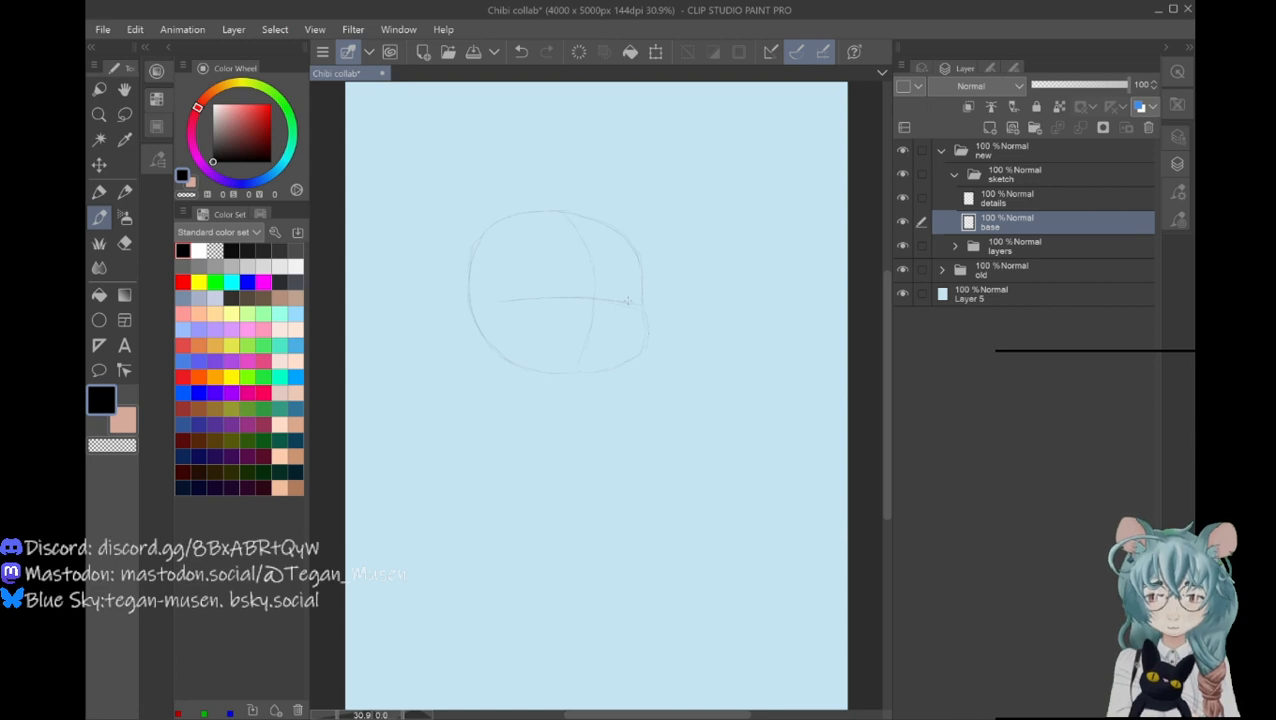
# Step: Undo the horizontal guideline strokes on the head and redraw the eye guideline slightly lower across the face
pyautogui.click(521, 51)
pyautogui.click(521, 51)
pyautogui.click(521, 51)
pyautogui.click(521, 51)
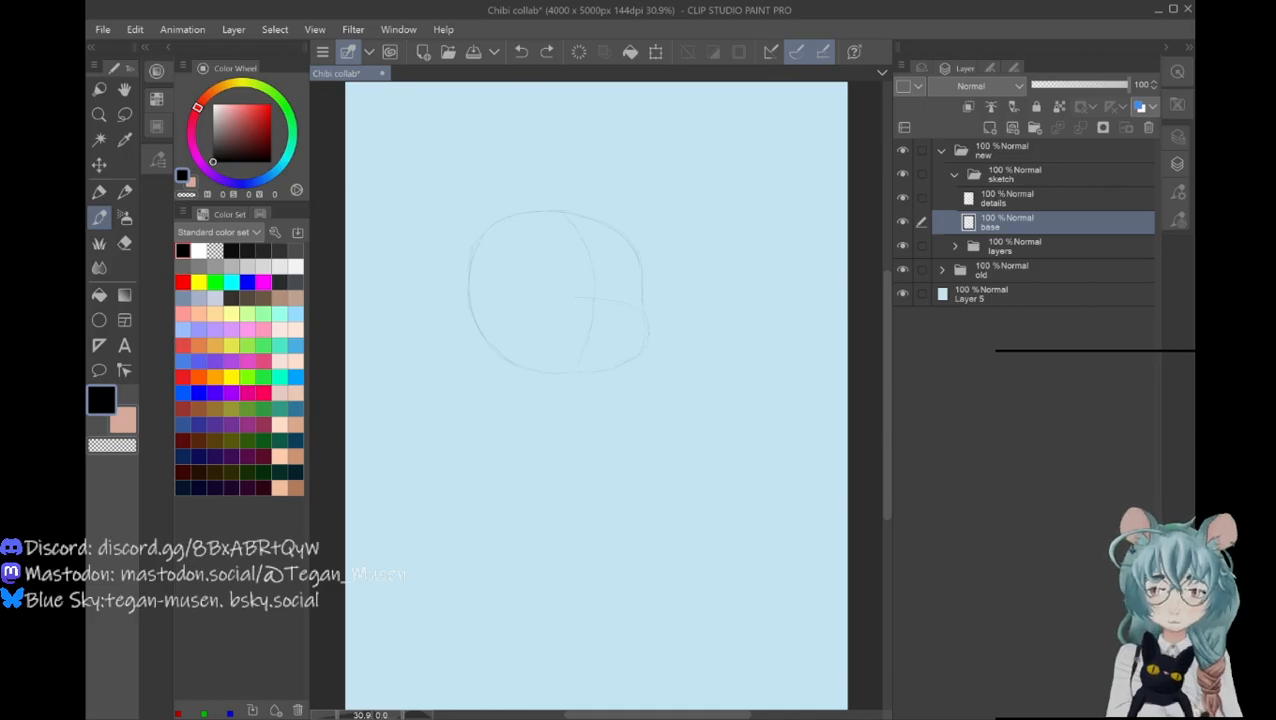
pyautogui.click(521, 52)
pyautogui.click(521, 52)
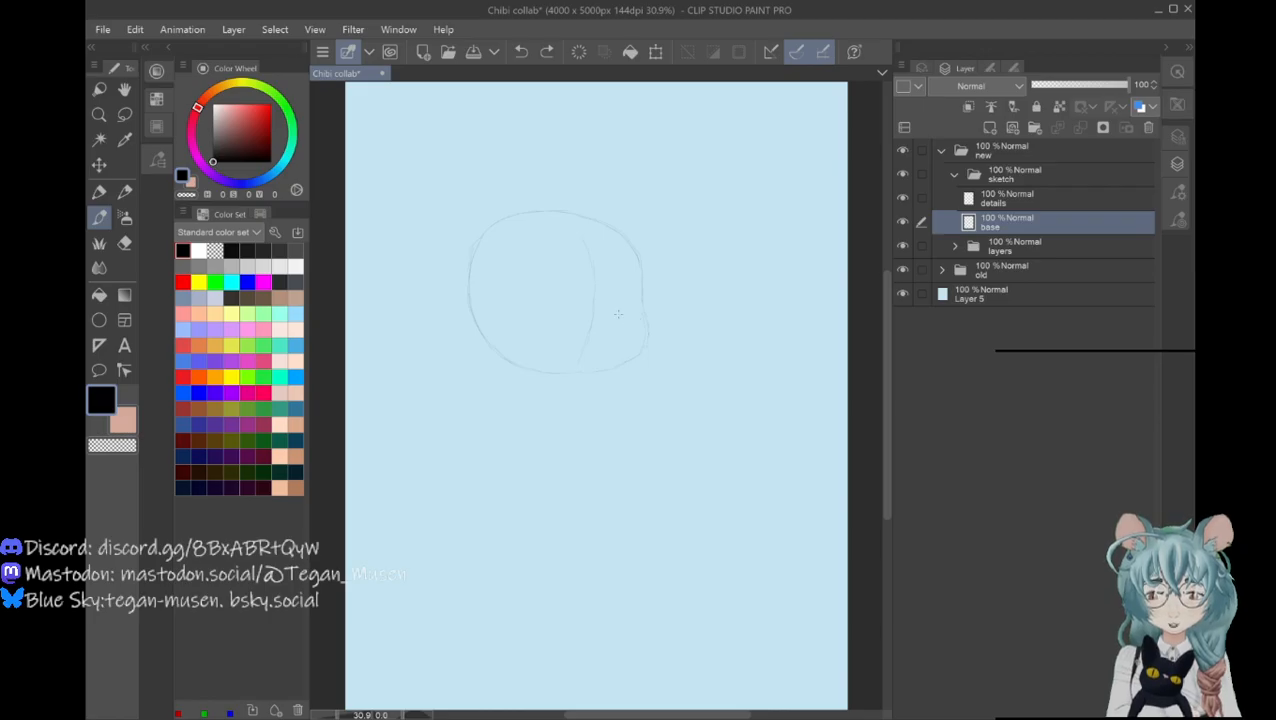
pyautogui.moveTo(616, 314); pyautogui.dragTo(564, 309)
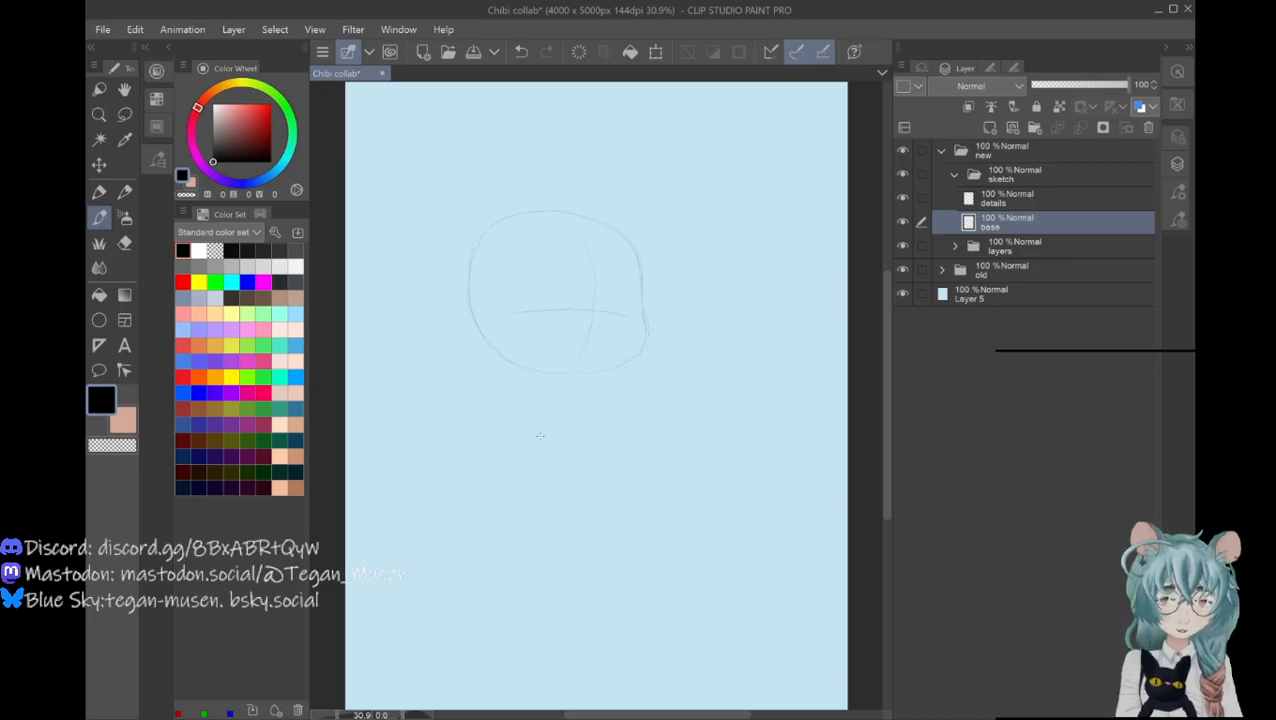
# Step: Sketch the chibi's neck, torso and legs below the head, and add the ear, eyes, nose and mouth
pyautogui.scroll(-1, 889, 405)
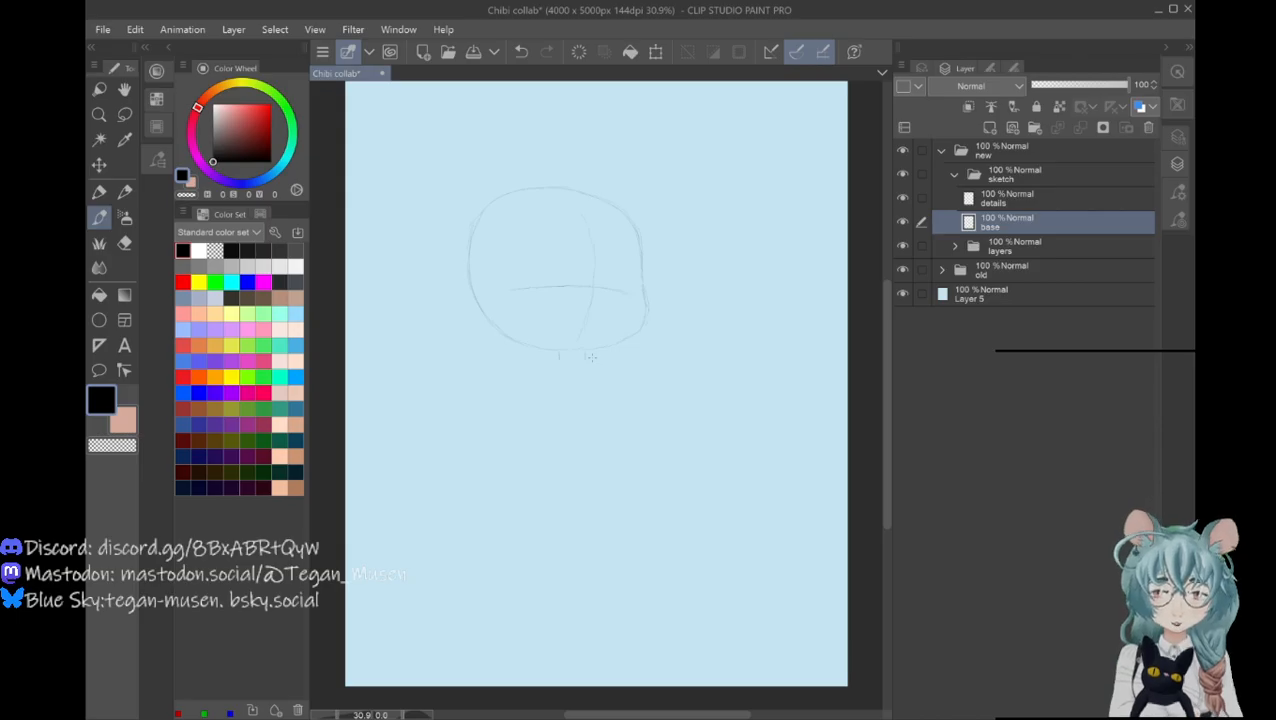
pyautogui.moveTo(584, 356); pyautogui.dragTo(624, 340)
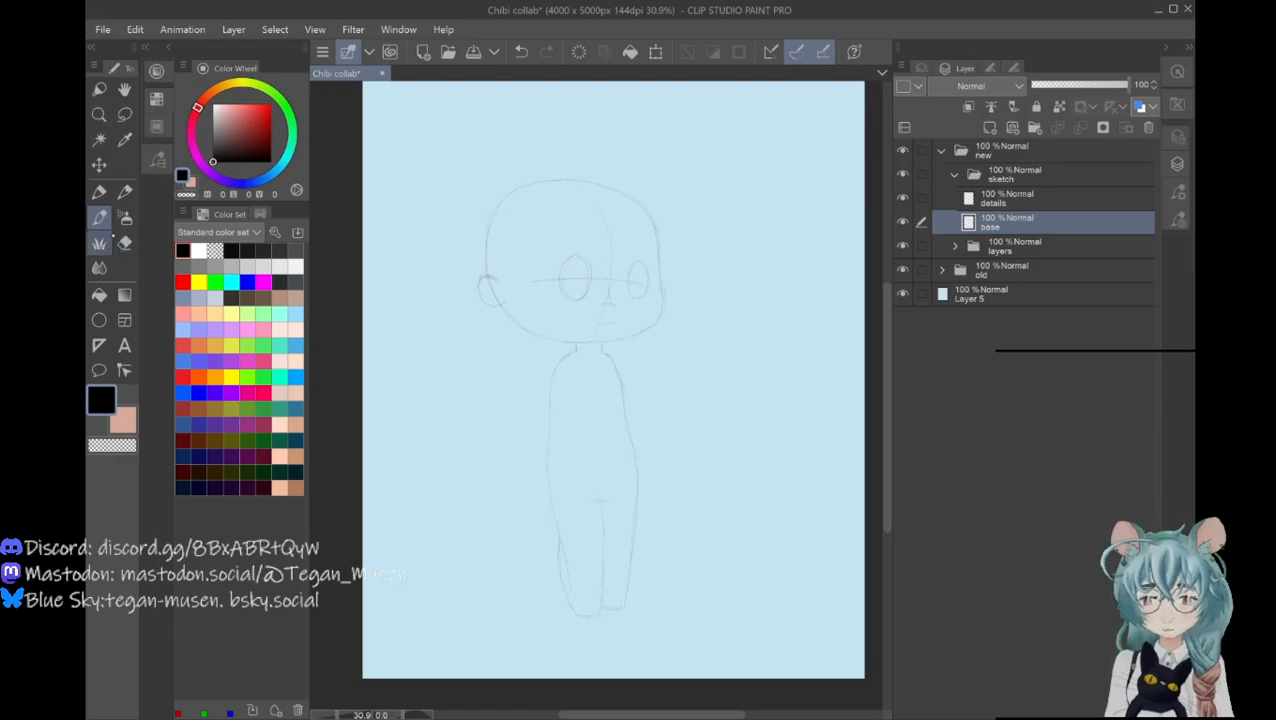
# Step: Set the eraser size to 120 and erase the leg on the ear side plus the other leg's inner line
pyautogui.click(124, 242)
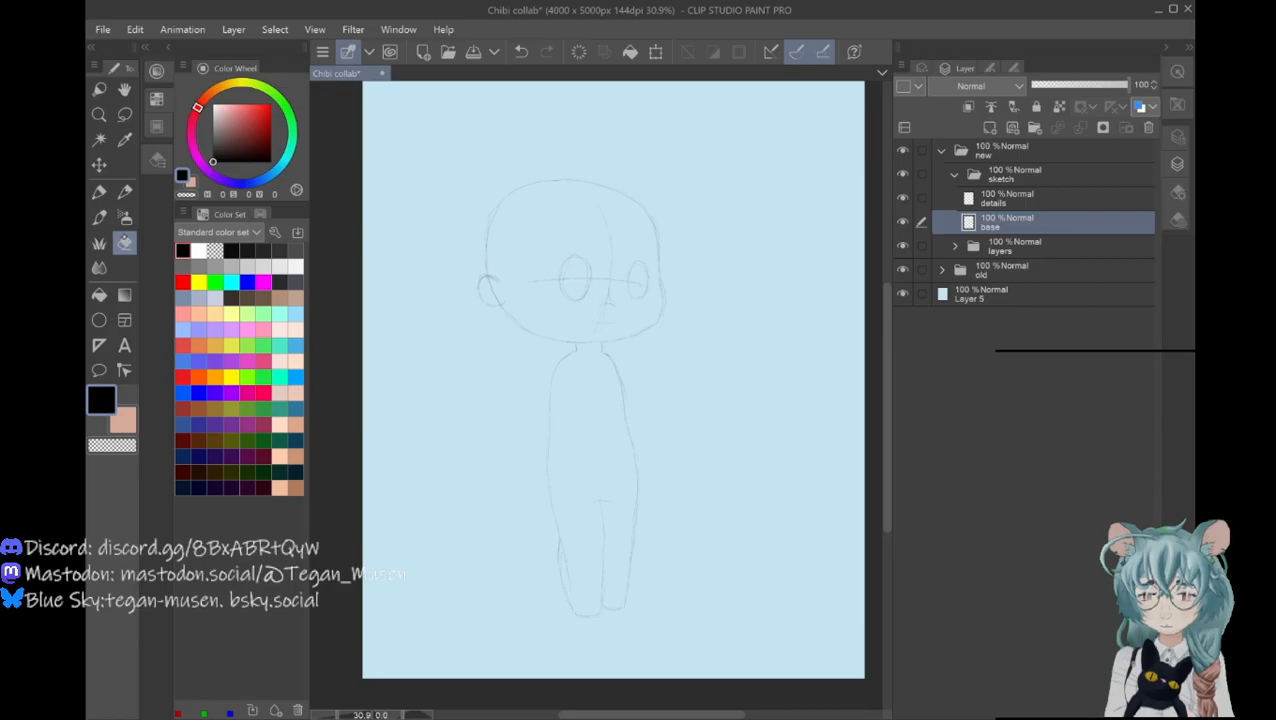
pyautogui.click(1178, 164)
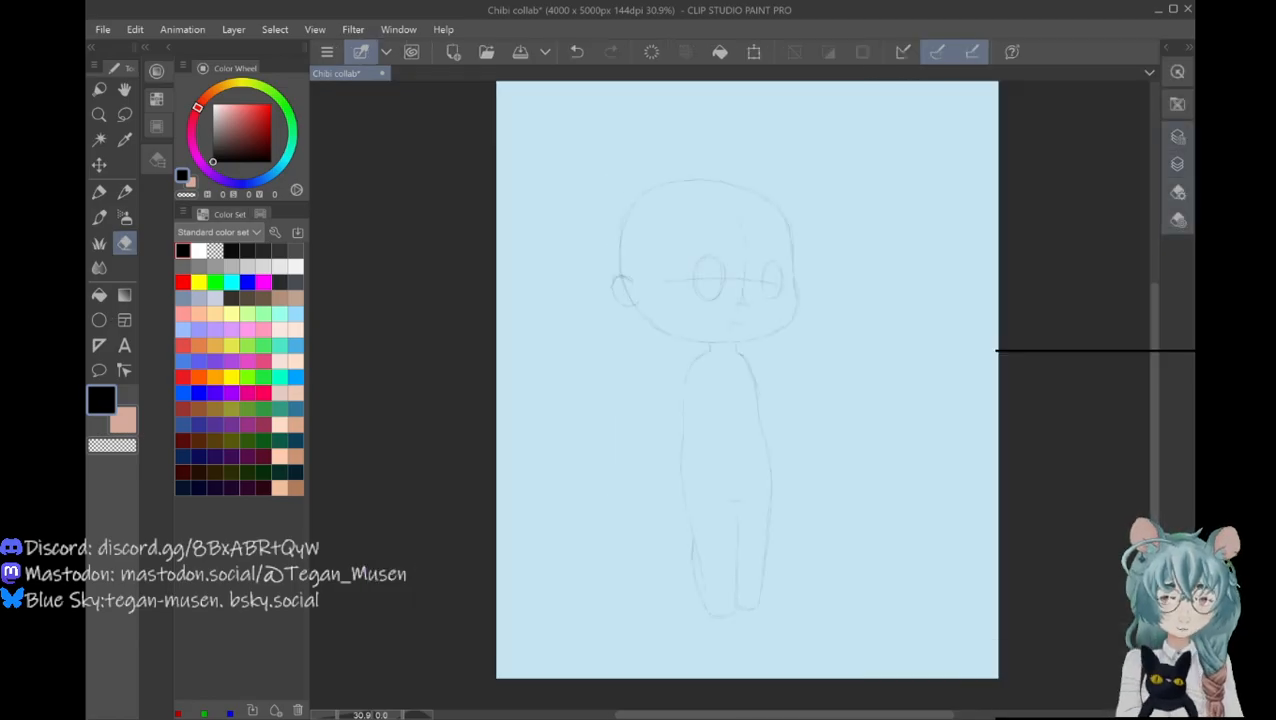
pyautogui.click(1183, 168)
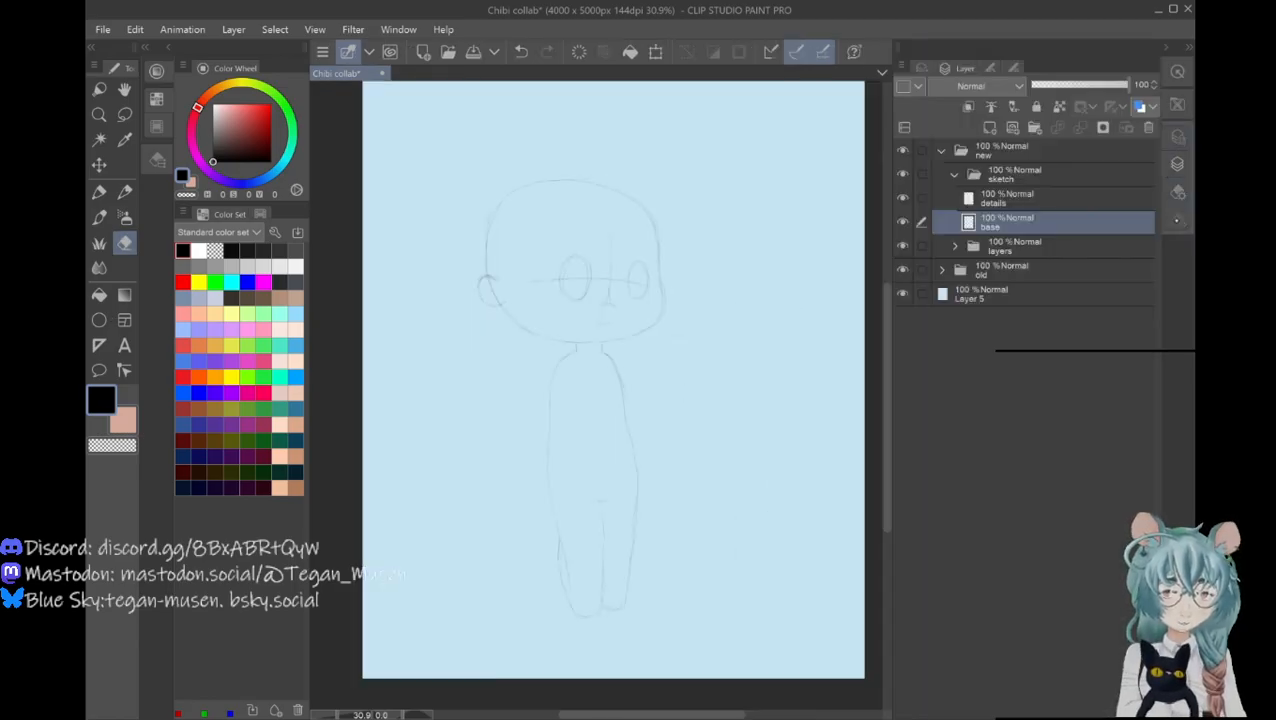
pyautogui.click(1179, 165)
pyautogui.click(1178, 220)
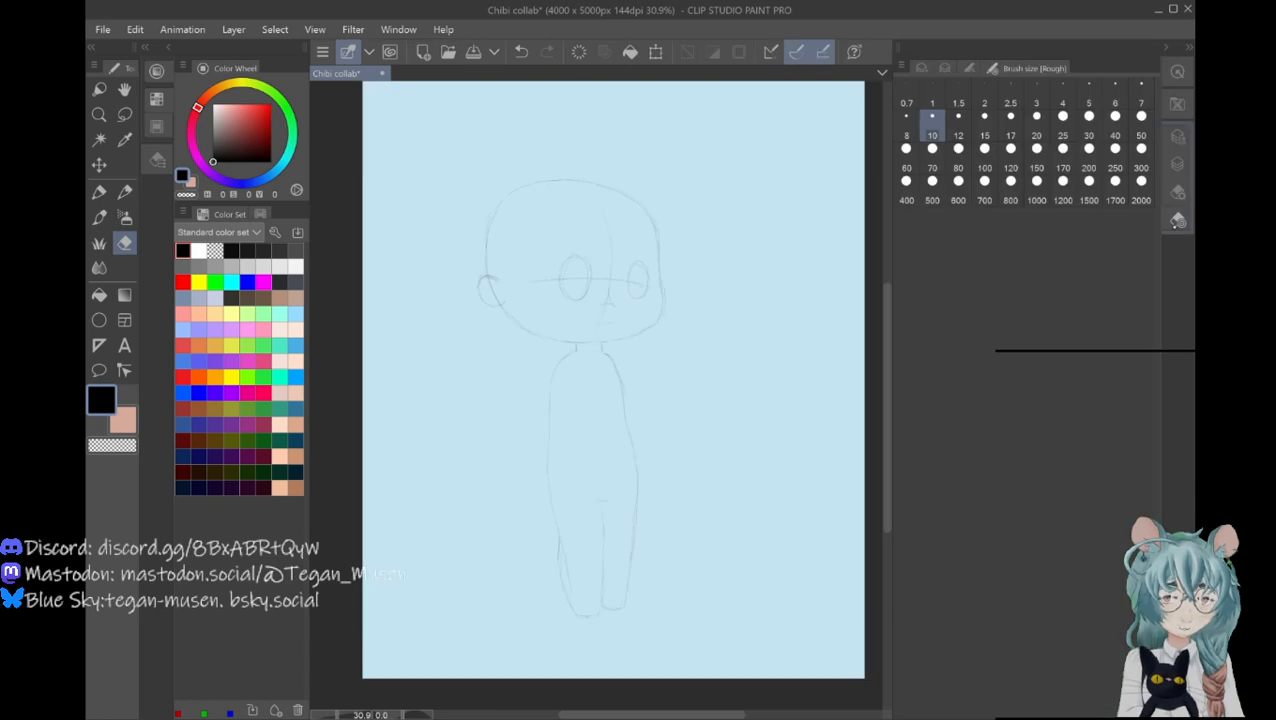
pyautogui.moveTo(578, 610); pyautogui.dragTo(560, 540)
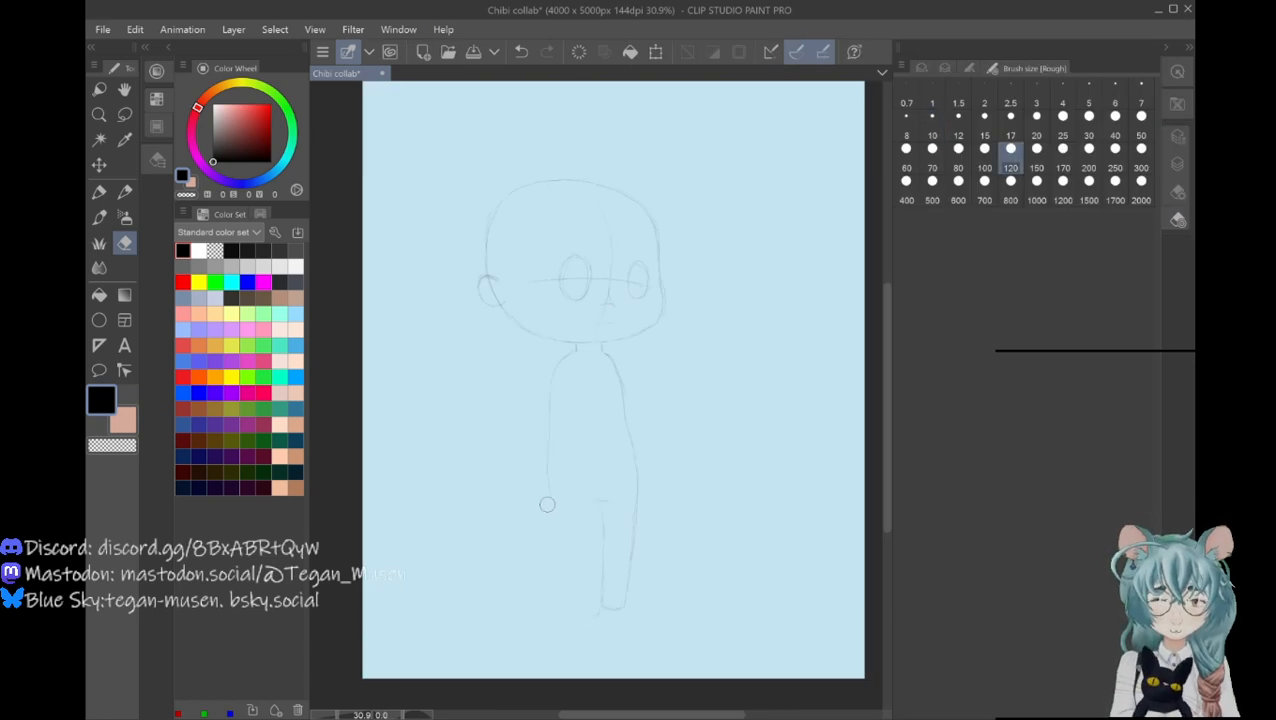
pyautogui.moveTo(598, 517); pyautogui.dragTo(588, 617)
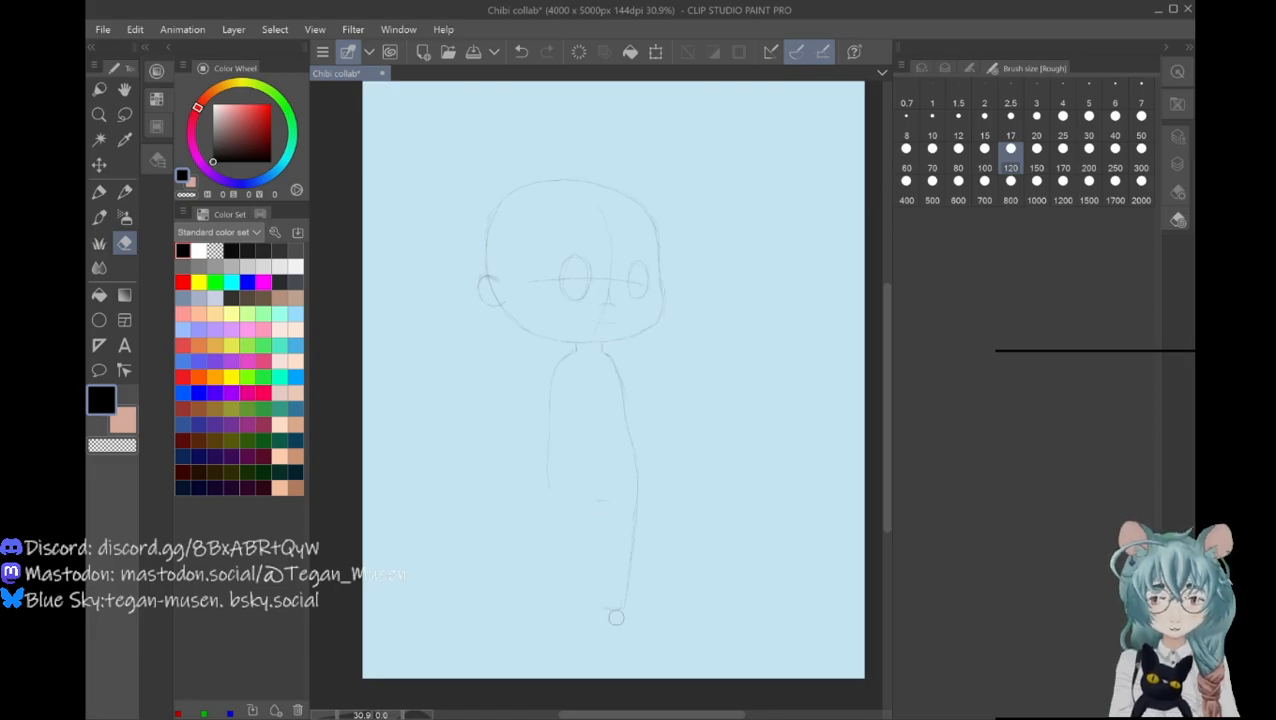
# Step: Redraw the legs slightly apart and sketch one arm bent to the hip and the other held out with a closed hand
pyautogui.press('p')
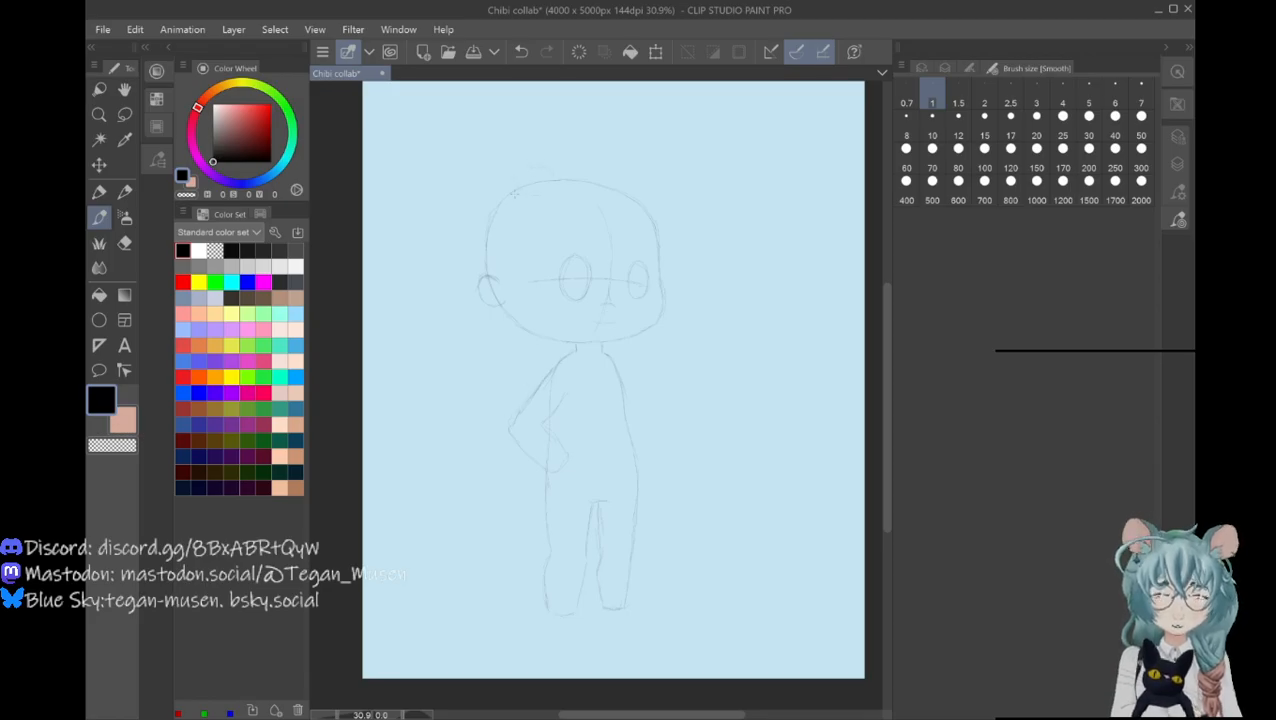
pyautogui.click(521, 51)
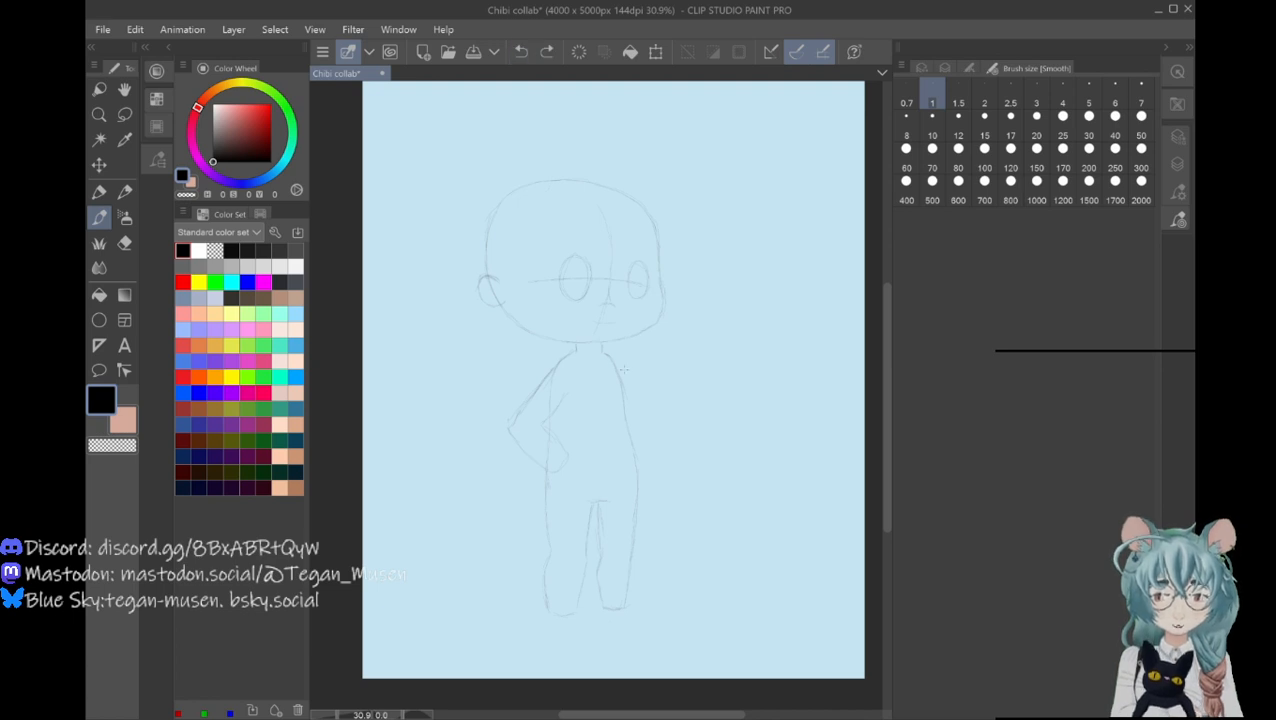
pyautogui.moveTo(608, 355); pyautogui.dragTo(610, 357)
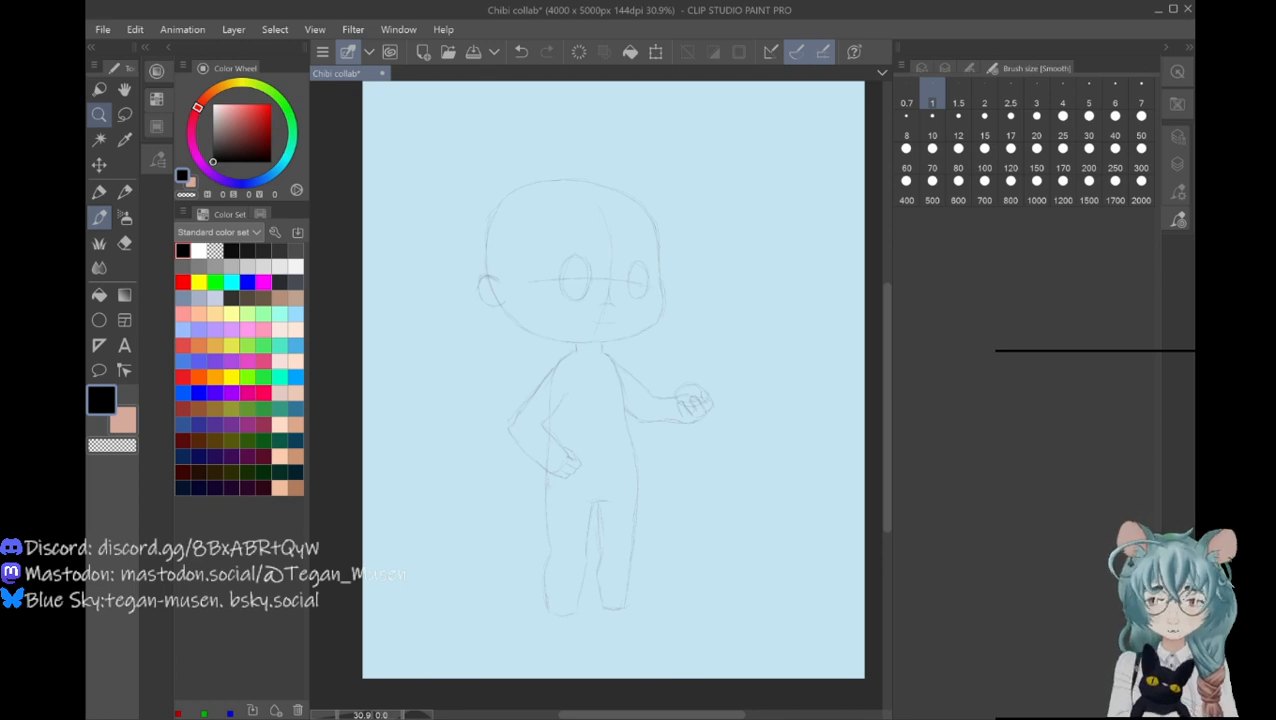
# Step: Sketch long parted hair around the head and add eyelids and eyebrows to the eyes
pyautogui.click(521, 51)
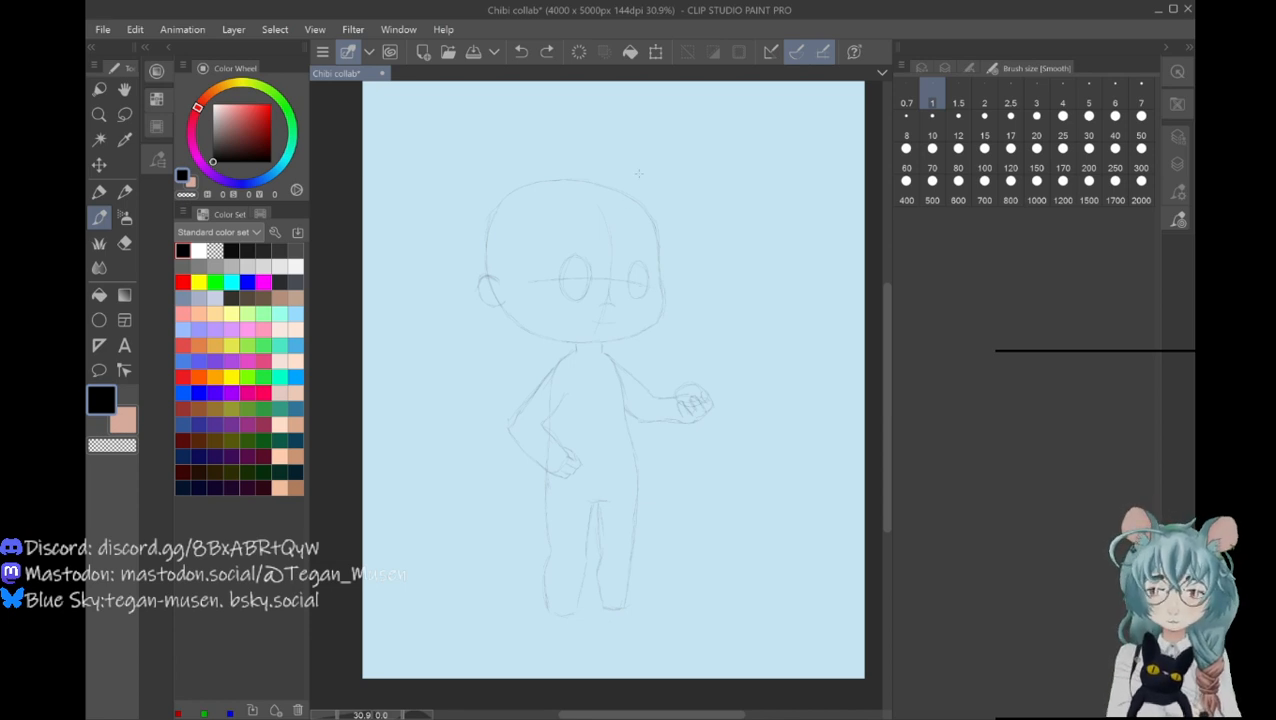
pyautogui.moveTo(578, 223); pyautogui.dragTo(576, 219)
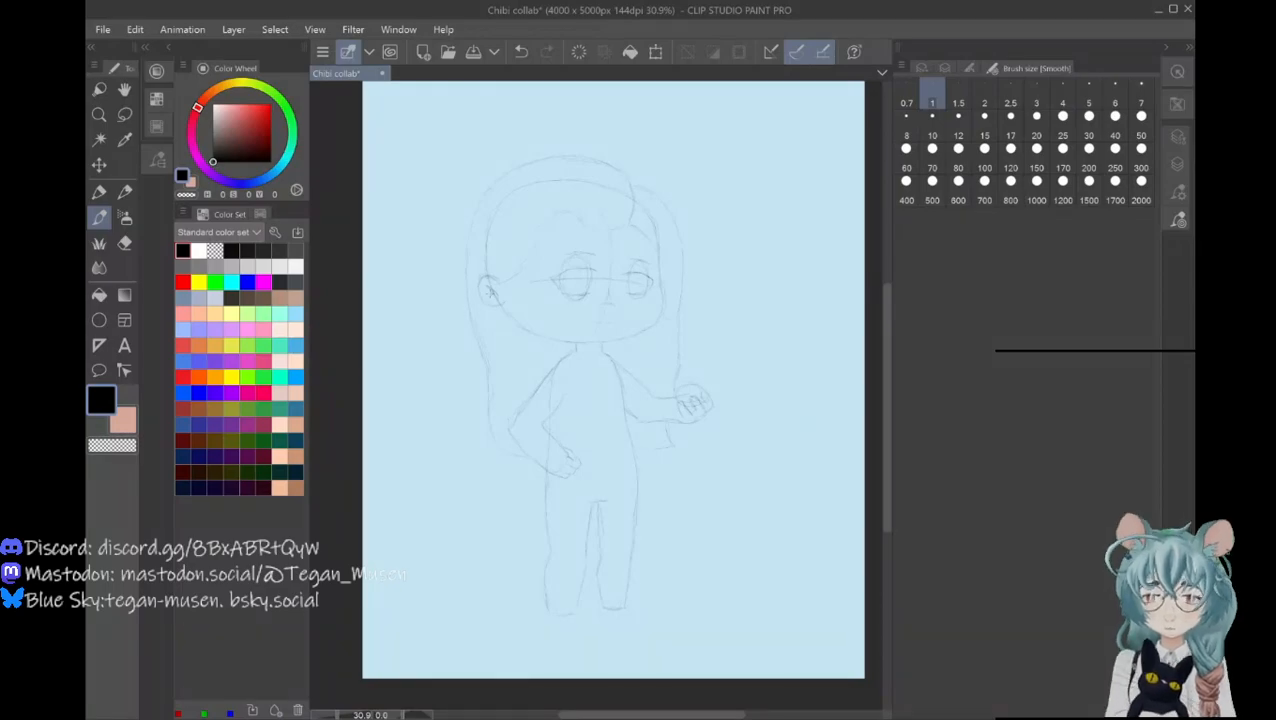
# Step: Erase the eye farther from the ear, redraw it closed in a wink, and sketch a small ornament beside the head
pyautogui.press('e')
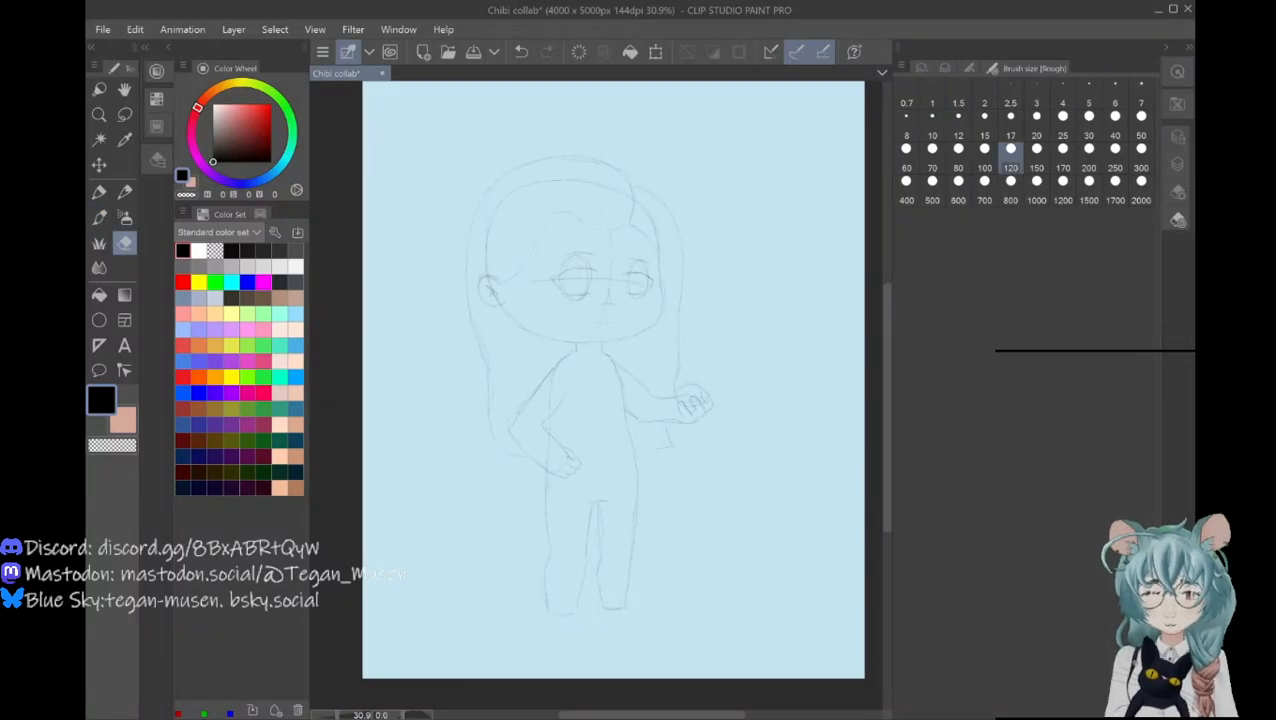
pyautogui.moveTo(611, 263)
pyautogui.mouseDown()
pyautogui.moveTo(645, 276)
pyautogui.moveTo(638, 290)
pyautogui.mouseUp()
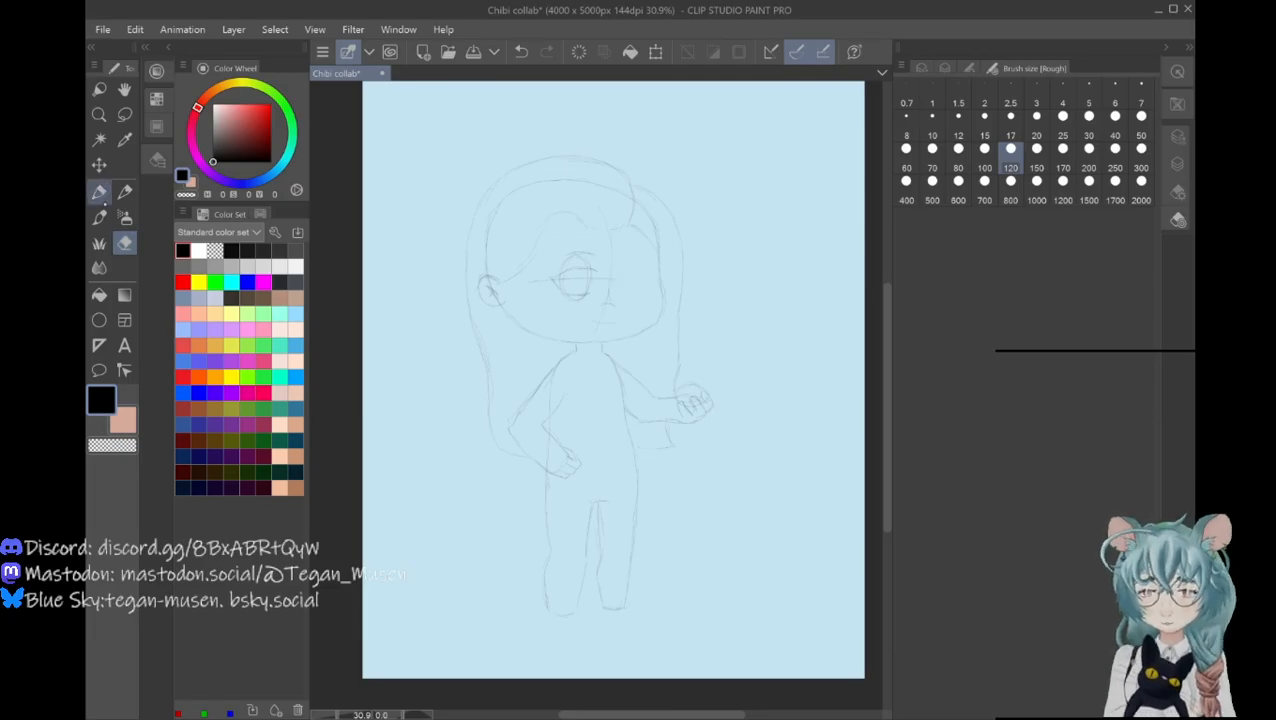
pyautogui.press('p')
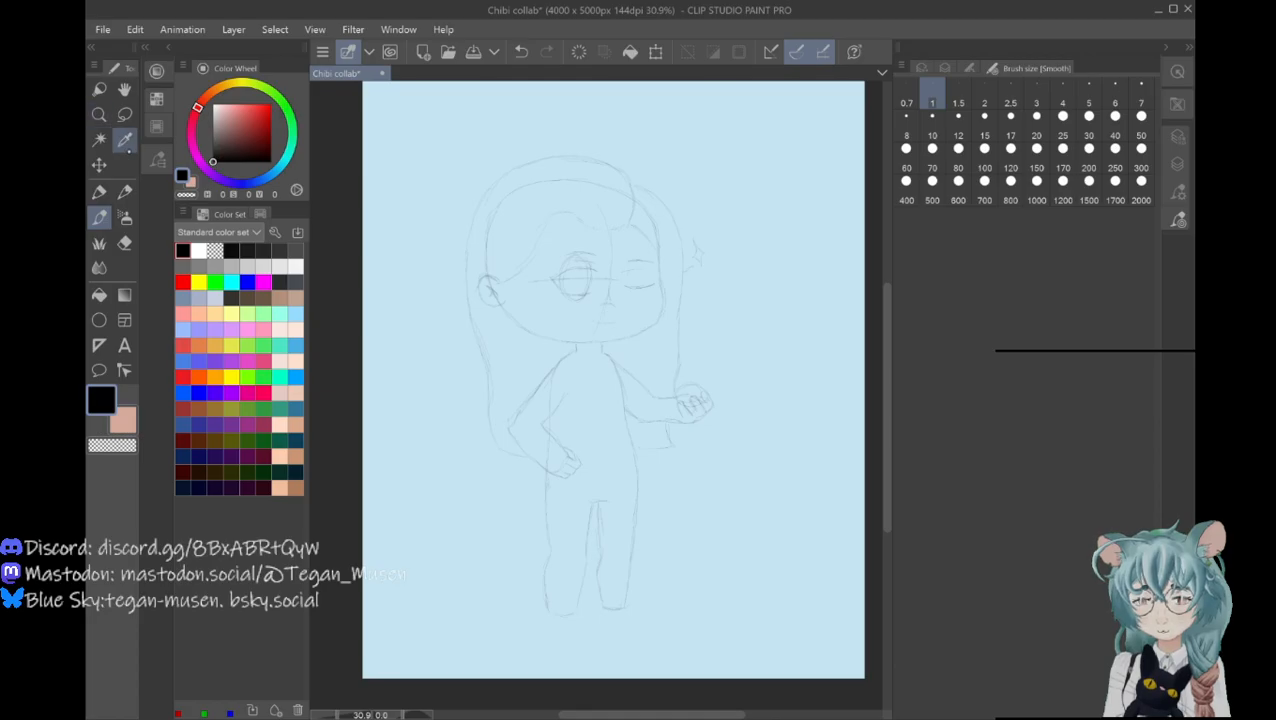
# Step: Lasso the small ornament beside the head, move it onto the hair next to the winking eye, and deselect it
pyautogui.click(124, 113)
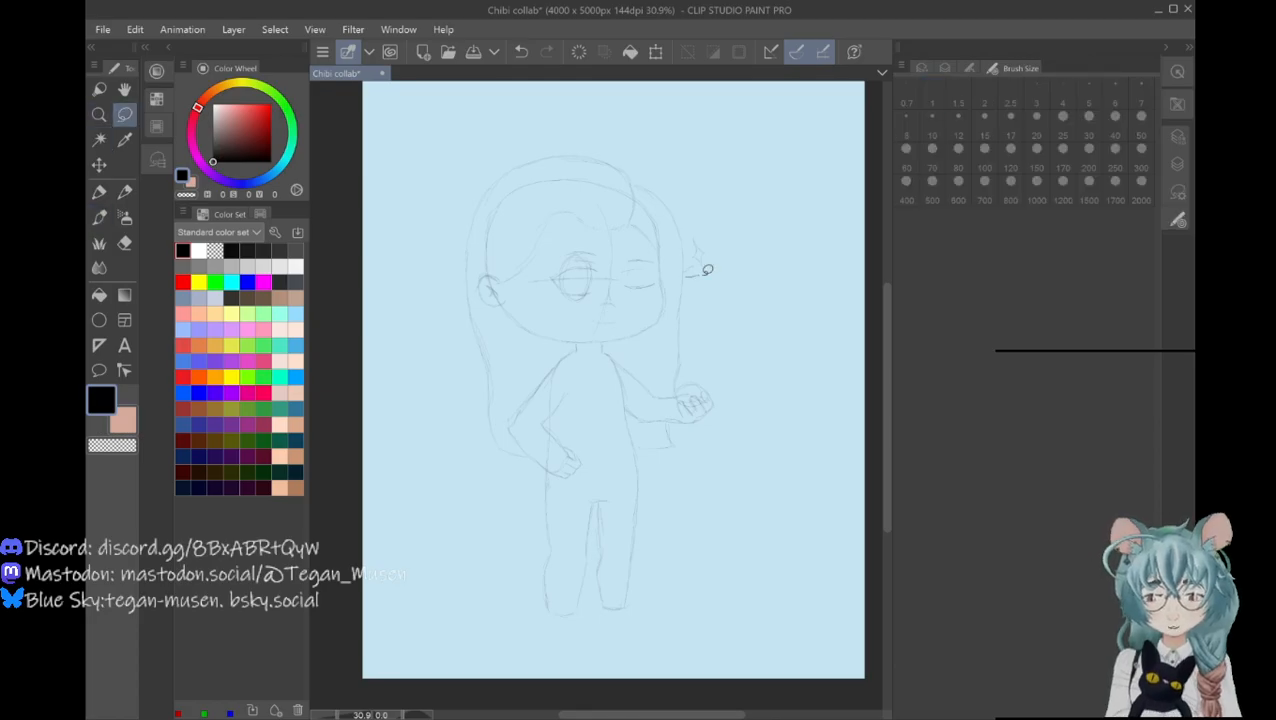
pyautogui.moveTo(689, 240)
pyautogui.mouseDown()
pyautogui.moveTo(711, 255)
pyautogui.moveTo(676, 277)
pyautogui.moveTo(706, 266)
pyautogui.moveTo(689, 281)
pyautogui.mouseUp()
pyautogui.hotkey('ctrl', 't')
pyautogui.press('Return')
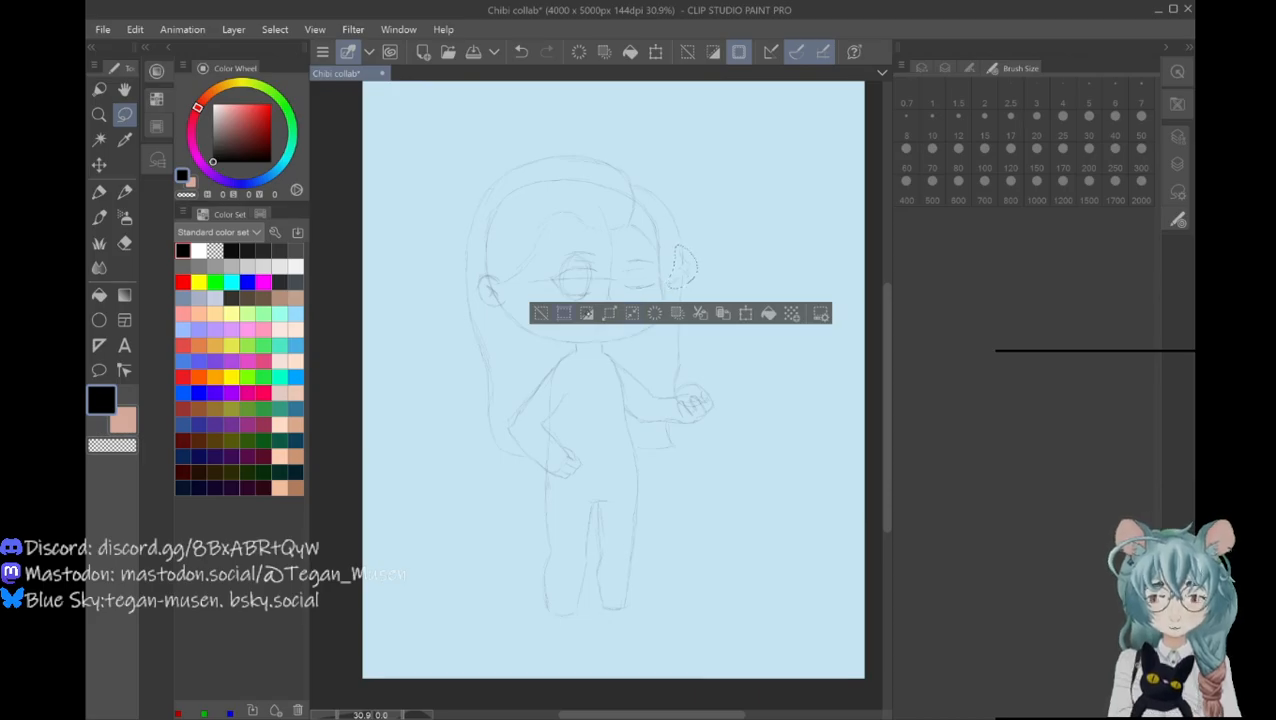
pyautogui.click(745, 313)
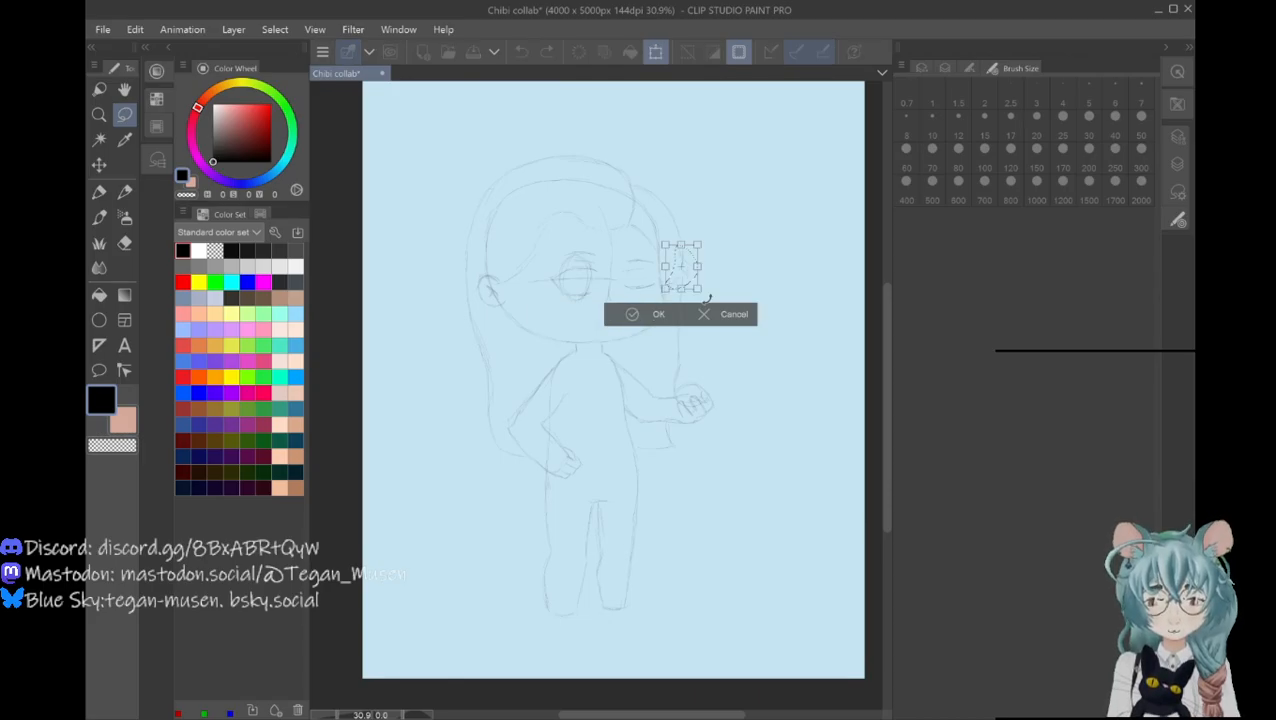
pyautogui.moveTo(692, 284); pyautogui.dragTo(678, 286)
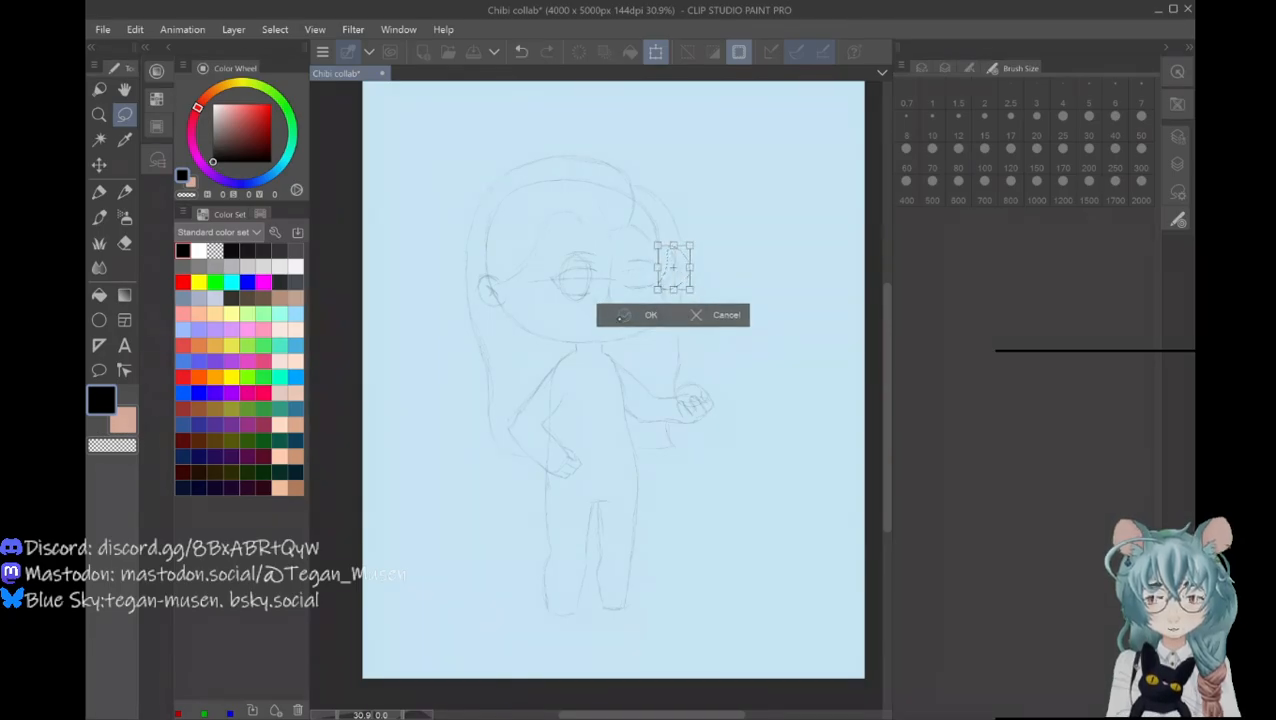
pyautogui.click(624, 315)
pyautogui.hotkey('ctrl', 'd')
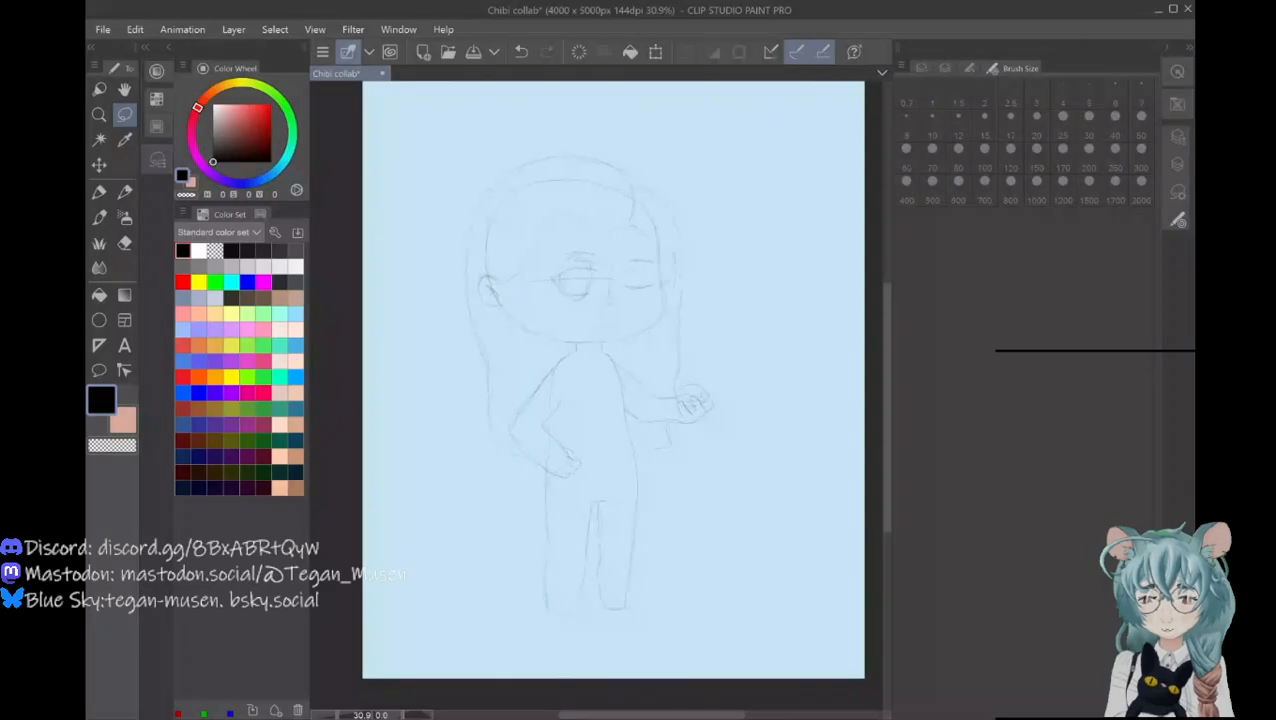
# Step: Clean up the hair lines around the ornament and sketch a cropped top and shorts on the body
pyautogui.press('p')
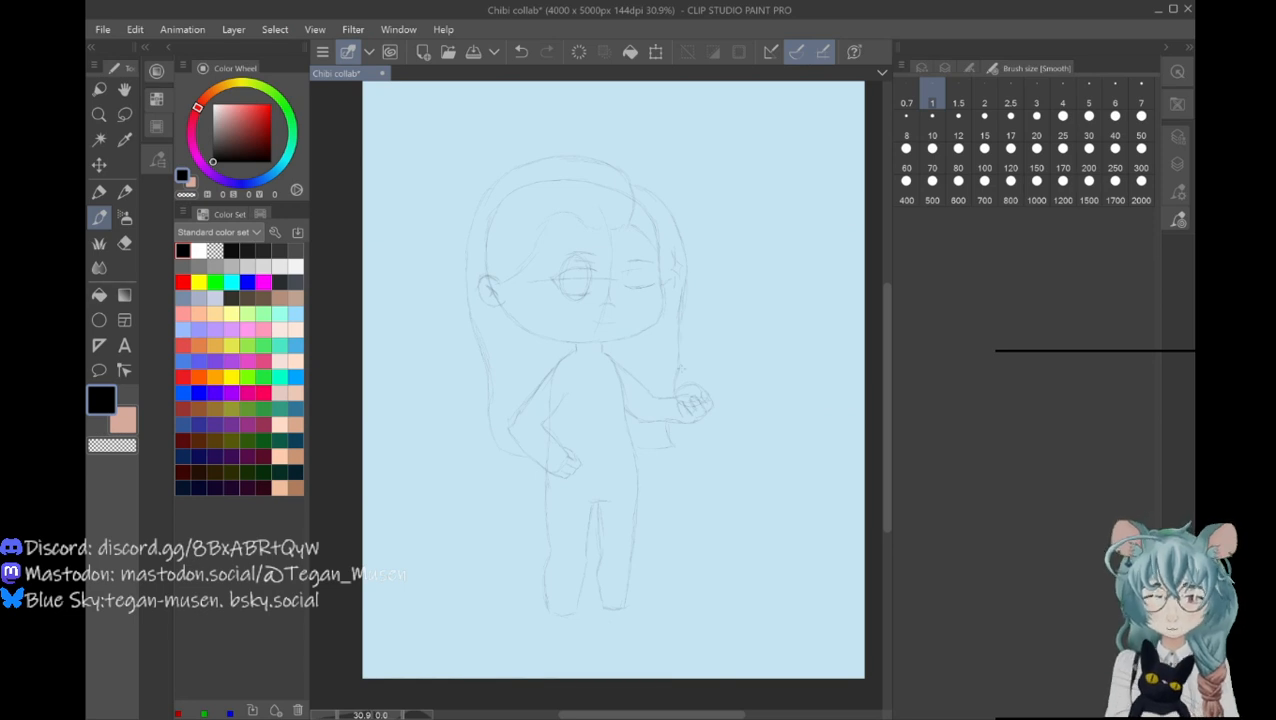
pyautogui.press('e')
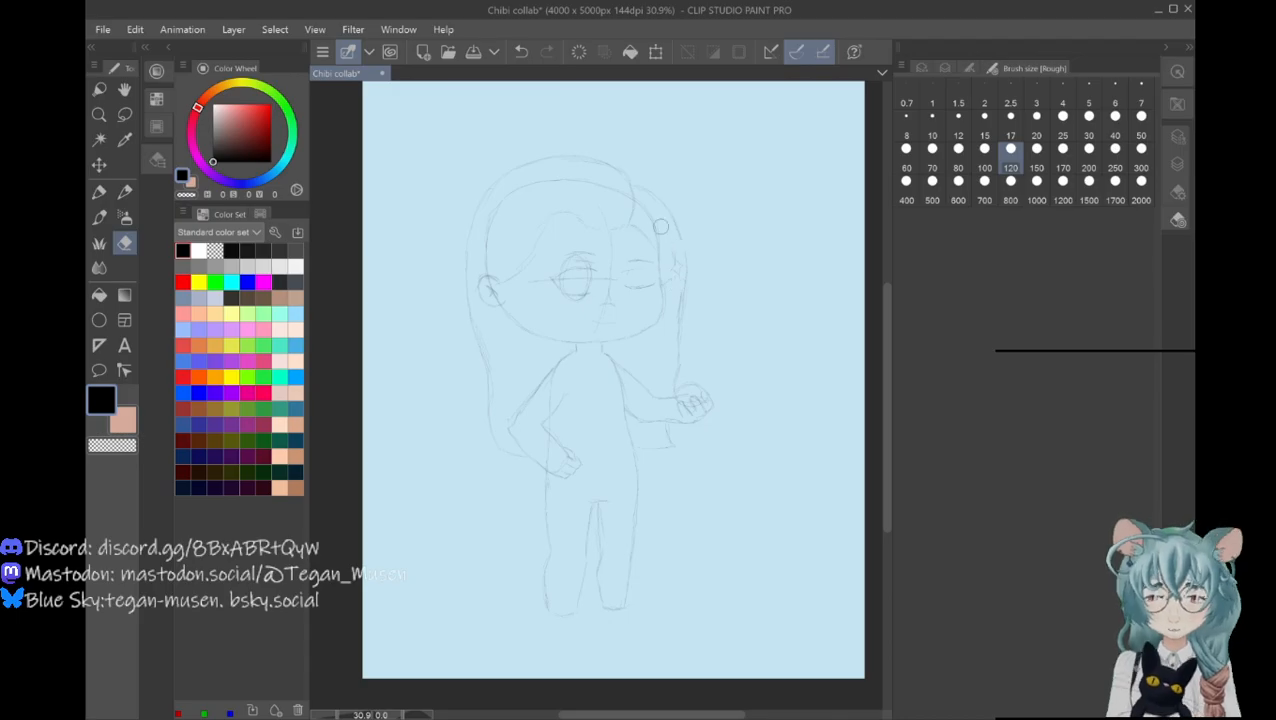
pyautogui.press('p')
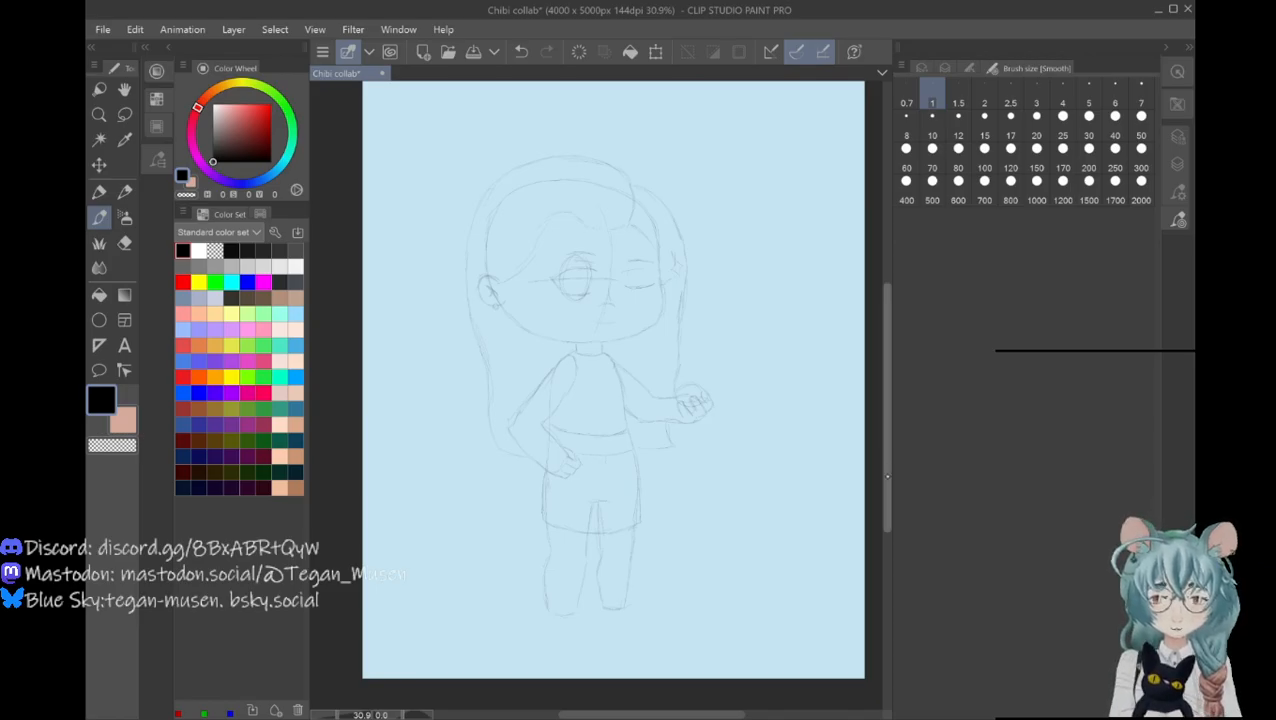
# Step: Undo the first jacket strokes on the torso and sketch an open jacket with sleeves over the top
pyautogui.moveTo(886, 477); pyautogui.dragTo(880, 460)
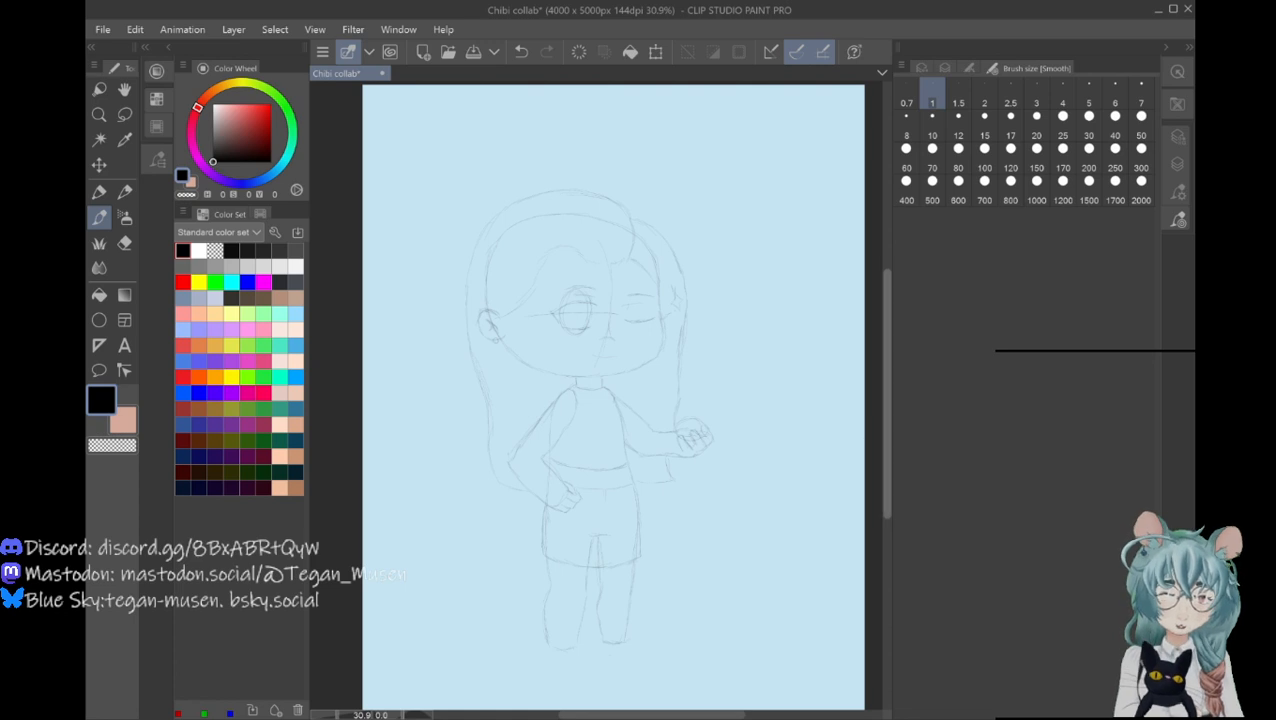
pyautogui.scroll(-2, 886, 461)
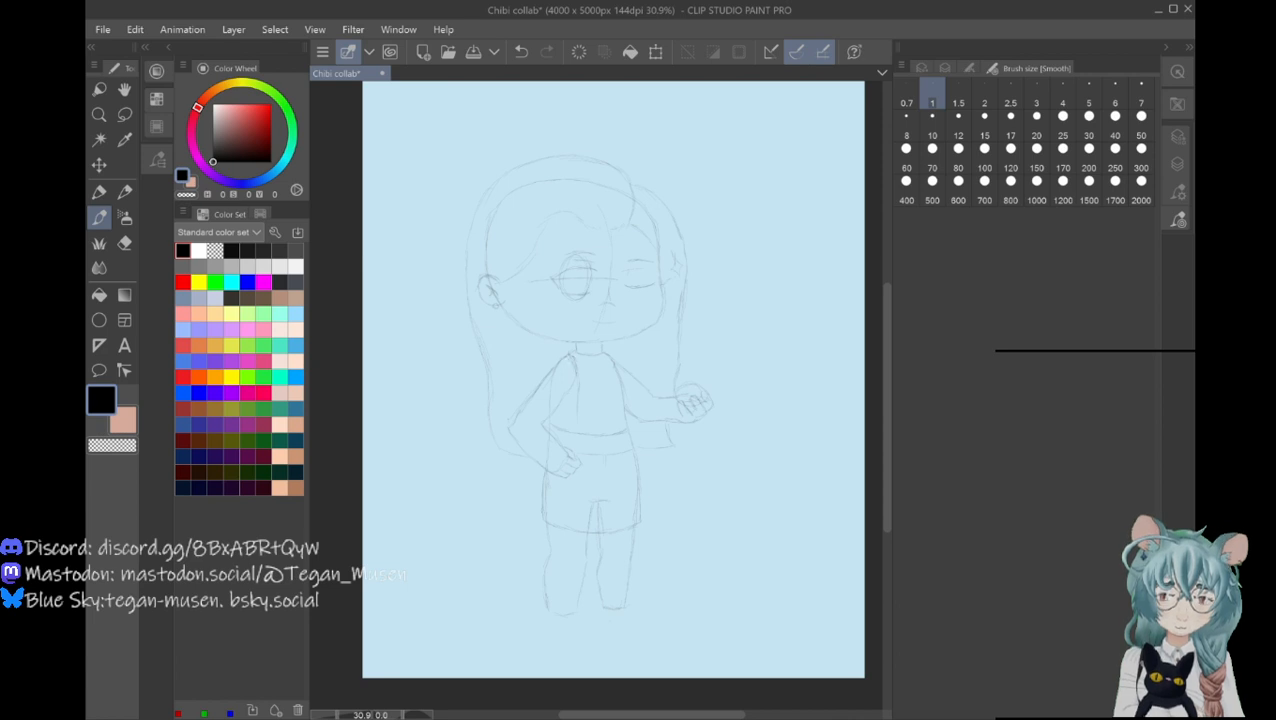
pyautogui.click(521, 51)
pyautogui.click(521, 51)
pyautogui.click(521, 51)
pyautogui.click(521, 51)
pyautogui.click(521, 51)
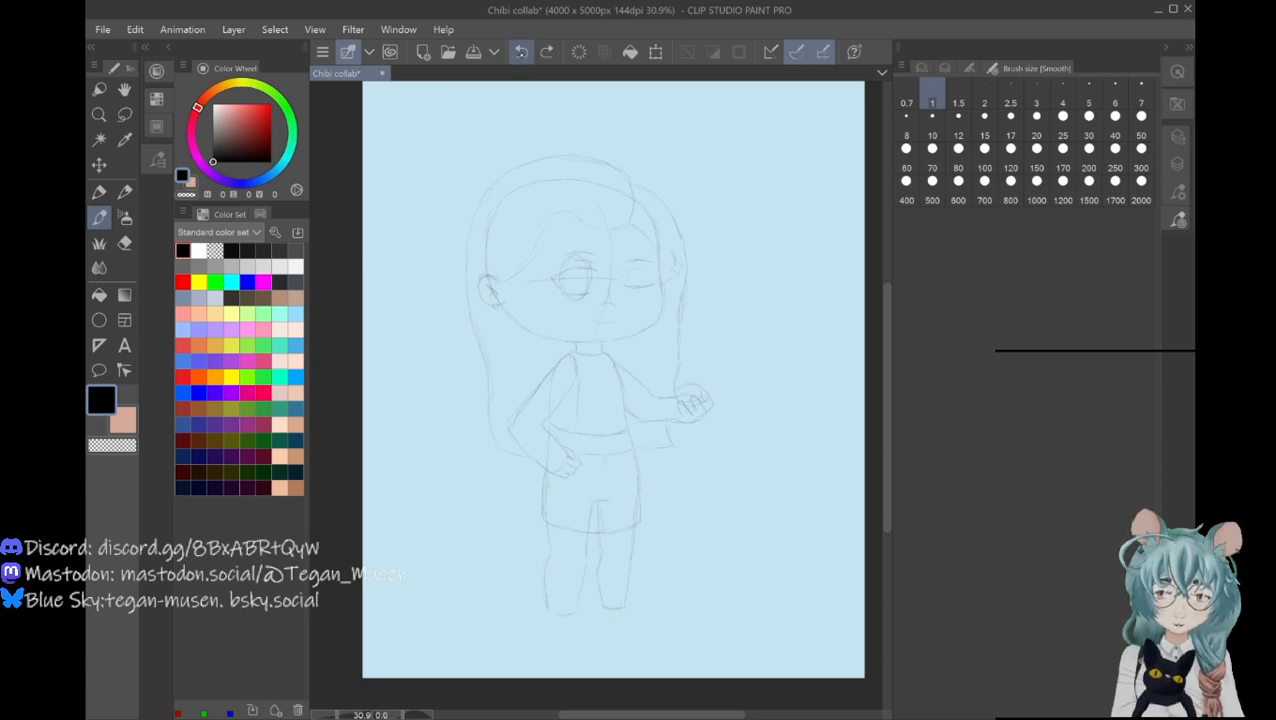
pyautogui.click(521, 51)
pyautogui.click(521, 51)
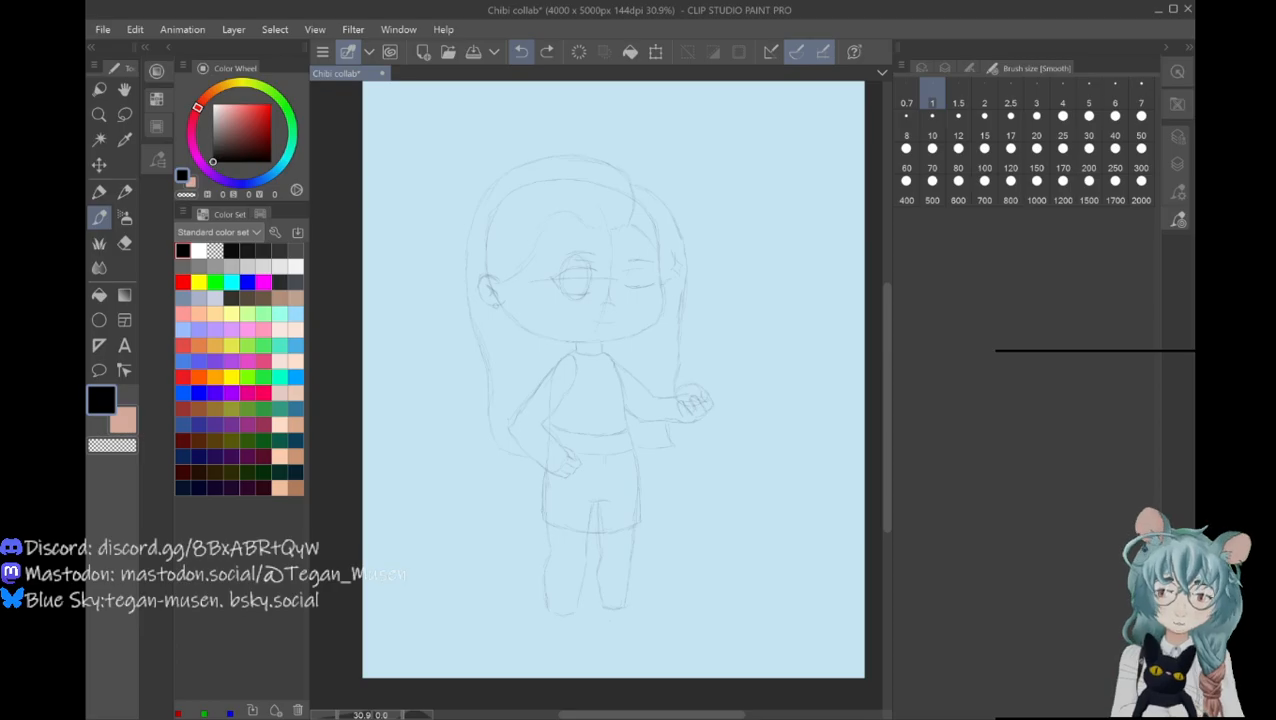
pyautogui.click(521, 51)
pyautogui.hotkey('ctrl', 'y')
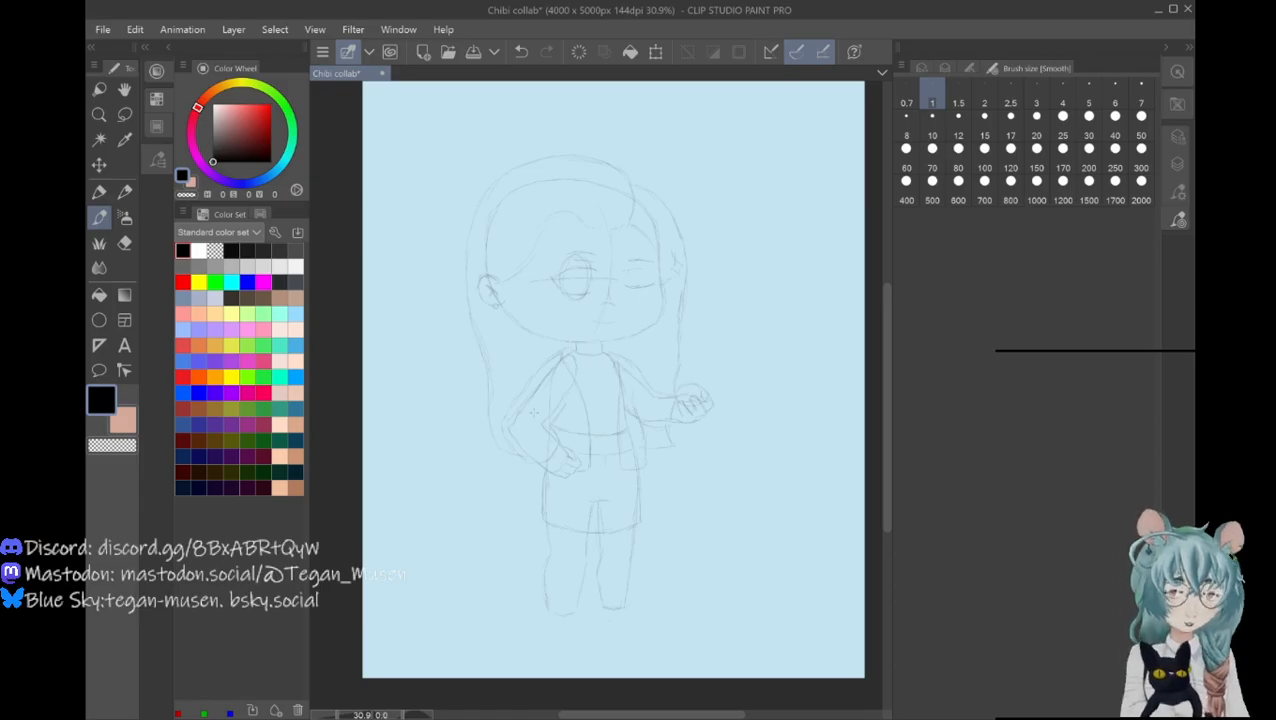
# Step: Make the details layer in the sketch folder the active drawing layer
pyautogui.click(1178, 192)
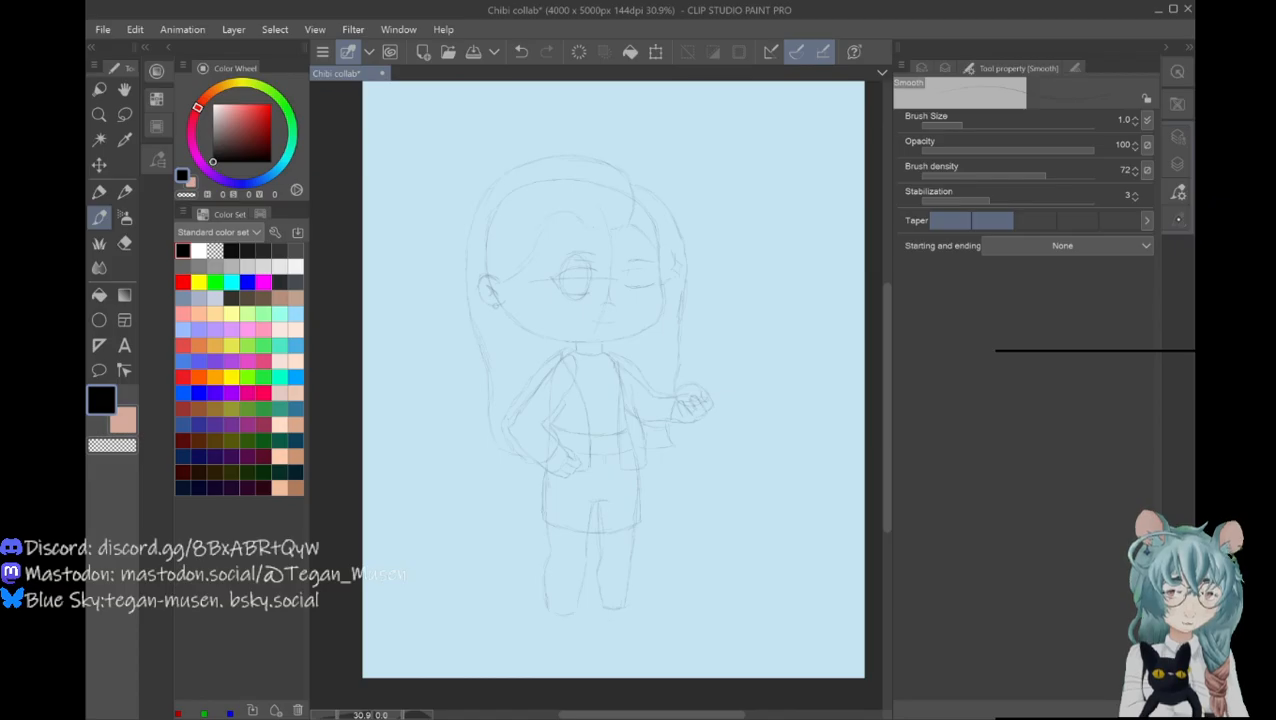
pyautogui.click(1178, 218)
pyautogui.click(1178, 163)
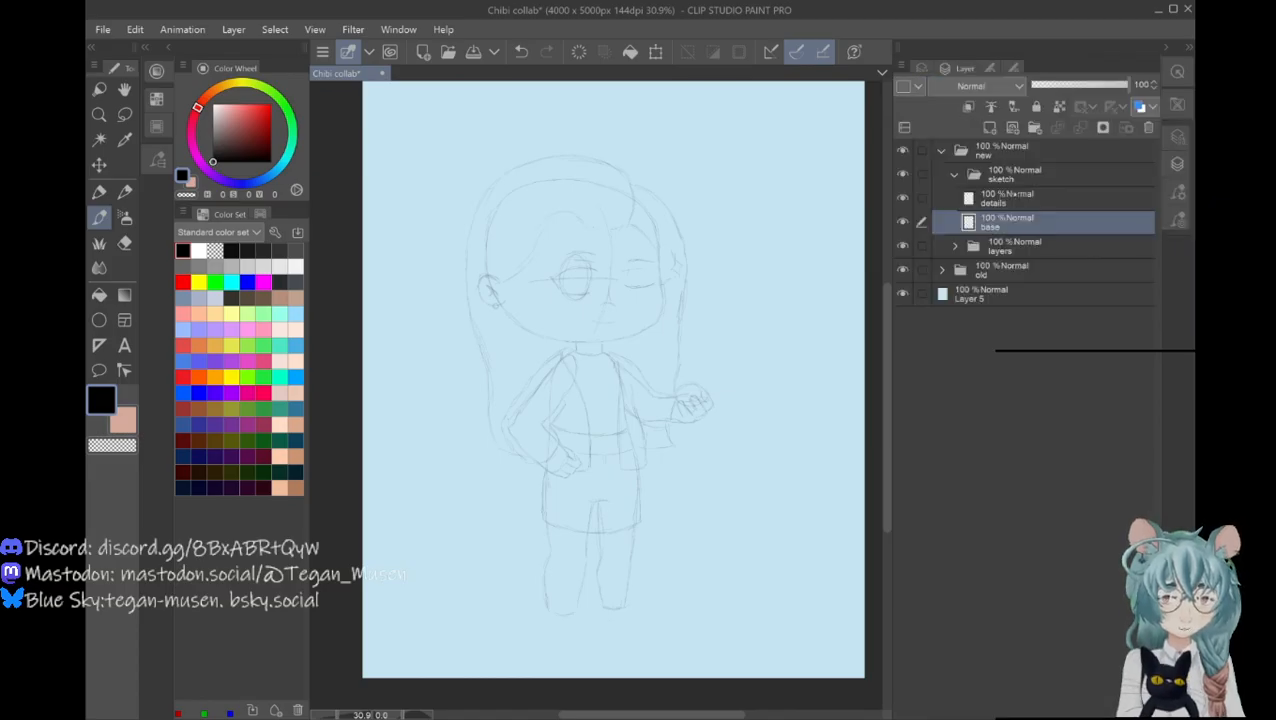
pyautogui.click(1046, 199)
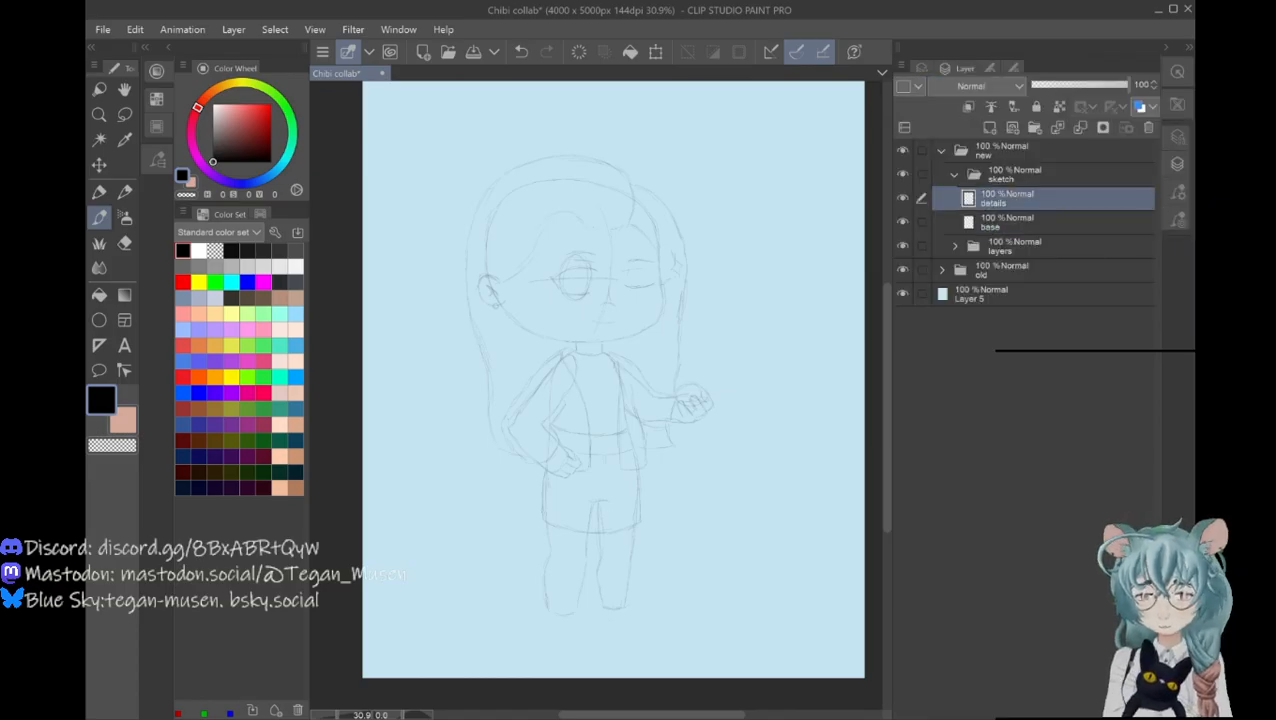
# Step: Try brush sizes 4, 10 and 15, making test strokes beside the character at 10 and 15 and undoing them
pyautogui.click(1178, 192)
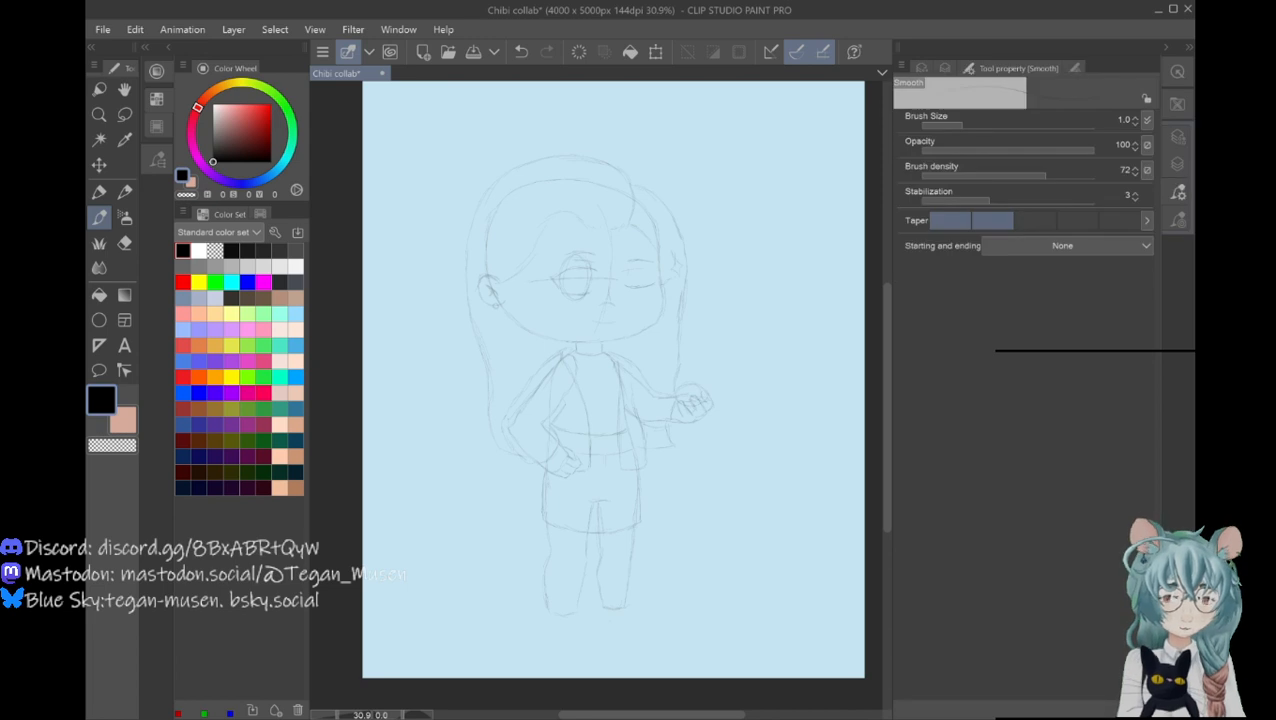
pyautogui.click(1178, 218)
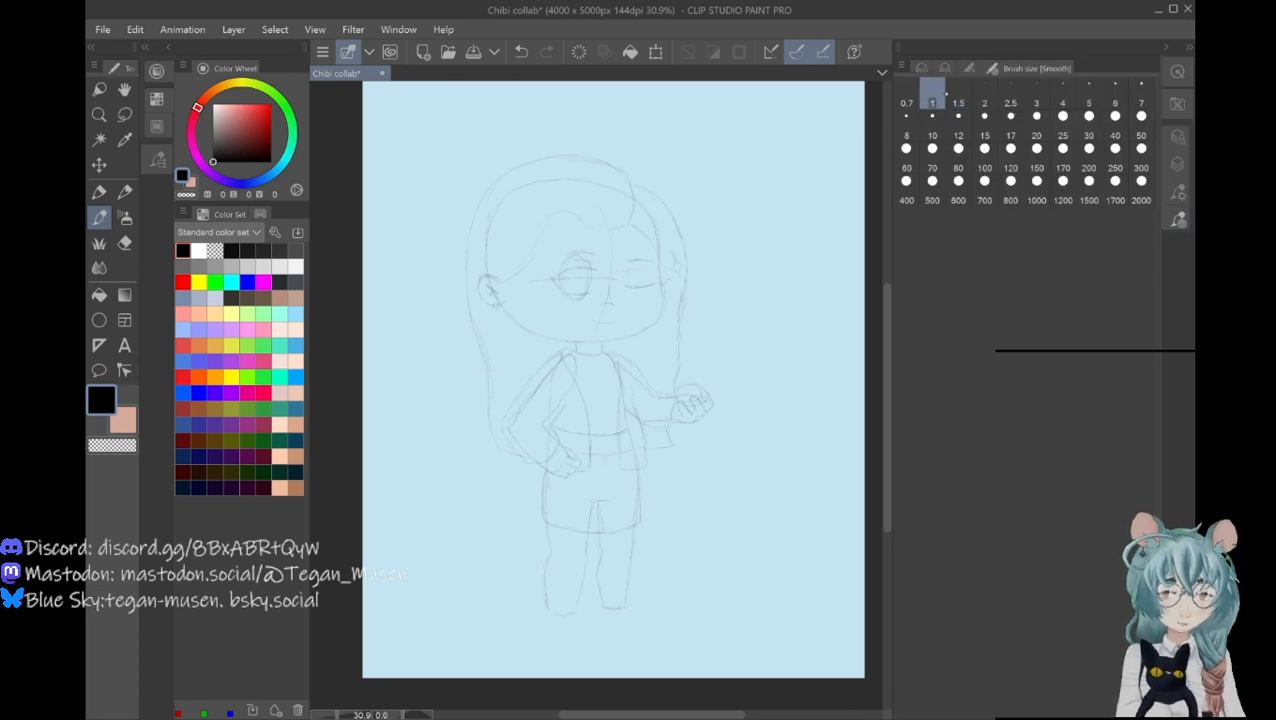
pyautogui.click(1062, 108)
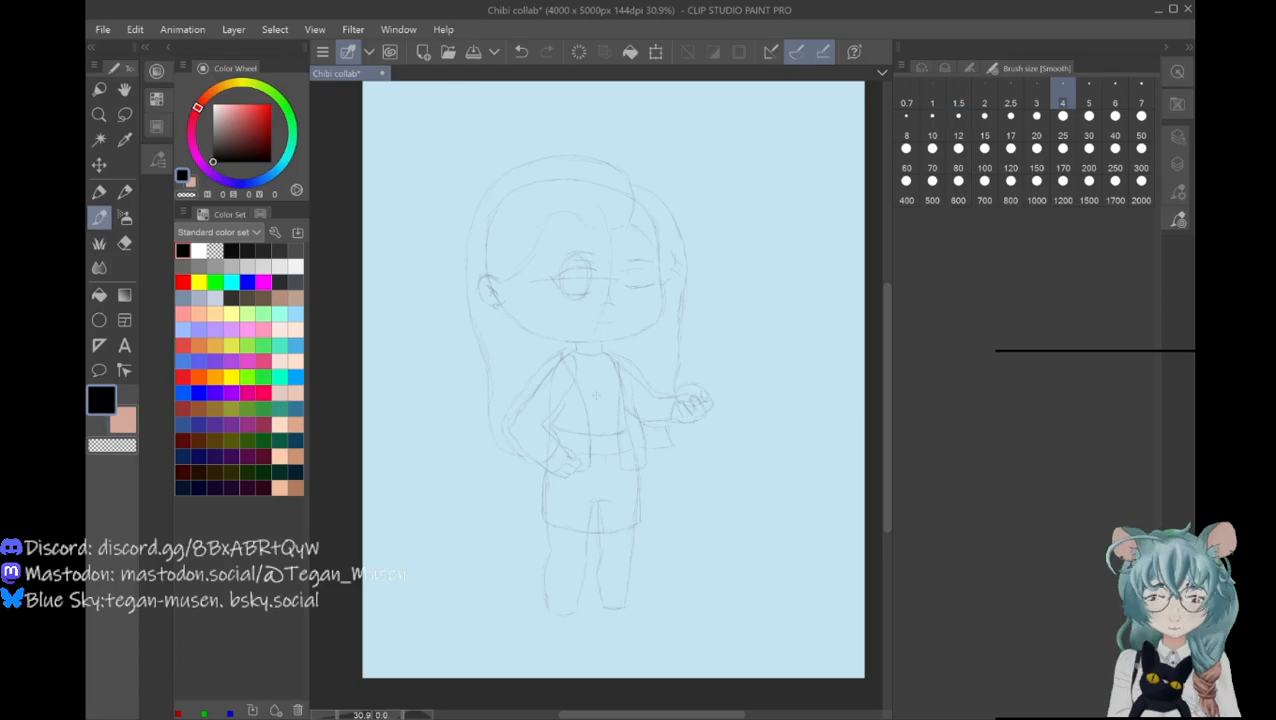
pyautogui.click(1178, 219)
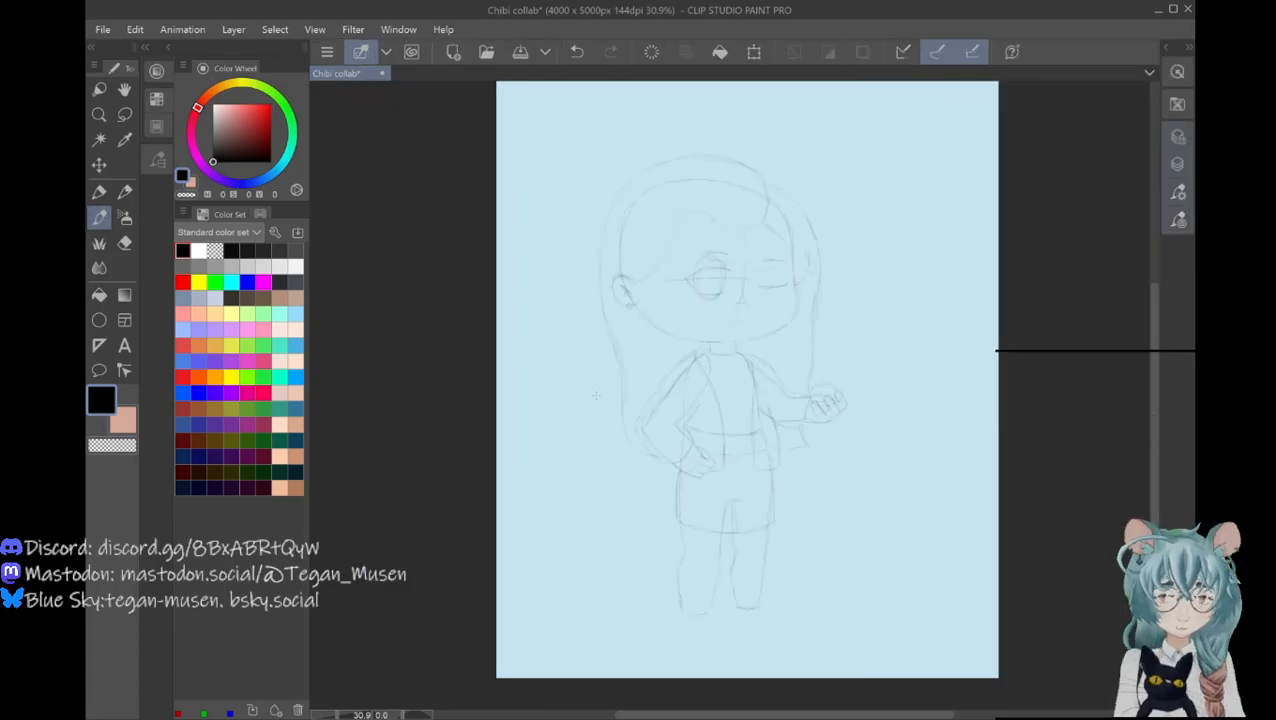
pyautogui.press('Tab')
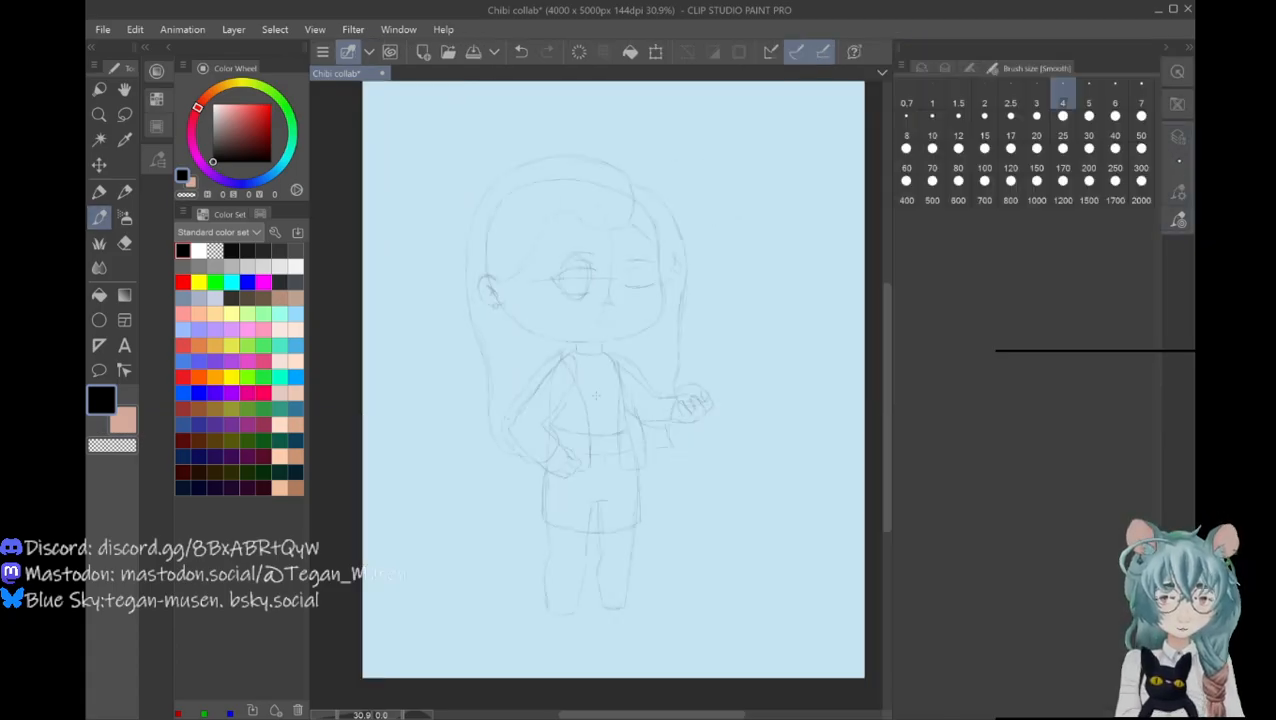
pyautogui.press('F7')
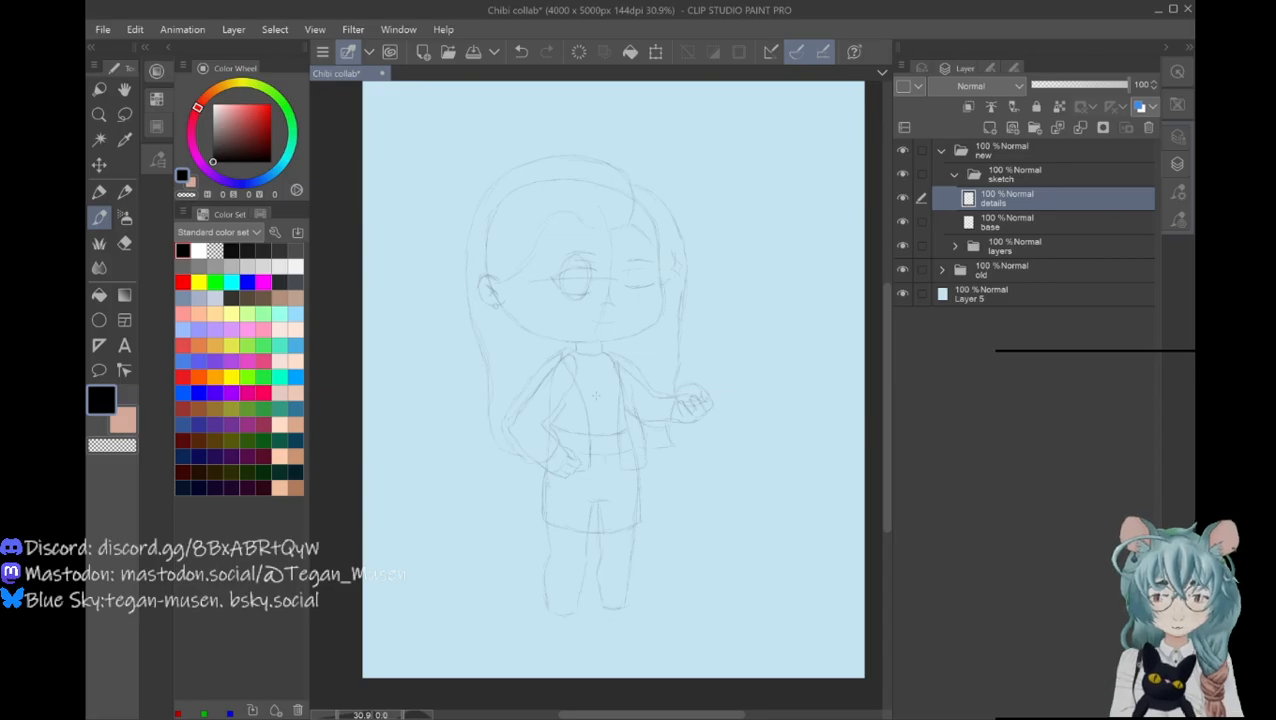
pyautogui.click(1178, 220)
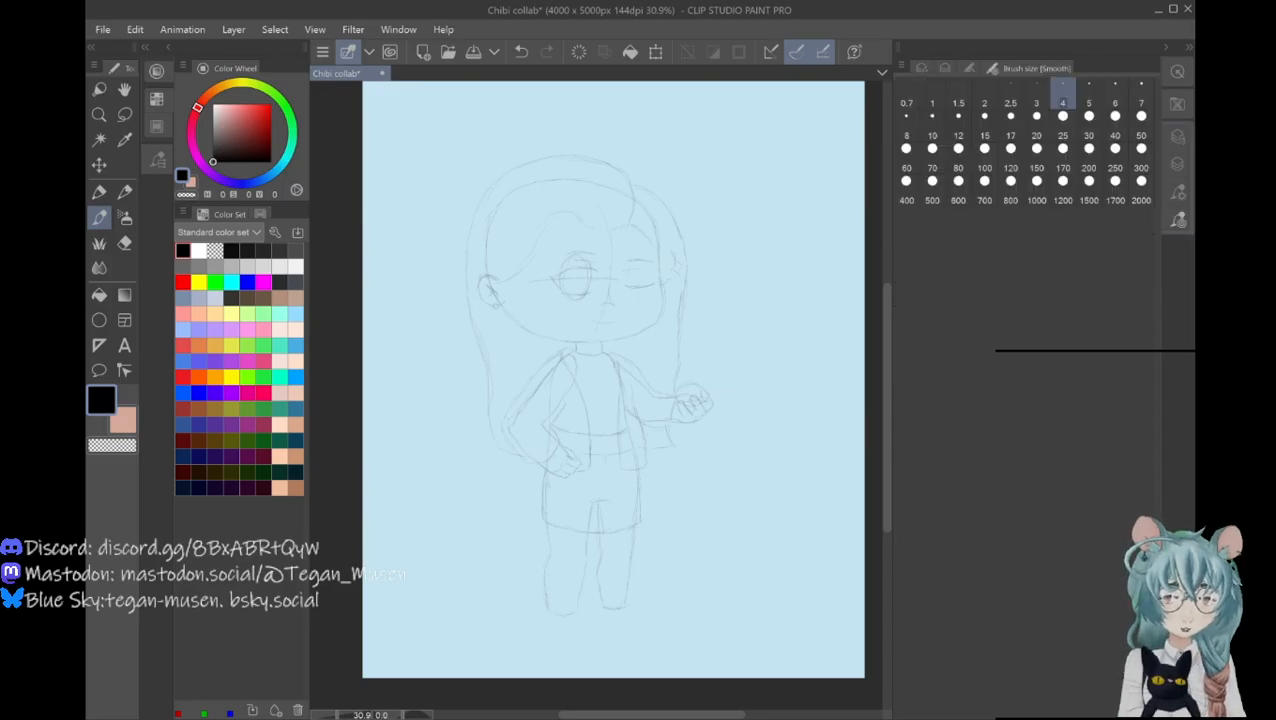
pyautogui.click(932, 125)
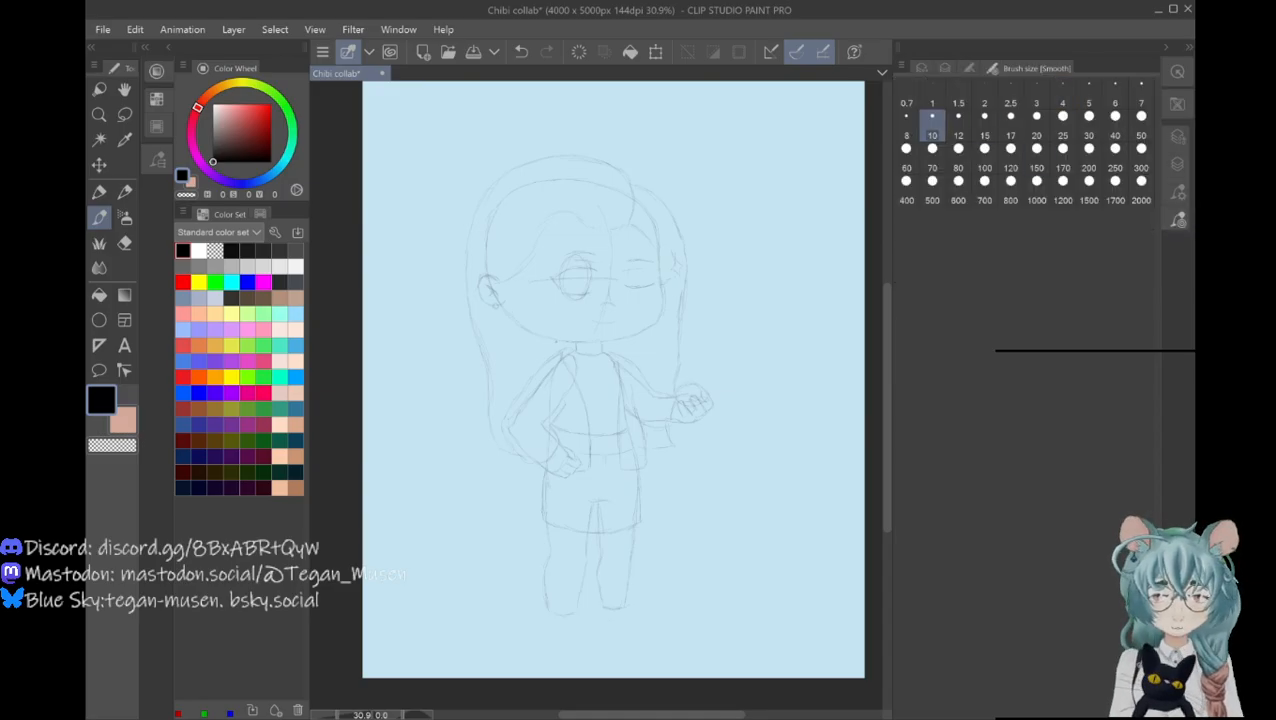
pyautogui.moveTo(781, 323); pyautogui.dragTo(816, 365)
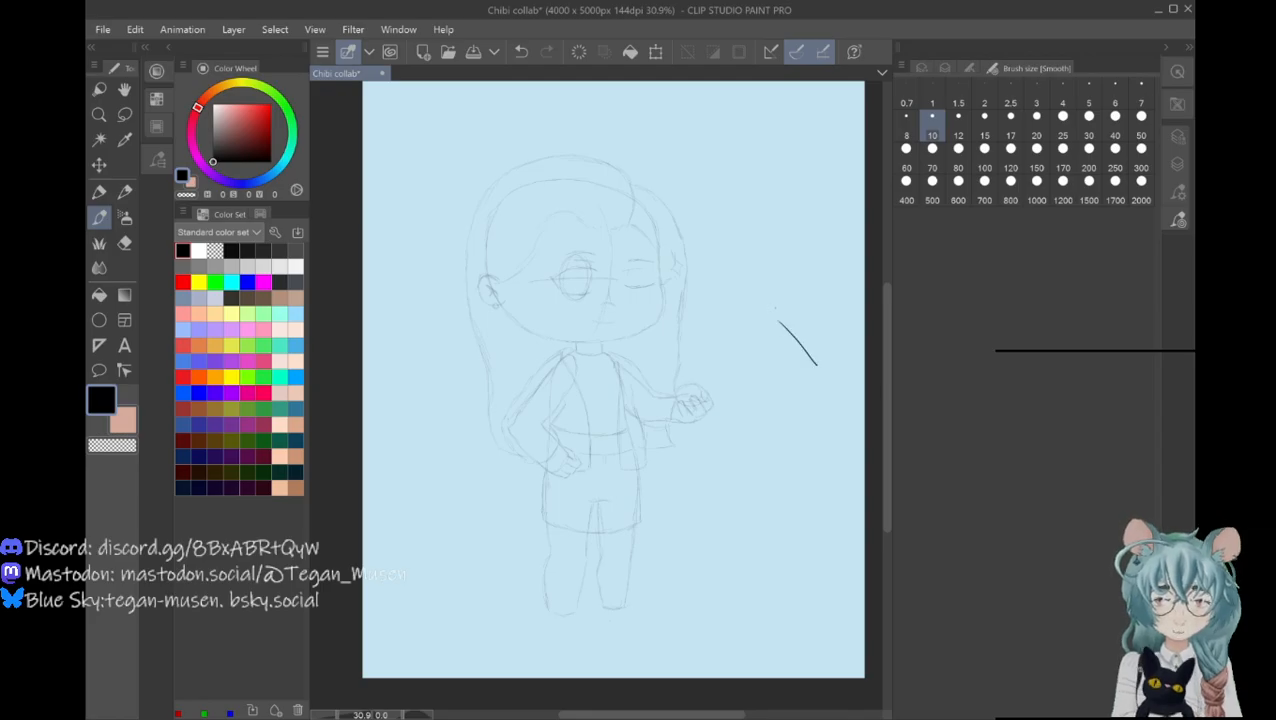
pyautogui.hotkey('ctrl', 'z')
pyautogui.click(984, 130)
pyautogui.moveTo(801, 339)
pyautogui.mouseDown()
pyautogui.moveTo(828, 367)
pyautogui.moveTo(783, 322)
pyautogui.mouseUp()
pyautogui.hotkey('ctrl', 'z')
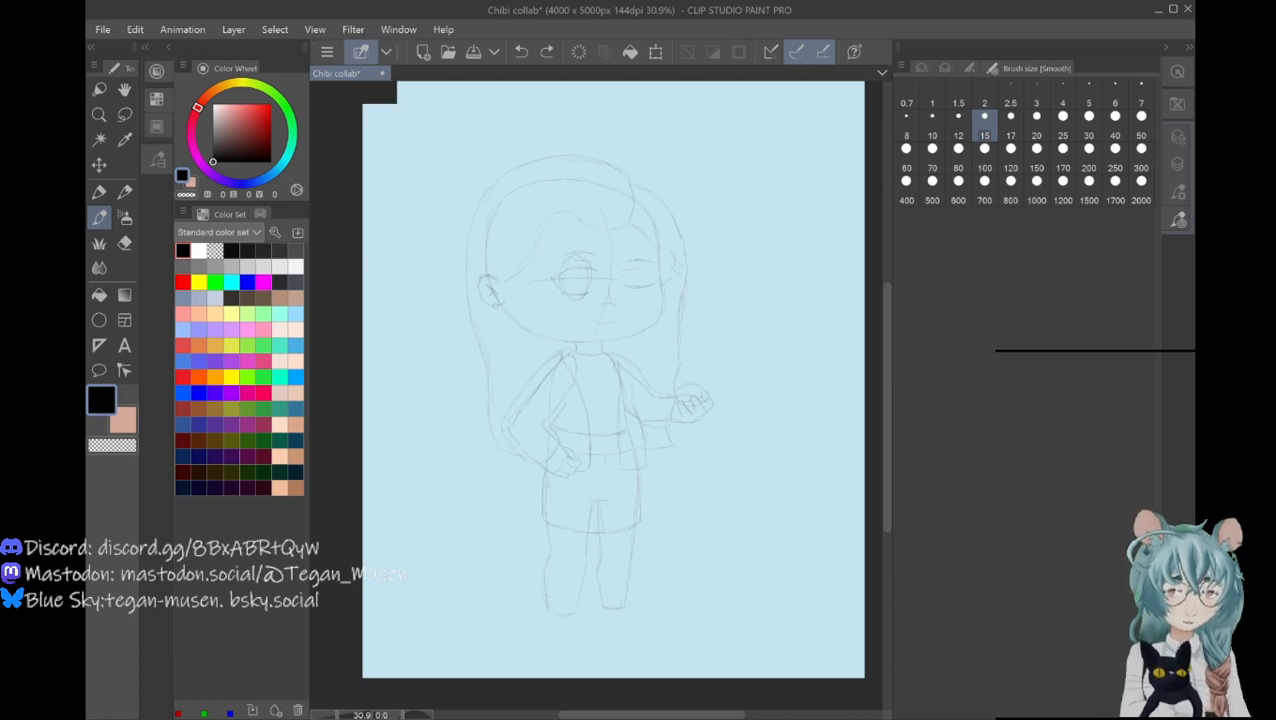
pyautogui.click(1178, 218)
pyautogui.click(1180, 160)
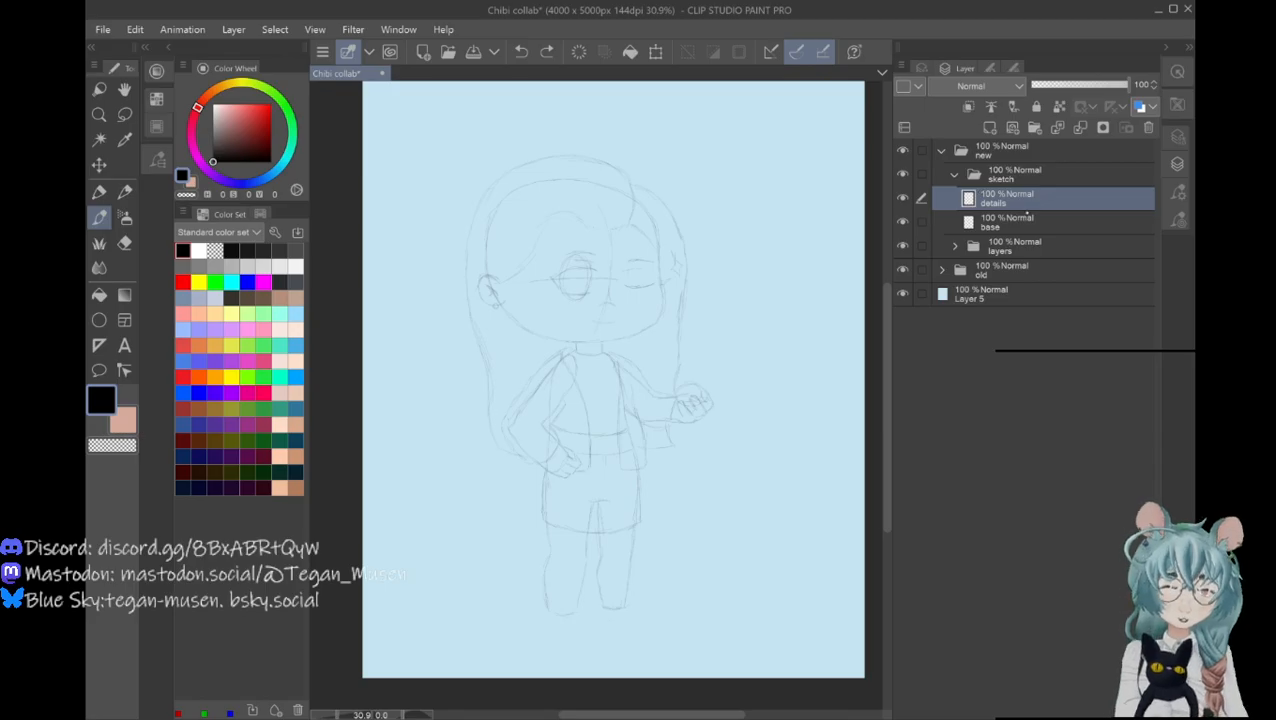
# Step: Set the brush size to 1 and sketch ankle boots on both of the character's feet
pyautogui.click(1178, 218)
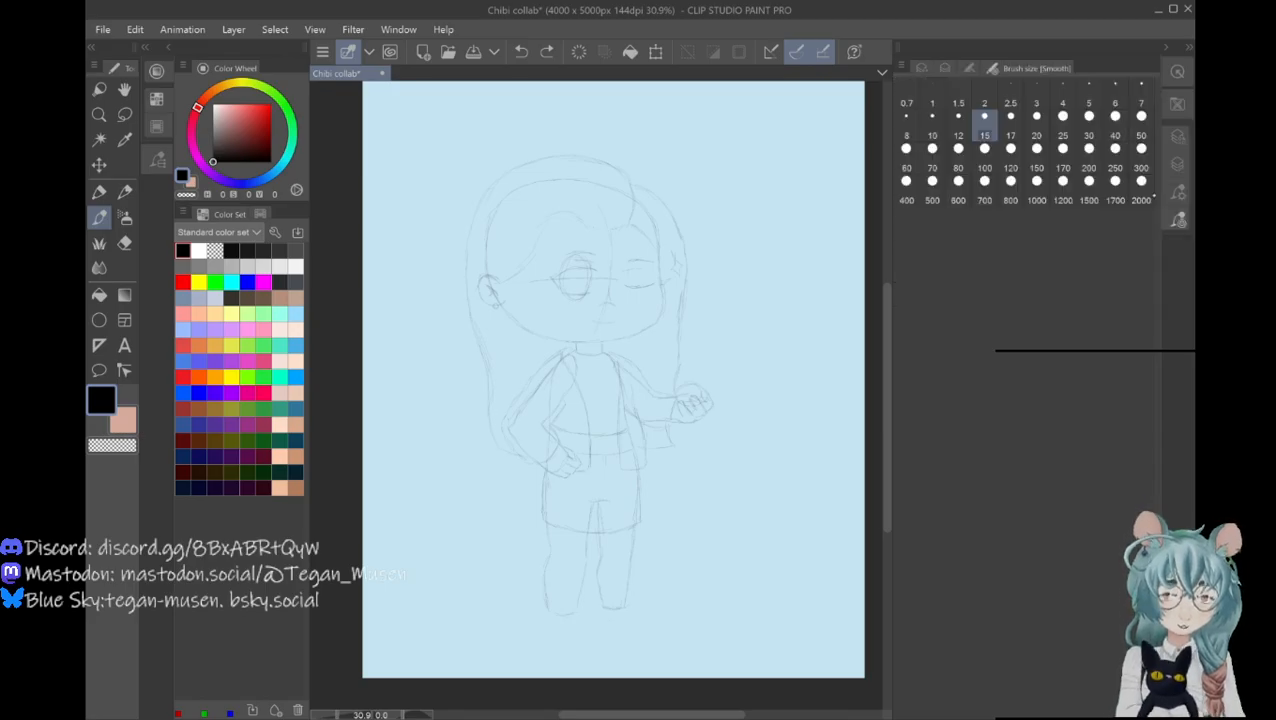
pyautogui.click(933, 98)
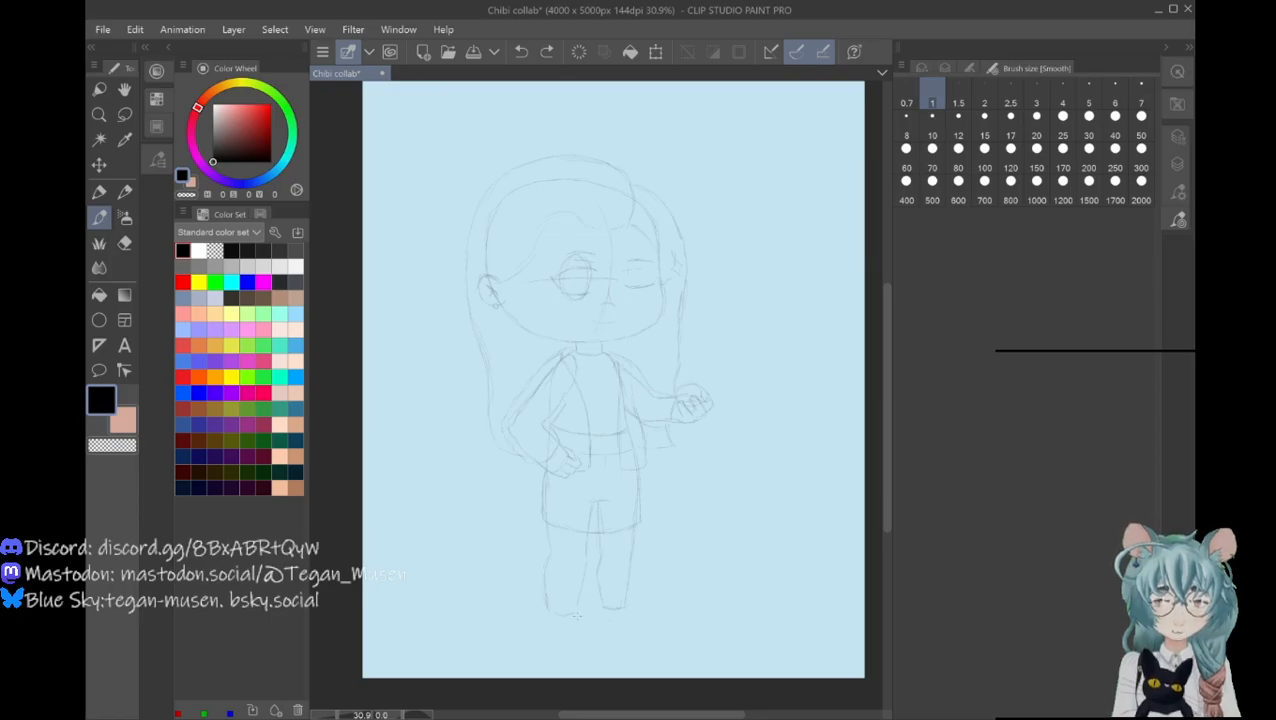
pyautogui.moveTo(622, 601); pyautogui.dragTo(624, 602)
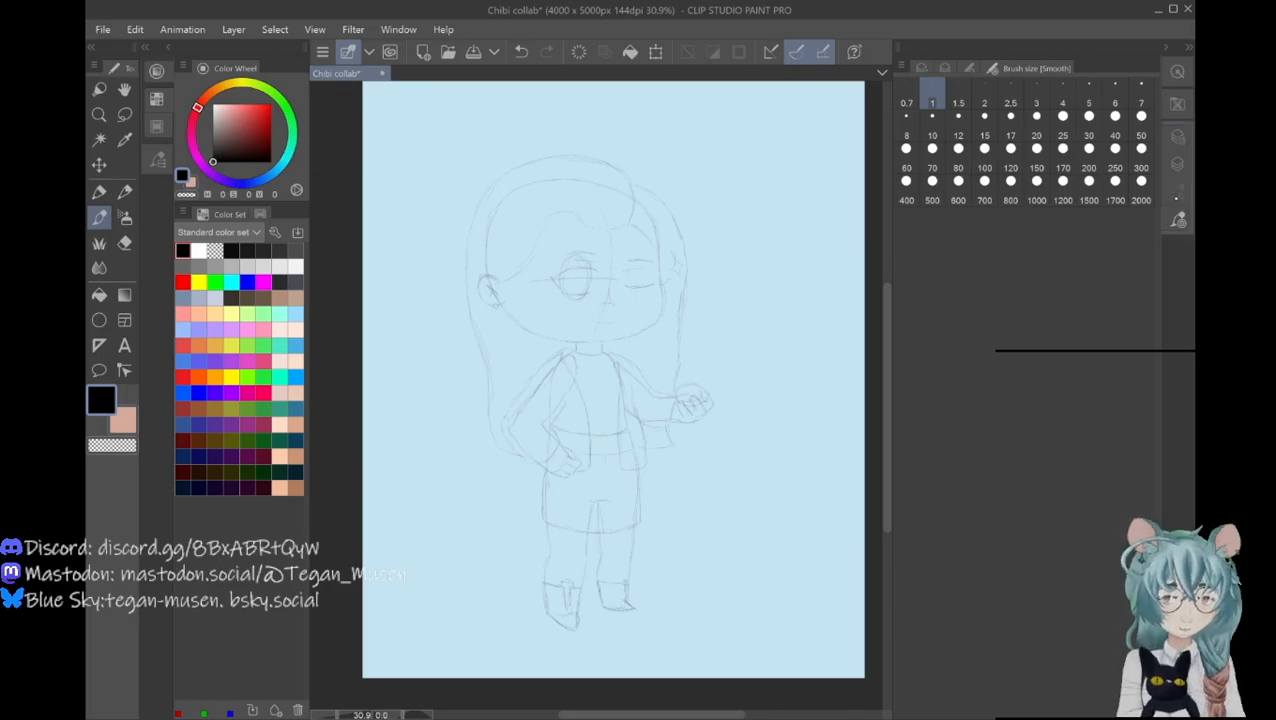
# Step: Set the brush size to 15 and make the details layer in the sketch folder active
pyautogui.click(1178, 218)
pyautogui.click(1178, 218)
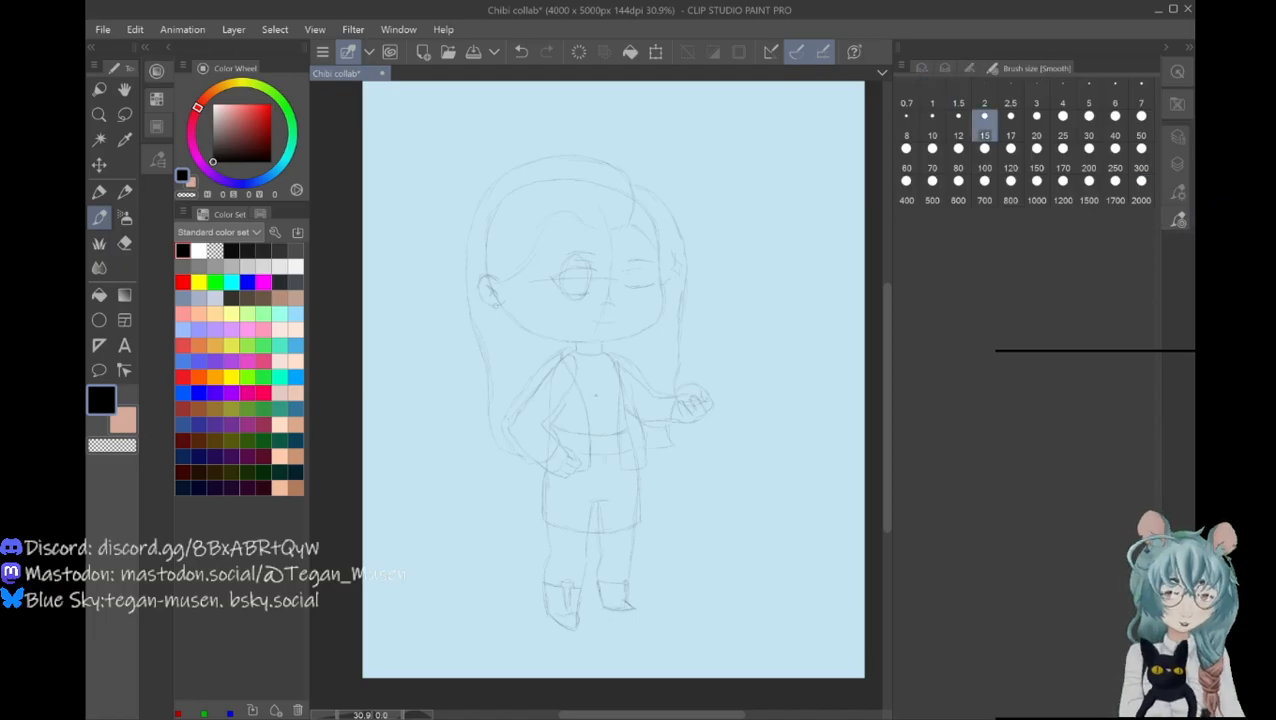
pyautogui.click(1177, 137)
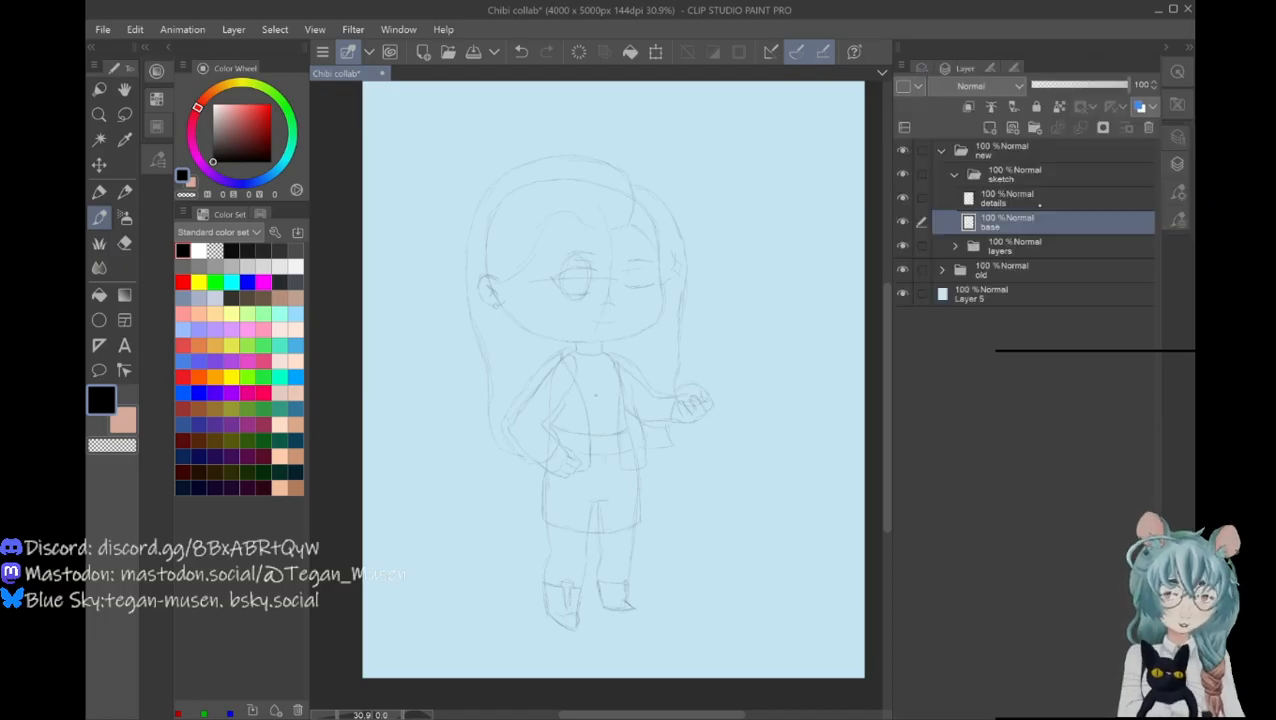
pyautogui.click(1044, 197)
pyautogui.click(1178, 218)
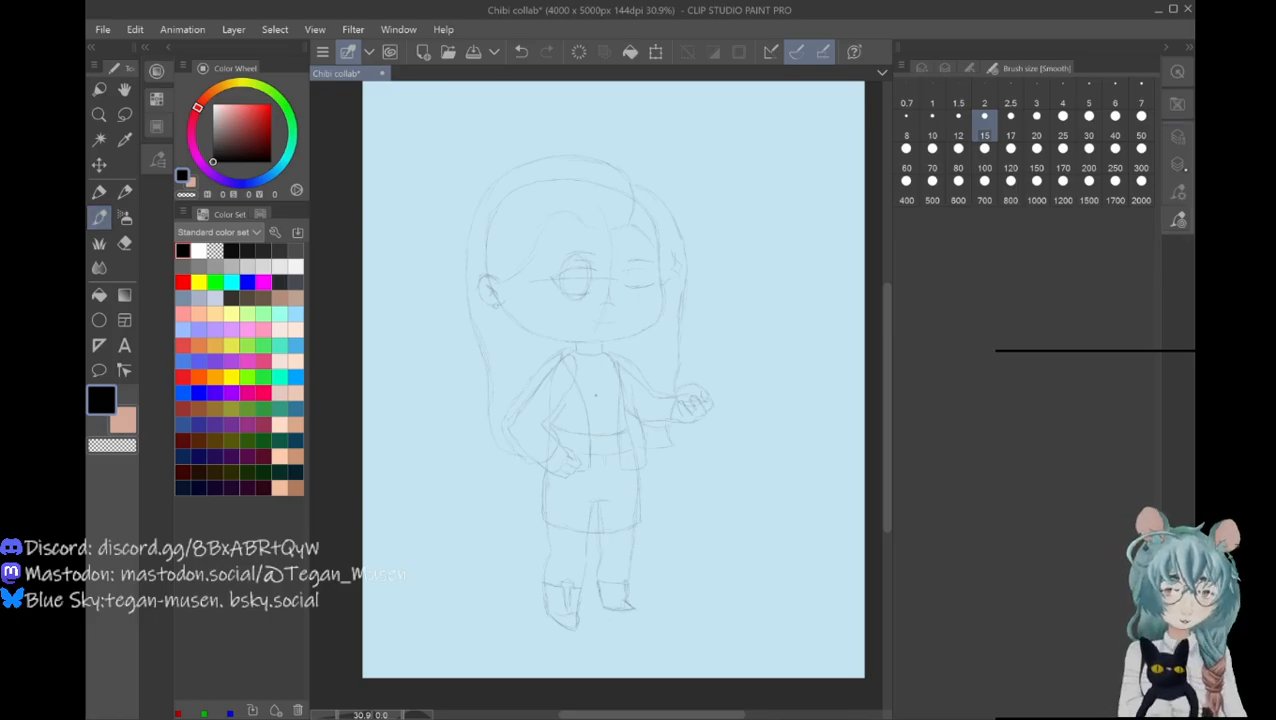
pyautogui.click(1177, 163)
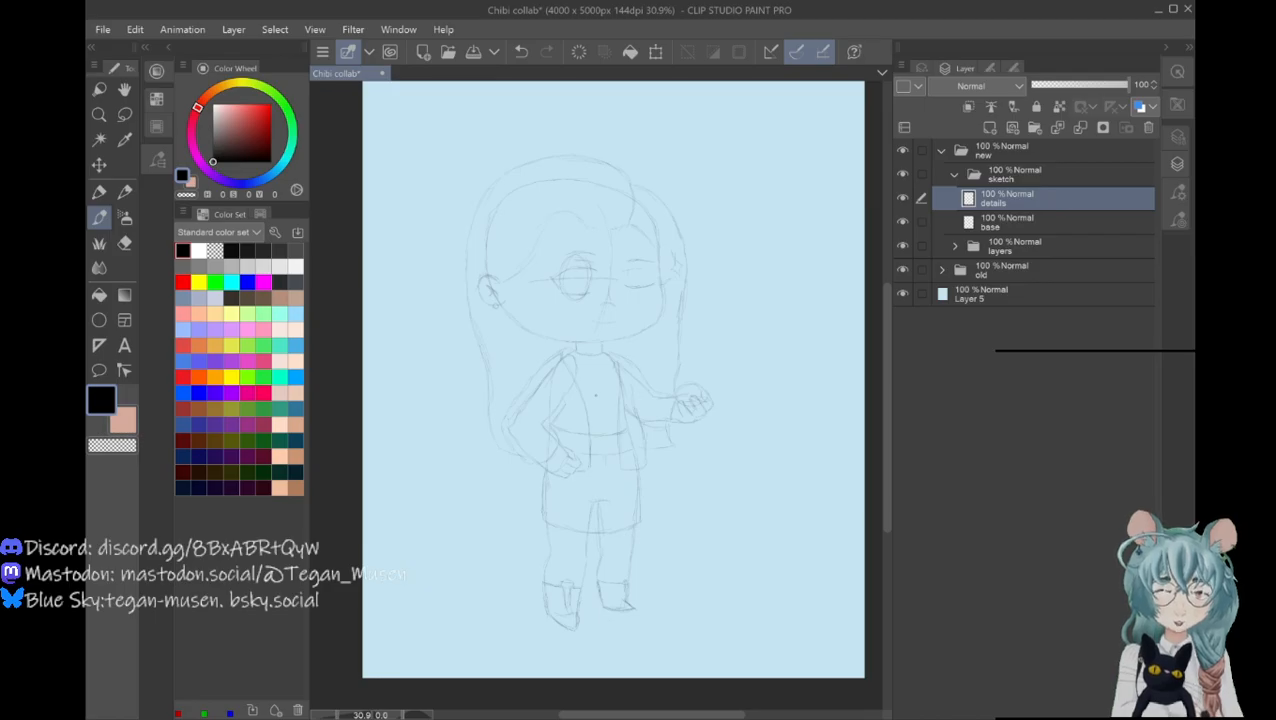
# Step: Create a new layer folder and move it to the top of the "new" folder, above the sketch folder
pyautogui.click(956, 245)
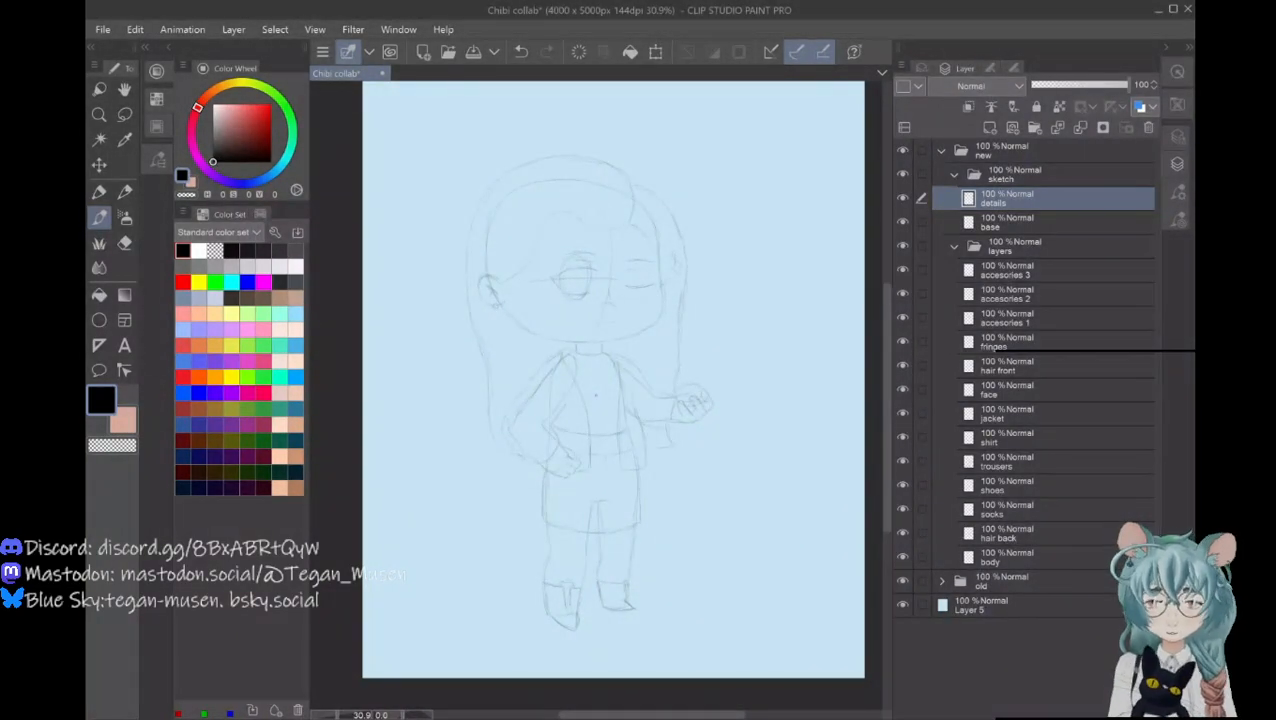
pyautogui.click(1065, 558)
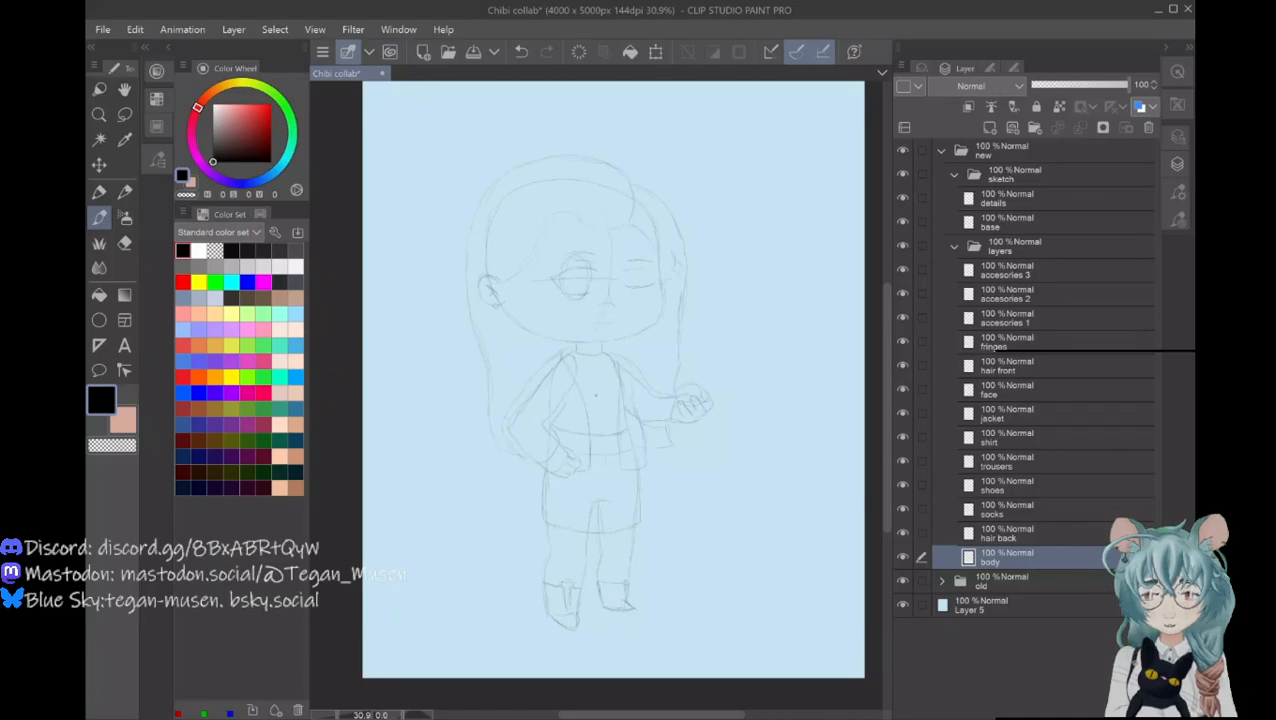
pyautogui.press('x')
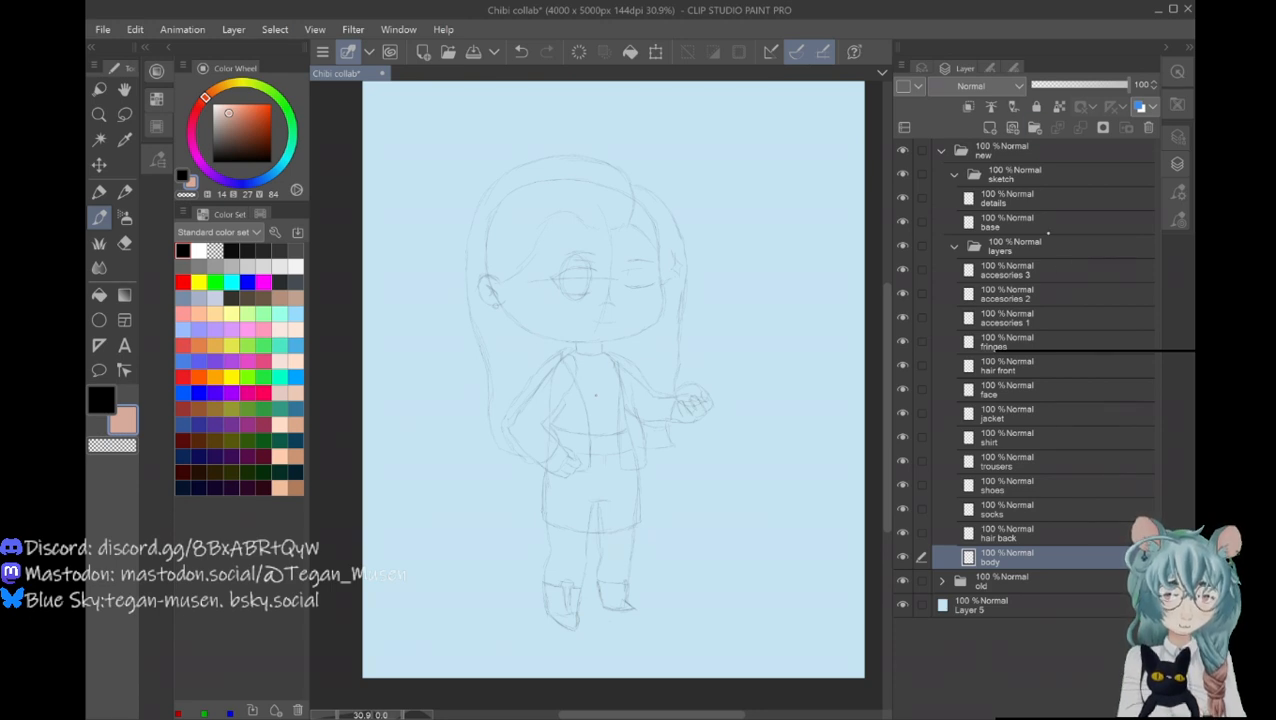
pyautogui.click(1034, 127)
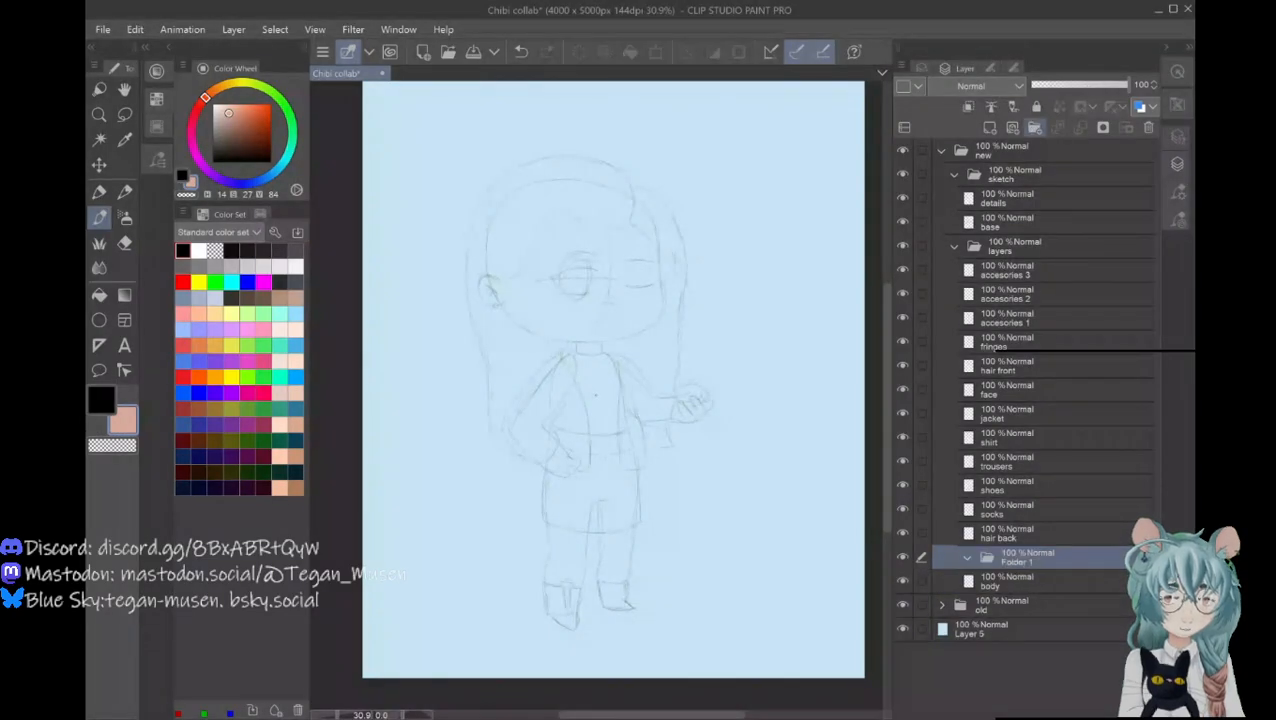
pyautogui.moveTo(1054, 532); pyautogui.dragTo(1058, 282)
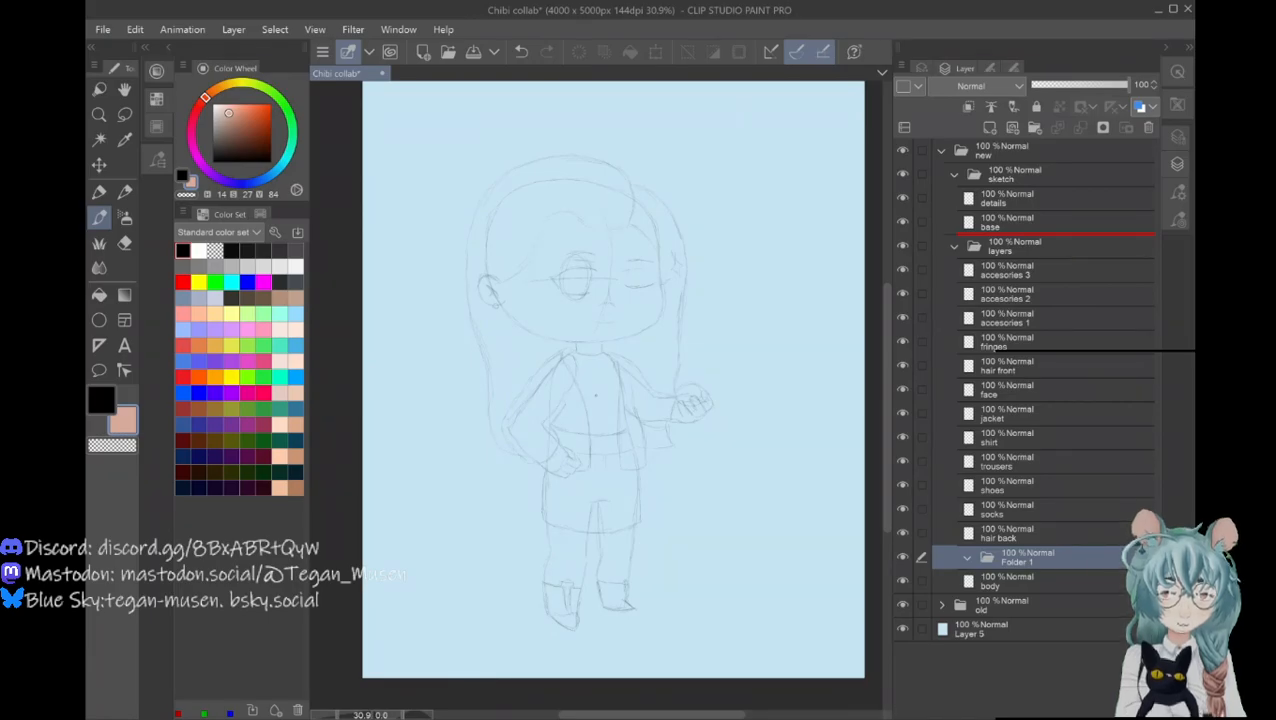
pyautogui.moveTo(1045, 234); pyautogui.dragTo(1018, 185)
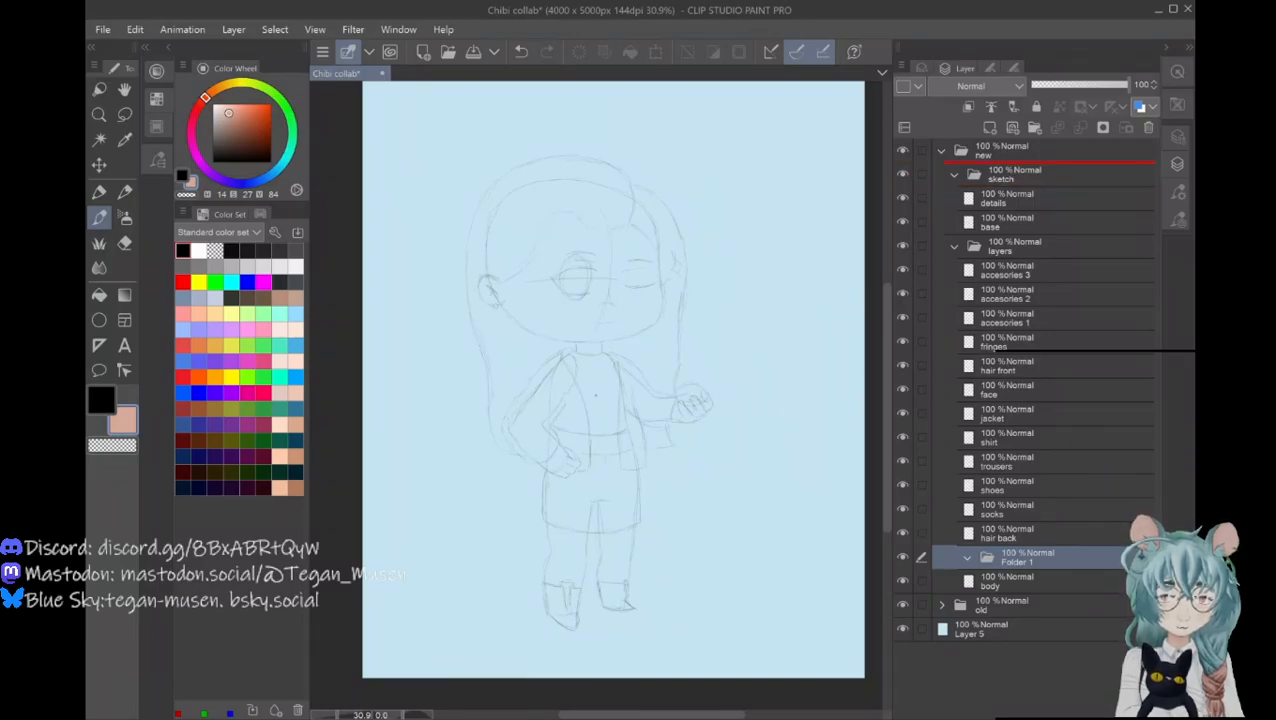
pyautogui.moveTo(1018, 160); pyautogui.dragTo(1018, 162)
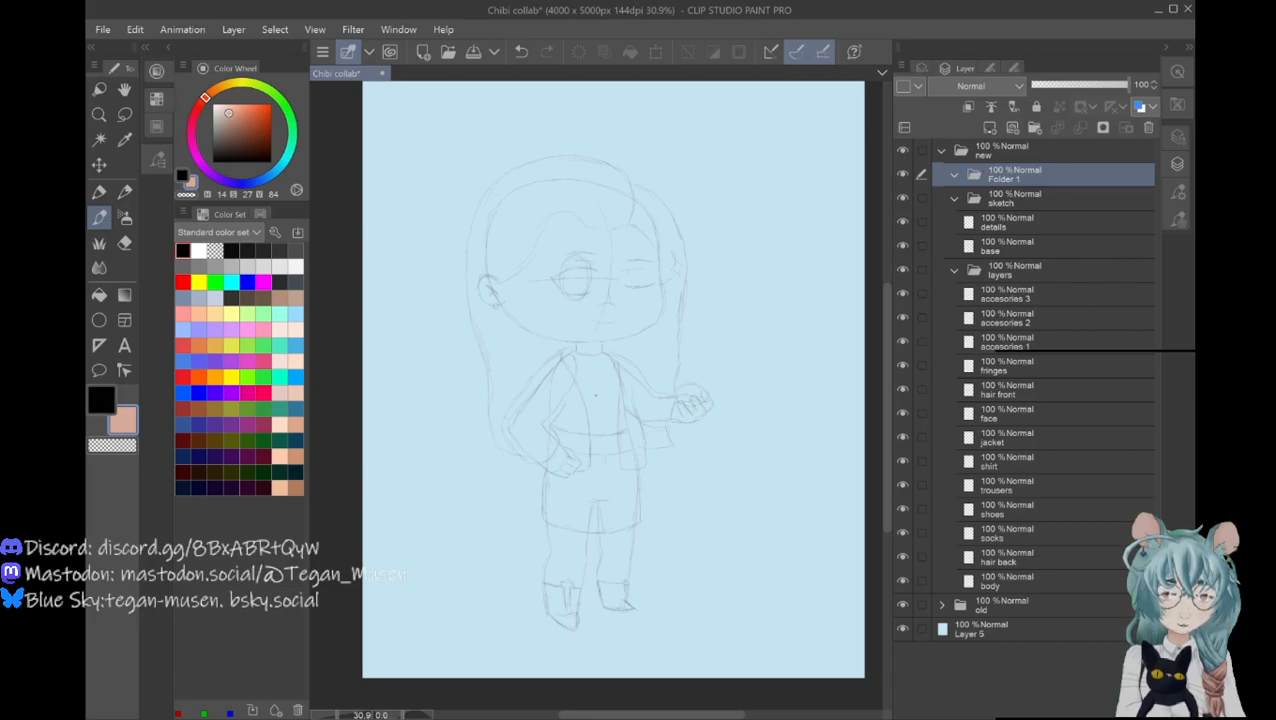
# Step: Add a raster layer in the new folder and paint a pale skin swatch (HSV 12, 10, 98) beside the character with brush size 120
pyautogui.click(989, 127)
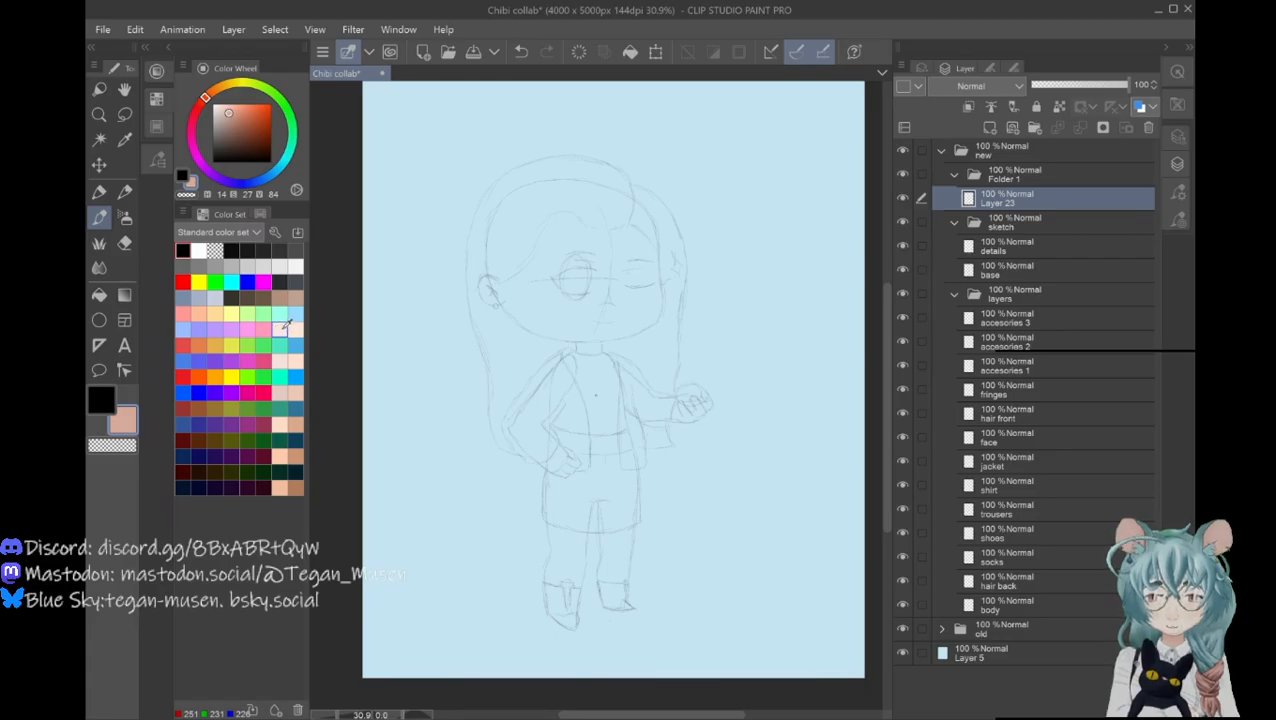
pyautogui.click(286, 328)
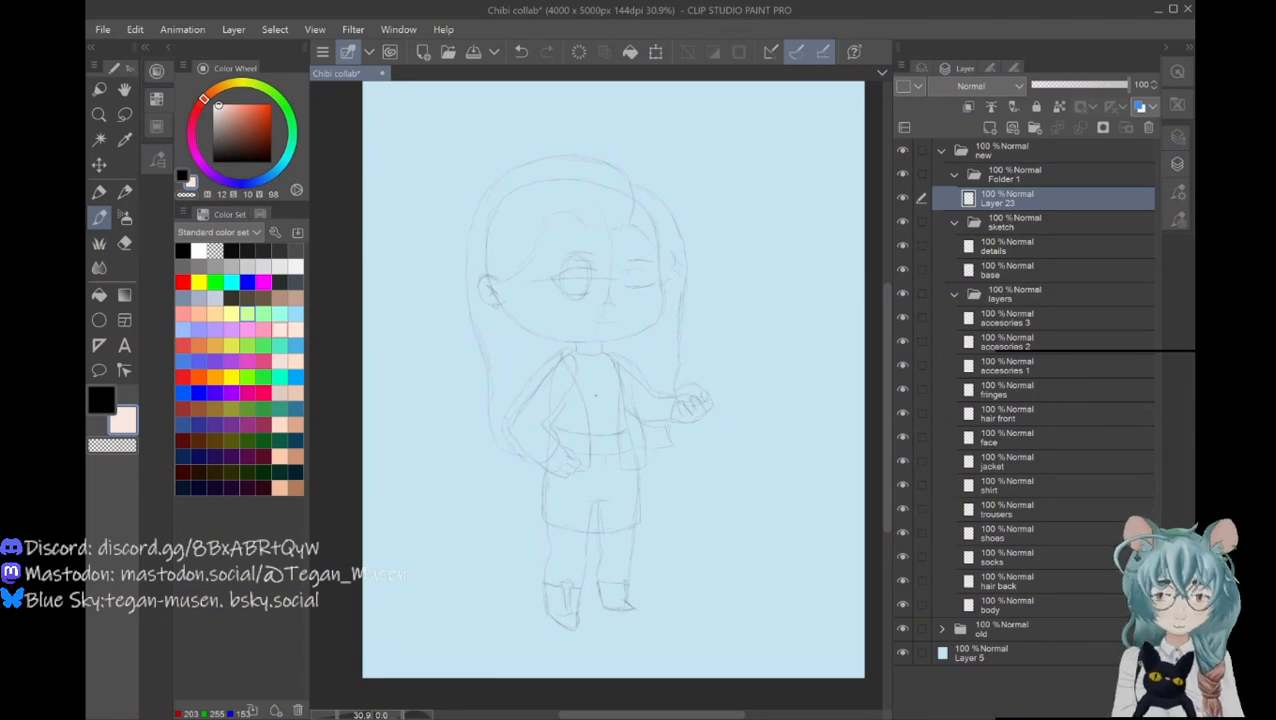
pyautogui.click(1178, 192)
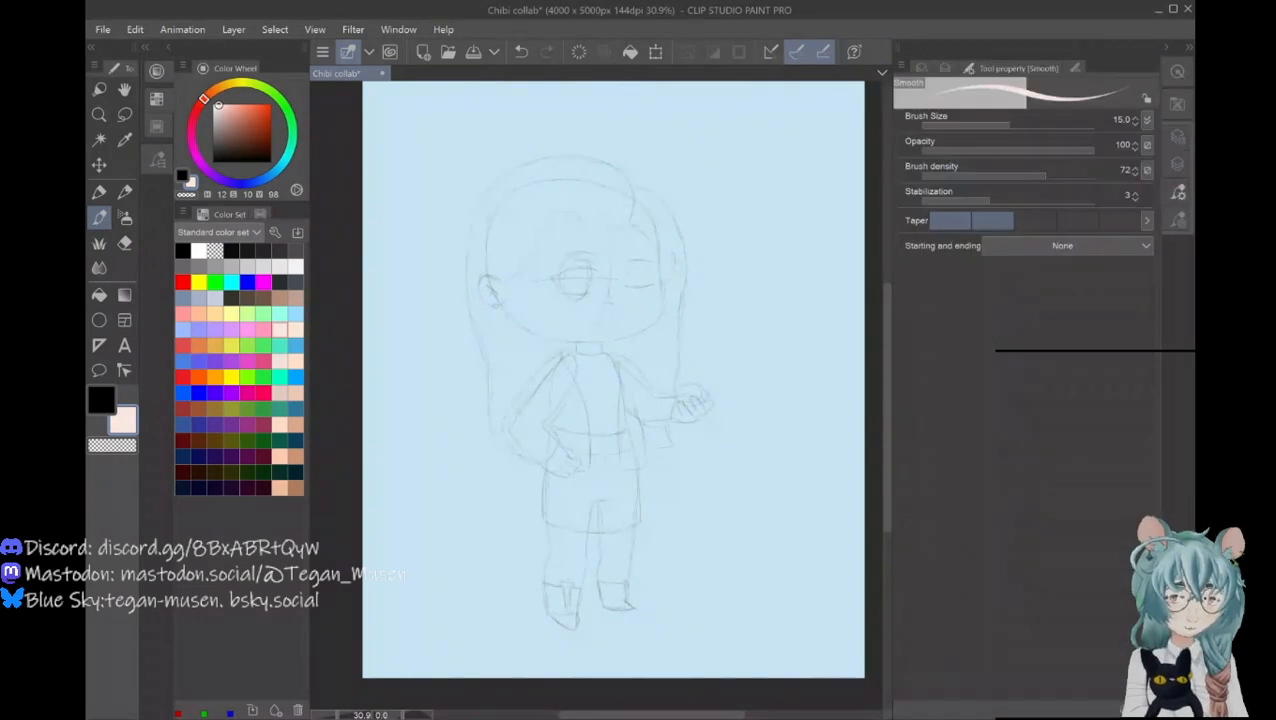
pyautogui.click(1177, 219)
pyautogui.click(1010, 148)
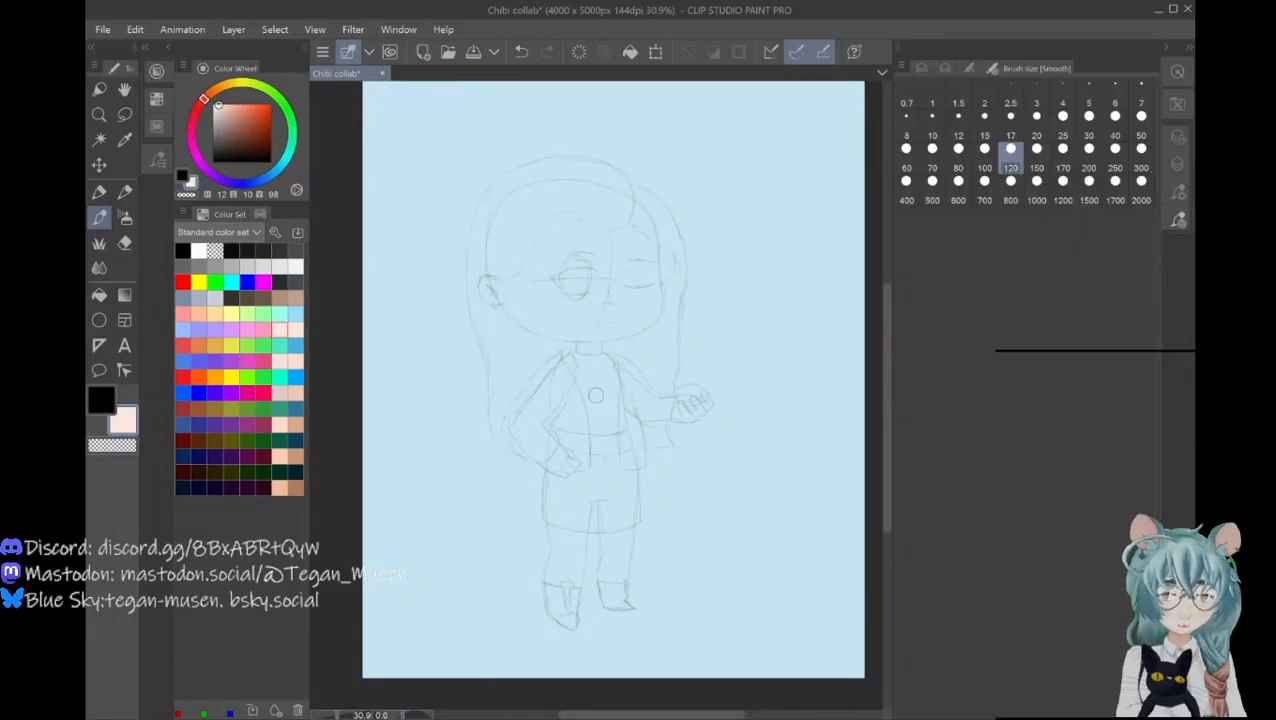
pyautogui.moveTo(812, 282)
pyautogui.mouseDown()
pyautogui.moveTo(807, 271)
pyautogui.moveTo(809, 284)
pyautogui.mouseUp()
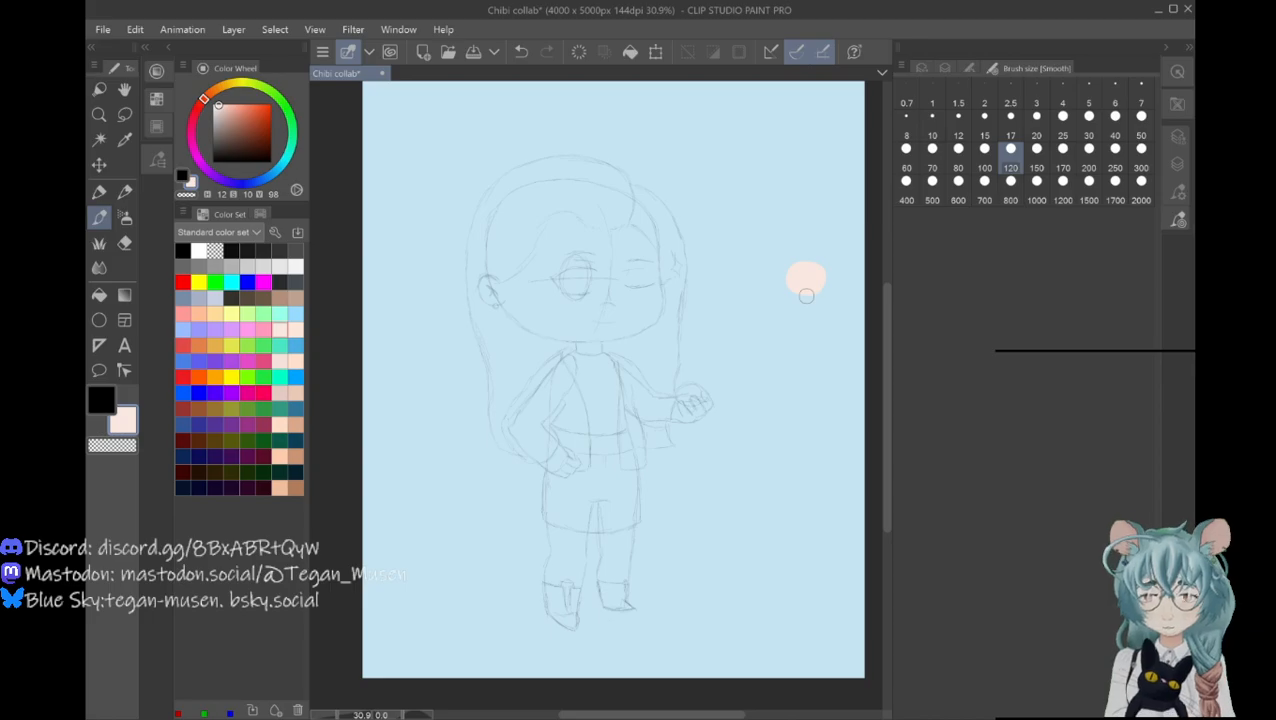
# Step: Try a darker skin-shadow swatch (HSV 12, 17, 86) below the pale swatch and undo it
pyautogui.click(221, 106)
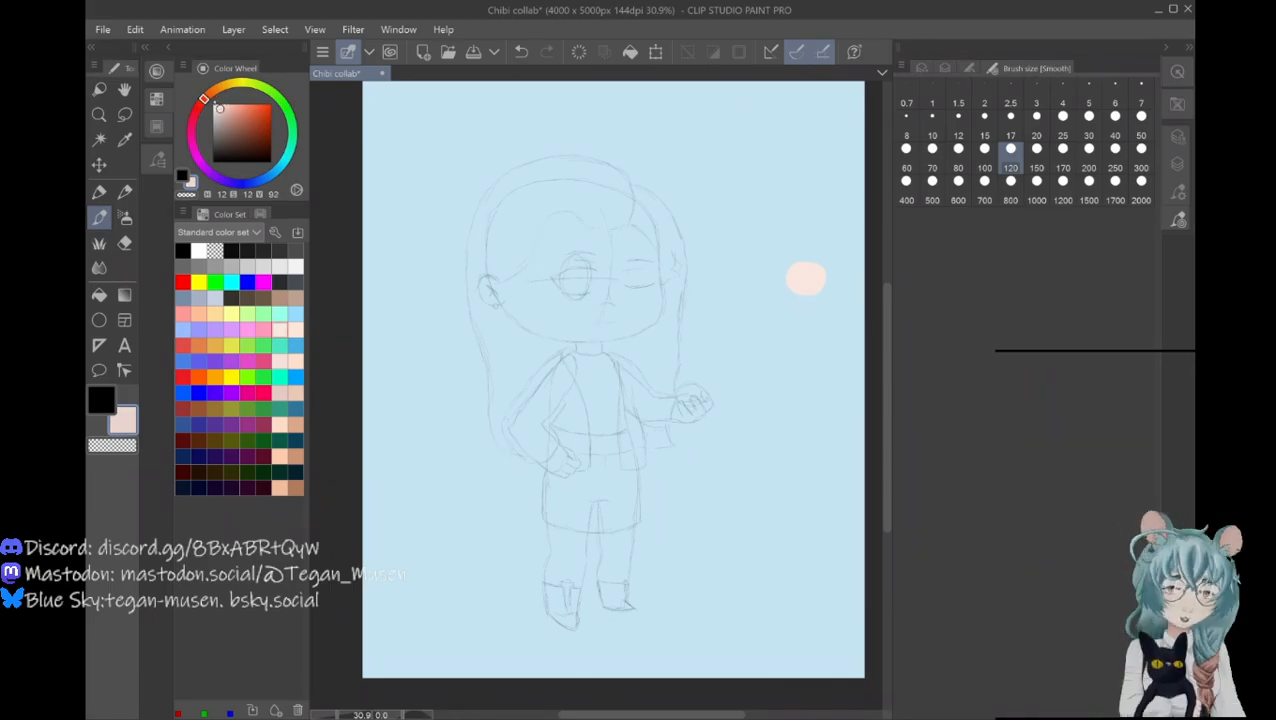
pyautogui.click(223, 112)
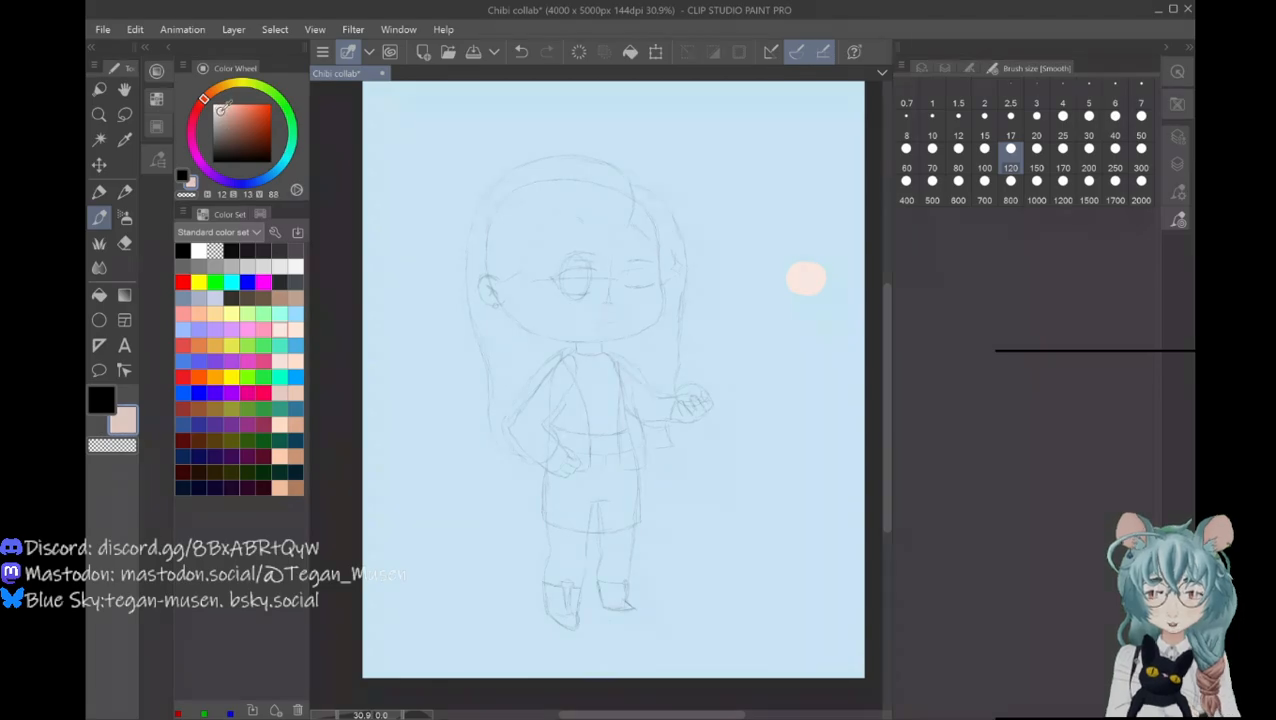
pyautogui.moveTo(809, 290)
pyautogui.mouseDown()
pyautogui.moveTo(808, 312)
pyautogui.moveTo(801, 299)
pyautogui.mouseUp()
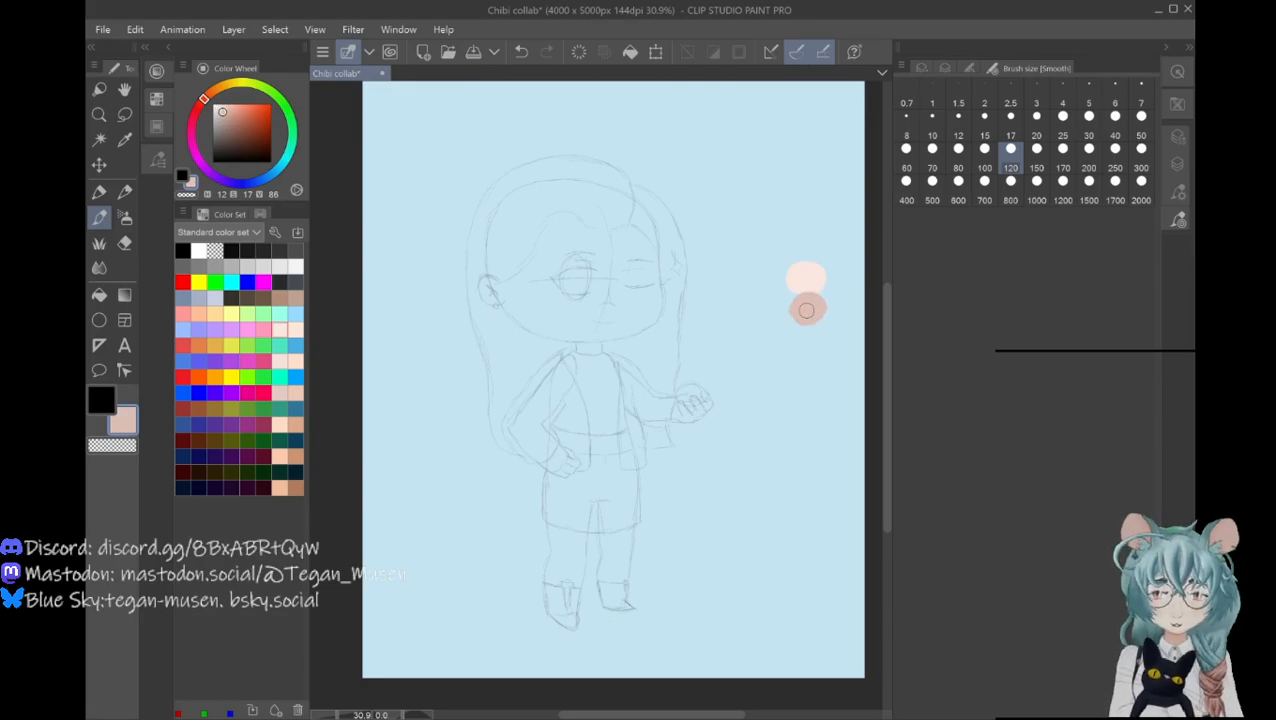
pyautogui.click(521, 51)
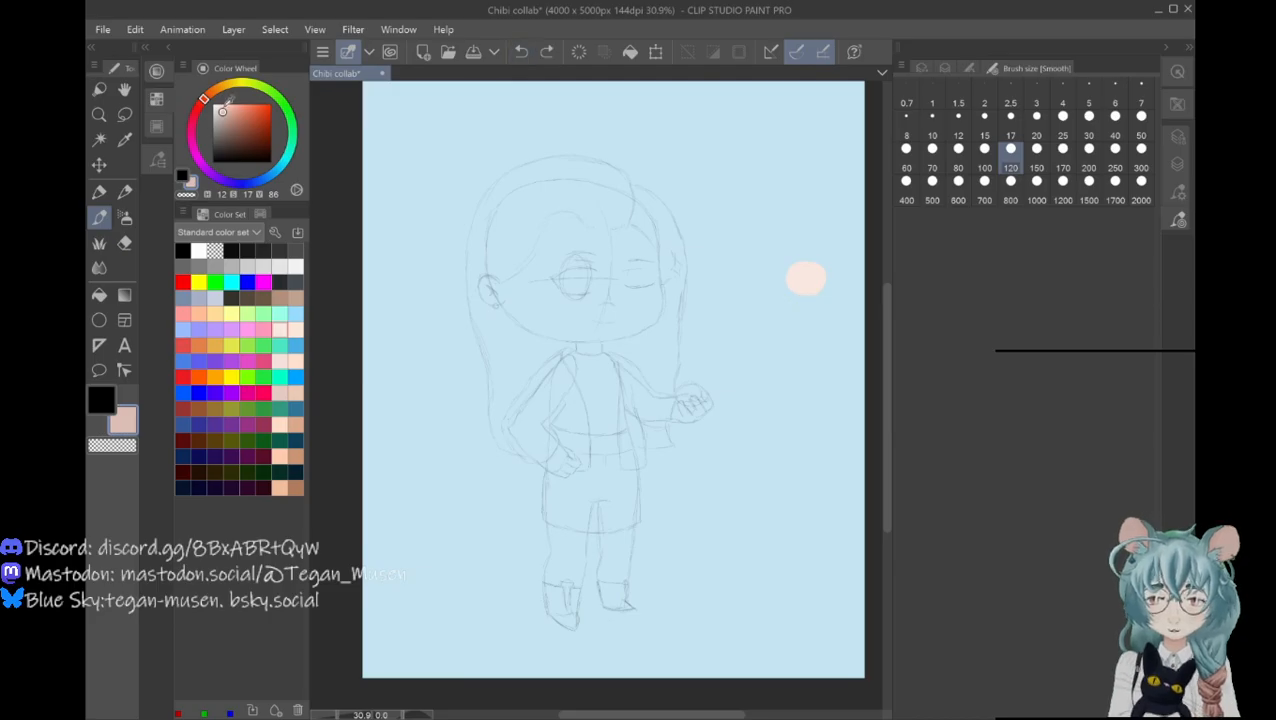
# Step: Pick a slightly darker skin tone (HSV 12, 15, 91) and paint a second swatch directly below the pale one
pyautogui.click(221, 108)
pyautogui.moveTo(806, 305)
pyautogui.mouseDown()
pyautogui.moveTo(795, 306)
pyautogui.moveTo(806, 302)
pyautogui.moveTo(806, 319)
pyautogui.mouseUp()
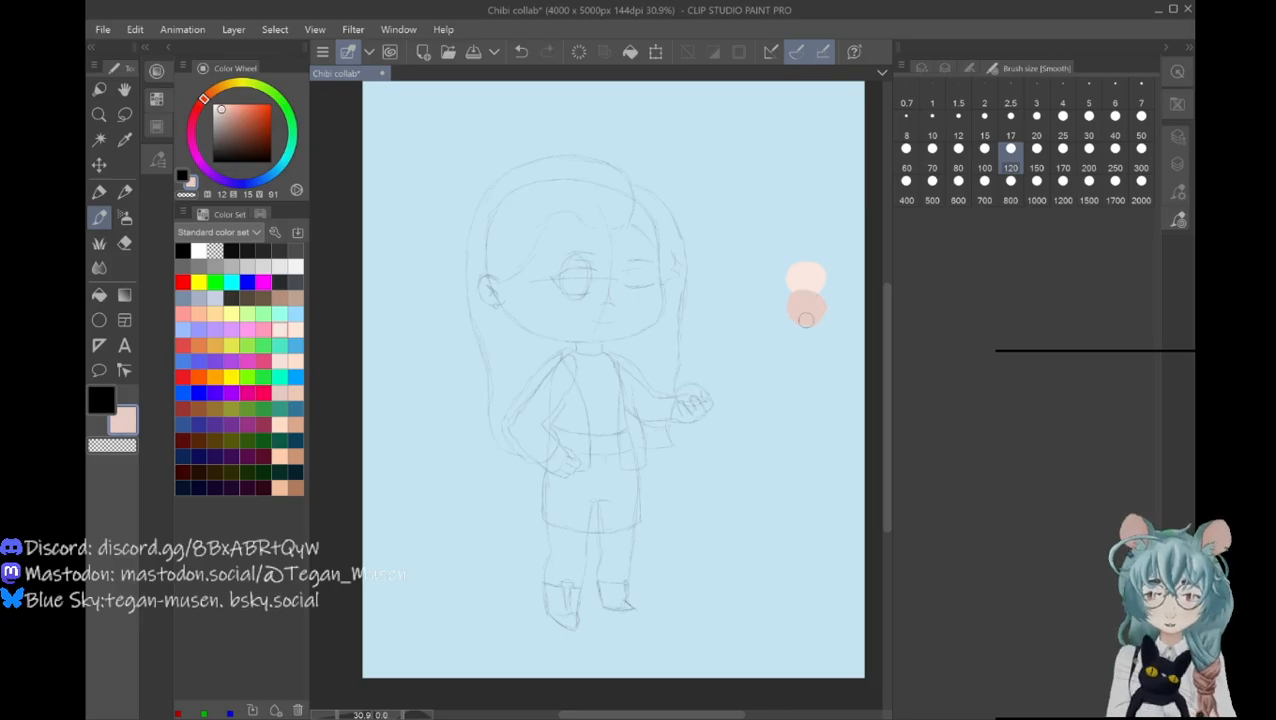
# Step: Paint a lighter skin swatch (HSV 12, 8, 100) above the skin swatches and a light blue swatch (HSV 201, 40, 100) beside them
pyautogui.click(280, 316)
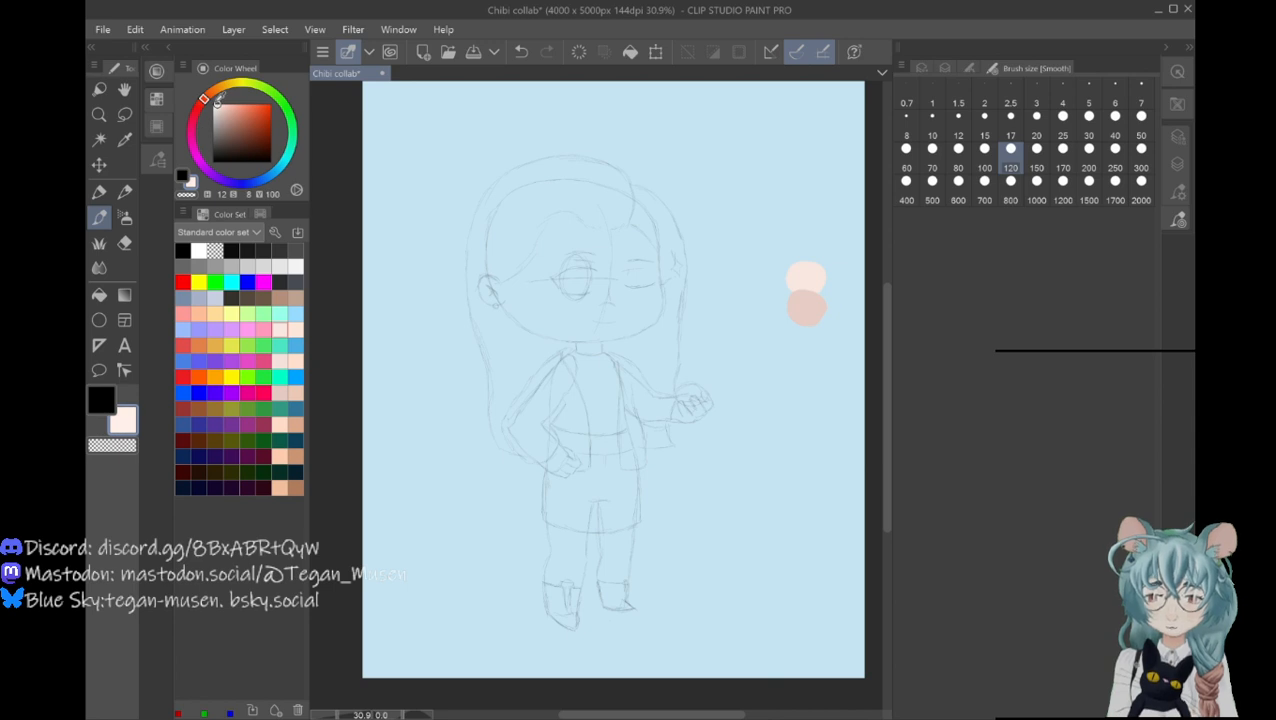
pyautogui.moveTo(812, 266)
pyautogui.mouseDown()
pyautogui.moveTo(808, 240)
pyautogui.moveTo(812, 252)
pyautogui.moveTo(796, 244)
pyautogui.moveTo(816, 246)
pyautogui.moveTo(794, 236)
pyautogui.mouseUp()
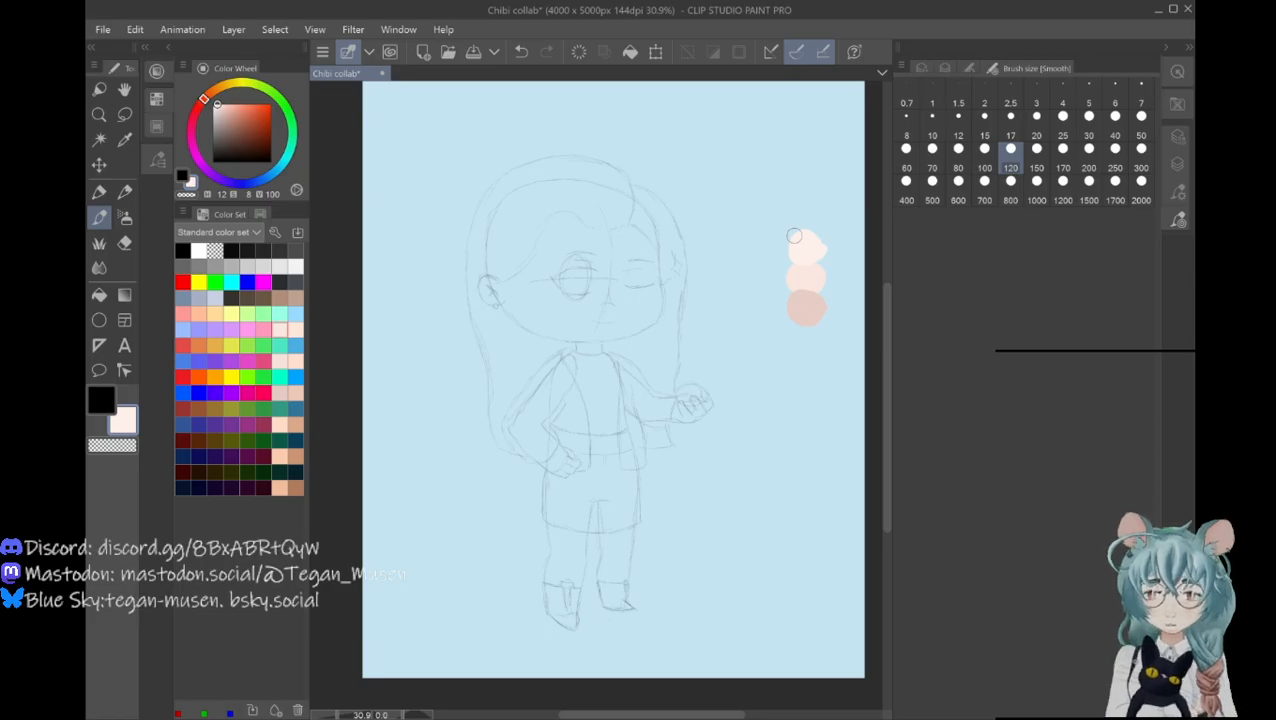
pyautogui.click(297, 313)
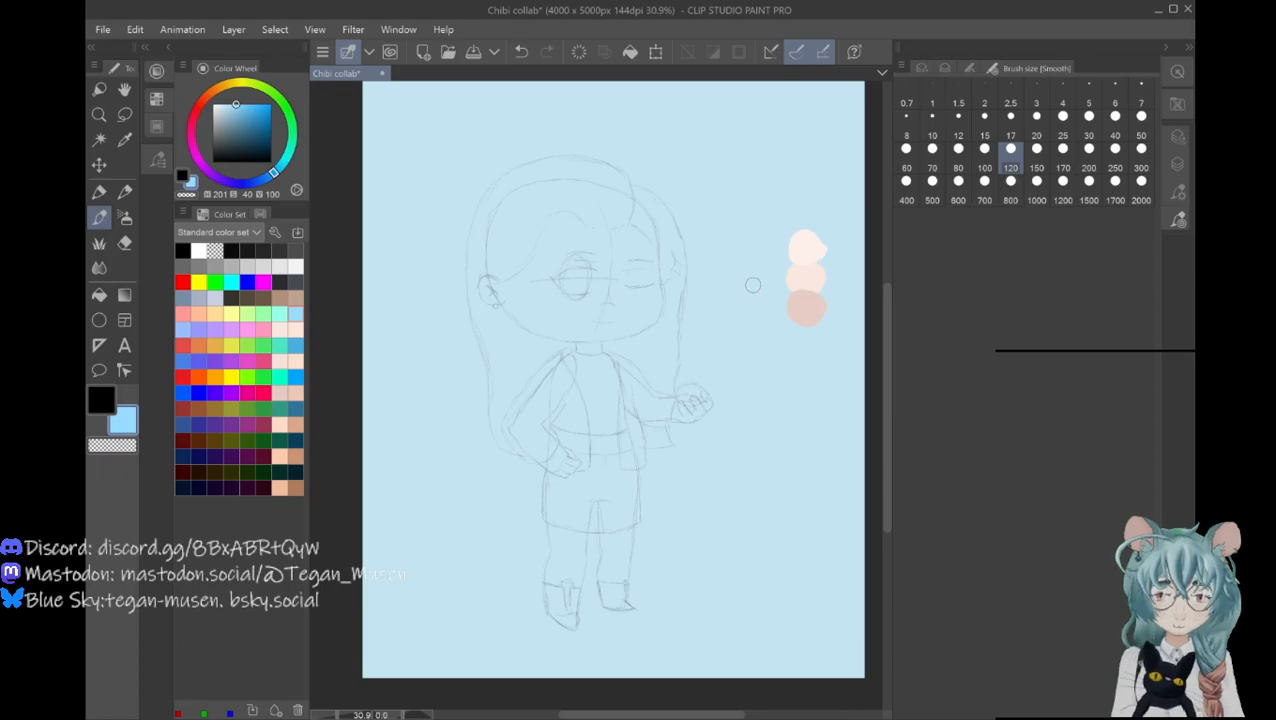
pyautogui.moveTo(755, 285); pyautogui.dragTo(757, 289)
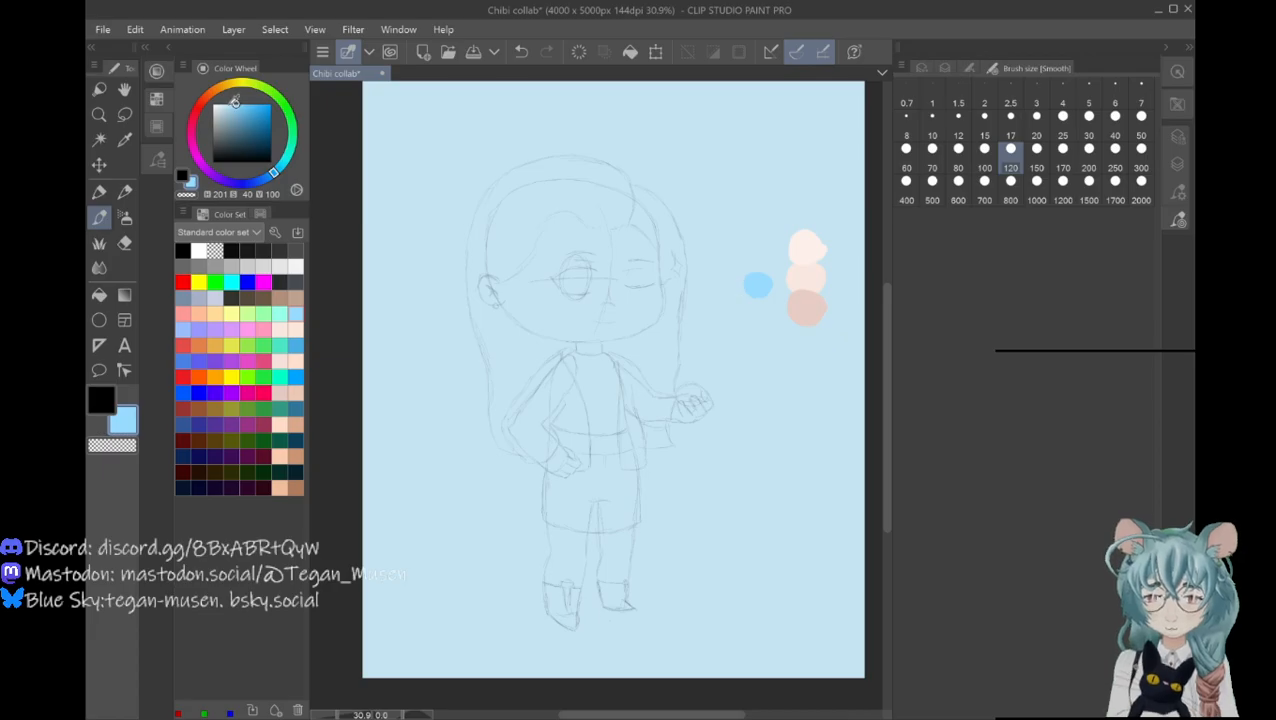
# Step: Add a paler blue swatch (HSV 201, 33, 97) above the light blue one and a deeper blue (HSV 201, 46, 99) below it
pyautogui.click(232, 104)
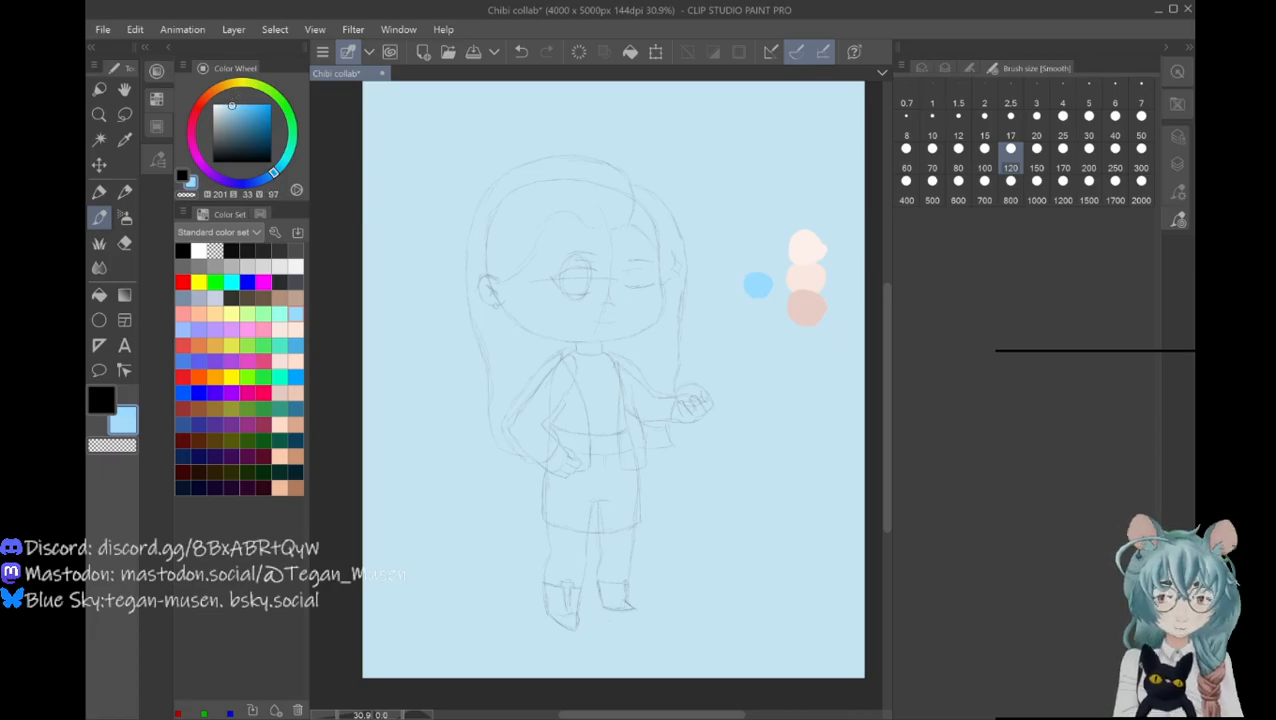
pyautogui.moveTo(762, 271); pyautogui.dragTo(754, 258)
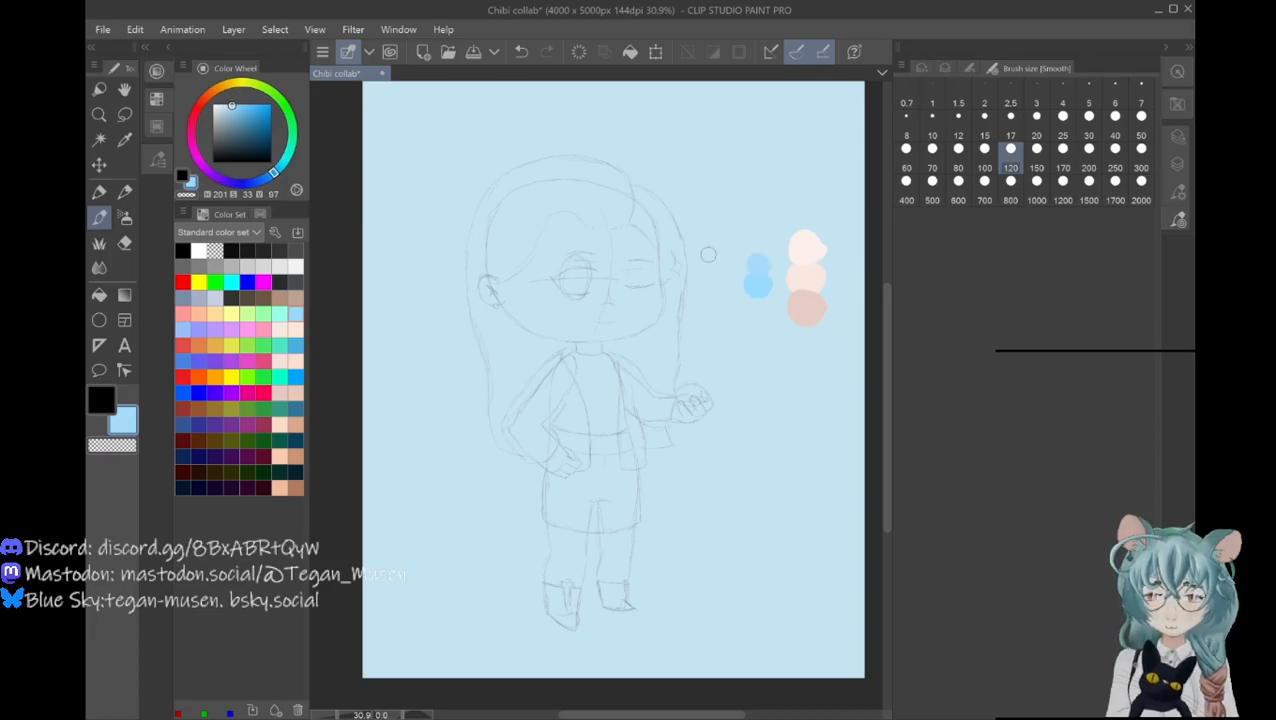
pyautogui.click(238, 104)
pyautogui.moveTo(768, 300)
pyautogui.mouseDown()
pyautogui.moveTo(801, 279)
pyautogui.moveTo(812, 248)
pyautogui.moveTo(816, 297)
pyautogui.moveTo(803, 249)
pyautogui.moveTo(806, 289)
pyautogui.moveTo(750, 302)
pyautogui.mouseUp()
pyautogui.click(239, 104)
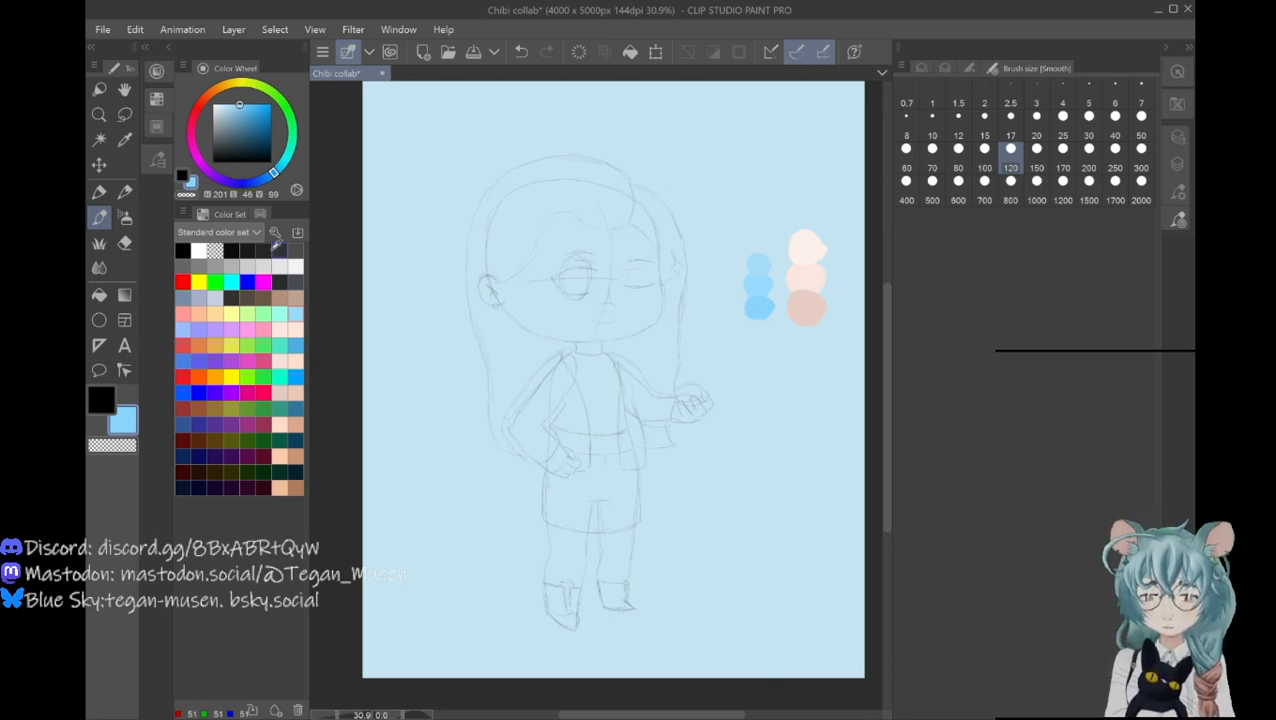
# Step: Mix a blue-tinted near-black (HSV 241, 12, 16) and paint a swatch of it beneath the blue and skin swatches
pyautogui.click(263, 250)
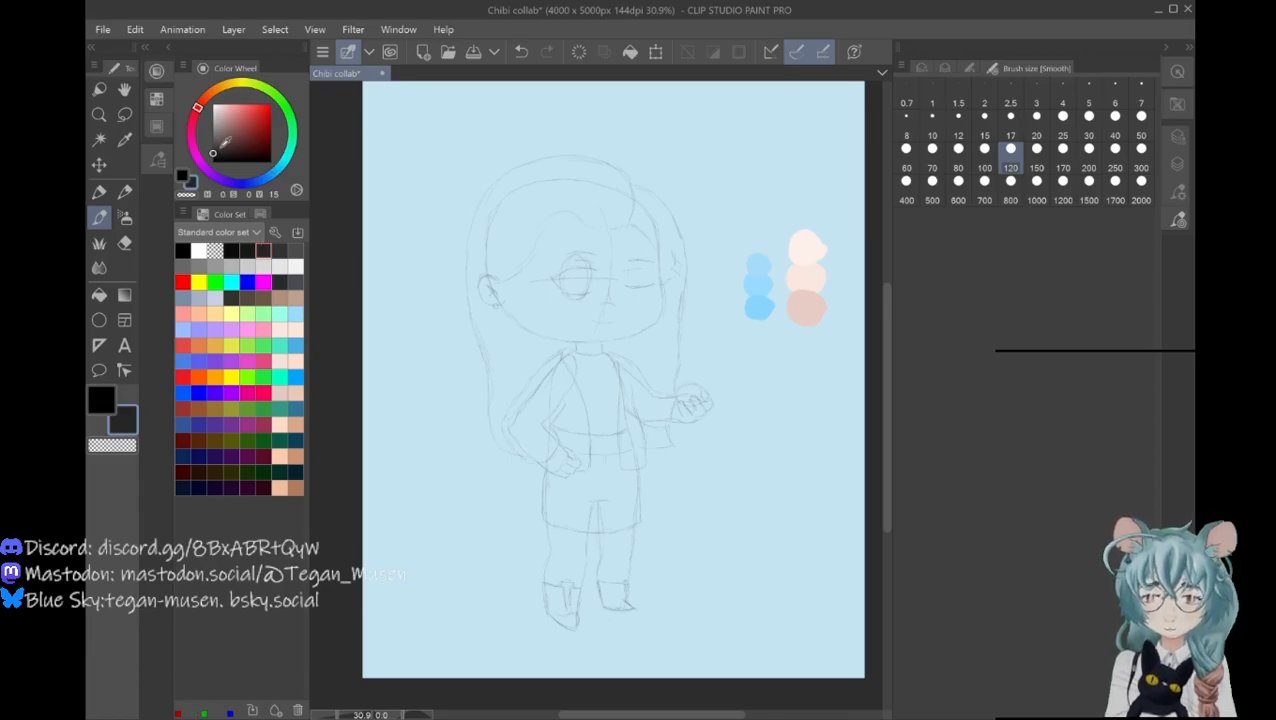
pyautogui.click(240, 183)
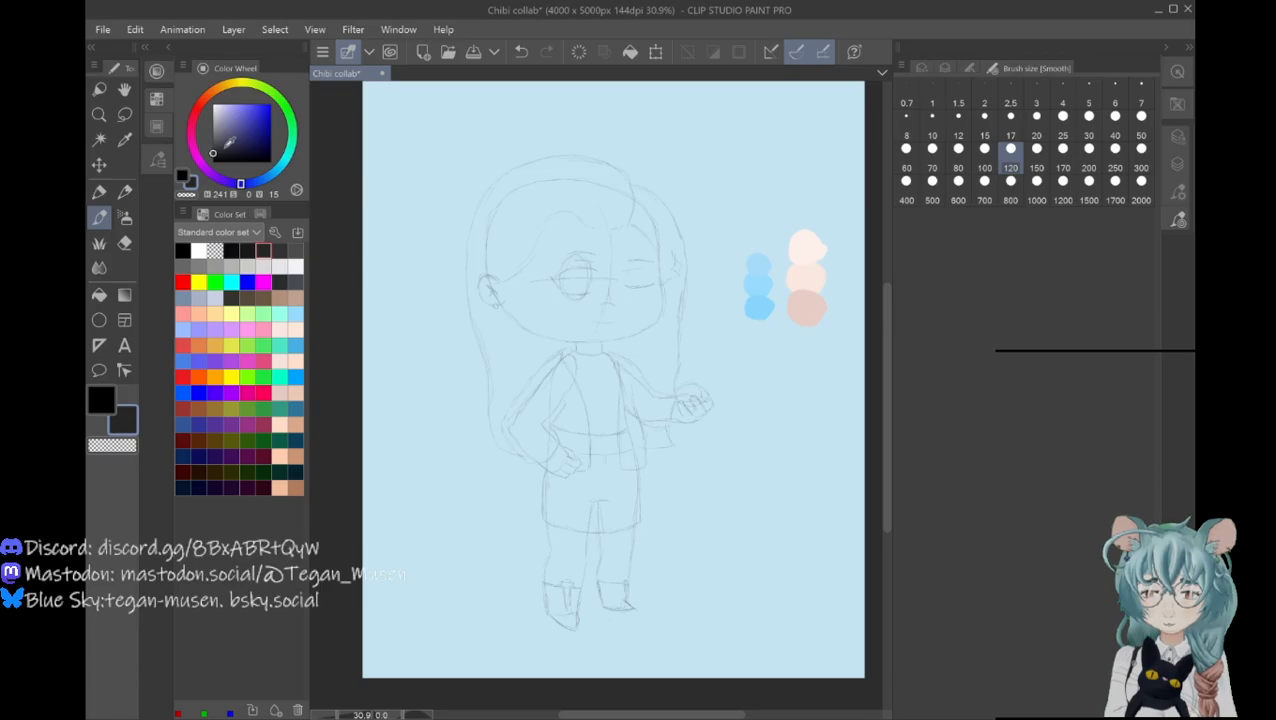
pyautogui.click(217, 152)
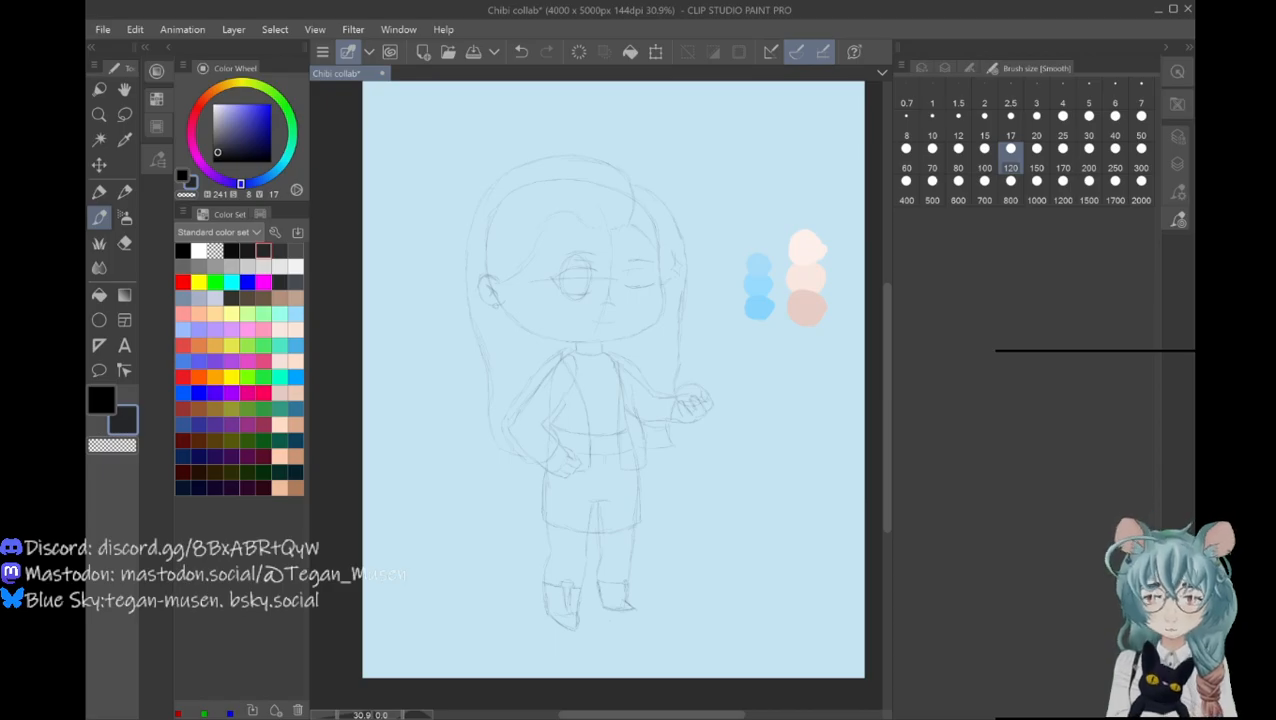
pyautogui.press('k')
pyautogui.press('p')
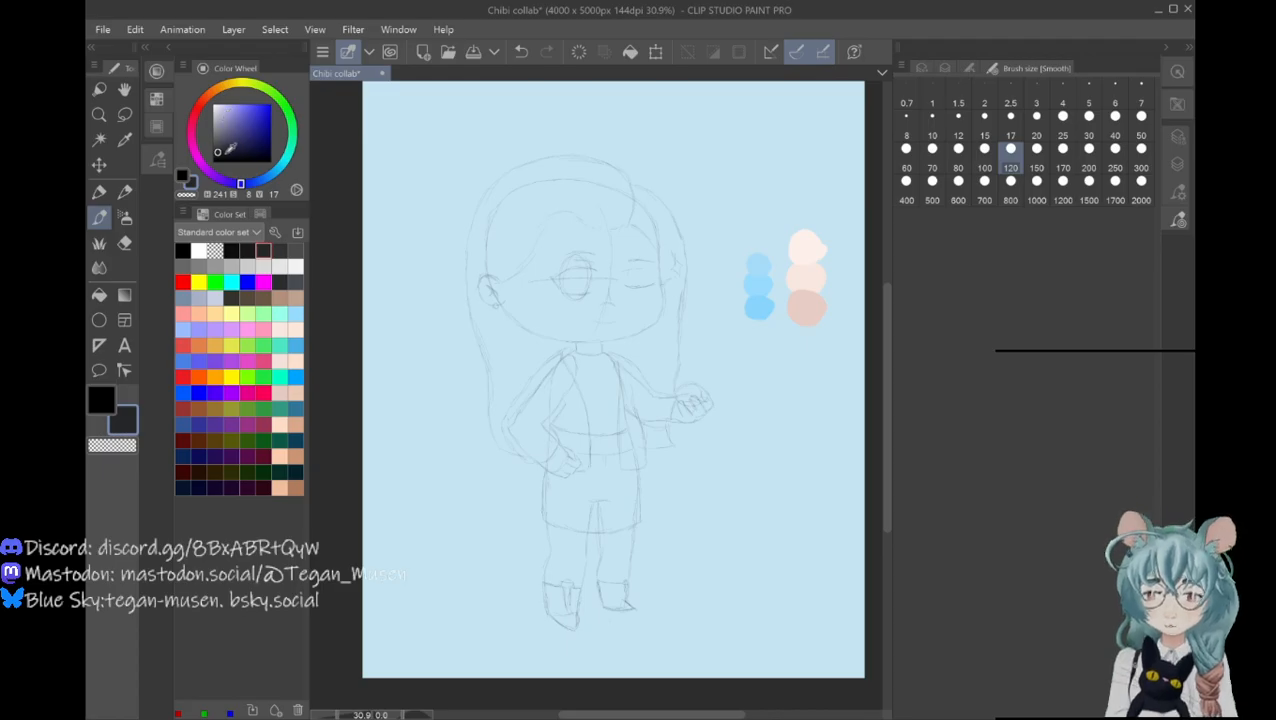
pyautogui.click(221, 147)
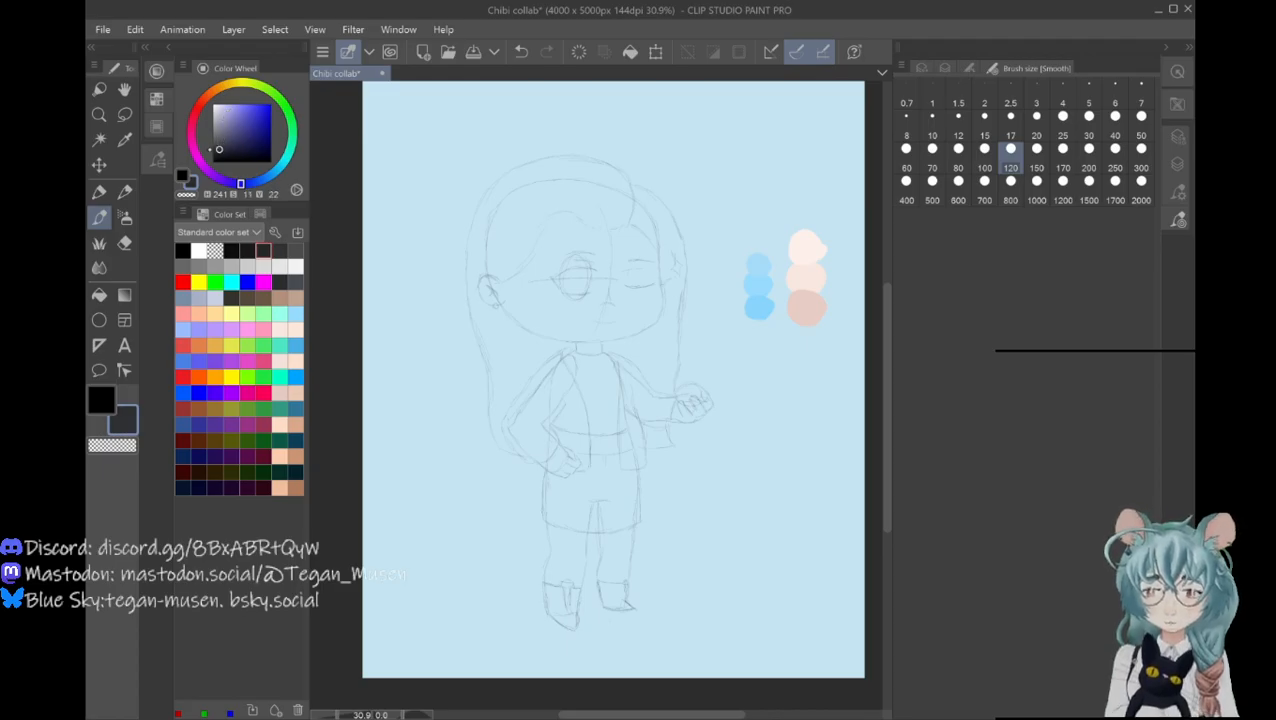
pyautogui.moveTo(219, 148); pyautogui.dragTo(219, 152)
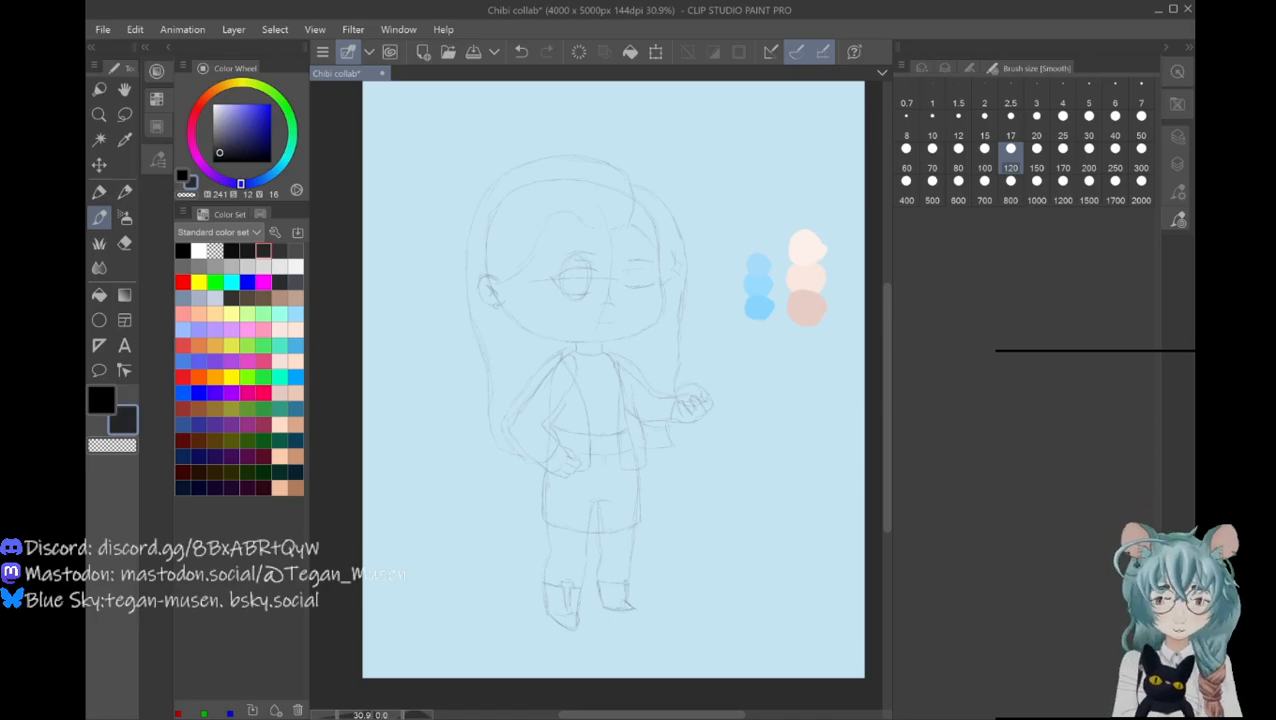
pyautogui.moveTo(786, 357); pyautogui.dragTo(781, 357)
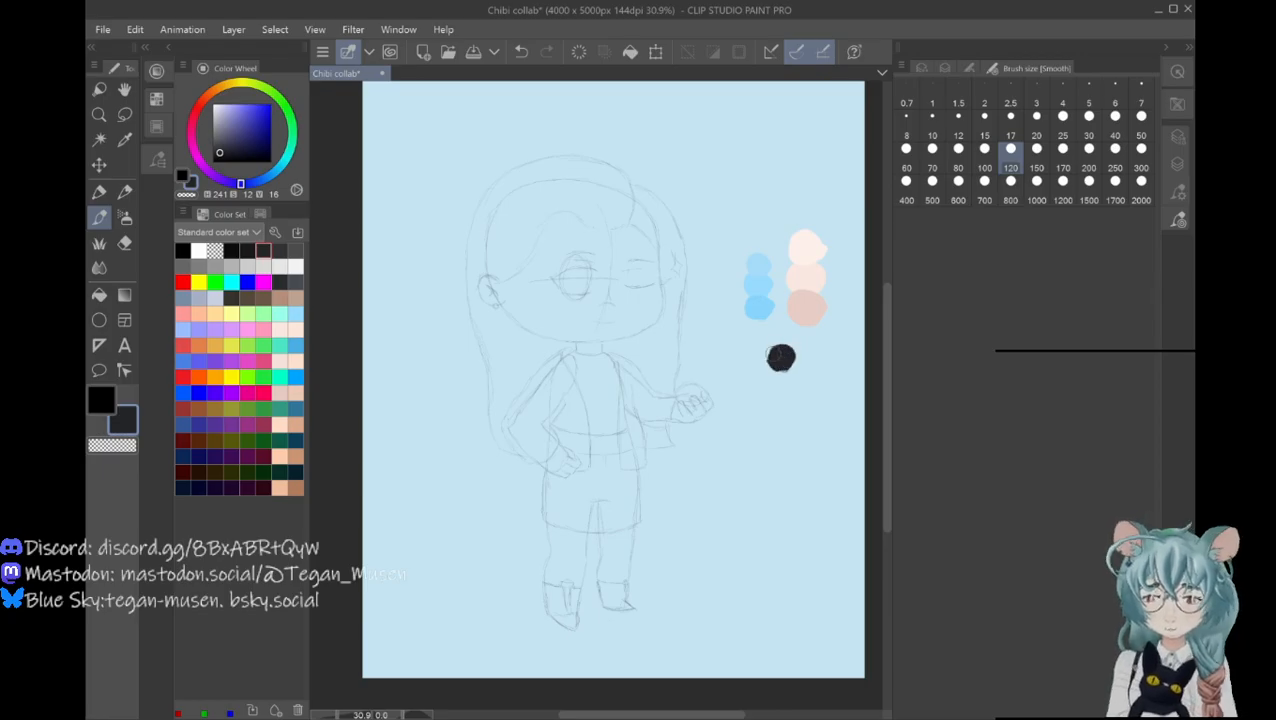
# Step: Paint a darker swatch (HSV 241, 15, 8) below the near-black one and a lighter swatch (HSV 241, 10, 21) above it
pyautogui.click(221, 151)
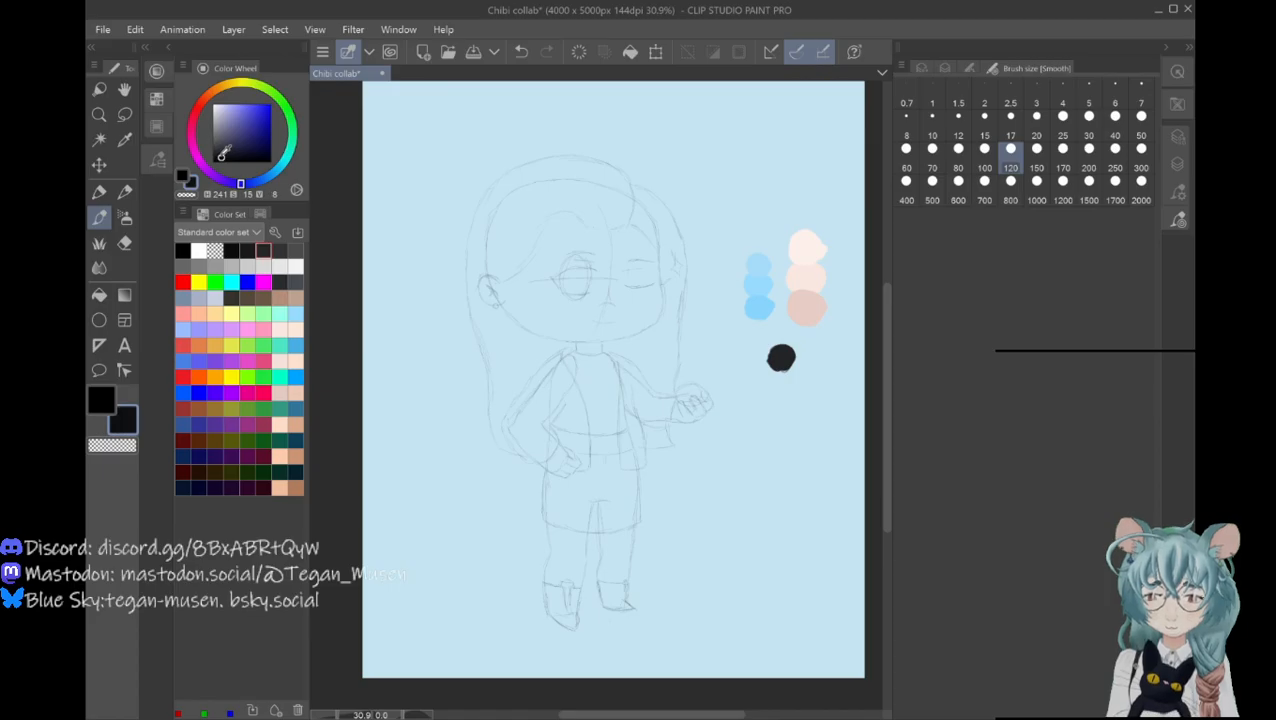
pyautogui.moveTo(770, 375)
pyautogui.mouseDown()
pyautogui.moveTo(780, 368)
pyautogui.moveTo(782, 382)
pyautogui.mouseUp()
pyautogui.click(222, 146)
pyautogui.click(220, 147)
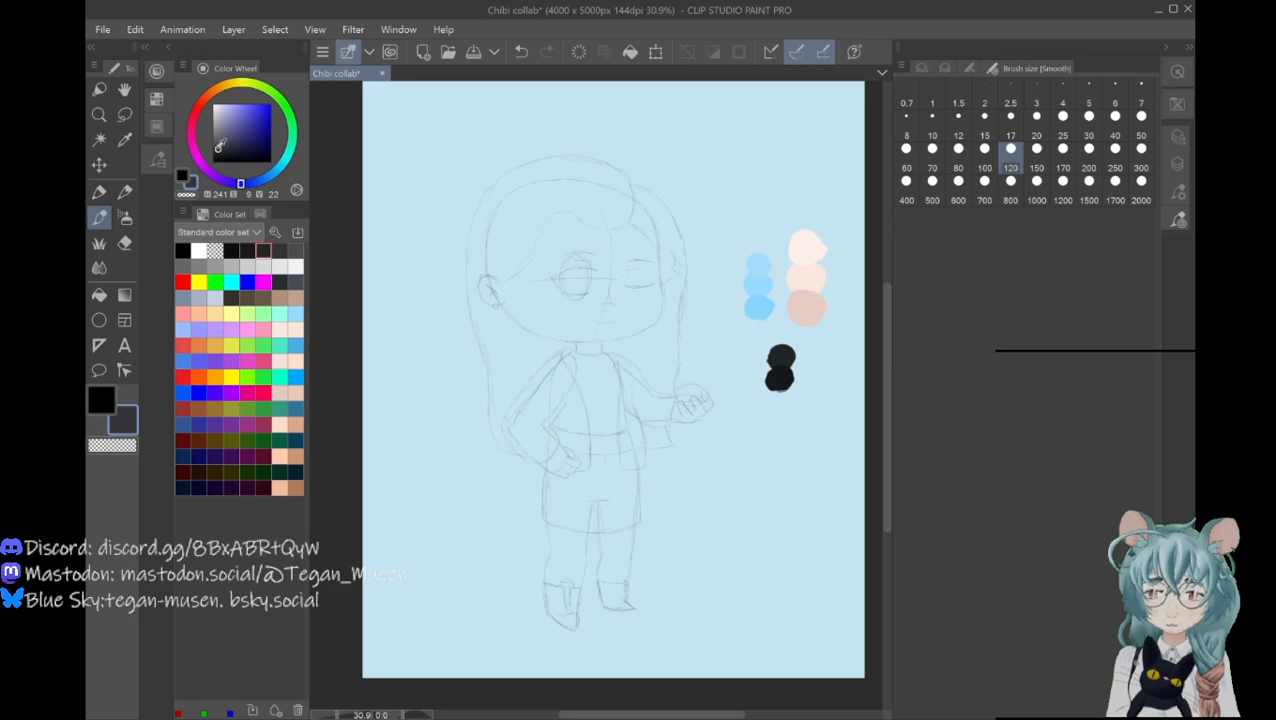
pyautogui.click(219, 151)
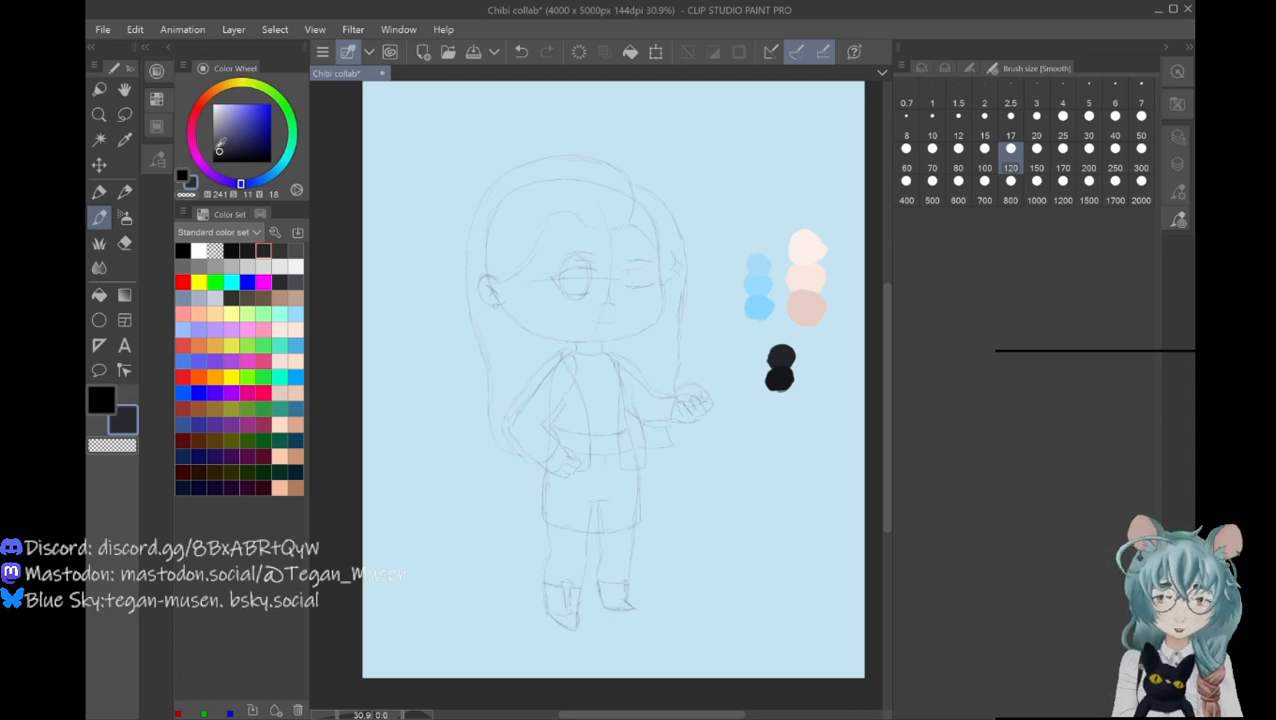
pyautogui.moveTo(782, 340); pyautogui.dragTo(786, 332)
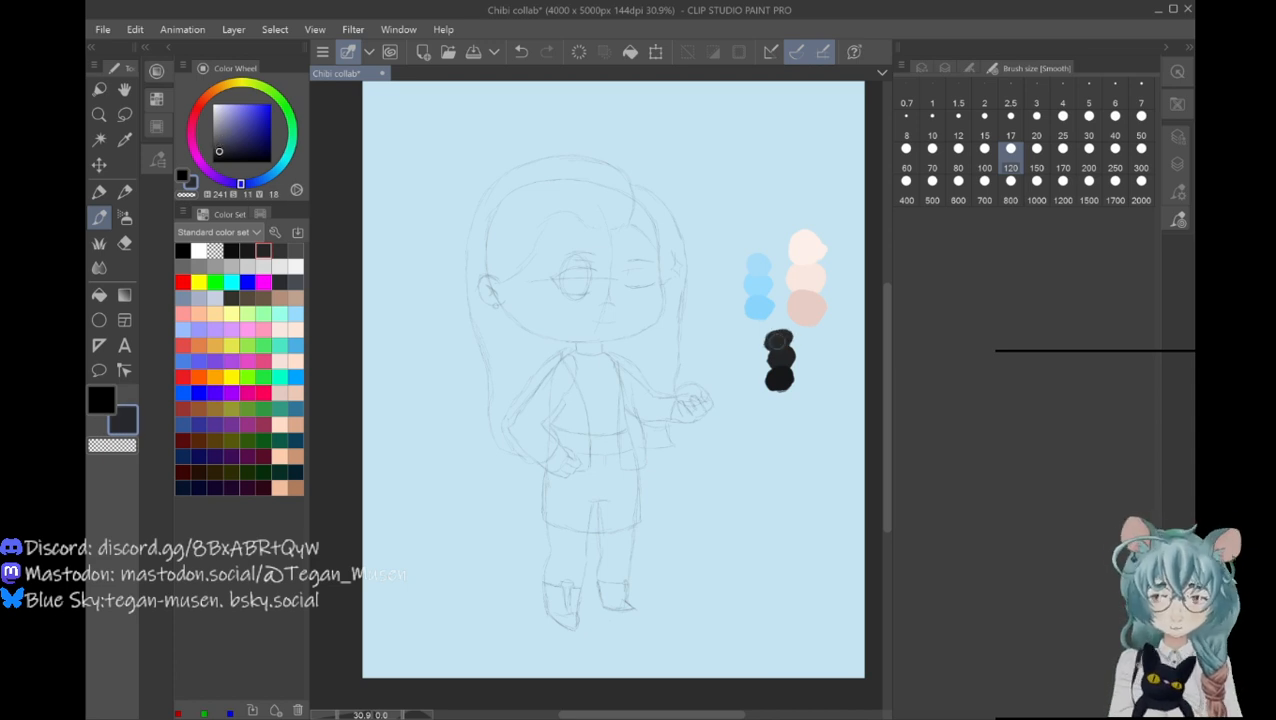
pyautogui.click(218, 150)
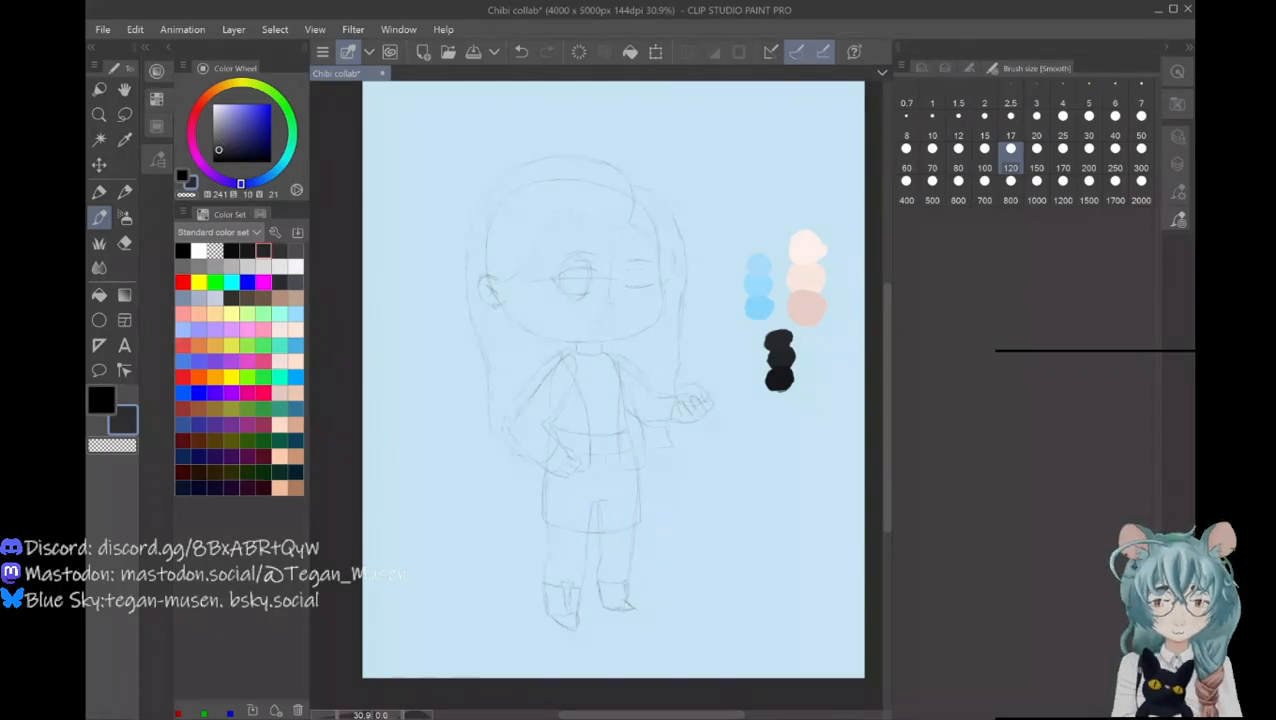
pyautogui.moveTo(768, 345); pyautogui.dragTo(773, 330)
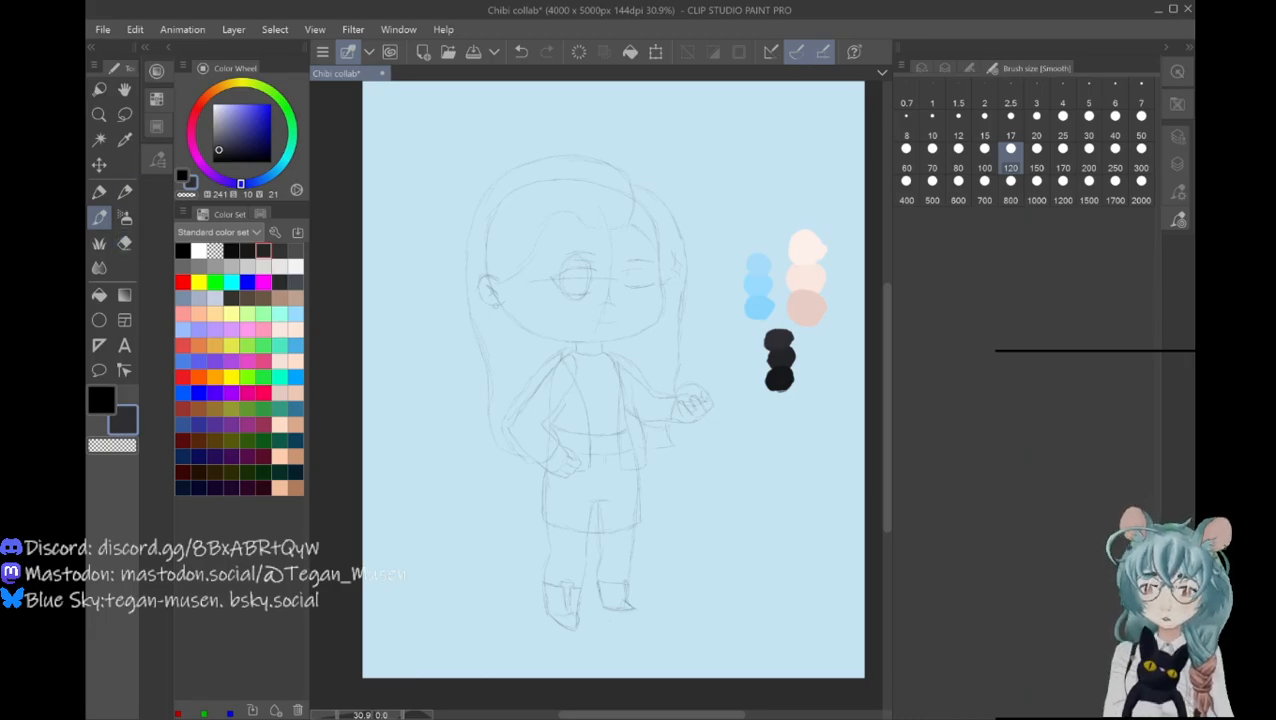
# Step: Mix a pale bluish grey (HSV 239, 5, 86) and paint a swatch of it beside the near-black column
pyautogui.click(280, 265)
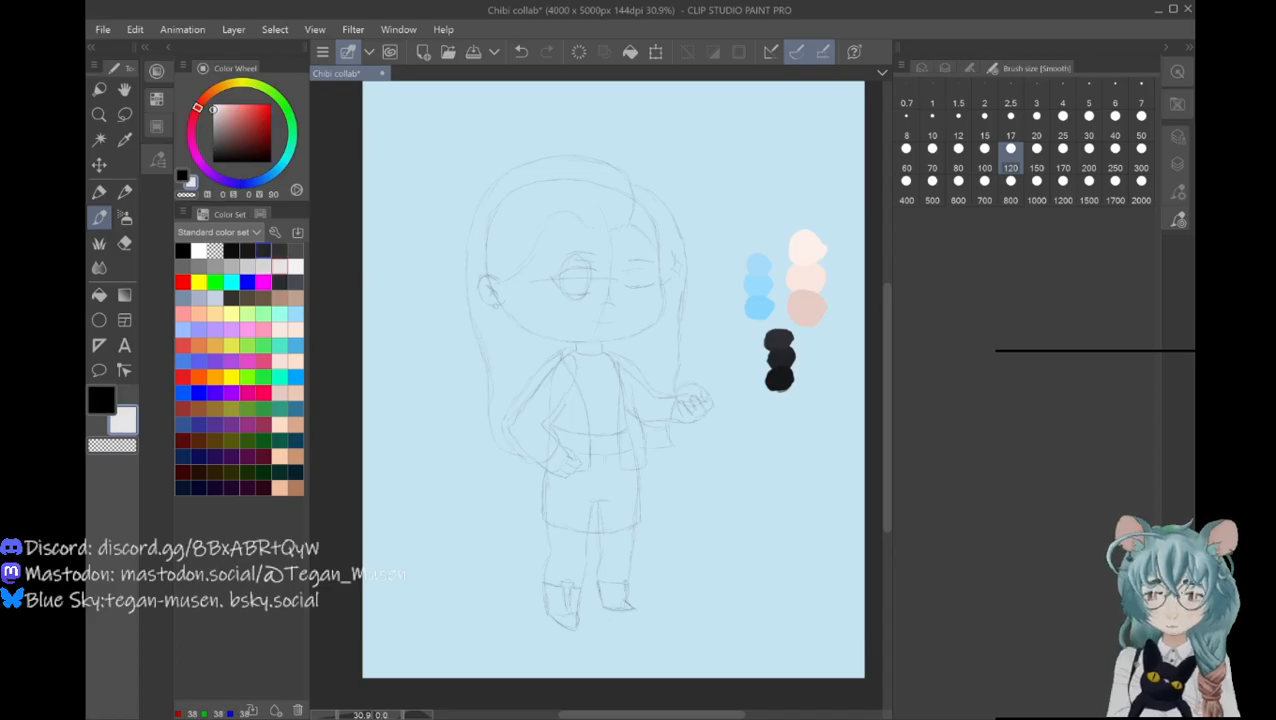
pyautogui.click(242, 183)
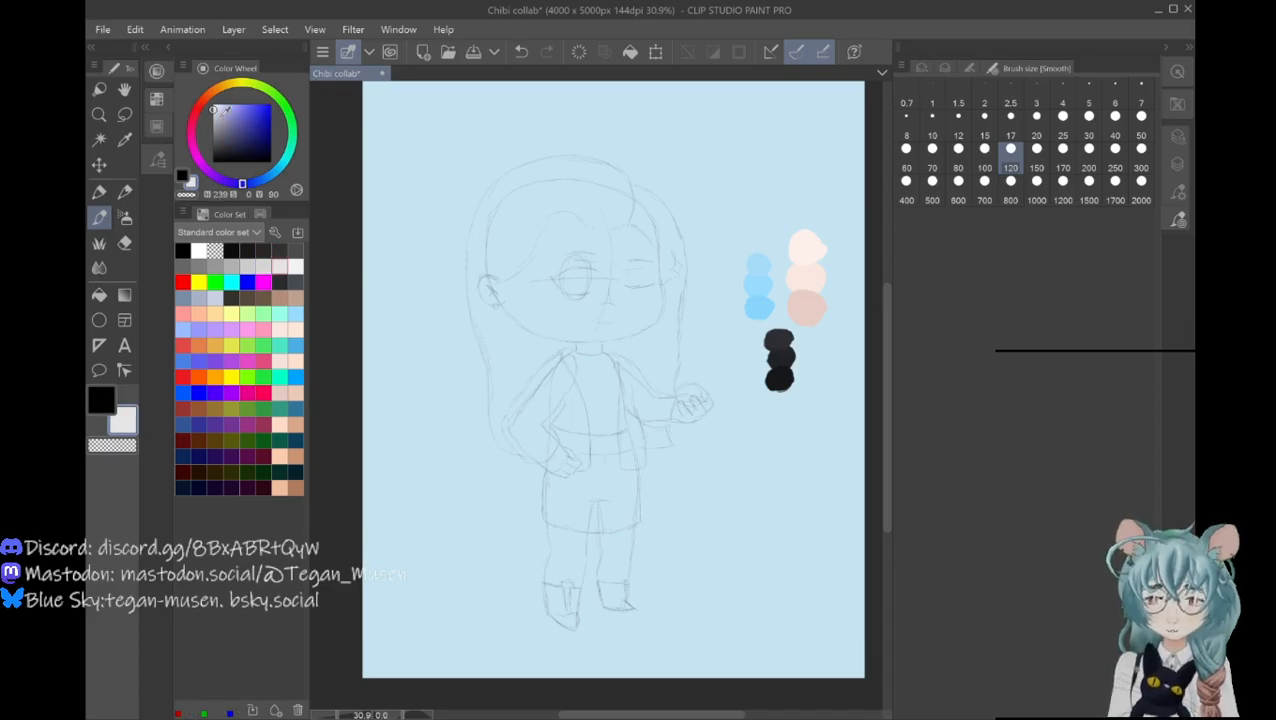
pyautogui.click(217, 108)
pyautogui.click(219, 110)
pyautogui.click(216, 111)
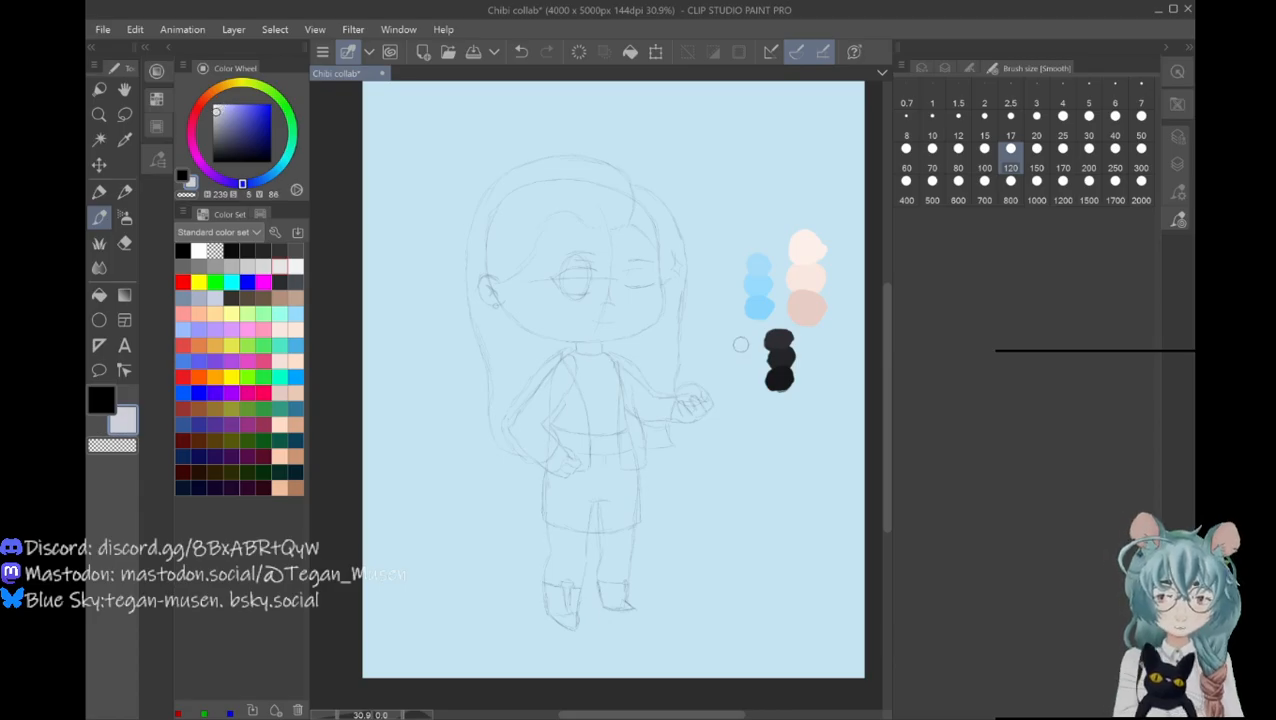
pyautogui.moveTo(741, 349); pyautogui.dragTo(733, 361)
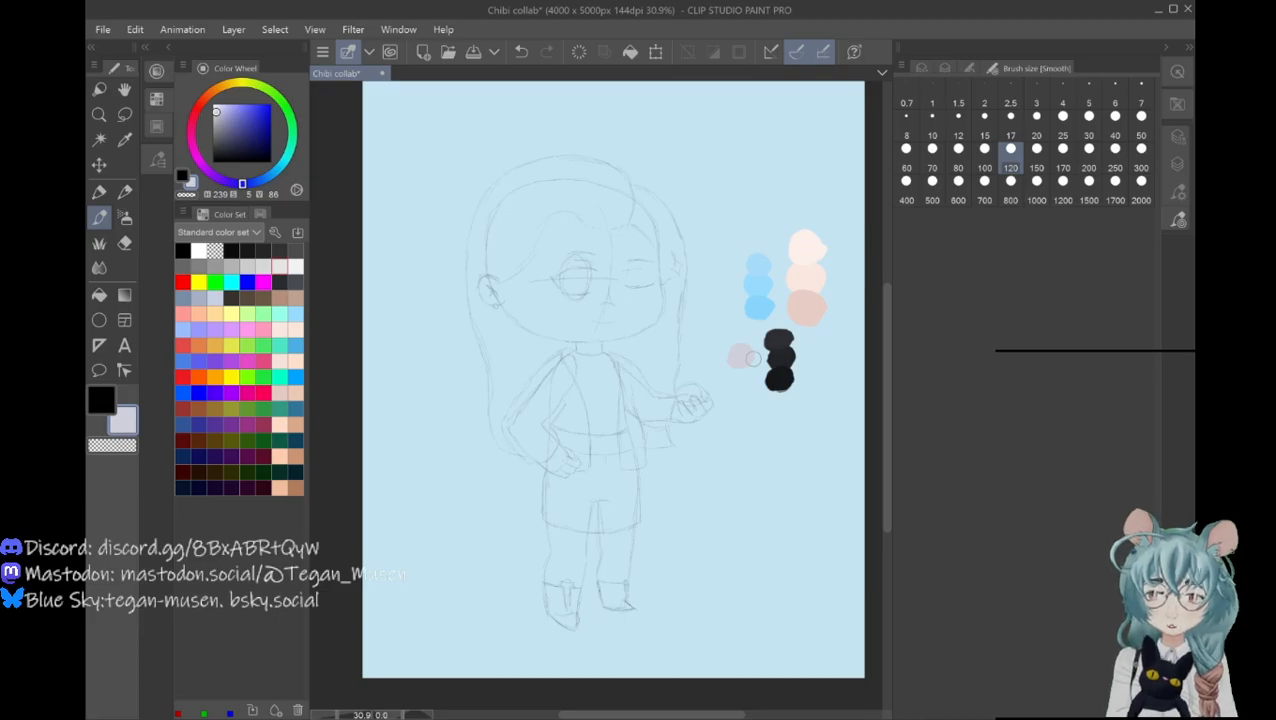
# Step: Extend the grey column with a darker swatch (HSV 239, 7, 77) below and lighter swatches (HSV 239, 1, 90 and 239, 1, 95) above
pyautogui.click(217, 117)
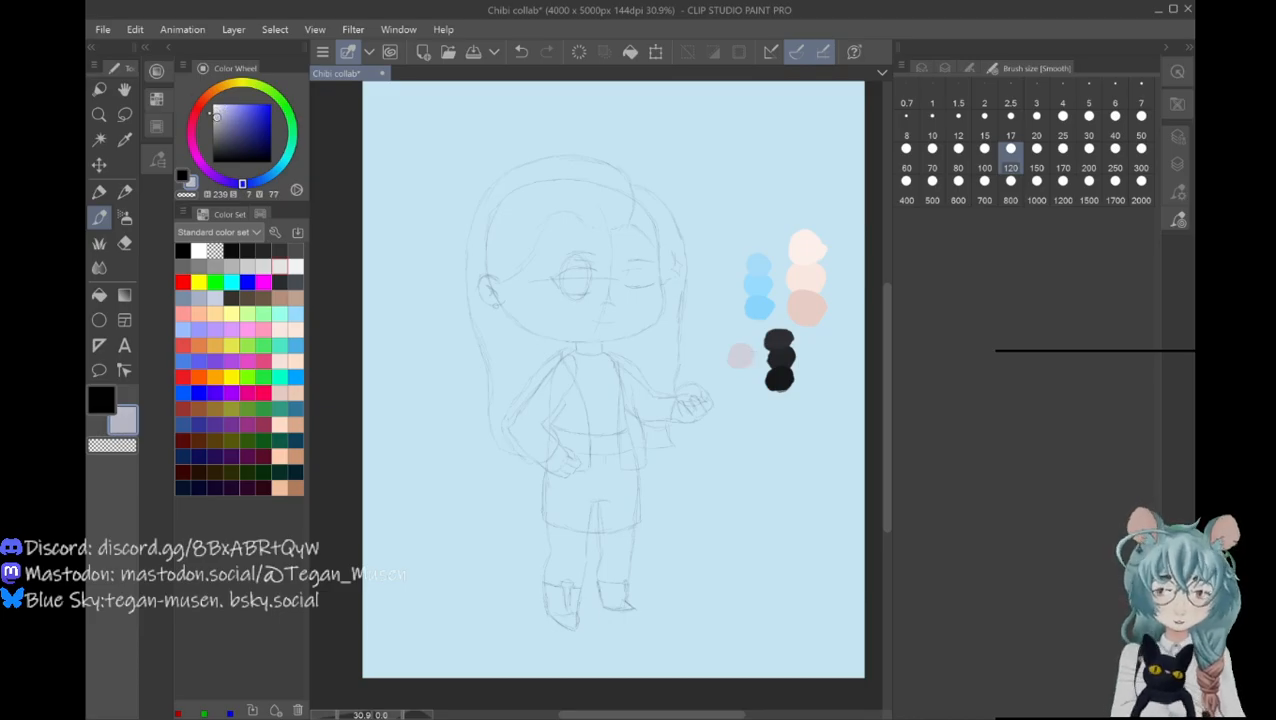
pyautogui.moveTo(734, 380); pyautogui.dragTo(740, 384)
pyautogui.click(213, 110)
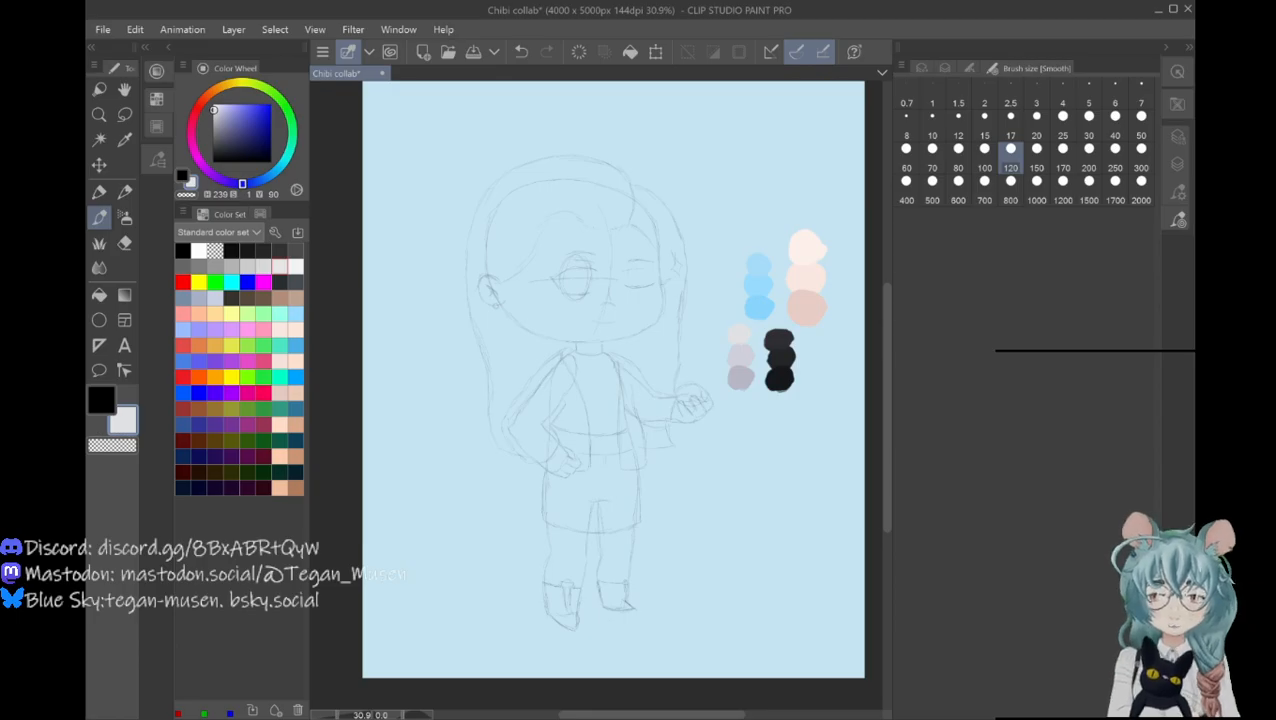
pyautogui.click(214, 107)
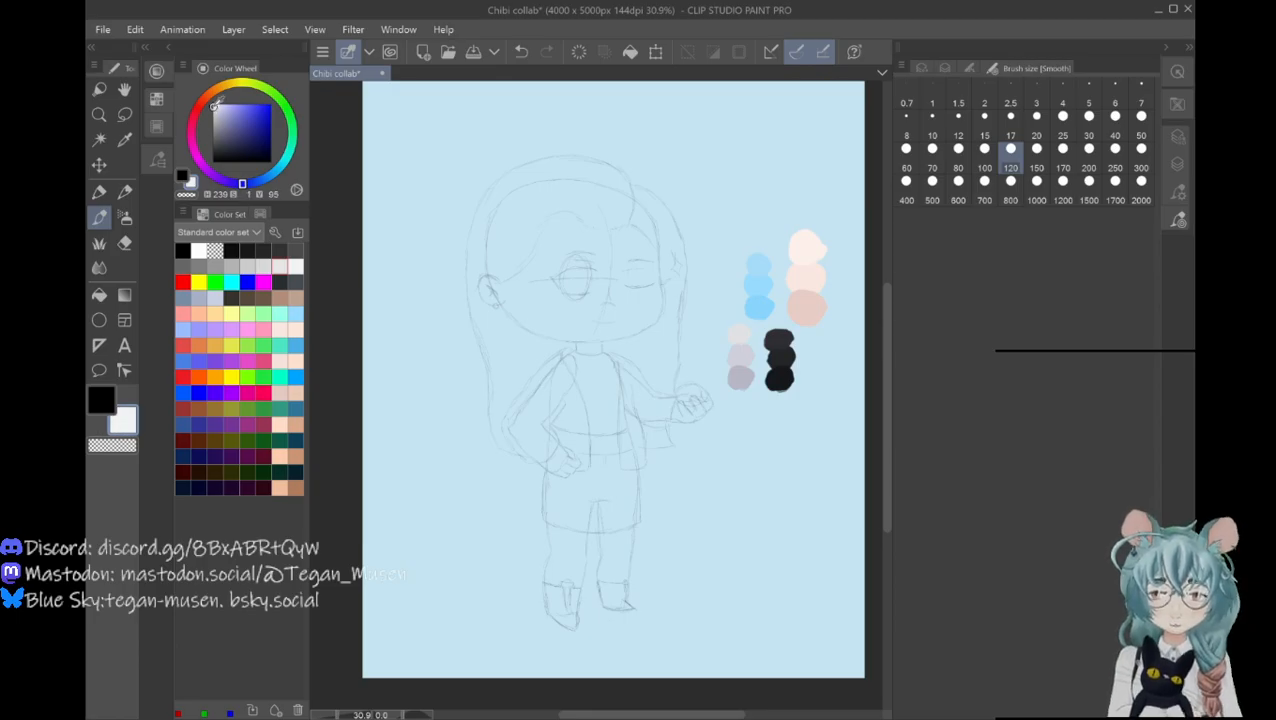
pyautogui.moveTo(729, 317); pyautogui.dragTo(736, 319)
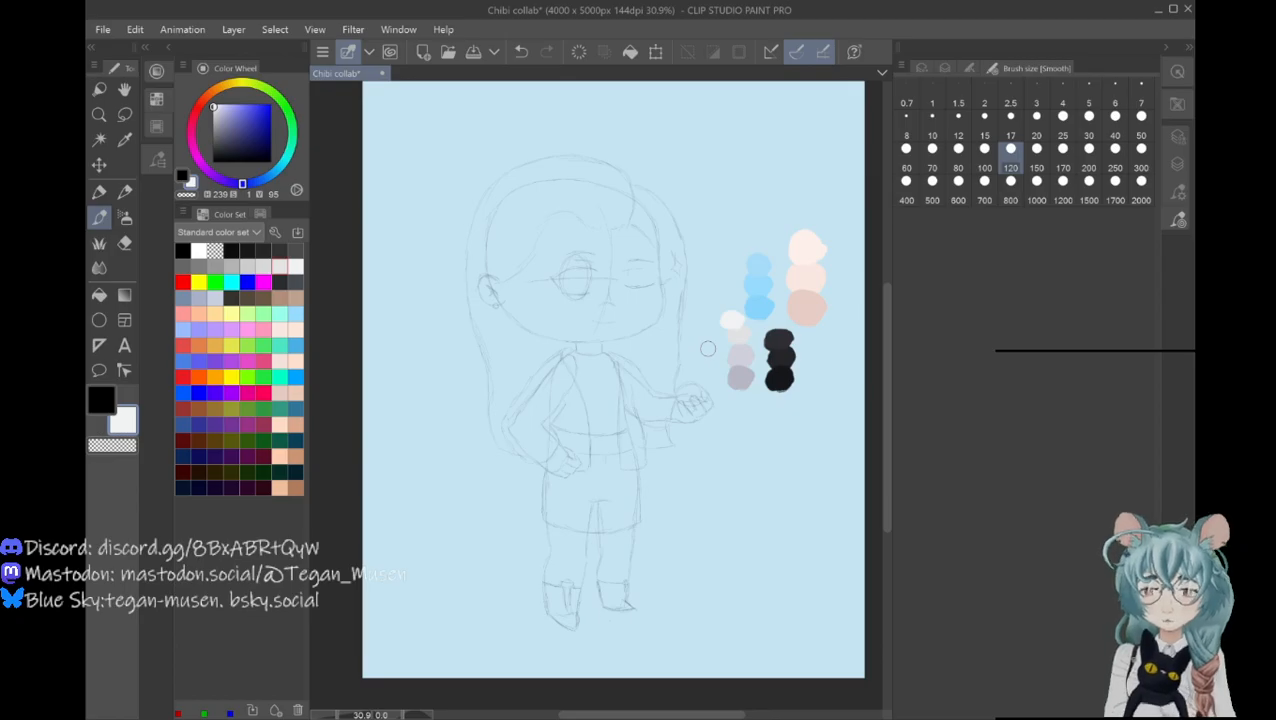
pyautogui.press('w')
pyautogui.press('i')
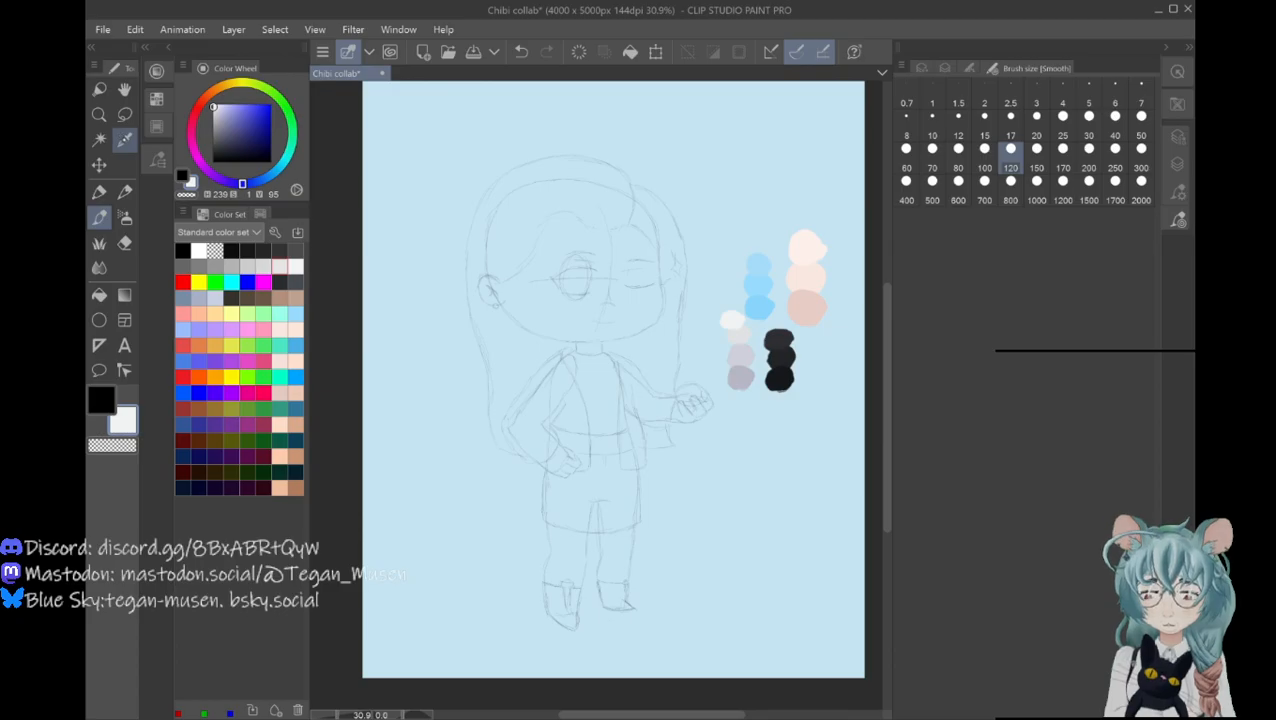
pyautogui.press('m')
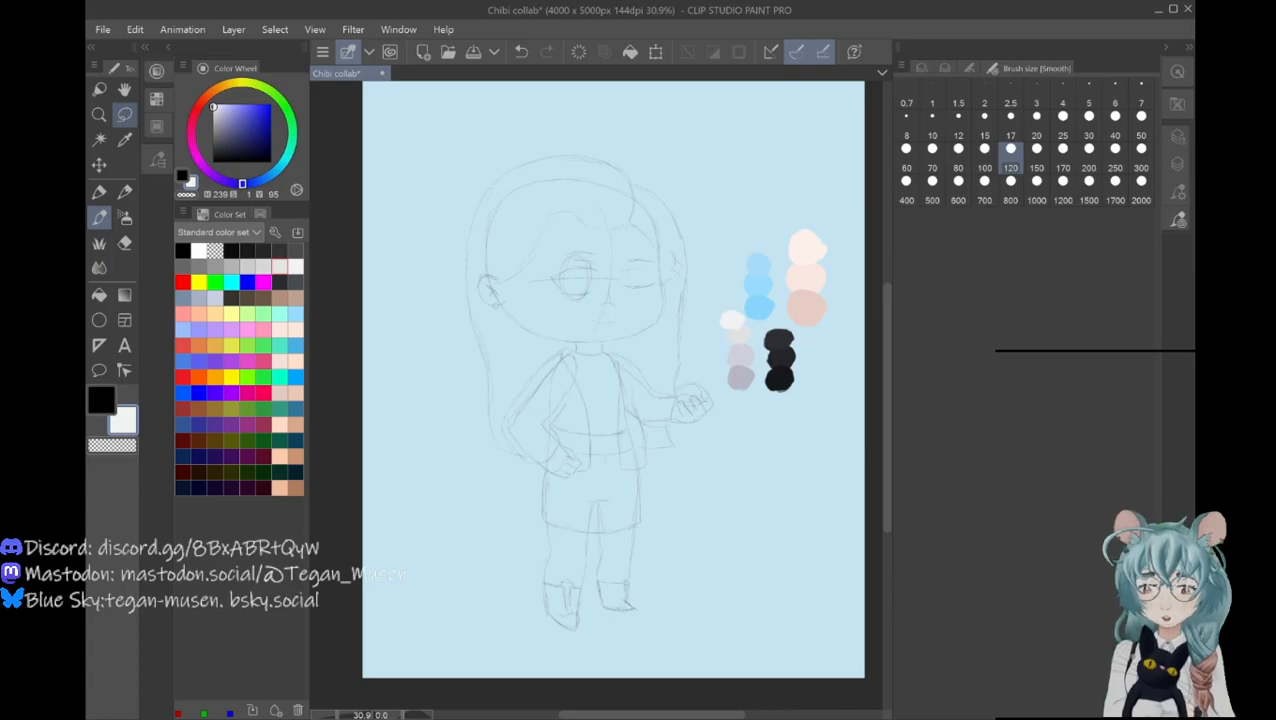
pyautogui.press('w')
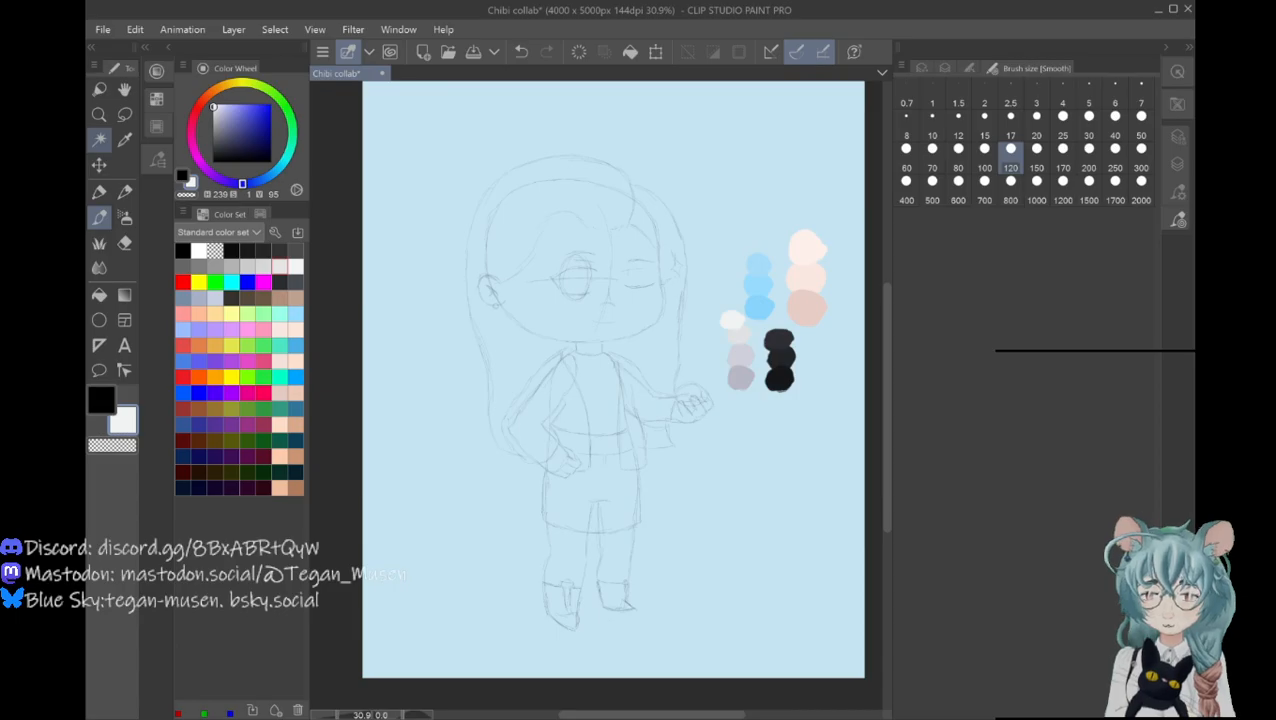
# Step: Pick an orange (HSV 29, 67, 90) and paint a swatch of it to the right of the near-black column
pyautogui.click(214, 345)
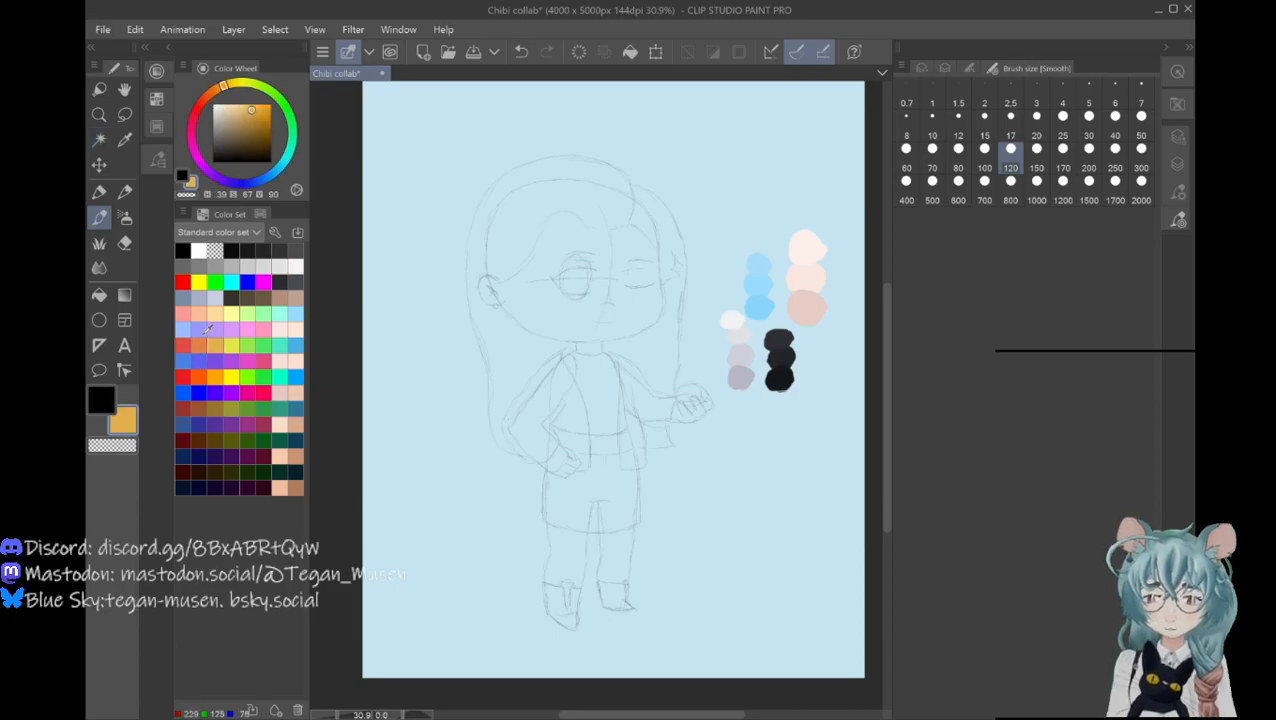
pyautogui.click(205, 343)
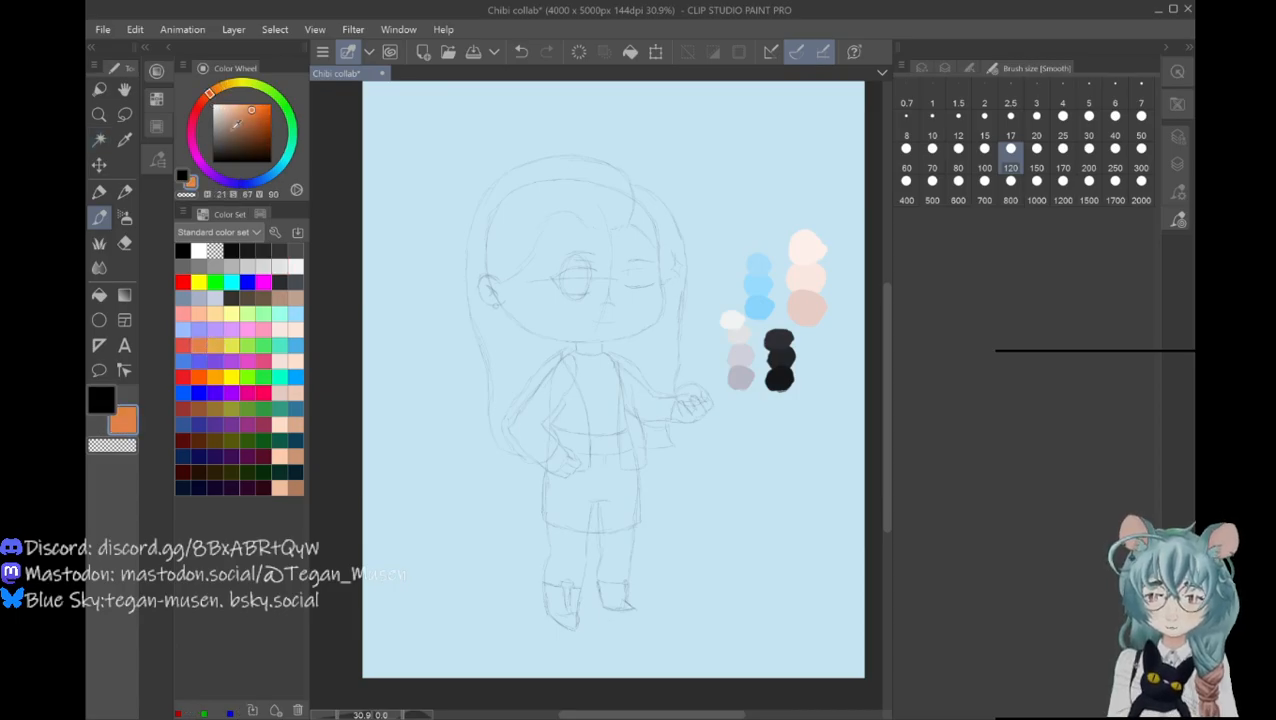
pyautogui.click(216, 90)
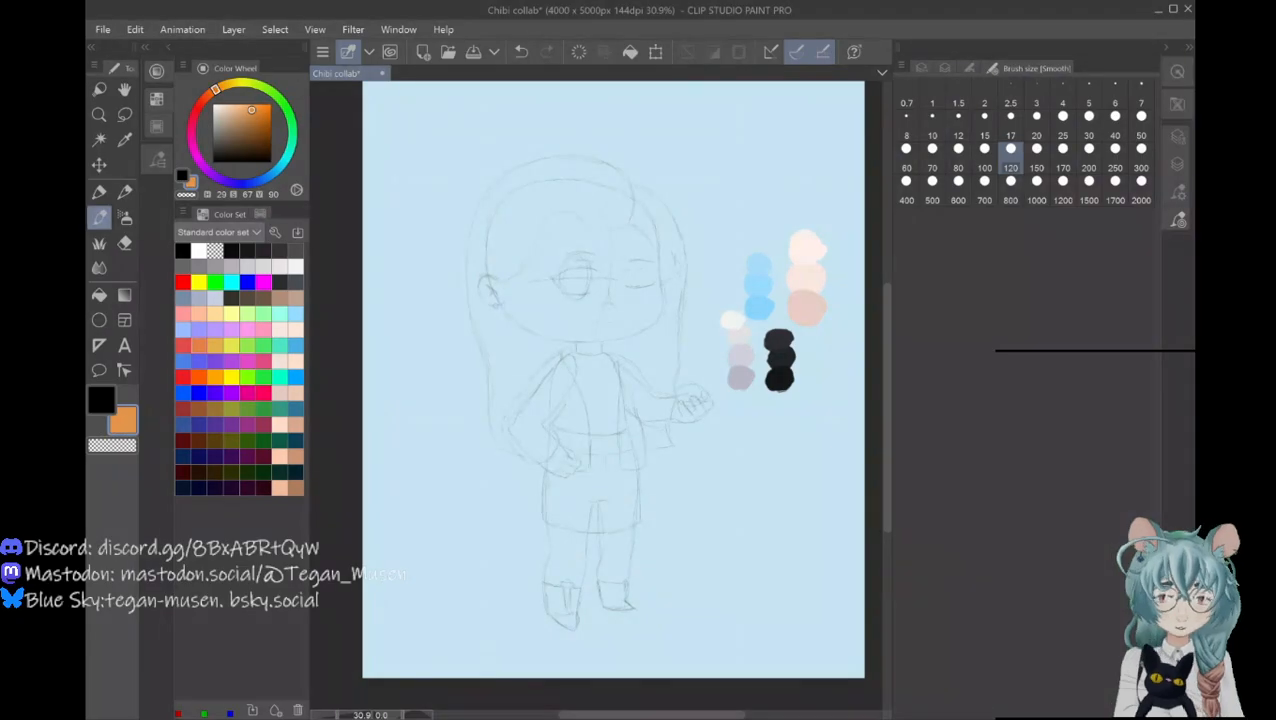
pyautogui.moveTo(829, 373); pyautogui.dragTo(826, 376)
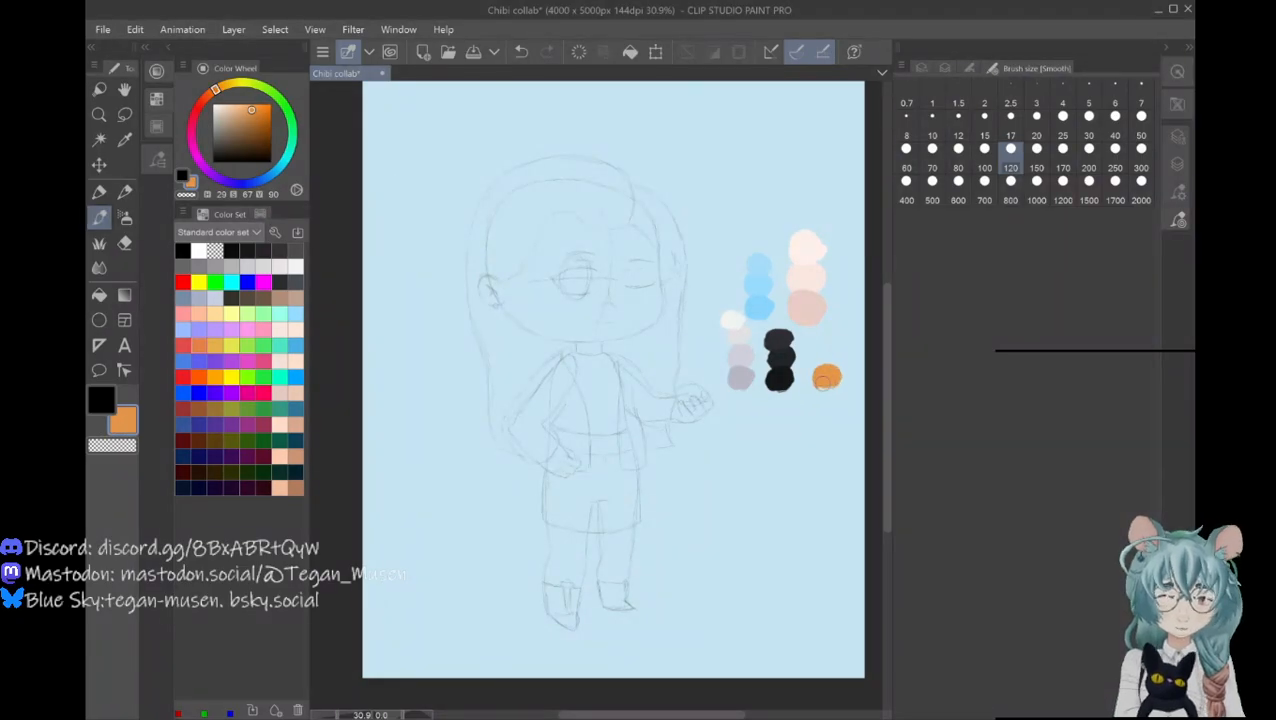
# Step: Extend the orange column with a darker swatch (HSV 29, 76, 76) below and a lighter one (HSV 29, 62, 94) above
pyautogui.click(255, 112)
pyautogui.click(257, 117)
pyautogui.moveTo(830, 388)
pyautogui.mouseDown()
pyautogui.moveTo(815, 402)
pyautogui.moveTo(829, 403)
pyautogui.mouseUp()
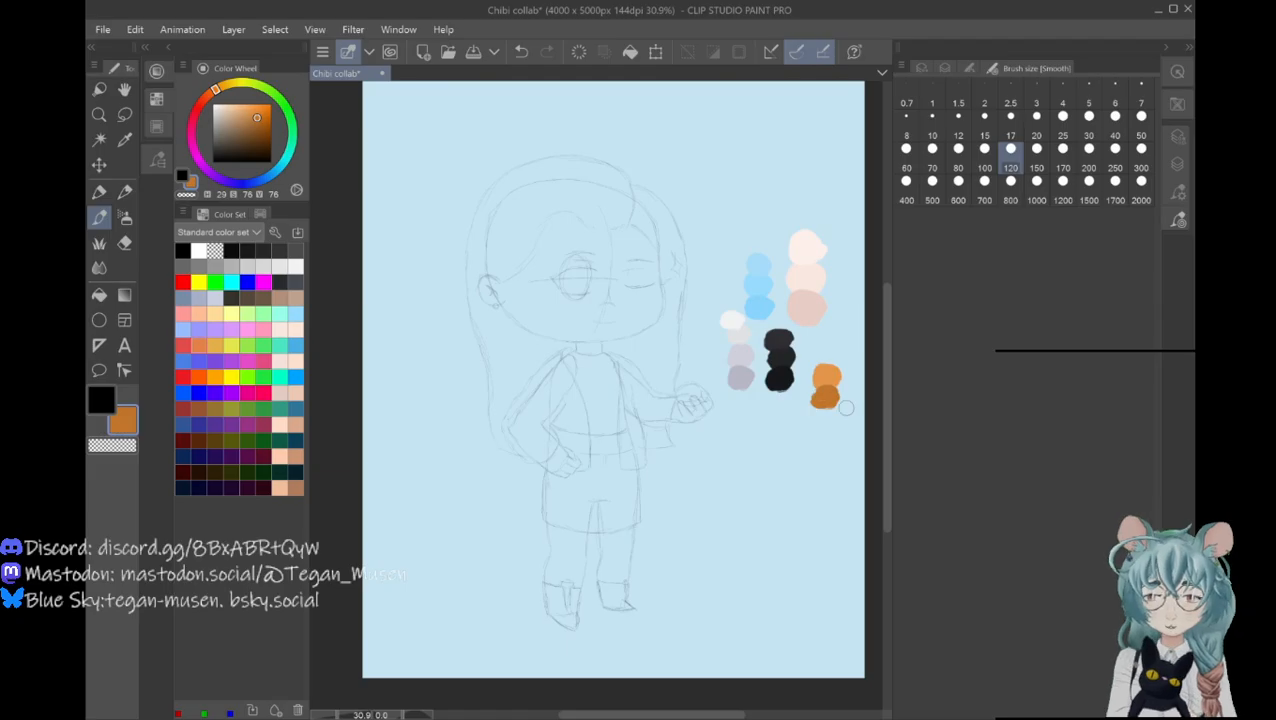
pyautogui.click(251, 103)
pyautogui.click(254, 109)
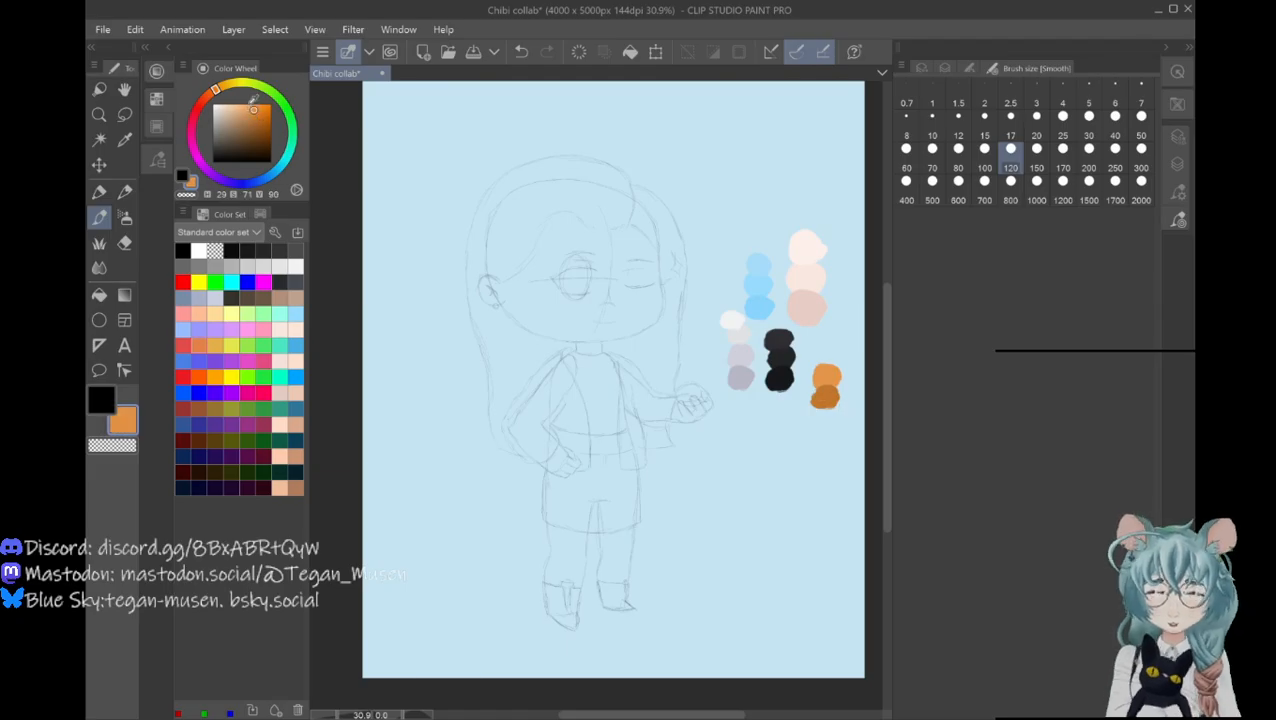
pyautogui.moveTo(812, 352); pyautogui.dragTo(834, 362)
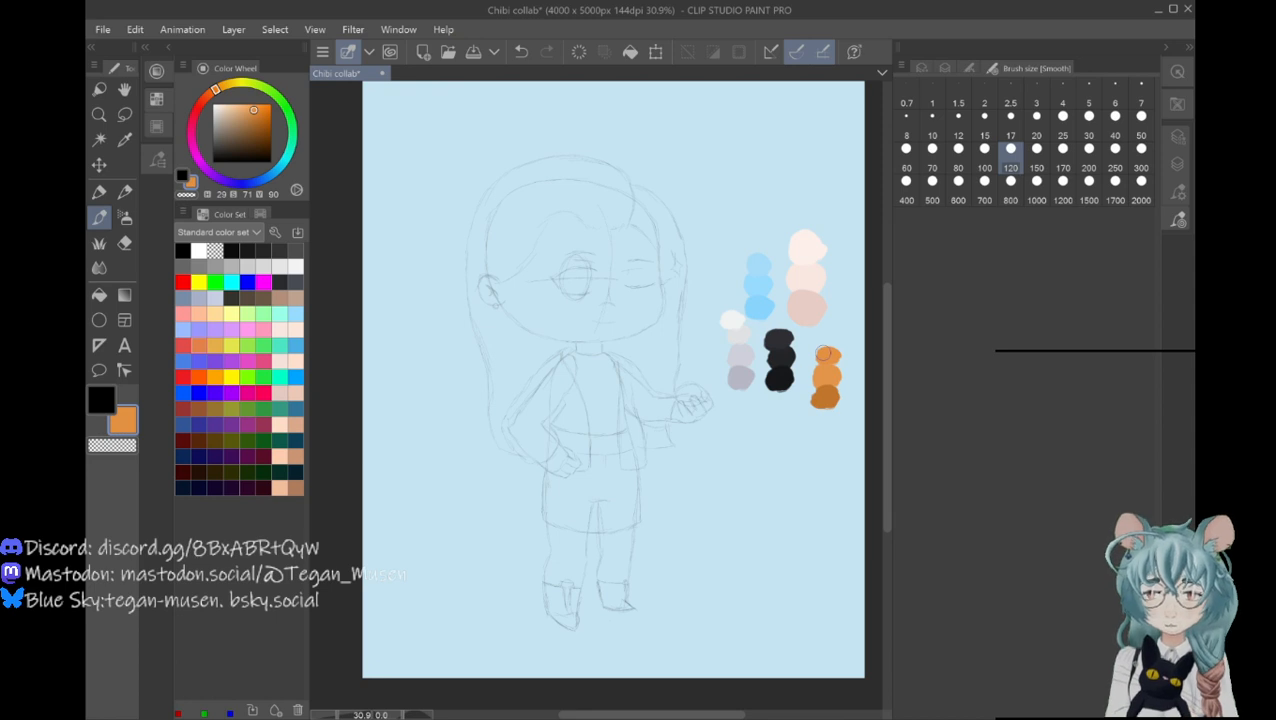
pyautogui.click(248, 107)
pyautogui.moveTo(826, 346)
pyautogui.mouseDown()
pyautogui.moveTo(818, 354)
pyautogui.moveTo(830, 356)
pyautogui.mouseUp()
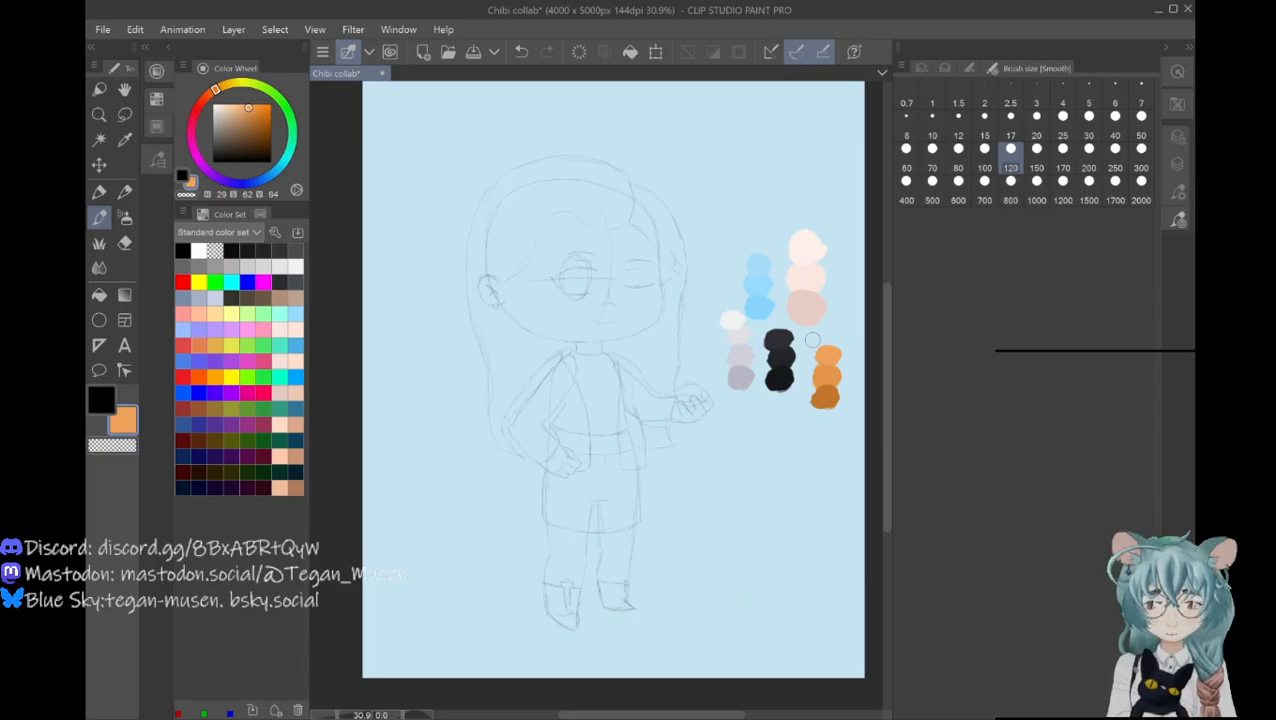
# Step: Mix a purple (HSV 279, 90, 79) and paint a swatch of it below the near-black column
pyautogui.click(228, 384)
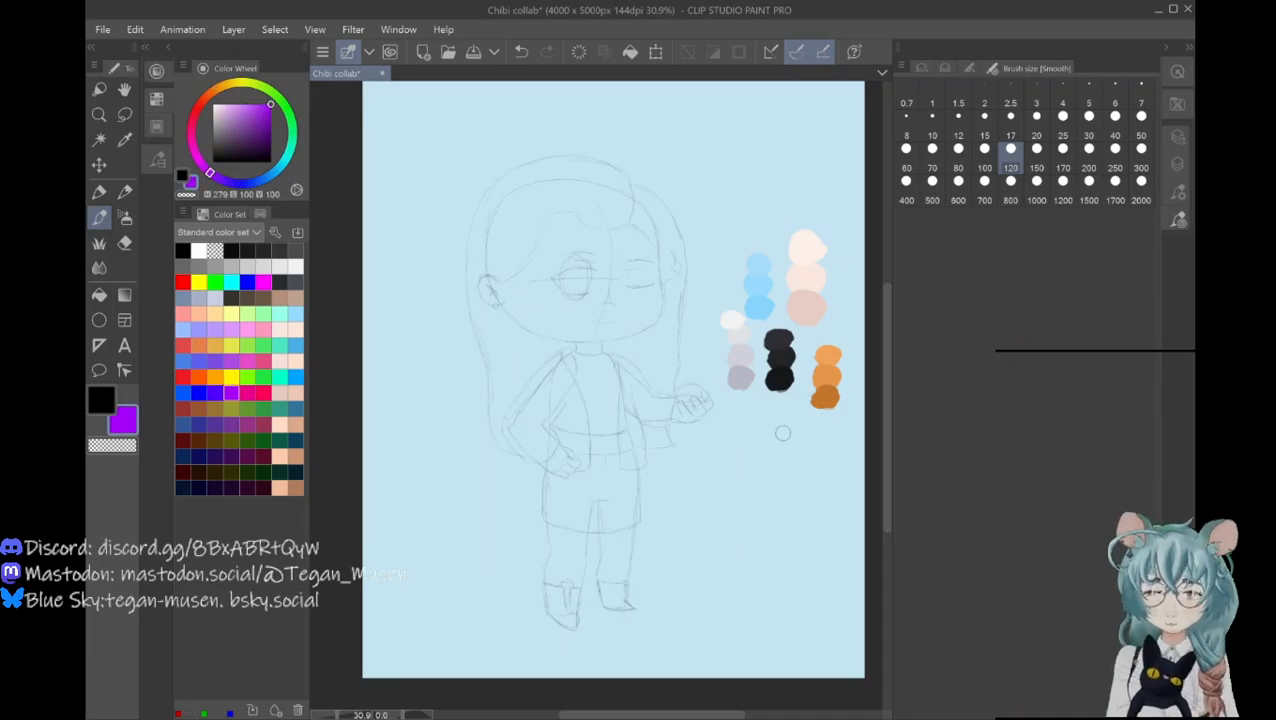
pyautogui.moveTo(270, 116); pyautogui.dragTo(264, 116)
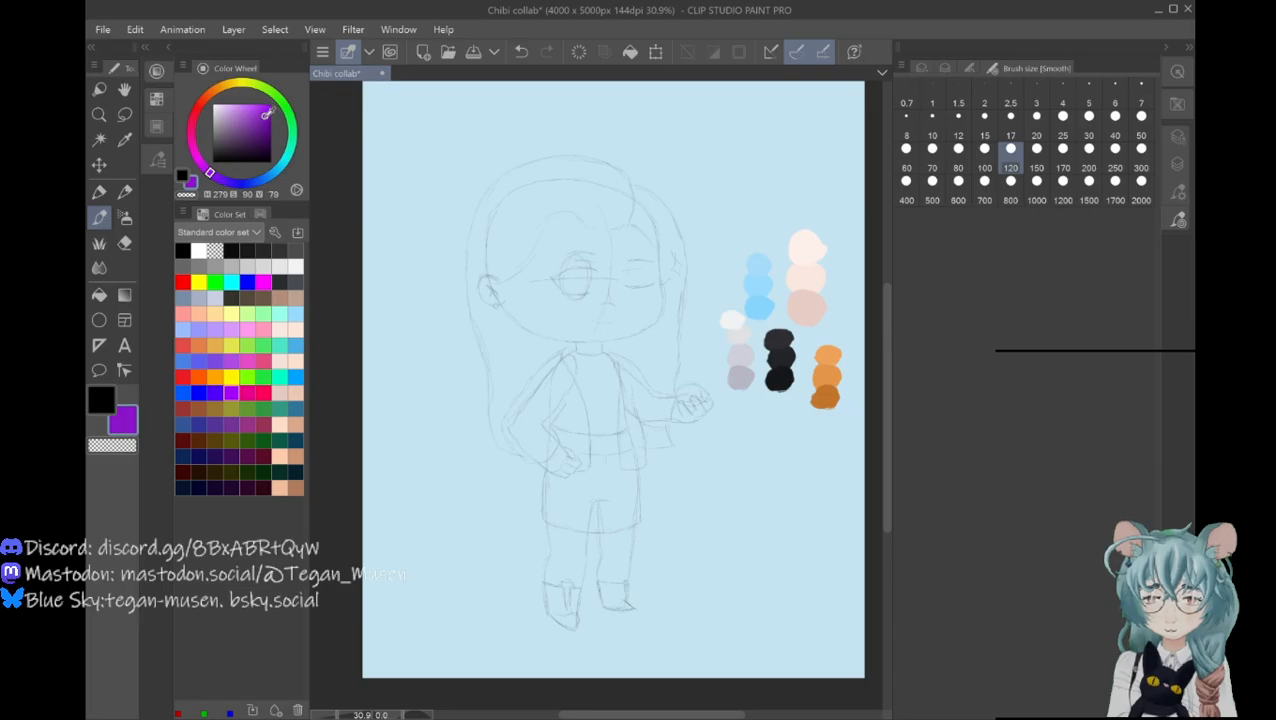
pyautogui.moveTo(782, 430); pyautogui.dragTo(780, 430)
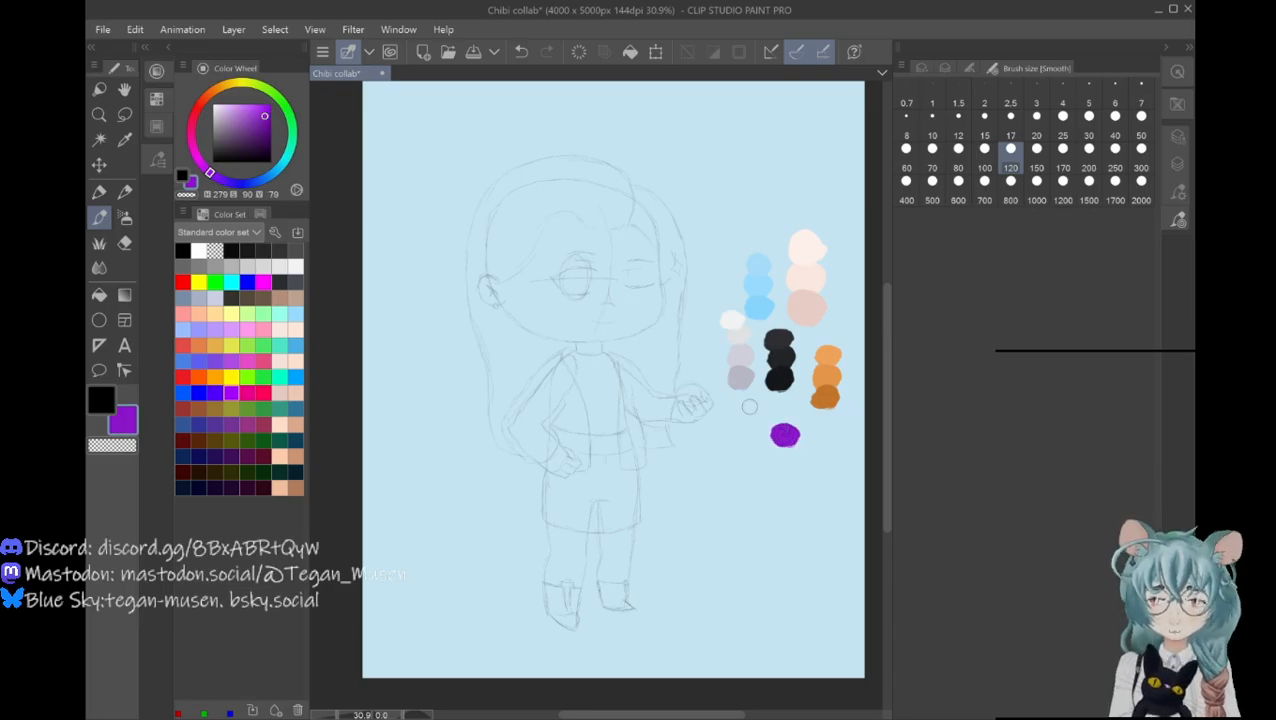
# Step: Add a darker purple swatch (HSV 279, 95, 70) below the first one and a lighter swatch (HSV 279, 88, 87) above it
pyautogui.moveTo(266, 117); pyautogui.dragTo(267, 121)
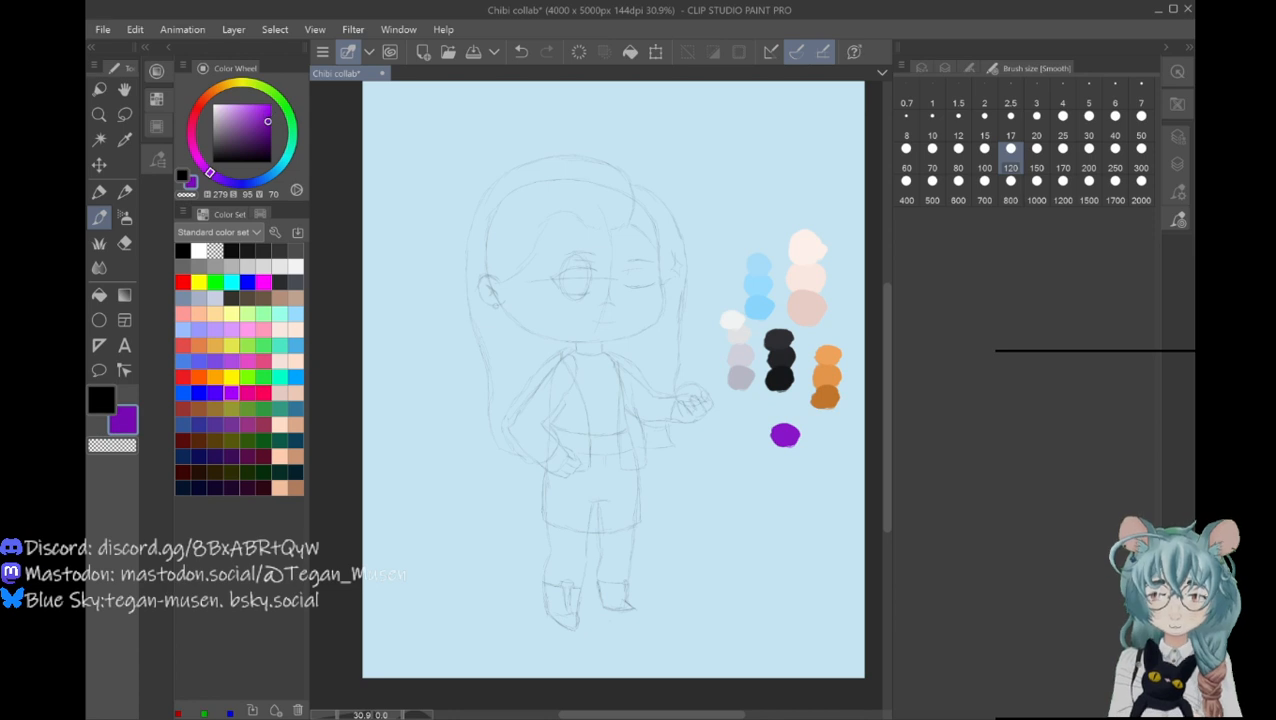
pyautogui.moveTo(786, 440); pyautogui.dragTo(787, 460)
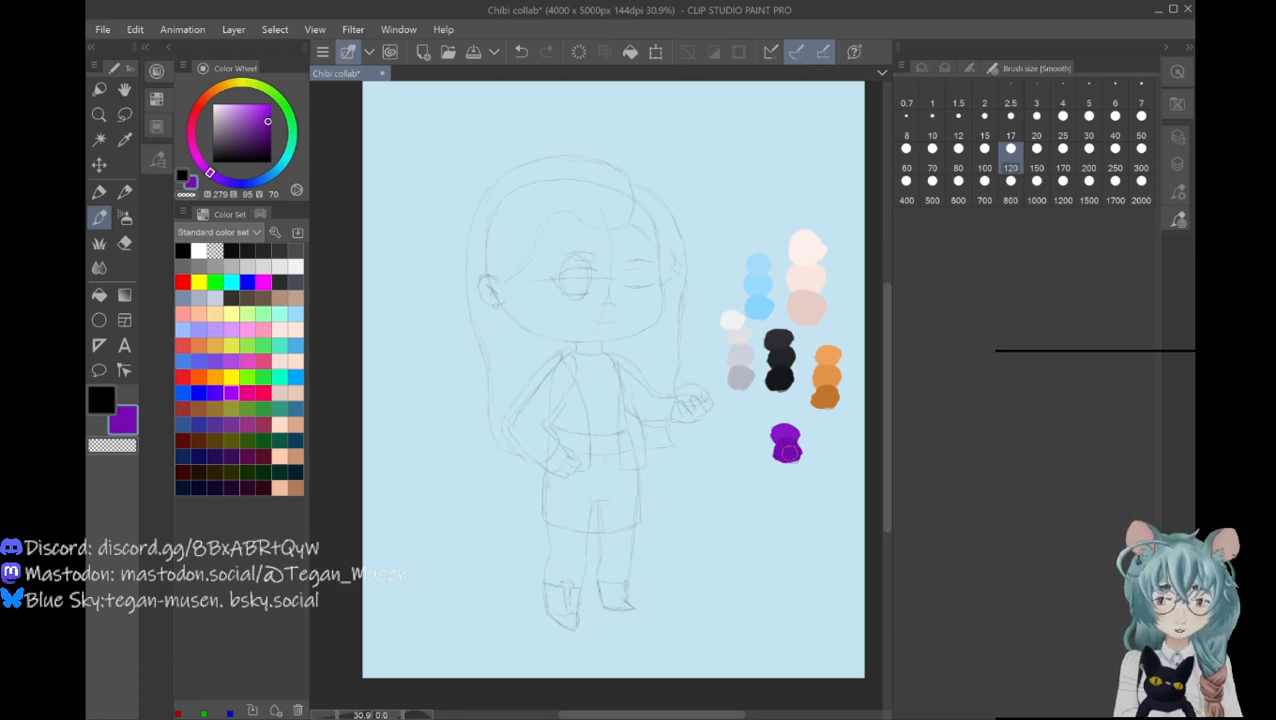
pyautogui.click(263, 111)
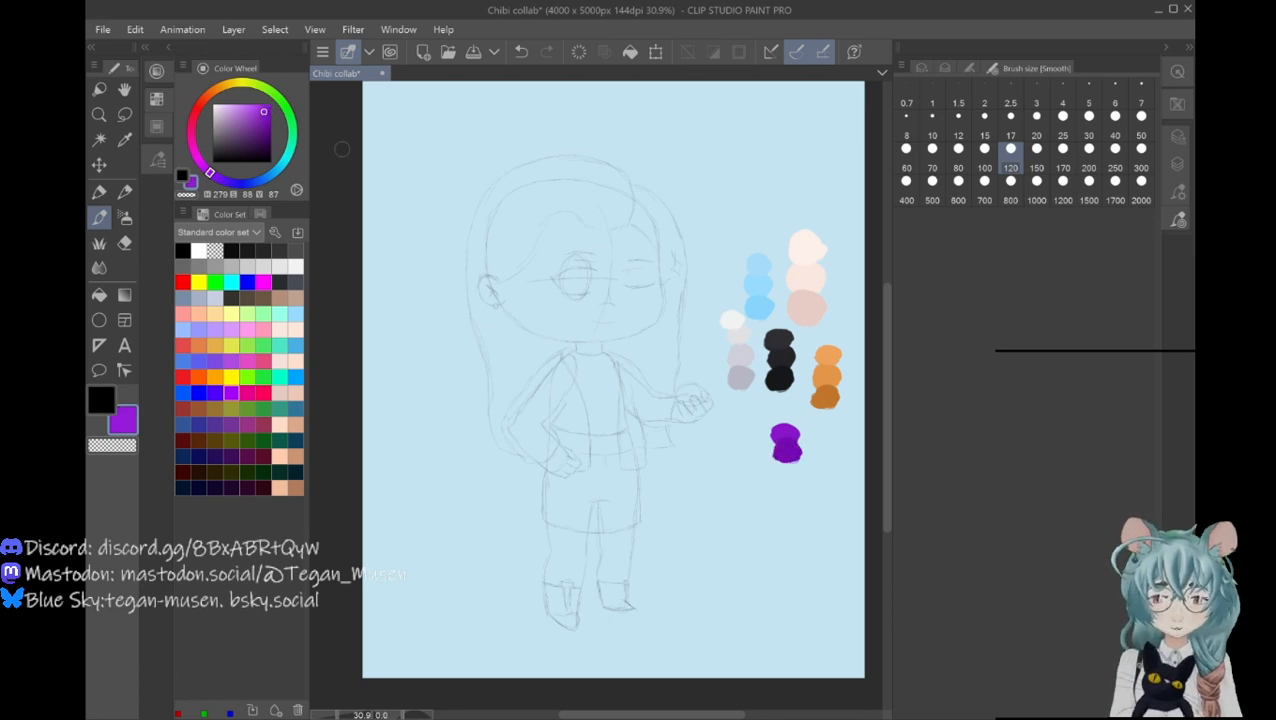
pyautogui.moveTo(781, 410); pyautogui.dragTo(785, 412)
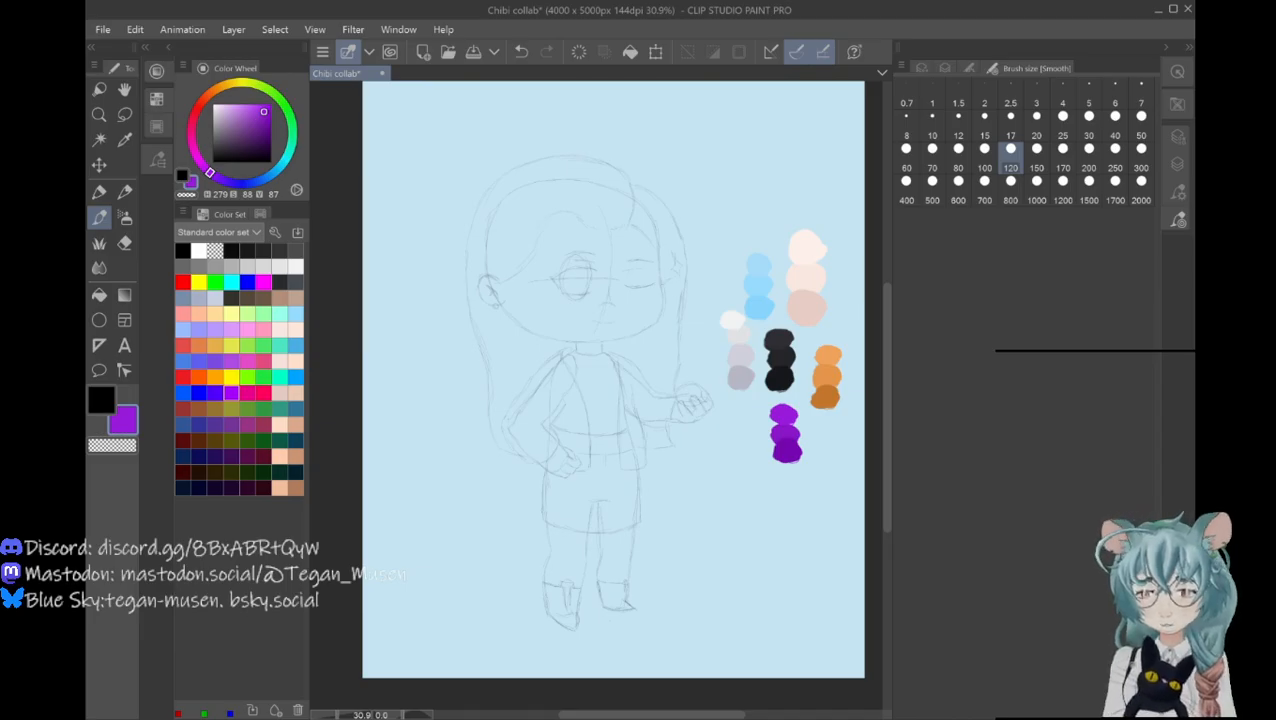
# Step: Sample the darkest skin swatch, darken it to HSV 11, 19, 73, and paint a vertical stripe of it beside the skin column
pyautogui.press('i')
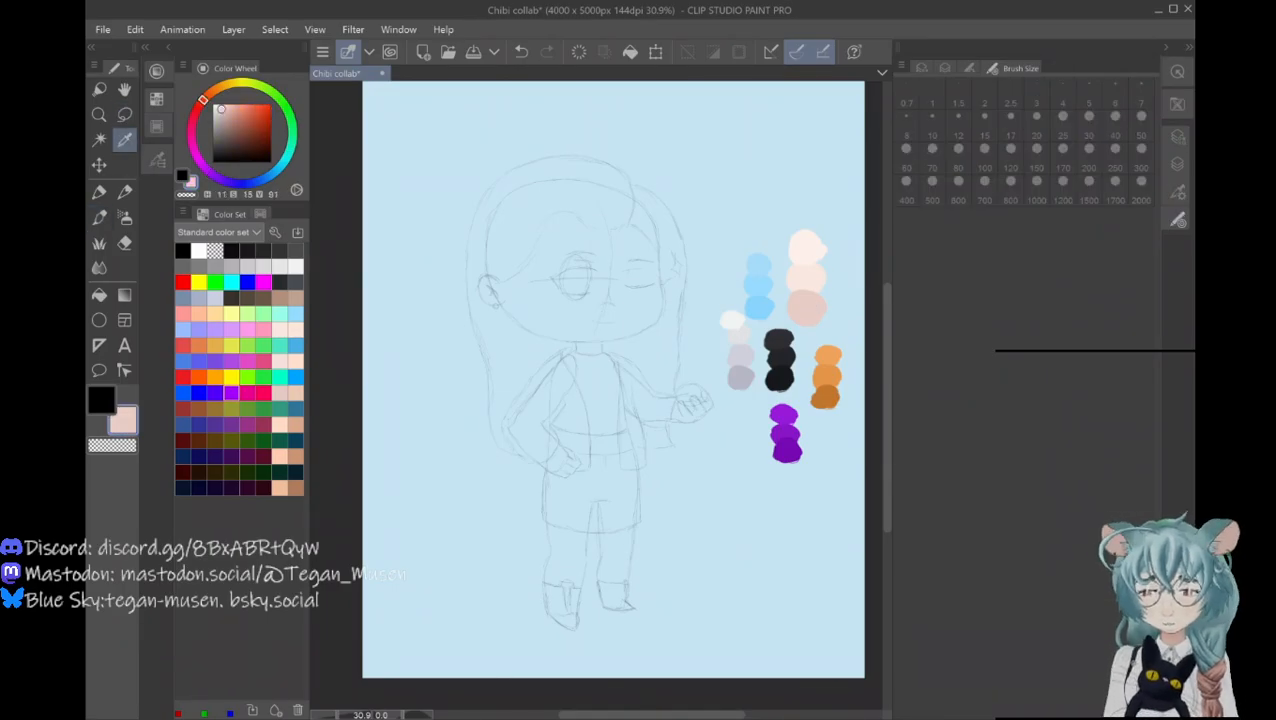
pyautogui.click(813, 309)
pyautogui.moveTo(228, 117); pyautogui.dragTo(230, 114)
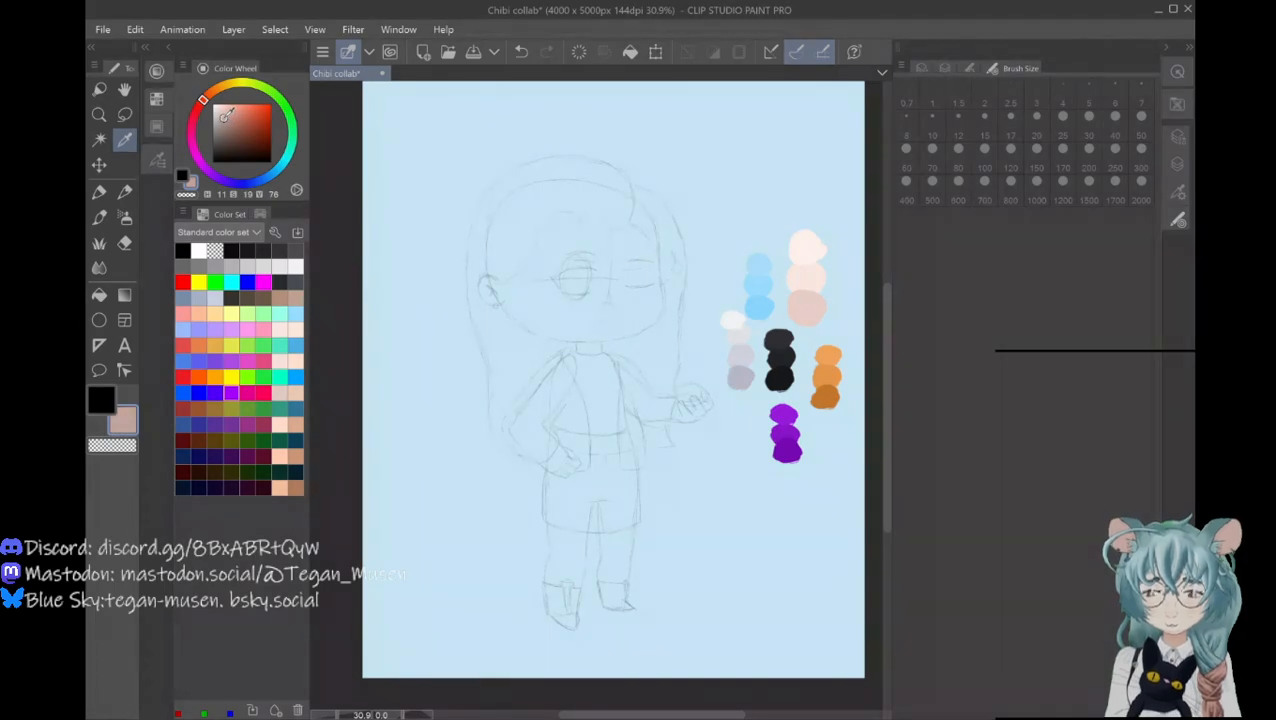
pyautogui.moveTo(227, 114); pyautogui.dragTo(228, 118)
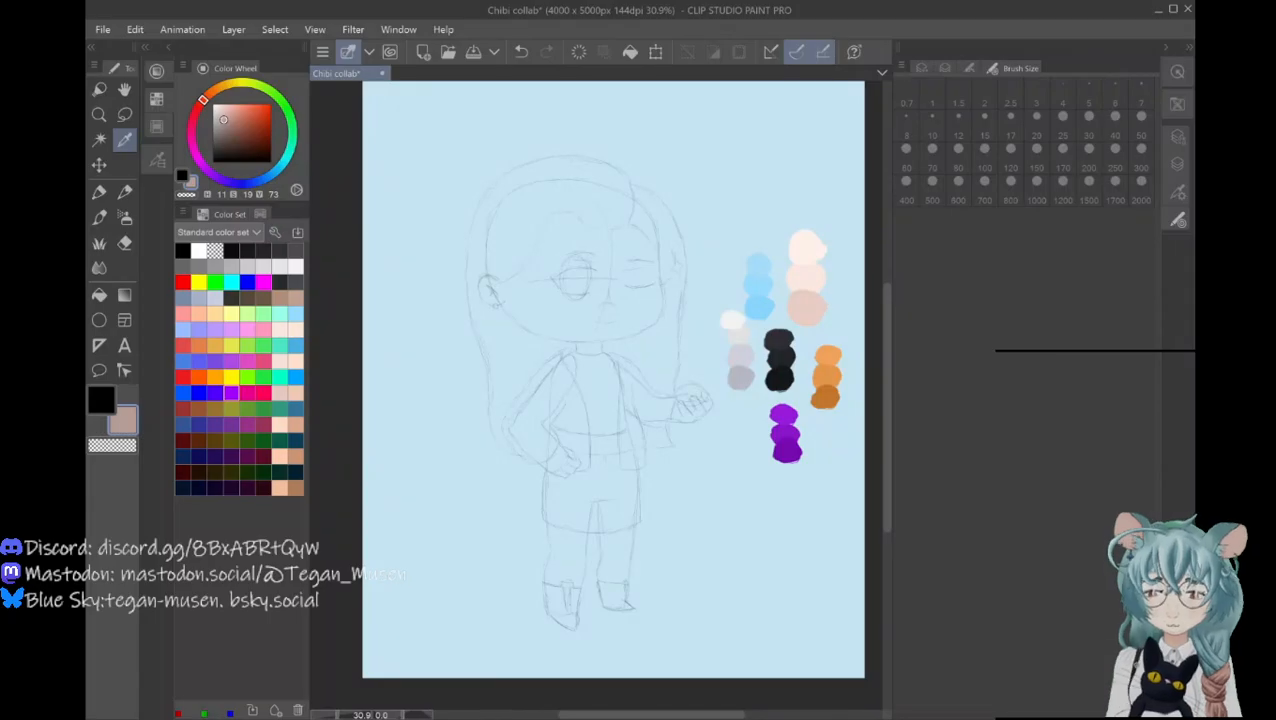
pyautogui.click(99, 217)
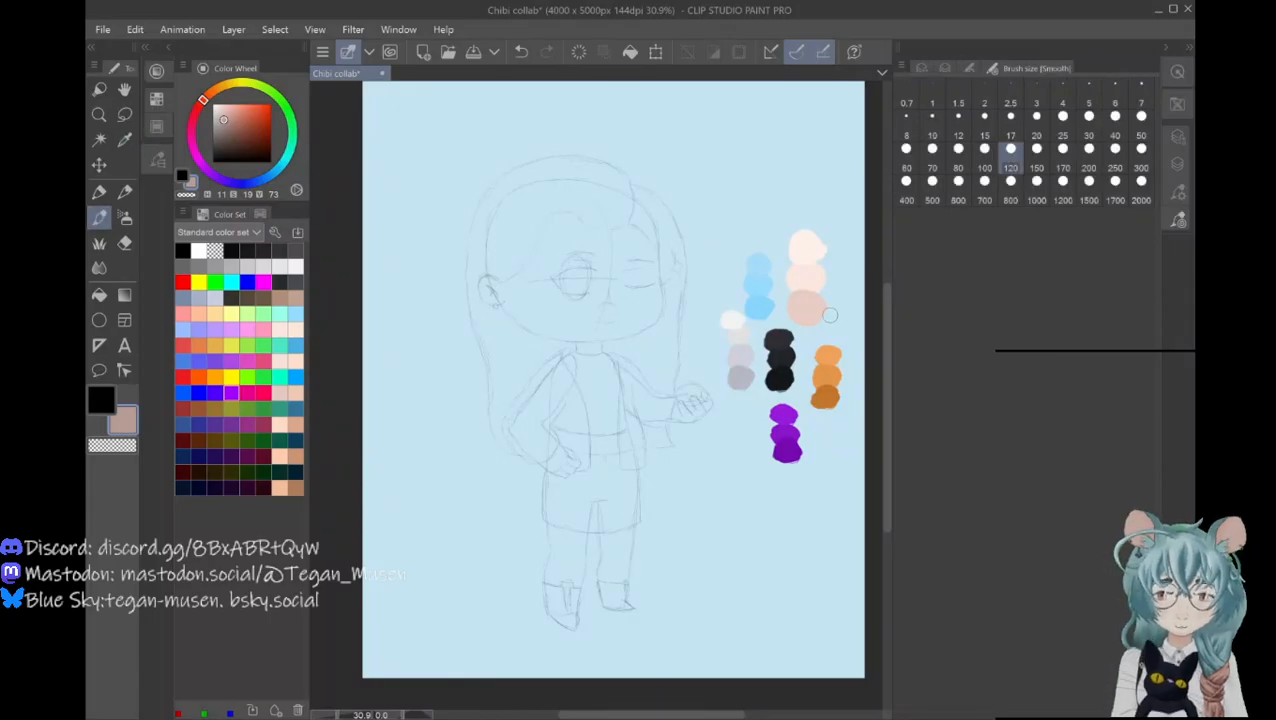
pyautogui.moveTo(829, 302)
pyautogui.mouseDown()
pyautogui.moveTo(829, 276)
pyautogui.moveTo(829, 322)
pyautogui.mouseUp()
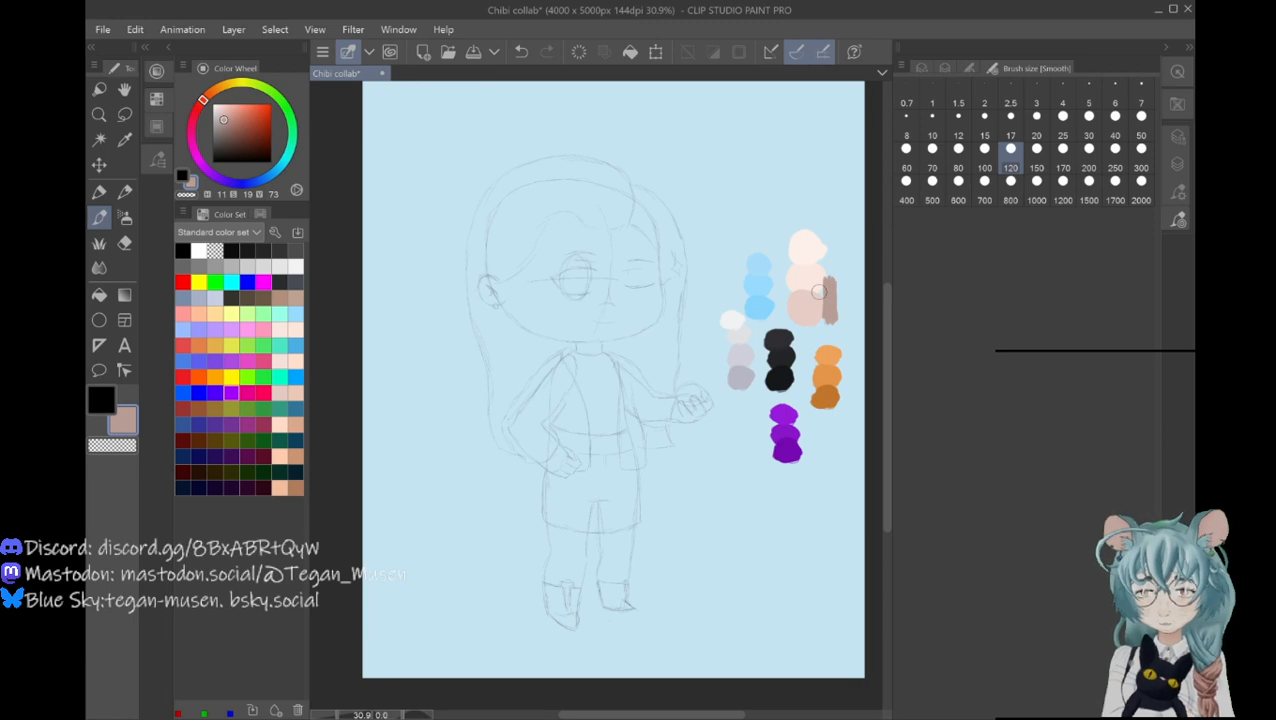
# Step: Sample the darkest blue swatch, deepen it to HSV 201, 55, 85, and paint a vertical stripe of it beside the blue column
pyautogui.press('alt')
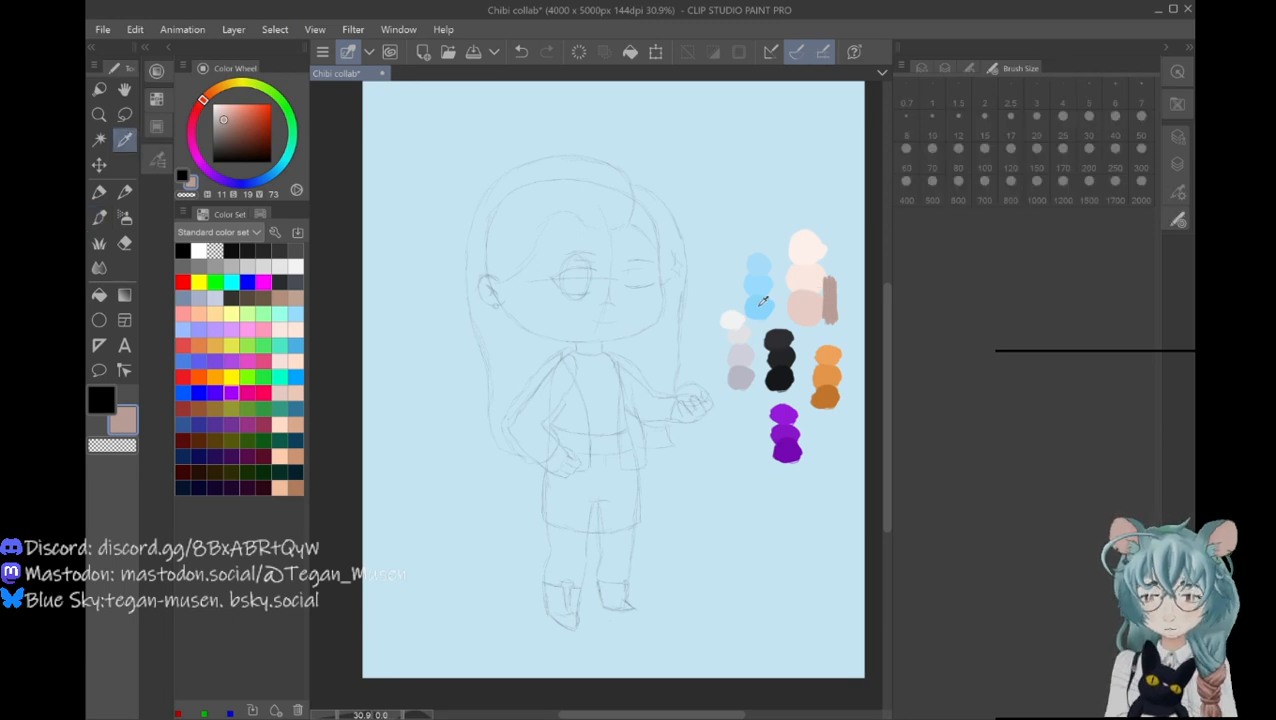
pyautogui.keyDown('alt'); pyautogui.click(763, 300); pyautogui.keyUp('alt')
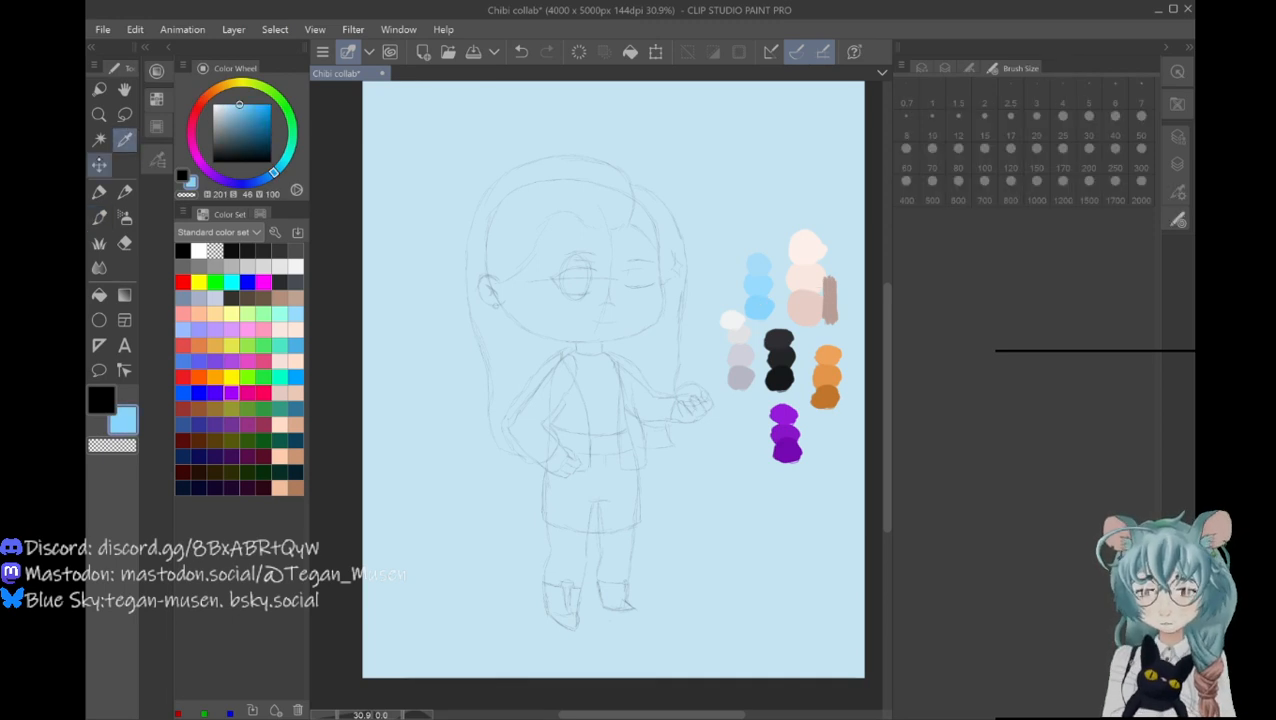
pyautogui.moveTo(240, 104); pyautogui.dragTo(244, 111)
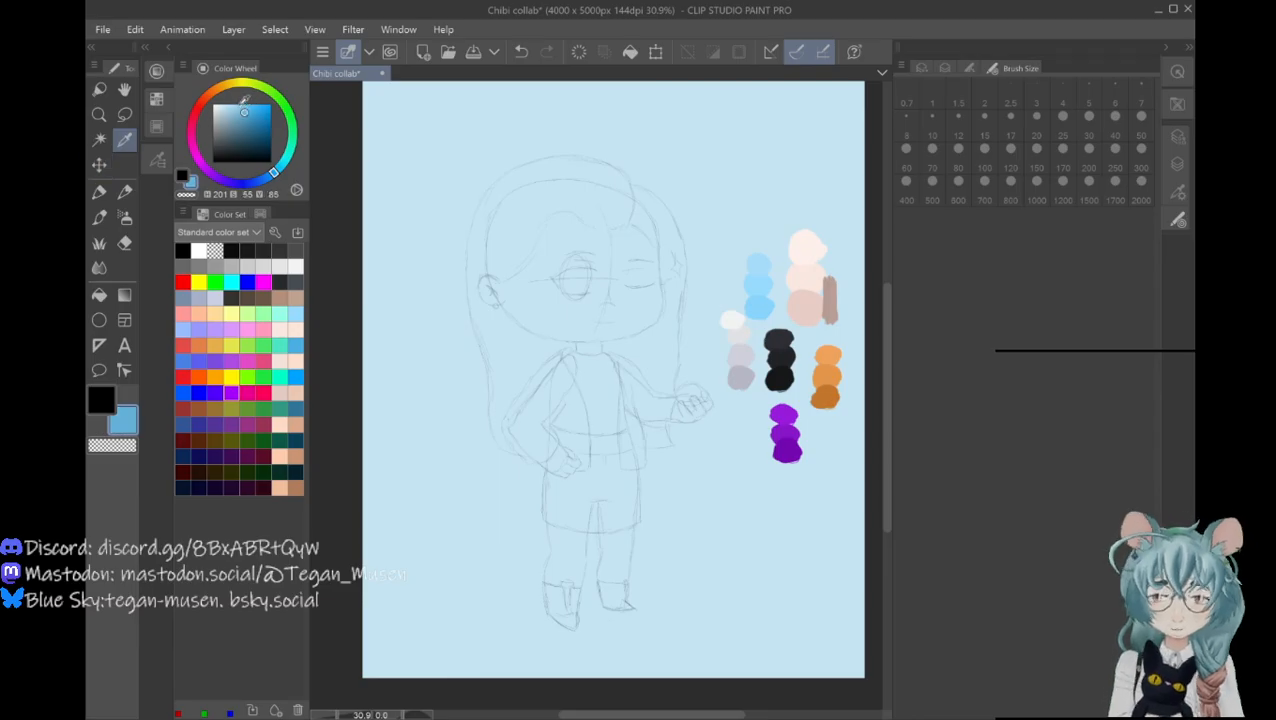
pyautogui.press('b')
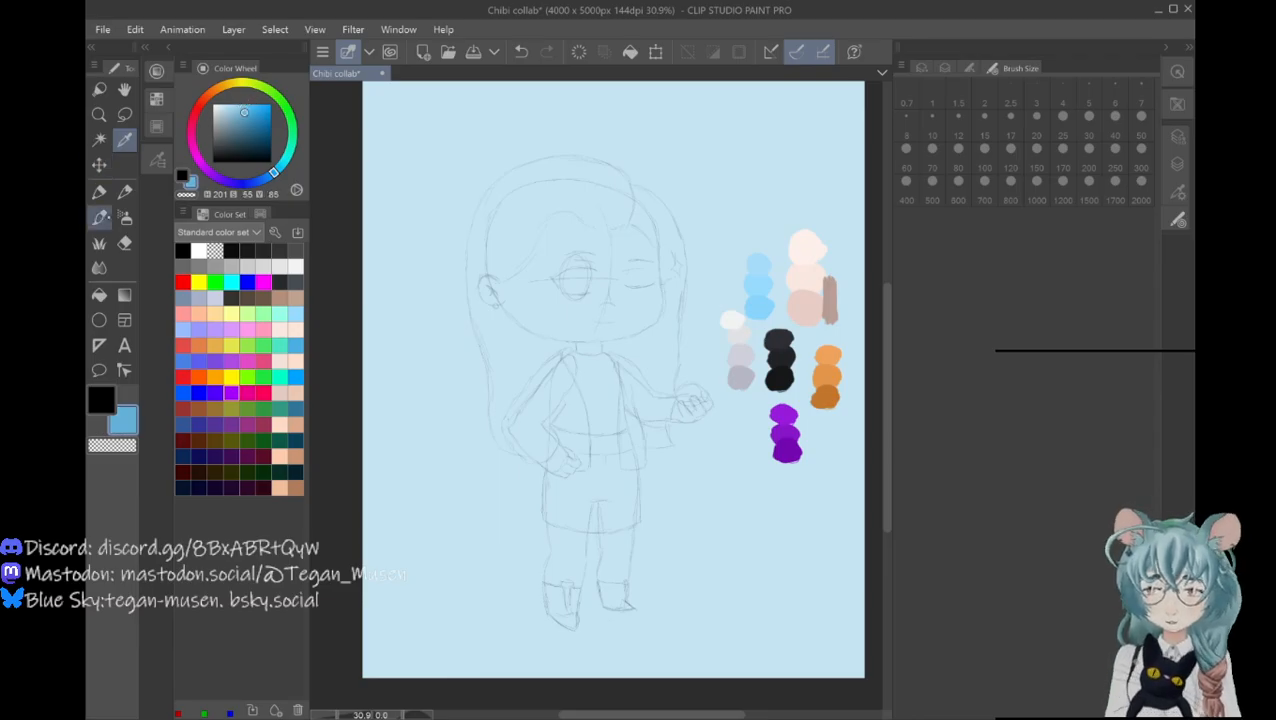
pyautogui.moveTo(775, 310)
pyautogui.mouseDown()
pyautogui.moveTo(774, 284)
pyautogui.moveTo(774, 312)
pyautogui.moveTo(774, 296)
pyautogui.mouseUp()
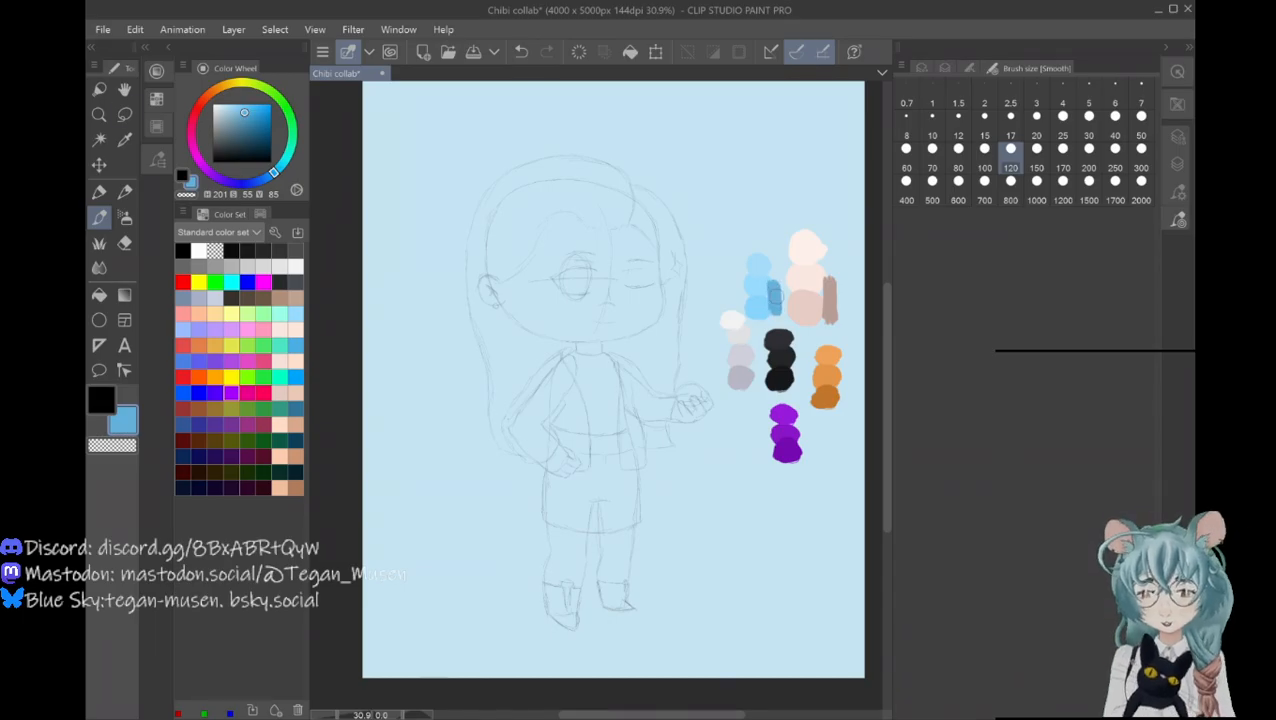
# Step: Sample the darkest orange swatch, deepen it to HSV 29, 88, 64, and paint a vertical stripe of it beside the orange column
pyautogui.press('i')
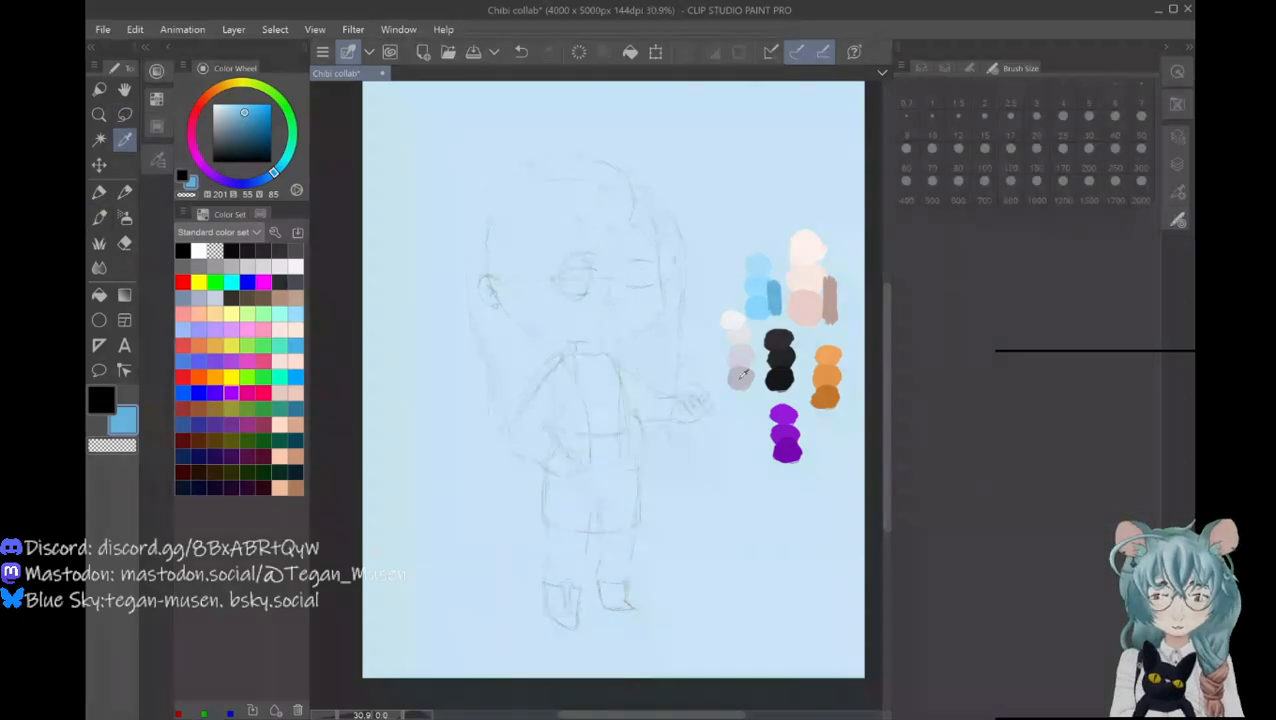
pyautogui.click(740, 370)
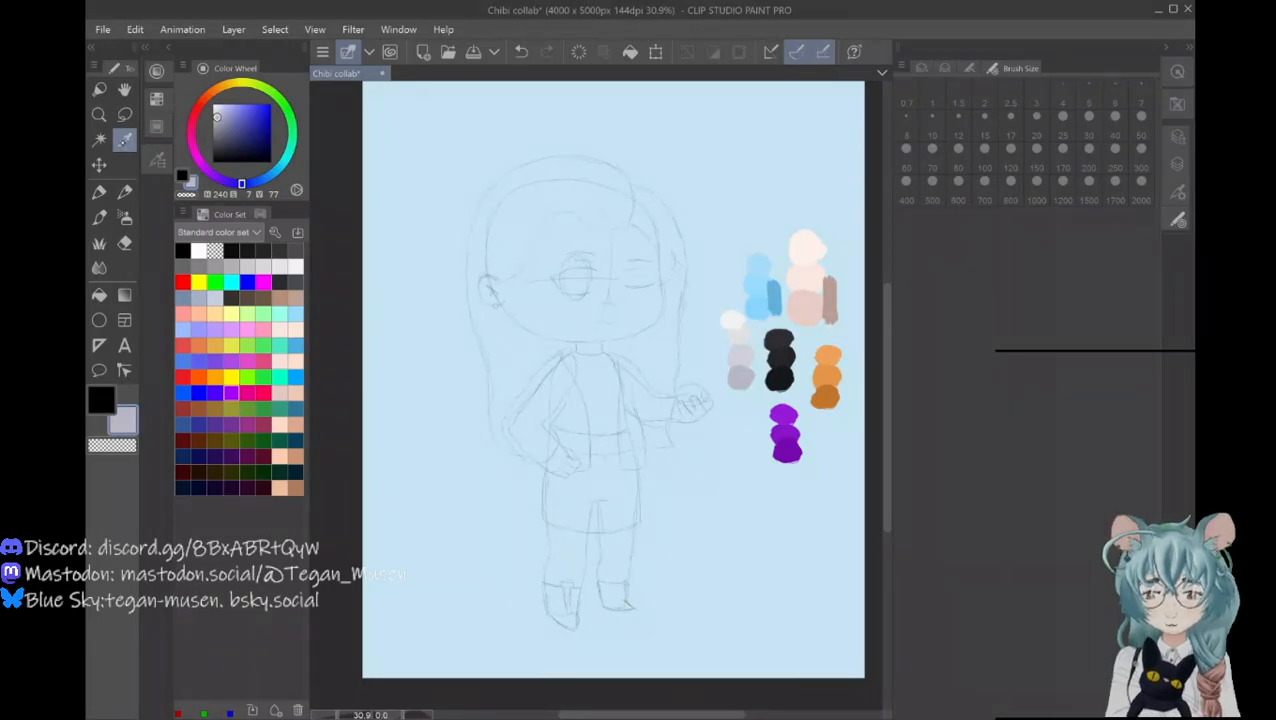
pyautogui.click(826, 390)
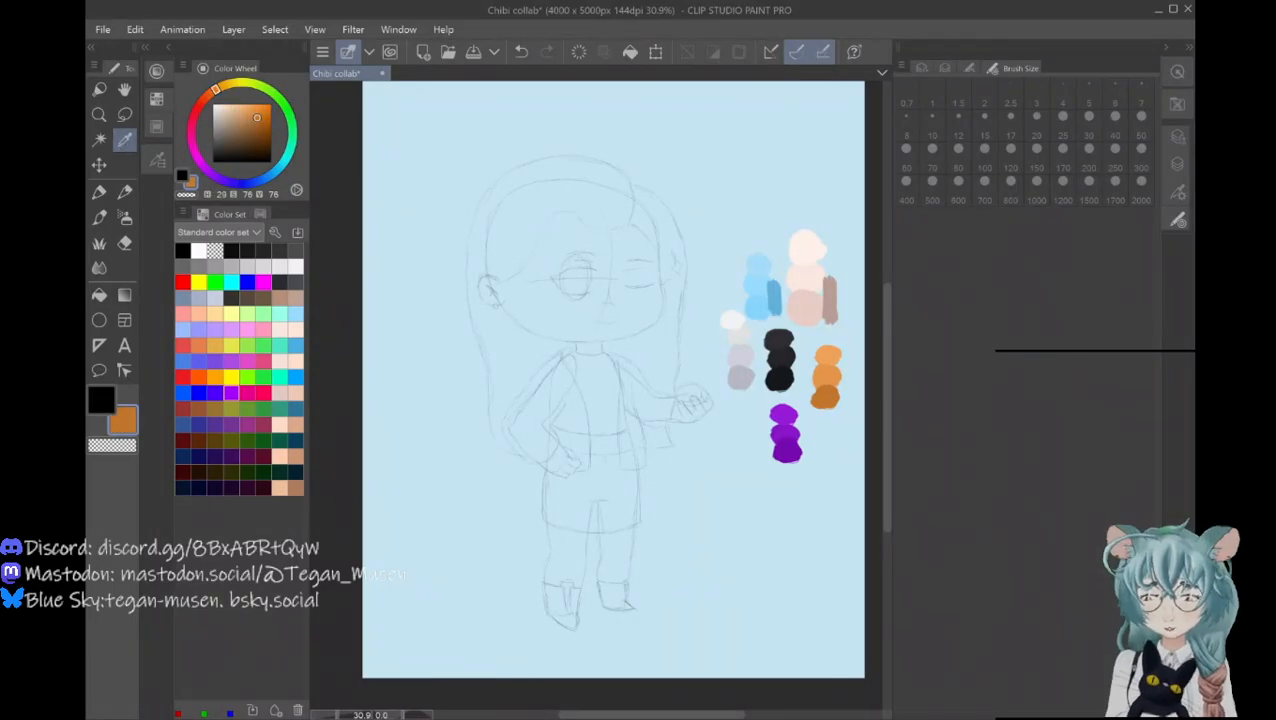
pyautogui.click(263, 120)
pyautogui.click(263, 125)
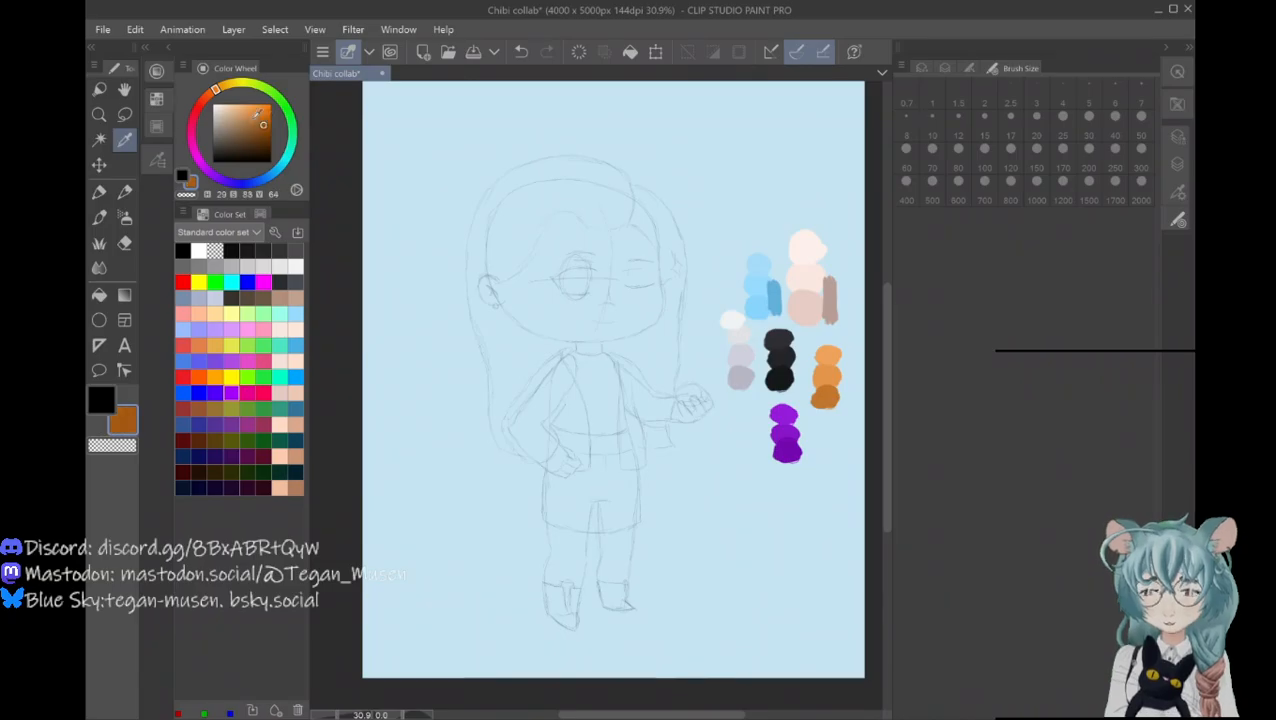
pyautogui.click(99, 216)
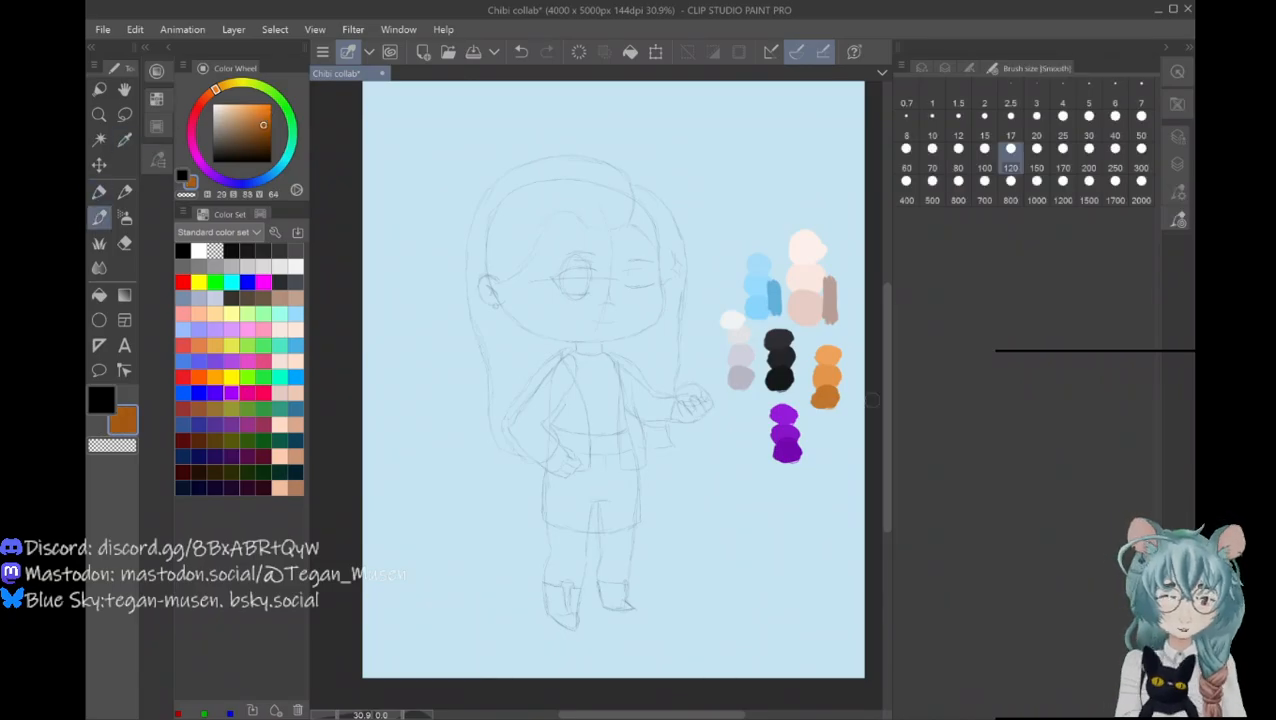
pyautogui.moveTo(842, 406); pyautogui.dragTo(840, 372)
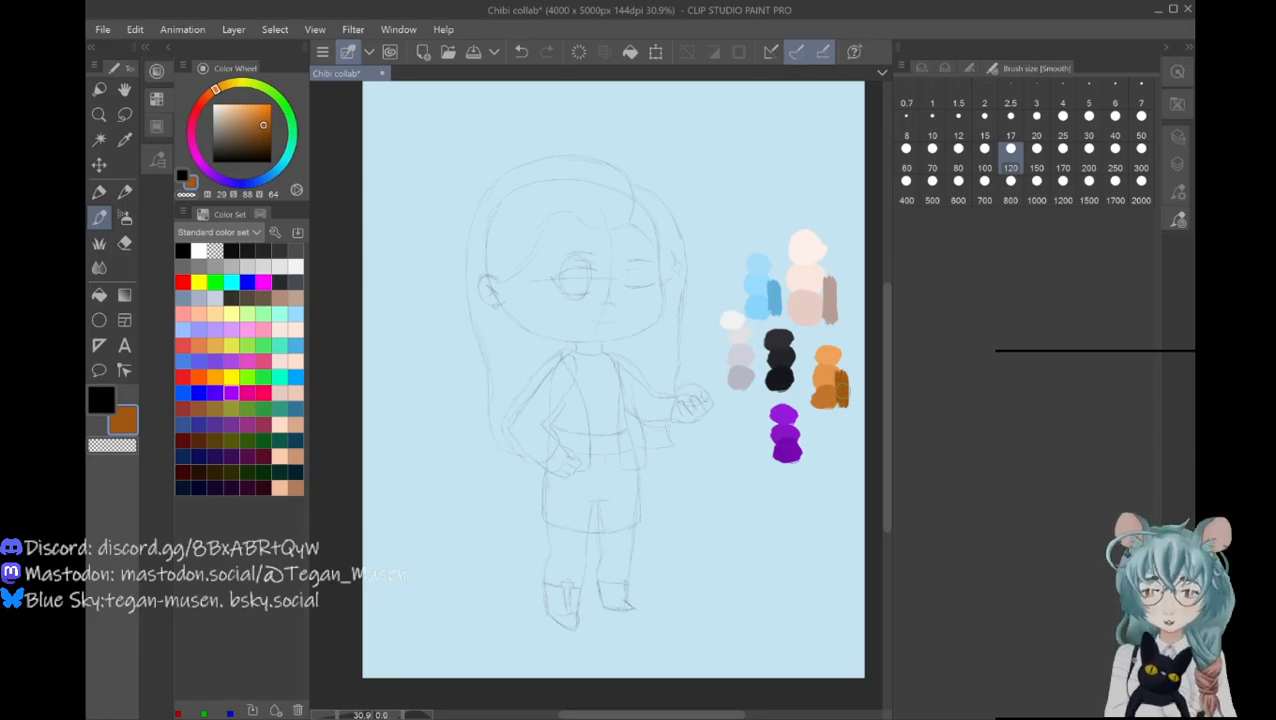
# Step: Sample the darkest purple swatch, deepen it to HSV 279, 99, 57, and paint a vertical stripe of it beside the purple column
pyautogui.click(124, 140)
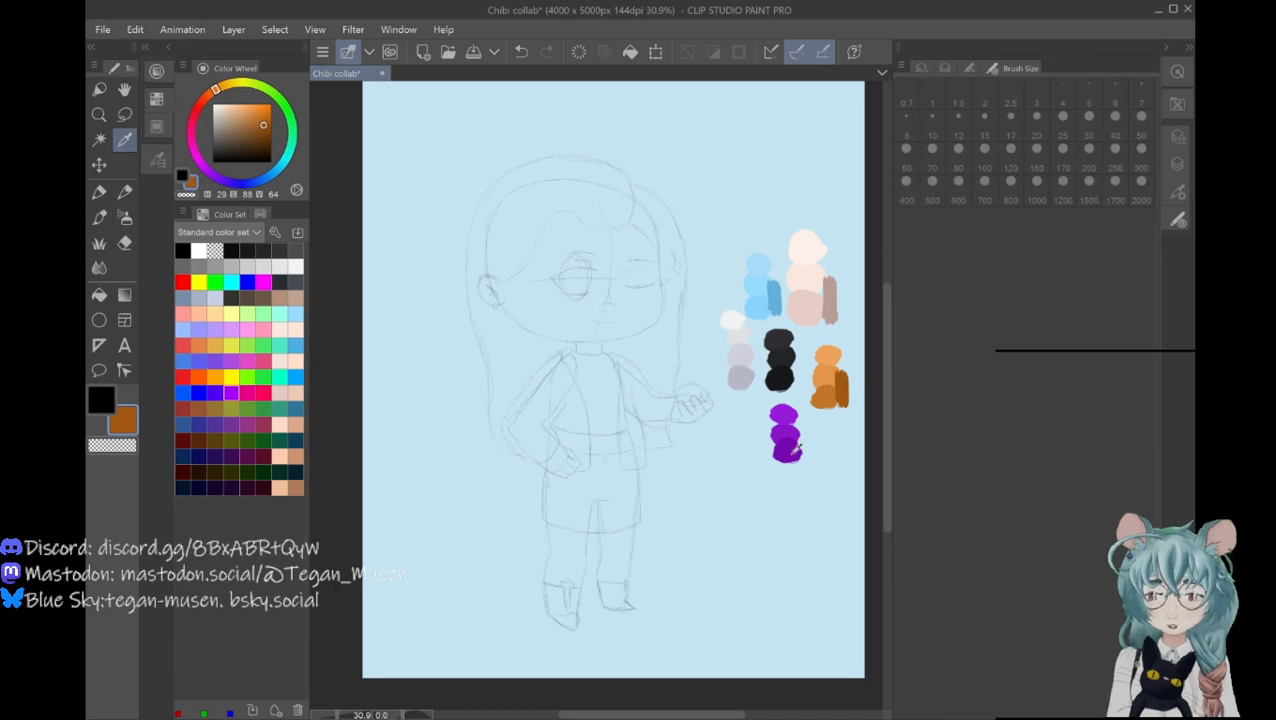
pyautogui.click(789, 447)
pyautogui.click(270, 129)
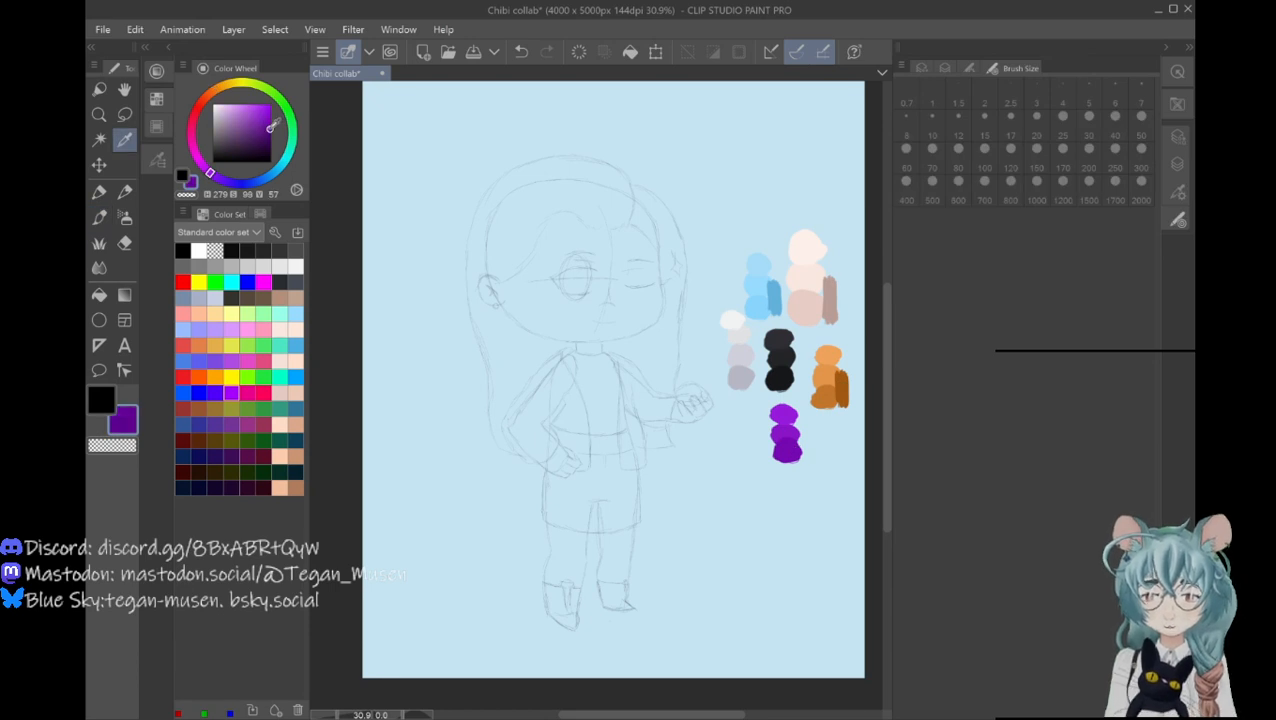
pyautogui.click(99, 217)
pyautogui.moveTo(802, 461)
pyautogui.mouseDown()
pyautogui.moveTo(803, 428)
pyautogui.moveTo(805, 459)
pyautogui.mouseUp()
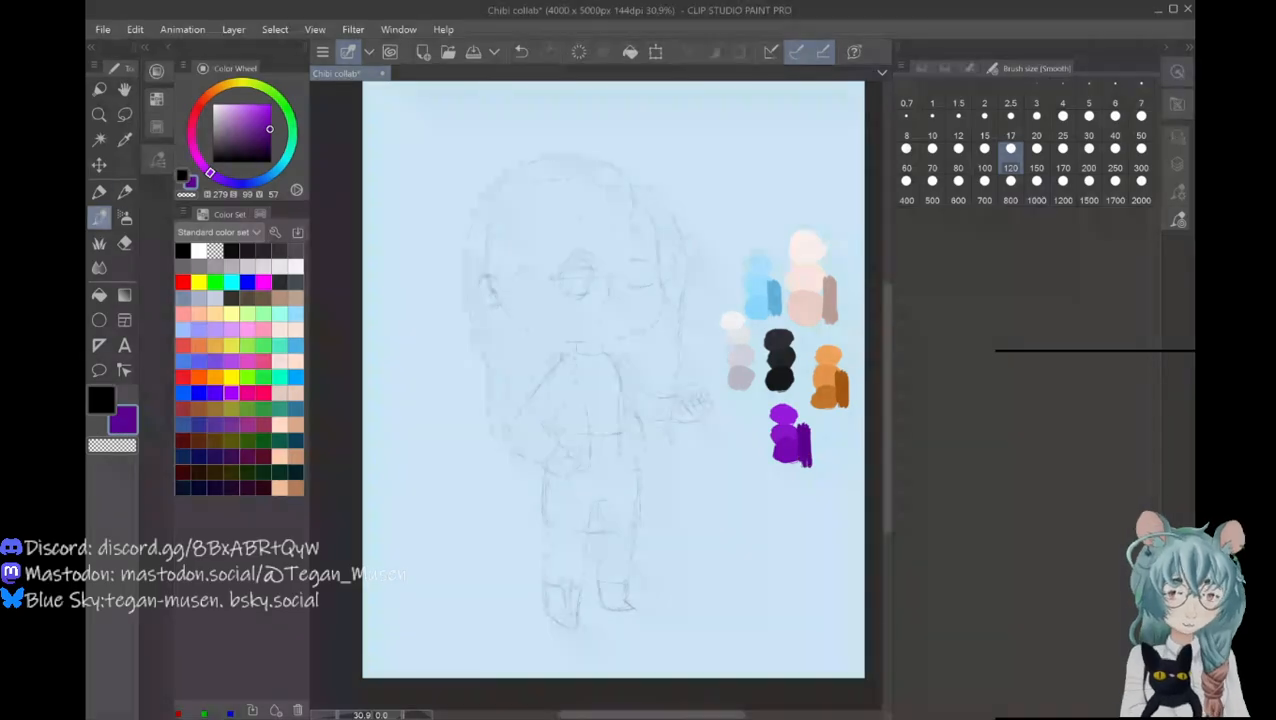
# Step: Show the layer list, collapse Folder 1 holding the palette, and make the body layer active
pyautogui.click(945, 68)
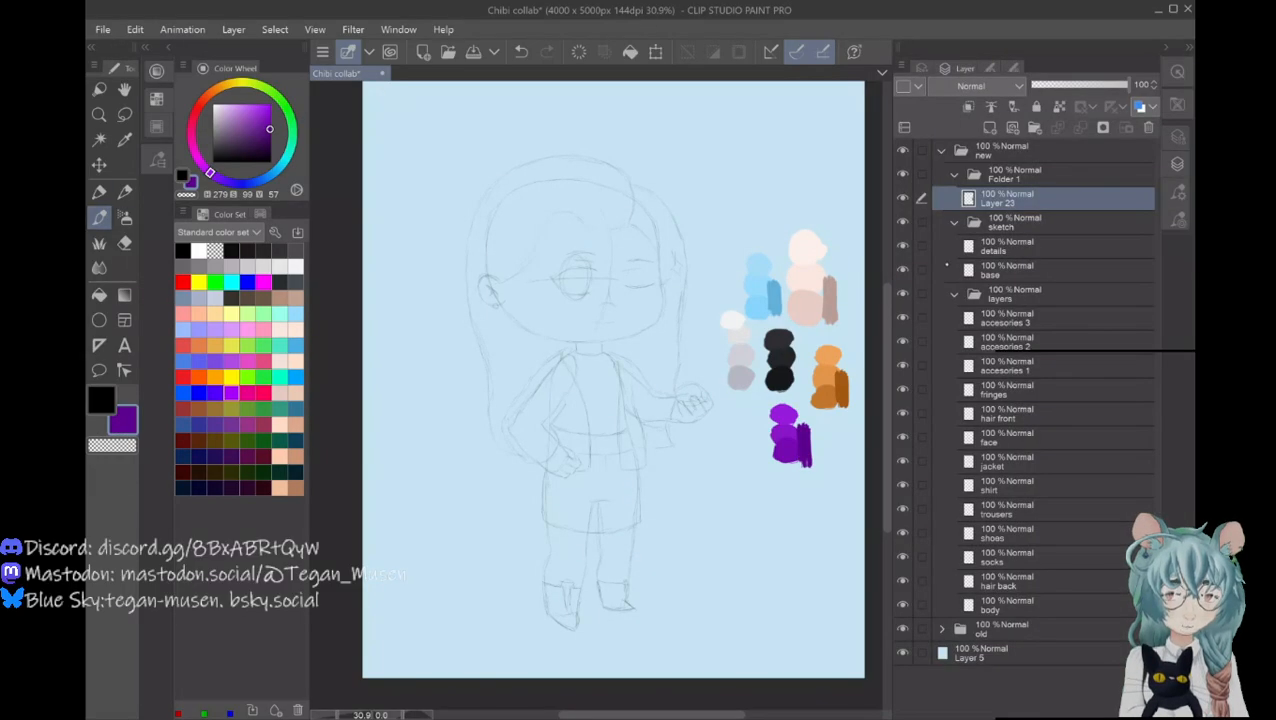
pyautogui.click(954, 174)
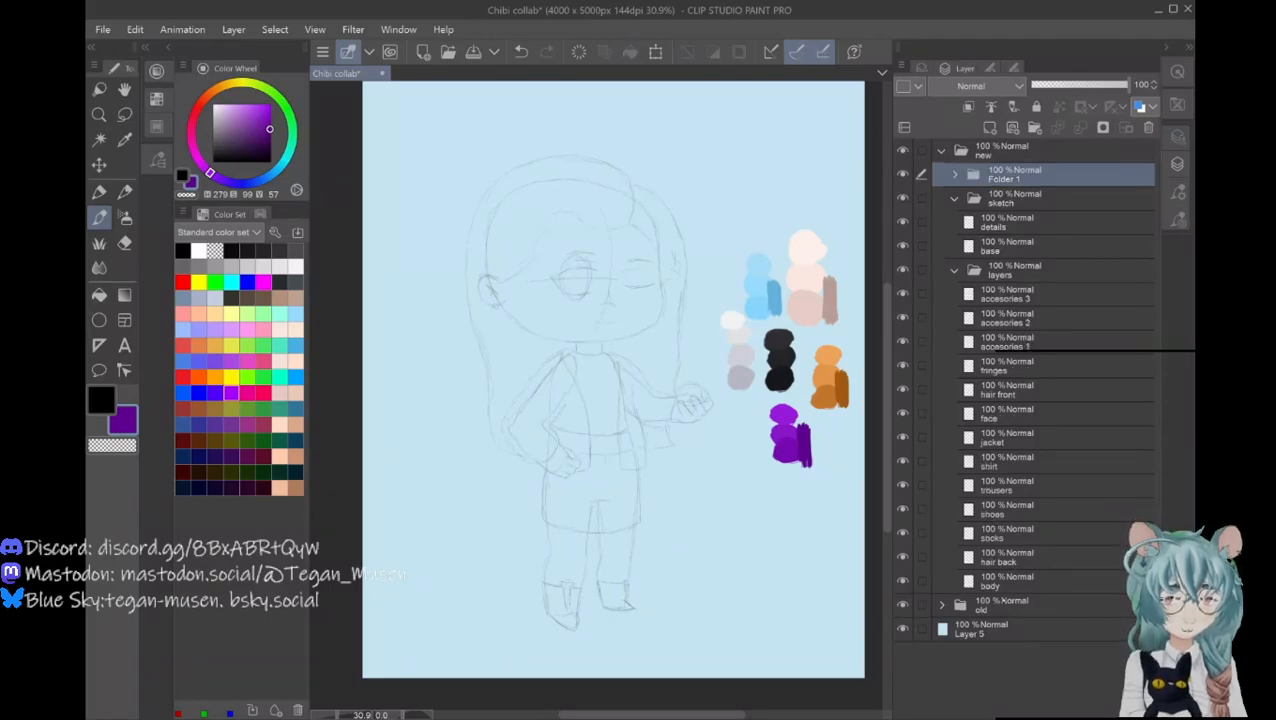
pyautogui.click(1010, 580)
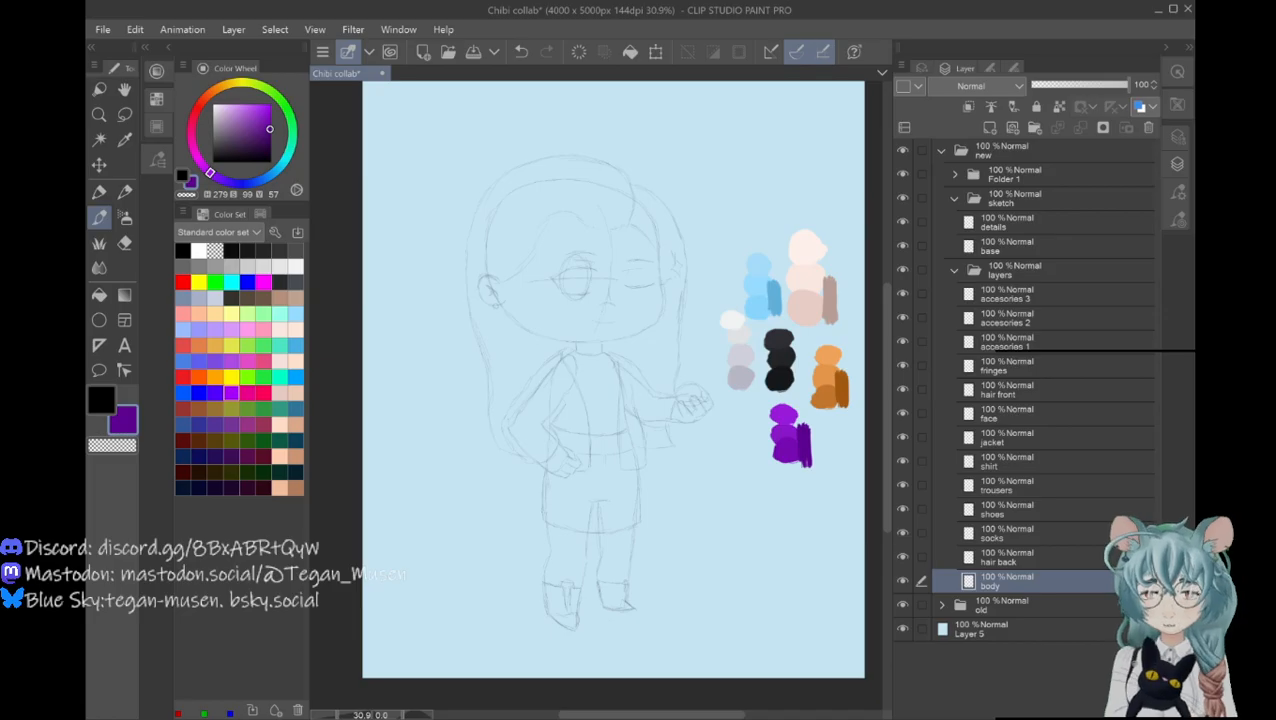
# Step: Sample the brownish skin stripe as sub colour and the palest skin swatch as main colour, with the Smooth brush at size 15
pyautogui.press('i')
pyautogui.click(833, 300)
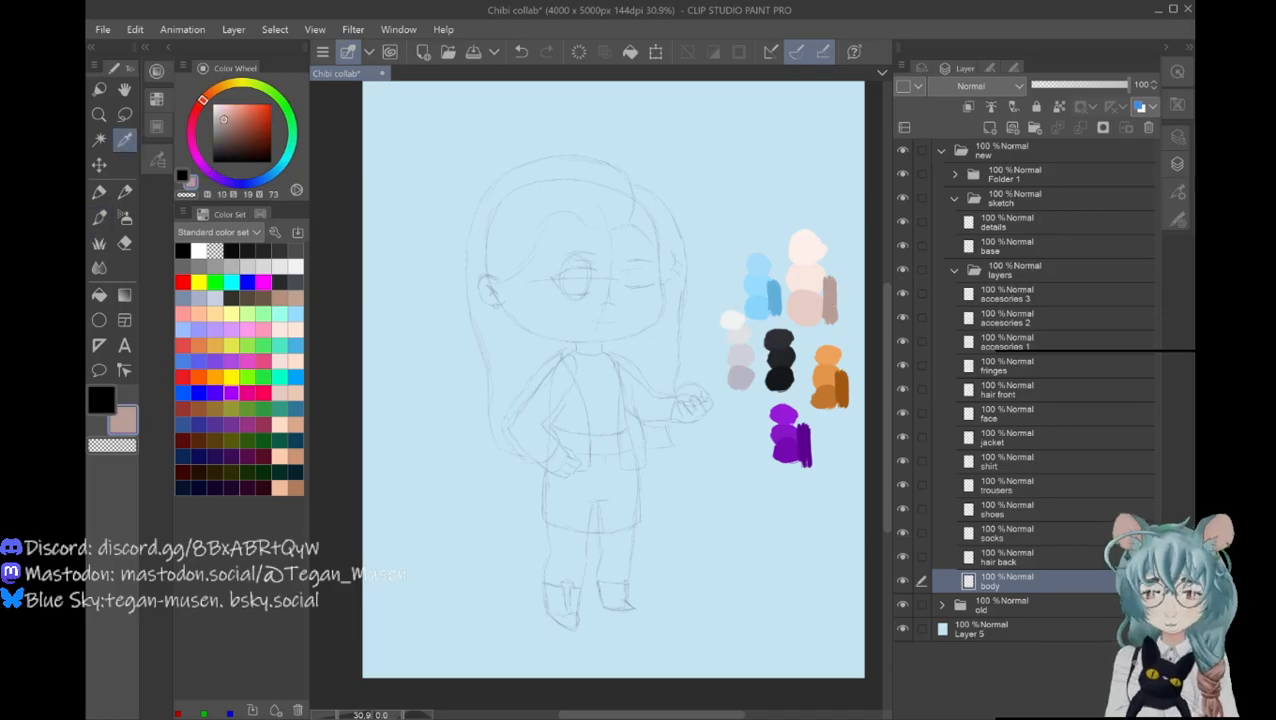
pyautogui.press('x')
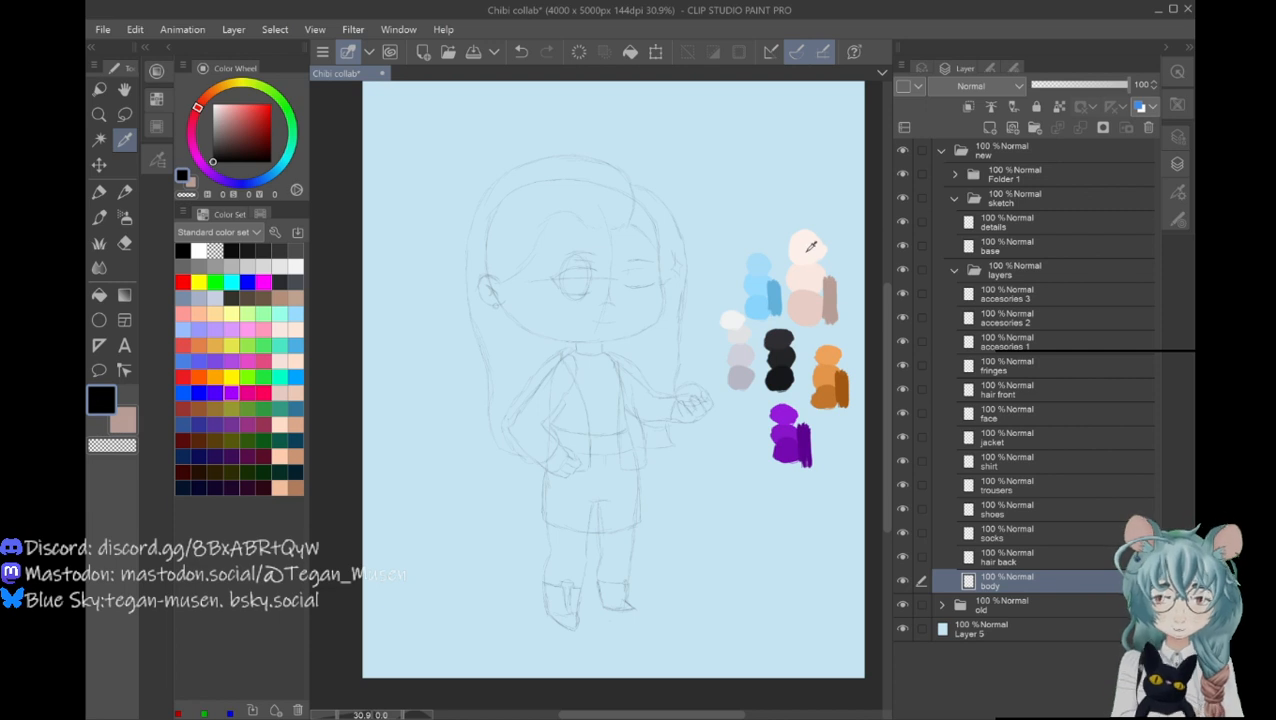
pyautogui.click(808, 245)
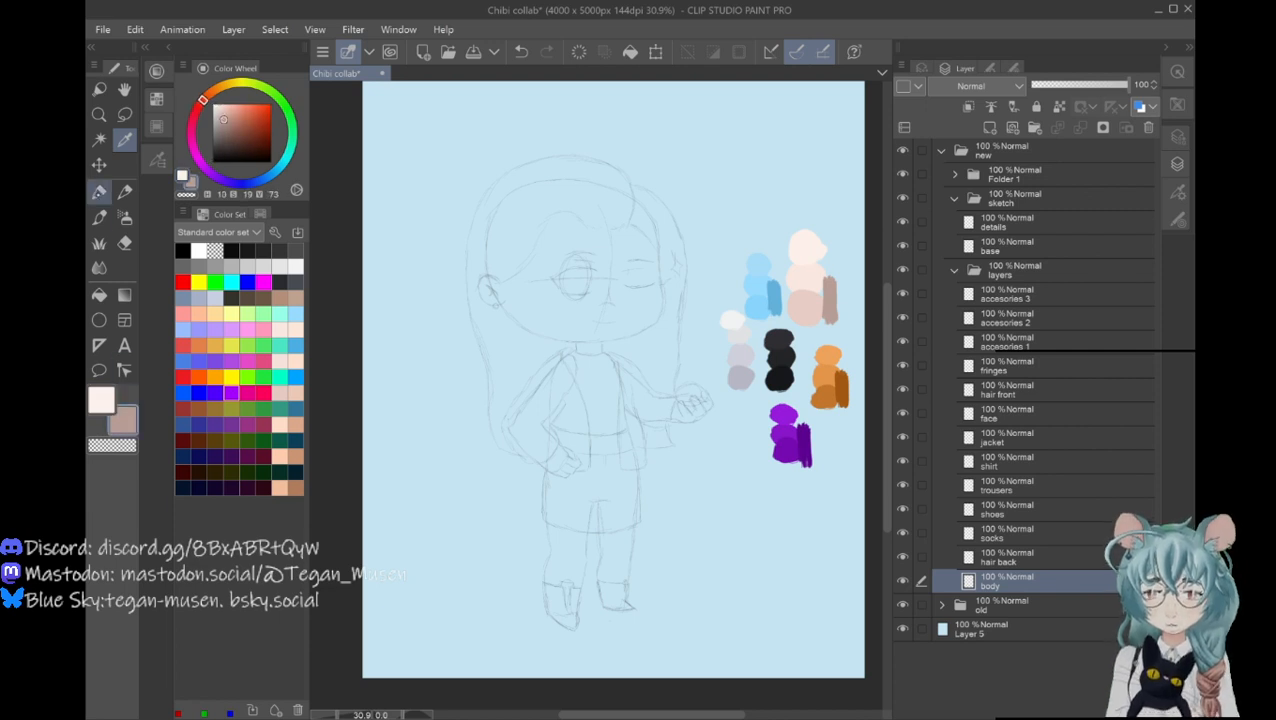
pyautogui.click(99, 216)
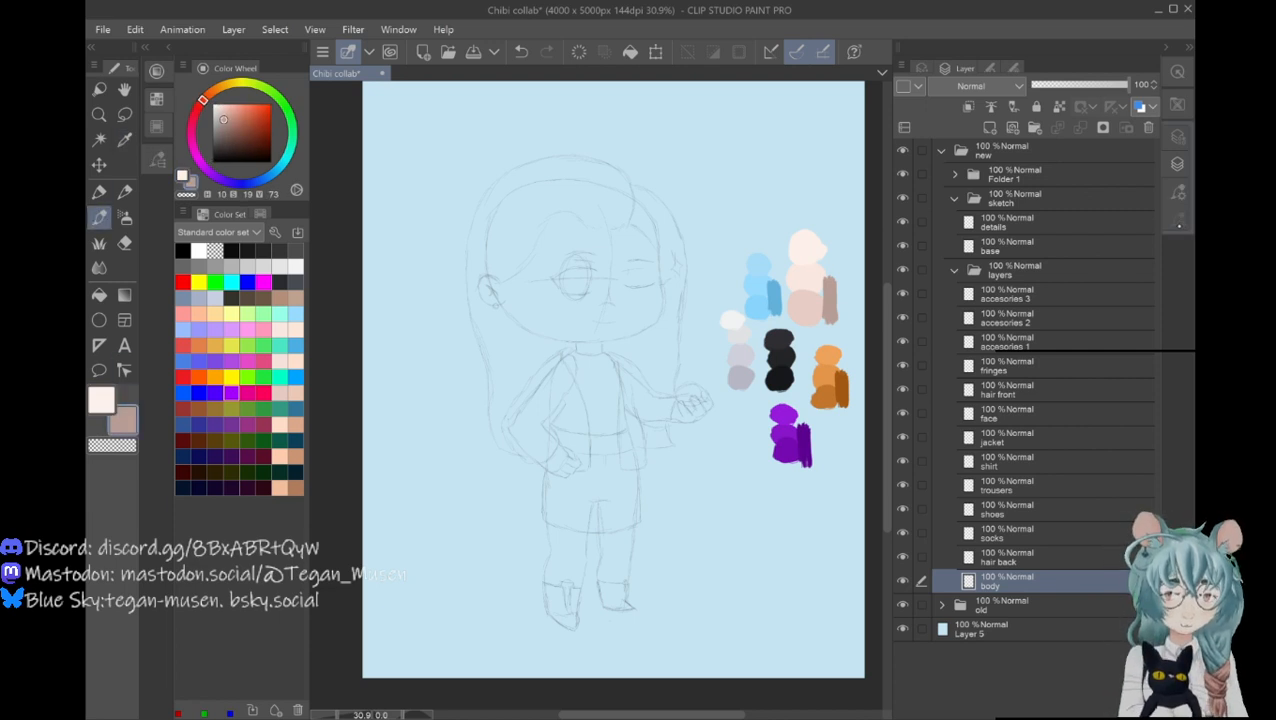
pyautogui.click(1177, 220)
pyautogui.click(984, 110)
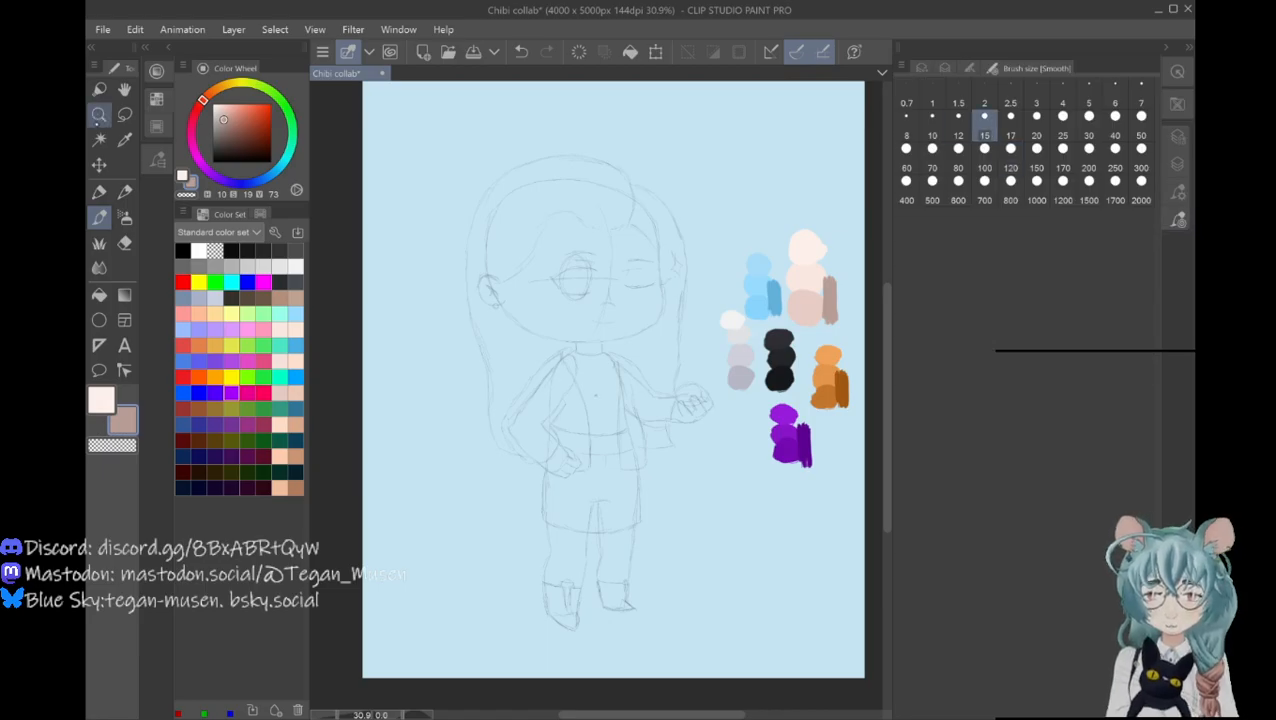
# Step: Outline the neck, both hands and both legs in the brownish skin tone on the body layer, following the sketch
pyautogui.click(99, 113)
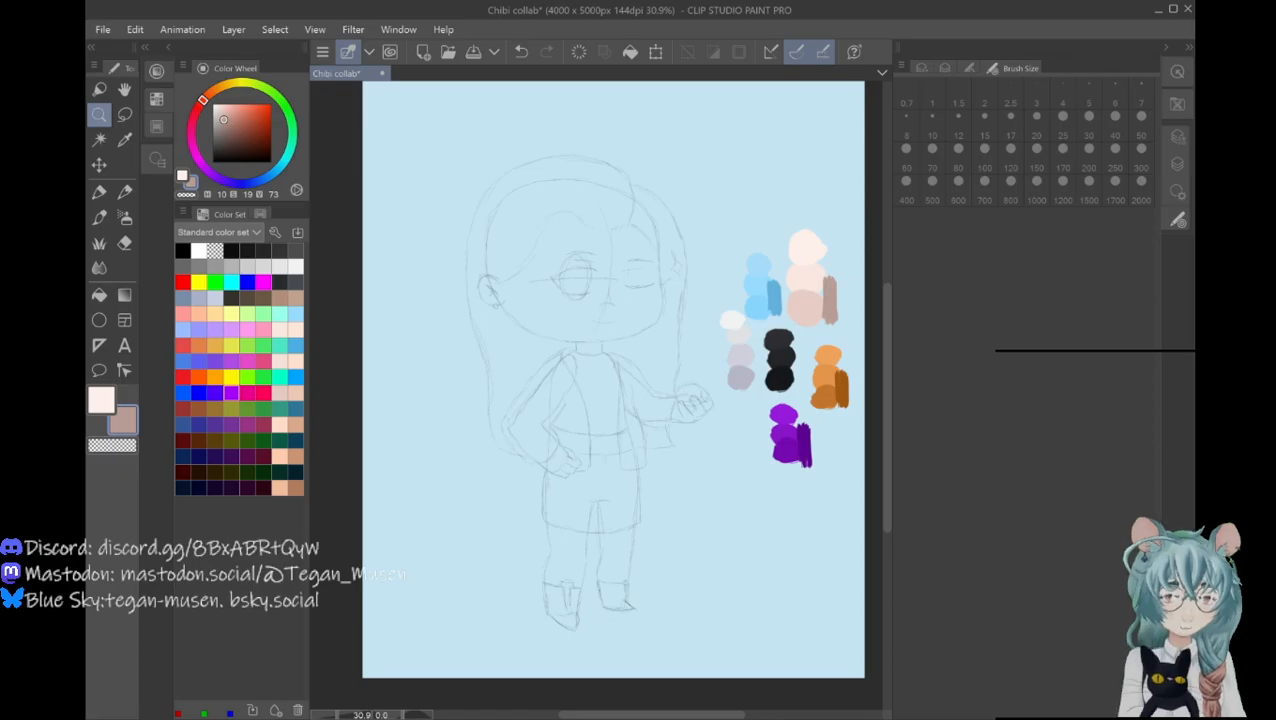
pyautogui.click(1177, 164)
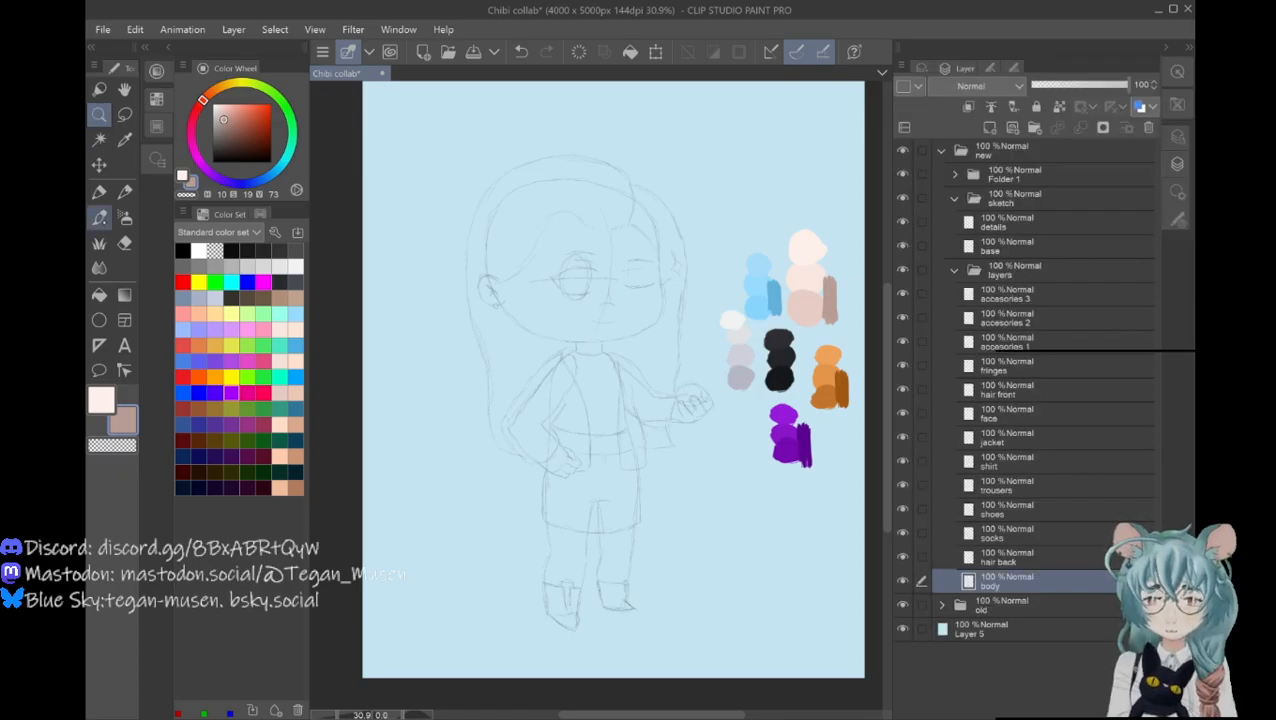
pyautogui.click(99, 217)
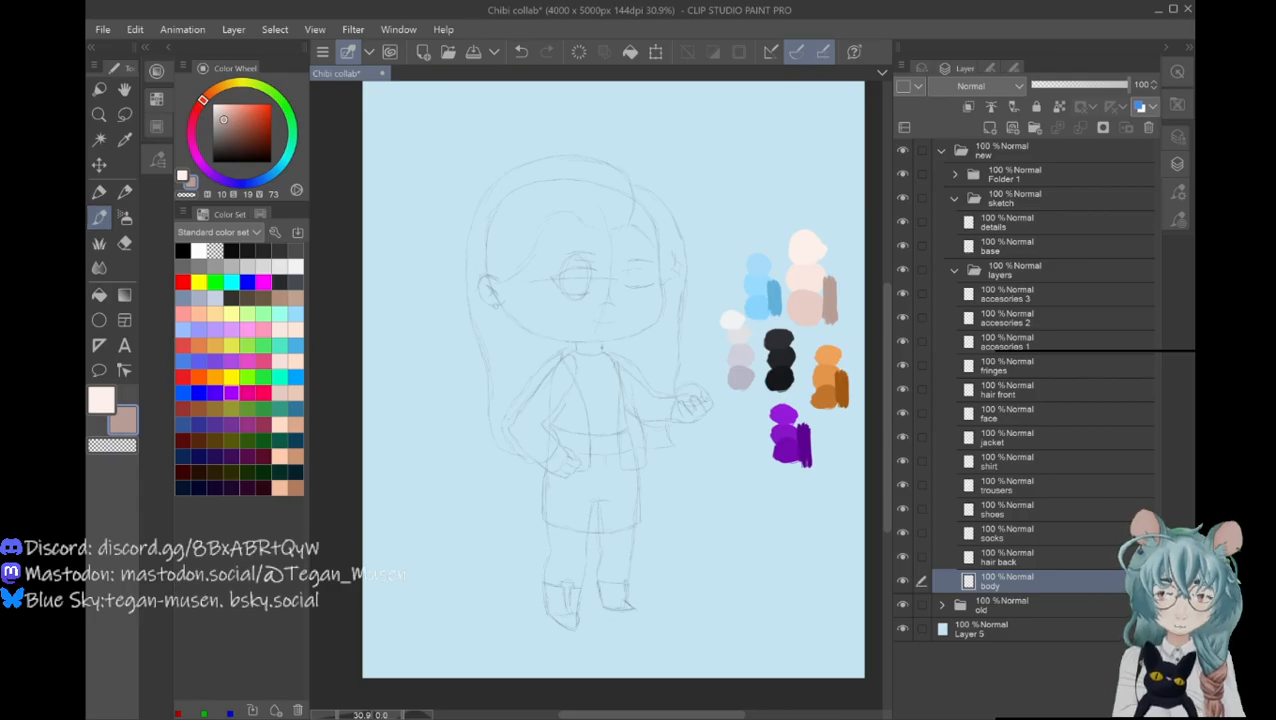
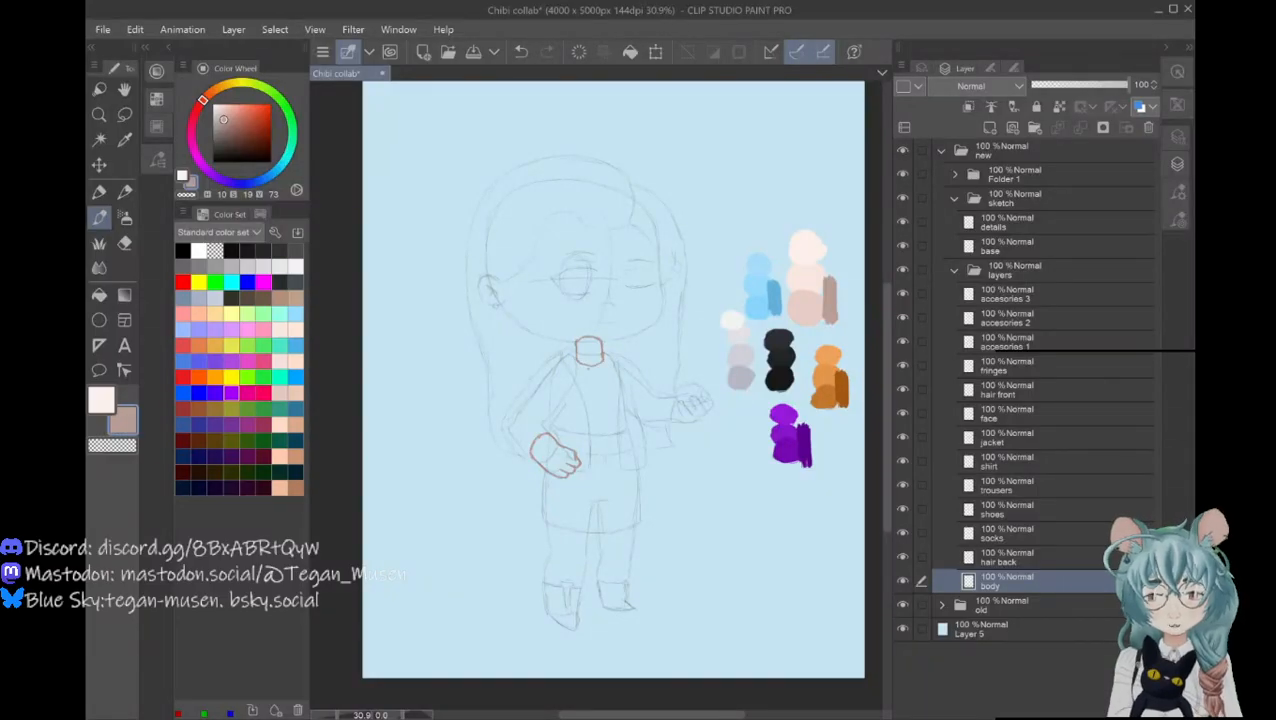
pyautogui.moveTo(662, 398); pyautogui.dragTo(686, 394)
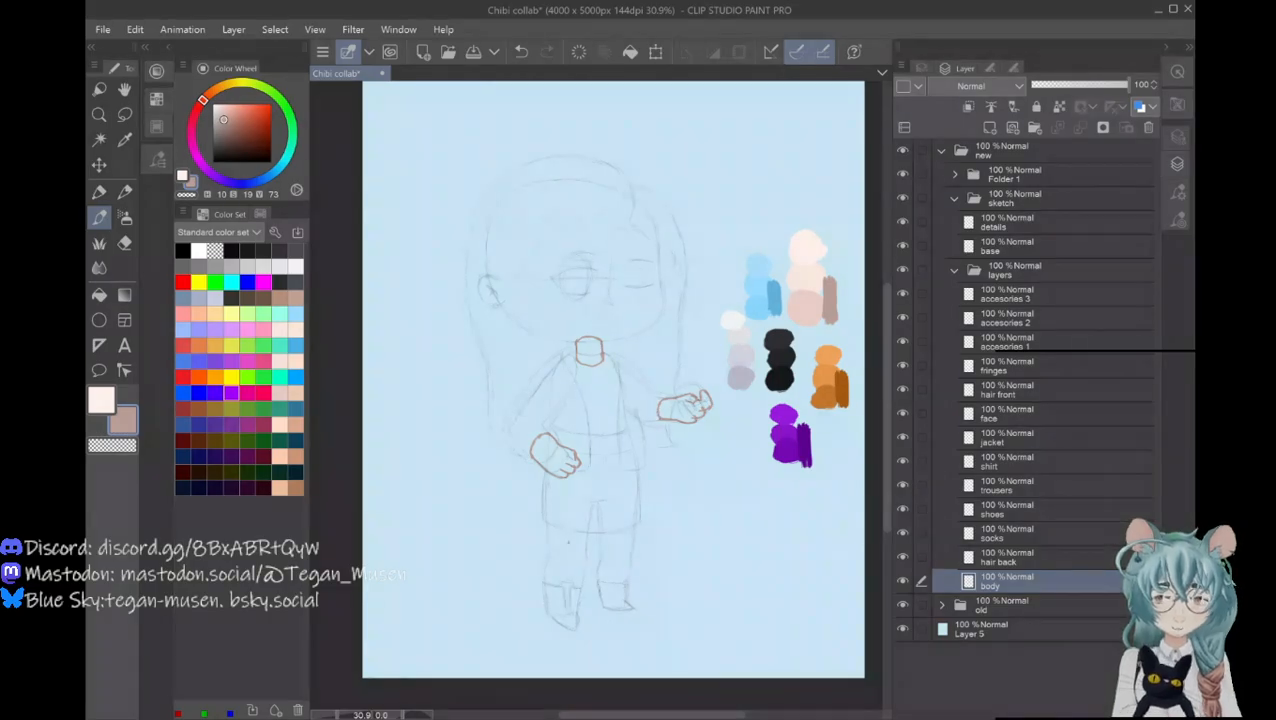
pyautogui.moveTo(545, 518); pyautogui.dragTo(553, 591)
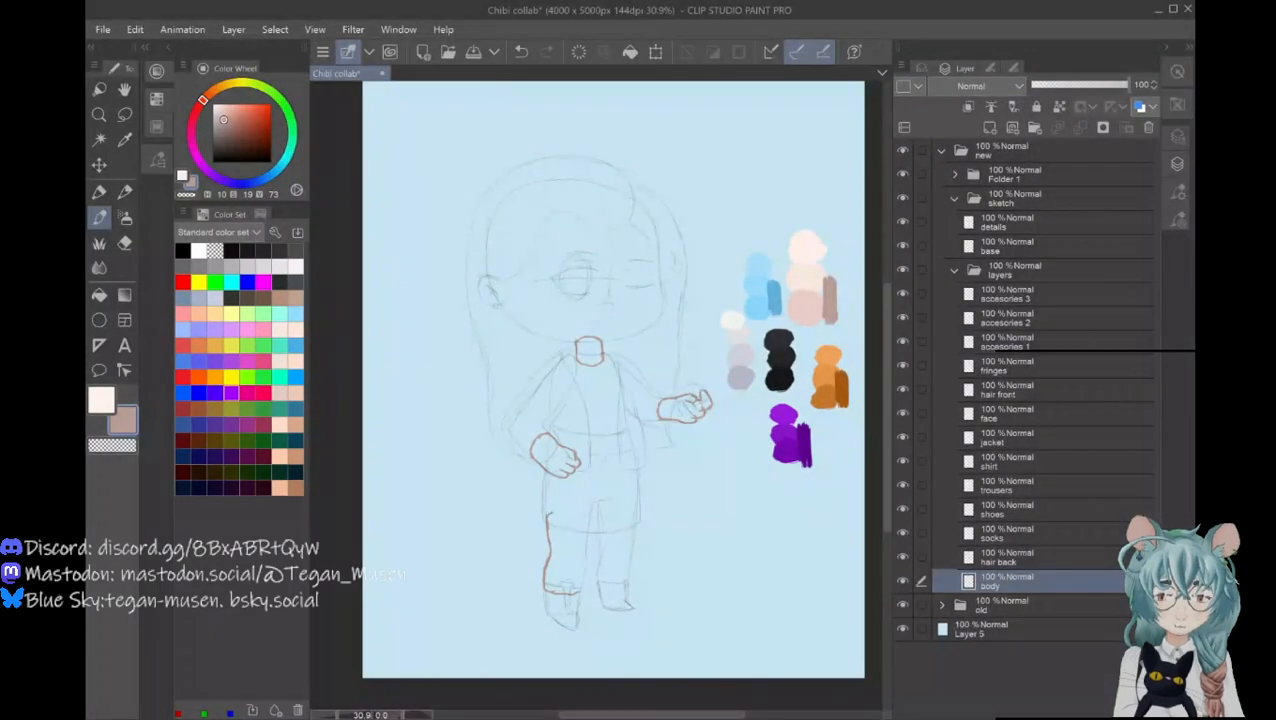
pyautogui.moveTo(546, 512); pyautogui.dragTo(584, 519)
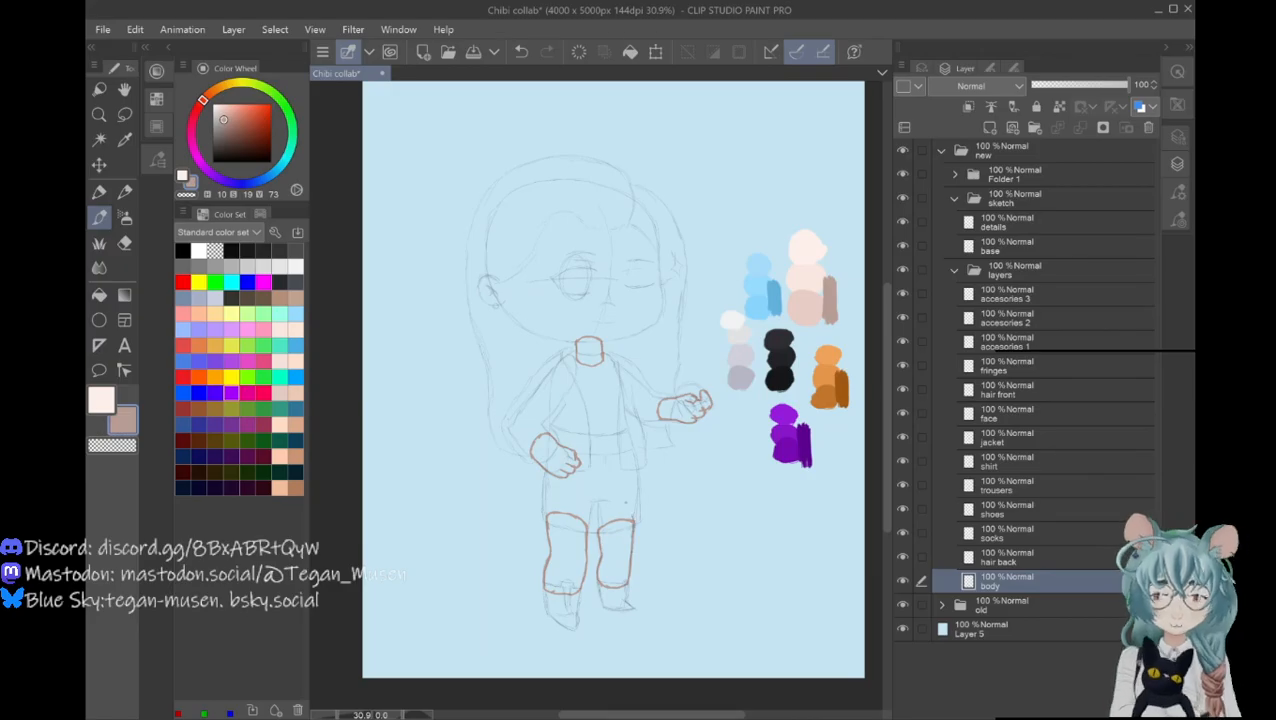
# Step: Fill the neck, both hands and both legs with the palest skin colour, and redraw the neck outline in the brownish tone
pyautogui.click(103, 399)
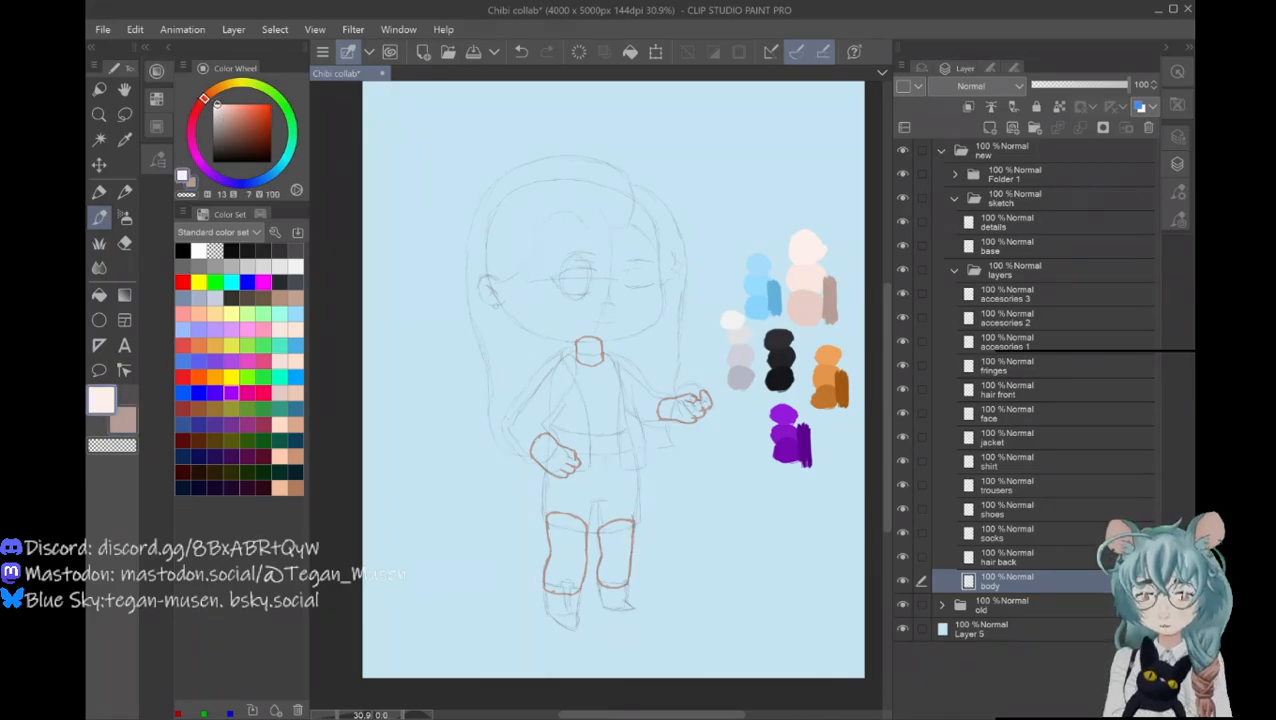
pyautogui.click(99, 294)
pyautogui.click(590, 350)
pyautogui.click(678, 405)
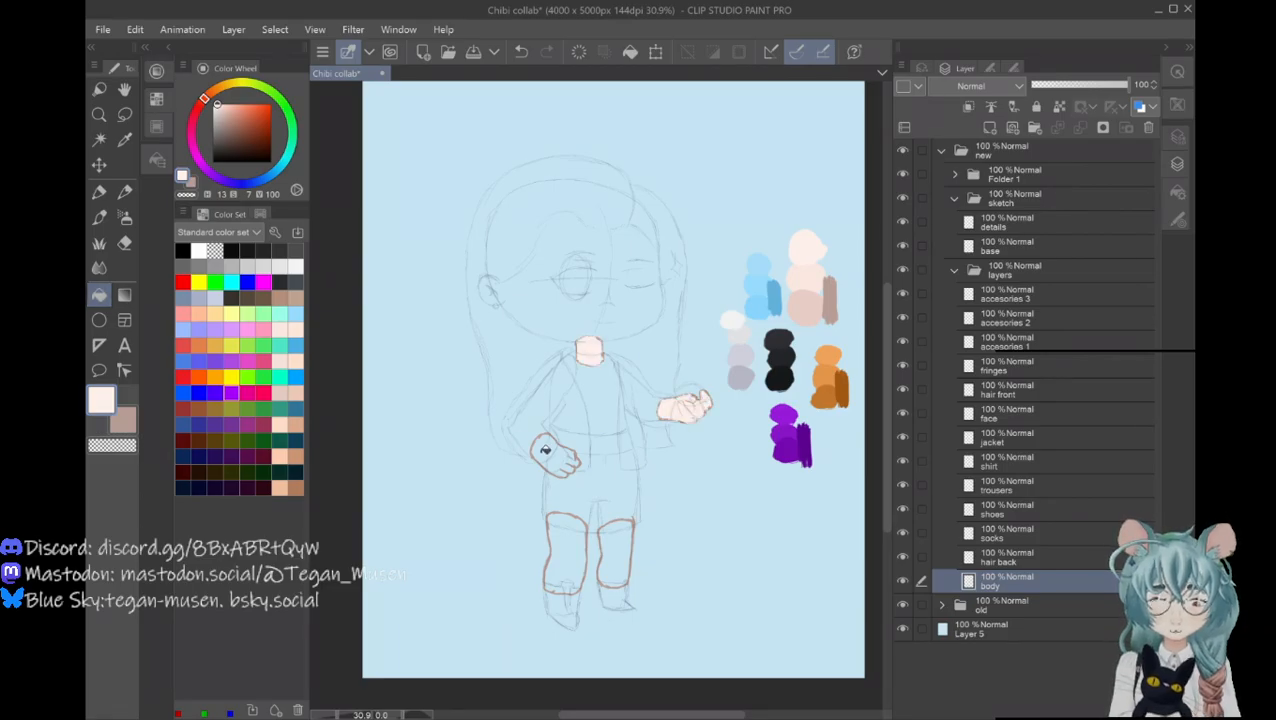
pyautogui.click(549, 450)
pyautogui.click(567, 552)
pyautogui.click(626, 557)
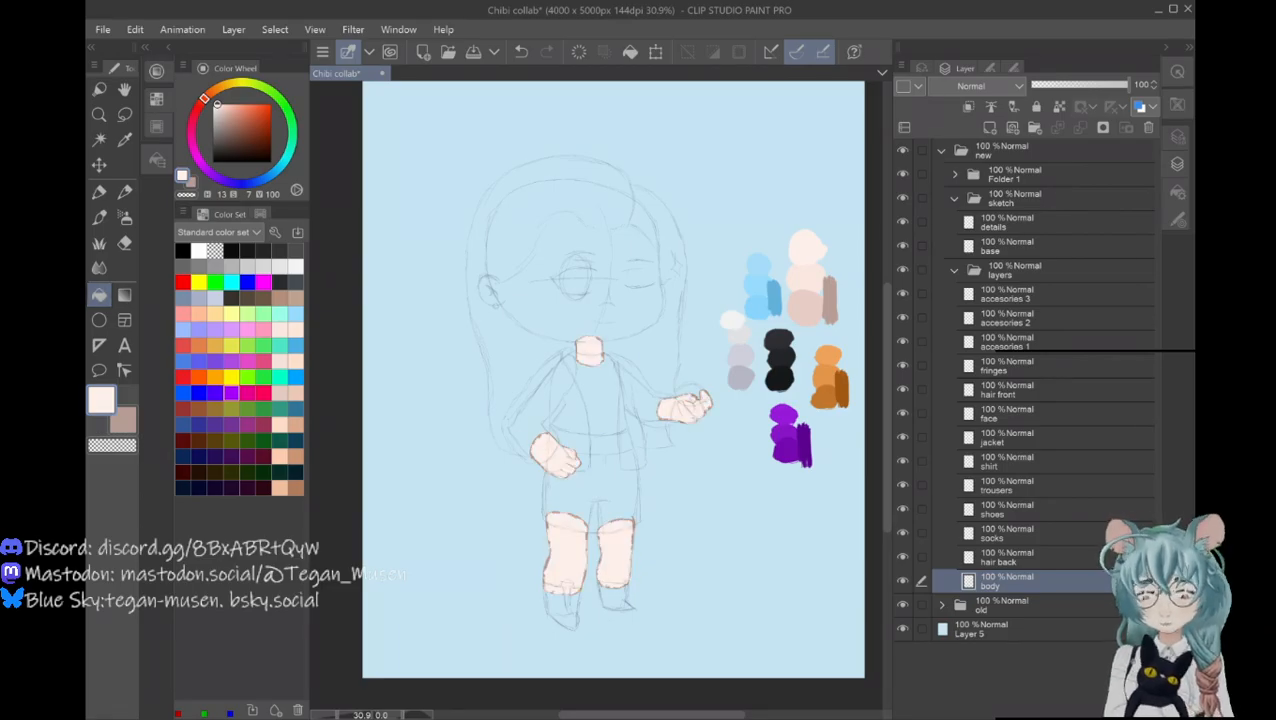
pyautogui.click(99, 217)
pyautogui.click(123, 418)
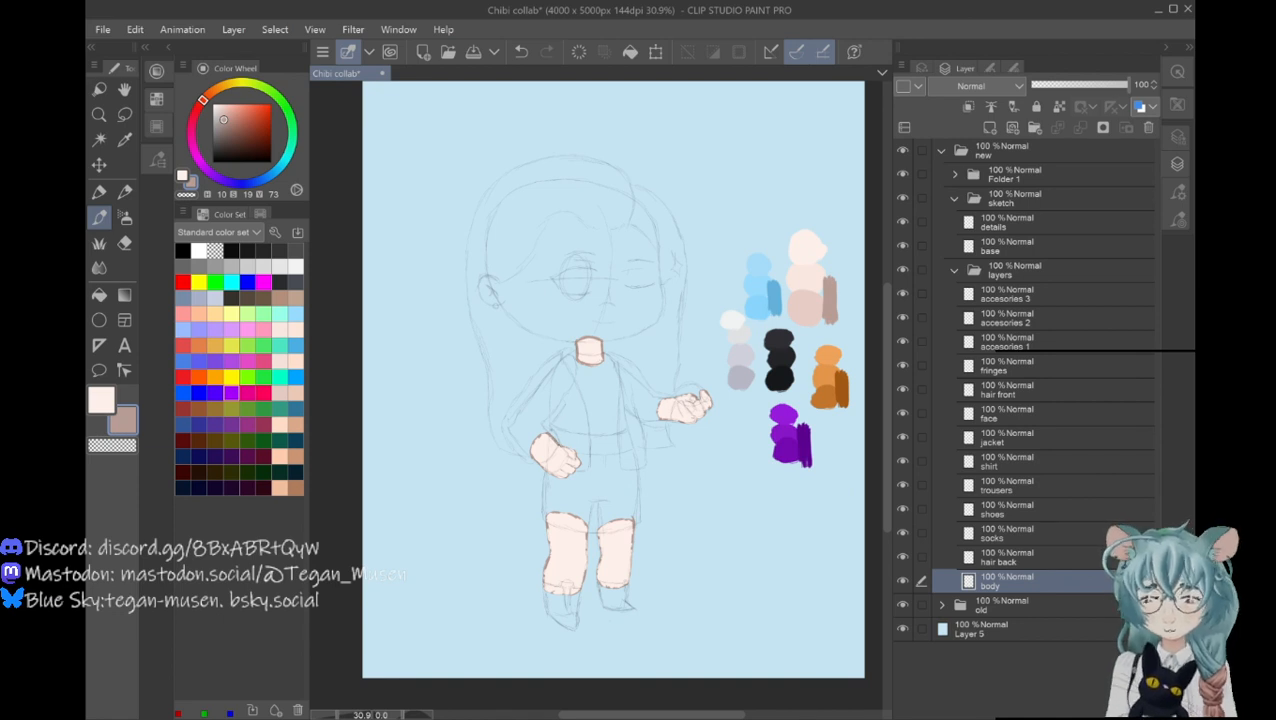
# Step: Lower the base sketch layer's opacity to 21% and make the body layer active again, zoomed in on the hip hand
pyautogui.click(99, 115)
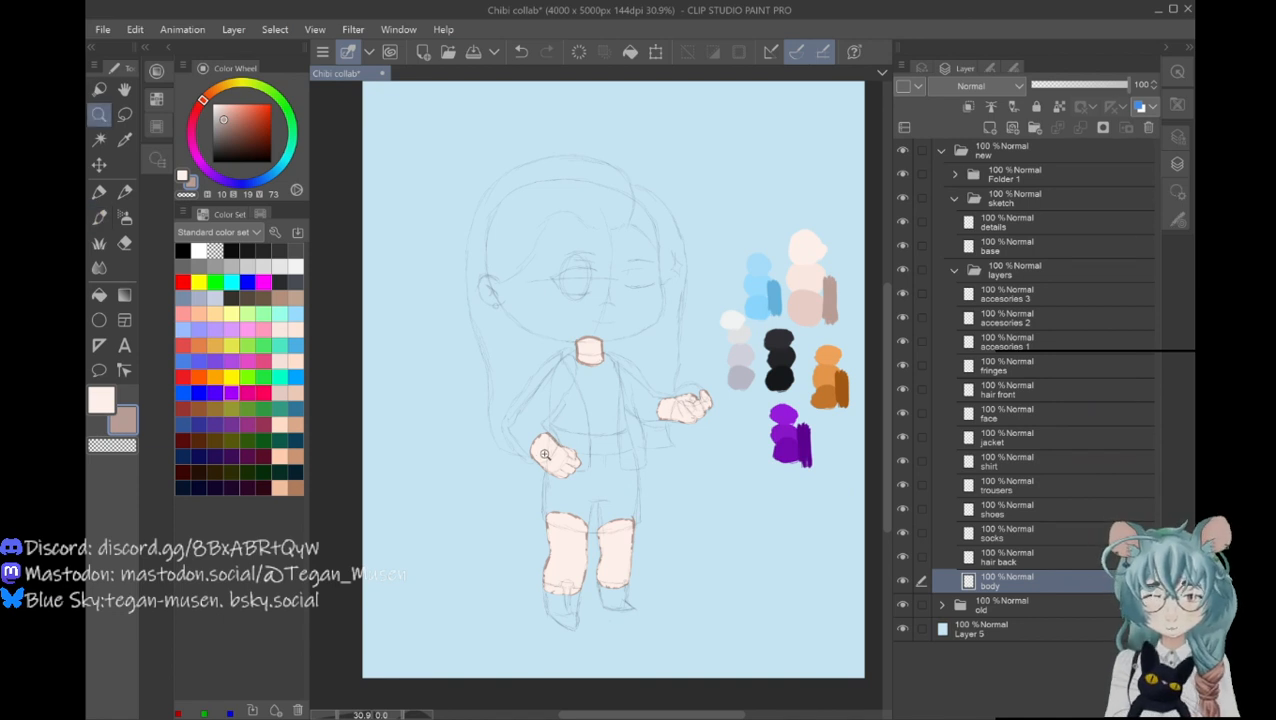
pyautogui.click(541, 455)
pyautogui.click(564, 464)
pyautogui.click(563, 467)
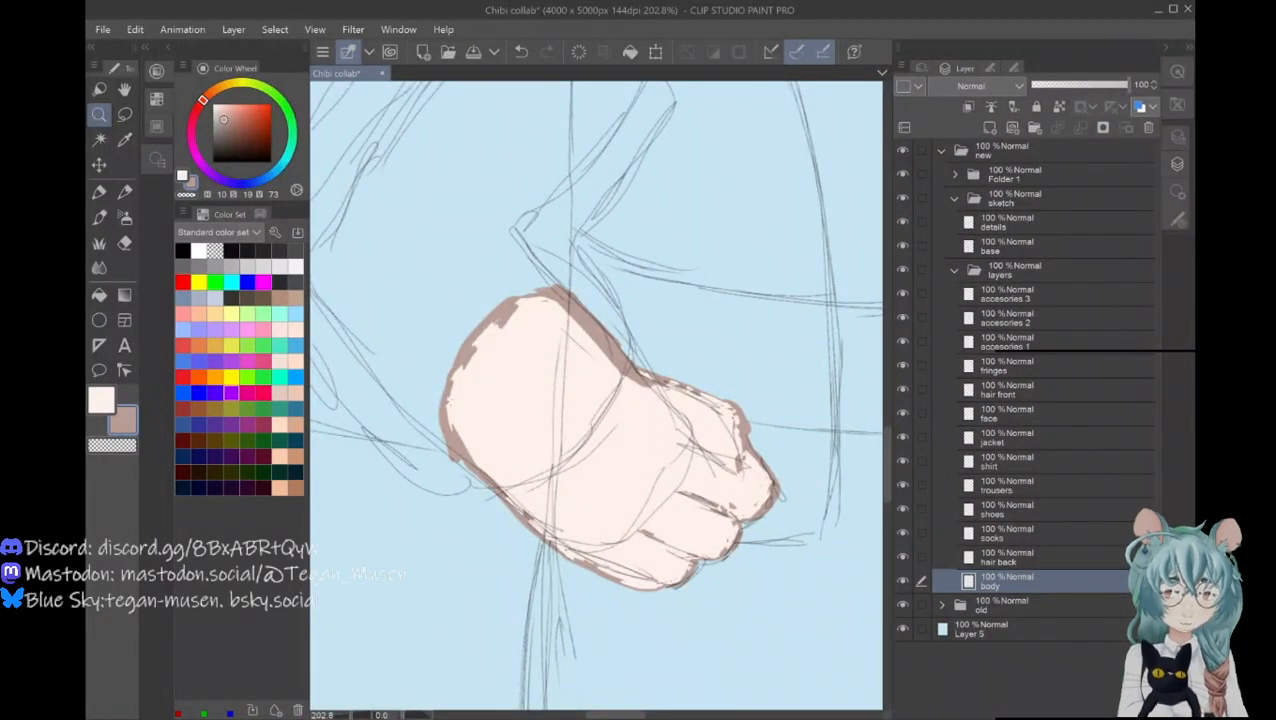
pyautogui.click(1060, 247)
pyautogui.click(1046, 84)
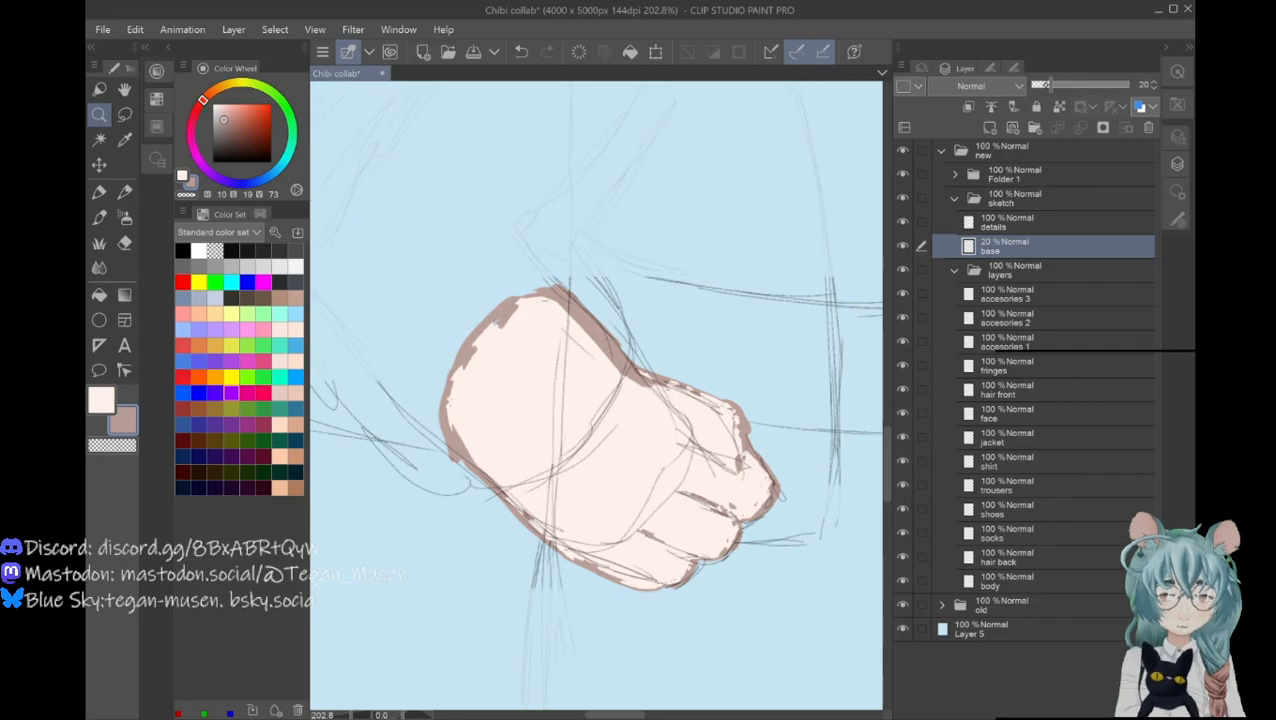
pyautogui.moveTo(1050, 85); pyautogui.dragTo(1045, 85)
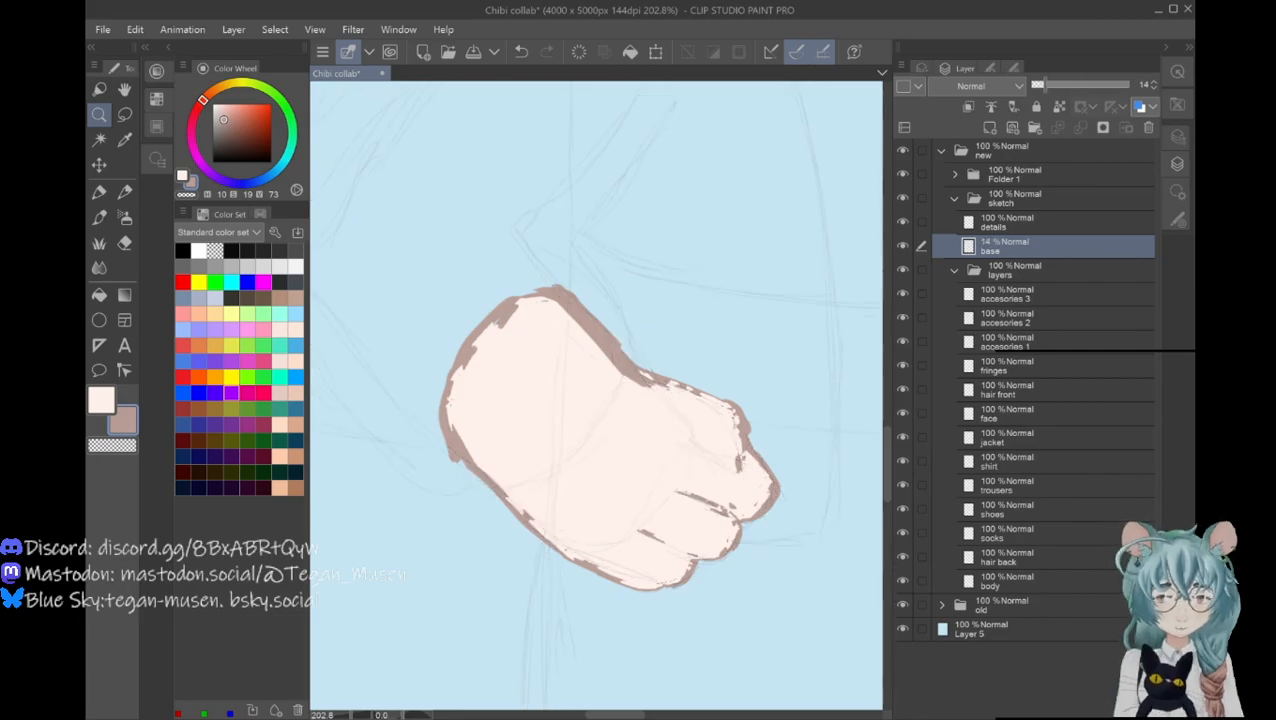
pyautogui.moveTo(1040, 85); pyautogui.dragTo(1046, 85)
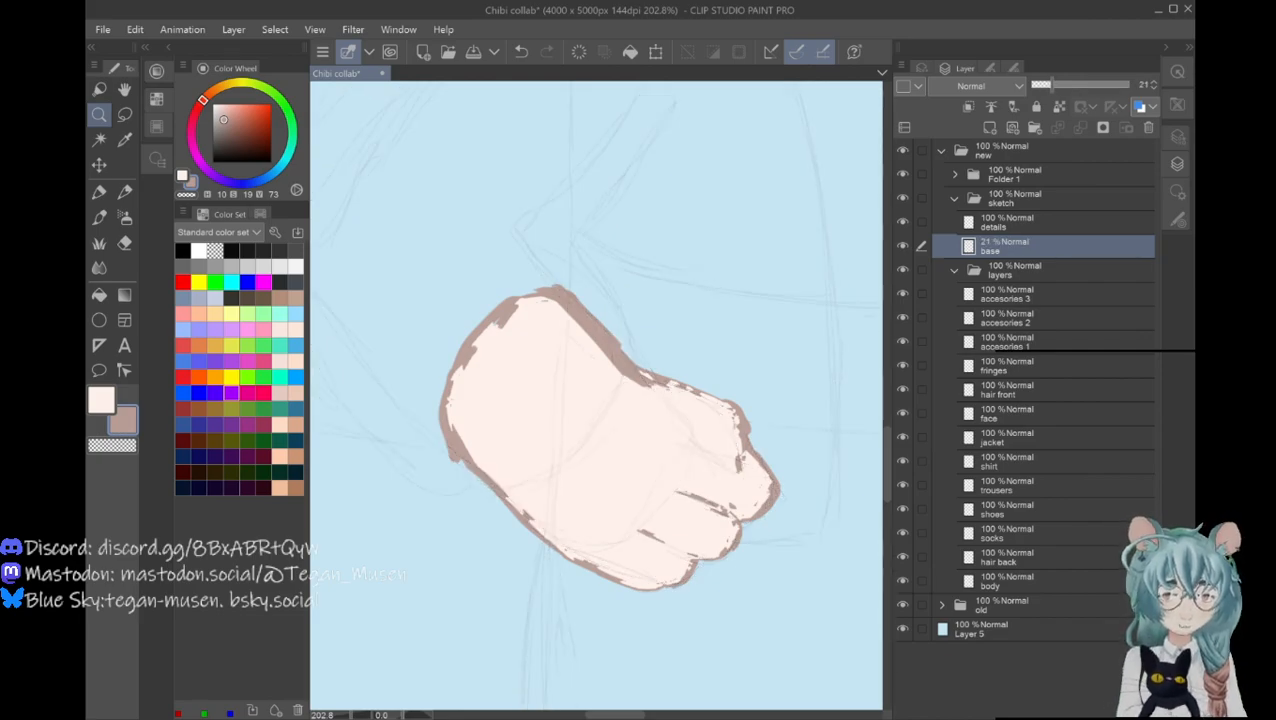
pyautogui.click(1000, 581)
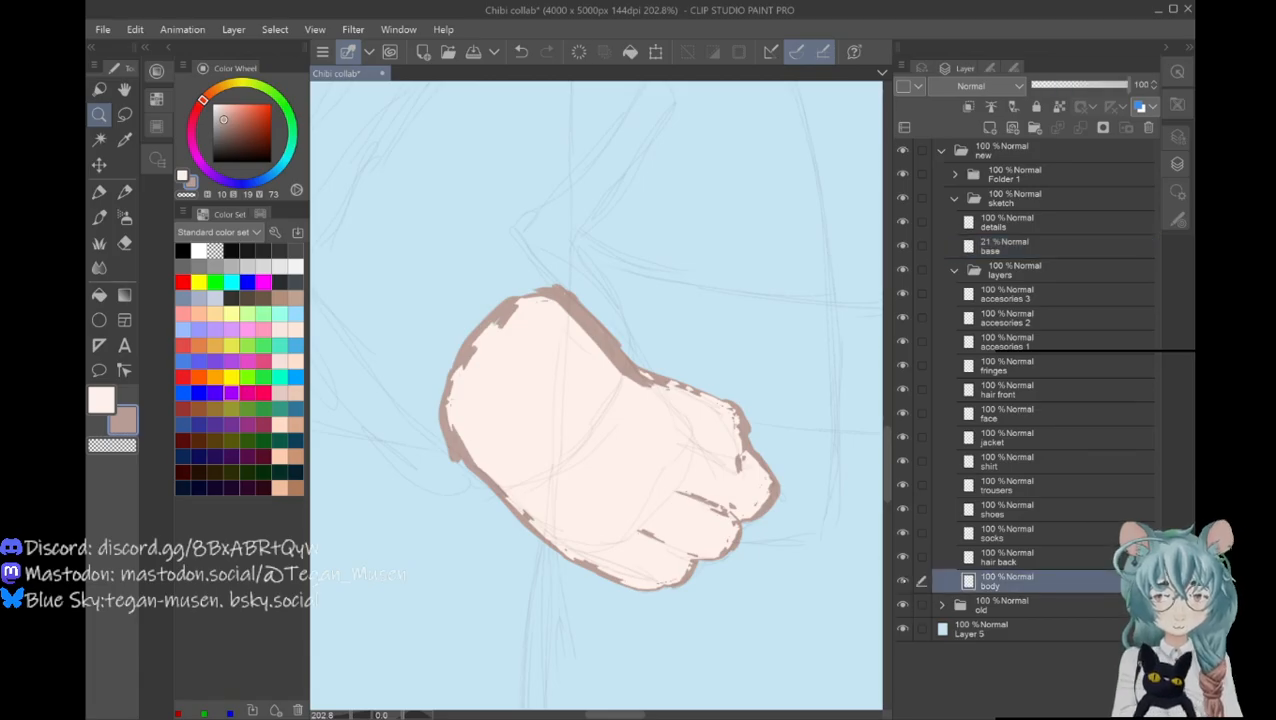
pyautogui.click(903, 581)
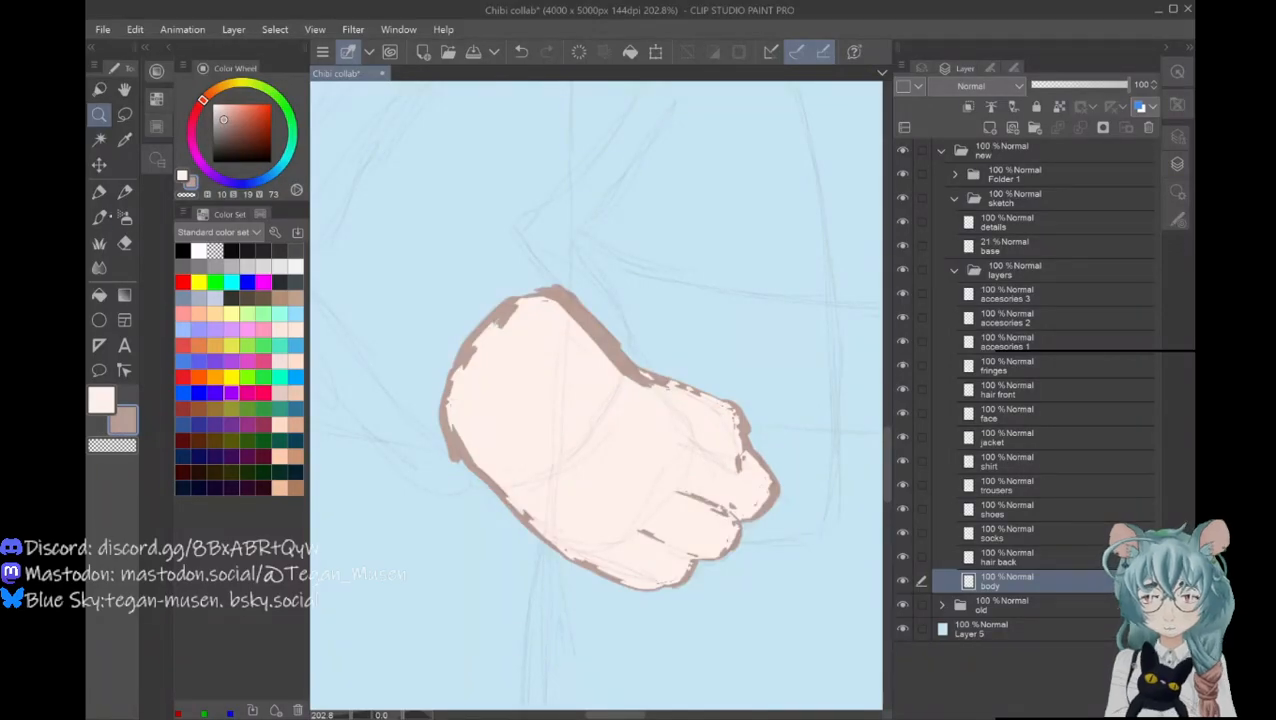
# Step: Redraw the hip hand's upper and side contours and its finger lines in the brownish tone over the fill
pyautogui.click(99, 217)
pyautogui.moveTo(649, 379)
pyautogui.mouseDown()
pyautogui.moveTo(730, 405)
pyautogui.moveTo(741, 455)
pyautogui.moveTo(739, 442)
pyautogui.moveTo(720, 456)
pyautogui.moveTo(750, 468)
pyautogui.mouseUp()
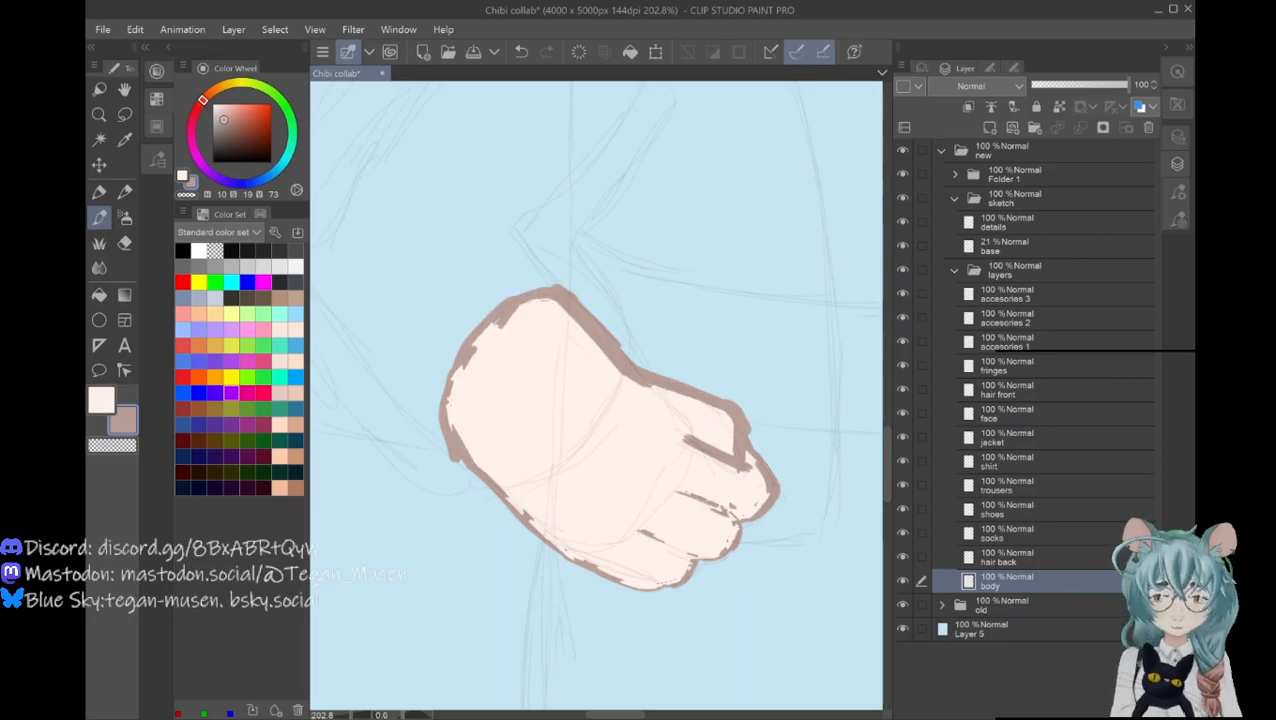
pyautogui.moveTo(479, 338)
pyautogui.mouseDown()
pyautogui.moveTo(451, 383)
pyautogui.moveTo(449, 435)
pyautogui.moveTo(451, 405)
pyautogui.moveTo(479, 468)
pyautogui.moveTo(457, 448)
pyautogui.moveTo(528, 516)
pyautogui.moveTo(516, 503)
pyautogui.moveTo(606, 572)
pyautogui.mouseUp()
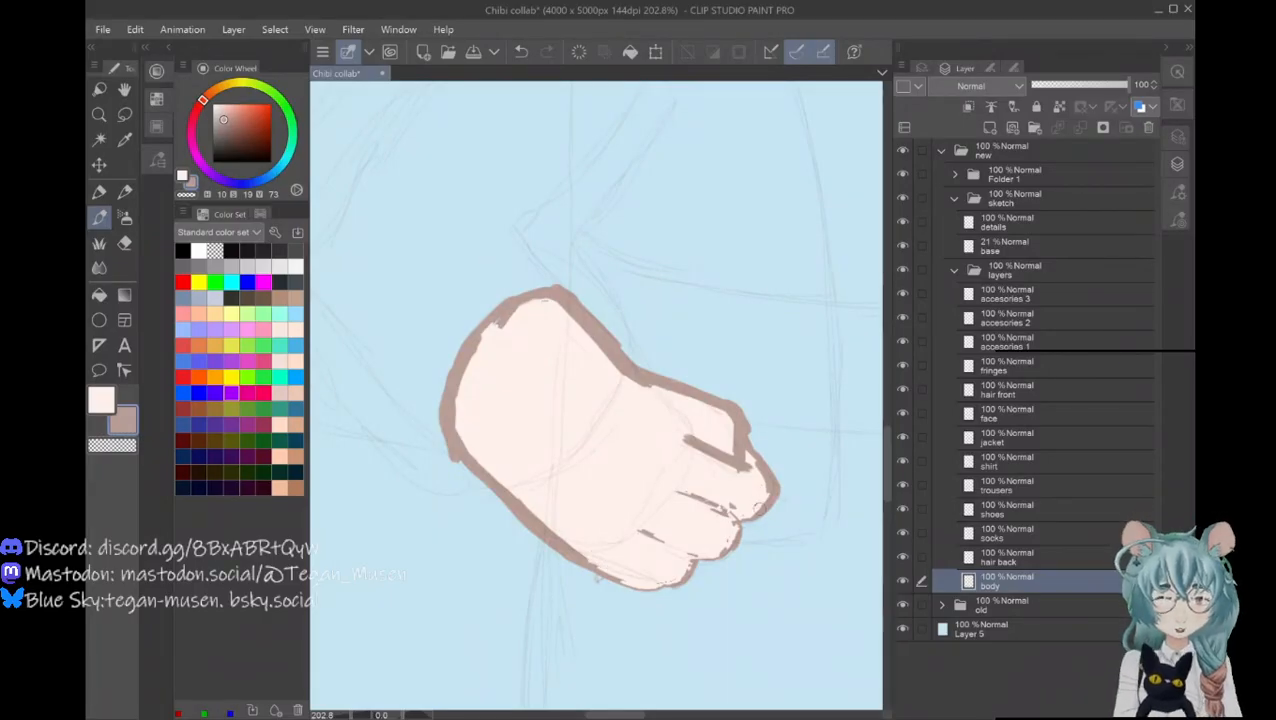
pyautogui.moveTo(756, 511); pyautogui.dragTo(677, 491)
pyautogui.moveTo(734, 532)
pyautogui.mouseDown()
pyautogui.moveTo(698, 556)
pyautogui.moveTo(641, 530)
pyautogui.mouseUp()
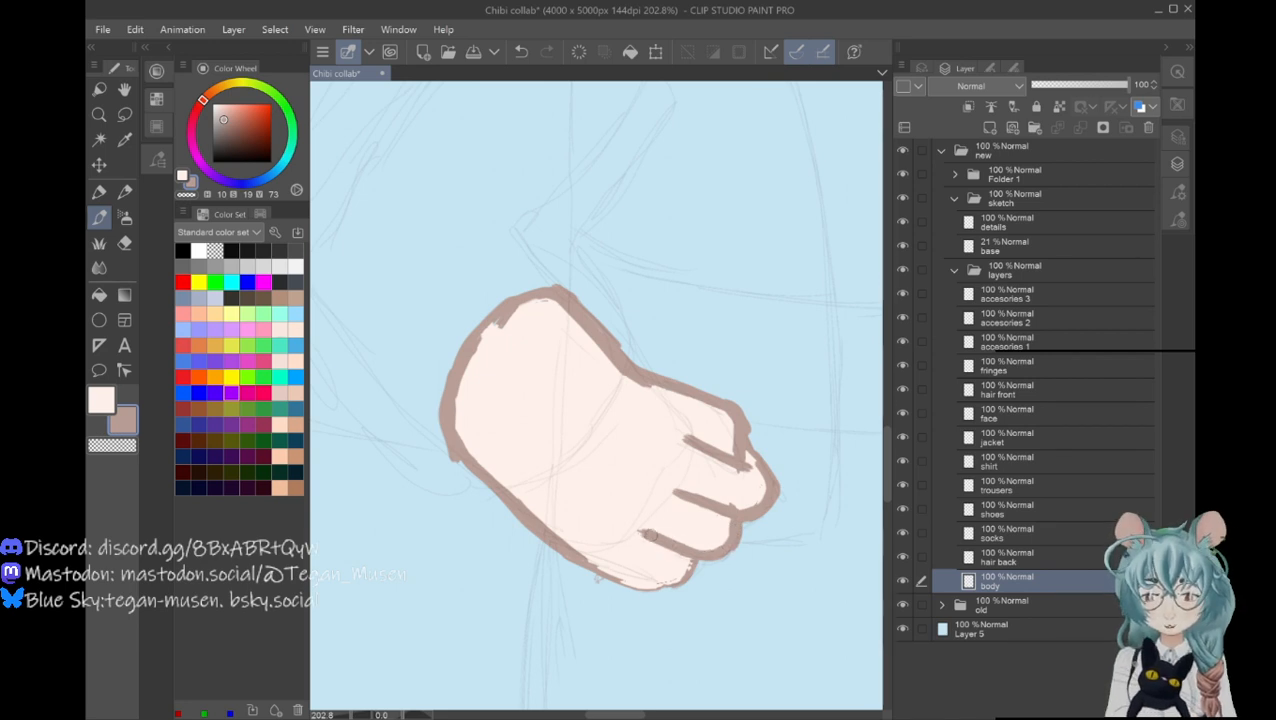
# Step: Examine the fill tool's area scaling and scaling mode settings
pyautogui.click(99, 294)
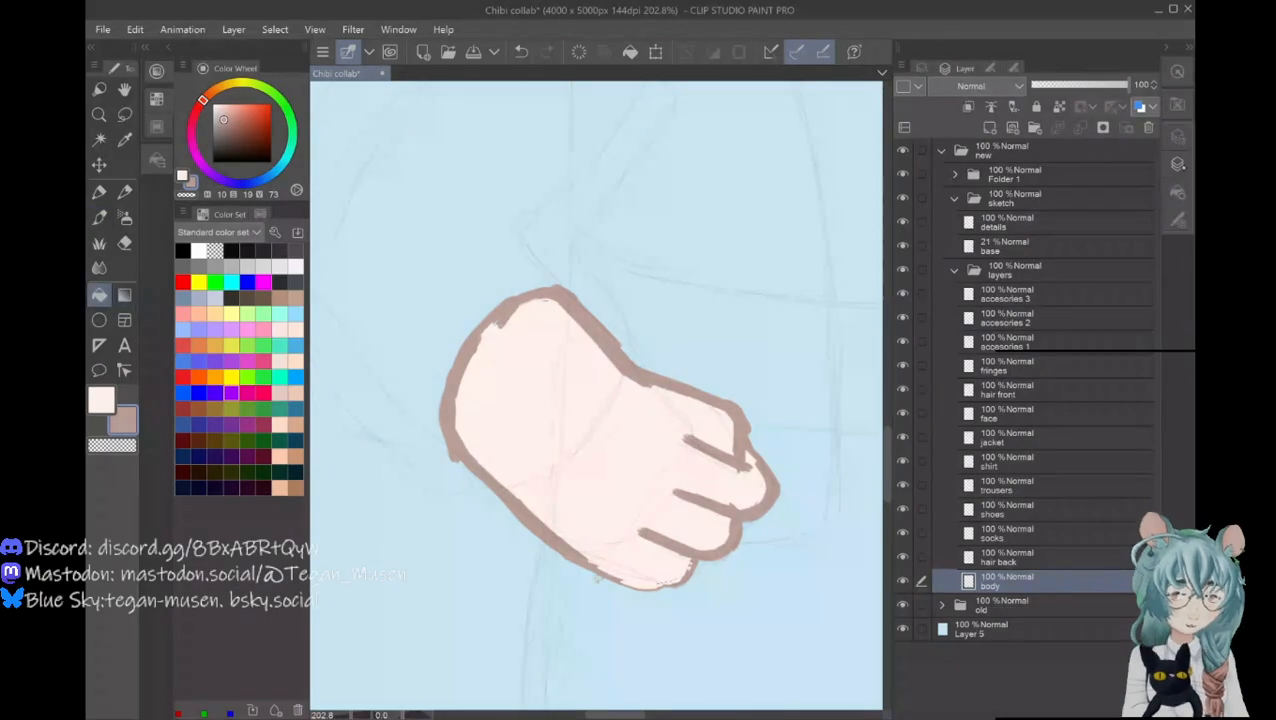
pyautogui.click(1175, 190)
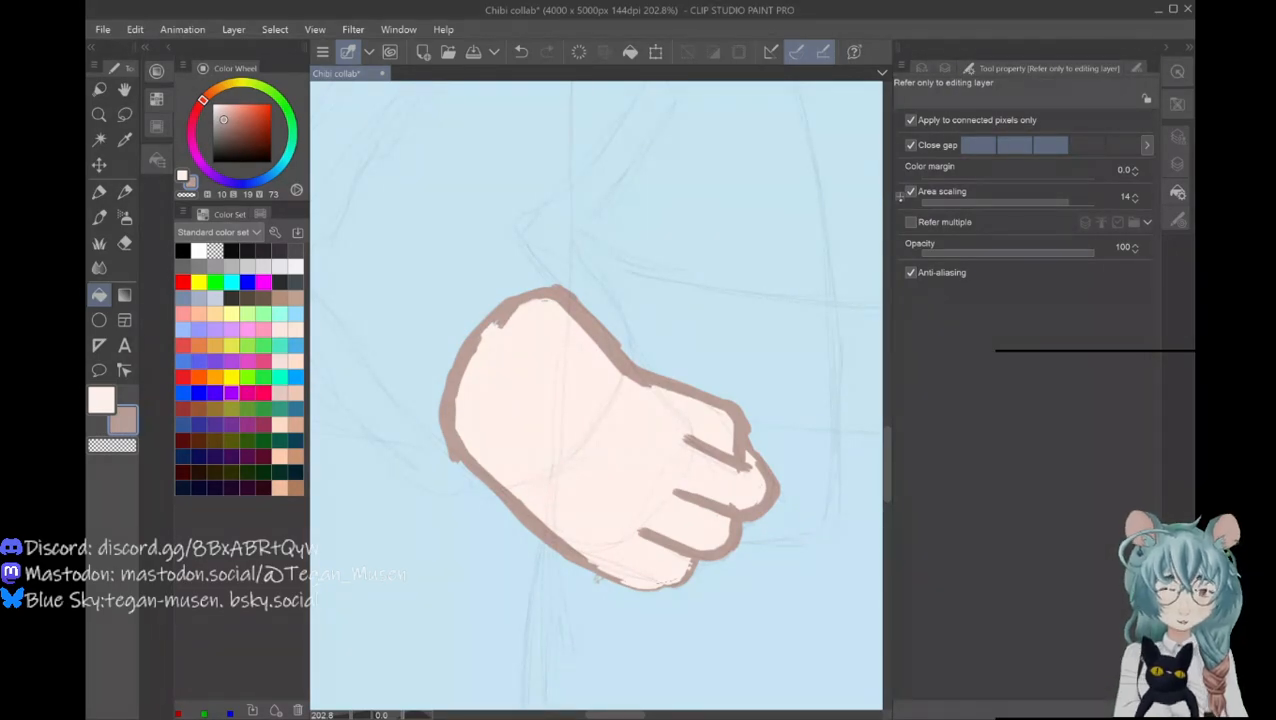
pyautogui.click(899, 196)
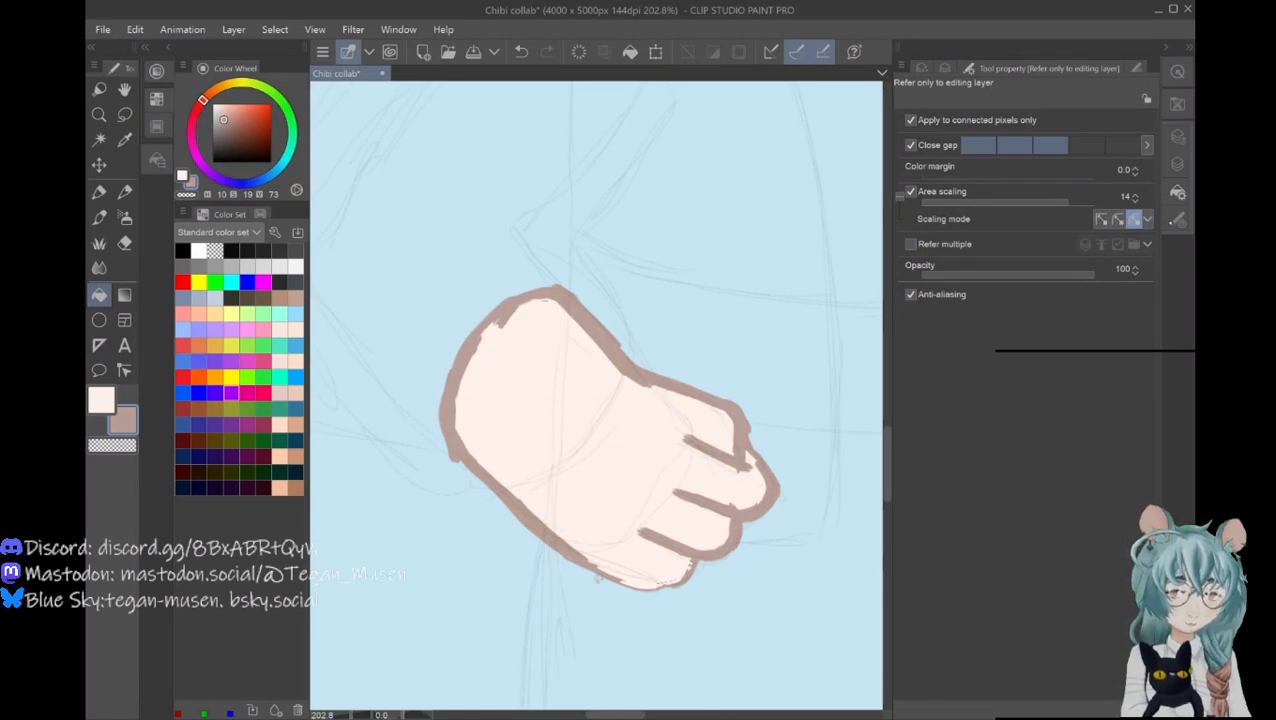
pyautogui.click(1177, 220)
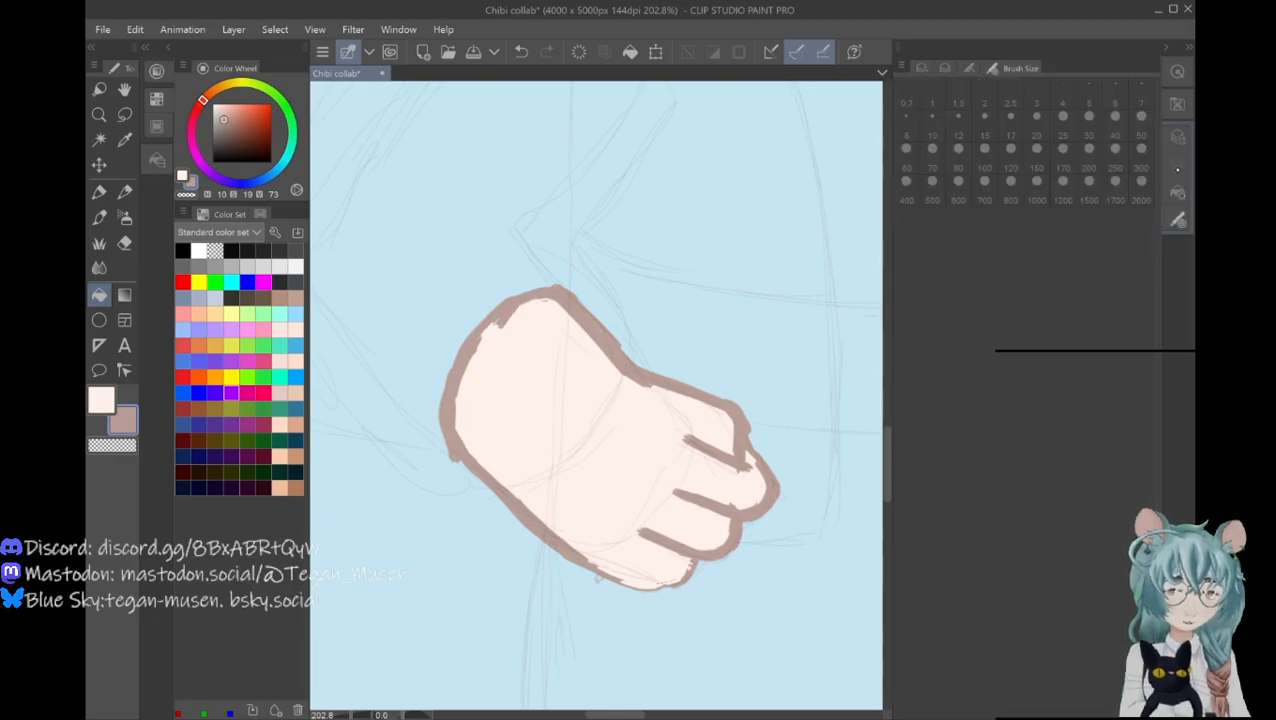
pyautogui.click(1177, 164)
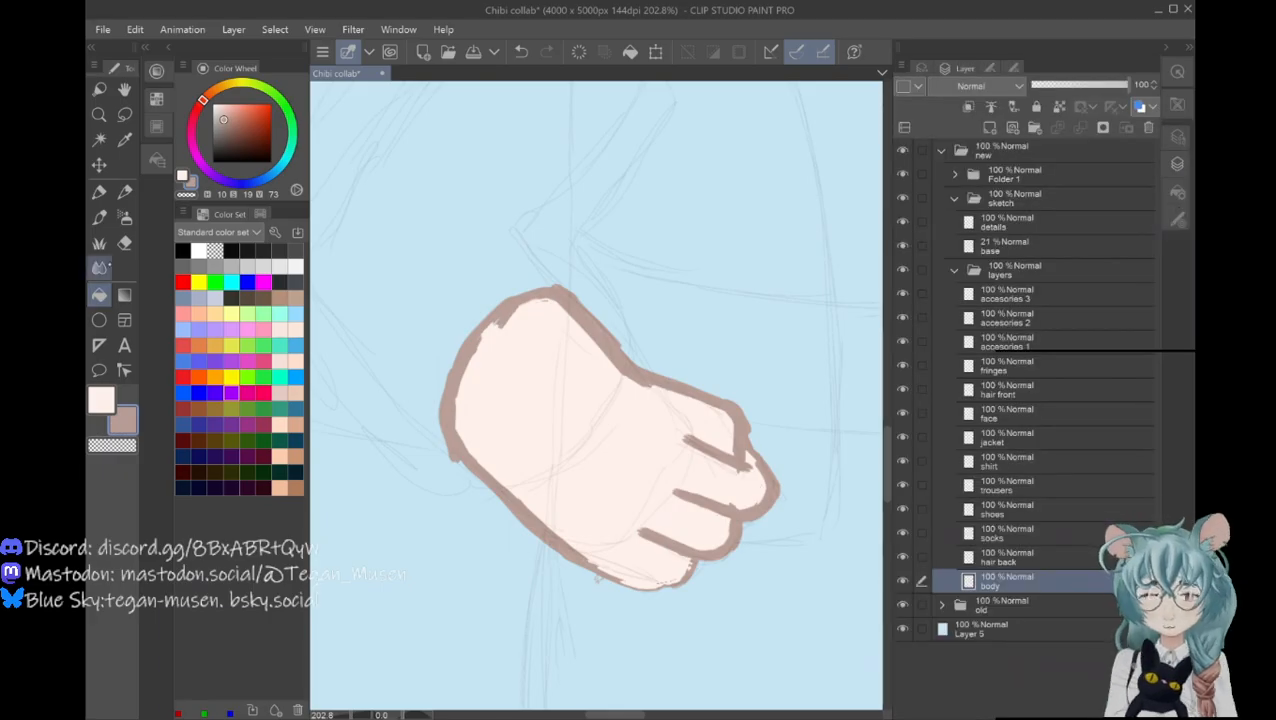
# Step: Complete the hip hand's lower outline around the last finger with the Smooth brush at size 15
pyautogui.click(99, 217)
pyautogui.click(1178, 192)
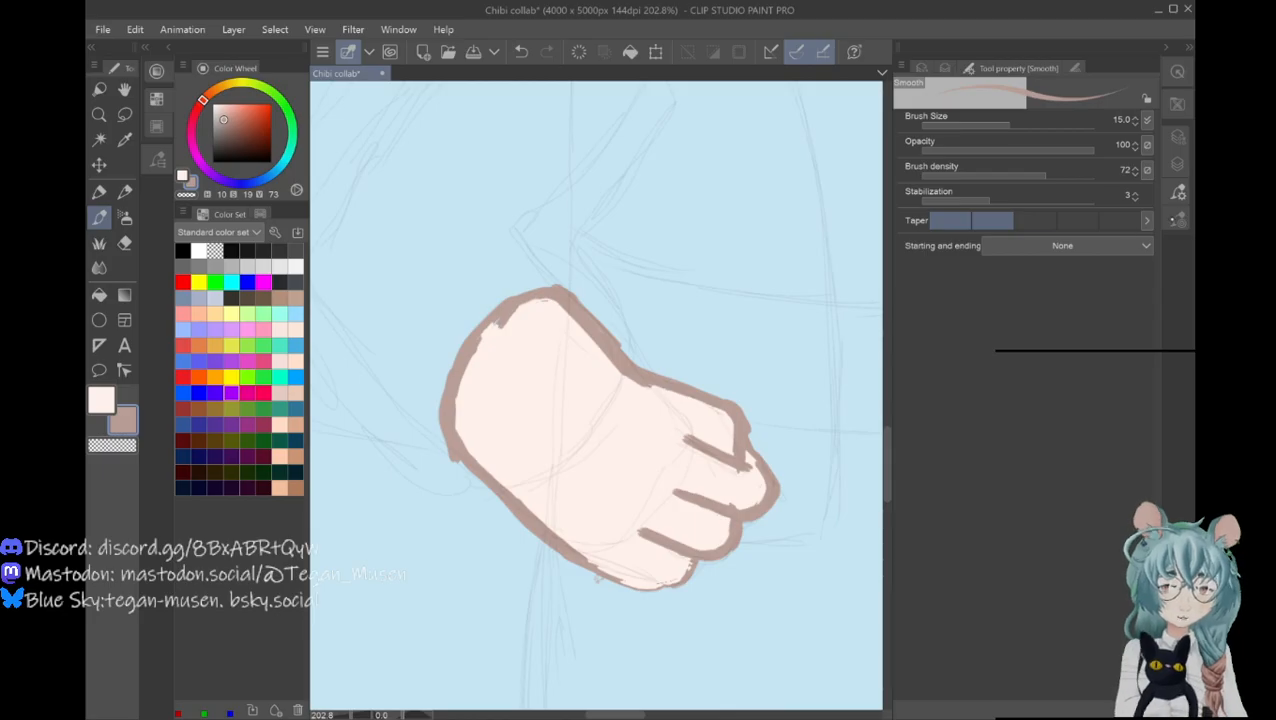
pyautogui.click(1179, 220)
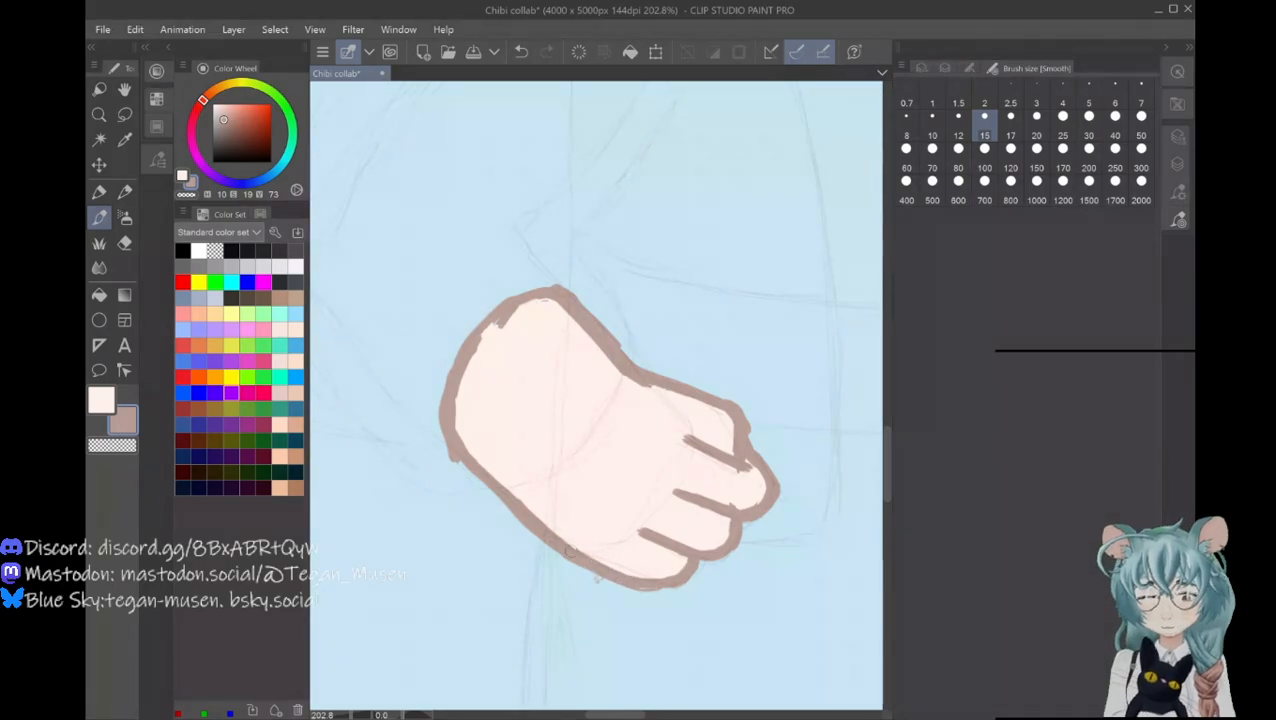
# Step: Trim the hip hand's outer outline with the Rough eraser at size 10 and smooth its inner line edges in the pale skin tone
pyautogui.press('e')
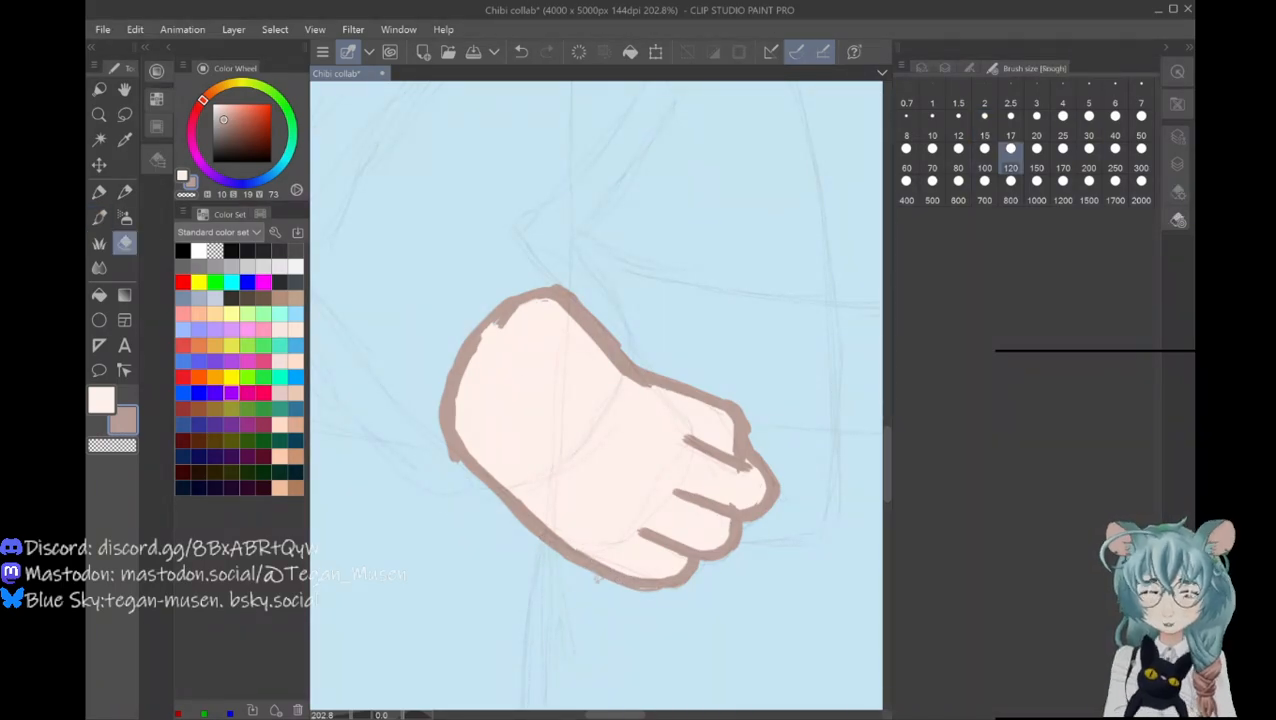
pyautogui.press('[')
pyautogui.press('[')
pyautogui.press('[')
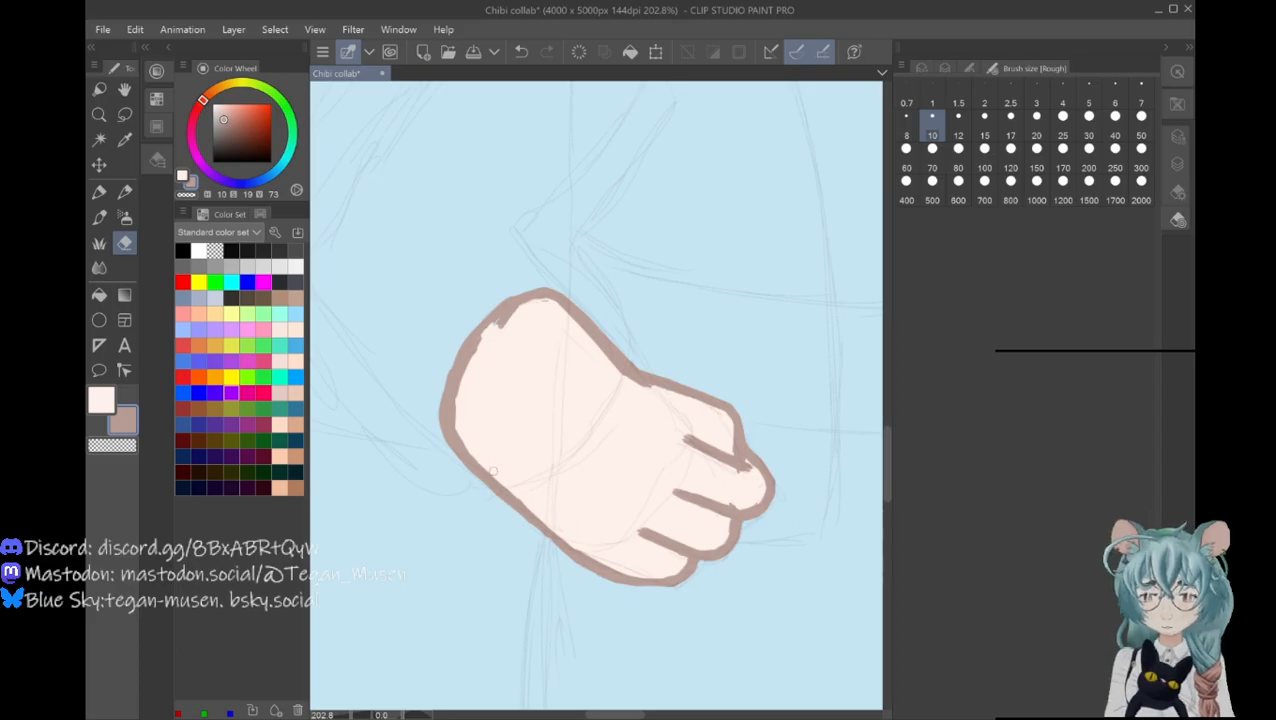
pyautogui.click(103, 400)
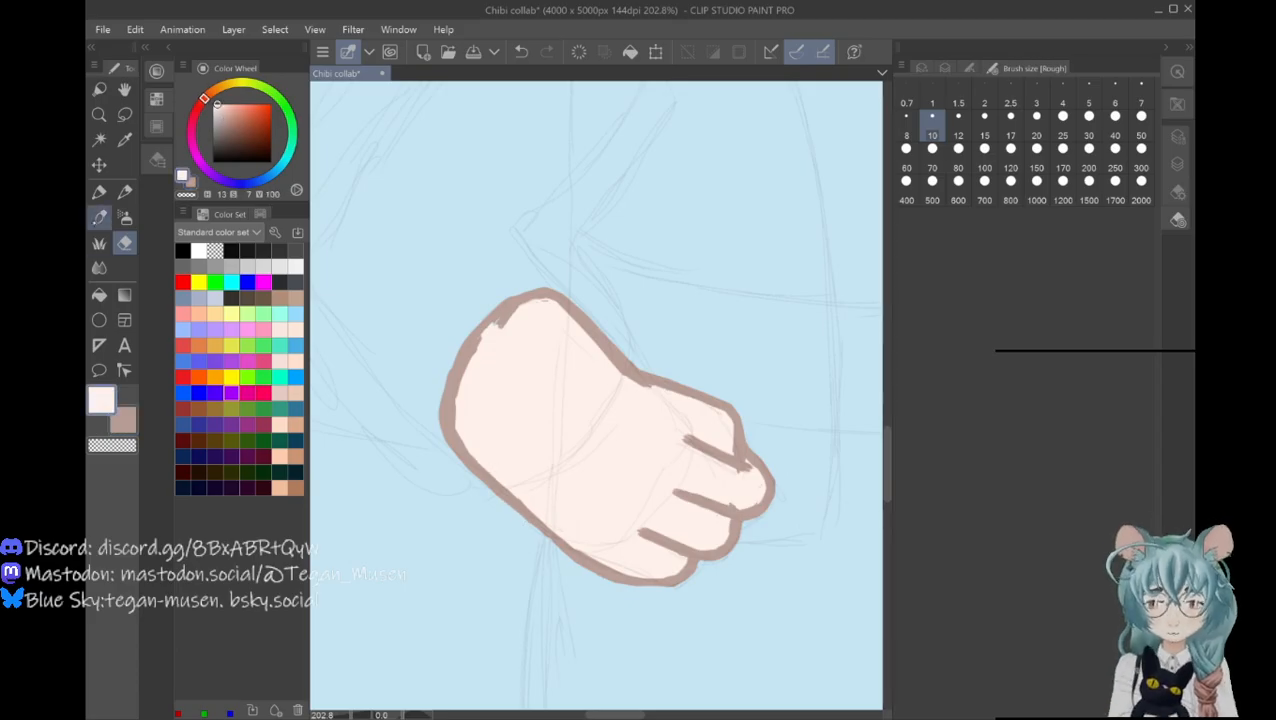
pyautogui.click(99, 217)
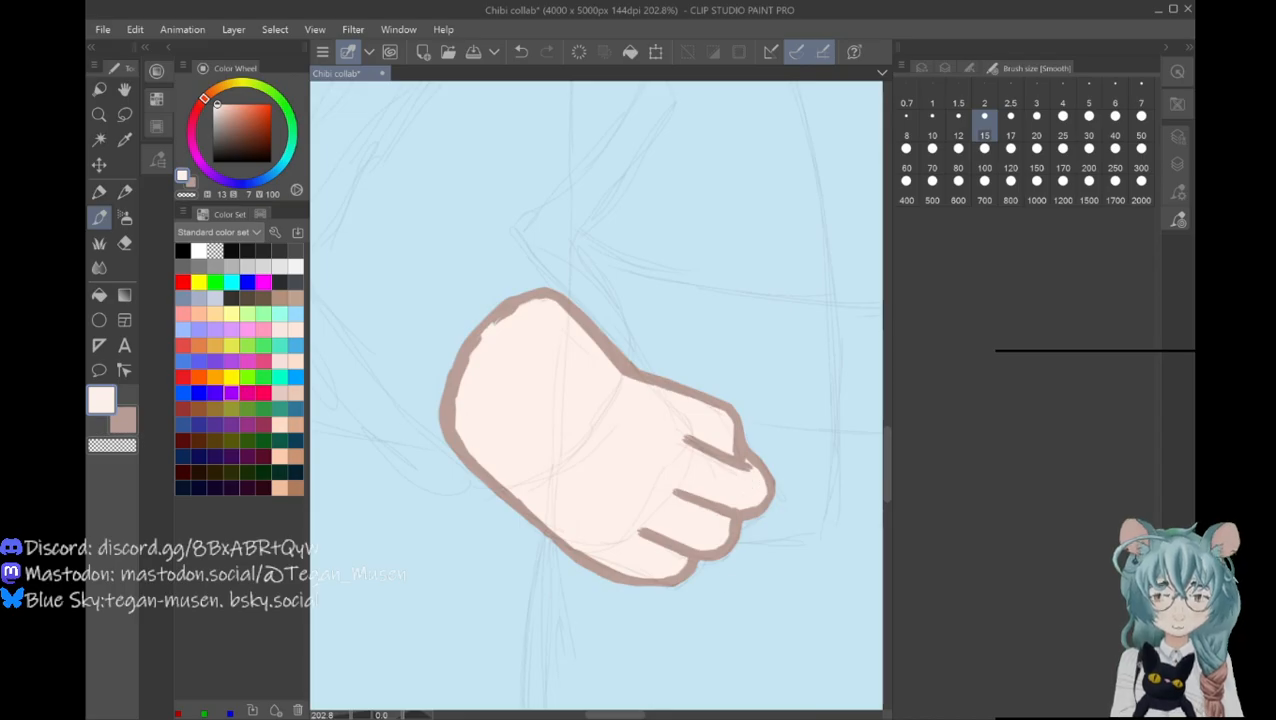
# Step: Trim the neck's outer outline with the Rough eraser at size 10 and smooth its lower inner edge in the pale skin tone
pyautogui.moveTo(615, 714); pyautogui.dragTo(655, 714)
pyautogui.moveTo(886, 473); pyautogui.dragTo(880, 410)
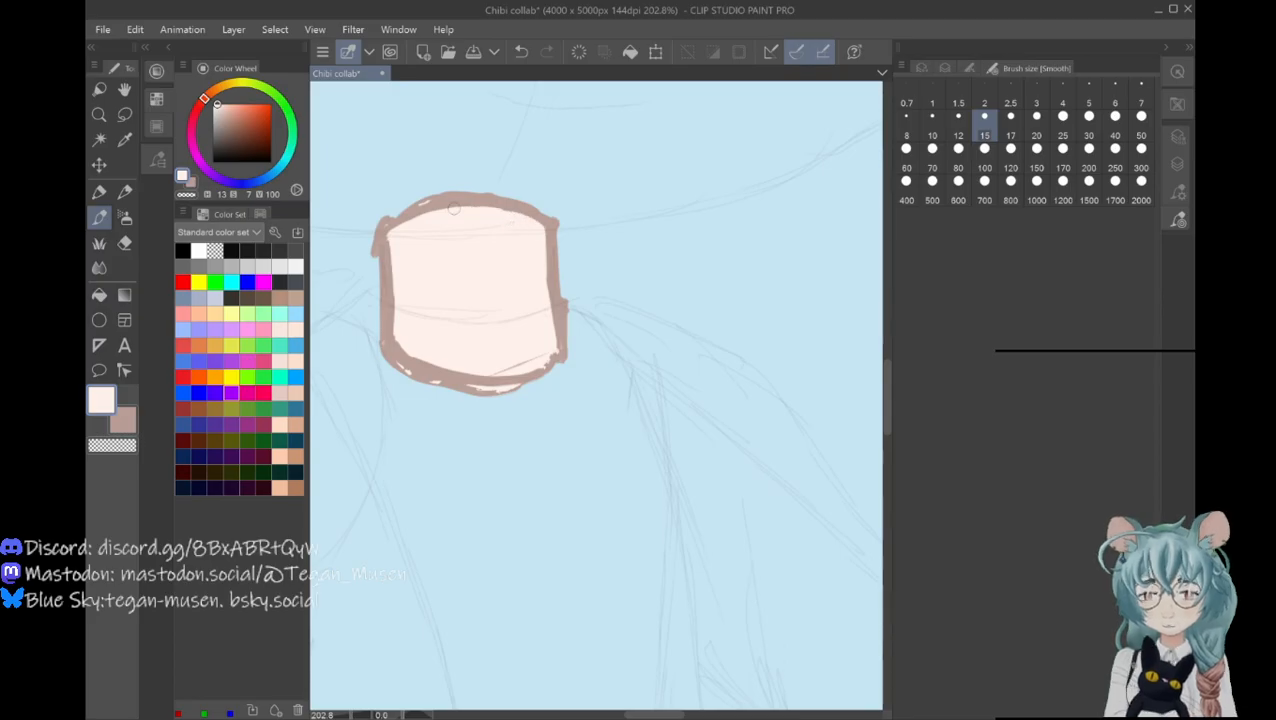
pyautogui.press('e')
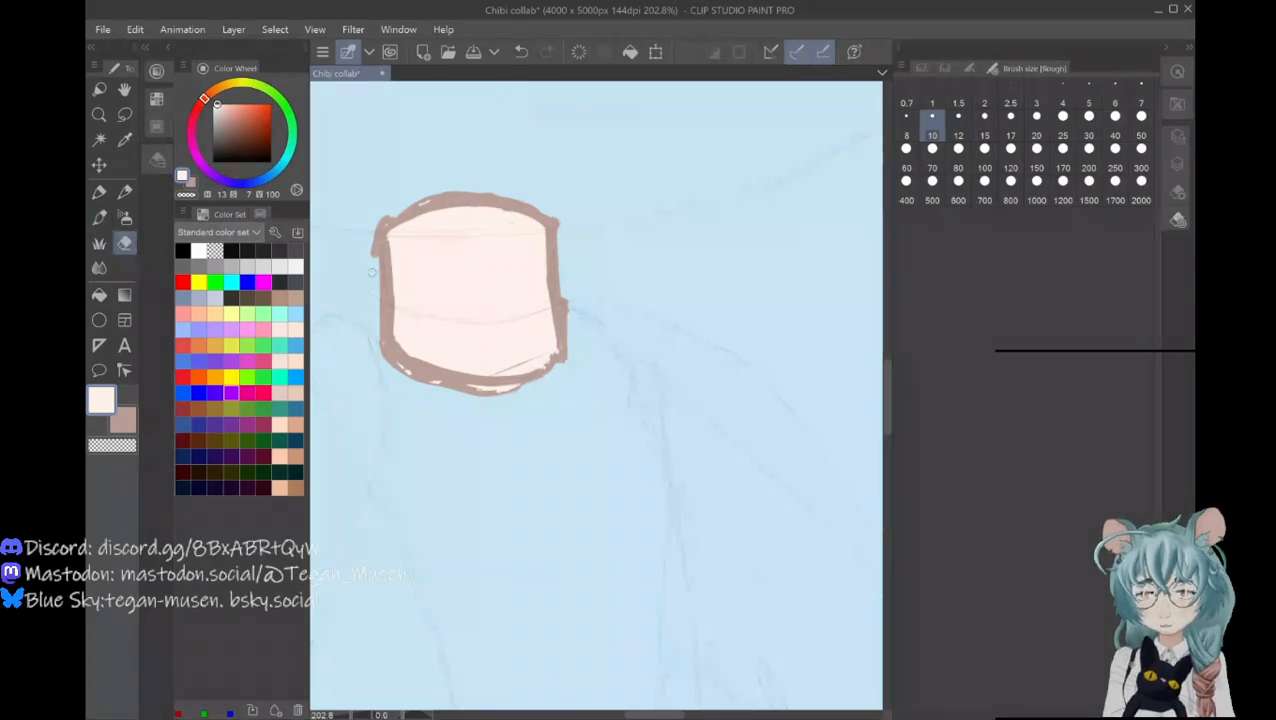
pyautogui.moveTo(374, 245); pyautogui.dragTo(374, 276)
pyautogui.moveTo(372, 221); pyautogui.dragTo(377, 278)
pyautogui.moveTo(565, 284)
pyautogui.mouseDown()
pyautogui.moveTo(565, 324)
pyautogui.moveTo(555, 210)
pyautogui.moveTo(558, 243)
pyautogui.mouseUp()
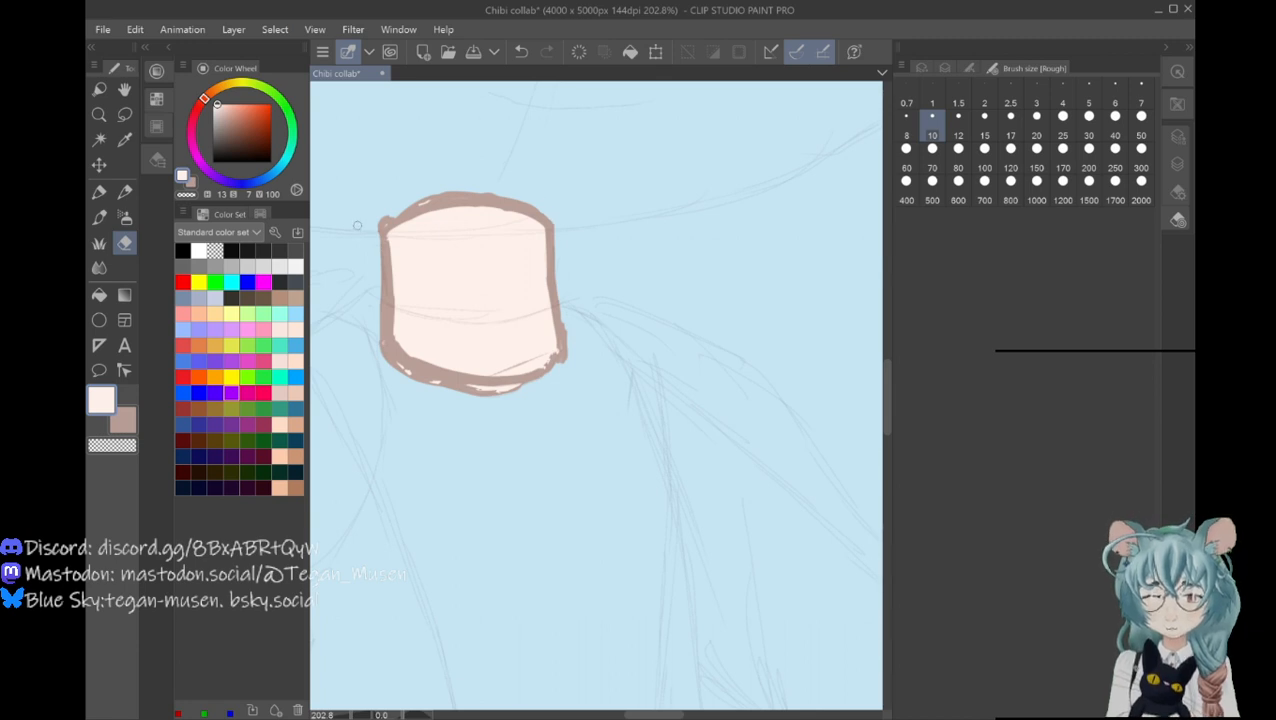
pyautogui.moveTo(398, 211)
pyautogui.mouseDown()
pyautogui.moveTo(438, 195)
pyautogui.moveTo(525, 197)
pyautogui.mouseUp()
pyautogui.moveTo(565, 311)
pyautogui.mouseDown()
pyautogui.moveTo(567, 366)
pyautogui.moveTo(501, 398)
pyautogui.moveTo(507, 389)
pyautogui.moveTo(414, 376)
pyautogui.moveTo(447, 389)
pyautogui.moveTo(378, 354)
pyautogui.moveTo(425, 384)
pyautogui.moveTo(382, 348)
pyautogui.mouseUp()
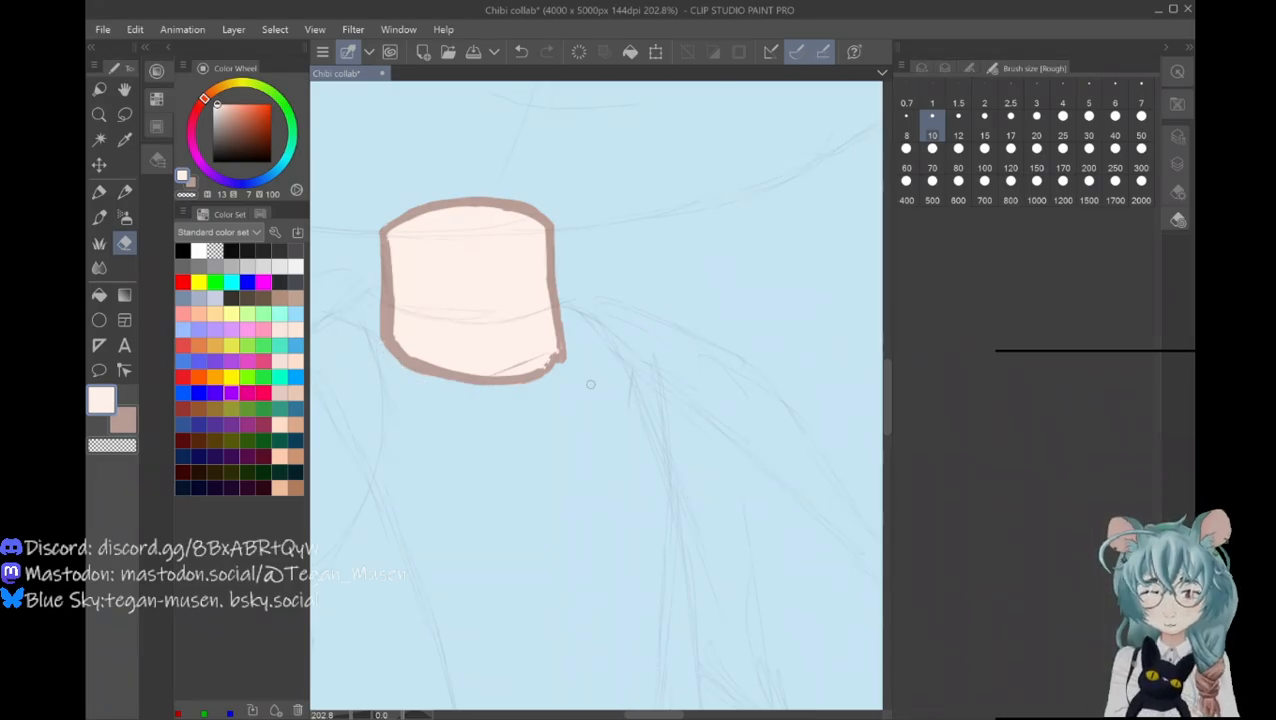
pyautogui.press('p')
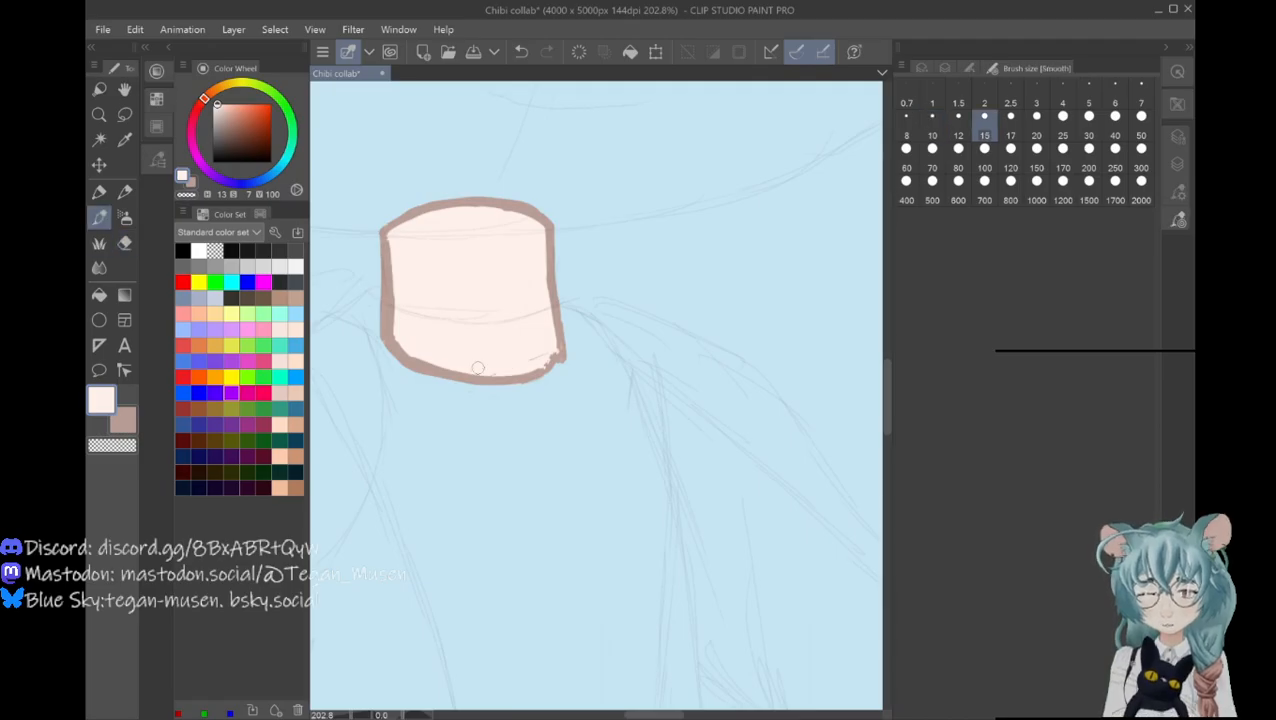
pyautogui.moveTo(513, 367); pyautogui.dragTo(556, 346)
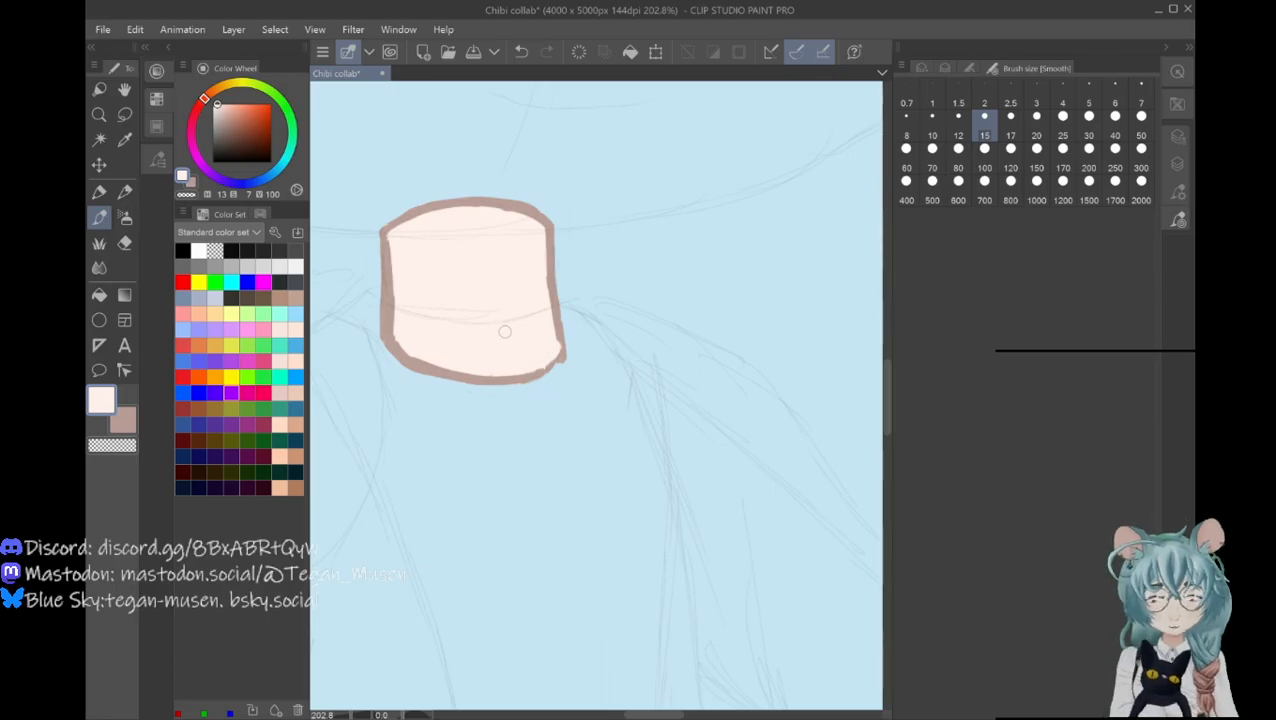
# Step: Redraw the outstretched hand's contours and curled finger lines in the brownish tone with the Smooth brush at size 15
pyautogui.moveTo(648, 715); pyautogui.dragTo(698, 715)
pyautogui.moveTo(886, 404); pyautogui.dragTo(888, 436)
pyautogui.hotkey('ctrl', 'z')
pyautogui.click(125, 421)
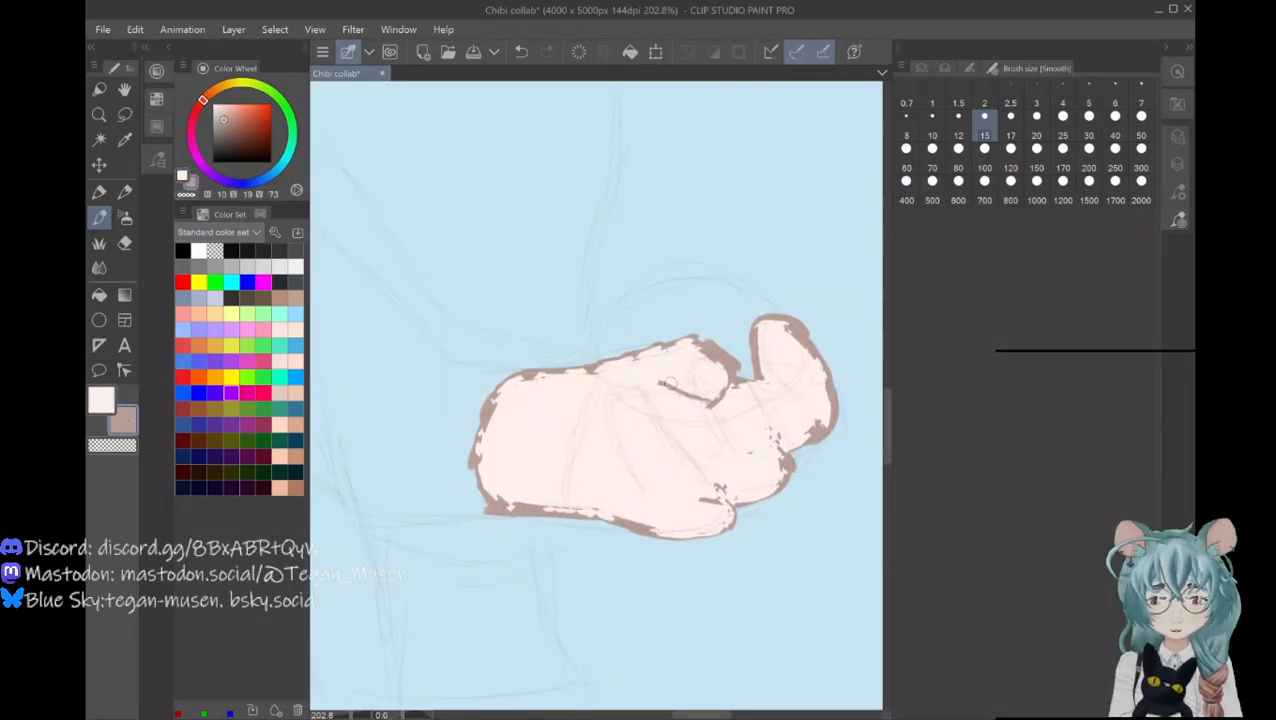
pyautogui.moveTo(674, 384)
pyautogui.mouseDown()
pyautogui.moveTo(705, 403)
pyautogui.moveTo(724, 375)
pyautogui.moveTo(709, 351)
pyautogui.mouseUp()
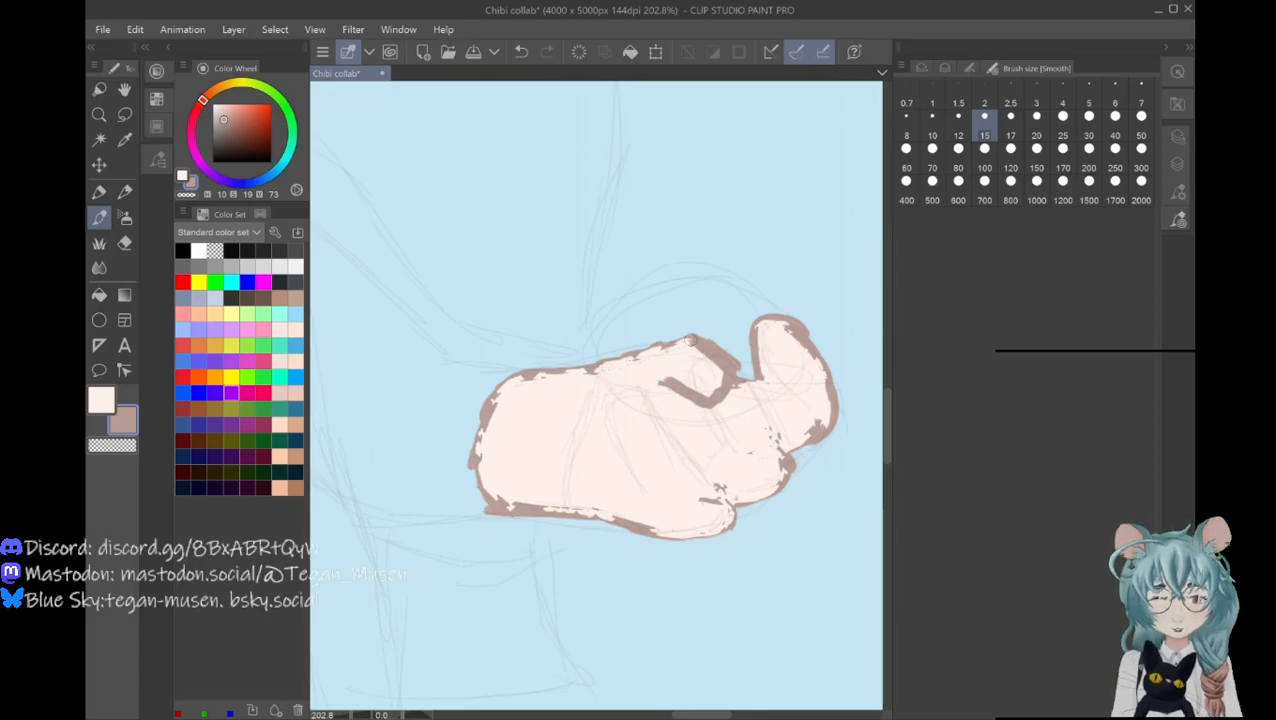
pyautogui.moveTo(674, 346); pyautogui.dragTo(524, 375)
pyautogui.moveTo(732, 380)
pyautogui.mouseDown()
pyautogui.moveTo(762, 383)
pyautogui.moveTo(745, 376)
pyautogui.moveTo(766, 371)
pyautogui.moveTo(754, 333)
pyautogui.moveTo(767, 317)
pyautogui.moveTo(788, 326)
pyautogui.moveTo(779, 317)
pyautogui.moveTo(820, 361)
pyautogui.moveTo(812, 342)
pyautogui.moveTo(835, 422)
pyautogui.moveTo(797, 441)
pyautogui.moveTo(740, 403)
pyautogui.moveTo(714, 423)
pyautogui.moveTo(729, 466)
pyautogui.mouseUp()
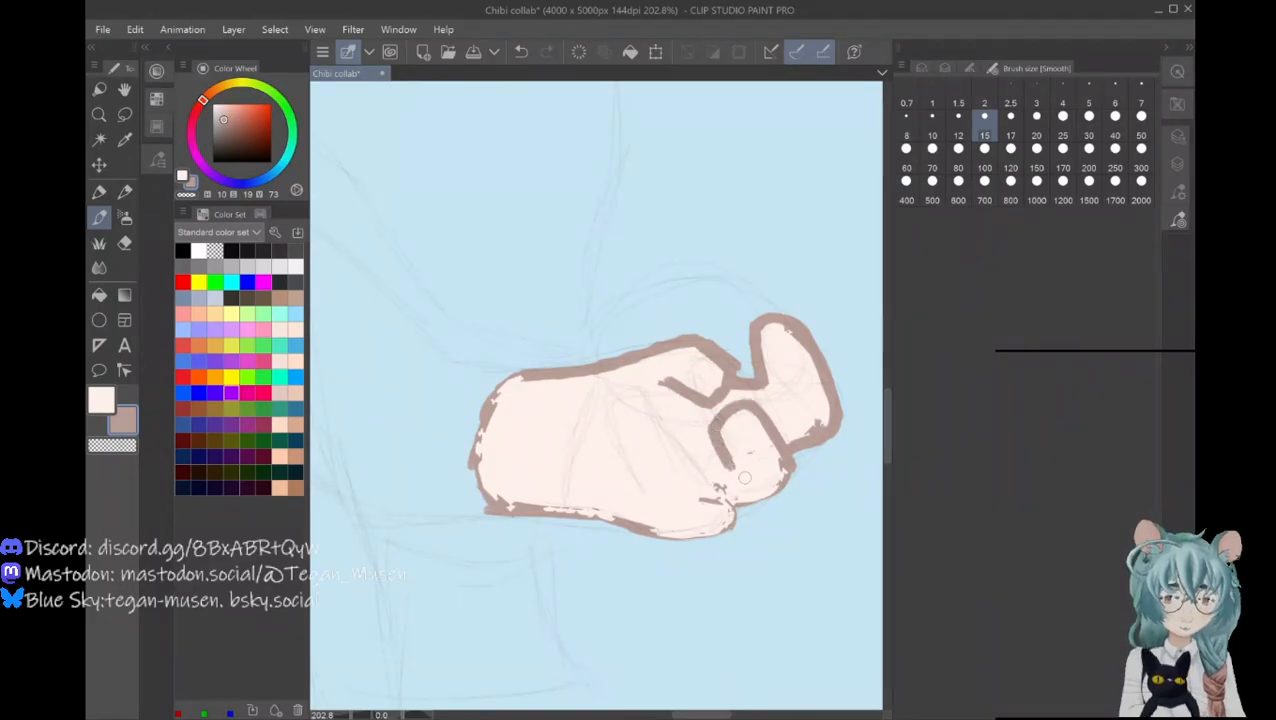
pyautogui.moveTo(770, 490)
pyautogui.mouseDown()
pyautogui.moveTo(728, 500)
pyautogui.moveTo(675, 448)
pyautogui.mouseUp()
pyautogui.moveTo(654, 448)
pyautogui.mouseDown()
pyautogui.moveTo(660, 501)
pyautogui.moveTo(724, 506)
pyautogui.moveTo(729, 522)
pyautogui.moveTo(725, 506)
pyautogui.moveTo(725, 523)
pyautogui.moveTo(672, 532)
pyautogui.moveTo(685, 535)
pyautogui.moveTo(492, 502)
pyautogui.moveTo(517, 501)
pyautogui.moveTo(508, 451)
pyautogui.moveTo(498, 505)
pyautogui.moveTo(476, 457)
pyautogui.moveTo(482, 472)
pyautogui.moveTo(484, 396)
pyautogui.moveTo(487, 455)
pyautogui.moveTo(479, 426)
pyautogui.moveTo(522, 370)
pyautogui.mouseUp()
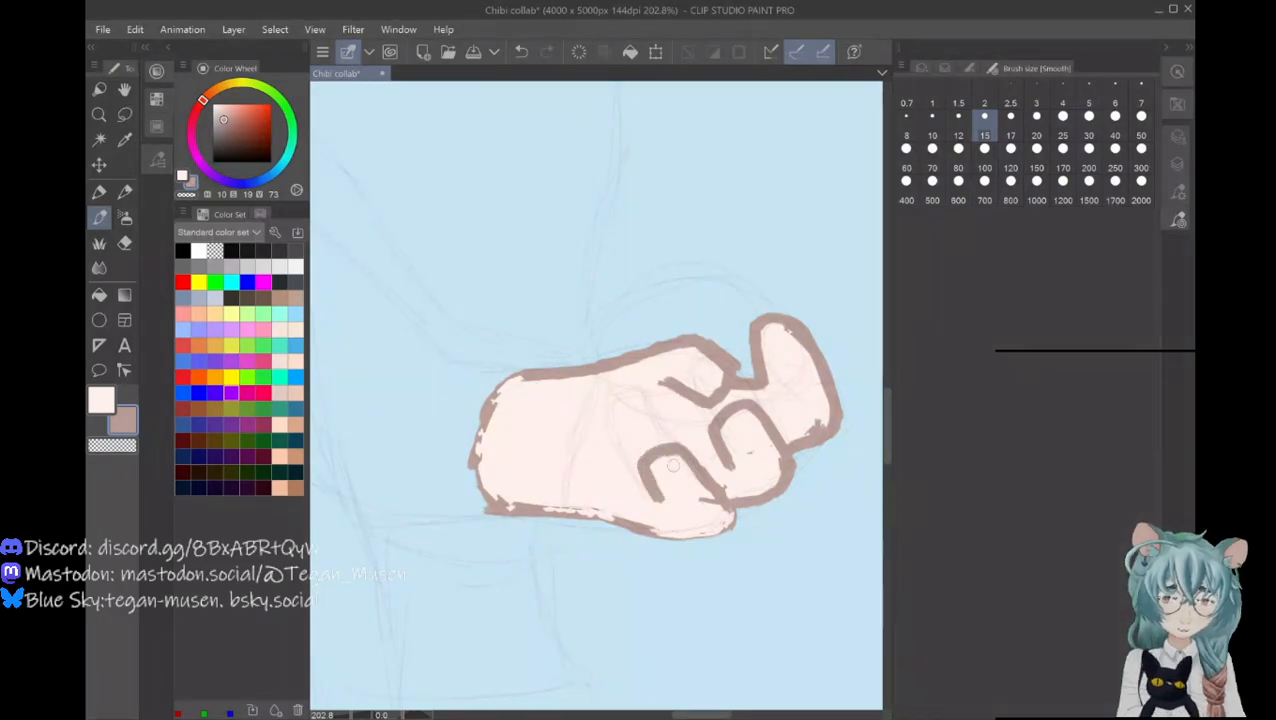
# Step: Trim the outstretched hand's outline around the wrist, upper edge and raised finger with the Rough eraser at size 10
pyautogui.press('e')
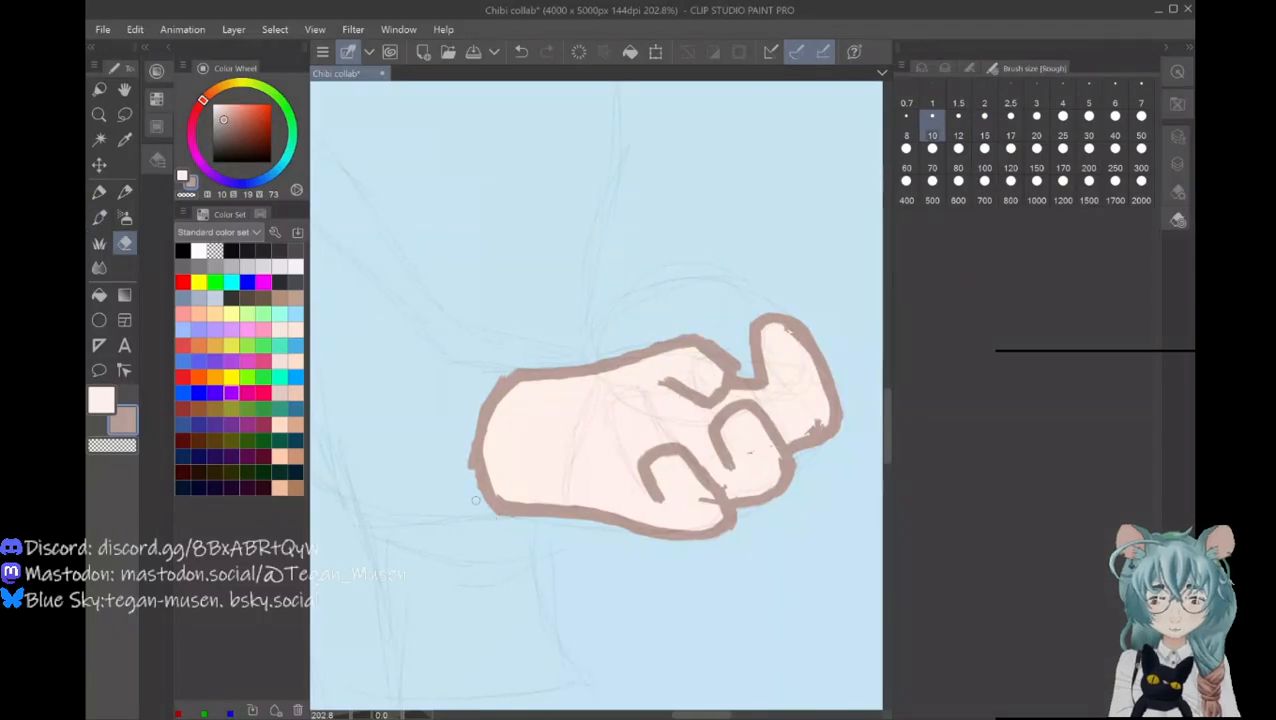
pyautogui.moveTo(480, 500)
pyautogui.mouseDown()
pyautogui.moveTo(467, 454)
pyautogui.moveTo(487, 509)
pyautogui.mouseUp()
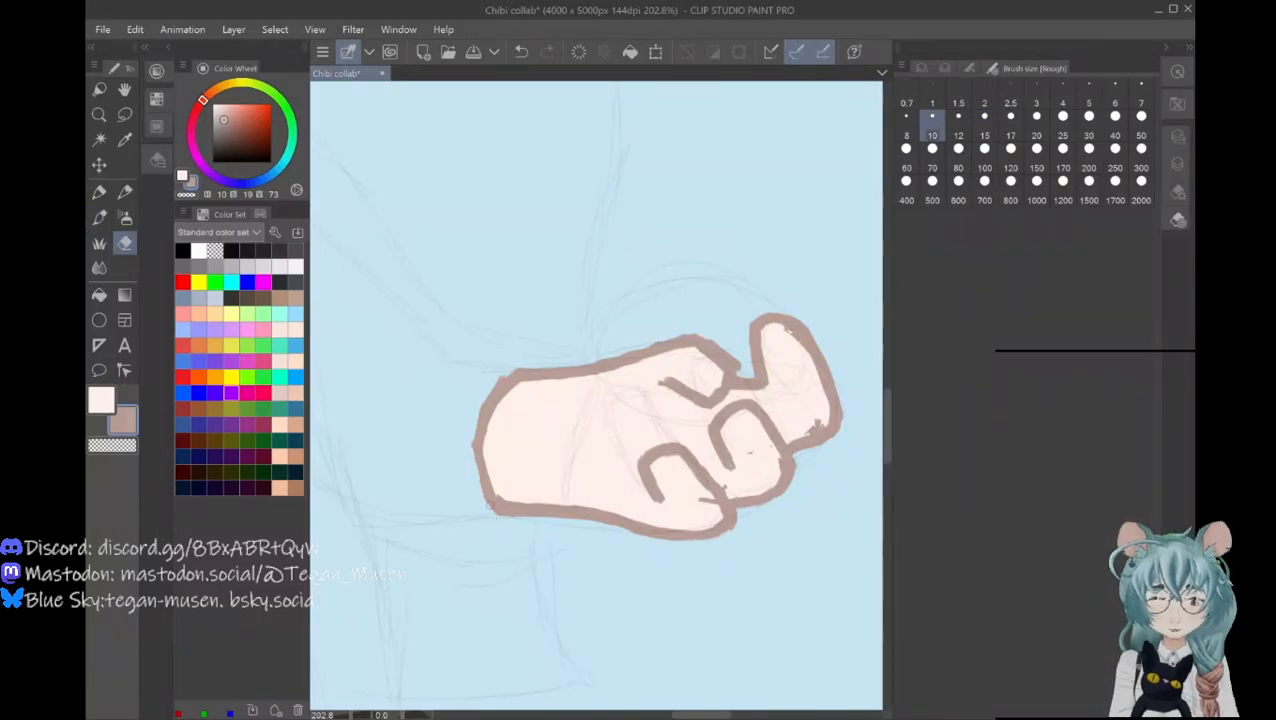
pyautogui.moveTo(472, 462)
pyautogui.mouseDown()
pyautogui.moveTo(476, 398)
pyautogui.moveTo(514, 372)
pyautogui.mouseUp()
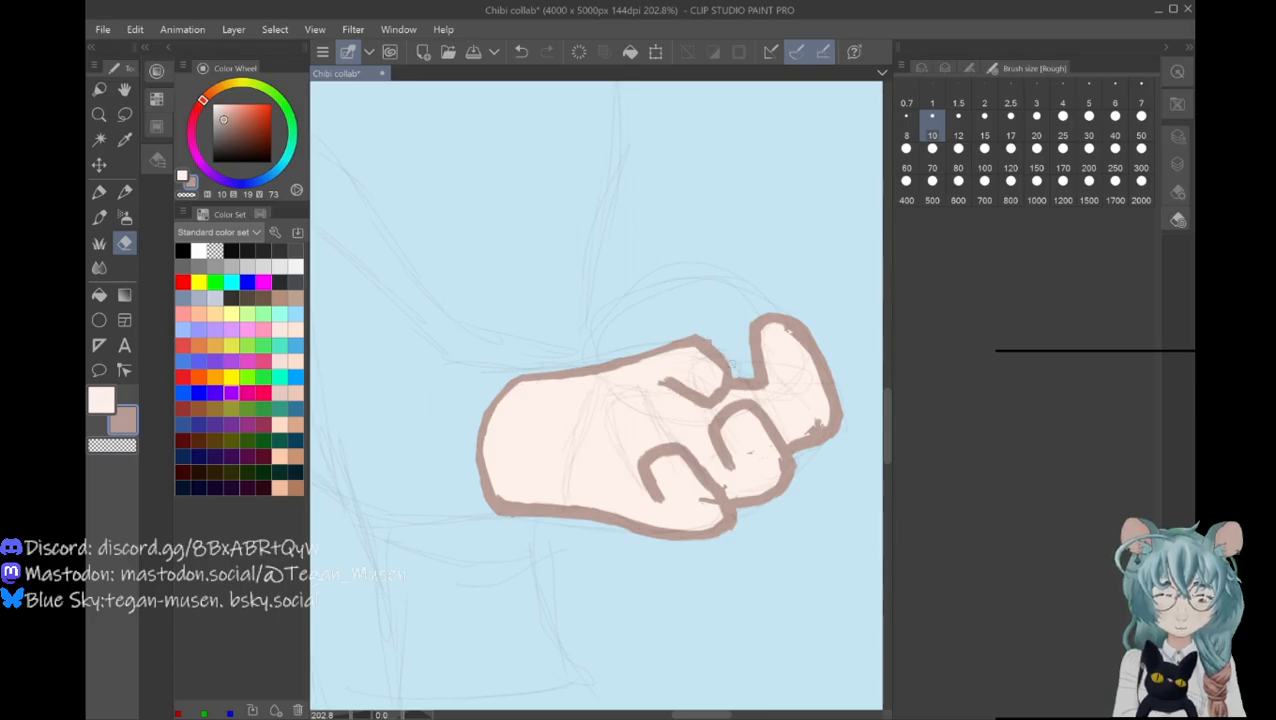
pyautogui.moveTo(700, 337); pyautogui.dragTo(686, 332)
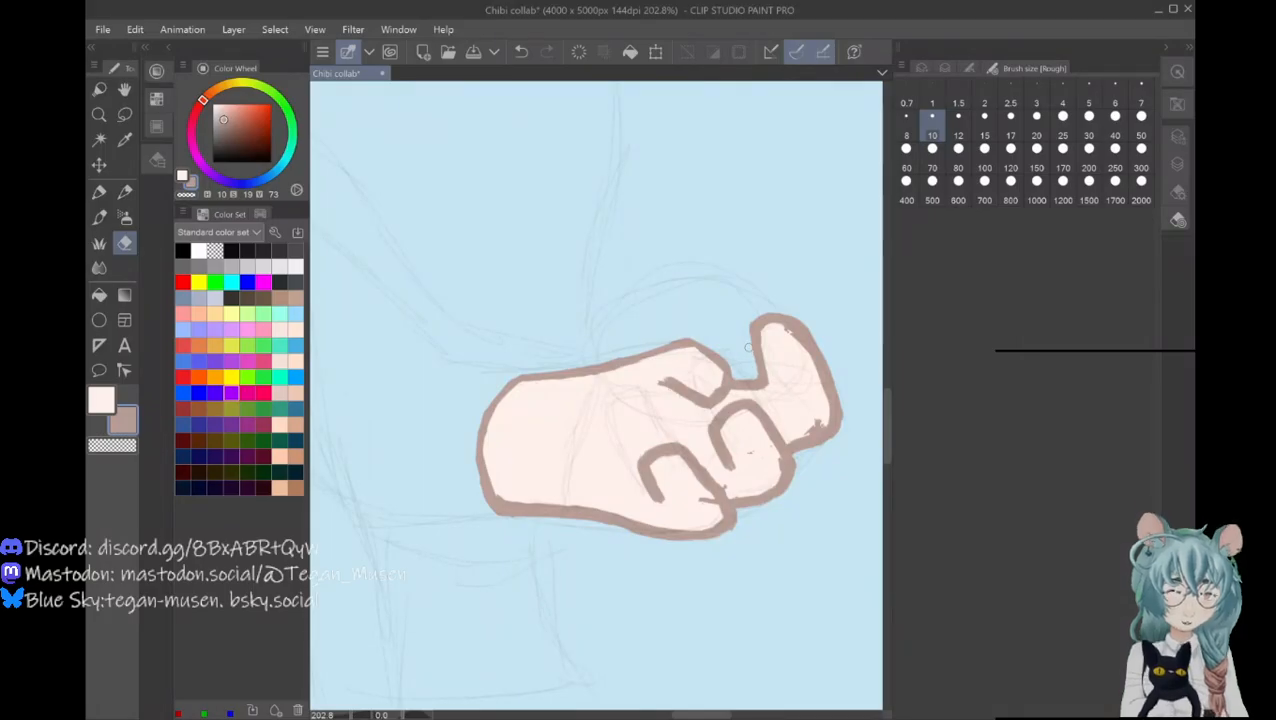
pyautogui.moveTo(841, 441)
pyautogui.mouseDown()
pyautogui.moveTo(841, 393)
pyautogui.moveTo(838, 407)
pyautogui.moveTo(833, 384)
pyautogui.moveTo(842, 414)
pyautogui.moveTo(801, 316)
pyautogui.moveTo(808, 325)
pyautogui.moveTo(766, 301)
pyautogui.mouseUp()
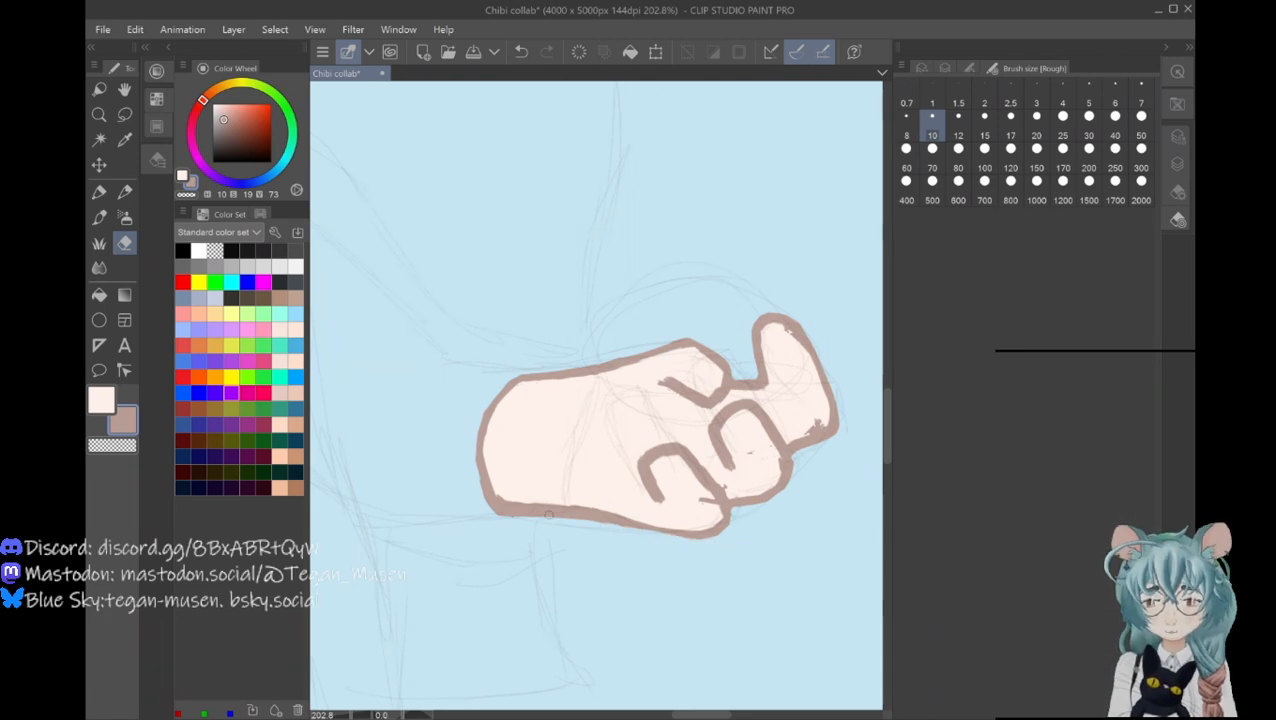
# Step: Undo the last eraser strokes on the outstretched hand's lower edge and trim that edge again
pyautogui.click(521, 51)
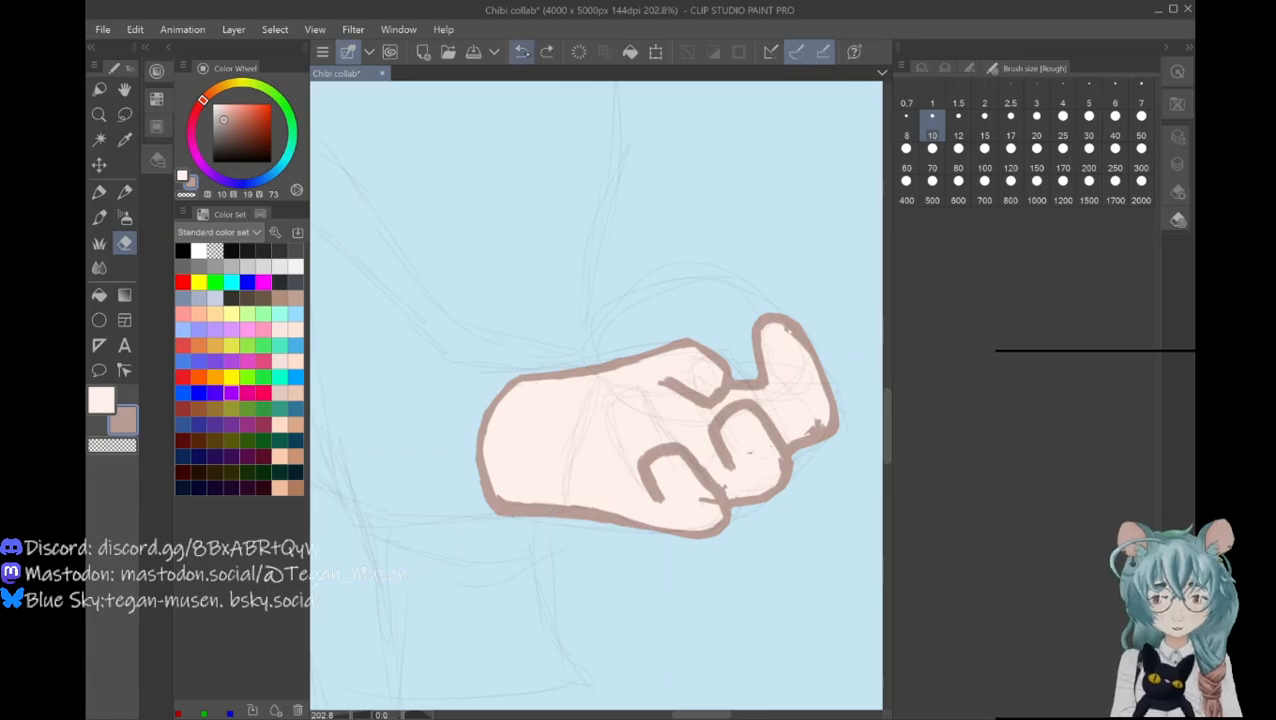
pyautogui.click(521, 51)
pyautogui.click(521, 51)
pyautogui.click(521, 51)
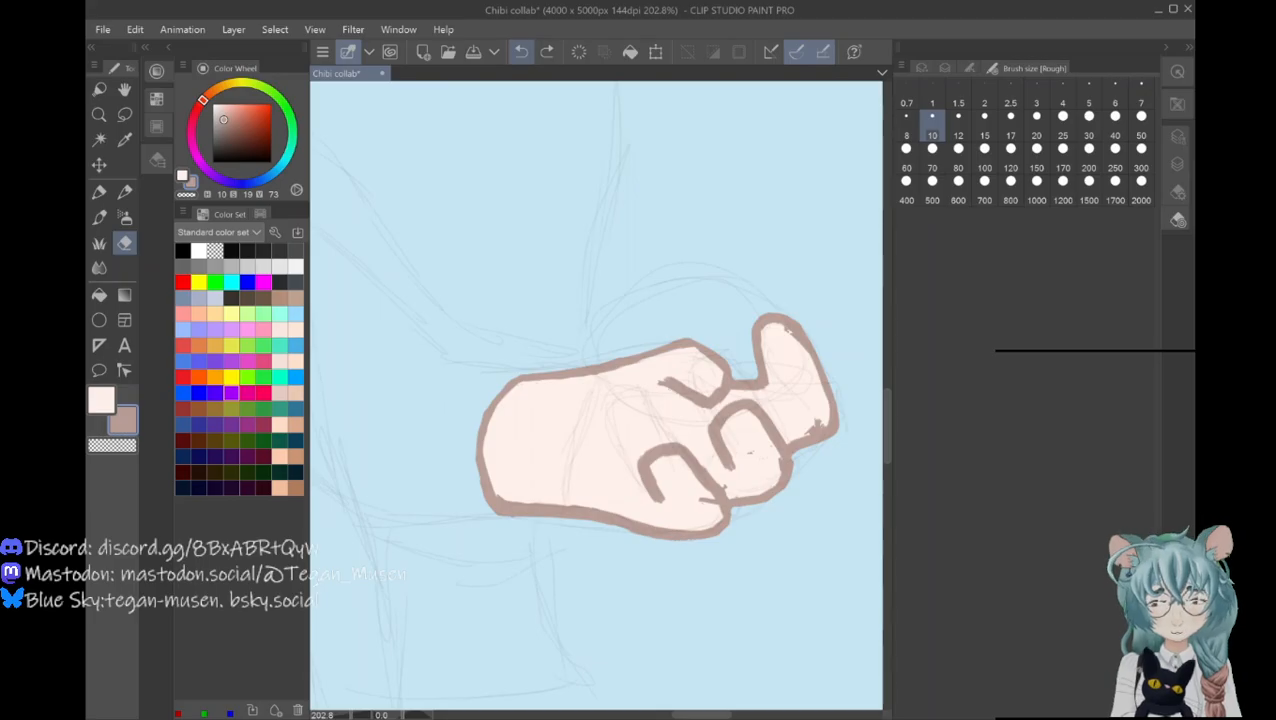
pyautogui.moveTo(686, 539); pyautogui.dragTo(661, 540)
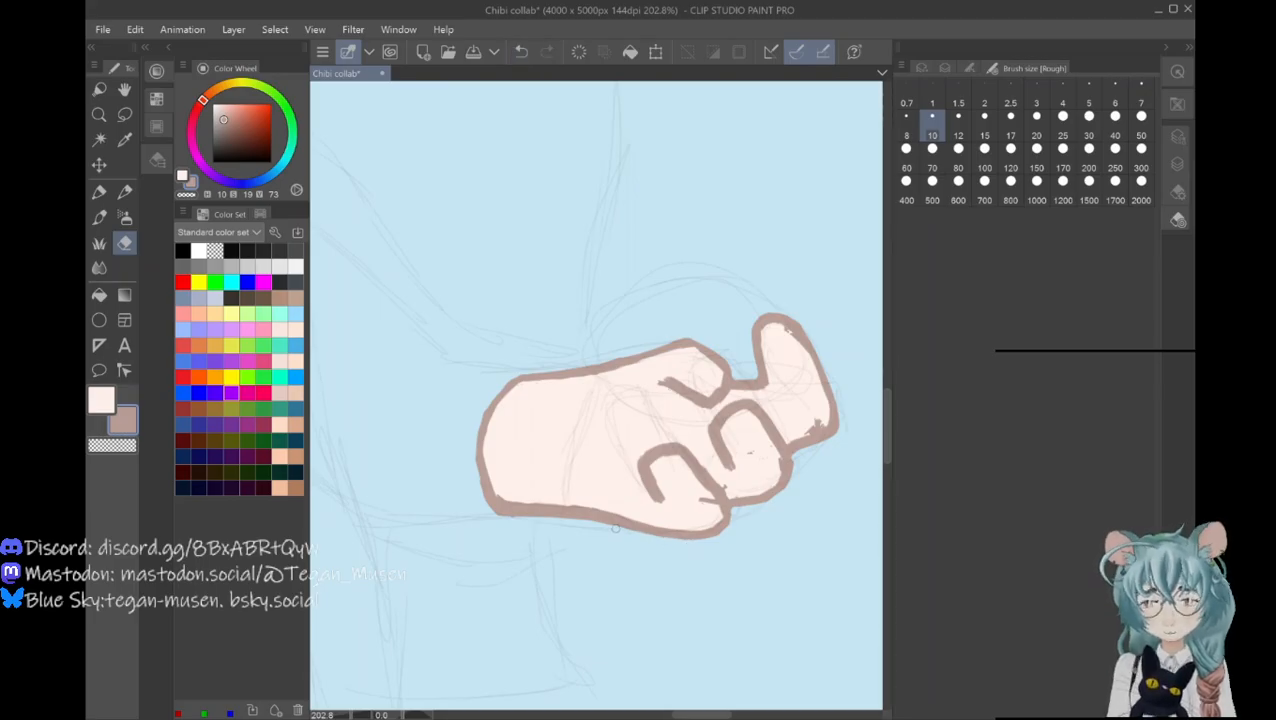
# Step: Thin the outstretched hand's finger lines and clean its inner outline edges in the pale skin tone with the Smooth brush
pyautogui.click(101, 400)
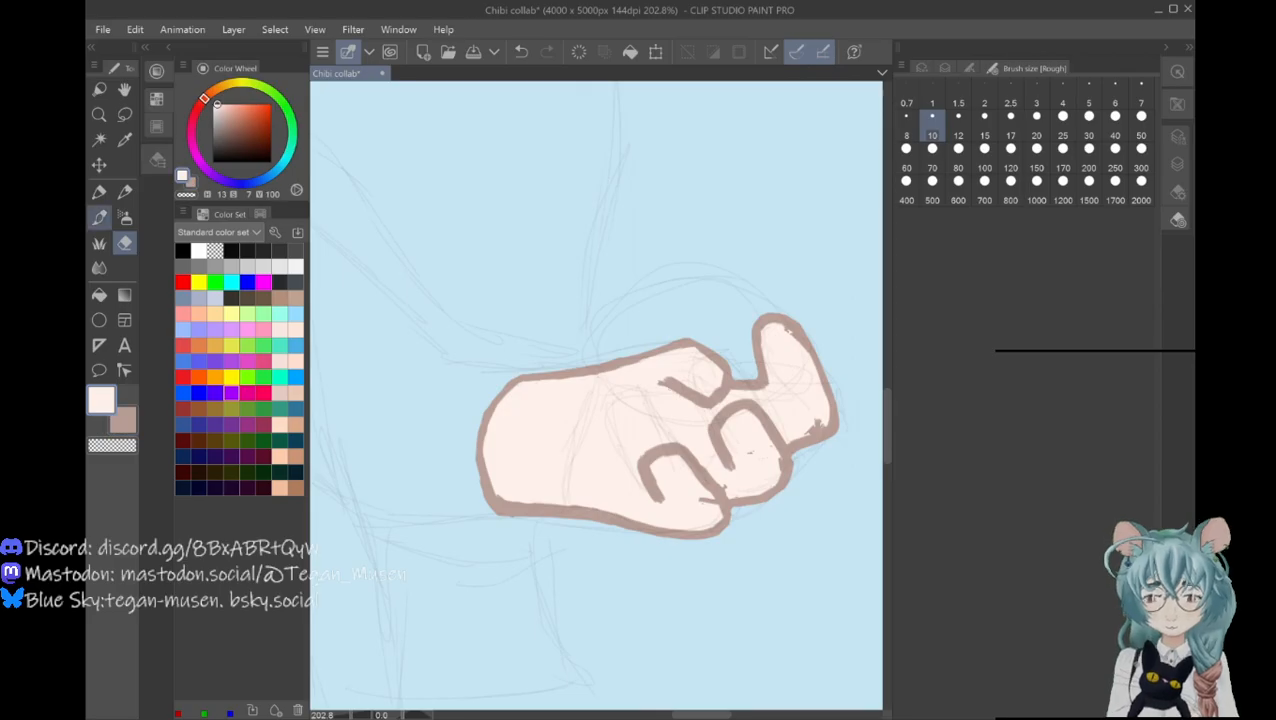
pyautogui.click(99, 217)
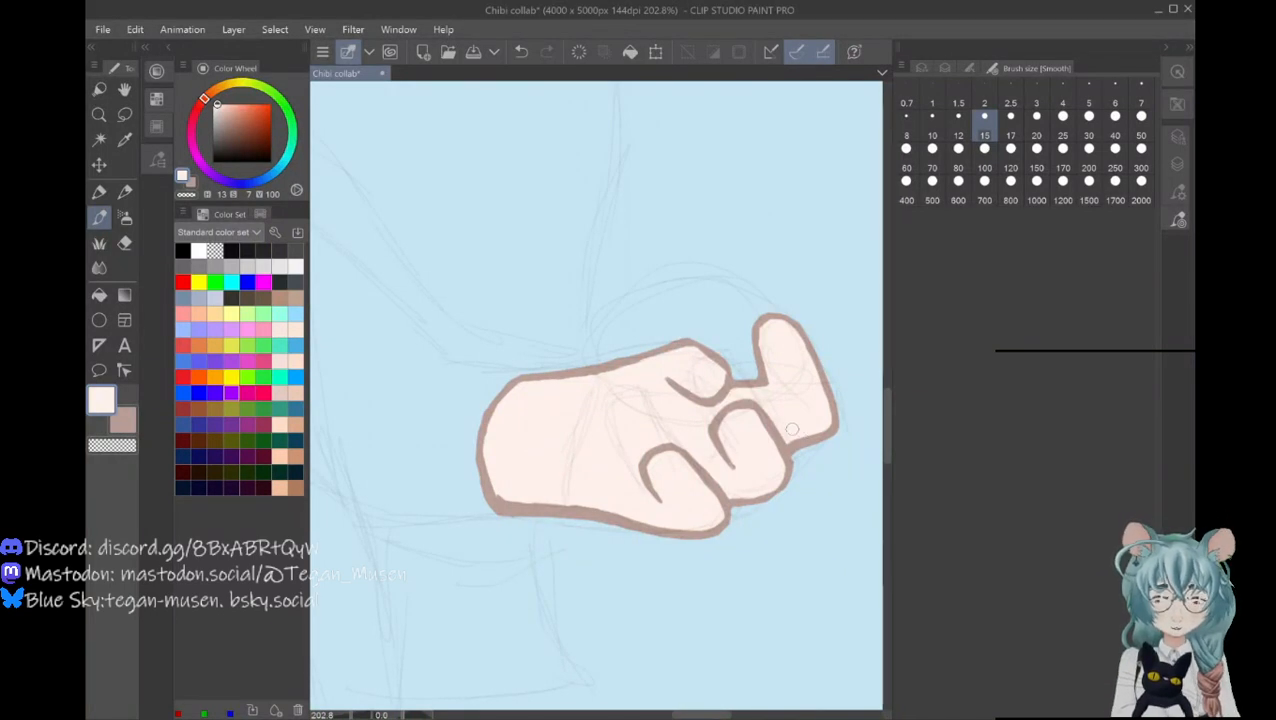
# Step: Redraw both side contours of the wider leg in the brownish tone with the Smooth brush at size 15
pyautogui.hotkey('ctrl', 'space')
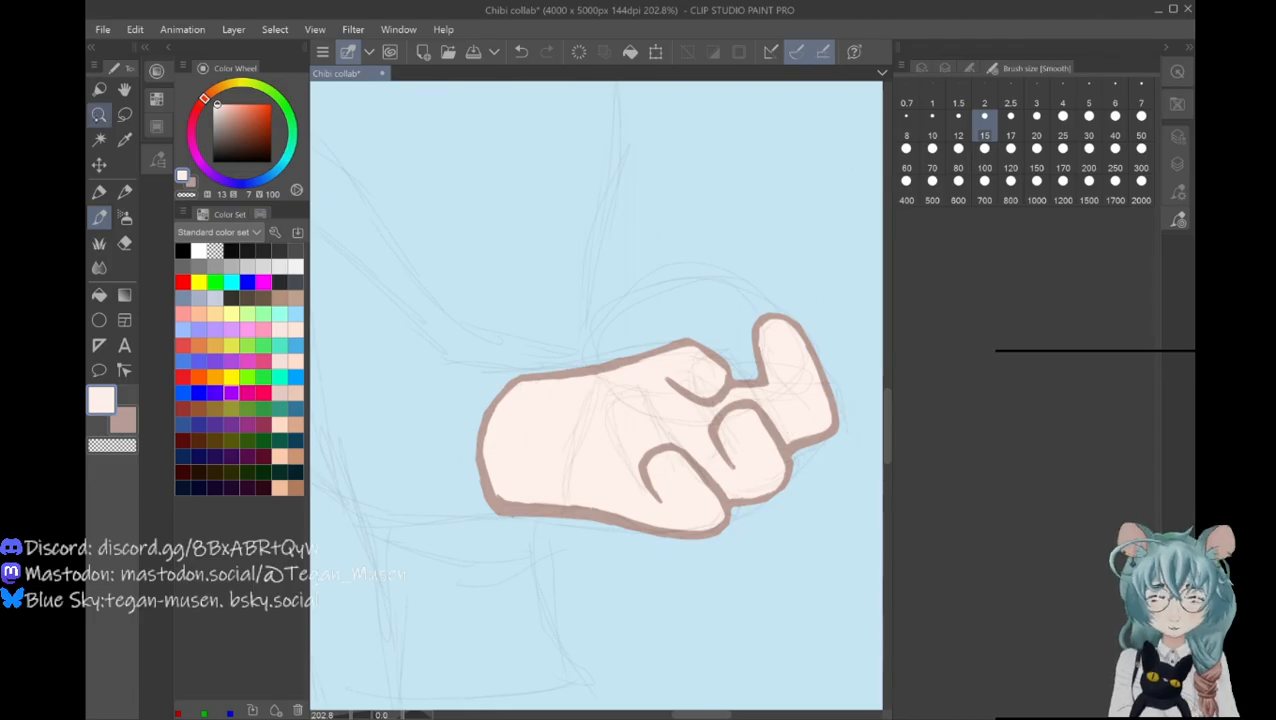
pyautogui.moveTo(421, 447); pyautogui.dragTo(534, 444)
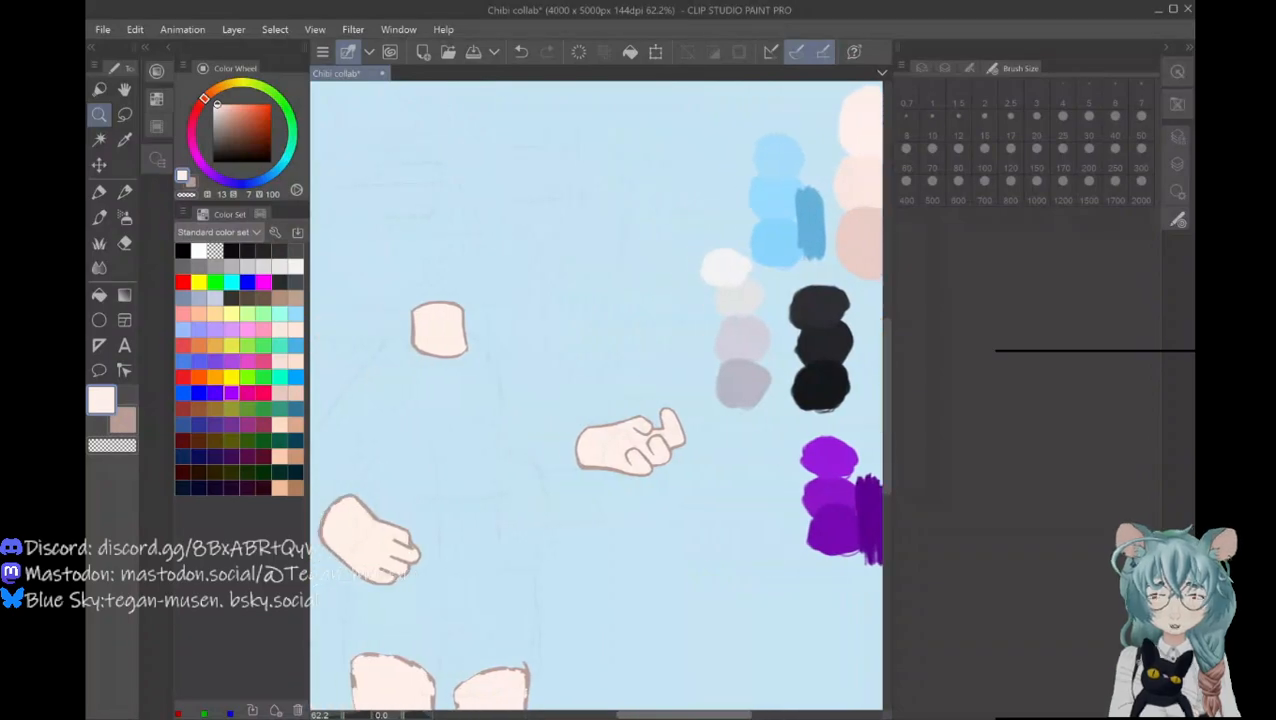
pyautogui.moveTo(687, 714); pyautogui.dragTo(667, 714)
pyautogui.moveTo(887, 410); pyautogui.dragTo(886, 493)
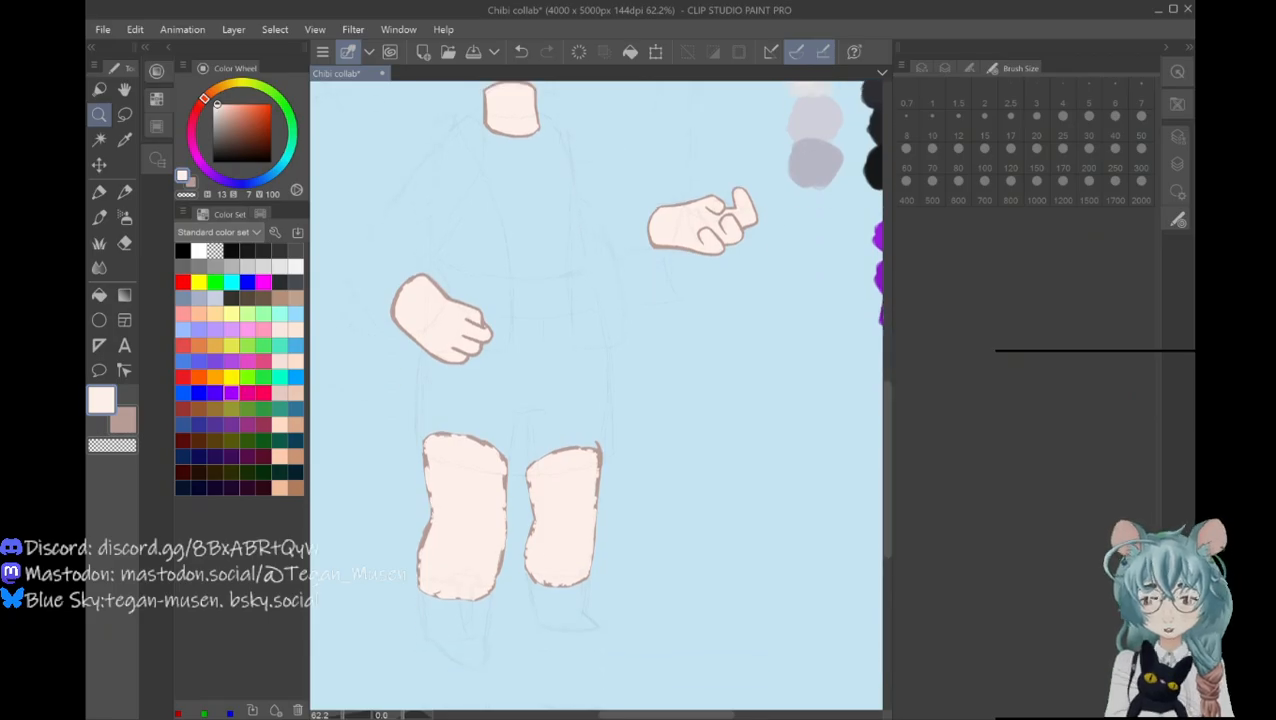
pyautogui.moveTo(393, 528); pyautogui.dragTo(405, 523)
pyautogui.click(124, 420)
pyautogui.click(99, 217)
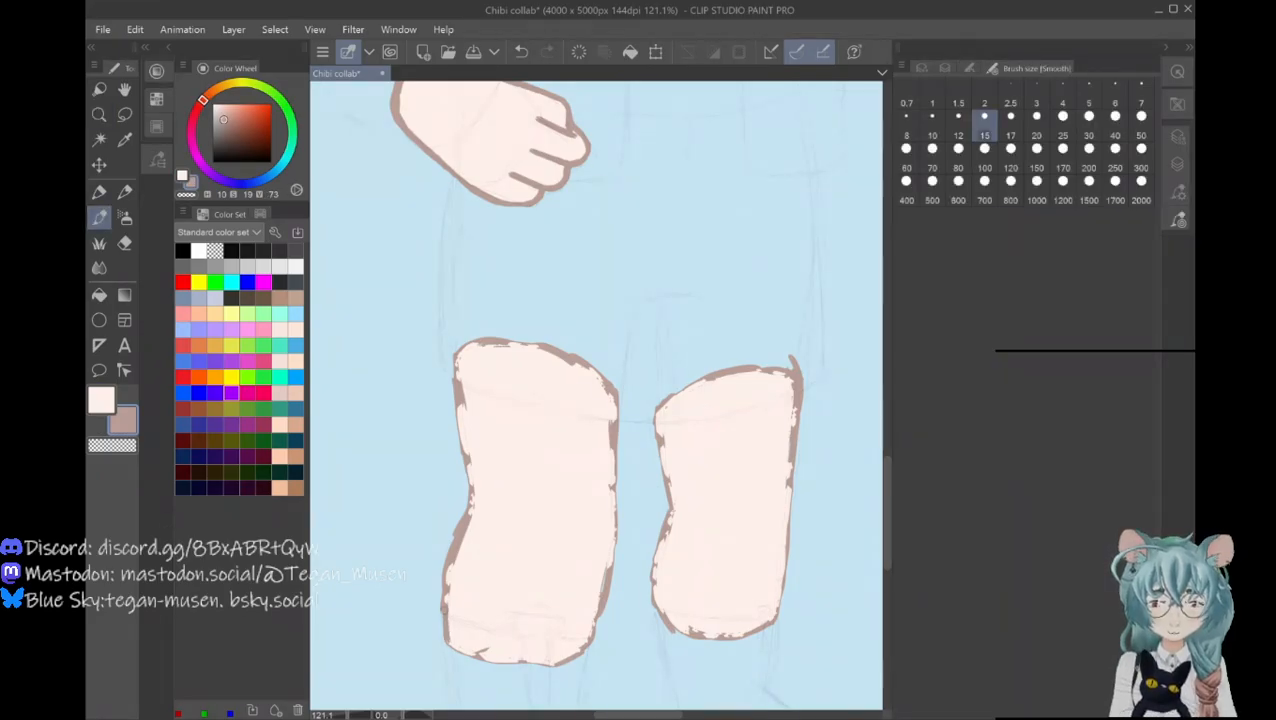
pyautogui.moveTo(451, 565); pyautogui.dragTo(451, 582)
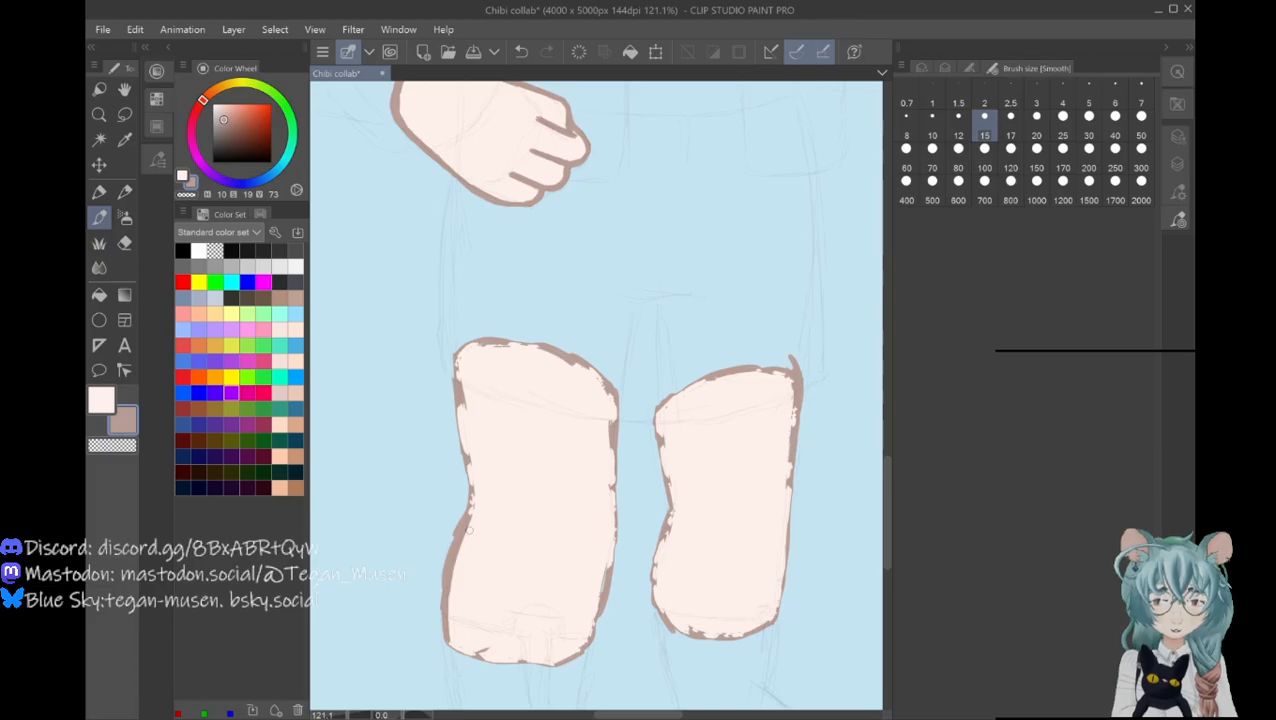
pyautogui.moveTo(467, 514); pyautogui.dragTo(456, 360)
pyautogui.moveTo(585, 642)
pyautogui.mouseDown()
pyautogui.moveTo(613, 520)
pyautogui.moveTo(612, 395)
pyautogui.mouseUp()
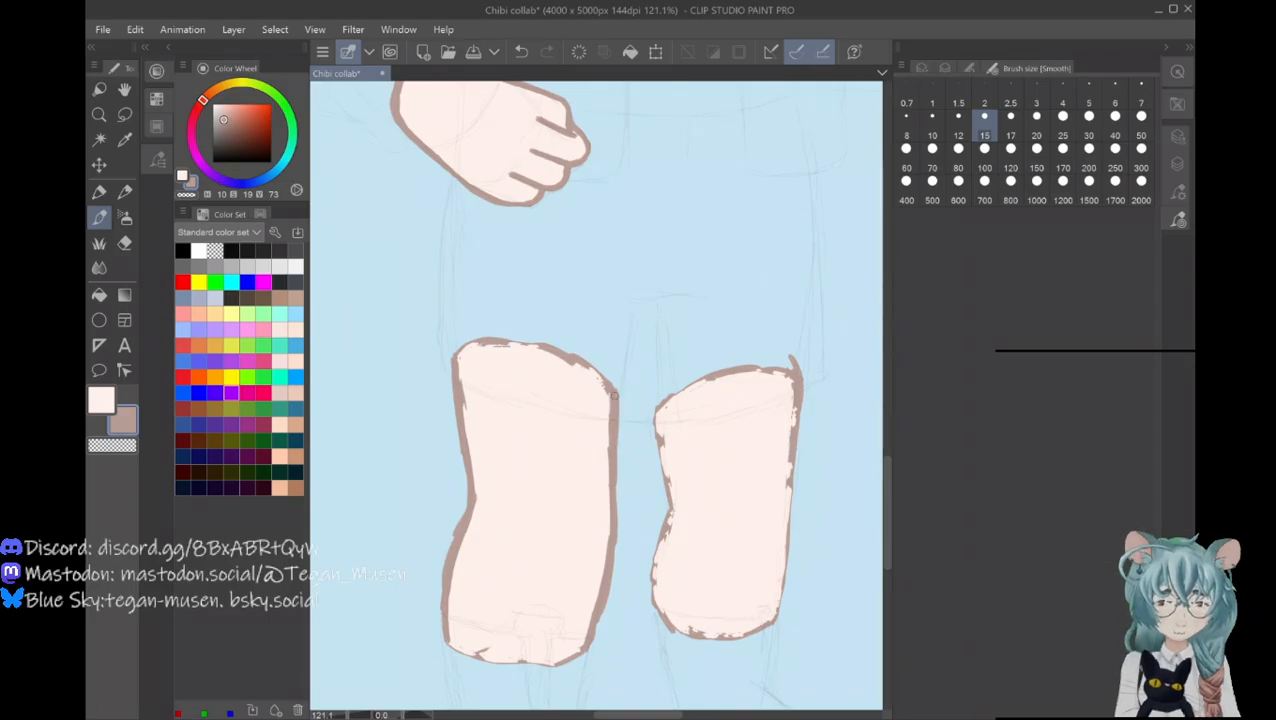
# Step: Redraw both side contours of the narrower leg in the same brownish tone
pyautogui.moveTo(661, 605)
pyautogui.mouseDown()
pyautogui.moveTo(663, 538)
pyautogui.moveTo(656, 566)
pyautogui.moveTo(666, 484)
pyautogui.mouseUp()
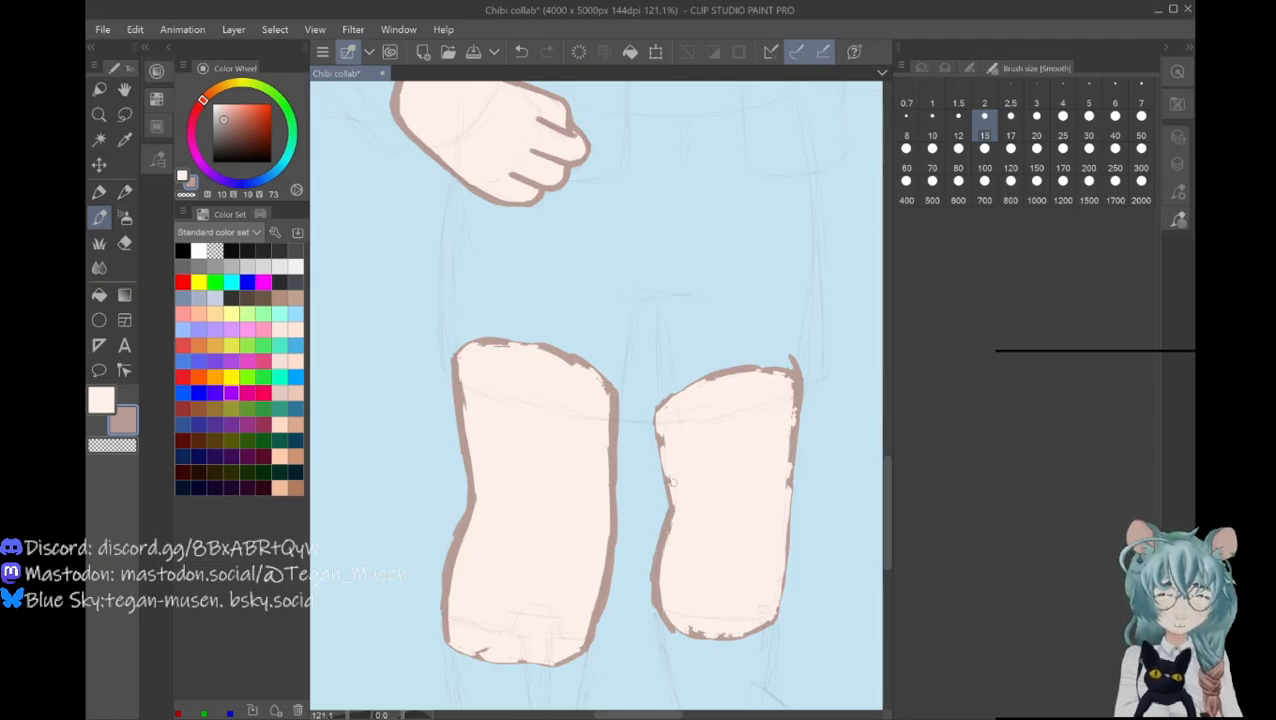
pyautogui.moveTo(663, 478)
pyautogui.mouseDown()
pyautogui.moveTo(656, 418)
pyautogui.moveTo(669, 408)
pyautogui.mouseUp()
pyautogui.moveTo(767, 615); pyautogui.dragTo(790, 478)
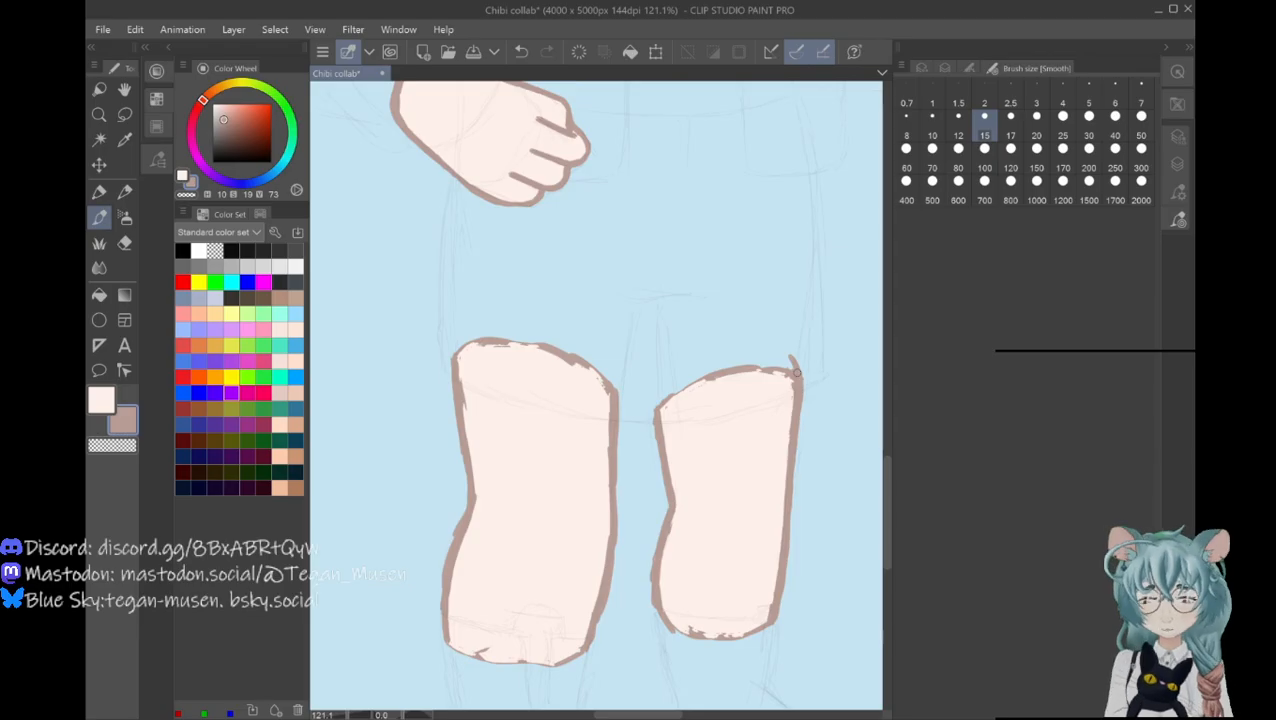
# Step: Try touching up the wider leg's lower outer contour with the Smooth brush and undo the stray marks
pyautogui.click(124, 243)
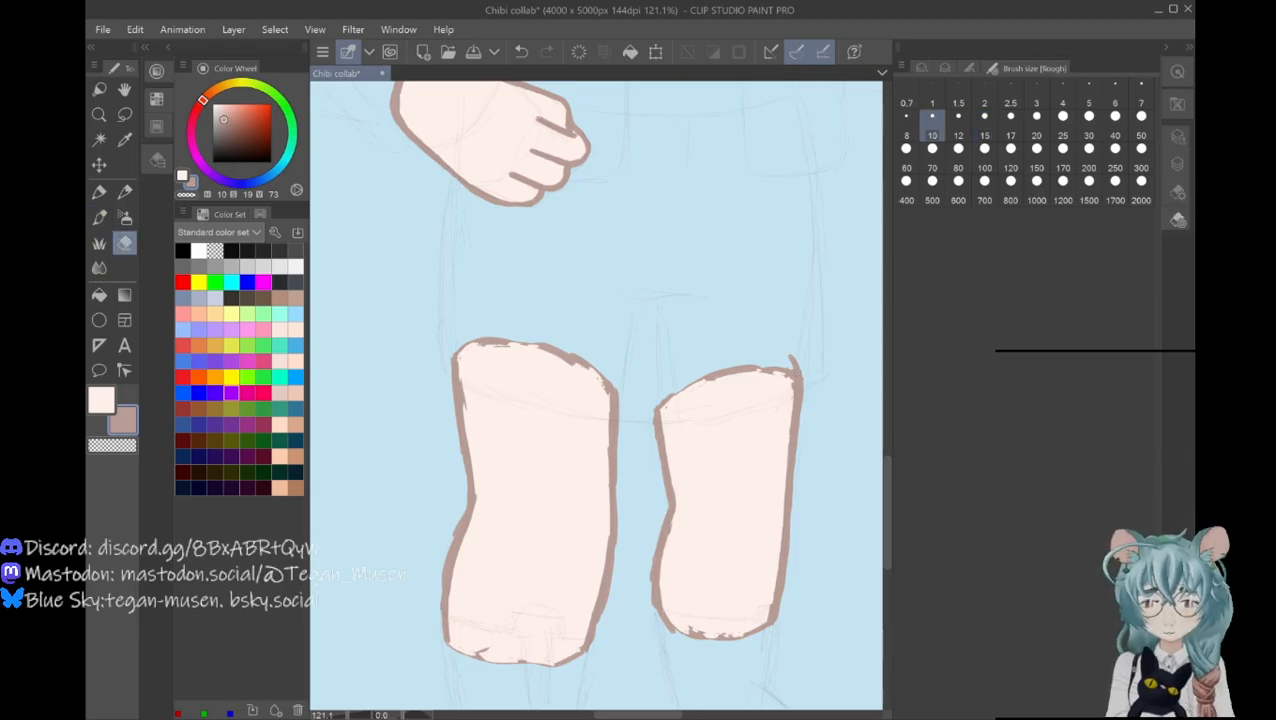
pyautogui.click(99, 113)
pyautogui.click(396, 561)
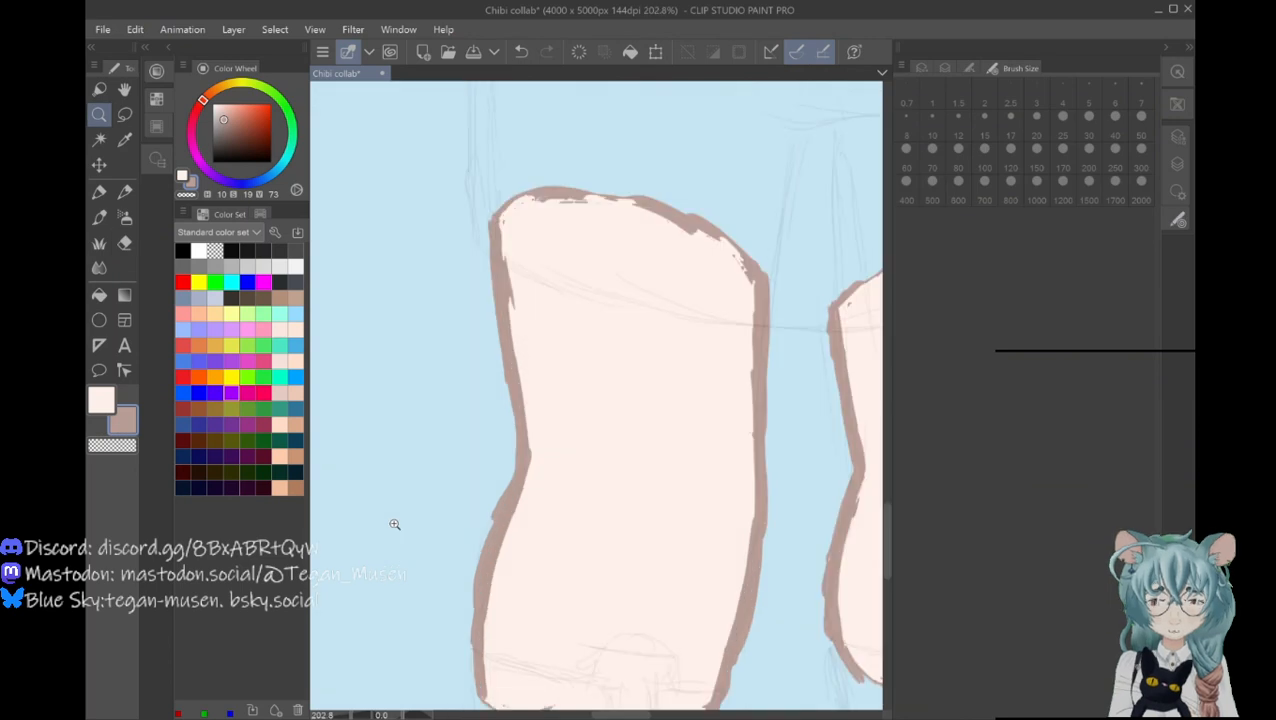
pyautogui.scroll(-2, 887, 540)
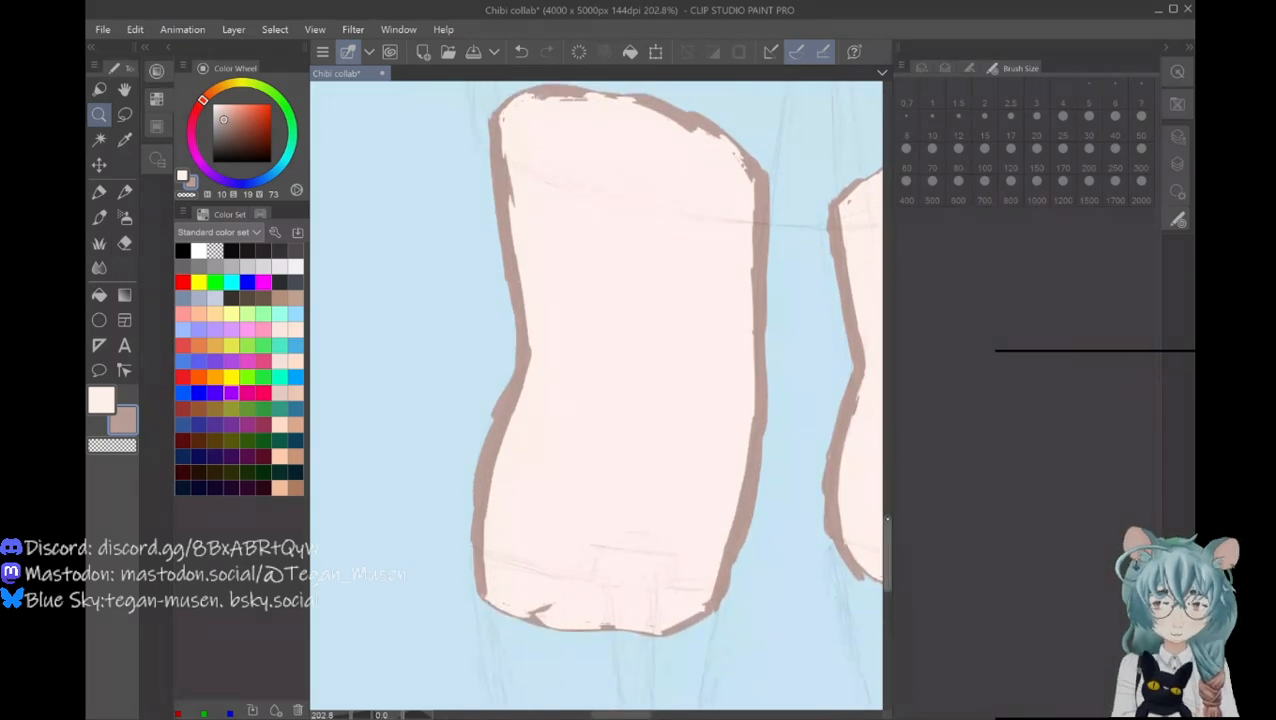
pyautogui.press('p')
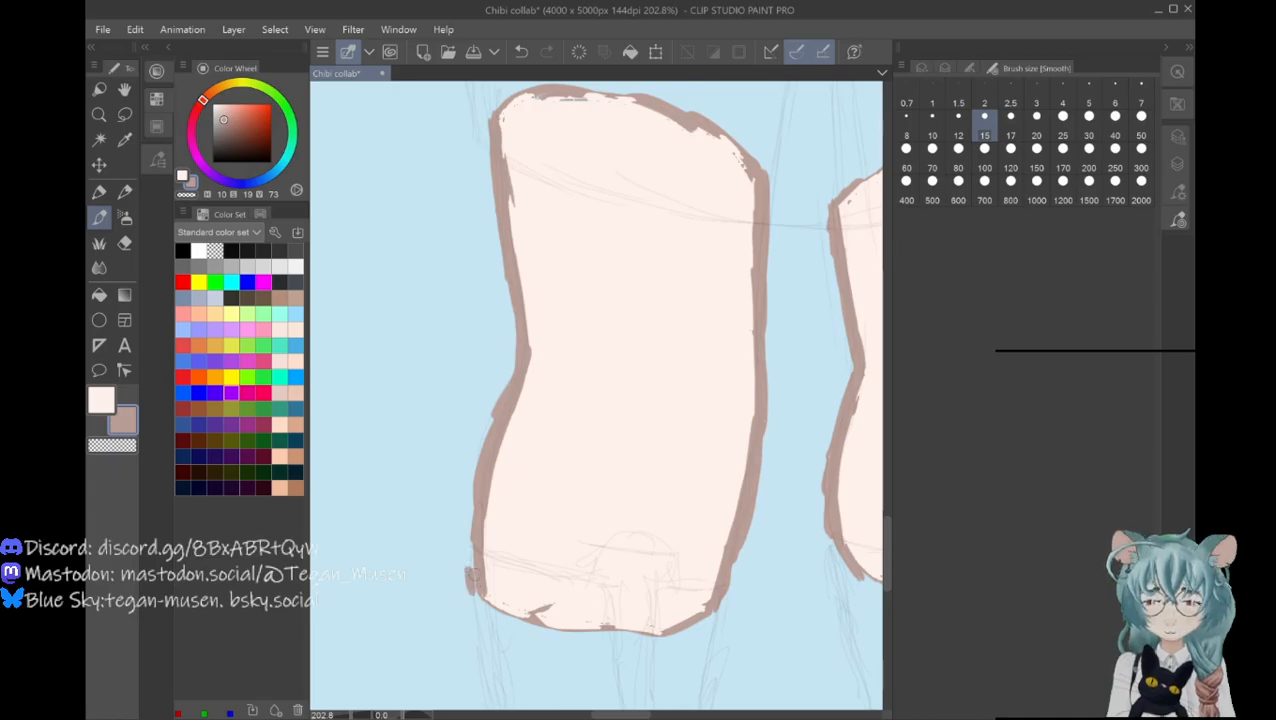
pyautogui.click(521, 51)
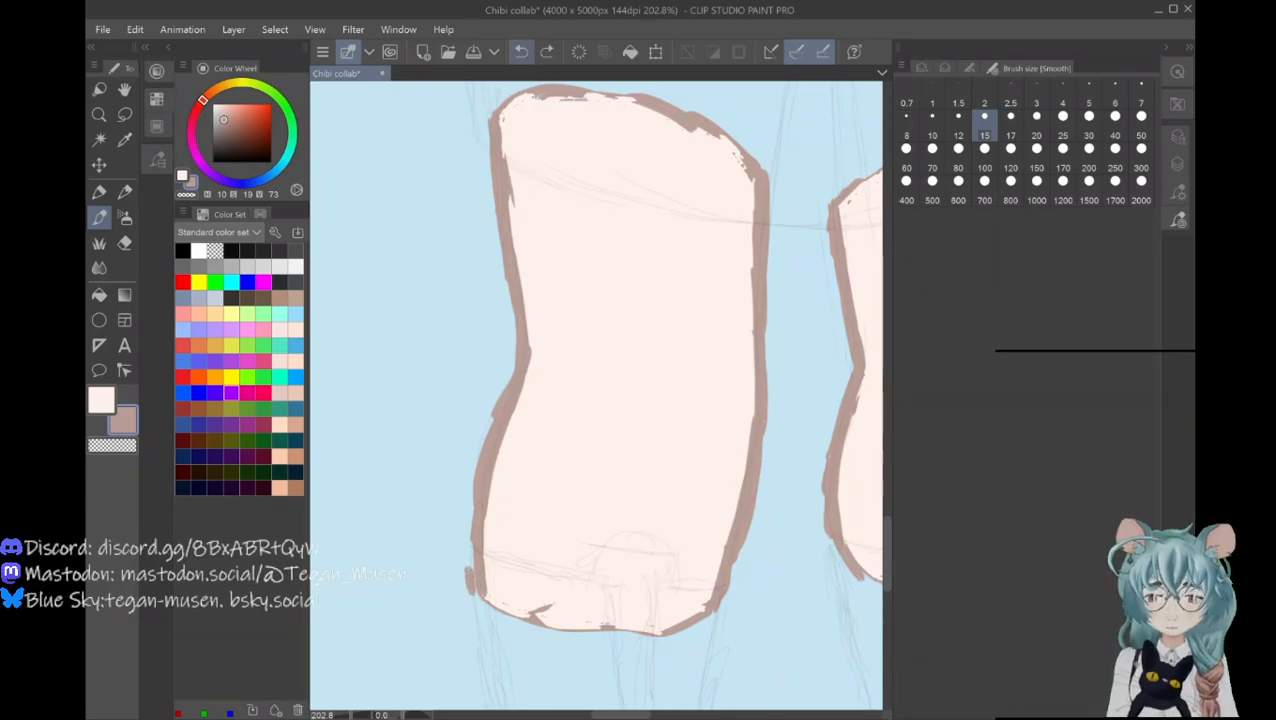
pyautogui.click(521, 51)
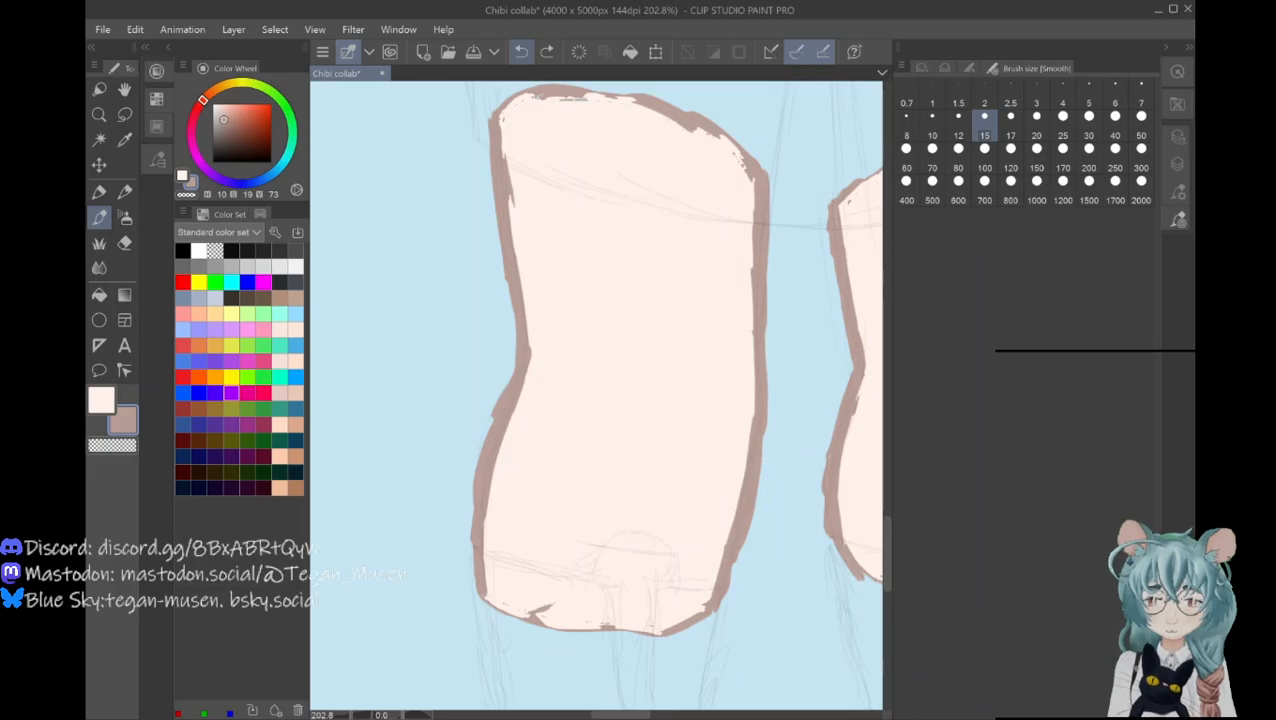
# Step: Trim the outer edges of the wider leg's side outlines with the Rough eraser at size 10
pyautogui.press('e')
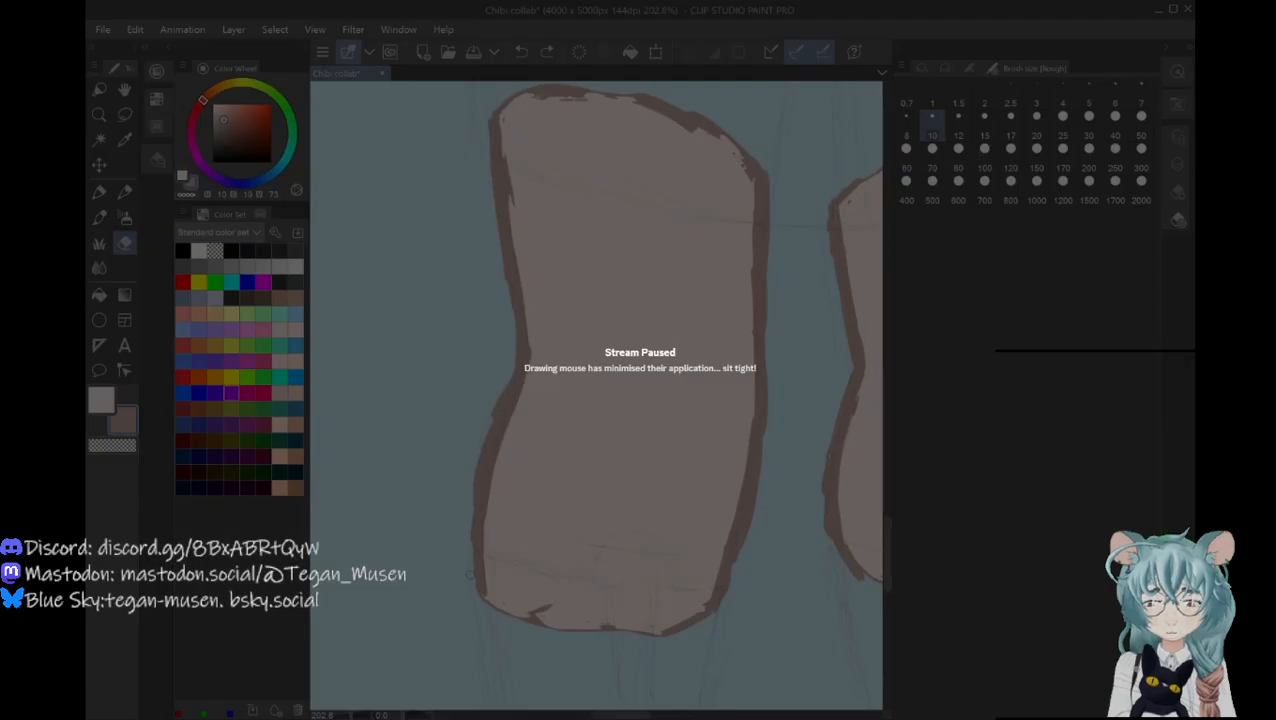
pyautogui.moveTo(473, 590); pyautogui.dragTo(470, 548)
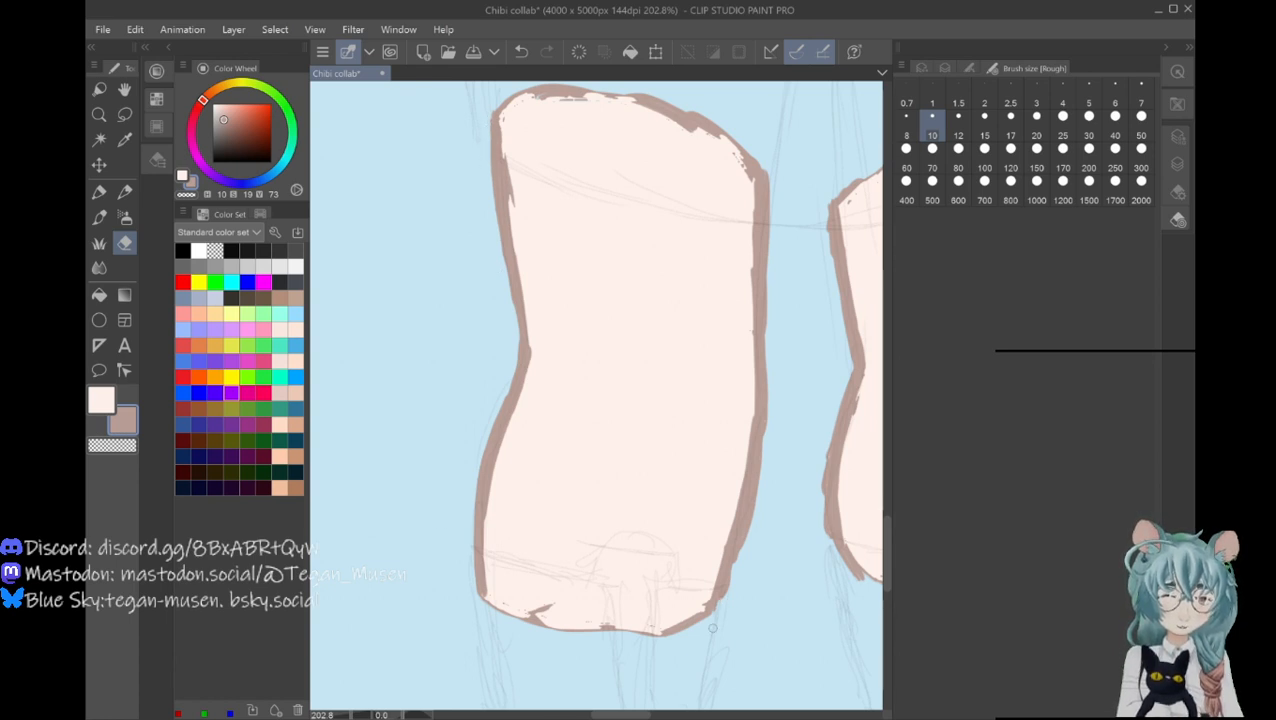
pyautogui.moveTo(717, 605)
pyautogui.mouseDown()
pyautogui.moveTo(763, 438)
pyautogui.moveTo(757, 472)
pyautogui.moveTo(765, 172)
pyautogui.mouseUp()
# Step: Trim the outer edges of the narrower leg's side outlines with the same eraser, including its upper corner
pyautogui.moveTo(822, 200)
pyautogui.mouseDown()
pyautogui.moveTo(850, 354)
pyautogui.moveTo(839, 387)
pyautogui.mouseUp()
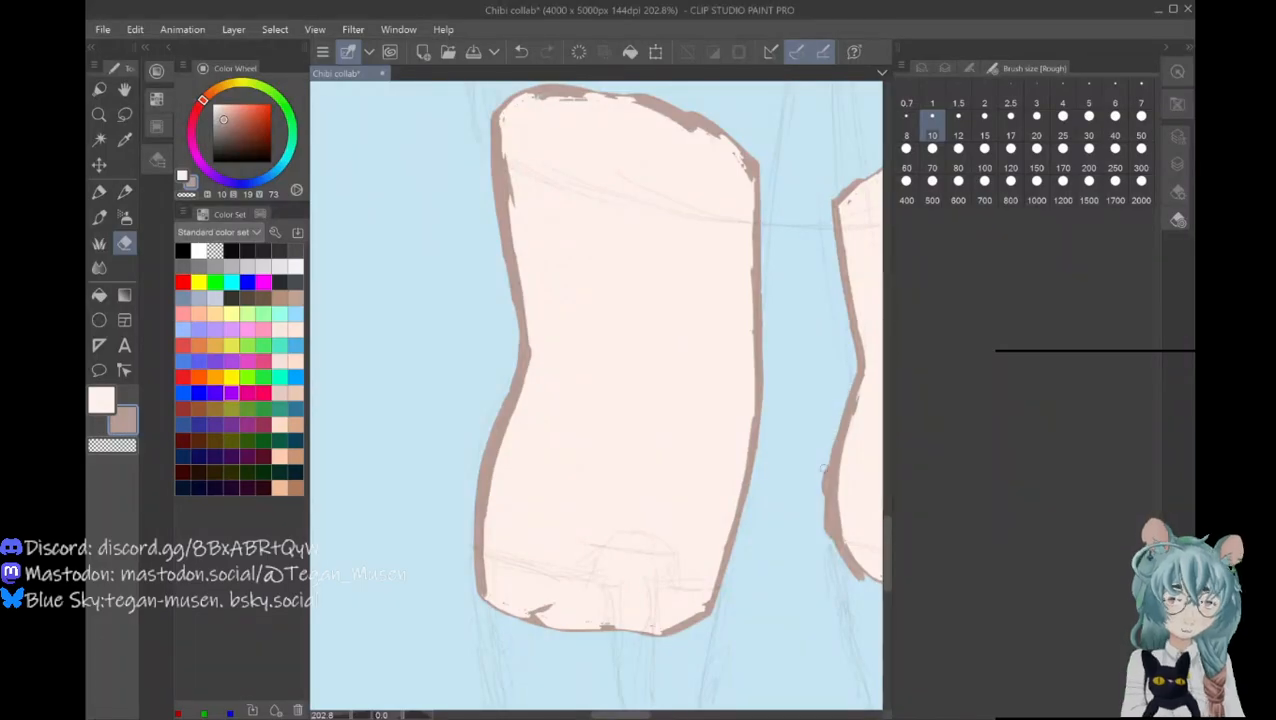
pyautogui.moveTo(830, 441); pyautogui.dragTo(828, 546)
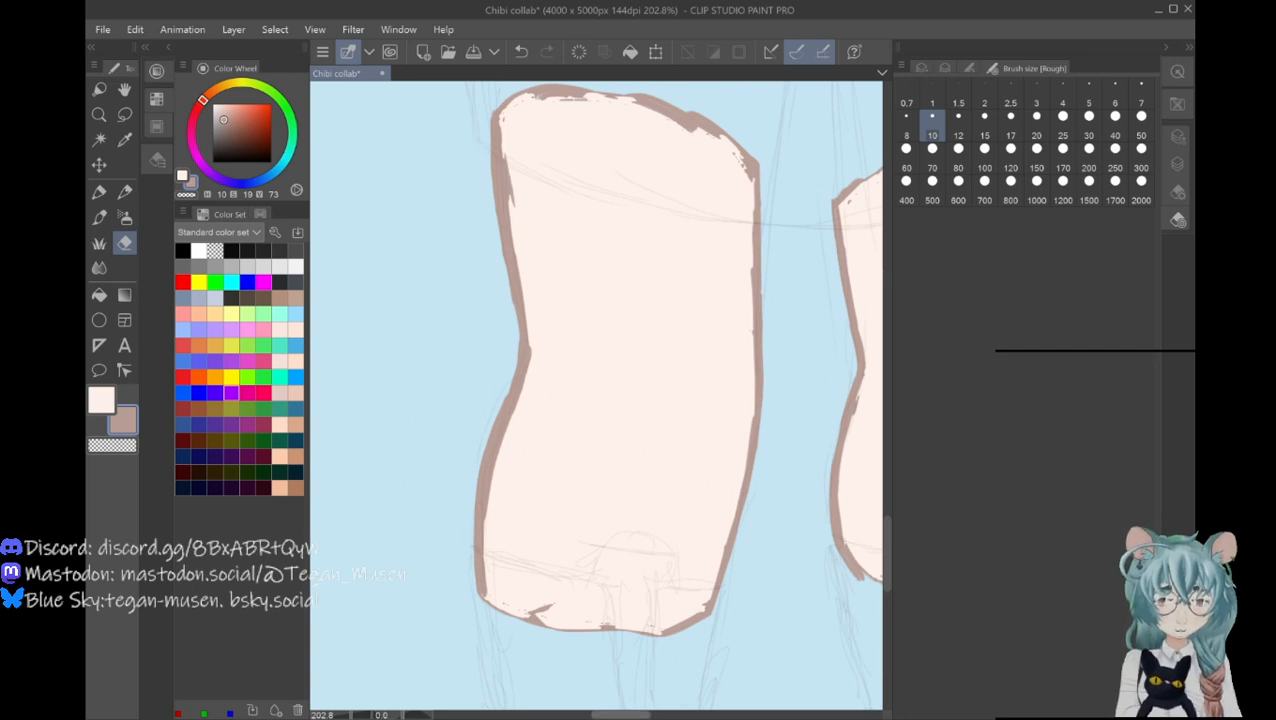
pyautogui.moveTo(617, 714); pyautogui.dragTo(643, 714)
pyautogui.moveTo(802, 563); pyautogui.dragTo(822, 397)
pyautogui.moveTo(816, 448)
pyautogui.mouseDown()
pyautogui.moveTo(842, 182)
pyautogui.moveTo(827, 106)
pyautogui.moveTo(838, 145)
pyautogui.moveTo(805, 117)
pyautogui.moveTo(832, 138)
pyautogui.mouseUp()
pyautogui.moveTo(800, 115)
pyautogui.mouseDown()
pyautogui.moveTo(844, 147)
pyautogui.moveTo(818, 111)
pyautogui.mouseUp()
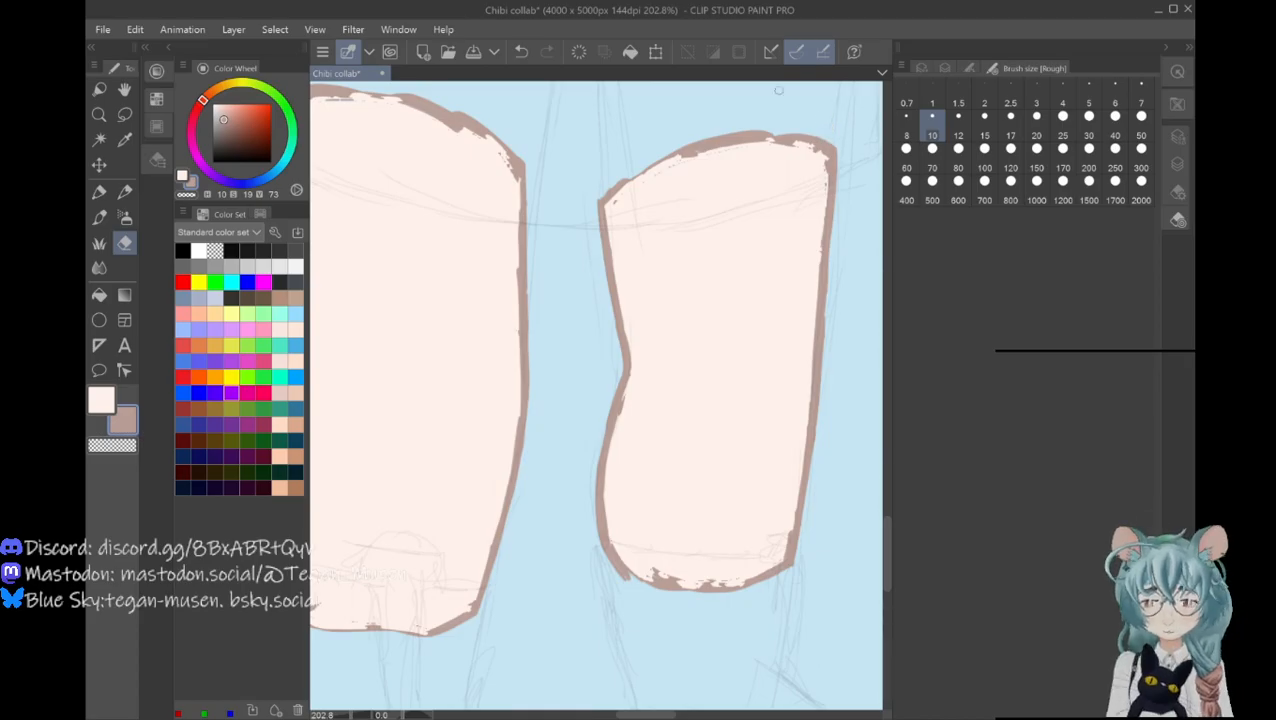
# Step: Thin the inner edges of both legs' side outlines in the pale skin tone with the Smooth brush at size 15
pyautogui.click(100, 401)
pyautogui.click(99, 217)
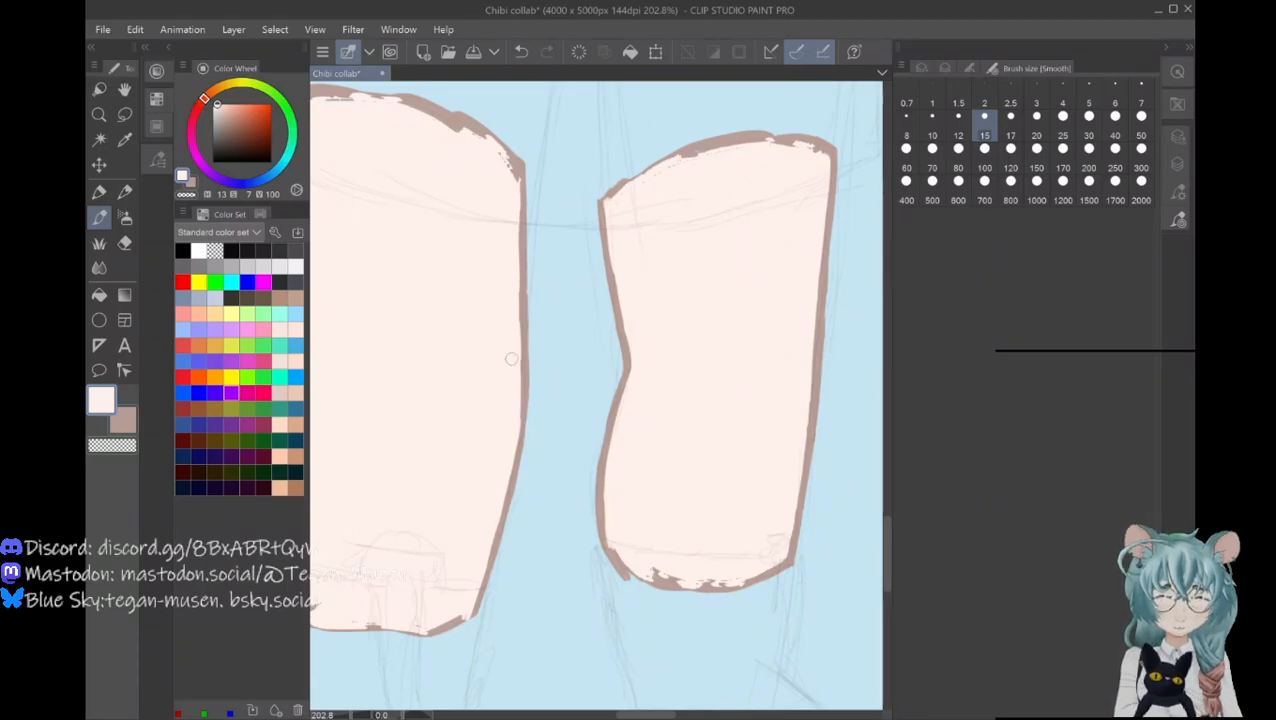
pyautogui.moveTo(629, 715); pyautogui.dragTo(602, 715)
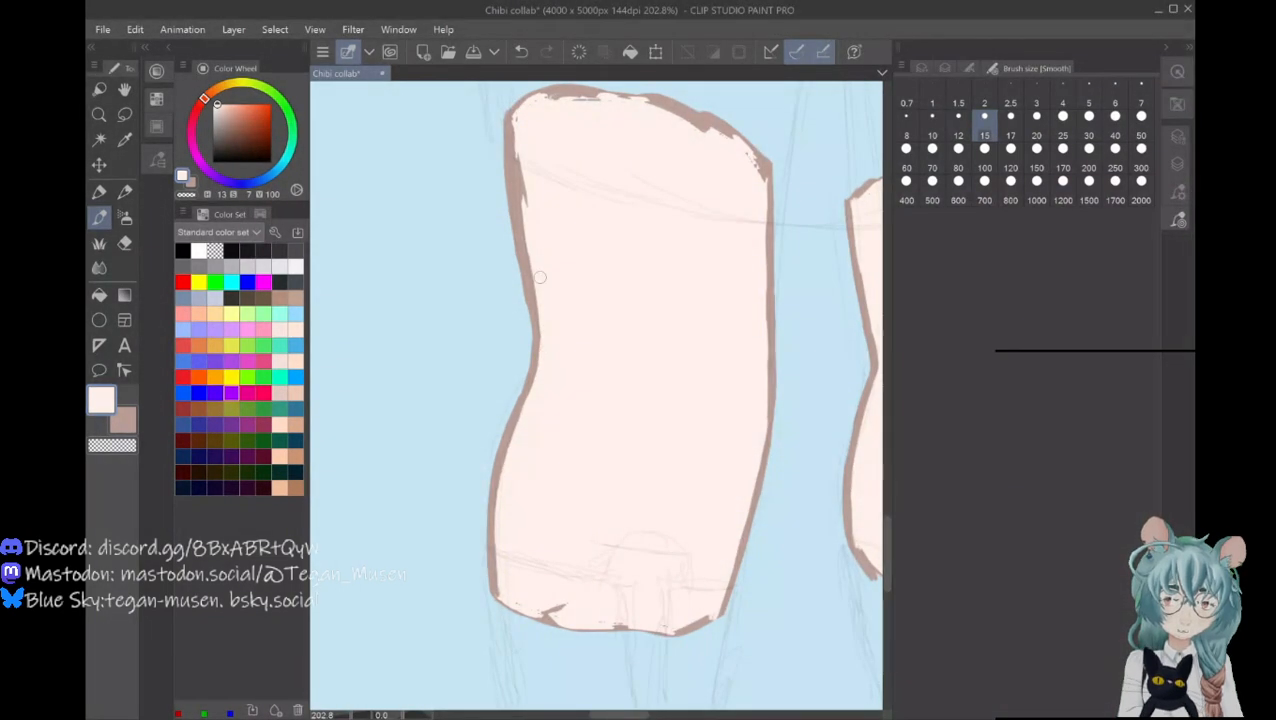
pyautogui.moveTo(531, 250); pyautogui.dragTo(518, 167)
pyautogui.moveTo(524, 226); pyautogui.dragTo(513, 118)
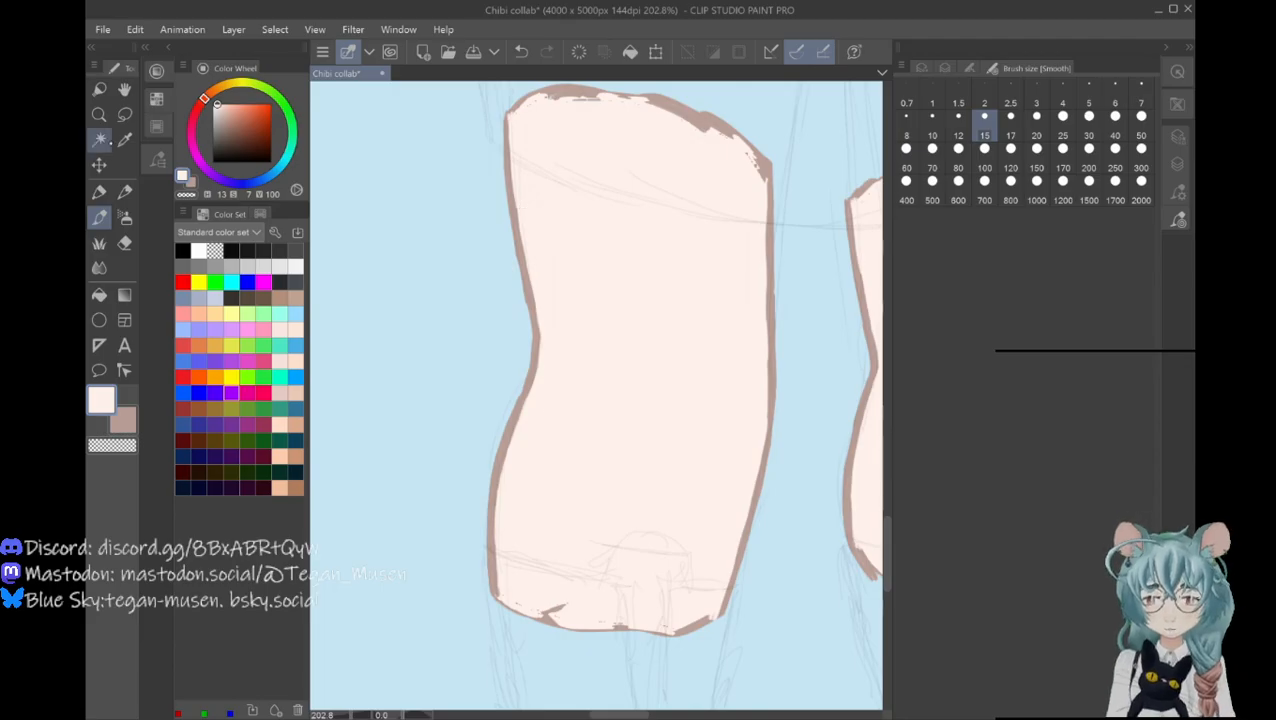
# Step: Sample the middle skin tone from the painted colour palette beside the character
pyautogui.click(99, 115)
pyautogui.moveTo(459, 464); pyautogui.dragTo(434, 452)
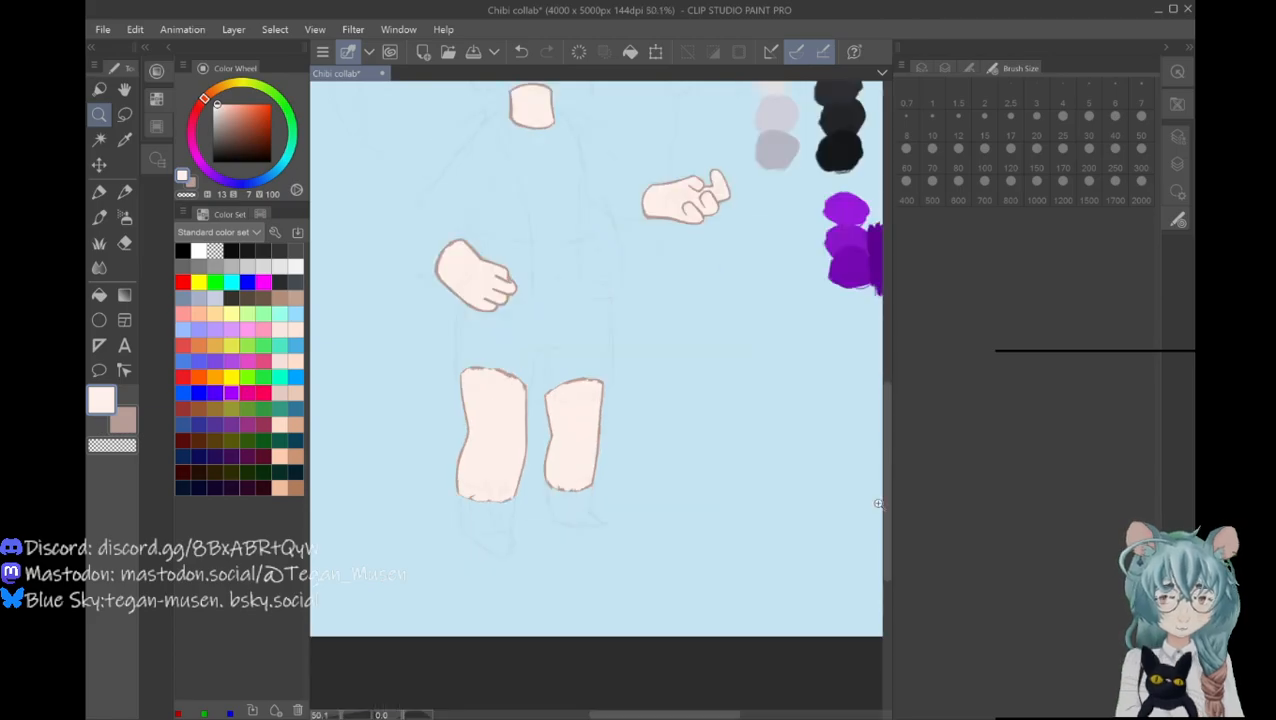
pyautogui.scroll(3, 596, 360)
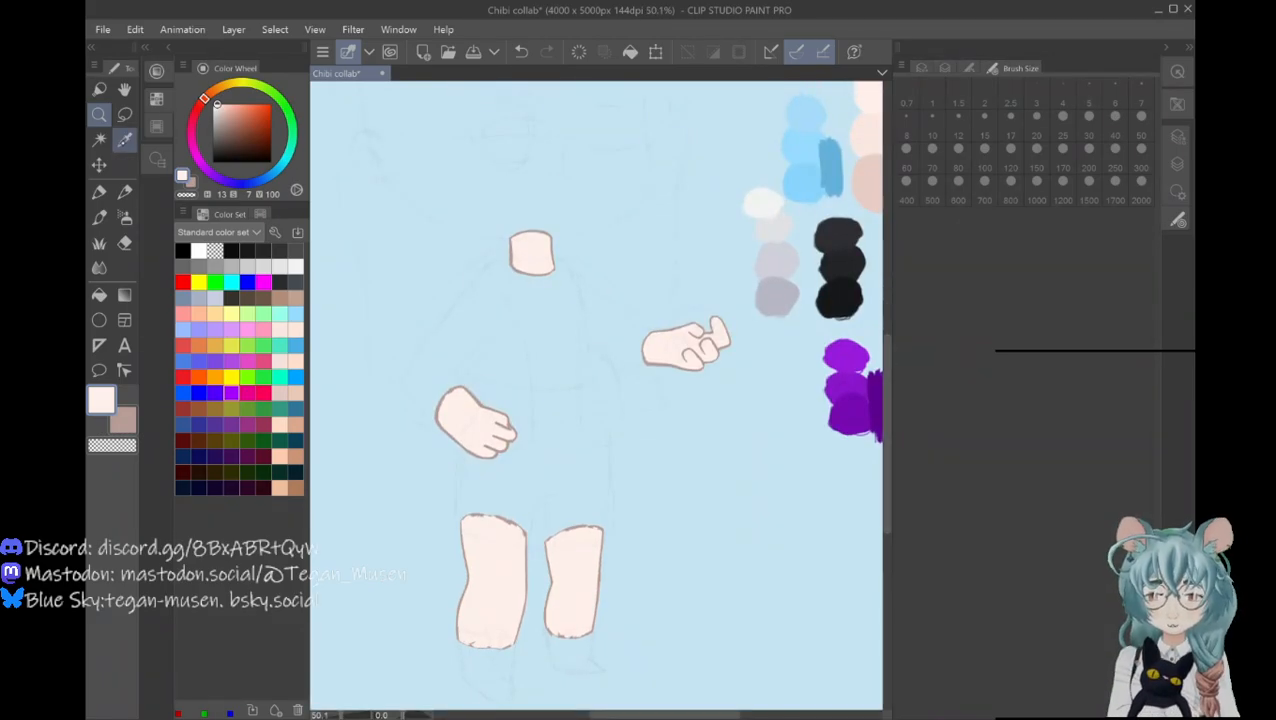
pyautogui.click(124, 140)
pyautogui.click(872, 134)
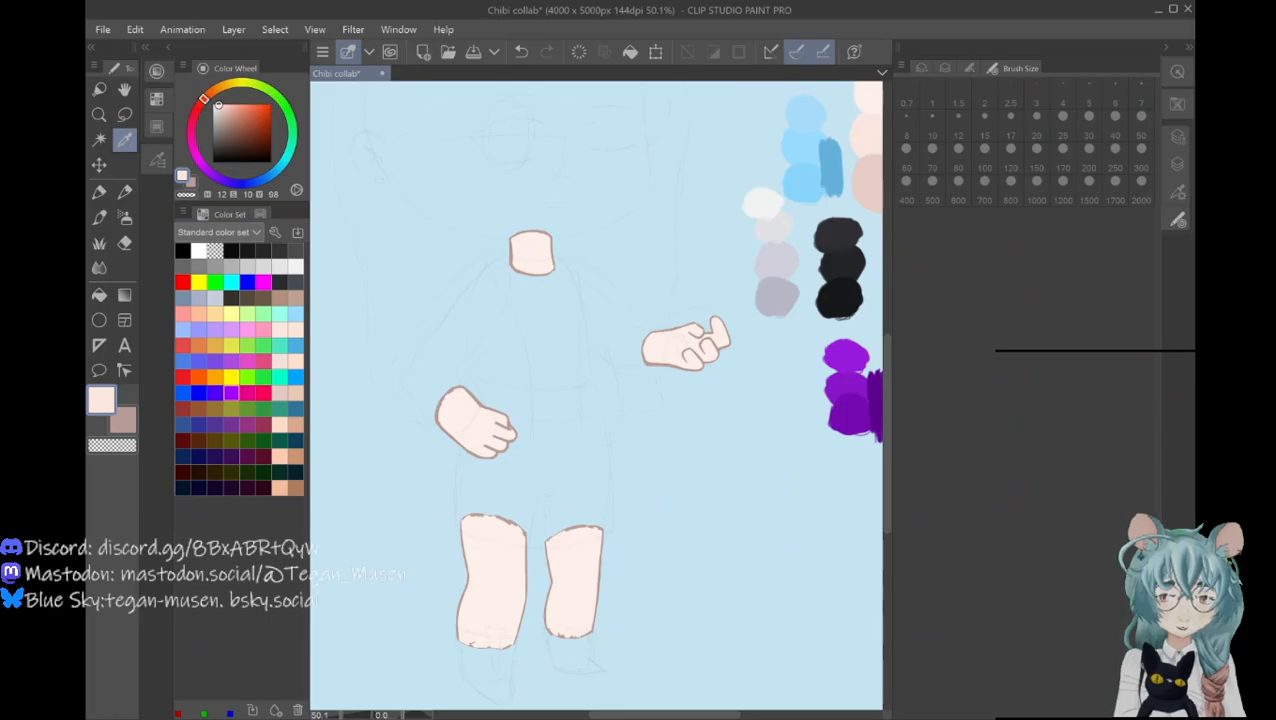
pyautogui.press('x')
pyautogui.press('x')
pyautogui.press('k')
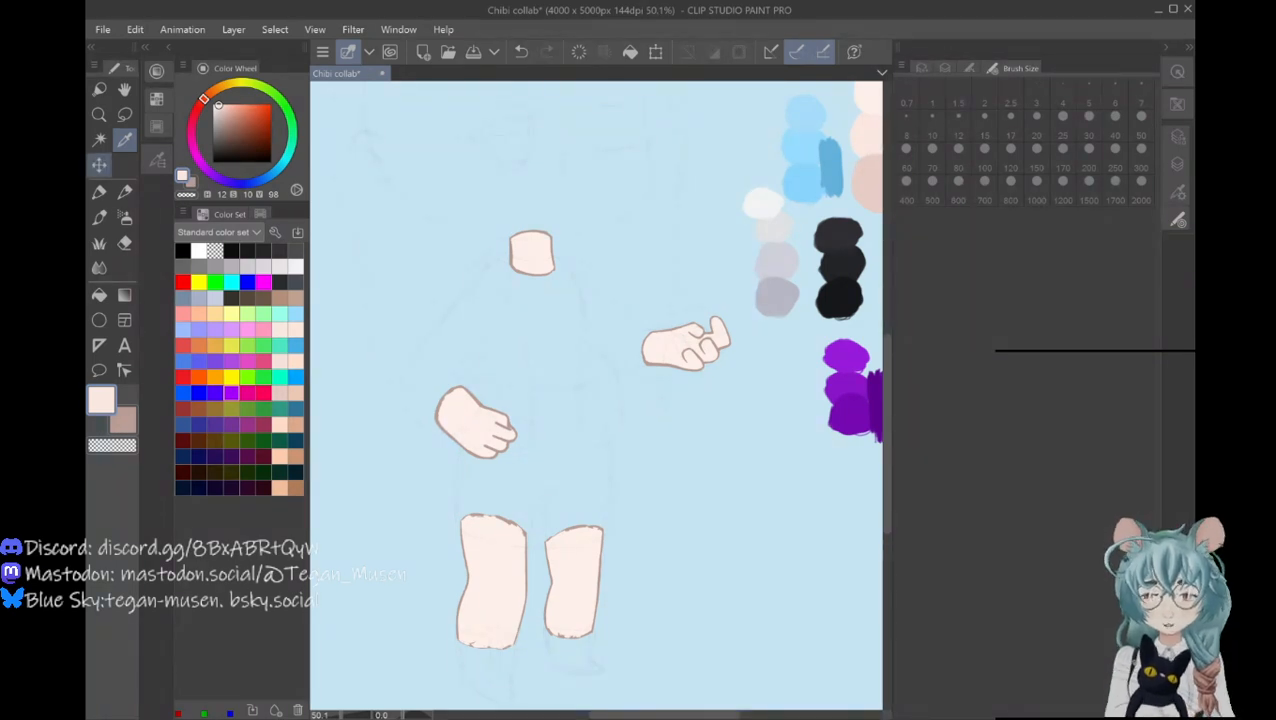
pyautogui.press('w')
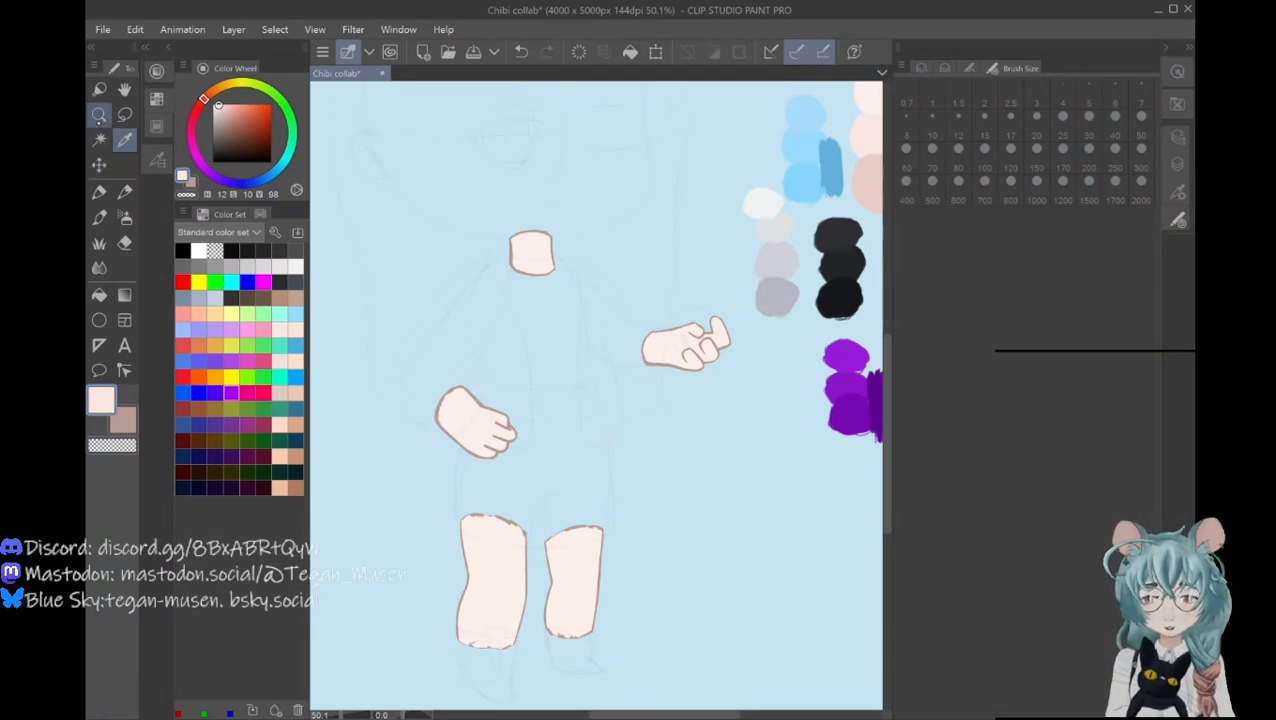
pyautogui.click(99, 115)
pyautogui.moveTo(503, 243); pyautogui.dragTo(532, 290)
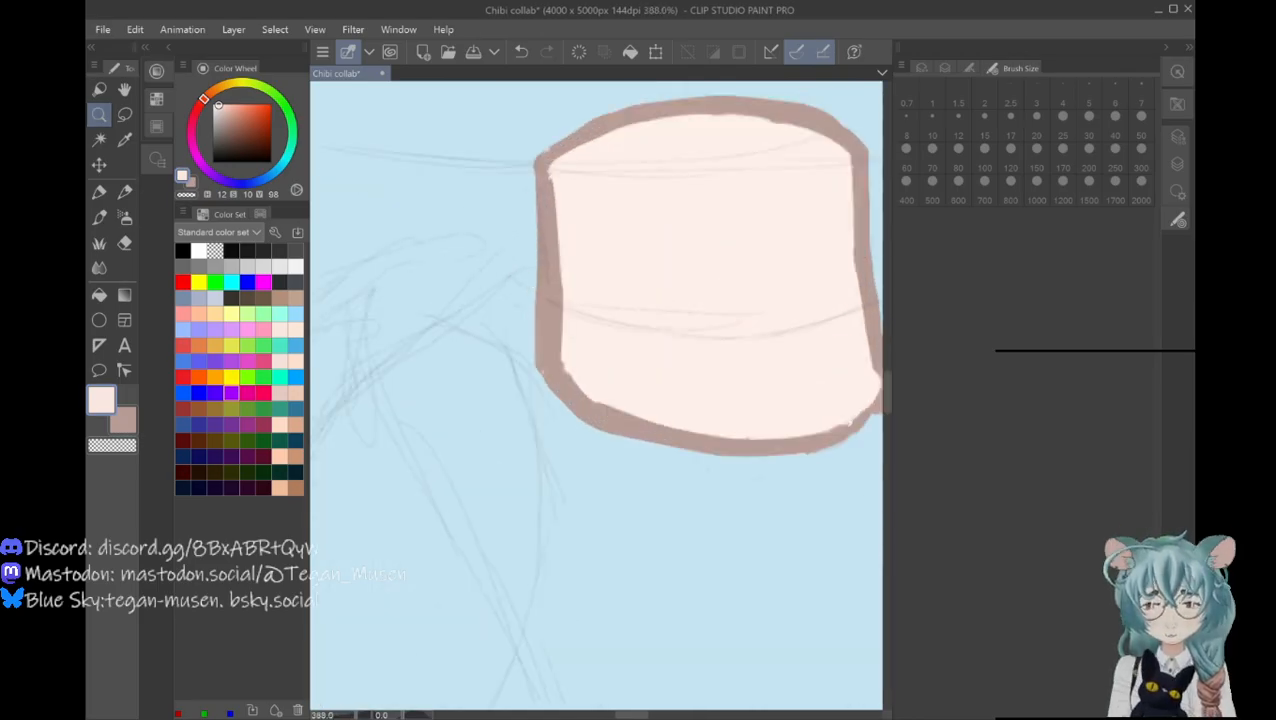
pyautogui.click(99, 217)
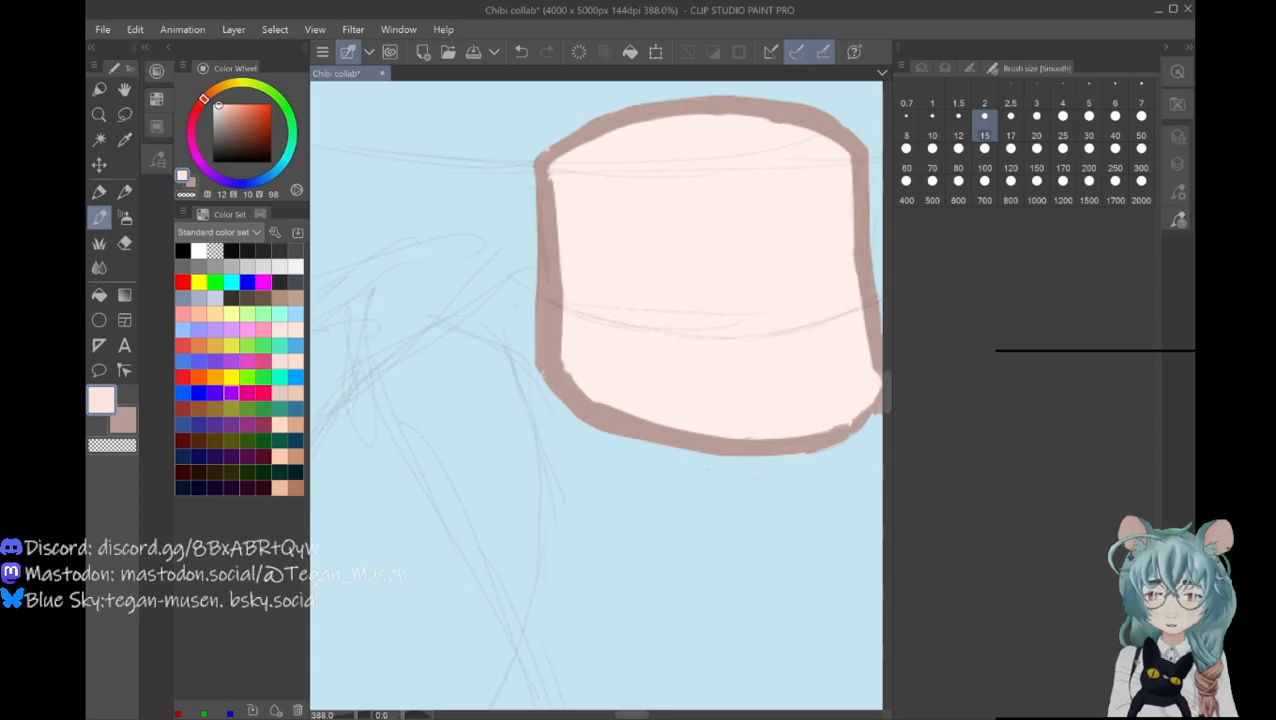
# Step: Draw a pale yellow arrow above the palette, pointing diagonally down toward the character, with the Smooth brush at size 15
pyautogui.click(99, 140)
pyautogui.click(99, 114)
pyautogui.moveTo(449, 358); pyautogui.dragTo(381, 317)
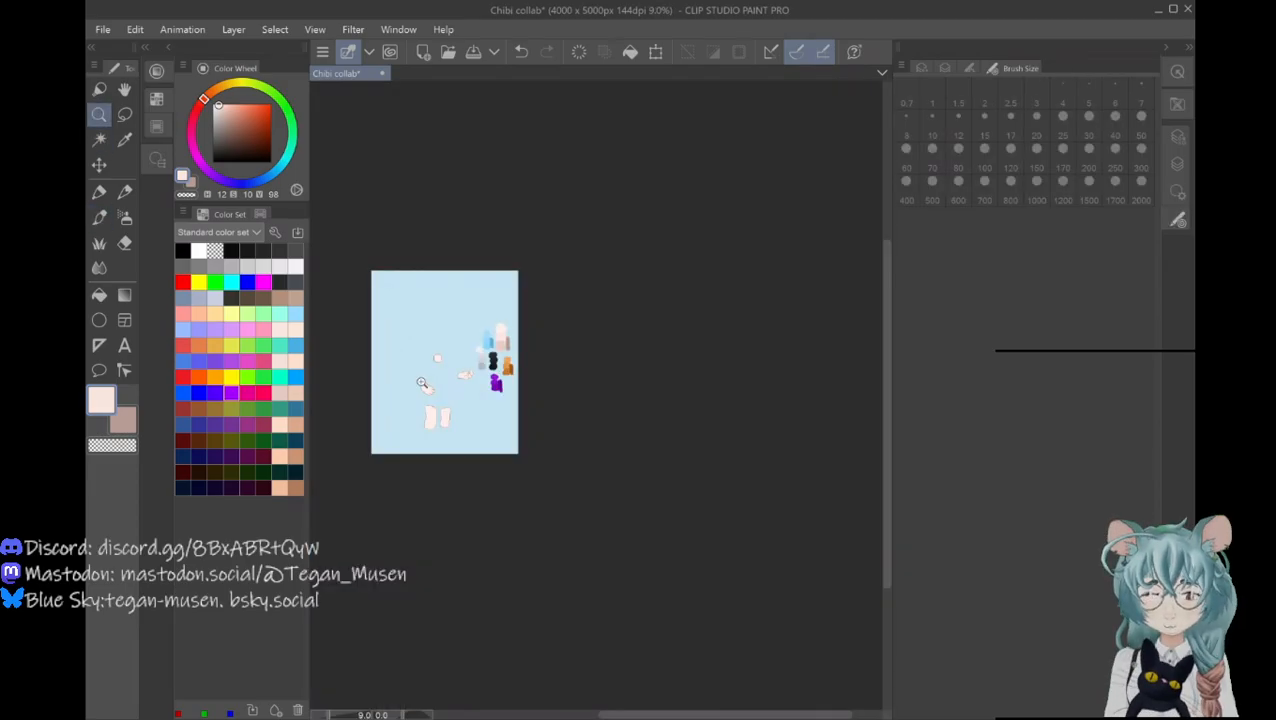
pyautogui.moveTo(416, 379); pyautogui.dragTo(431, 383)
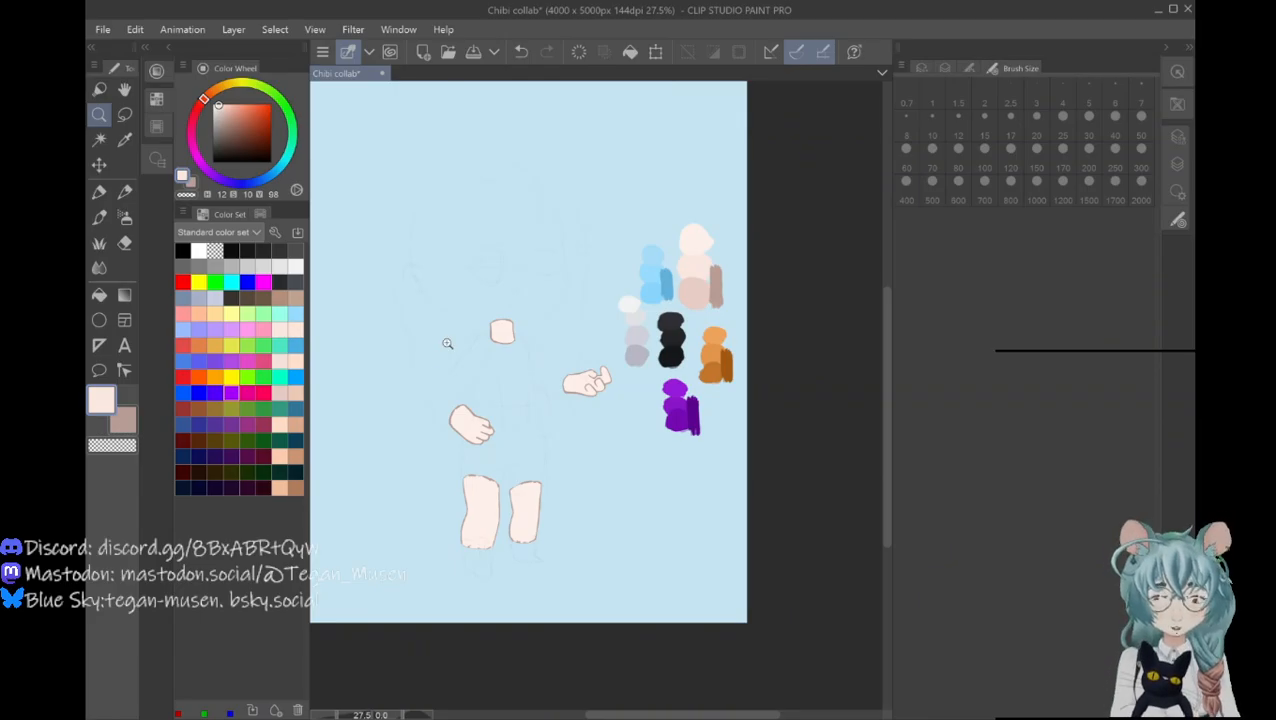
pyautogui.moveTo(444, 345); pyautogui.dragTo(449, 350)
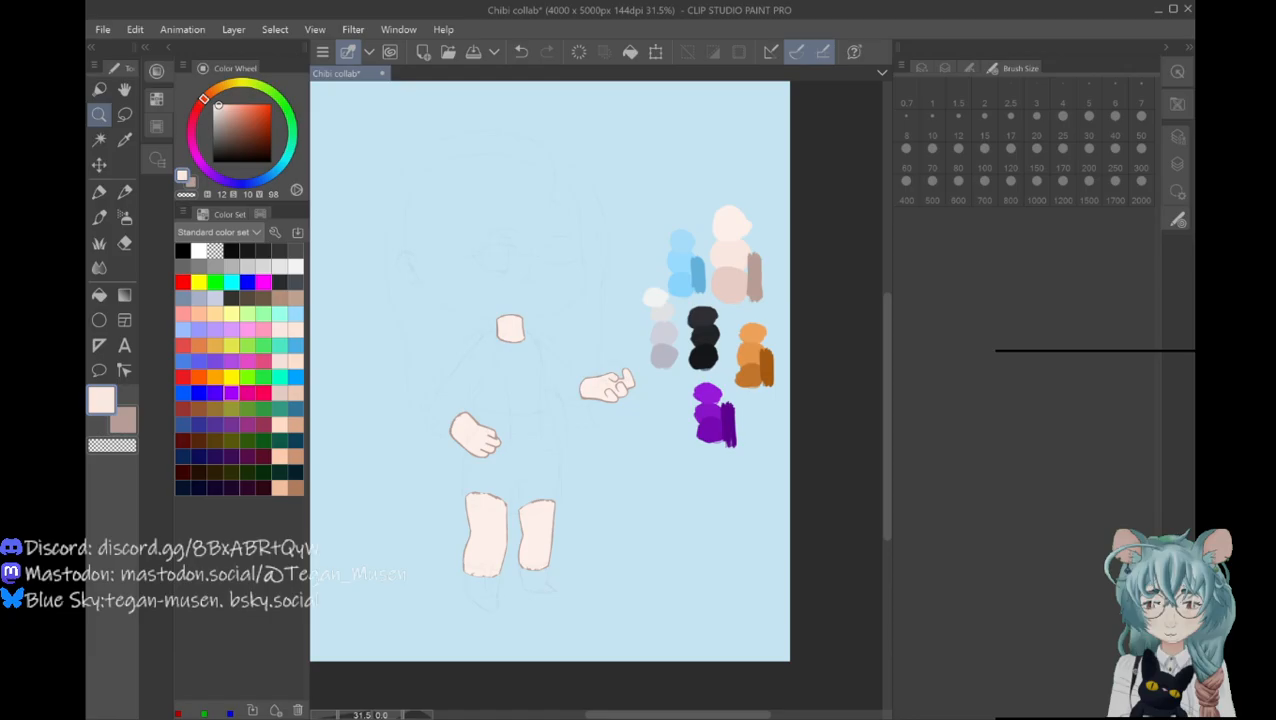
pyautogui.click(231, 314)
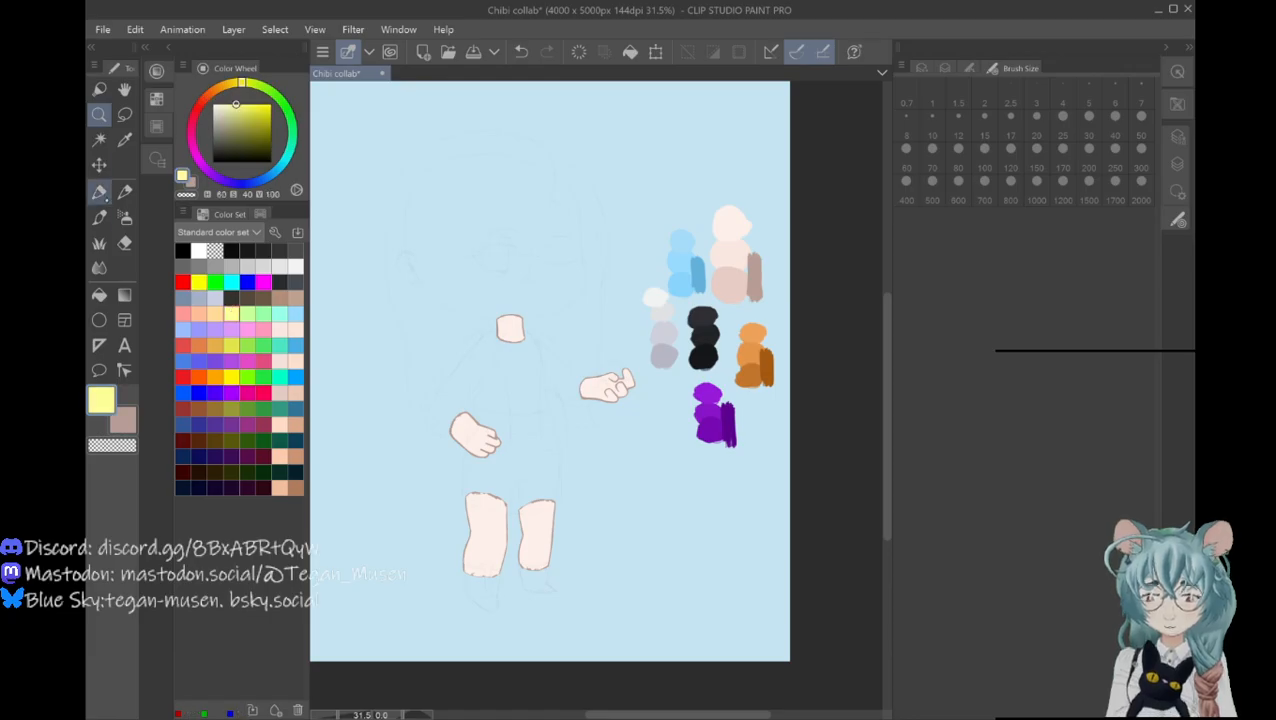
pyautogui.click(99, 217)
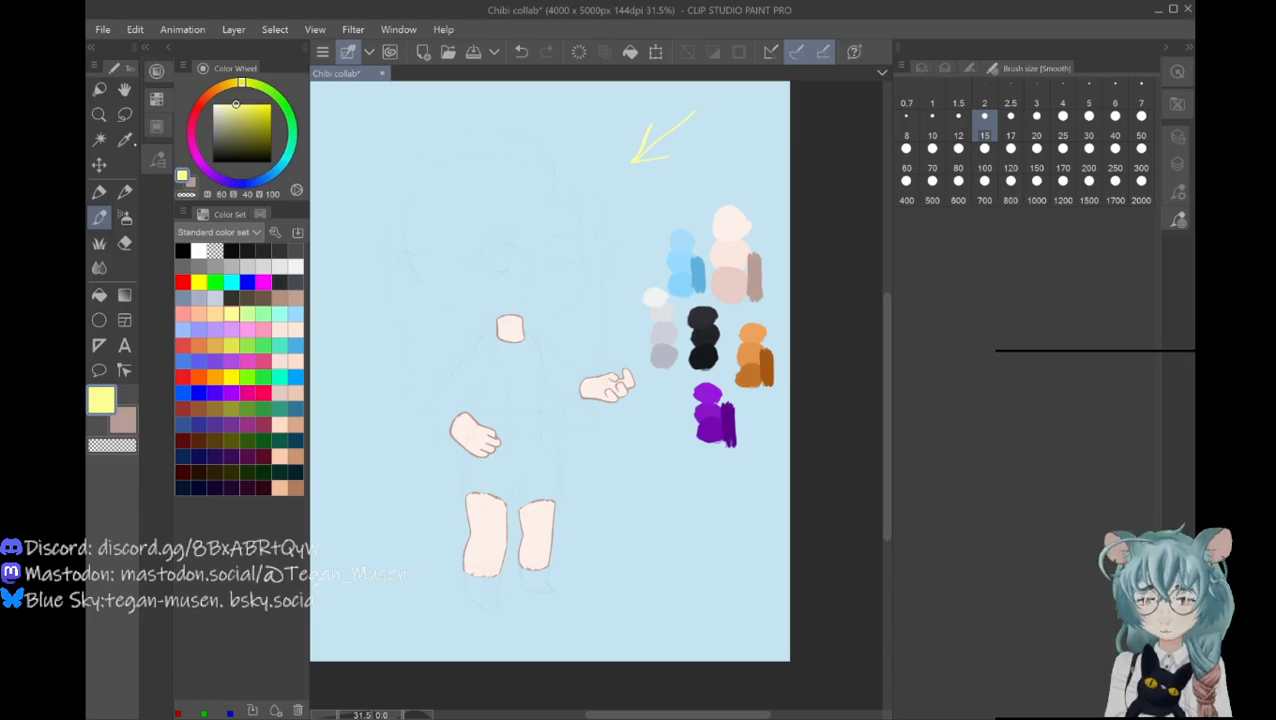
# Step: Shade the neck's upper band and left side in the middle skin tone sampled from the palette, using the Smooth brush
pyautogui.click(125, 140)
pyautogui.click(733, 246)
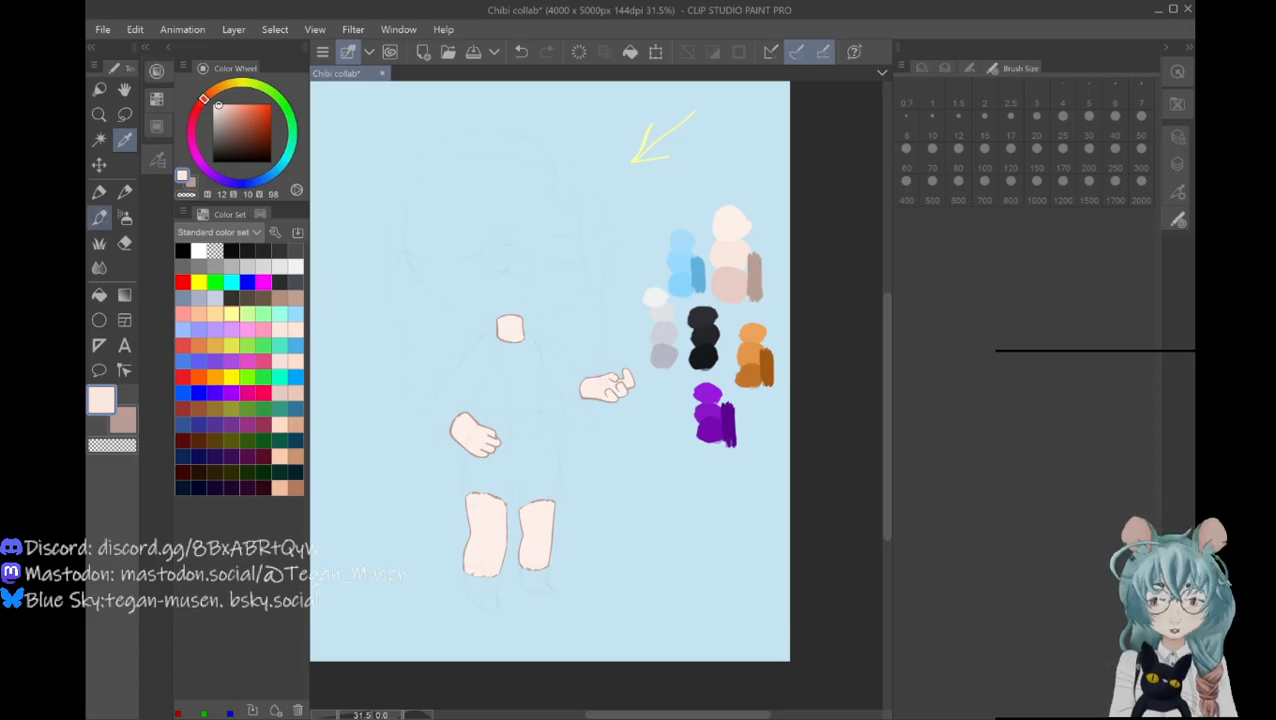
pyautogui.click(99, 114)
pyautogui.moveTo(490, 343); pyautogui.dragTo(518, 353)
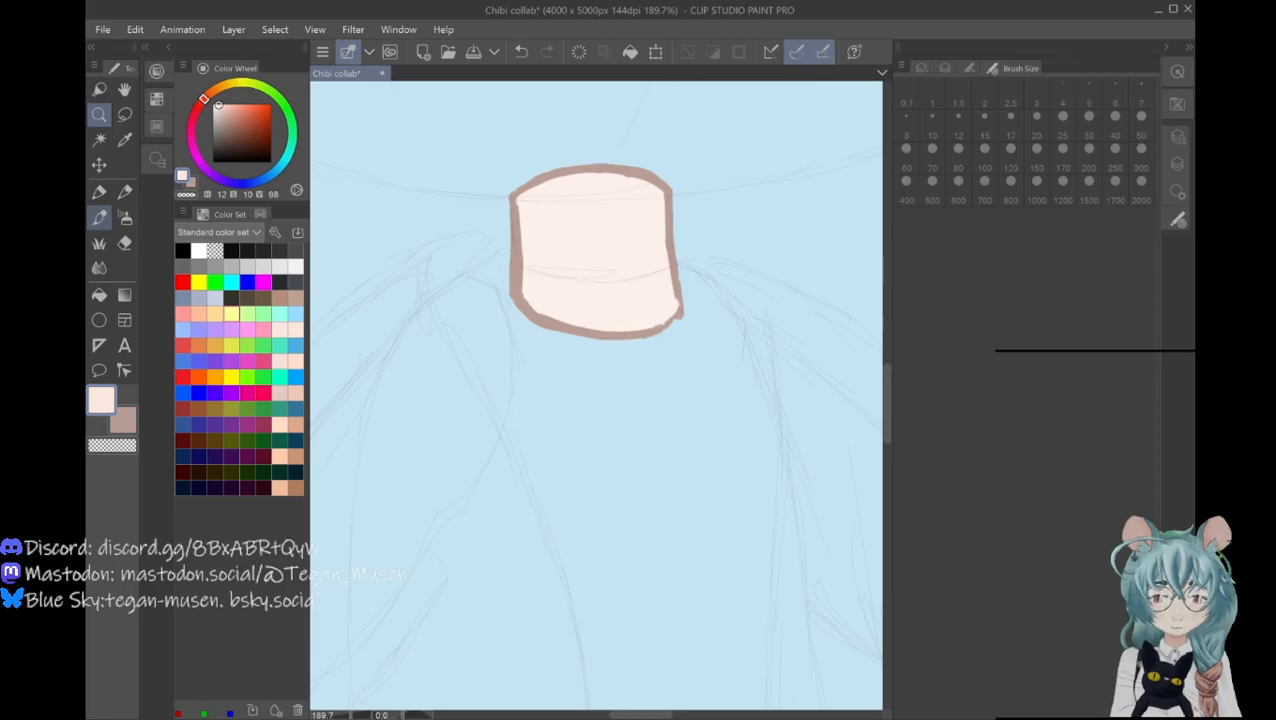
pyautogui.click(99, 217)
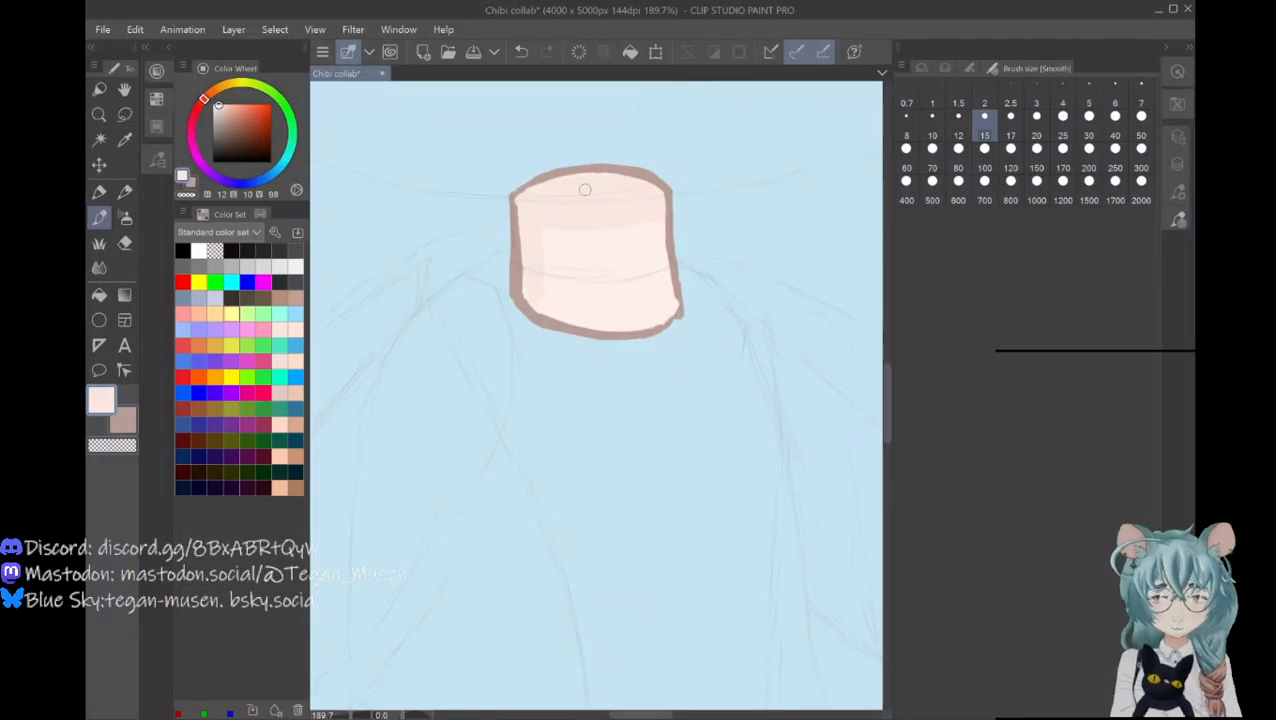
# Step: Paint a diagonal shadow boundary across the resting hand from the wrist in the middle skin tone, correcting it with the pale base tone
pyautogui.moveTo(886, 416); pyautogui.dragTo(897, 465)
pyautogui.moveTo(659, 715); pyautogui.dragTo(646, 715)
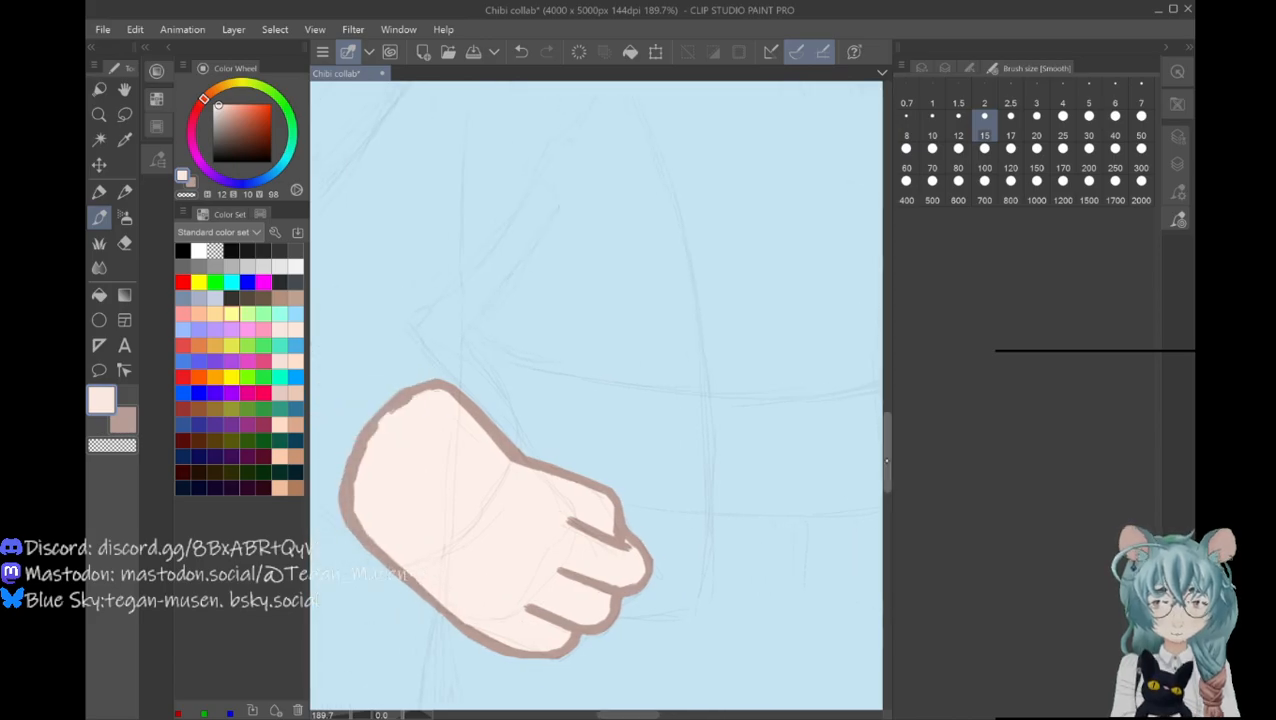
pyautogui.moveTo(886, 450); pyautogui.dragTo(886, 461)
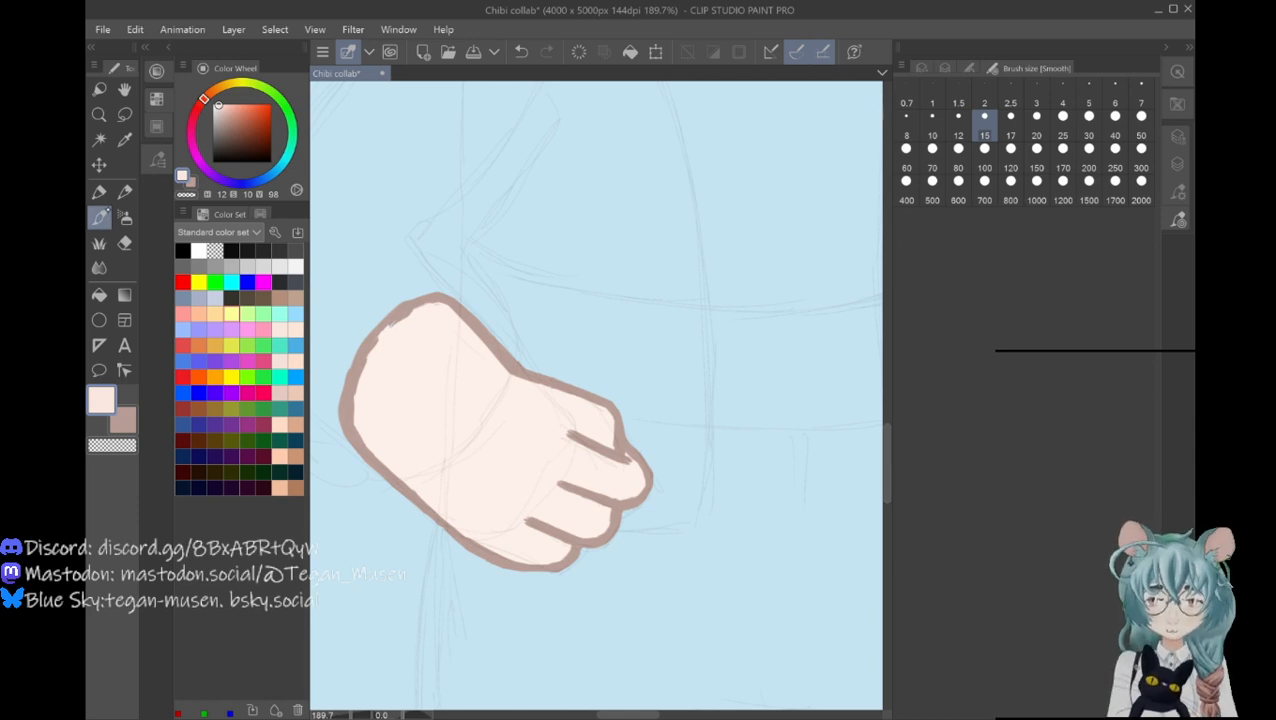
pyautogui.moveTo(364, 392); pyautogui.dragTo(393, 417)
pyautogui.keyDown('alt'); pyautogui.click(364, 400); pyautogui.keyUp('alt')
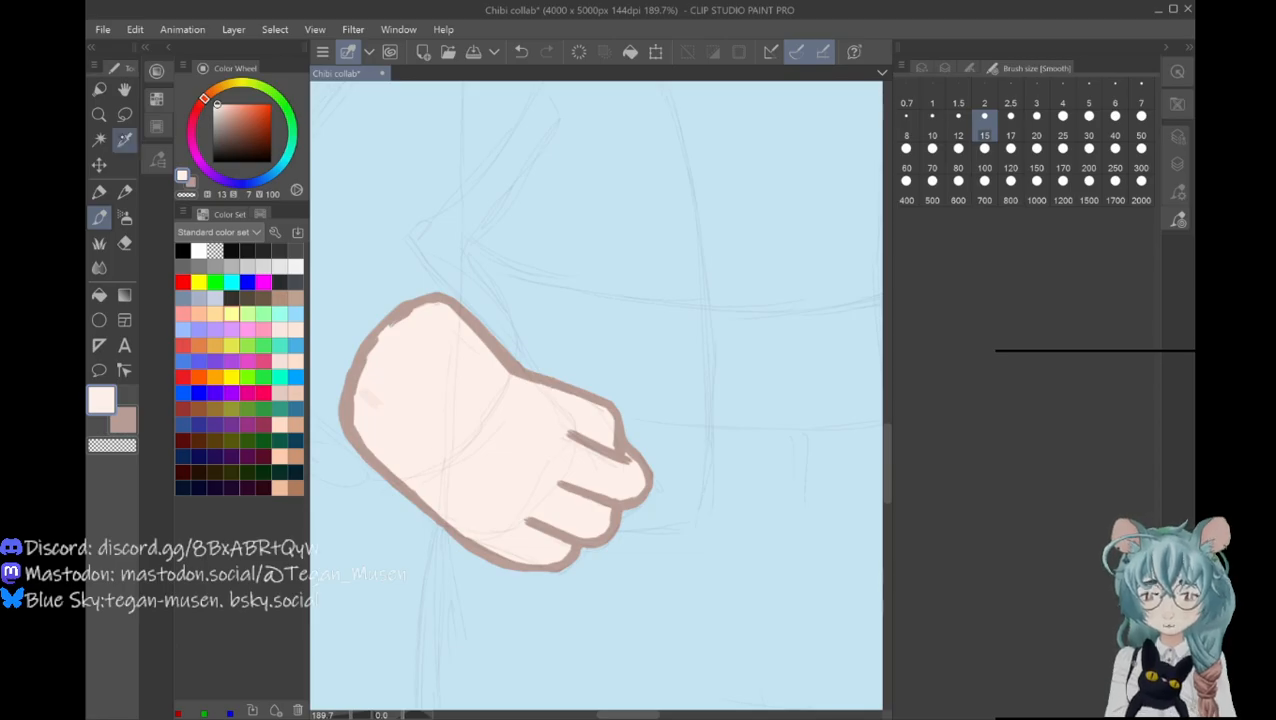
pyautogui.keyDown('alt'); pyautogui.click(361, 371); pyautogui.keyUp('alt')
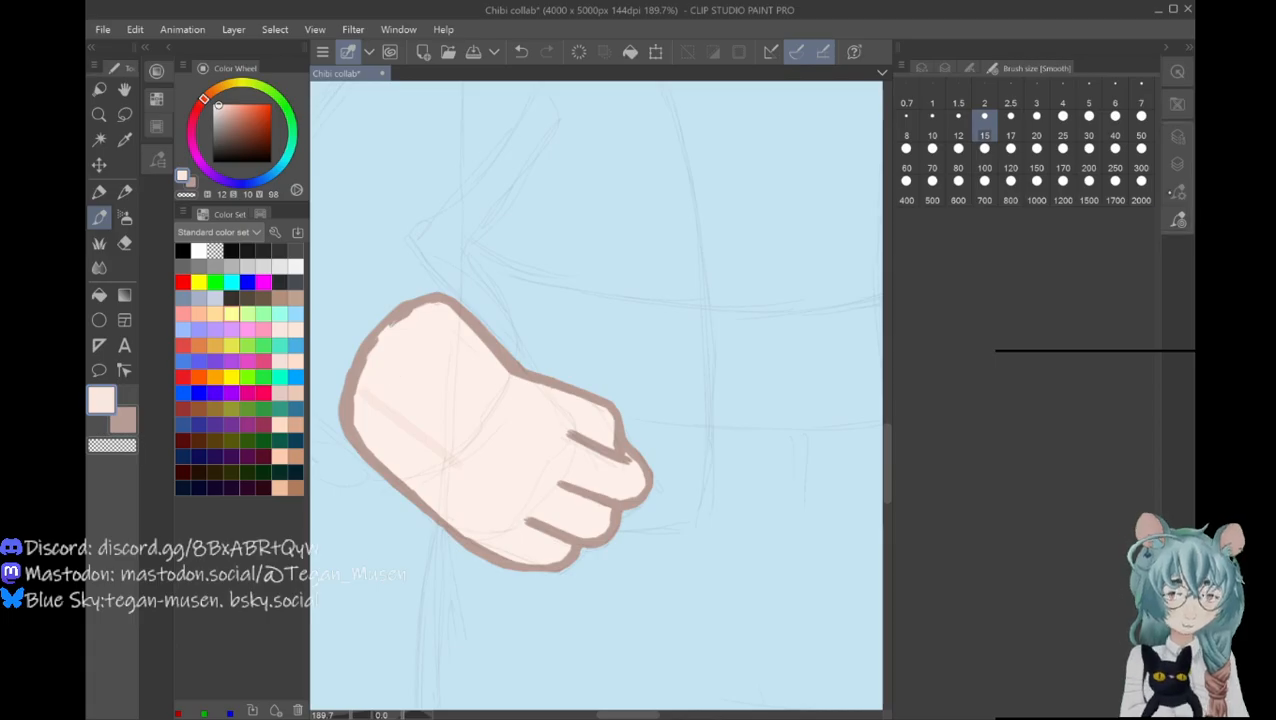
# Step: Lasso the resting hand's fingers, erase them with the Rough eraser at size 20, and clear the selection
pyautogui.click(1177, 192)
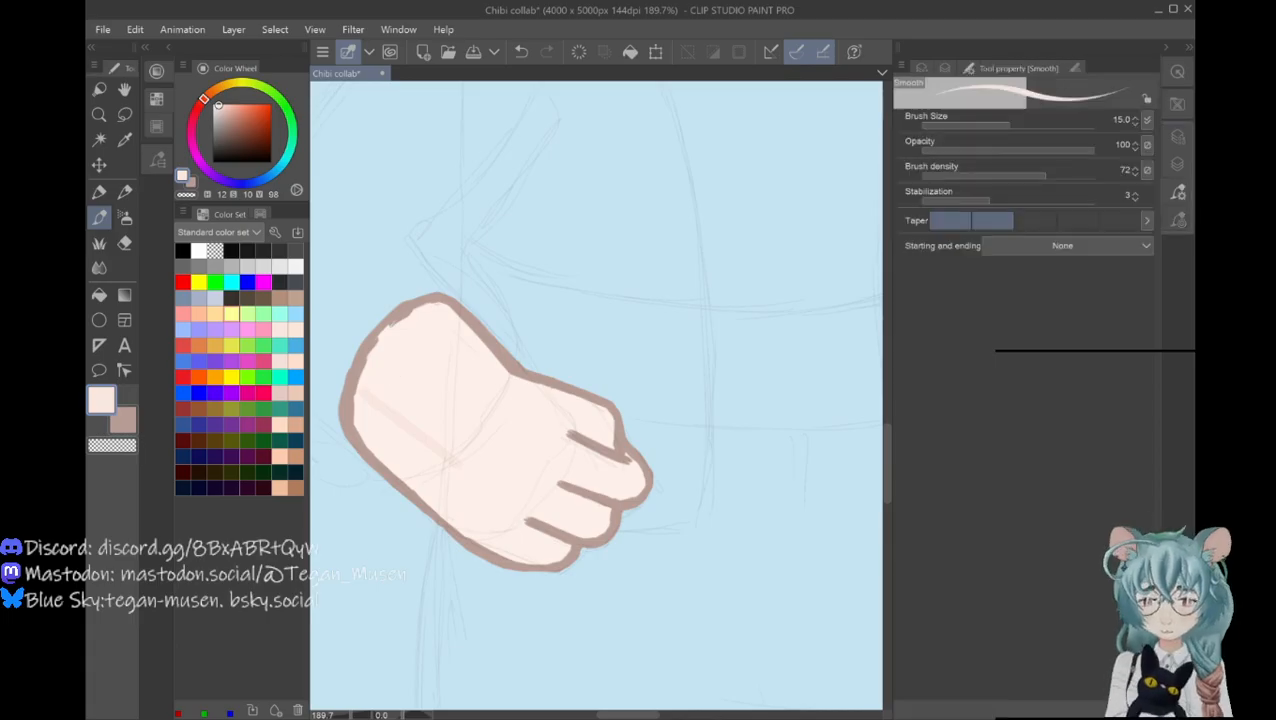
pyautogui.click(124, 114)
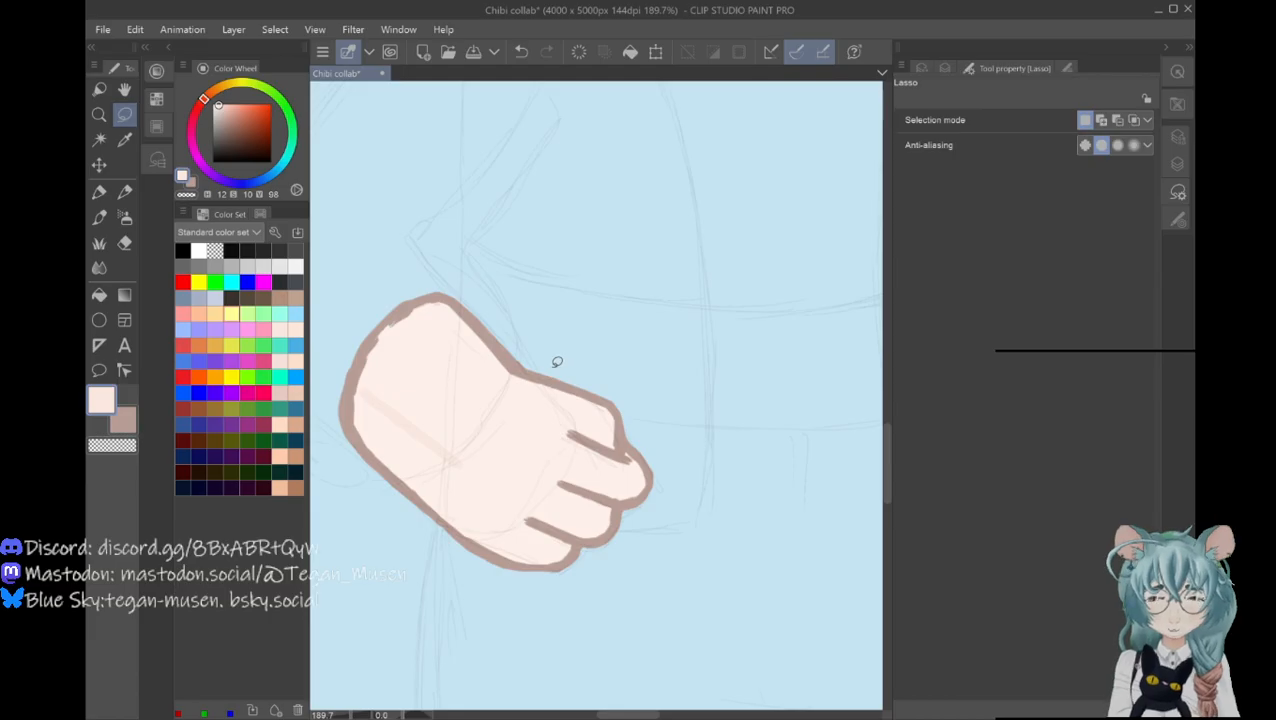
pyautogui.moveTo(540, 387)
pyautogui.mouseDown()
pyautogui.moveTo(574, 419)
pyautogui.moveTo(552, 490)
pyautogui.moveTo(475, 556)
pyautogui.moveTo(505, 583)
pyautogui.moveTo(552, 593)
pyautogui.moveTo(618, 563)
pyautogui.moveTo(661, 521)
pyautogui.moveTo(682, 425)
pyautogui.moveTo(622, 369)
pyautogui.moveTo(533, 362)
pyautogui.mouseUp()
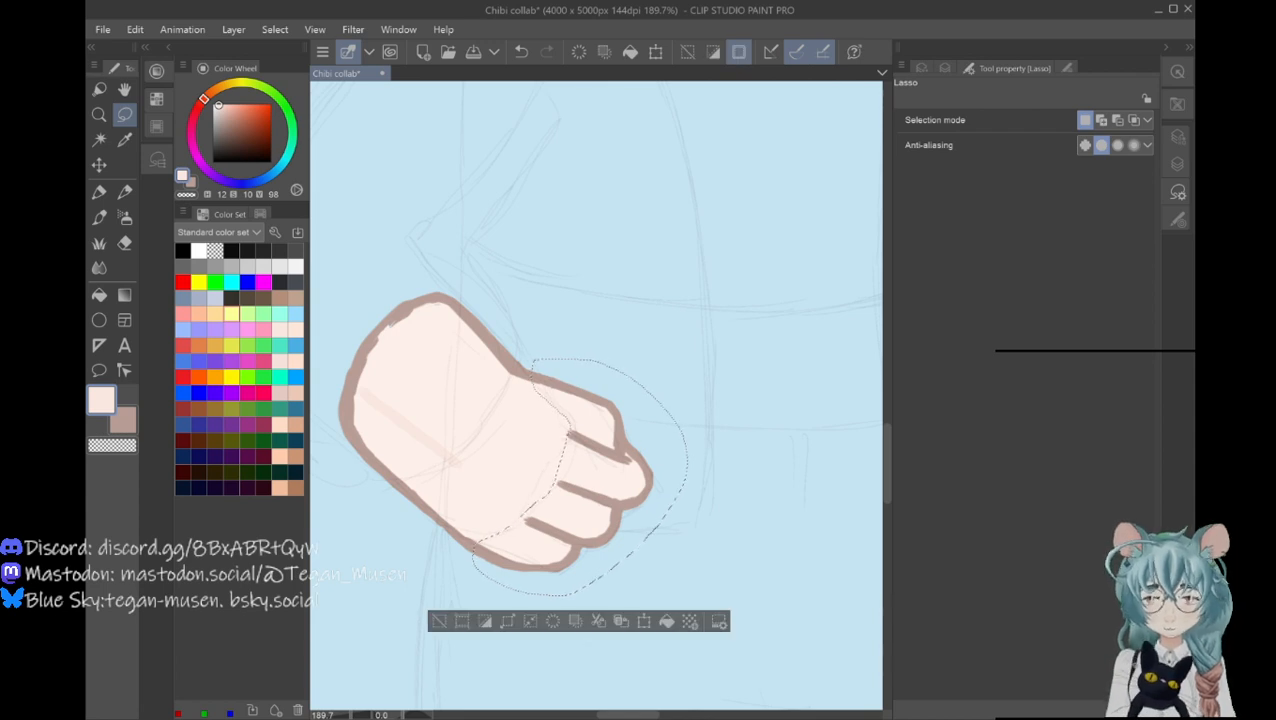
pyautogui.press('e')
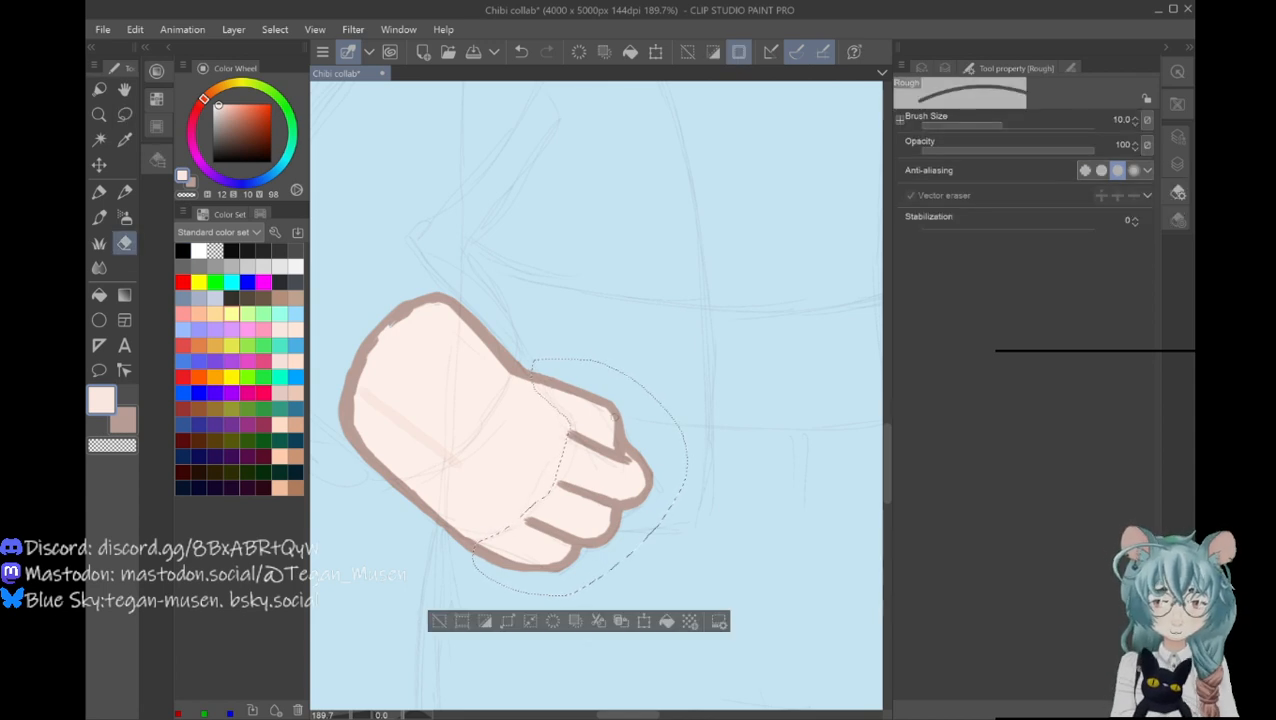
pyautogui.click(1177, 163)
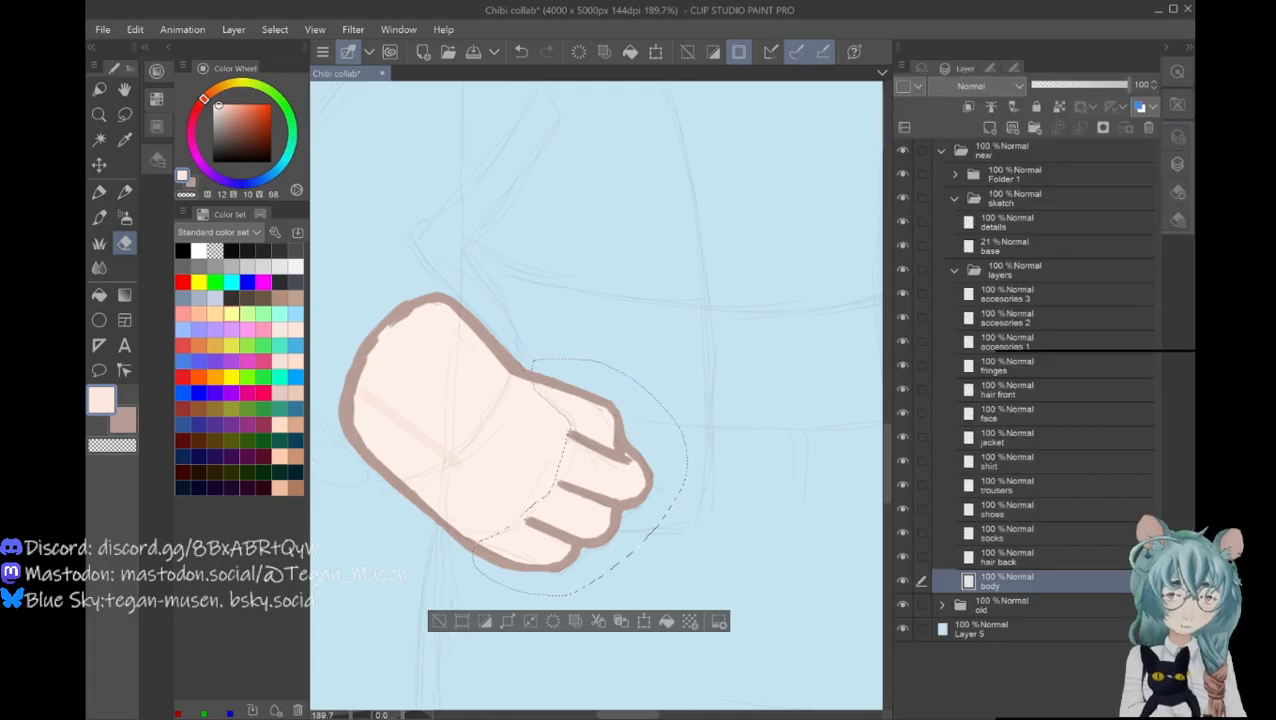
pyautogui.click(1177, 219)
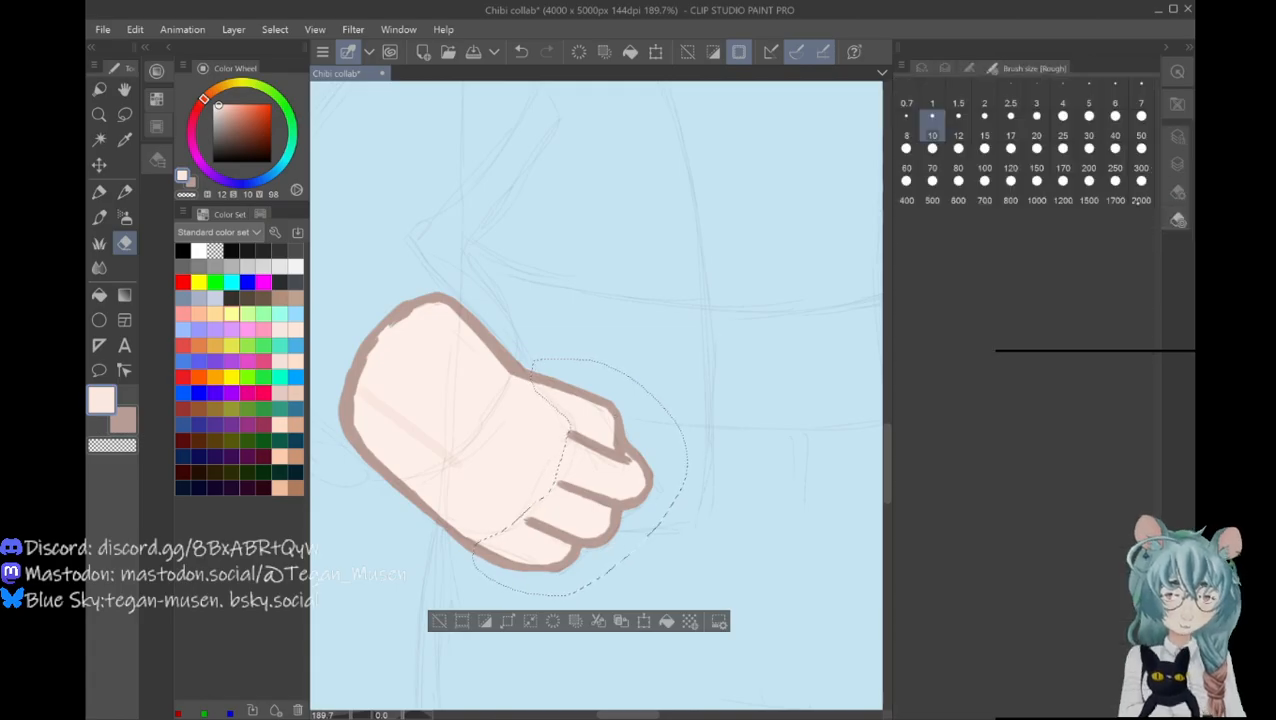
pyautogui.click(1036, 112)
pyautogui.moveTo(595, 397)
pyautogui.mouseDown()
pyautogui.moveTo(630, 436)
pyautogui.moveTo(644, 502)
pyautogui.moveTo(610, 399)
pyautogui.moveTo(643, 502)
pyautogui.moveTo(599, 413)
pyautogui.moveTo(582, 405)
pyautogui.moveTo(588, 428)
pyautogui.moveTo(533, 373)
pyautogui.moveTo(597, 445)
pyautogui.moveTo(586, 435)
pyautogui.moveTo(582, 466)
pyautogui.moveTo(568, 447)
pyautogui.moveTo(574, 464)
pyautogui.moveTo(559, 457)
pyautogui.moveTo(580, 567)
pyautogui.moveTo(567, 560)
pyautogui.moveTo(569, 574)
pyautogui.moveTo(548, 576)
pyautogui.moveTo(505, 538)
pyautogui.moveTo(481, 568)
pyautogui.mouseUp()
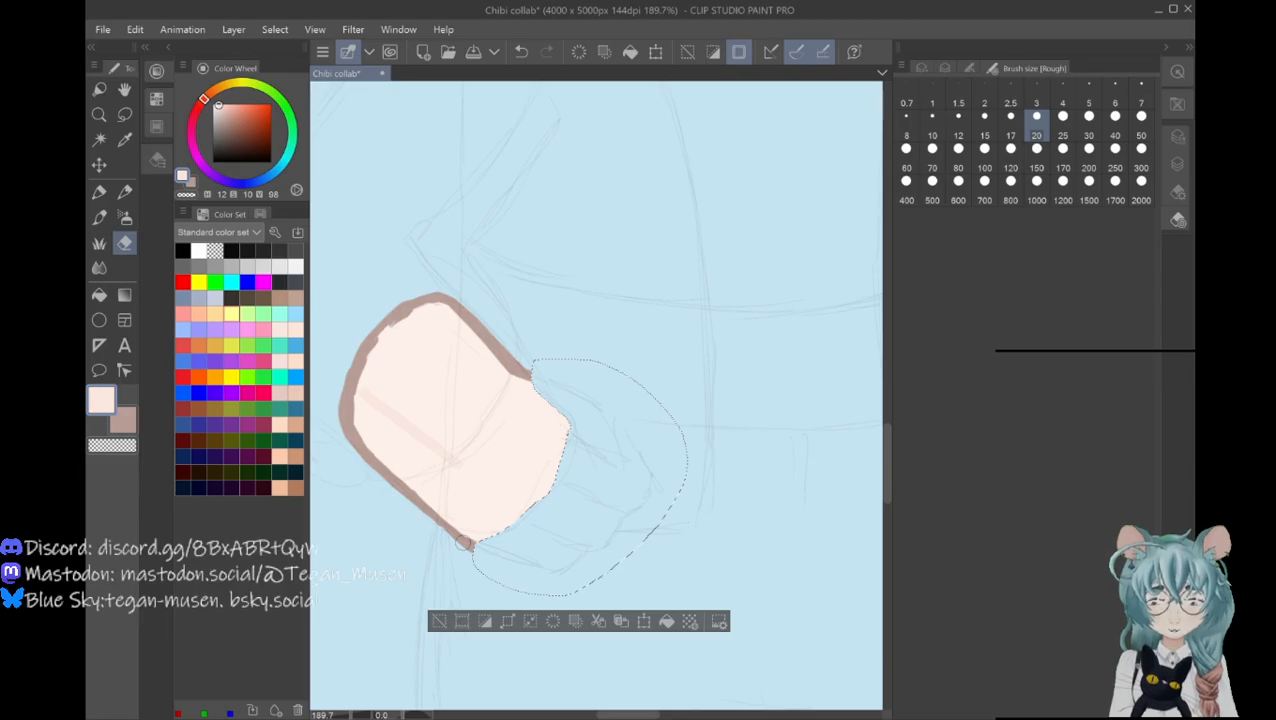
pyautogui.click(438, 621)
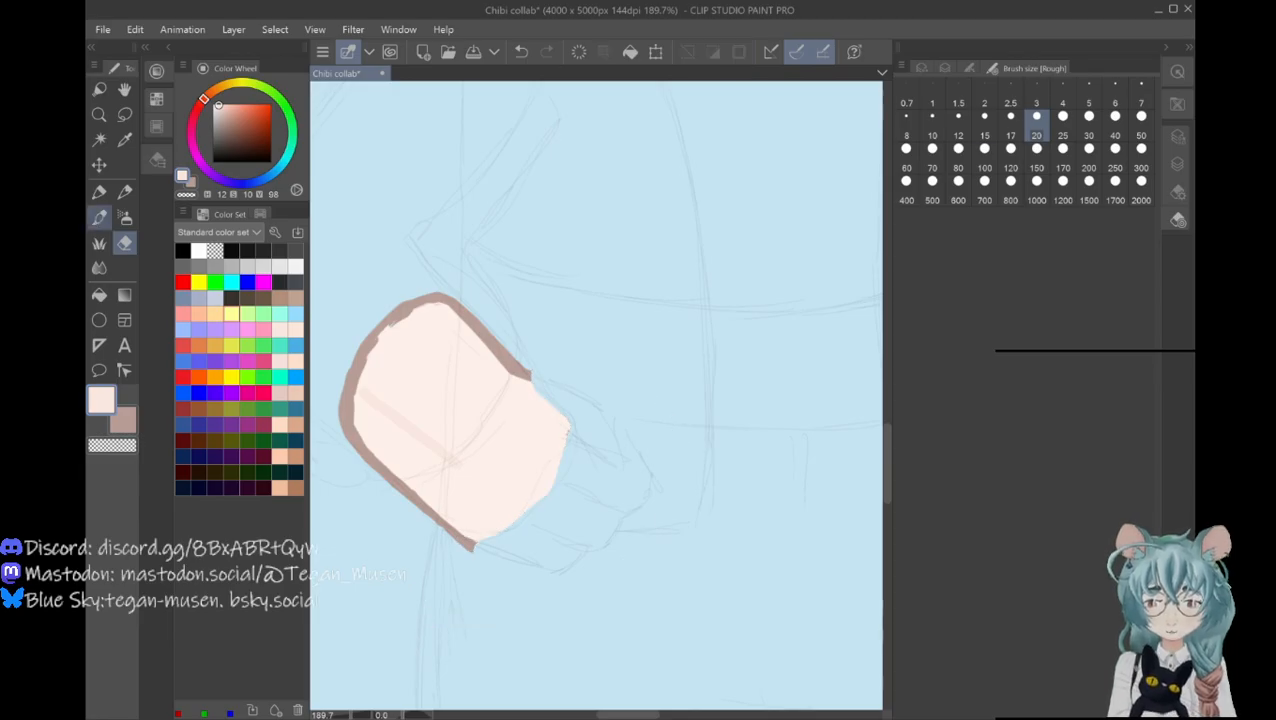
# Step: Outline a rounded uppermost finger on the resting hand in the muted brown outline colour with the Smooth brush, reworking its upper edge
pyautogui.click(99, 217)
pyautogui.click(124, 421)
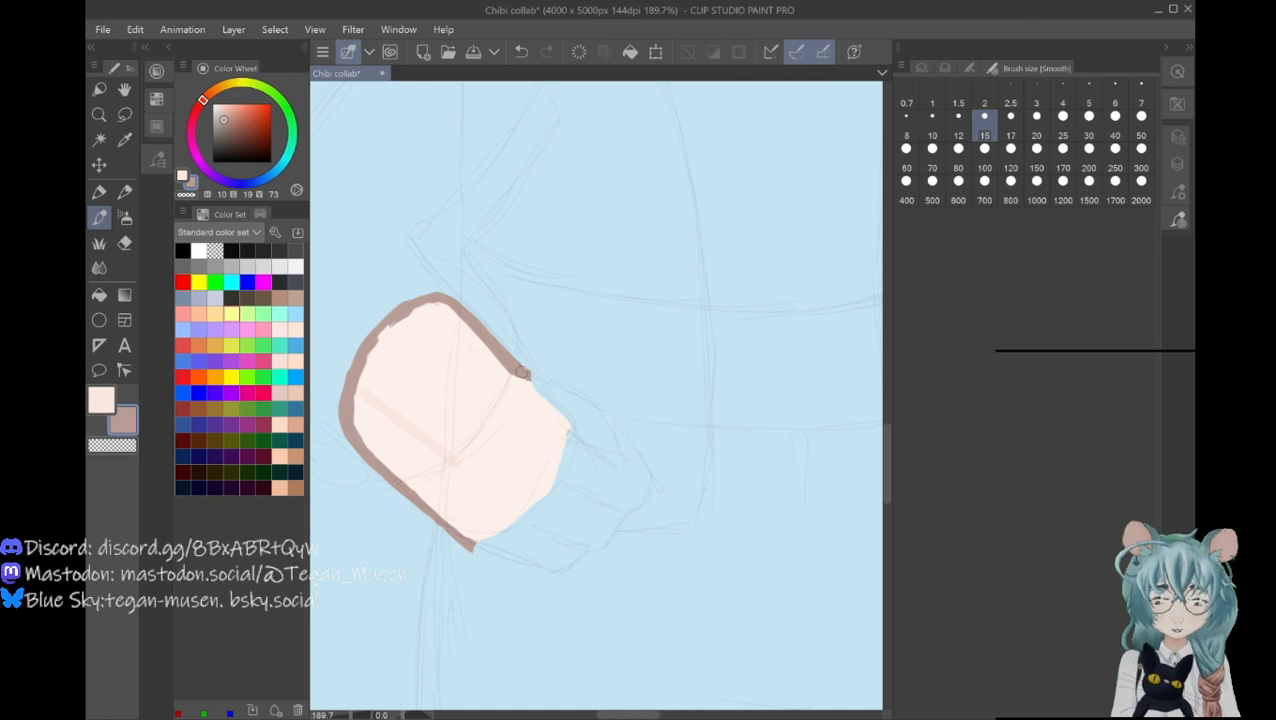
pyautogui.moveTo(535, 374)
pyautogui.mouseDown()
pyautogui.moveTo(584, 367)
pyautogui.moveTo(610, 391)
pyautogui.moveTo(597, 395)
pyautogui.mouseUp()
pyautogui.hotkey('ctrl', 'z')
pyautogui.hotkey('ctrl', 'z')
pyautogui.hotkey('ctrl', 'z')
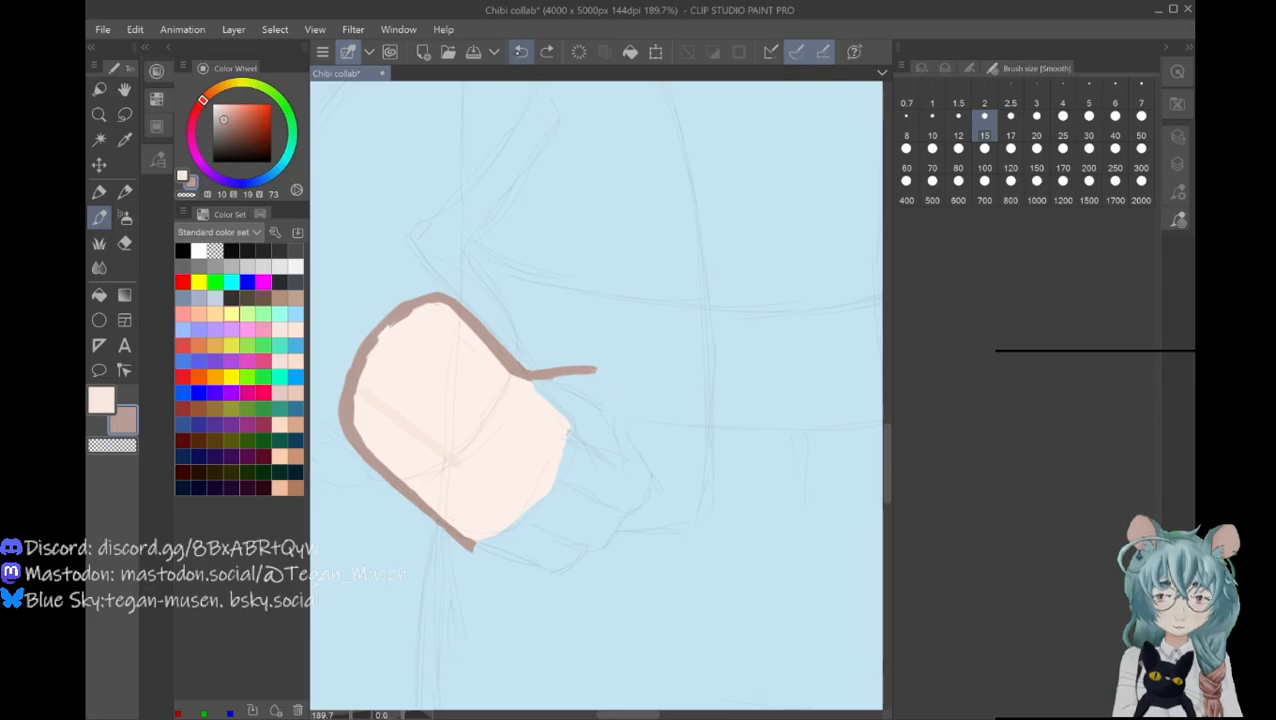
pyautogui.hotkey('ctrl', 'z')
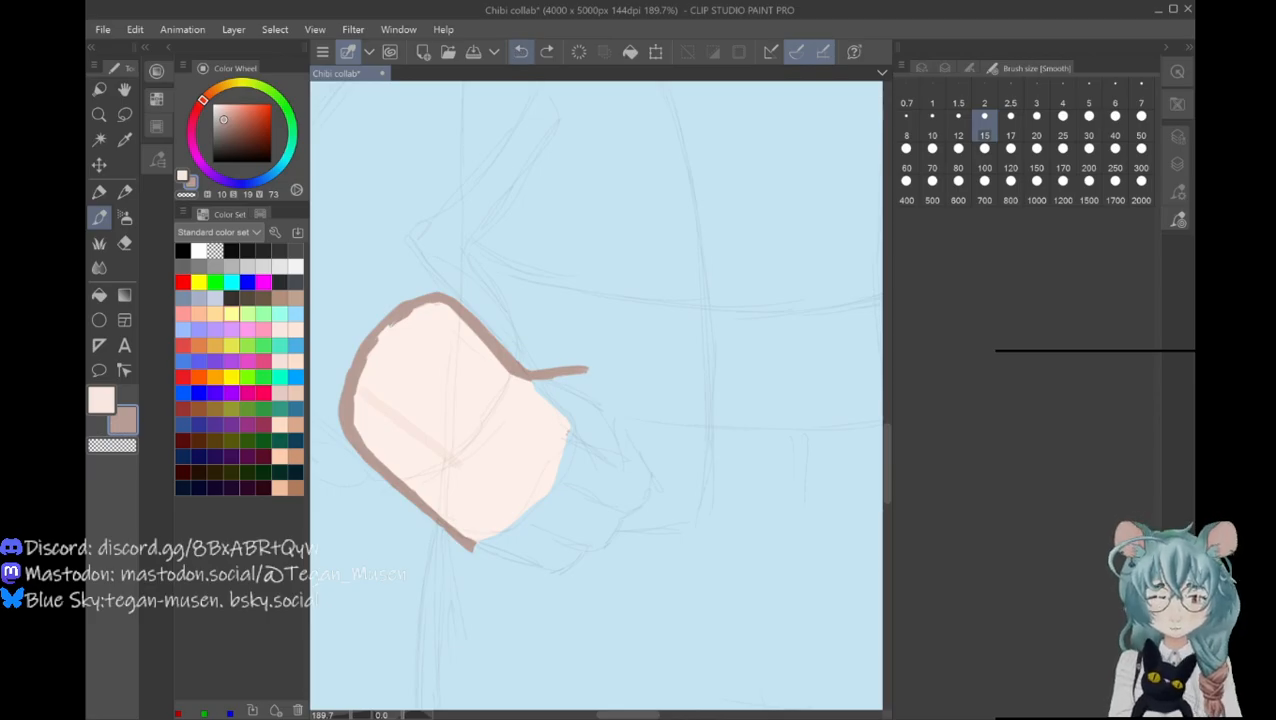
pyautogui.moveTo(588, 371); pyautogui.dragTo(617, 369)
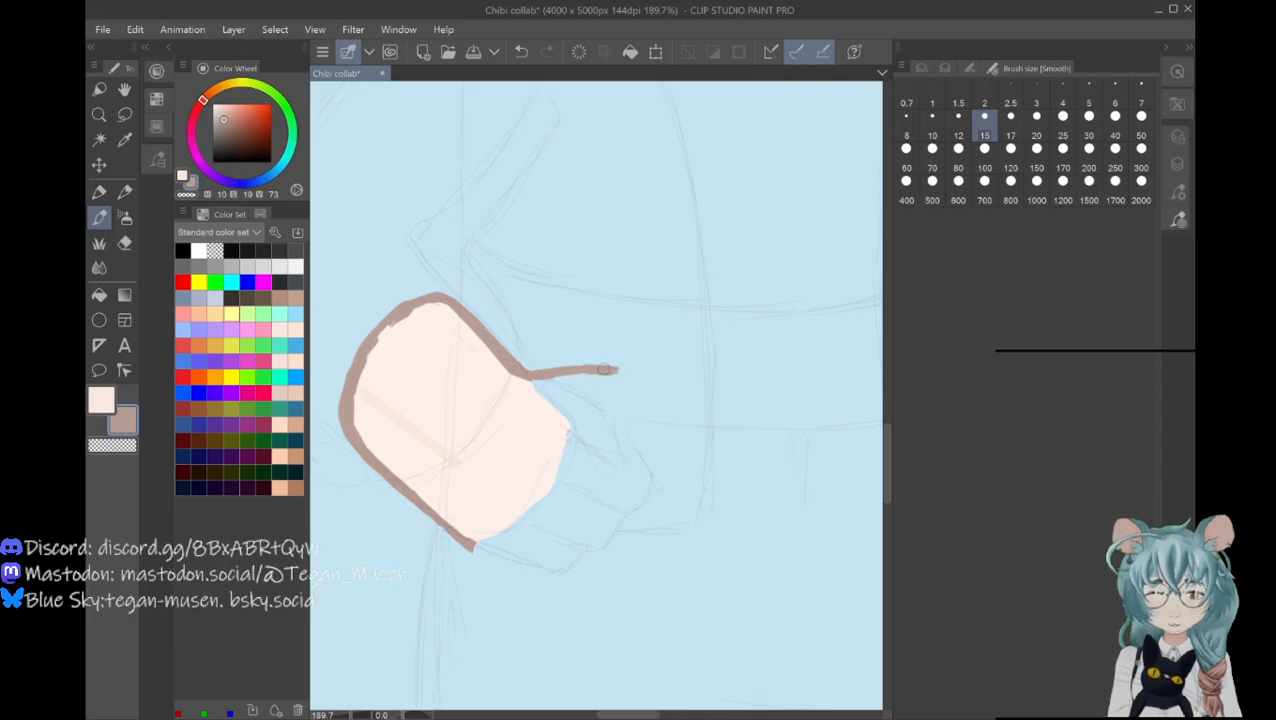
pyautogui.moveTo(623, 369)
pyautogui.mouseDown()
pyautogui.moveTo(625, 398)
pyautogui.moveTo(584, 405)
pyautogui.mouseUp()
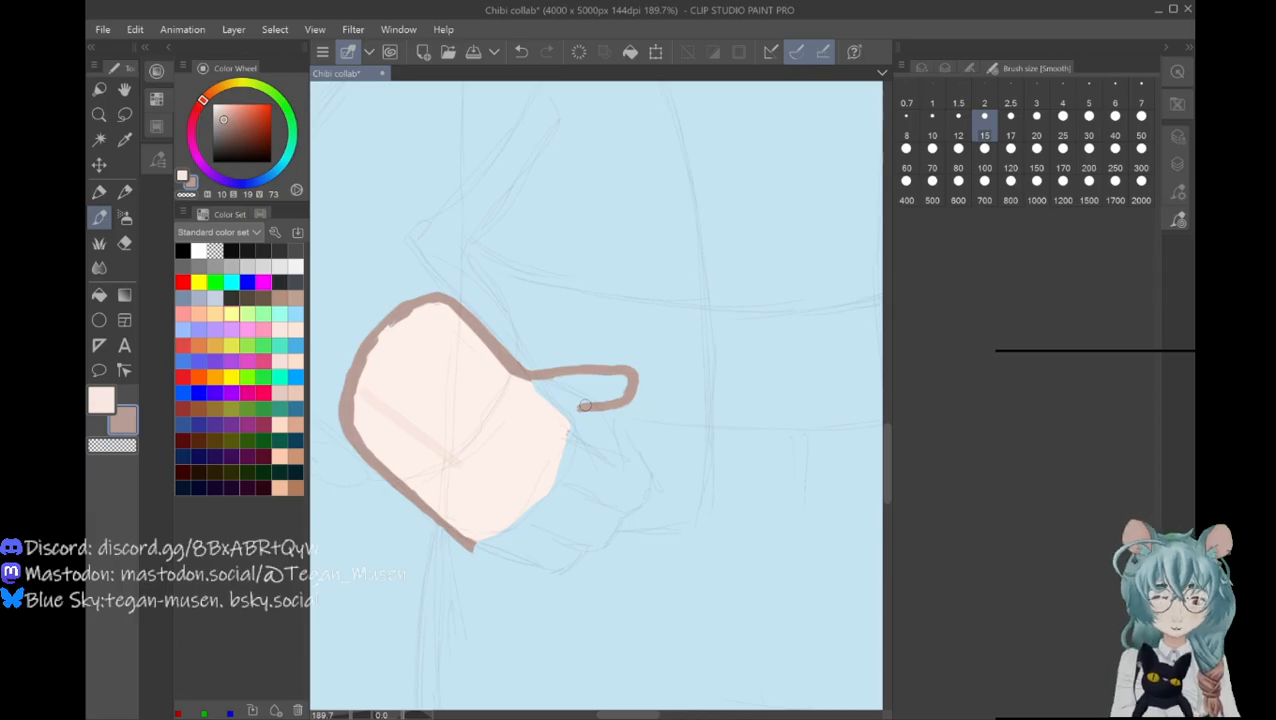
# Step: Outline the resting hand's three lower fingers spread apart, joining them to the palm in the same muted brown
pyautogui.moveTo(466, 540)
pyautogui.mouseDown()
pyautogui.moveTo(524, 589)
pyautogui.moveTo(573, 606)
pyautogui.moveTo(556, 599)
pyautogui.moveTo(573, 606)
pyautogui.moveTo(584, 592)
pyautogui.moveTo(533, 528)
pyautogui.moveTo(636, 564)
pyautogui.moveTo(650, 561)
pyautogui.moveTo(650, 538)
pyautogui.moveTo(653, 552)
pyautogui.moveTo(642, 526)
pyautogui.moveTo(647, 538)
pyautogui.moveTo(566, 491)
pyautogui.mouseUp()
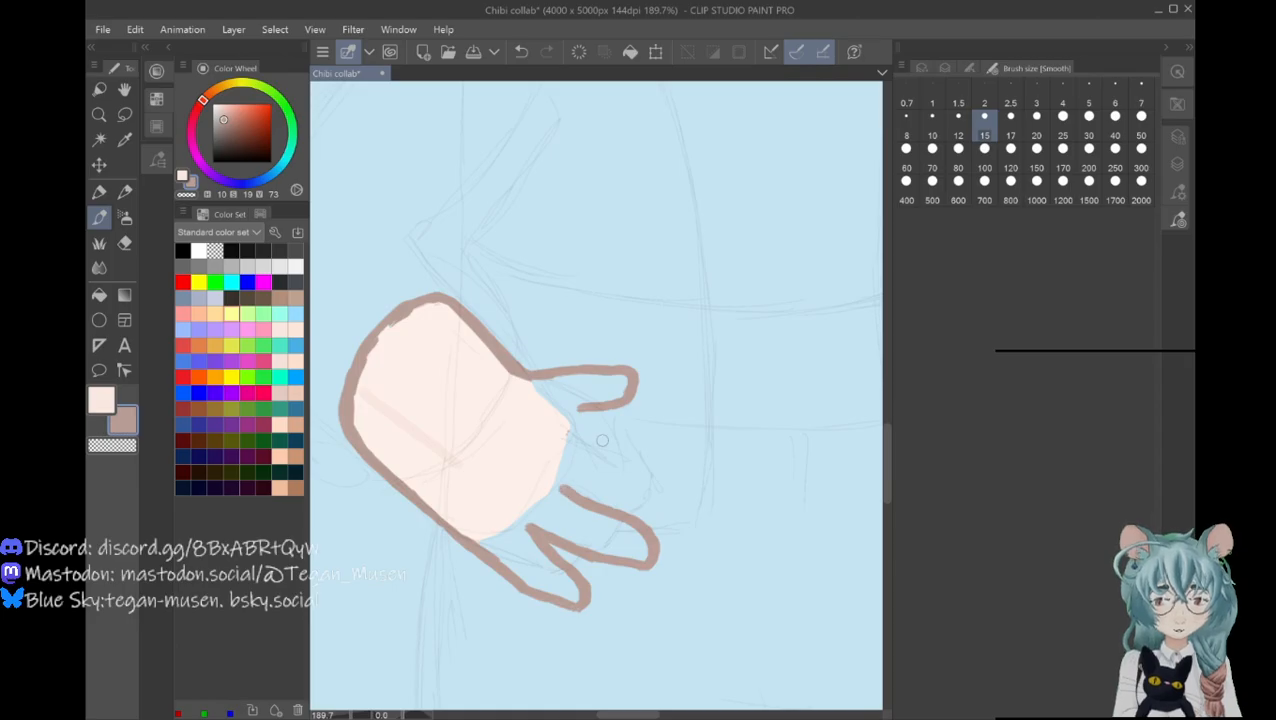
pyautogui.moveTo(580, 411)
pyautogui.mouseDown()
pyautogui.moveTo(663, 465)
pyautogui.moveTo(677, 485)
pyautogui.moveTo(667, 500)
pyautogui.moveTo(639, 498)
pyautogui.moveTo(652, 502)
pyautogui.moveTo(571, 494)
pyautogui.mouseUp()
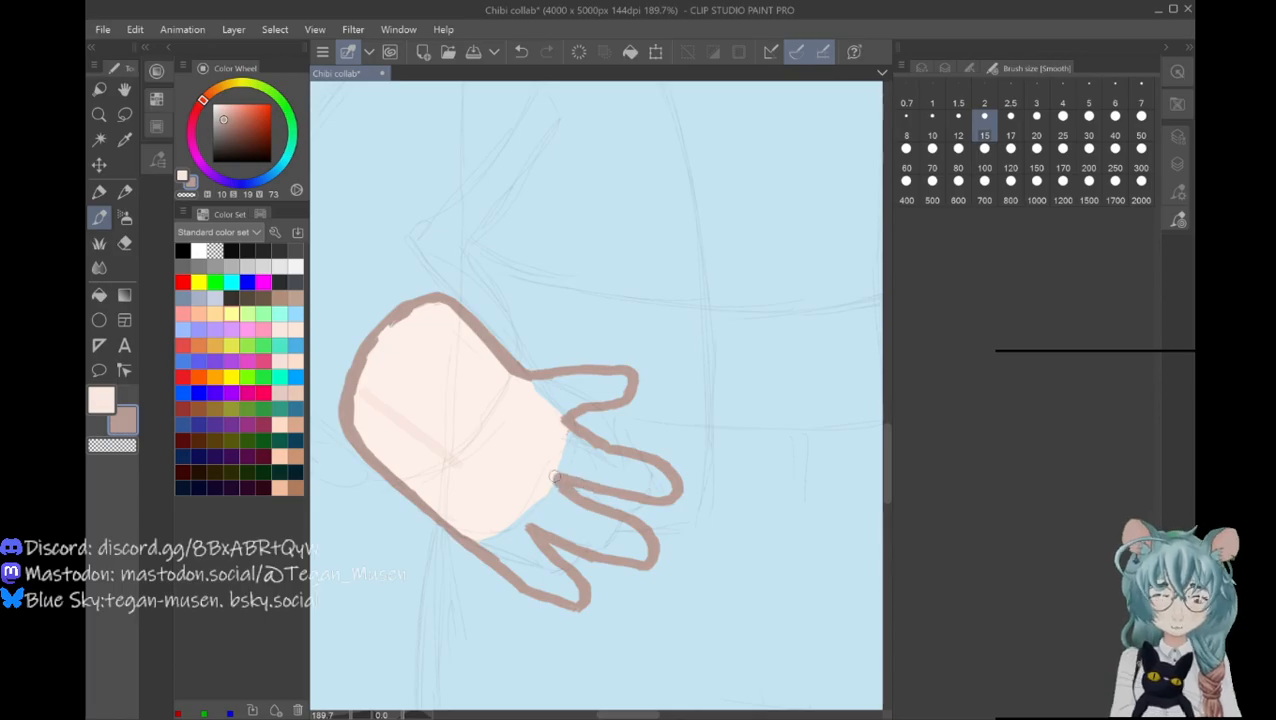
pyautogui.moveTo(575, 608); pyautogui.dragTo(535, 591)
# Step: Sample the pale base skin tone from the palm and fill the resting hand's uppermost finger with the Smooth brush
pyautogui.click(101, 400)
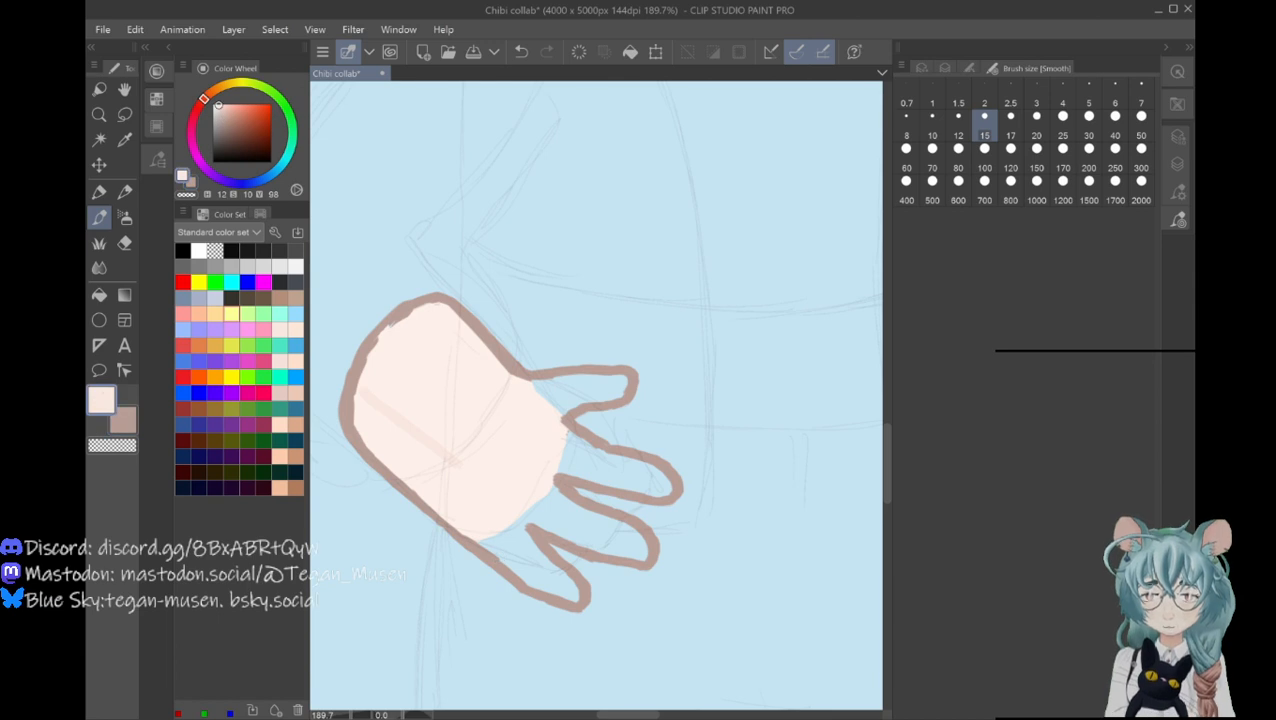
pyautogui.moveTo(511, 549)
pyautogui.mouseDown()
pyautogui.moveTo(470, 519)
pyautogui.moveTo(501, 538)
pyautogui.mouseUp()
pyautogui.click(125, 422)
pyautogui.click(125, 140)
pyautogui.click(476, 421)
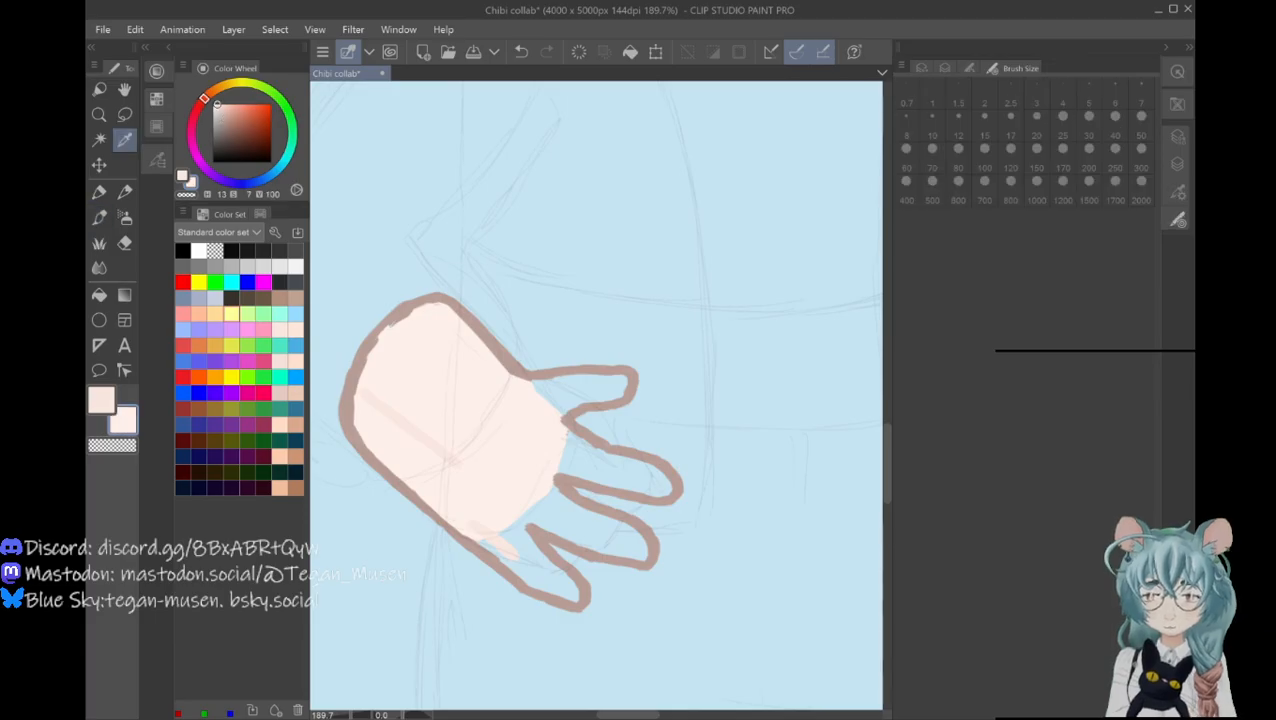
pyautogui.click(99, 217)
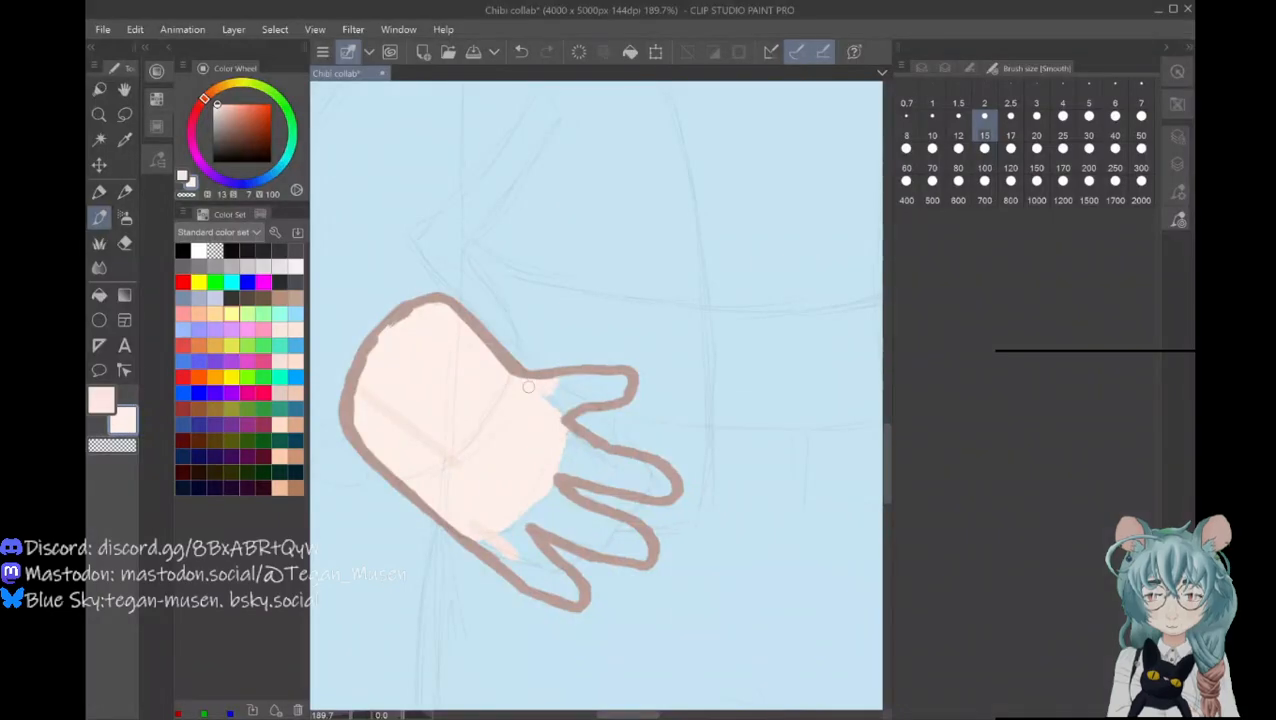
pyautogui.moveTo(590, 379)
pyautogui.mouseDown()
pyautogui.moveTo(615, 392)
pyautogui.moveTo(574, 396)
pyautogui.moveTo(596, 398)
pyautogui.moveTo(571, 391)
pyautogui.moveTo(611, 383)
pyautogui.moveTo(536, 404)
pyautogui.mouseUp()
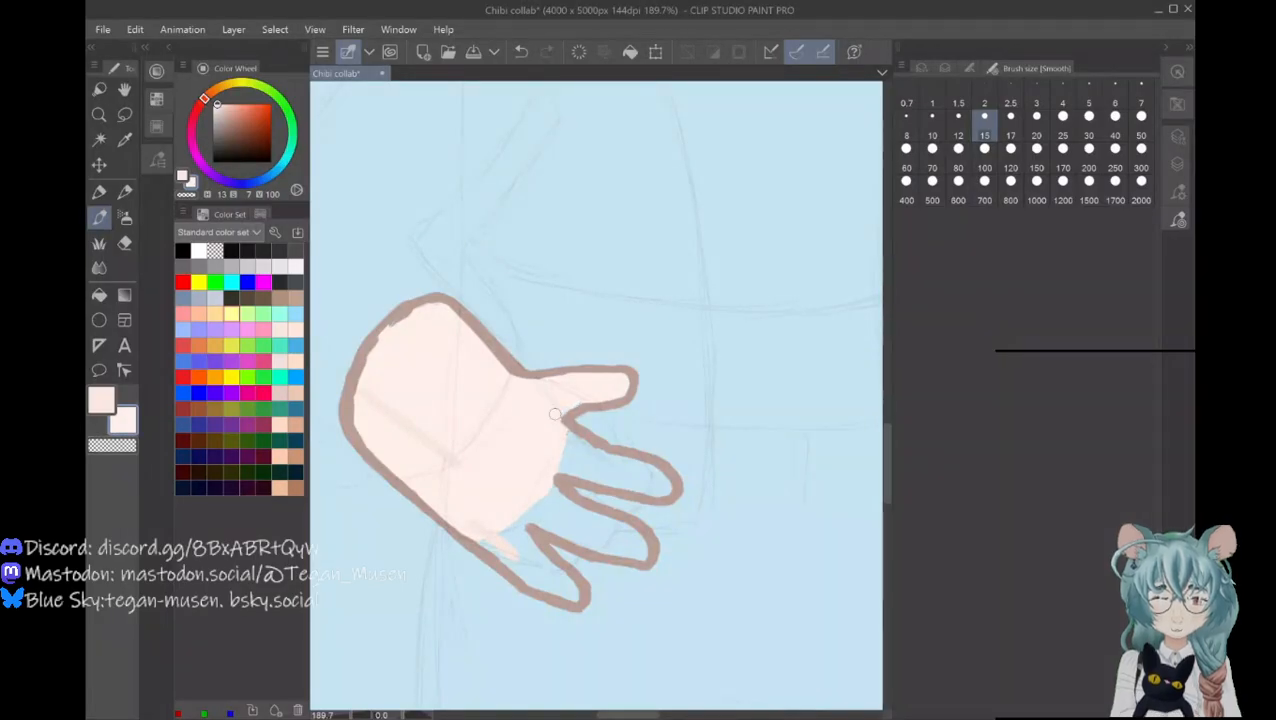
# Step: Fill the three remaining spread fingers in the pale base skin tone up to their outlines
pyautogui.moveTo(574, 449)
pyautogui.mouseDown()
pyautogui.moveTo(605, 457)
pyautogui.moveTo(568, 433)
pyautogui.moveTo(600, 459)
pyautogui.moveTo(553, 440)
pyautogui.moveTo(550, 460)
pyautogui.moveTo(650, 487)
pyautogui.mouseUp()
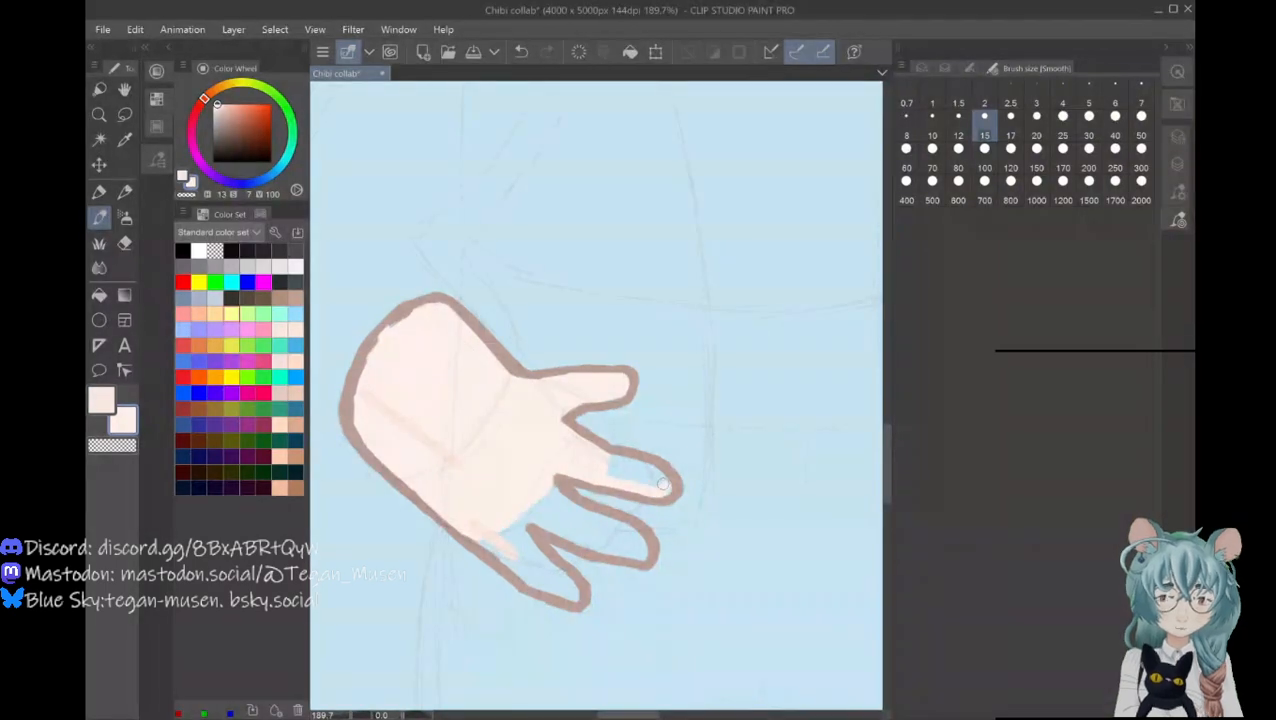
pyautogui.moveTo(663, 484)
pyautogui.mouseDown()
pyautogui.moveTo(654, 468)
pyautogui.moveTo(593, 459)
pyautogui.moveTo(657, 483)
pyautogui.moveTo(620, 461)
pyautogui.mouseUp()
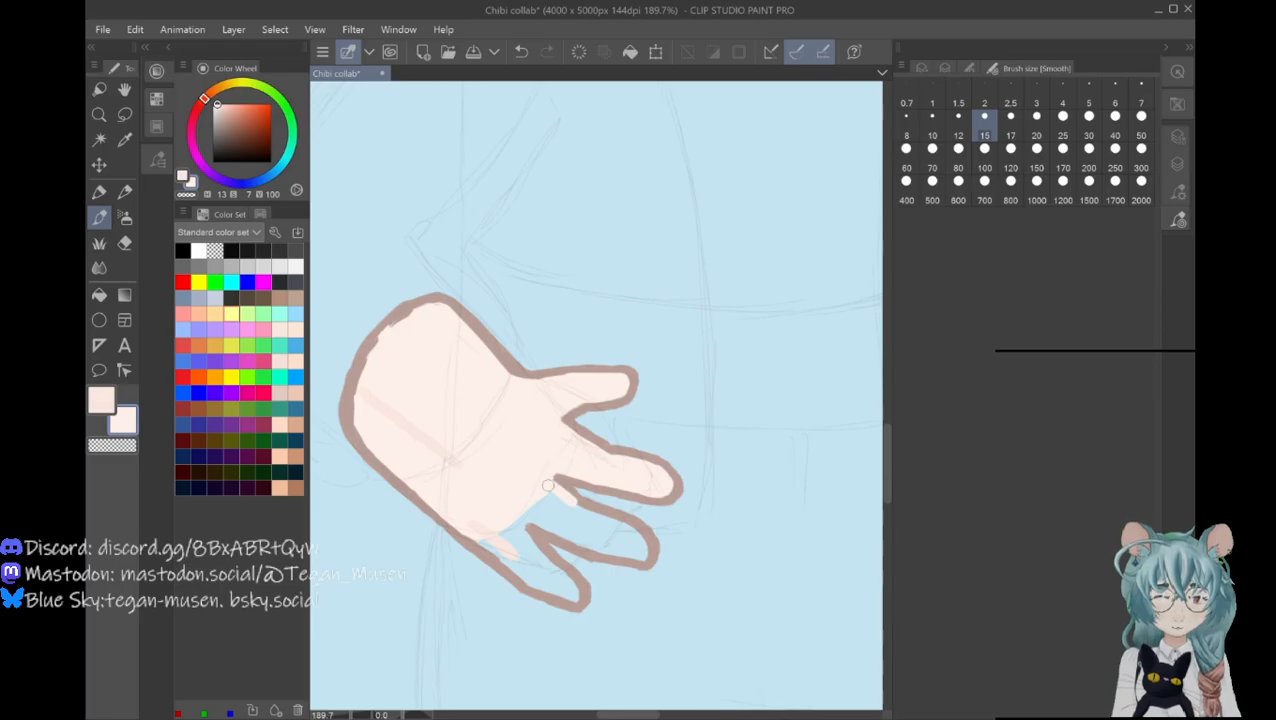
pyautogui.moveTo(585, 512)
pyautogui.mouseDown()
pyautogui.moveTo(636, 532)
pyautogui.moveTo(642, 550)
pyautogui.moveTo(508, 509)
pyautogui.moveTo(585, 525)
pyautogui.moveTo(615, 548)
pyautogui.moveTo(603, 541)
pyautogui.moveTo(633, 540)
pyautogui.moveTo(579, 519)
pyautogui.mouseUp()
pyautogui.moveTo(529, 558)
pyautogui.mouseDown()
pyautogui.moveTo(495, 536)
pyautogui.moveTo(518, 566)
pyautogui.moveTo(475, 535)
pyautogui.moveTo(568, 596)
pyautogui.moveTo(567, 578)
pyautogui.moveTo(574, 586)
pyautogui.moveTo(525, 560)
pyautogui.moveTo(550, 579)
pyautogui.moveTo(520, 529)
pyautogui.mouseUp()
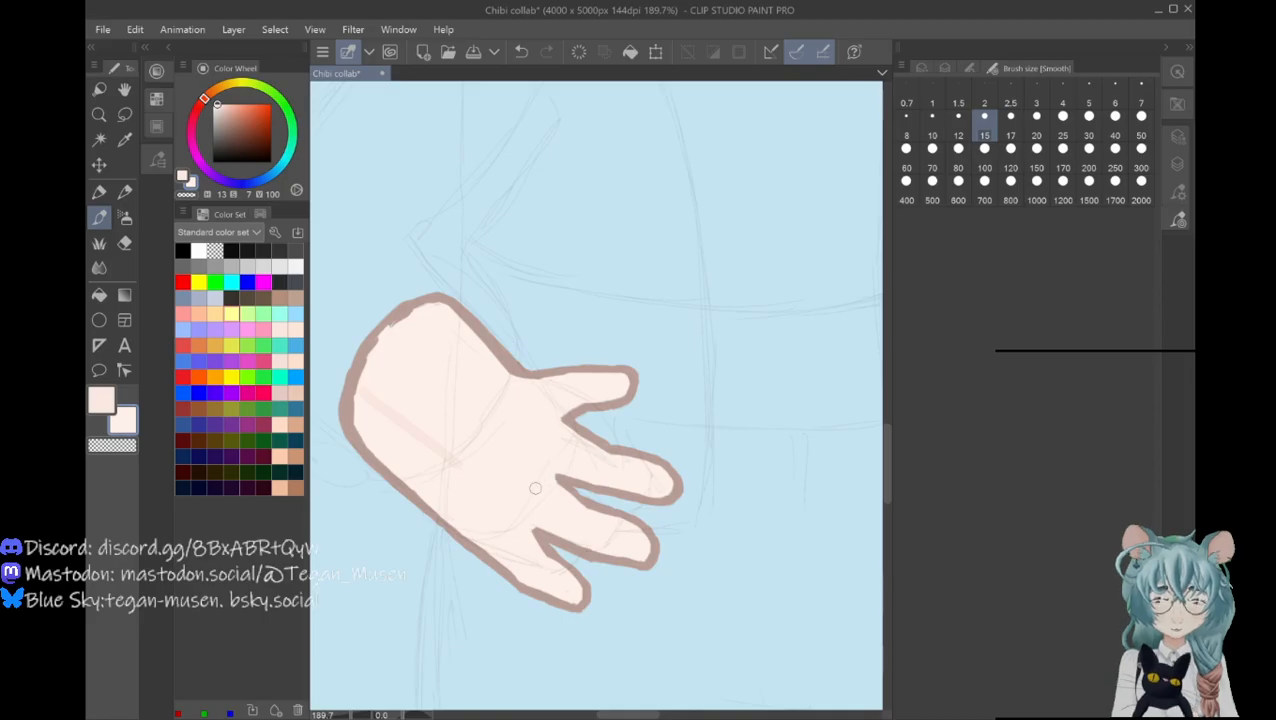
# Step: Shade the lower parts of both the resting hand and the curled hand in the middle skin tone, redoing the curled hand's first strokes
pyautogui.click(102, 400)
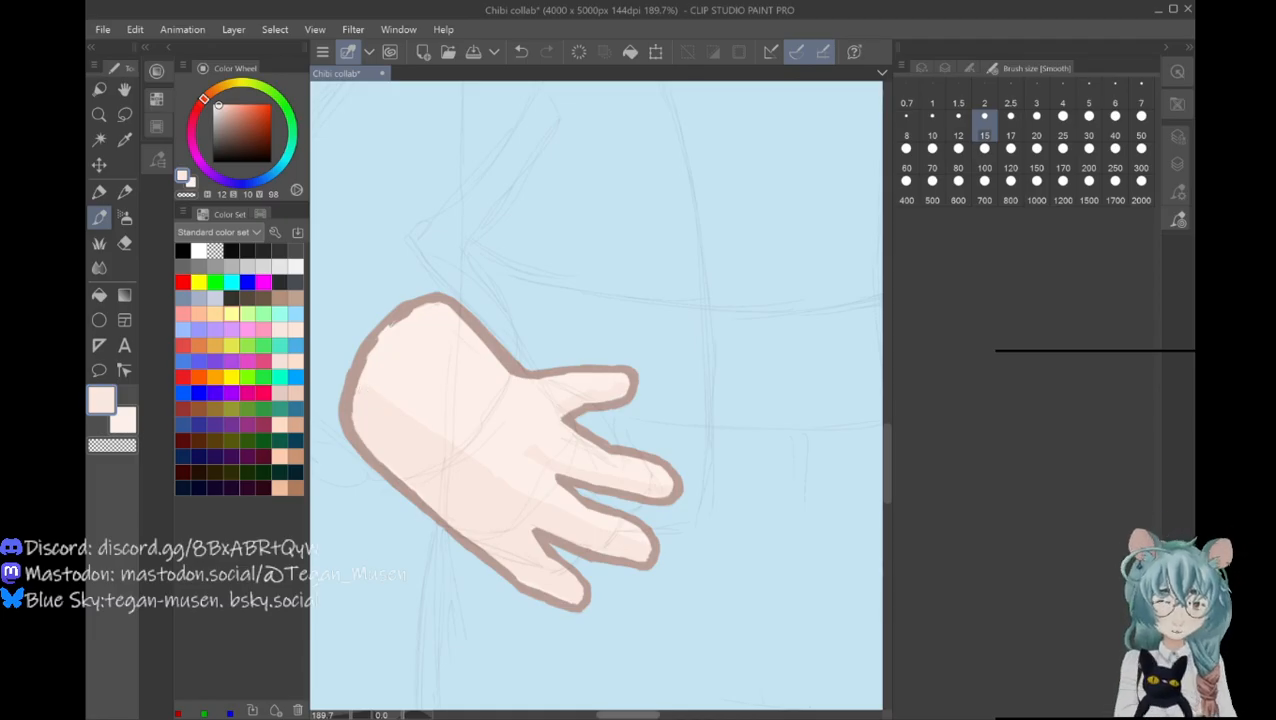
pyautogui.moveTo(628, 715); pyautogui.dragTo(698, 715)
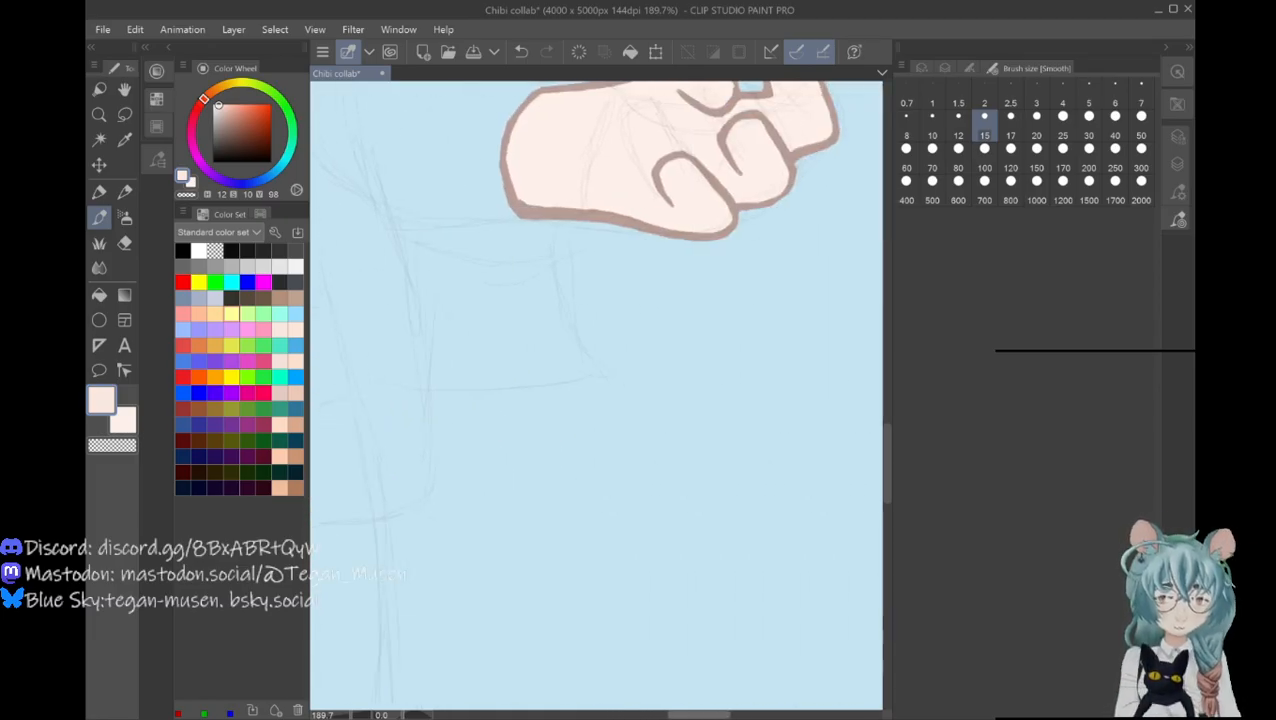
pyautogui.moveTo(887, 487); pyautogui.dragTo(887, 466)
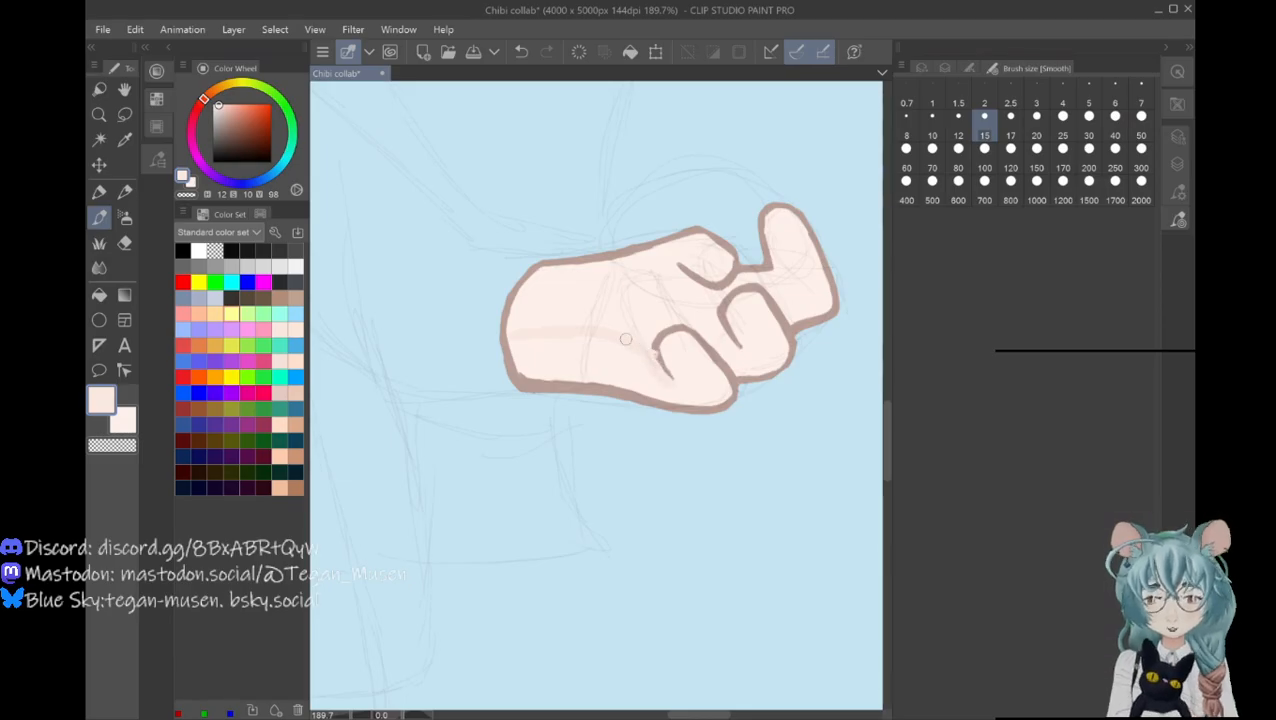
pyautogui.hotkey('ctrl', 'z')
pyautogui.hotkey('ctrl', 'z')
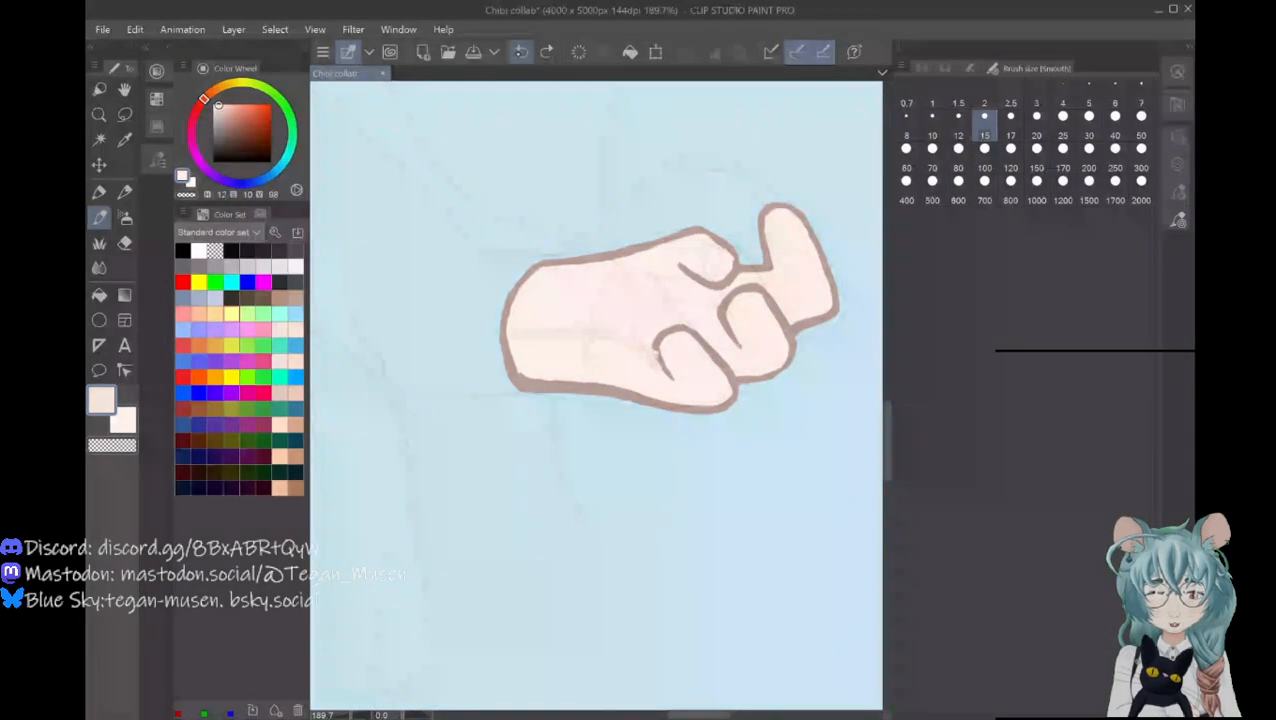
pyautogui.hotkey('ctrl', 'z')
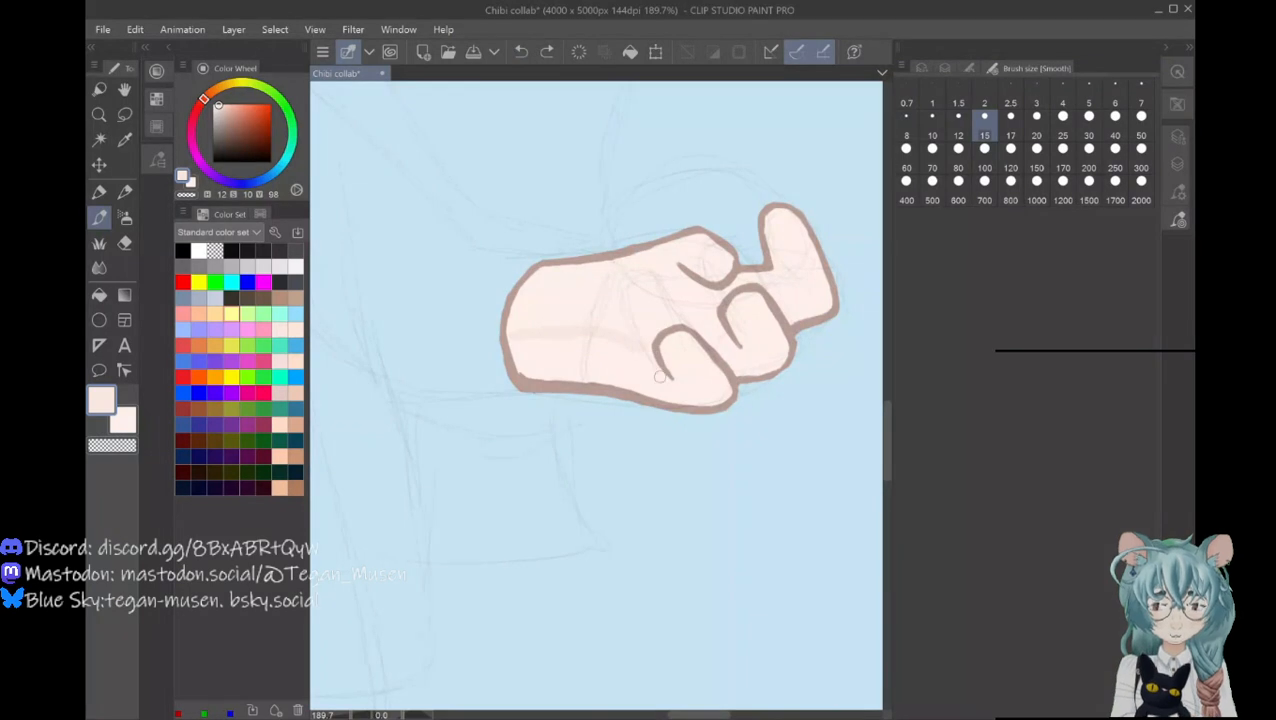
pyautogui.moveTo(668, 385); pyautogui.dragTo(657, 371)
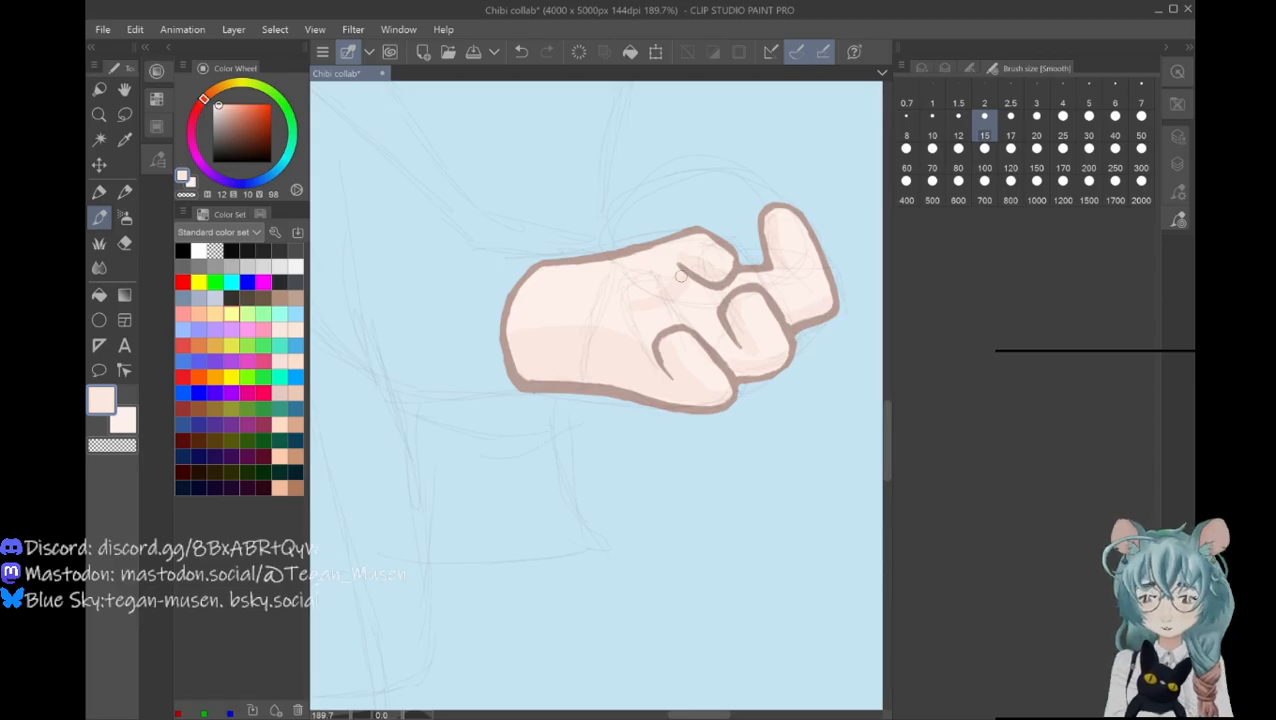
# Step: Shade the upper band and left side of both legs in the middle skin tone with the Smooth brush
pyautogui.click(99, 115)
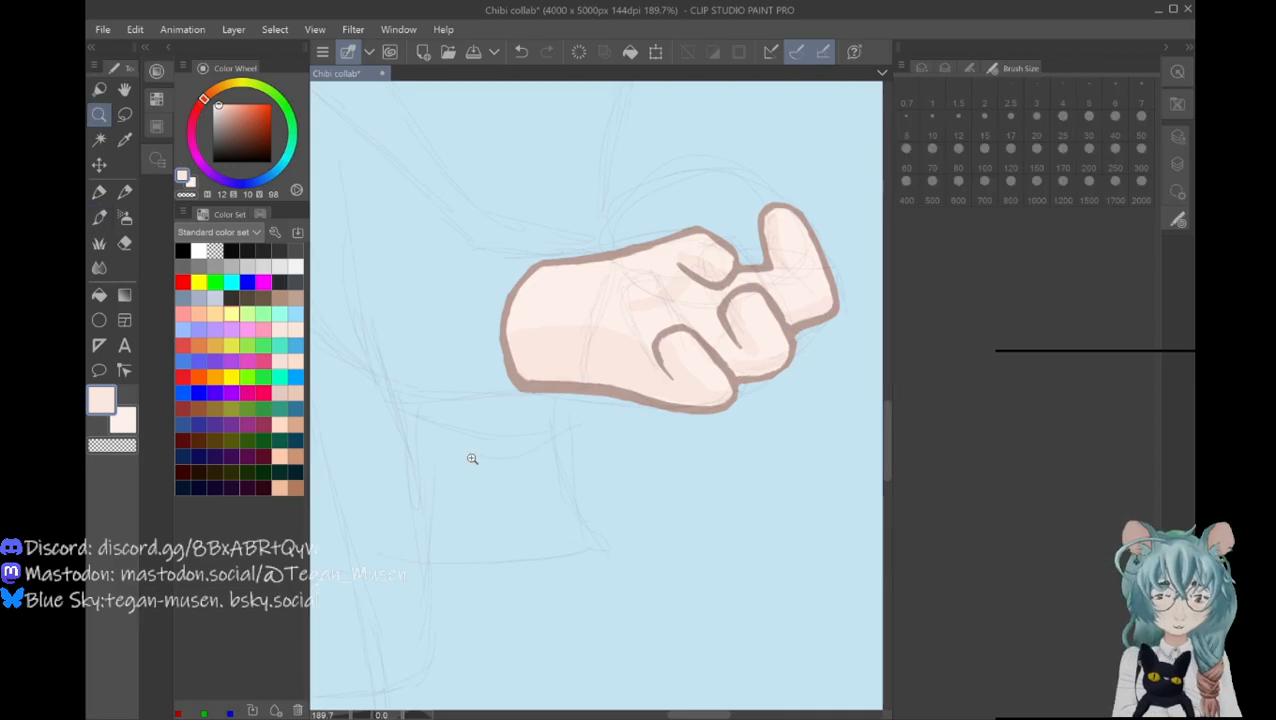
pyautogui.moveTo(472, 459); pyautogui.dragTo(442, 393)
pyautogui.moveTo(888, 448); pyautogui.dragTo(888, 543)
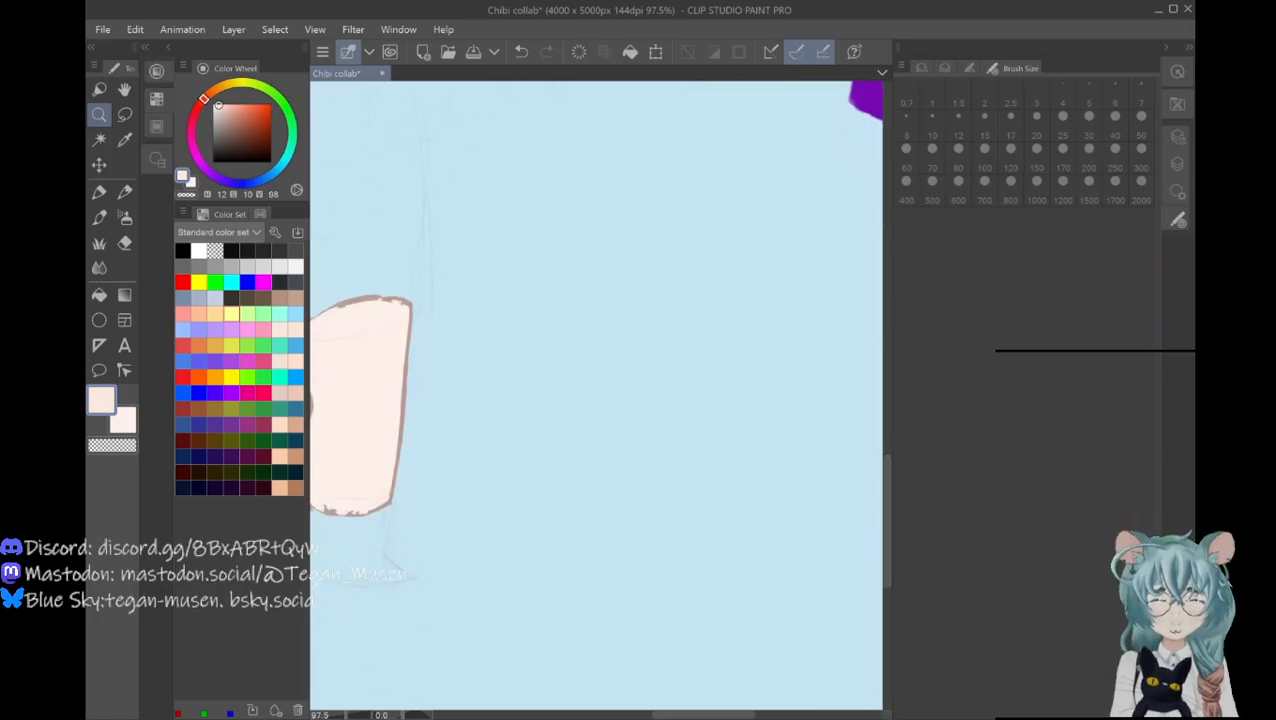
pyautogui.moveTo(702, 715); pyautogui.dragTo(649, 715)
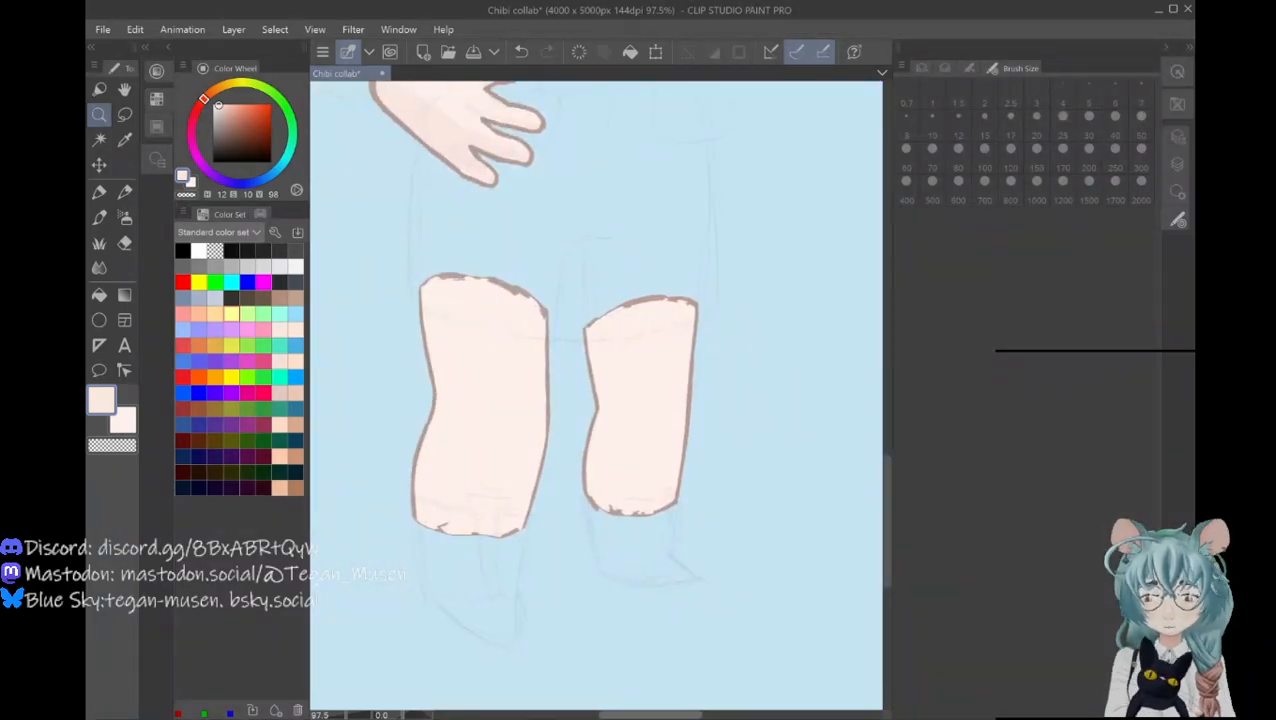
pyautogui.click(99, 217)
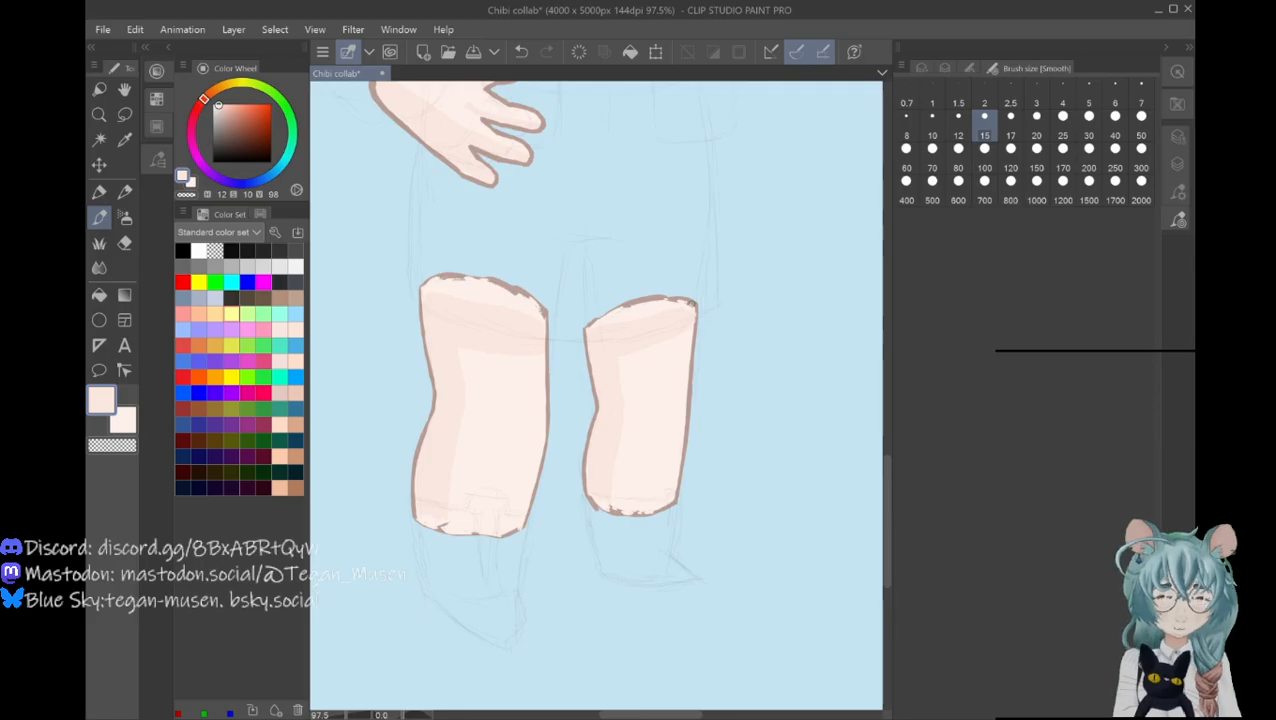
pyautogui.moveTo(887, 489); pyautogui.dragTo(887, 403)
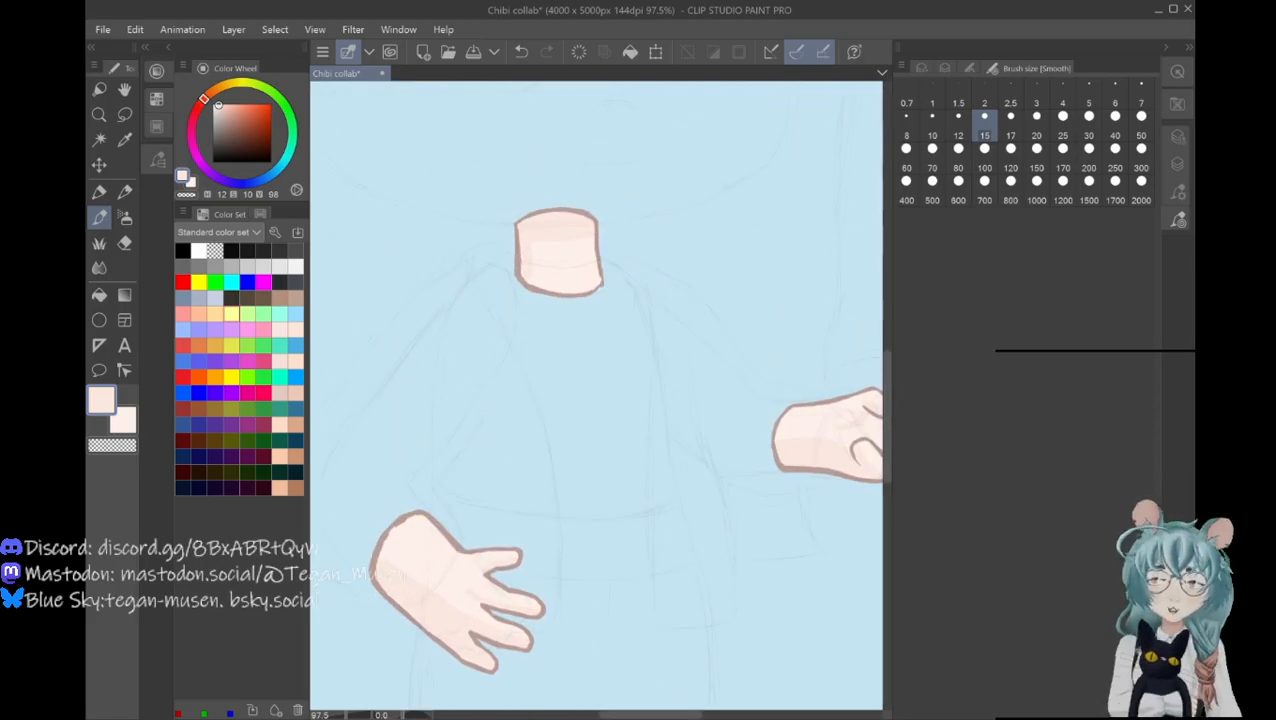
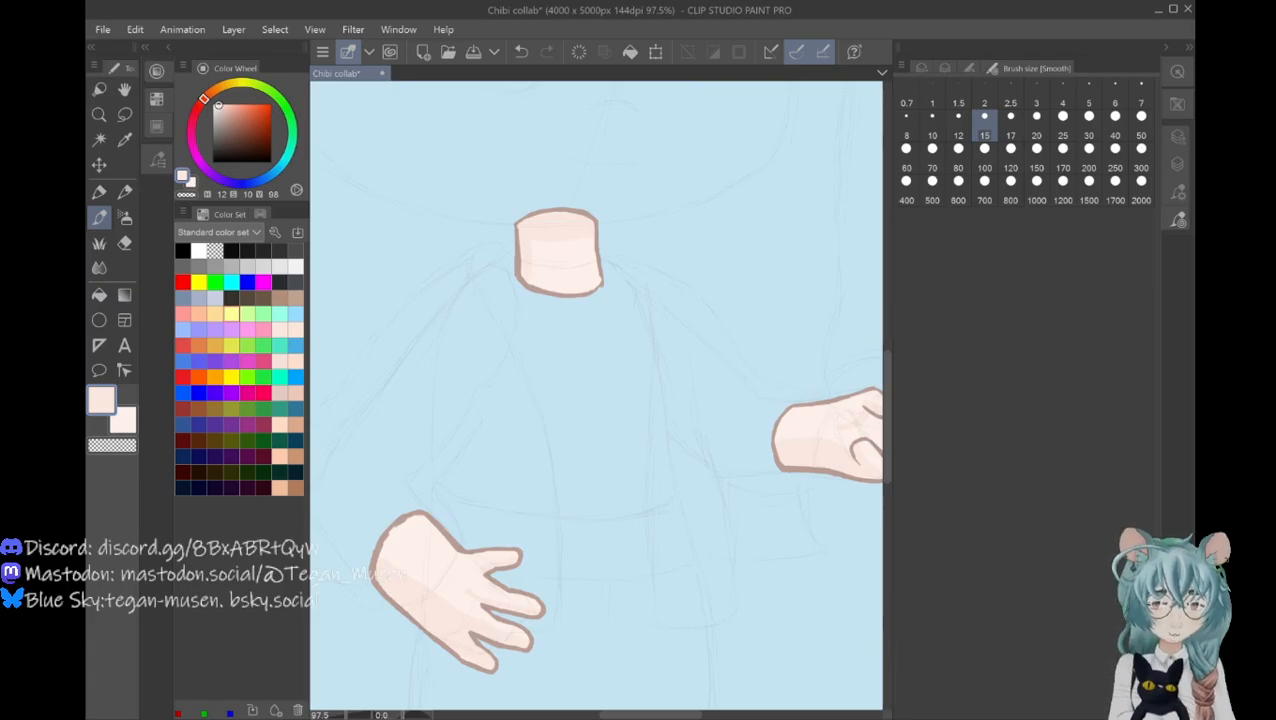
pyautogui.moveTo(888, 446)
pyautogui.mouseDown()
pyautogui.moveTo(888, 428)
pyautogui.moveTo(888, 446)
pyautogui.mouseUp()
pyautogui.click(1178, 192)
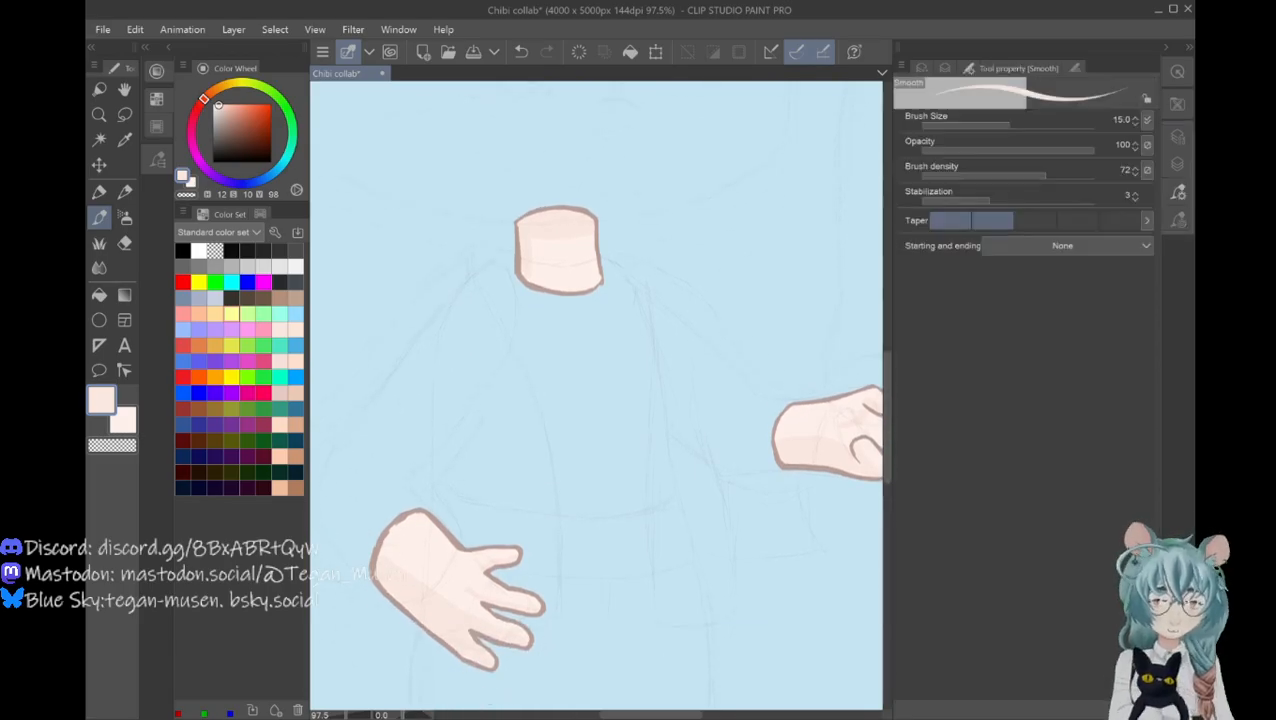
# Step: On the hair back layer, sample the lightest charcoal palette swatch as main colour and the near-black swatch as secondary, keeping charcoal active
pyautogui.click(1178, 220)
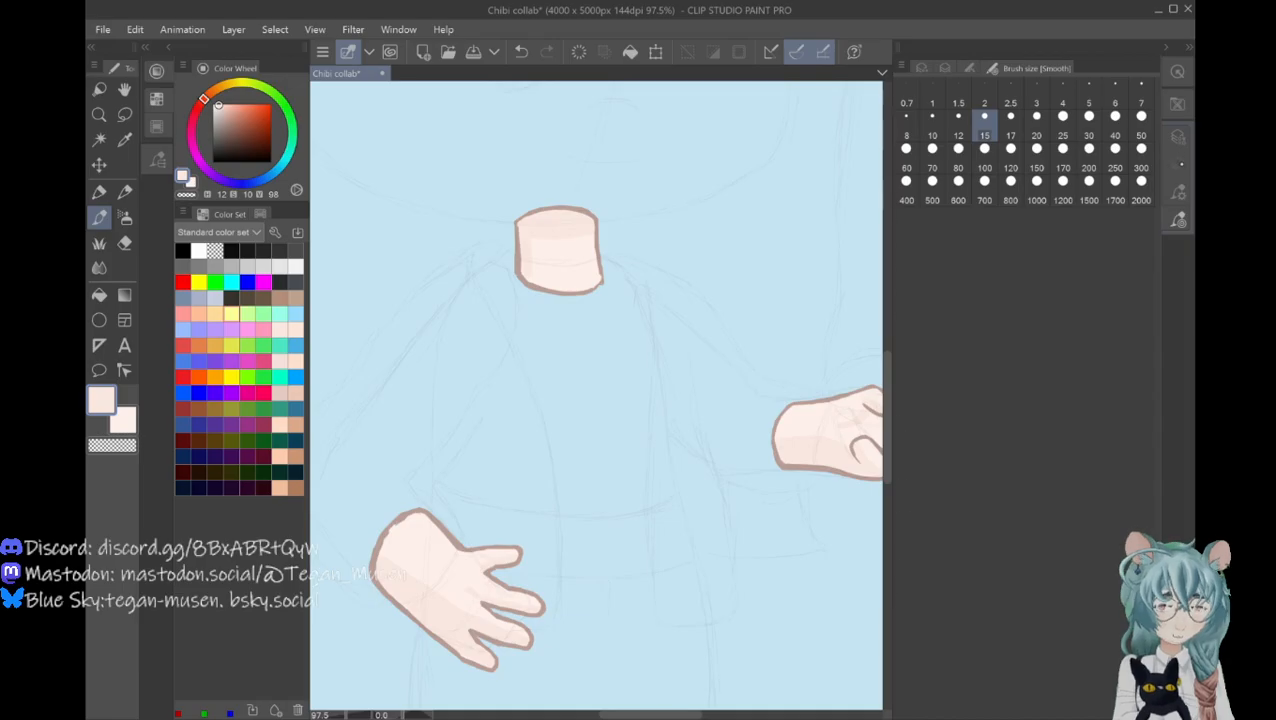
pyautogui.click(1177, 164)
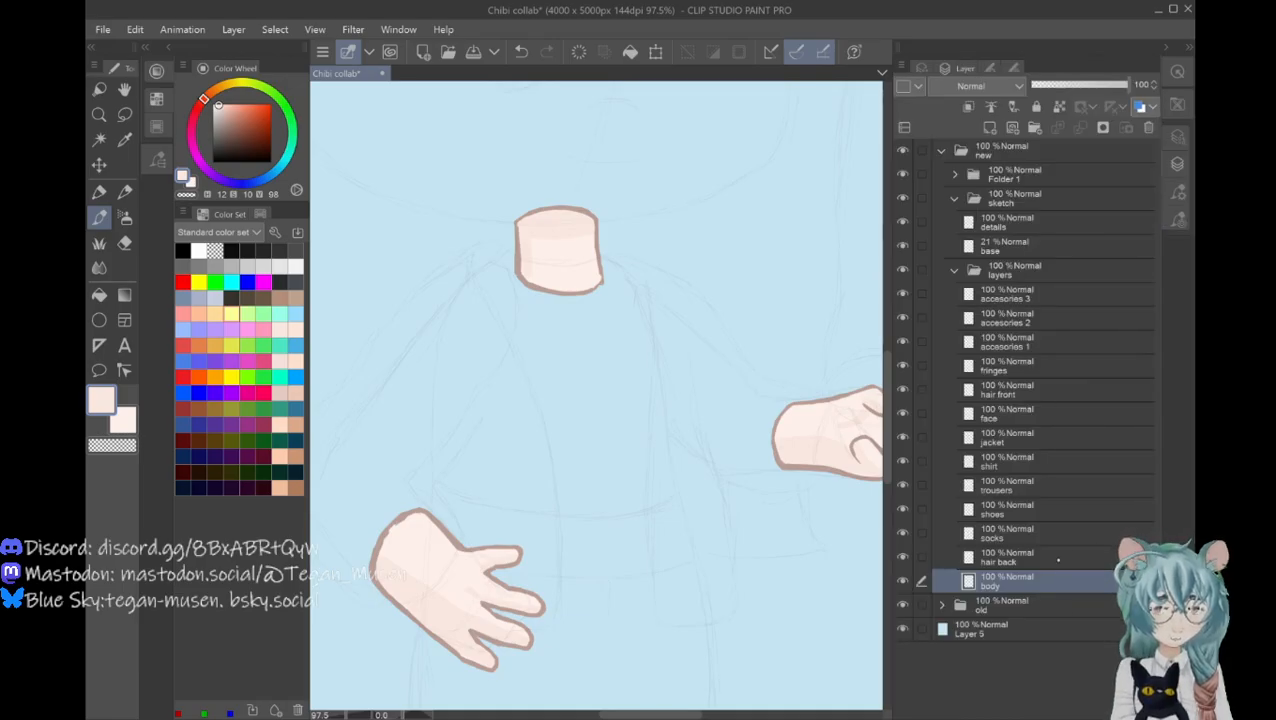
pyautogui.click(1068, 554)
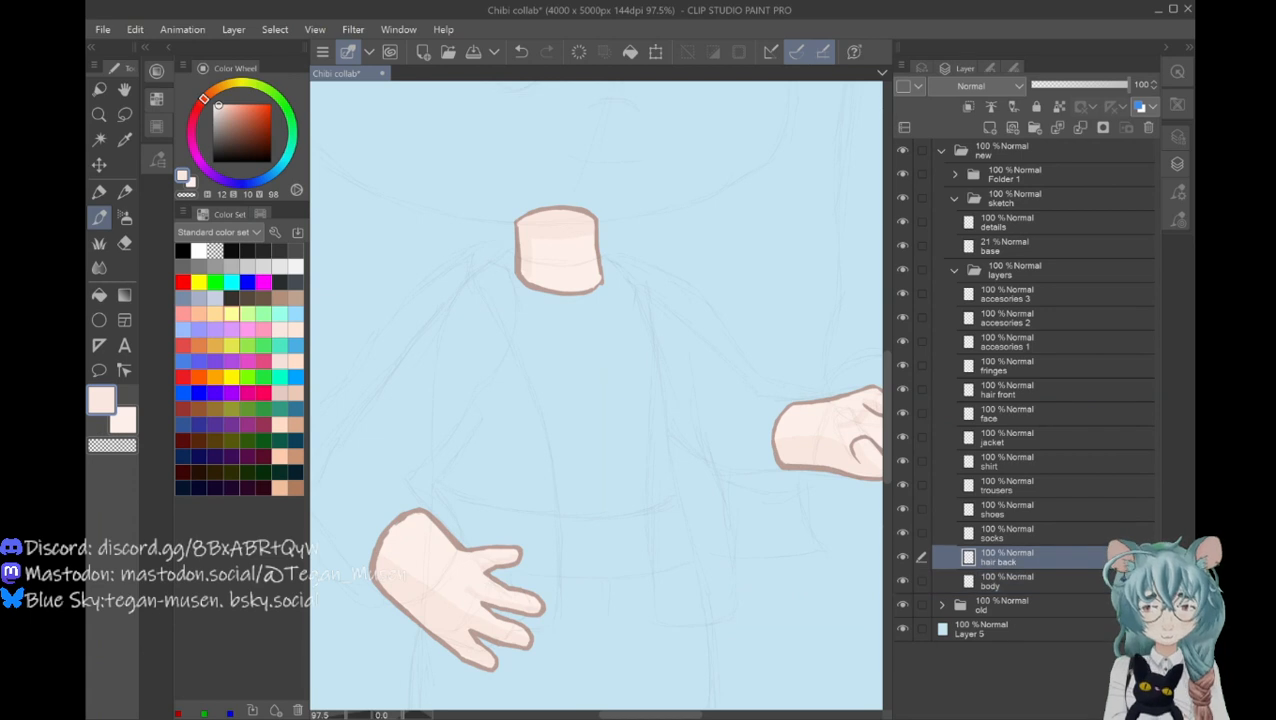
pyautogui.moveTo(652, 714); pyautogui.dragTo(727, 714)
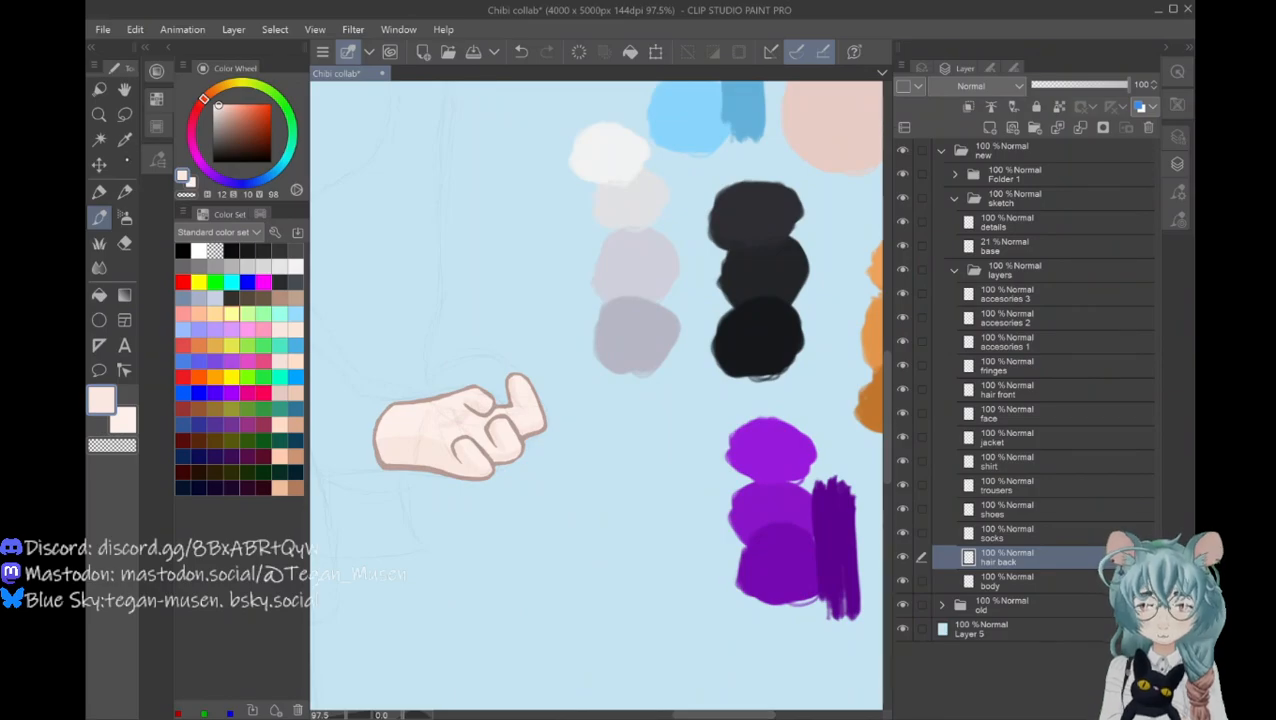
pyautogui.click(124, 140)
pyautogui.click(750, 207)
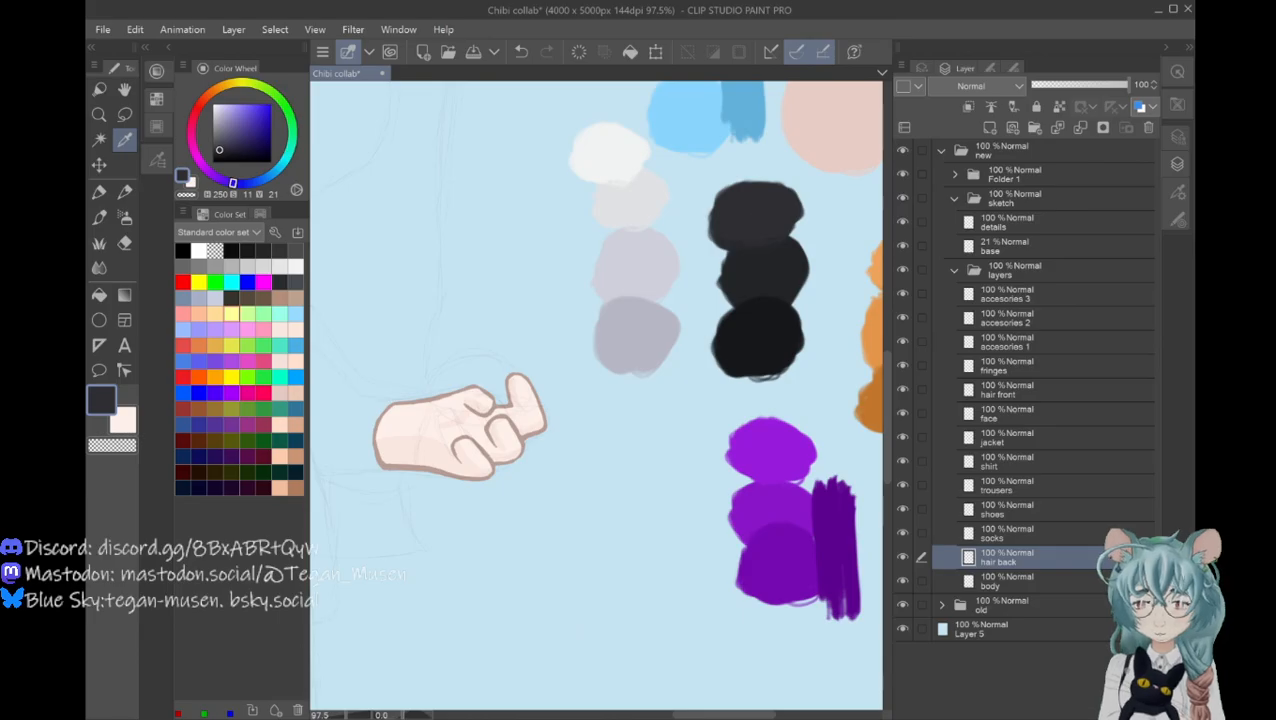
pyautogui.click(764, 336)
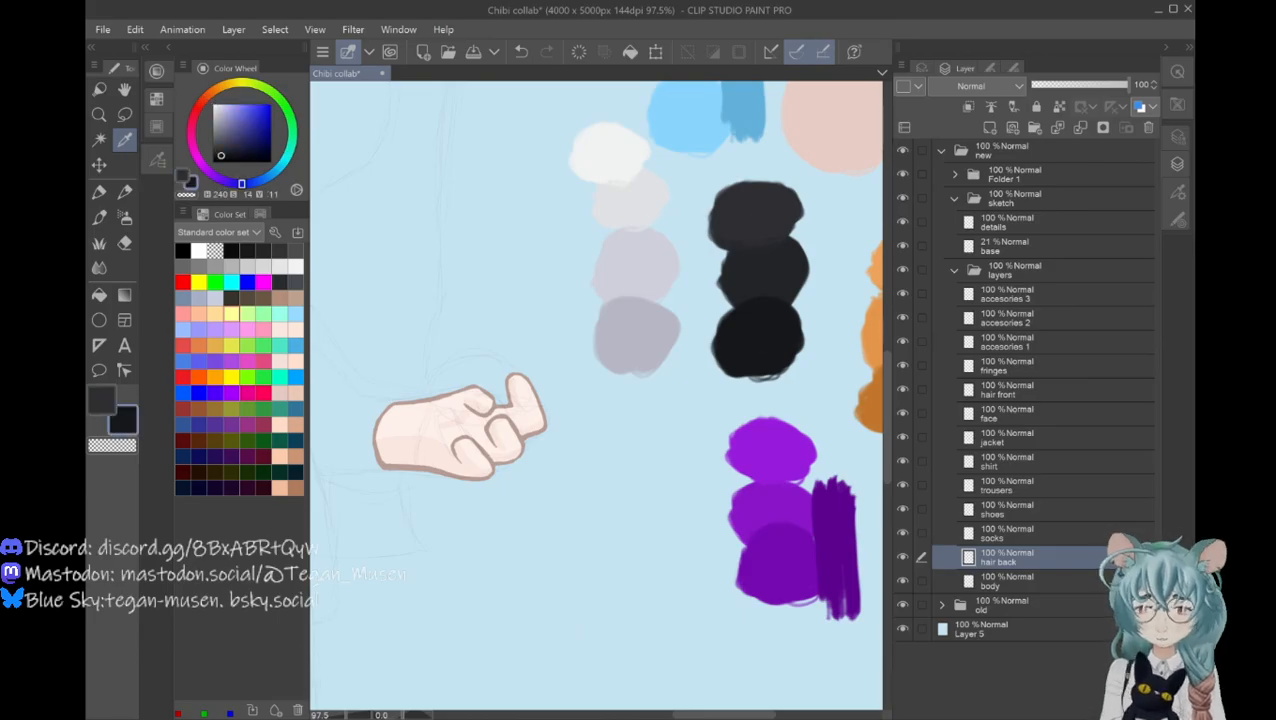
pyautogui.click(101, 401)
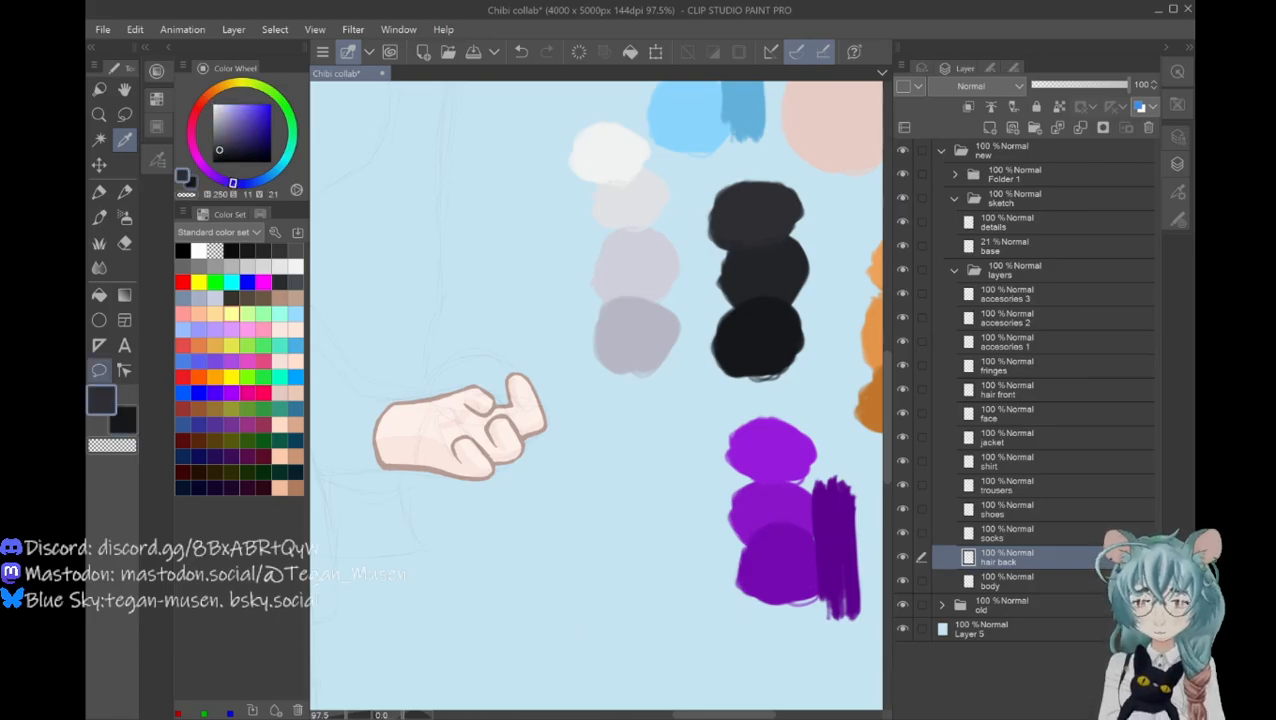
# Step: Delete the details sketch layer and set the base sketch layer's opacity to 66%
pyautogui.click(99, 114)
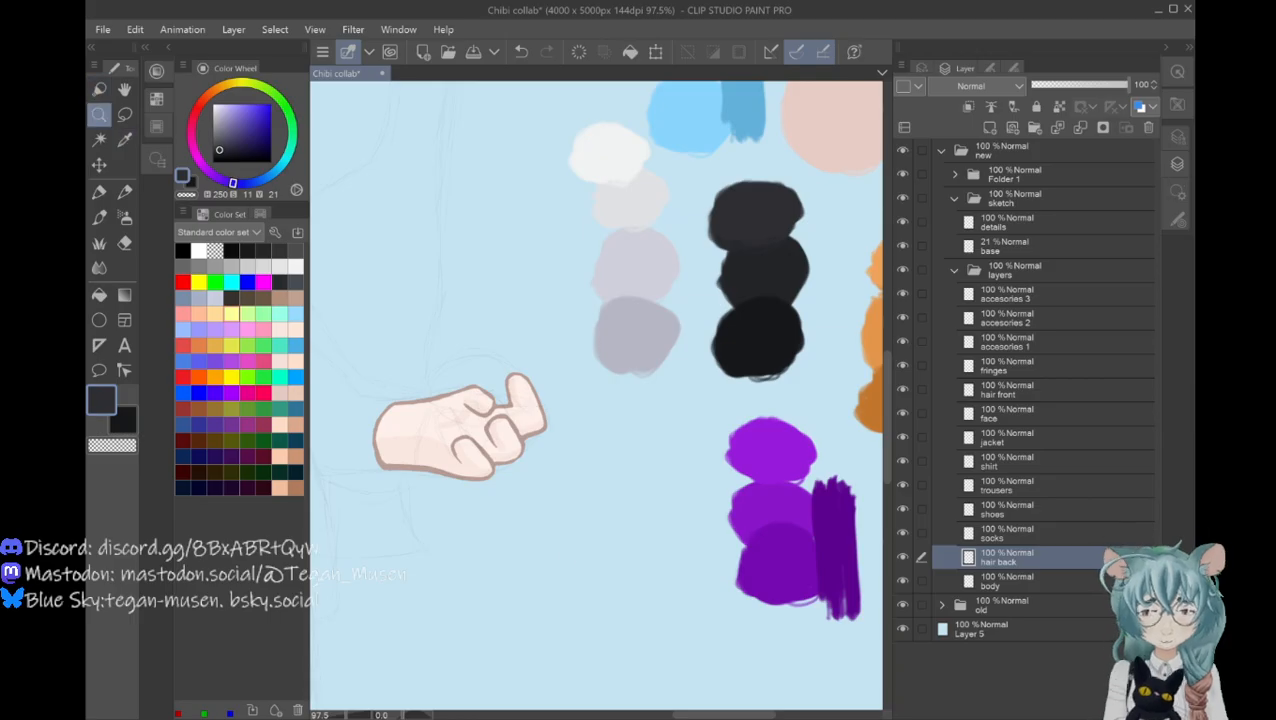
pyautogui.click(554, 566)
pyautogui.moveTo(711, 714); pyautogui.dragTo(642, 714)
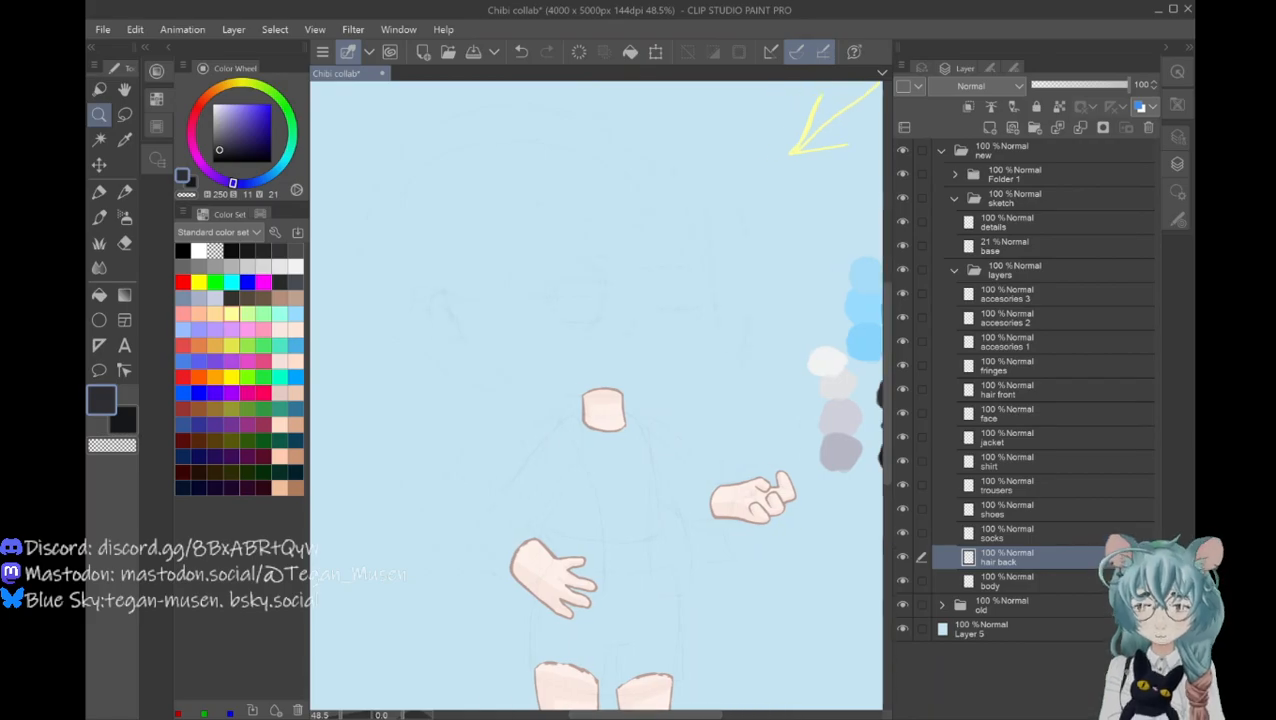
pyautogui.click(99, 217)
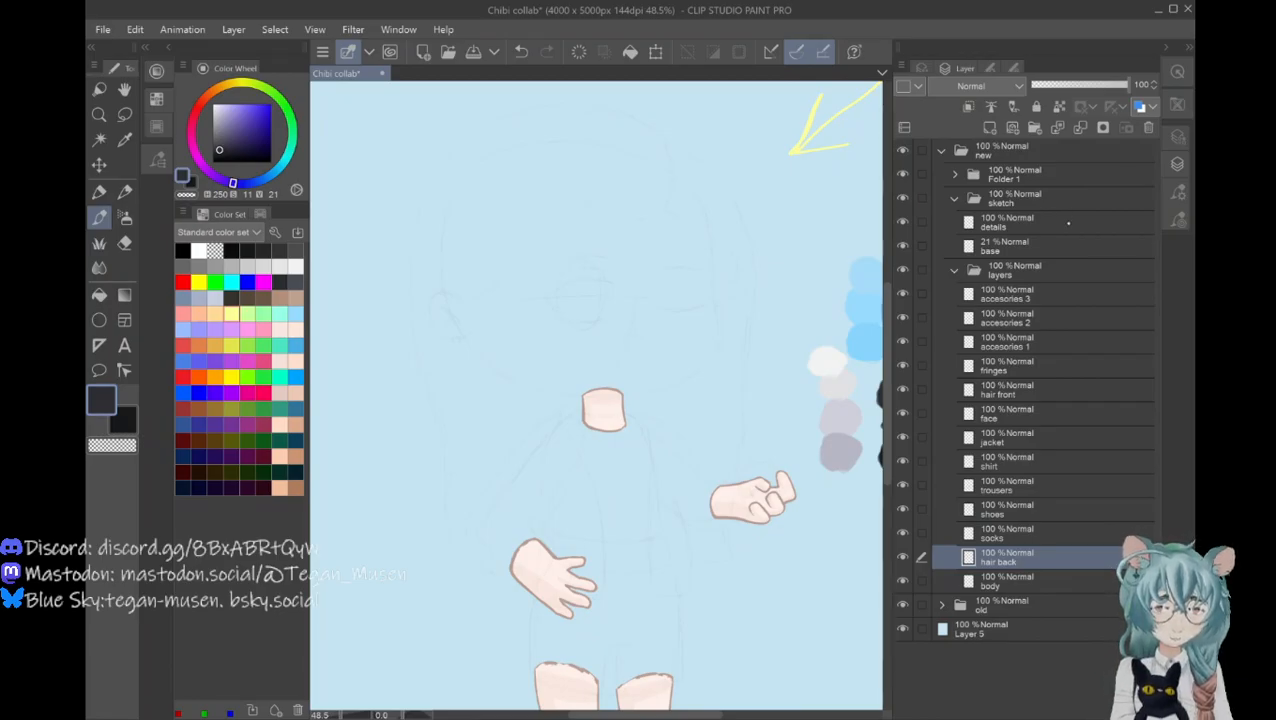
pyautogui.click(1066, 246)
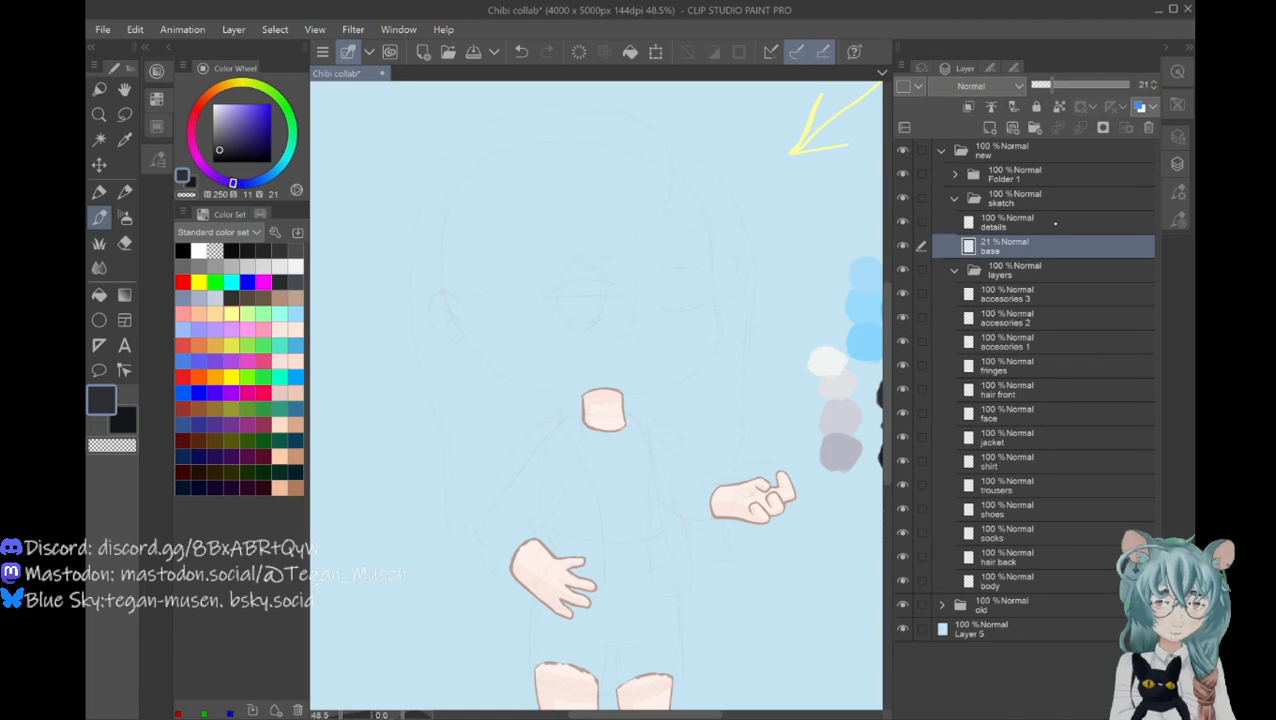
pyautogui.click(1052, 222)
pyautogui.click(1147, 128)
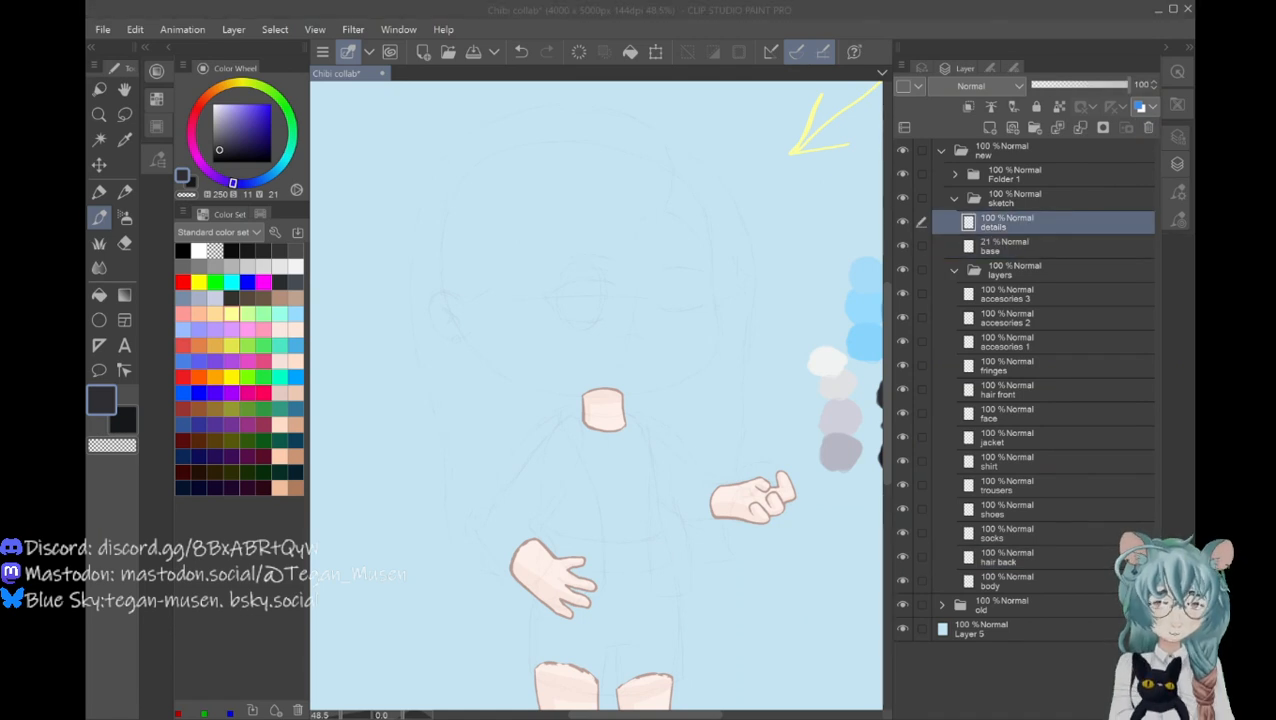
pyautogui.click(642, 276)
pyautogui.moveTo(1080, 92); pyautogui.dragTo(1098, 90)
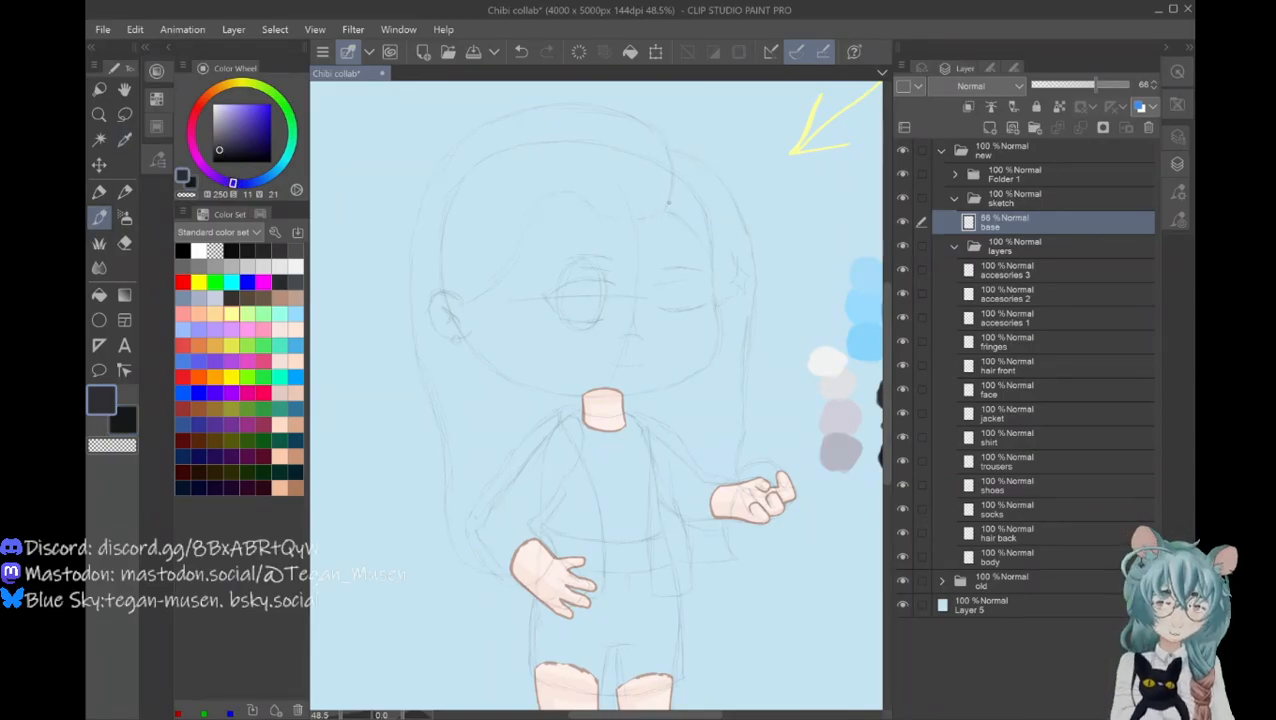
# Step: Try outlining the hair in charcoal on the base sketch layer, from the parting over the crown and down to the resting hand
pyautogui.moveTo(668, 196)
pyautogui.mouseDown()
pyautogui.moveTo(665, 140)
pyautogui.moveTo(613, 110)
pyautogui.mouseUp()
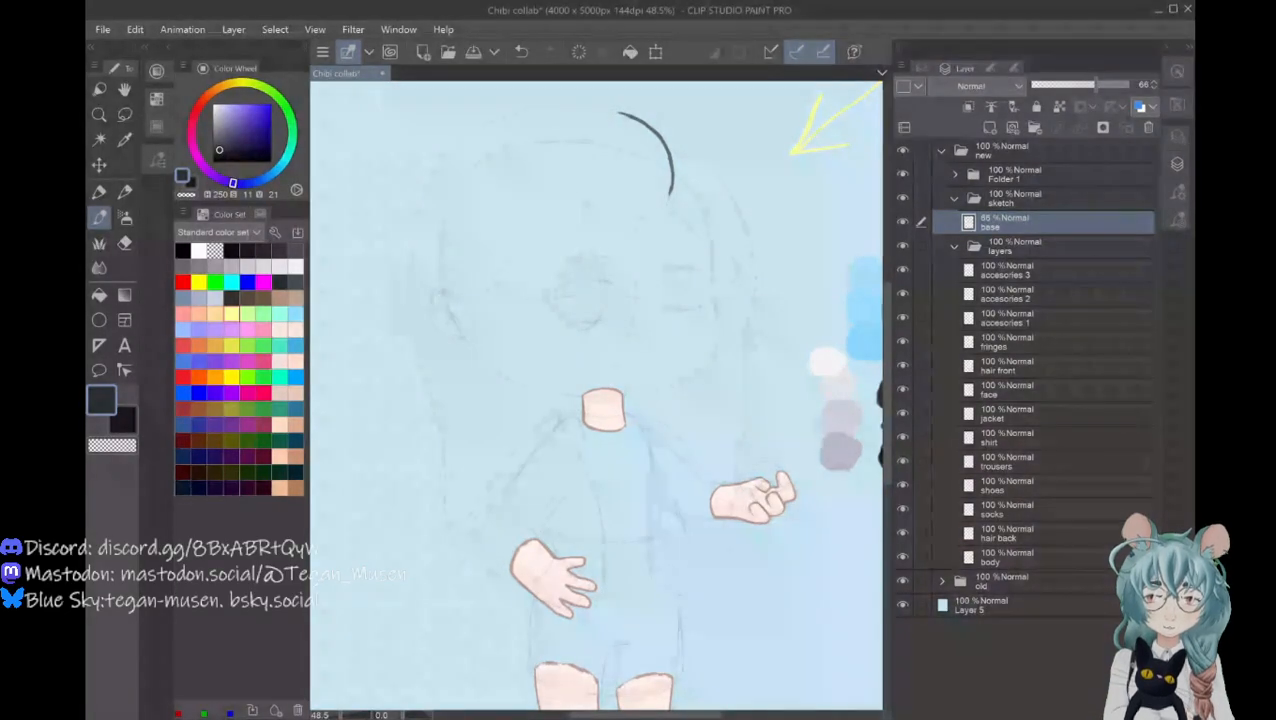
pyautogui.moveTo(615, 111); pyautogui.dragTo(545, 105)
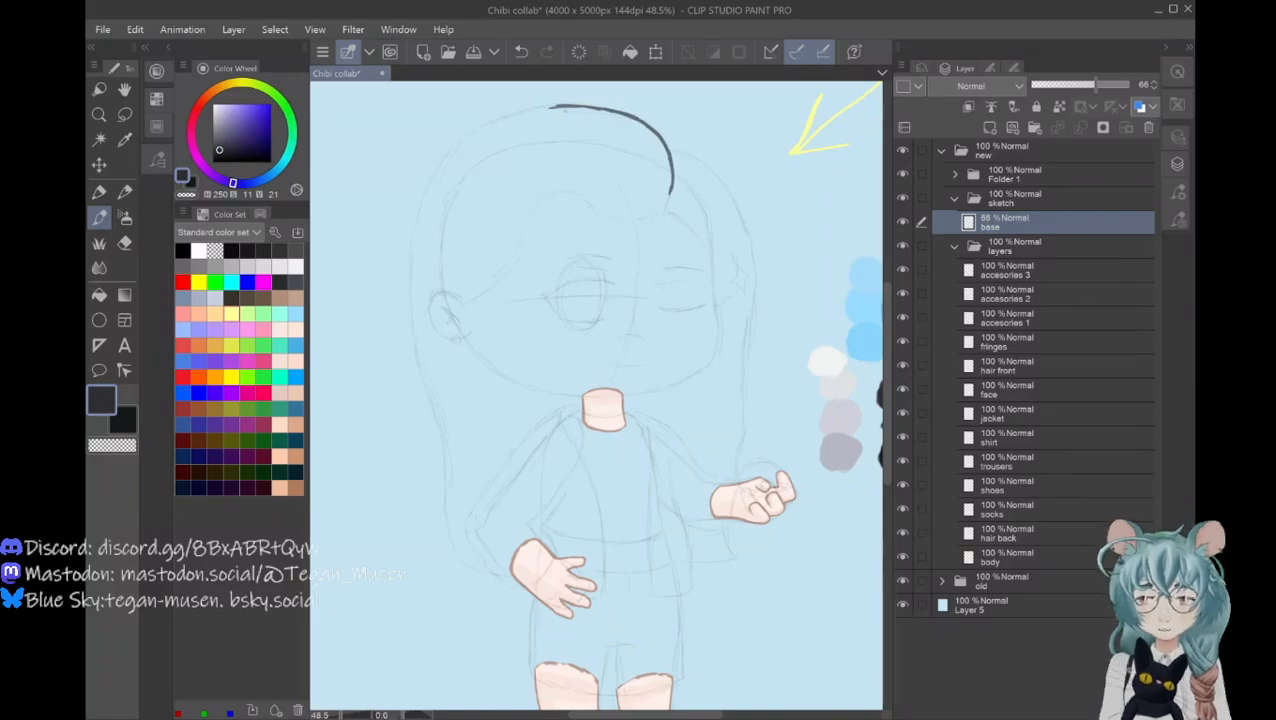
pyautogui.moveTo(566, 106); pyautogui.dragTo(513, 115)
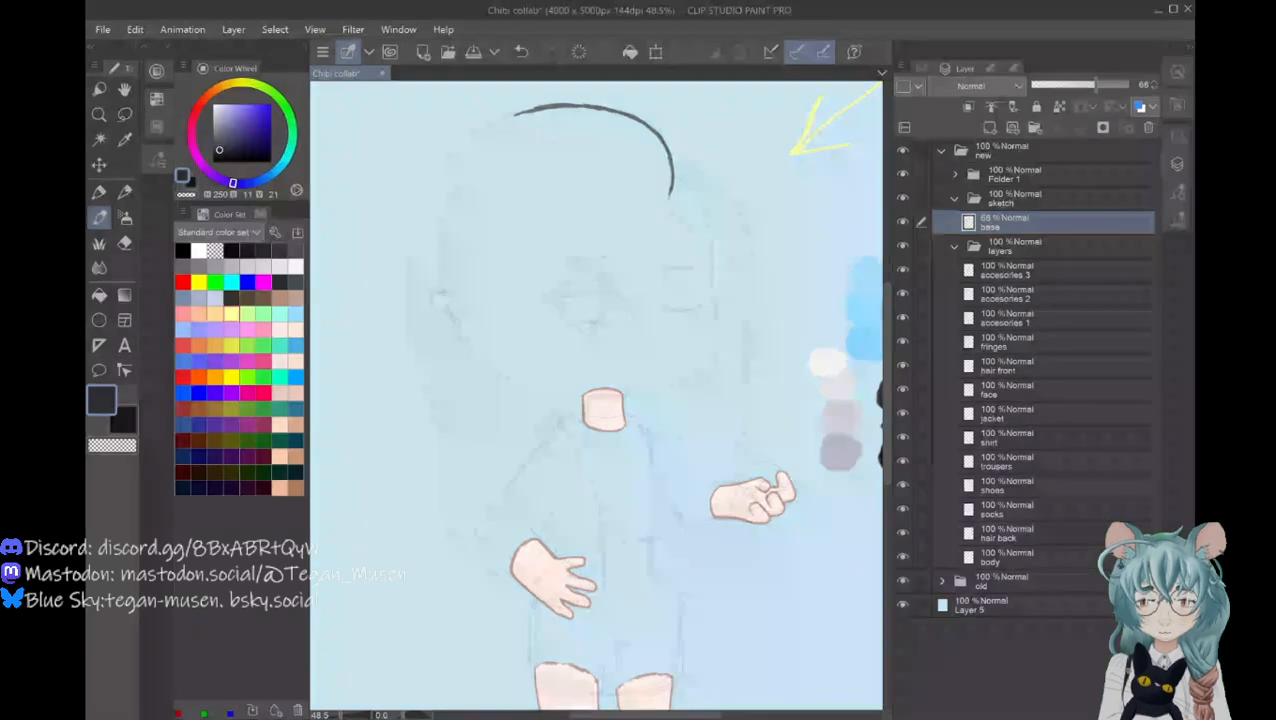
pyautogui.moveTo(526, 110)
pyautogui.mouseDown()
pyautogui.moveTo(443, 162)
pyautogui.moveTo(414, 235)
pyautogui.moveTo(416, 345)
pyautogui.moveTo(450, 478)
pyautogui.mouseUp()
pyautogui.moveTo(448, 478); pyautogui.dragTo(444, 514)
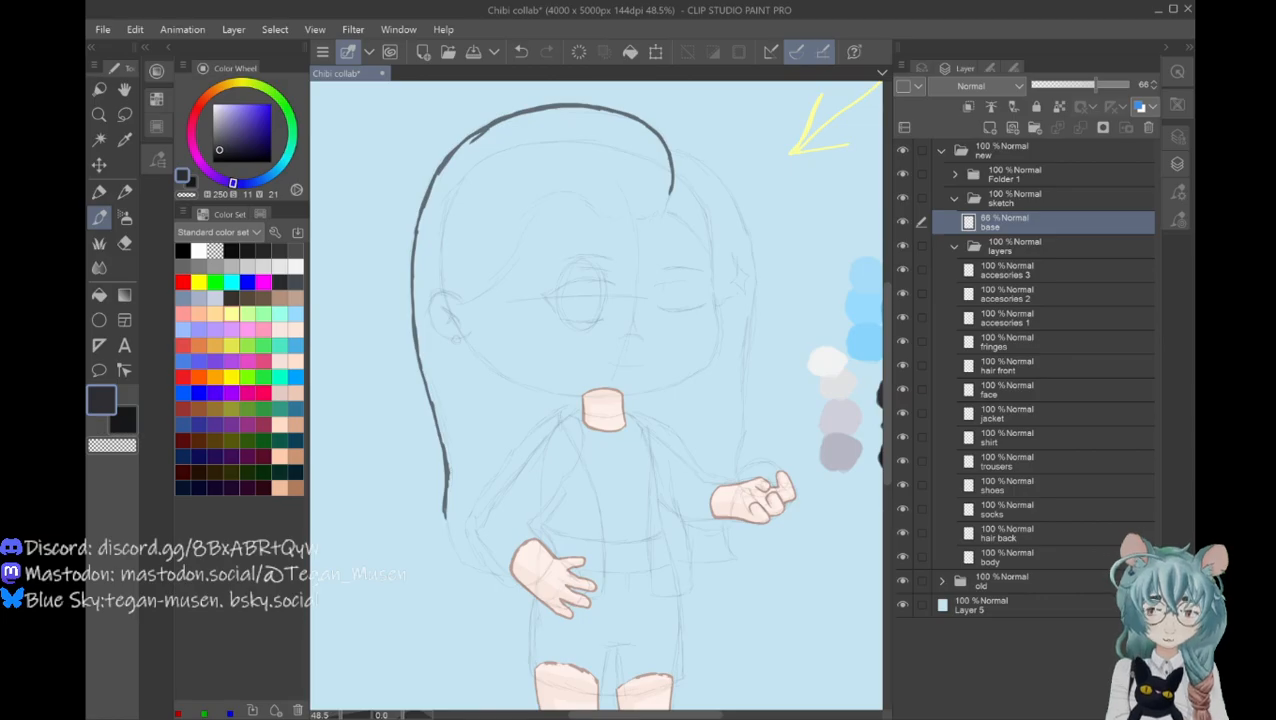
pyautogui.moveTo(446, 500)
pyautogui.mouseDown()
pyautogui.moveTo(461, 543)
pyautogui.moveTo(482, 537)
pyautogui.moveTo(463, 545)
pyautogui.moveTo(584, 557)
pyautogui.mouseUp()
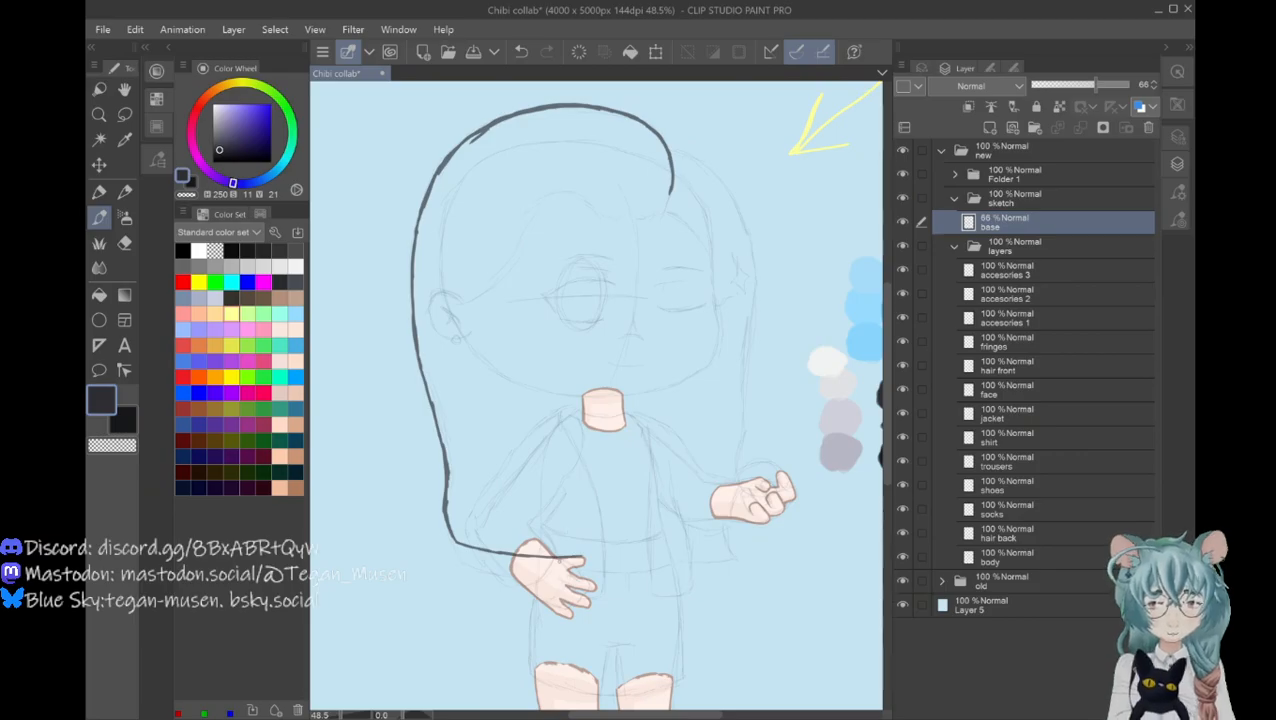
# Step: Undo all the charcoal hair outline strokes drawn on the base sketch layer
pyautogui.hotkey('ctrl', 'z')
pyautogui.hotkey('ctrl', 'z')
pyautogui.hotkey('ctrl', 'z')
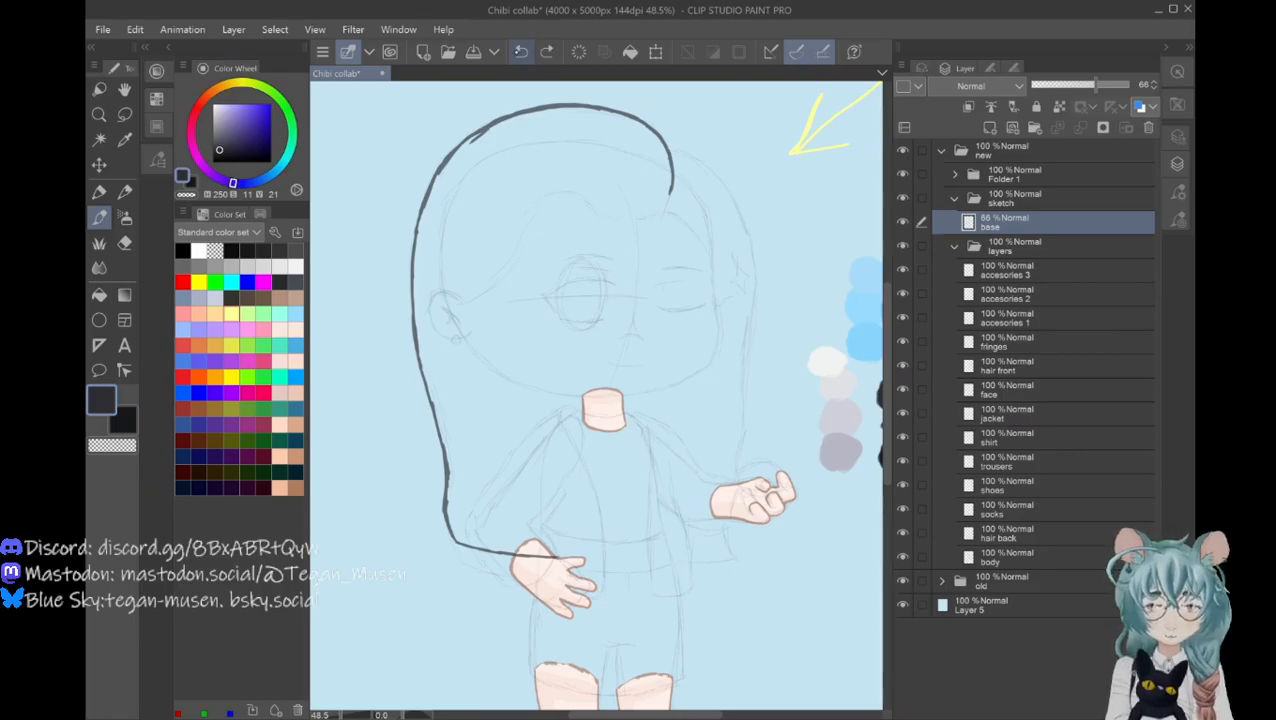
pyautogui.hotkey('ctrl', 'z')
pyautogui.hotkey('ctrl', 'z')
pyautogui.hotkey('ctrl', 'z')
pyautogui.hotkey('ctrl', 'z')
pyautogui.hotkey('ctrl', 'z')
pyautogui.hotkey('ctrl', 'z')
pyautogui.hotkey('ctrl', 'z')
pyautogui.hotkey('ctrl', 'z')
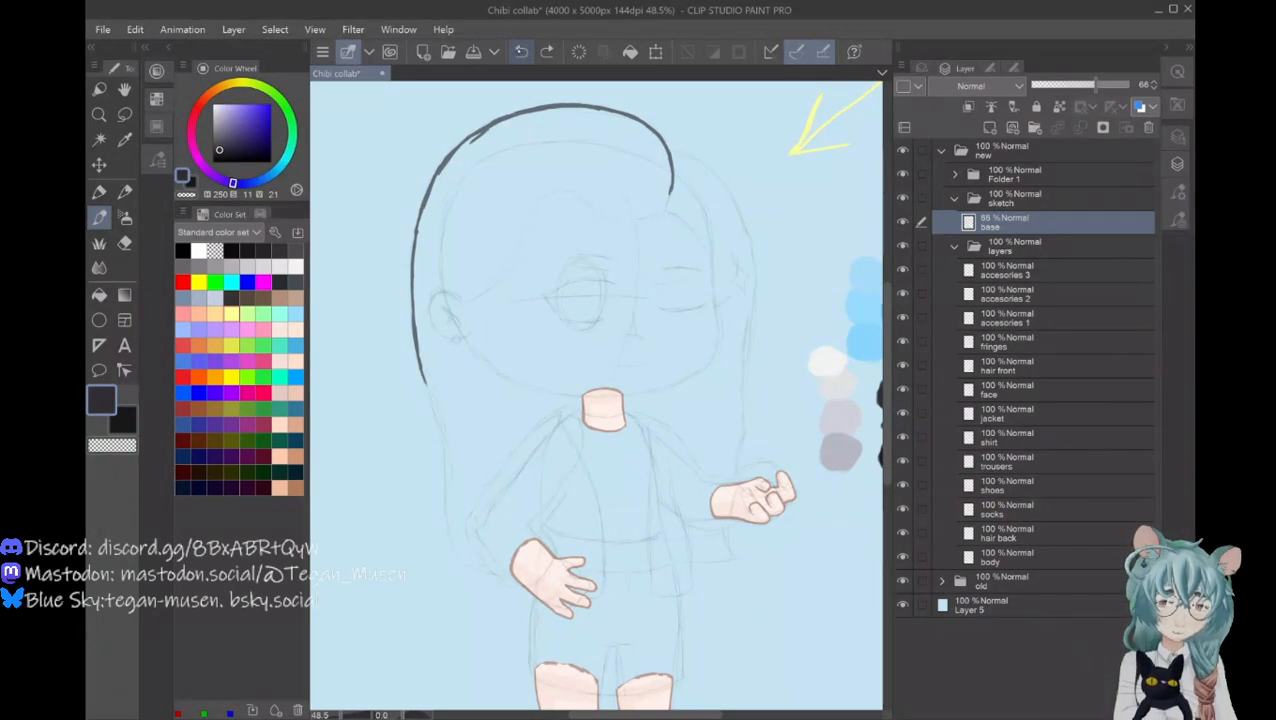
pyautogui.hotkey('ctrl', 'z')
pyautogui.hotkey('ctrl', 'z')
pyautogui.hotkey('ctrl', 'z')
pyautogui.hotkey('ctrl', 'z')
pyautogui.hotkey('ctrl', 'z')
pyautogui.hotkey('ctrl', 'z')
pyautogui.hotkey('ctrl', 'z')
pyautogui.hotkey('ctrl', 'z')
pyautogui.hotkey('ctrl', 'z')
pyautogui.hotkey('ctrl', 'z')
pyautogui.hotkey('ctrl', 'z')
pyautogui.hotkey('ctrl', 'z')
pyautogui.hotkey('ctrl', 'z')
pyautogui.hotkey('ctrl', 'z')
pyautogui.hotkey('ctrl', 'z')
pyautogui.hotkey('ctrl', 'z')
pyautogui.hotkey('ctrl', 'z')
pyautogui.hotkey('ctrl', 'z')
pyautogui.hotkey('ctrl', 'z')
pyautogui.hotkey('ctrl', 'z')
pyautogui.hotkey('ctrl', 'z')
pyautogui.hotkey('ctrl', 'z')
pyautogui.hotkey('ctrl', 'z')
pyautogui.hotkey('ctrl', 'z')
pyautogui.hotkey('ctrl', 'z')
pyautogui.hotkey('ctrl', 'z')
pyautogui.hotkey('ctrl', 'z')
pyautogui.hotkey('ctrl', 'z')
pyautogui.hotkey('ctrl', 'z')
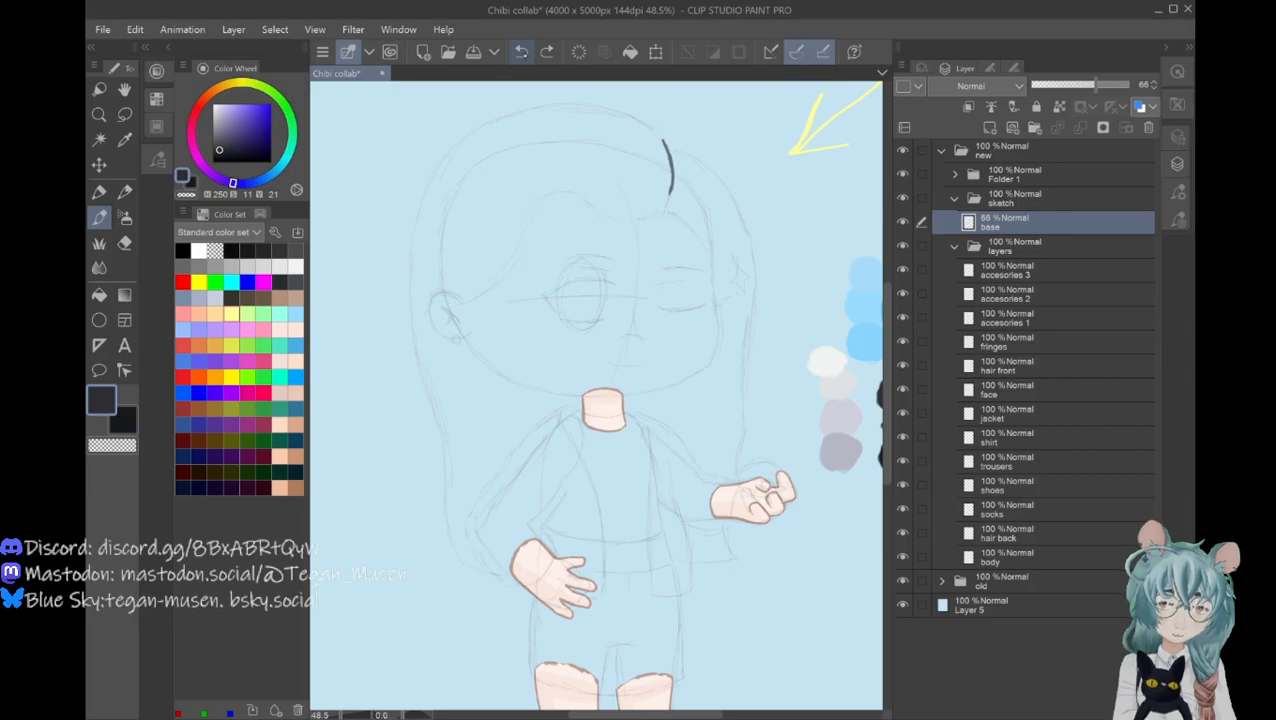
pyautogui.hotkey('ctrl', 'z')
pyautogui.hotkey('ctrl', 'z')
pyautogui.hotkey('ctrl', 'z')
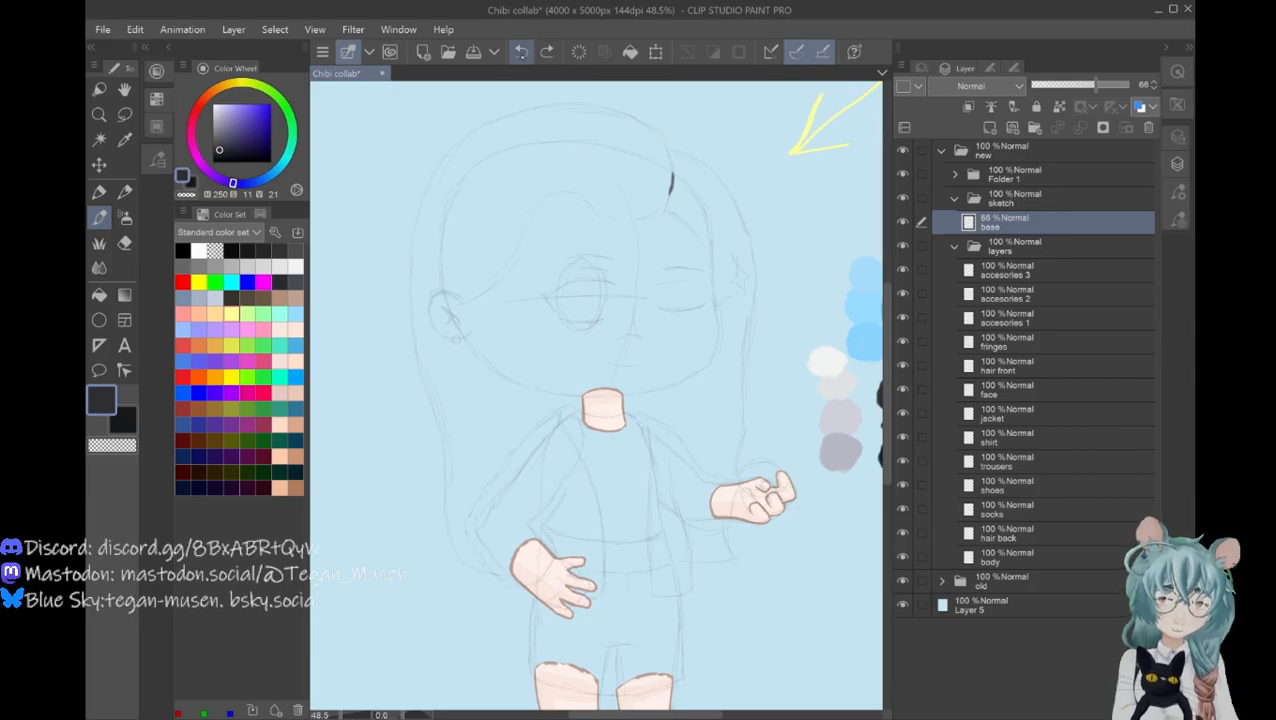
pyautogui.hotkey('ctrl', 'z')
pyautogui.hotkey('ctrl', 'z')
pyautogui.hotkey('ctrl', 'z')
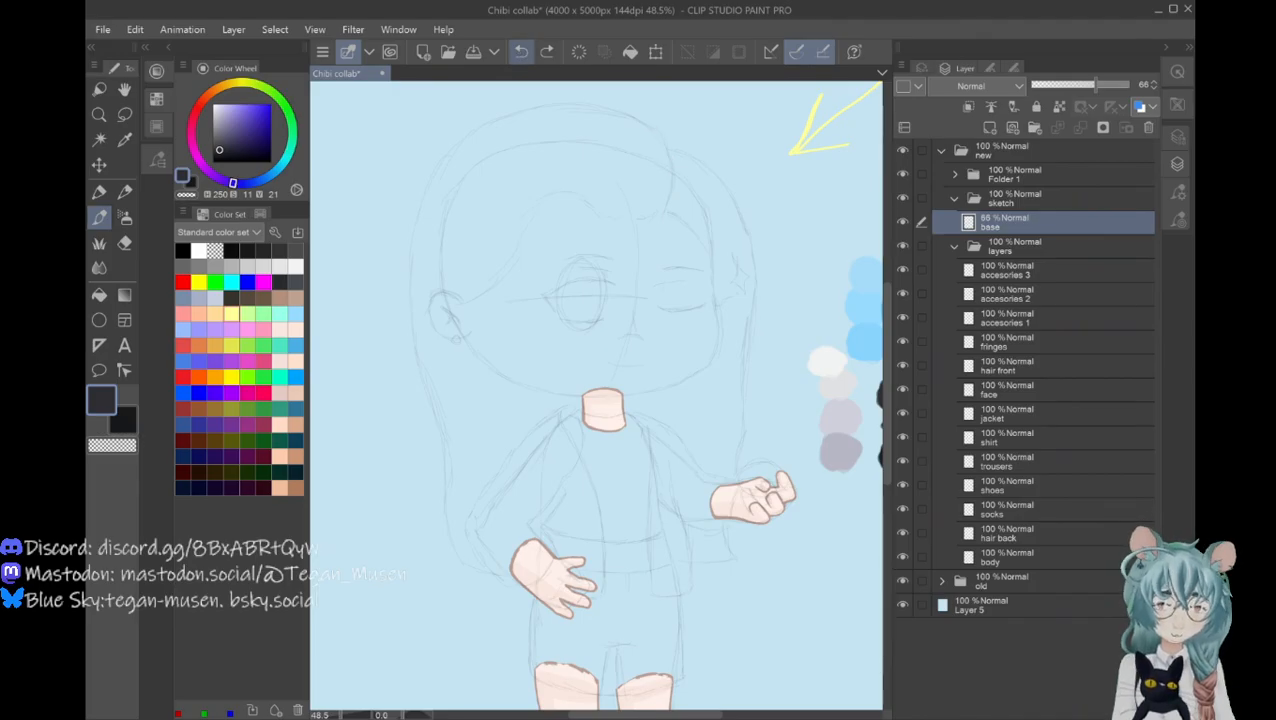
# Step: On the hair back layer, outline the crown from the parting and the long left side of the hair in charcoal with the Smooth brush
pyautogui.click(1034, 536)
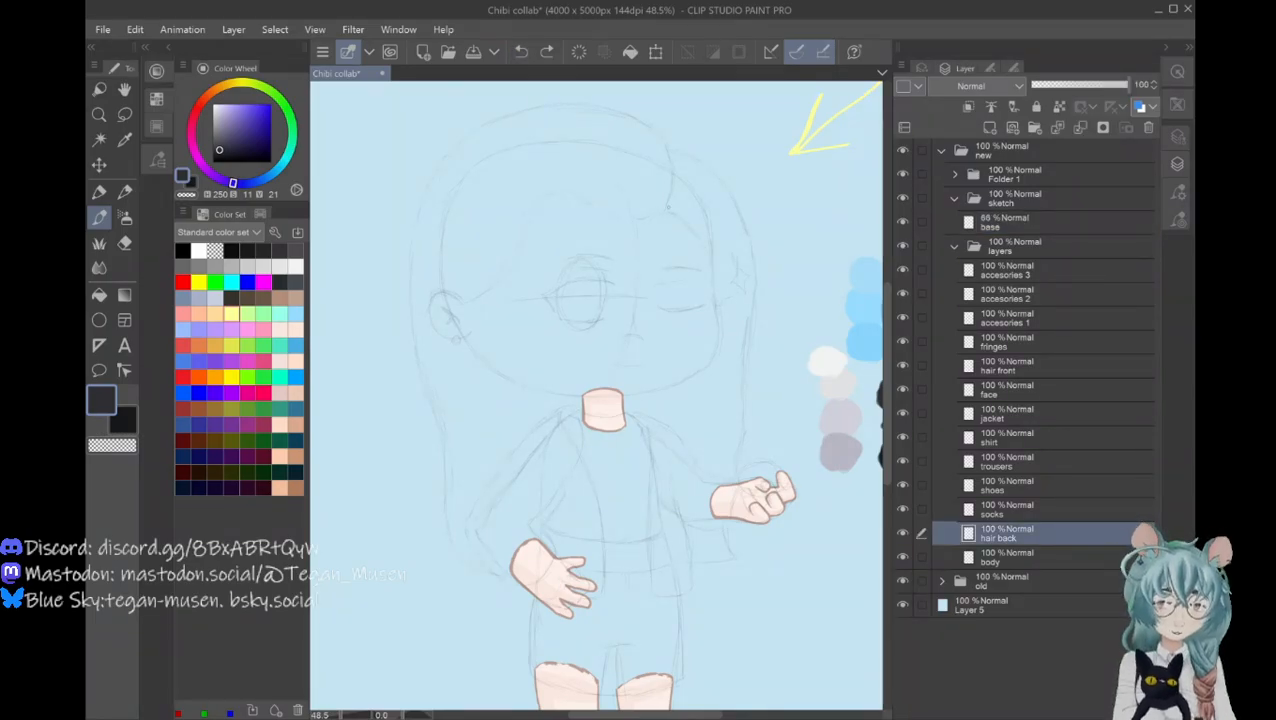
pyautogui.moveTo(667, 200)
pyautogui.mouseDown()
pyautogui.moveTo(665, 146)
pyautogui.moveTo(632, 117)
pyautogui.moveTo(572, 103)
pyautogui.moveTo(513, 114)
pyautogui.mouseUp()
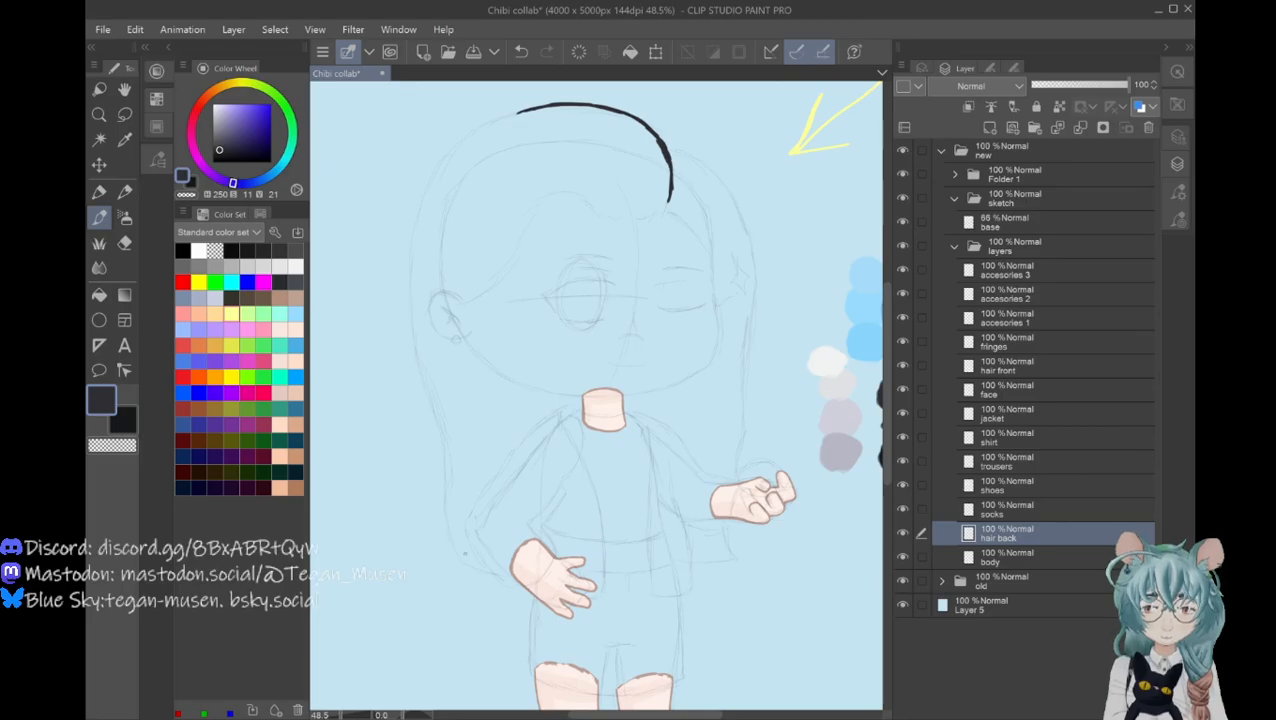
pyautogui.moveTo(462, 561); pyautogui.dragTo(442, 445)
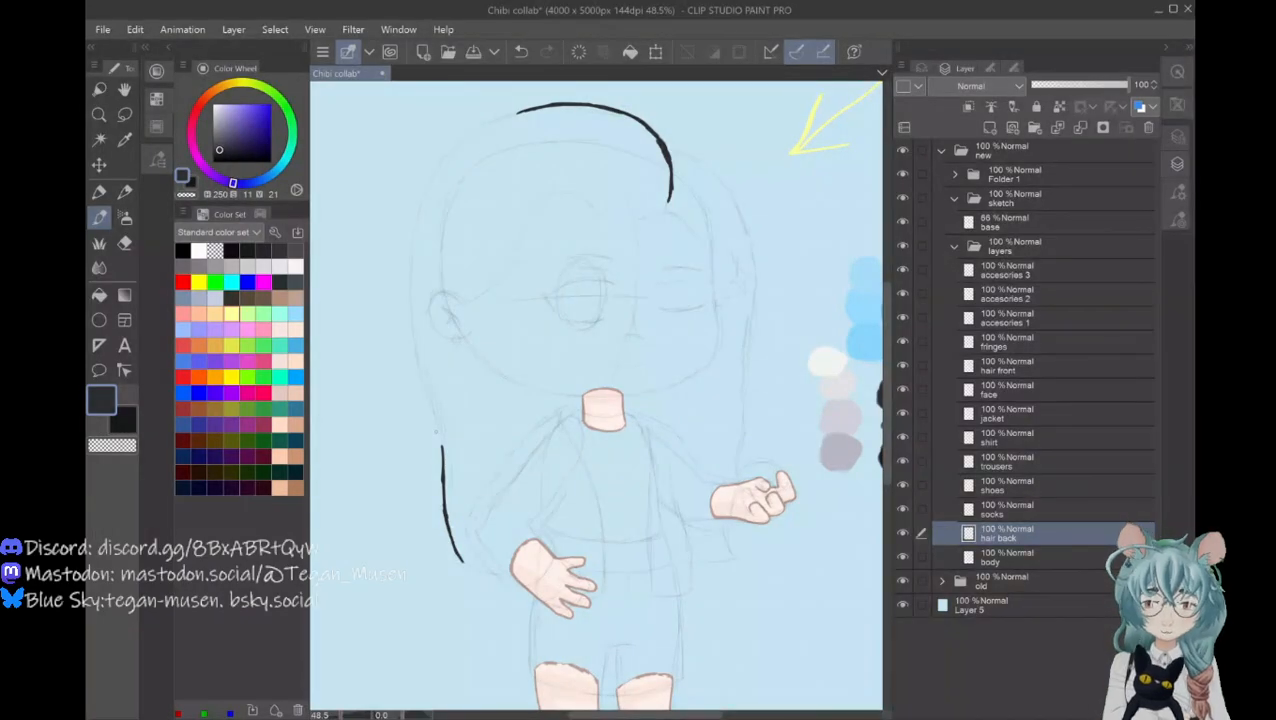
pyautogui.moveTo(442, 445); pyautogui.dragTo(411, 296)
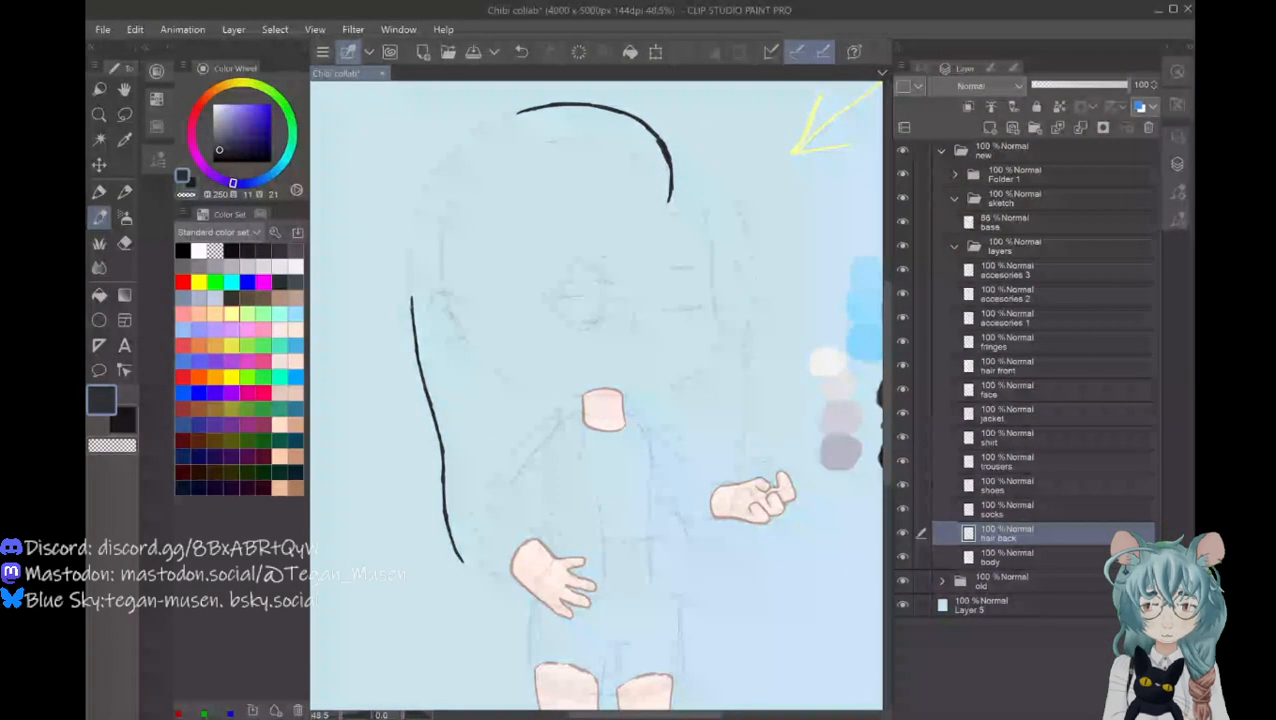
pyautogui.moveTo(411, 310); pyautogui.dragTo(411, 256)
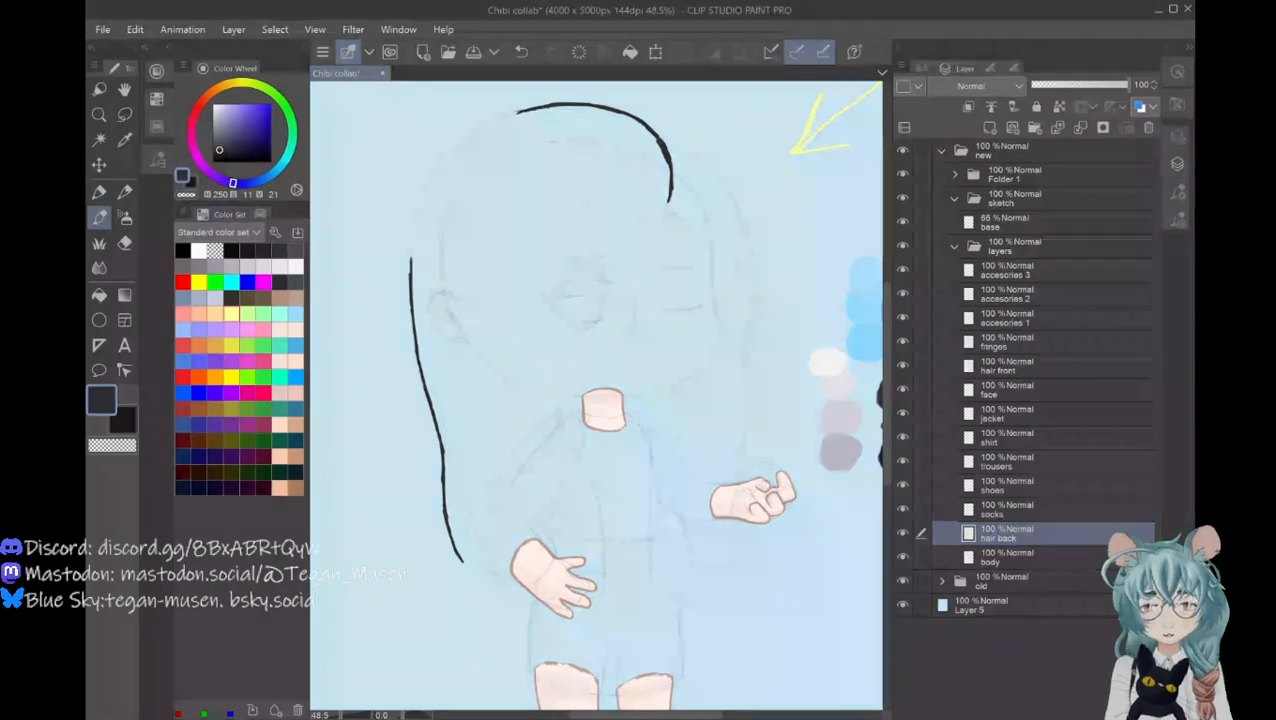
pyautogui.moveTo(530, 109); pyautogui.dragTo(461, 143)
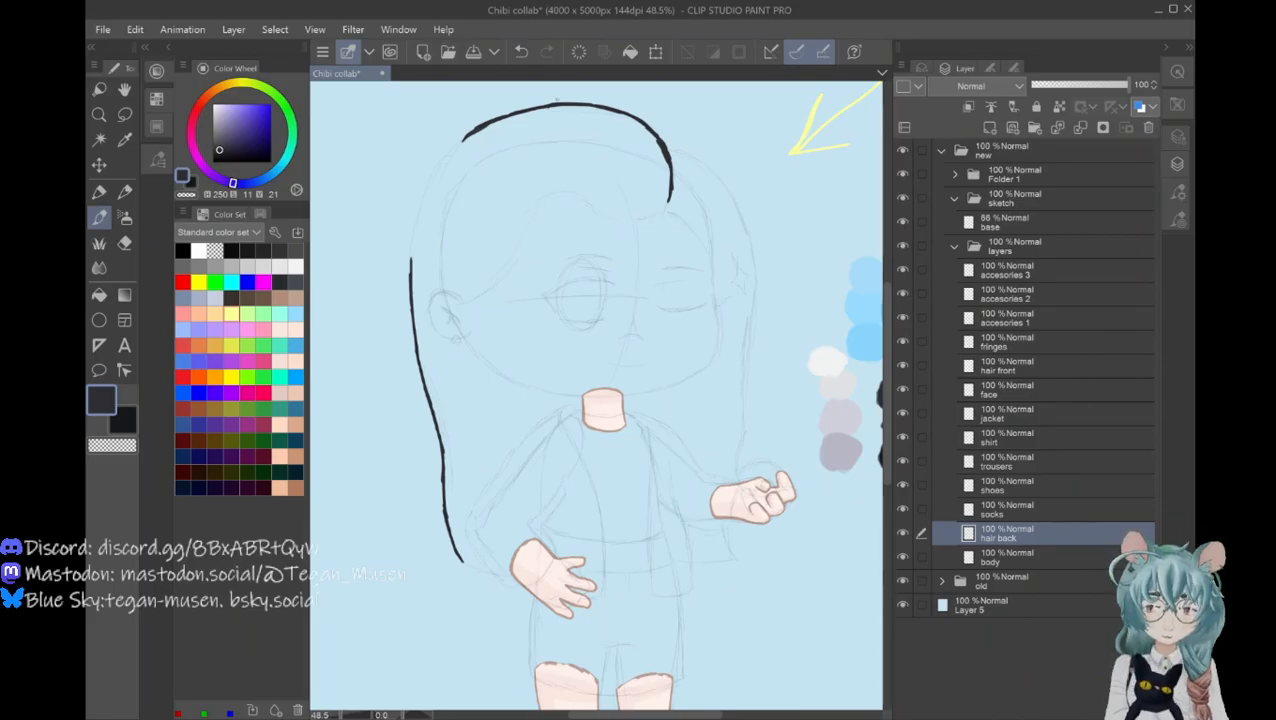
pyautogui.moveTo(472, 135); pyautogui.dragTo(450, 154)
pyautogui.click(99, 140)
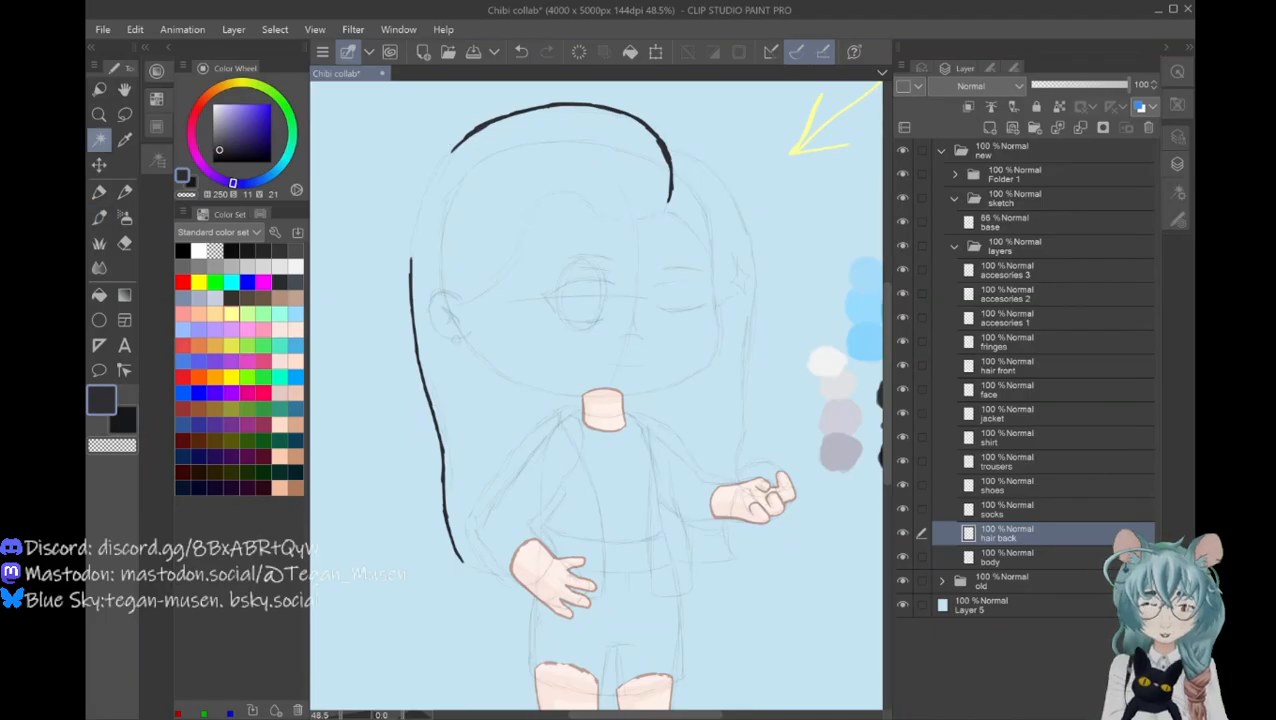
# Step: Close the gap in the left side of the back hair outline with dark brush strokes following the sketch
pyautogui.click(664, 156)
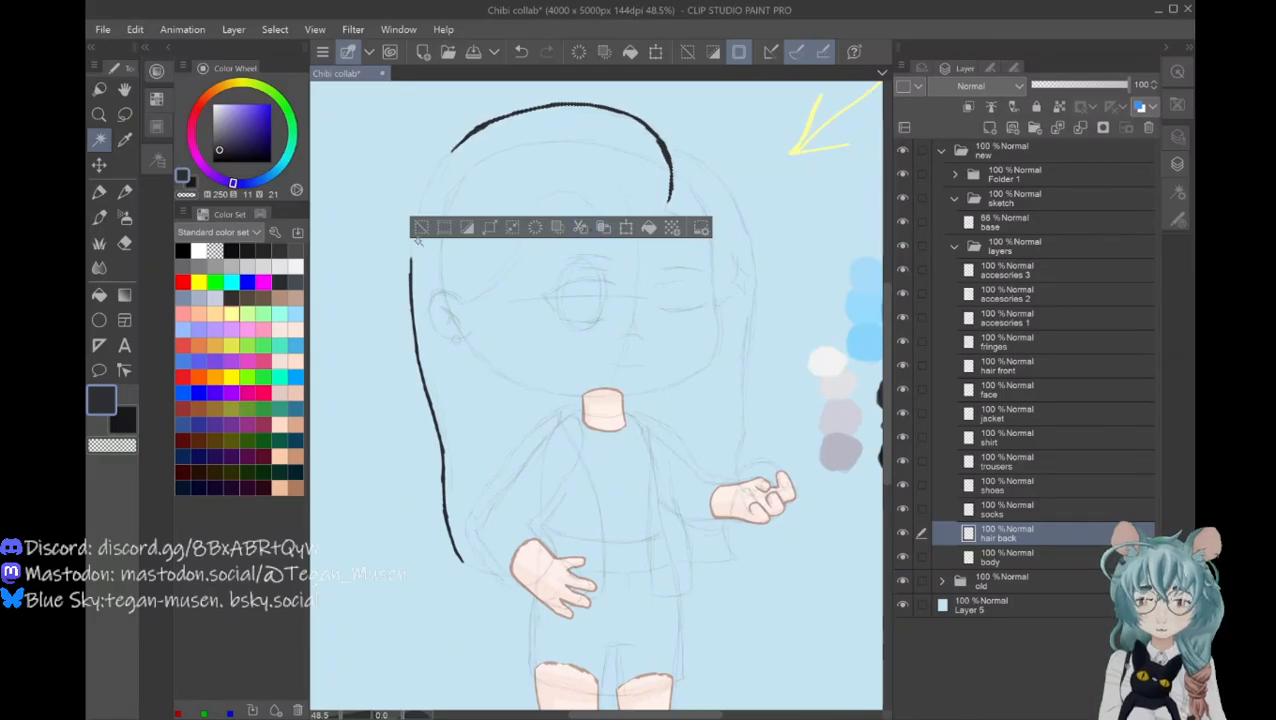
pyautogui.hotkey('ctrl', 'd')
pyautogui.press('p')
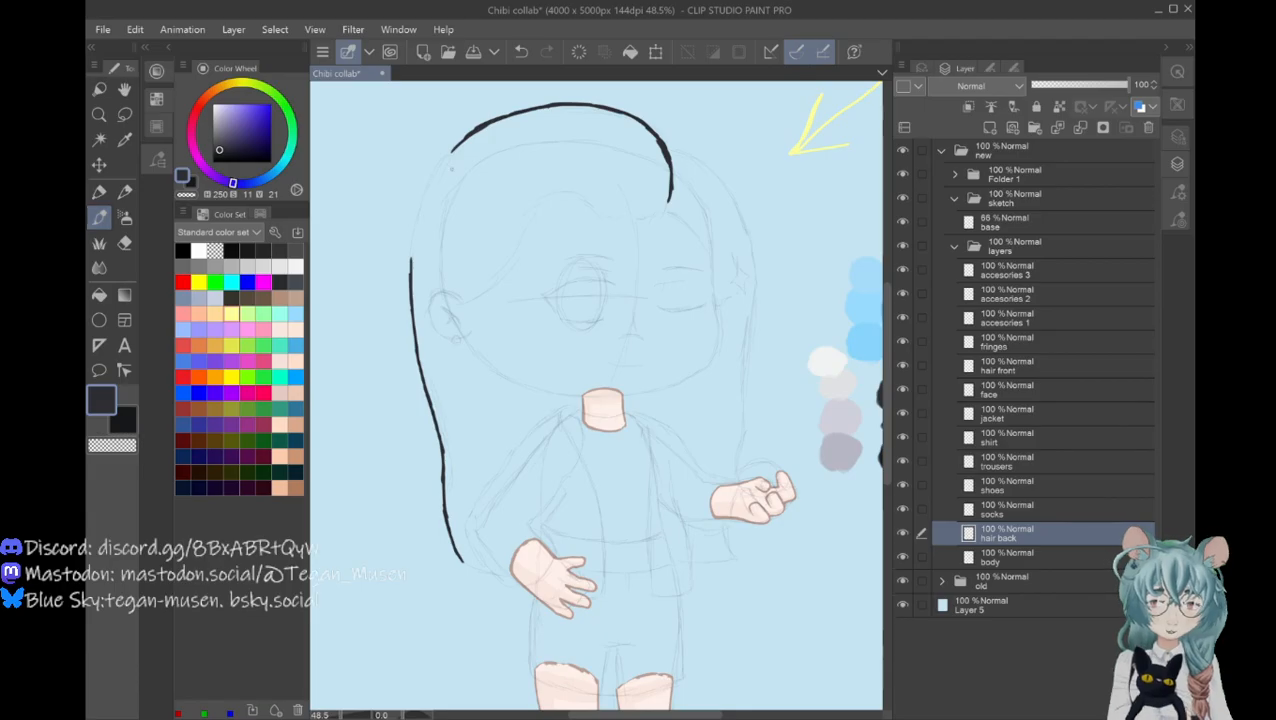
pyautogui.moveTo(452, 152); pyautogui.dragTo(420, 210)
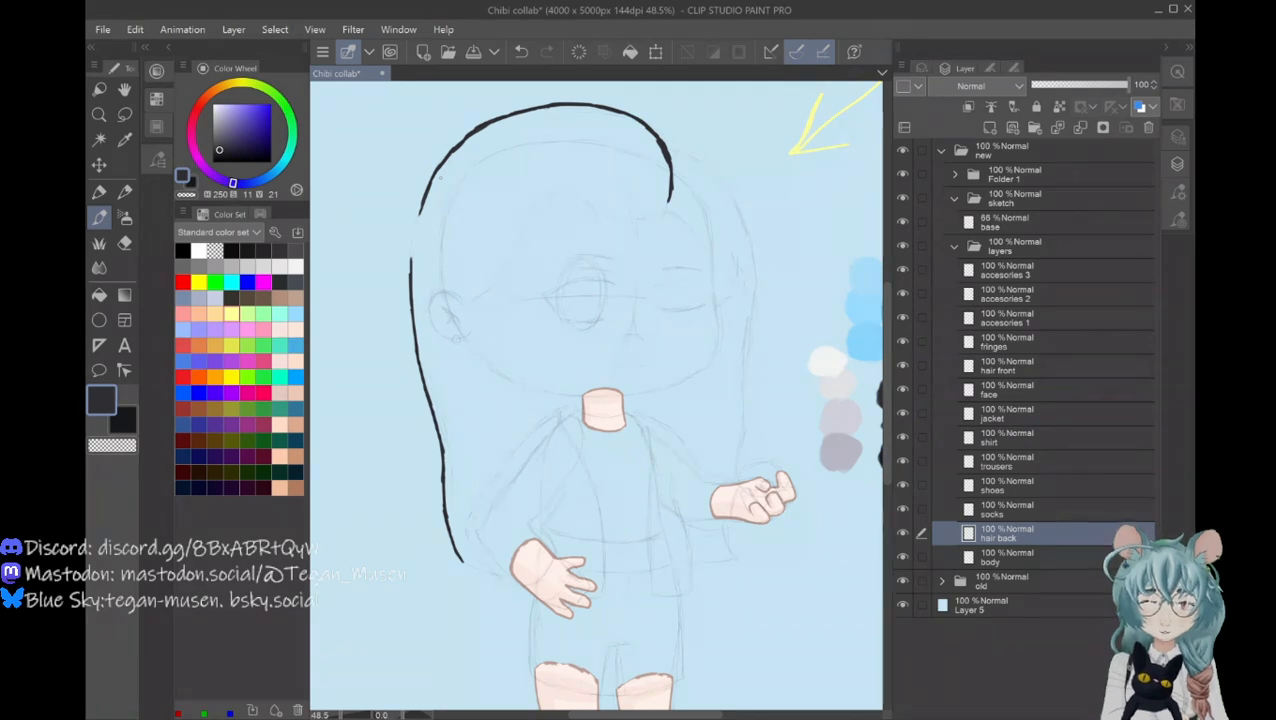
pyautogui.moveTo(420, 210); pyautogui.dragTo(410, 270)
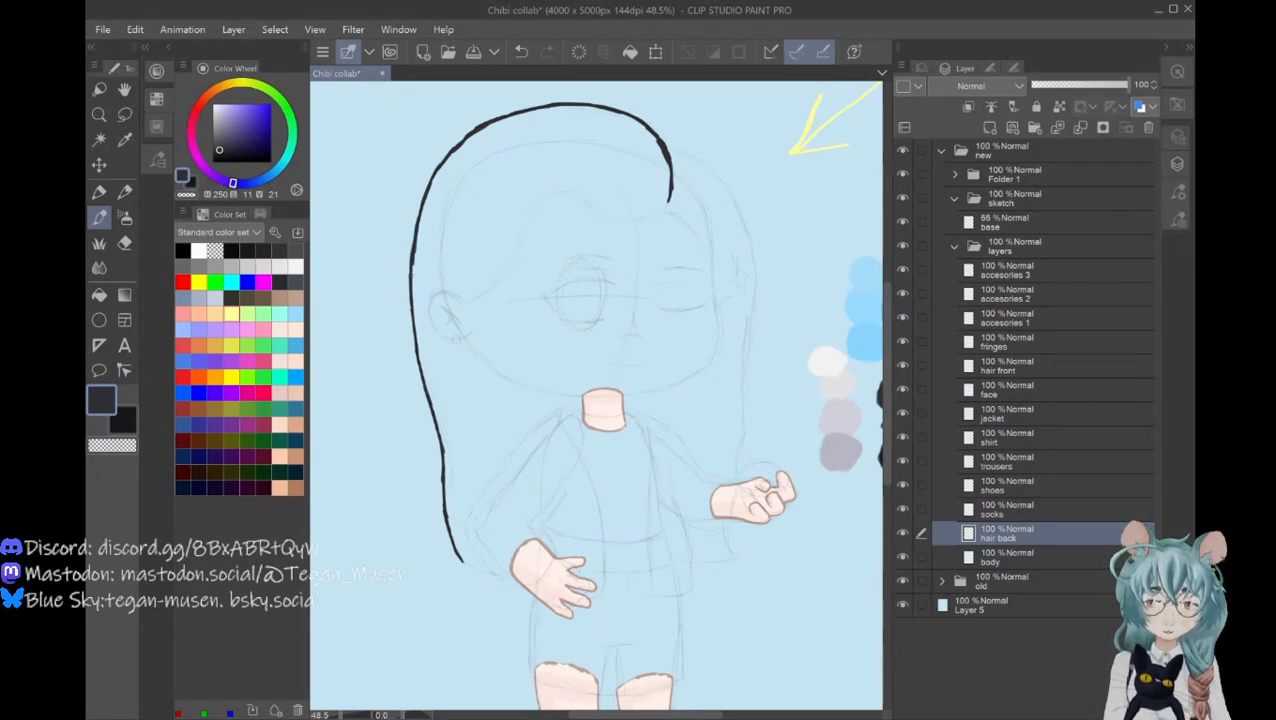
pyautogui.moveTo(416, 222); pyautogui.dragTo(410, 242)
pyautogui.moveTo(424, 190); pyautogui.dragTo(417, 205)
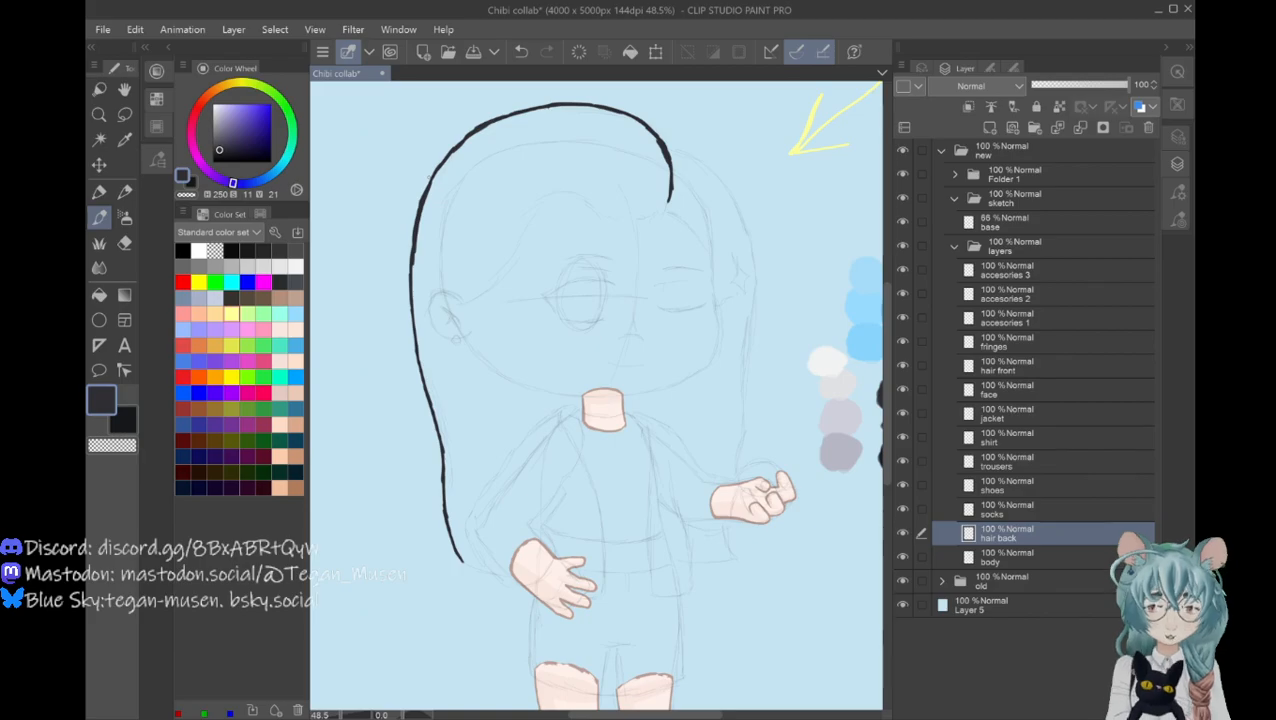
# Step: Draw the right side of the back hair outline from the notch at the crown down past the raised hand
pyautogui.moveTo(662, 145); pyautogui.dragTo(708, 164)
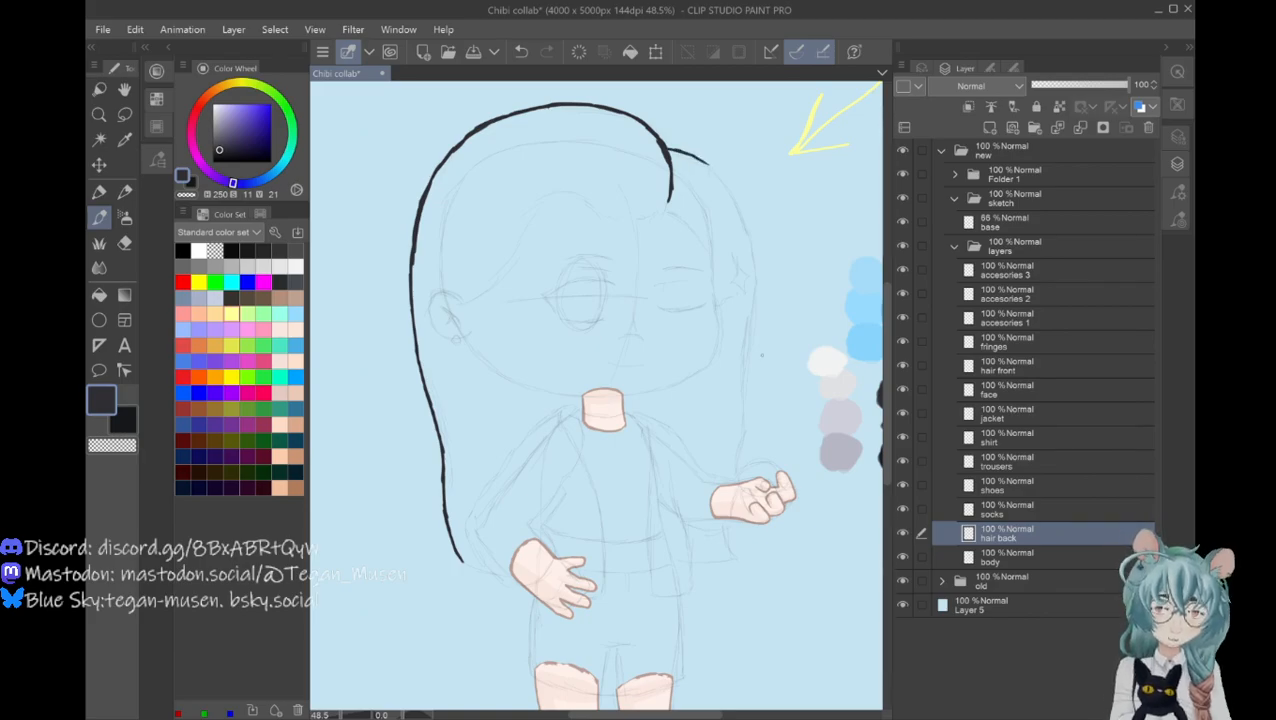
pyautogui.moveTo(747, 322)
pyautogui.mouseDown()
pyautogui.moveTo(746, 228)
pyautogui.moveTo(690, 153)
pyautogui.mouseUp()
pyautogui.moveTo(748, 320); pyautogui.dragTo(740, 446)
pyautogui.moveTo(745, 420); pyautogui.dragTo(738, 458)
pyautogui.moveTo(741, 446); pyautogui.dragTo(729, 518)
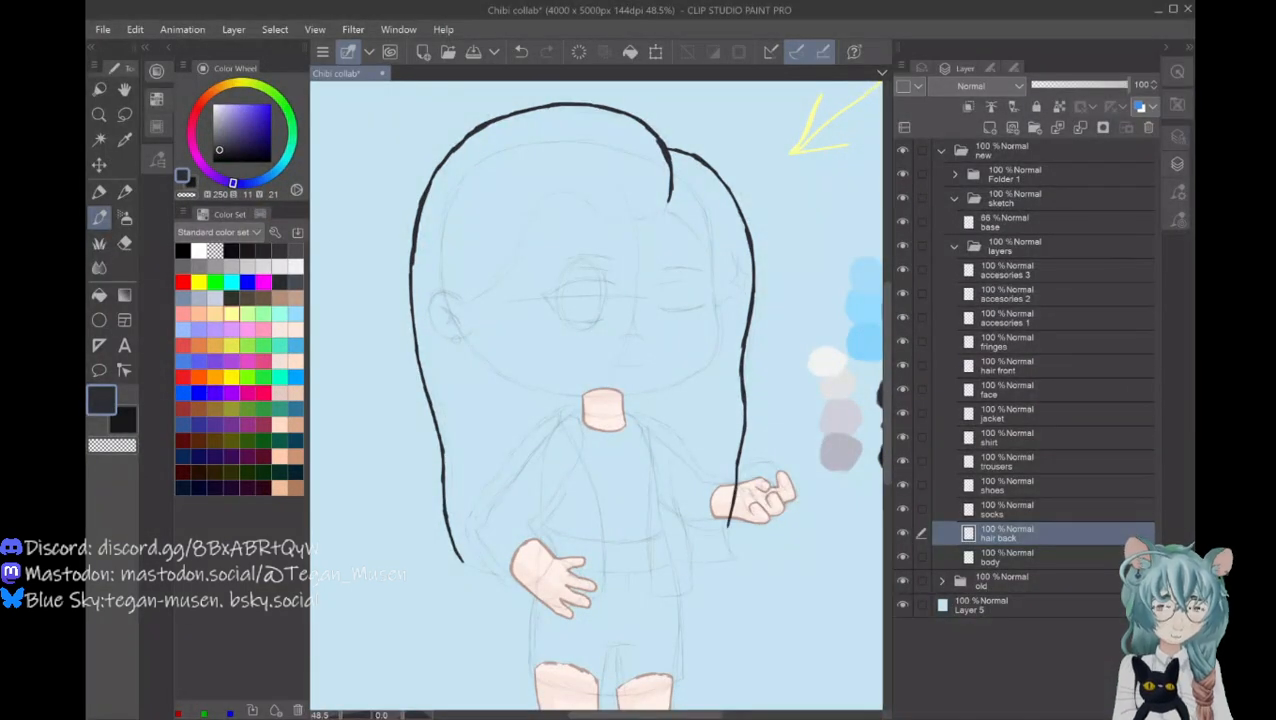
pyautogui.moveTo(1010, 557); pyautogui.dragTo(1010, 522)
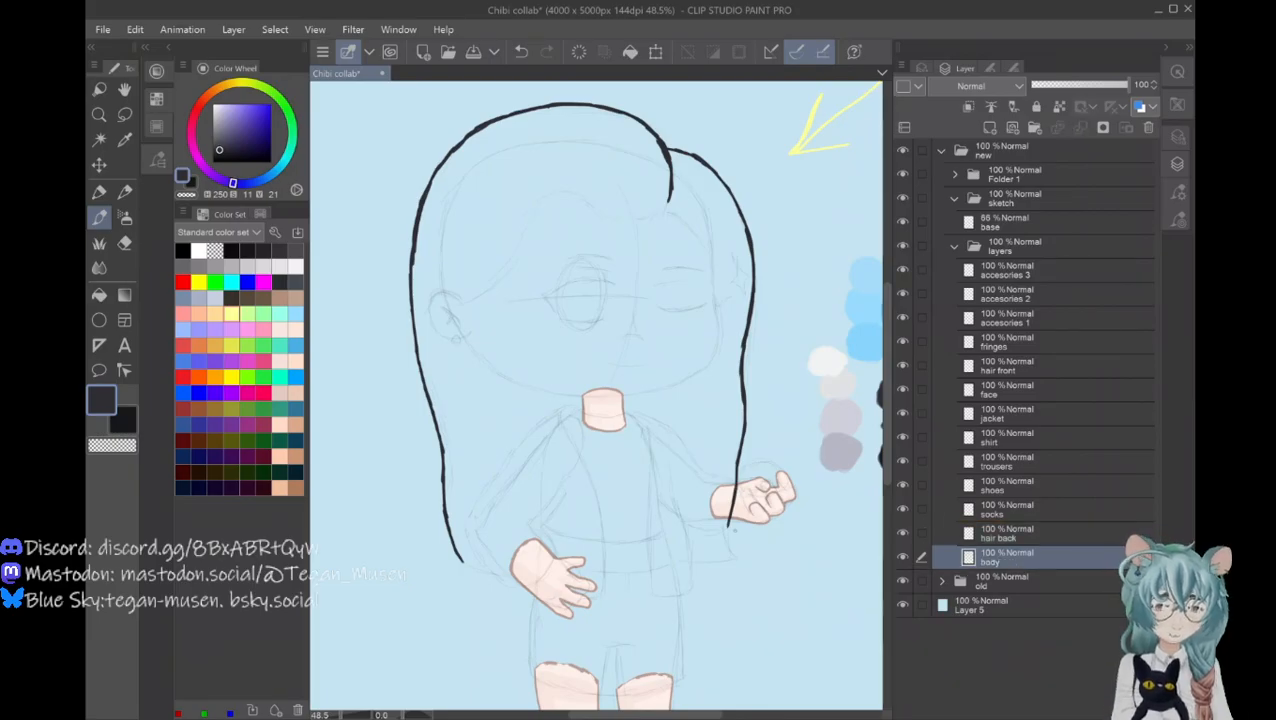
pyautogui.moveTo(729, 514); pyautogui.dragTo(726, 548)
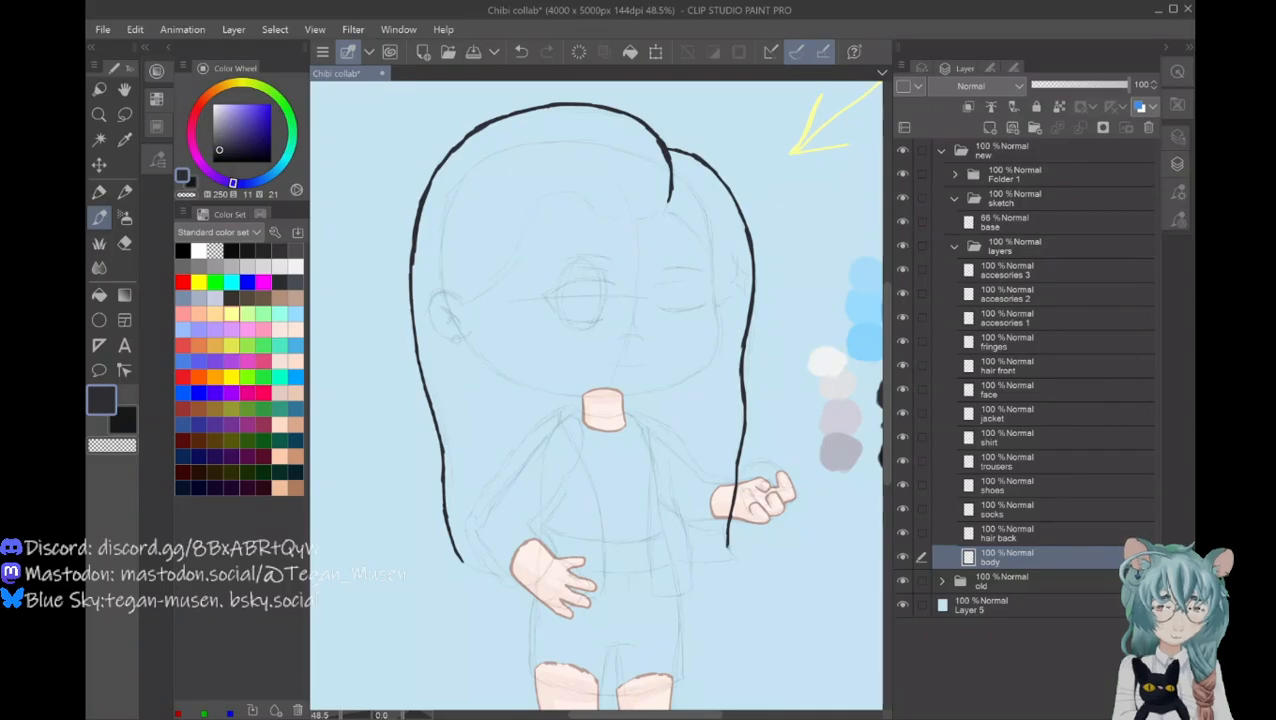
pyautogui.click(521, 51)
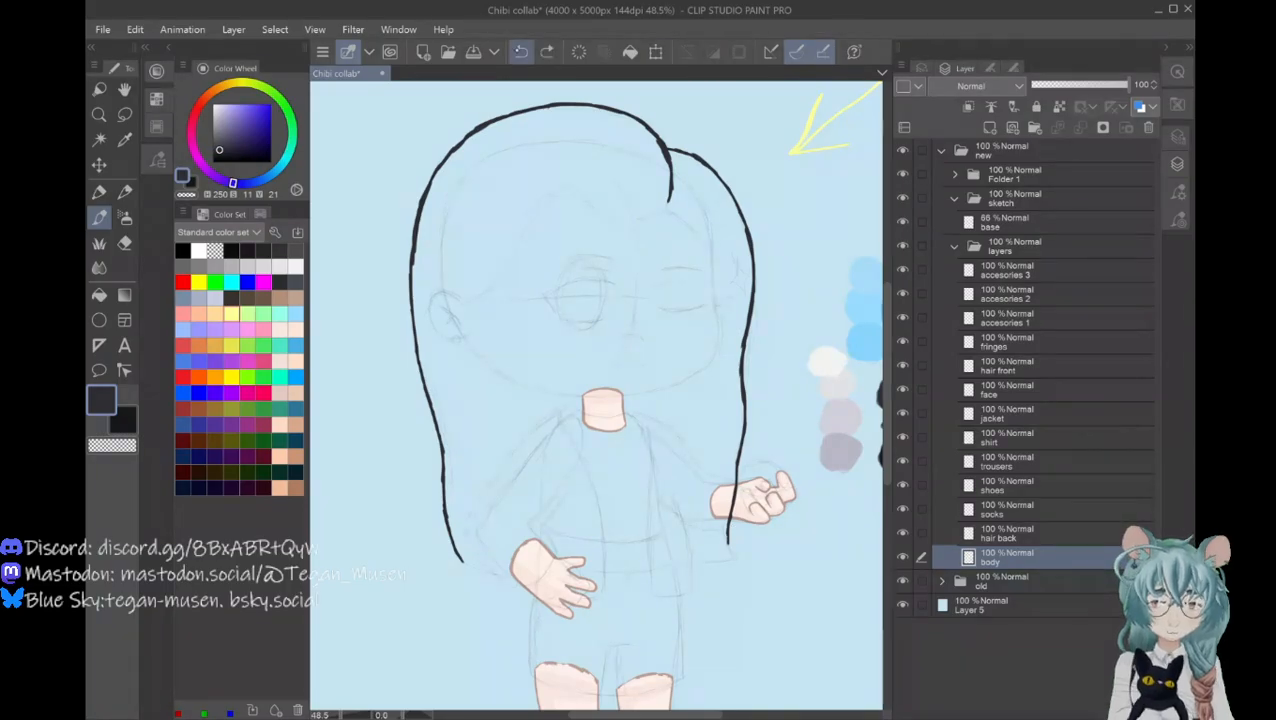
pyautogui.click(521, 51)
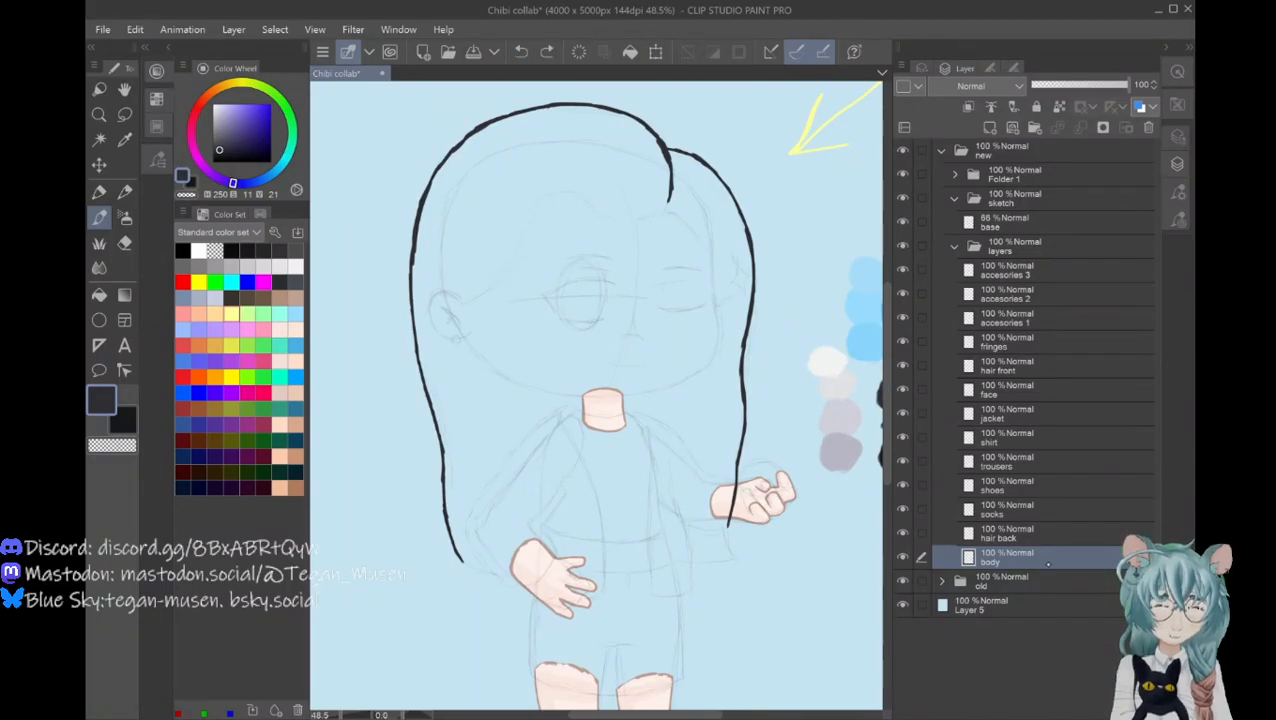
# Step: Move the body layer above hair back, and close the bottom edge of the hair outline on the hair back layer
pyautogui.moveTo(1040, 557); pyautogui.dragTo(1040, 525)
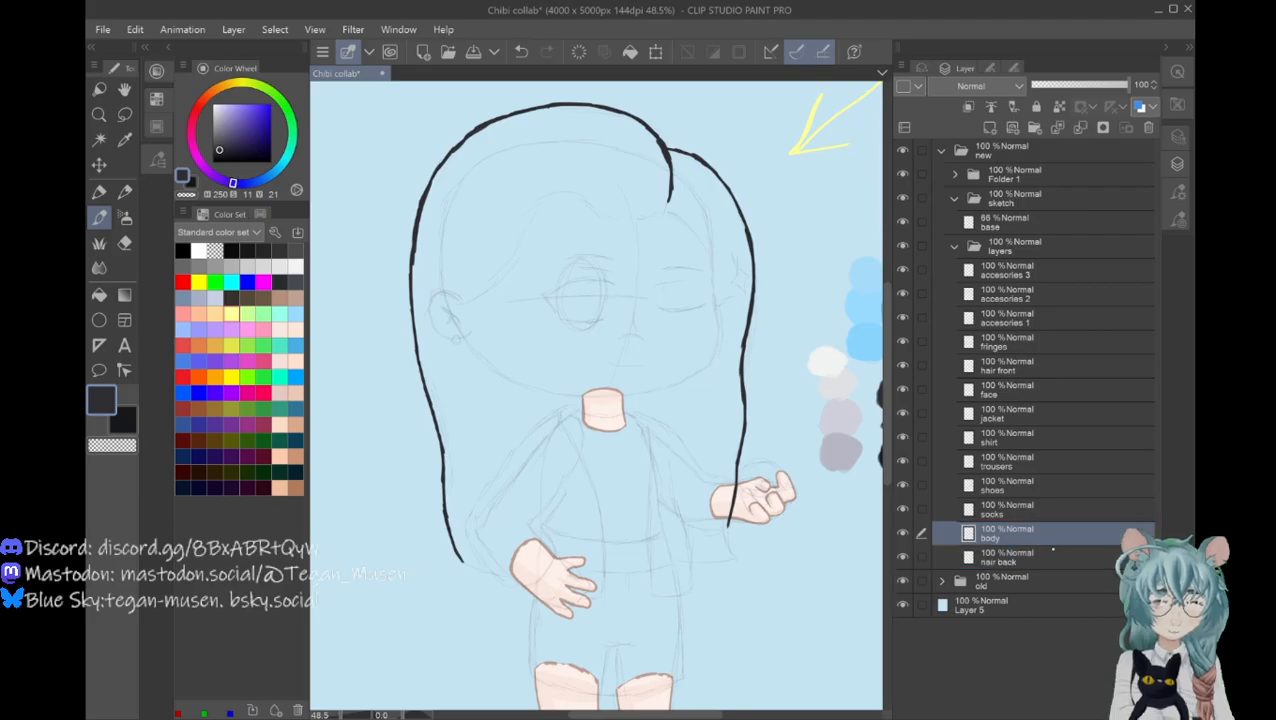
pyautogui.click(1055, 559)
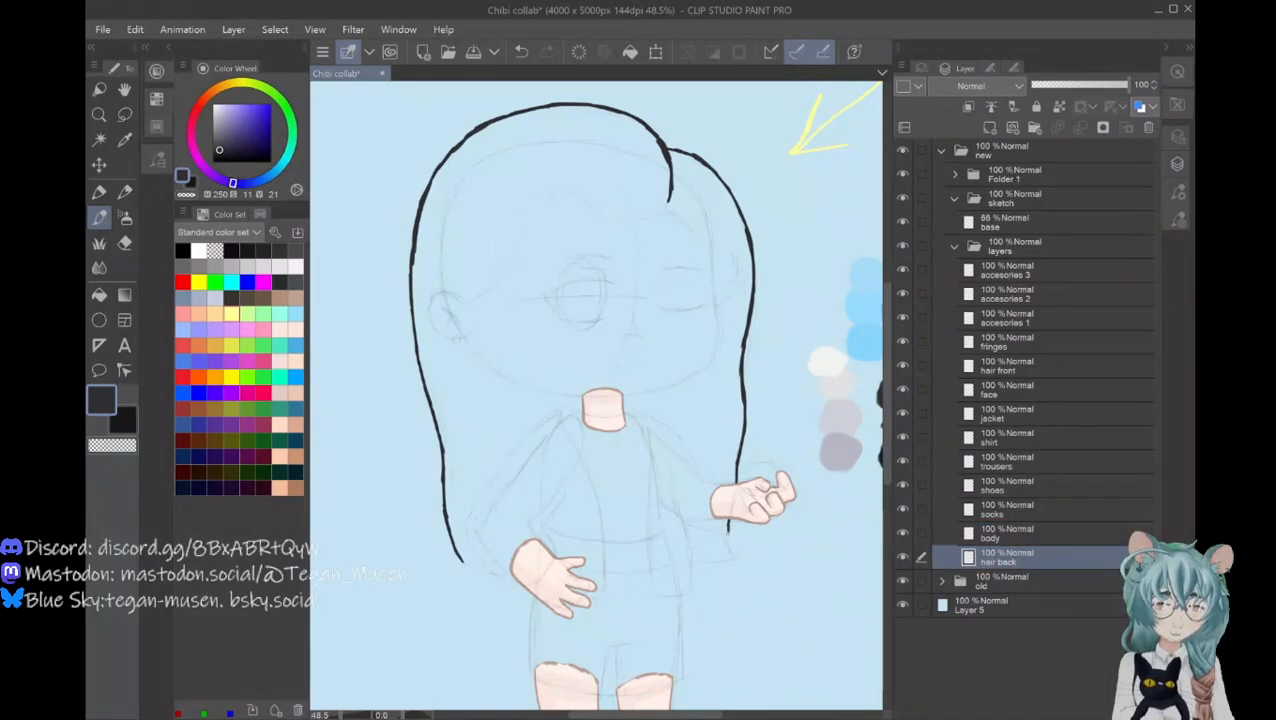
pyautogui.moveTo(728, 528); pyautogui.dragTo(733, 548)
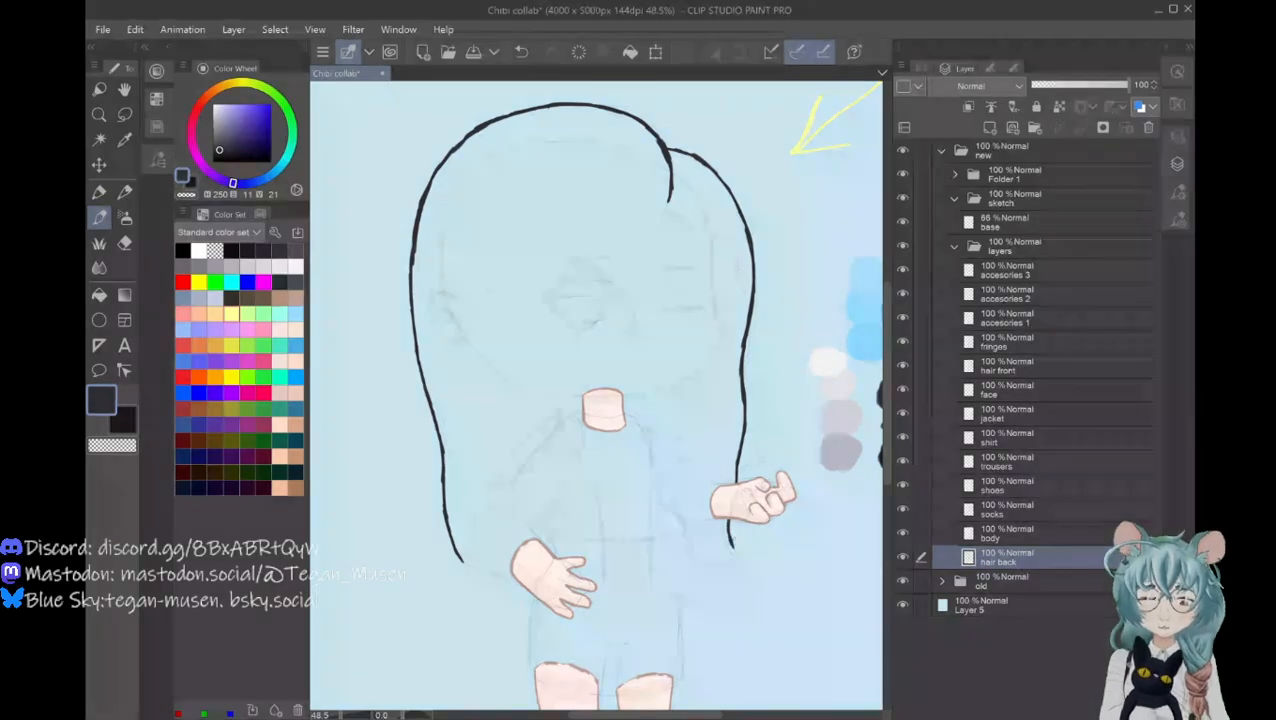
pyautogui.moveTo(733, 544)
pyautogui.mouseDown()
pyautogui.moveTo(583, 564)
pyautogui.moveTo(455, 556)
pyautogui.moveTo(490, 560)
pyautogui.mouseUp()
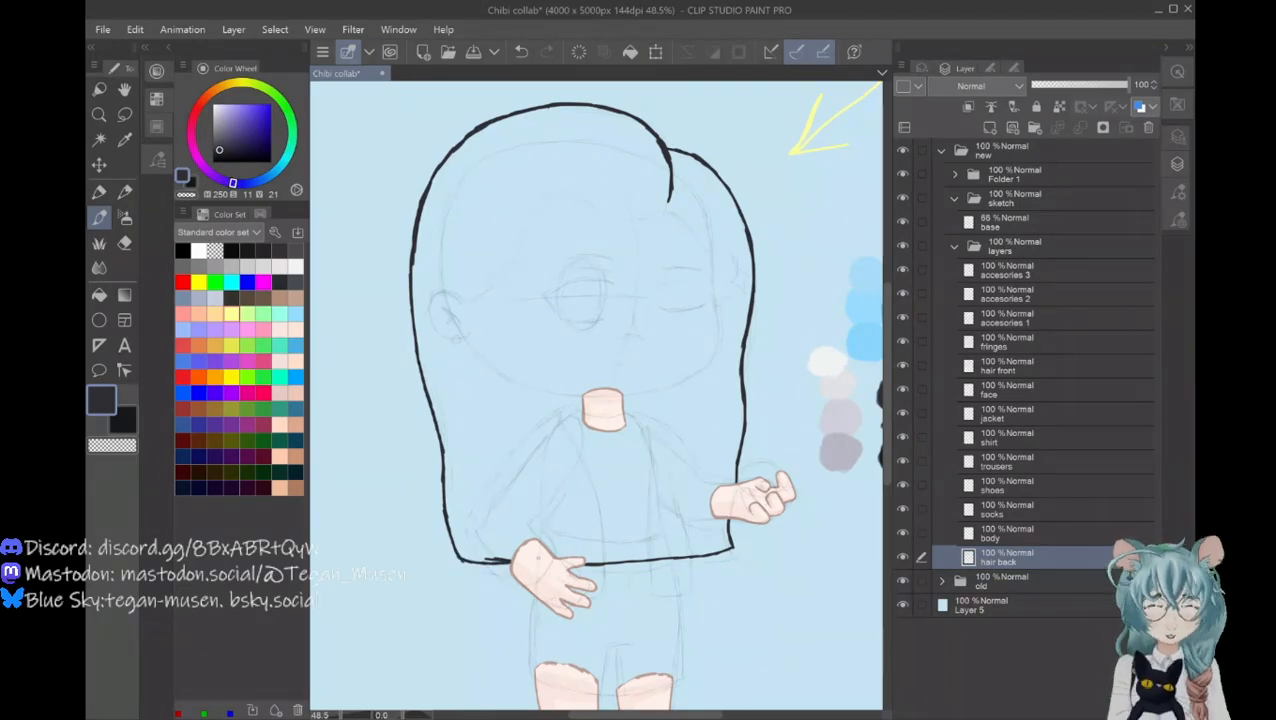
pyautogui.press('alt')
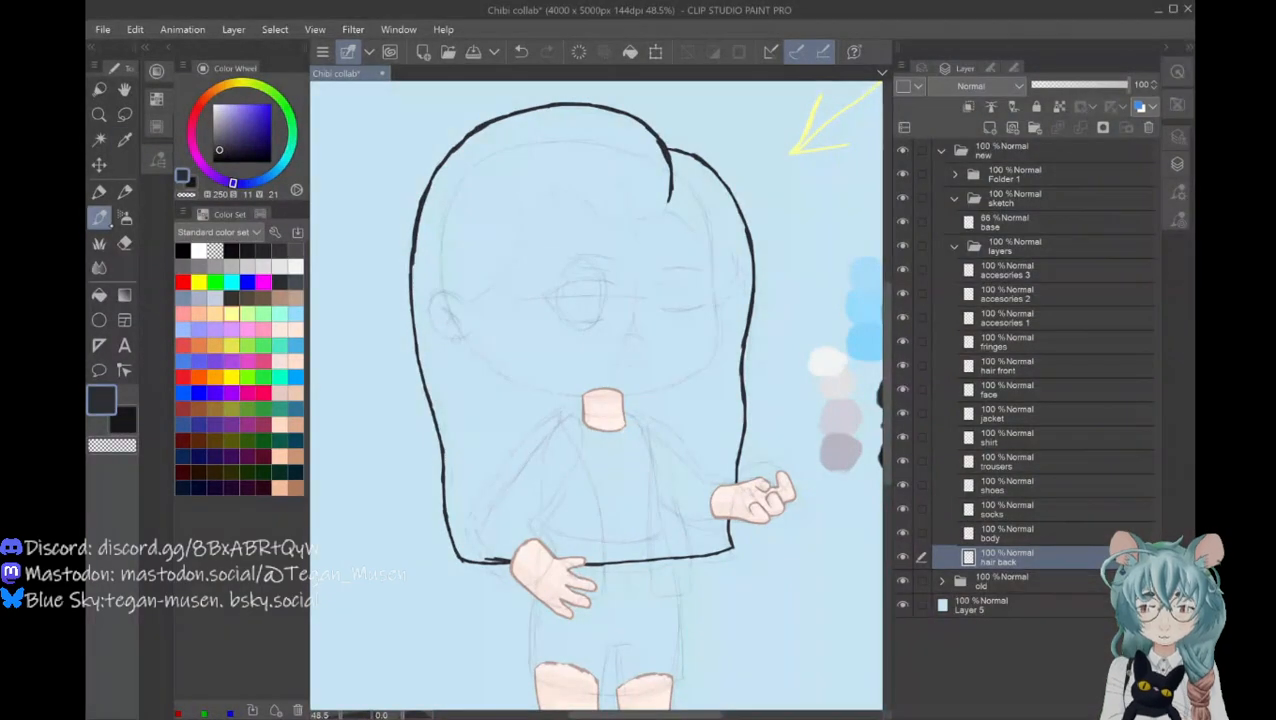
# Step: Fill the closed back hair outline with the same dark colour
pyautogui.click(99, 295)
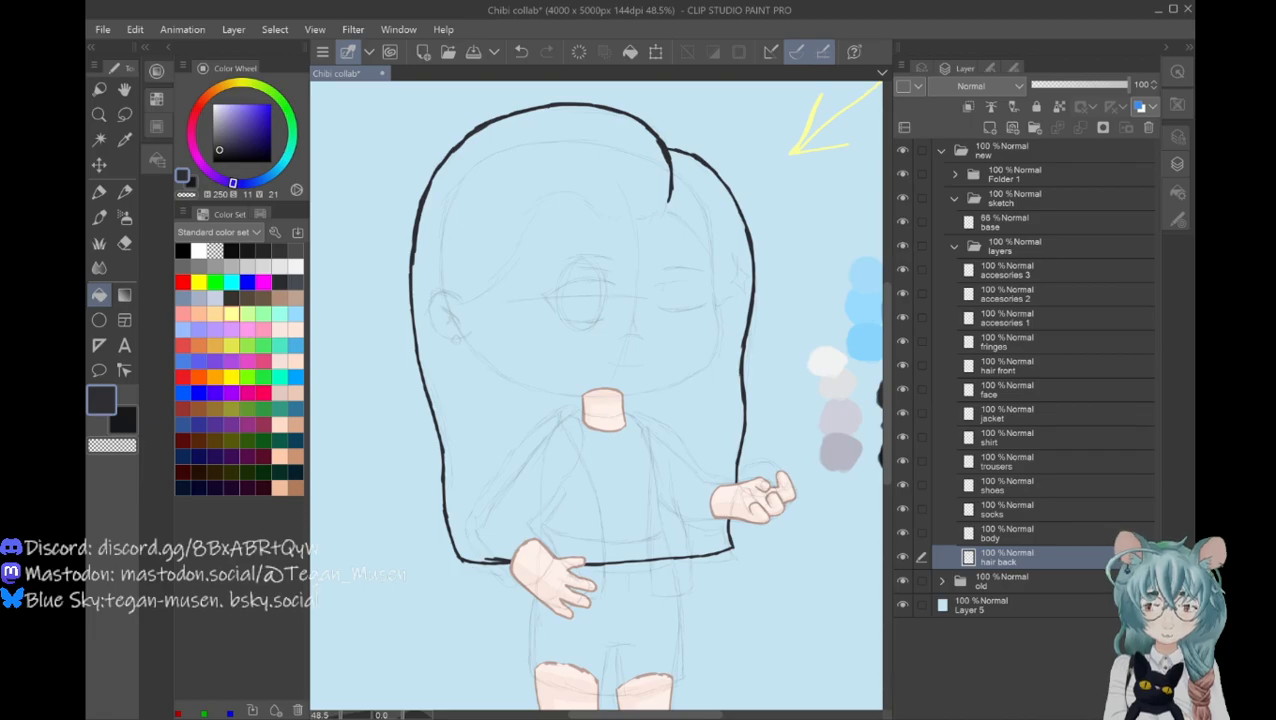
pyautogui.click(580, 300)
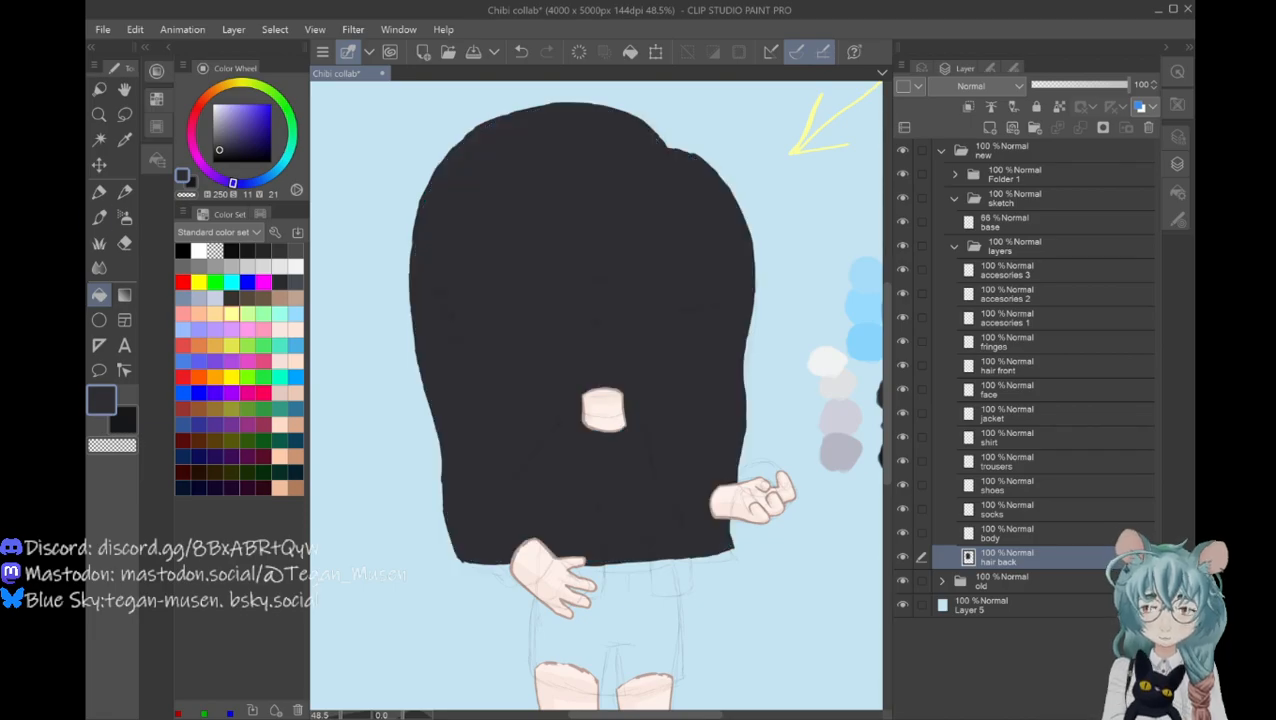
pyautogui.click(99, 217)
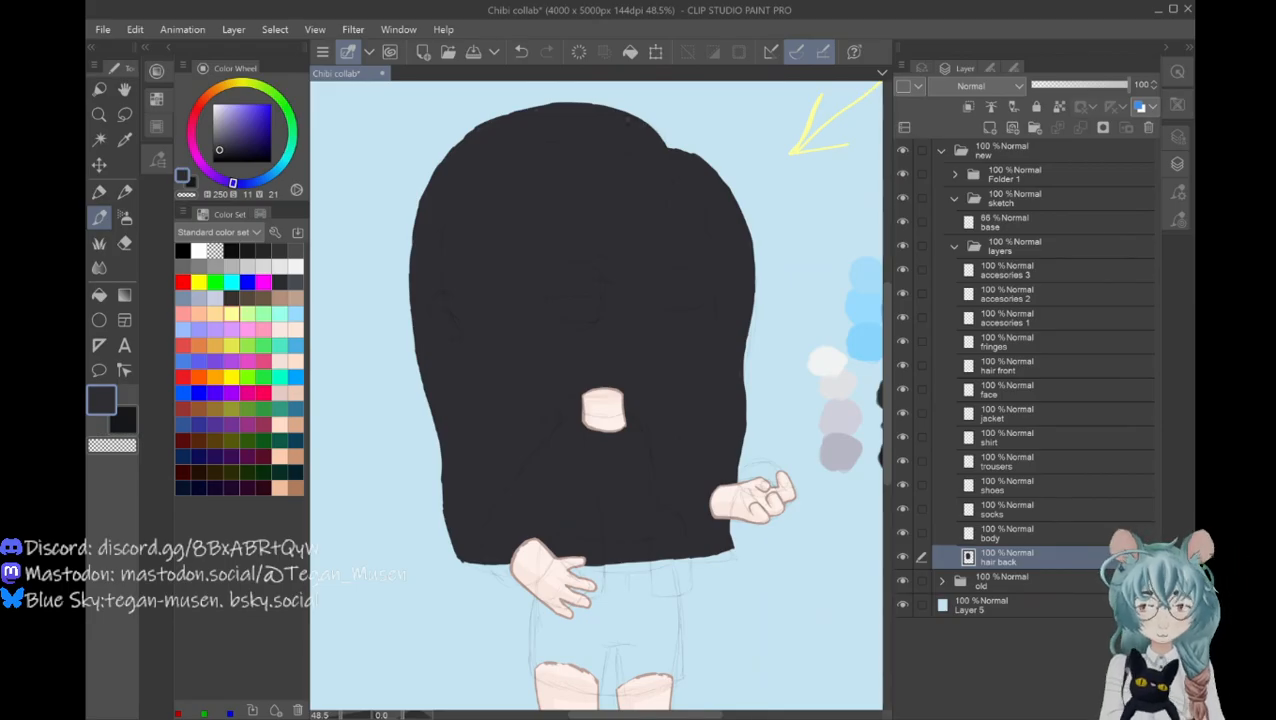
# Step: Smooth the outer edges of the filled back hair with the eraser, at the bottom left corner and along the right side
pyautogui.press('e')
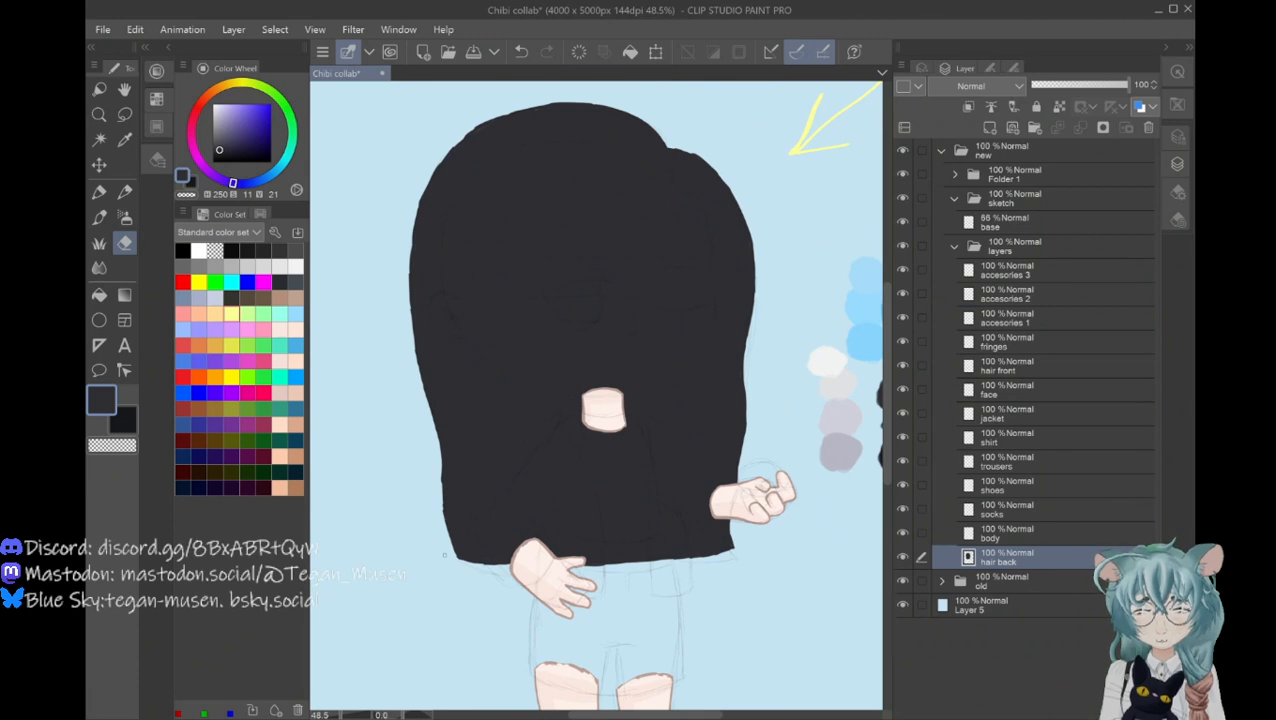
pyautogui.moveTo(460, 558); pyautogui.dragTo(476, 565)
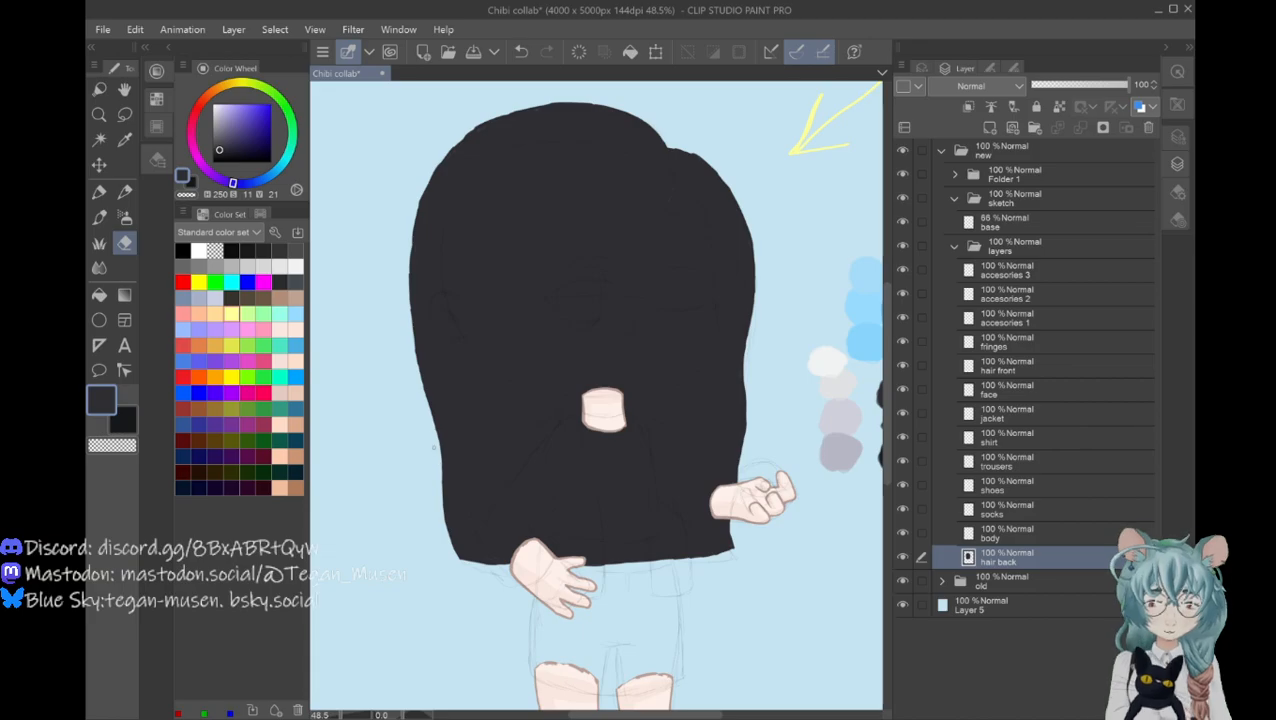
pyautogui.moveTo(697, 153)
pyautogui.mouseDown()
pyautogui.moveTo(717, 171)
pyautogui.moveTo(678, 150)
pyautogui.moveTo(726, 182)
pyautogui.mouseUp()
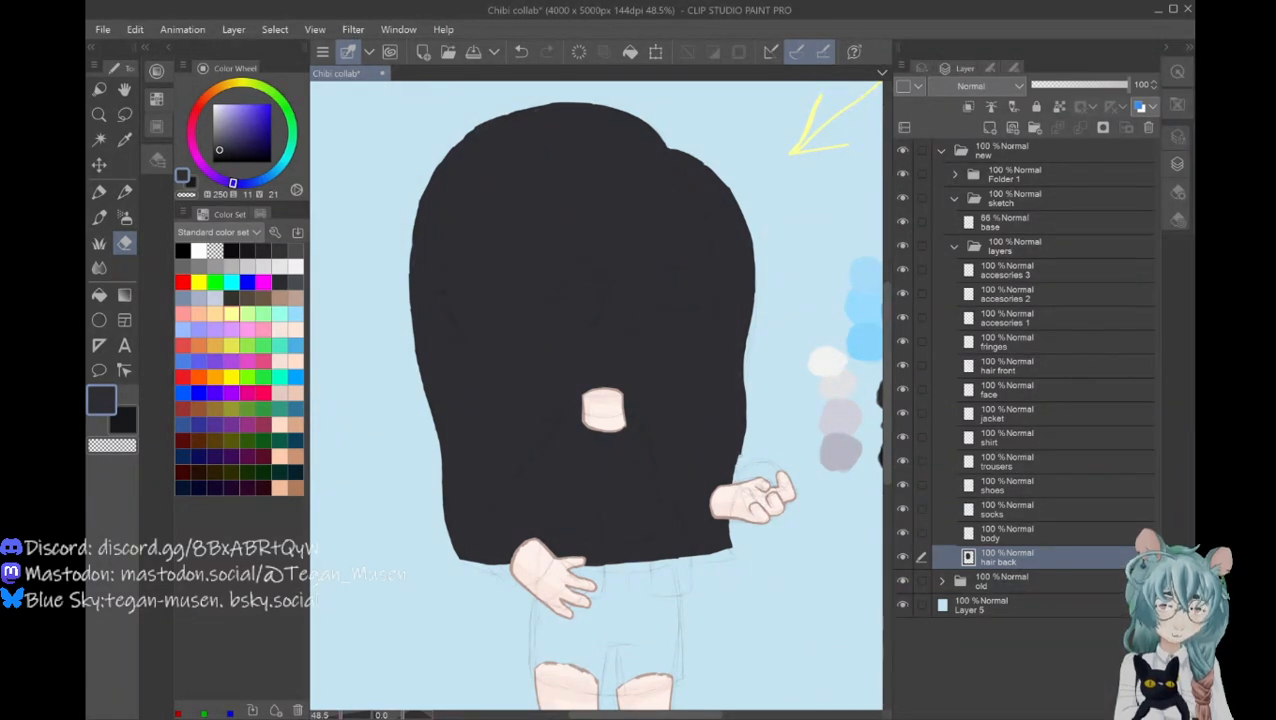
pyautogui.moveTo(748, 427); pyautogui.dragTo(747, 375)
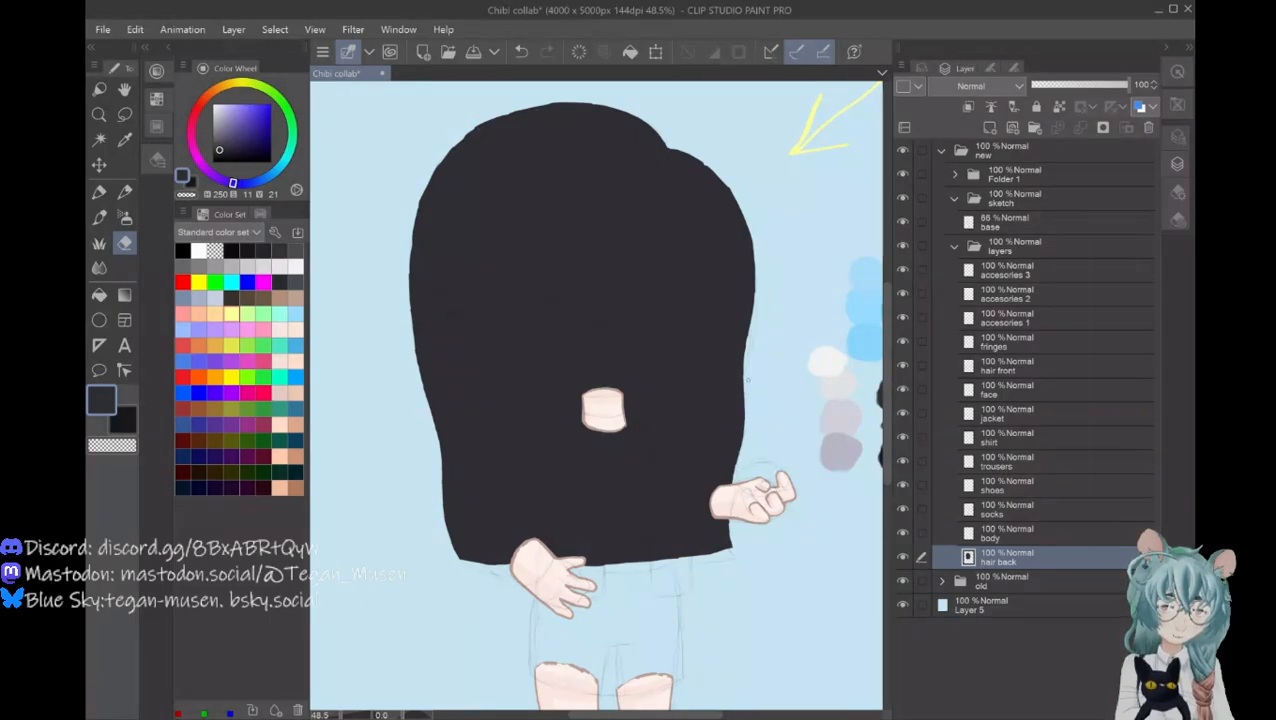
pyautogui.moveTo(748, 347); pyautogui.dragTo(753, 276)
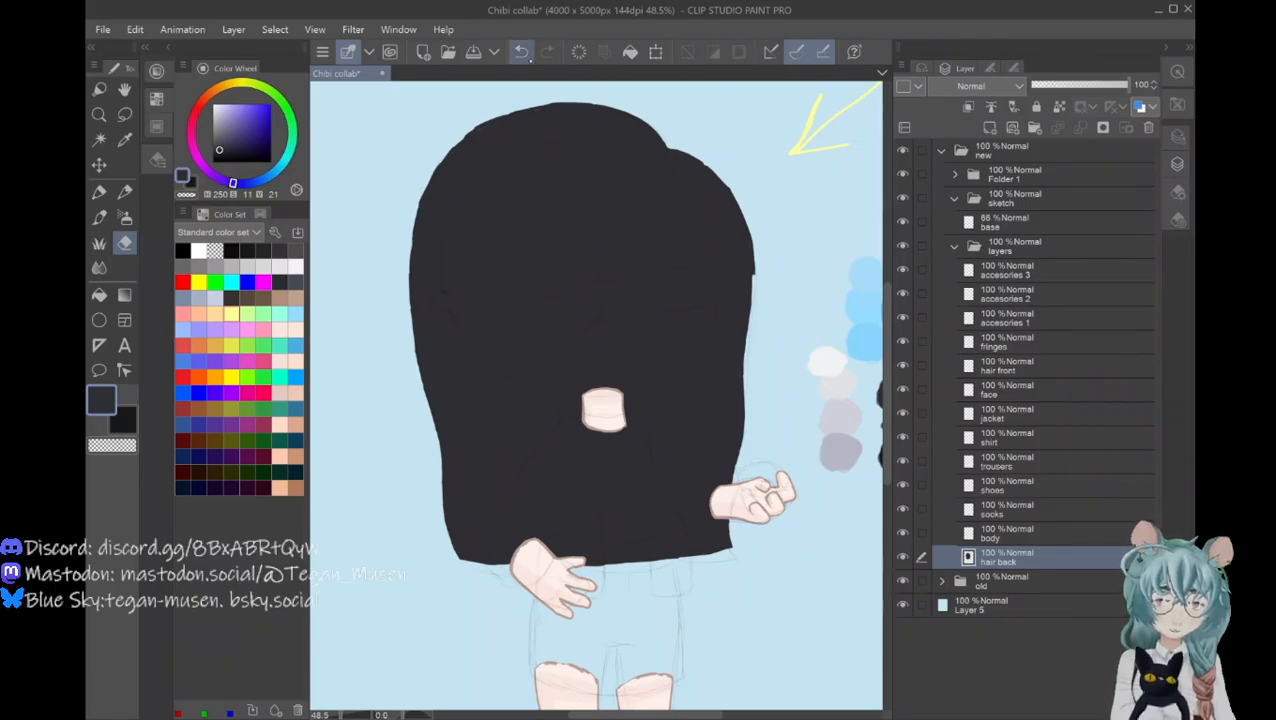
pyautogui.click(521, 51)
pyautogui.moveTo(753, 320); pyautogui.dragTo(751, 230)
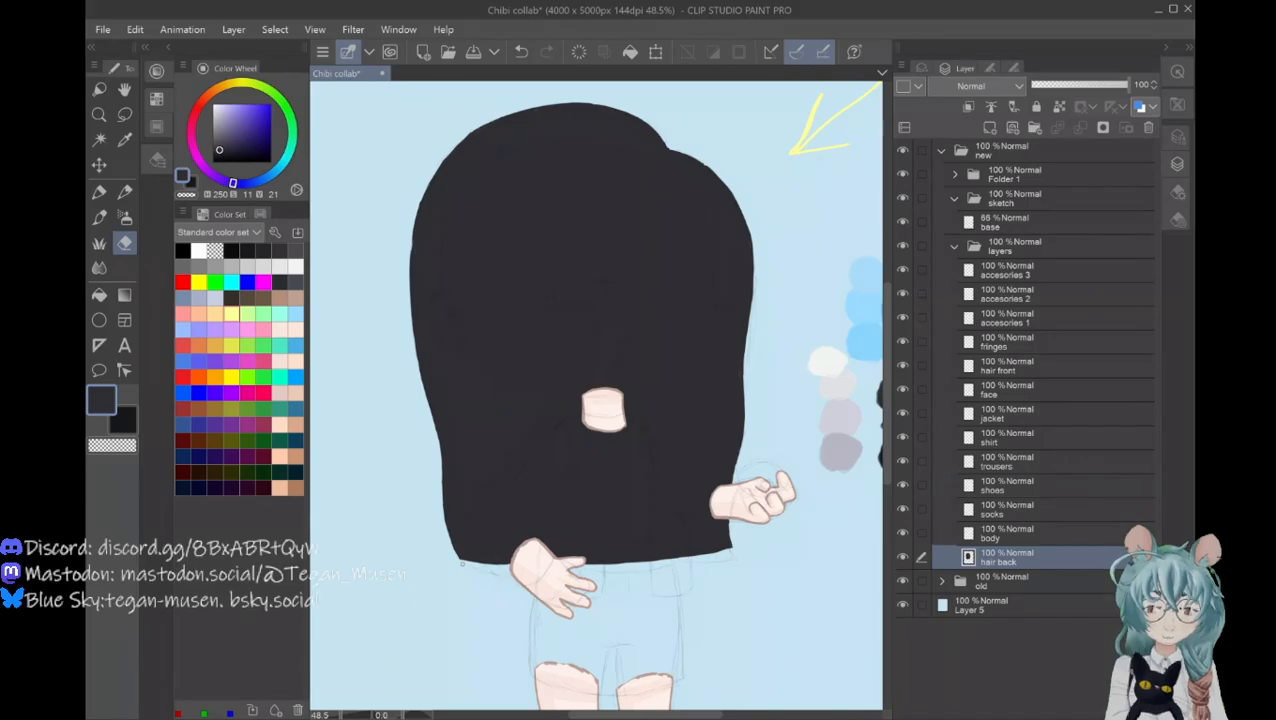
# Step: Outline the crown edge of the back hair in the darker secondary colour, from the notch leftwards over the top
pyautogui.press('x')
pyautogui.press('b')
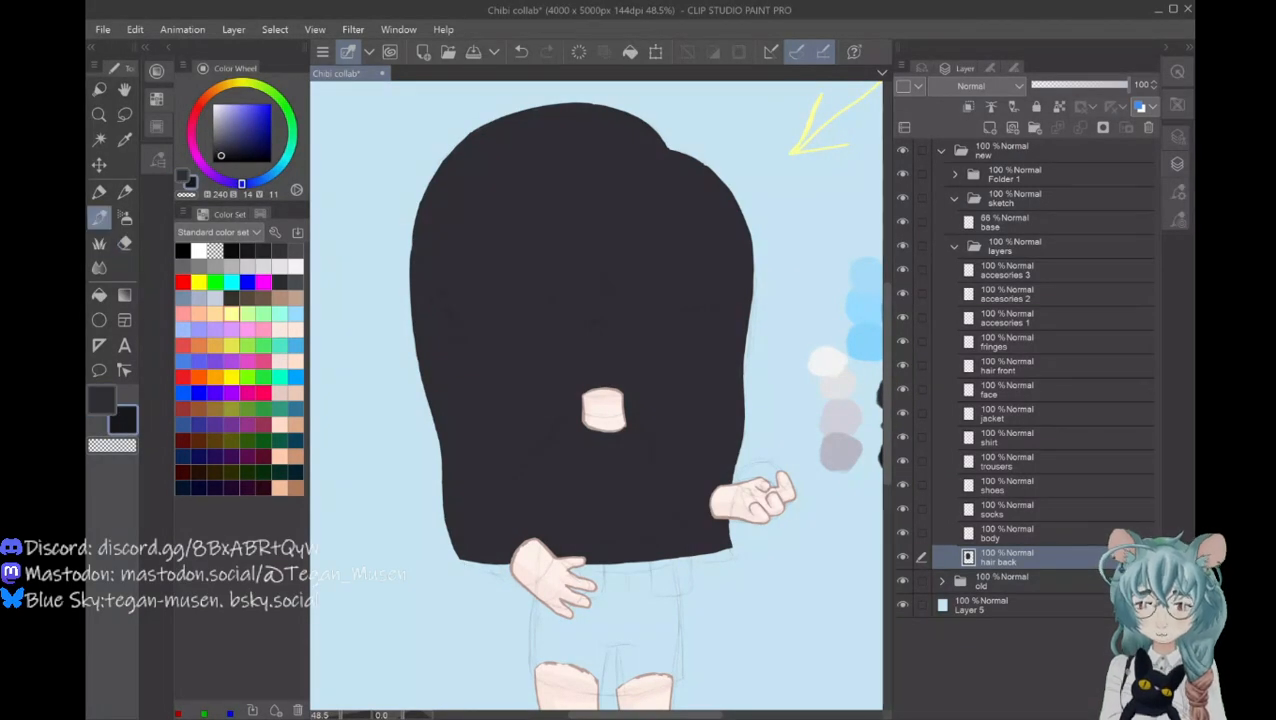
pyautogui.click(99, 115)
pyautogui.moveTo(608, 139); pyautogui.dragTo(770, 139)
pyautogui.moveTo(627, 356); pyautogui.dragTo(607, 342)
pyautogui.press('b')
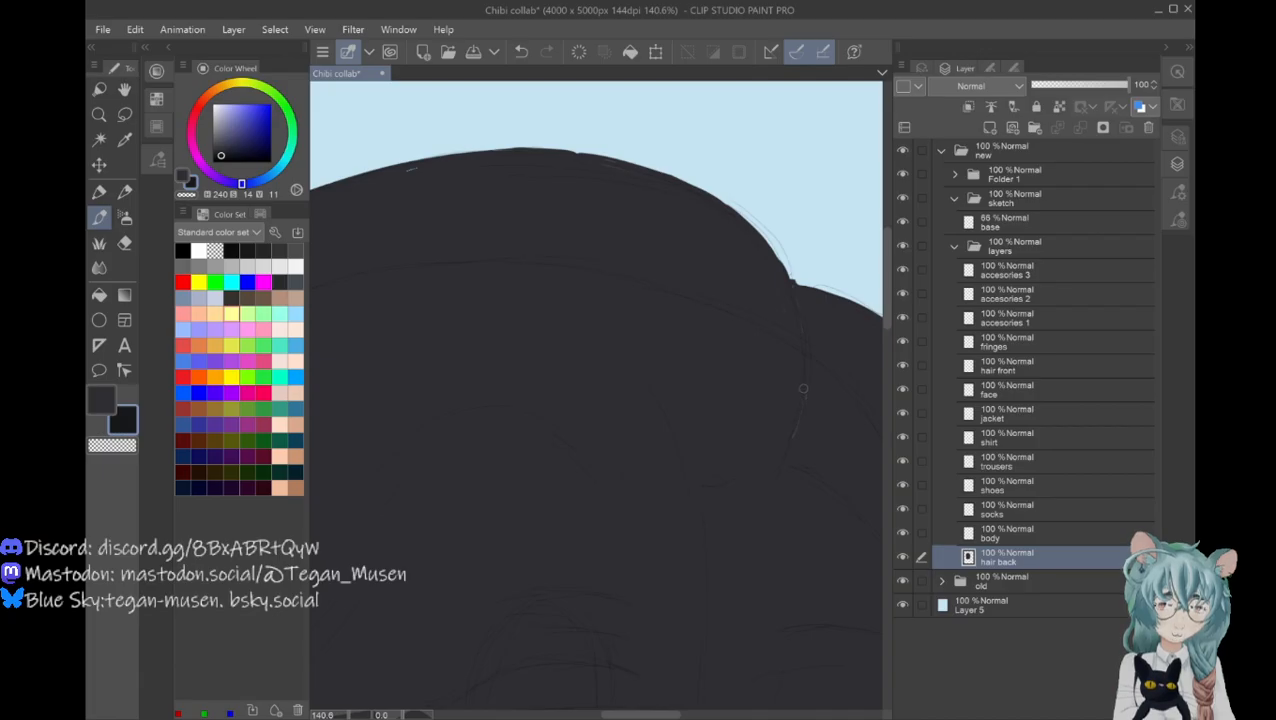
pyautogui.moveTo(793, 285)
pyautogui.mouseDown()
pyautogui.moveTo(799, 306)
pyautogui.moveTo(766, 240)
pyautogui.moveTo(720, 198)
pyautogui.mouseUp()
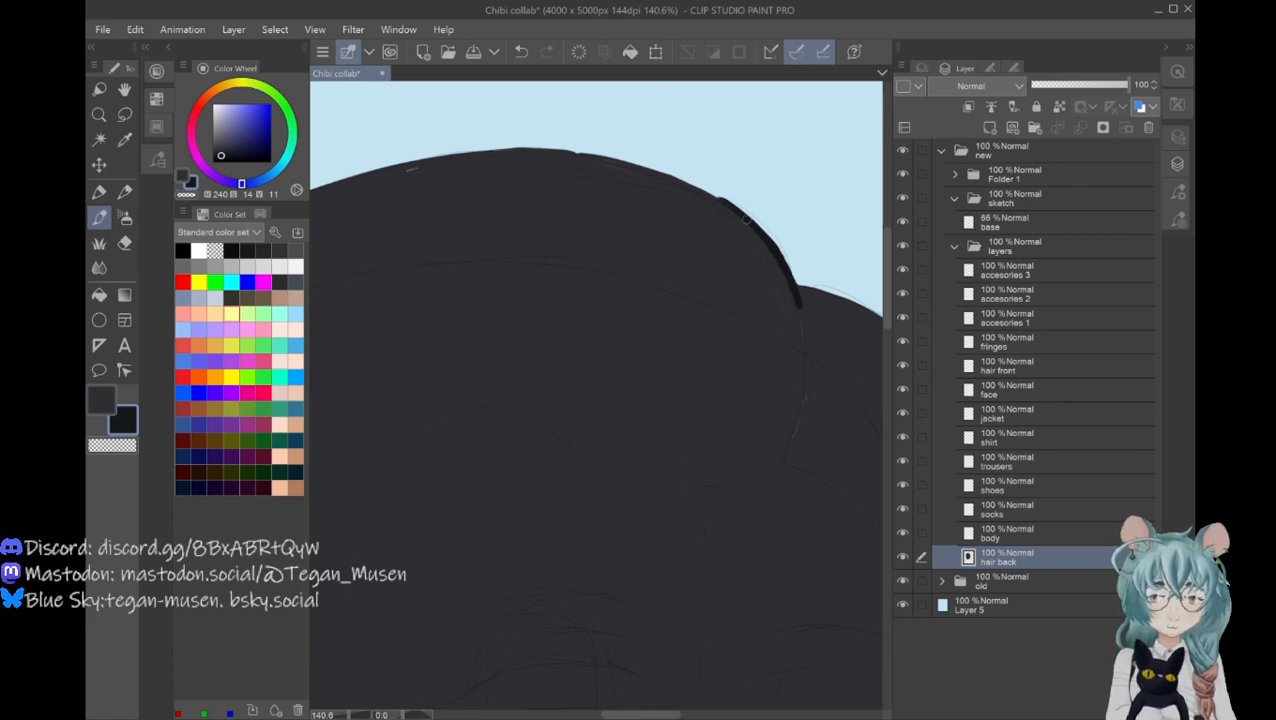
pyautogui.moveTo(735, 210)
pyautogui.mouseDown()
pyautogui.moveTo(662, 170)
pyautogui.moveTo(694, 185)
pyautogui.moveTo(528, 149)
pyautogui.mouseUp()
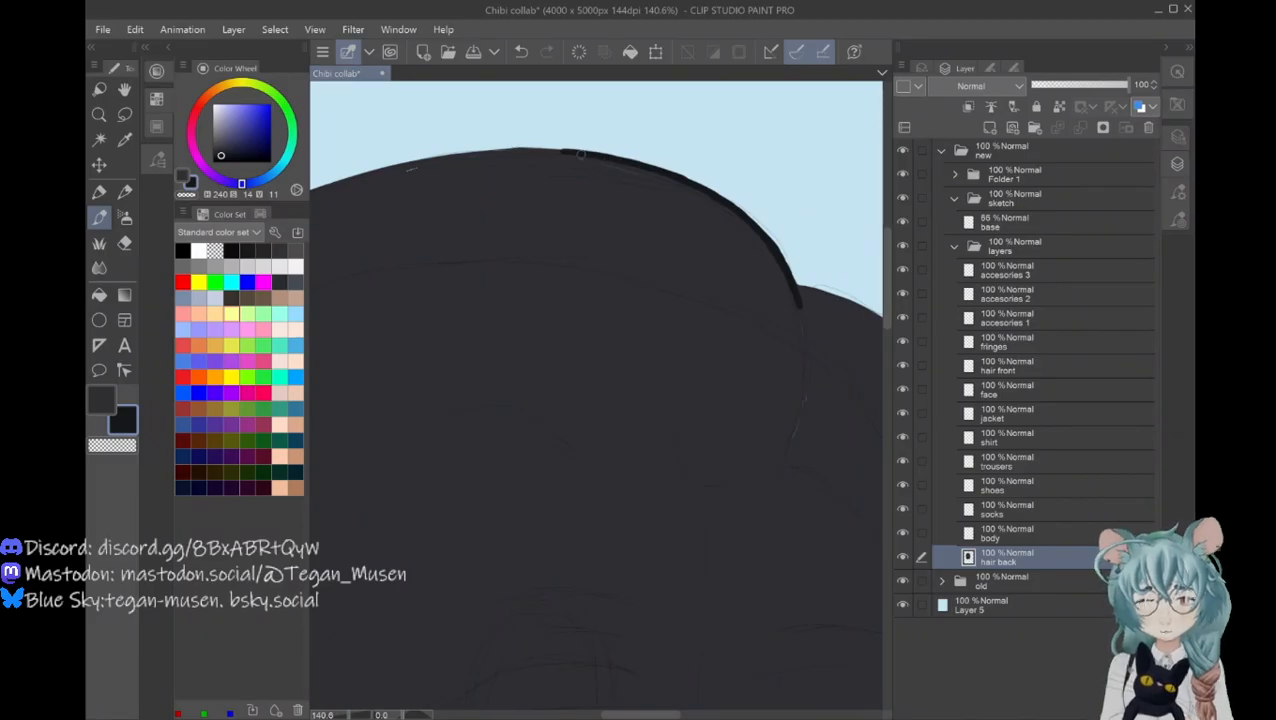
pyautogui.moveTo(562, 152); pyautogui.dragTo(349, 175)
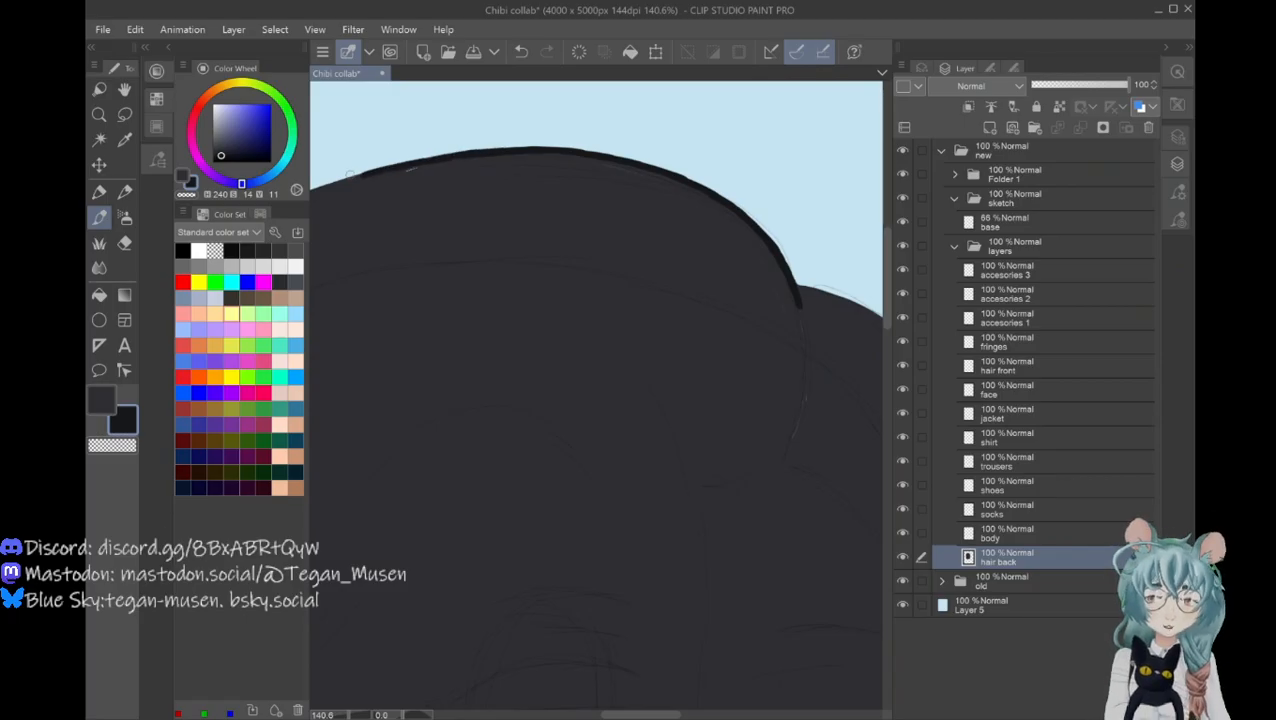
# Step: Outline the smaller right lobe of the back hair in the same darker colour, from the notch down its outer edge
pyautogui.moveTo(640, 714); pyautogui.dragTo(670, 714)
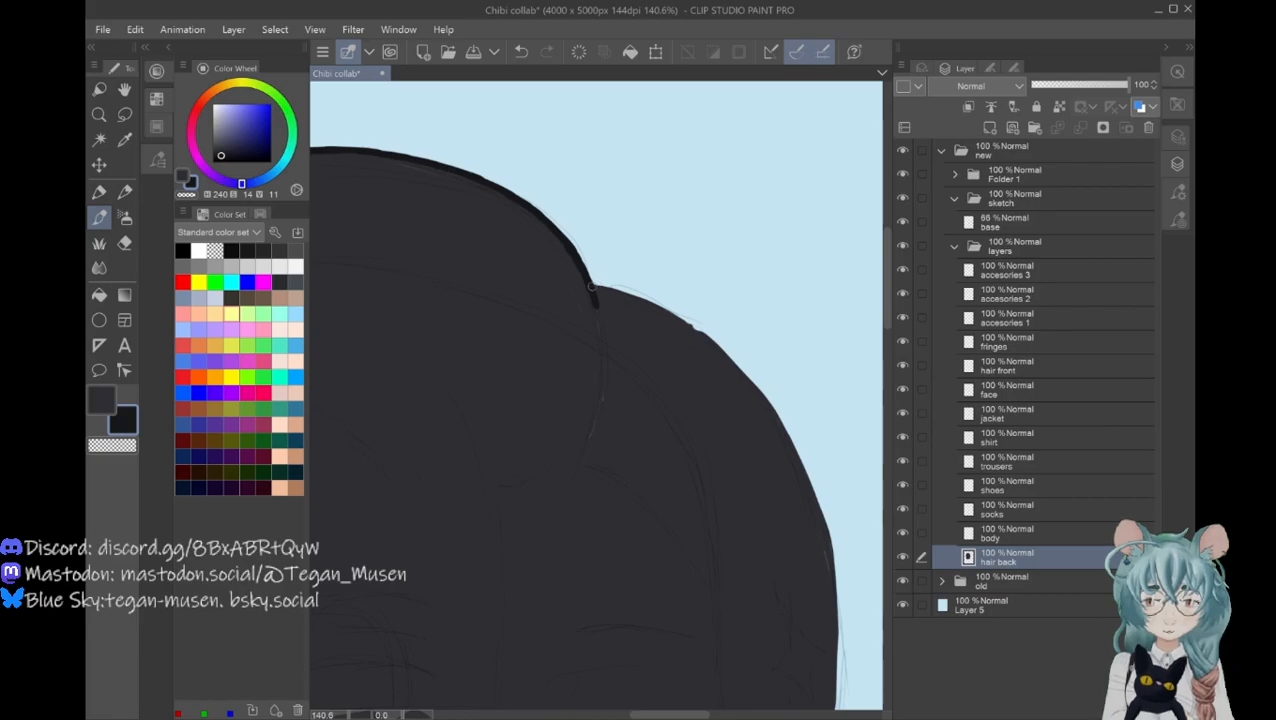
pyautogui.moveTo(593, 286); pyautogui.dragTo(695, 325)
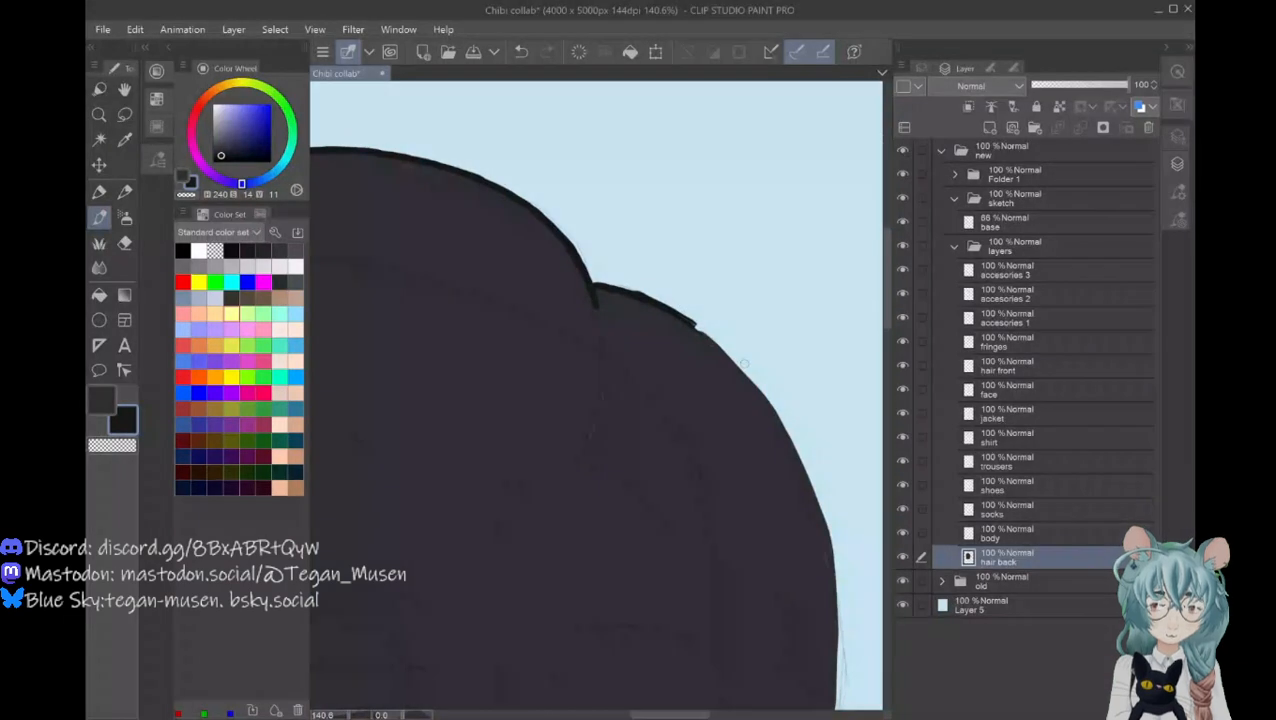
pyautogui.moveTo(722, 350); pyautogui.dragTo(781, 419)
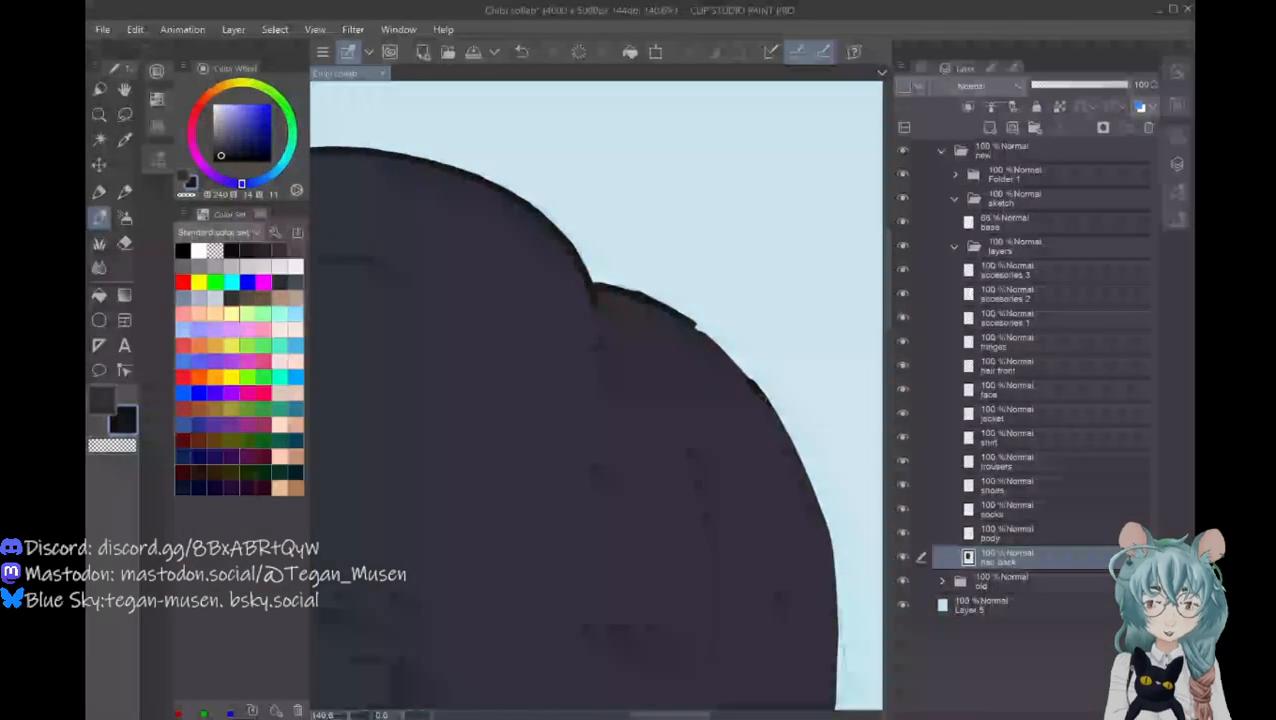
pyautogui.moveTo(720, 347)
pyautogui.mouseDown()
pyautogui.moveTo(676, 312)
pyautogui.moveTo(587, 282)
pyautogui.mouseUp()
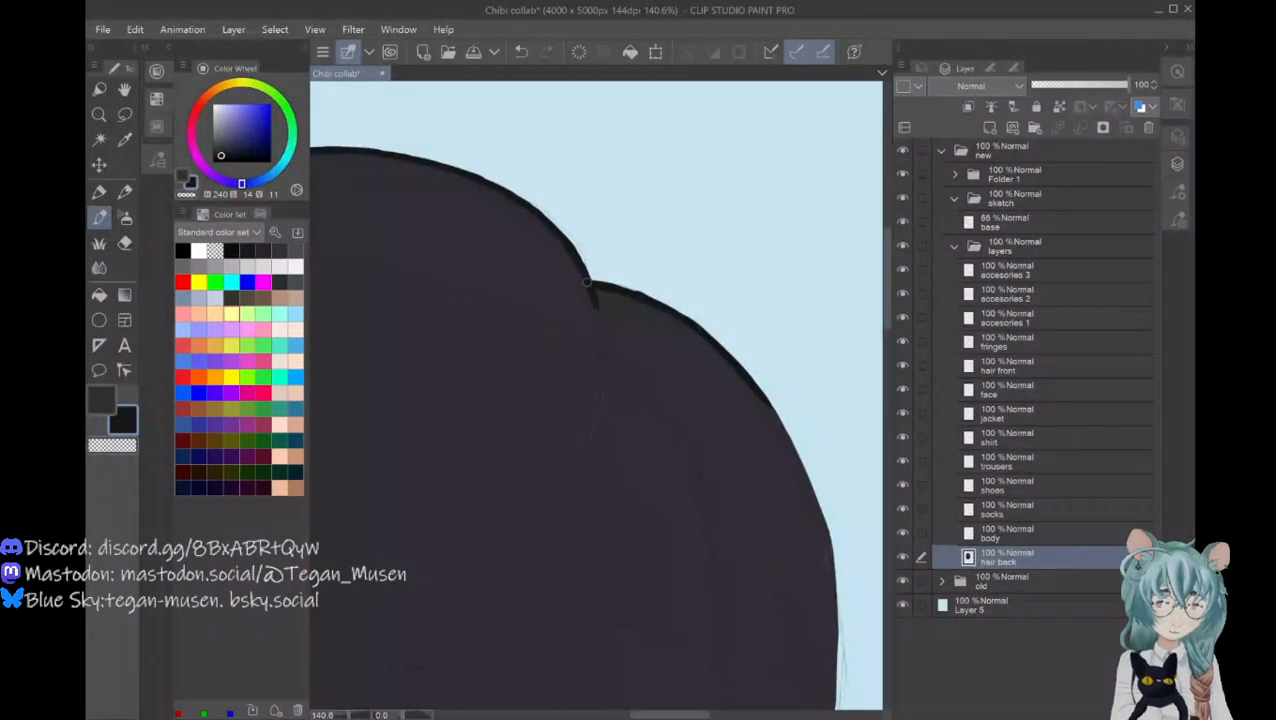
pyautogui.moveTo(832, 583)
pyautogui.mouseDown()
pyautogui.moveTo(812, 484)
pyautogui.moveTo(816, 496)
pyautogui.moveTo(806, 474)
pyautogui.moveTo(820, 507)
pyautogui.moveTo(761, 391)
pyautogui.mouseUp()
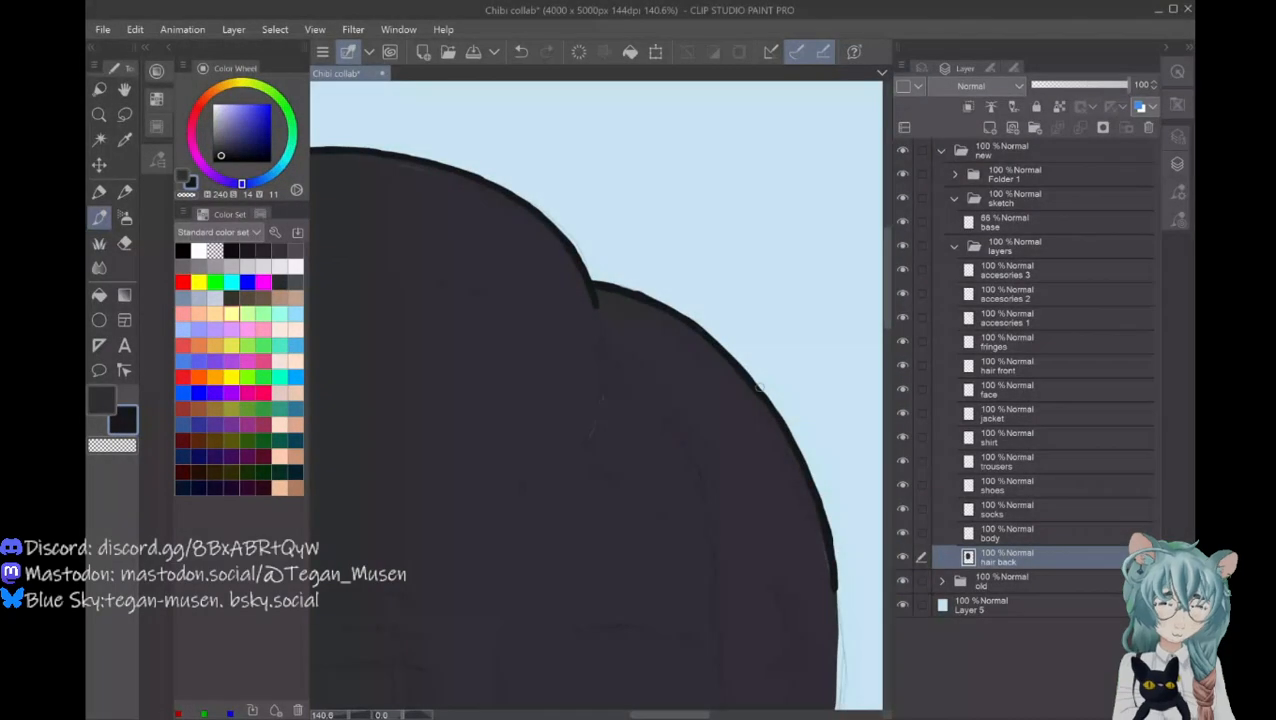
# Step: Continue the darker outline down the right edge of the back hair, from the smaller lobe to where the side curves inward
pyautogui.scroll(-3, 863, 450)
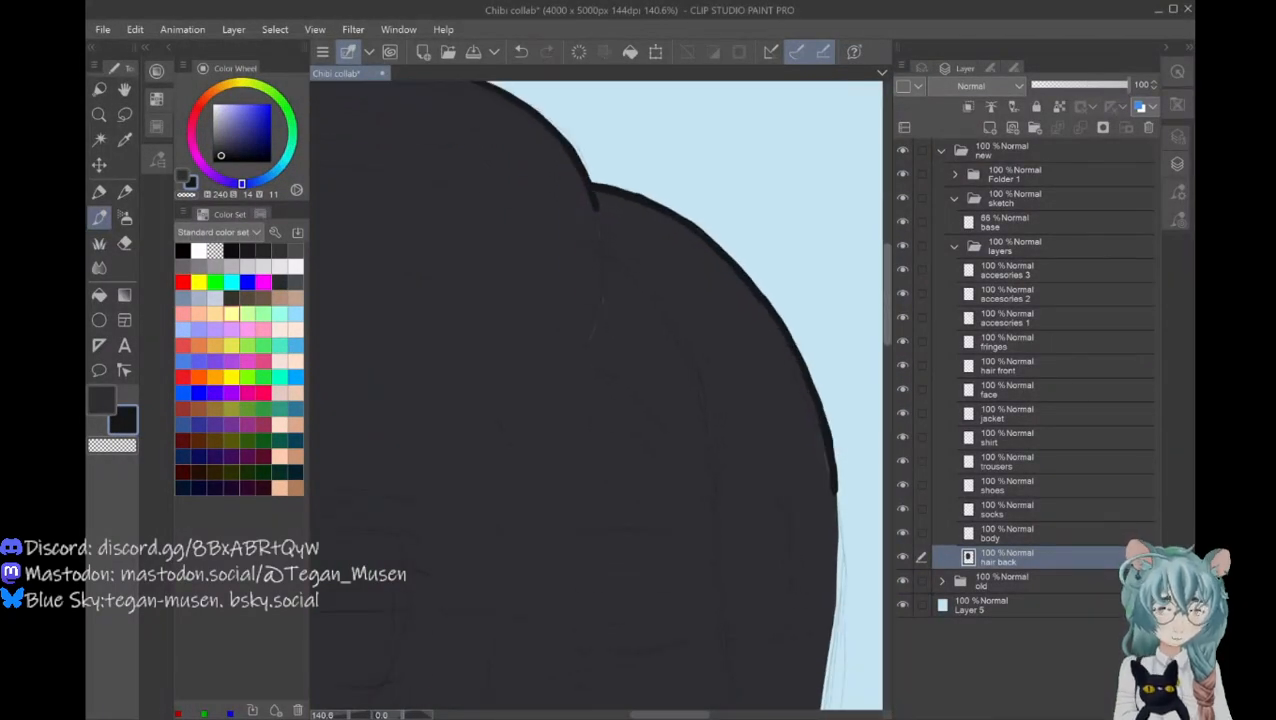
pyautogui.scroll(-4, 869, 331)
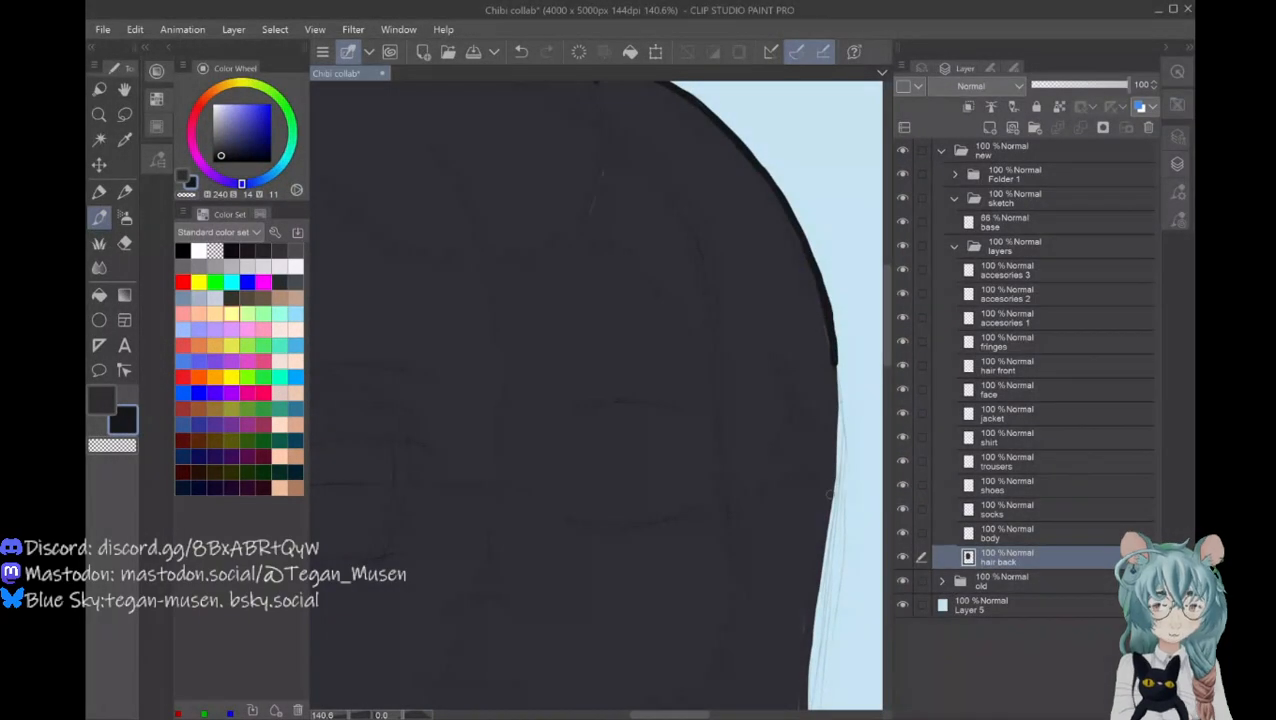
pyautogui.moveTo(828, 512)
pyautogui.mouseDown()
pyautogui.moveTo(835, 396)
pyautogui.moveTo(822, 302)
pyautogui.mouseUp()
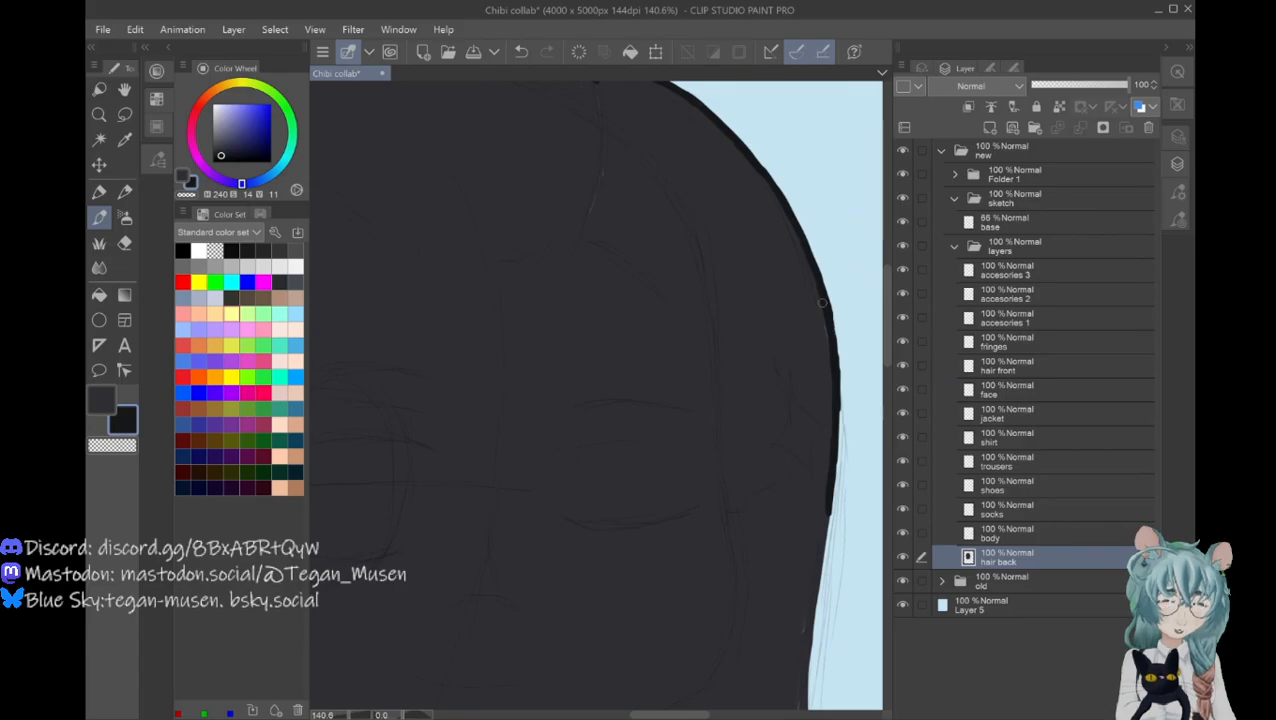
pyautogui.scroll(-2, 822, 302)
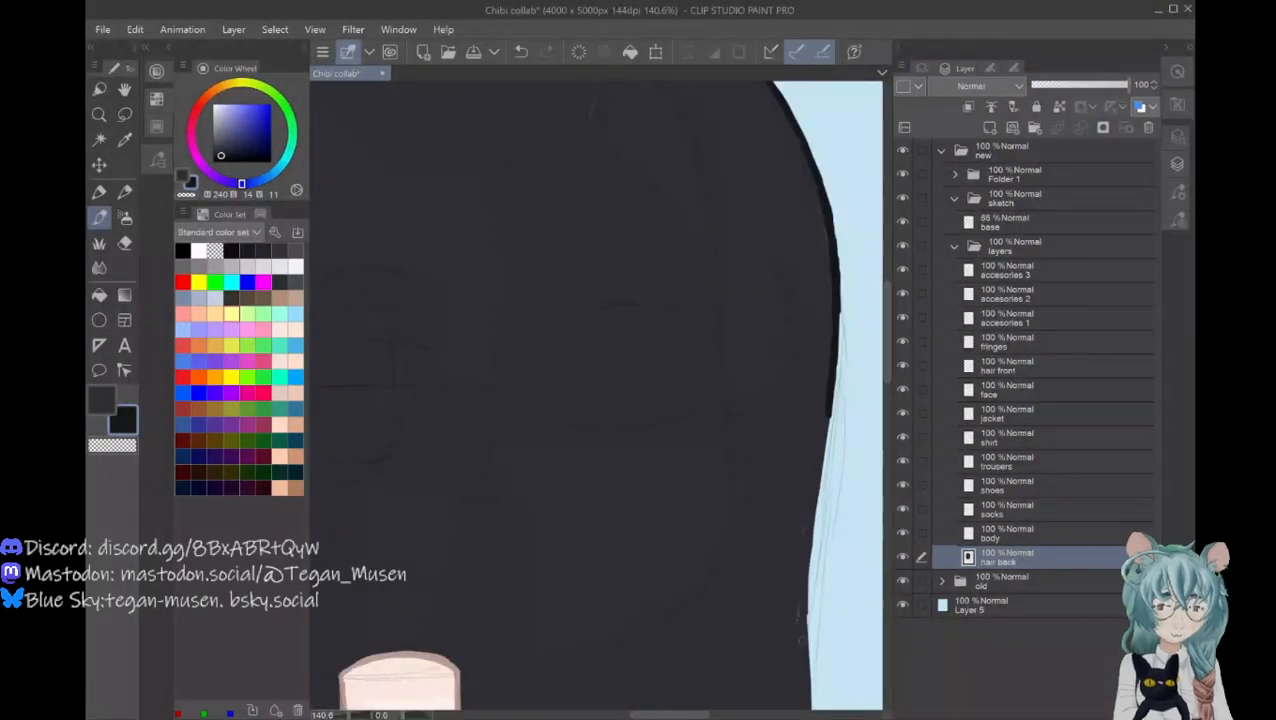
pyautogui.moveTo(801, 619)
pyautogui.mouseDown()
pyautogui.moveTo(802, 640)
pyautogui.moveTo(830, 370)
pyautogui.mouseUp()
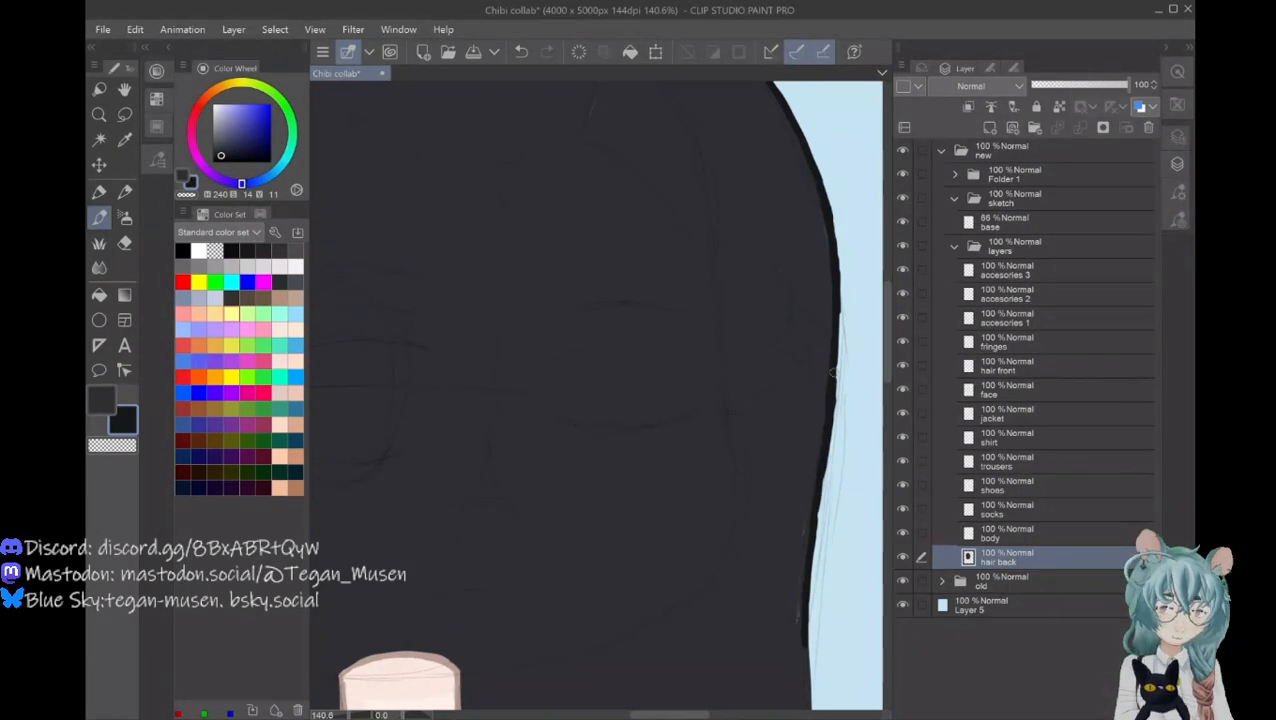
# Step: Extend the right-side outline of the back hair from the inward curve down to the top of the character's hand
pyautogui.scroll(-3, 880, 380)
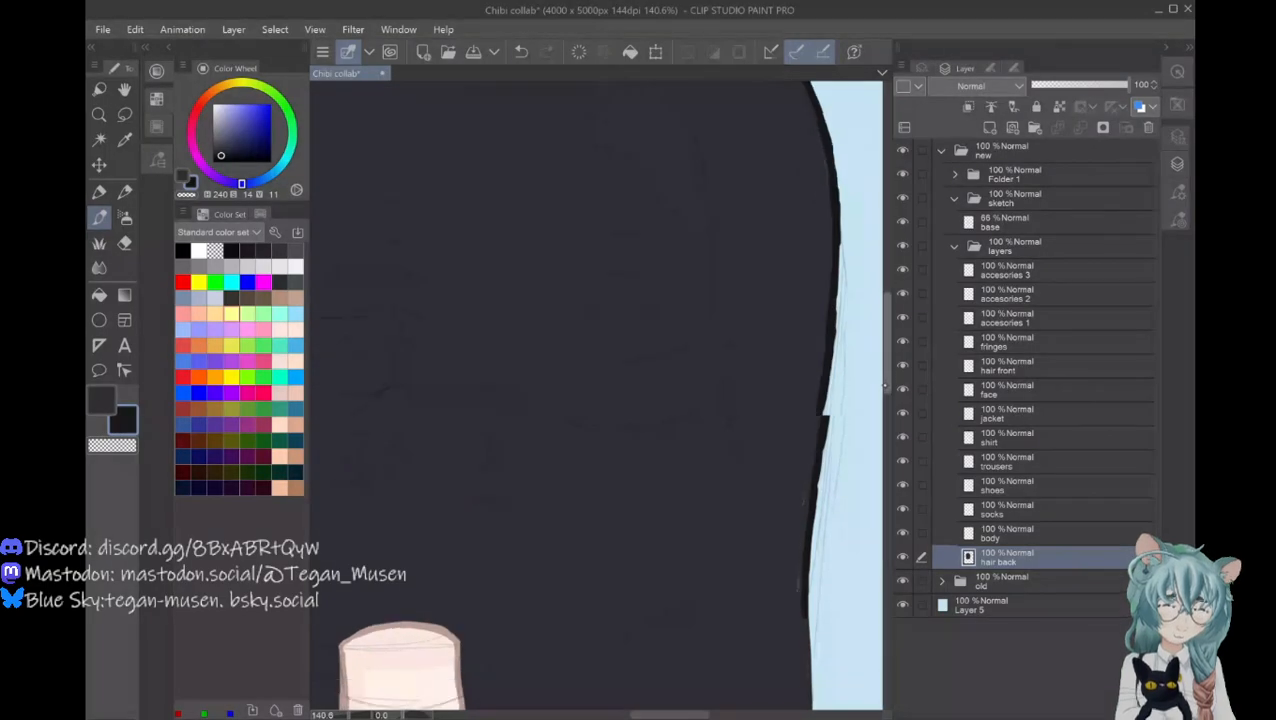
pyautogui.moveTo(803, 427); pyautogui.dragTo(807, 598)
pyautogui.moveTo(784, 690); pyautogui.dragTo(805, 606)
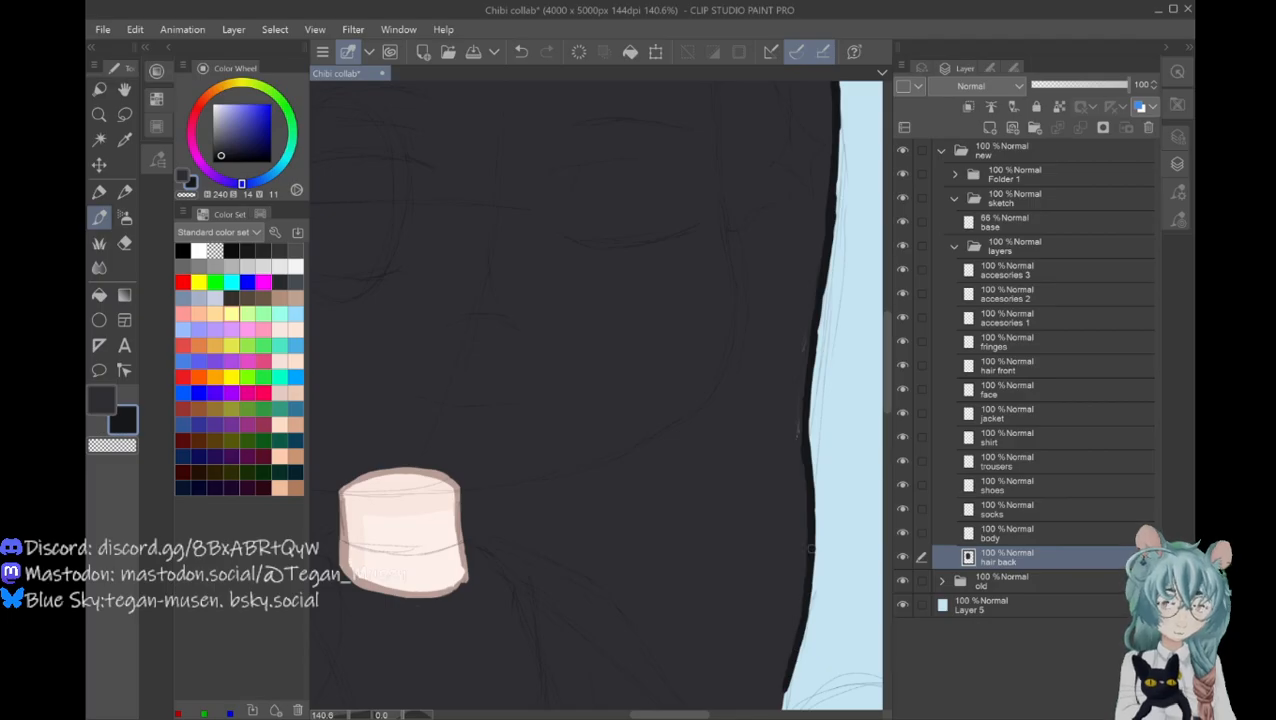
pyautogui.scroll(-3, 875, 419)
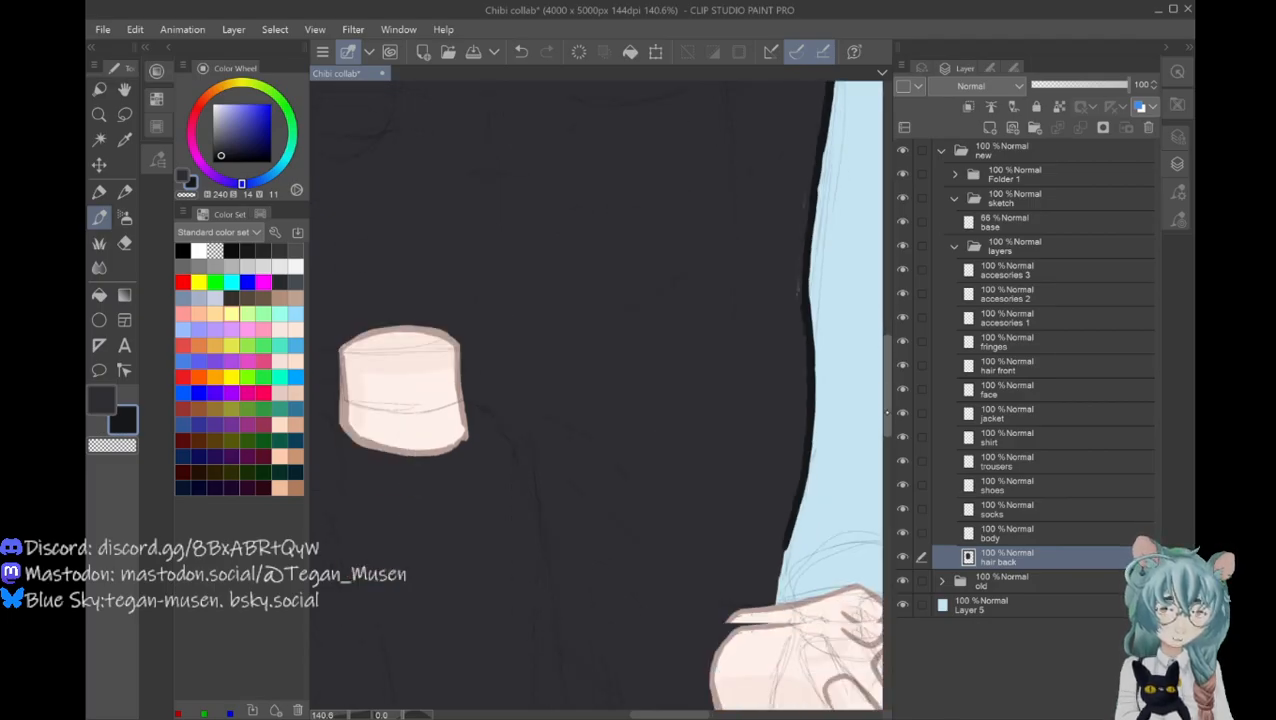
pyautogui.moveTo(786, 523); pyautogui.dragTo(778, 572)
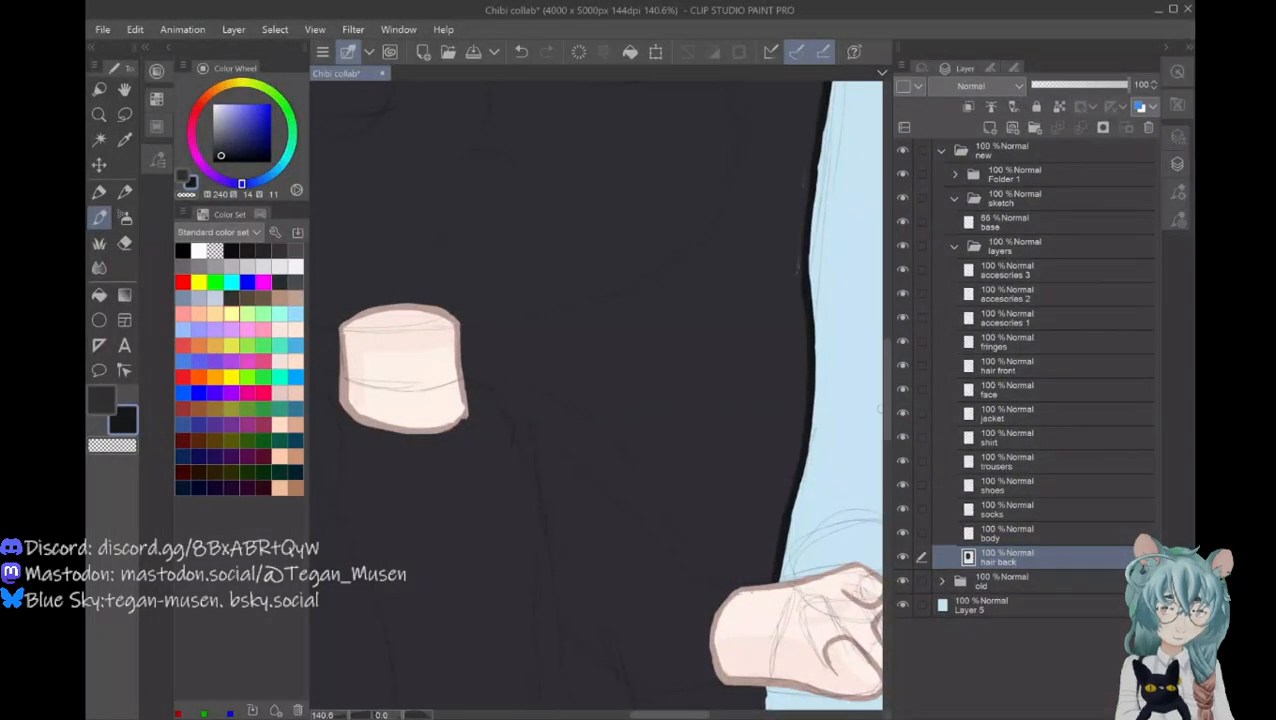
# Step: Outline the back hair below the hand to the bottom right corner and along the right part of the hem
pyautogui.scroll(-4, 878, 400)
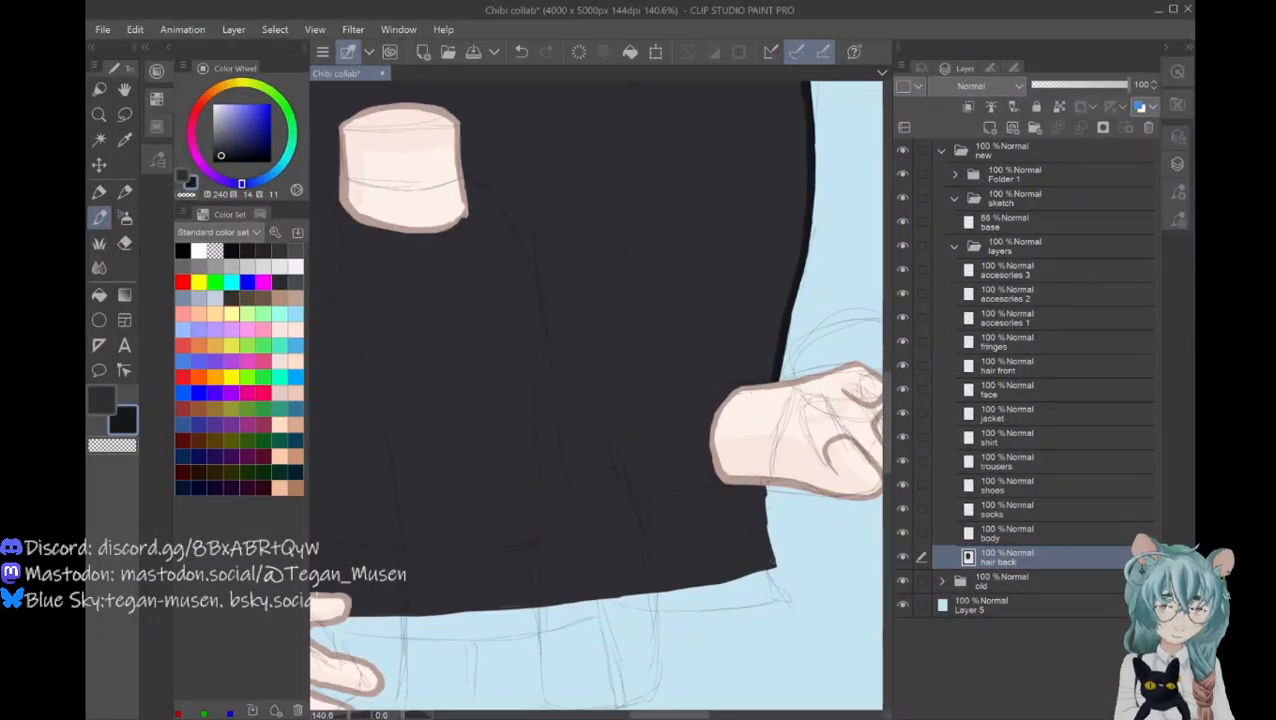
pyautogui.moveTo(766, 486); pyautogui.dragTo(777, 564)
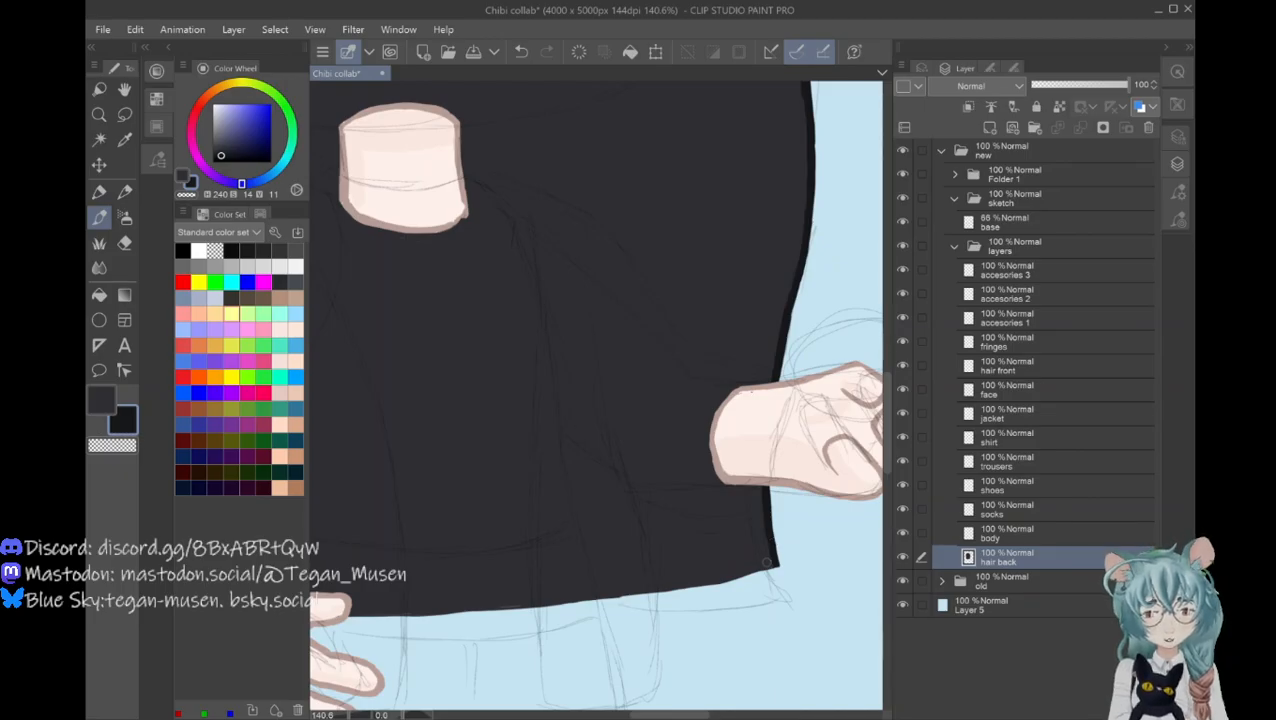
pyautogui.moveTo(767, 563); pyautogui.dragTo(590, 595)
# Step: Draw short slanted strand lines rising from the right part of the hem, with the two leftmost forming a narrow wedge
pyautogui.moveTo(745, 570); pyautogui.dragTo(729, 524)
pyautogui.moveTo(694, 581); pyautogui.dragTo(681, 535)
pyautogui.moveTo(660, 580); pyautogui.dragTo(656, 530)
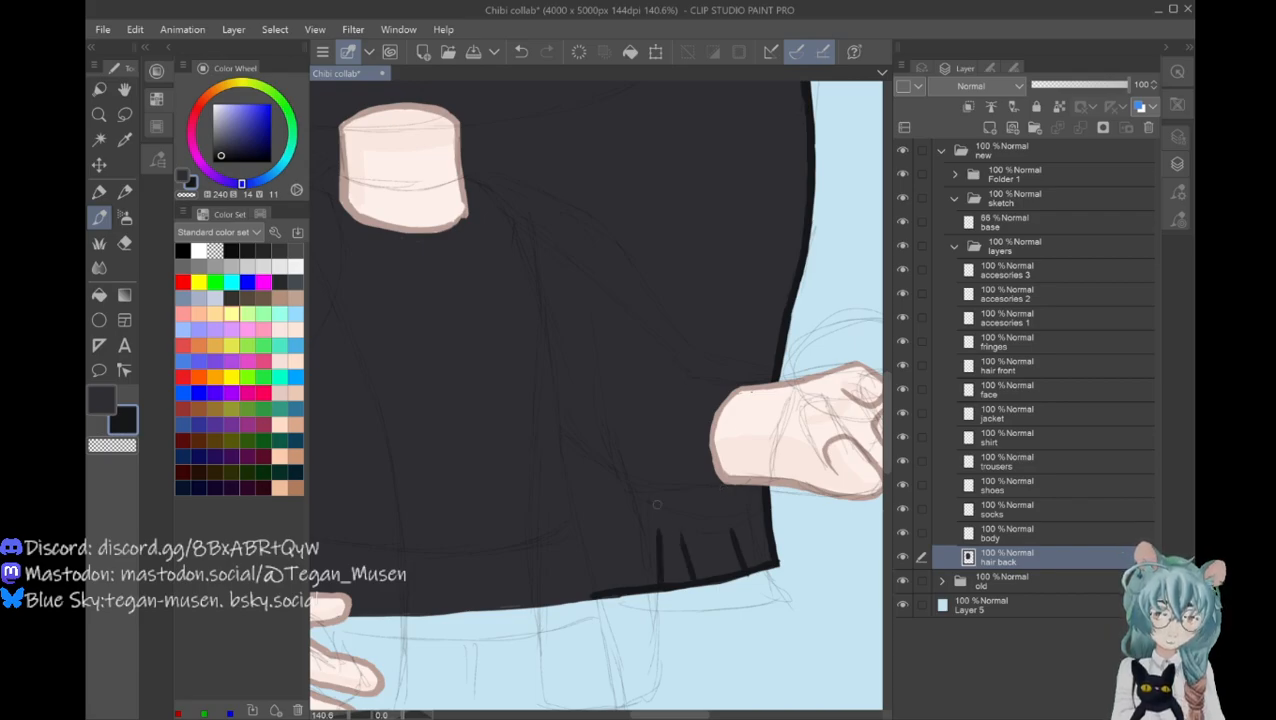
pyautogui.moveTo(668, 576); pyautogui.dragTo(656, 531)
# Step: Erase a small notch in the hem inside the wedge of strand lines, with the eraser size reduced to 10
pyautogui.press('e')
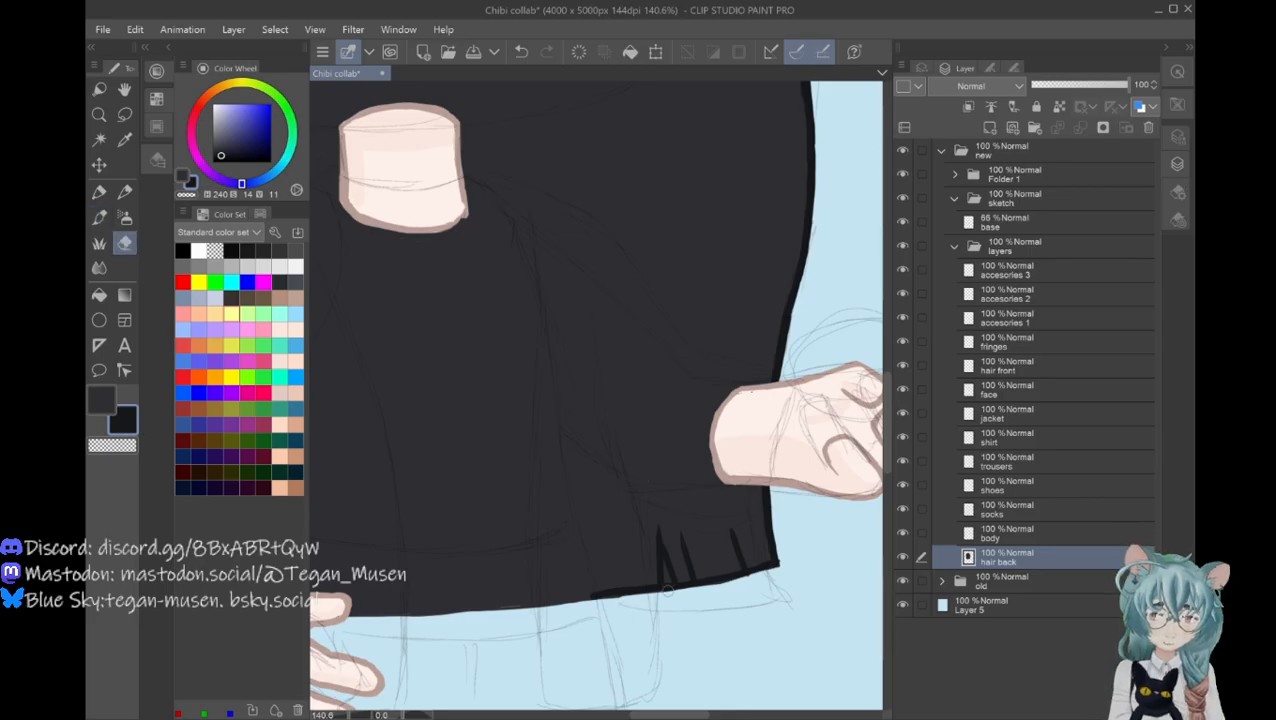
pyautogui.moveTo(666, 598); pyautogui.dragTo(663, 584)
pyautogui.hotkey('ctrl', 'z')
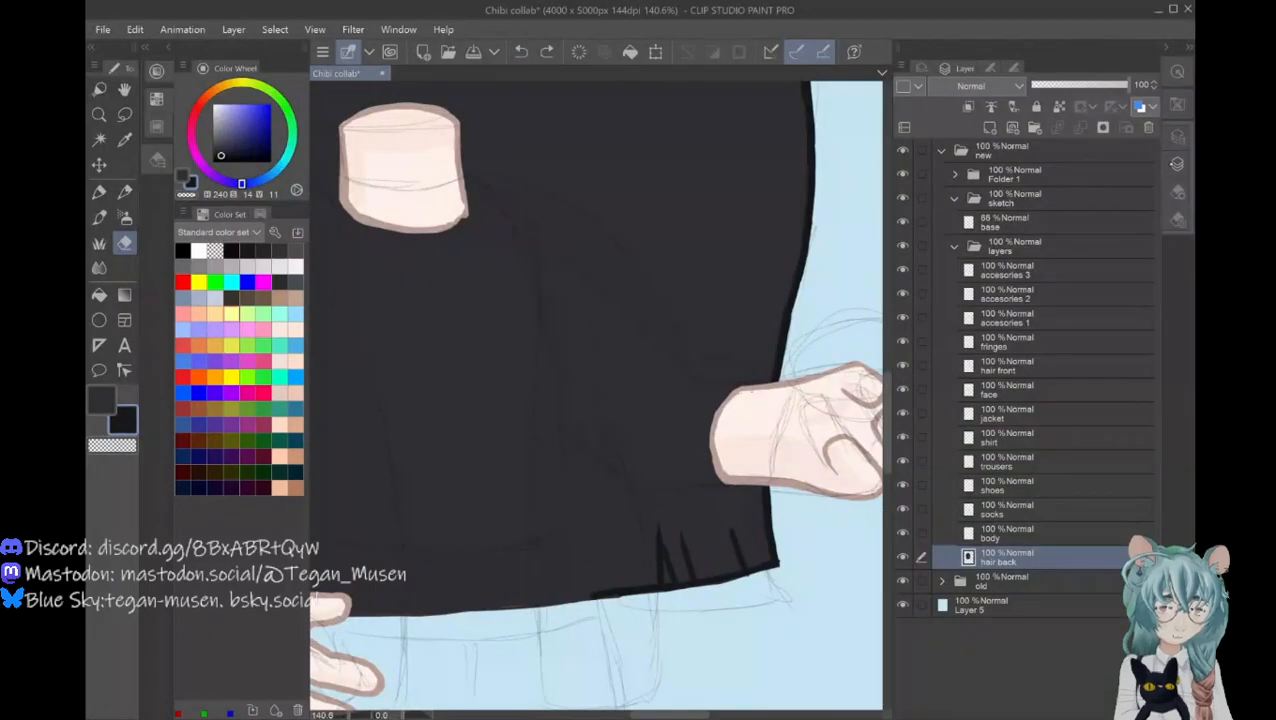
pyautogui.click(1177, 191)
pyautogui.click(1177, 219)
pyautogui.press('[')
pyautogui.press('[')
pyautogui.press('[')
pyautogui.press('[')
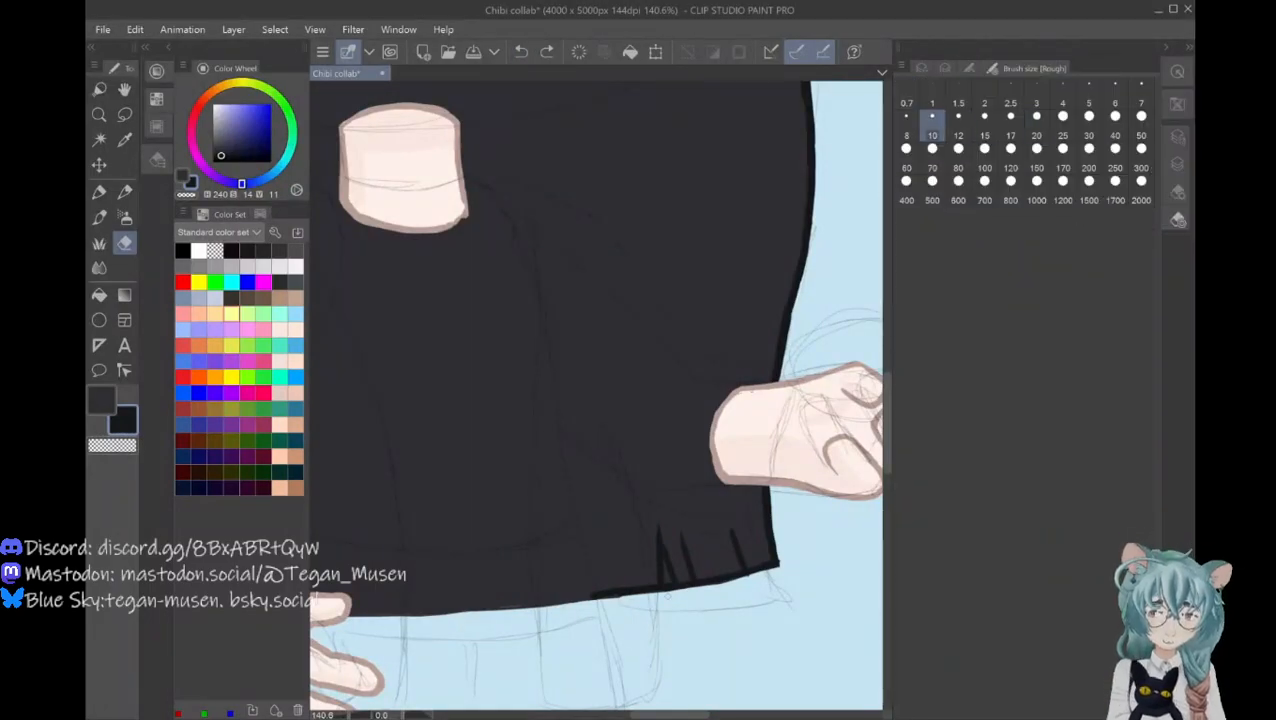
pyautogui.moveTo(665, 590); pyautogui.dragTo(664, 578)
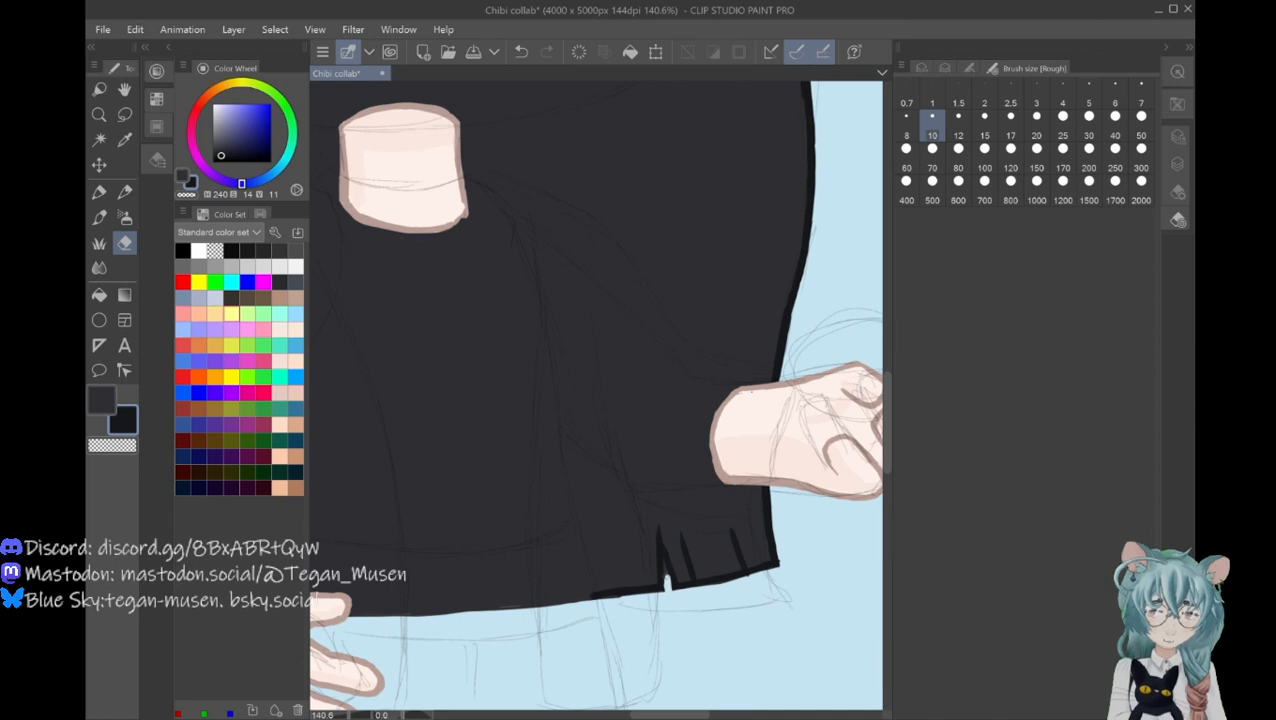
# Step: Sharpen the hem notch into a pointed gap with the eraser at size 5, and undo the stray erasing at the corner
pyautogui.press('[')
pyautogui.press('[')
pyautogui.press('[')
pyautogui.press('[')
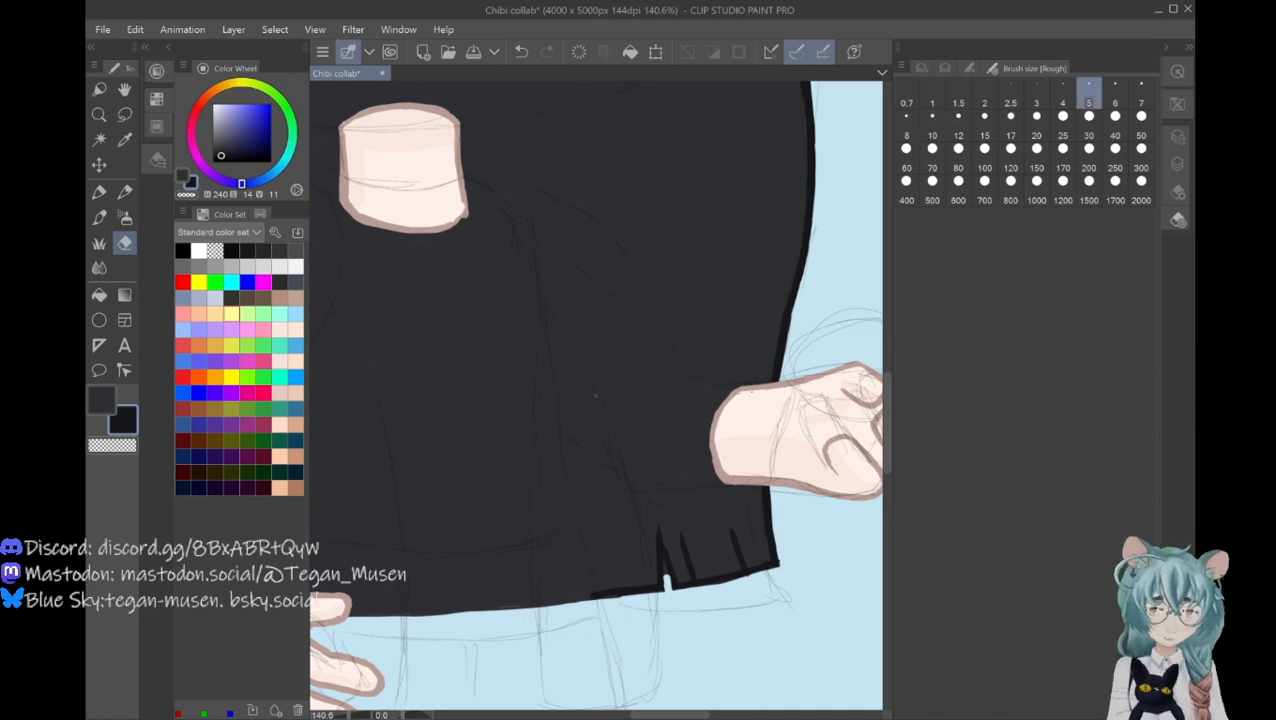
pyautogui.moveTo(663, 560); pyautogui.dragTo(665, 577)
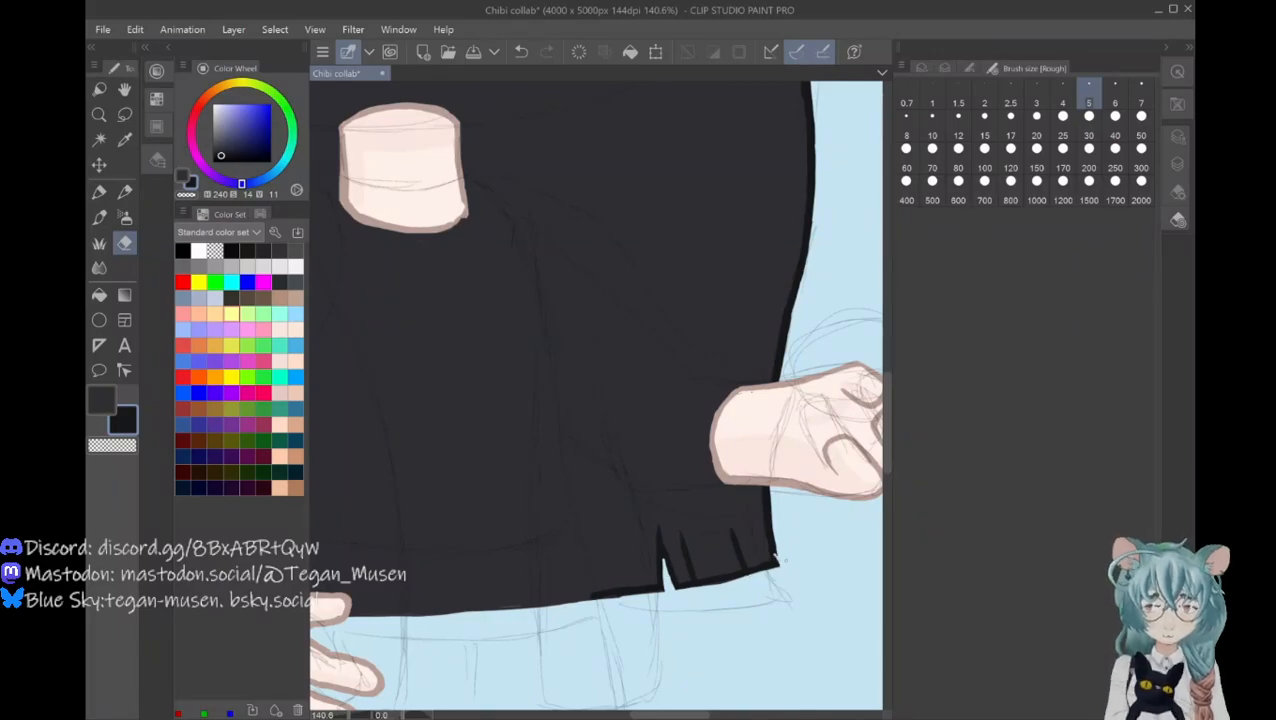
pyautogui.click(521, 52)
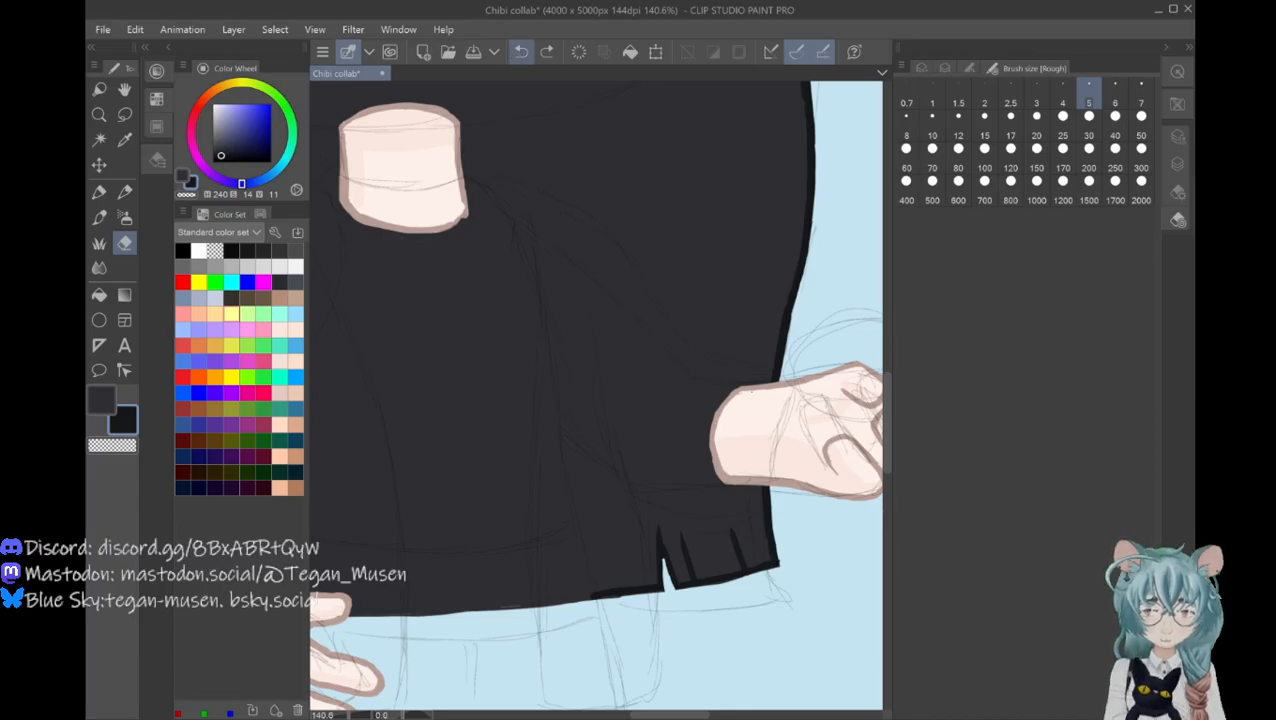
# Step: Outline the hem from the other hand to the bottom left corner with the size 15 brush and add short strand lines
pyautogui.moveTo(669, 714); pyautogui.dragTo(615, 714)
pyautogui.click(99, 217)
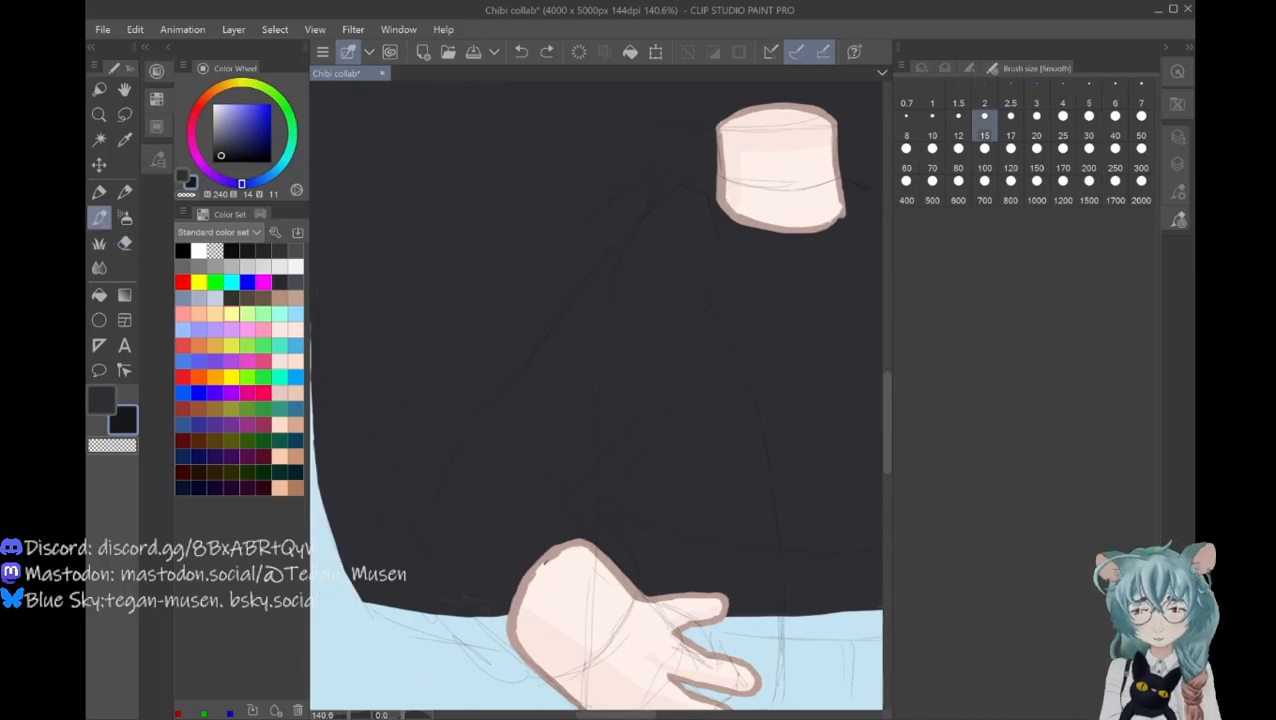
pyautogui.moveTo(506, 617); pyautogui.dragTo(362, 601)
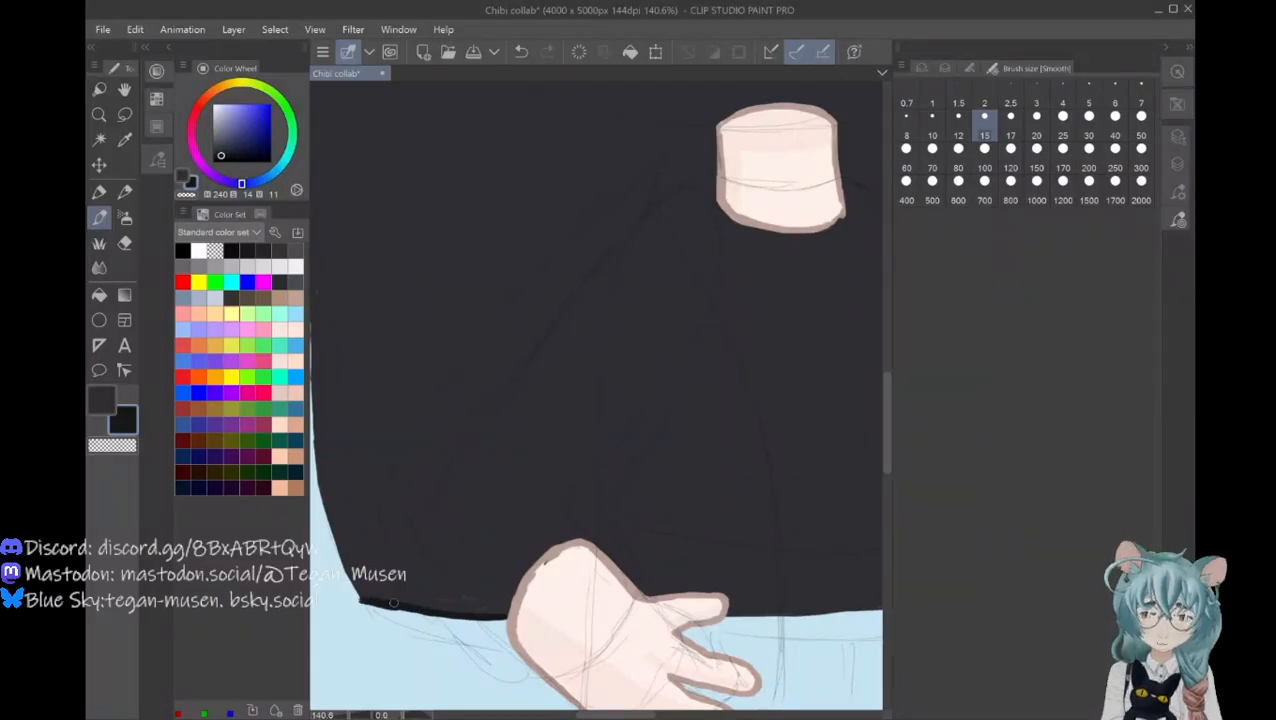
pyautogui.moveTo(427, 608); pyautogui.dragTo(395, 543)
pyautogui.moveTo(481, 613)
pyautogui.mouseDown()
pyautogui.moveTo(463, 571)
pyautogui.moveTo(508, 572)
pyautogui.mouseUp()
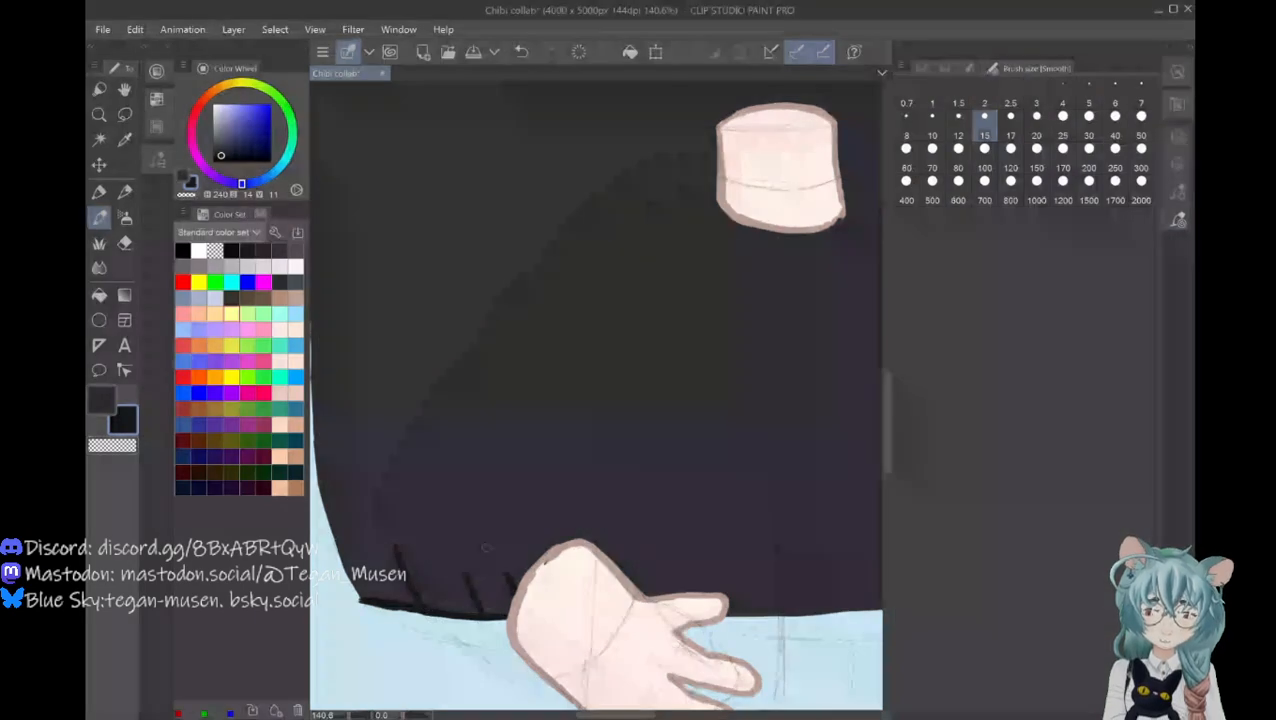
# Step: Outline the left edge of the back hair upward from the bottom corner, past the inward bend of the lower side
pyautogui.moveTo(615, 715); pyautogui.dragTo(594, 715)
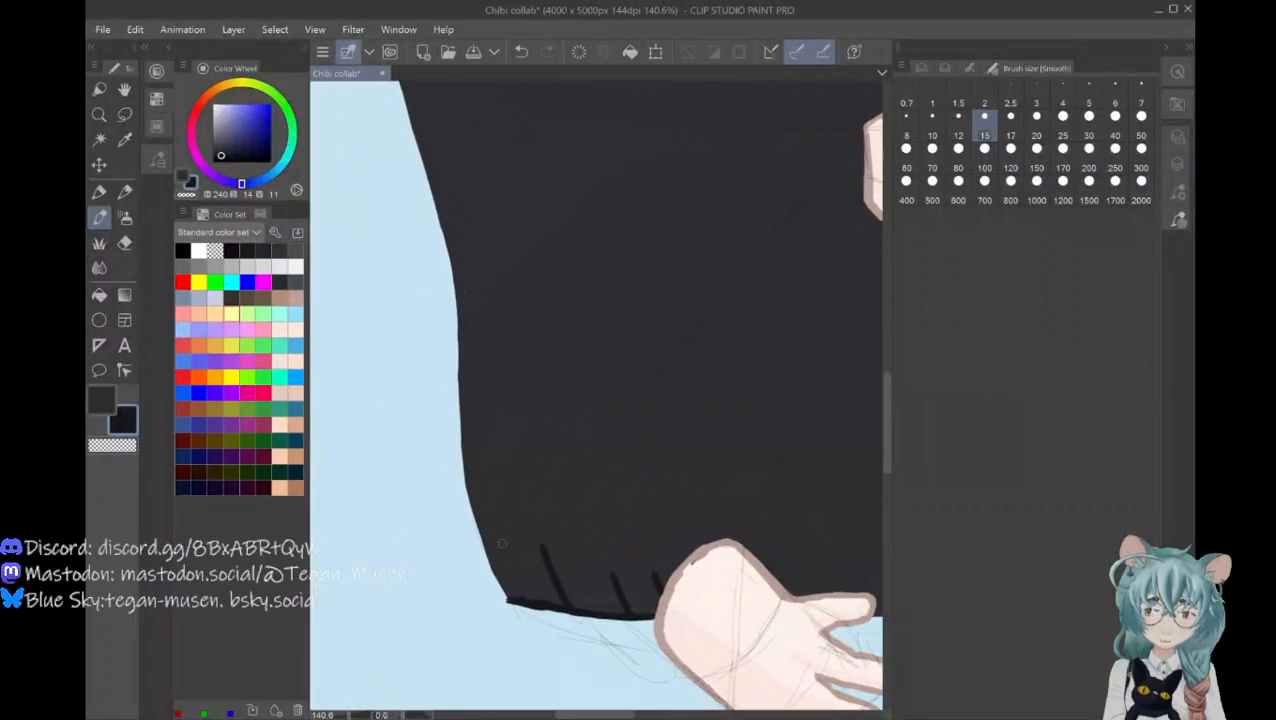
pyautogui.moveTo(507, 600)
pyautogui.mouseDown()
pyautogui.moveTo(462, 452)
pyautogui.moveTo(468, 484)
pyautogui.moveTo(467, 349)
pyautogui.moveTo(458, 433)
pyautogui.moveTo(448, 265)
pyautogui.mouseUp()
pyautogui.moveTo(457, 316); pyautogui.dragTo(442, 238)
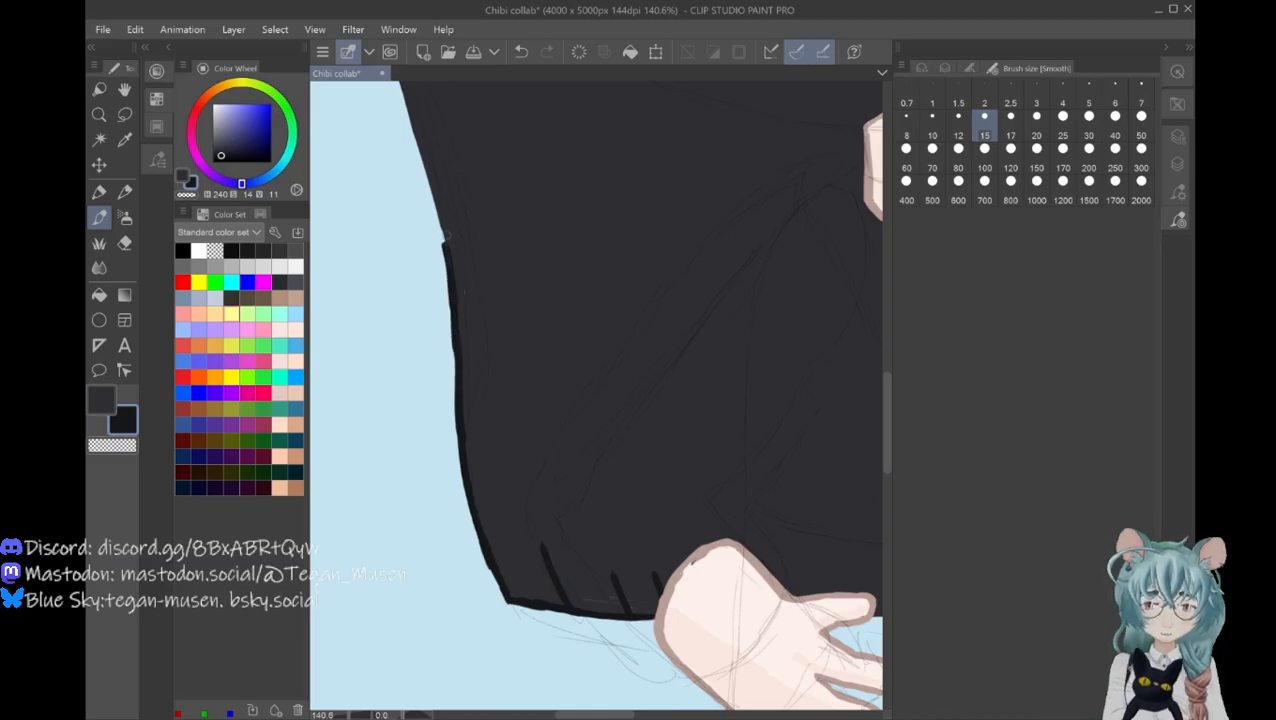
pyautogui.moveTo(883, 440); pyautogui.dragTo(886, 410)
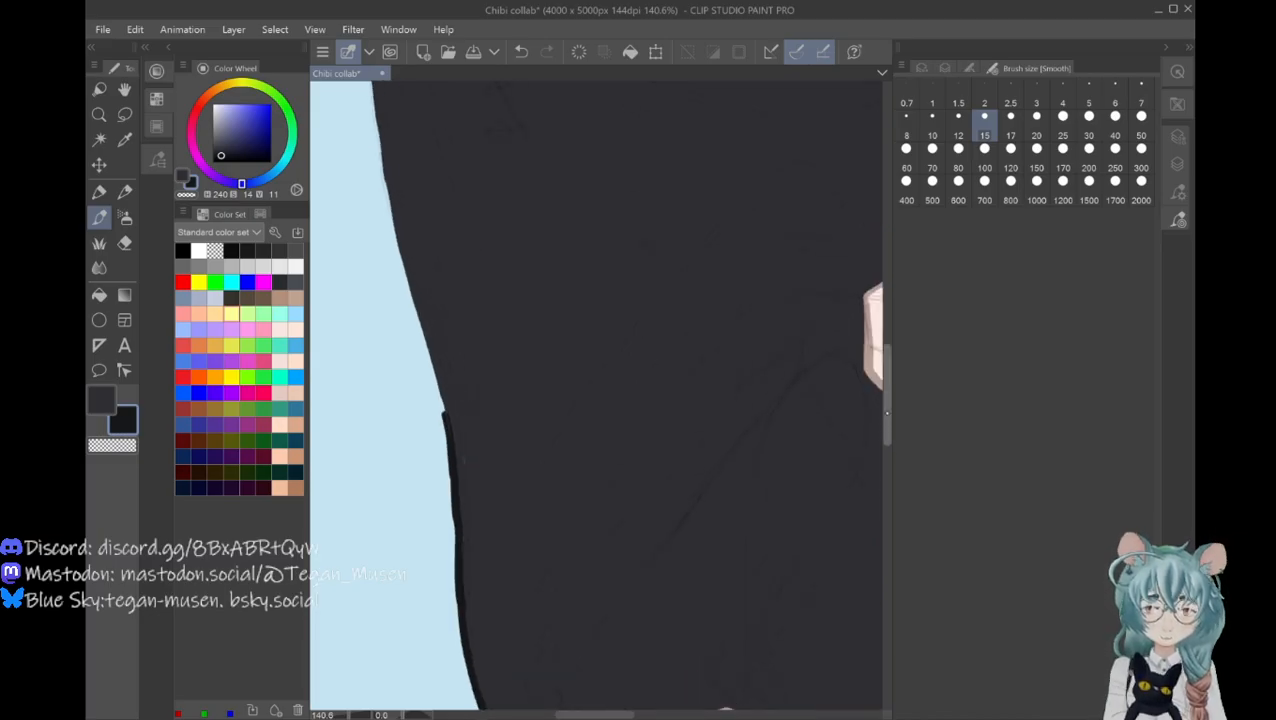
pyautogui.moveTo(447, 427); pyautogui.dragTo(421, 321)
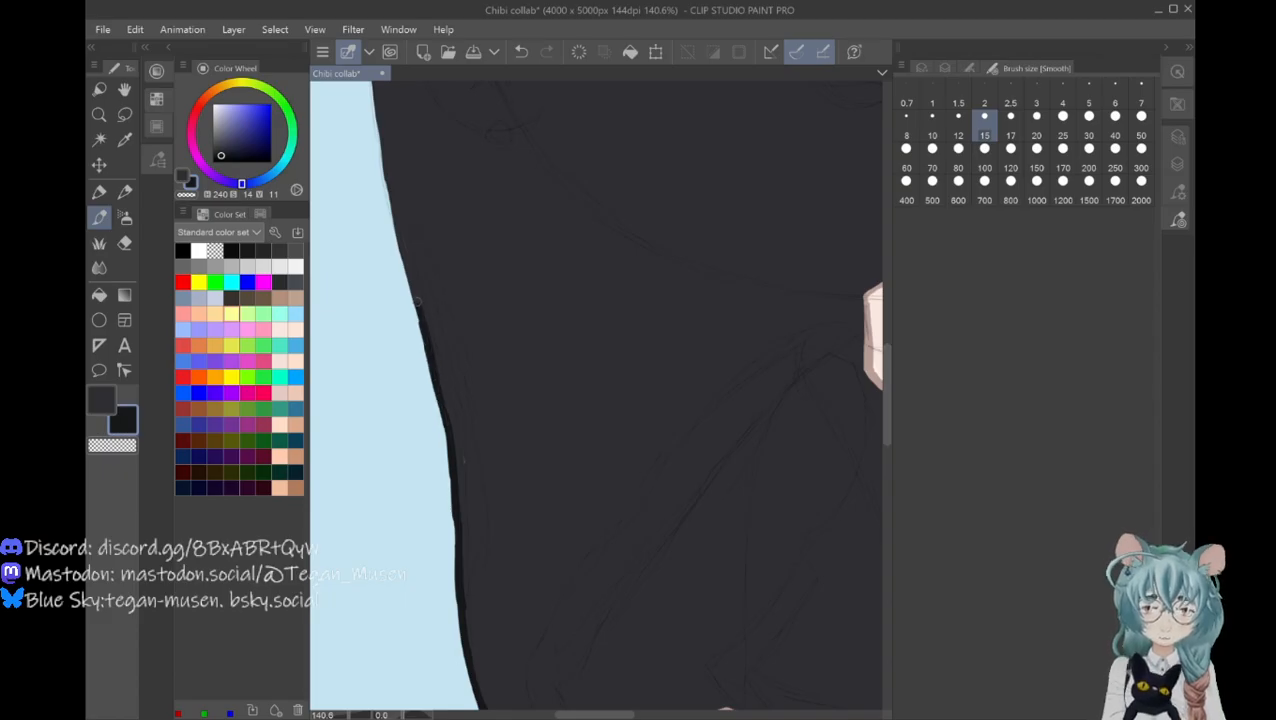
# Step: Continue the left-side outline of the back hair up past its widest point at head height
pyautogui.scroll(3, 445, 275)
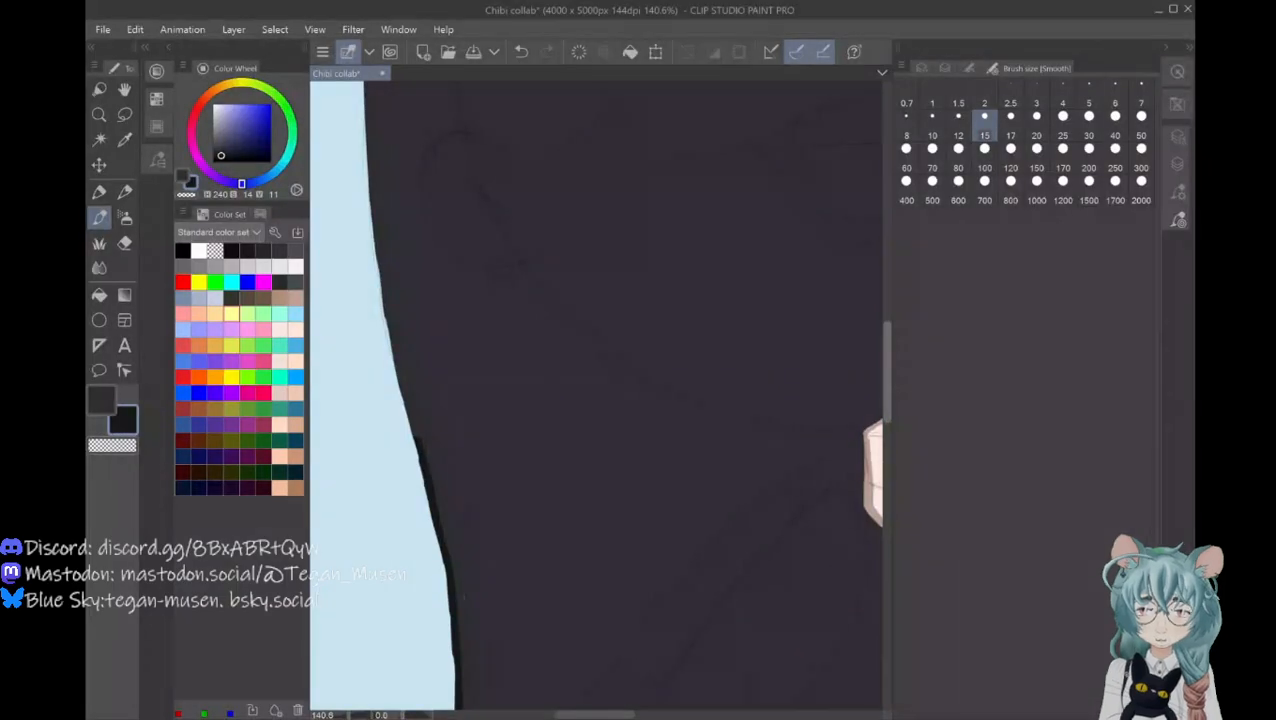
pyautogui.moveTo(420, 460)
pyautogui.mouseDown()
pyautogui.moveTo(407, 403)
pyautogui.moveTo(417, 444)
pyautogui.moveTo(414, 346)
pyautogui.moveTo(402, 374)
pyautogui.moveTo(378, 286)
pyautogui.mouseUp()
pyautogui.moveTo(388, 334); pyautogui.dragTo(376, 266)
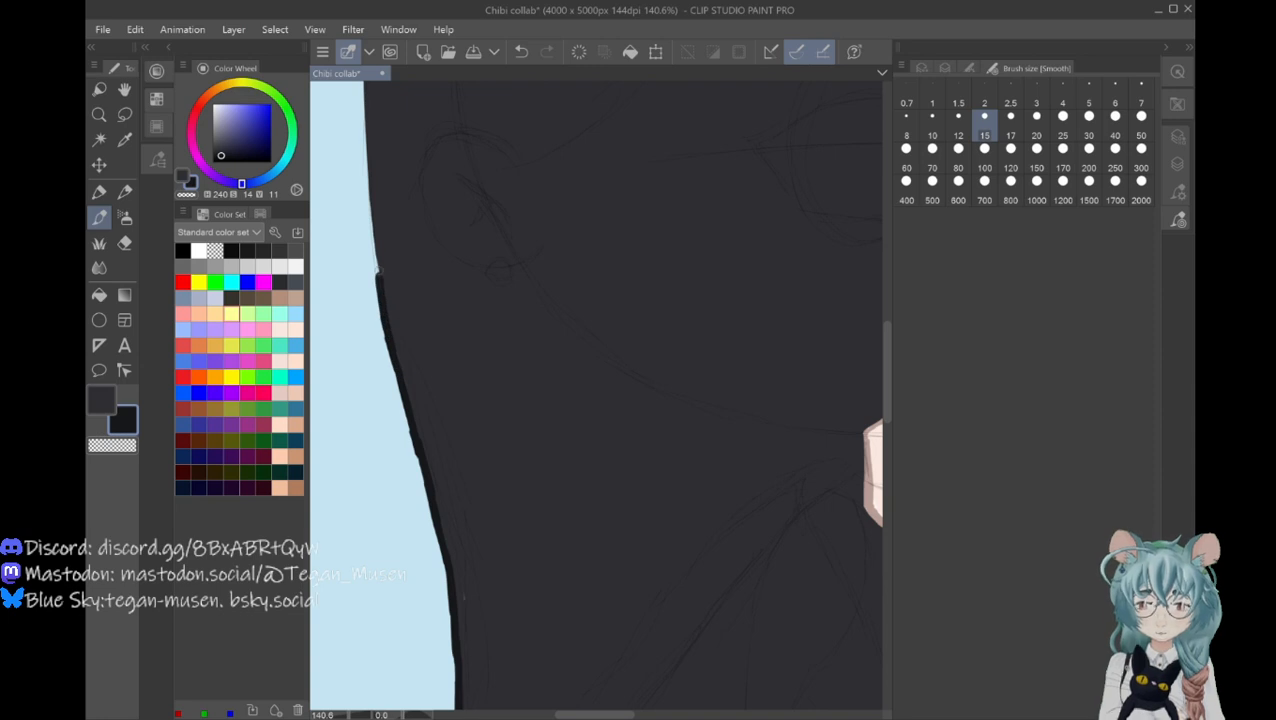
pyautogui.scroll(5, 404, 246)
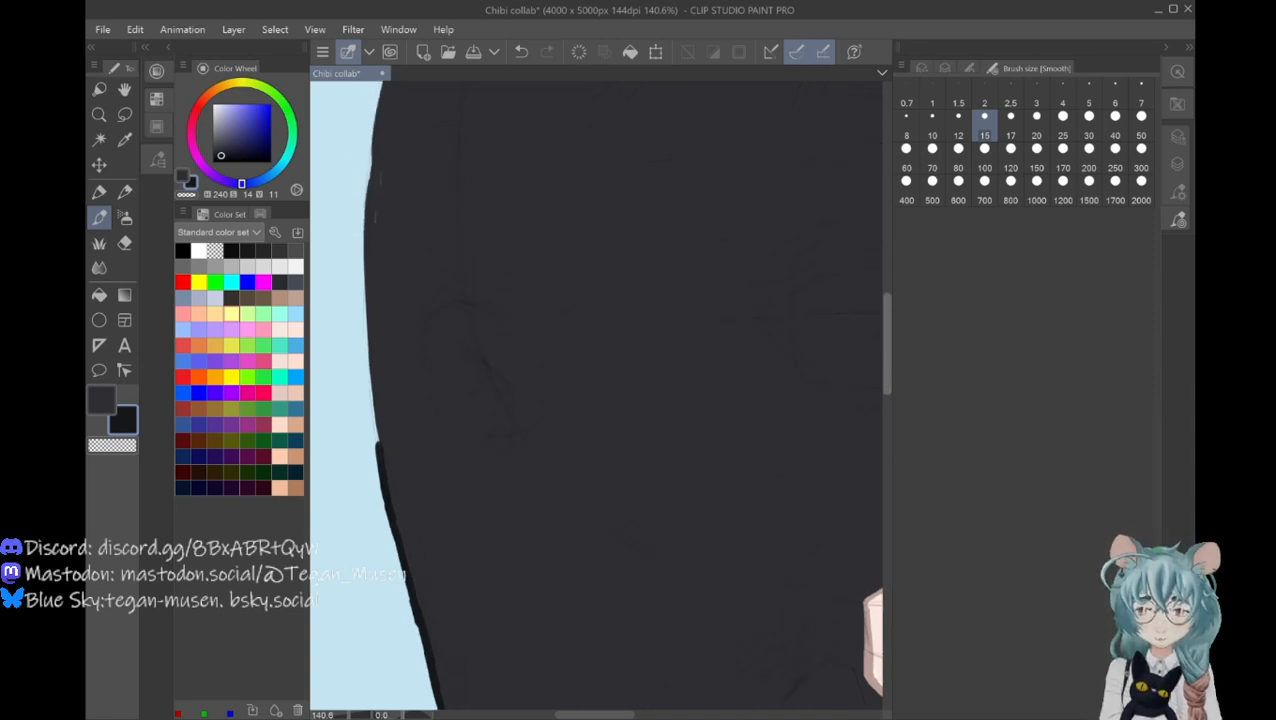
pyautogui.moveTo(378, 447)
pyautogui.mouseDown()
pyautogui.moveTo(362, 264)
pyautogui.moveTo(370, 138)
pyautogui.mouseUp()
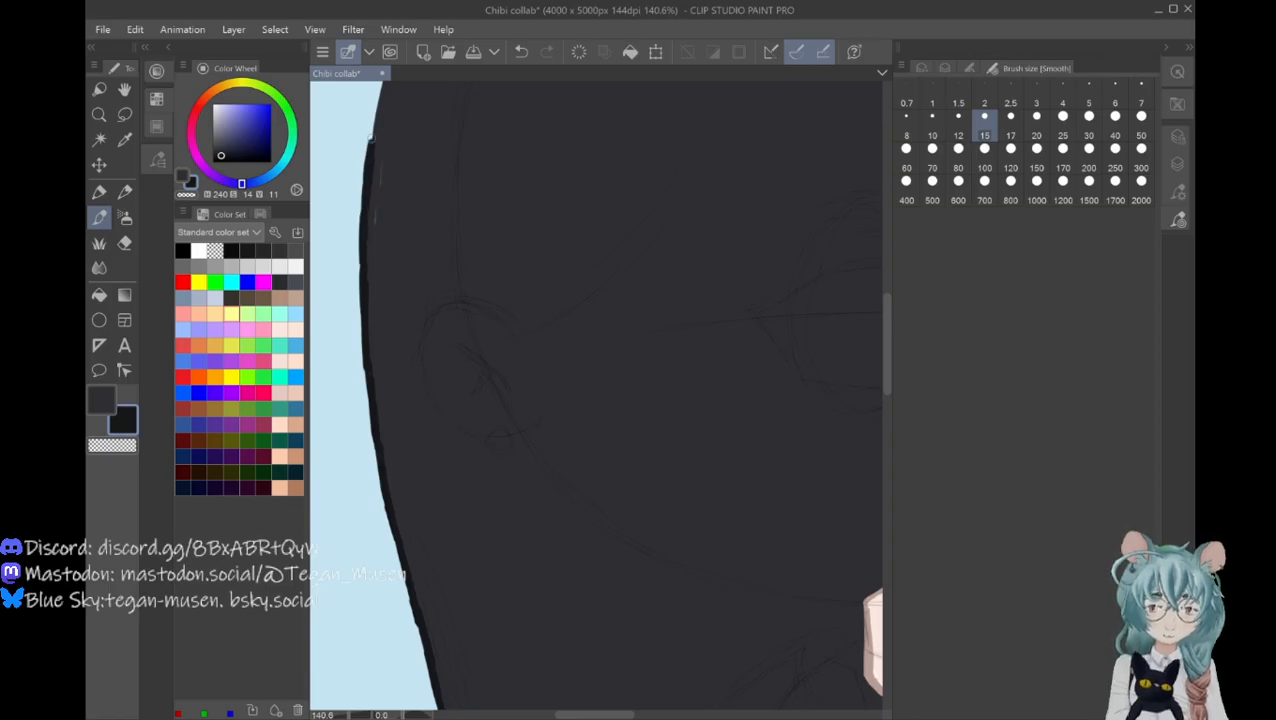
# Step: Outline the upper left curve of the back hair, joining the side line to the crown outline with the size 15 brush
pyautogui.scroll(3, 844, 345)
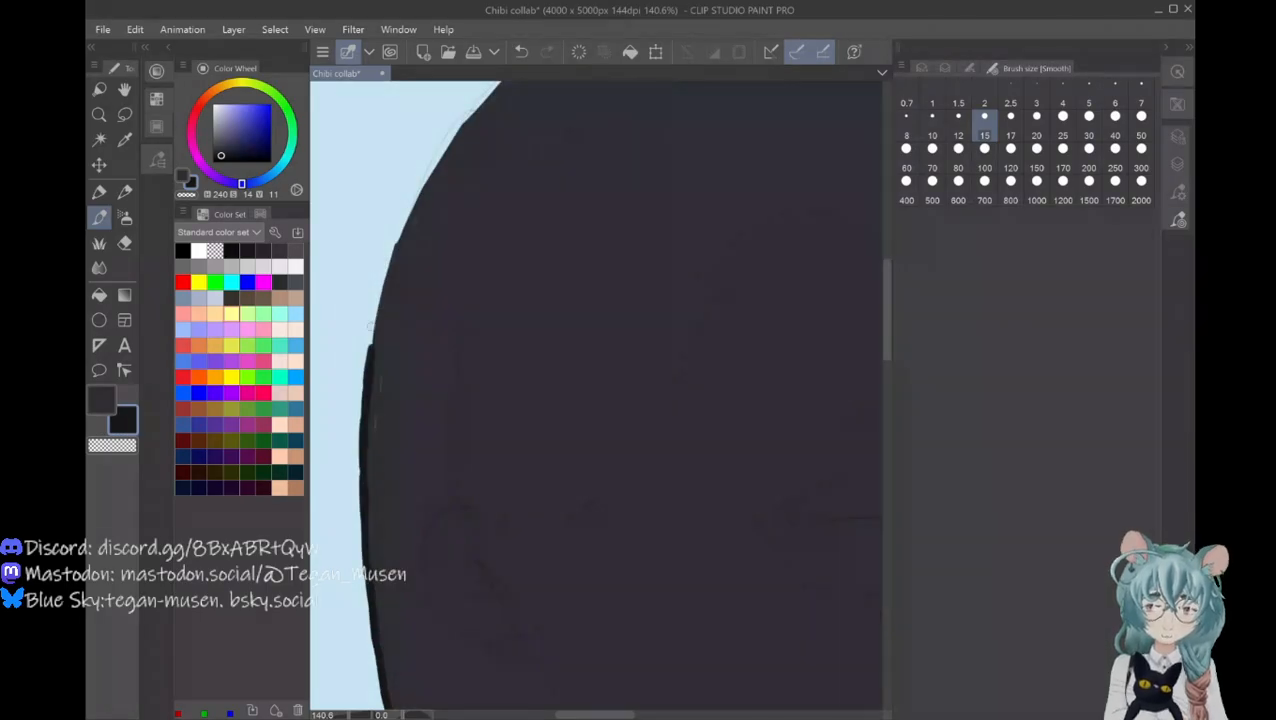
pyautogui.moveTo(368, 352); pyautogui.dragTo(408, 204)
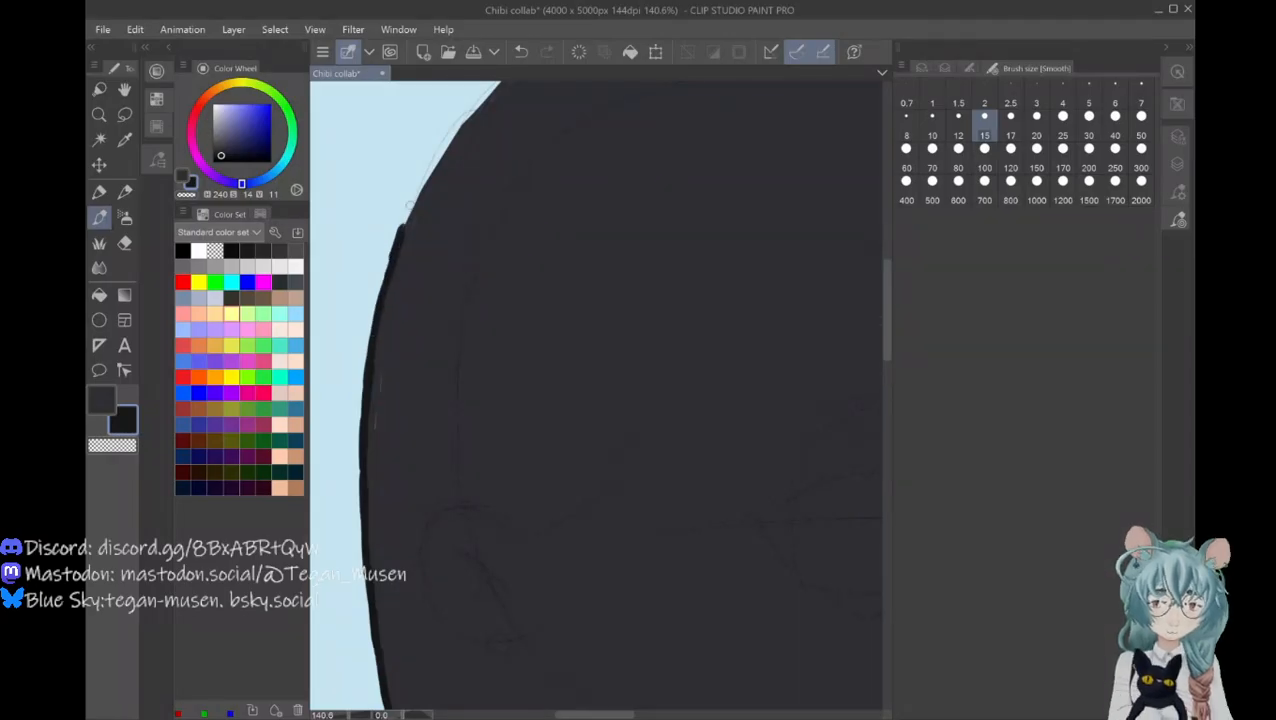
pyautogui.moveTo(886, 334); pyautogui.dragTo(886, 308)
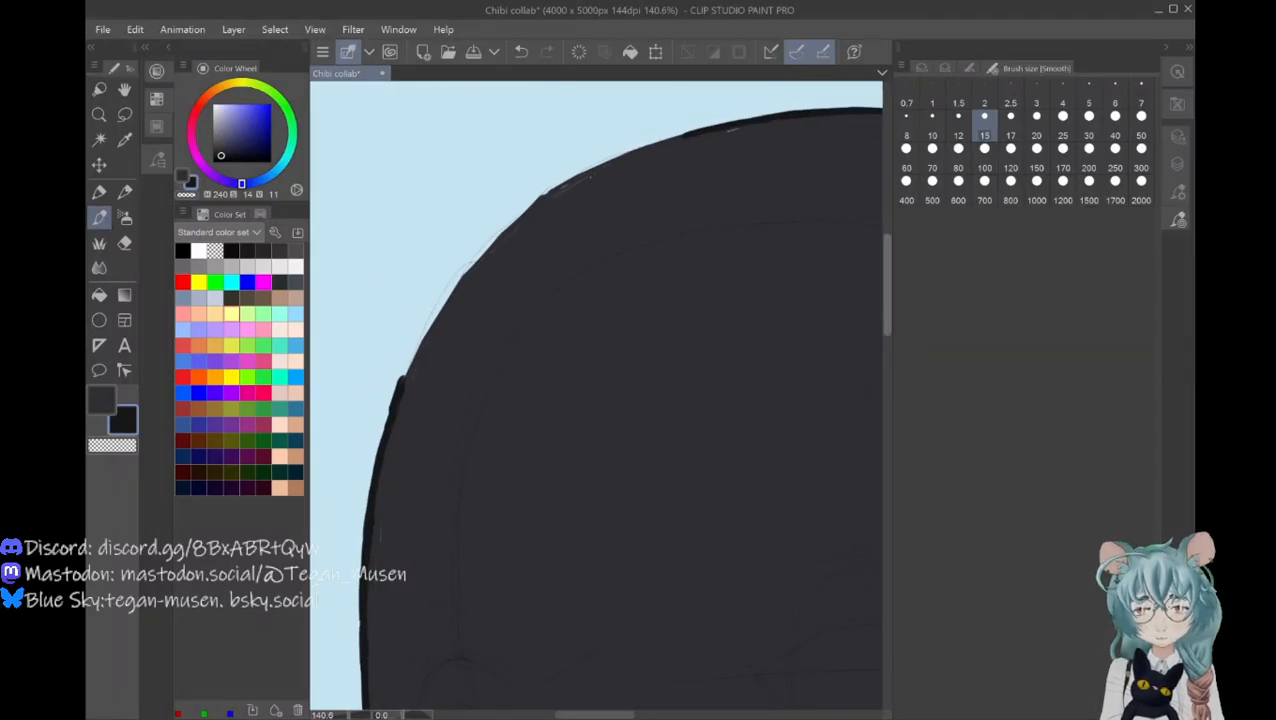
pyautogui.moveTo(698, 130); pyautogui.dragTo(578, 170)
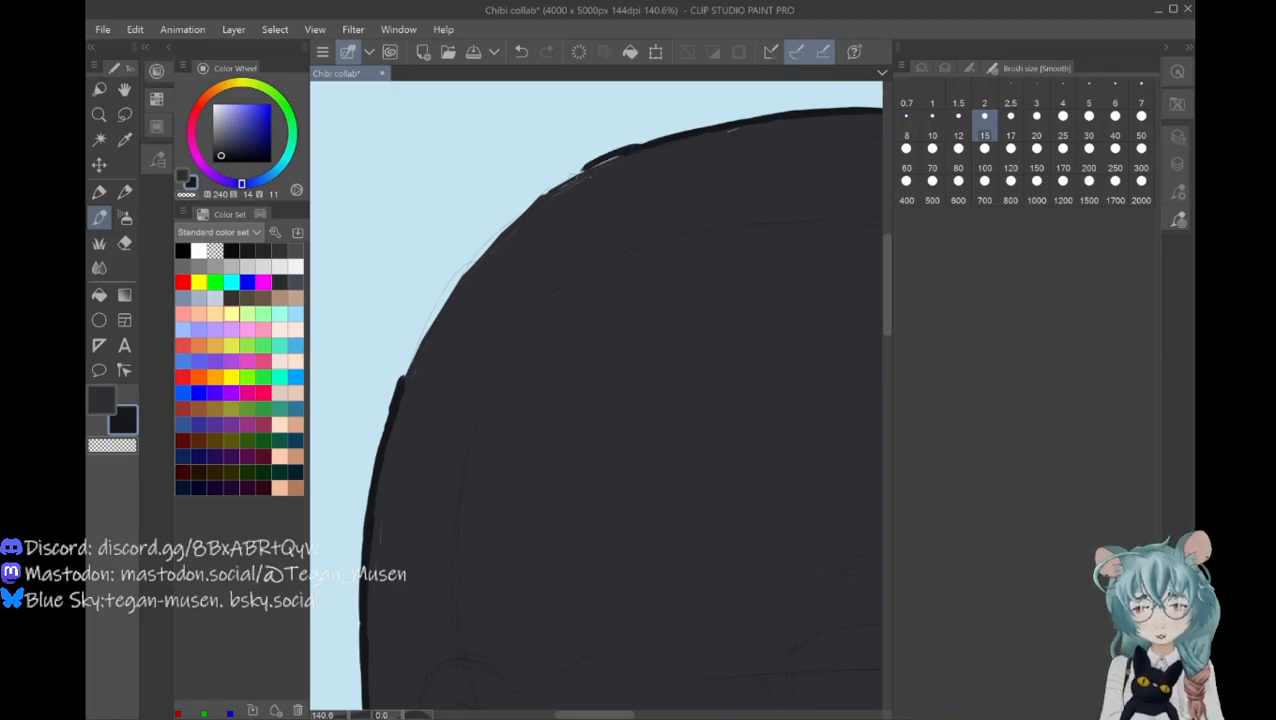
pyautogui.click(521, 51)
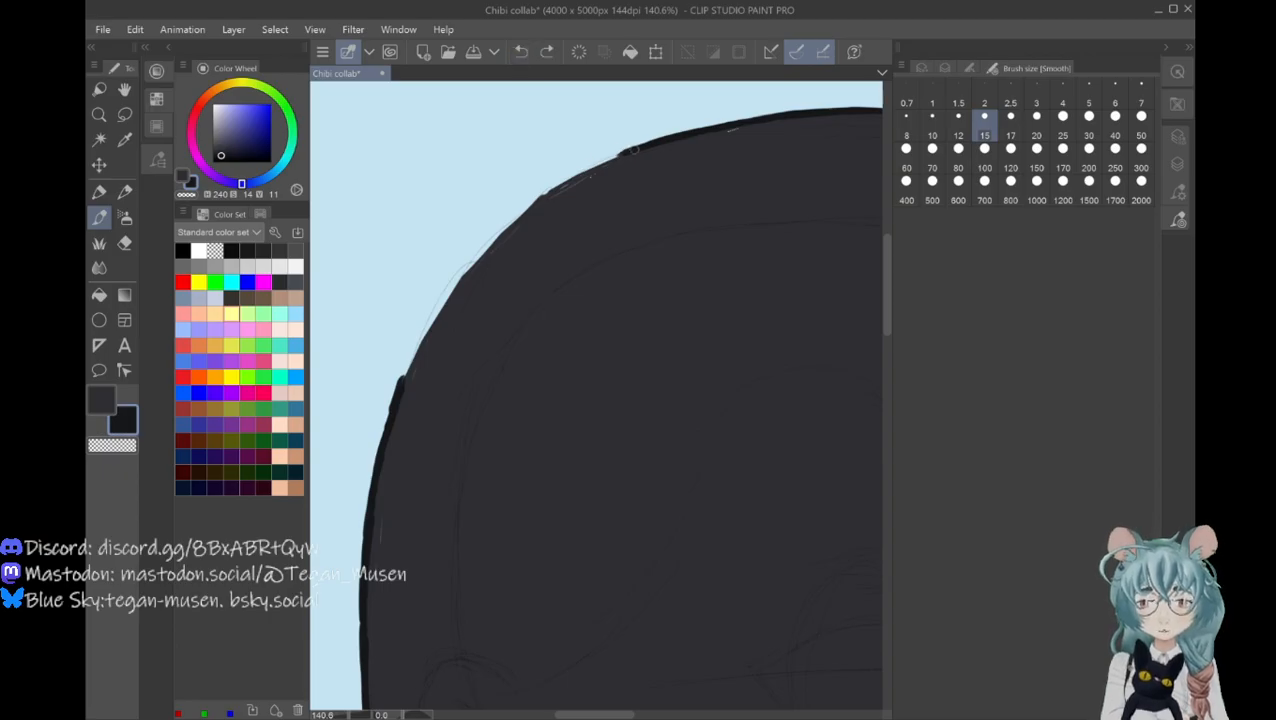
pyautogui.moveTo(628, 151); pyautogui.dragTo(525, 211)
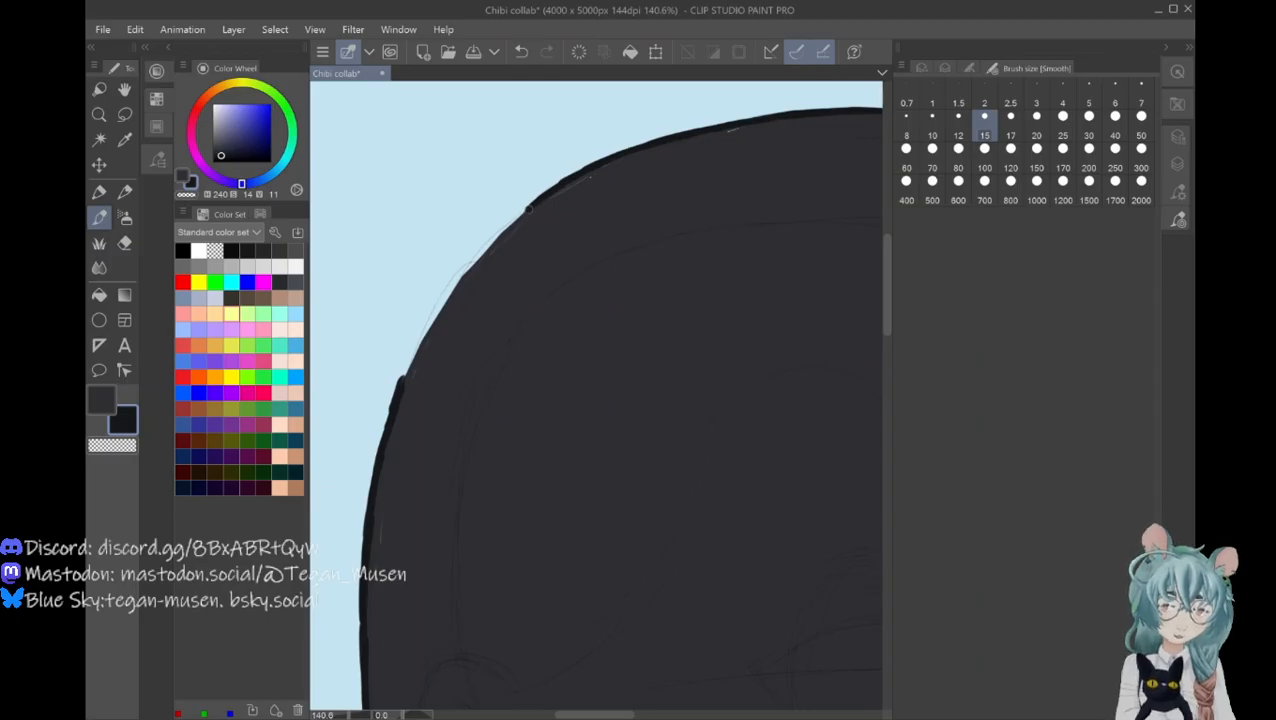
pyautogui.moveTo(530, 204); pyautogui.dragTo(430, 335)
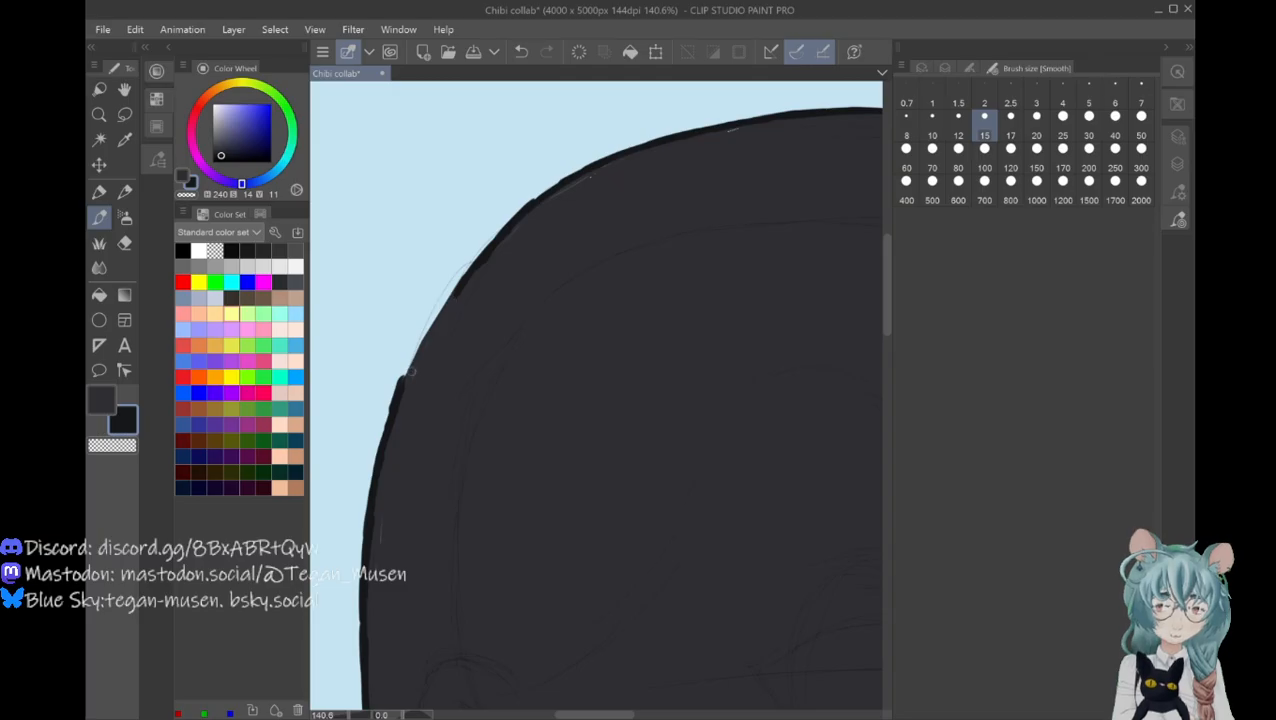
pyautogui.moveTo(400, 382); pyautogui.dragTo(476, 252)
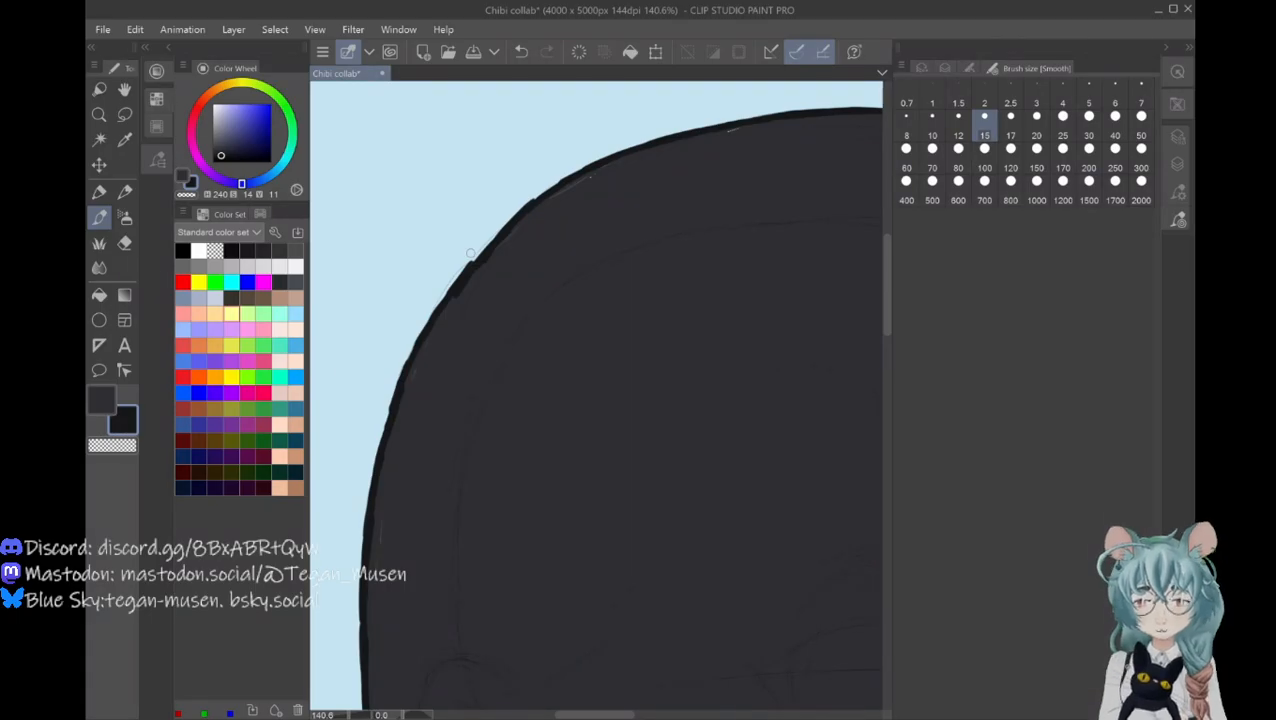
# Step: Pick the middle of the three dark swatches beside the character as the main drawing colour for hair shading
pyautogui.press('e')
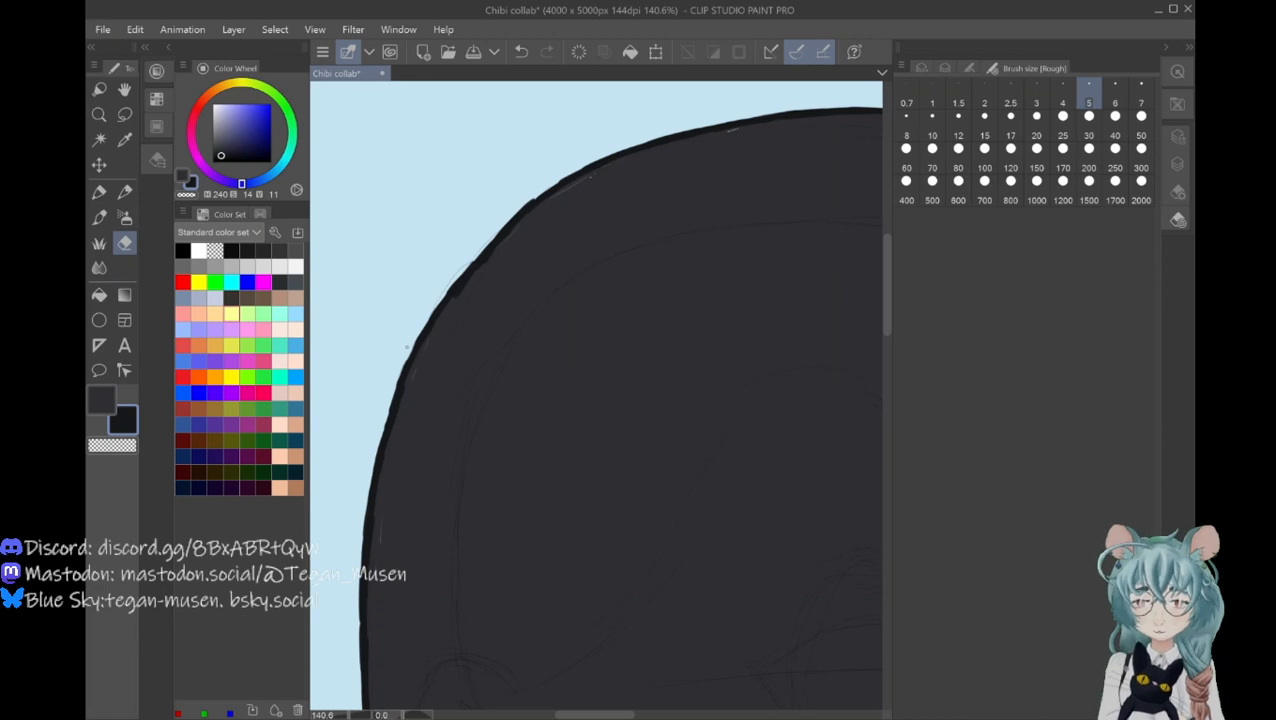
pyautogui.click(99, 114)
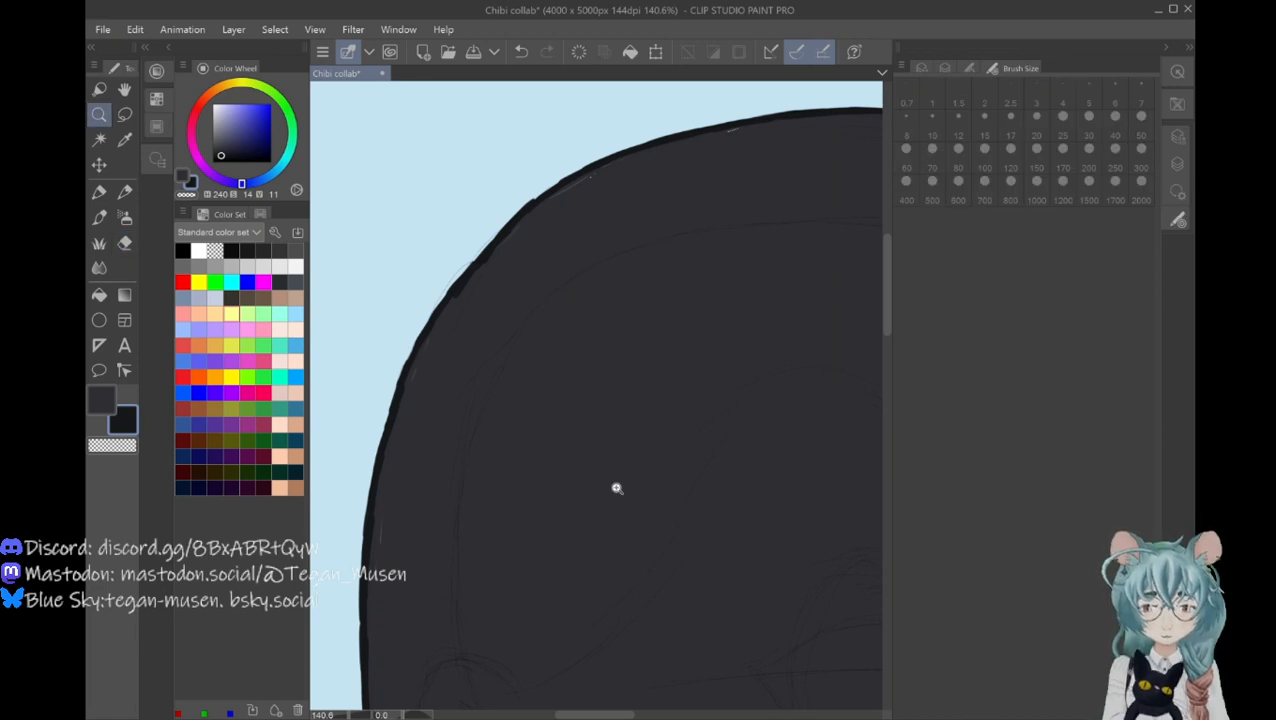
pyautogui.moveTo(617, 488); pyautogui.dragTo(604, 487)
pyautogui.moveTo(887, 354); pyautogui.dragTo(891, 406)
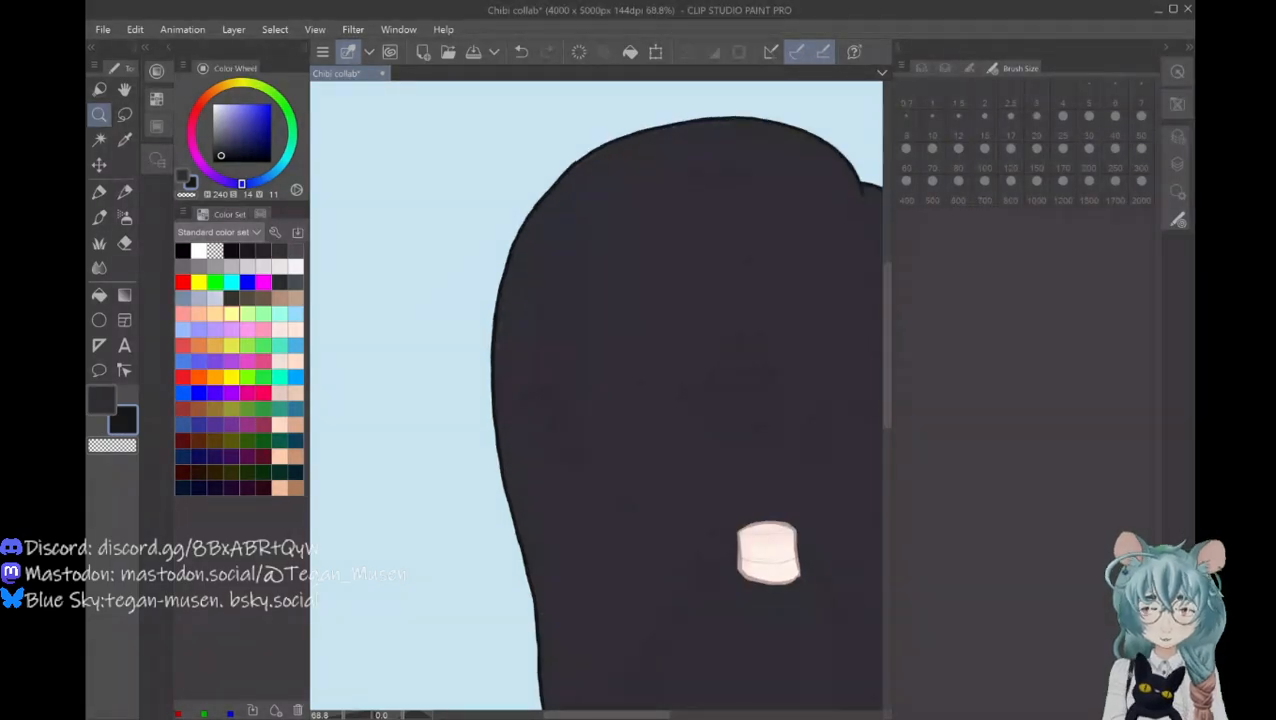
pyautogui.moveTo(607, 715); pyautogui.dragTo(698, 715)
pyautogui.click(101, 400)
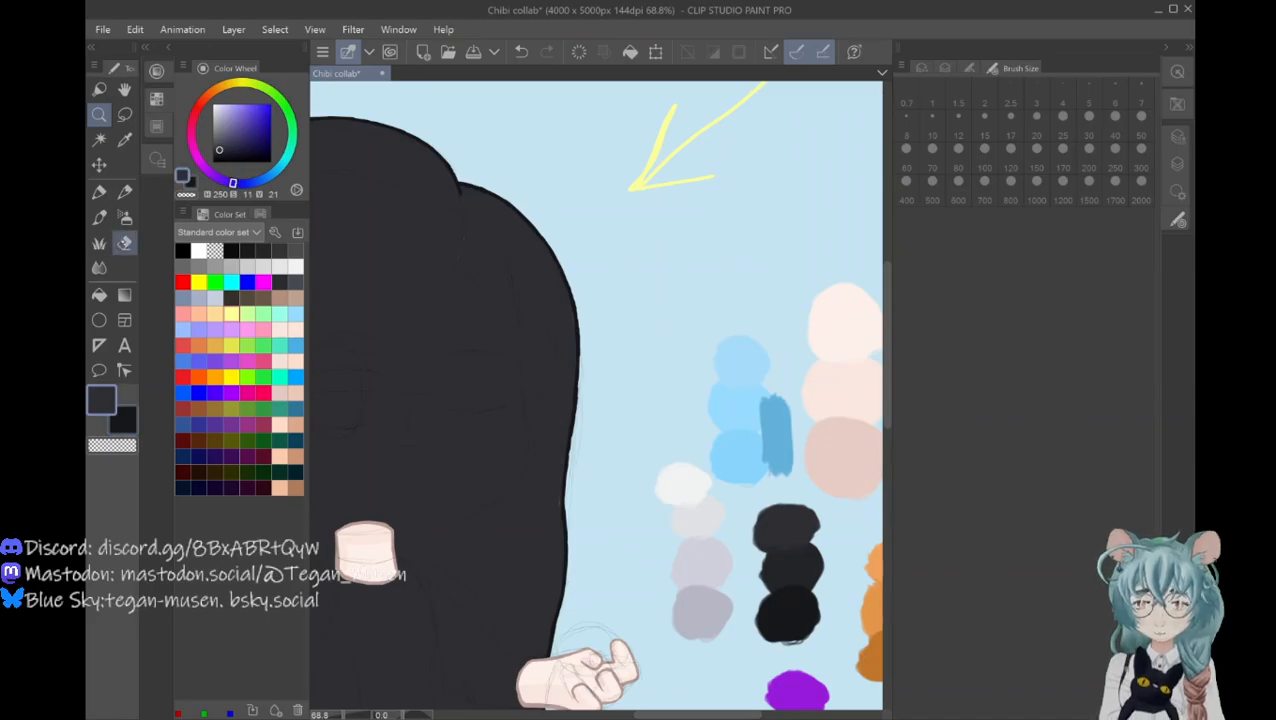
pyautogui.click(124, 139)
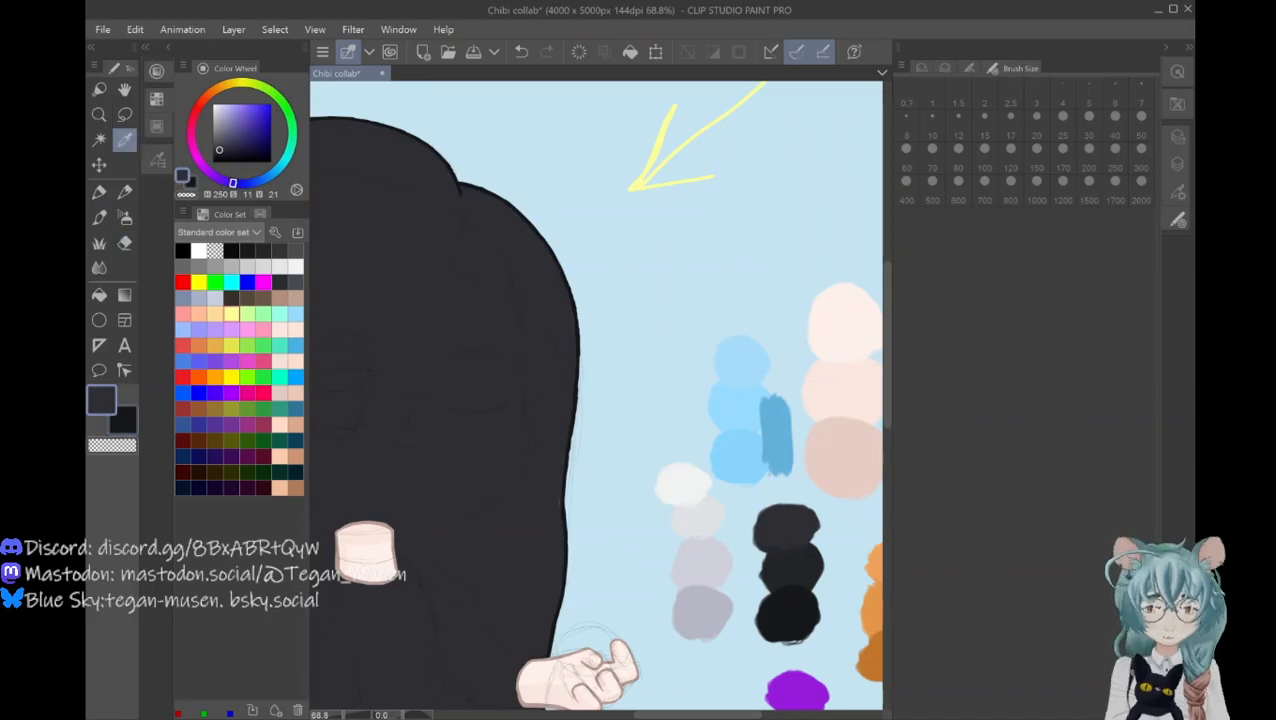
pyautogui.click(799, 562)
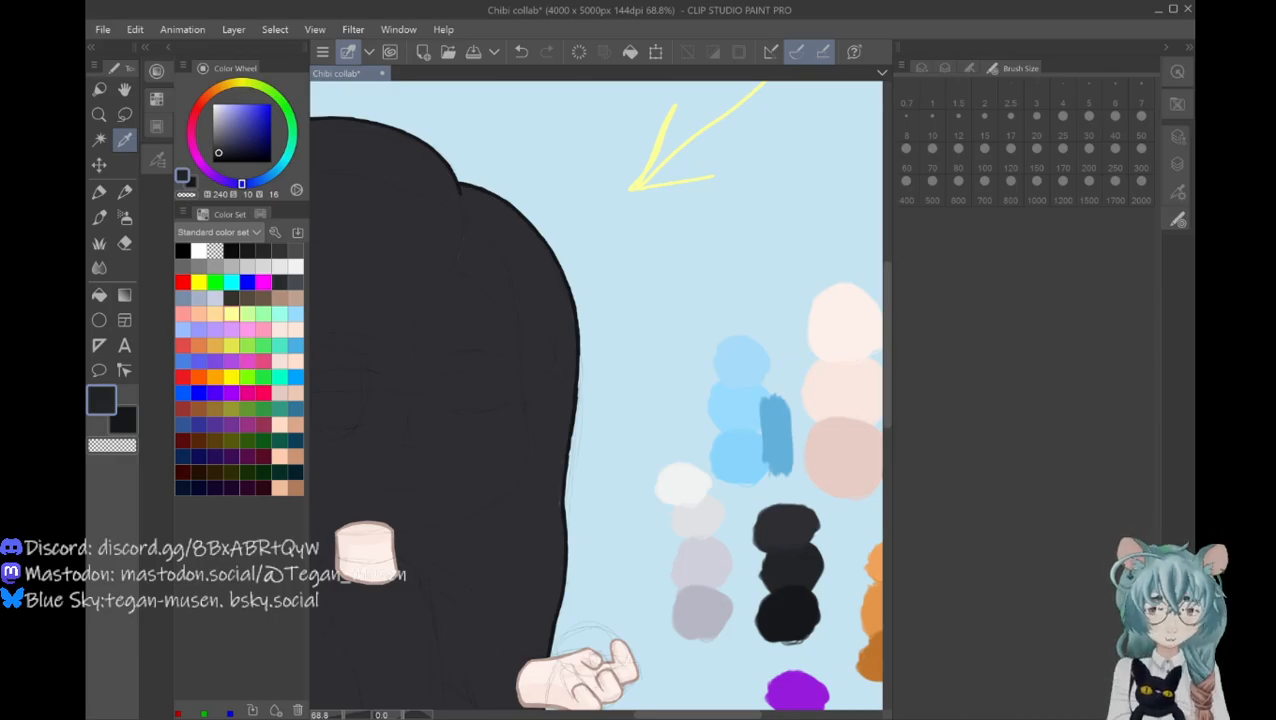
# Step: Paint short upward shadow strands along the lower left hem and corner of the back hair with the size 15 brush
pyautogui.moveTo(697, 715); pyautogui.dragTo(626, 715)
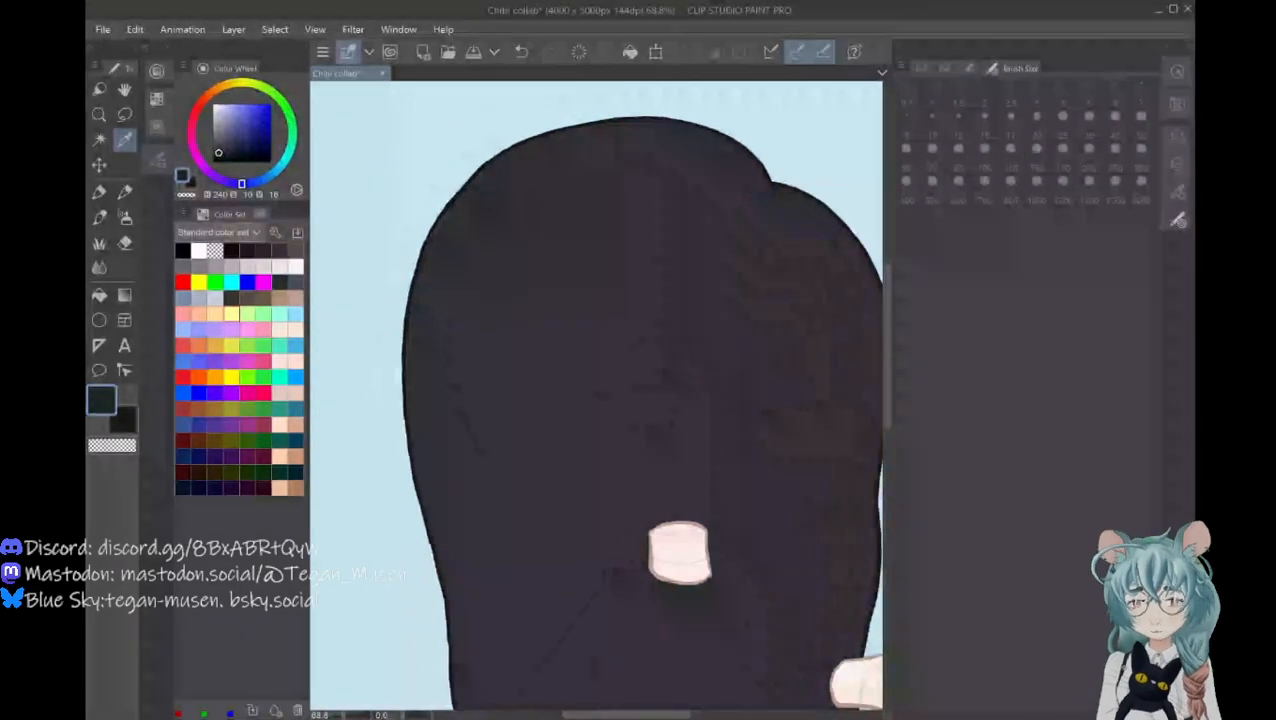
pyautogui.press('b')
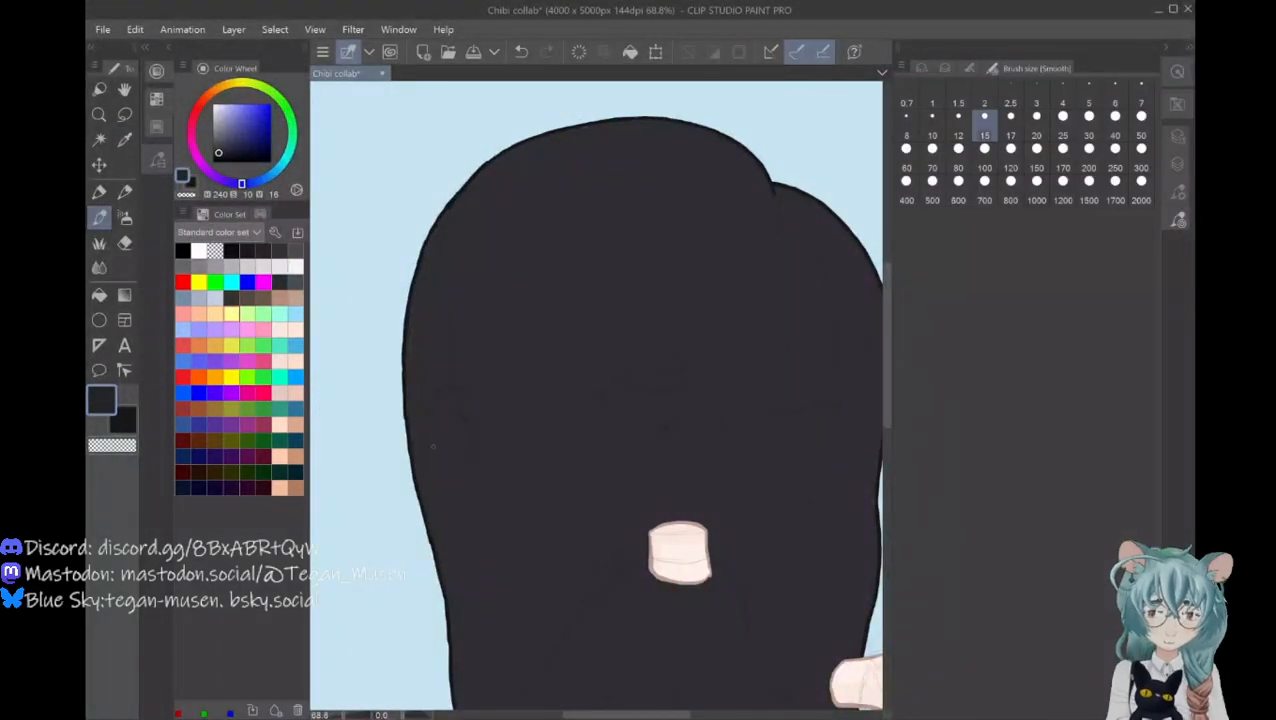
pyautogui.scroll(-3, 640, 400)
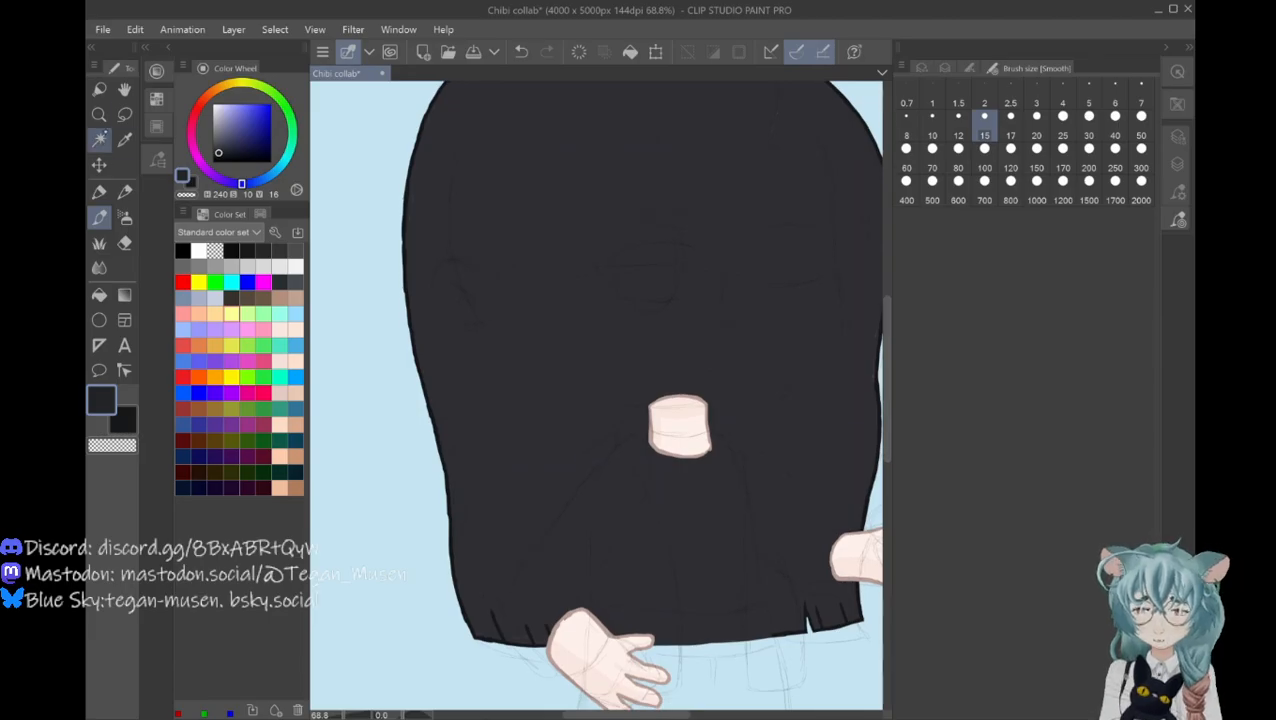
pyautogui.click(99, 115)
pyautogui.moveTo(468, 620); pyautogui.dragTo(490, 643)
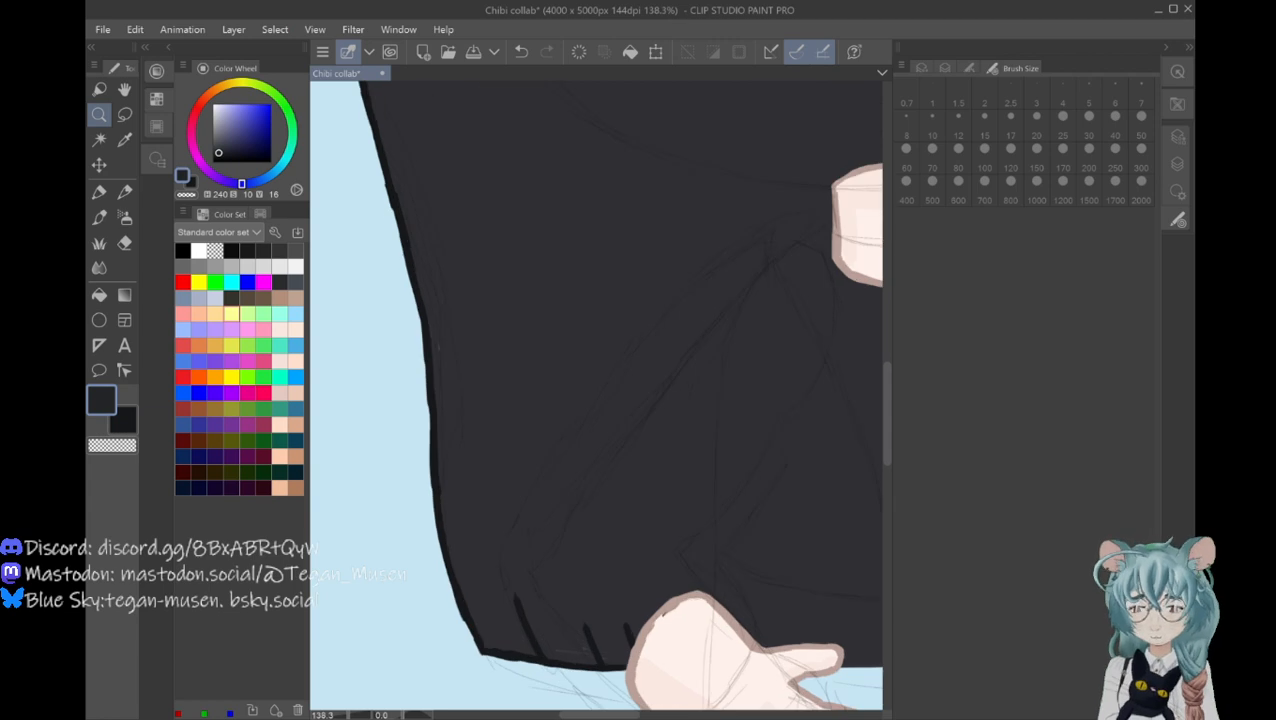
pyautogui.click(99, 217)
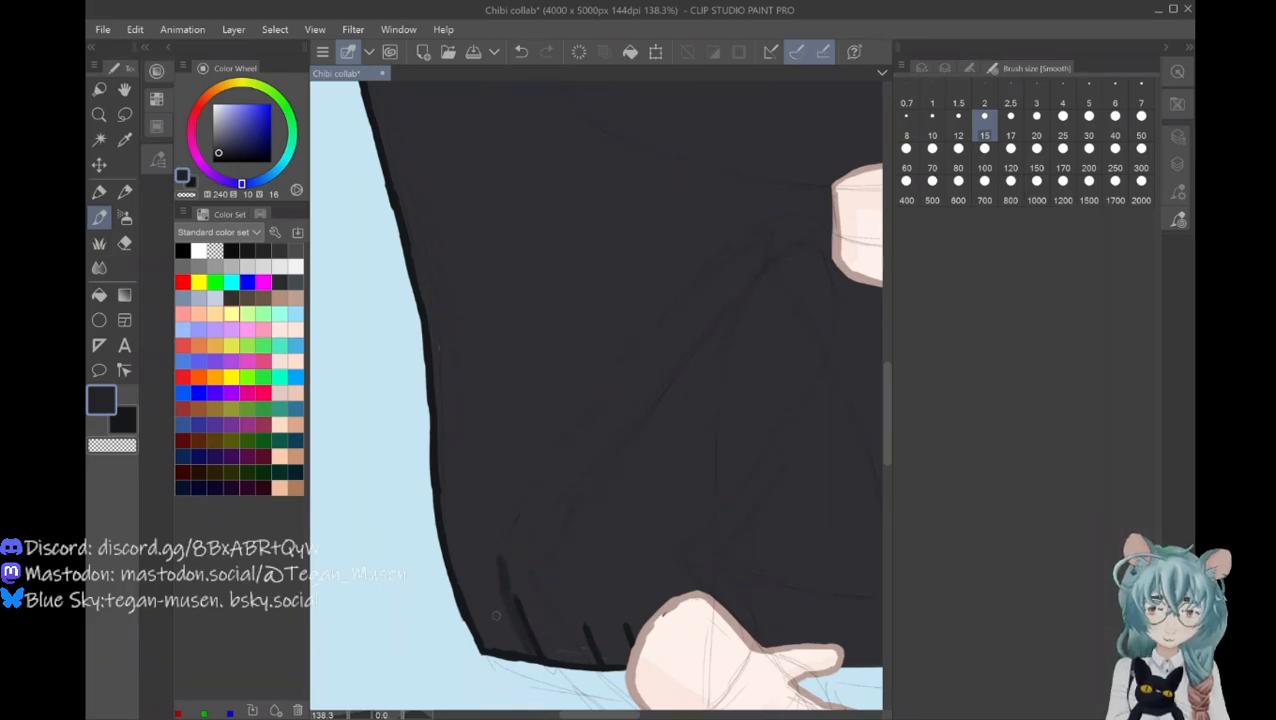
pyautogui.moveTo(502, 636); pyautogui.dragTo(474, 577)
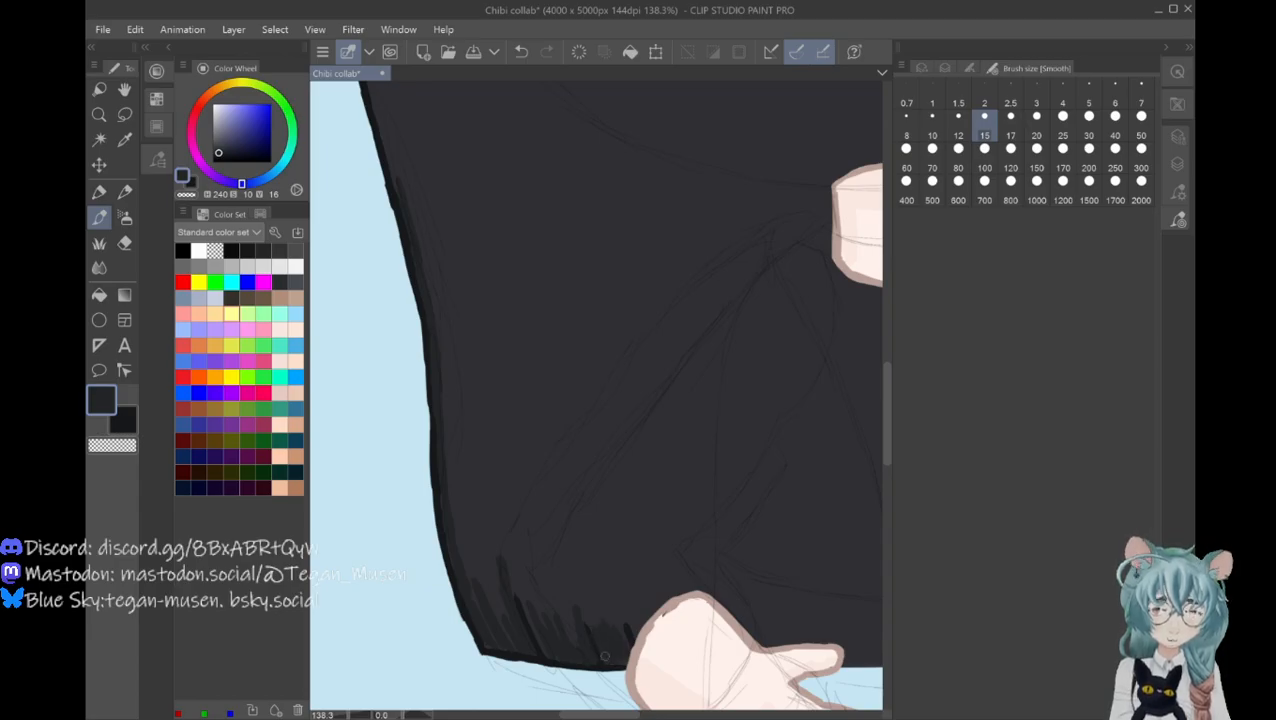
# Step: Paint short shadow strands along the hem around the pointed notch and below the hand on the right
pyautogui.moveTo(604, 714); pyautogui.dragTo(676, 714)
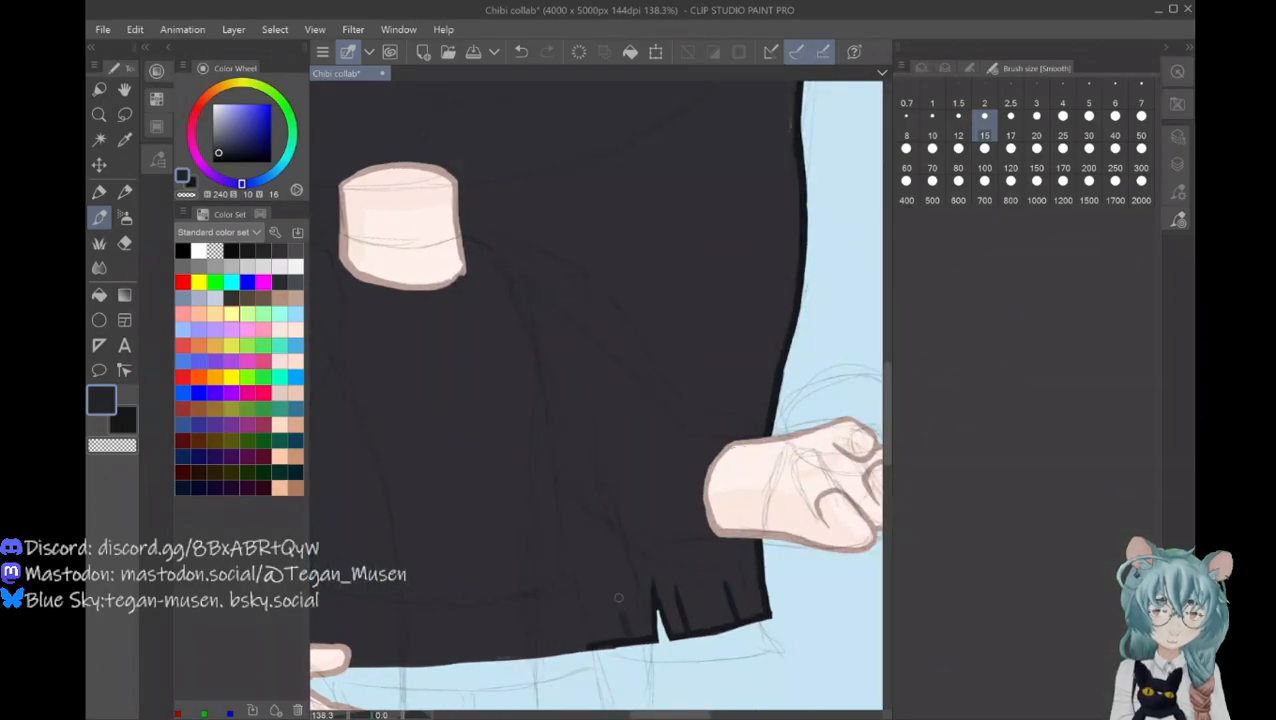
pyautogui.moveTo(638, 620)
pyautogui.mouseDown()
pyautogui.moveTo(627, 568)
pyautogui.moveTo(641, 584)
pyautogui.mouseUp()
pyautogui.moveTo(676, 630)
pyautogui.mouseDown()
pyautogui.moveTo(667, 563)
pyautogui.moveTo(682, 600)
pyautogui.moveTo(688, 588)
pyautogui.mouseUp()
pyautogui.moveTo(711, 619)
pyautogui.mouseDown()
pyautogui.moveTo(701, 577)
pyautogui.moveTo(719, 608)
pyautogui.moveTo(706, 574)
pyautogui.moveTo(731, 618)
pyautogui.moveTo(723, 594)
pyautogui.moveTo(721, 622)
pyautogui.moveTo(713, 607)
pyautogui.moveTo(711, 618)
pyautogui.moveTo(719, 597)
pyautogui.moveTo(743, 614)
pyautogui.moveTo(734, 577)
pyautogui.moveTo(748, 606)
pyautogui.moveTo(746, 574)
pyautogui.moveTo(761, 608)
pyautogui.moveTo(752, 578)
pyautogui.mouseUp()
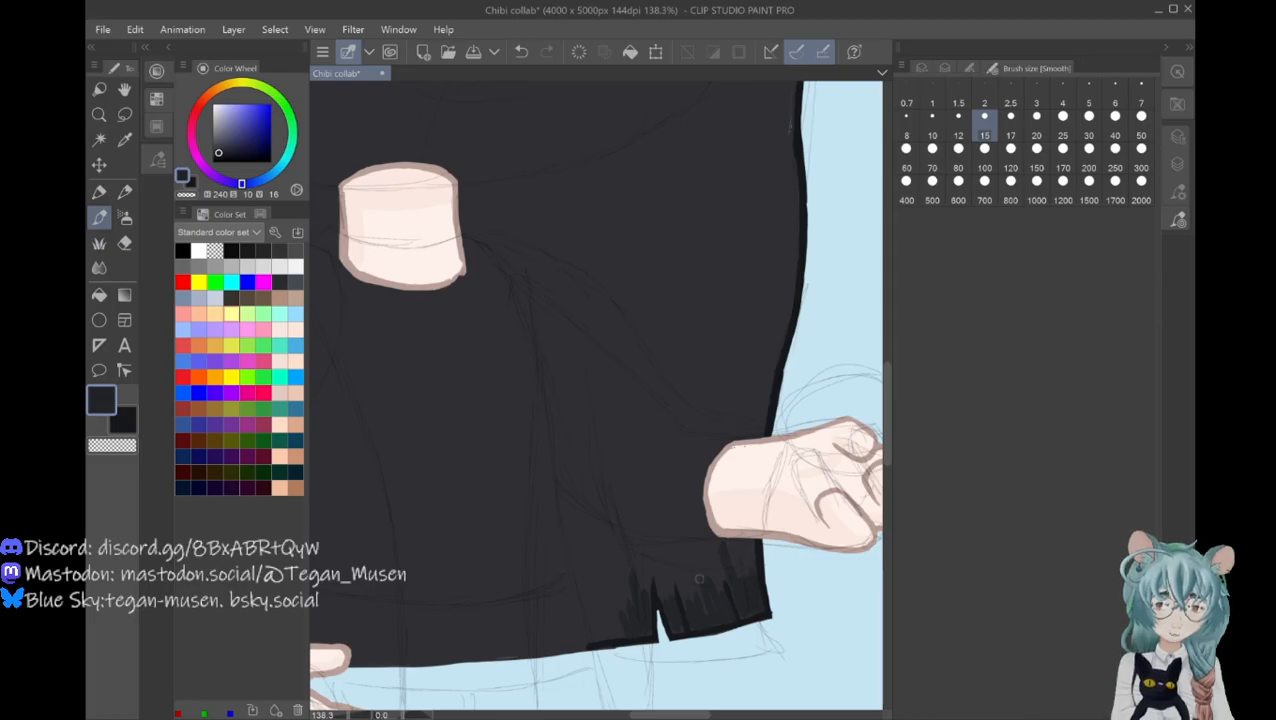
pyautogui.moveTo(691, 535); pyautogui.dragTo(706, 585)
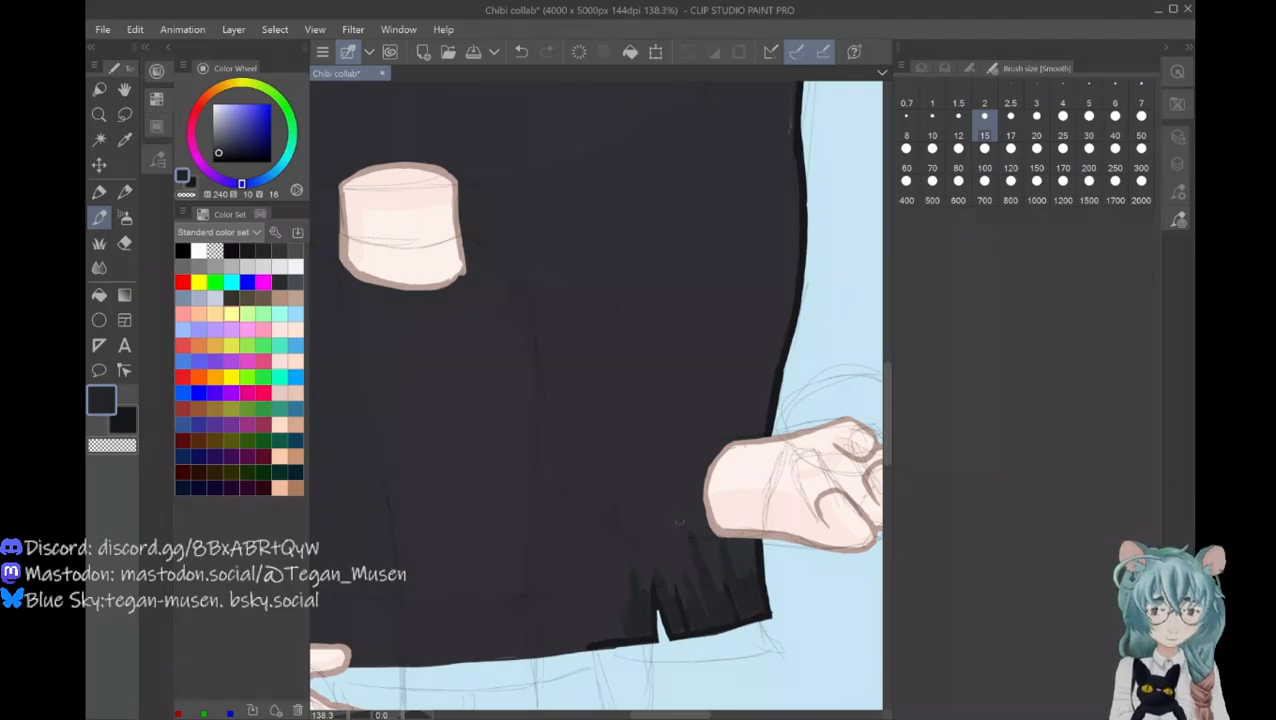
# Step: Paint a shadow band along the inside of the left outline, from below the ear past the inward bend
pyautogui.moveTo(699, 715); pyautogui.dragTo(602, 715)
pyautogui.moveTo(886, 415); pyautogui.dragTo(886, 381)
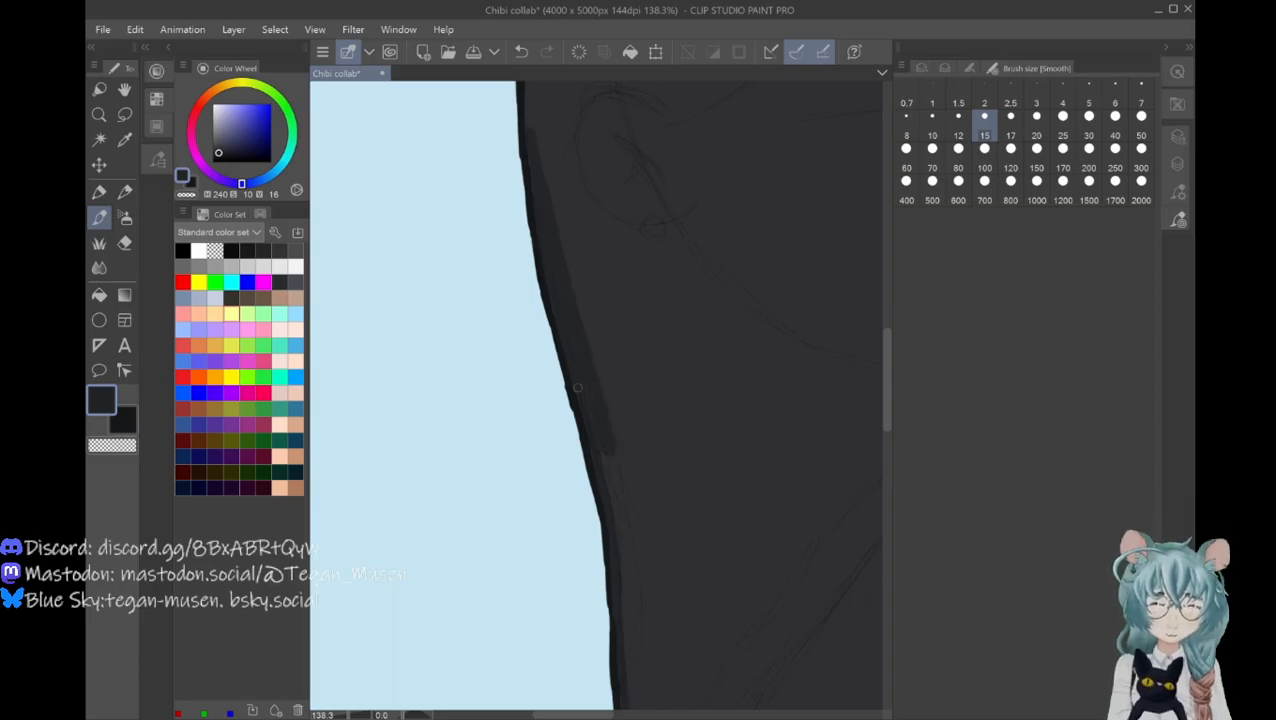
pyautogui.moveTo(594, 385); pyautogui.dragTo(623, 485)
pyautogui.moveTo(603, 413)
pyautogui.mouseDown()
pyautogui.moveTo(633, 562)
pyautogui.moveTo(624, 508)
pyautogui.moveTo(630, 540)
pyautogui.moveTo(624, 530)
pyautogui.mouseUp()
pyautogui.moveTo(609, 483); pyautogui.dragTo(625, 559)
pyautogui.moveTo(597, 443); pyautogui.dragTo(623, 566)
pyautogui.moveTo(622, 478); pyautogui.dragTo(639, 590)
pyautogui.moveTo(627, 495); pyautogui.dragTo(638, 582)
pyautogui.moveTo(886, 380); pyautogui.dragTo(886, 394)
pyautogui.moveTo(640, 512)
pyautogui.mouseDown()
pyautogui.moveTo(634, 458)
pyautogui.moveTo(637, 565)
pyautogui.mouseUp()
pyautogui.moveTo(629, 484); pyautogui.dragTo(629, 572)
pyautogui.moveTo(625, 484)
pyautogui.mouseDown()
pyautogui.moveTo(625, 590)
pyautogui.moveTo(645, 617)
pyautogui.mouseUp()
pyautogui.scroll(-3, 648, 530)
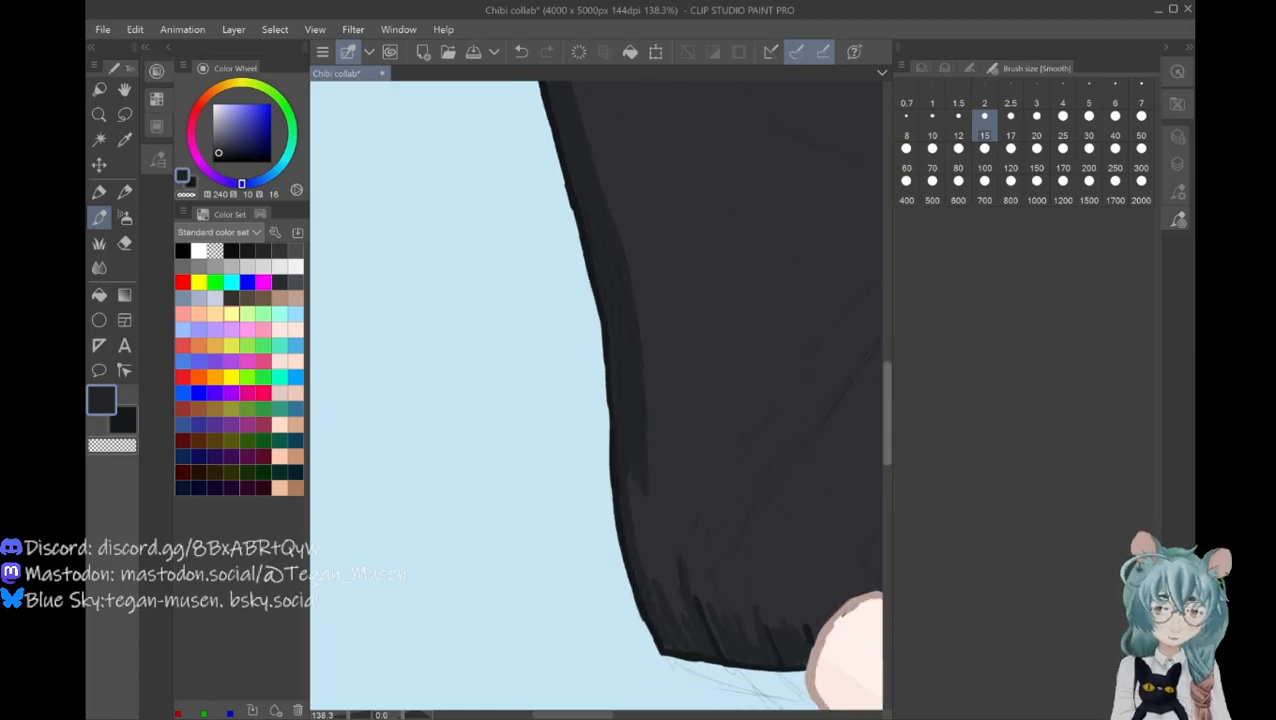
# Step: Extend the shadow band down to the lower left corner, blending it into the hem strands and filling the gaps
pyautogui.moveTo(645, 466); pyautogui.dragTo(655, 540)
pyautogui.moveTo(643, 489); pyautogui.dragTo(678, 618)
pyautogui.moveTo(661, 573); pyautogui.dragTo(691, 640)
pyautogui.moveTo(674, 606); pyautogui.dragTo(682, 631)
pyautogui.moveTo(645, 544); pyautogui.dragTo(667, 611)
pyautogui.moveTo(641, 520); pyautogui.dragTo(653, 583)
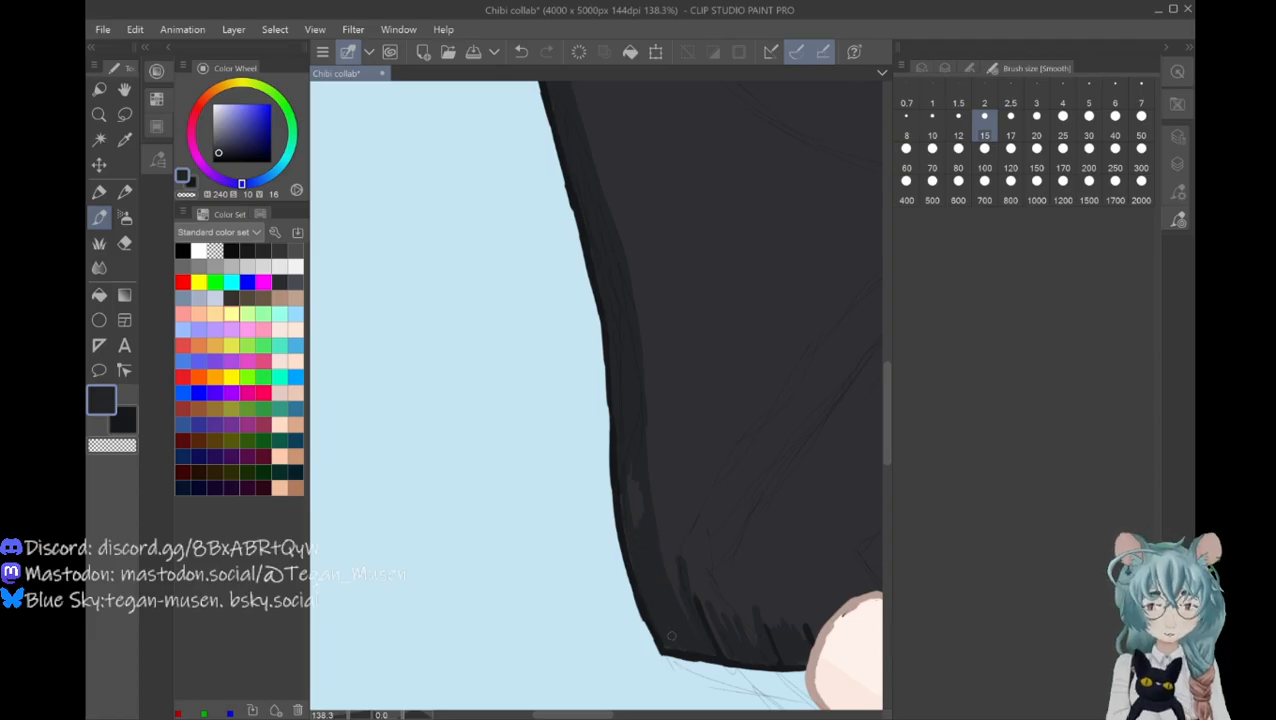
pyautogui.moveTo(636, 516); pyautogui.dragTo(627, 450)
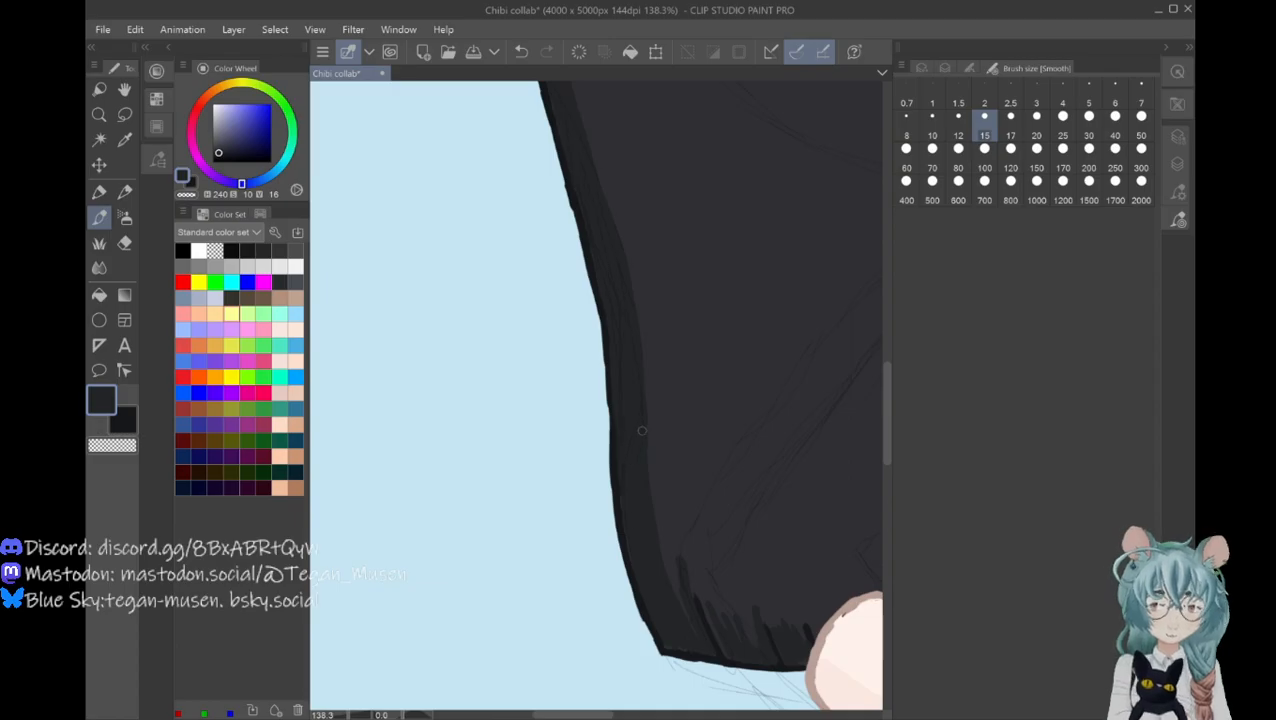
# Step: Continue the shadow band up the inside of the left outline past the ear, tapering it toward the upper curve
pyautogui.scroll(3, 648, 300)
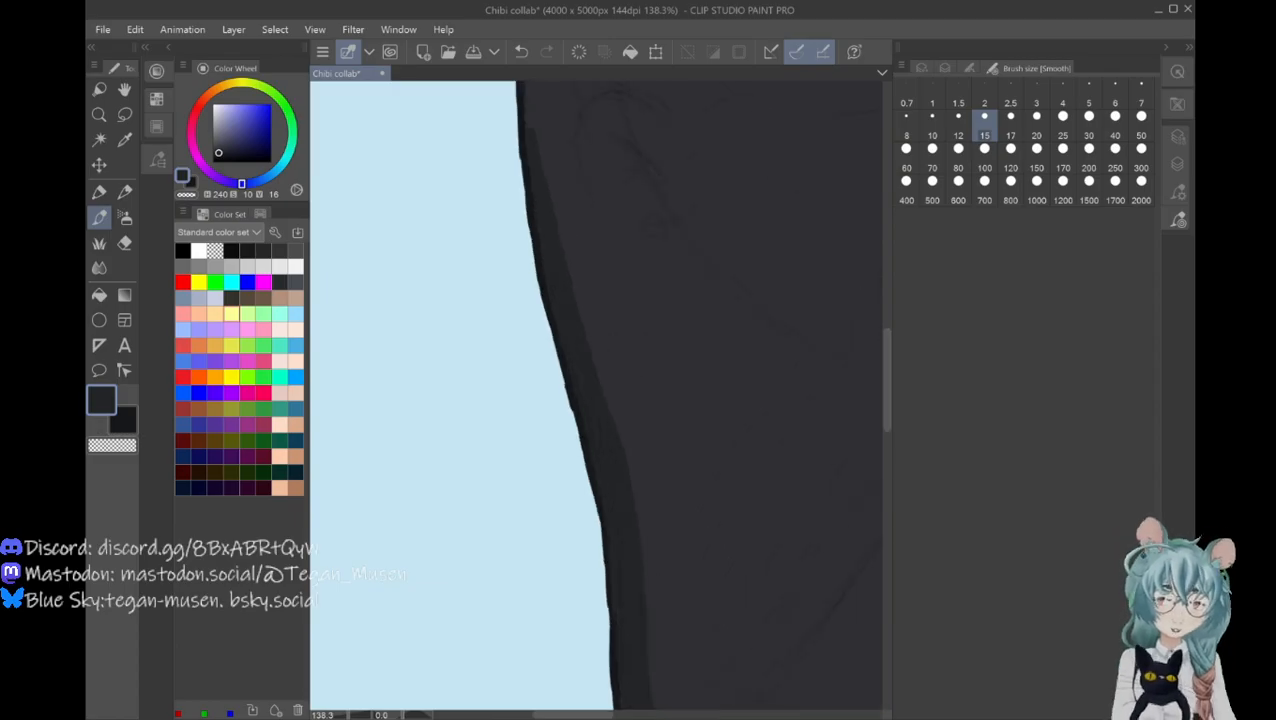
pyautogui.scroll(2, 886, 360)
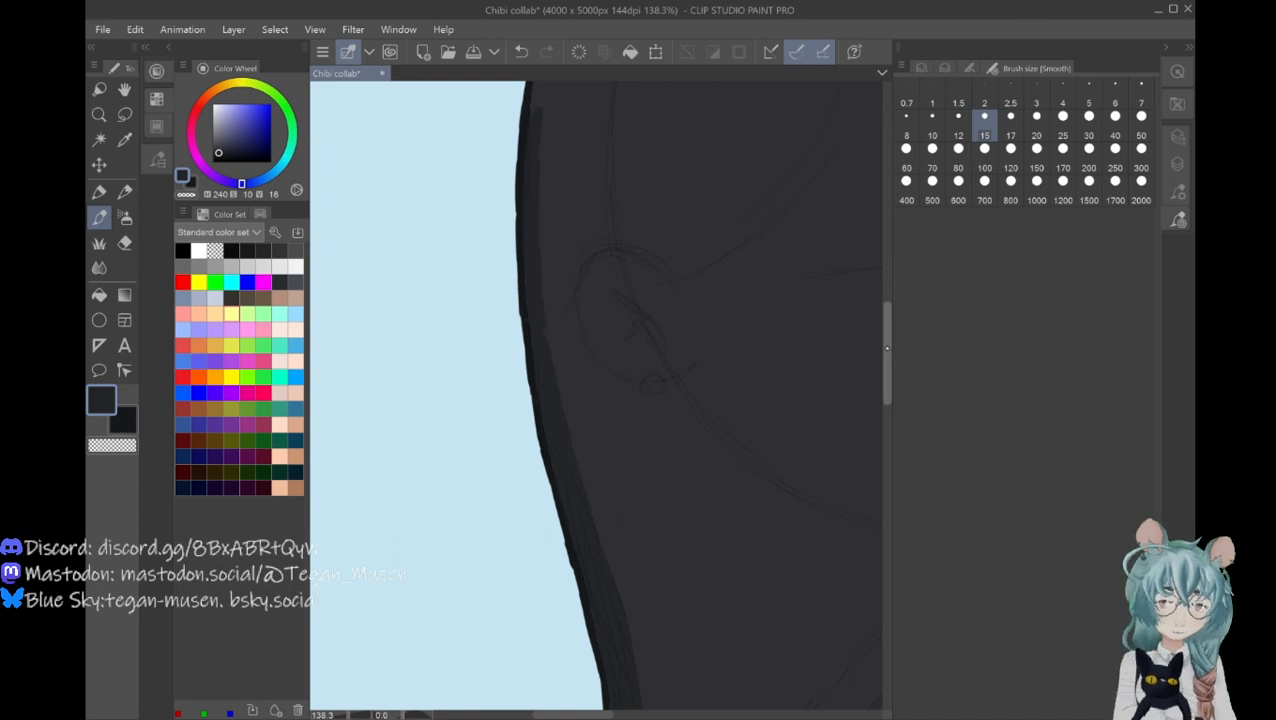
pyautogui.moveTo(886, 348); pyautogui.dragTo(886, 316)
pyautogui.moveTo(555, 239)
pyautogui.mouseDown()
pyautogui.moveTo(562, 188)
pyautogui.moveTo(552, 223)
pyautogui.mouseUp()
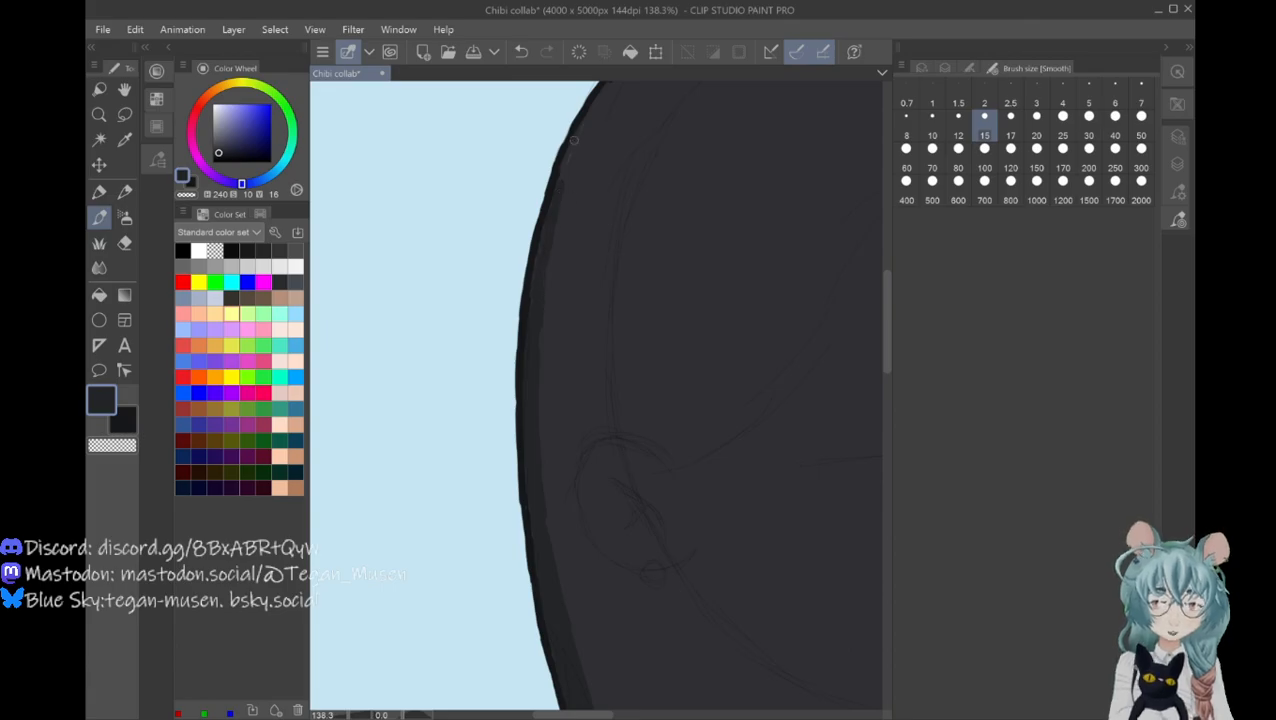
pyautogui.moveTo(571, 143); pyautogui.dragTo(562, 178)
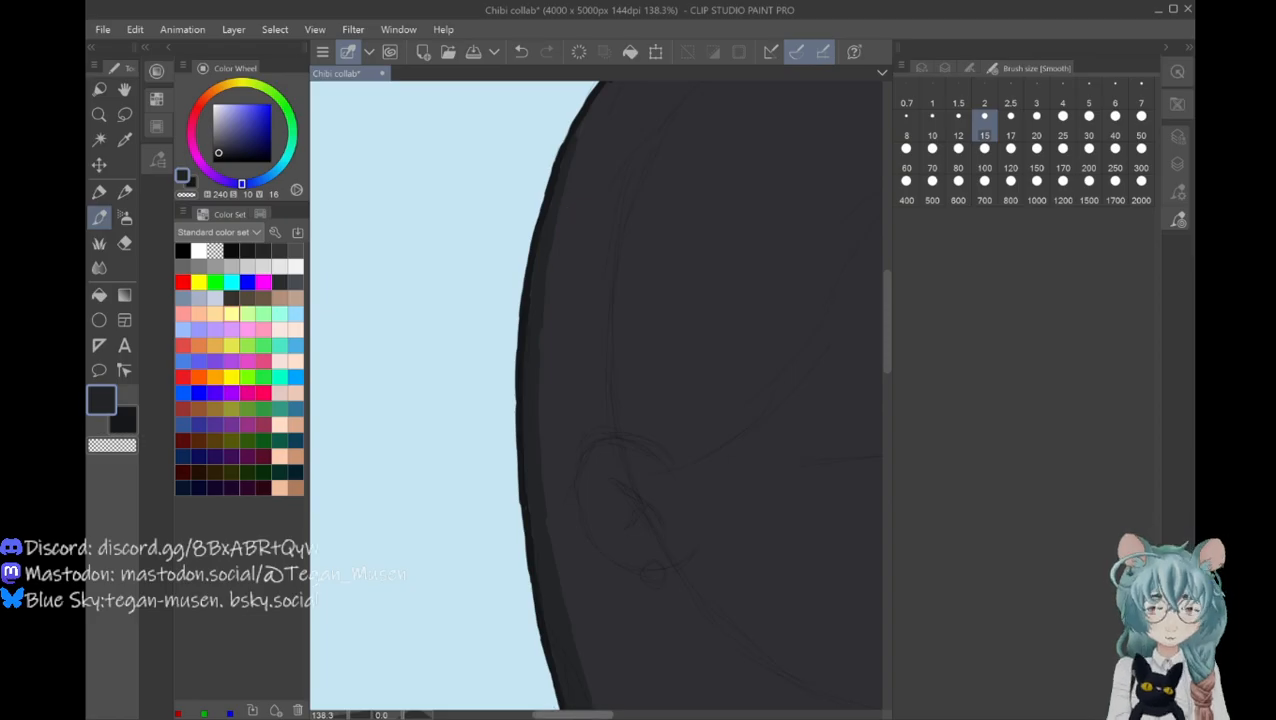
# Step: Review the left-side shading against the whole back hair, and examine the unshaded right side
pyautogui.hscroll(5, 568, 209)
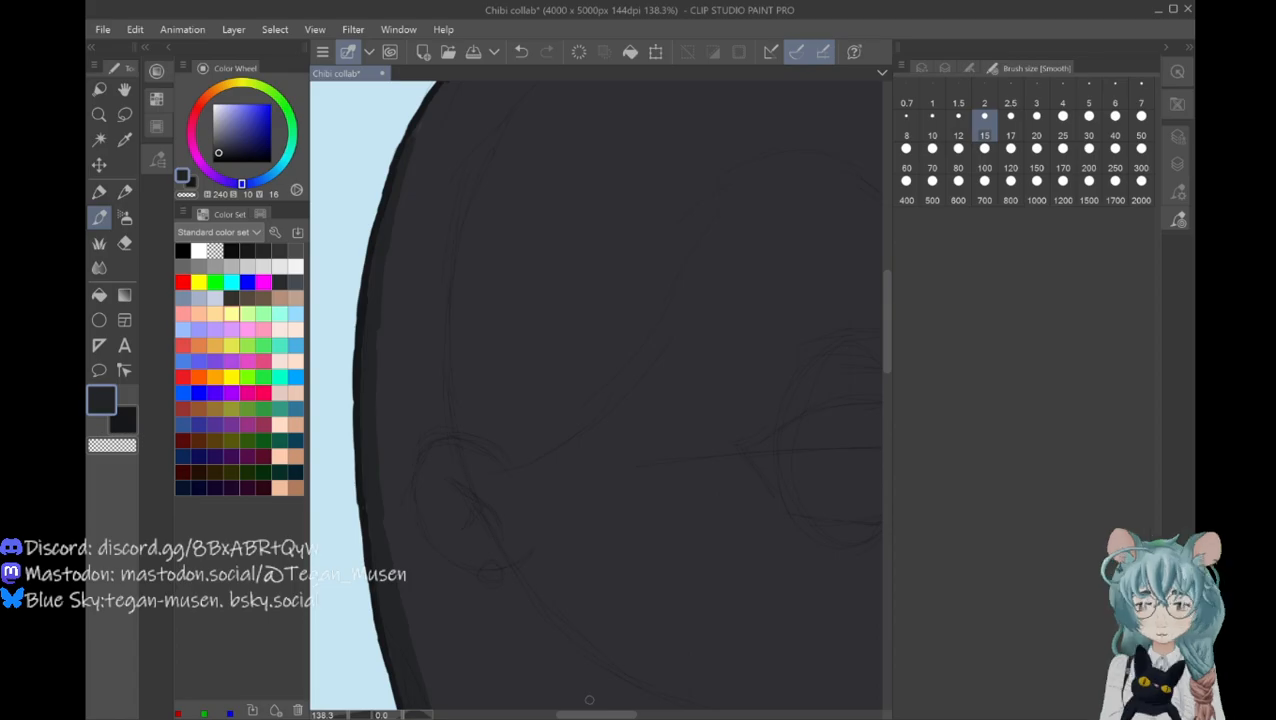
pyautogui.hotkey('ctrl', 'space')
pyautogui.moveTo(573, 431); pyautogui.dragTo(553, 425)
pyautogui.hscroll(2, 553, 425)
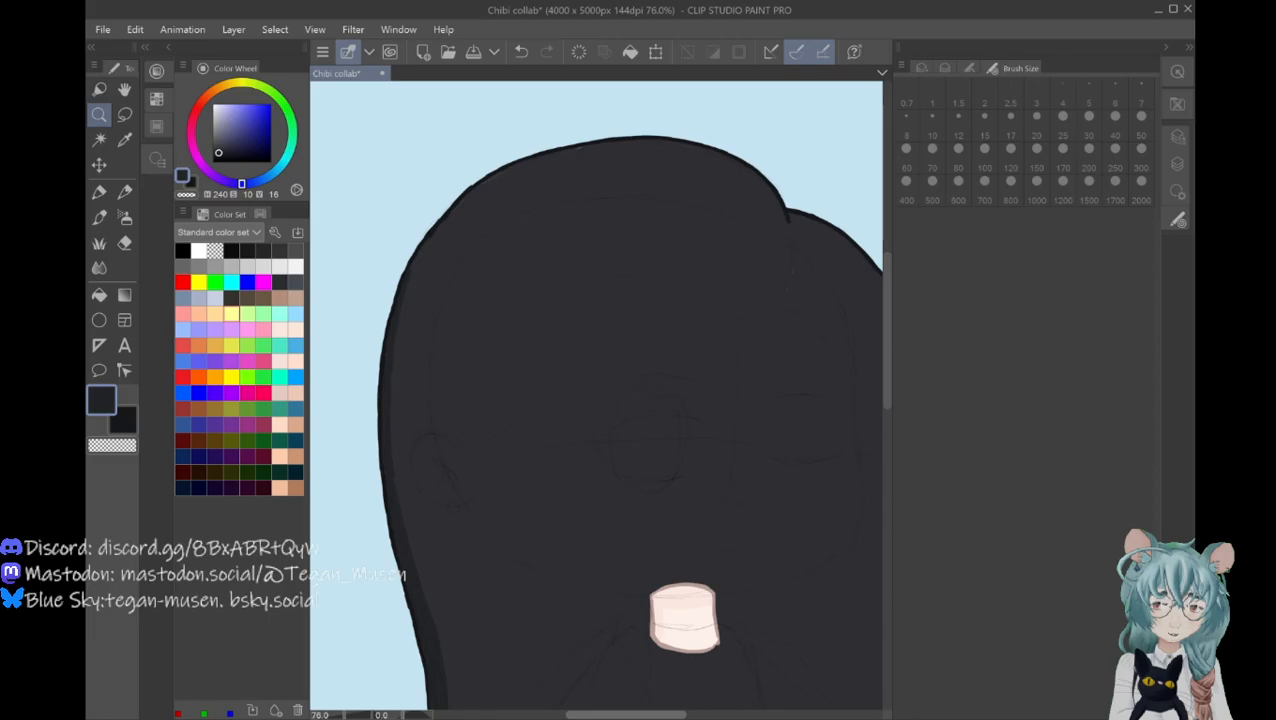
pyautogui.hscroll(1, 596, 395)
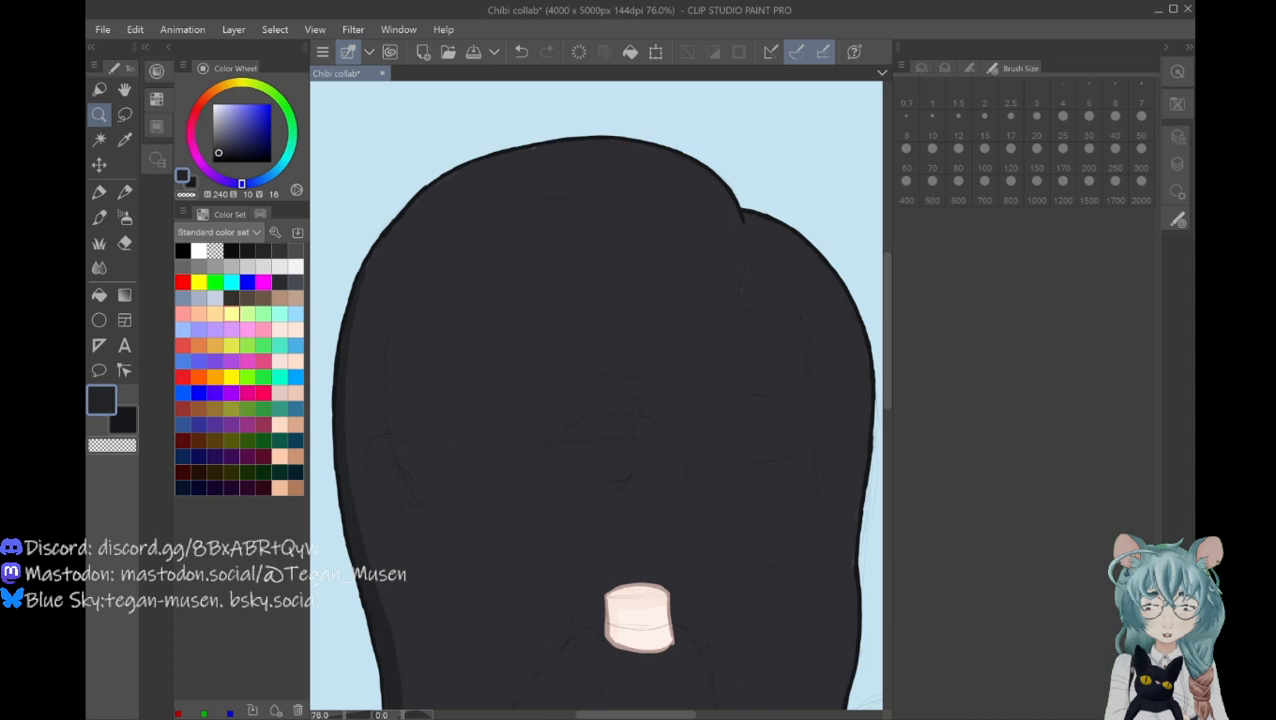
pyautogui.hscroll(3, 596, 395)
pyautogui.hscroll(2, 596, 395)
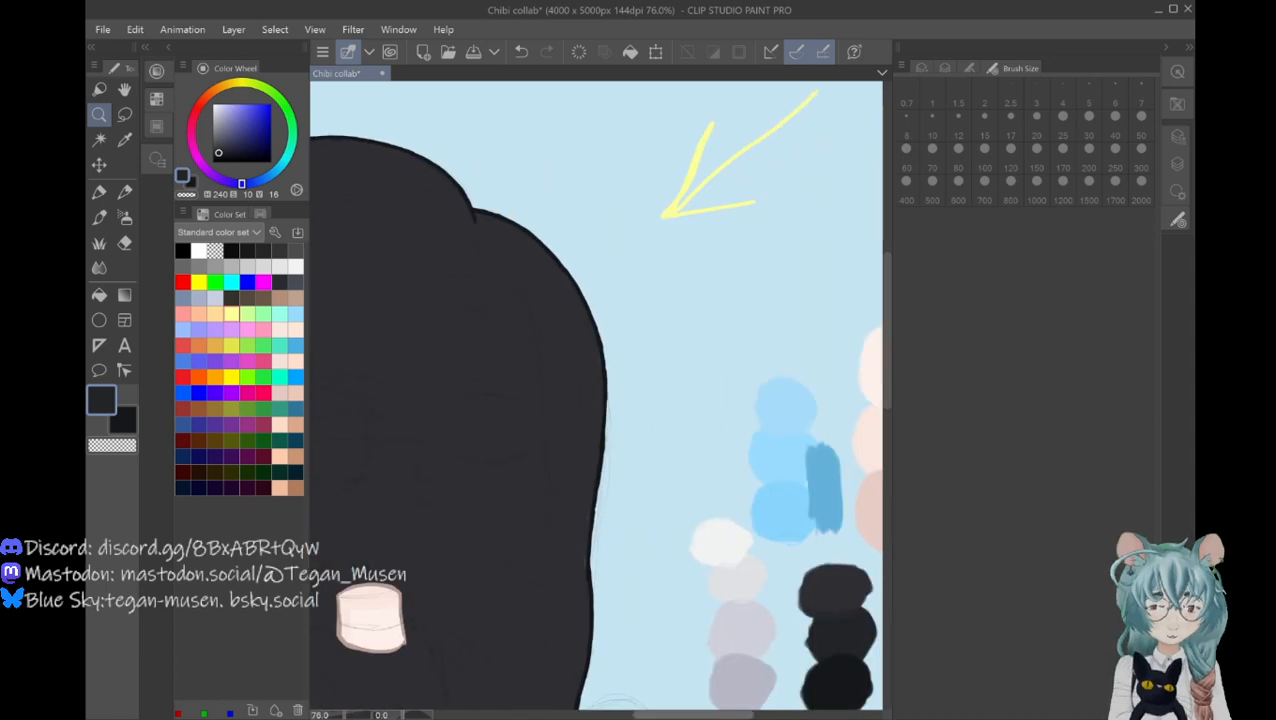
# Step: Sample the darkest pink skin swatch as the main colour and the palest skin tone as the sub colour
pyautogui.hscroll(1, 596, 395)
pyautogui.press('i')
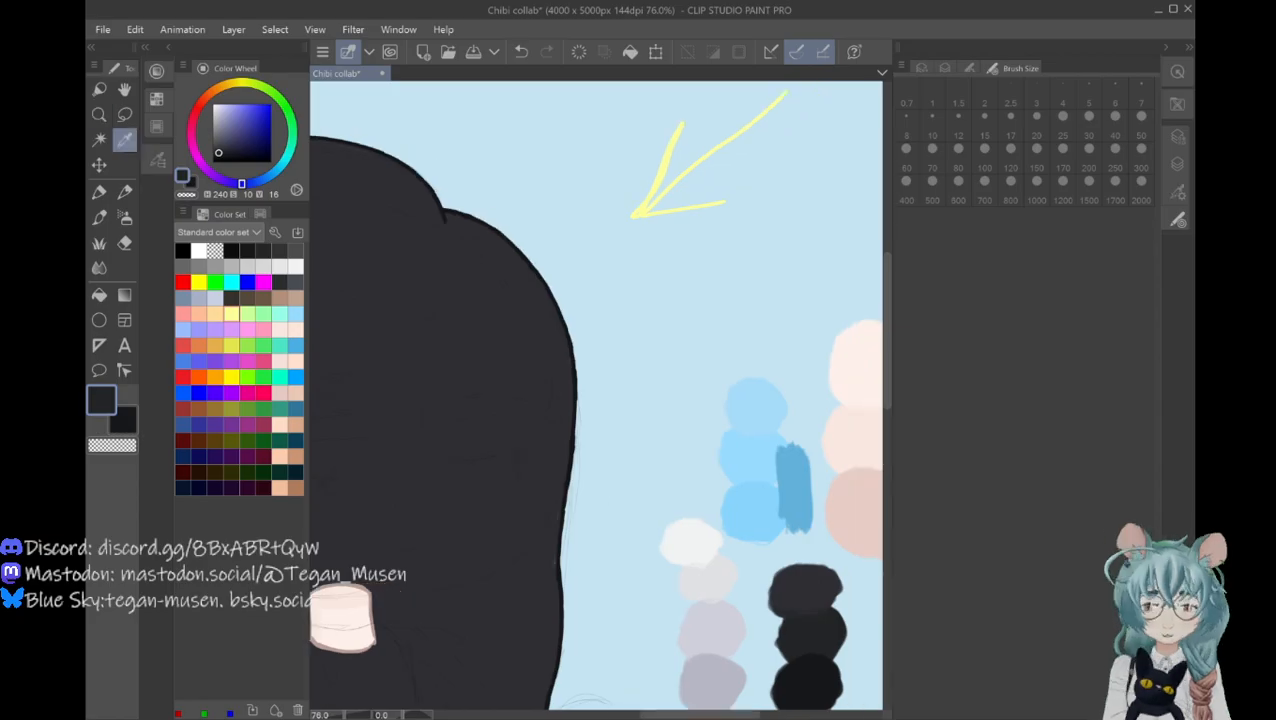
pyautogui.click(857, 512)
pyautogui.click(125, 421)
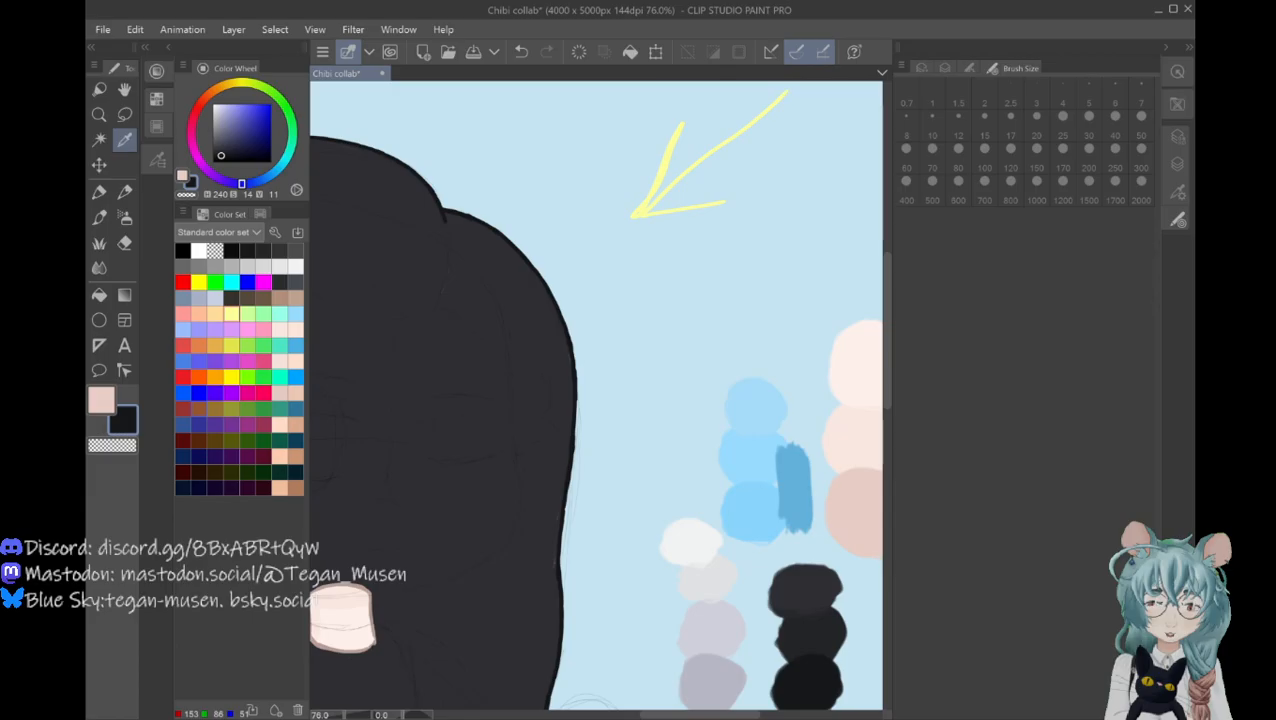
pyautogui.moveTo(342, 617); pyautogui.dragTo(623, 617)
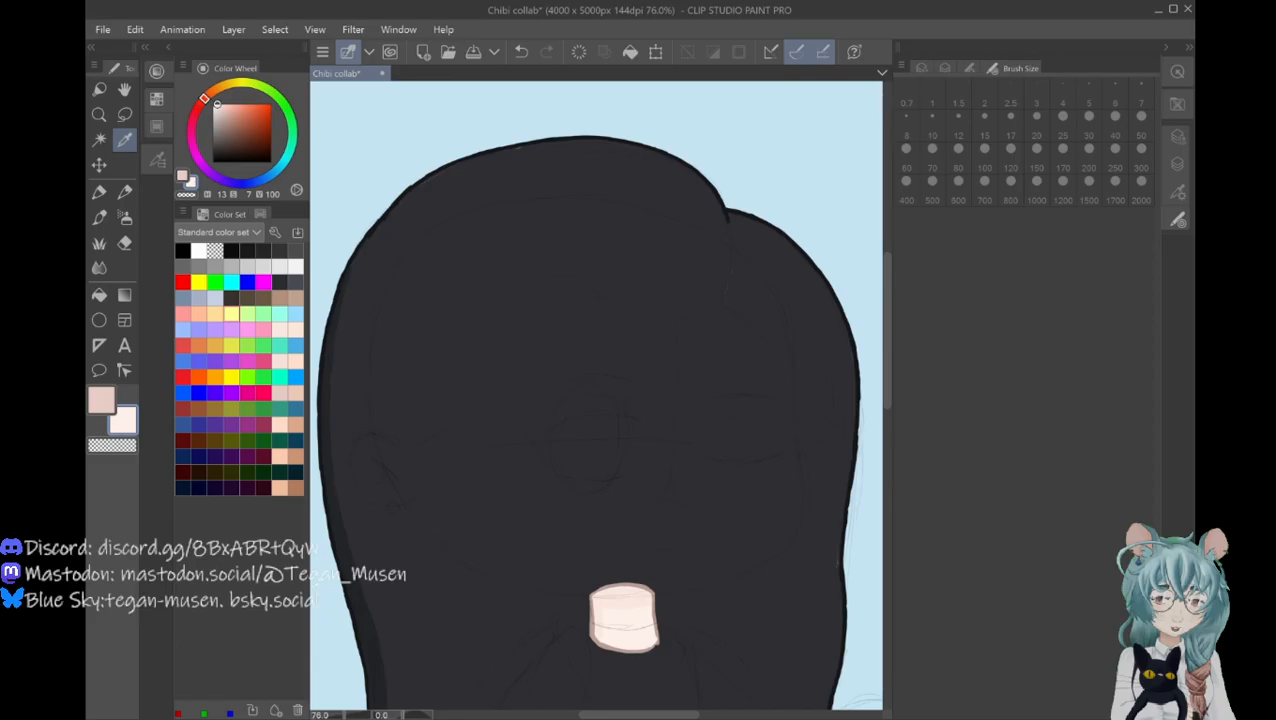
# Step: Draw the far side of the face outline in pale skin tone on the face layer, from the forehead down to the lower cheek
pyautogui.click(1177, 164)
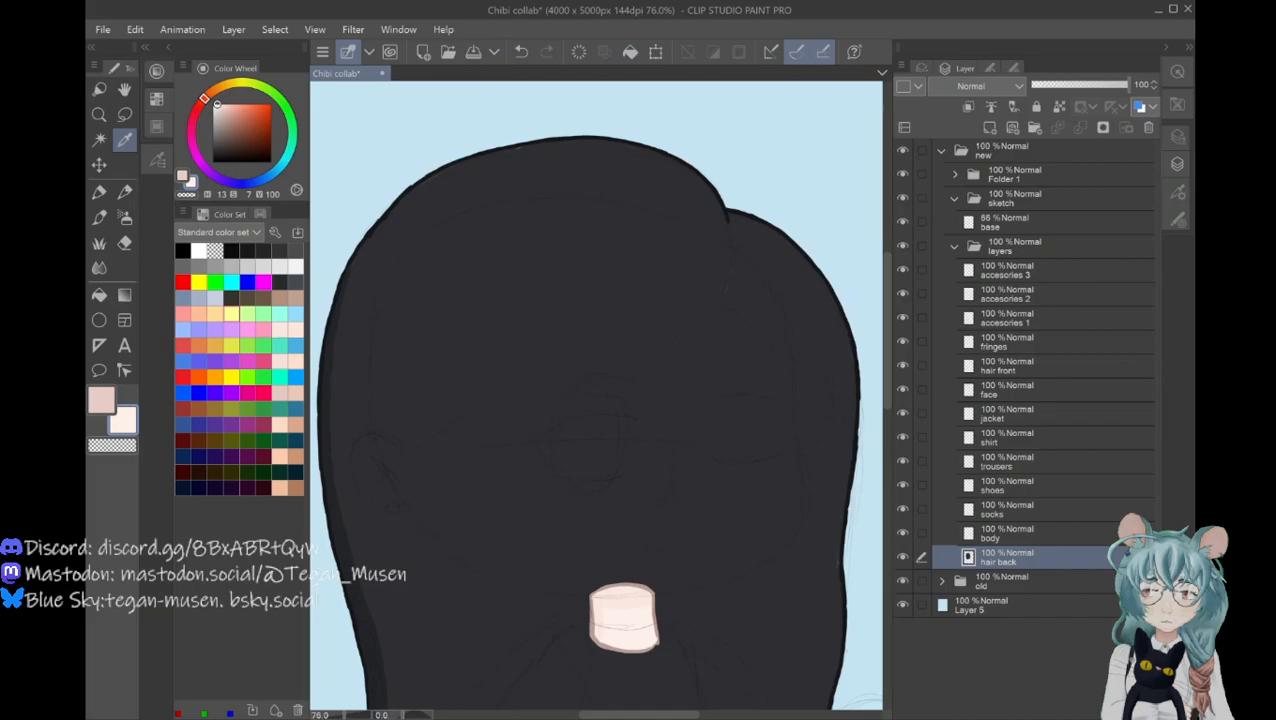
pyautogui.press('x')
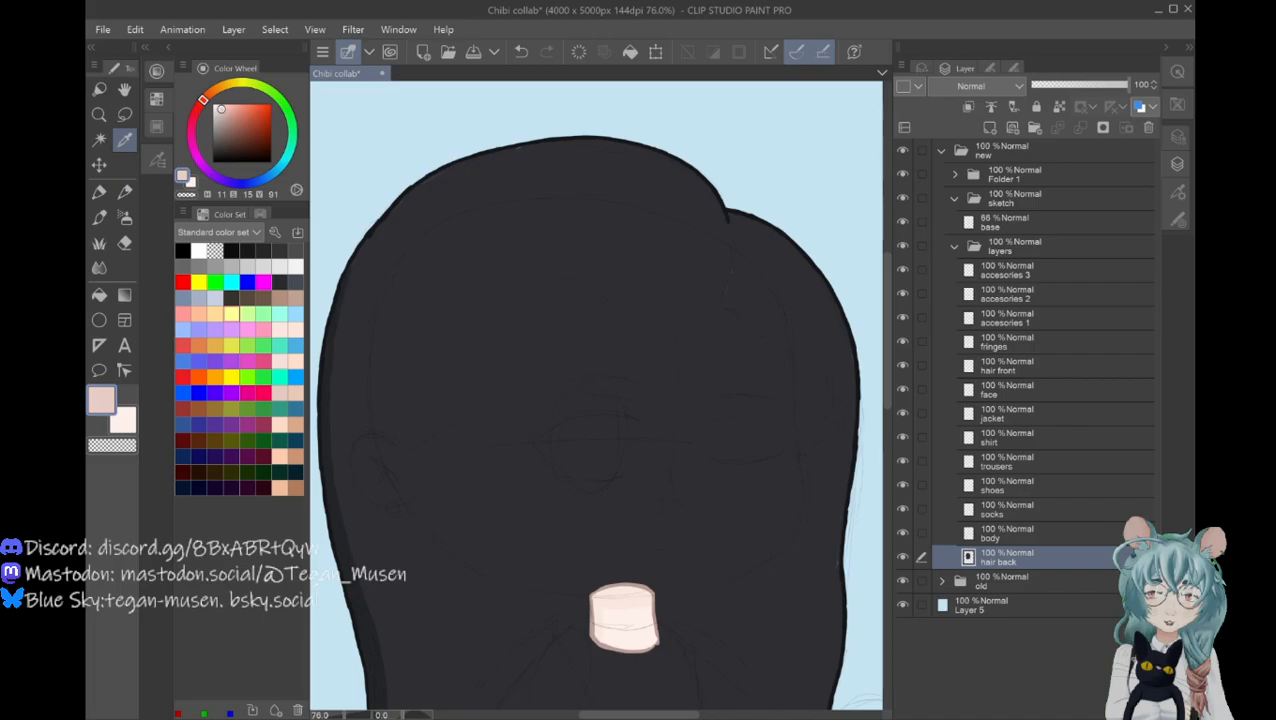
pyautogui.click(1008, 390)
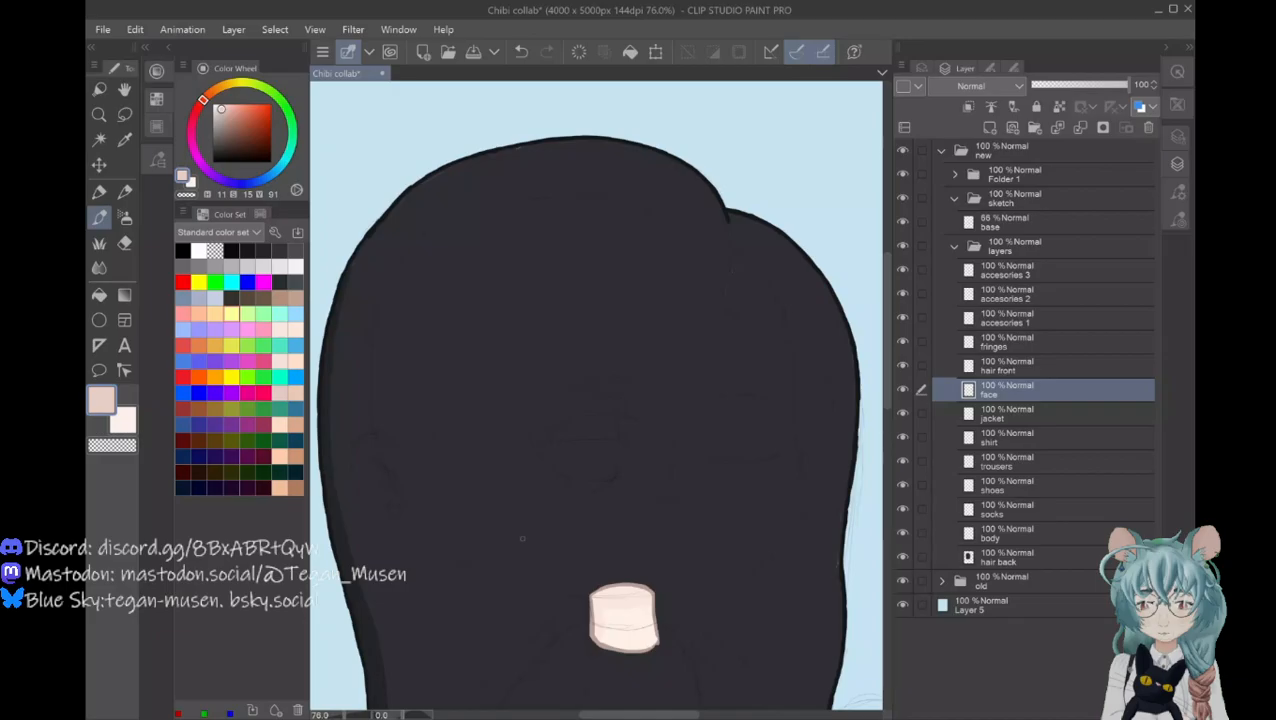
pyautogui.press('x')
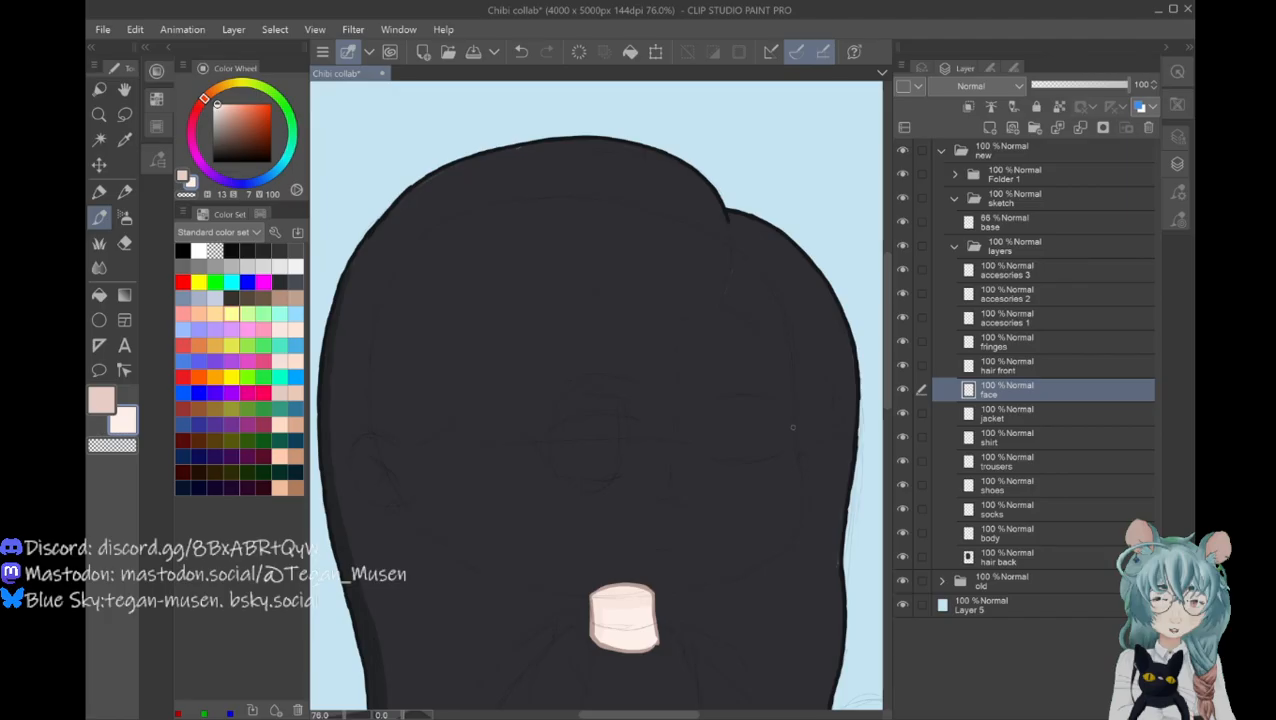
pyautogui.moveTo(792, 427); pyautogui.dragTo(789, 352)
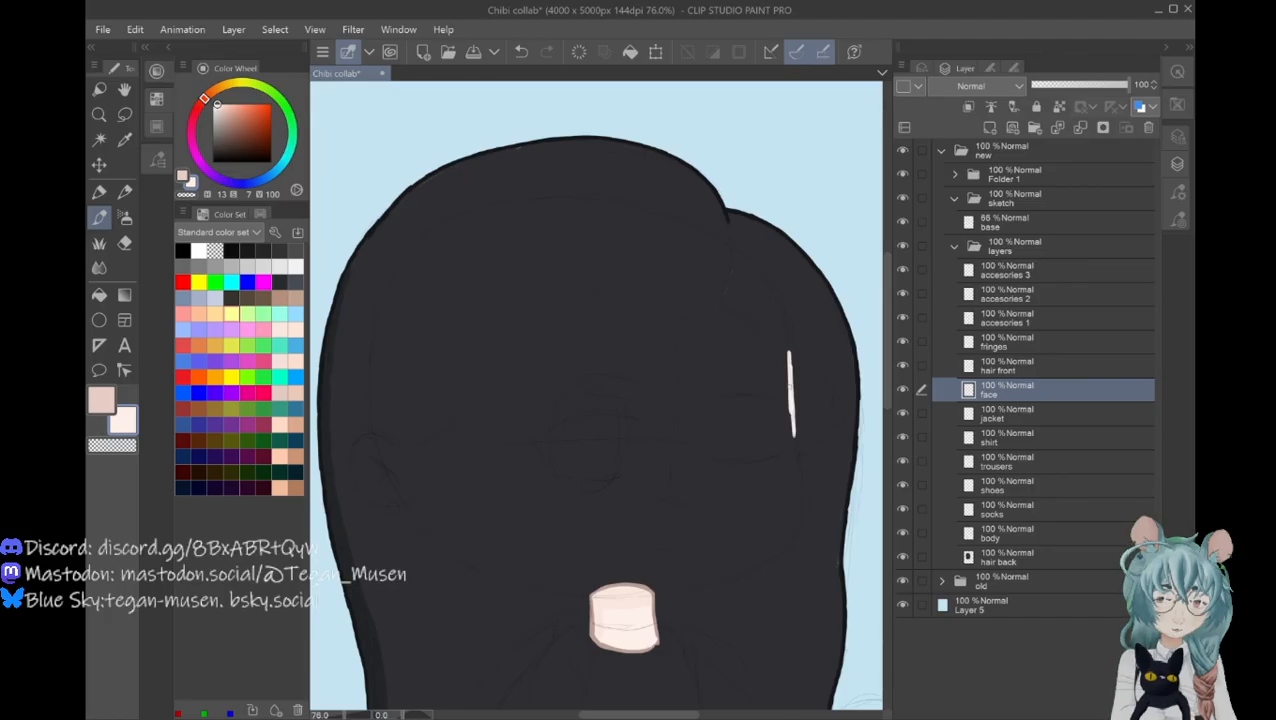
pyautogui.moveTo(789, 355); pyautogui.dragTo(732, 252)
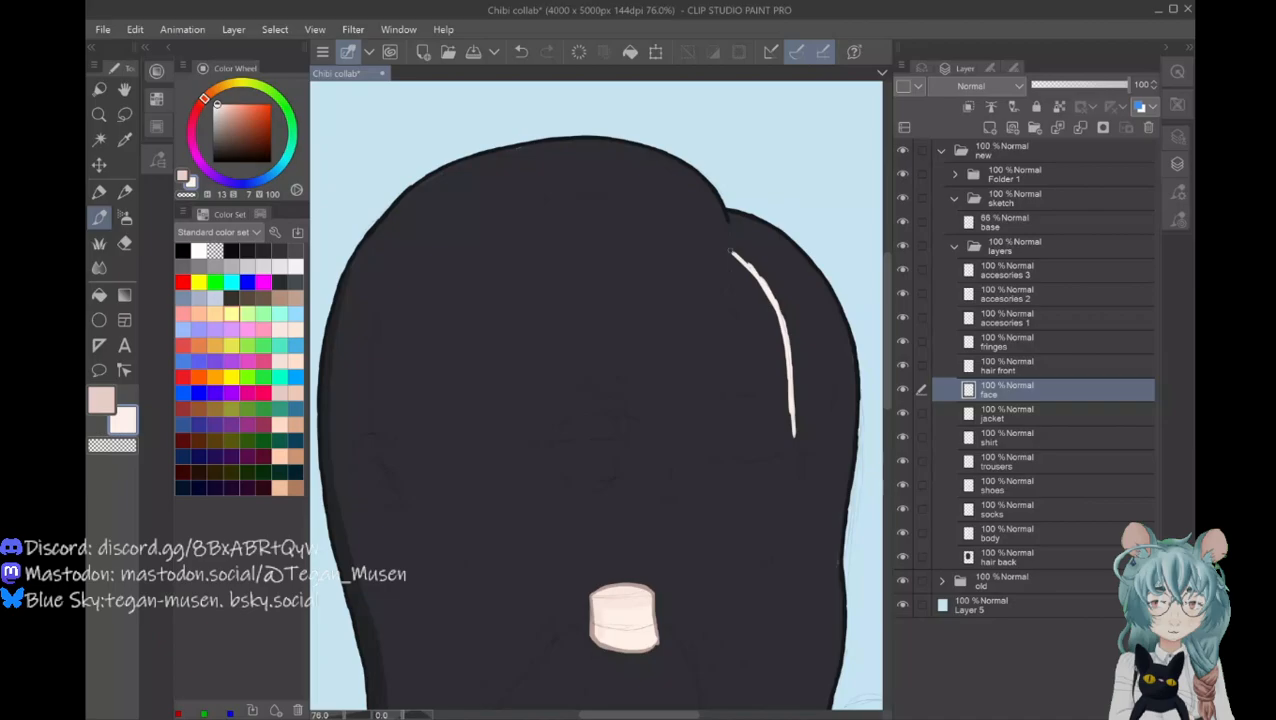
pyautogui.moveTo(731, 251); pyautogui.dragTo(522, 205)
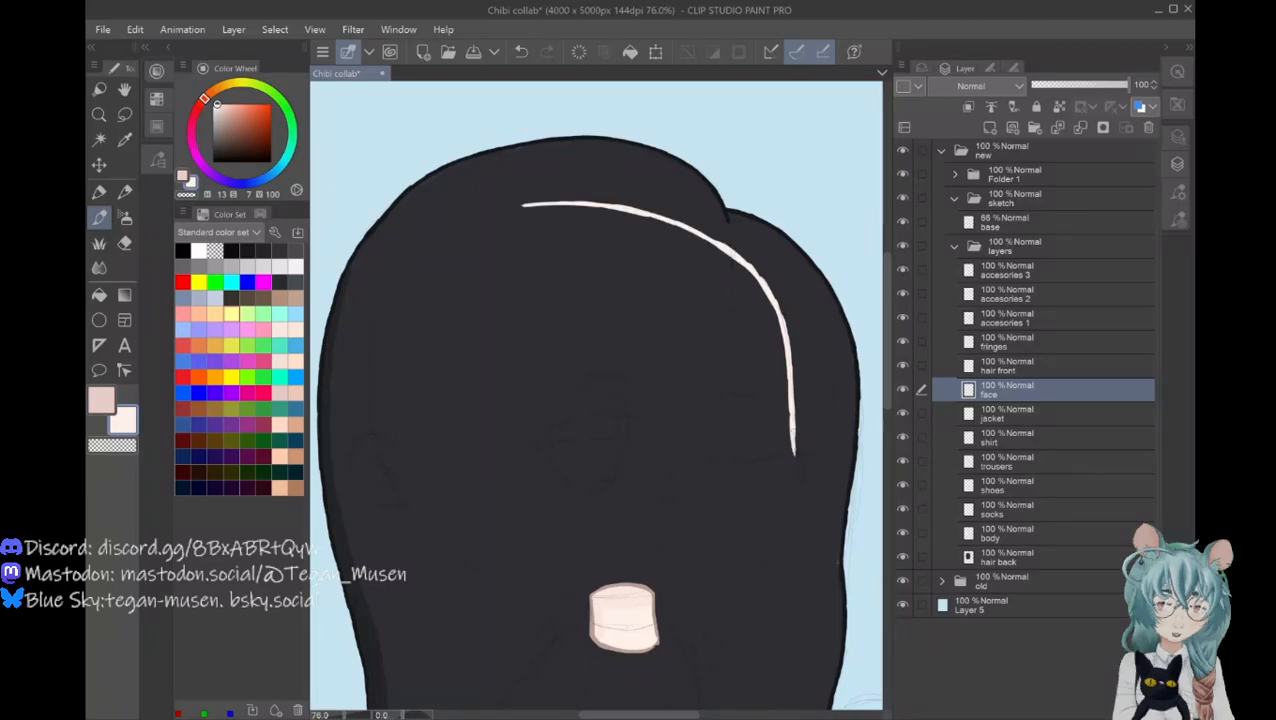
pyautogui.moveTo(791, 428); pyautogui.dragTo(797, 468)
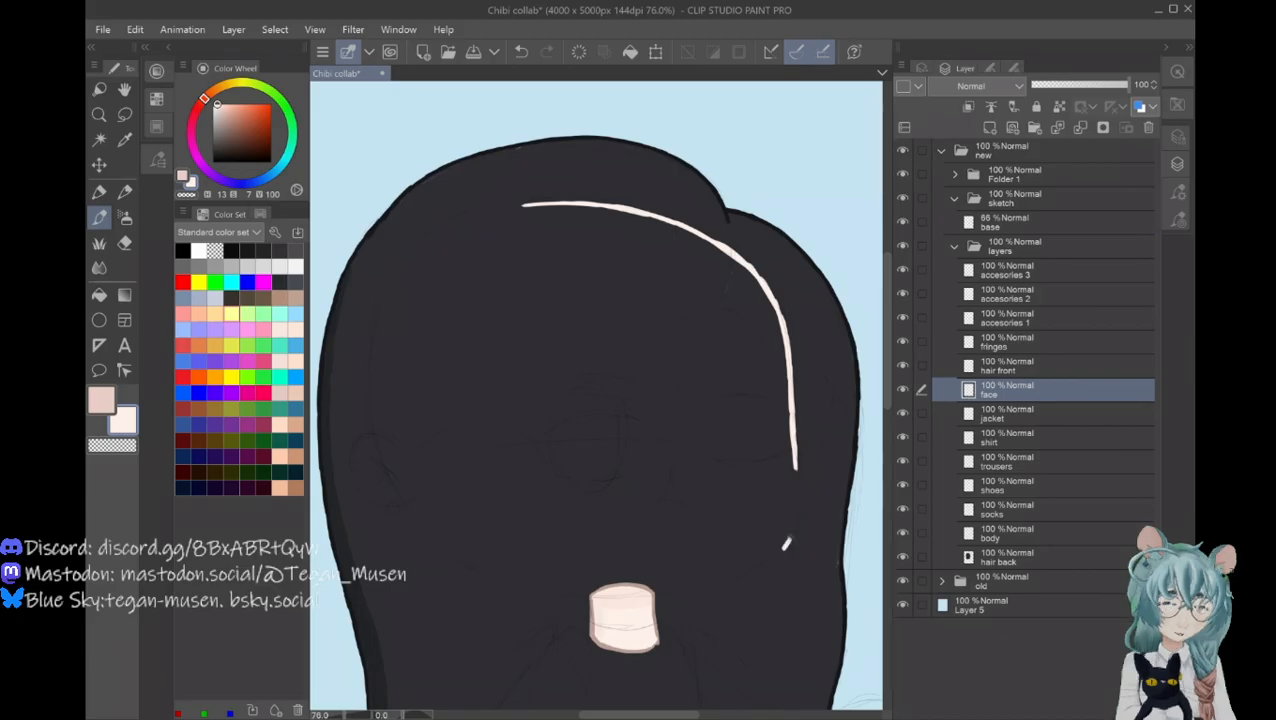
pyautogui.moveTo(785, 545); pyautogui.dragTo(796, 470)
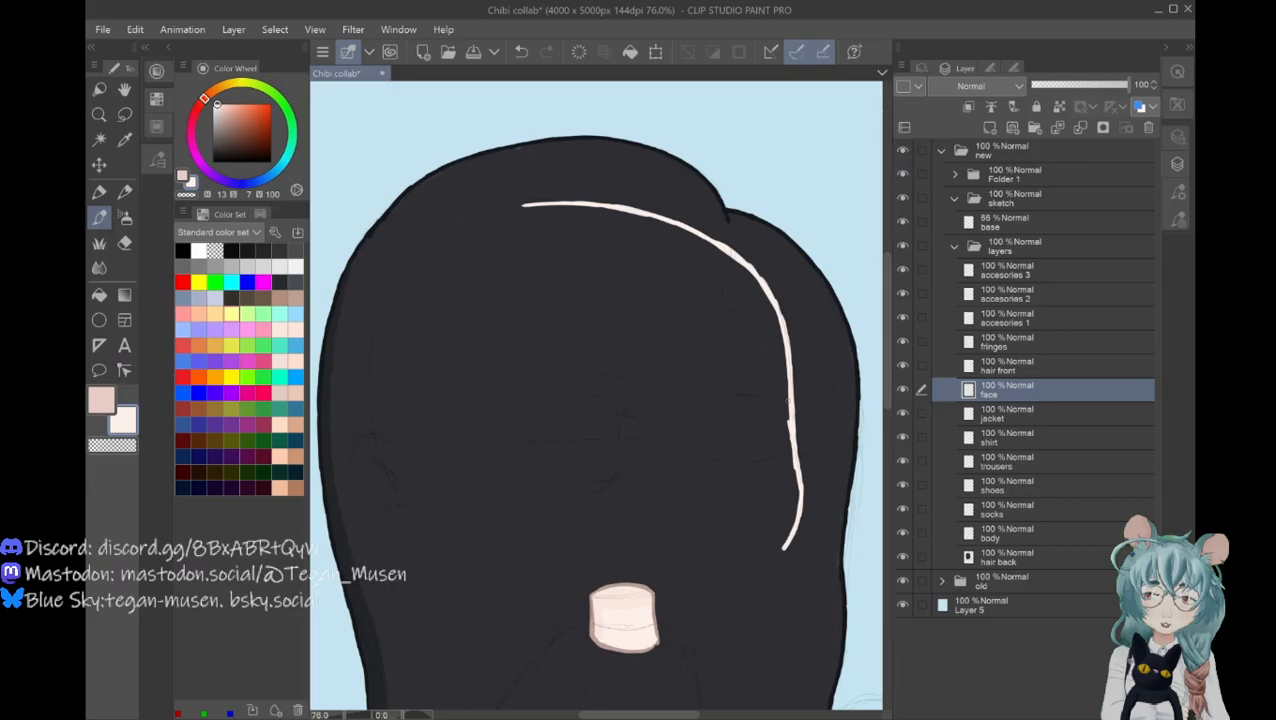
# Step: Draw the jawline from the ear across the top of the neck to the far cheek, closing the lower face outline
pyautogui.moveTo(407, 503); pyautogui.dragTo(479, 566)
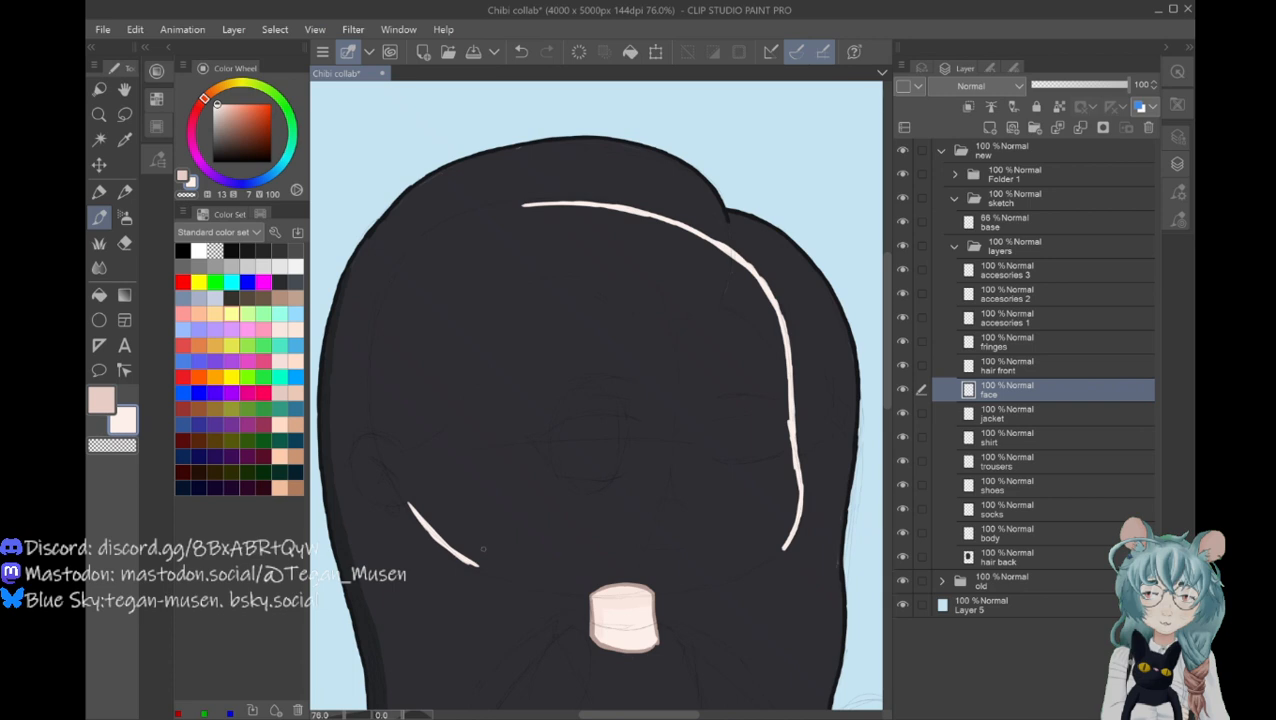
pyautogui.moveTo(478, 565); pyautogui.dragTo(590, 597)
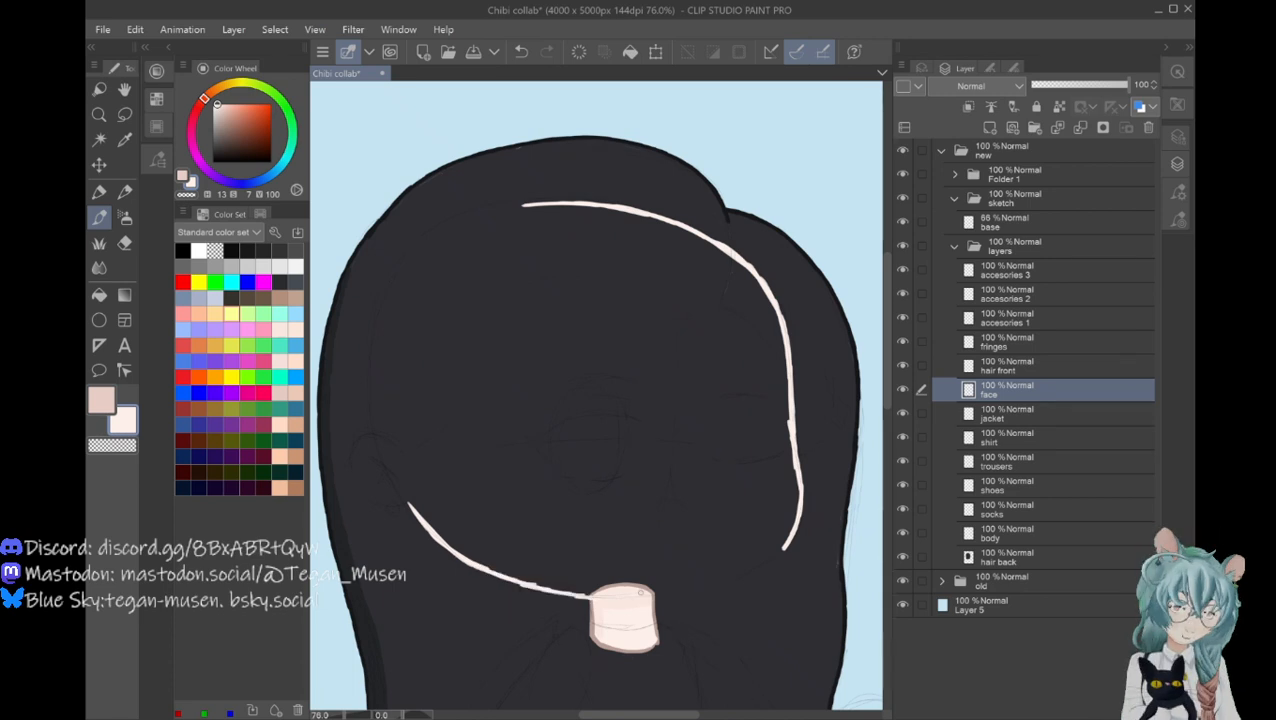
pyautogui.moveTo(640, 592); pyautogui.dragTo(727, 577)
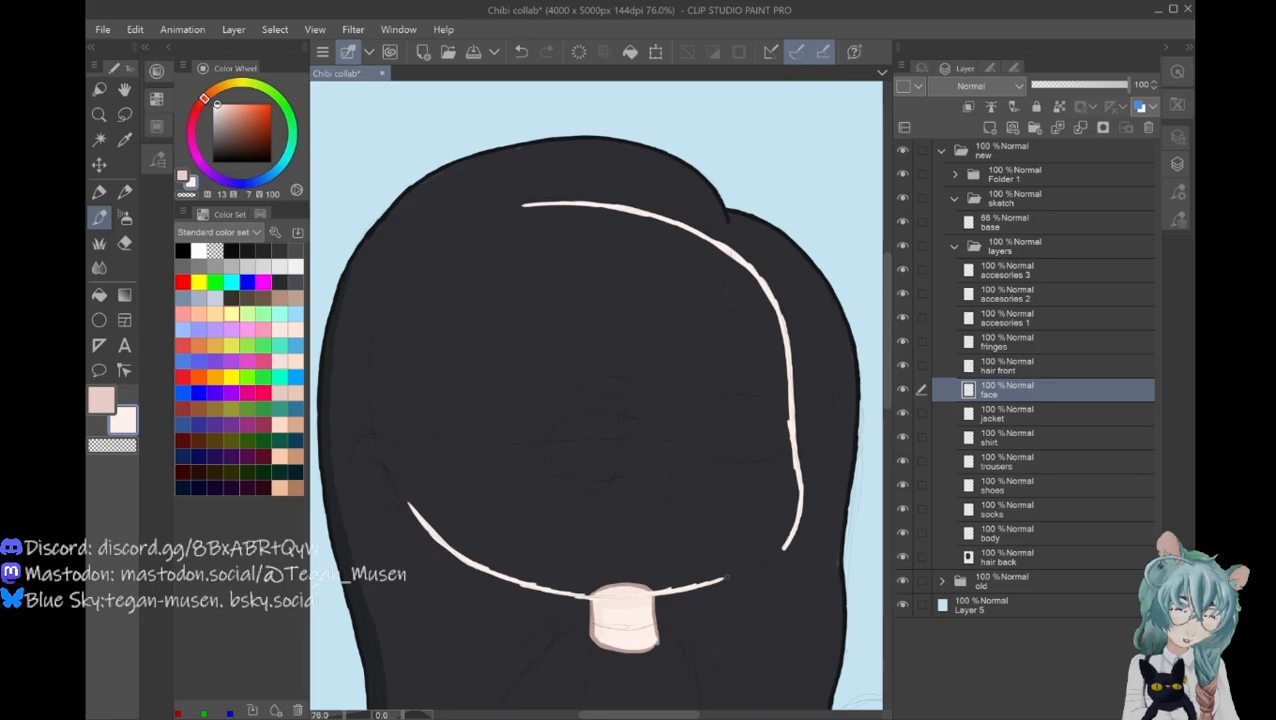
pyautogui.moveTo(700, 585); pyautogui.dragTo(790, 541)
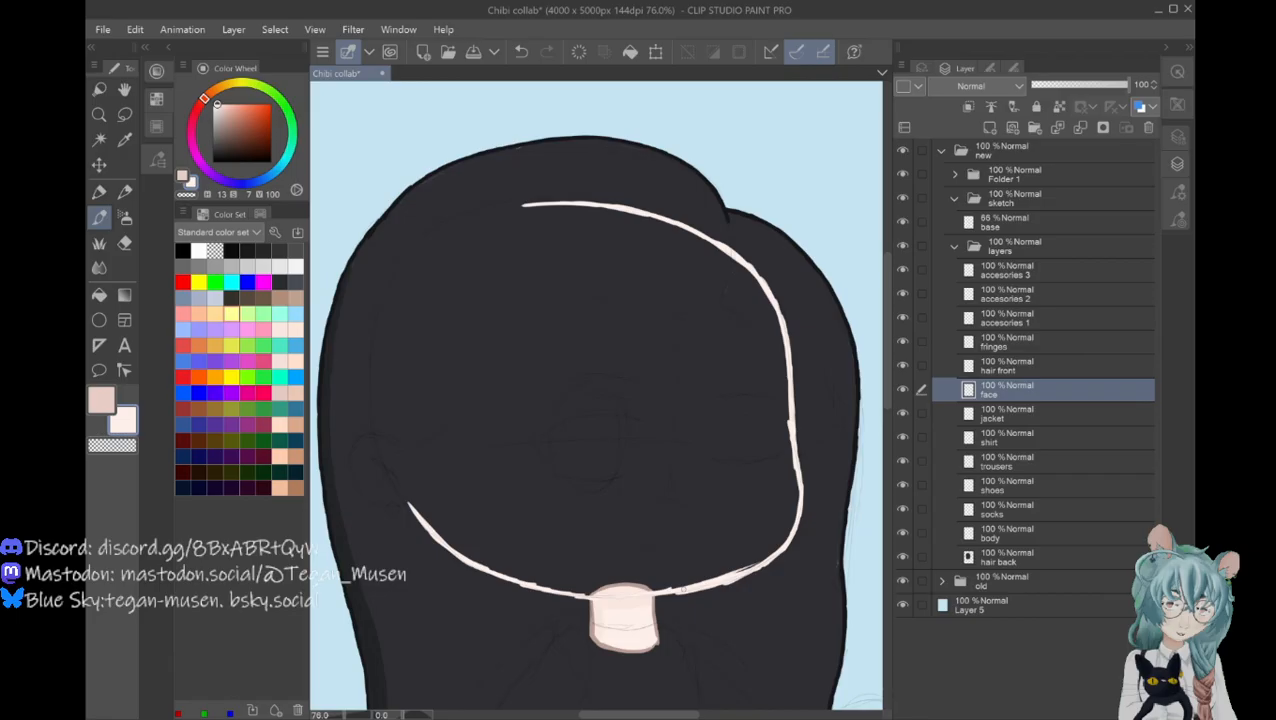
pyautogui.moveTo(399, 478); pyautogui.dragTo(409, 505)
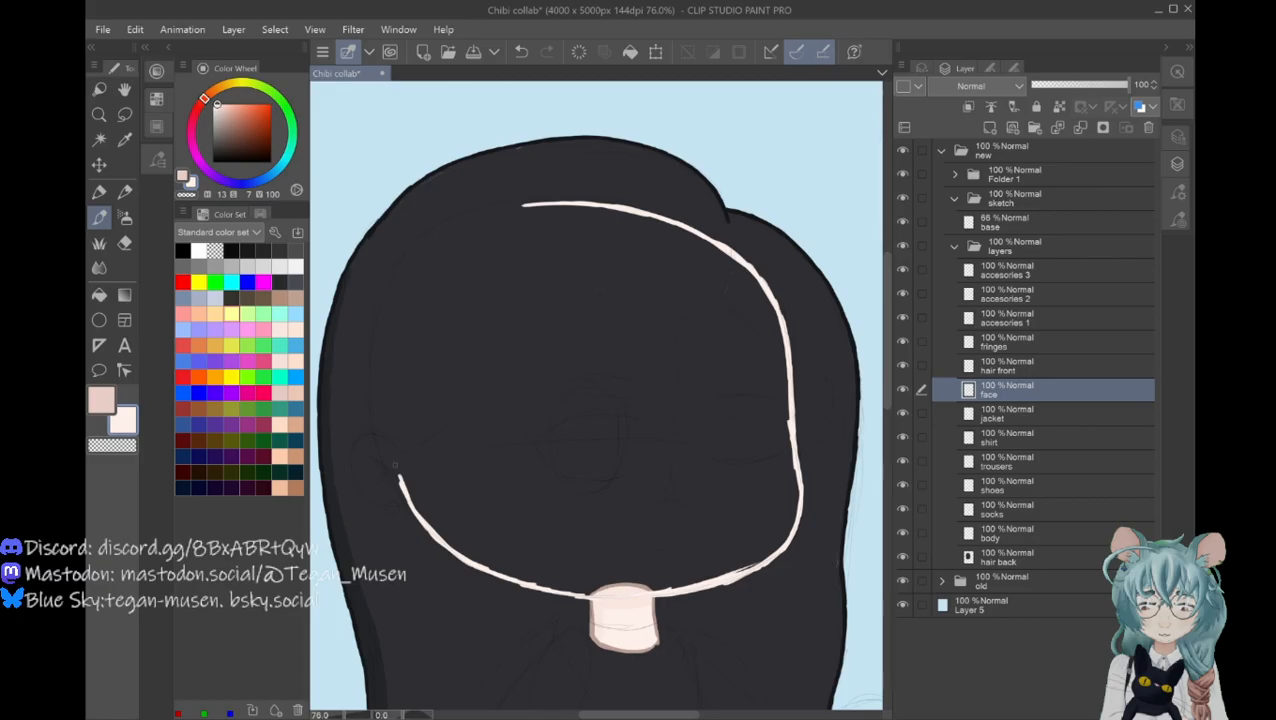
pyautogui.moveTo(395, 465); pyautogui.dragTo(385, 438)
# Step: Draw the round ear outline and a hairline edge from the ear up to the forehead, closing the face shape
pyautogui.moveTo(503, 360); pyautogui.dragTo(400, 360)
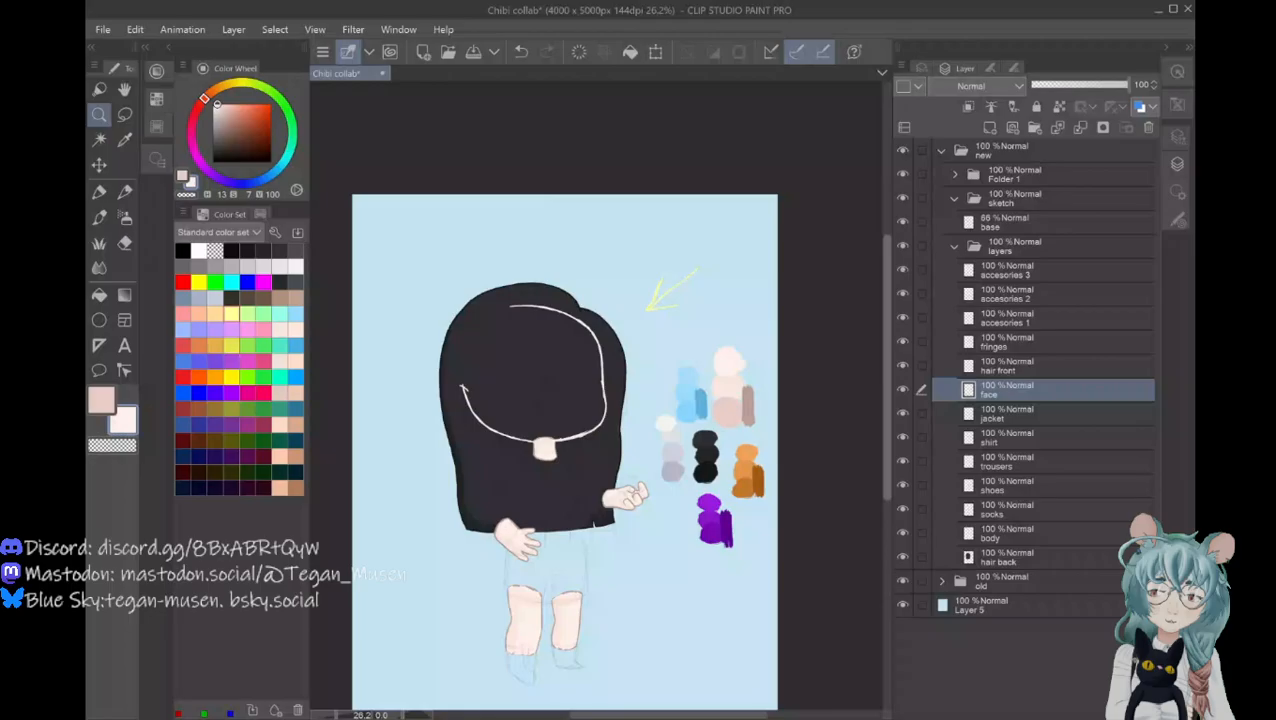
pyautogui.moveTo(500, 398); pyautogui.dragTo(522, 409)
pyautogui.click(522, 412)
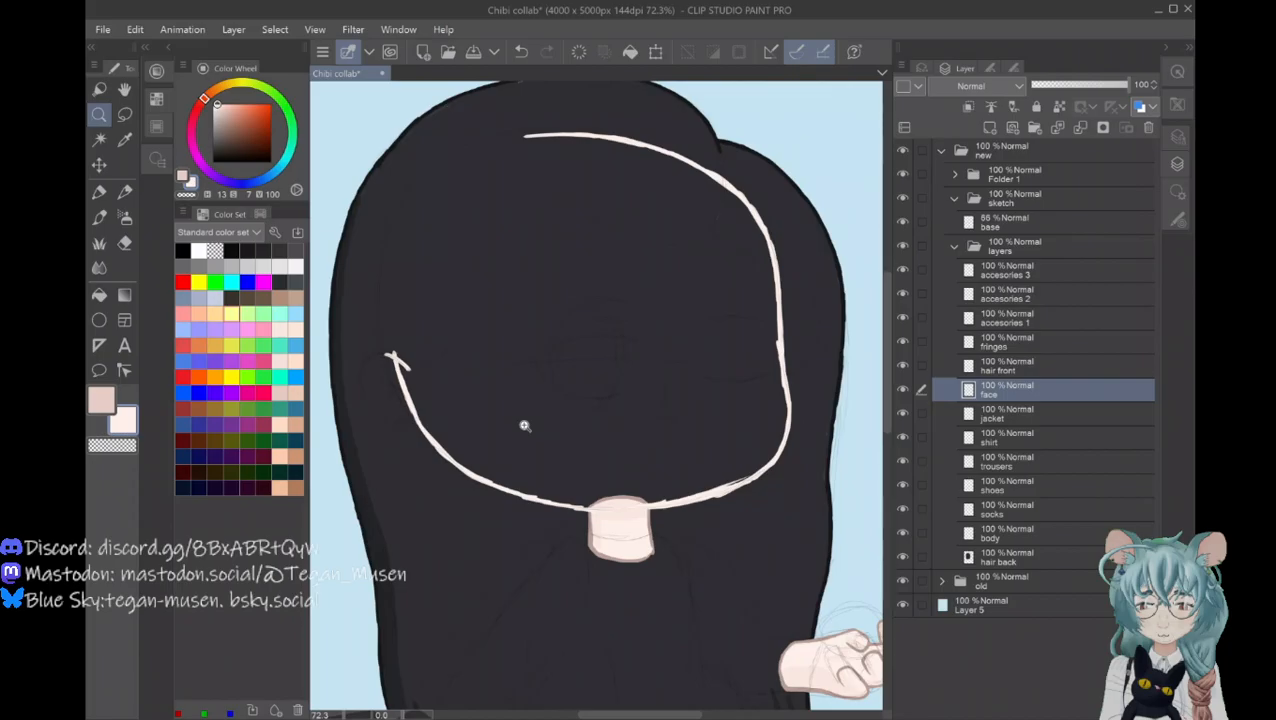
pyautogui.click(524, 425)
pyautogui.press('p')
pyautogui.moveTo(392, 360)
pyautogui.mouseDown()
pyautogui.moveTo(376, 418)
pyautogui.moveTo(400, 407)
pyautogui.mouseUp()
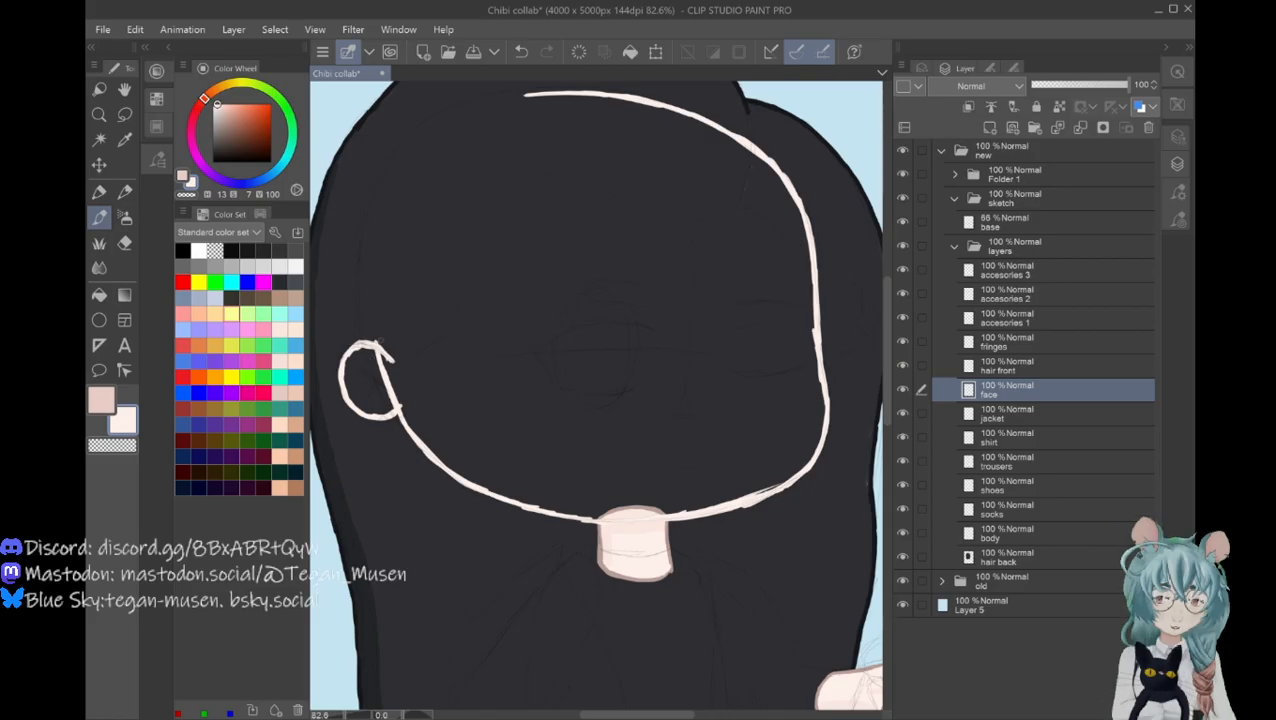
pyautogui.moveTo(378, 342)
pyautogui.mouseDown()
pyautogui.moveTo(446, 265)
pyautogui.moveTo(520, 97)
pyautogui.mouseUp()
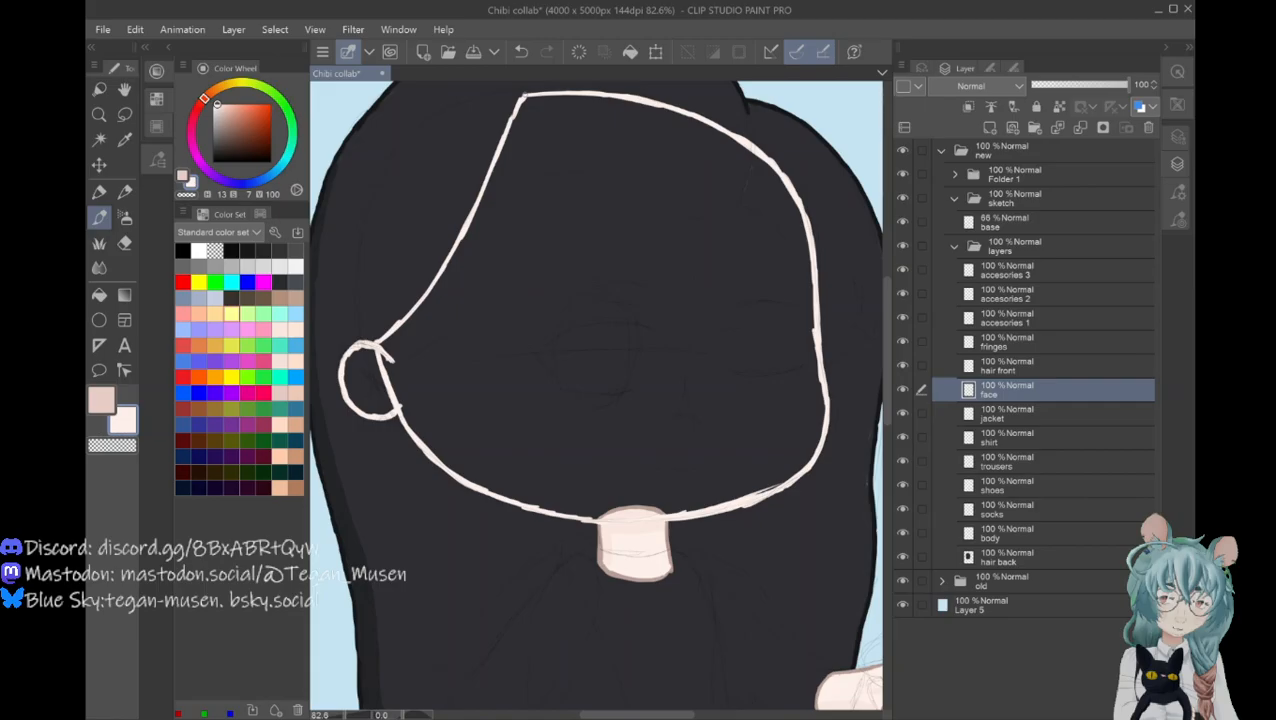
# Step: Fill the face and ear with the pale skin tone and smooth the jaw's edge near the chin and far cheek
pyautogui.moveTo(393, 358); pyautogui.dragTo(392, 365)
pyautogui.keyDown('alt'); pyautogui.click(393, 367); pyautogui.keyUp('alt')
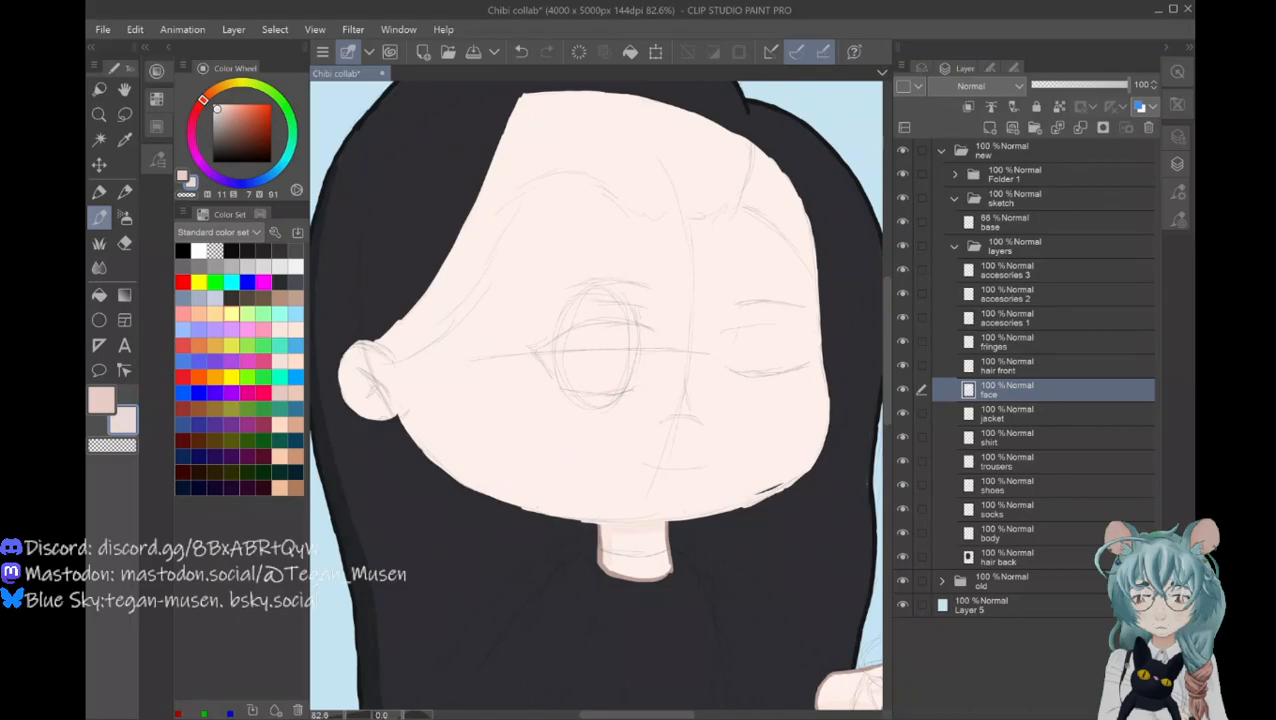
pyautogui.hotkey('ctrl', 'z')
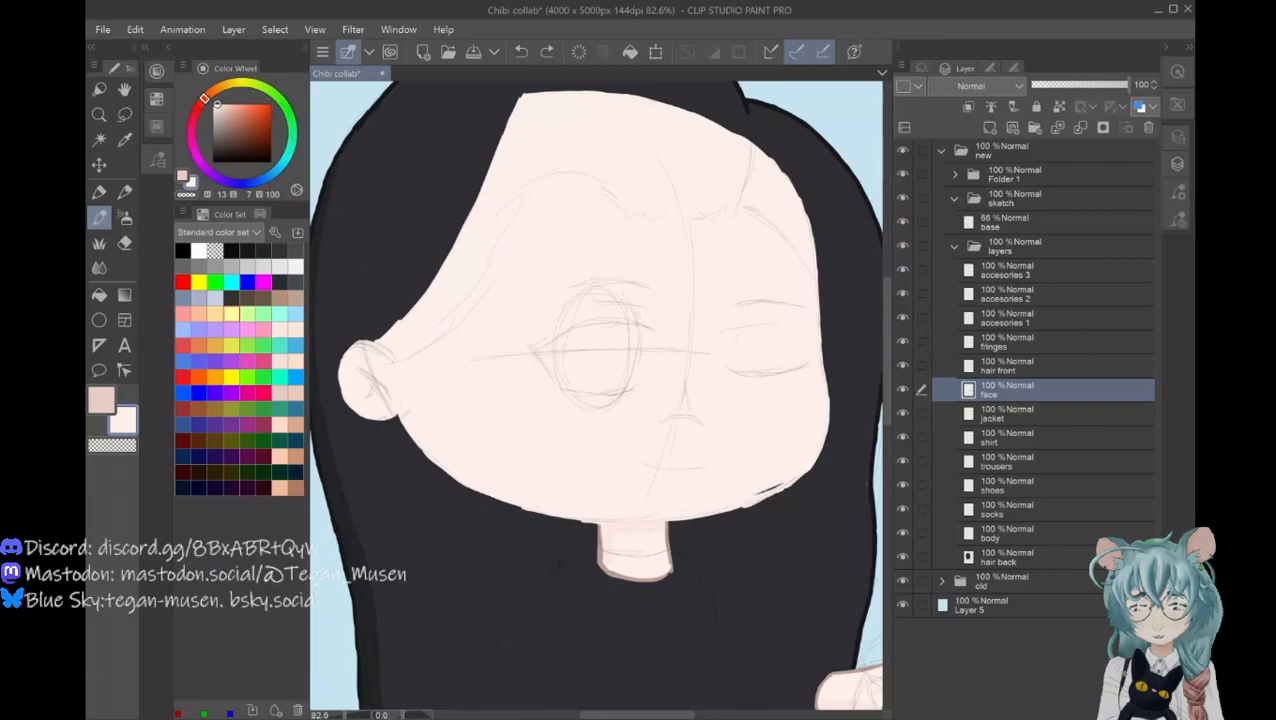
pyautogui.moveTo(430, 457); pyautogui.dragTo(395, 406)
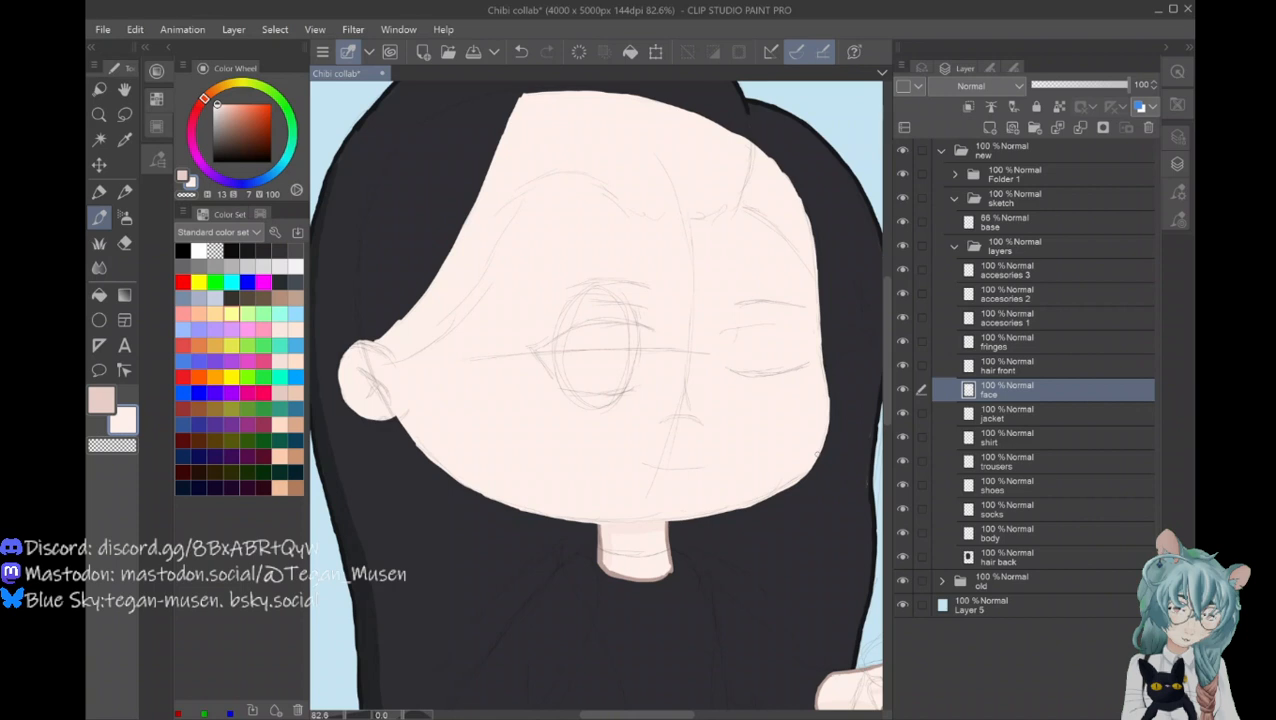
pyautogui.press('e')
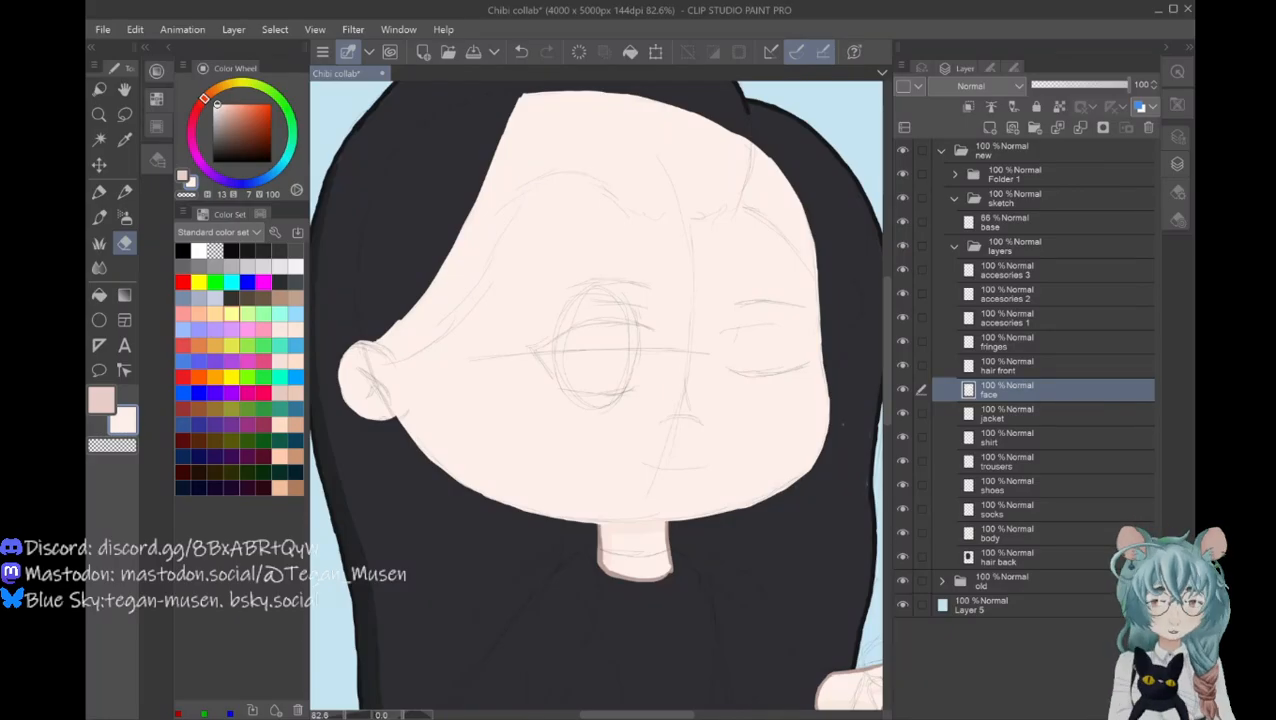
# Step: Hide the body layer and line the ear's upper edge in the darker pink skin tone on the face layer
pyautogui.click(903, 533)
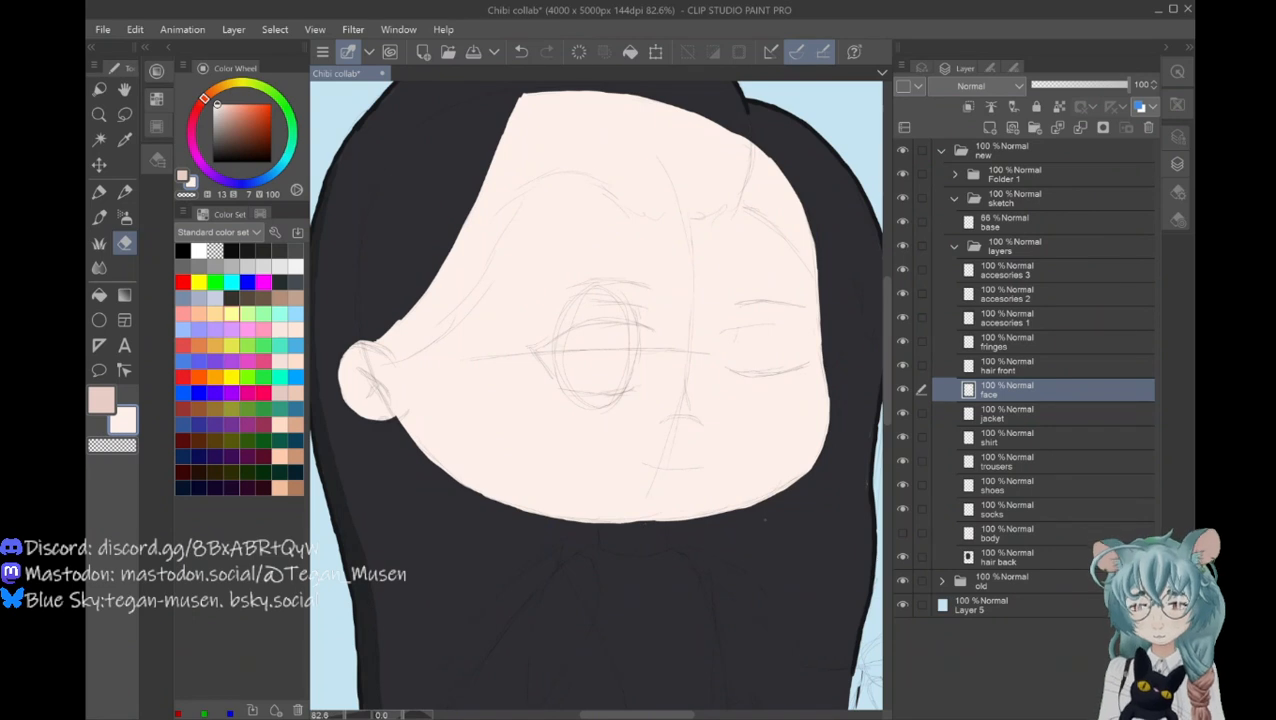
pyautogui.click(99, 115)
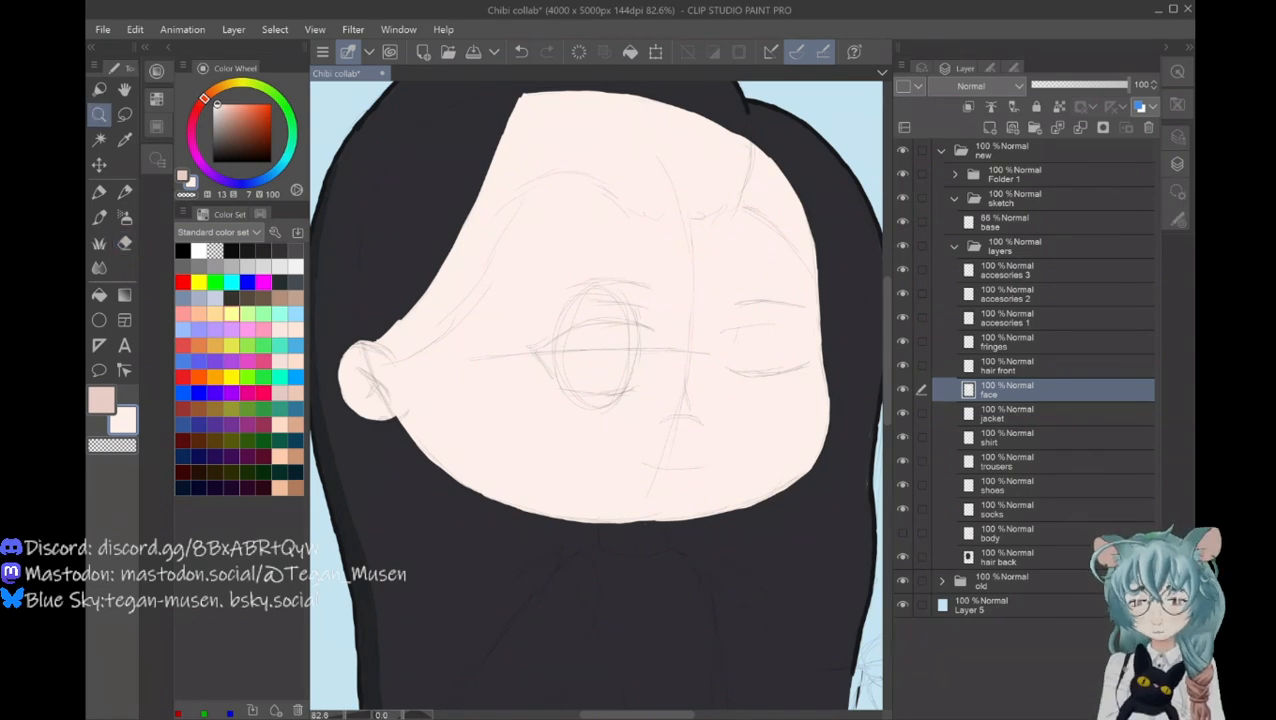
pyautogui.click(101, 400)
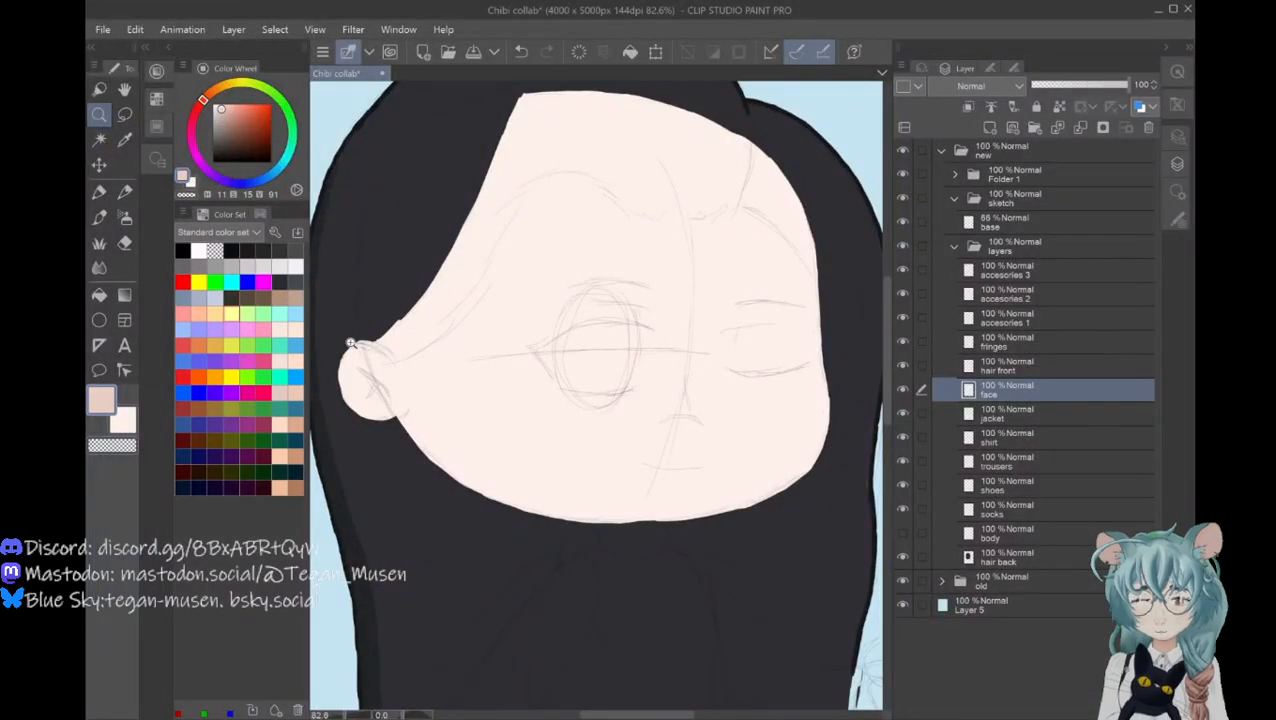
pyautogui.moveTo(352, 343); pyautogui.dragTo(347, 388)
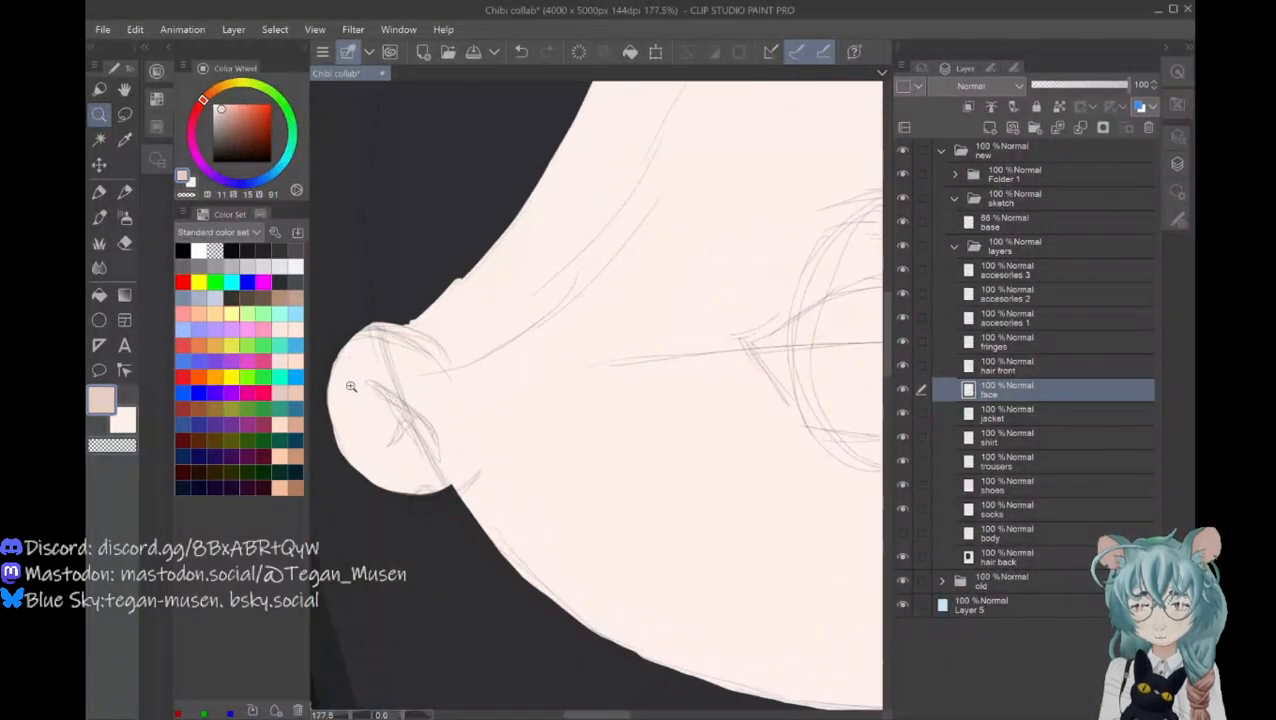
pyautogui.click(347, 388)
pyautogui.press('p')
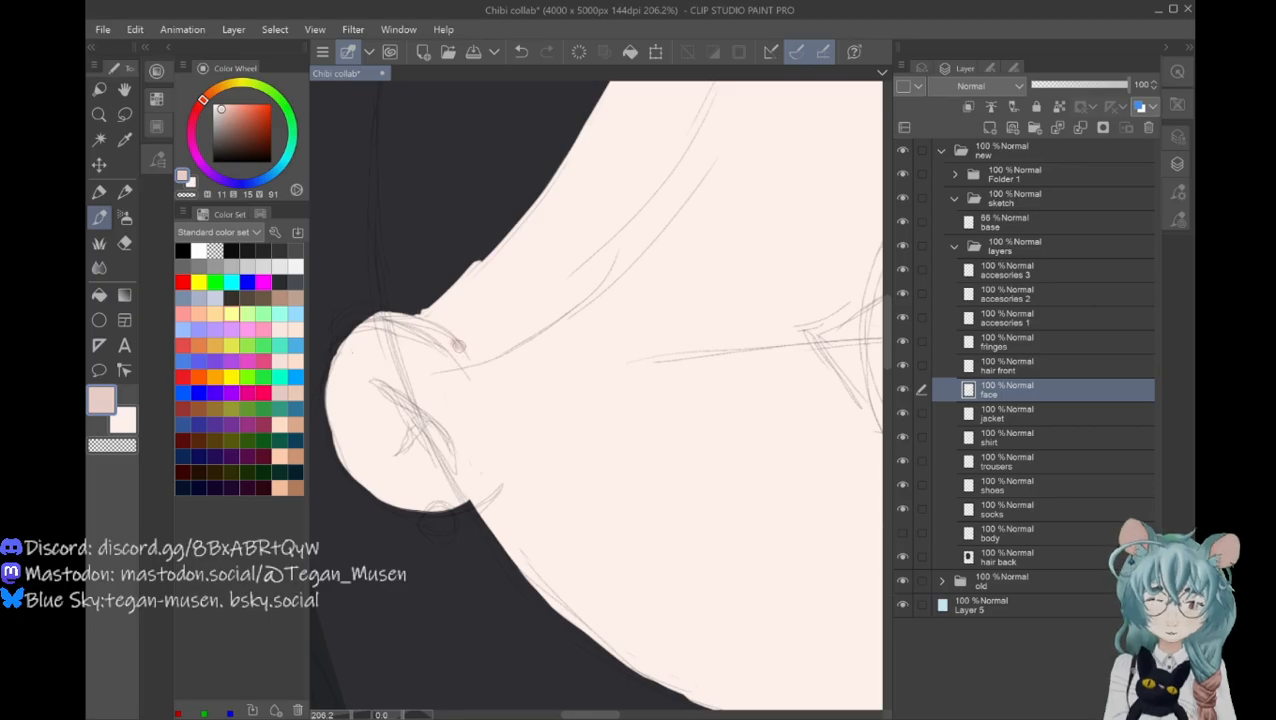
pyautogui.moveTo(456, 340)
pyautogui.mouseDown()
pyautogui.moveTo(371, 314)
pyautogui.moveTo(389, 314)
pyautogui.moveTo(342, 330)
pyautogui.mouseUp()
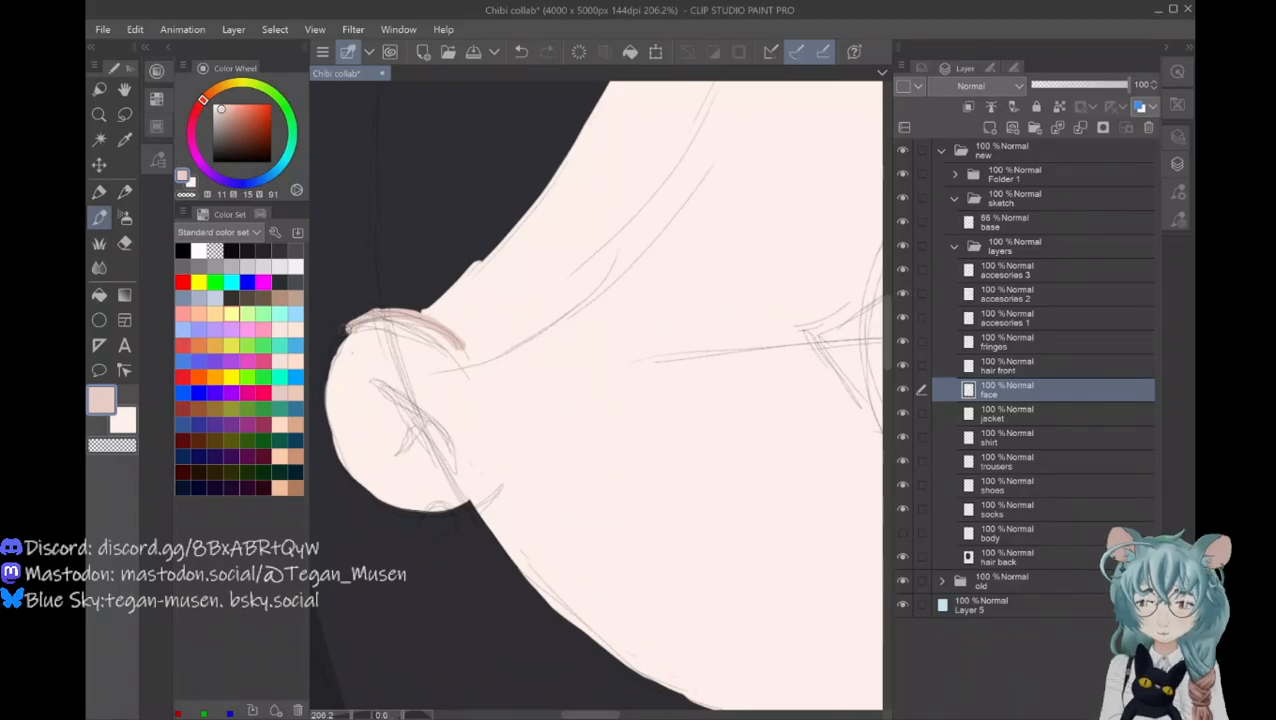
# Step: Undo the last line strokes at the outer end of the ear's upper edge
pyautogui.hotkey('ctrl', 'z')
pyautogui.hotkey('ctrl', 'z')
pyautogui.hotkey('ctrl', 'z')
pyautogui.hotkey('ctrl', 'z')
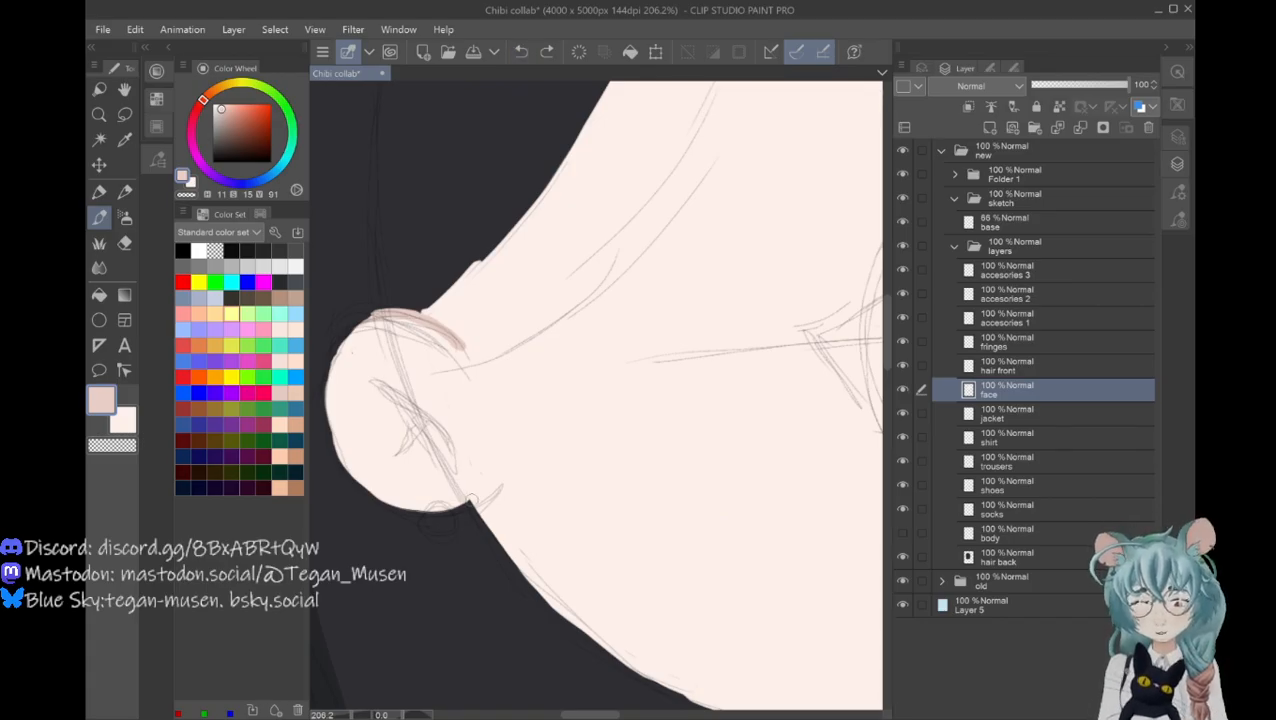
# Step: Outline the rest of the ear and its inner fold in the darker pink, continuing the line down the jaw toward the chin
pyautogui.moveTo(472, 497)
pyautogui.mouseDown()
pyautogui.moveTo(377, 504)
pyautogui.moveTo(371, 483)
pyautogui.moveTo(355, 487)
pyautogui.moveTo(344, 470)
pyautogui.moveTo(341, 435)
pyautogui.moveTo(343, 470)
pyautogui.moveTo(336, 460)
pyautogui.moveTo(325, 404)
pyautogui.moveTo(338, 380)
pyautogui.moveTo(323, 392)
pyautogui.moveTo(374, 314)
pyautogui.mouseUp()
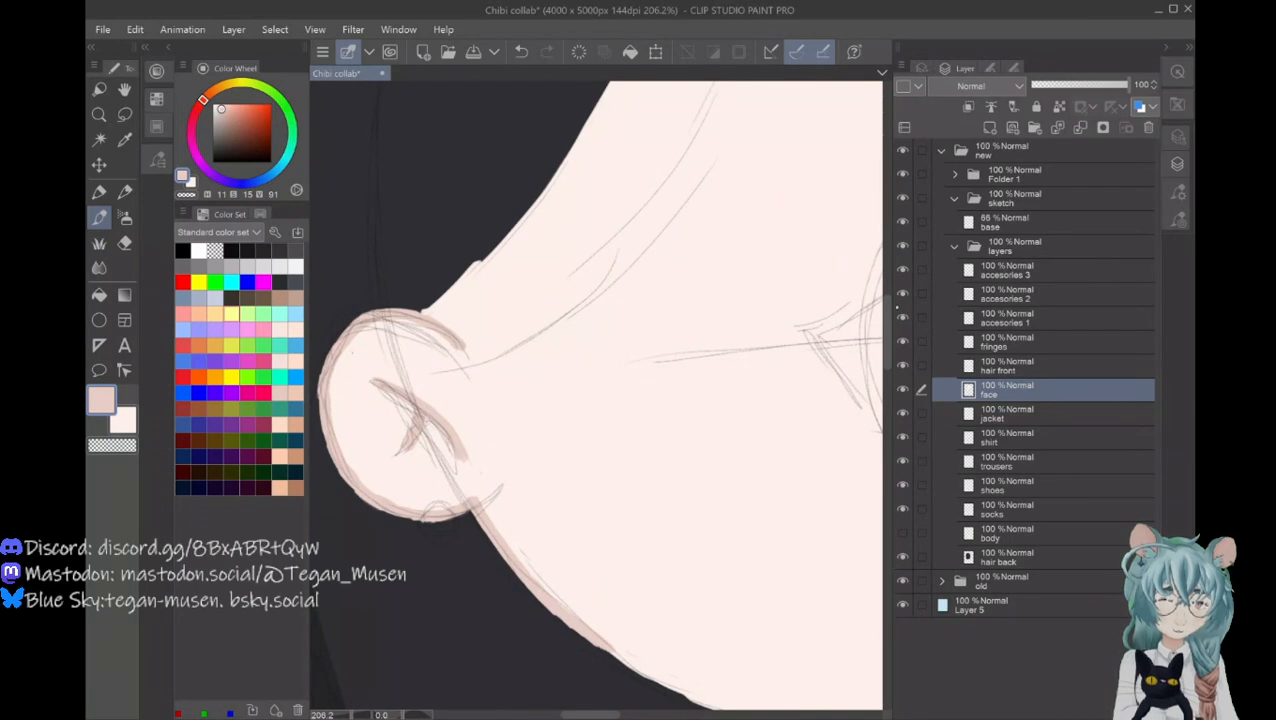
pyautogui.scroll(-5, 870, 330)
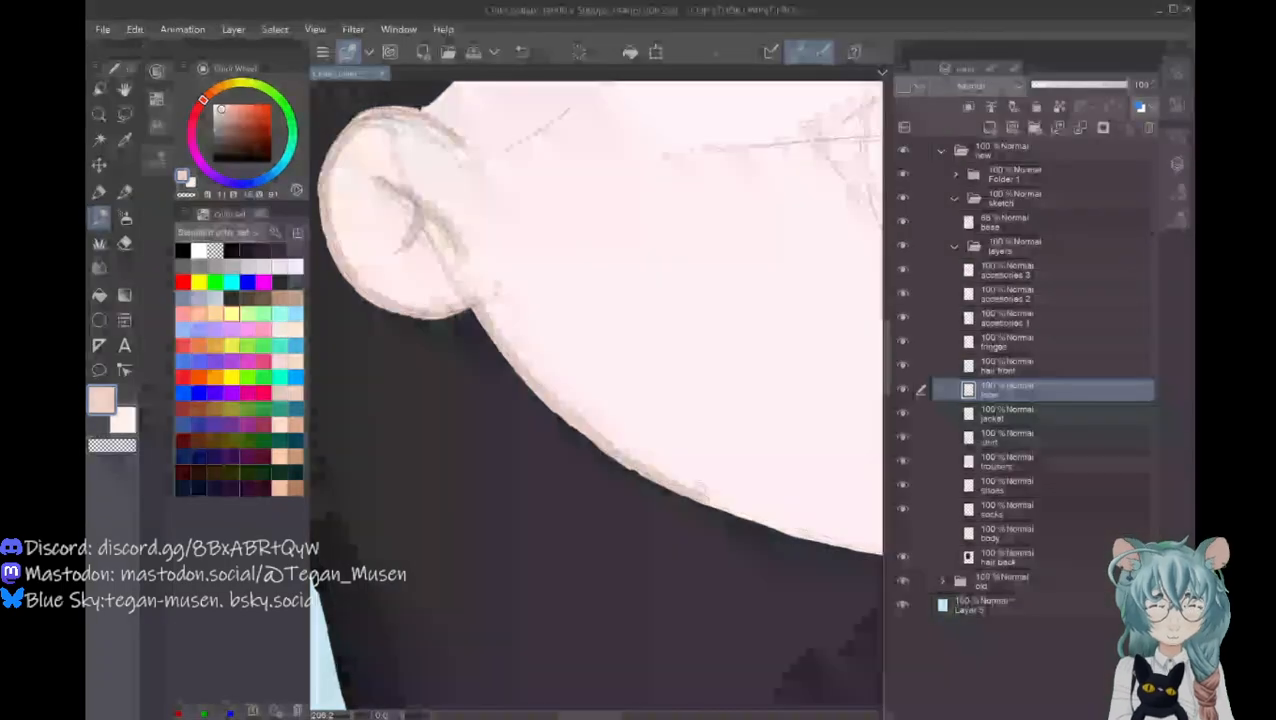
pyautogui.moveTo(588, 715); pyautogui.dragTo(605, 715)
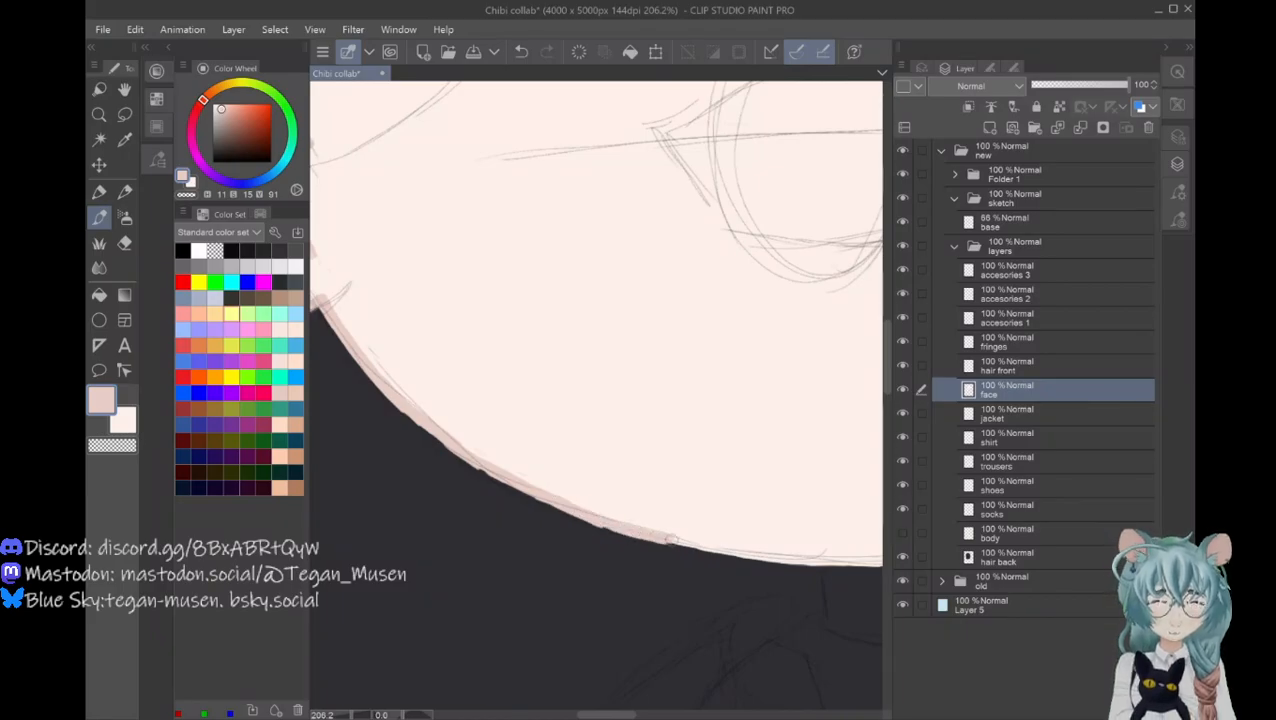
pyautogui.moveTo(607, 714); pyautogui.dragTo(623, 714)
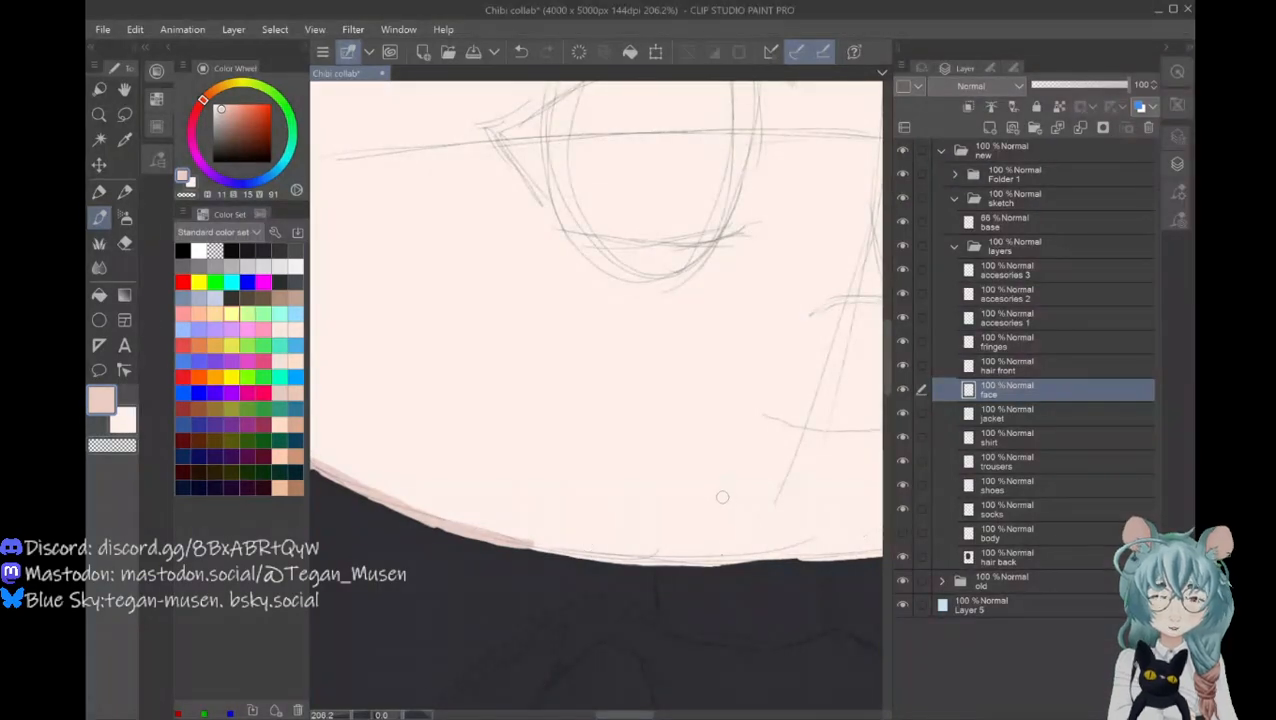
pyautogui.moveTo(728, 510)
pyautogui.mouseDown()
pyautogui.moveTo(704, 437)
pyautogui.moveTo(512, 281)
pyautogui.moveTo(462, 208)
pyautogui.mouseUp()
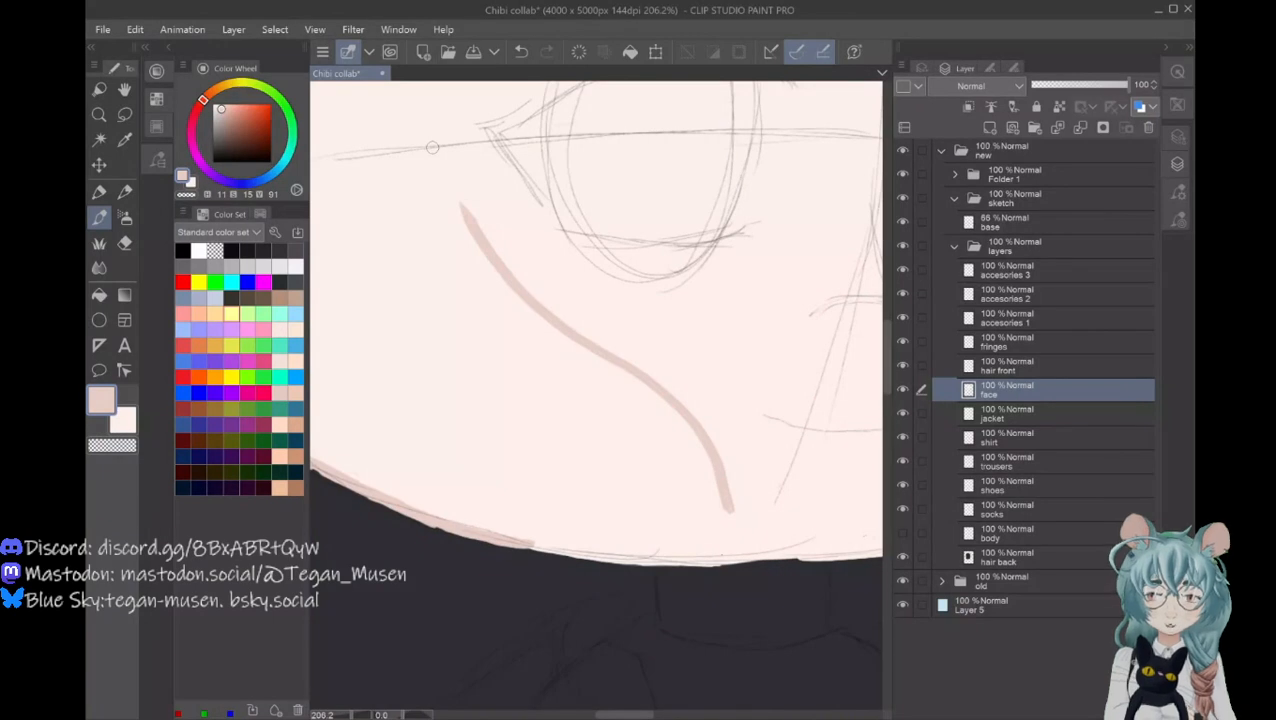
pyautogui.click(521, 51)
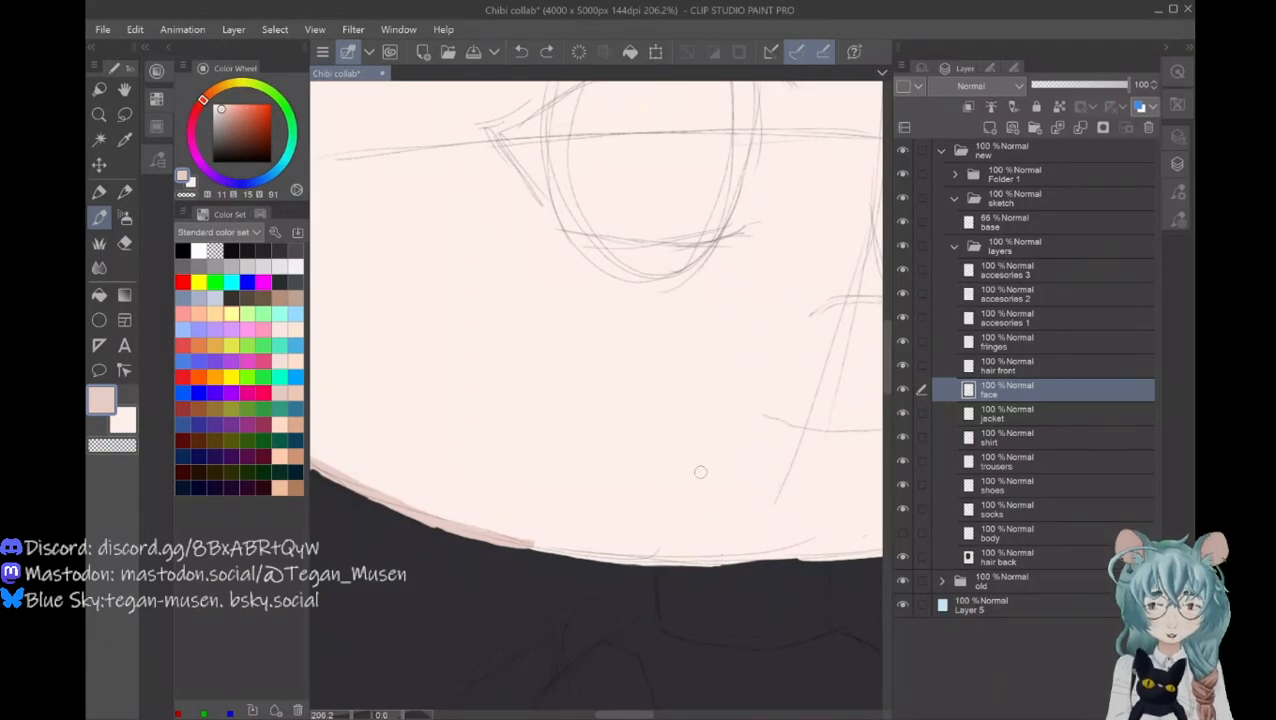
pyautogui.moveTo(701, 490)
pyautogui.mouseDown()
pyautogui.moveTo(683, 452)
pyautogui.moveTo(492, 277)
pyautogui.mouseUp()
pyautogui.moveTo(491, 355)
pyautogui.mouseDown()
pyautogui.moveTo(542, 397)
pyautogui.moveTo(566, 444)
pyautogui.mouseUp()
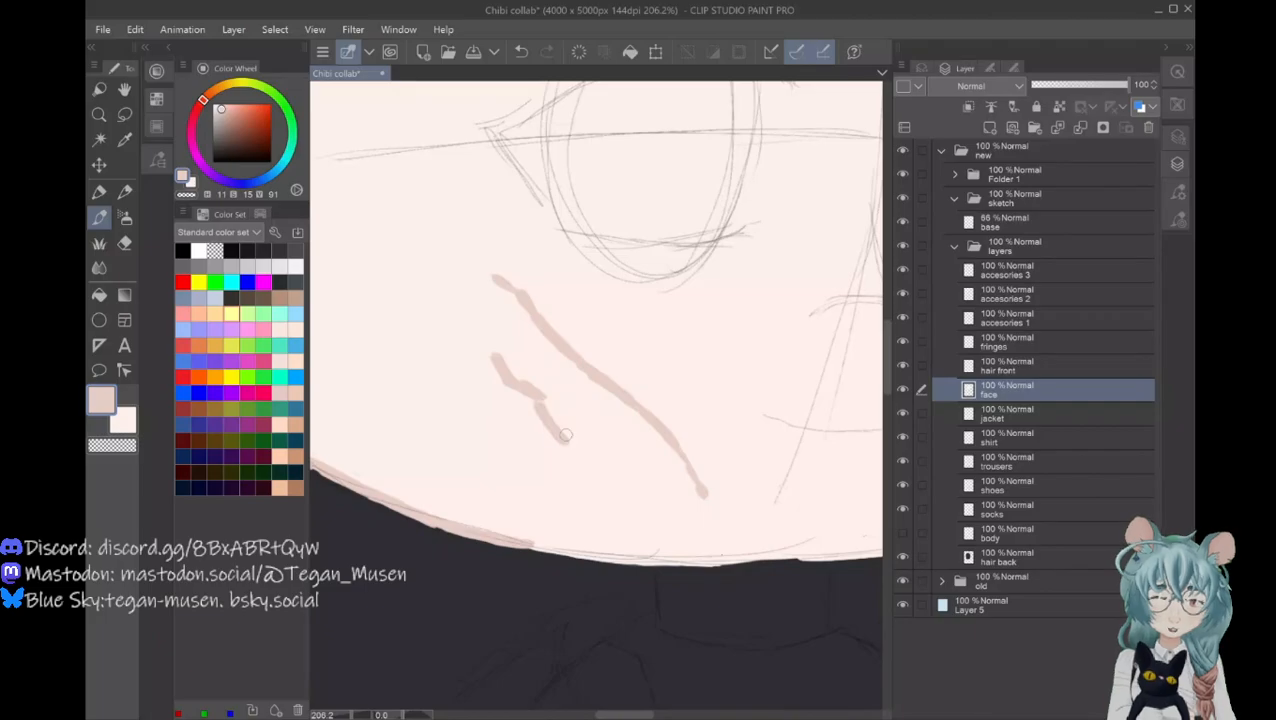
pyautogui.click(521, 51)
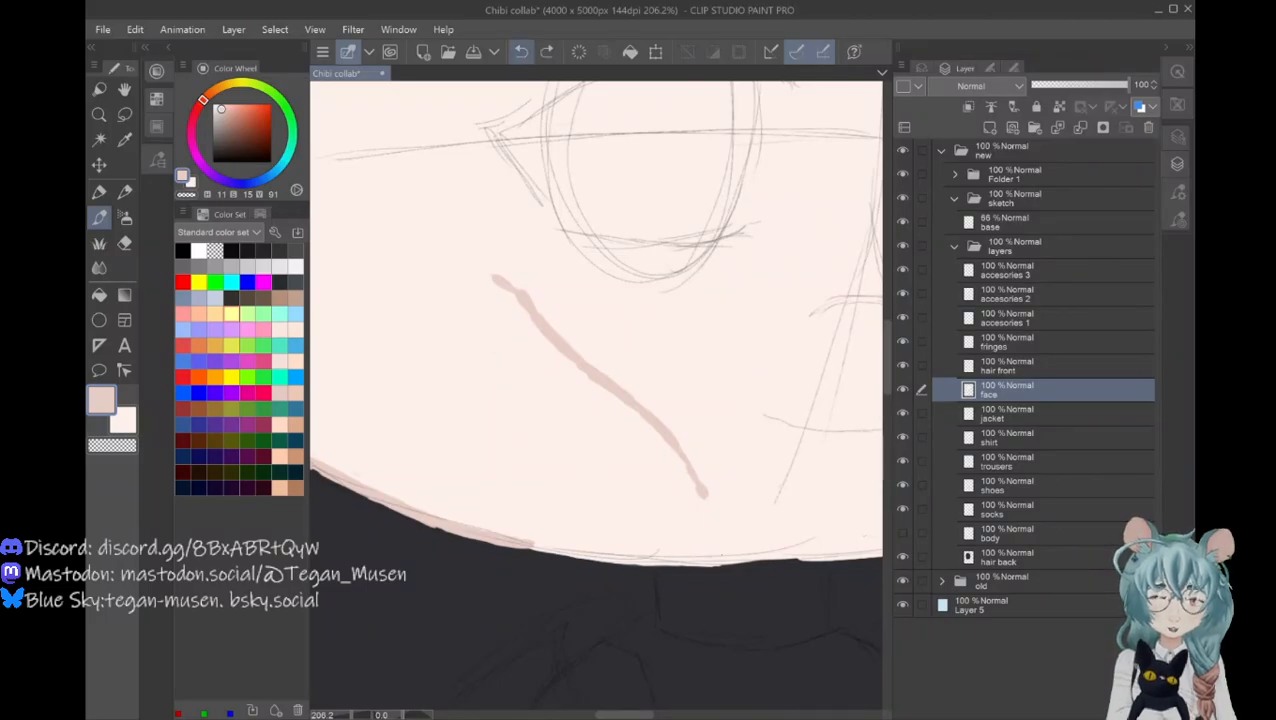
pyautogui.click(521, 51)
pyautogui.click(521, 51)
pyautogui.click(521, 51)
pyautogui.click(521, 51)
pyautogui.click(521, 51)
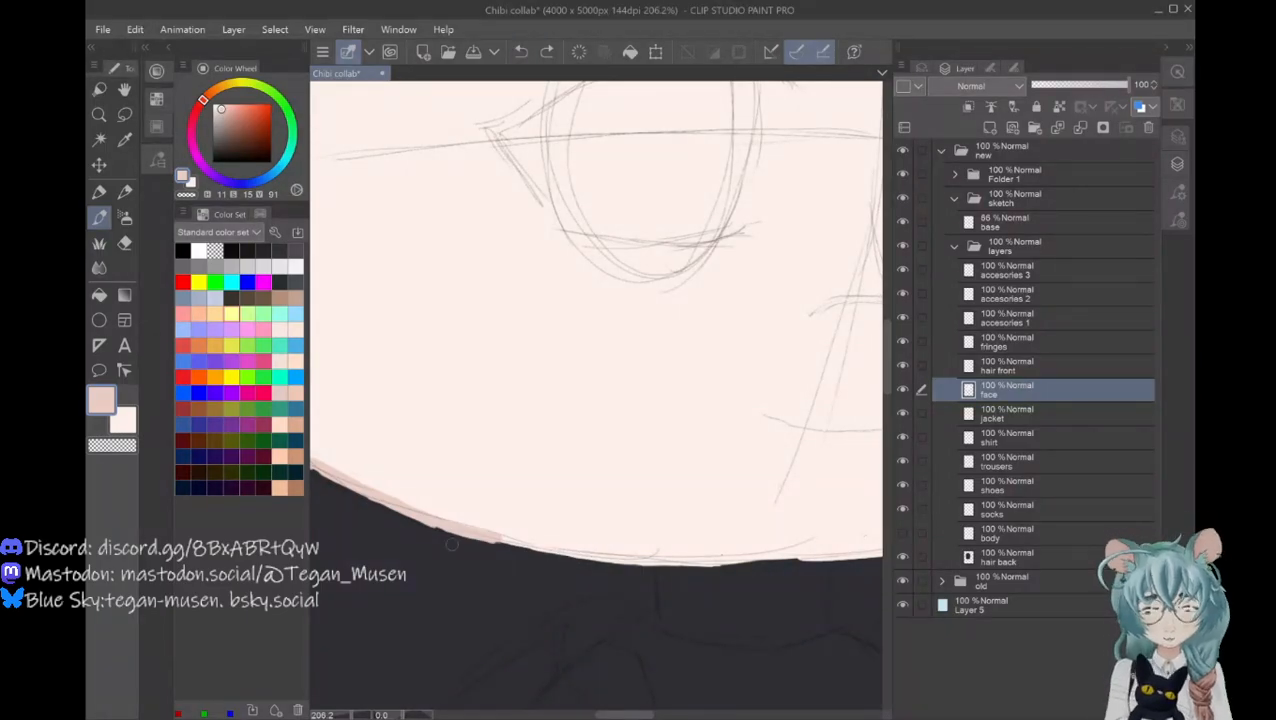
# Step: Continue the darker pink jawline along the lower edge of the face and under the chin
pyautogui.moveTo(502, 540); pyautogui.dragTo(662, 567)
pyautogui.moveTo(622, 714); pyautogui.dragTo(639, 714)
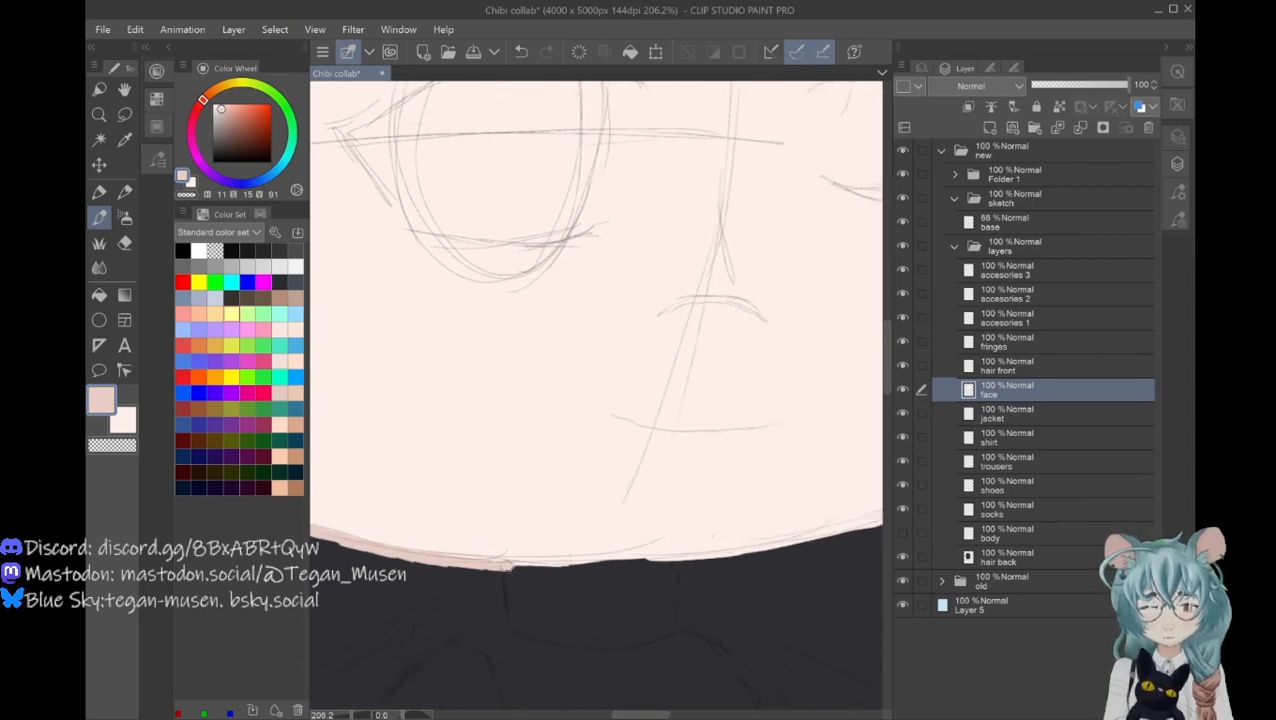
pyautogui.moveTo(532, 565); pyautogui.dragTo(643, 562)
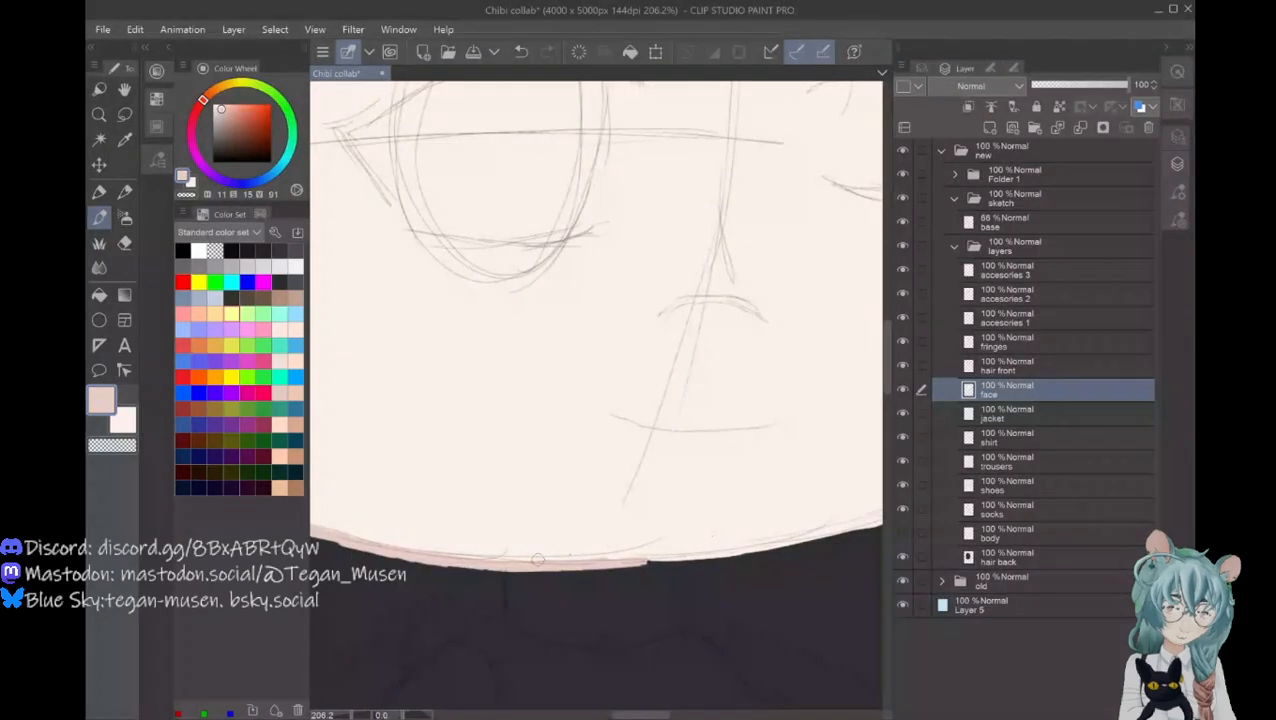
pyautogui.moveTo(645, 558)
pyautogui.mouseDown()
pyautogui.moveTo(775, 544)
pyautogui.moveTo(747, 553)
pyautogui.moveTo(763, 553)
pyautogui.moveTo(856, 526)
pyautogui.mouseUp()
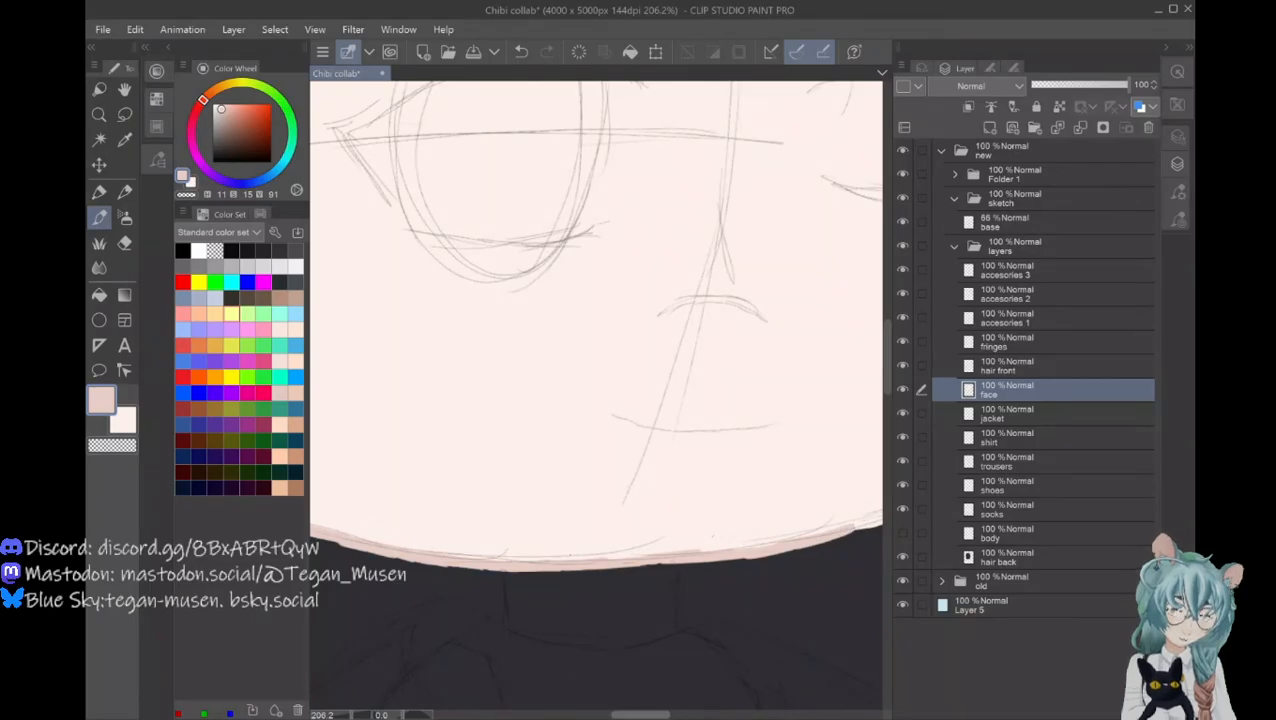
# Step: Extend the pink outline from the chin around the far jaw corner and up to the lower cheek
pyautogui.moveTo(640, 715); pyautogui.dragTo(662, 715)
pyautogui.moveTo(645, 528)
pyautogui.mouseDown()
pyautogui.moveTo(772, 482)
pyautogui.moveTo(833, 430)
pyautogui.moveTo(885, 346)
pyautogui.mouseUp()
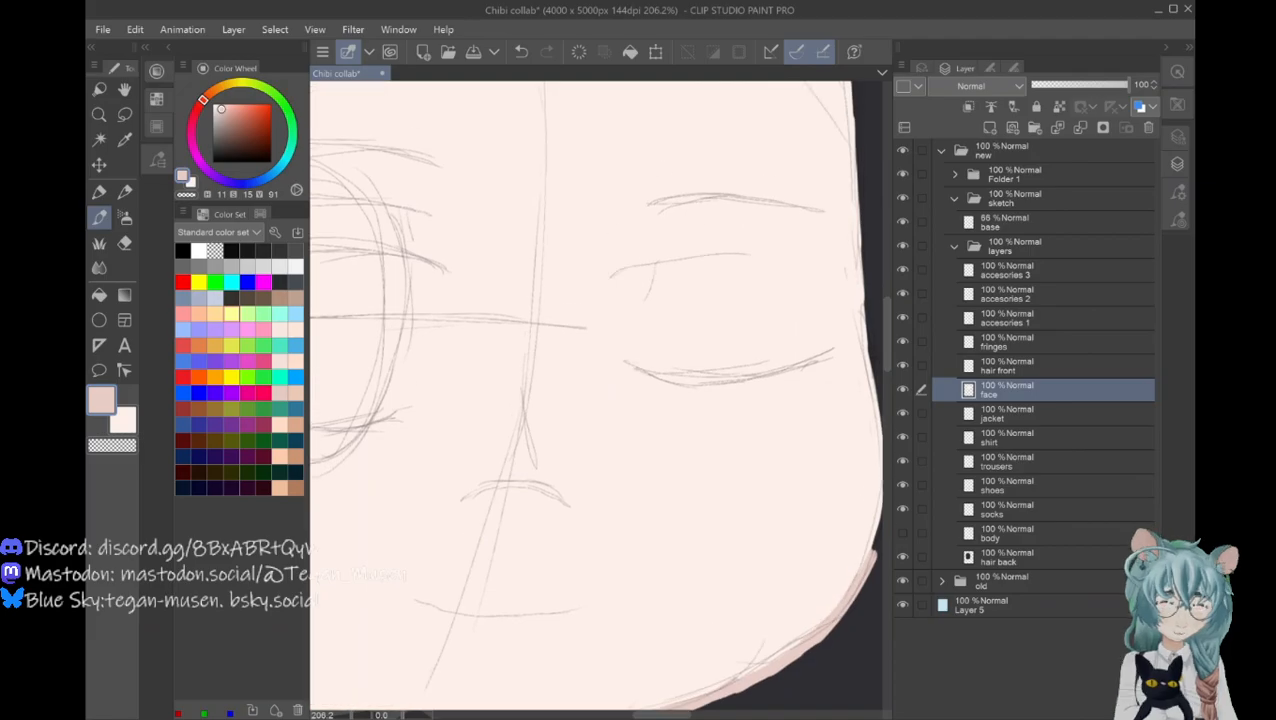
pyautogui.moveTo(660, 714); pyautogui.dragTo(680, 714)
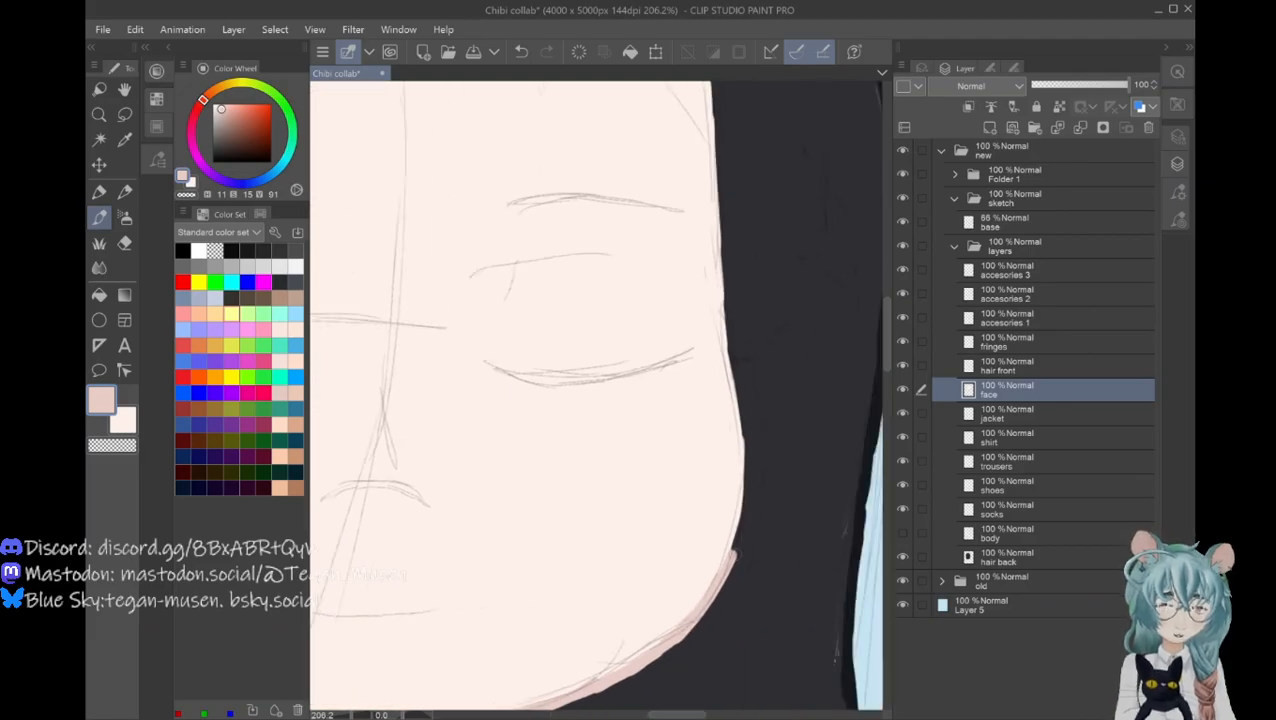
pyautogui.moveTo(733, 556); pyautogui.dragTo(741, 432)
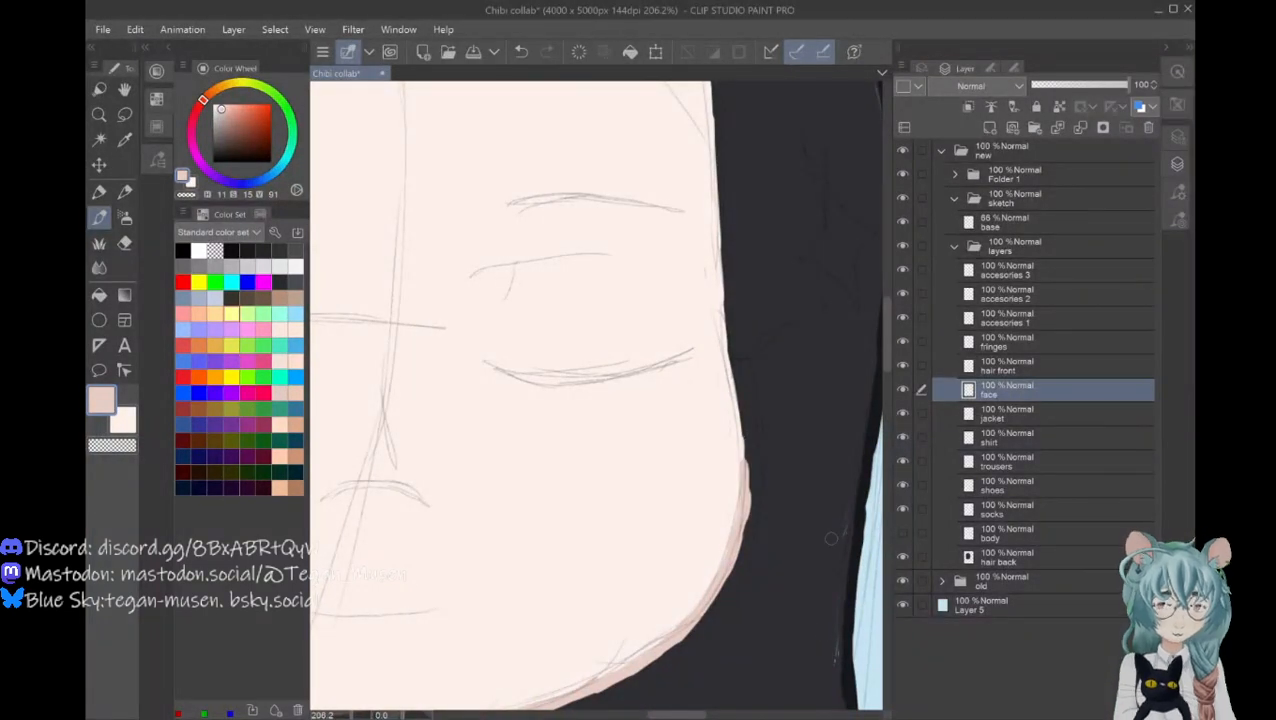
# Step: Touch up the stray marks beside the far cheek on the hair back layer with its sampled dark colour, and restore the pink drawing colour
pyautogui.click(1005, 557)
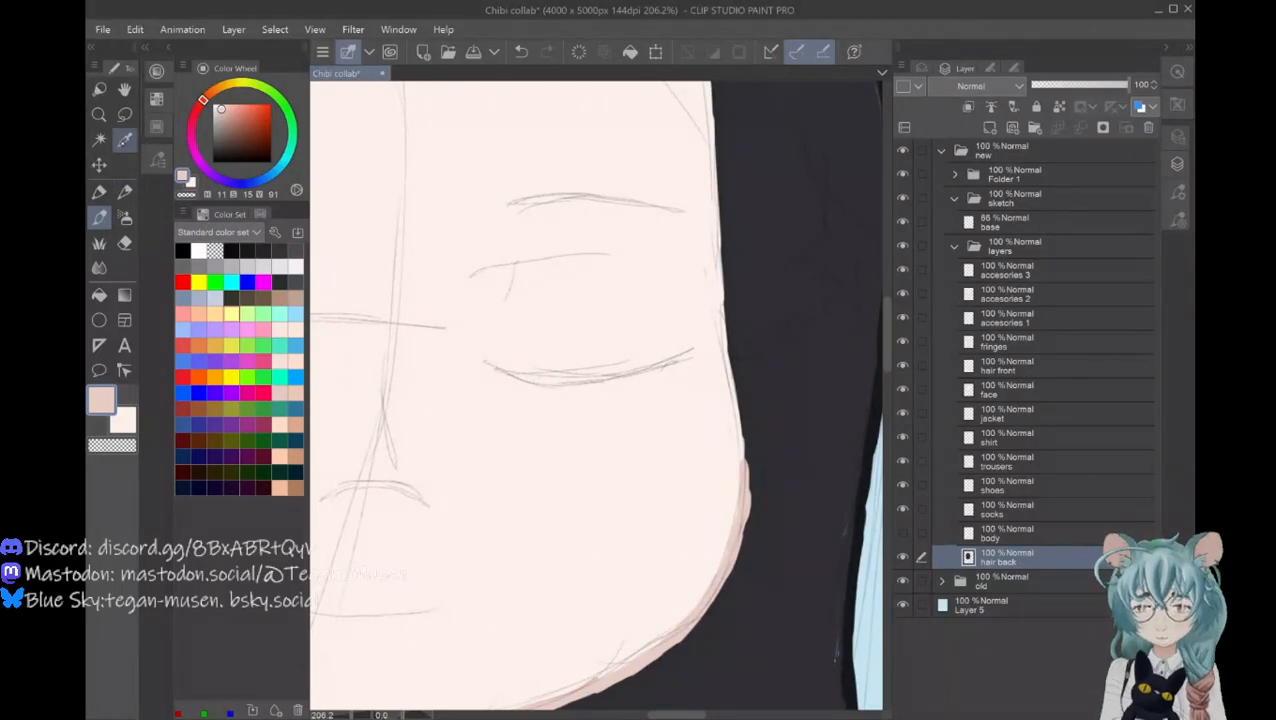
pyautogui.click(124, 422)
pyautogui.click(124, 140)
pyautogui.click(798, 447)
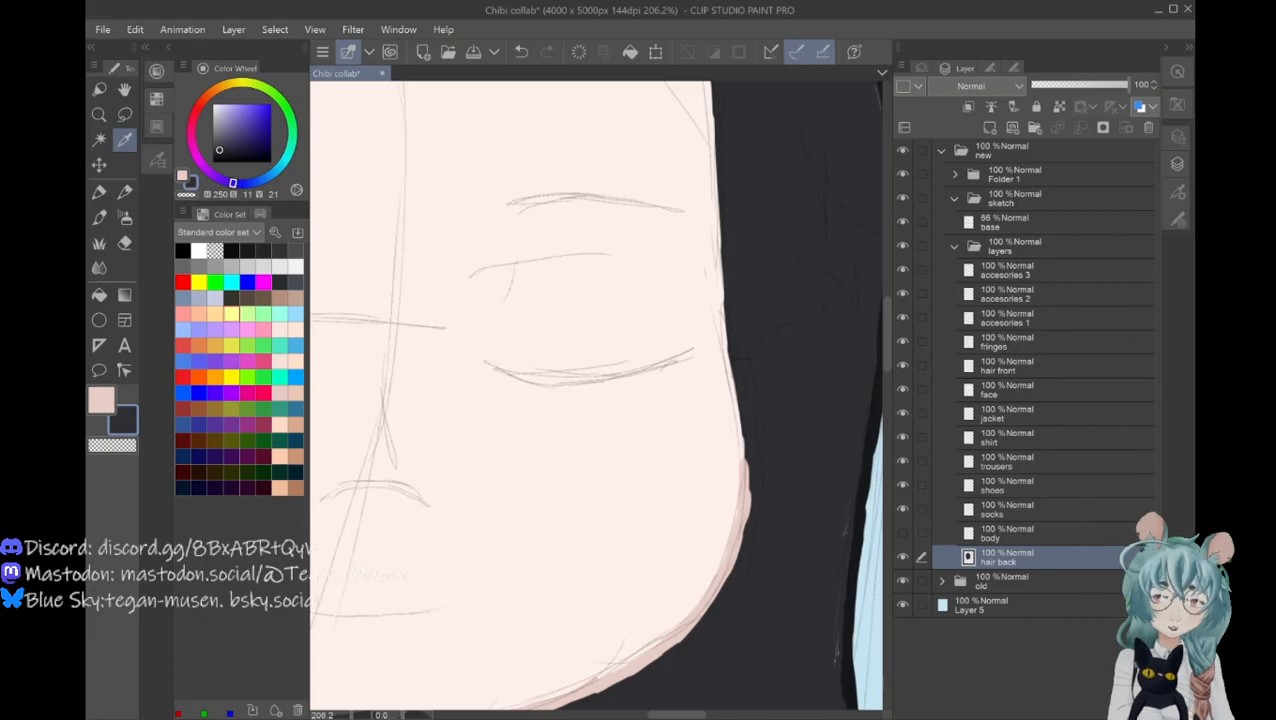
pyautogui.click(99, 217)
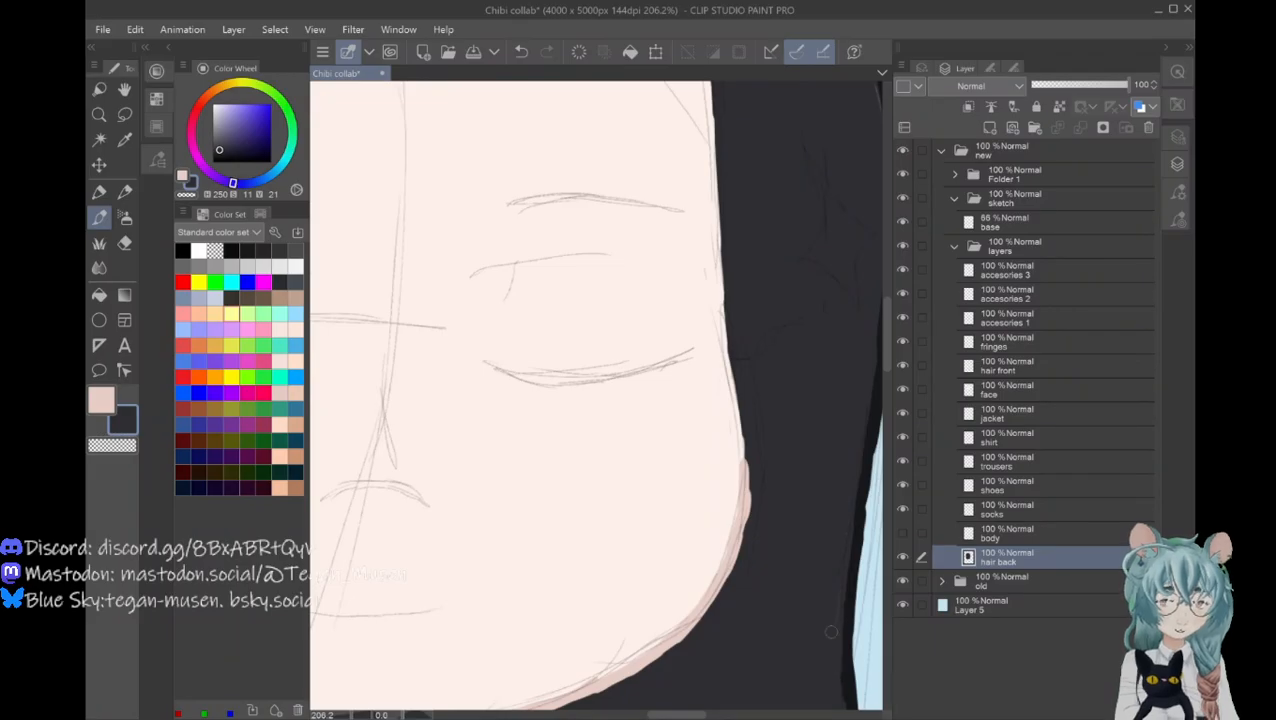
pyautogui.press('x')
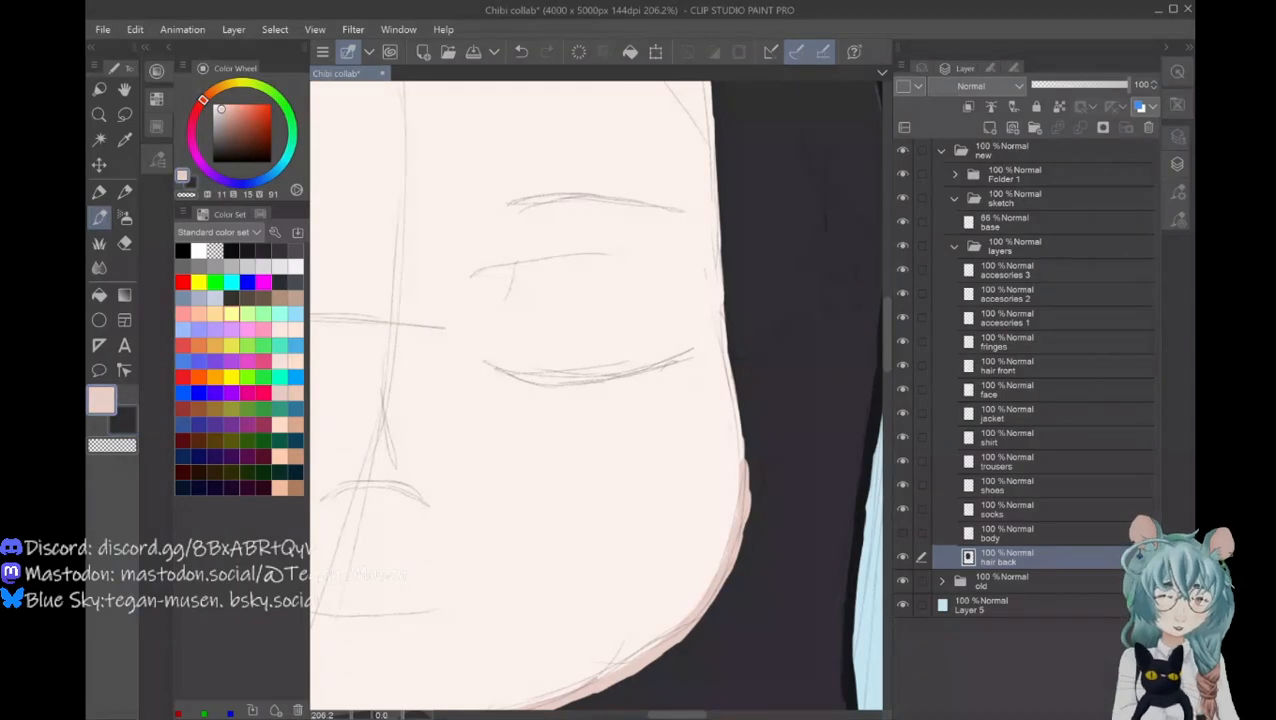
# Step: Line the far edge of the face in pink from the cheek up past the closed eye on the fringes layer
pyautogui.click(1060, 347)
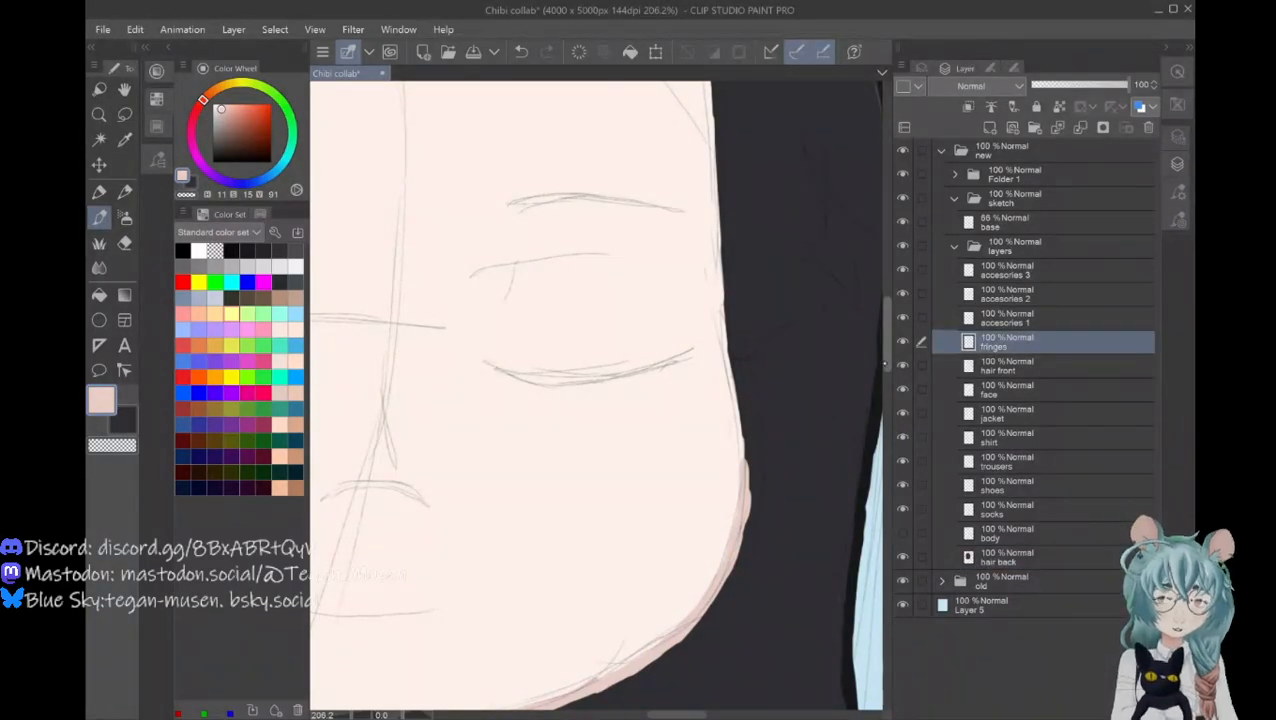
pyautogui.moveTo(886, 360); pyautogui.dragTo(886, 351)
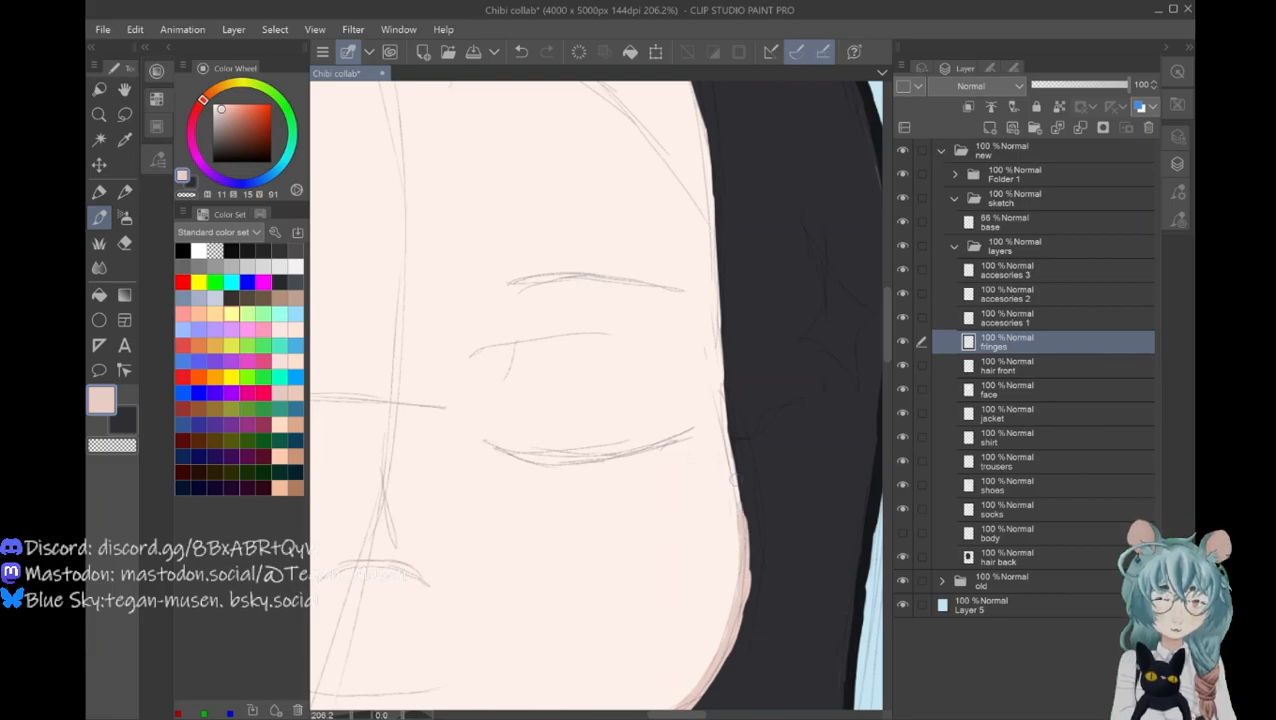
pyautogui.moveTo(742, 525); pyautogui.dragTo(726, 366)
pyautogui.moveTo(728, 420); pyautogui.dragTo(714, 230)
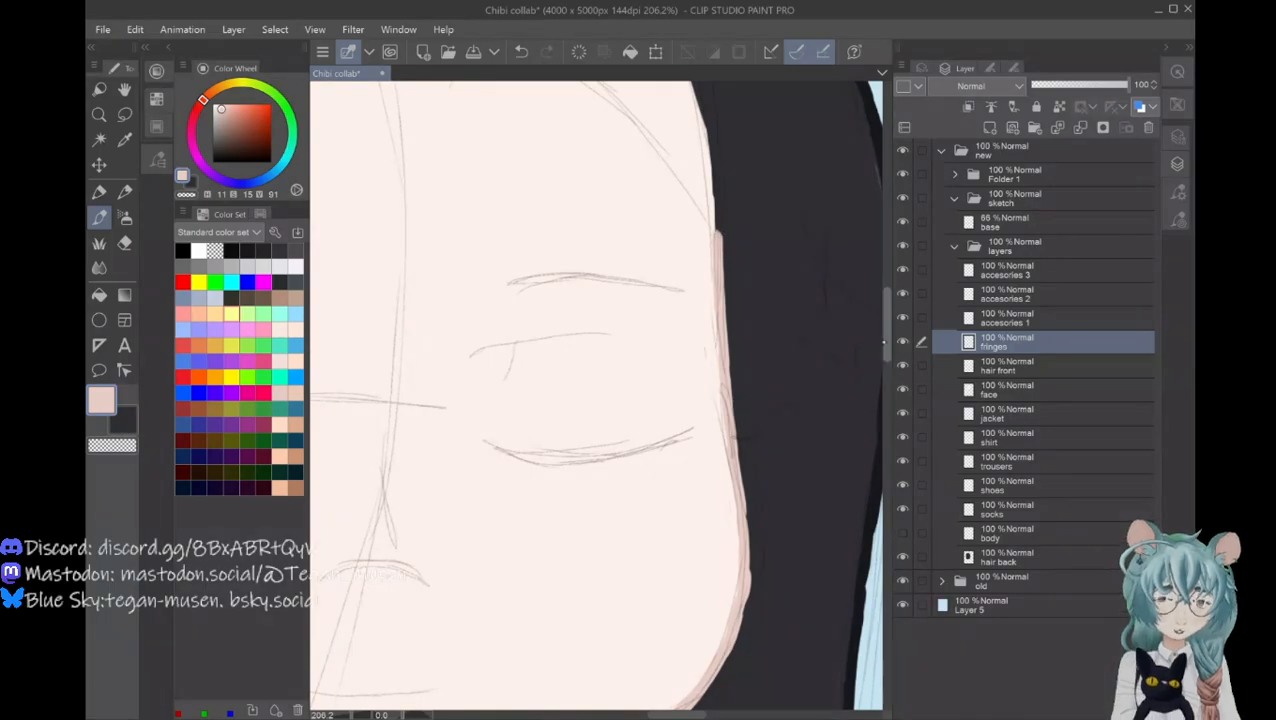
pyautogui.moveTo(886, 325); pyautogui.dragTo(886, 313)
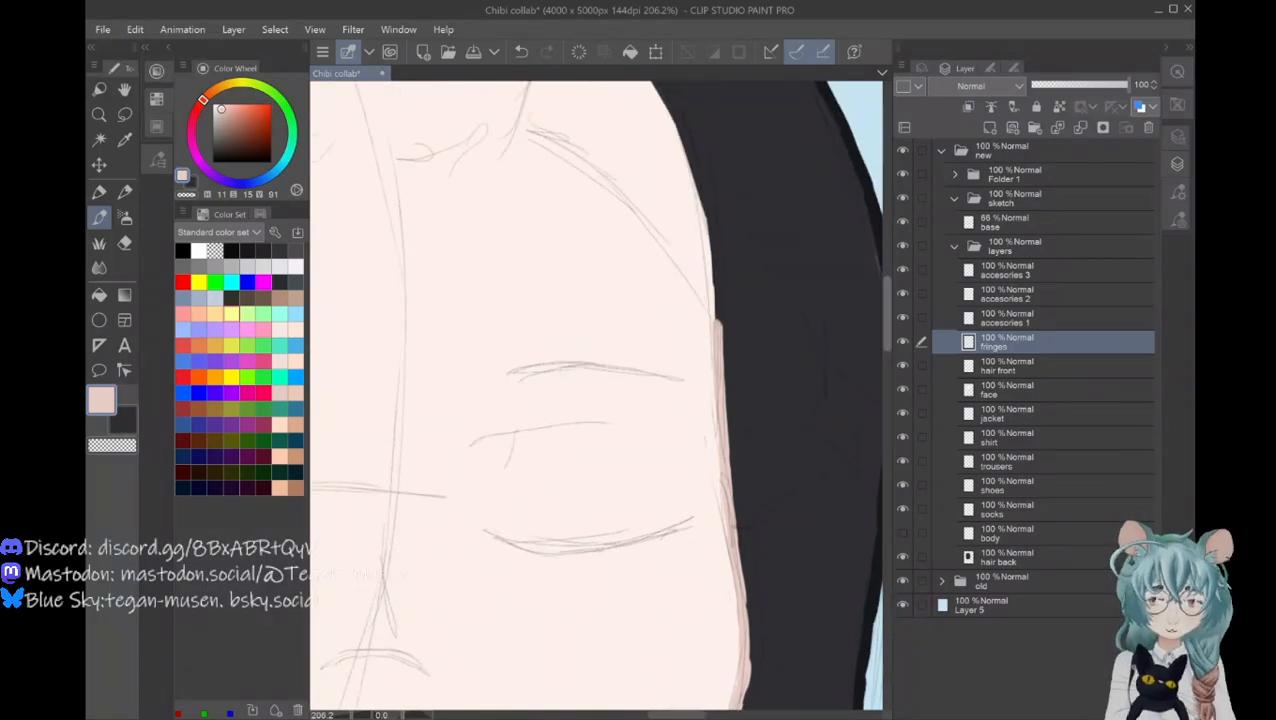
# Step: Undo the upper part of the far face edge line and redraw it up to the temple
pyautogui.click(521, 52)
pyautogui.click(521, 52)
pyautogui.click(521, 52)
pyautogui.click(521, 52)
pyautogui.click(521, 52)
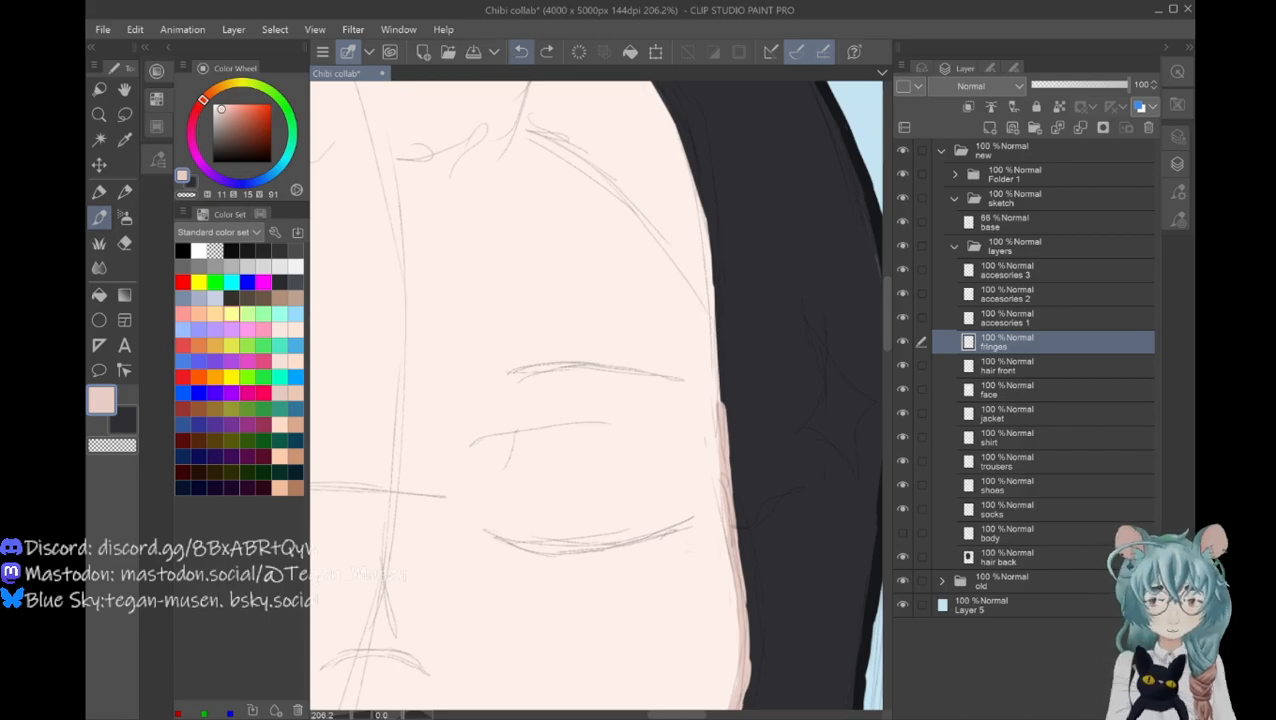
pyautogui.moveTo(722, 408); pyautogui.dragTo(717, 319)
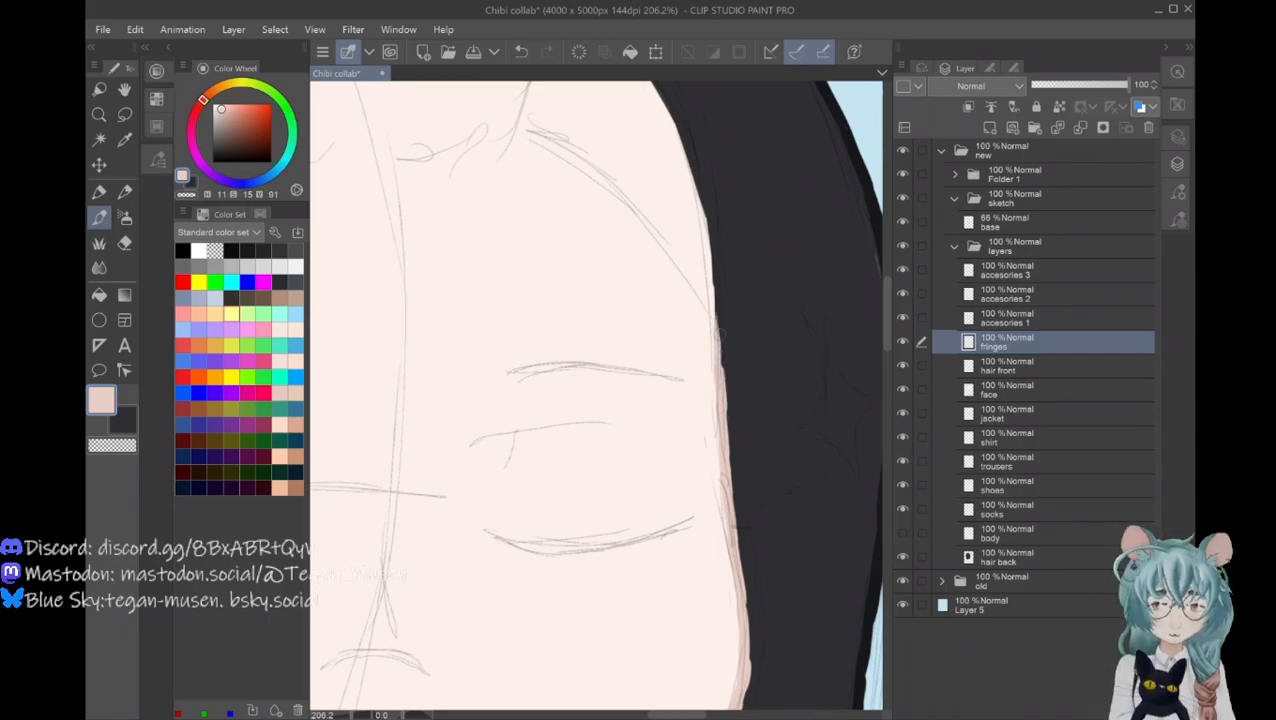
pyautogui.moveTo(719, 368); pyautogui.dragTo(716, 306)
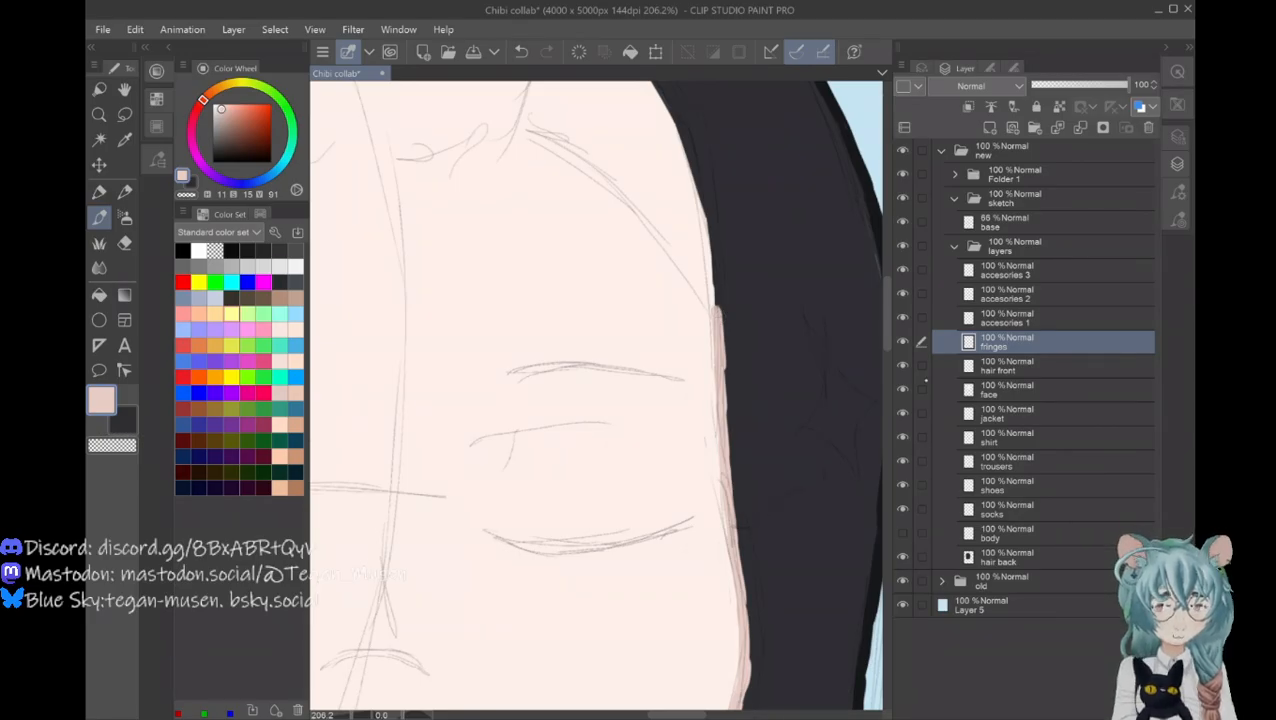
# Step: Hide the face layer, select the misplaced pink line with a rectangle, and paste it onto its own layer directly above the face layer
pyautogui.click(902, 389)
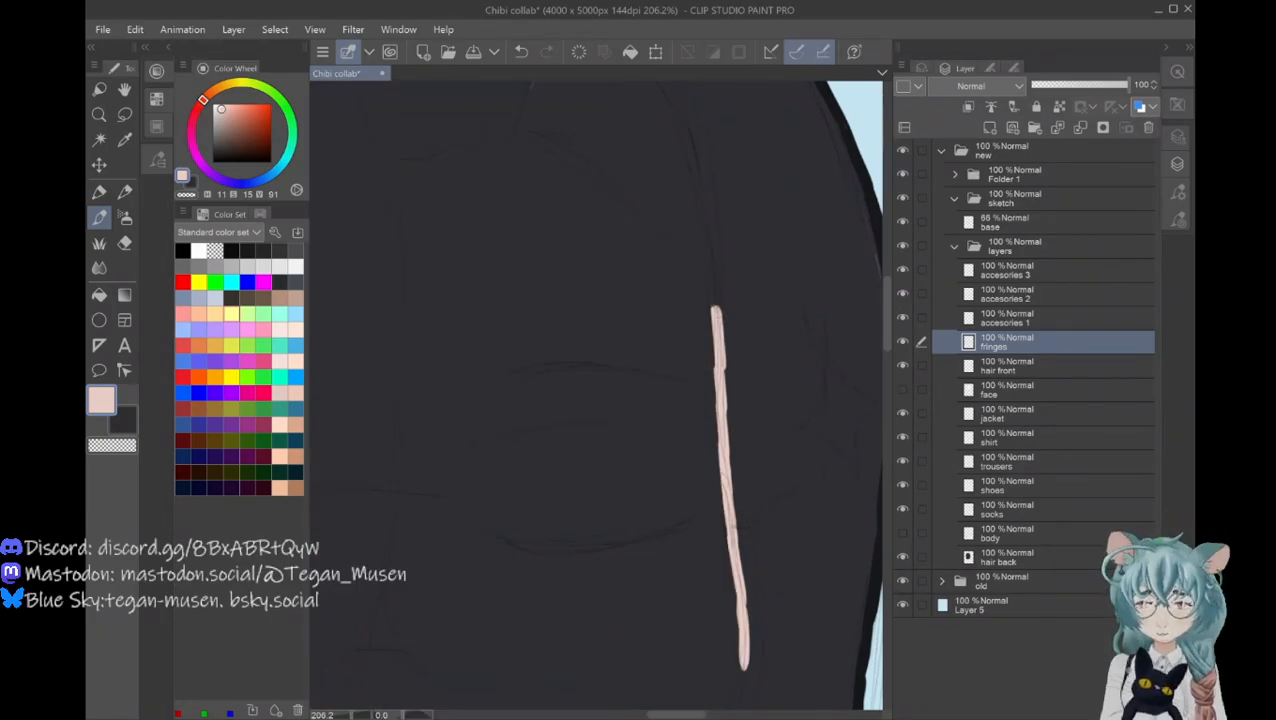
pyautogui.click(99, 114)
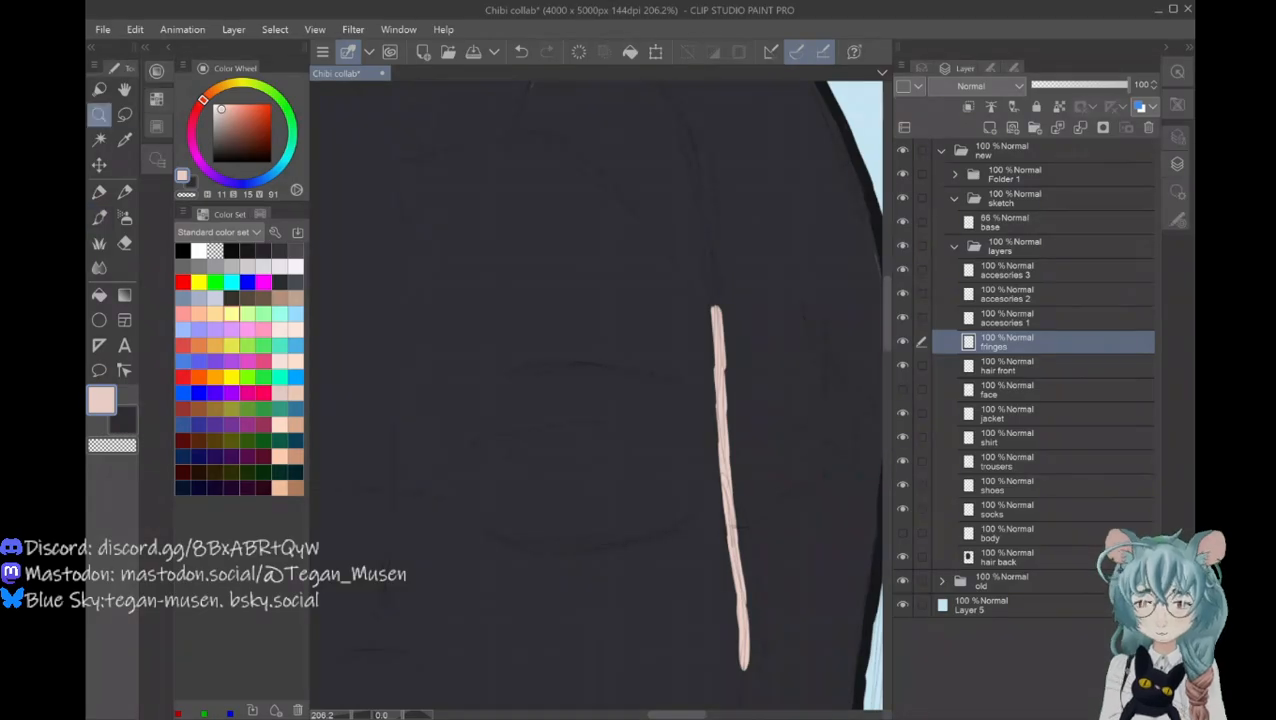
pyautogui.click(125, 114)
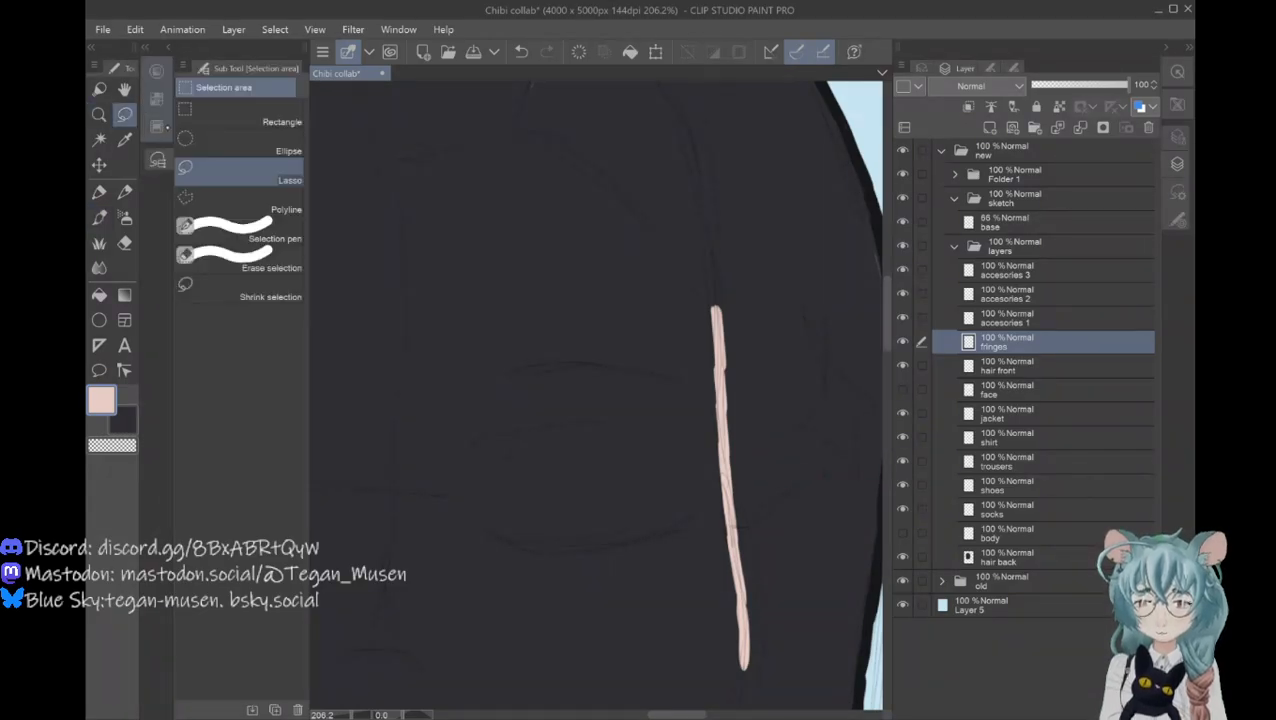
pyautogui.moveTo(679, 281); pyautogui.dragTo(774, 690)
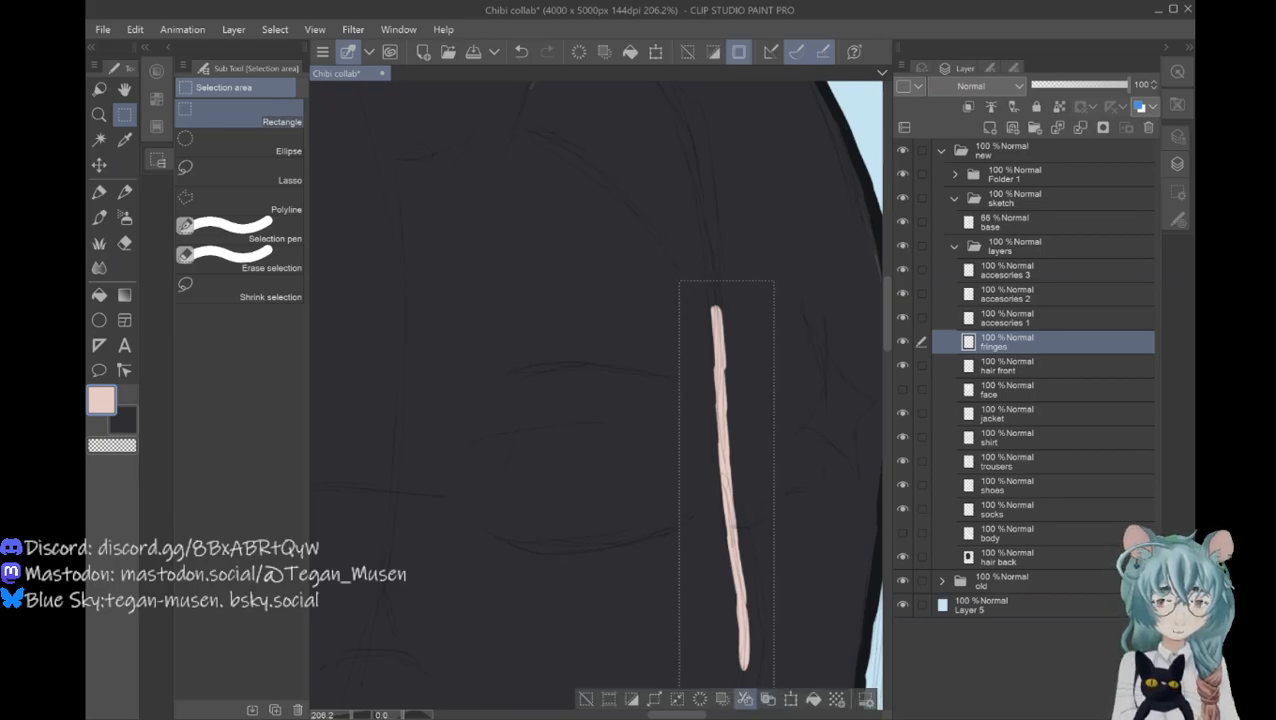
pyautogui.click(767, 699)
pyautogui.moveTo(1071, 346); pyautogui.dragTo(1063, 409)
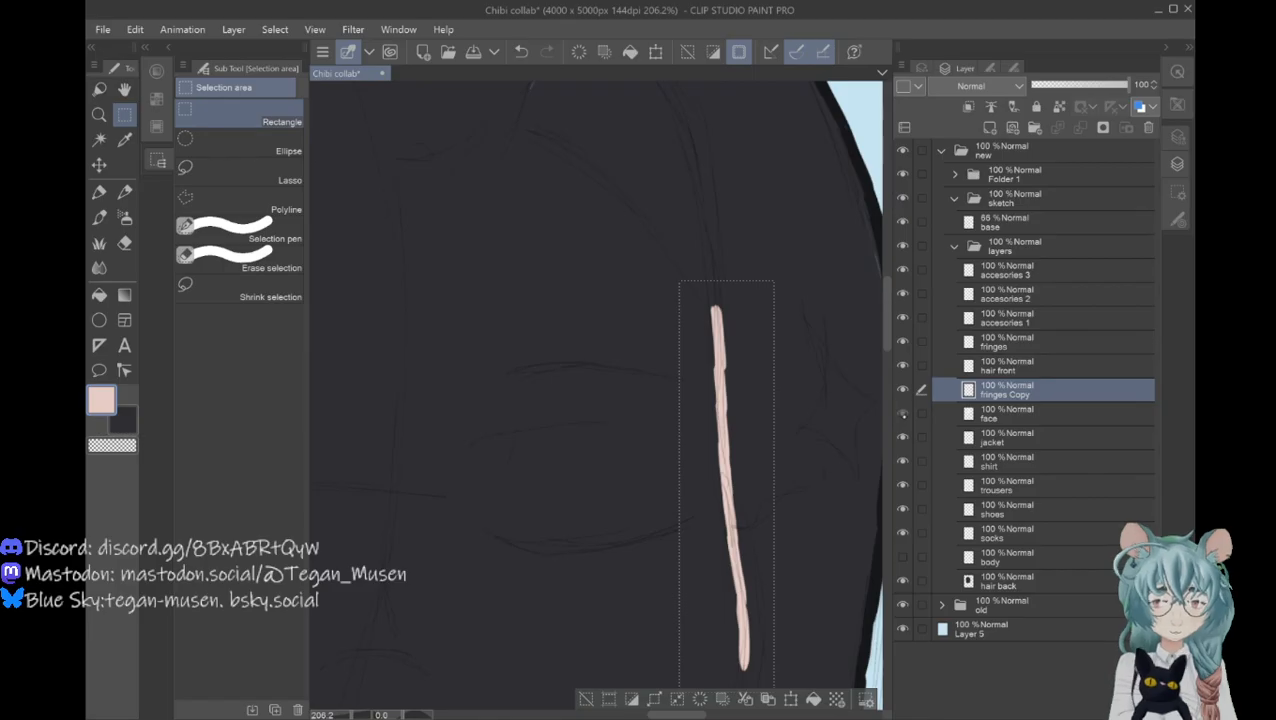
# Step: Show the face layer again, merge the pasted pink line down into it and clear the selection
pyautogui.click(903, 413)
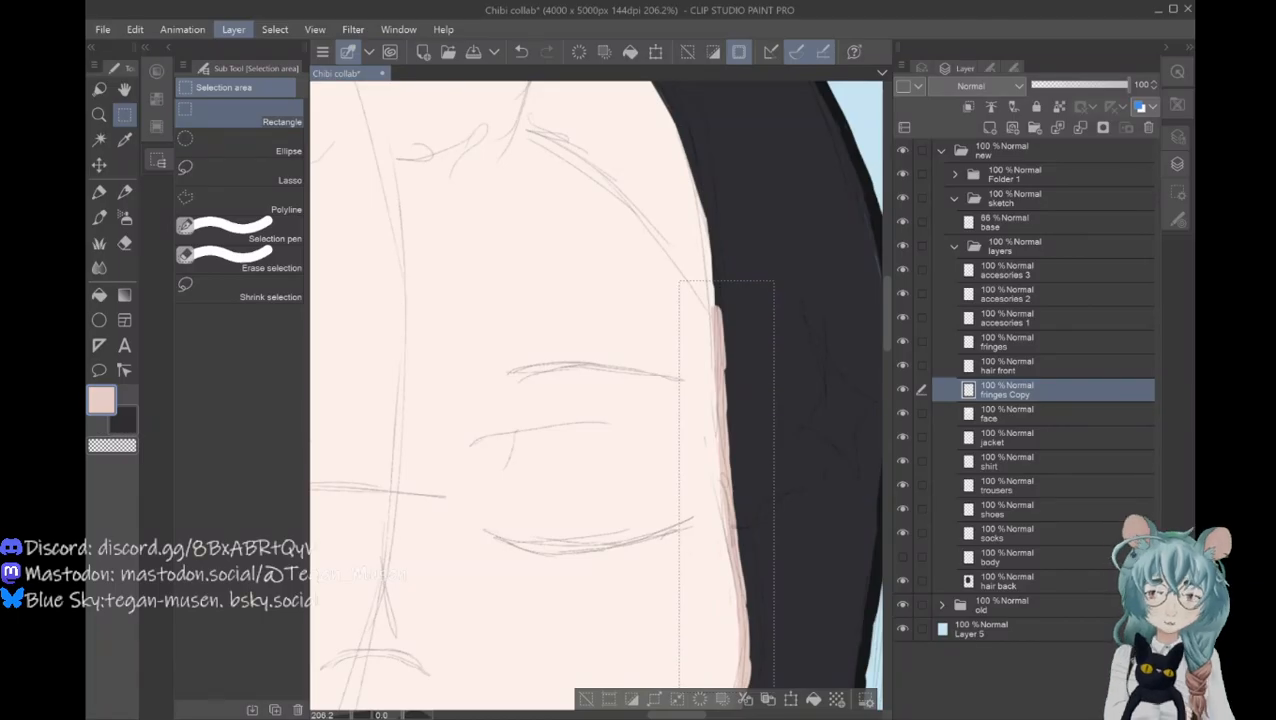
pyautogui.hotkey('ctrl', 'e')
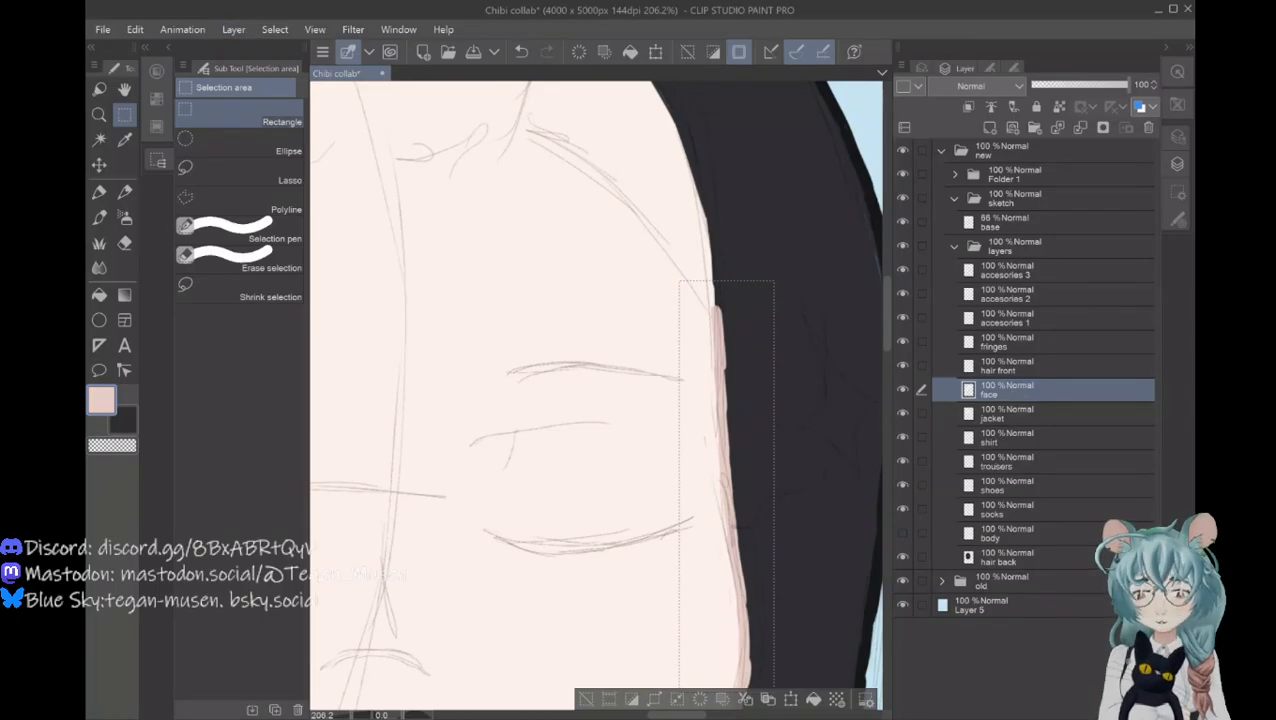
pyautogui.hotkey('ctrl', 'd')
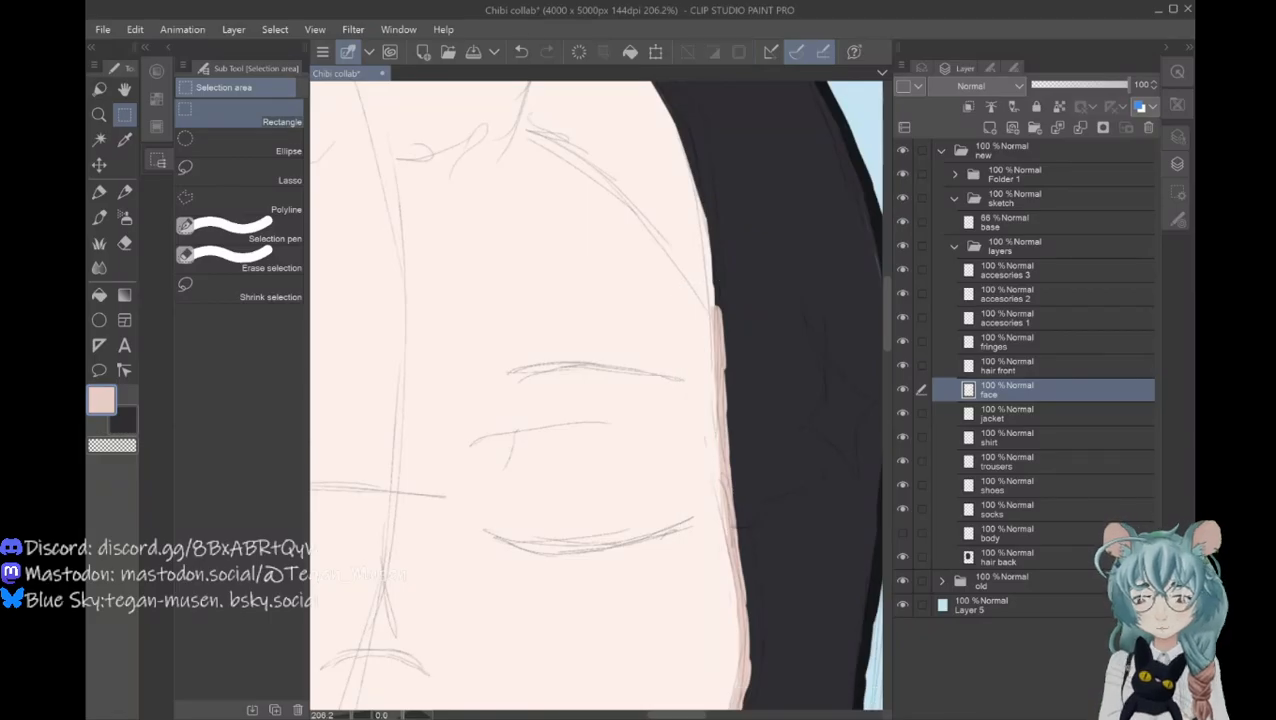
pyautogui.click(99, 115)
pyautogui.moveTo(499, 519); pyautogui.dragTo(464, 527)
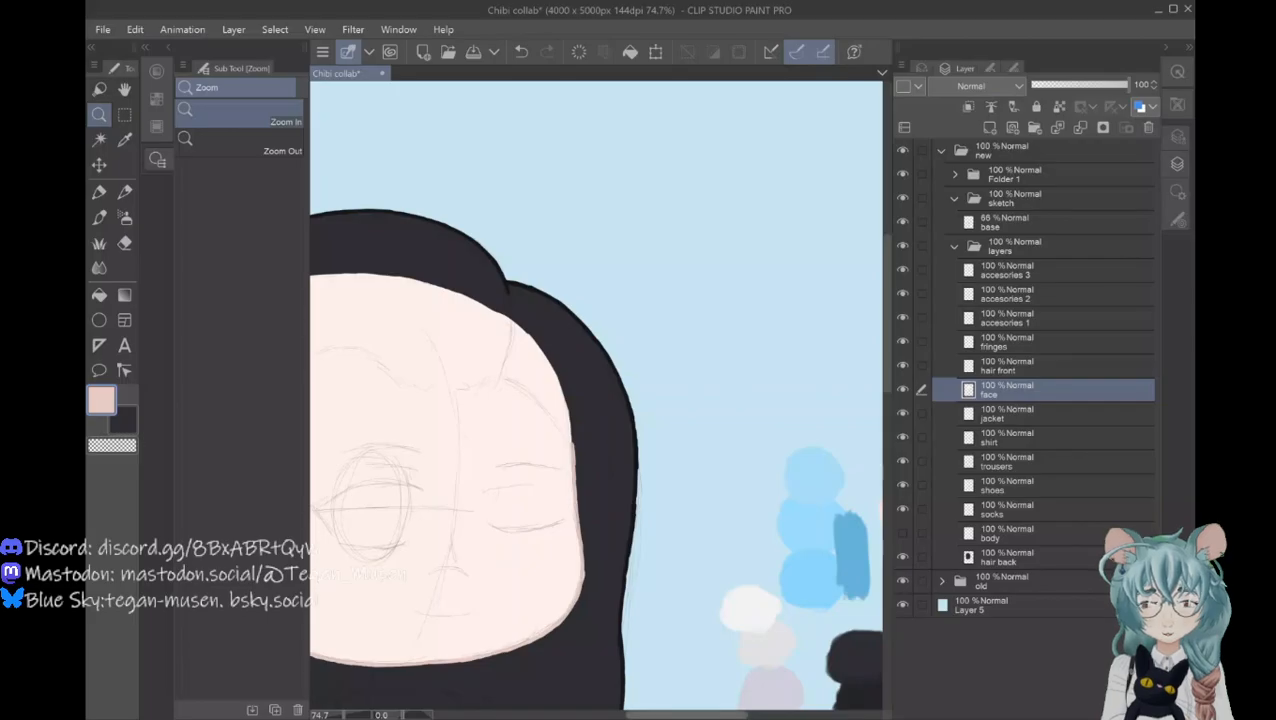
# Step: Sample the middle skin-tone swatch as the secondary colour and the dark brownish-pink swatch beside the skin tones as the main colour
pyautogui.moveTo(670, 715); pyautogui.dragTo(639, 715)
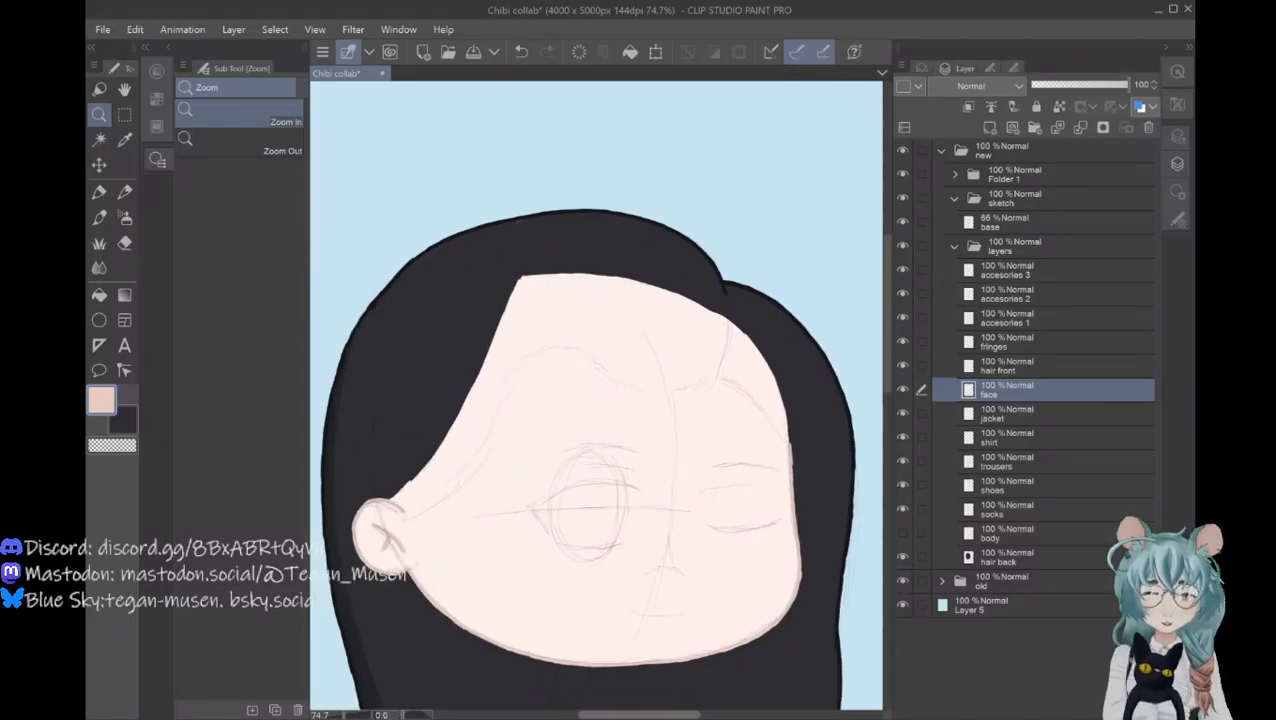
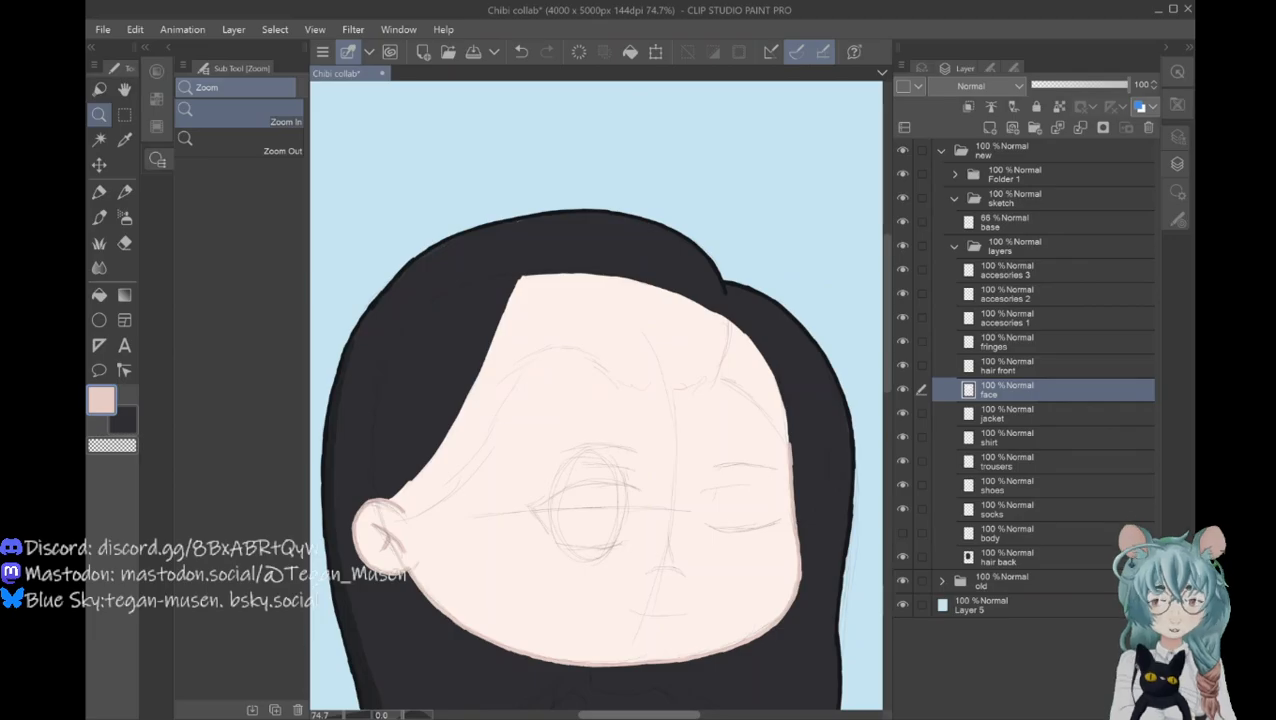
pyautogui.scroll(-3, 597, 400)
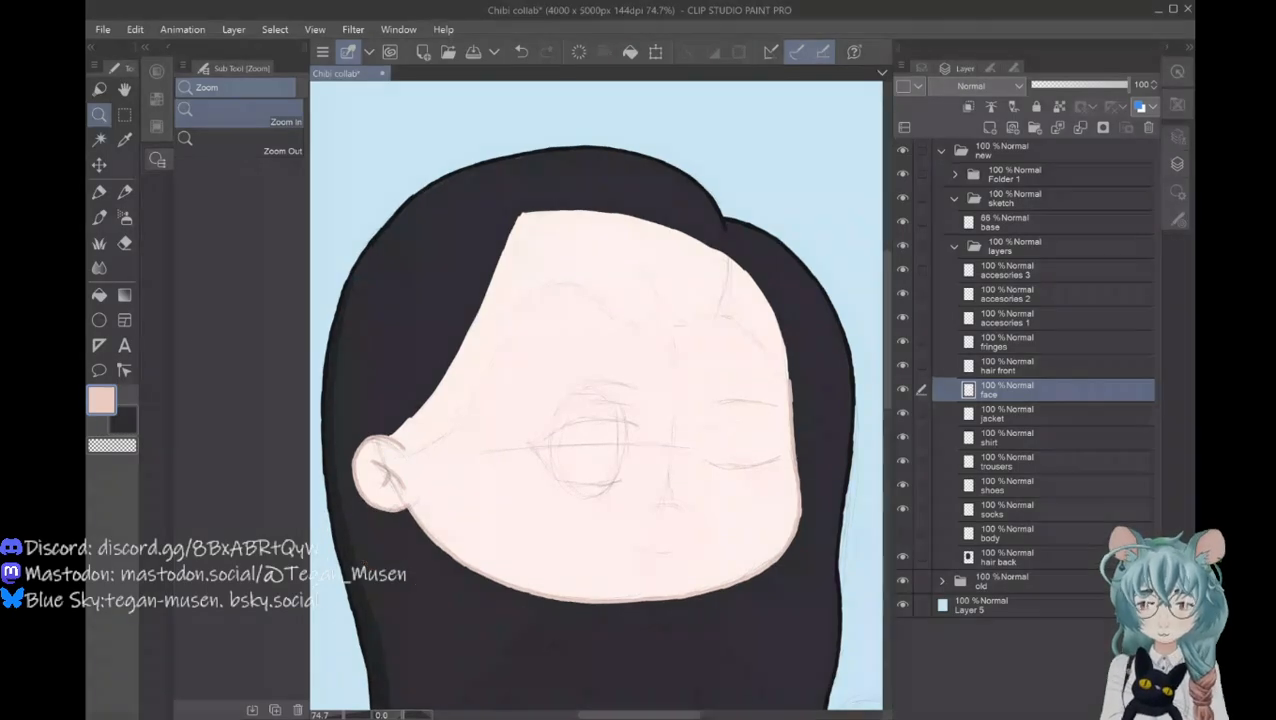
pyautogui.click(99, 217)
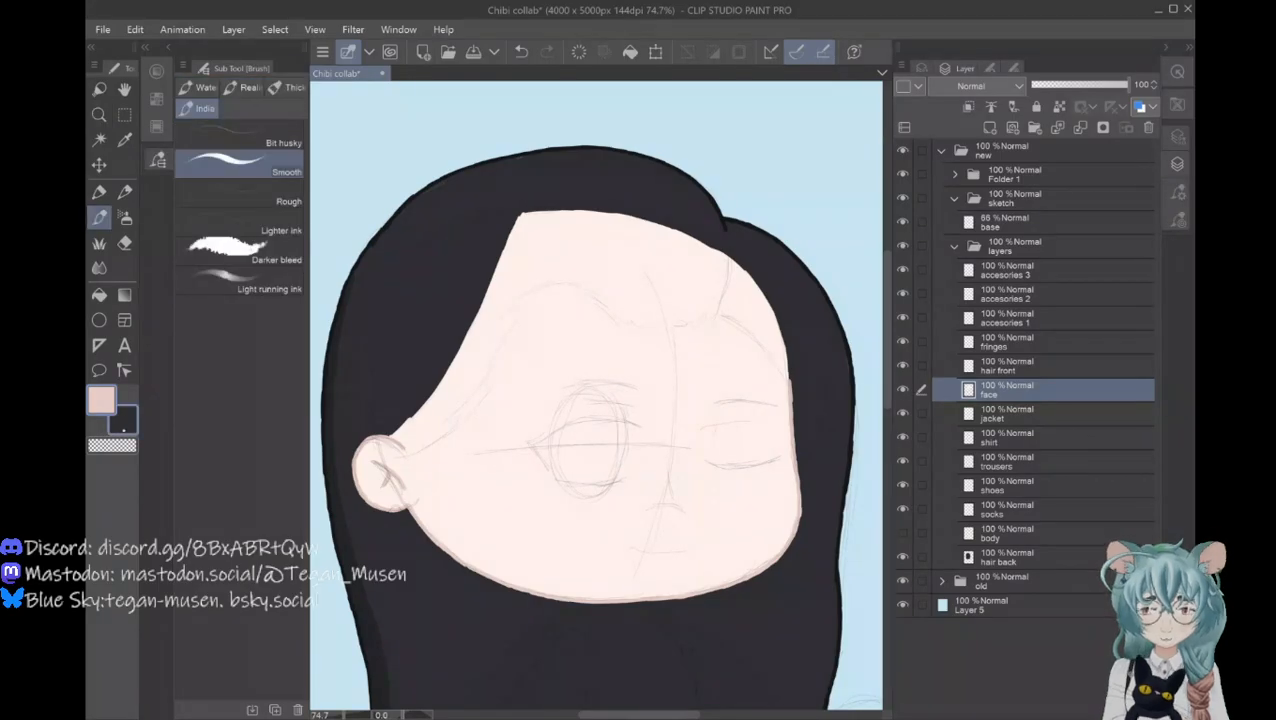
pyautogui.click(124, 424)
pyautogui.moveTo(630, 714); pyautogui.dragTo(707, 714)
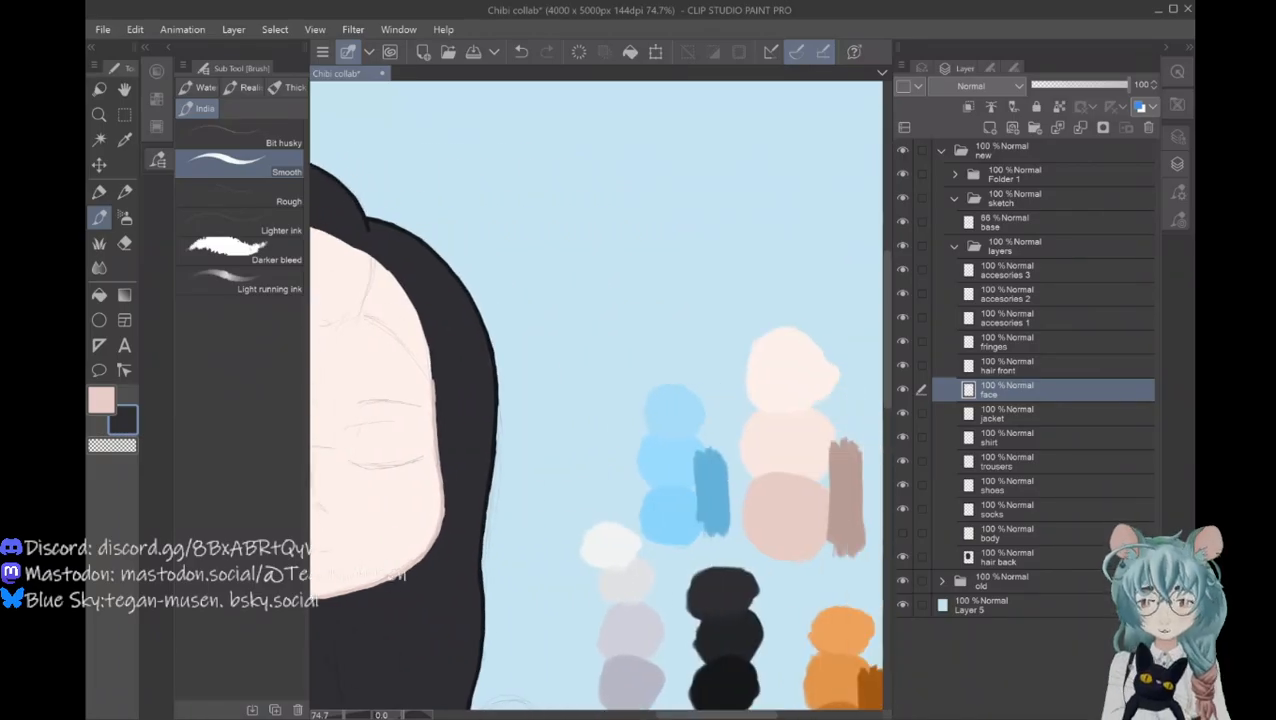
pyautogui.press('i')
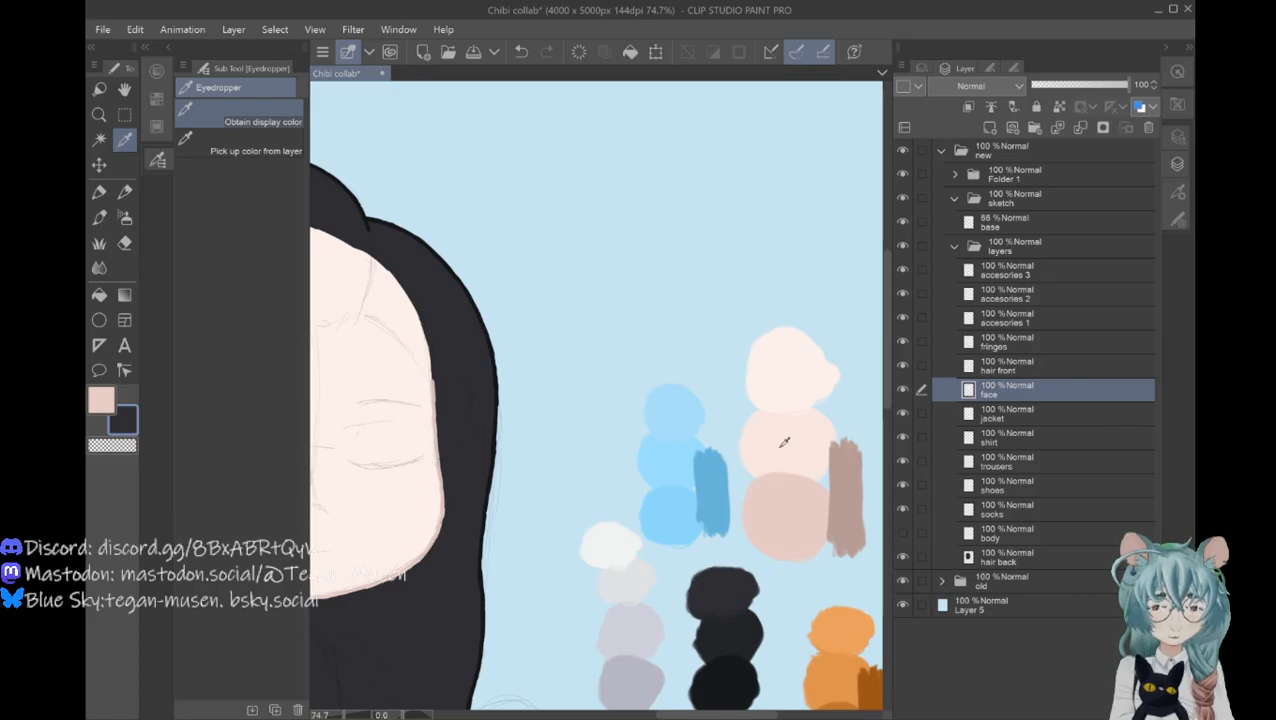
pyautogui.click(783, 442)
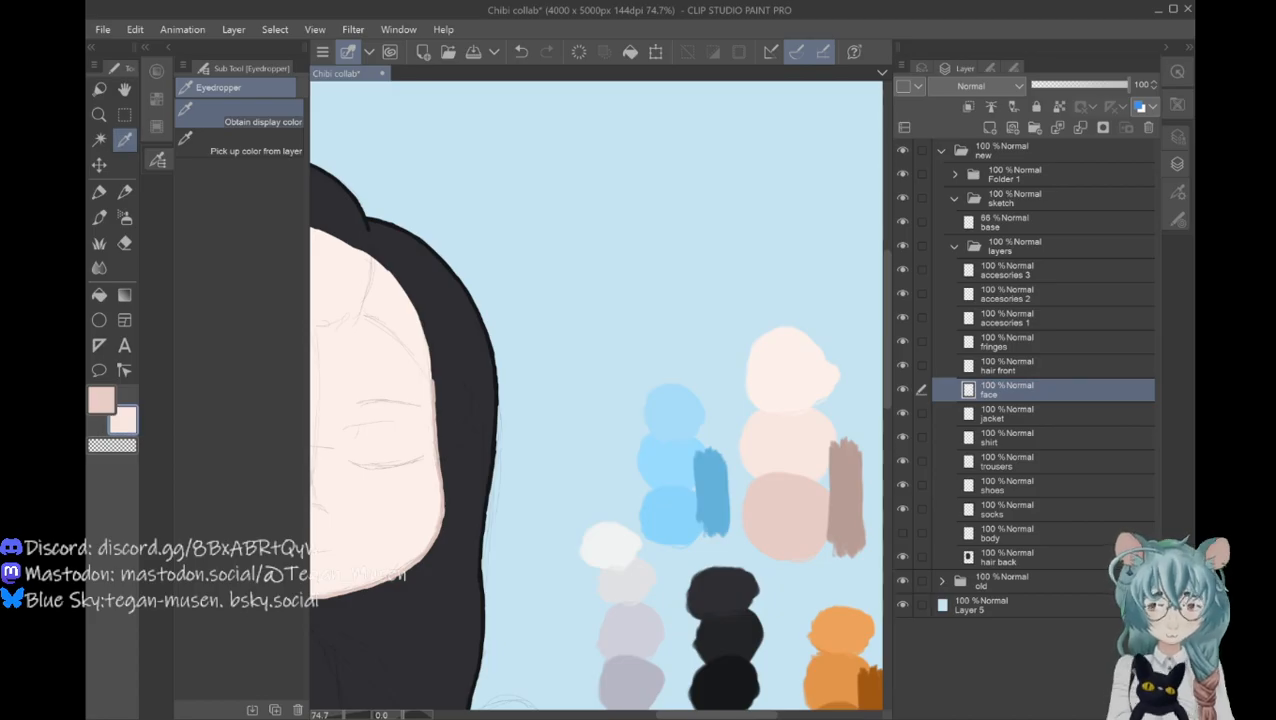
pyautogui.press('x')
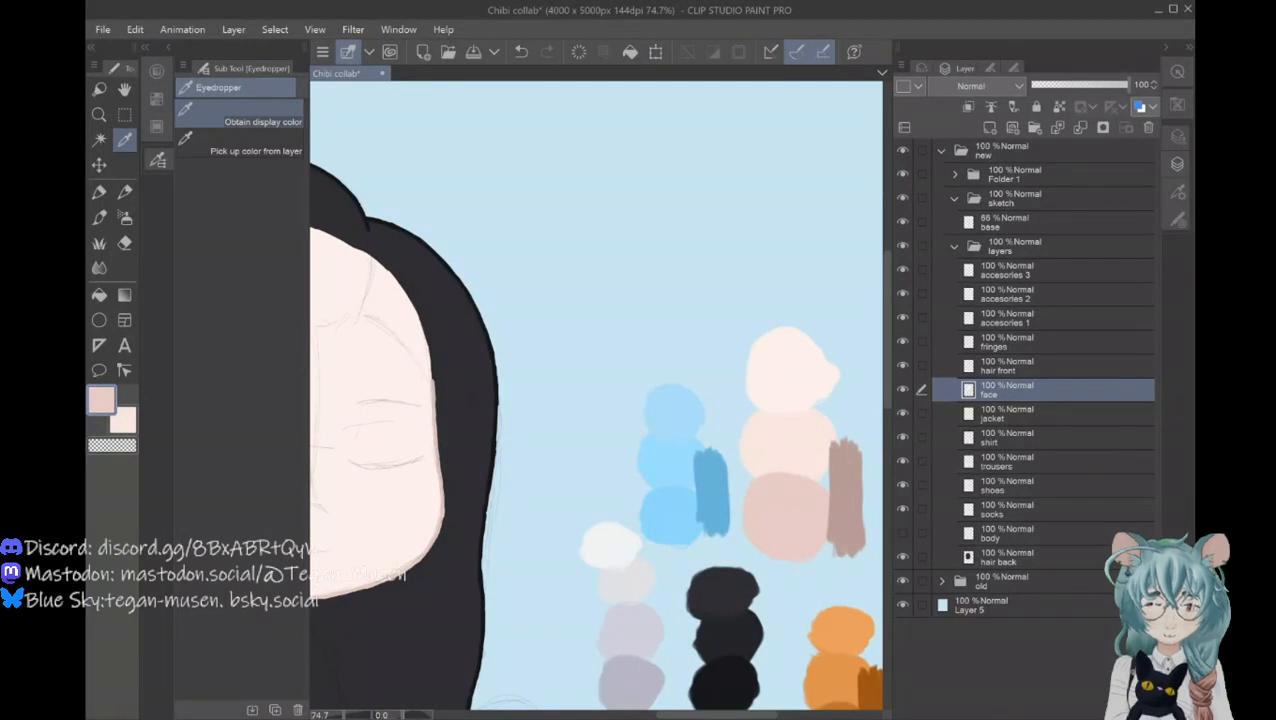
pyautogui.click(856, 487)
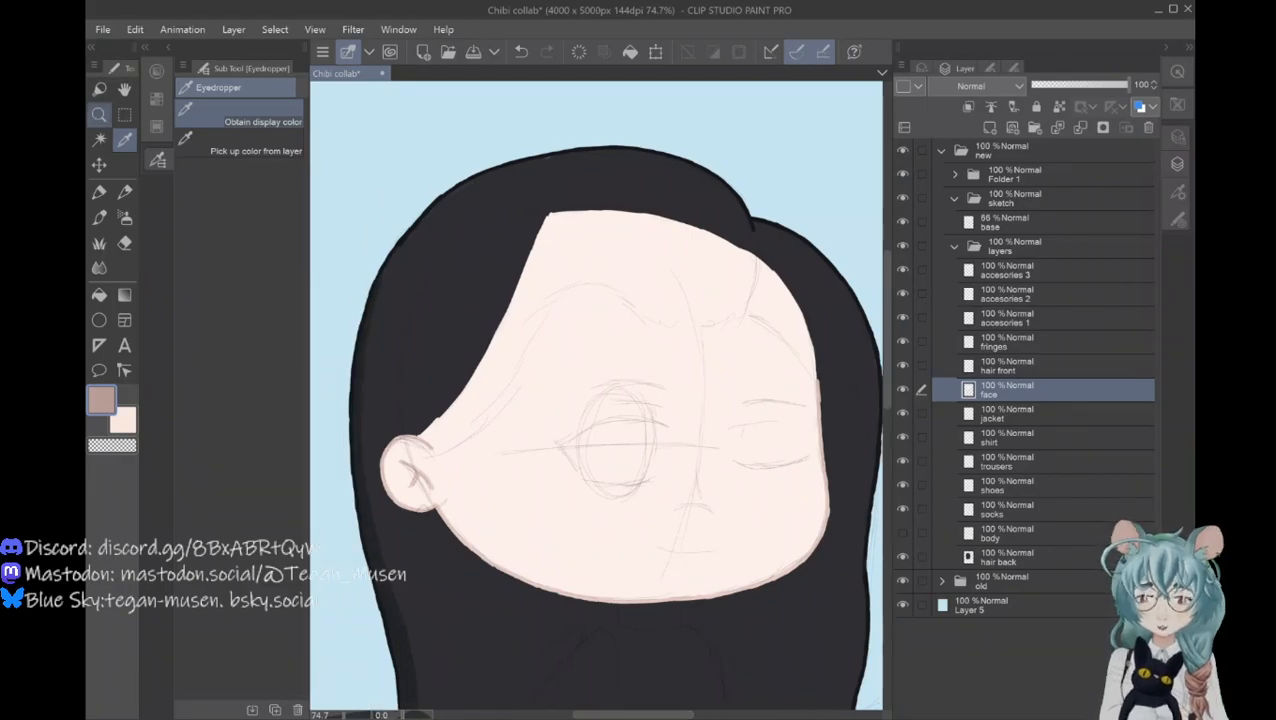
# Step: Go over the ear's upper outline in brownish pink with the Smooth India ink brush on the face layer
pyautogui.click(99, 115)
pyautogui.moveTo(397, 487); pyautogui.dragTo(410, 480)
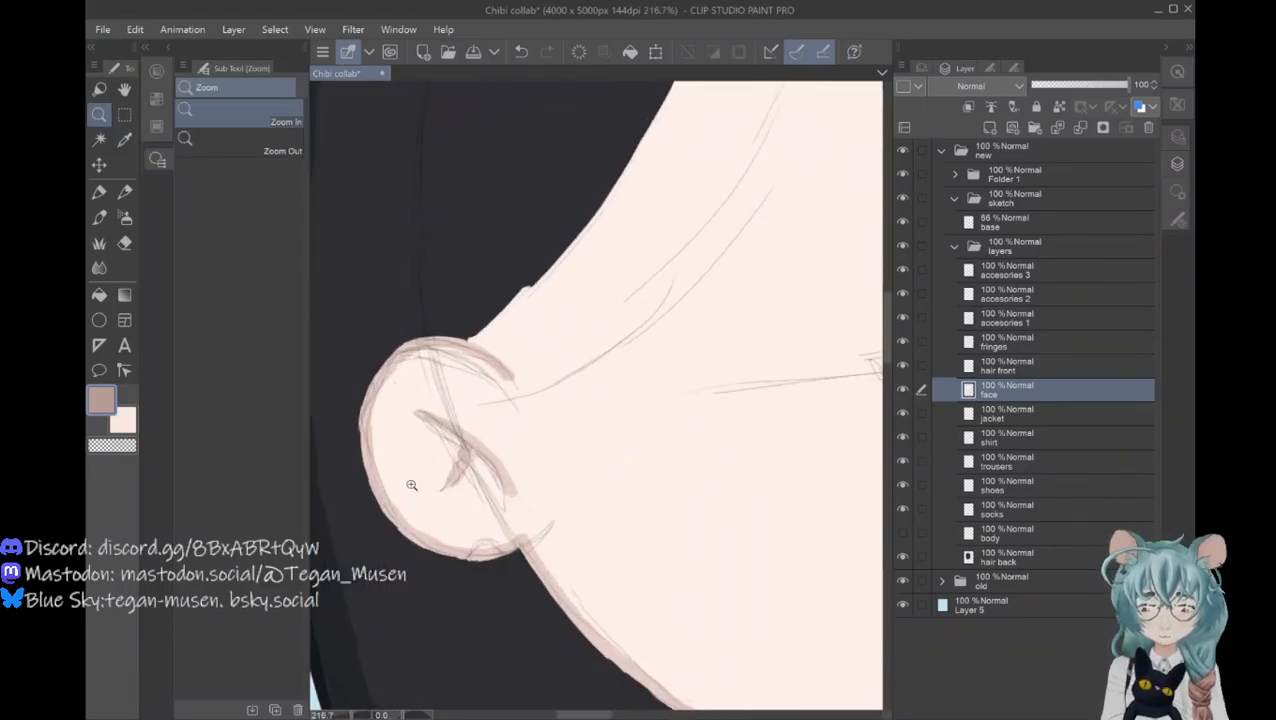
pyautogui.press('b')
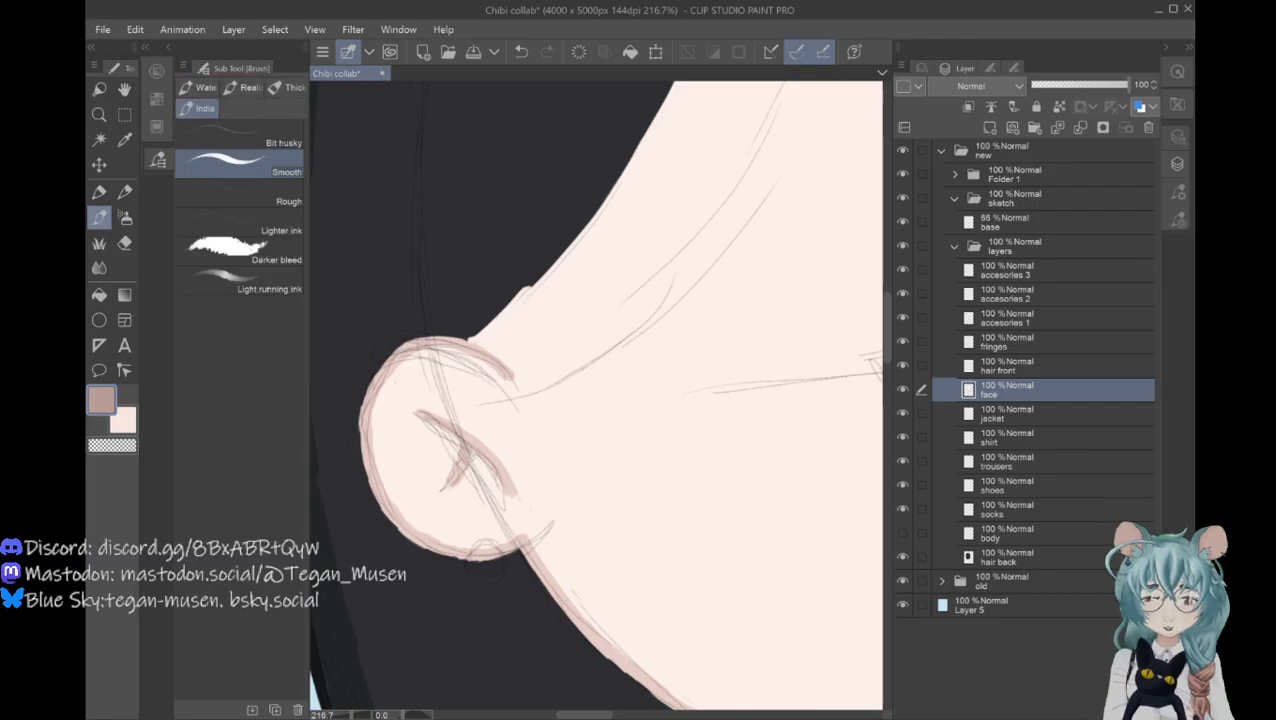
pyautogui.click(508, 375)
pyautogui.moveTo(508, 375); pyautogui.dragTo(434, 338)
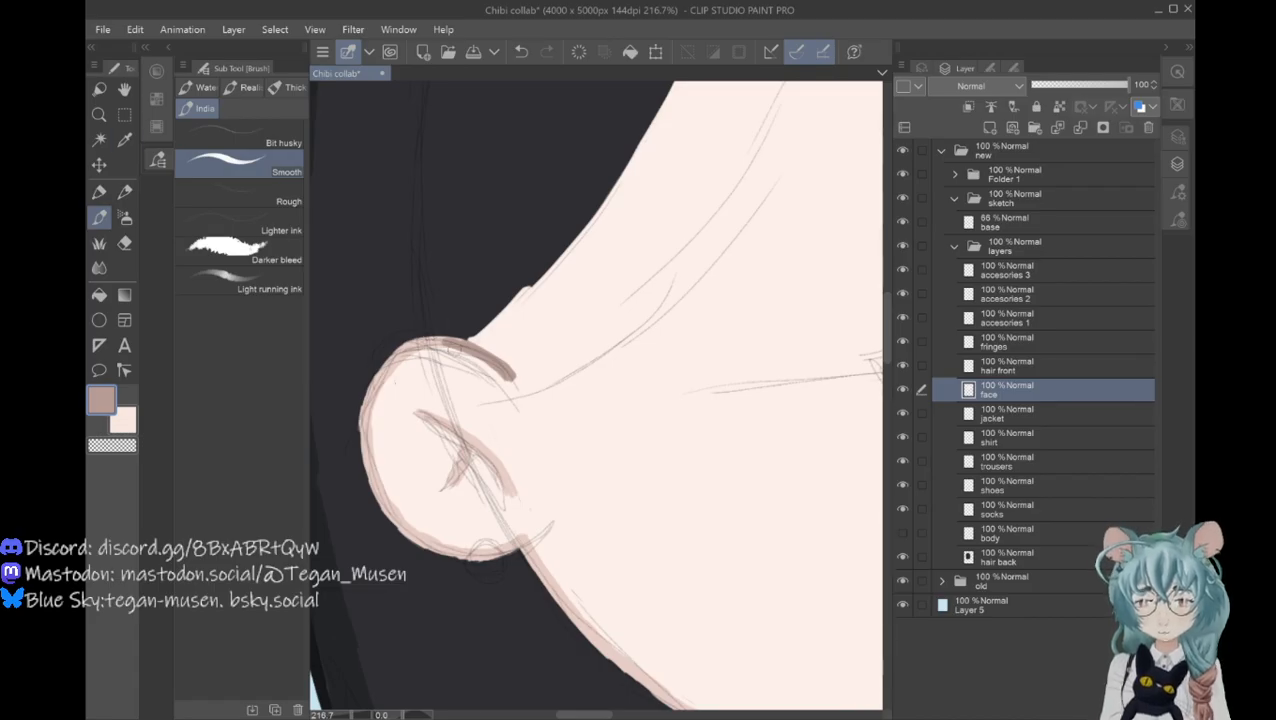
pyautogui.moveTo(462, 341); pyautogui.dragTo(406, 347)
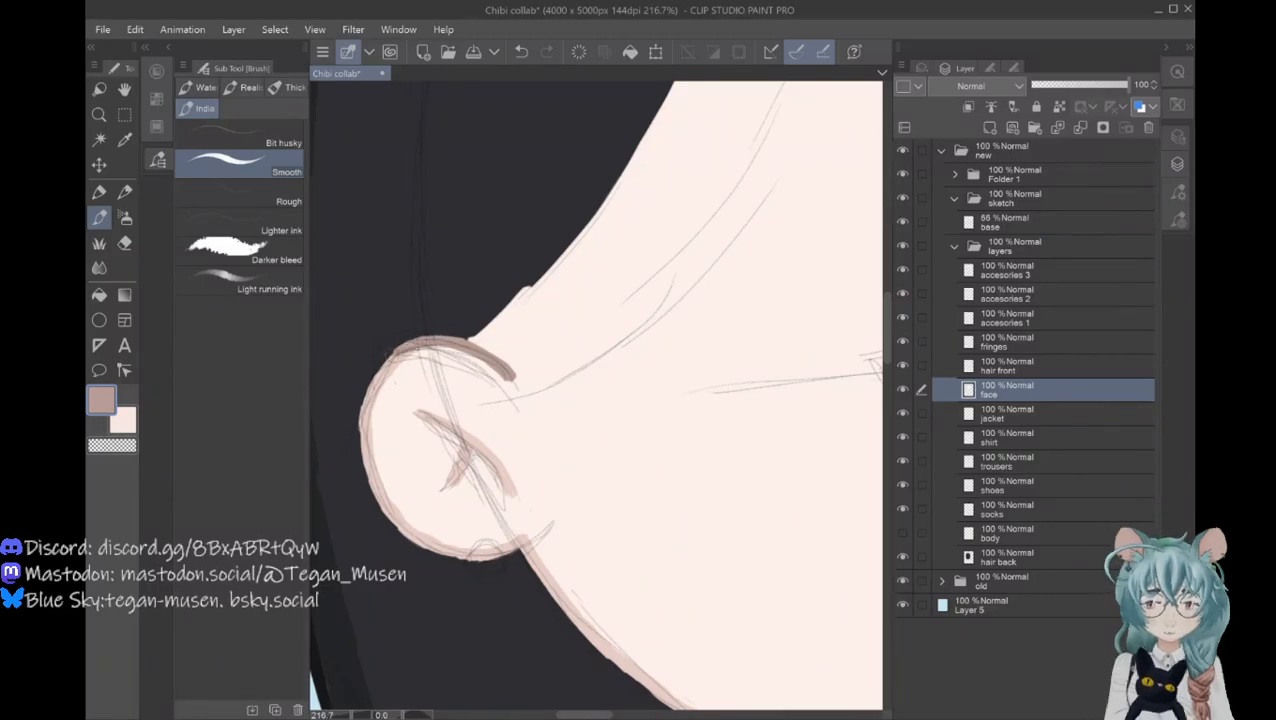
# Step: Darken the ear's inner fold lines and the rest of its outer outline down to the jaw in brownish pink
pyautogui.moveTo(512, 492)
pyautogui.mouseDown()
pyautogui.moveTo(457, 428)
pyautogui.moveTo(476, 443)
pyautogui.moveTo(409, 405)
pyautogui.mouseUp()
pyautogui.moveTo(466, 443)
pyautogui.mouseDown()
pyautogui.moveTo(446, 484)
pyautogui.moveTo(457, 449)
pyautogui.mouseUp()
pyautogui.moveTo(401, 352)
pyautogui.mouseDown()
pyautogui.moveTo(361, 410)
pyautogui.moveTo(389, 509)
pyautogui.mouseUp()
pyautogui.moveTo(526, 537)
pyautogui.mouseDown()
pyautogui.moveTo(444, 547)
pyautogui.moveTo(483, 548)
pyautogui.moveTo(411, 531)
pyautogui.moveTo(419, 539)
pyautogui.moveTo(386, 487)
pyautogui.mouseUp()
# Step: Trace the near jawline in brownish pink from the base of the ear down along the cheek towards the chin
pyautogui.moveTo(522, 538); pyautogui.dragTo(592, 635)
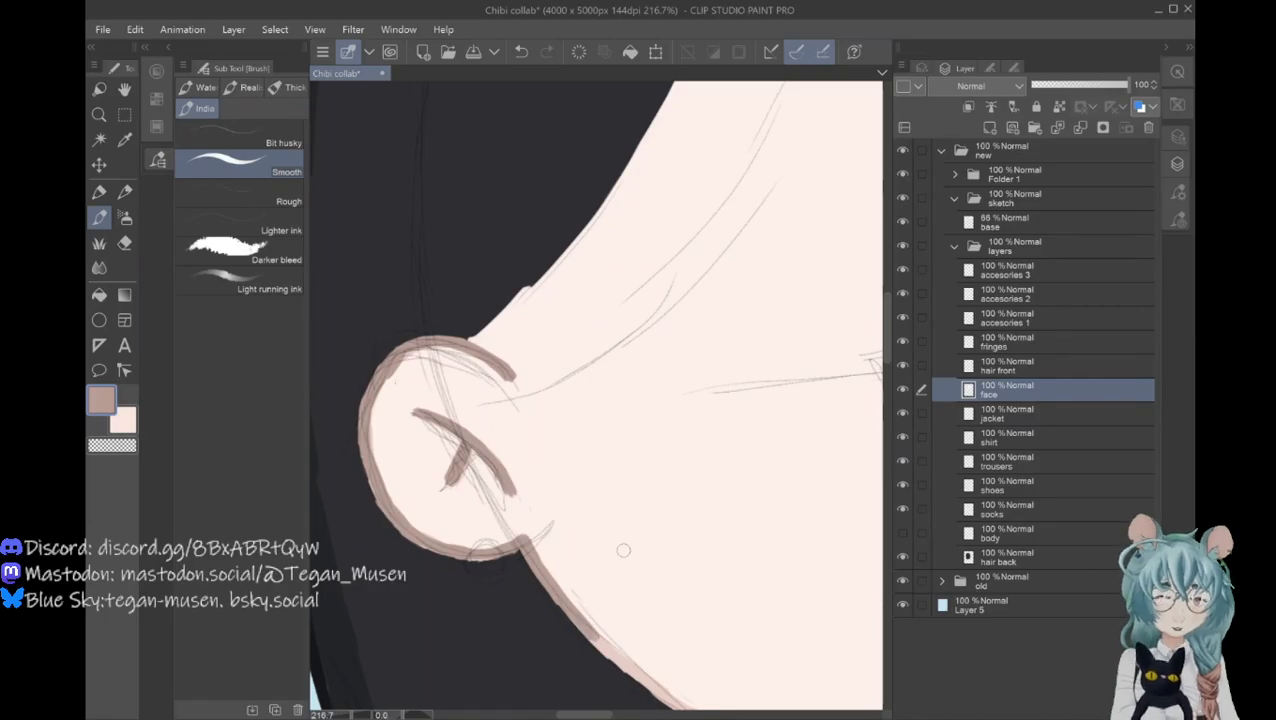
pyautogui.scroll(-3, 876, 364)
pyautogui.moveTo(592, 414); pyautogui.dragTo(655, 465)
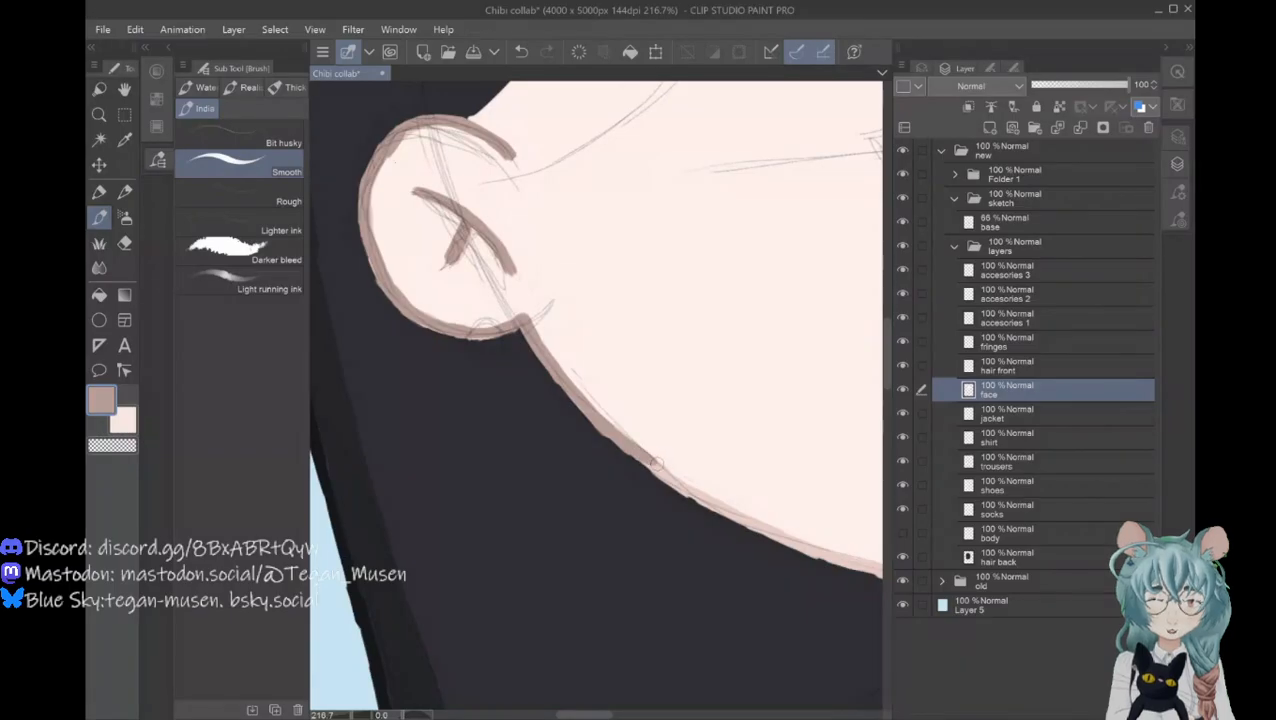
pyautogui.moveTo(590, 713); pyautogui.dragTo(612, 713)
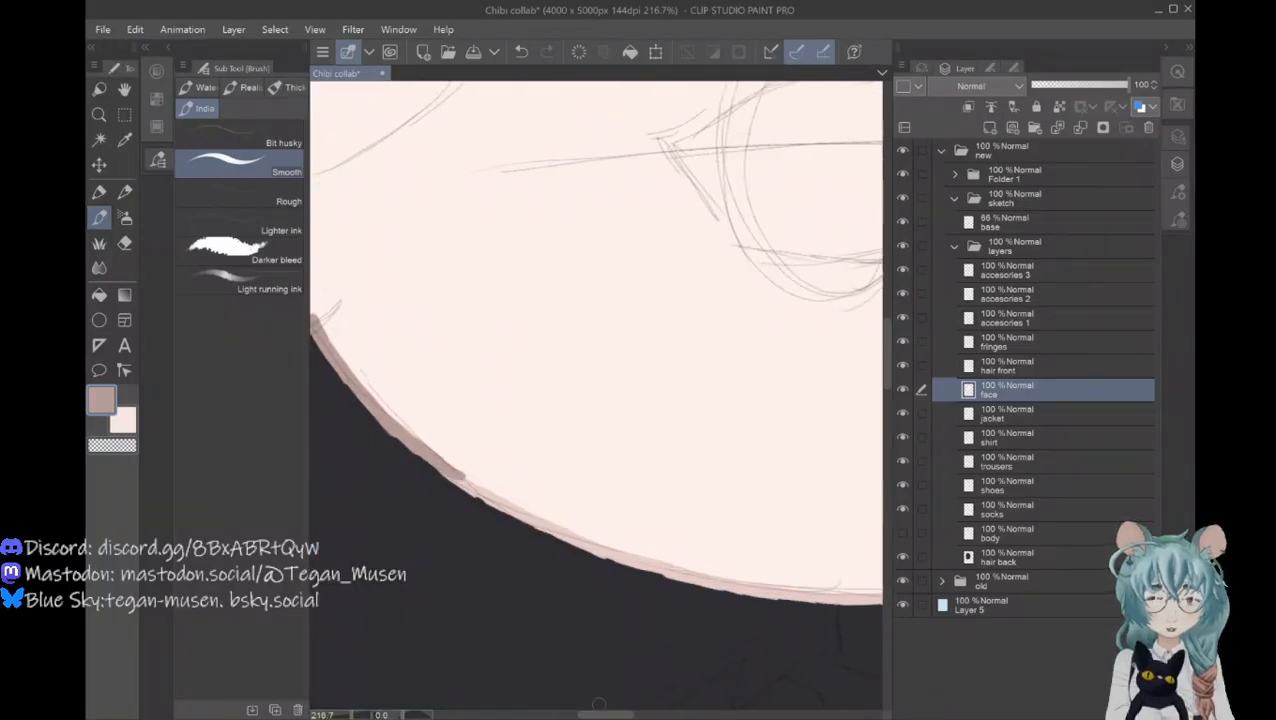
pyautogui.scroll(-2, 876, 364)
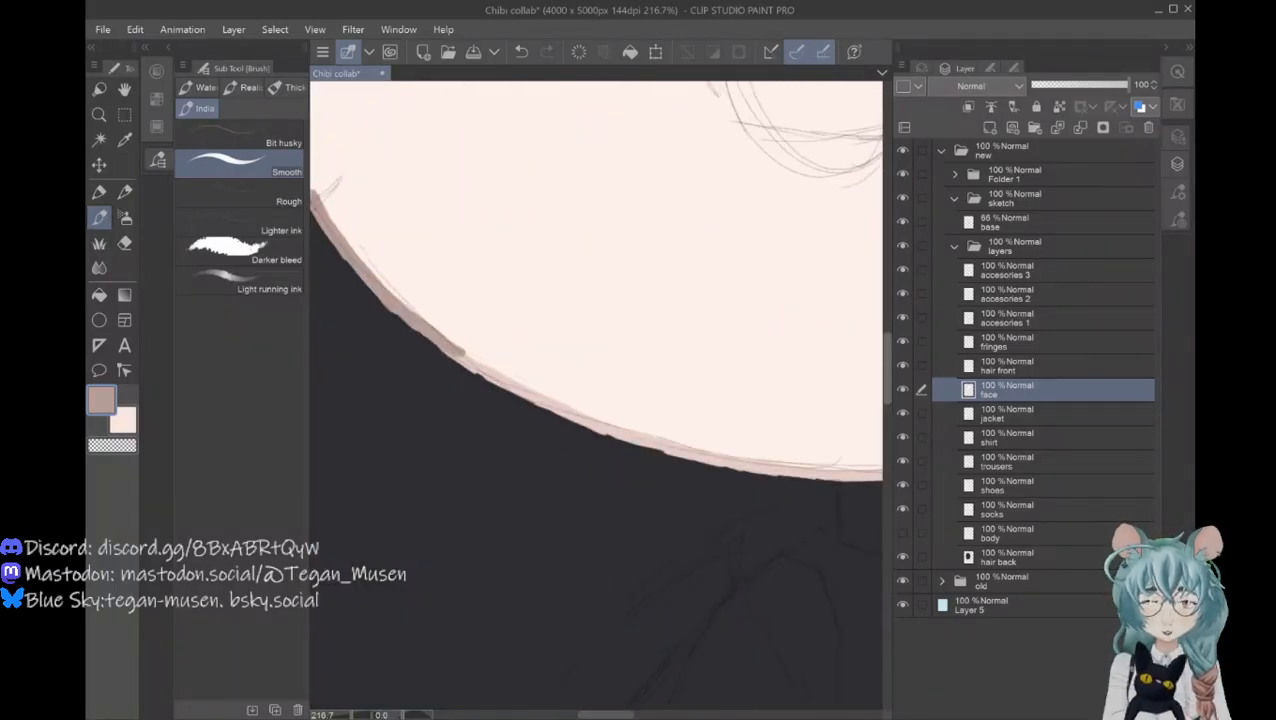
pyautogui.moveTo(441, 343)
pyautogui.mouseDown()
pyautogui.moveTo(594, 424)
pyautogui.moveTo(571, 411)
pyautogui.moveTo(637, 429)
pyautogui.moveTo(598, 426)
pyautogui.moveTo(634, 437)
pyautogui.moveTo(609, 430)
pyautogui.moveTo(696, 454)
pyautogui.moveTo(668, 447)
pyautogui.moveTo(706, 456)
pyautogui.mouseUp()
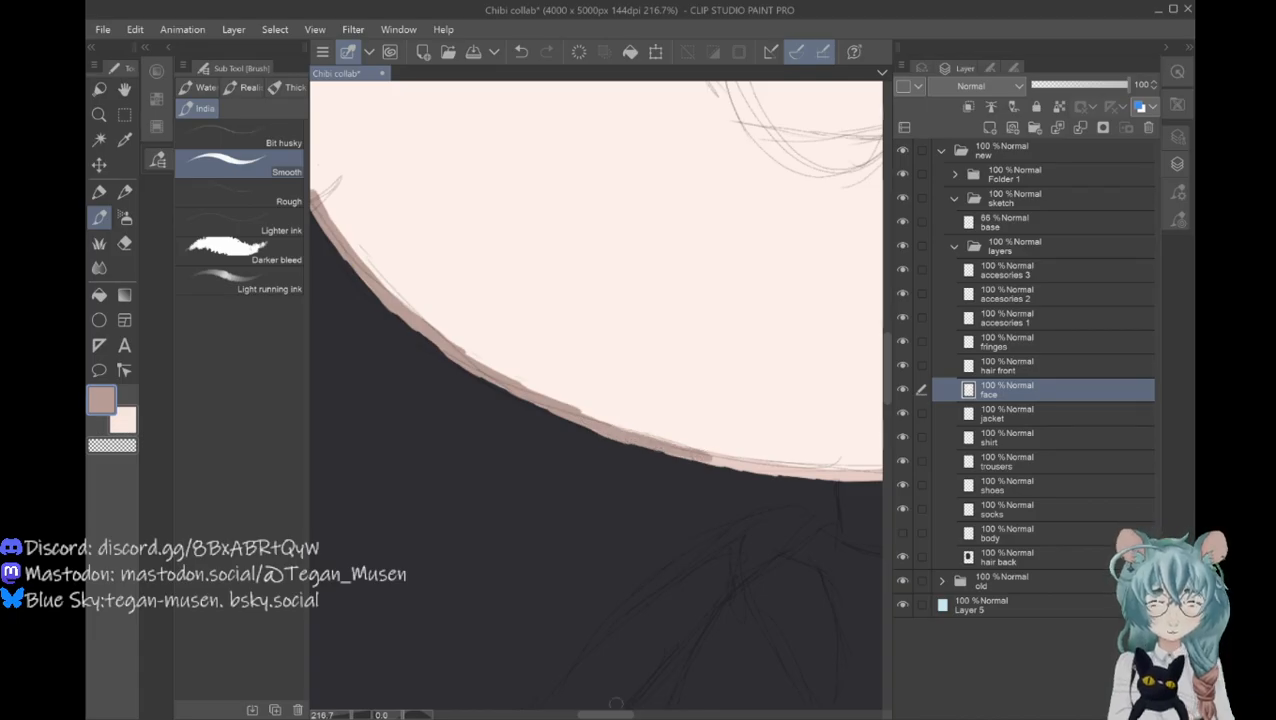
# Step: Continue the brownish-pink line over the pale outline beneath the mouth, across the chin to the start of the far cheek
pyautogui.hscroll(5, 628, 692)
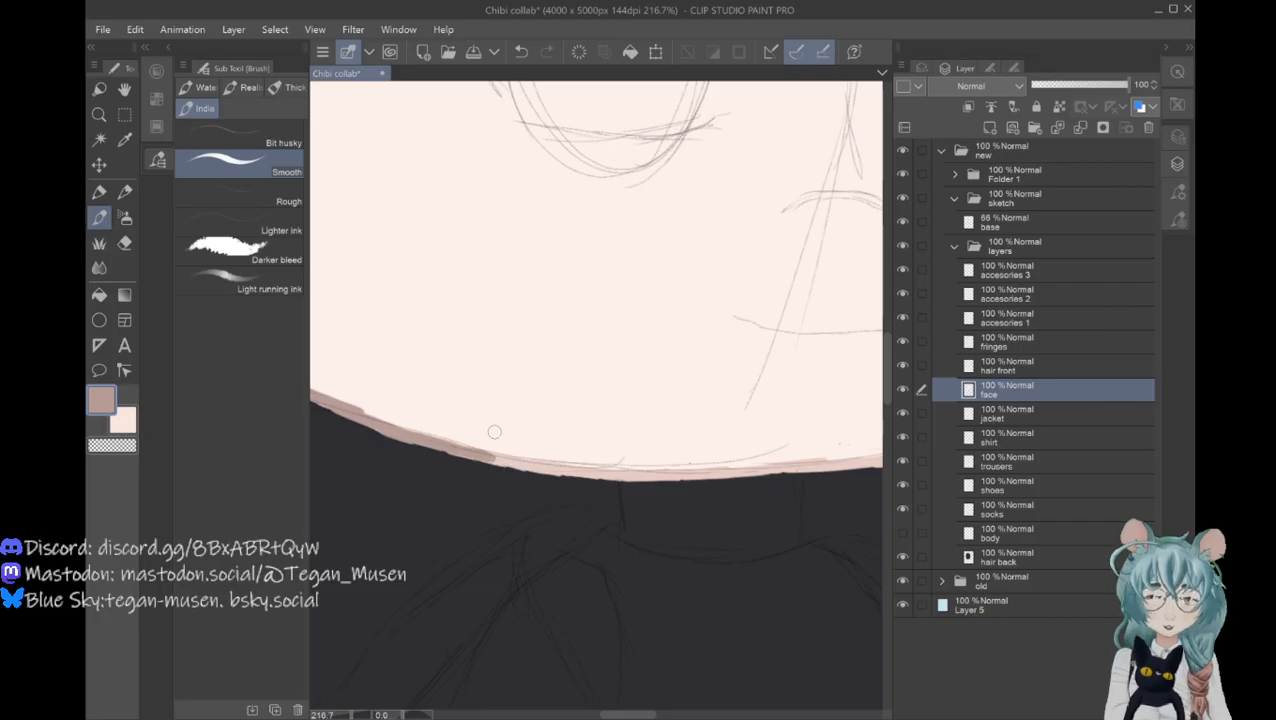
pyautogui.moveTo(484, 455); pyautogui.dragTo(580, 471)
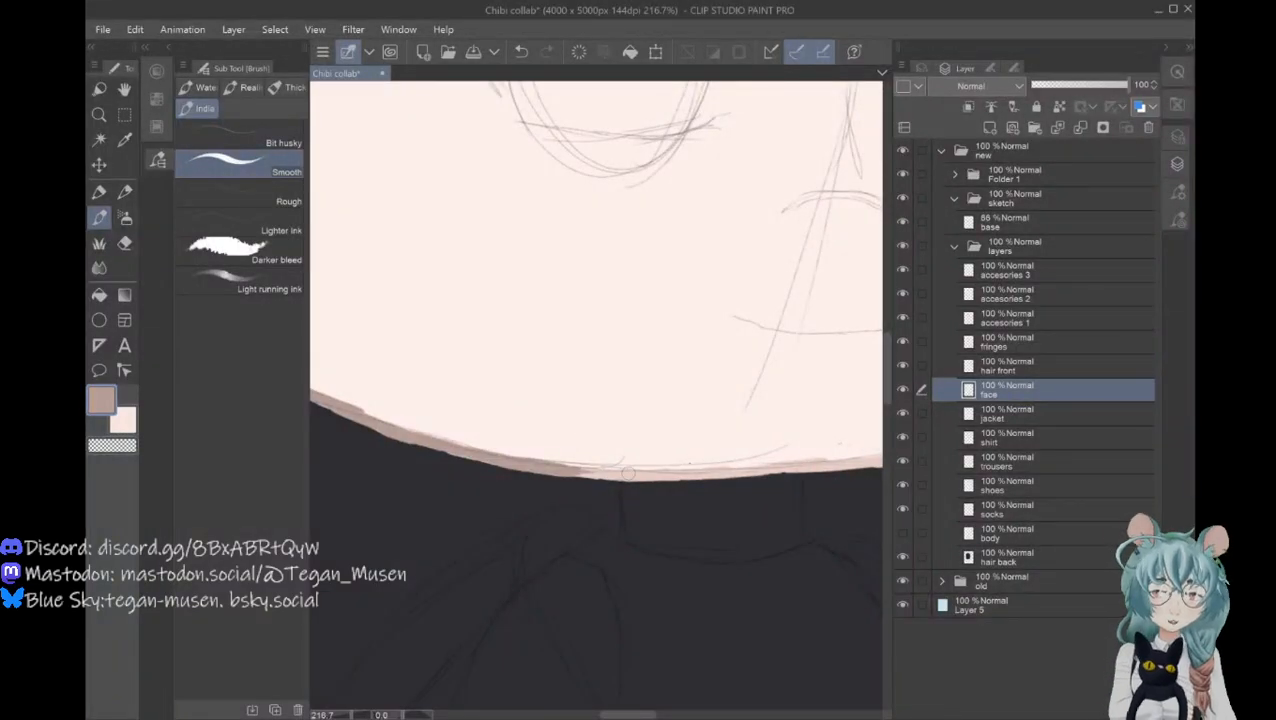
pyautogui.moveTo(652, 475); pyautogui.dragTo(568, 471)
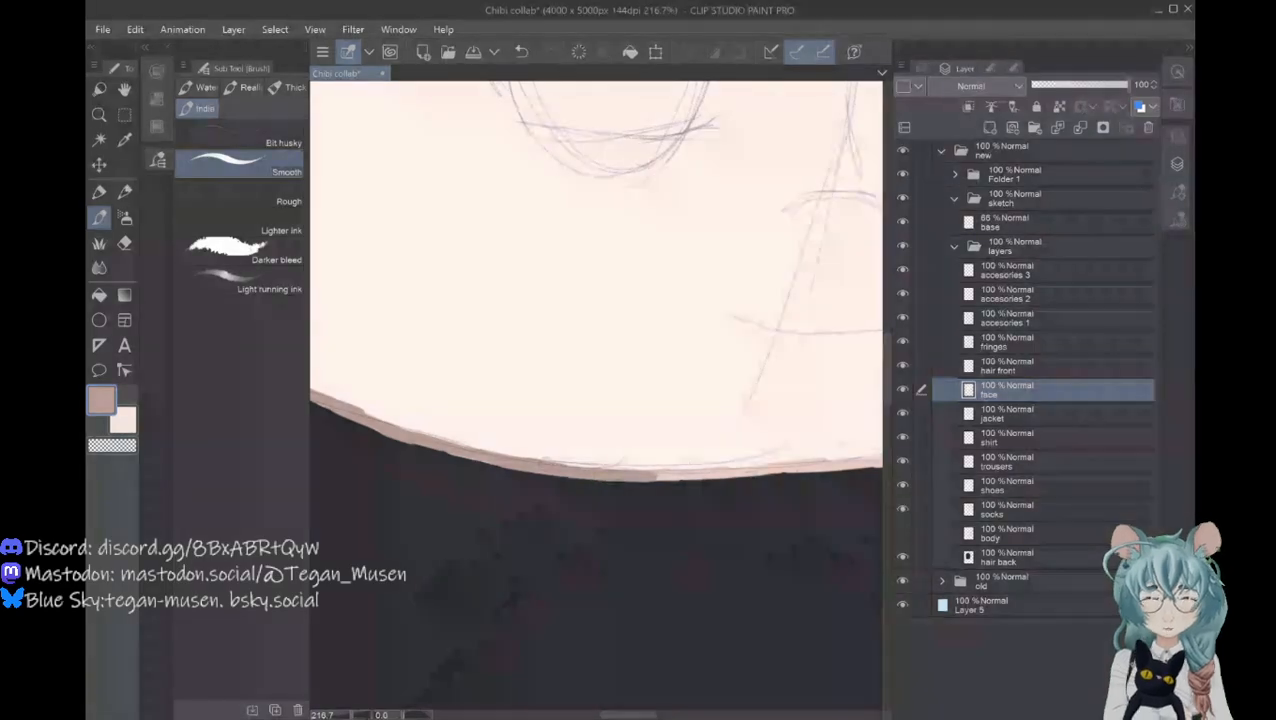
pyautogui.moveTo(628, 714); pyautogui.dragTo(651, 714)
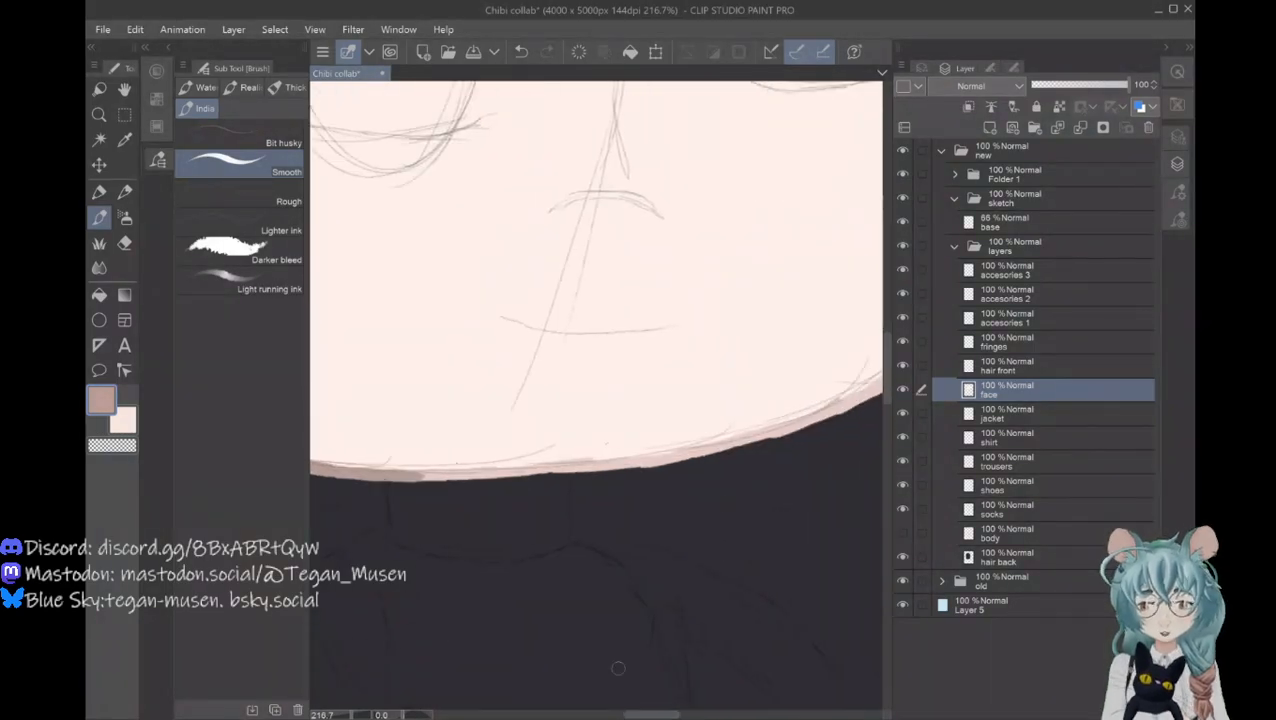
pyautogui.moveTo(524, 466)
pyautogui.mouseDown()
pyautogui.moveTo(414, 472)
pyautogui.moveTo(428, 472)
pyautogui.mouseUp()
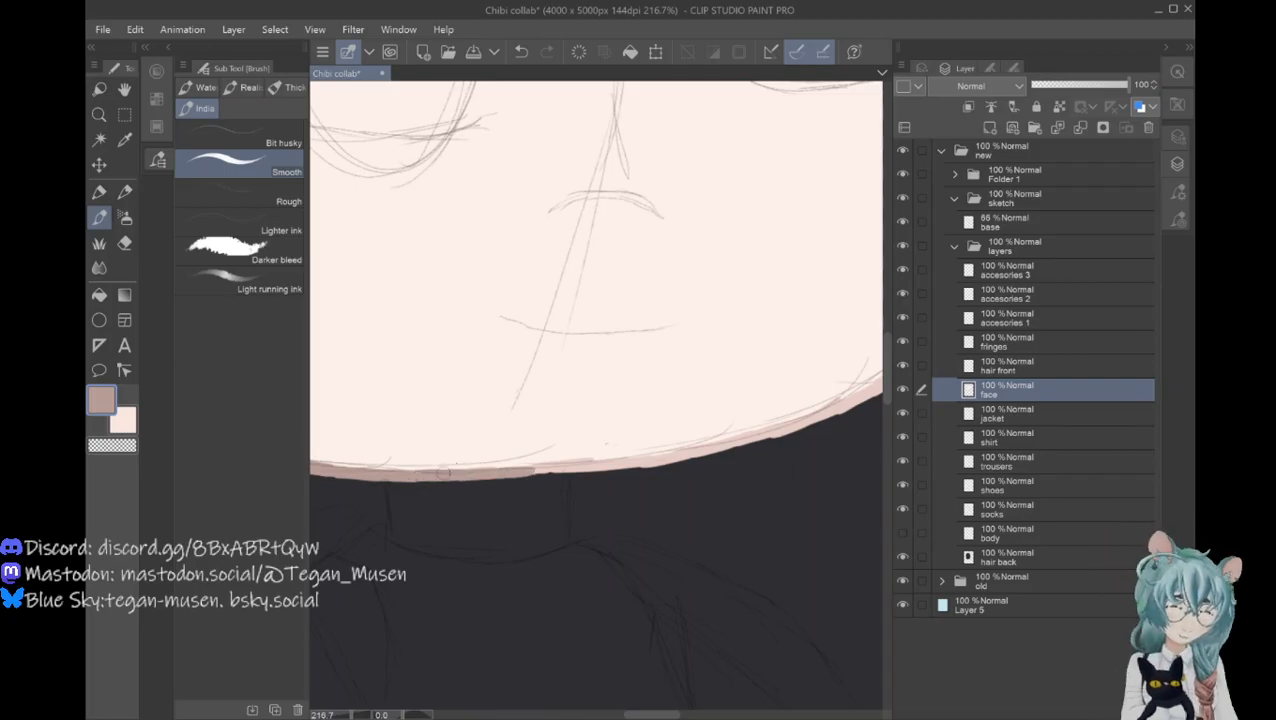
pyautogui.moveTo(532, 467)
pyautogui.mouseDown()
pyautogui.moveTo(742, 444)
pyautogui.moveTo(691, 454)
pyautogui.moveTo(860, 390)
pyautogui.mouseUp()
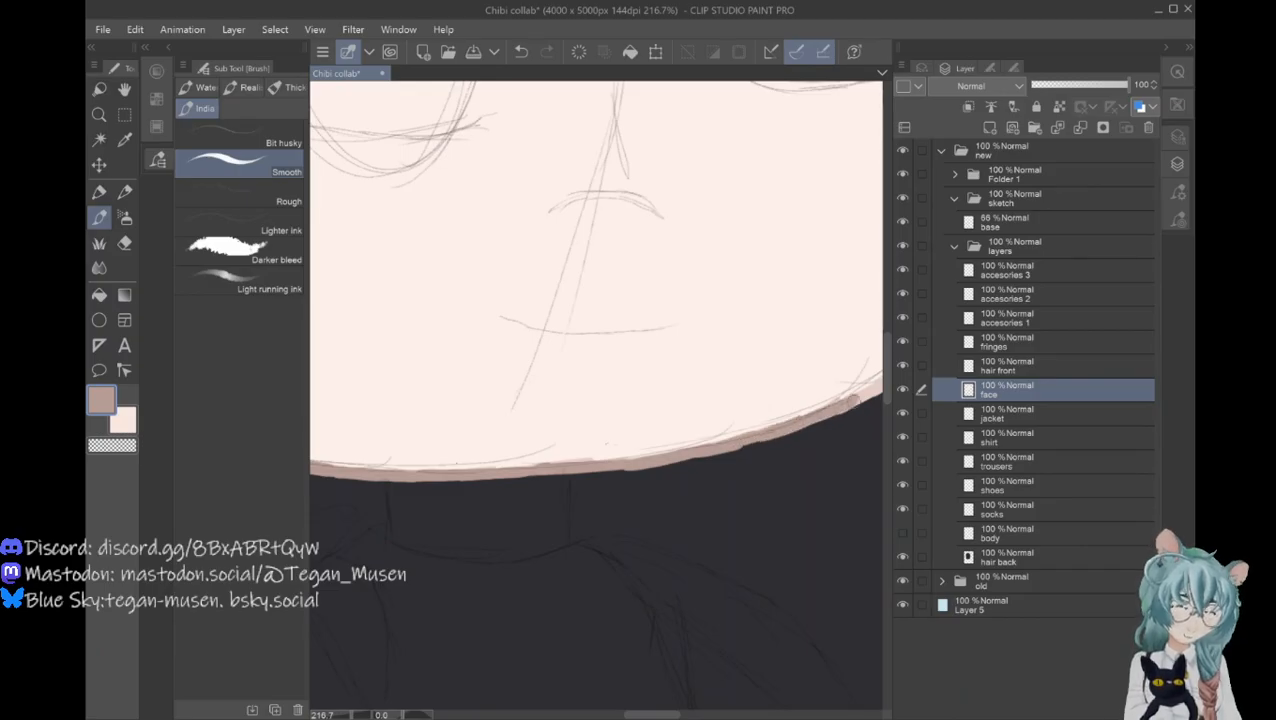
# Step: Carry the brownish-pink line around the far cheek and up past the closed eye to the upper end of the pale outline
pyautogui.moveTo(646, 714); pyautogui.dragTo(666, 714)
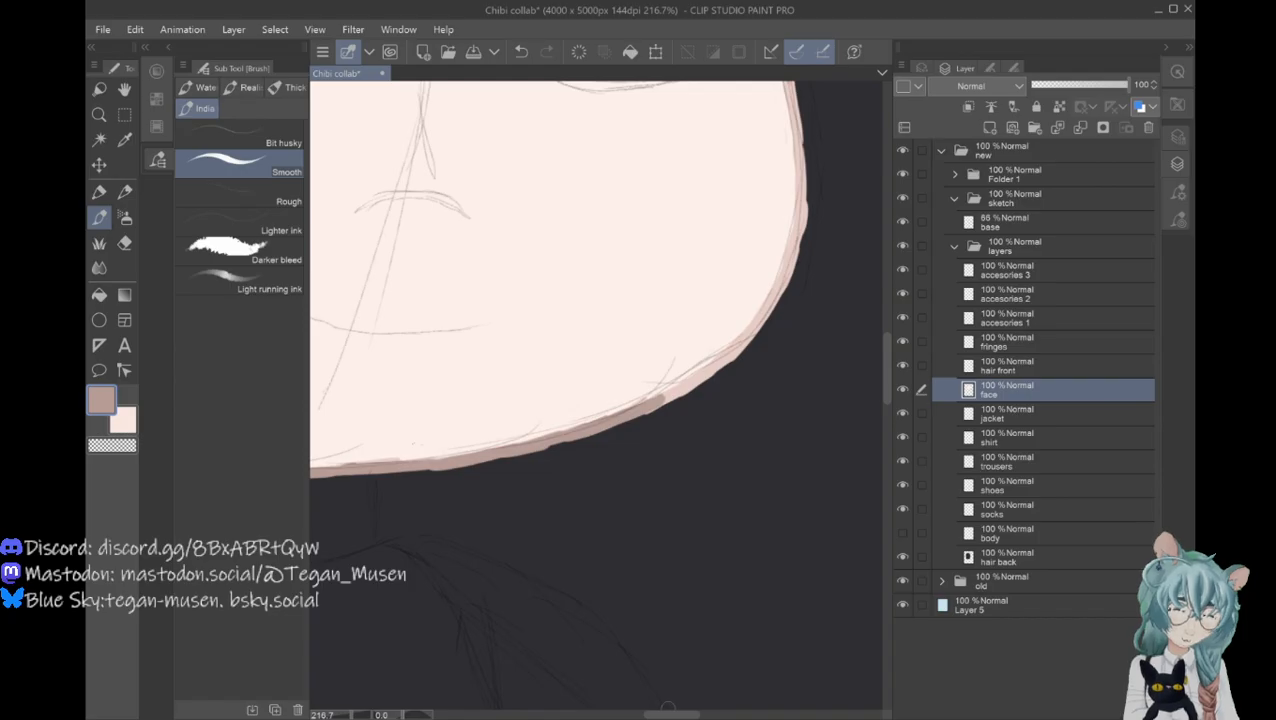
pyautogui.moveTo(654, 404)
pyautogui.mouseDown()
pyautogui.moveTo(761, 343)
pyautogui.moveTo(721, 360)
pyautogui.moveTo(807, 260)
pyautogui.moveTo(771, 298)
pyautogui.moveTo(801, 205)
pyautogui.moveTo(788, 260)
pyautogui.moveTo(802, 186)
pyautogui.moveTo(793, 114)
pyautogui.mouseUp()
pyautogui.scroll(2, 877, 306)
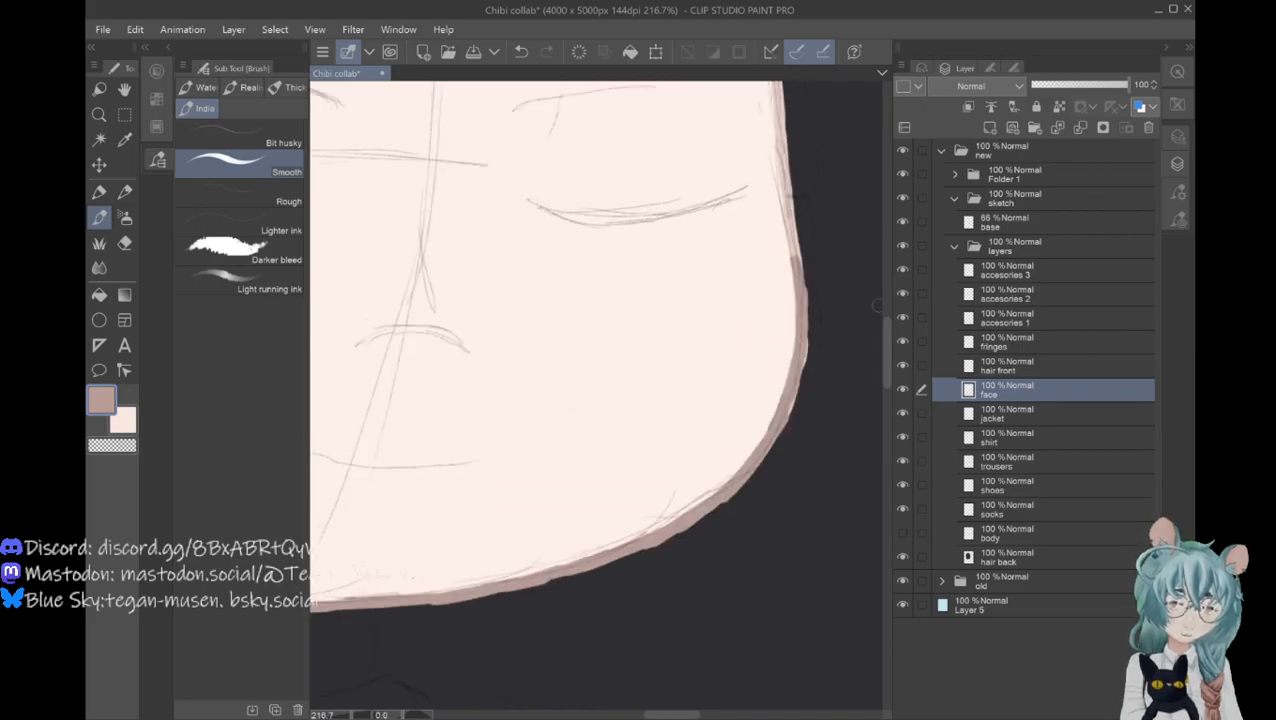
pyautogui.moveTo(798, 264); pyautogui.dragTo(780, 120)
pyautogui.scroll(3, 888, 320)
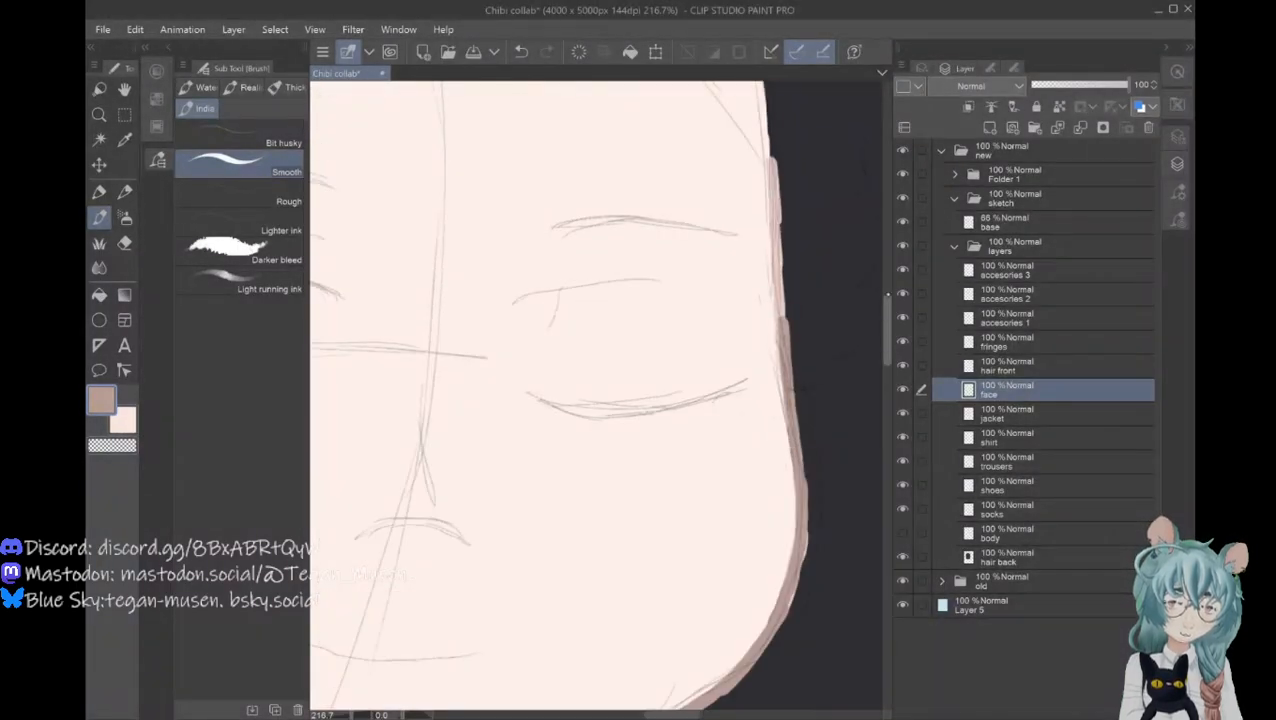
pyautogui.moveTo(781, 340); pyautogui.dragTo(771, 206)
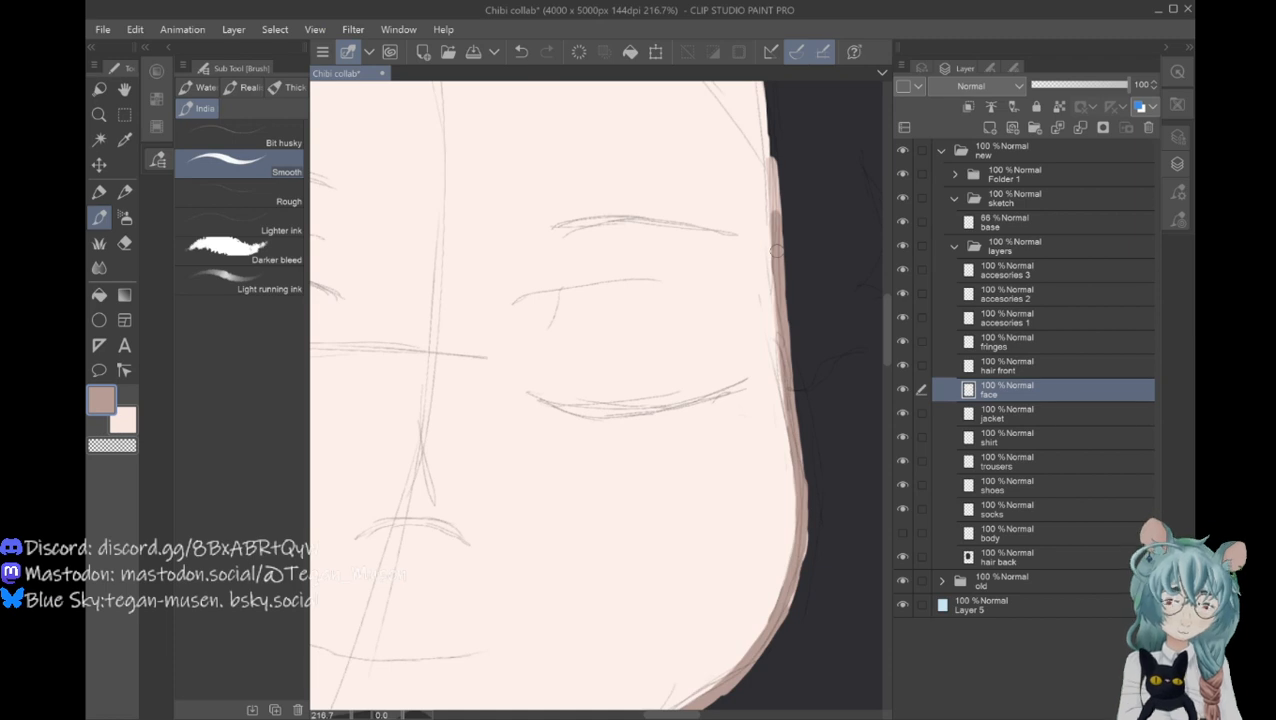
pyautogui.moveTo(776, 250); pyautogui.dragTo(773, 172)
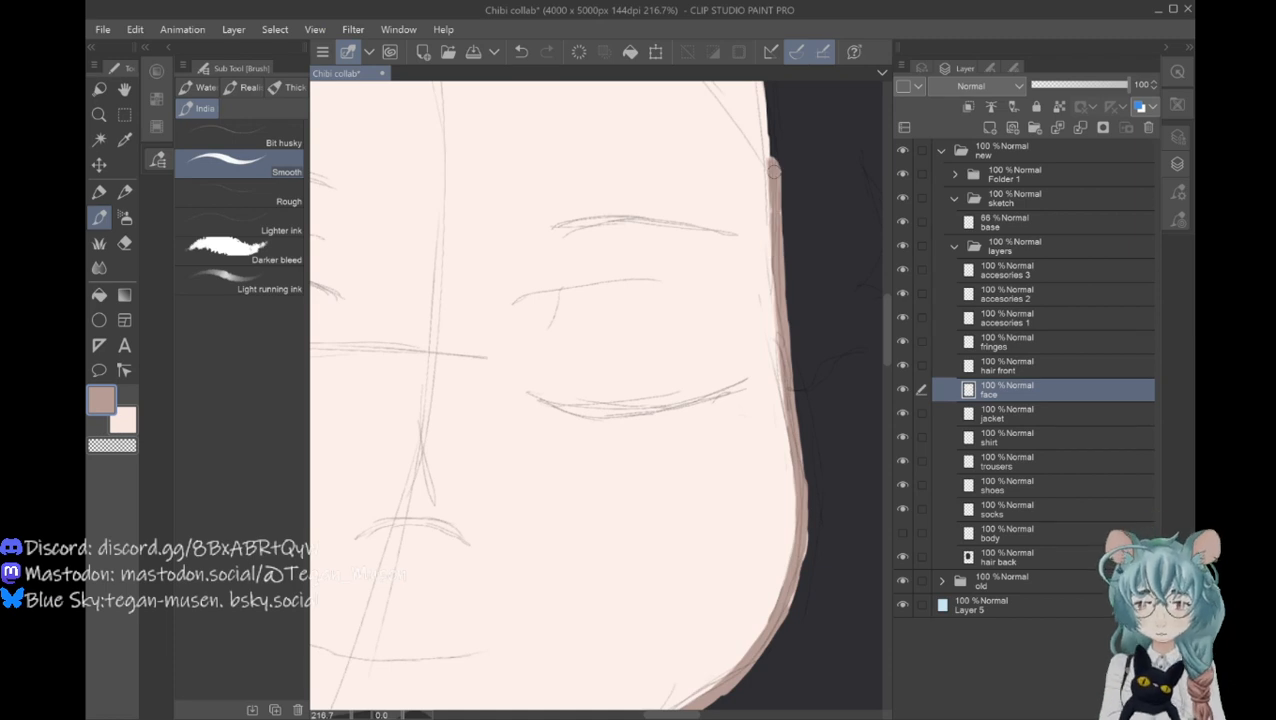
# Step: Trim the rough outer edge of the far cheek outline with the Rough eraser, from the cheek's bulge up to the line's upper end
pyautogui.click(125, 243)
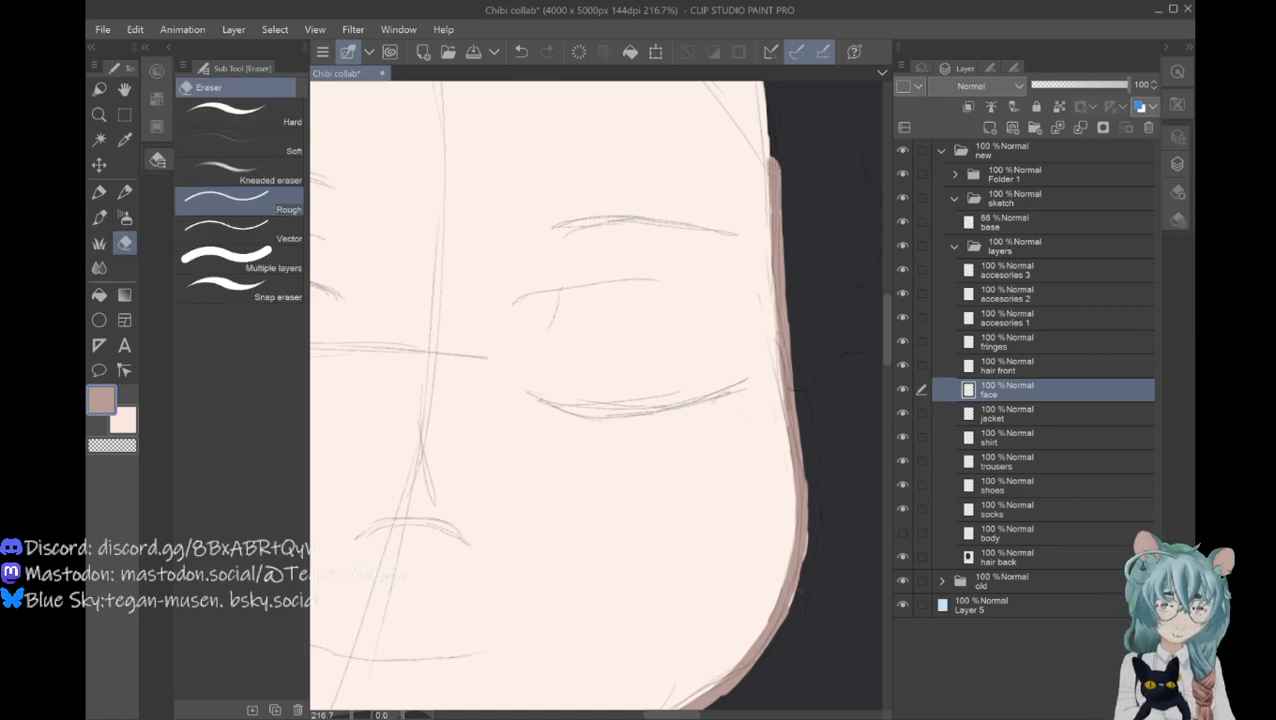
pyautogui.moveTo(801, 580)
pyautogui.mouseDown()
pyautogui.moveTo(779, 631)
pyautogui.moveTo(804, 558)
pyautogui.mouseUp()
pyautogui.moveTo(806, 480); pyautogui.dragTo(803, 522)
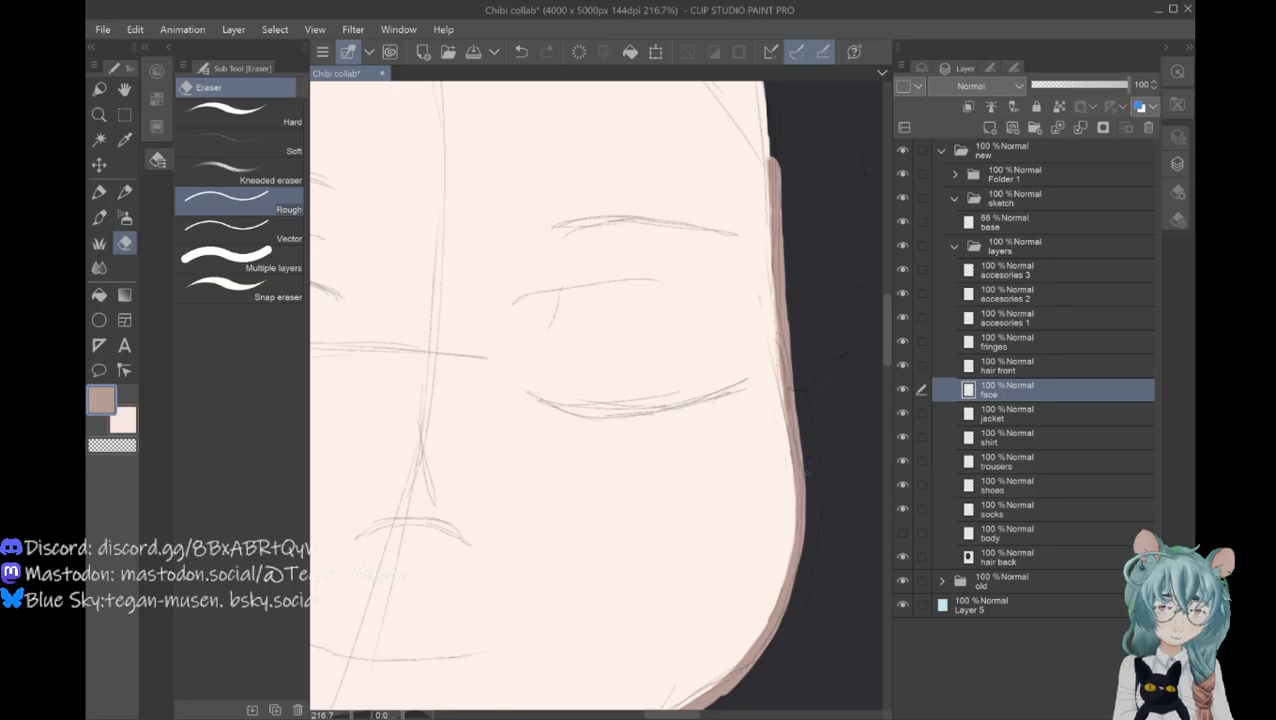
pyautogui.moveTo(790, 374); pyautogui.dragTo(789, 328)
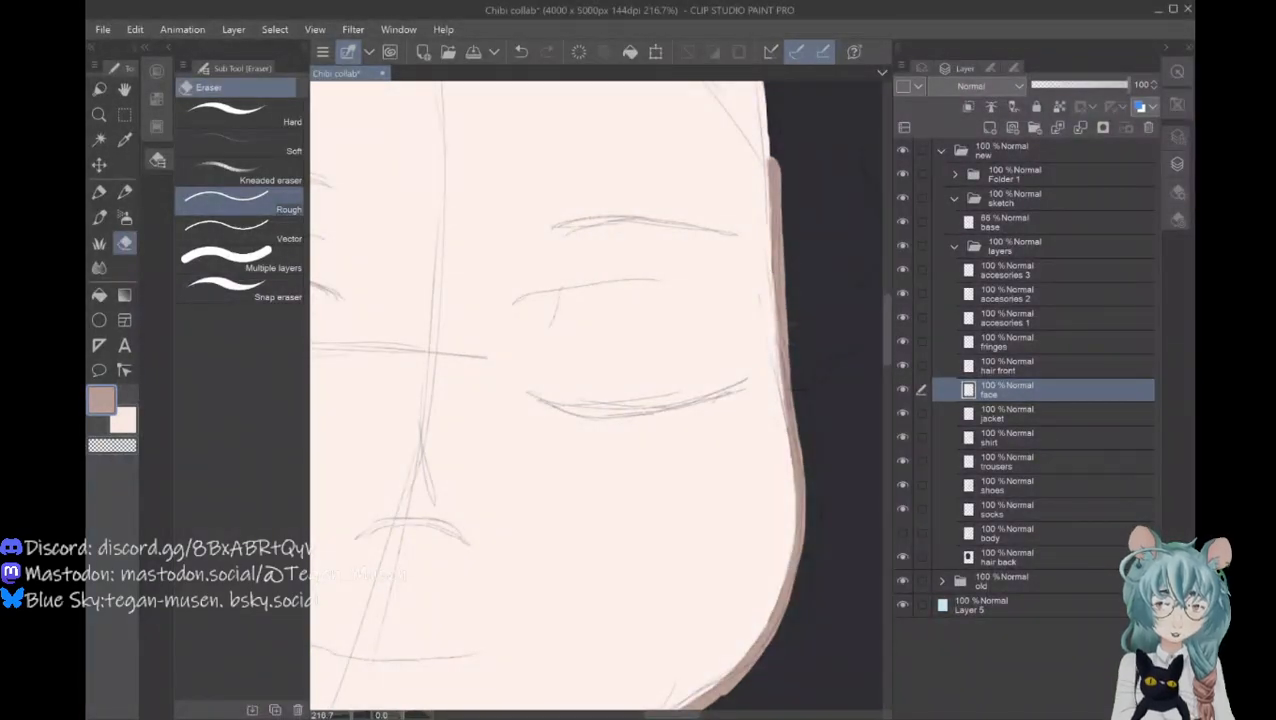
pyautogui.moveTo(786, 284); pyautogui.dragTo(777, 160)
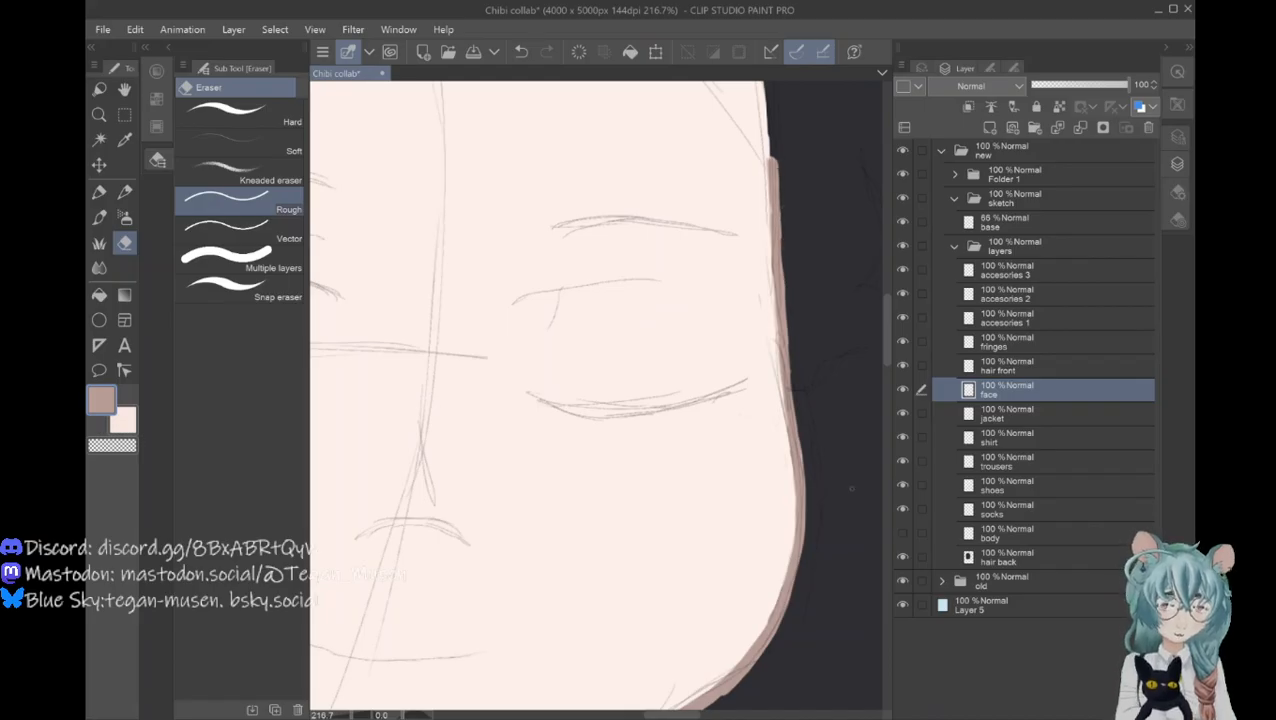
# Step: Erase the uneven outer edge of the outline around the lower far cheek and along to the chin beneath the mouth
pyautogui.scroll(-5, 845, 487)
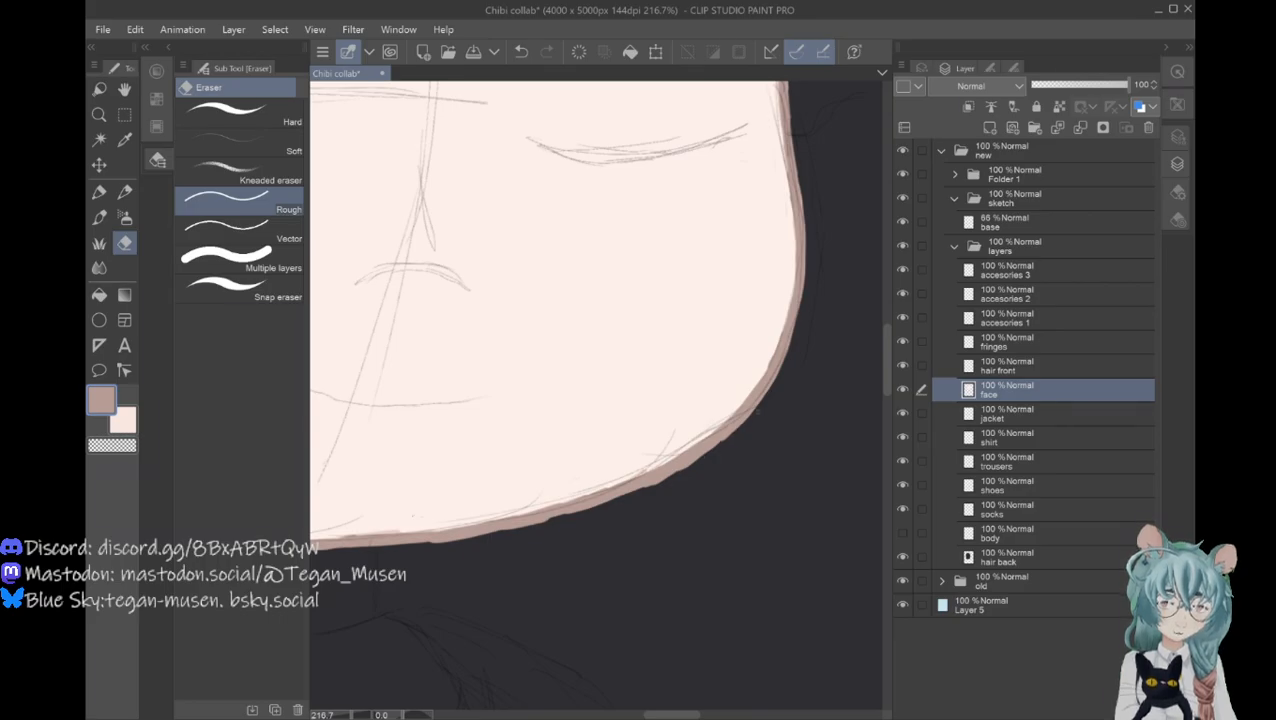
pyautogui.moveTo(740, 428); pyautogui.dragTo(771, 387)
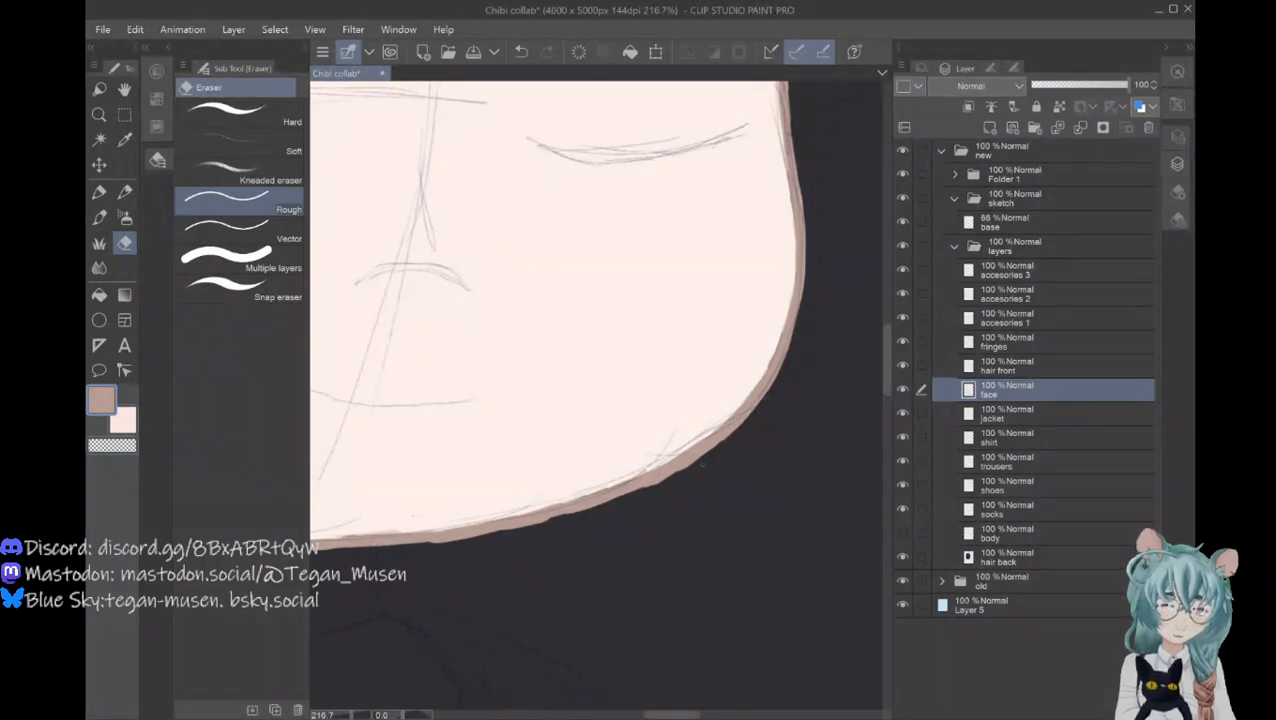
pyautogui.moveTo(657, 480); pyautogui.dragTo(701, 456)
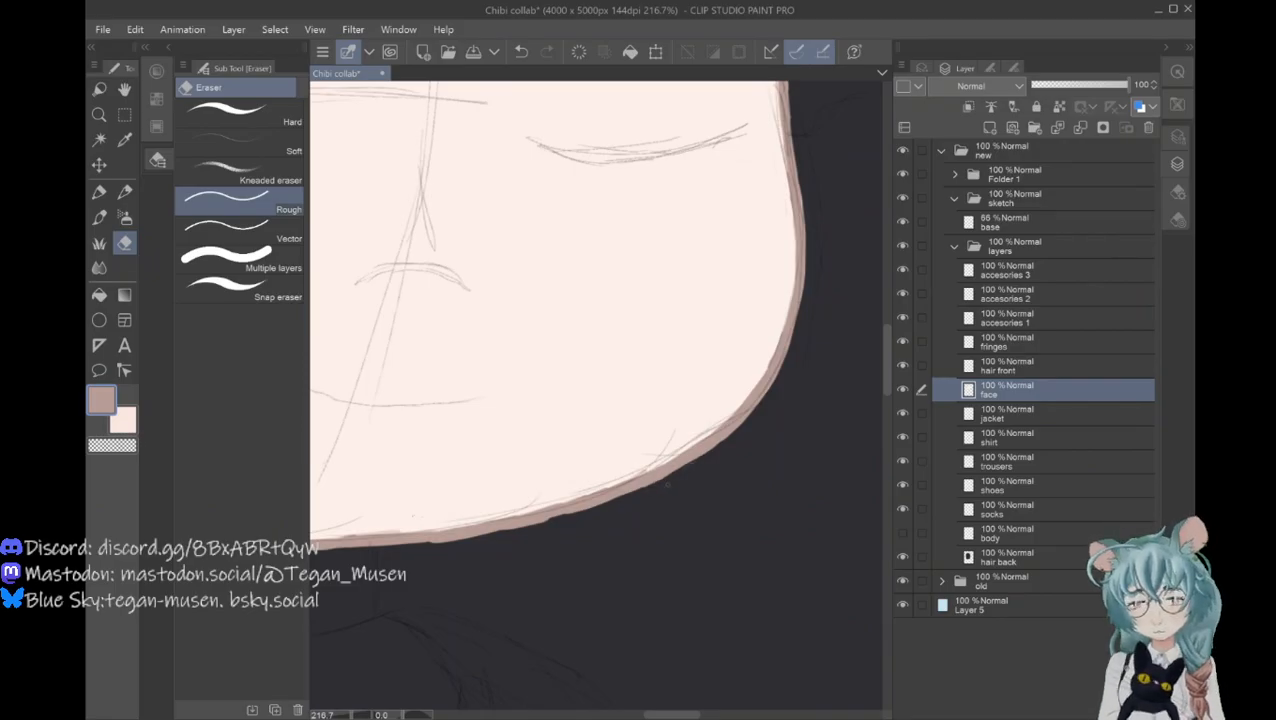
pyautogui.moveTo(537, 522)
pyautogui.mouseDown()
pyautogui.moveTo(430, 544)
pyautogui.moveTo(448, 542)
pyautogui.mouseUp()
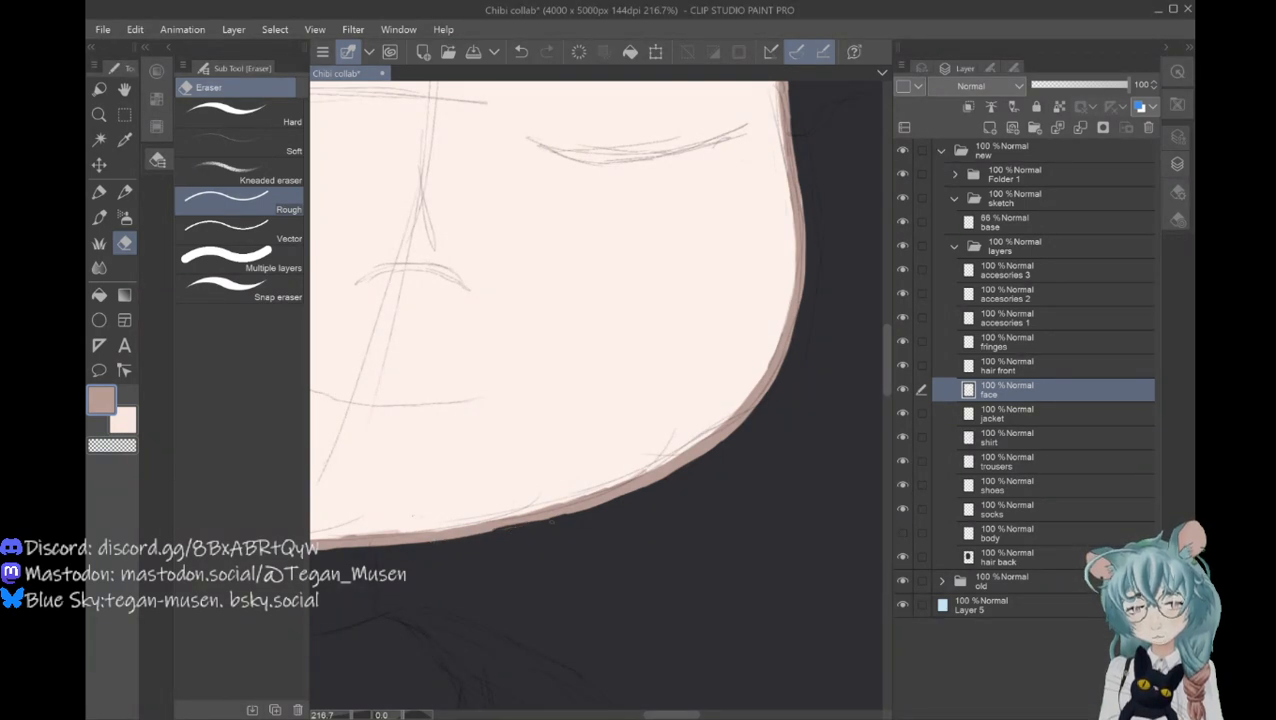
pyautogui.moveTo(671, 714); pyautogui.dragTo(656, 714)
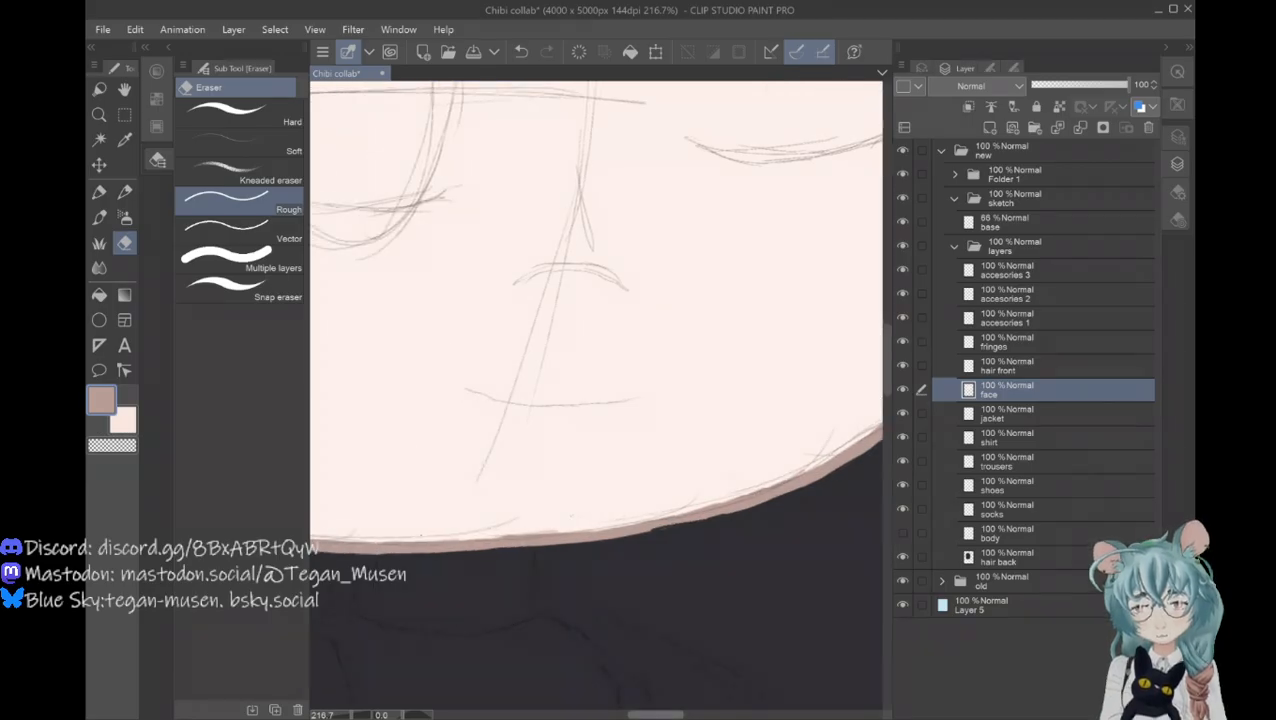
pyautogui.moveTo(657, 531); pyautogui.dragTo(582, 542)
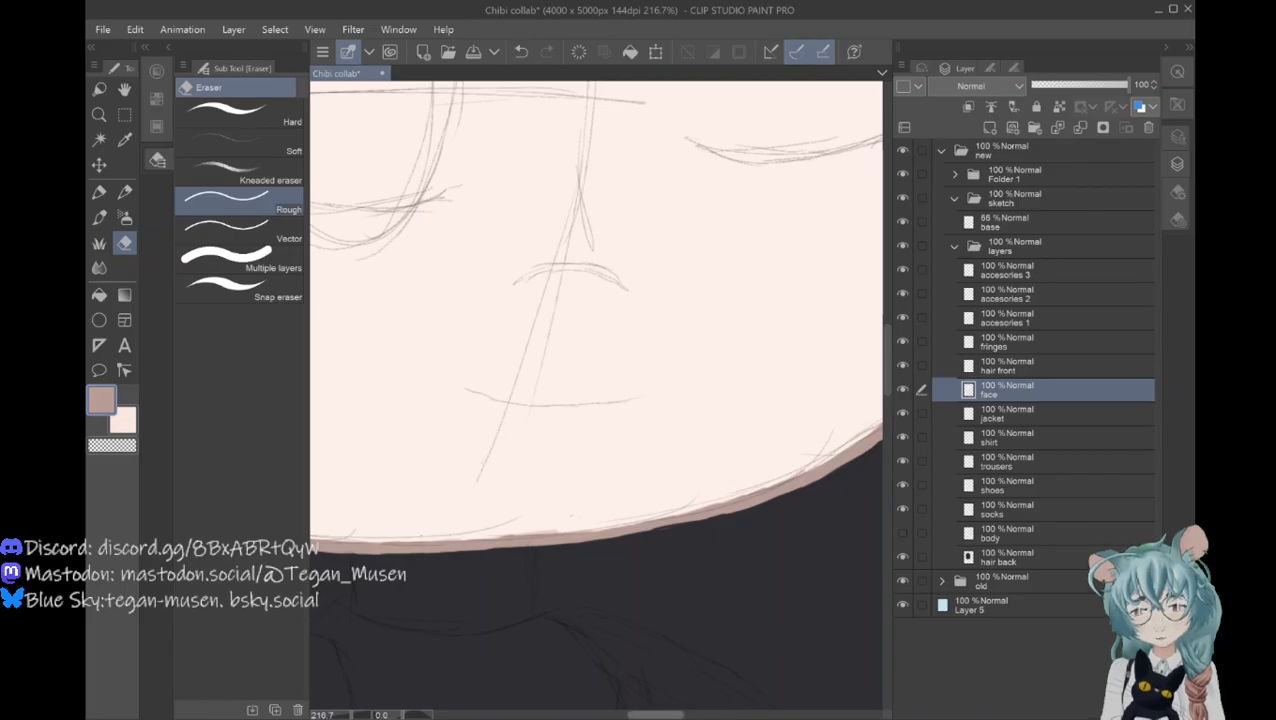
# Step: Smooth the outer edge of the near jaw outline by erasing its bumps from the chin up to the base of the ear
pyautogui.moveTo(656, 714); pyautogui.dragTo(642, 714)
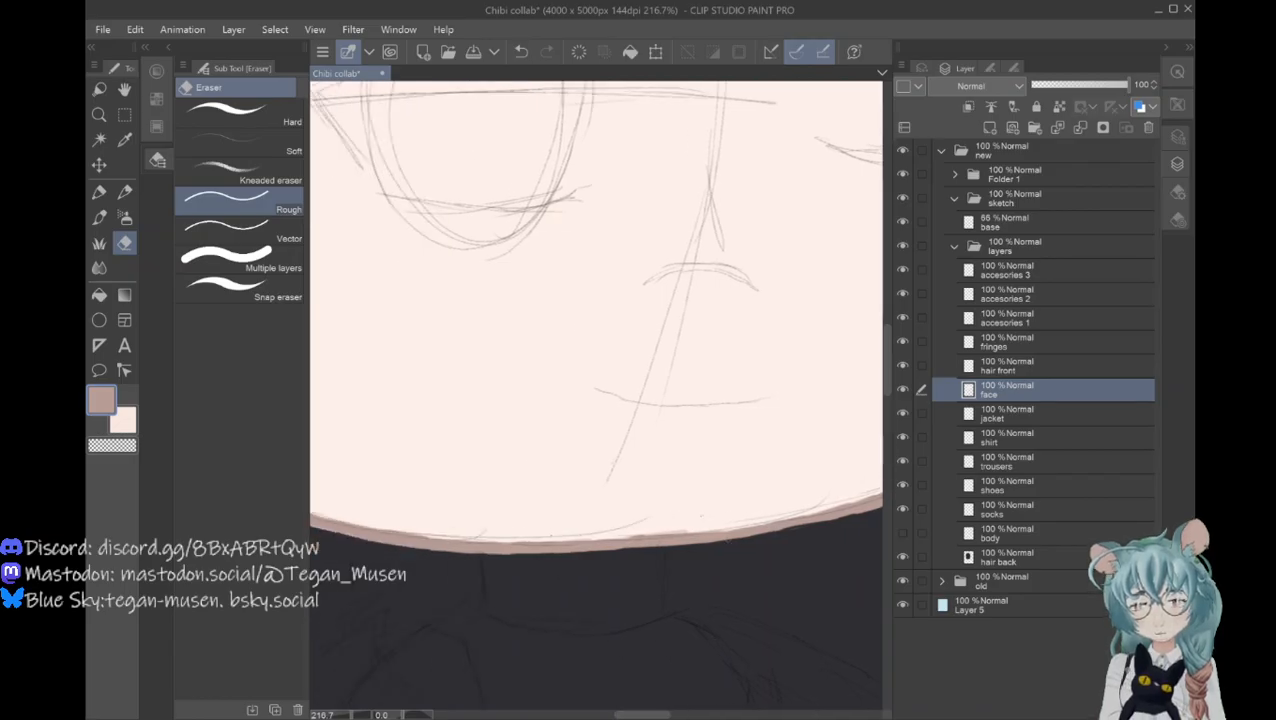
pyautogui.moveTo(643, 714); pyautogui.dragTo(613, 714)
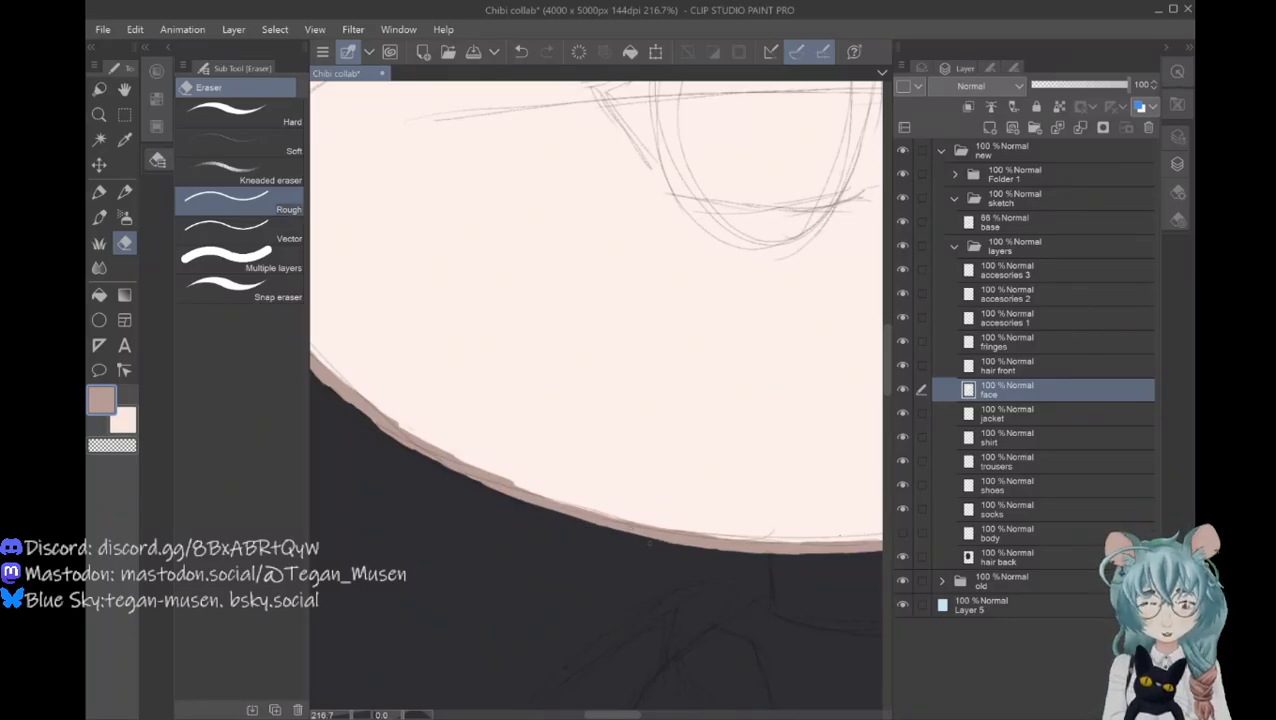
pyautogui.moveTo(657, 543); pyautogui.dragTo(745, 551)
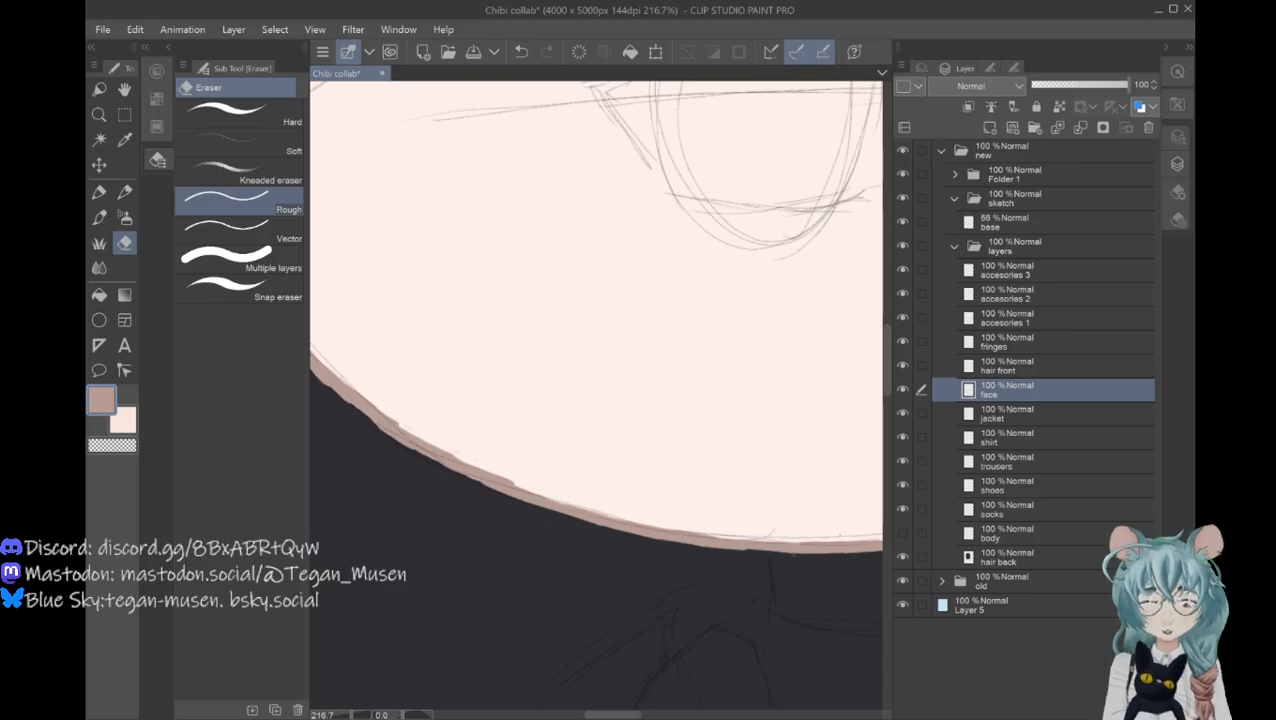
pyautogui.moveTo(612, 714); pyautogui.dragTo(595, 714)
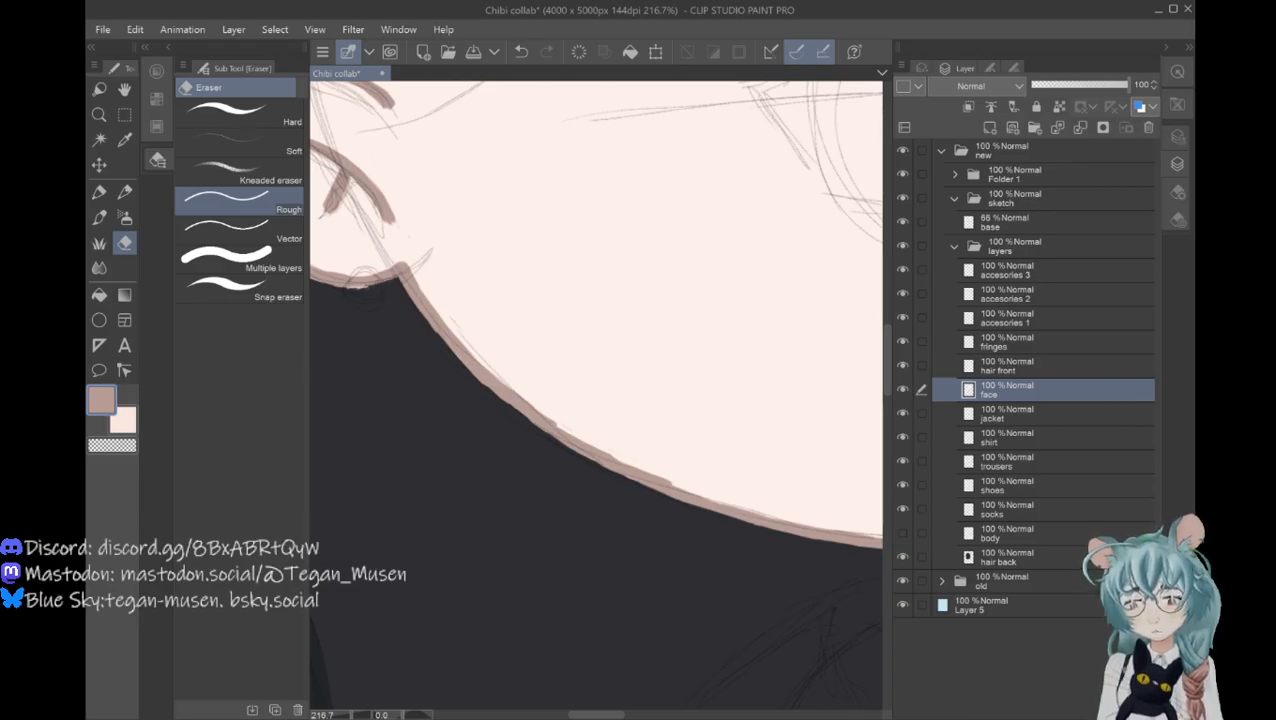
pyautogui.moveTo(606, 715); pyautogui.dragTo(587, 715)
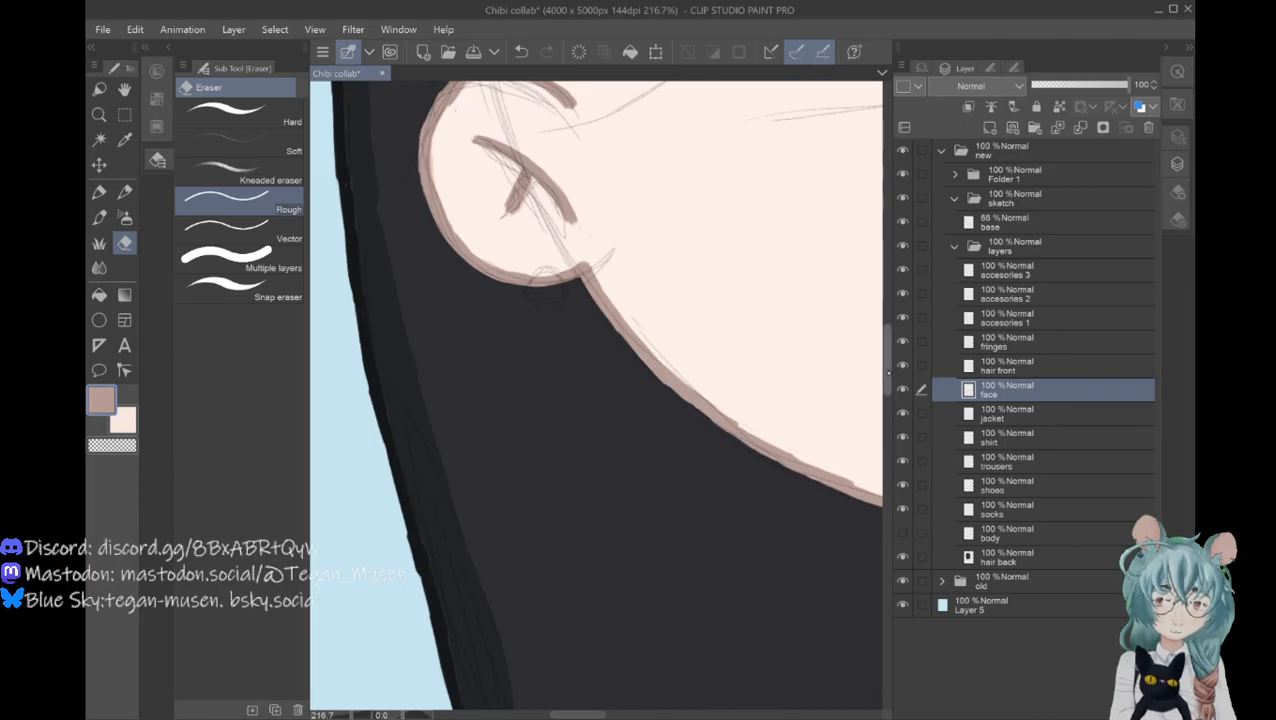
pyautogui.moveTo(887, 366); pyautogui.dragTo(887, 346)
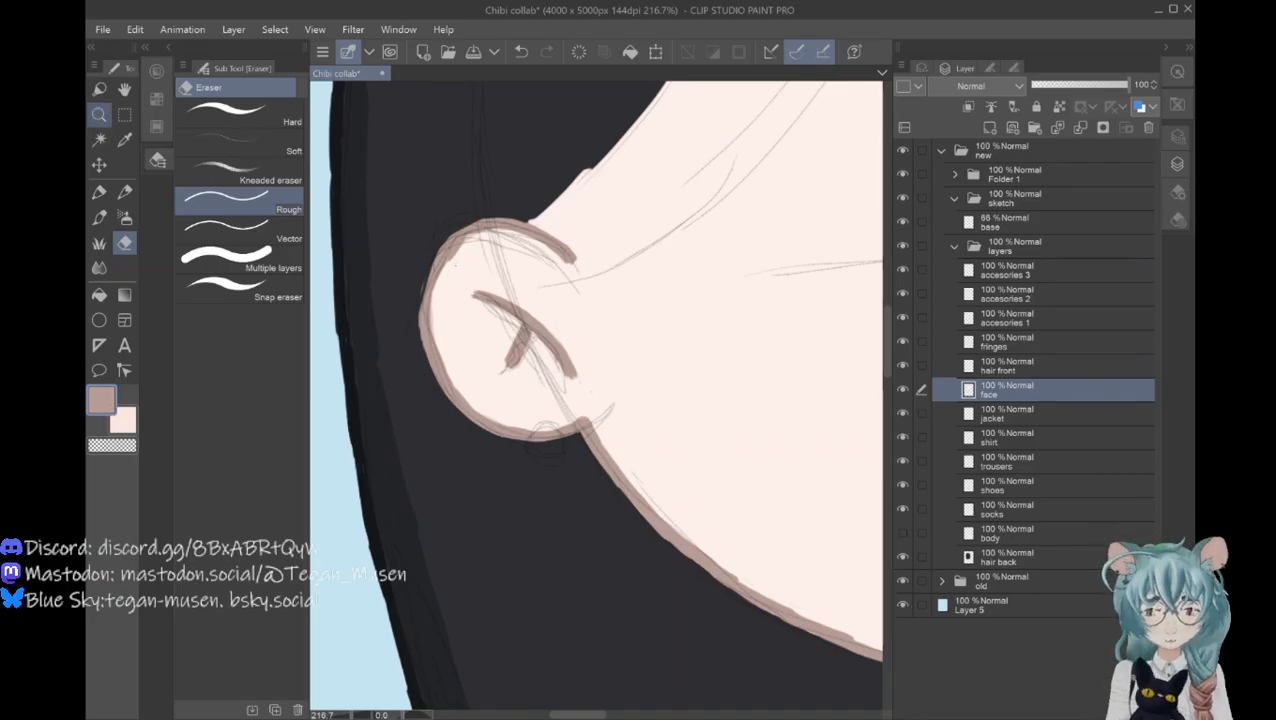
# Step: Sample the dusky-pink shadow tone from the skin swatches beside the character as the drawing colour
pyautogui.click(99, 115)
pyautogui.moveTo(597, 443); pyautogui.dragTo(588, 456)
pyautogui.moveTo(595, 715); pyautogui.dragTo(701, 715)
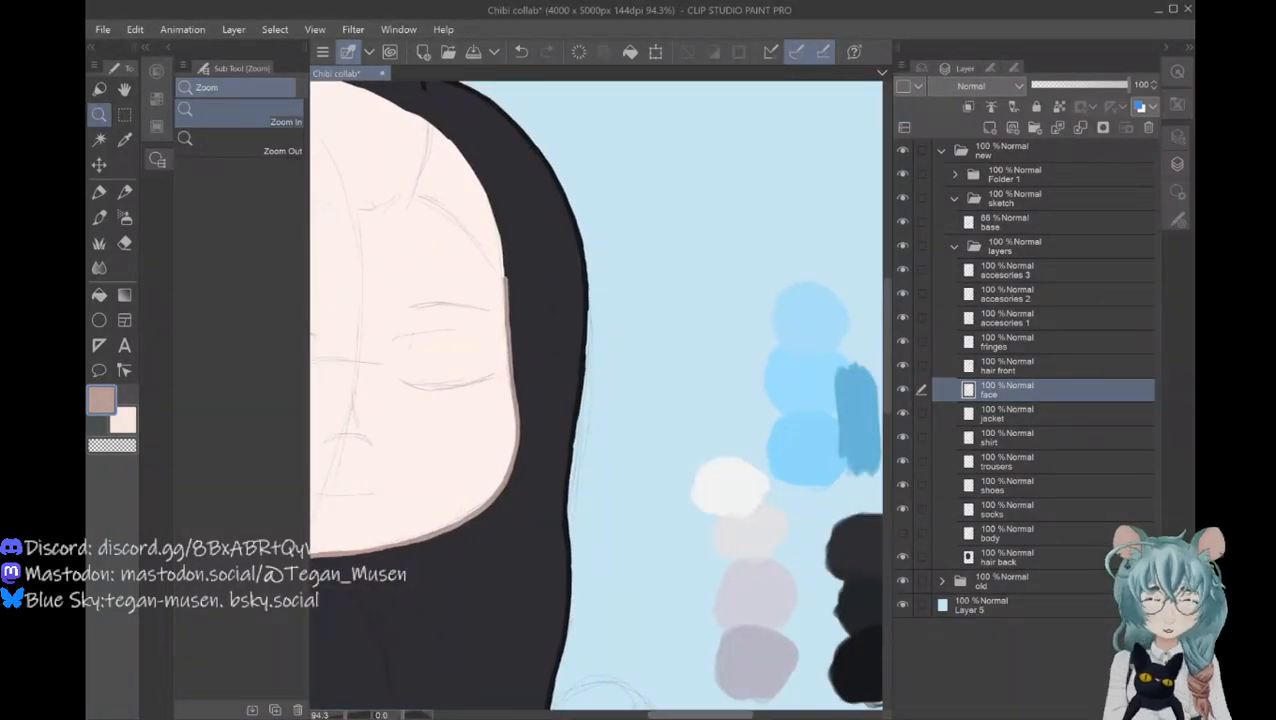
pyautogui.moveTo(701, 715); pyautogui.dragTo(723, 715)
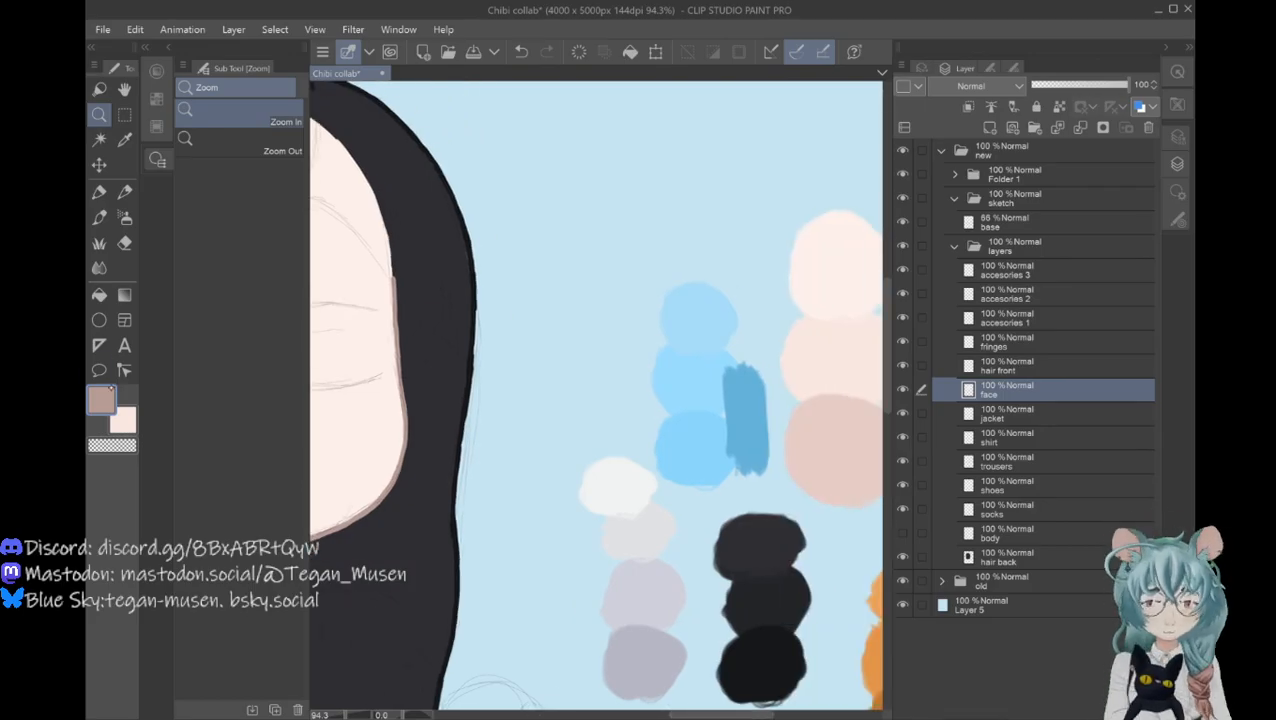
pyautogui.click(124, 139)
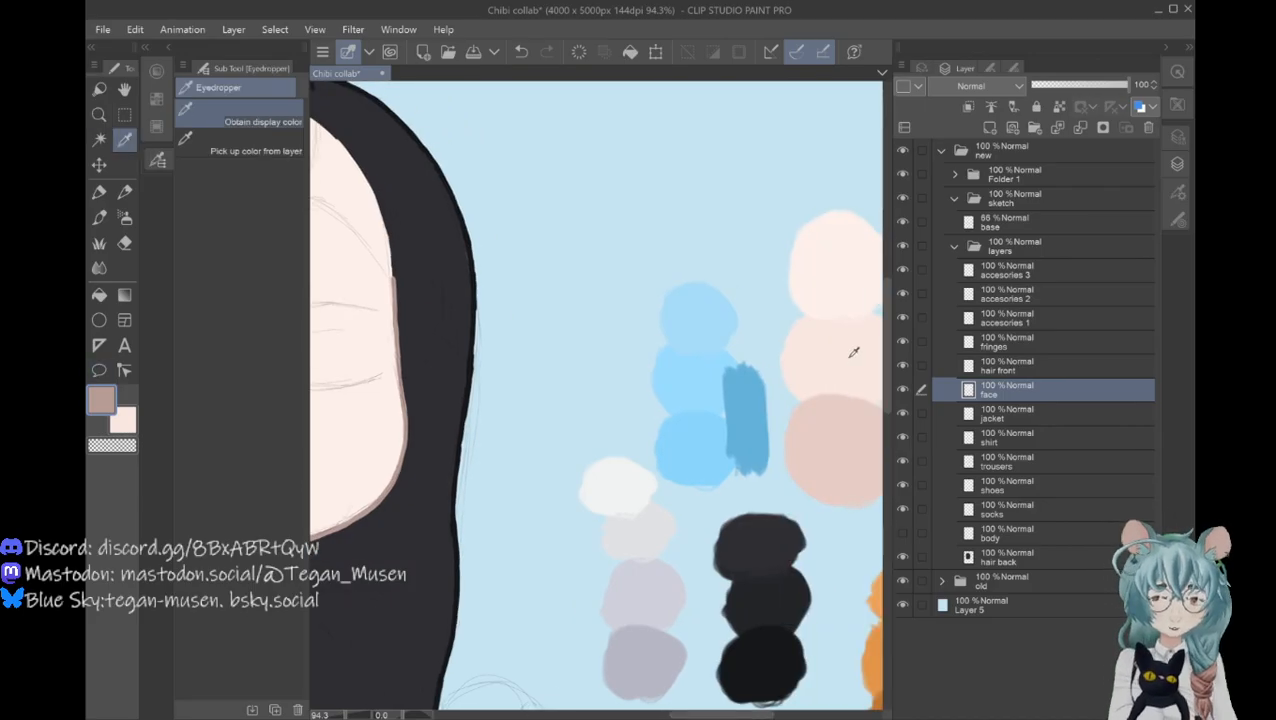
pyautogui.click(854, 345)
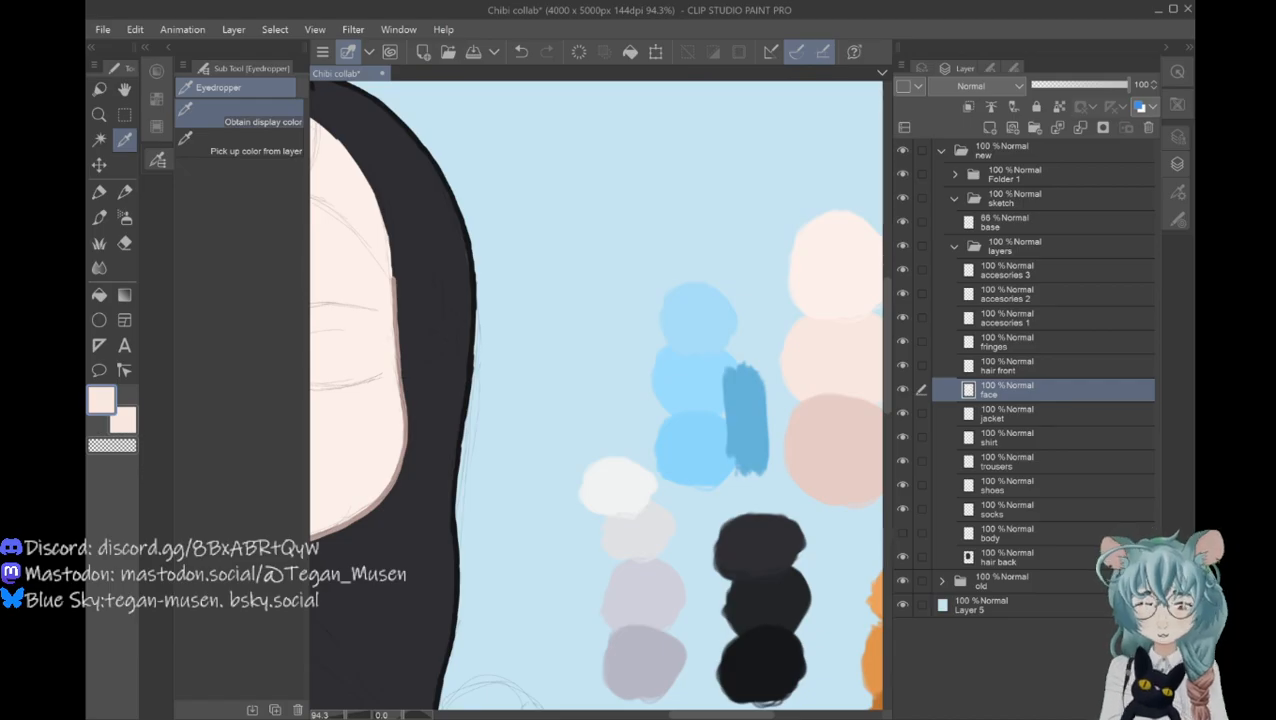
pyautogui.click(846, 434)
pyautogui.click(127, 419)
# Step: Paint dusky-pink shading inside the ear, around the inner fold and along the lower rim, with the Smooth brush
pyautogui.moveTo(720, 714); pyautogui.dragTo(626, 714)
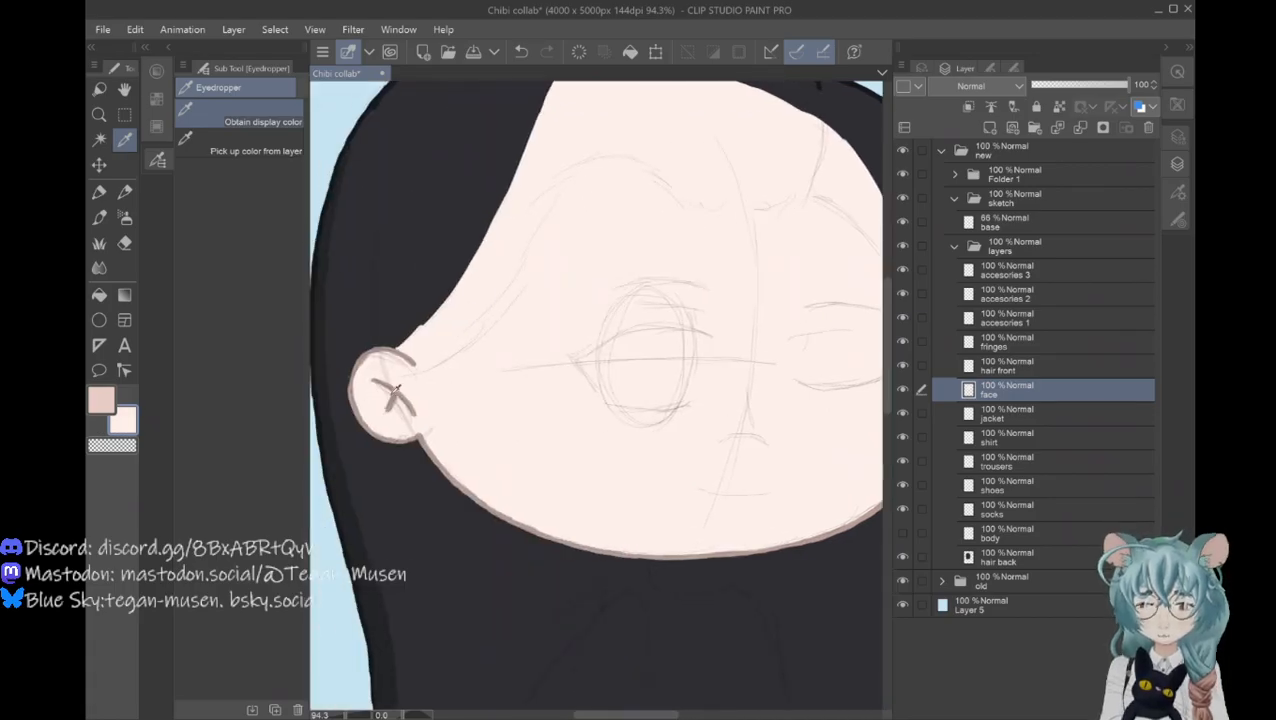
pyautogui.moveTo(626, 714)
pyautogui.mouseDown()
pyautogui.moveTo(730, 714)
pyautogui.moveTo(620, 714)
pyautogui.mouseUp()
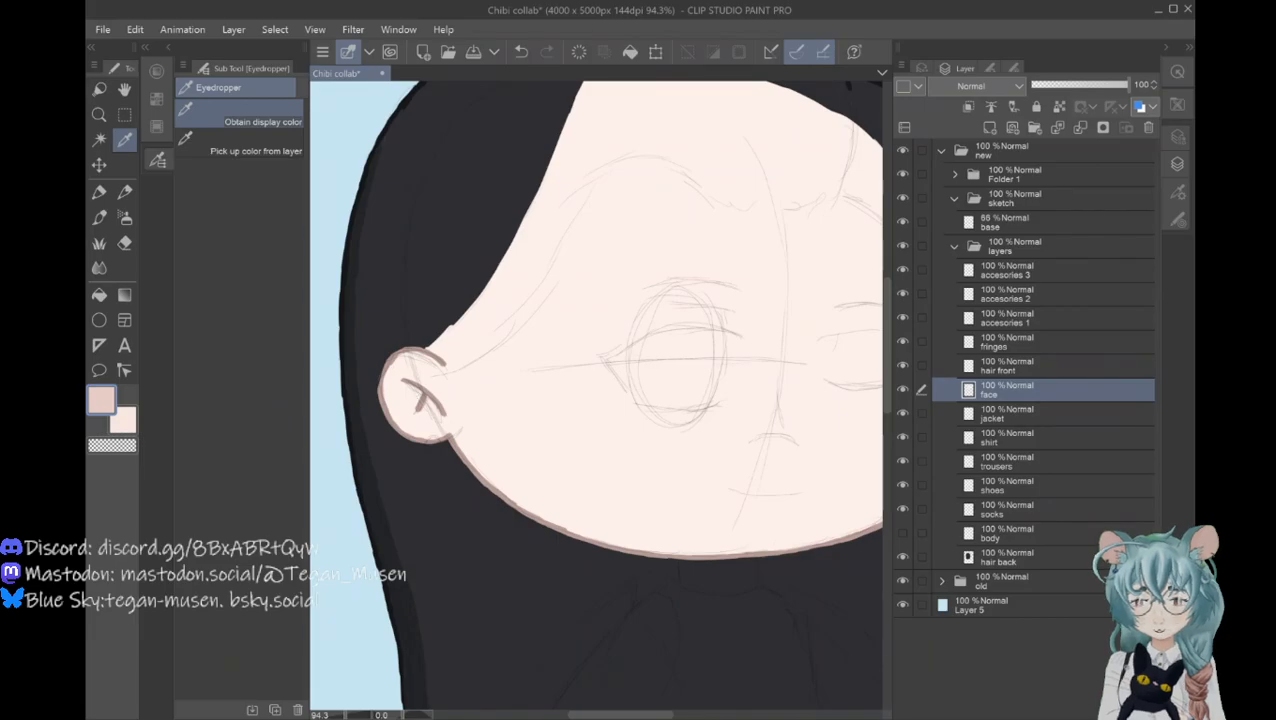
pyautogui.click(99, 113)
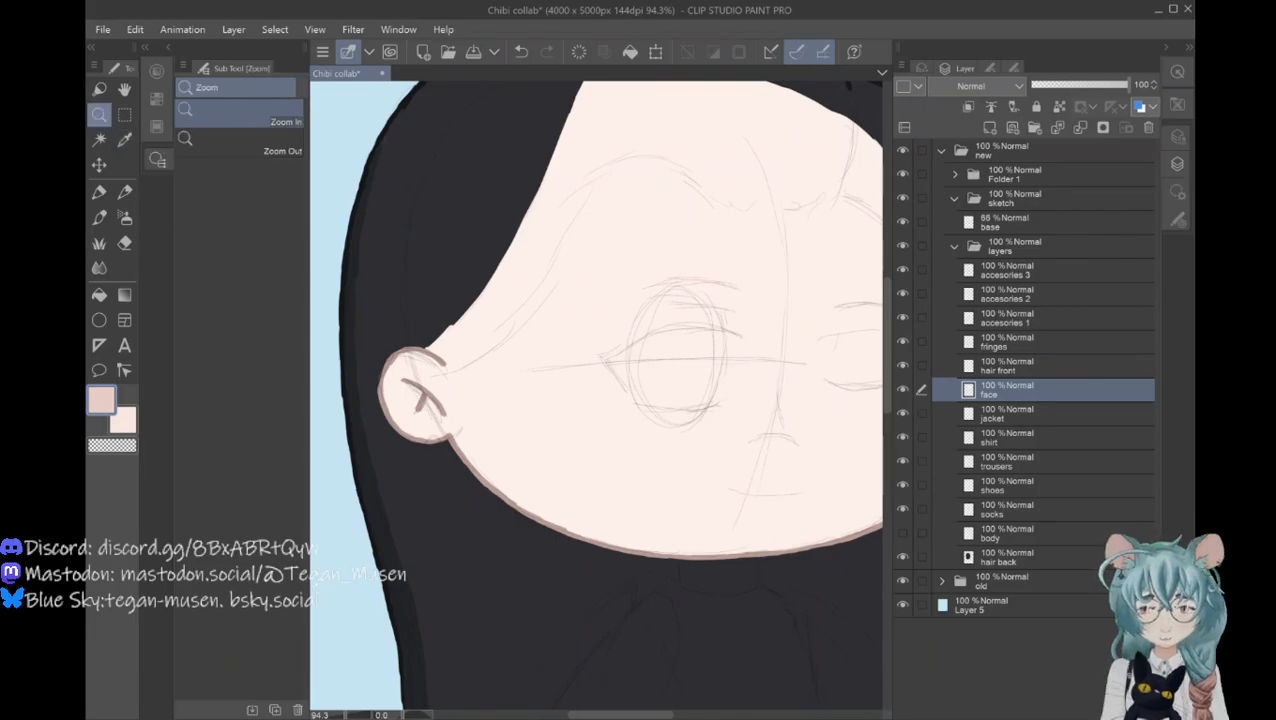
pyautogui.click(408, 418)
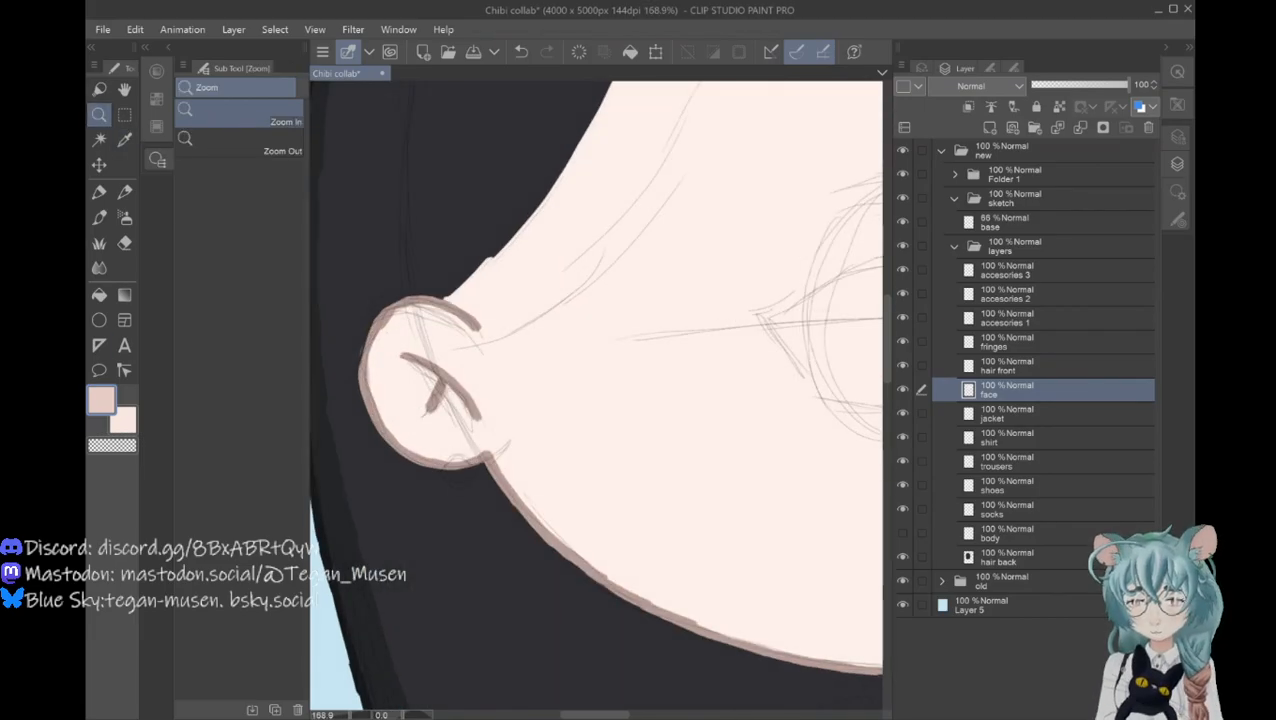
pyautogui.click(99, 217)
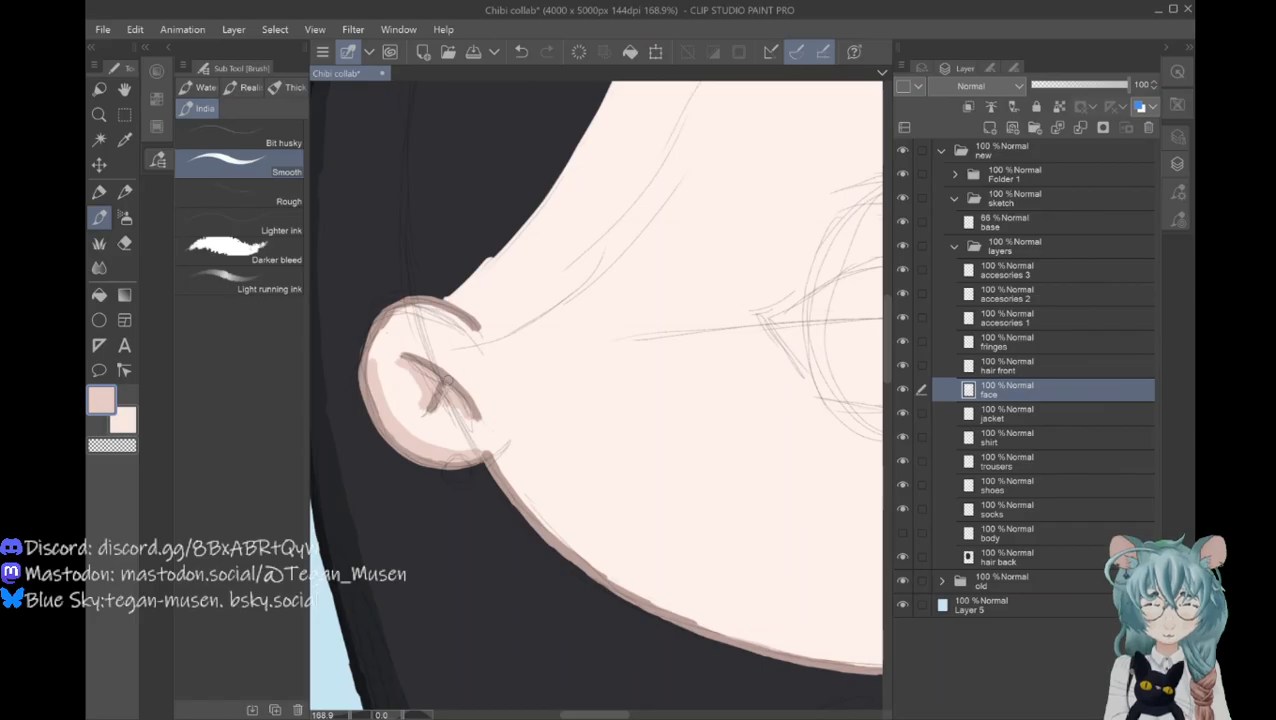
# Step: Block in a curved dusky-pink shadow on the near cheek along the jawline, widening towards the ear
pyautogui.moveTo(595, 714); pyautogui.dragTo(607, 714)
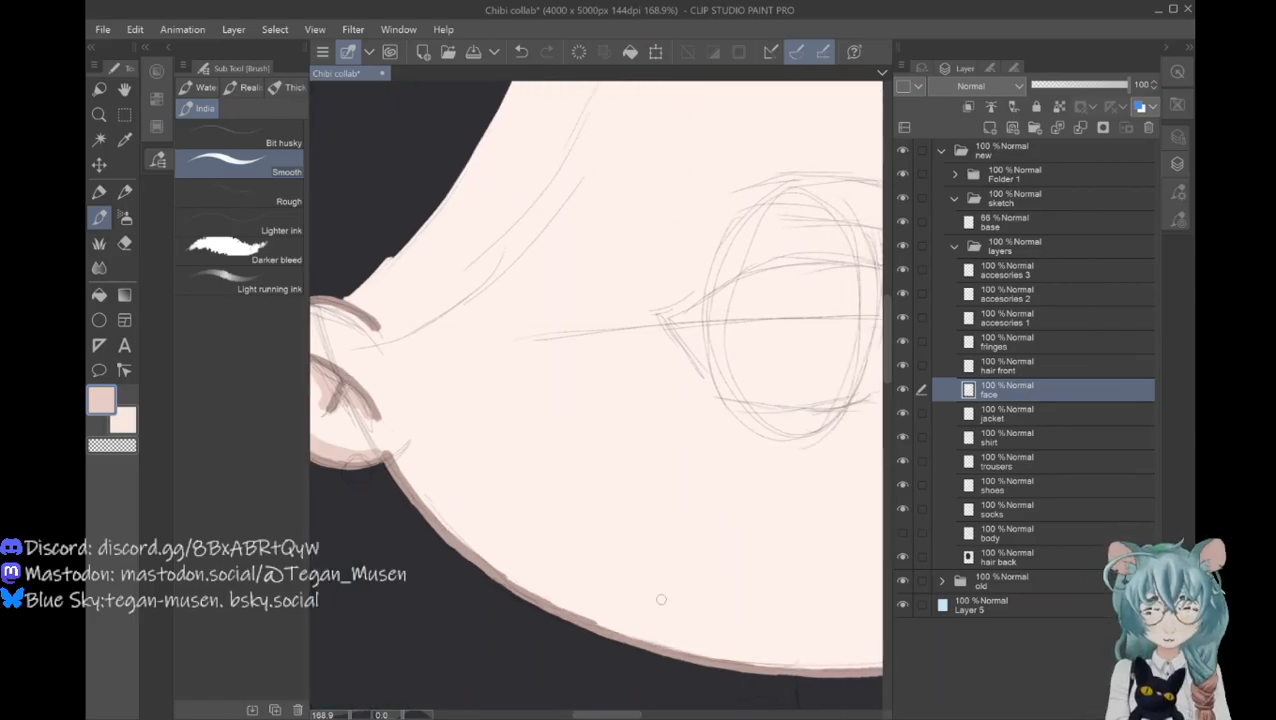
pyautogui.moveTo(588, 712); pyautogui.dragTo(596, 712)
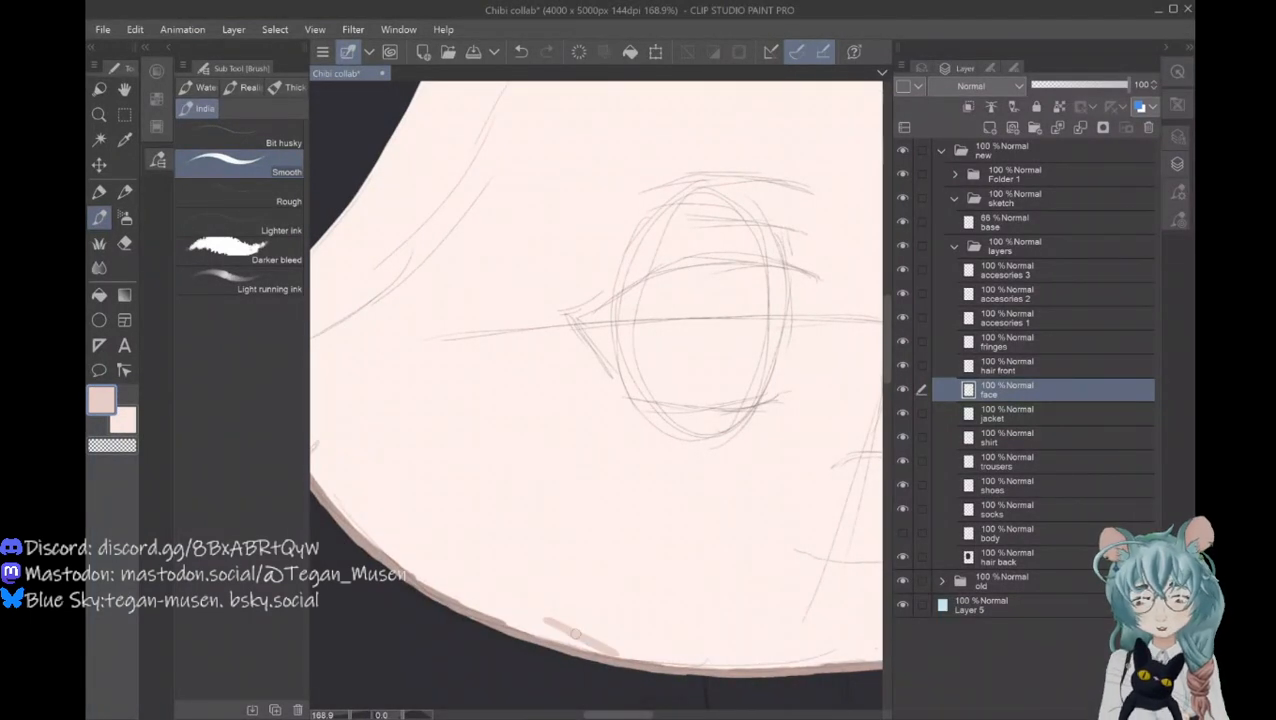
pyautogui.moveTo(545, 624); pyautogui.dragTo(481, 602)
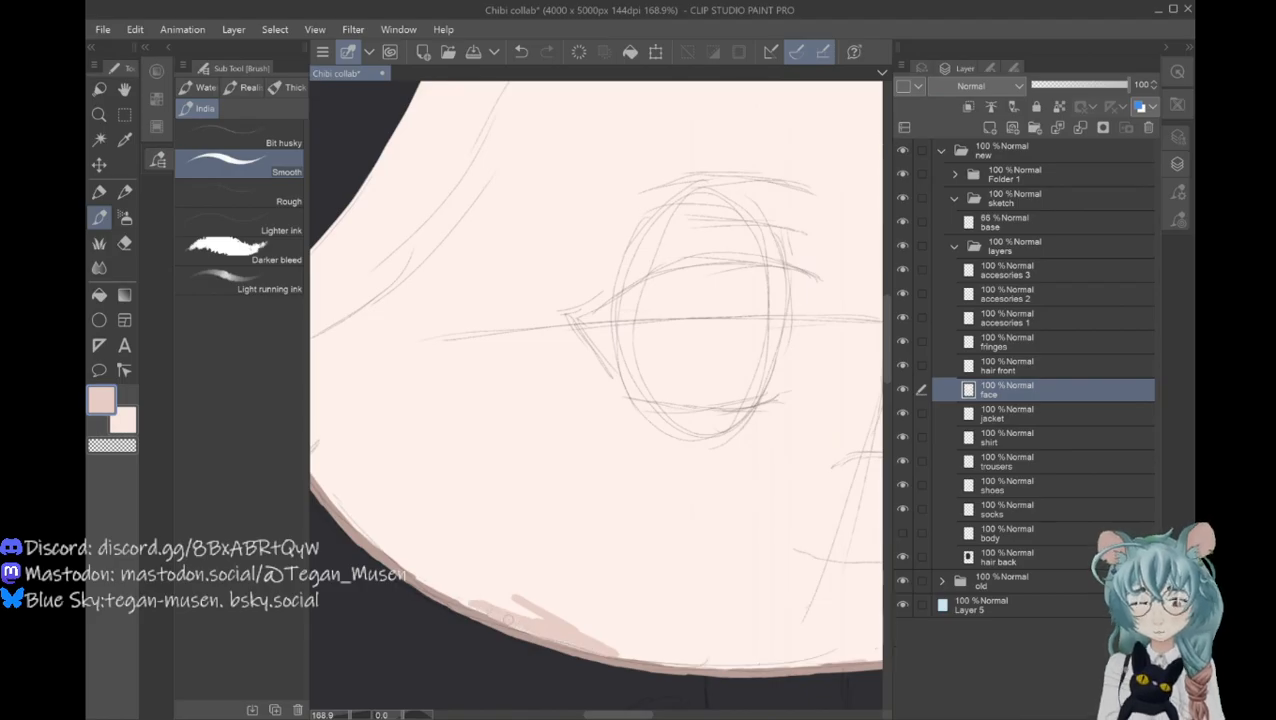
pyautogui.moveTo(508, 611)
pyautogui.mouseDown()
pyautogui.moveTo(447, 582)
pyautogui.moveTo(464, 580)
pyautogui.moveTo(470, 560)
pyautogui.moveTo(399, 493)
pyautogui.mouseUp()
pyautogui.moveTo(455, 544)
pyautogui.mouseDown()
pyautogui.moveTo(424, 510)
pyautogui.moveTo(462, 555)
pyautogui.moveTo(419, 467)
pyautogui.moveTo(450, 548)
pyautogui.moveTo(447, 537)
pyautogui.moveTo(468, 567)
pyautogui.moveTo(446, 532)
pyautogui.moveTo(520, 606)
pyautogui.moveTo(471, 573)
pyautogui.moveTo(476, 590)
pyautogui.moveTo(423, 529)
pyautogui.moveTo(432, 553)
pyautogui.moveTo(411, 550)
pyautogui.moveTo(430, 575)
pyautogui.mouseUp()
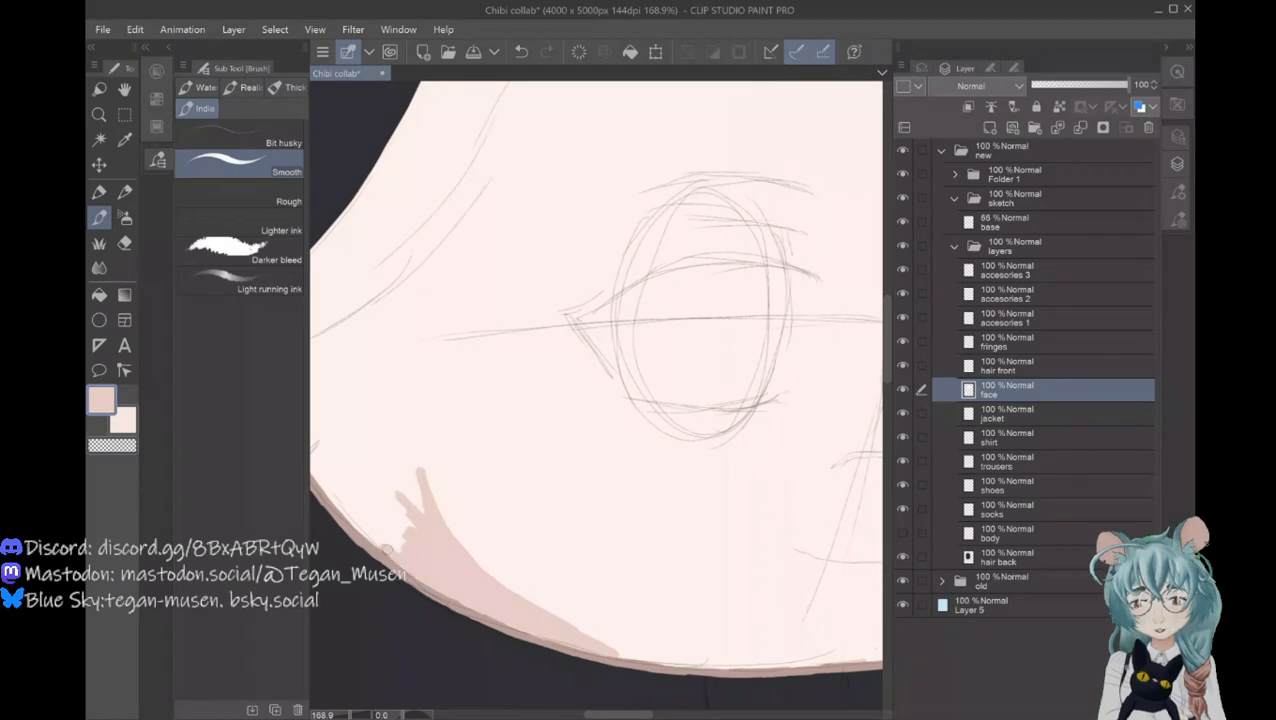
pyautogui.moveTo(382, 541)
pyautogui.mouseDown()
pyautogui.moveTo(376, 509)
pyautogui.moveTo(404, 537)
pyautogui.moveTo(391, 500)
pyautogui.moveTo(406, 515)
pyautogui.moveTo(420, 475)
pyautogui.mouseUp()
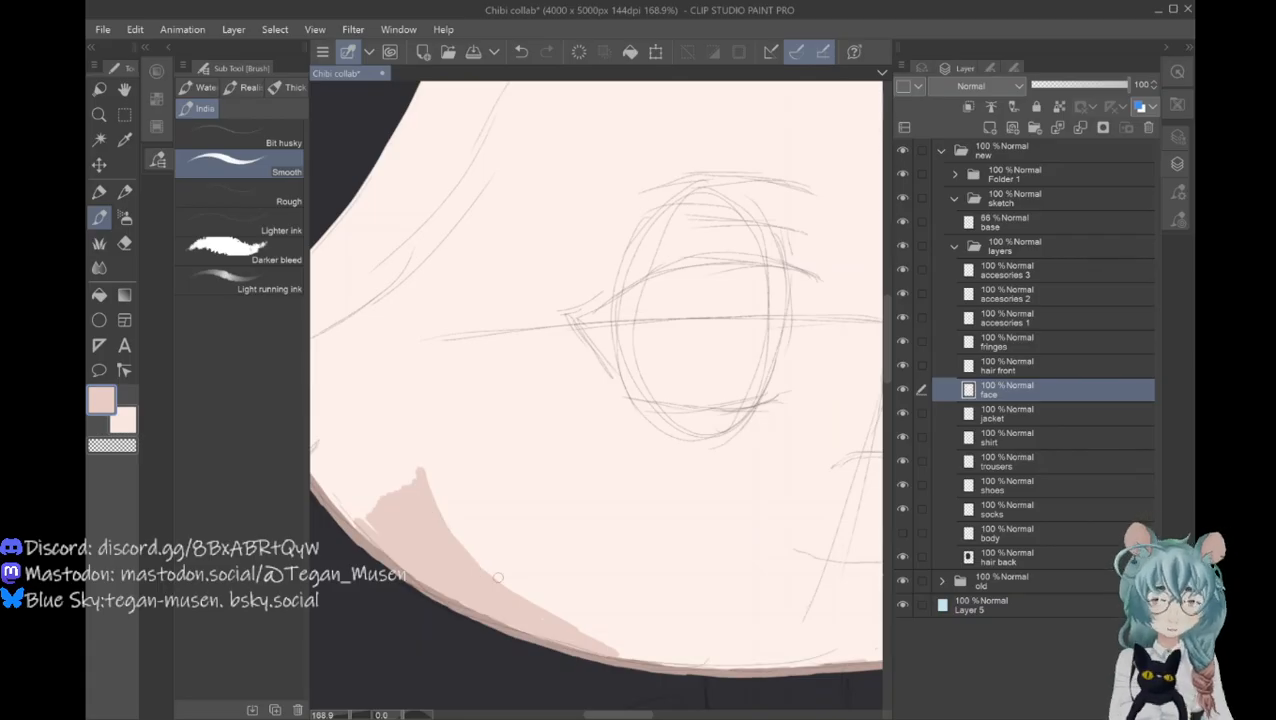
# Step: Extend the shadow's edge in a curve up the cheek towards the temple and back to the top of the ear
pyautogui.moveTo(618, 715); pyautogui.dragTo(606, 715)
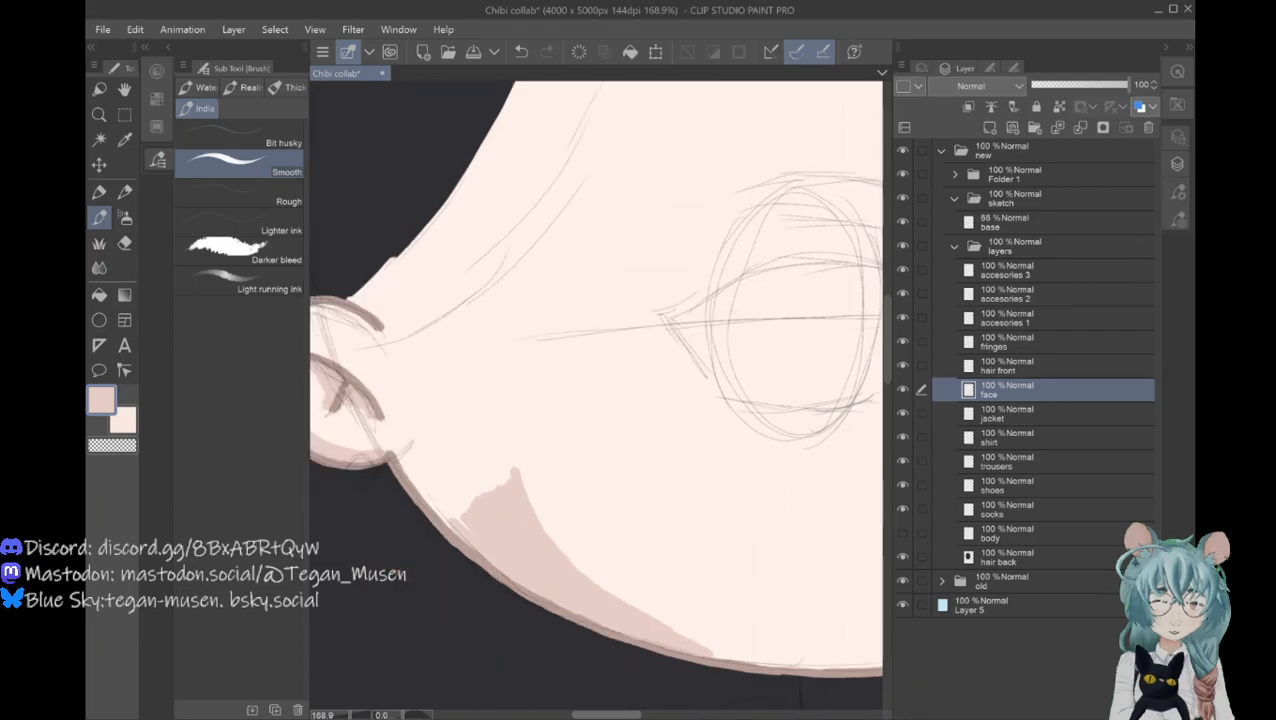
pyautogui.moveTo(524, 510); pyautogui.dragTo(526, 452)
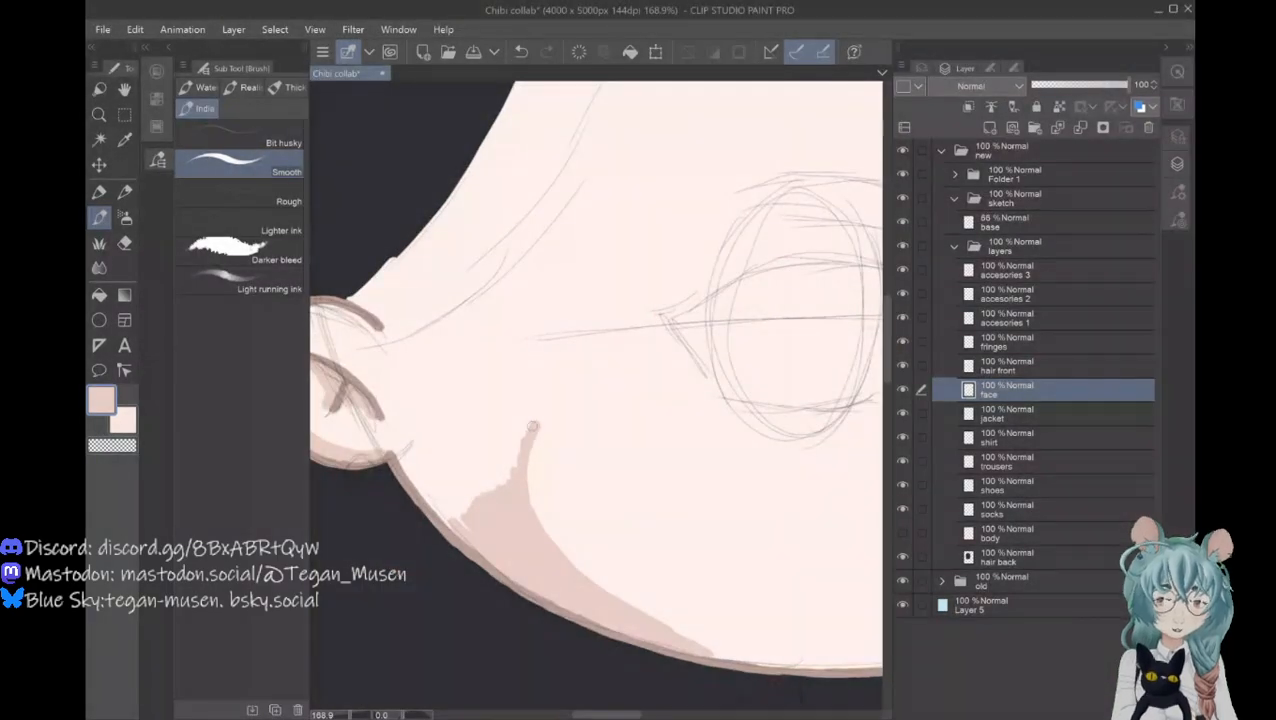
pyautogui.moveTo(528, 422)
pyautogui.mouseDown()
pyautogui.moveTo(520, 317)
pyautogui.moveTo(501, 289)
pyautogui.moveTo(527, 351)
pyautogui.moveTo(474, 256)
pyautogui.mouseUp()
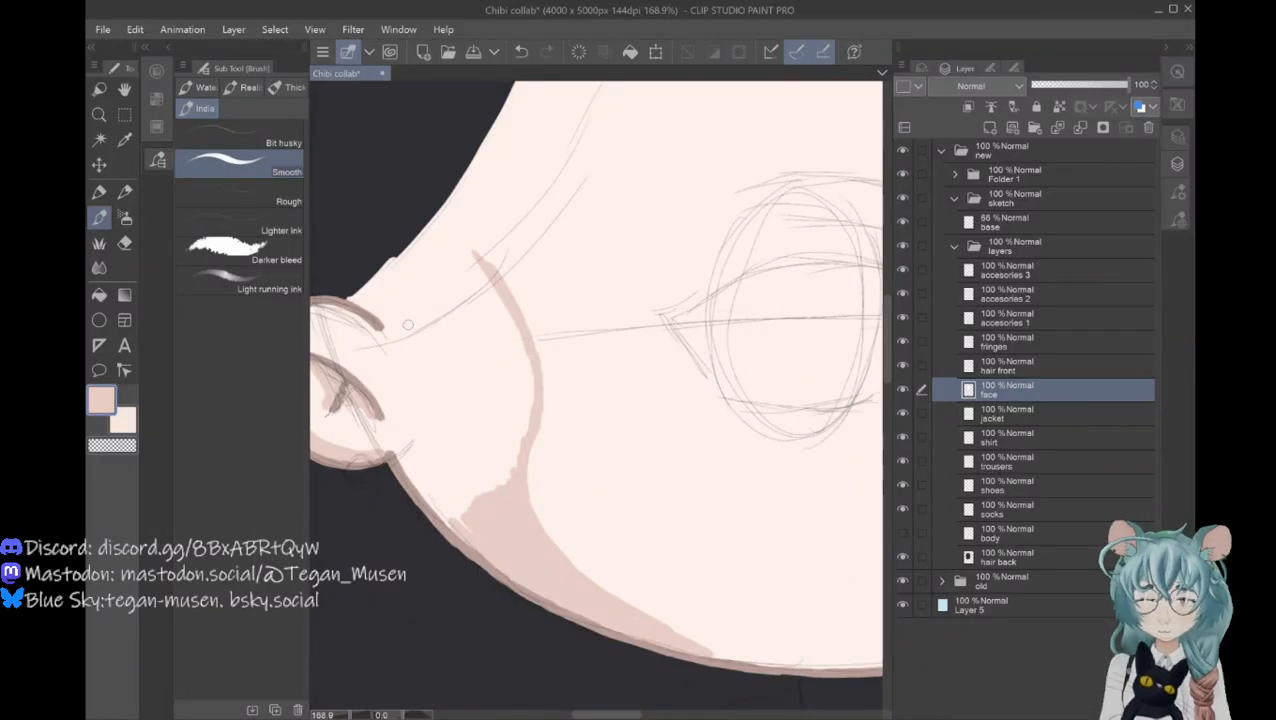
pyautogui.moveTo(418, 330)
pyautogui.mouseDown()
pyautogui.moveTo(386, 326)
pyautogui.moveTo(456, 327)
pyautogui.moveTo(480, 311)
pyautogui.moveTo(487, 270)
pyautogui.moveTo(474, 309)
pyautogui.moveTo(450, 311)
pyautogui.mouseUp()
pyautogui.hotkey('ctrl', 'space')
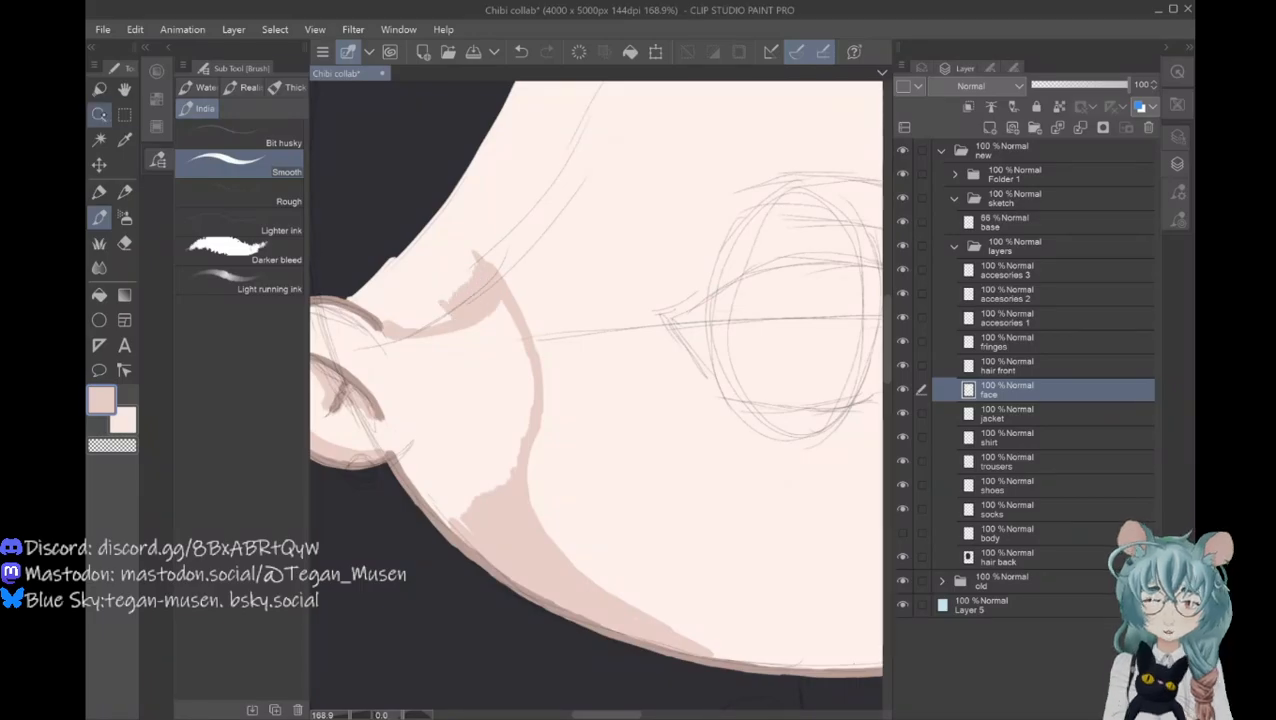
pyautogui.moveTo(421, 433)
pyautogui.mouseDown()
pyautogui.moveTo(395, 433)
pyautogui.moveTo(399, 421)
pyautogui.mouseUp()
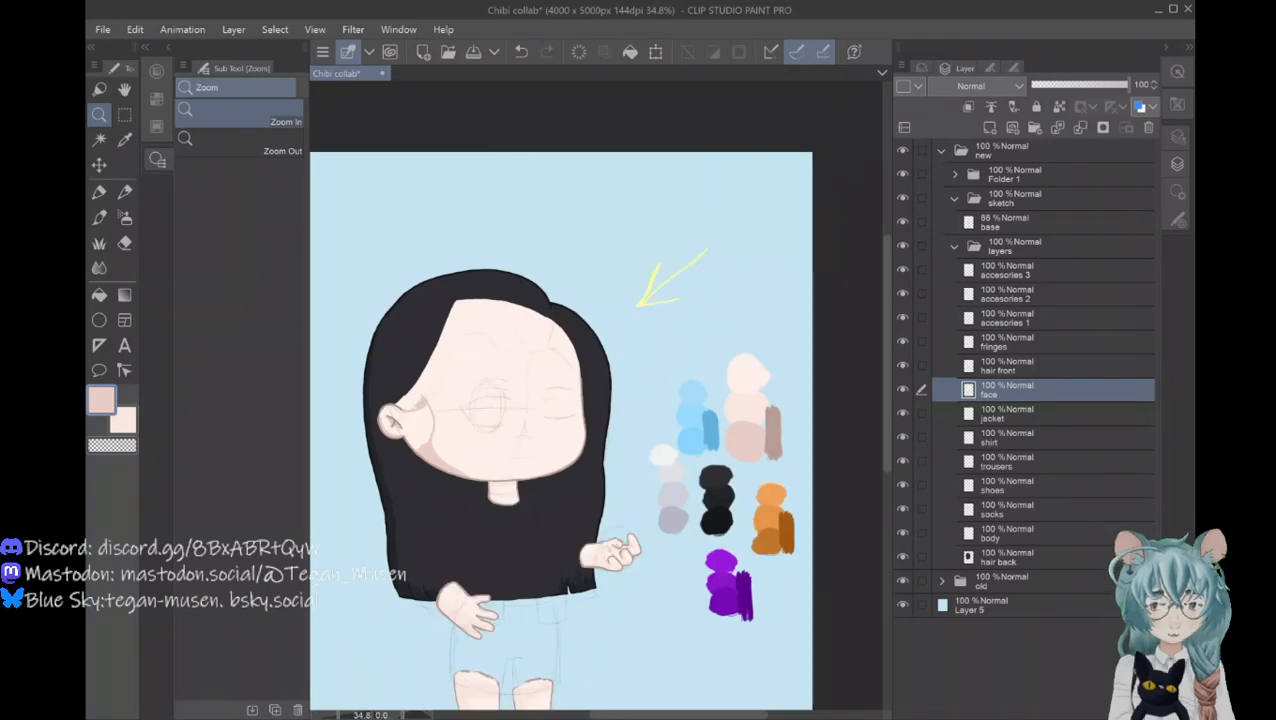
# Step: Toggle the body layer's visibility off and on to compare the head with and without the body, leaving the layer shown
pyautogui.scroll(-3, 560, 400)
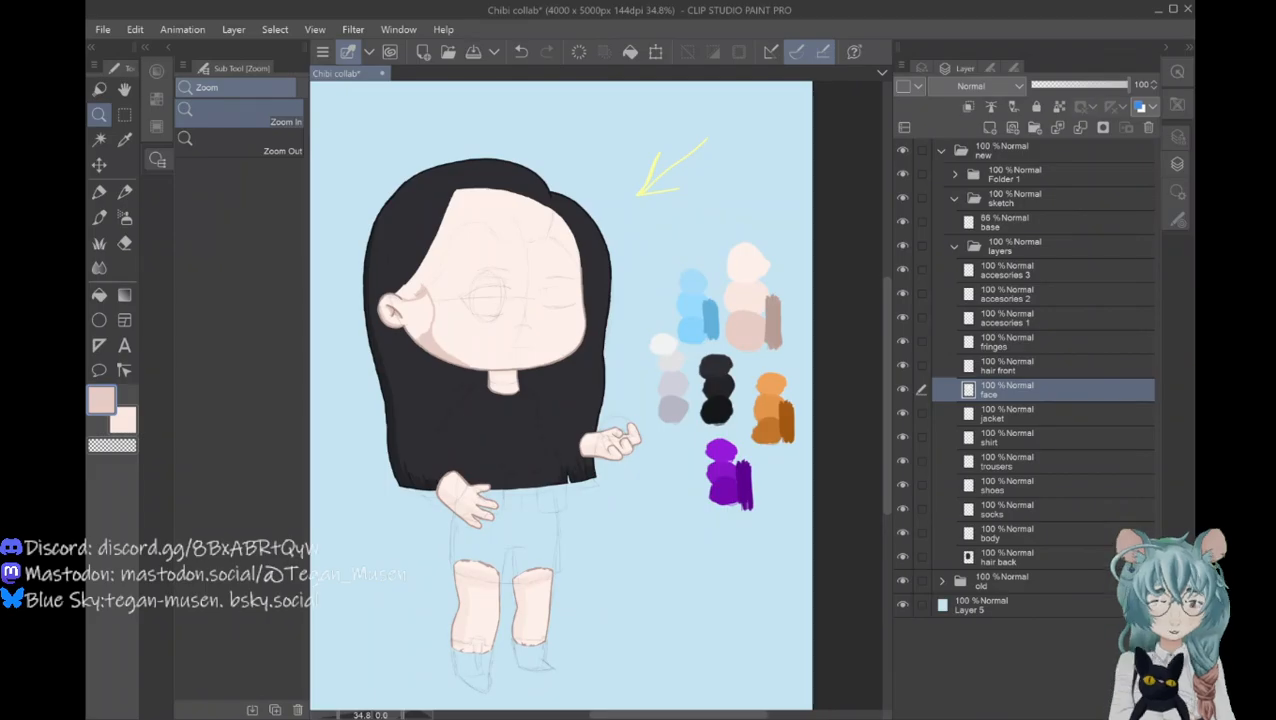
pyautogui.click(903, 533)
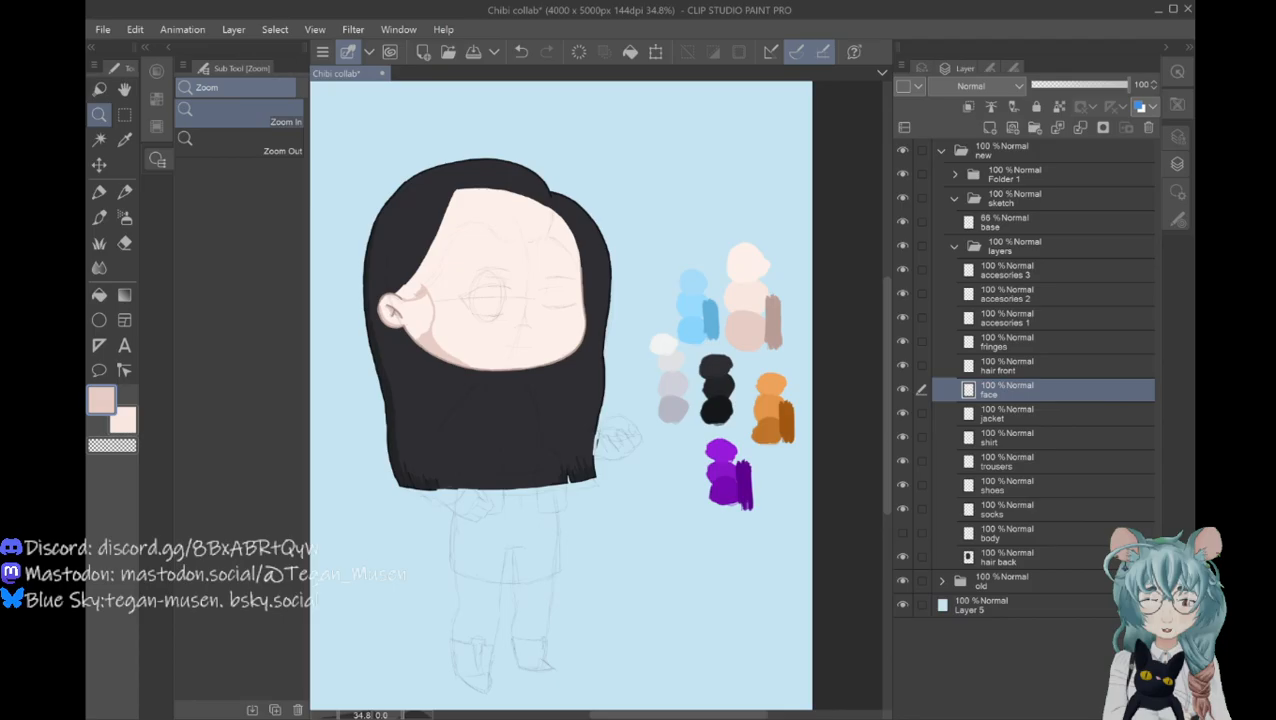
pyautogui.click(903, 533)
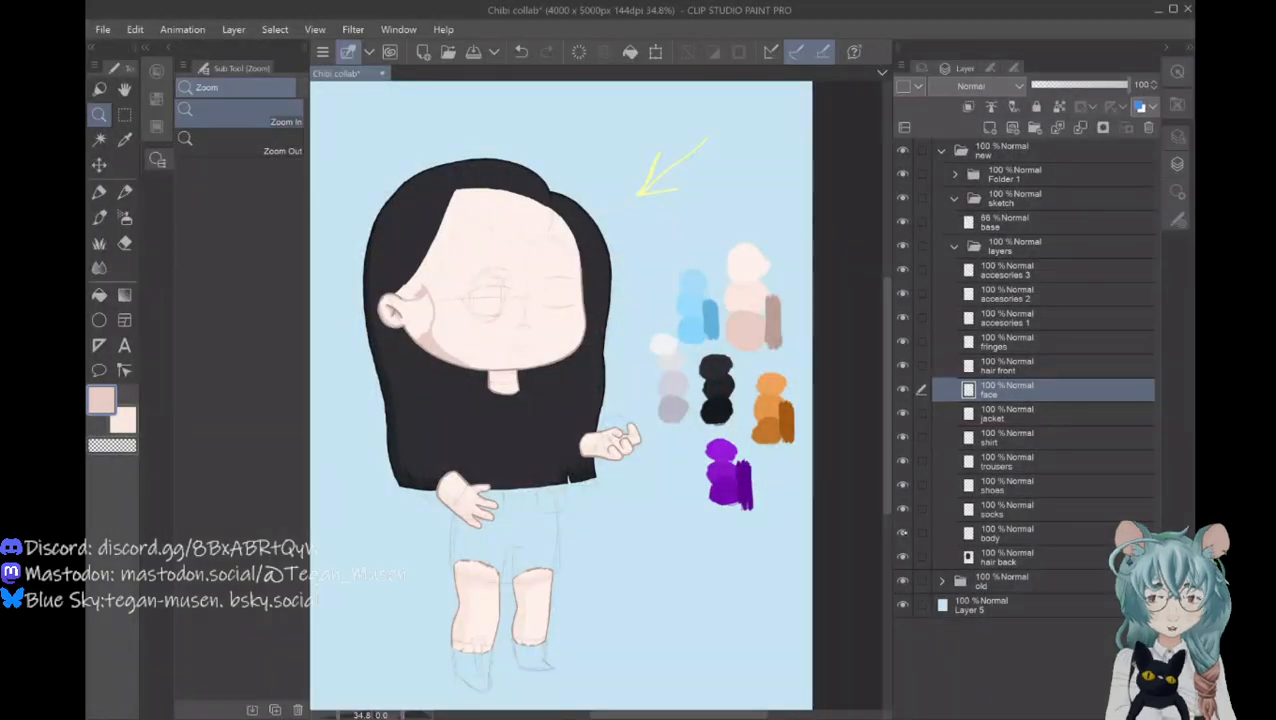
pyautogui.click(903, 533)
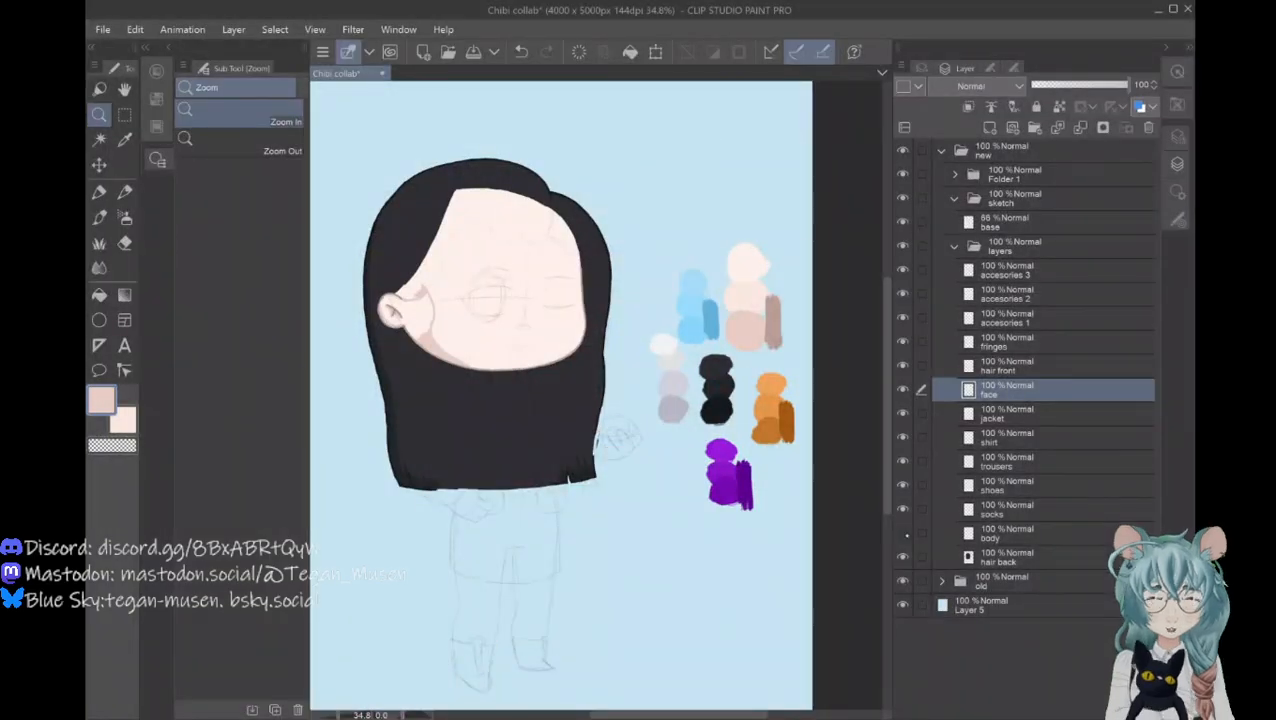
pyautogui.click(905, 537)
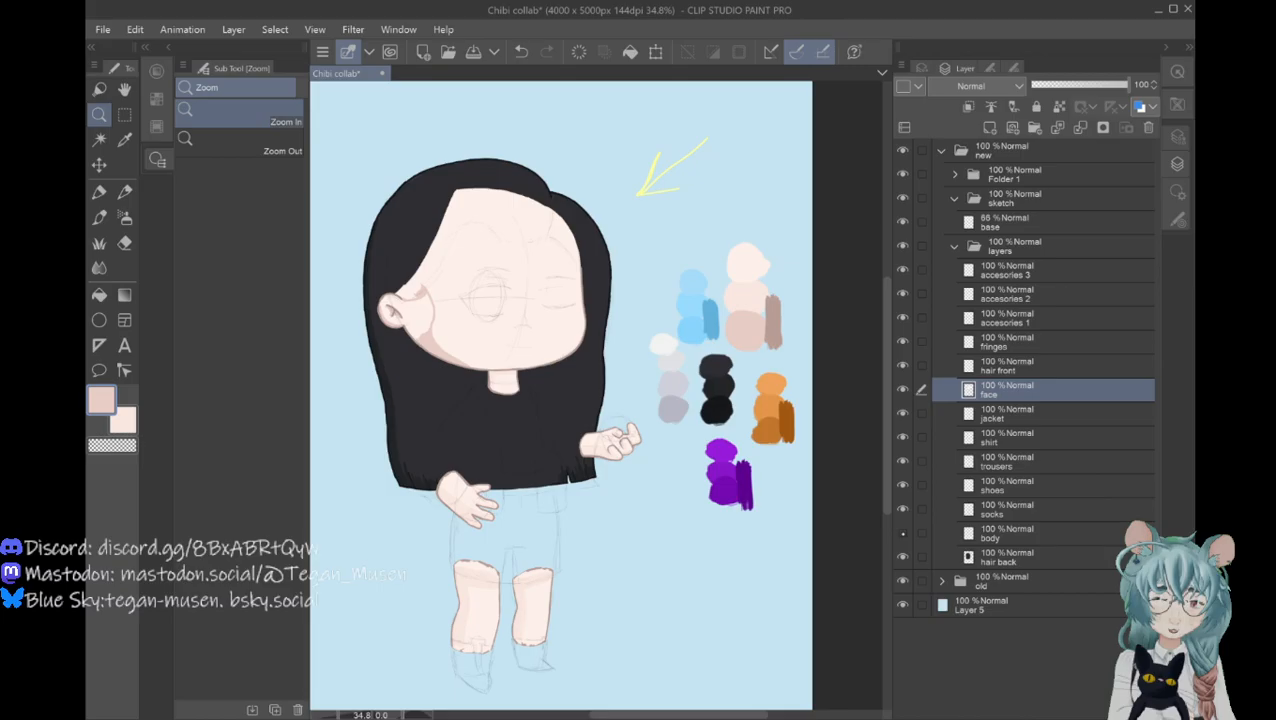
# Step: Fill in the near cheek's dusky-pink shadow from the jawline up to the ear and temple with the Smooth brush
pyautogui.moveTo(404, 320); pyautogui.dragTo(447, 345)
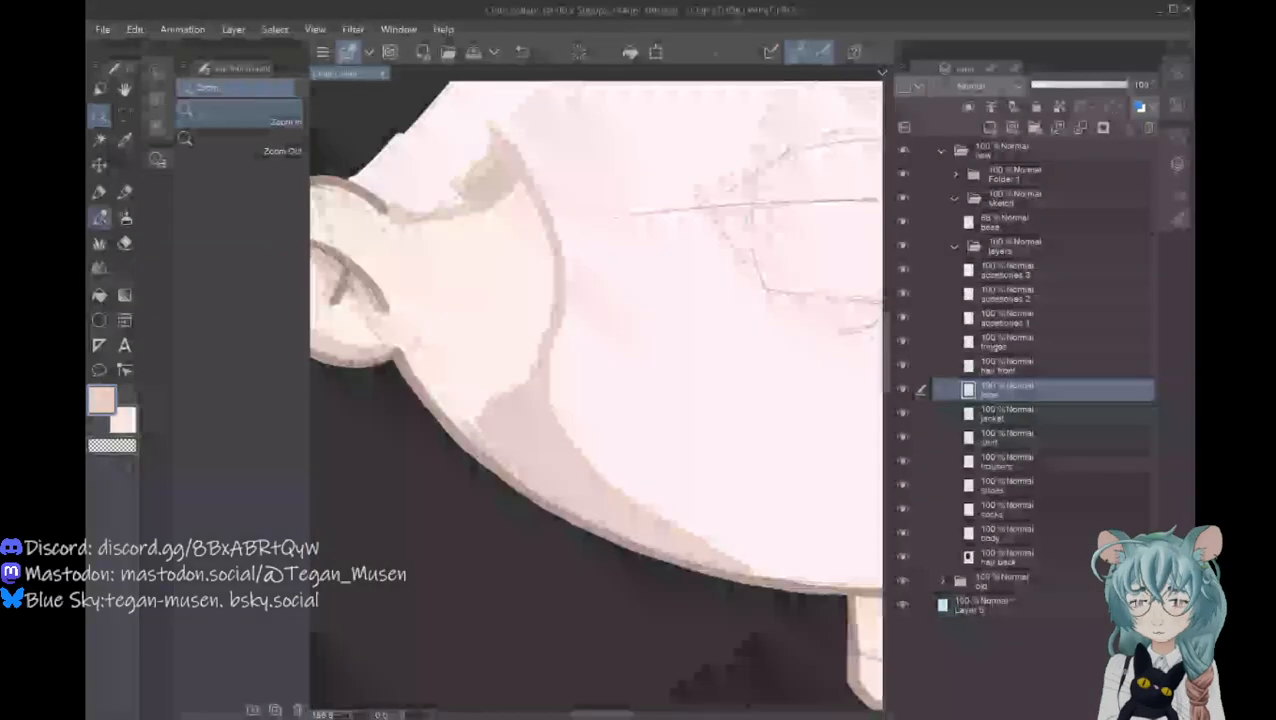
pyautogui.press('b')
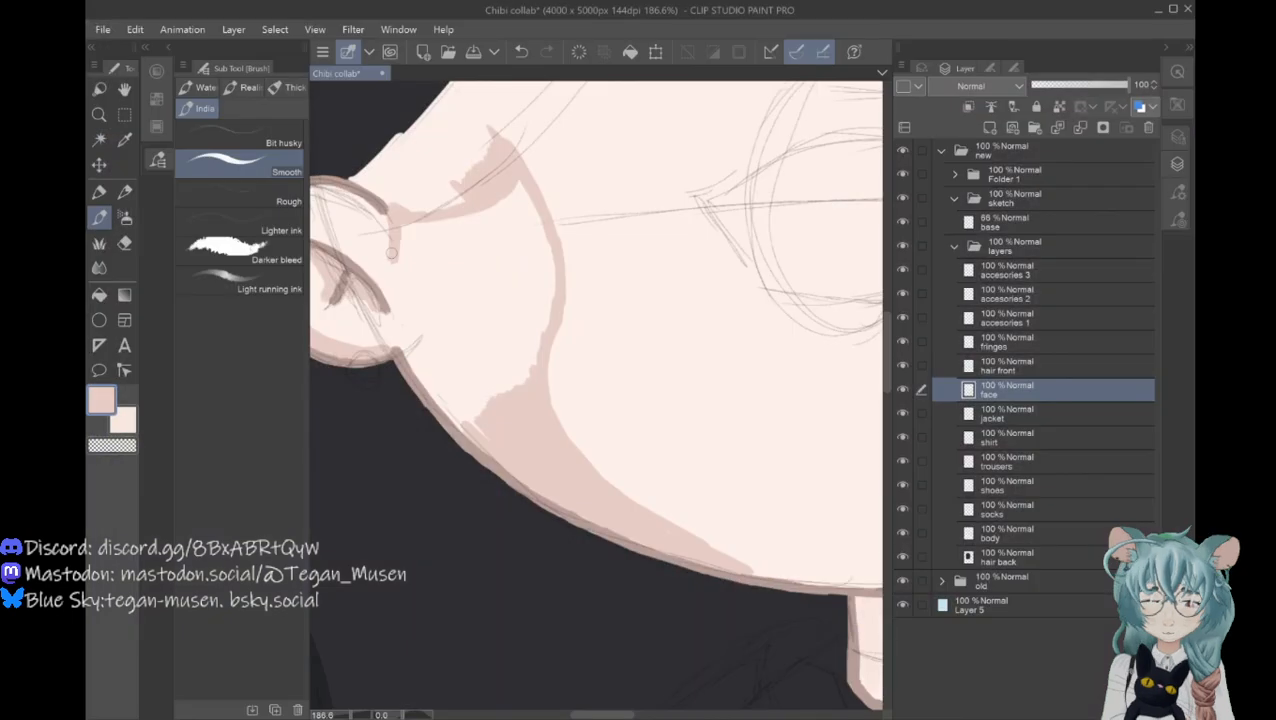
pyautogui.moveTo(391, 253)
pyautogui.mouseDown()
pyautogui.moveTo(407, 343)
pyautogui.moveTo(468, 432)
pyautogui.mouseUp()
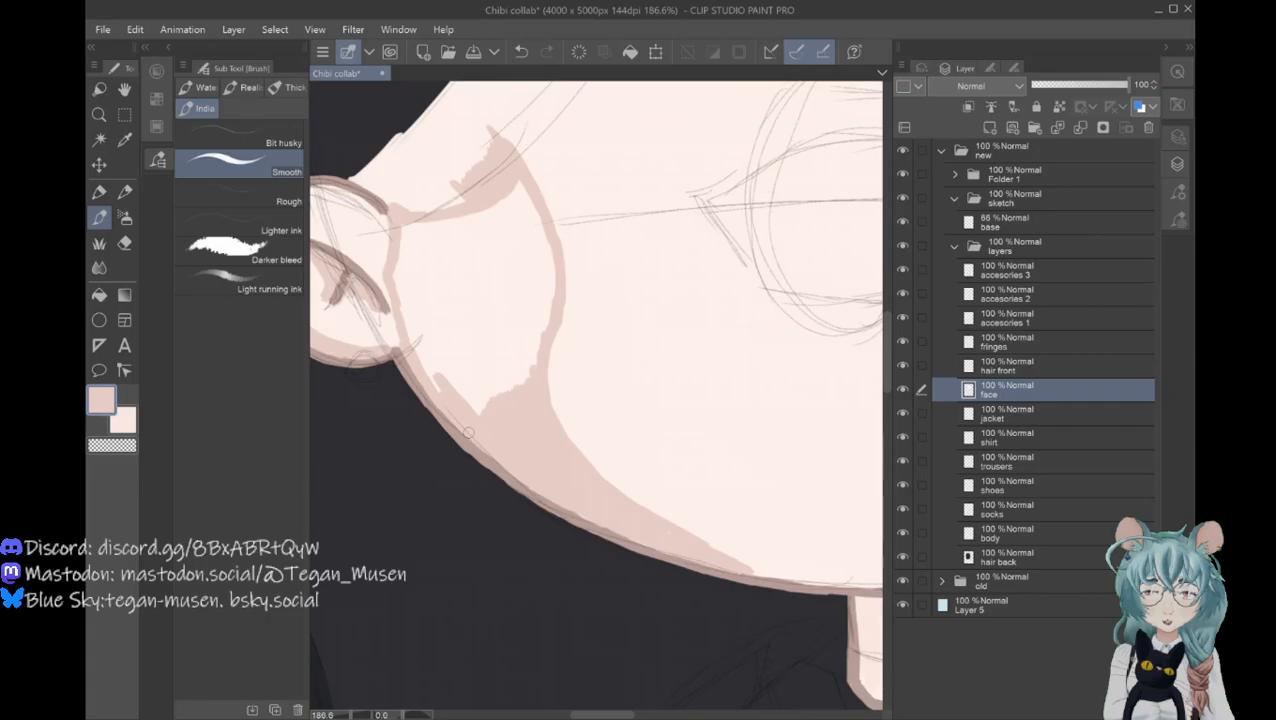
pyautogui.moveTo(467, 432); pyautogui.dragTo(424, 229)
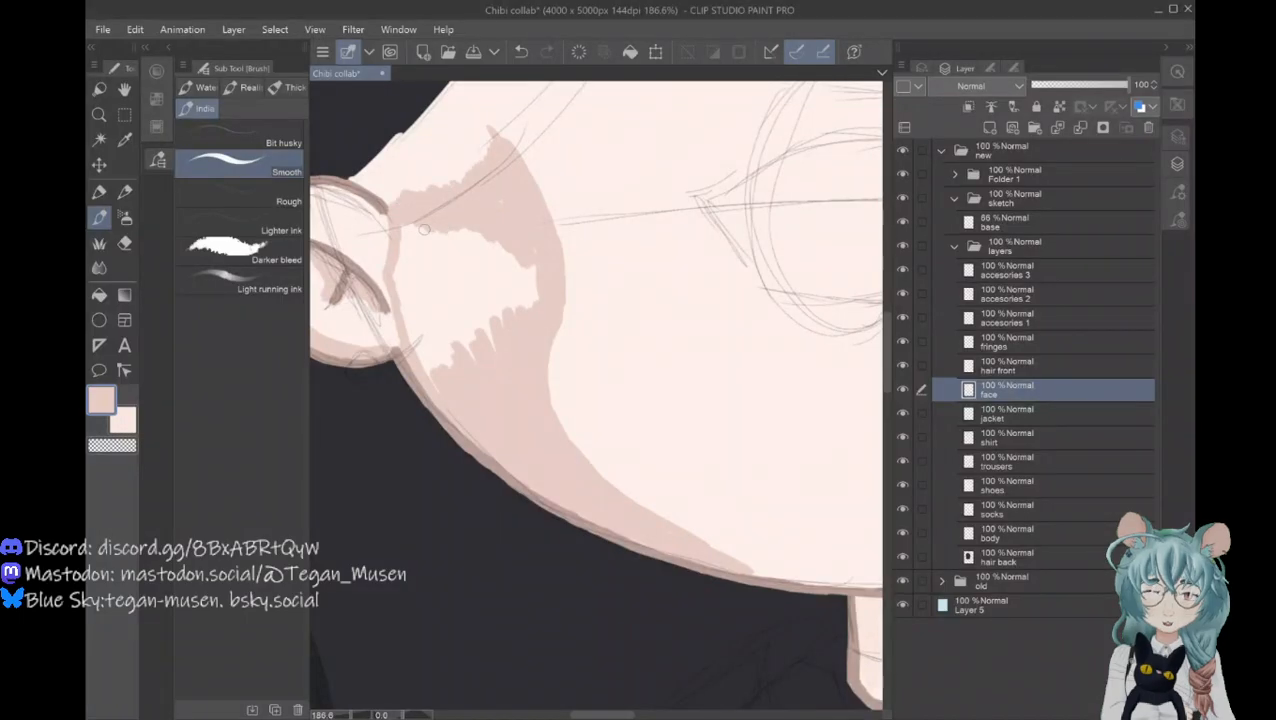
pyautogui.moveTo(424, 229); pyautogui.dragTo(500, 322)
pyautogui.moveTo(420, 245)
pyautogui.mouseDown()
pyautogui.moveTo(473, 328)
pyautogui.moveTo(424, 298)
pyautogui.moveTo(416, 335)
pyautogui.moveTo(430, 284)
pyautogui.moveTo(404, 311)
pyautogui.mouseUp()
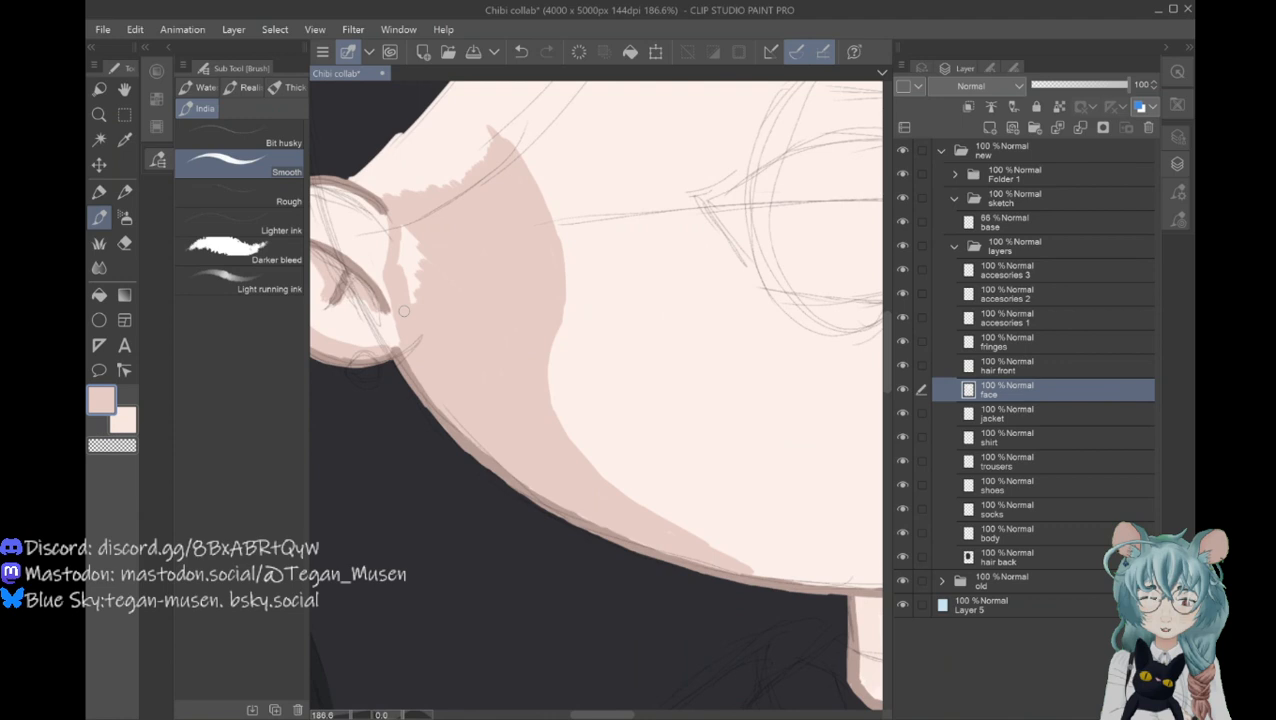
pyautogui.moveTo(404, 311); pyautogui.dragTo(410, 226)
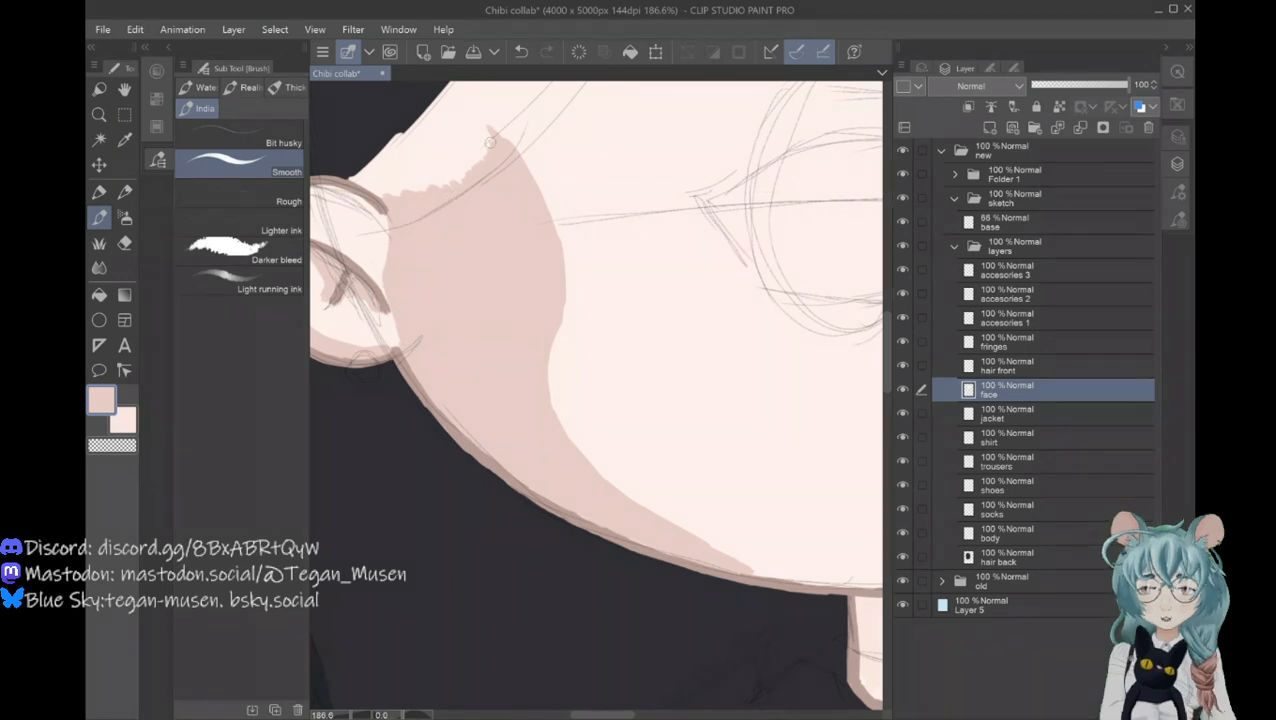
pyautogui.moveTo(490, 143)
pyautogui.mouseDown()
pyautogui.moveTo(448, 188)
pyautogui.moveTo(392, 191)
pyautogui.mouseUp()
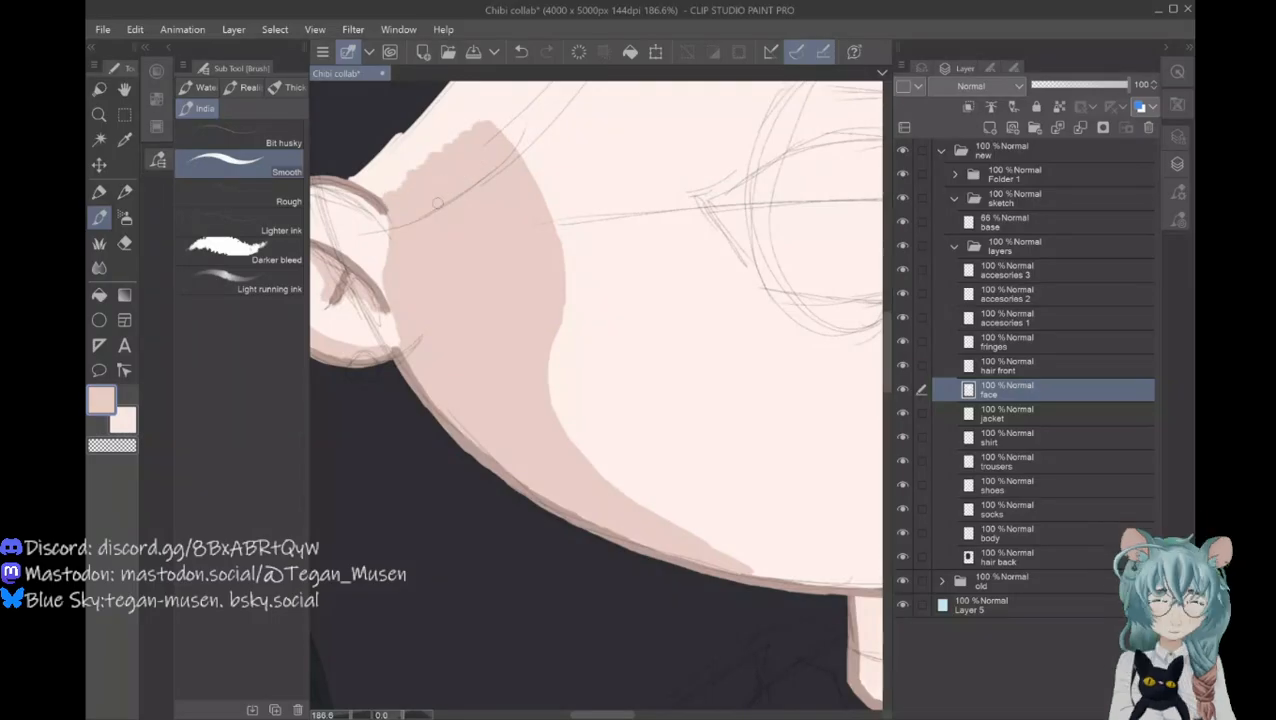
# Step: Extend the dusky-pink shadow in a thin tapering band along the jawline to above the neck
pyautogui.hscroll(6, 640, 700)
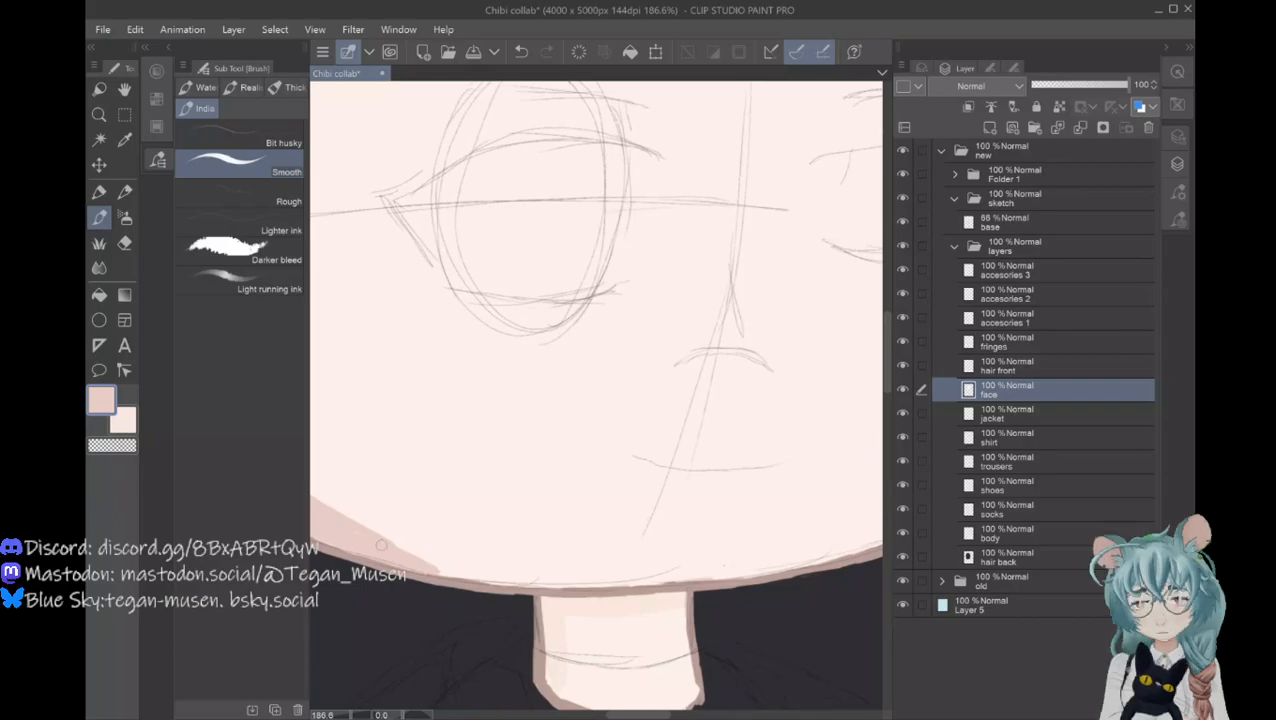
pyautogui.moveTo(335, 513); pyautogui.dragTo(479, 565)
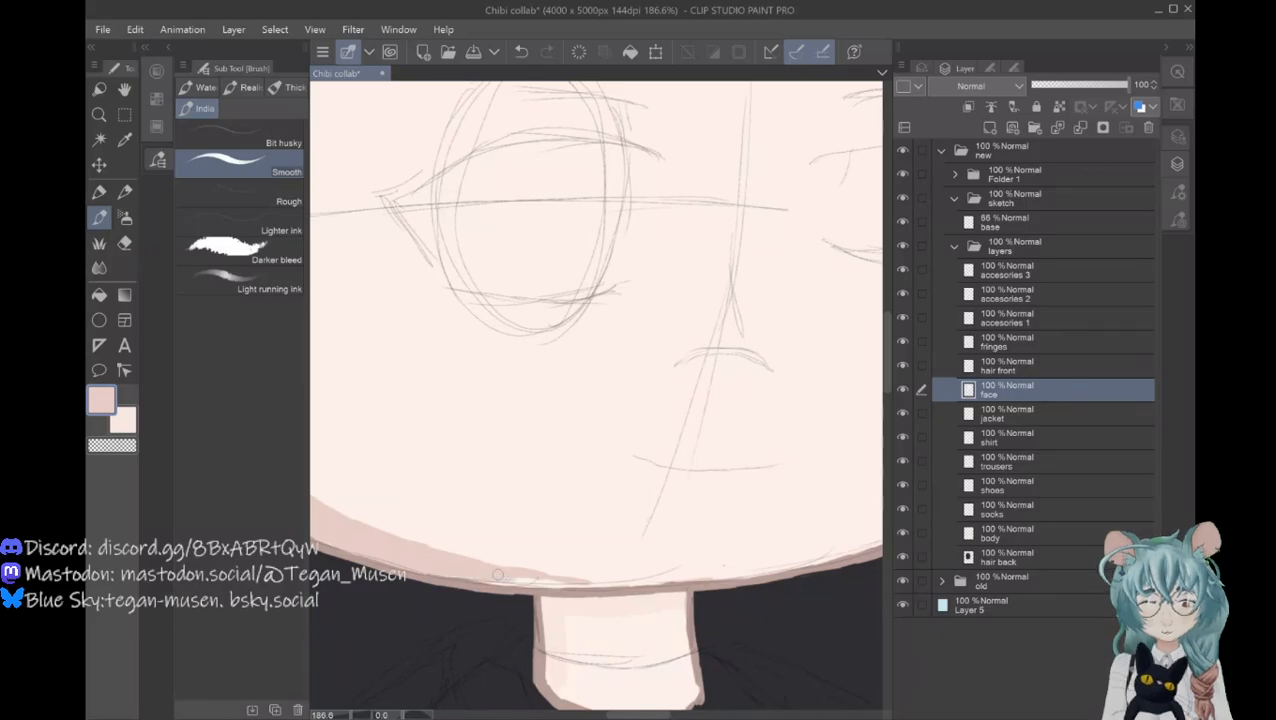
pyautogui.moveTo(497, 574); pyautogui.dragTo(552, 578)
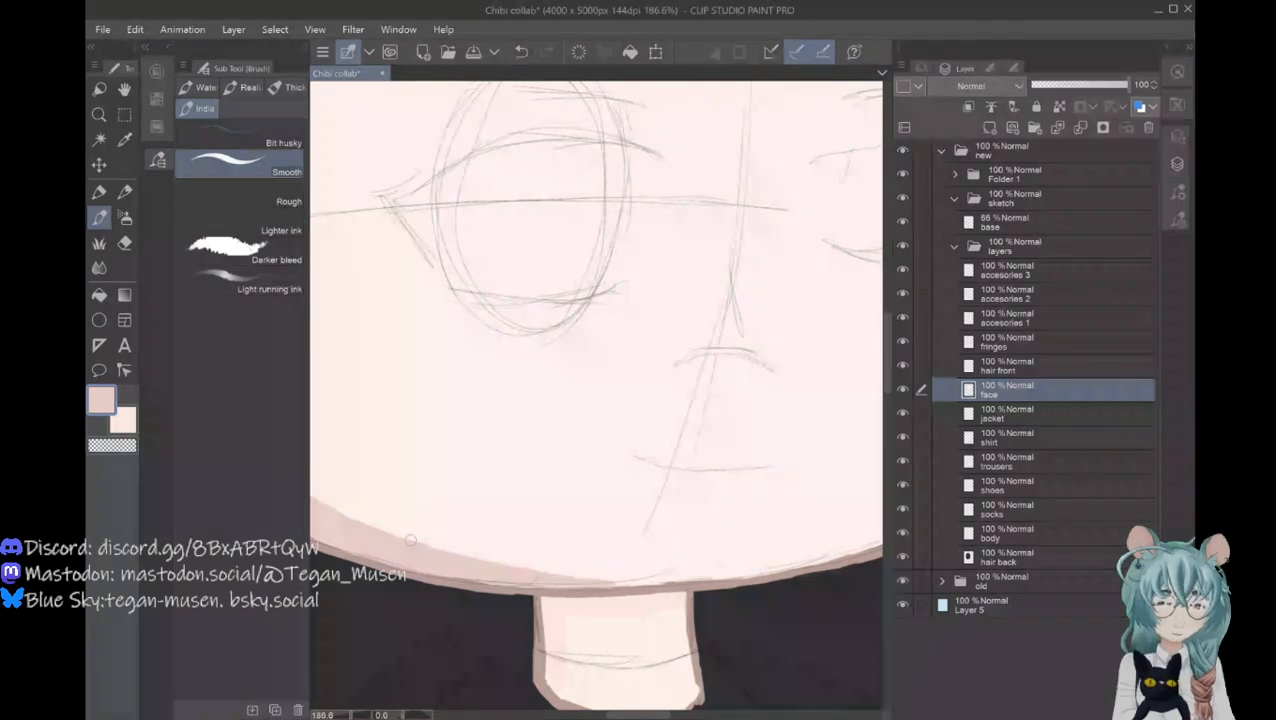
pyautogui.moveTo(410, 540); pyautogui.dragTo(675, 542)
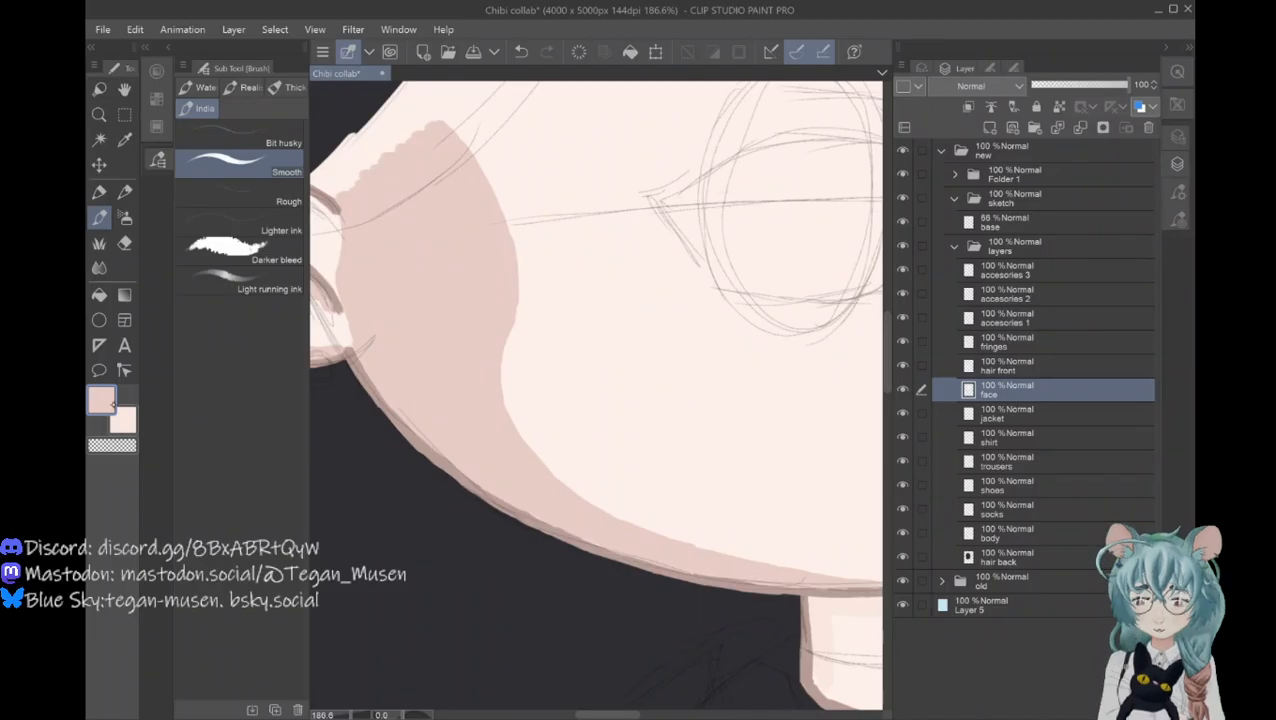
pyautogui.press('i')
pyautogui.click(389, 284)
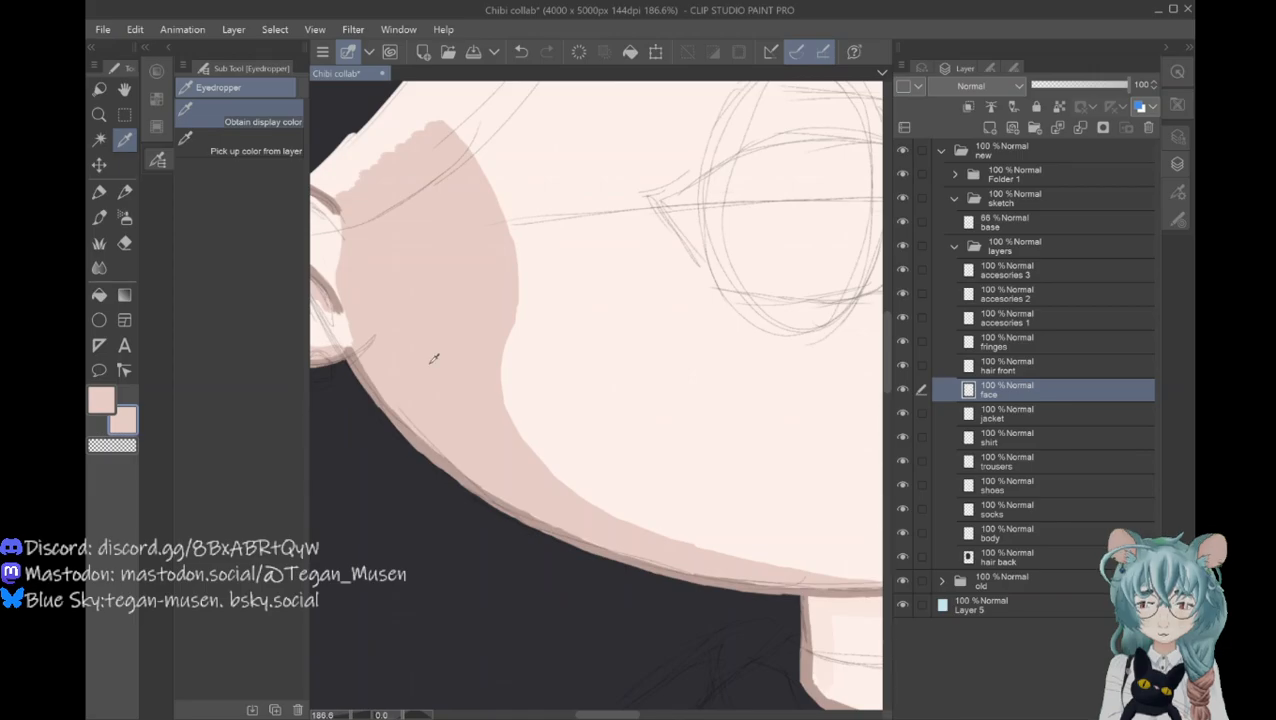
pyautogui.click(521, 51)
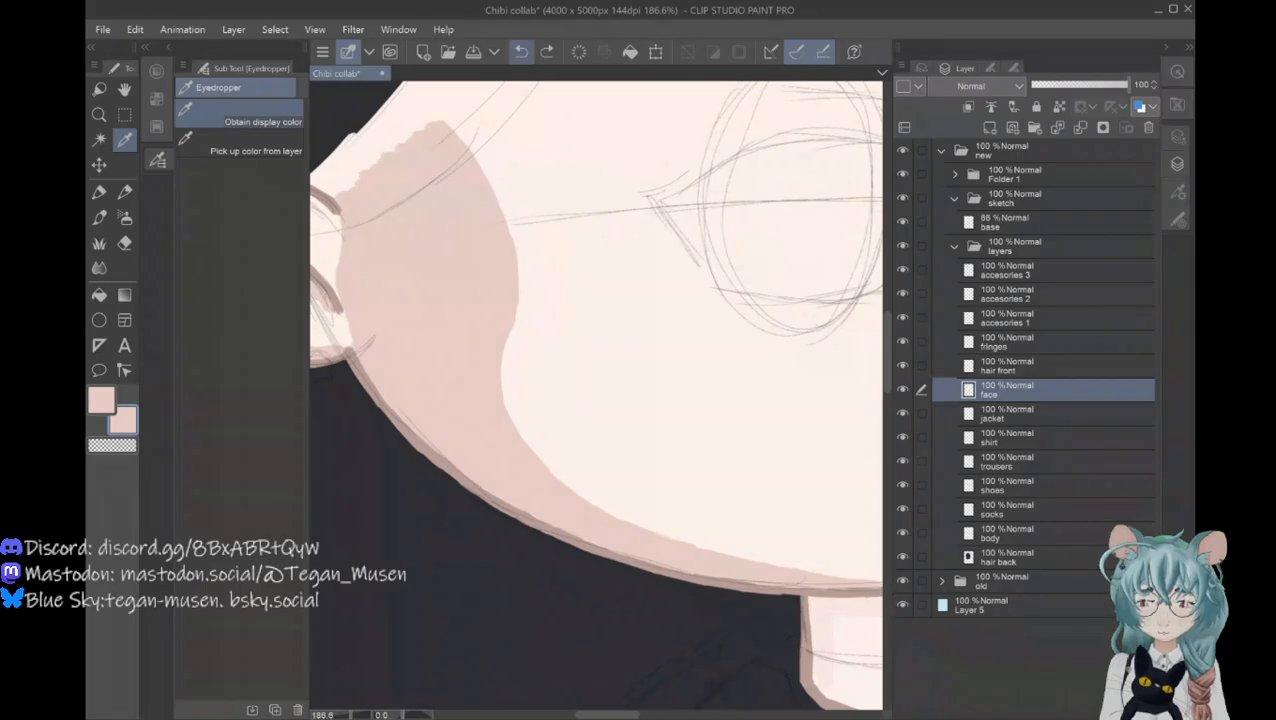
# Step: Sample the pale peach mid-tone from the skin swatches beside the character as the secondary drawing colour
pyautogui.moveTo(607, 715); pyautogui.dragTo(625, 715)
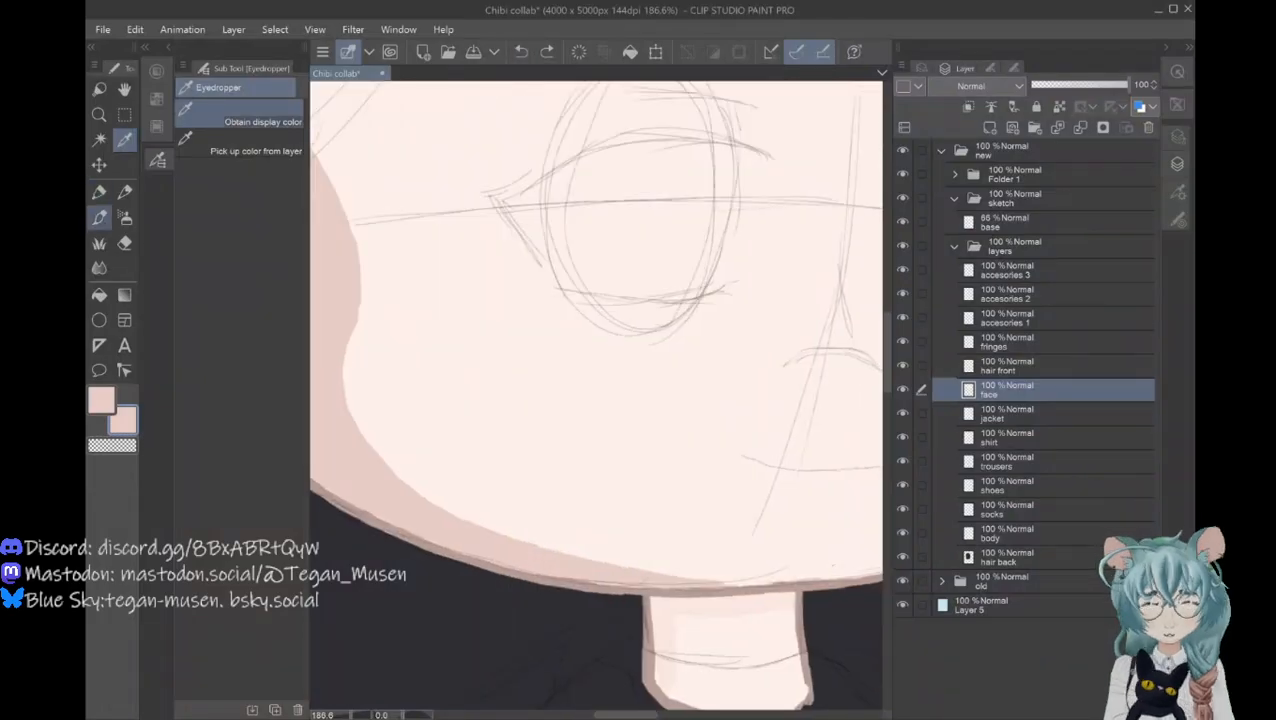
pyautogui.press('b')
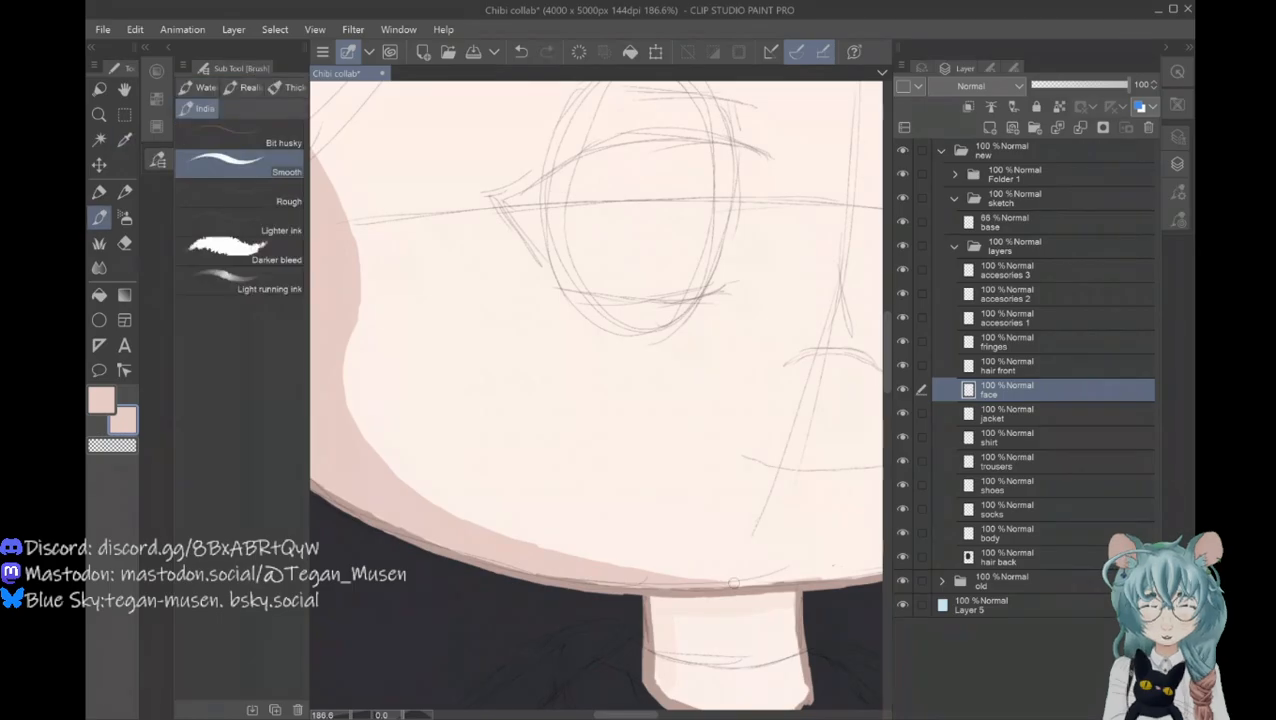
pyautogui.hscroll(6, 733, 583)
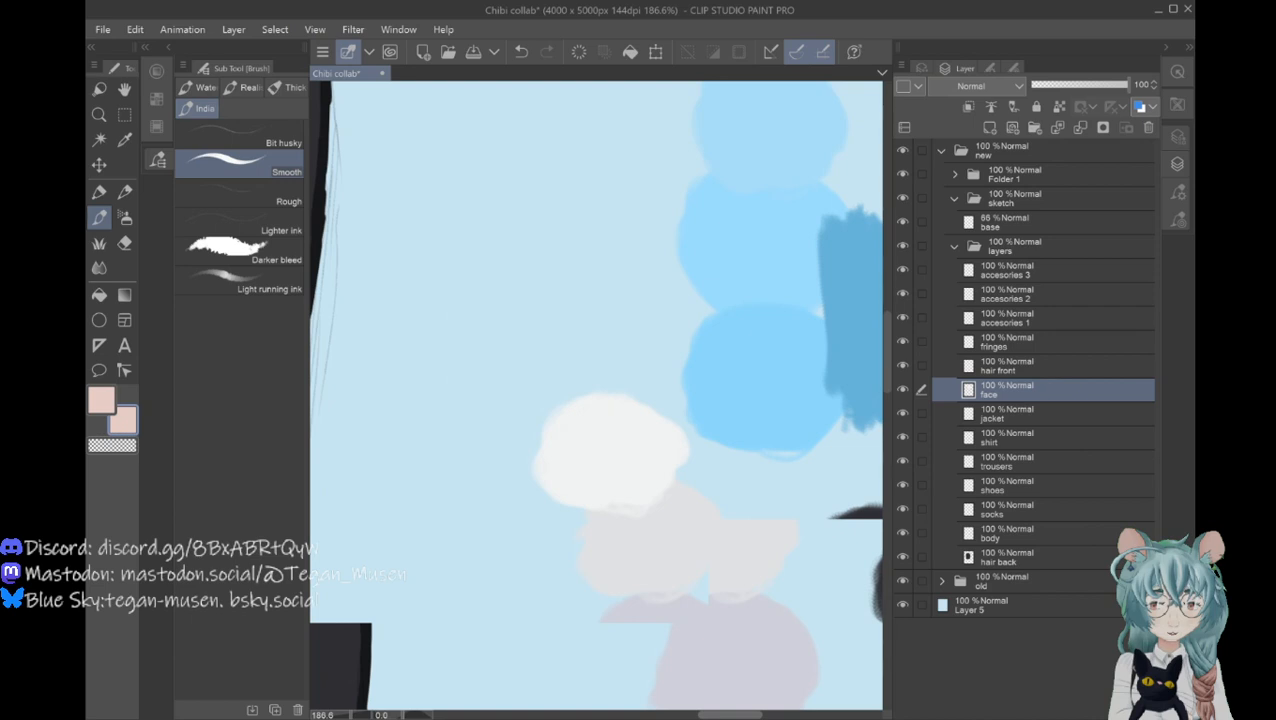
pyautogui.hscroll(2, 596, 395)
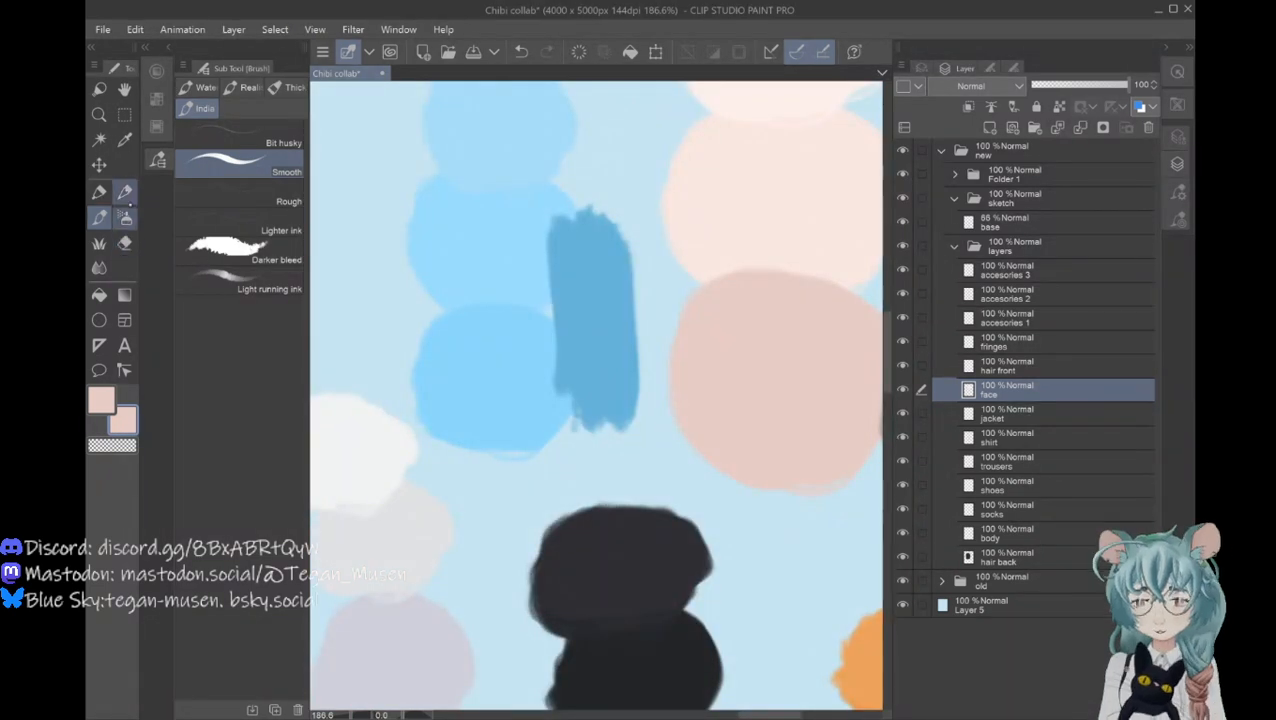
pyautogui.click(124, 140)
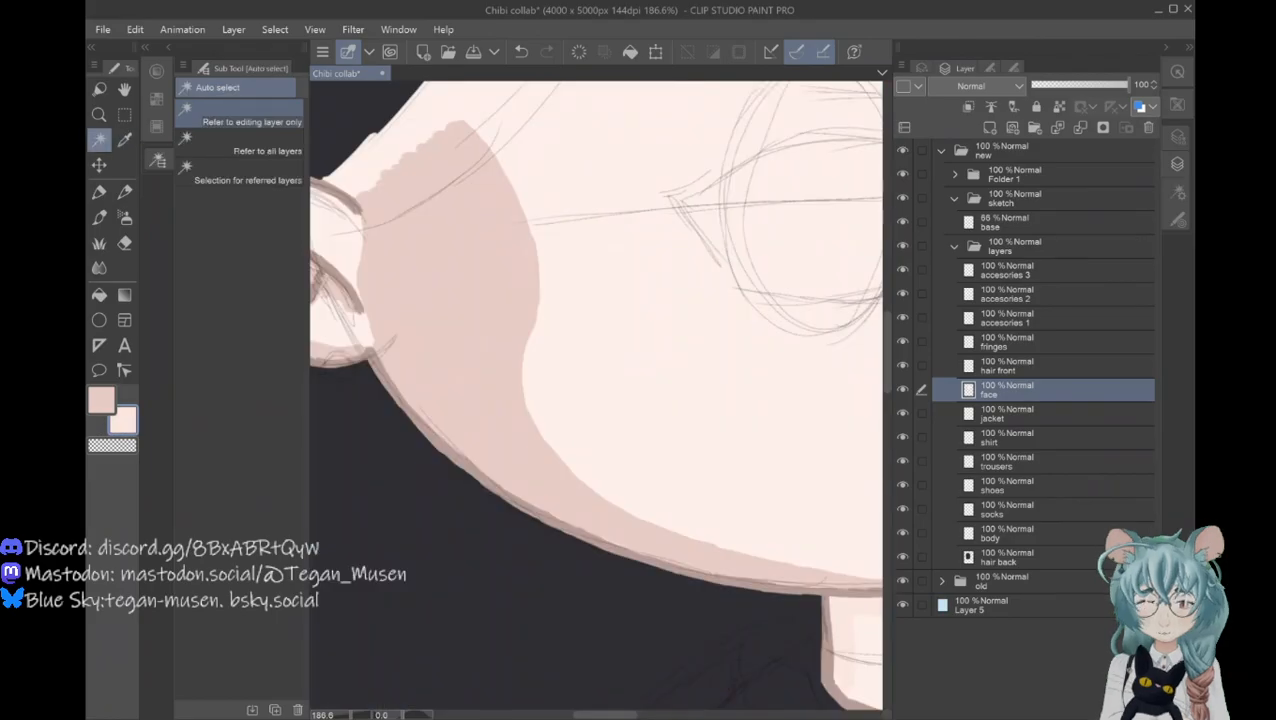
# Step: Set Auto select's color margin to 6.6 and select the dusky-pink cheek shadow on the face layer
pyautogui.click(610, 400)
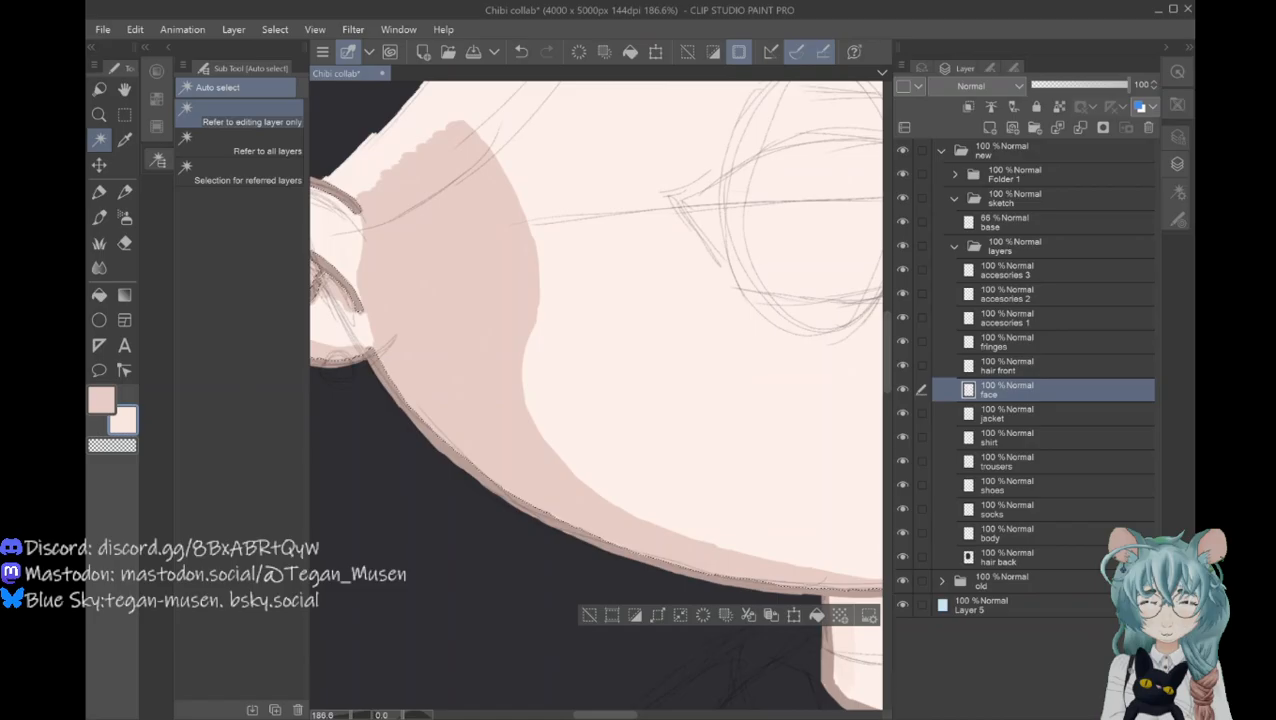
pyautogui.click(990, 68)
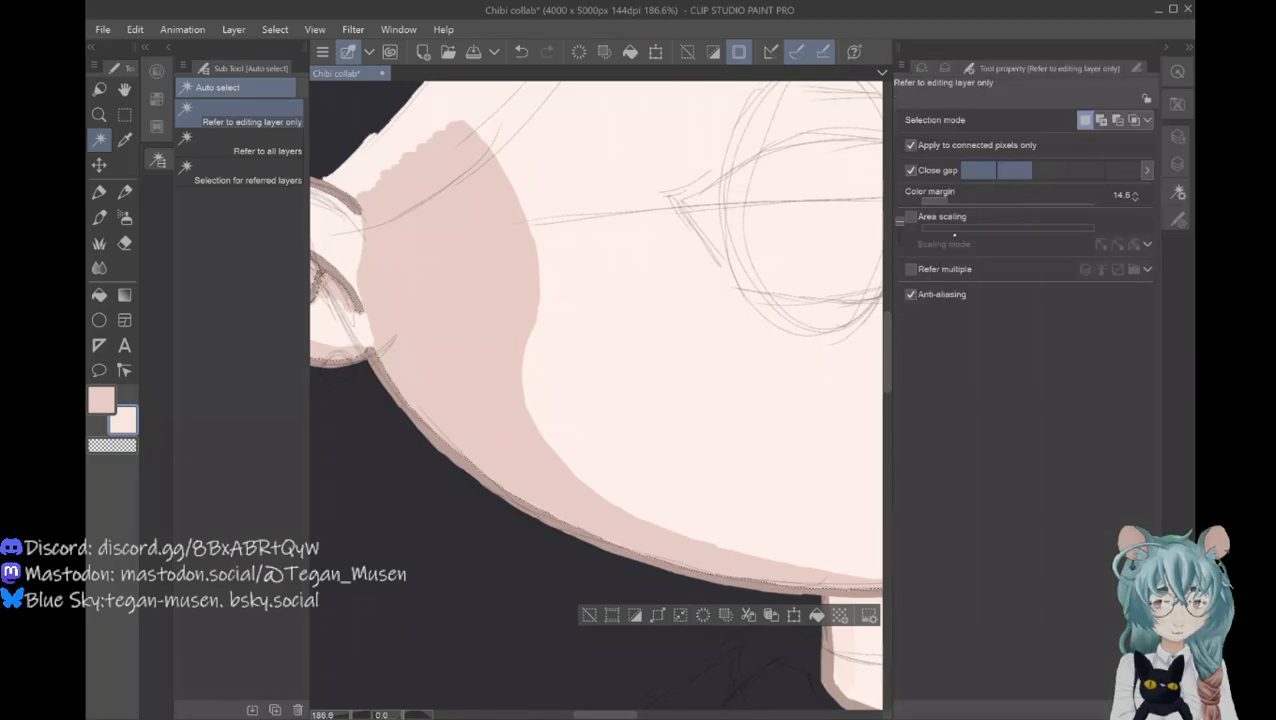
pyautogui.click(933, 201)
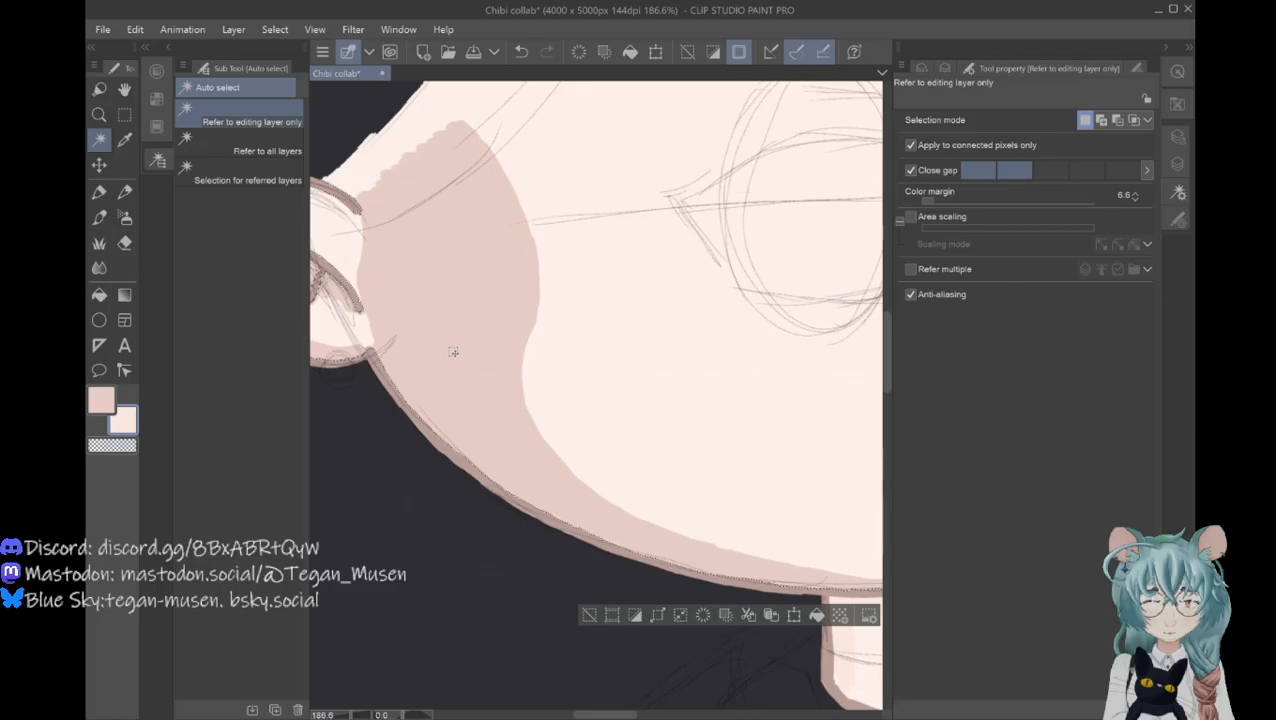
pyautogui.hotkey('ctrl', 'd')
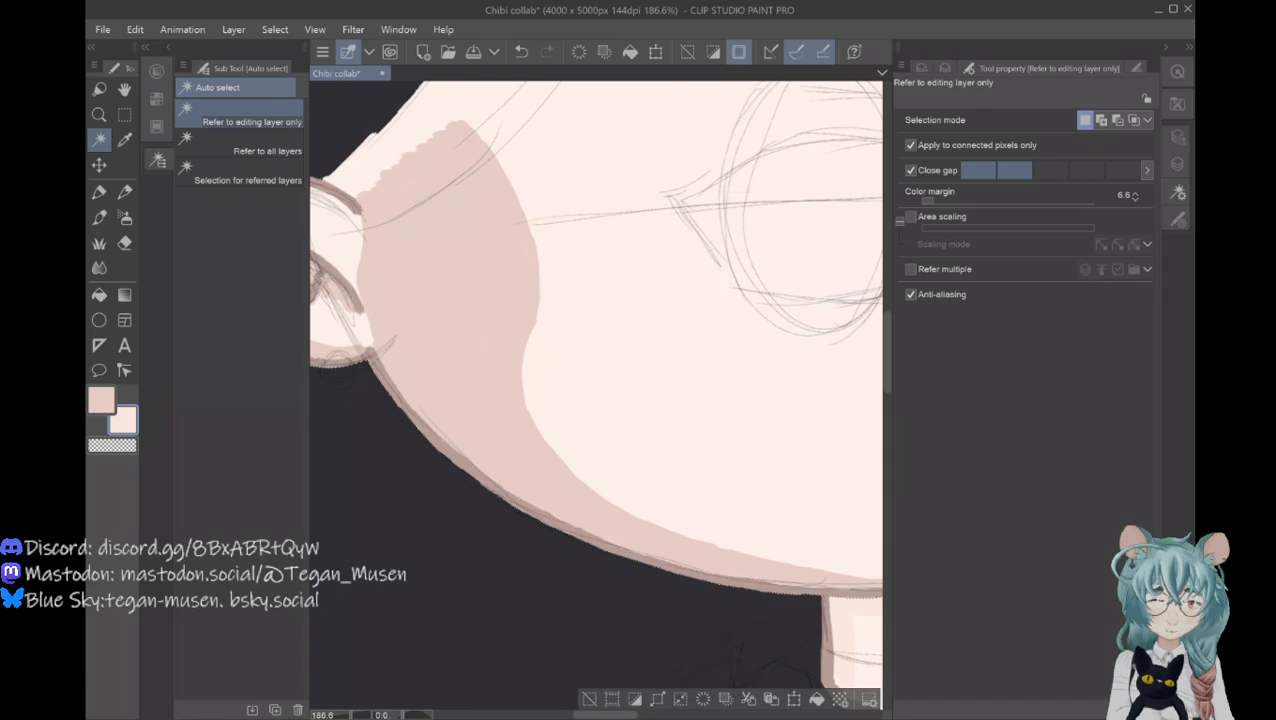
pyautogui.hotkey('ctrl', 'd')
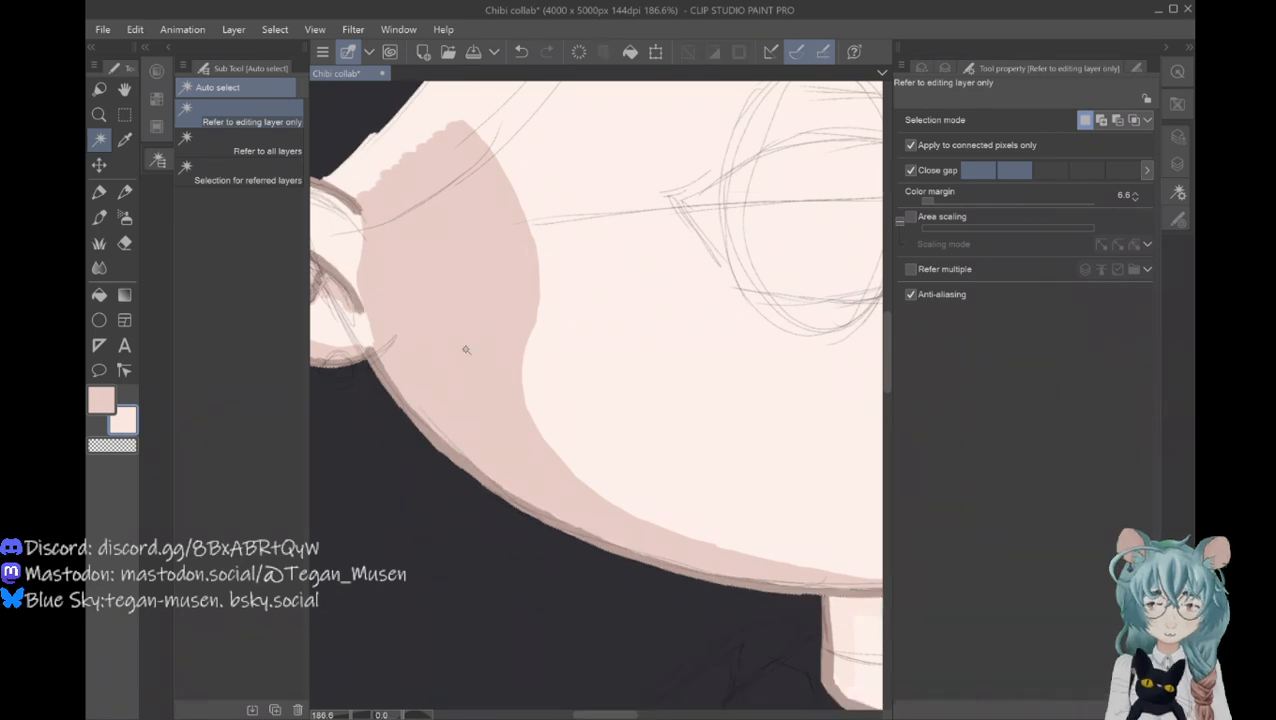
pyautogui.click(466, 349)
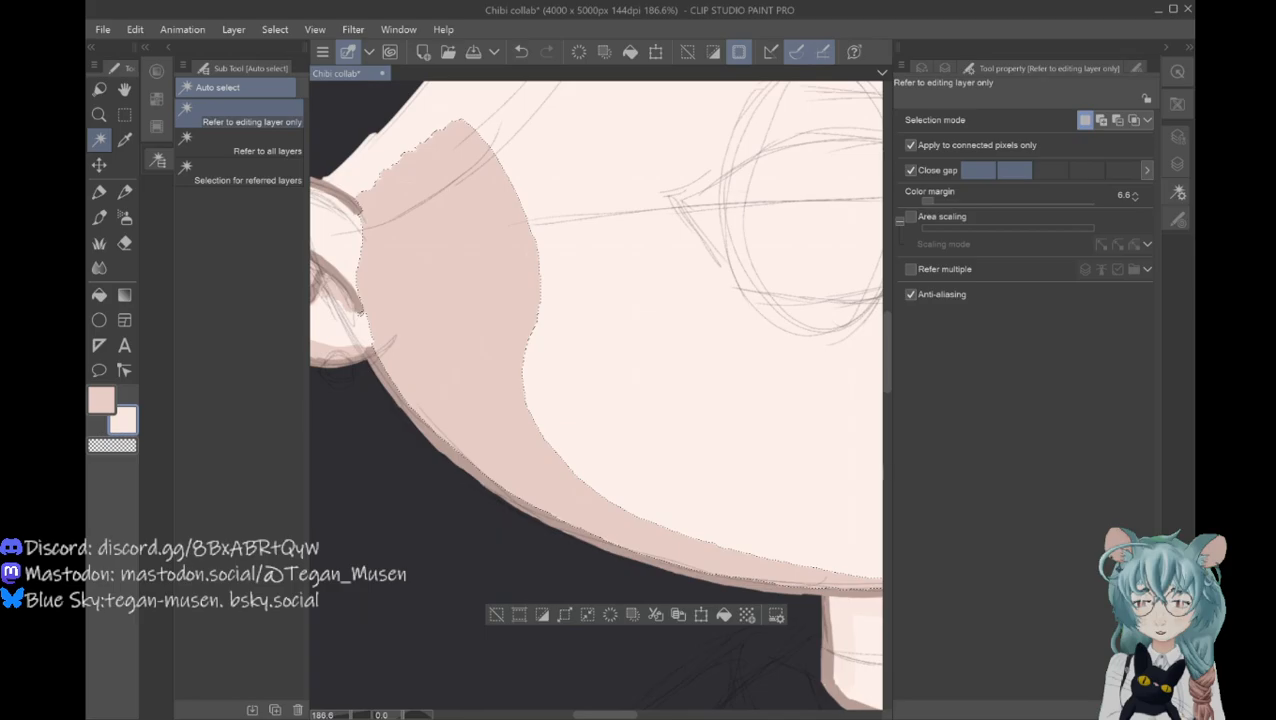
# Step: Fill the selected cheek shadow with the pale peach tone and set the Fill tool's color margin to 9.9
pyautogui.click(99, 295)
pyautogui.click(455, 300)
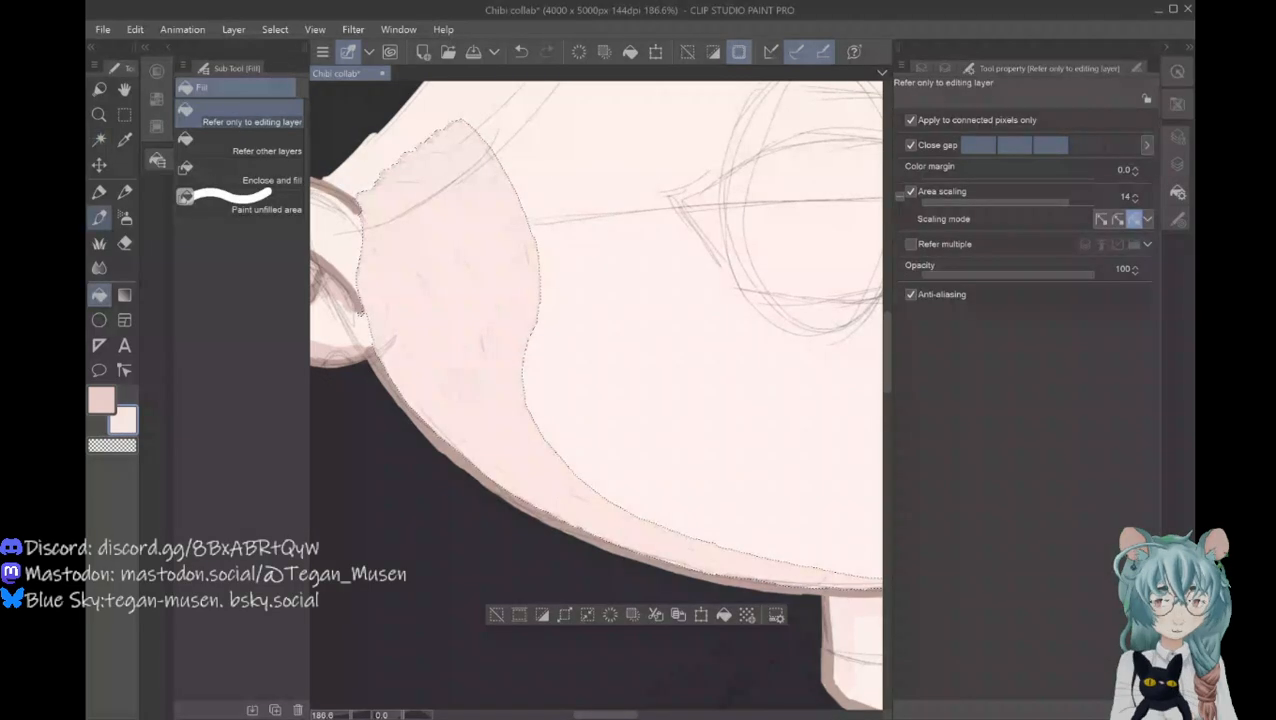
pyautogui.click(925, 175)
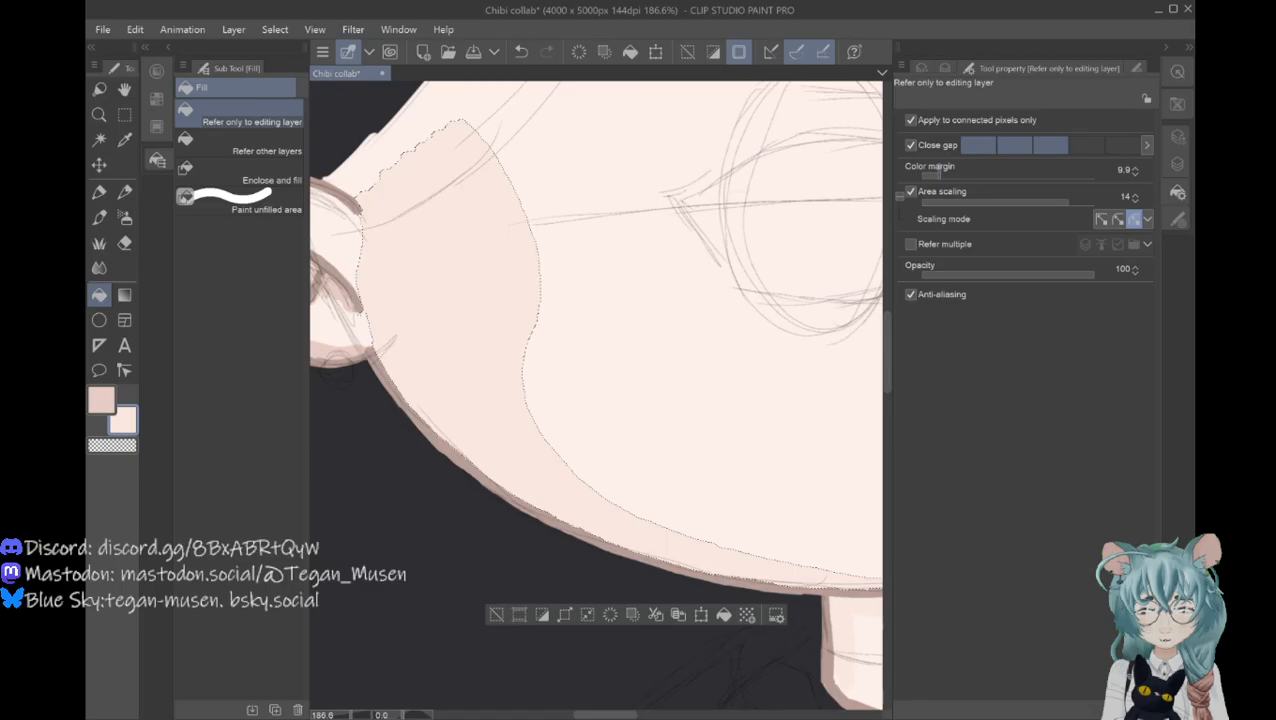
# Step: Select the dusky-pink shadow areas inside the ear and fill them with the pale peach tone
pyautogui.moveTo(337, 363); pyautogui.dragTo(567, 357)
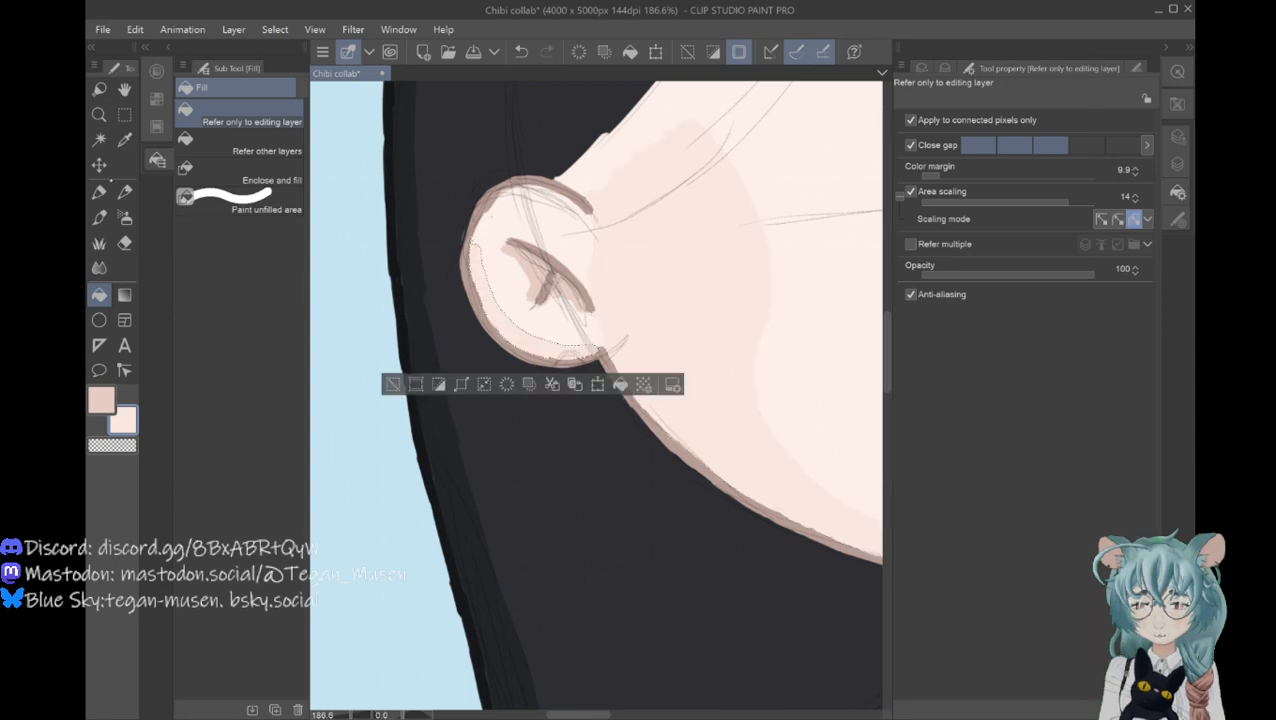
pyautogui.click(99, 140)
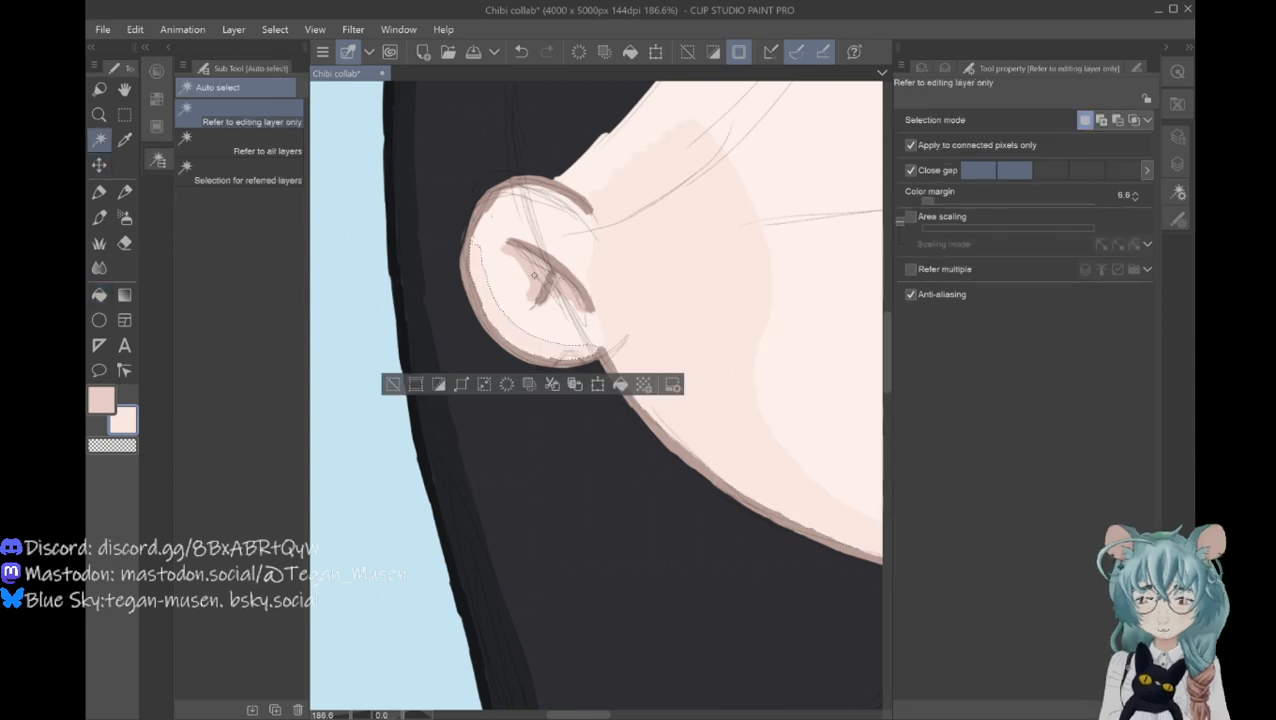
pyautogui.click(533, 277)
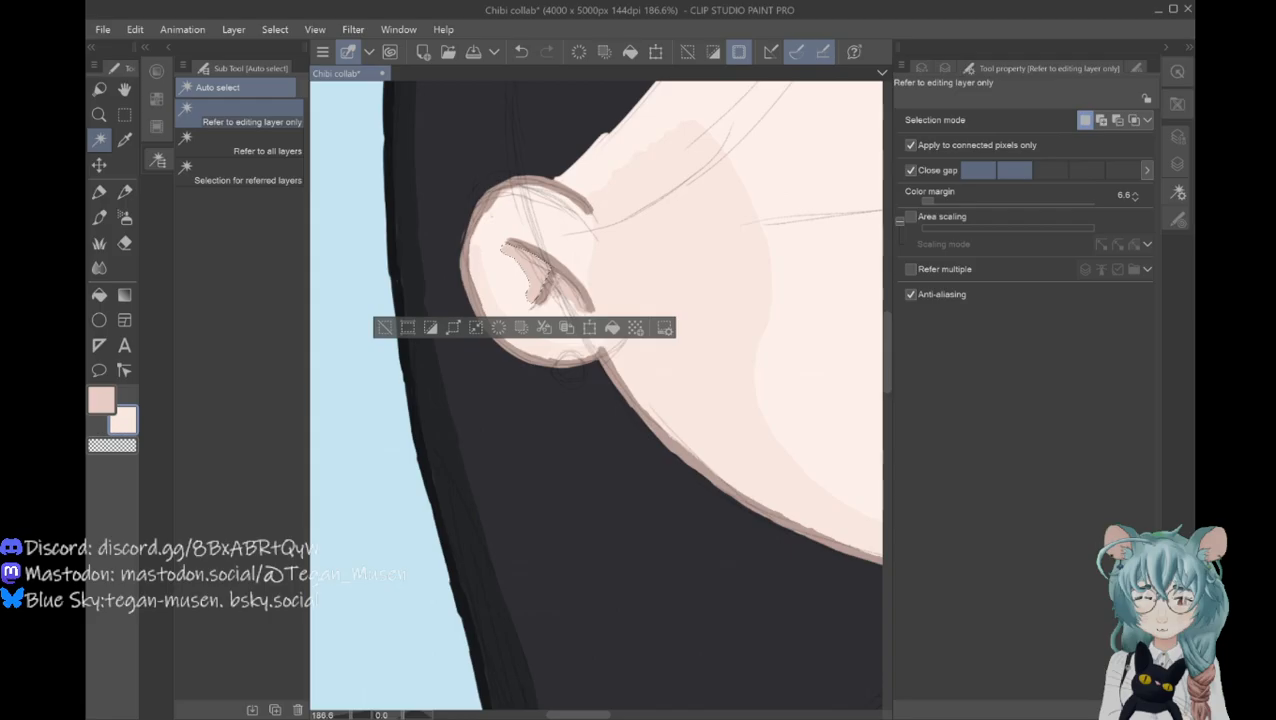
pyautogui.press('g')
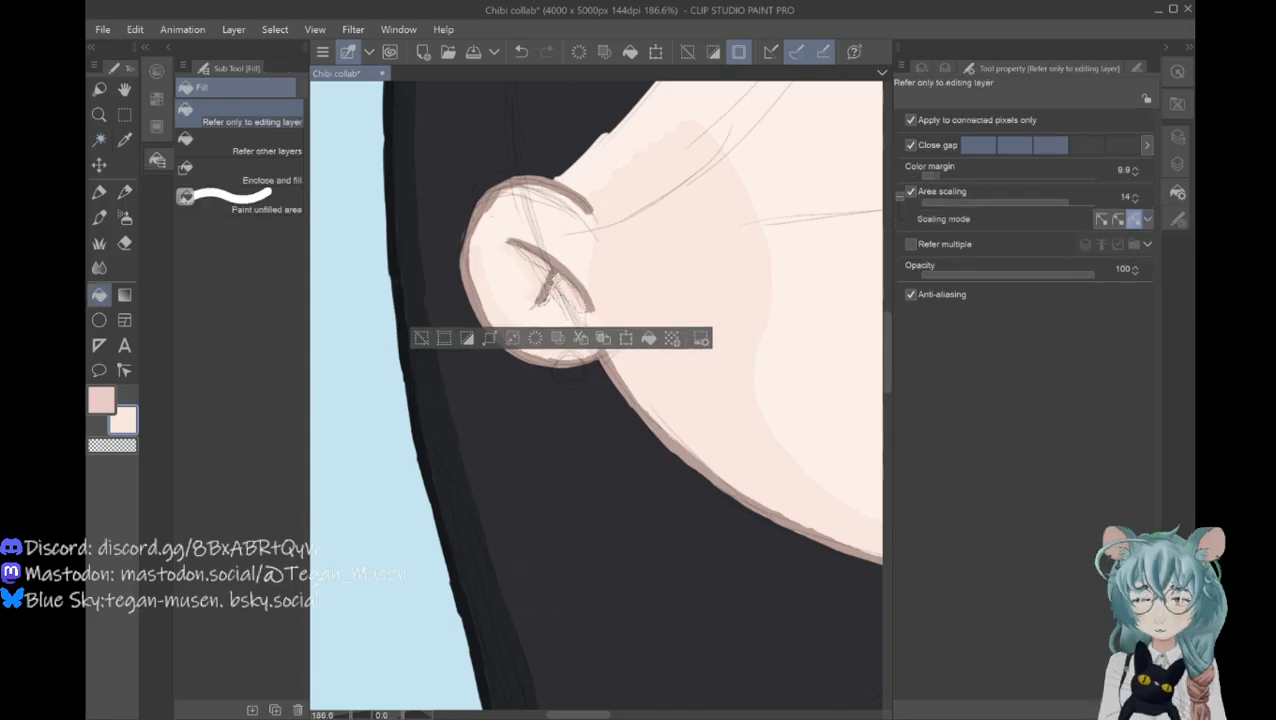
pyautogui.press('/')
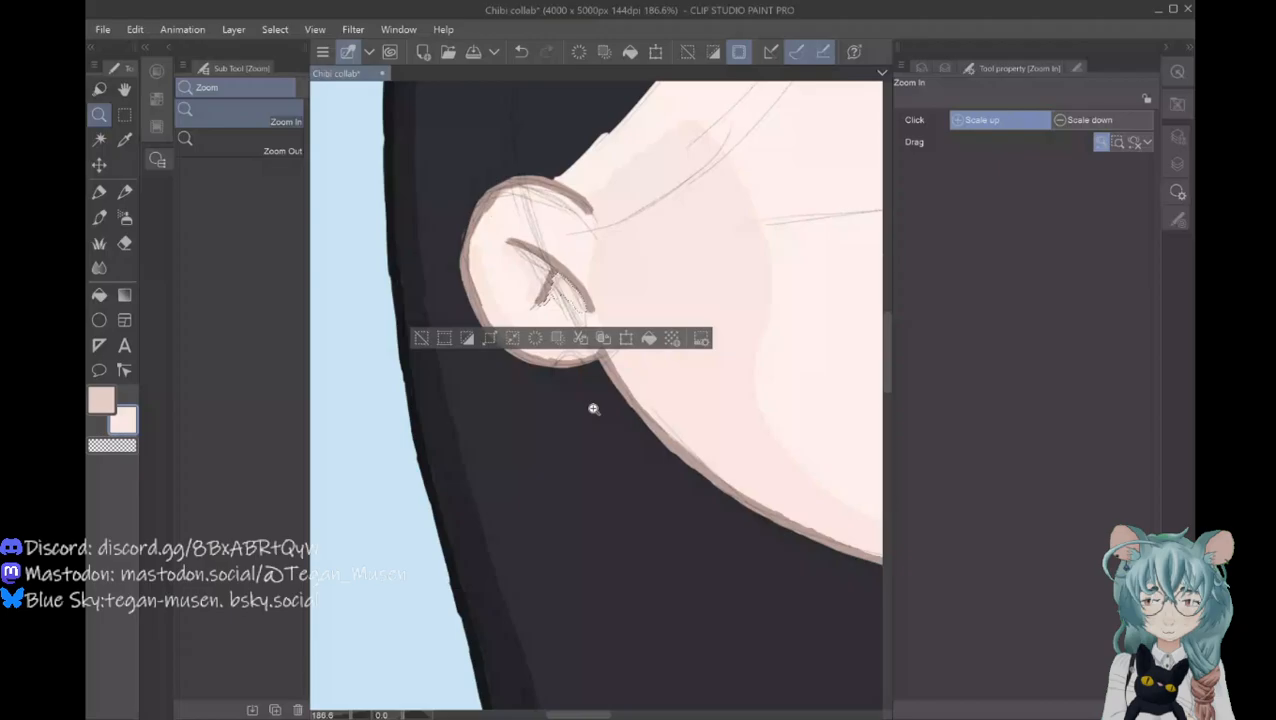
pyautogui.scroll(-5, 594, 408)
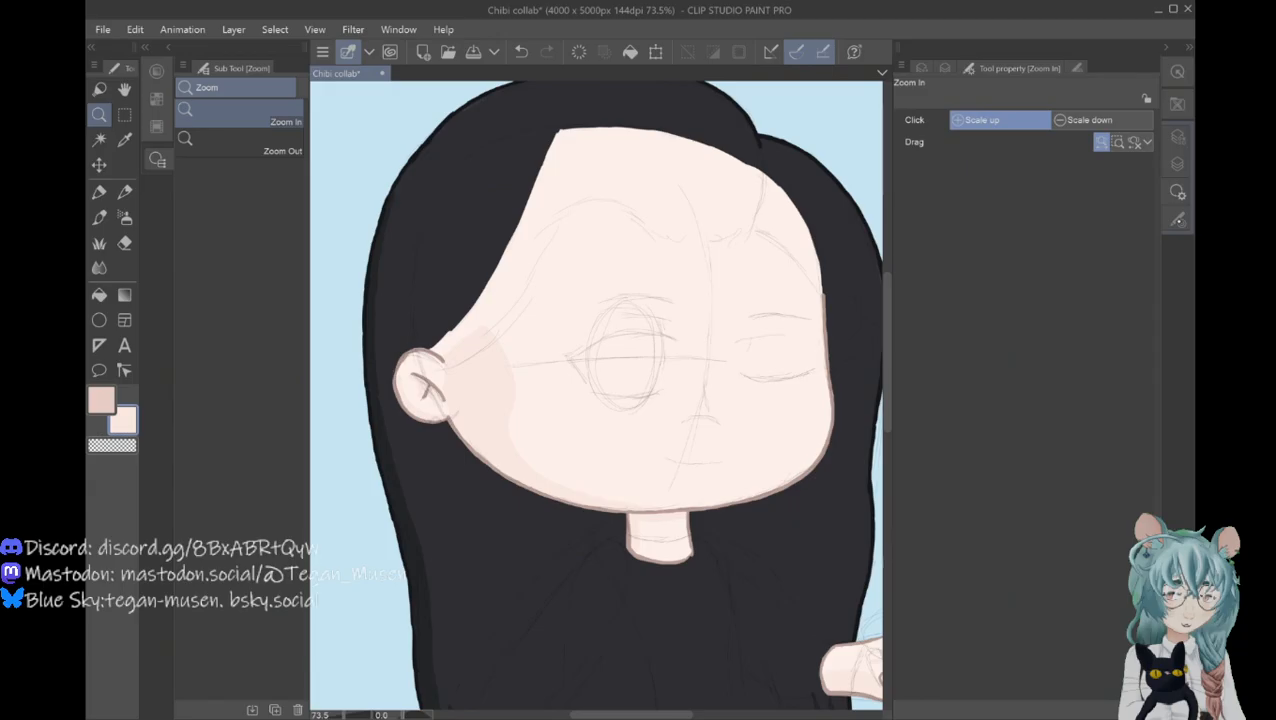
# Step: Rename the face layer to head and add mouth, nose and eyes layers above it
pyautogui.click(1177, 164)
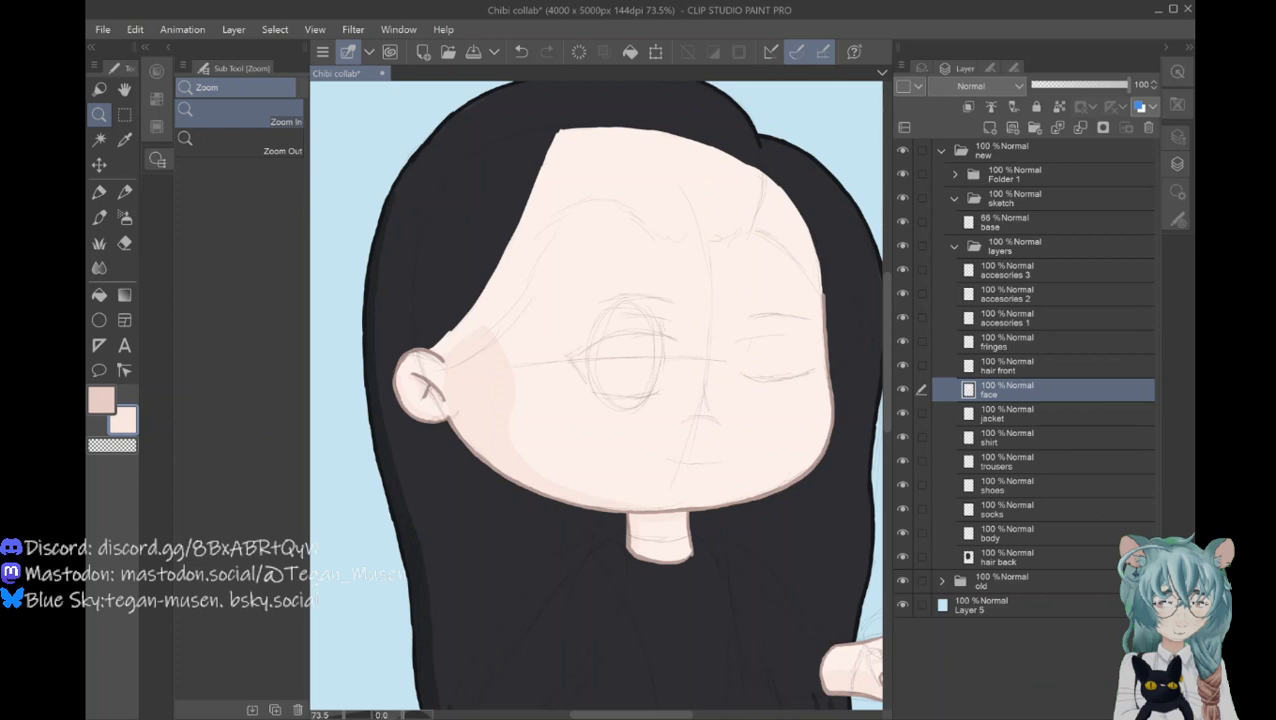
pyautogui.hotkey('ctrl', 'shift', 'n')
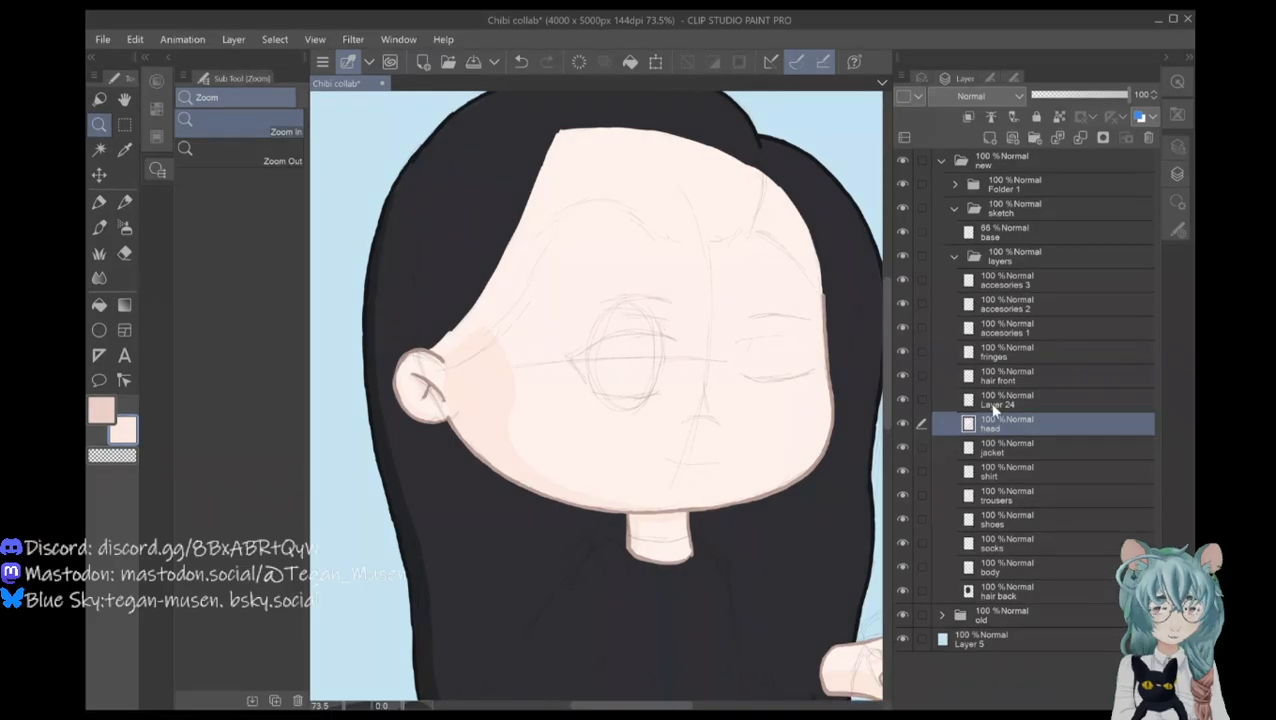
pyautogui.click(993, 404)
pyautogui.write('face')
pyautogui.press('Return')
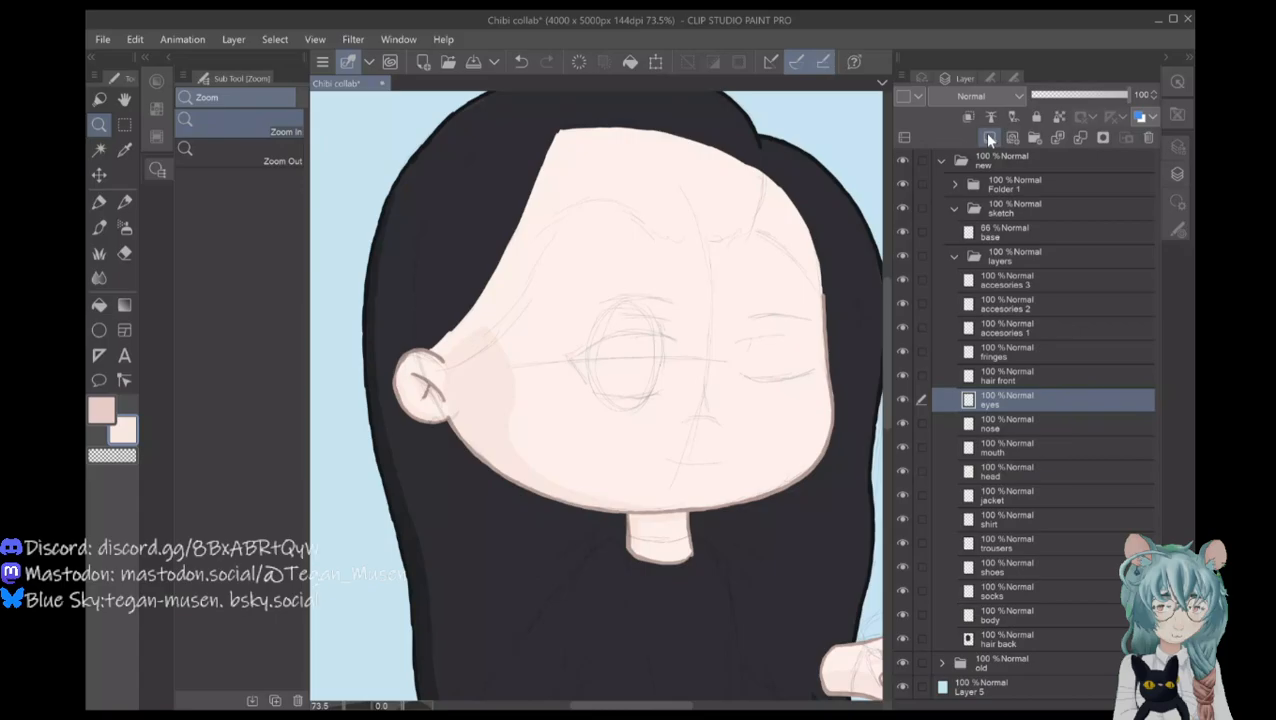
# Step: Add a new layer between the hair front and fringes layers and name it eyebrows
pyautogui.click(988, 138)
pyautogui.moveTo(1045, 400); pyautogui.dragTo(993, 385)
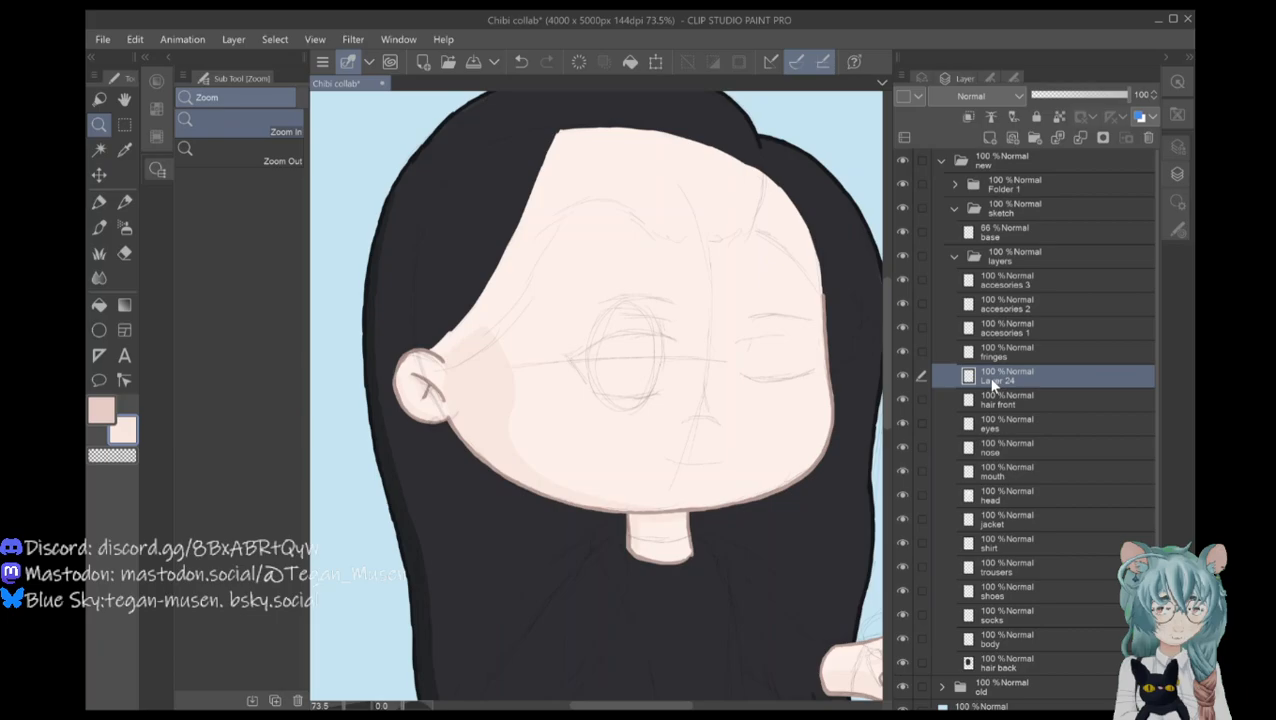
pyautogui.doubleClick(993, 384)
pyautogui.write('eyebrows')
pyautogui.press('Return')
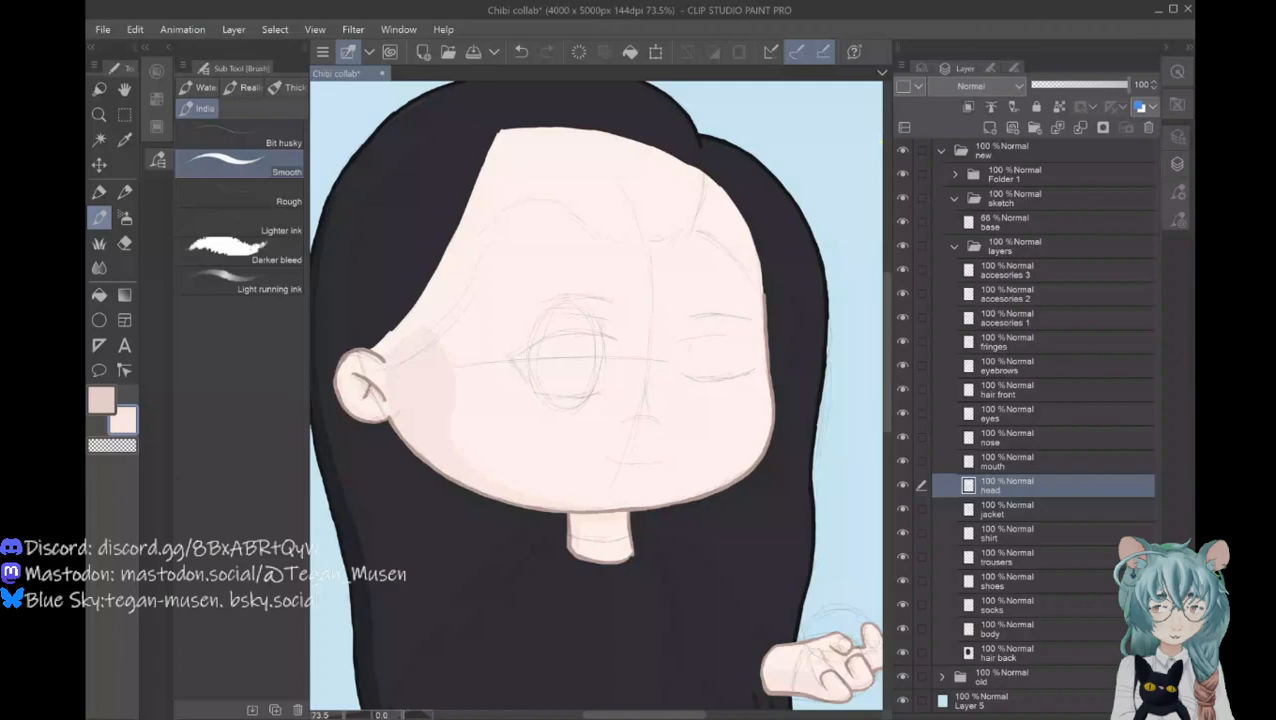
# Step: Draw a gently curved dusky-pink mouth line over the sketched mouth on the mouth layer
pyautogui.hotkey('alt', ']')
pyautogui.press('/')
pyautogui.moveTo(608, 458); pyautogui.dragTo(627, 475)
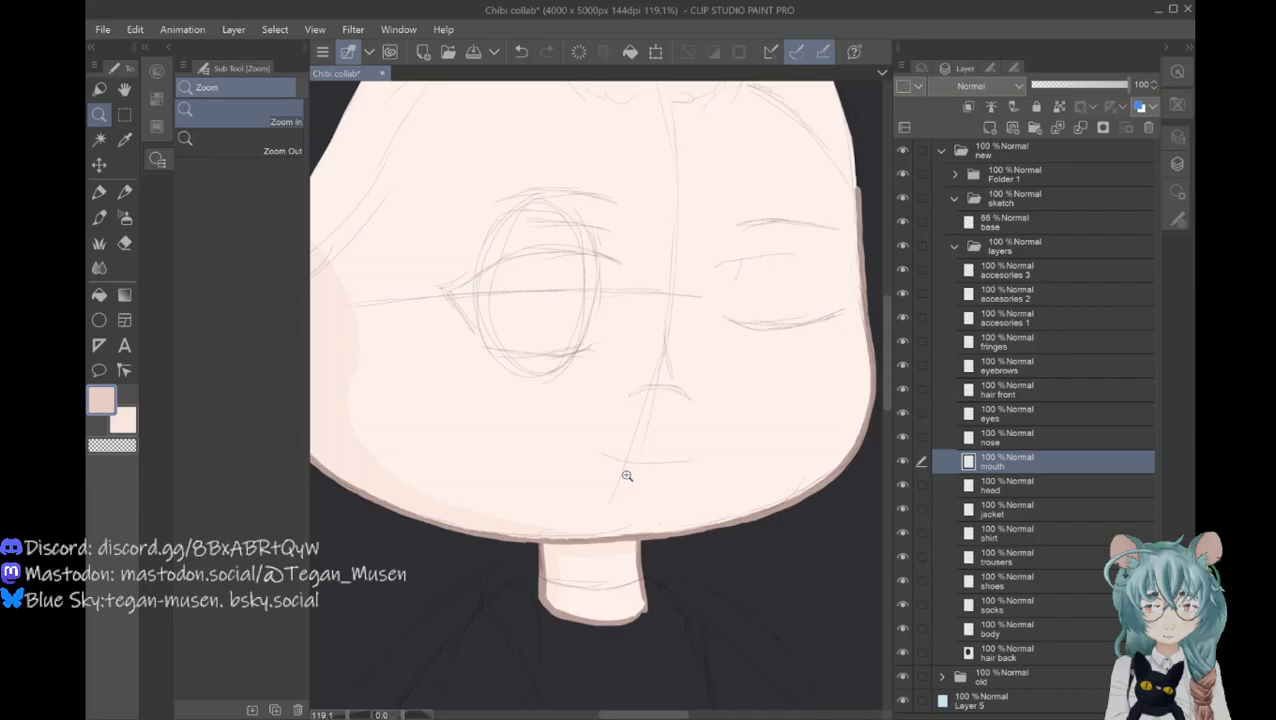
pyautogui.click(627, 475)
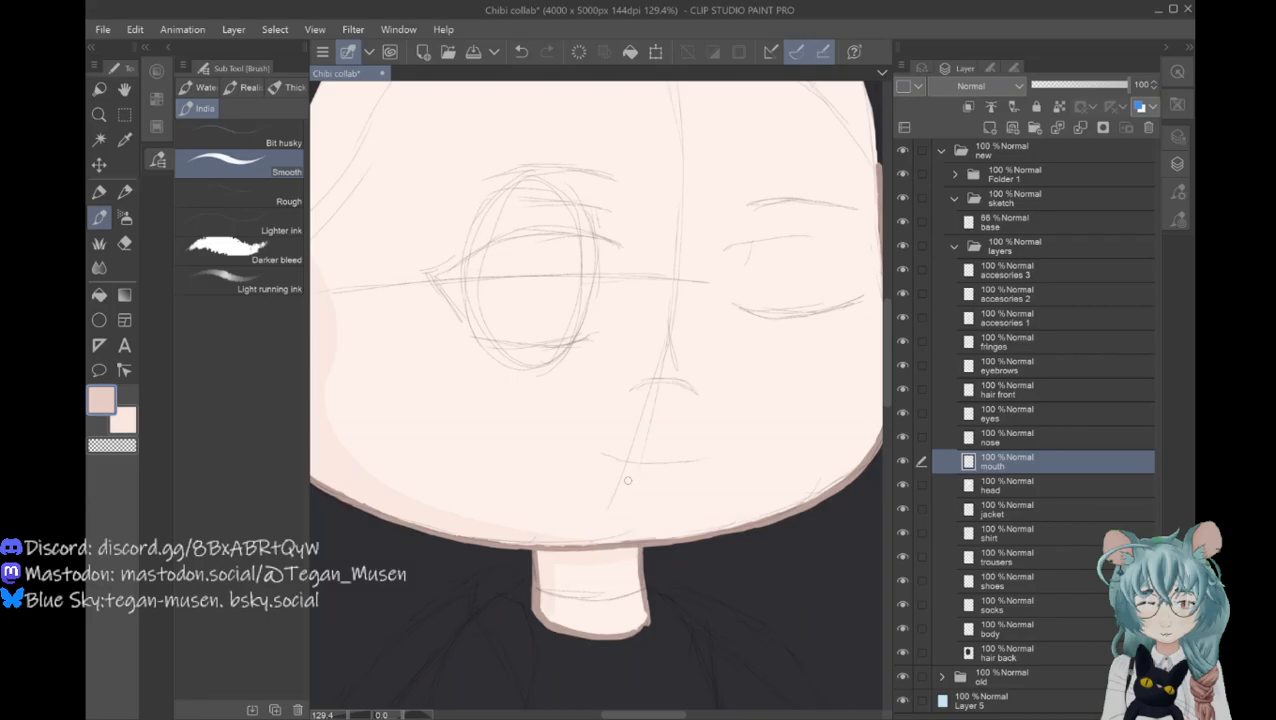
pyautogui.moveTo(687, 468); pyautogui.dragTo(624, 468)
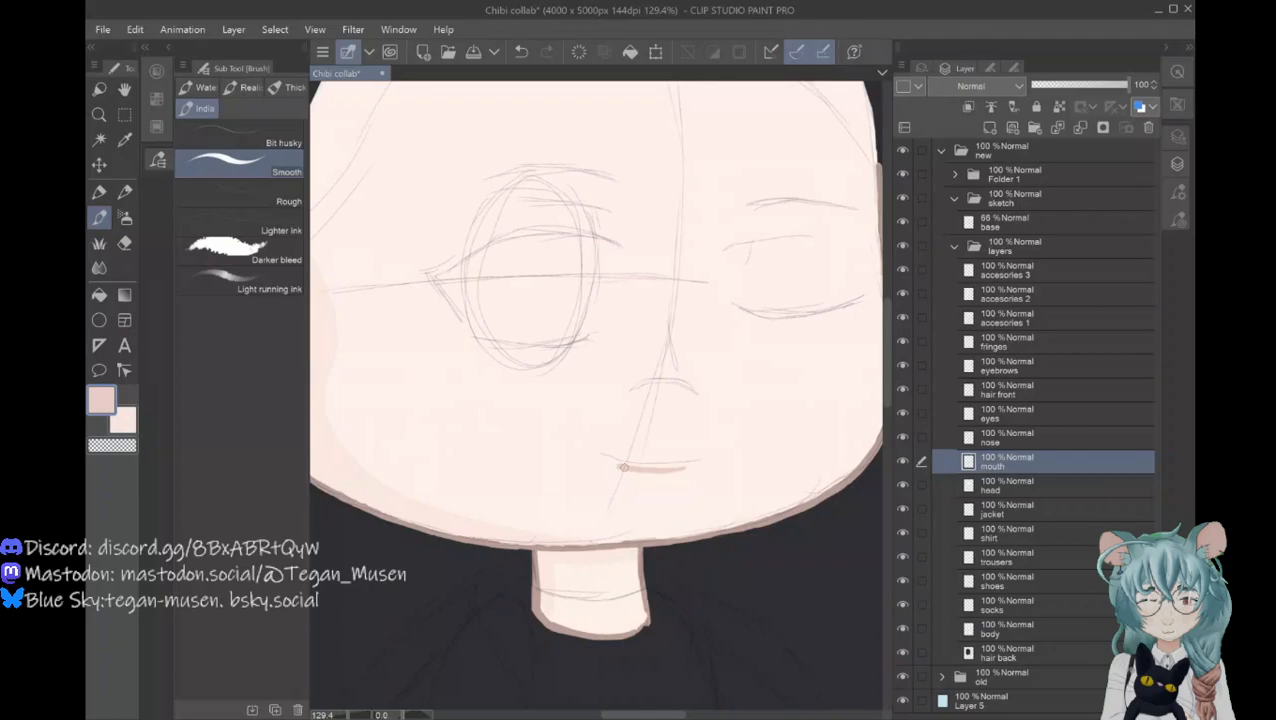
pyautogui.moveTo(624, 468); pyautogui.dragTo(604, 462)
pyautogui.moveTo(604, 462); pyautogui.dragTo(702, 466)
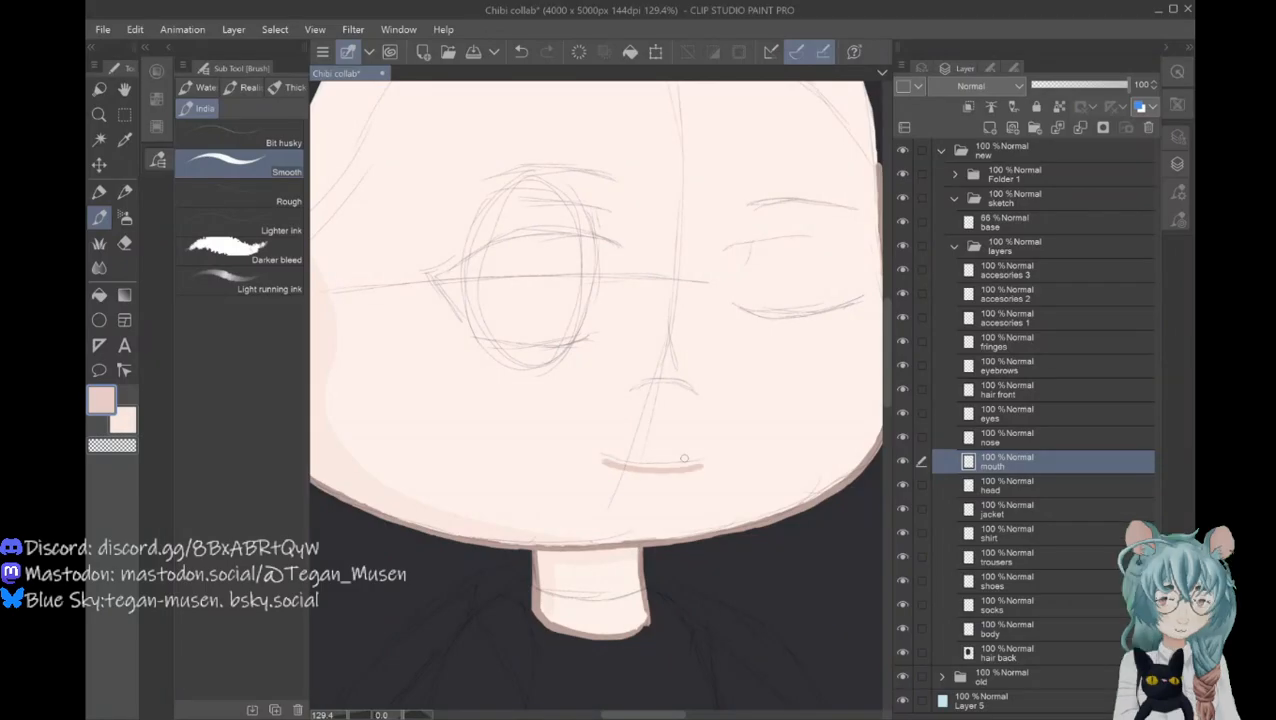
# Step: Set the Smooth brush to size 6 and paint a short pale peach shadow below the mouth line
pyautogui.click(1014, 68)
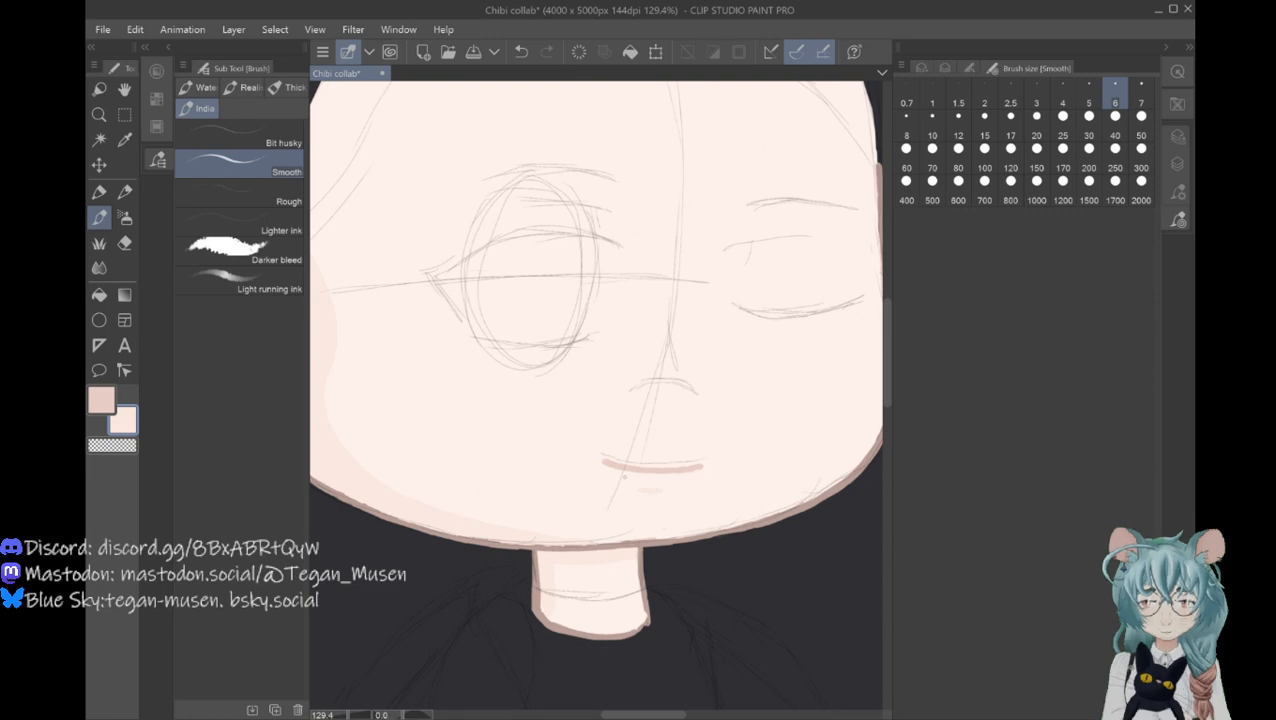
pyautogui.click(1178, 192)
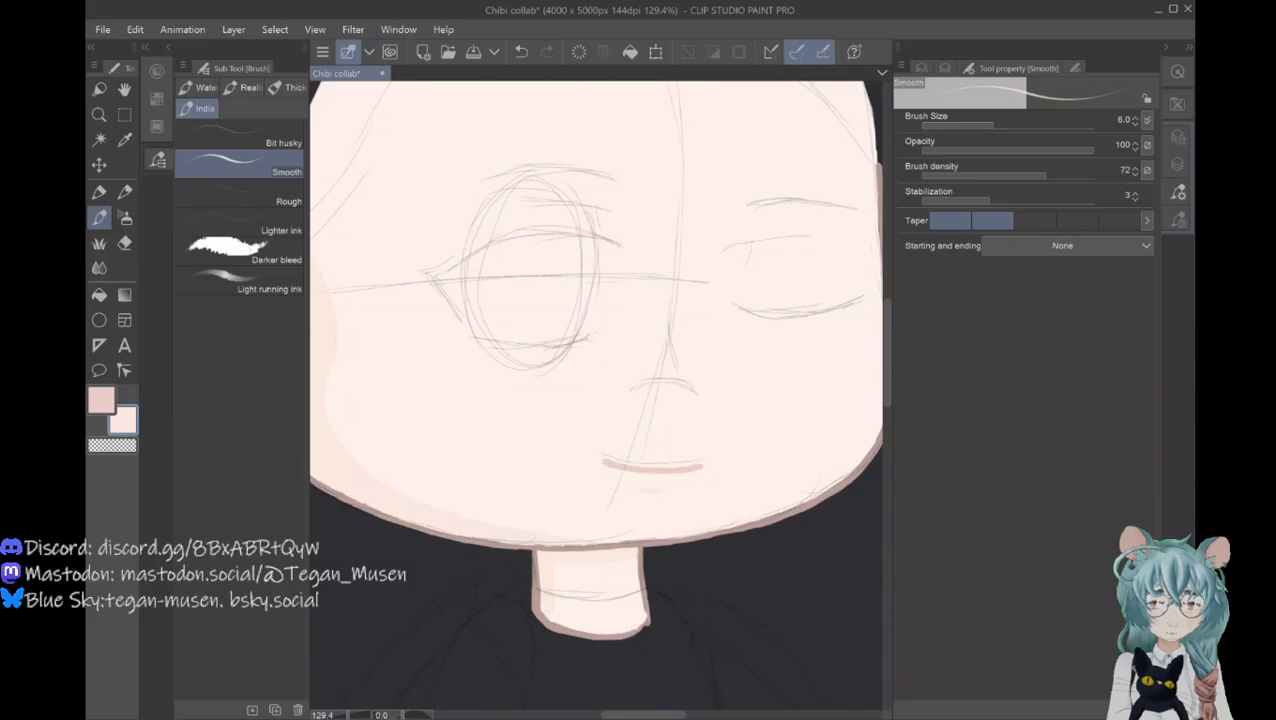
pyautogui.click(1177, 164)
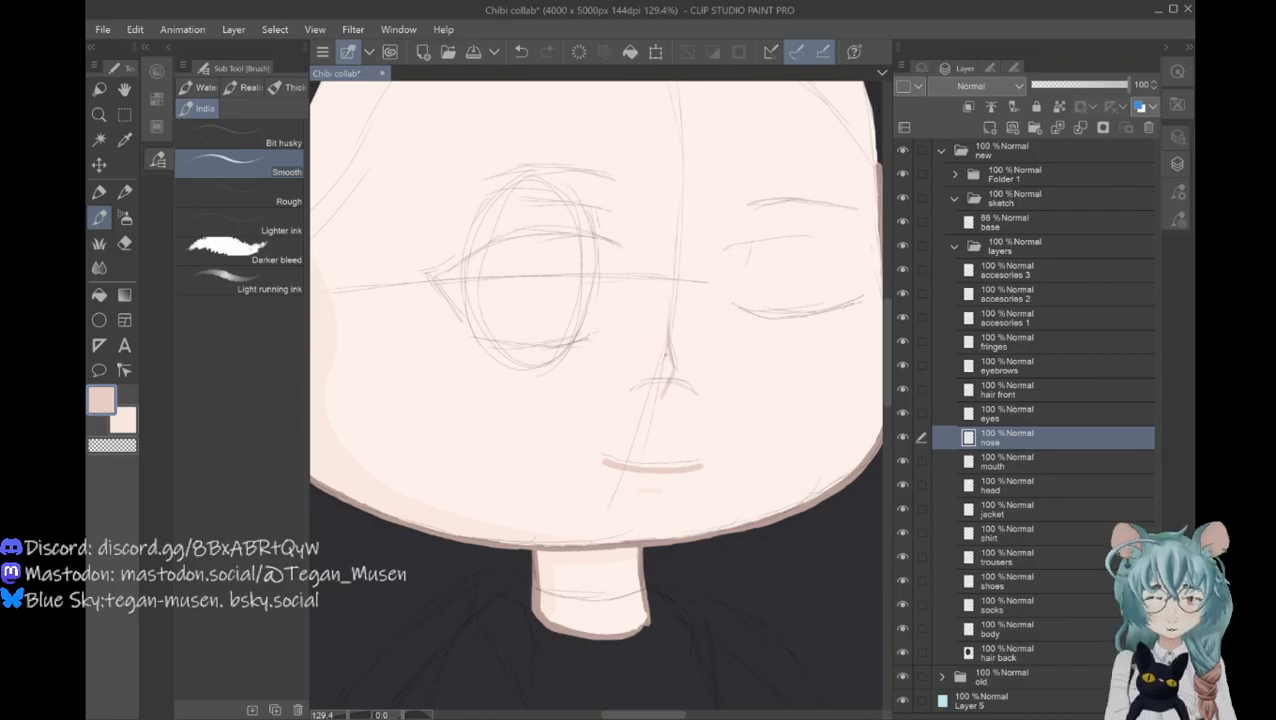
pyautogui.moveTo(697, 391)
pyautogui.mouseDown()
pyautogui.moveTo(633, 387)
pyautogui.moveTo(689, 377)
pyautogui.mouseUp()
pyautogui.hotkey('ctrl', 'z')
pyautogui.hotkey('ctrl', 'z')
pyautogui.hotkey('ctrl', 'z')
pyautogui.hotkey('ctrl', 'z')
pyautogui.hotkey('ctrl', 'z')
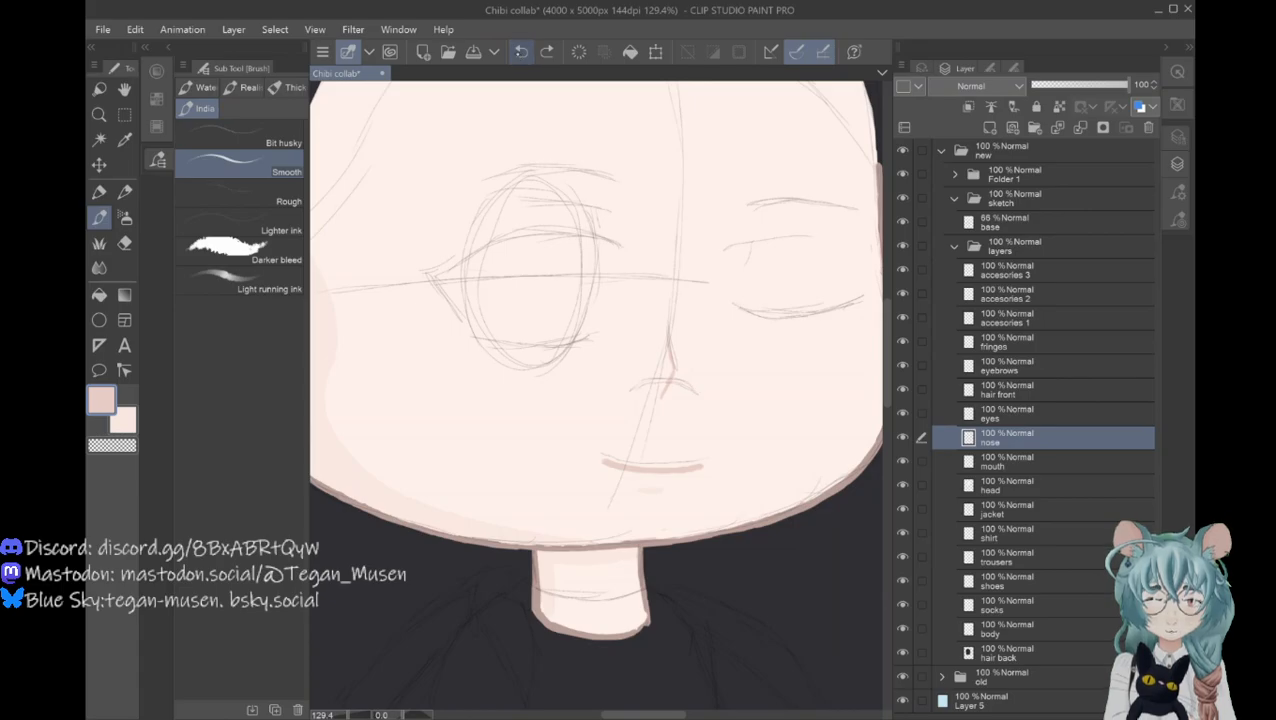
pyautogui.hotkey('ctrl', 'z')
pyautogui.hotkey('ctrl', 'z')
pyautogui.hotkey('ctrl', 'z')
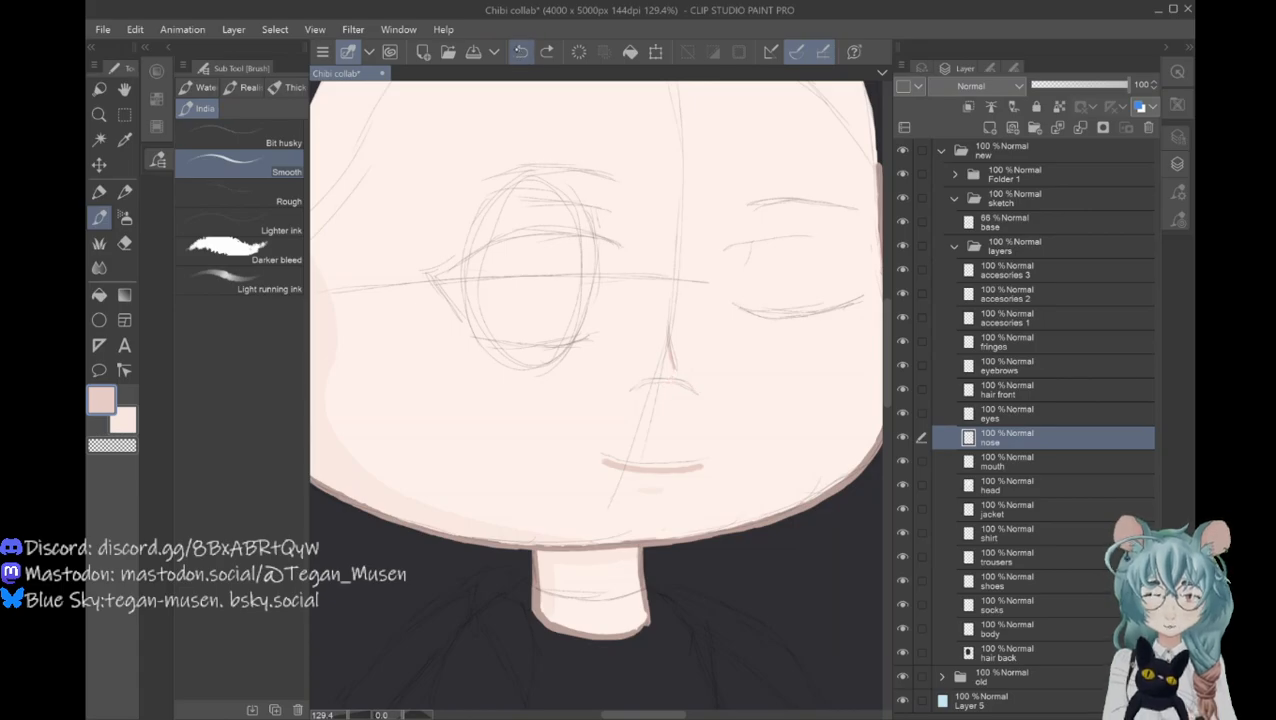
pyautogui.hotkey('ctrl', 'z')
pyautogui.hotkey('ctrl', 'z')
pyautogui.hotkey('ctrl', 'z')
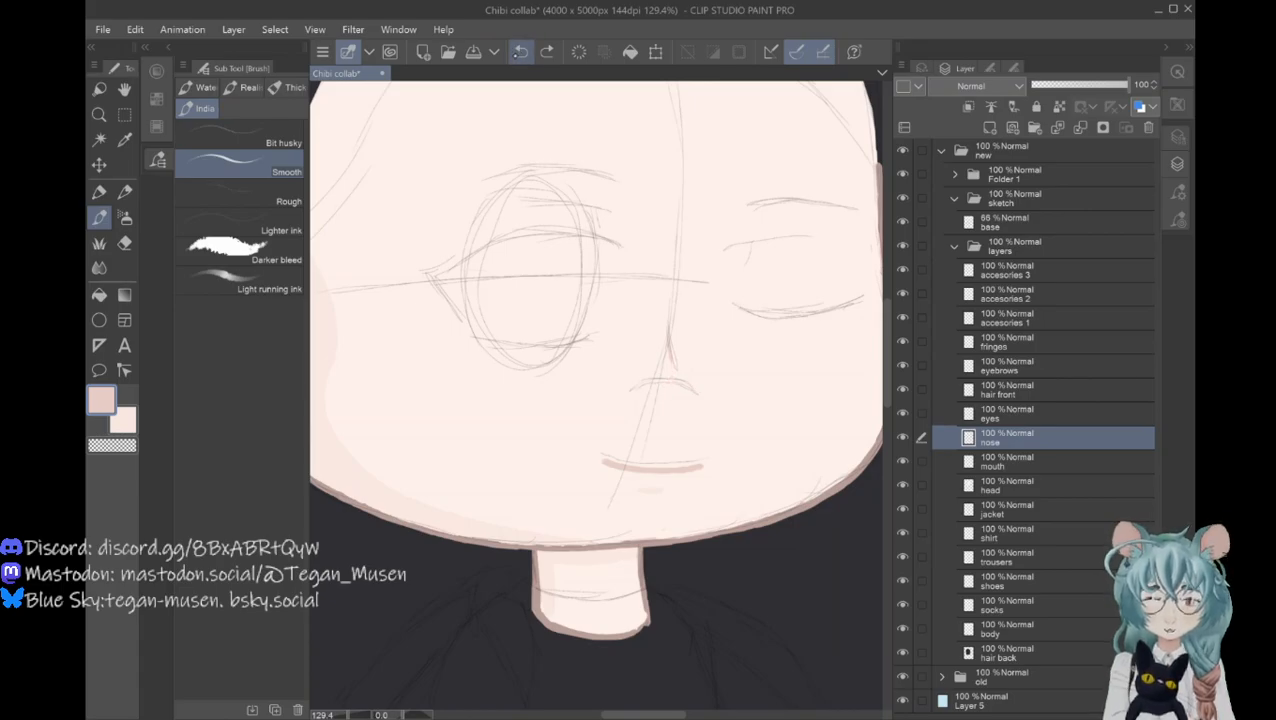
pyautogui.hotkey('ctrl', 'z')
pyautogui.hotkey('ctrl', 'z')
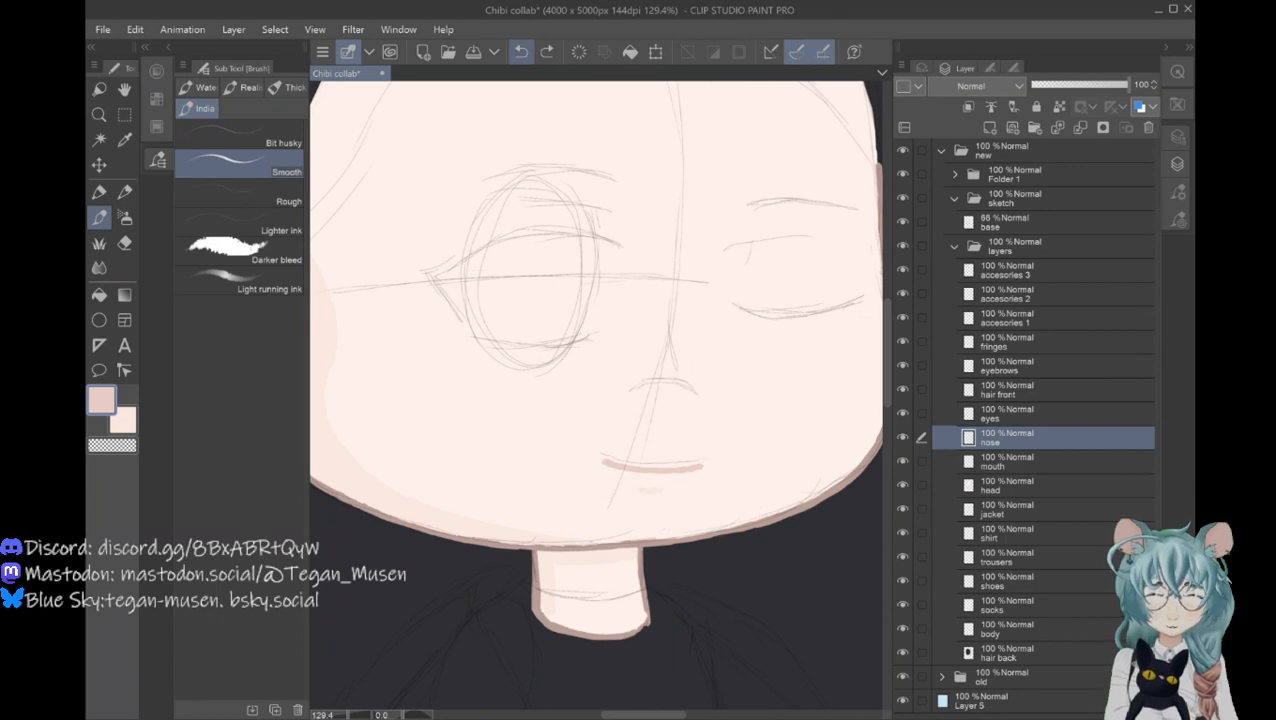
# Step: Draw a curved dusky-pink nose line on the nose layer and shade beside the nose bridge with a tapering pale peach wedge
pyautogui.moveTo(698, 390); pyautogui.dragTo(640, 382)
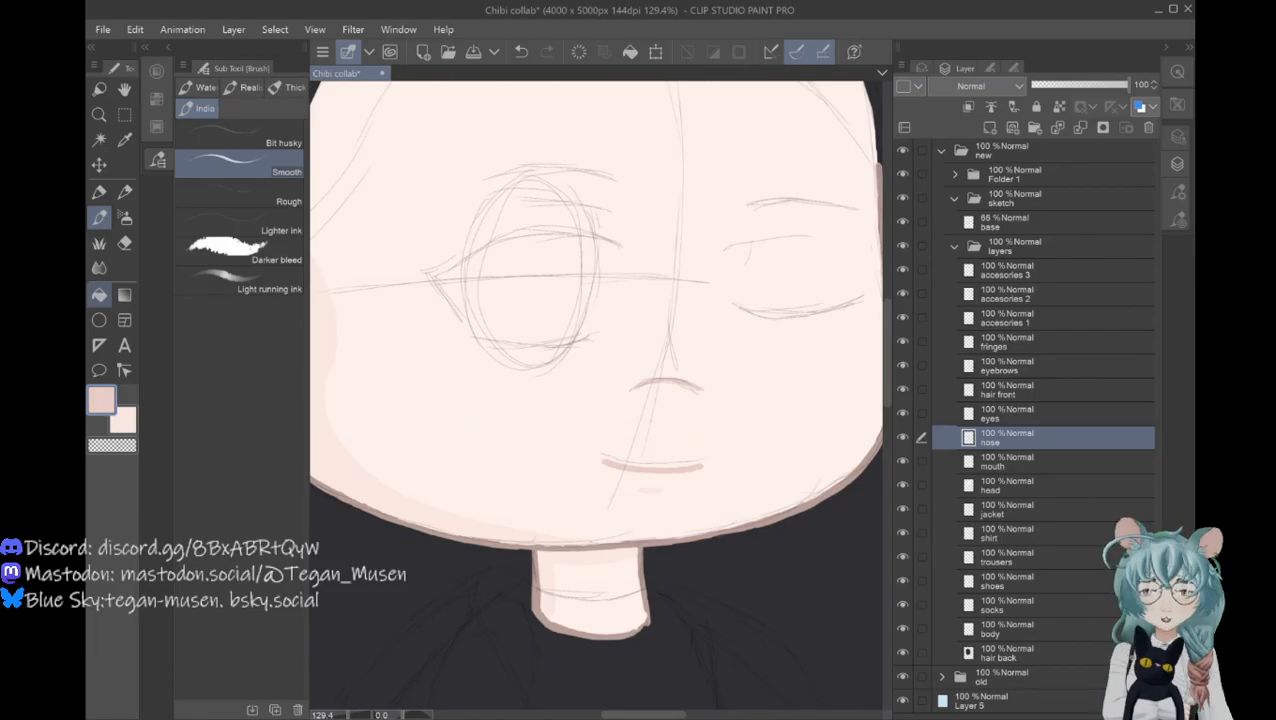
pyautogui.click(124, 421)
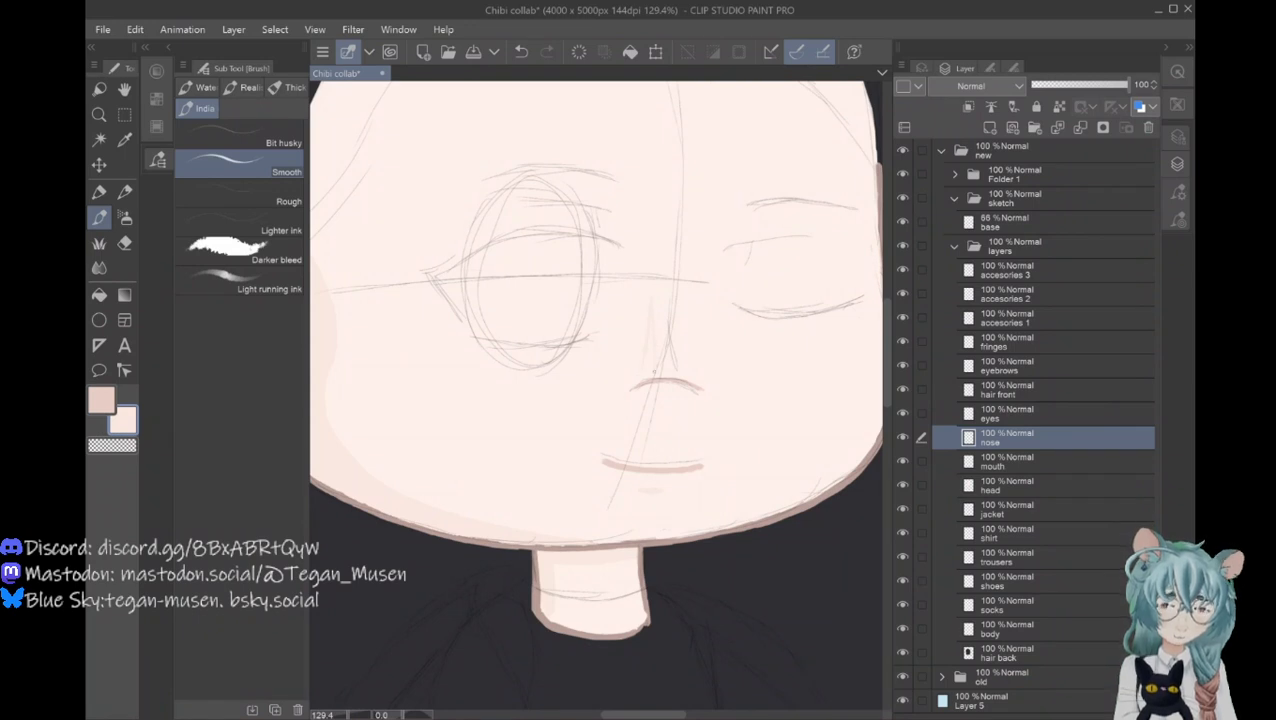
pyautogui.moveTo(652, 370)
pyautogui.mouseDown()
pyautogui.moveTo(651, 318)
pyautogui.moveTo(648, 362)
pyautogui.mouseUp()
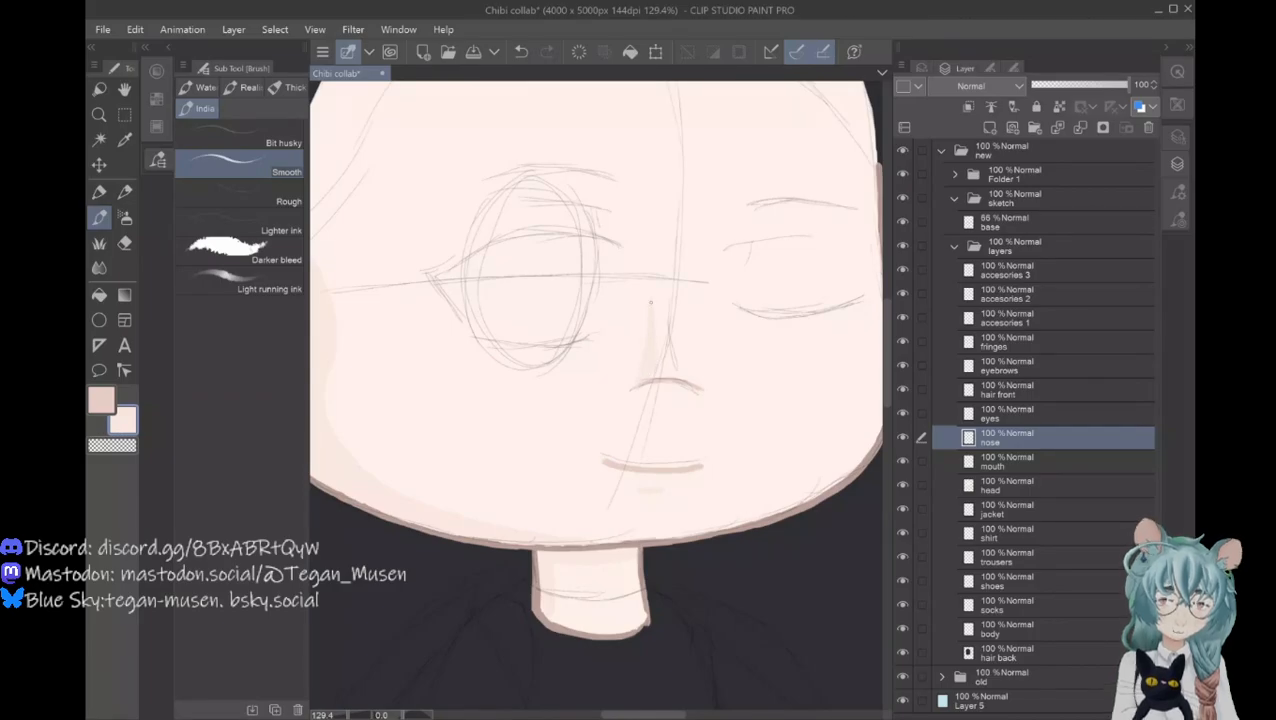
# Step: Make the eyes layer active and sample the medium-blue swatch as main colour and the lighter blue swatch as secondary colour
pyautogui.press('x')
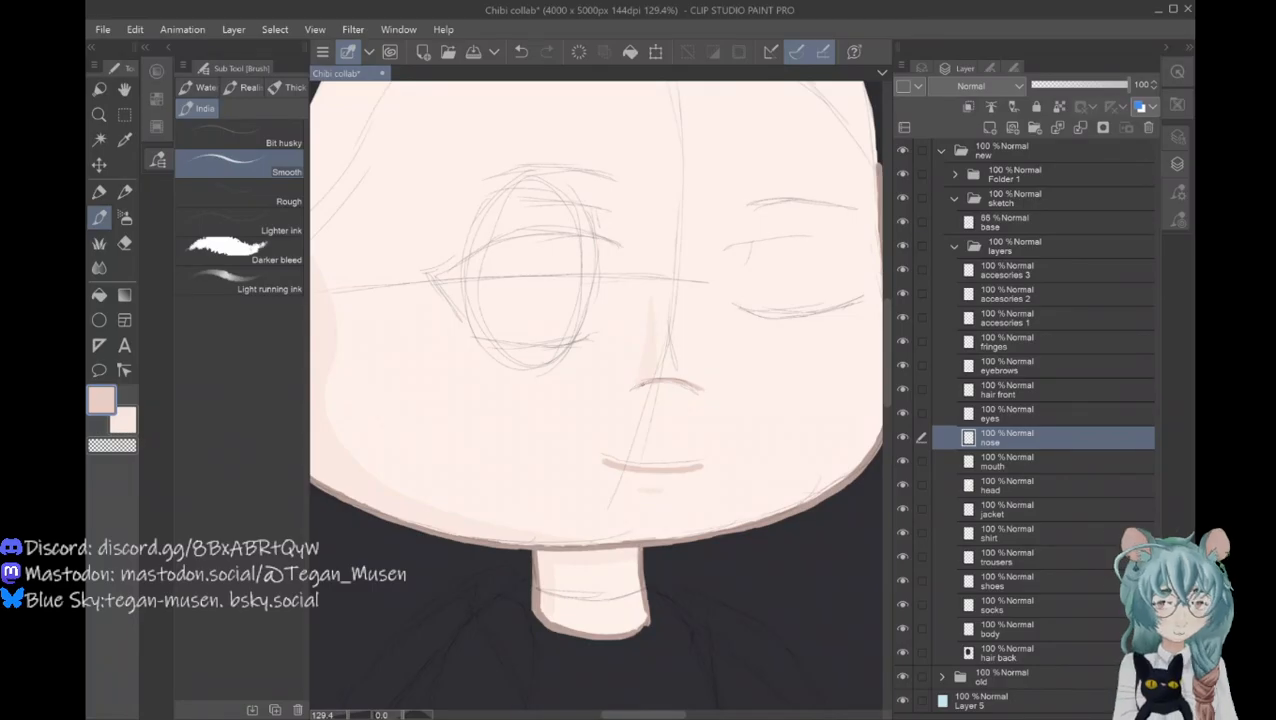
pyautogui.hotkey('alt', ']')
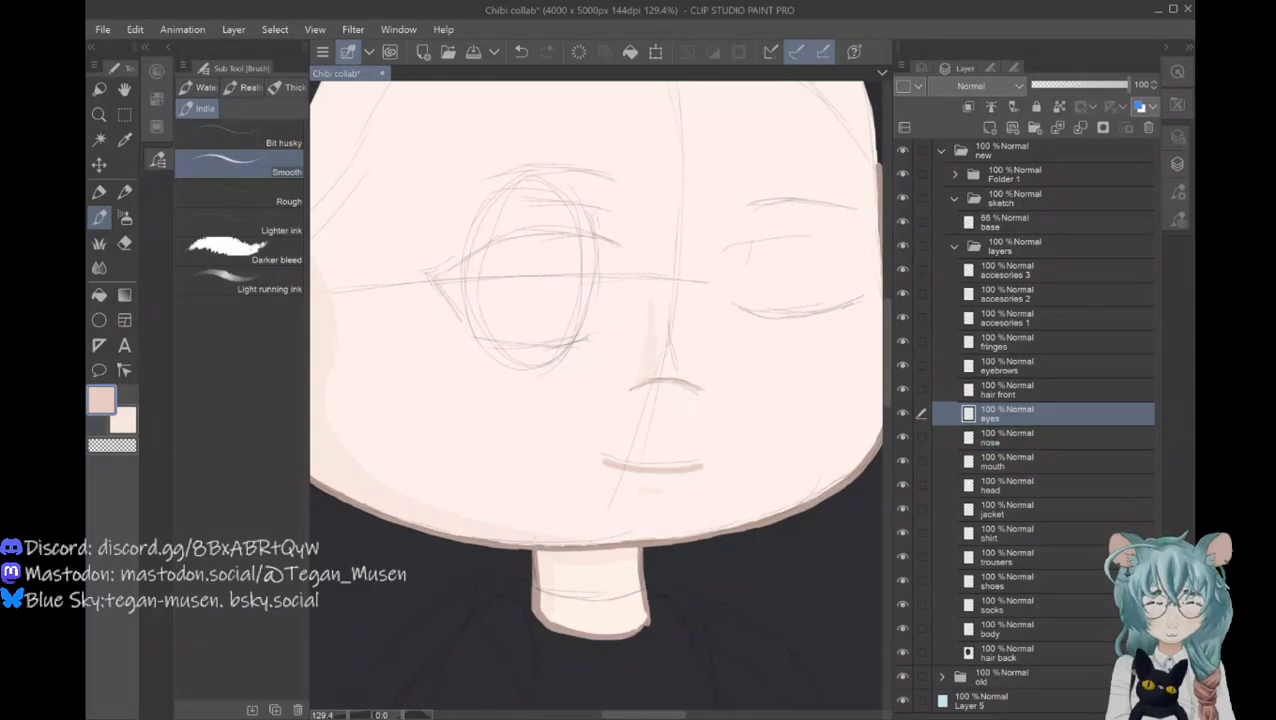
pyautogui.moveTo(618, 714); pyautogui.dragTo(708, 714)
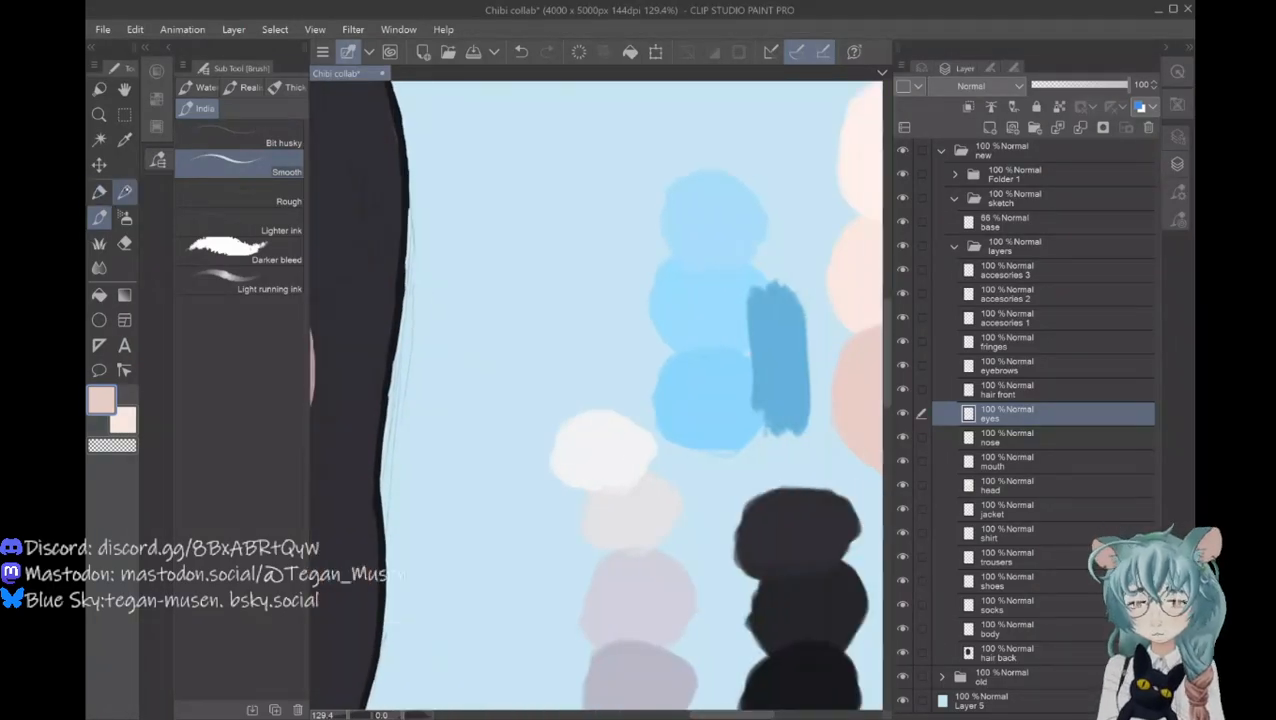
pyautogui.click(125, 140)
pyautogui.click(792, 364)
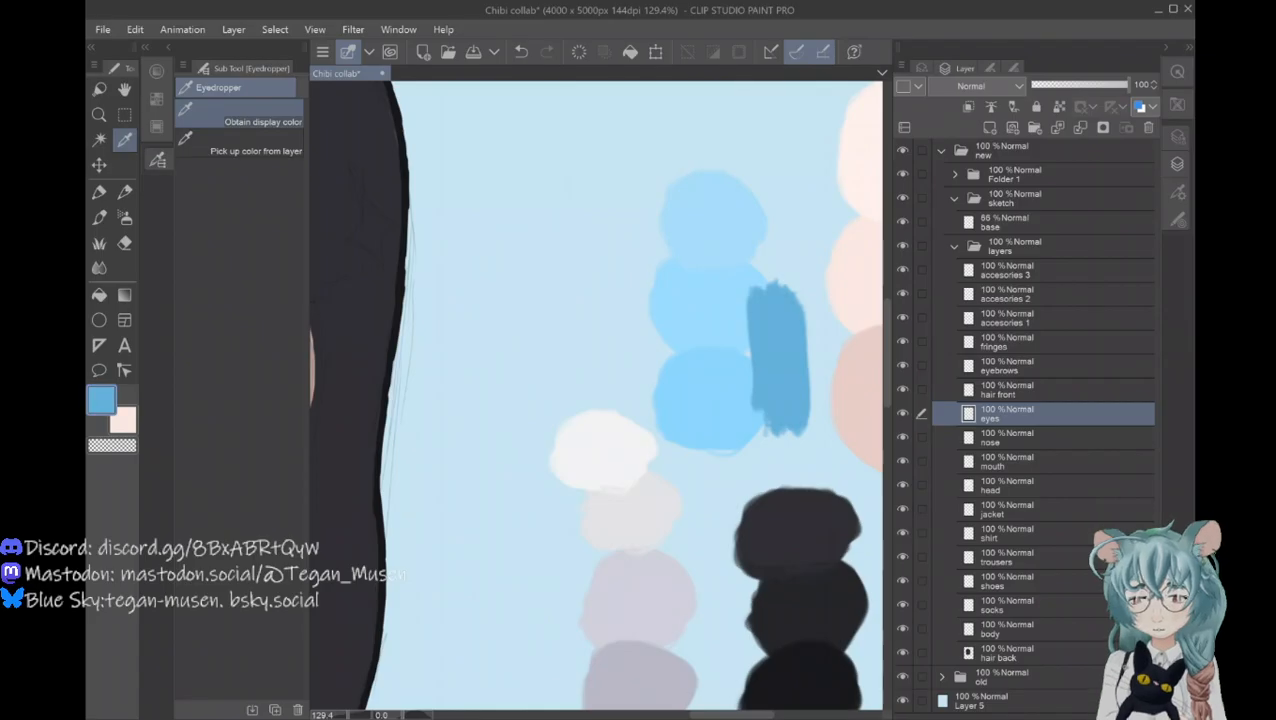
pyautogui.click(721, 293)
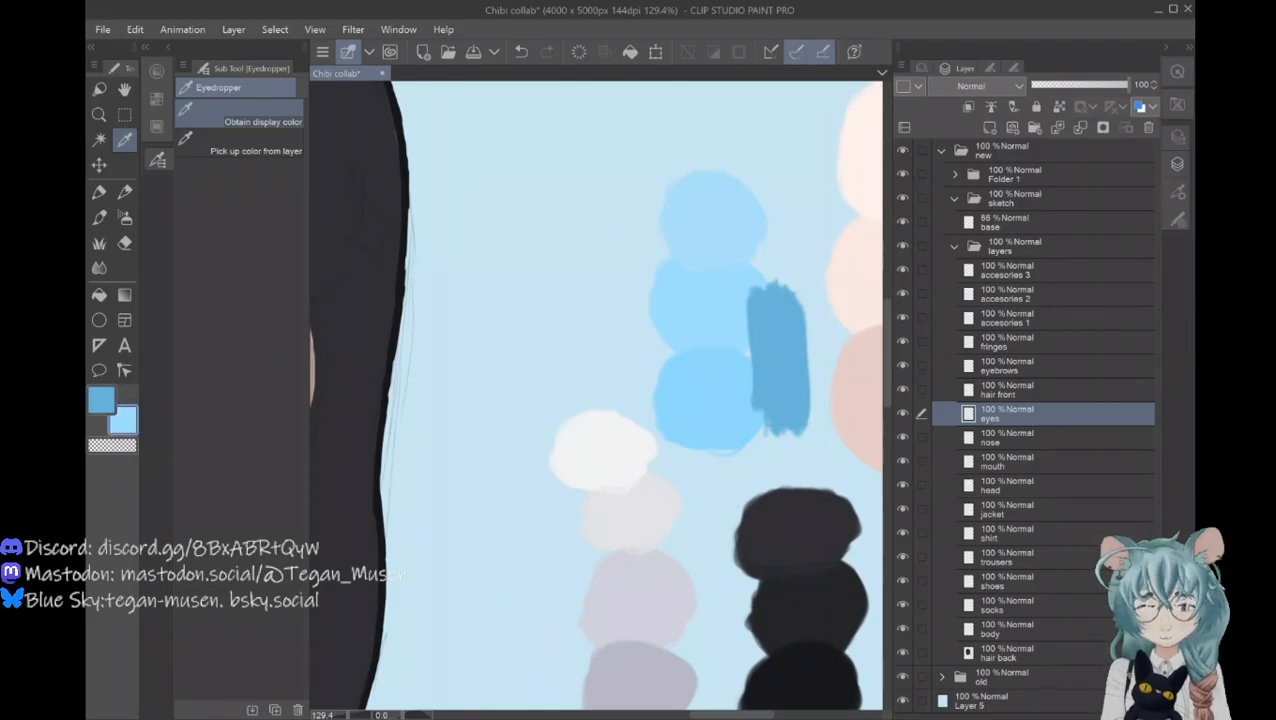
pyautogui.moveTo(732, 714); pyautogui.dragTo(642, 714)
pyautogui.click(101, 400)
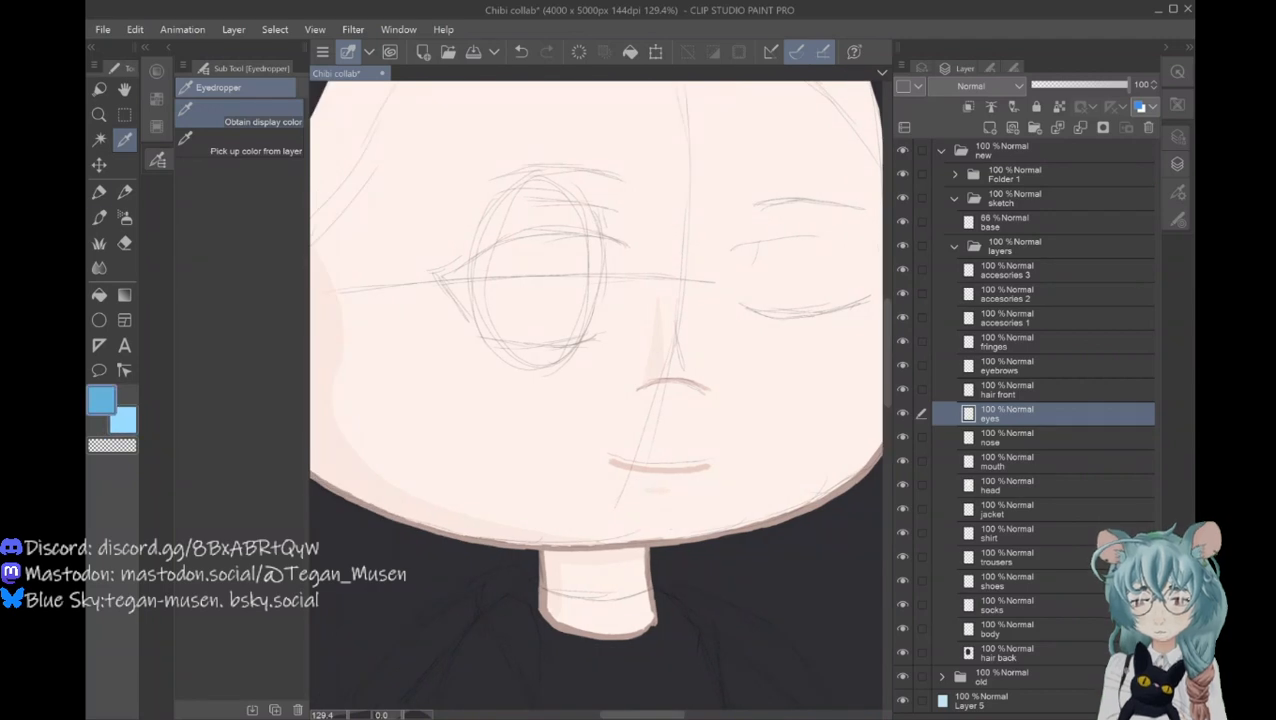
# Step: Outline the open eye's iris in medium blue as a closed shape with curved sides, following the eye sketch
pyautogui.click(99, 217)
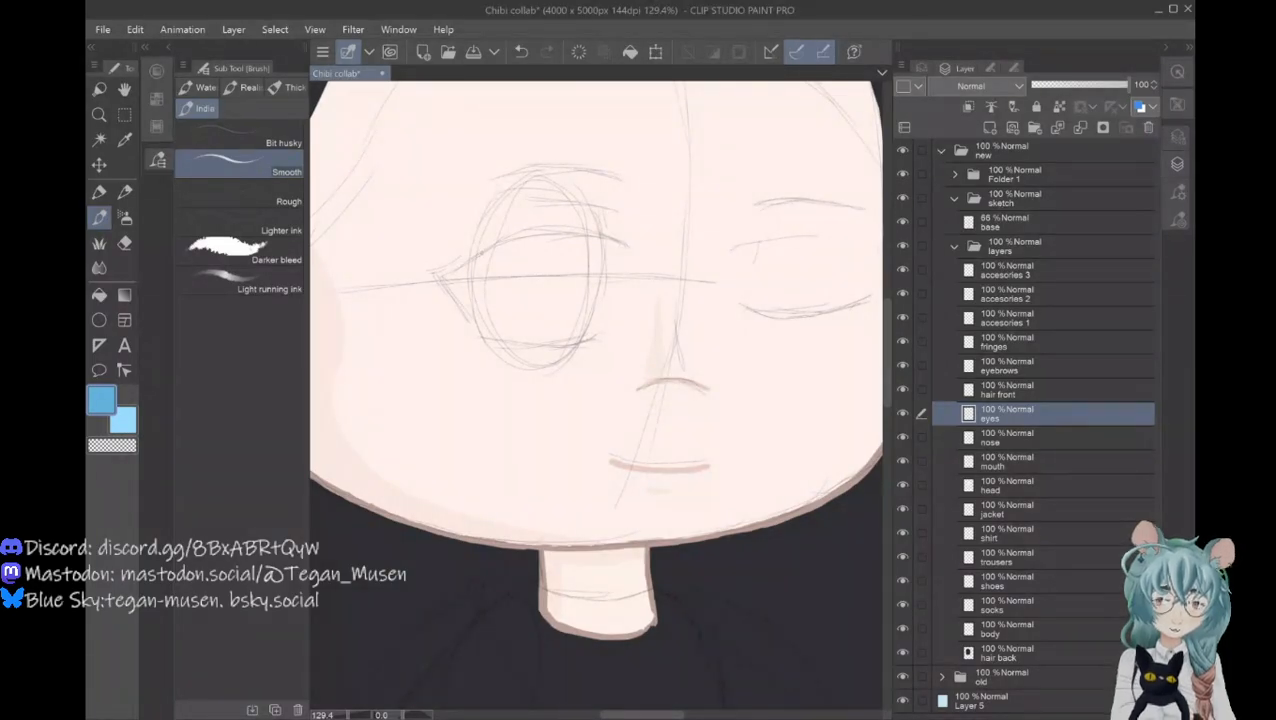
pyautogui.moveTo(482, 251)
pyautogui.mouseDown()
pyautogui.moveTo(479, 300)
pyautogui.moveTo(496, 340)
pyautogui.mouseUp()
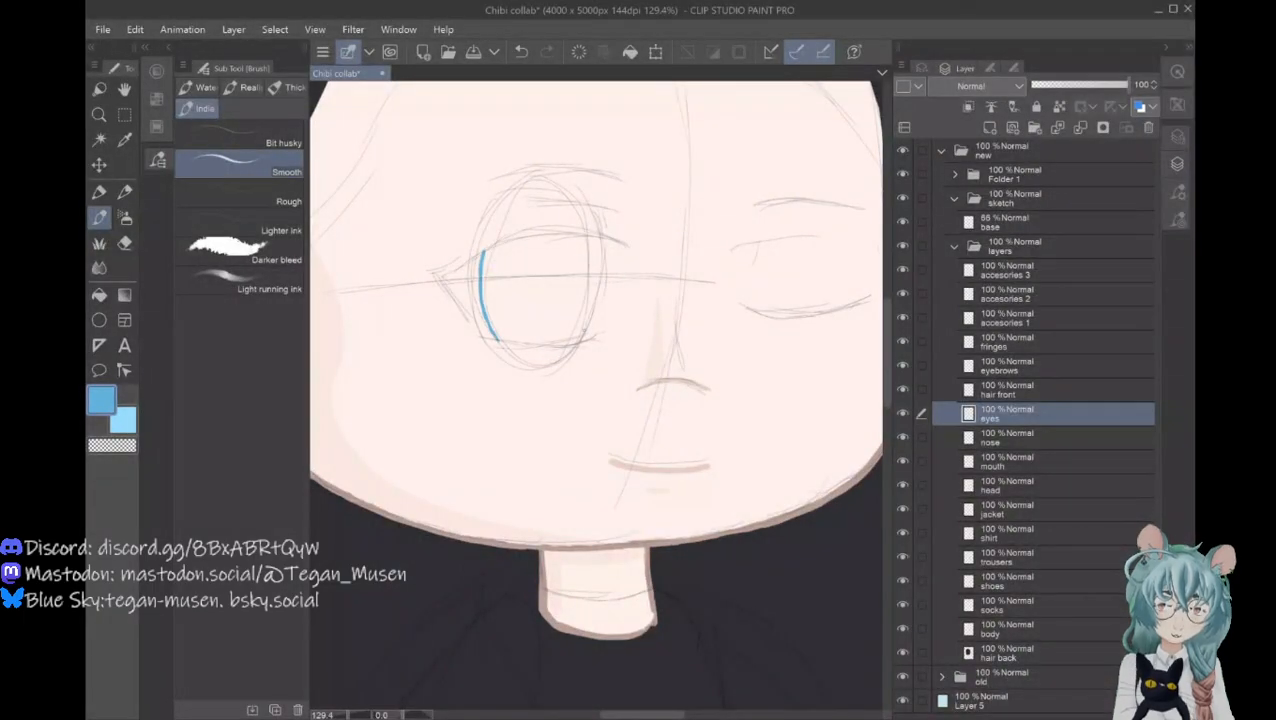
pyautogui.moveTo(577, 342); pyautogui.dragTo(593, 230)
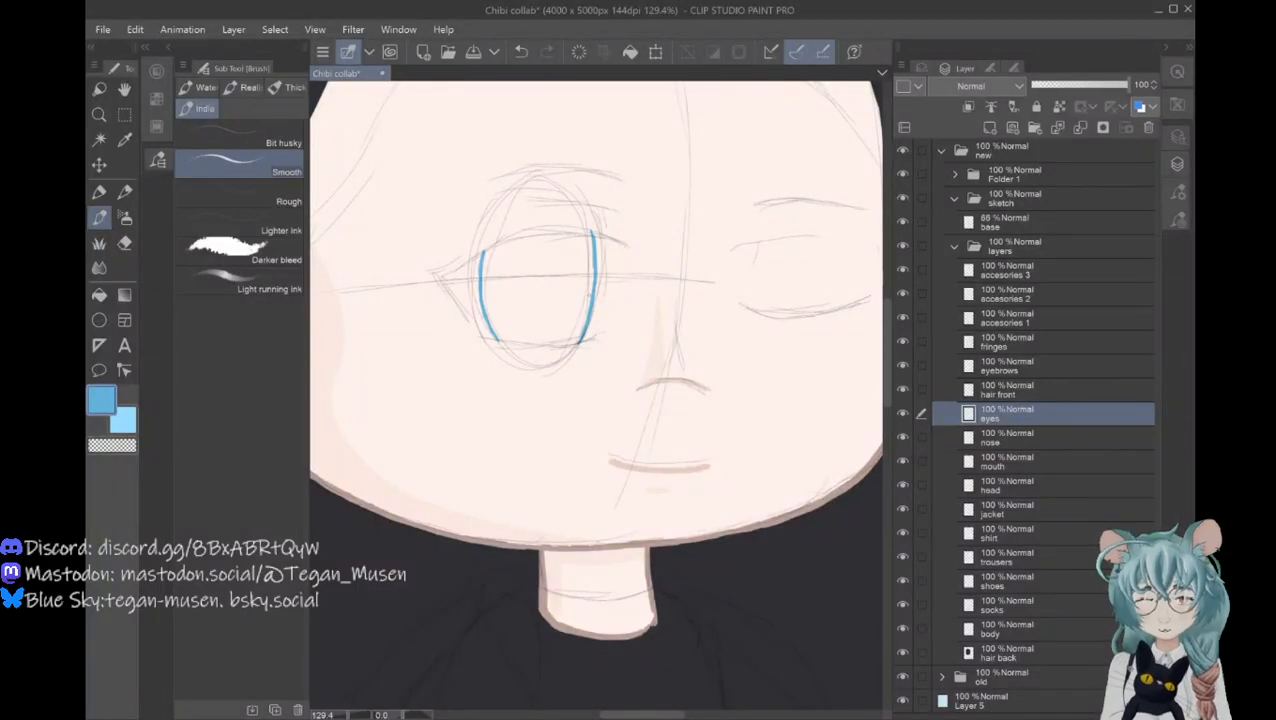
pyautogui.moveTo(580, 228); pyautogui.dragTo(478, 252)
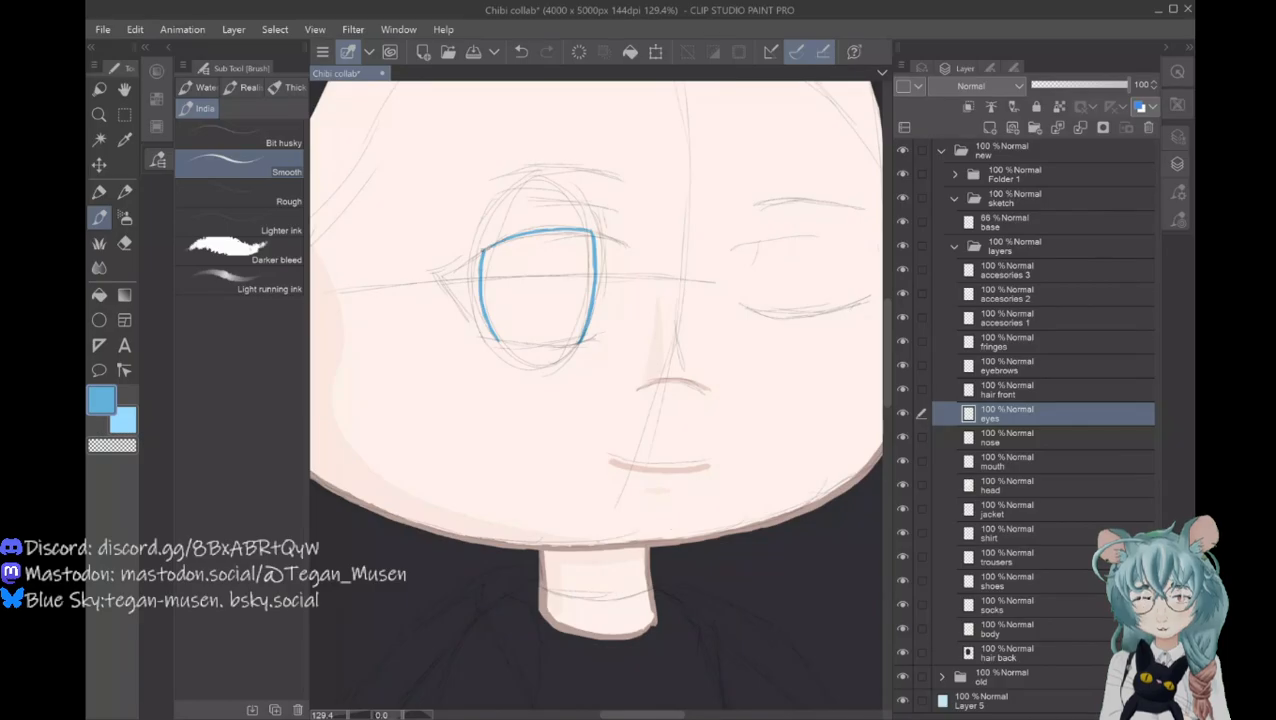
pyautogui.moveTo(497, 340); pyautogui.dragTo(579, 341)
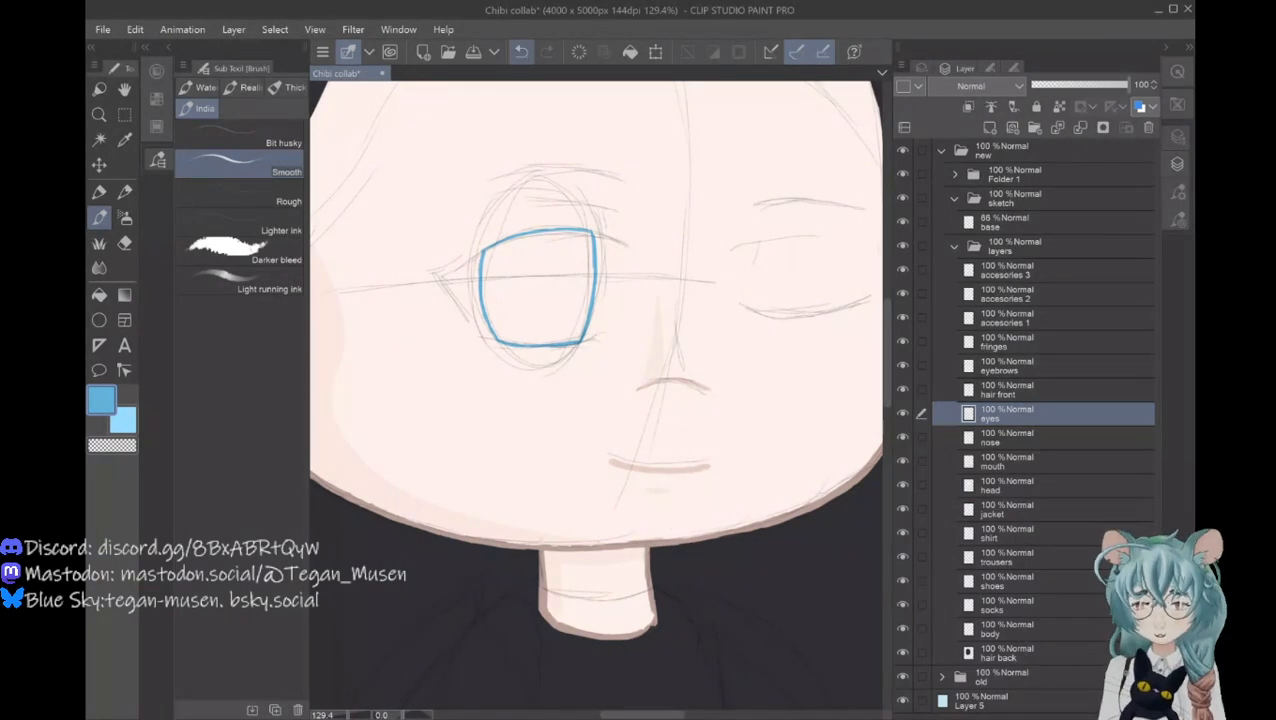
# Step: Fill the outlined iris with the light blue secondary colour and return to the Smooth brush
pyautogui.click(131, 425)
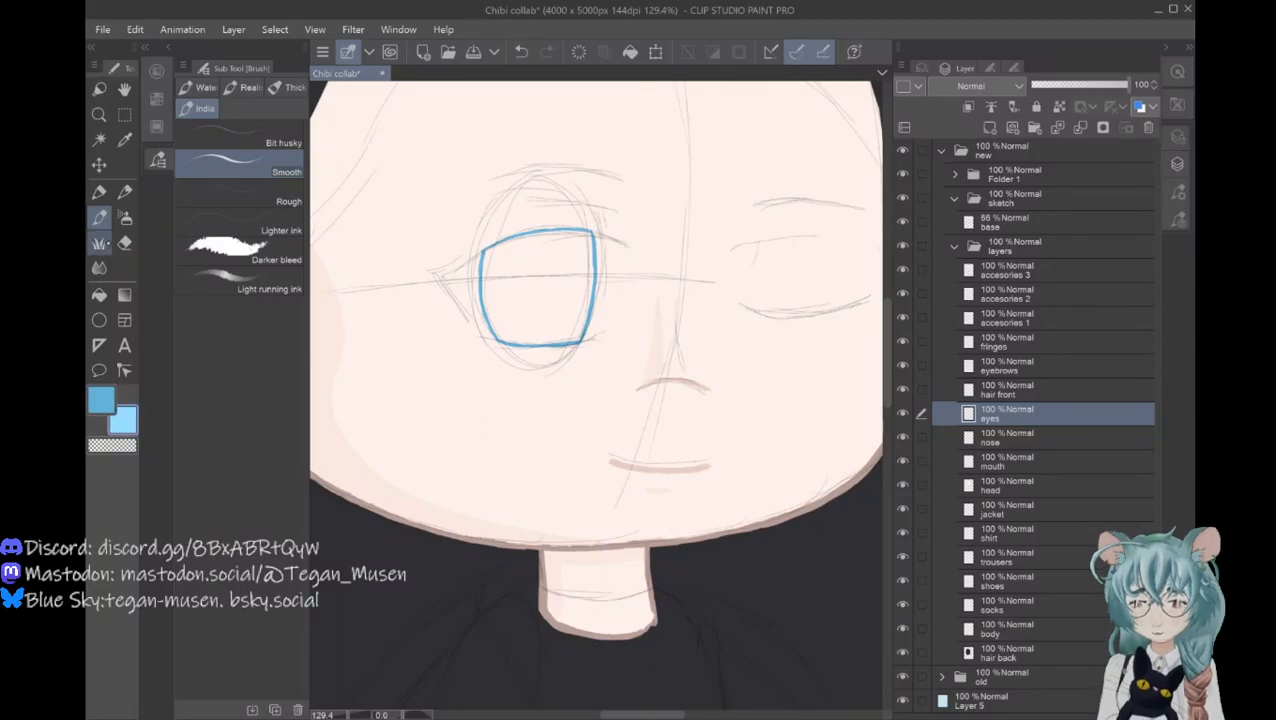
pyautogui.click(99, 295)
pyautogui.click(538, 290)
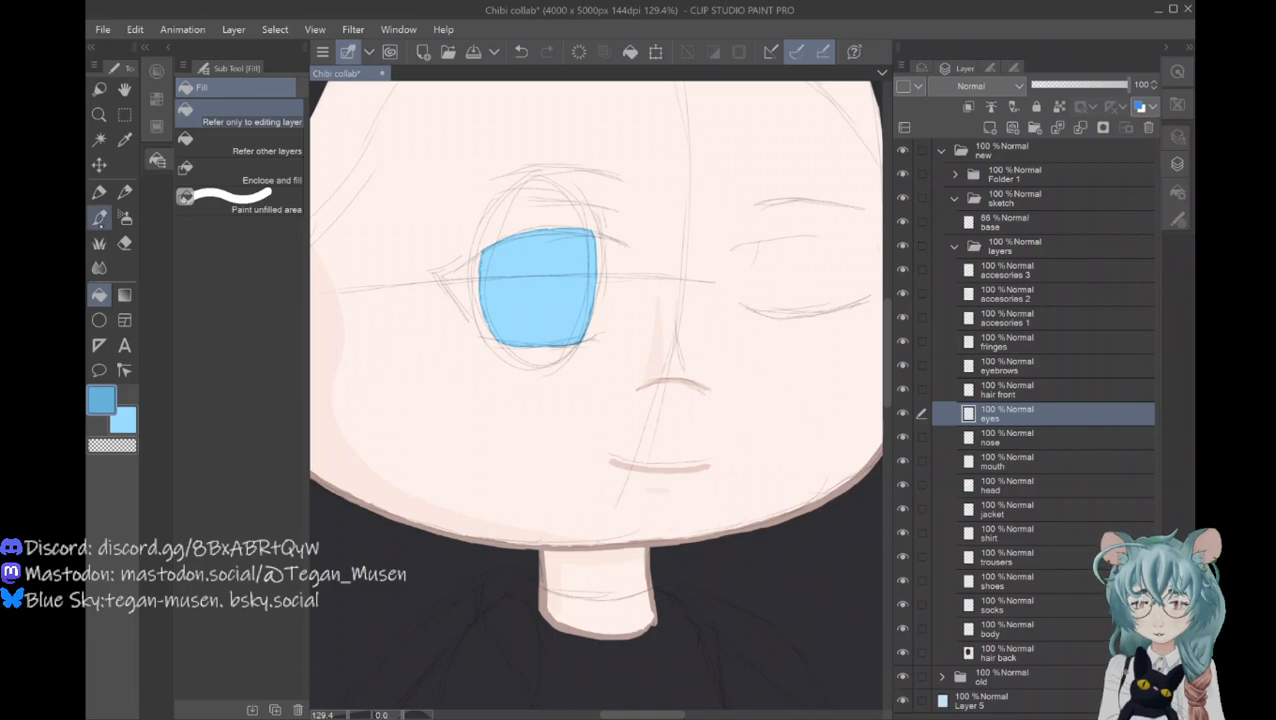
pyautogui.click(99, 217)
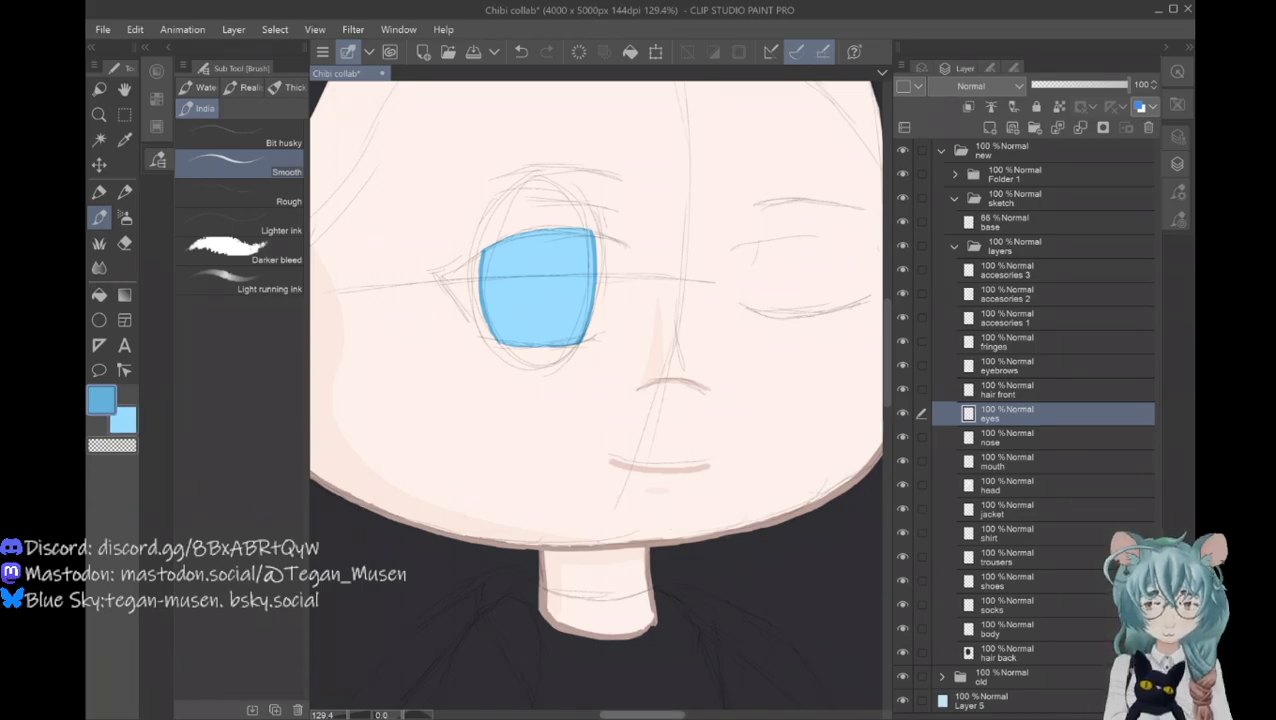
# Step: Sample the medium light blue palette swatch beside the figure and set the secondary colour to a paler blue, hue 201, saturation 22, value 97
pyautogui.moveTo(622, 715); pyautogui.dragTo(695, 715)
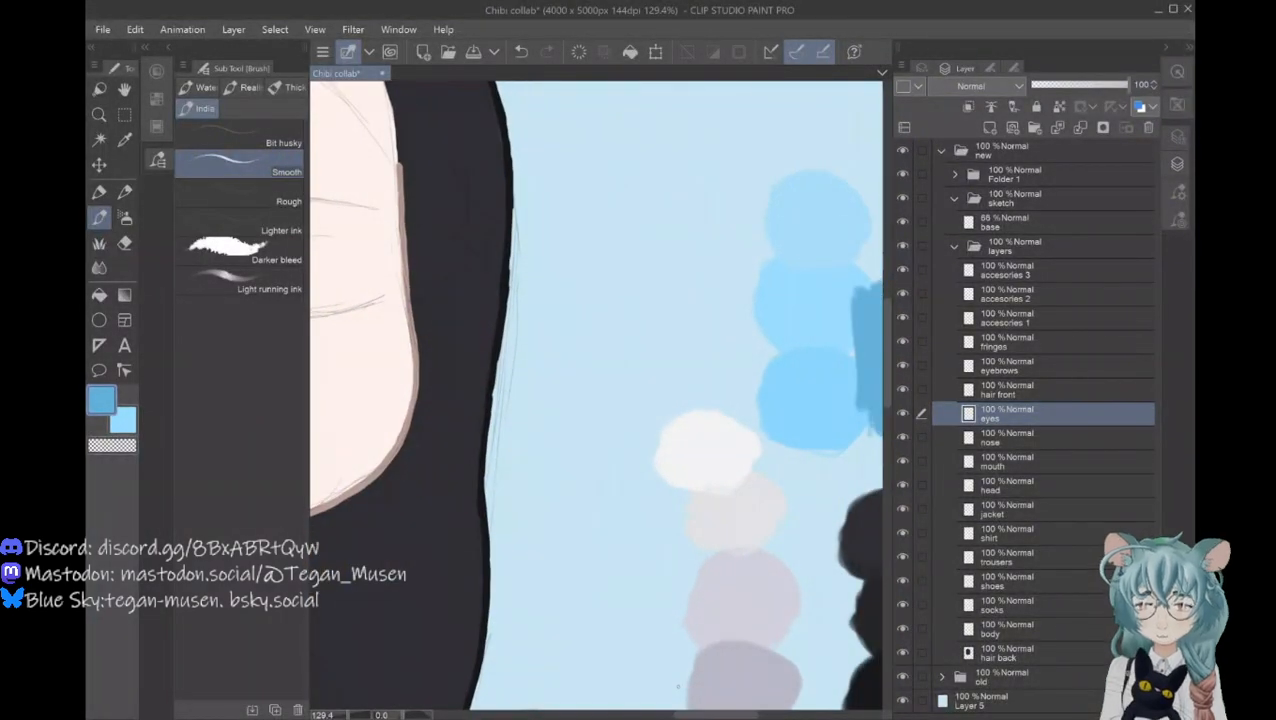
pyautogui.press('i')
pyautogui.click(783, 394)
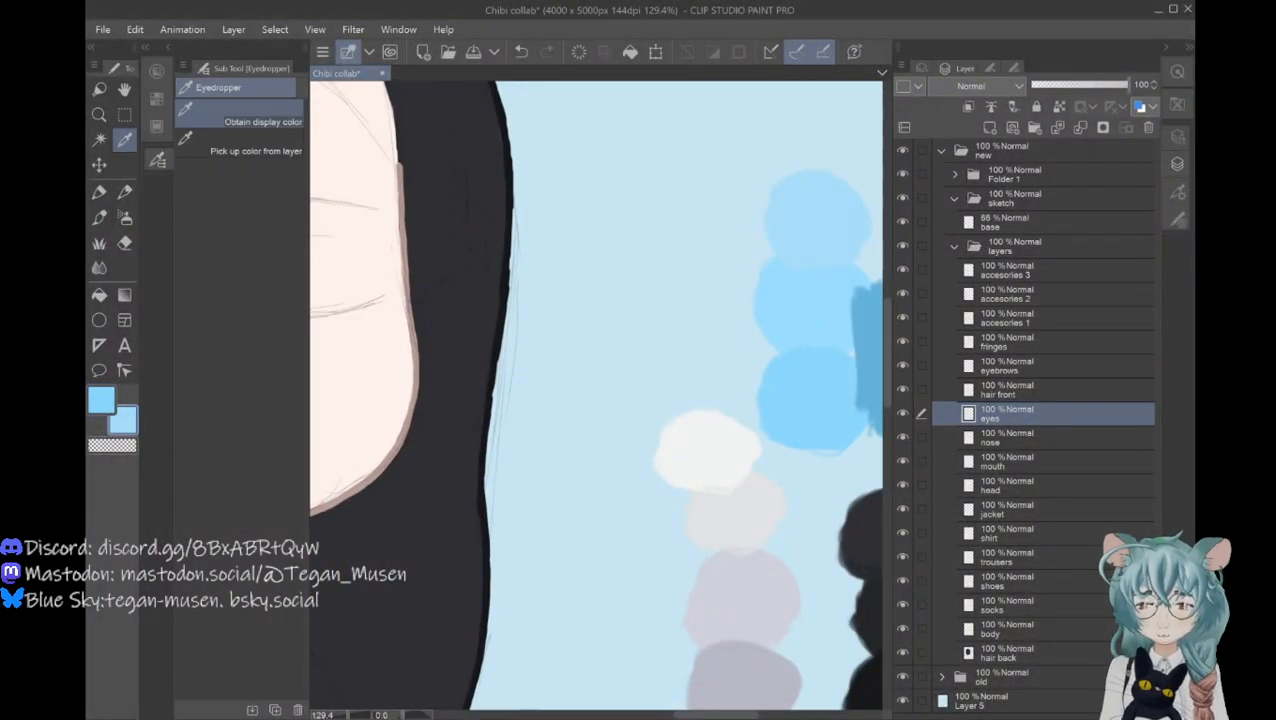
pyautogui.click(156, 99)
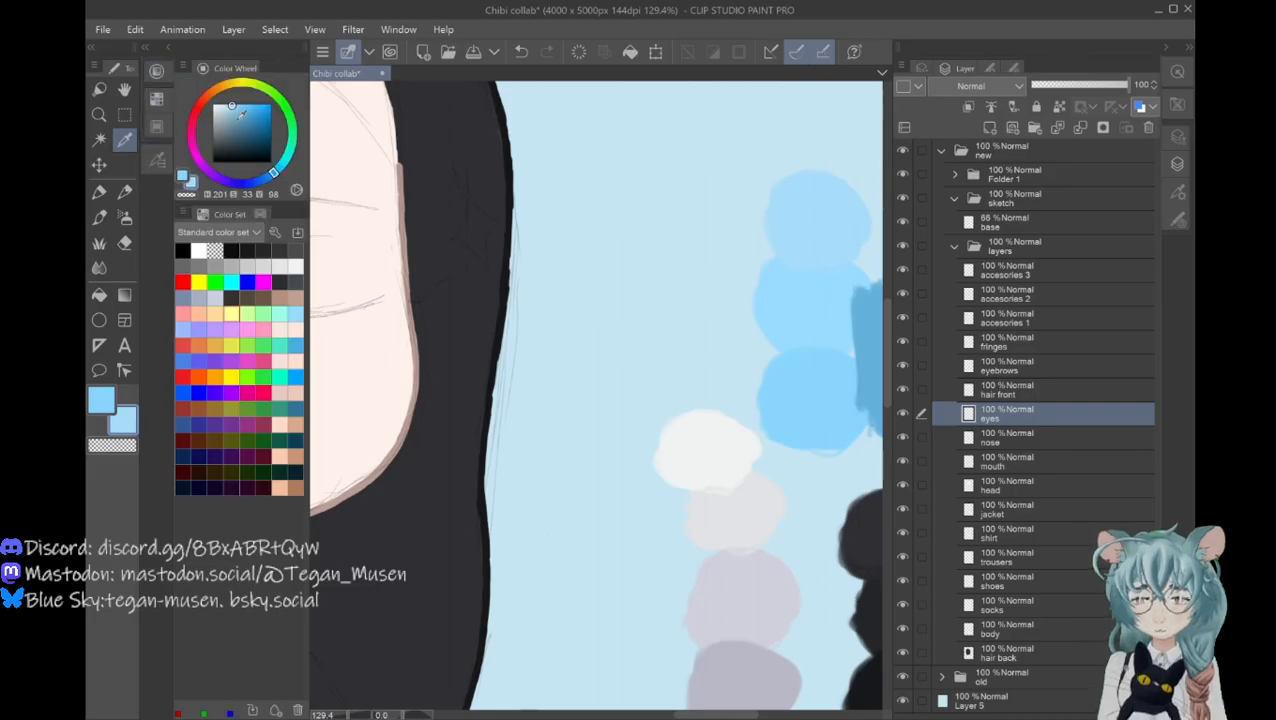
pyautogui.moveTo(233, 103); pyautogui.dragTo(226, 106)
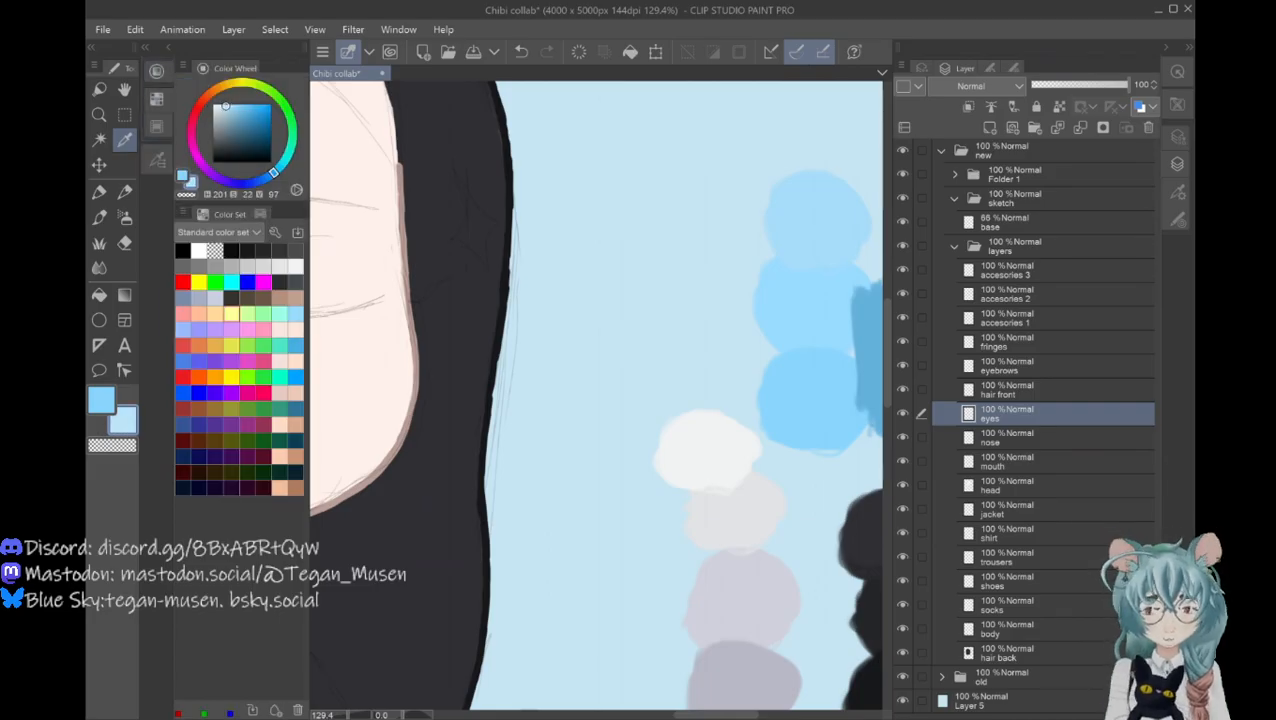
# Step: Paint pale blue highlight patches across the upper iris and its lower-left area with the Smooth brush on the eyes layer
pyautogui.hscroll(-10, 597, 400)
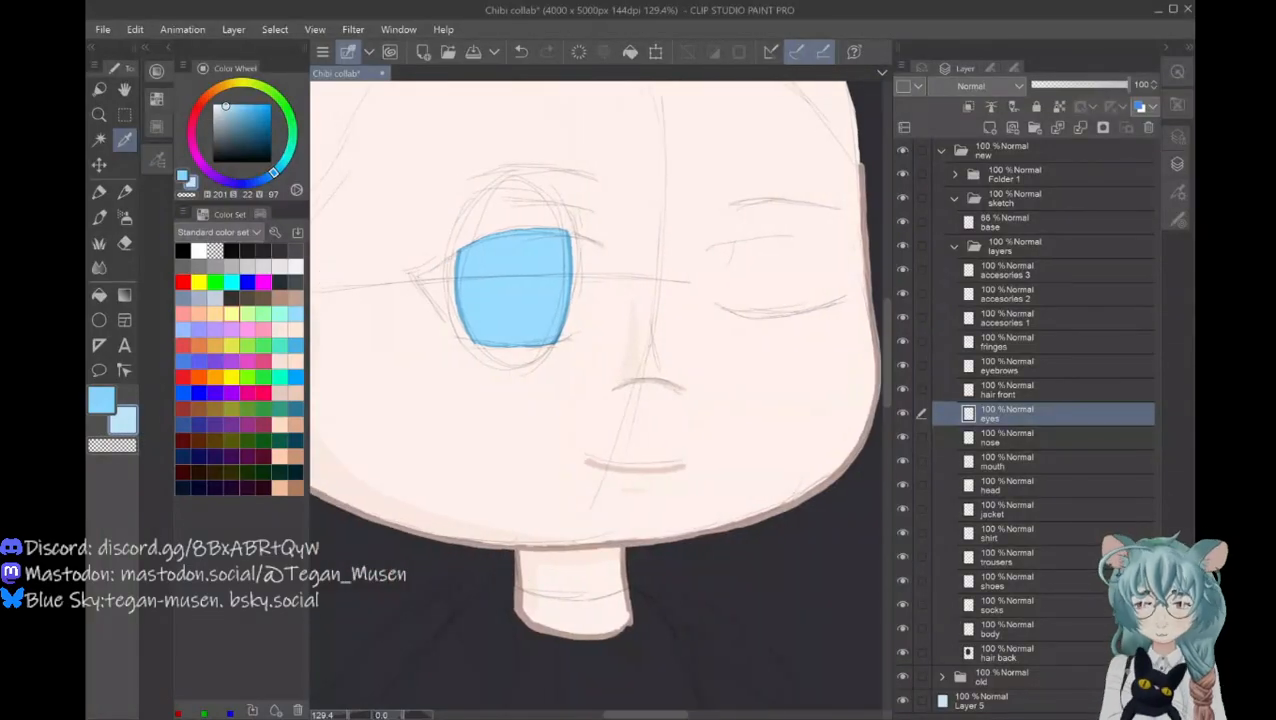
pyautogui.click(99, 217)
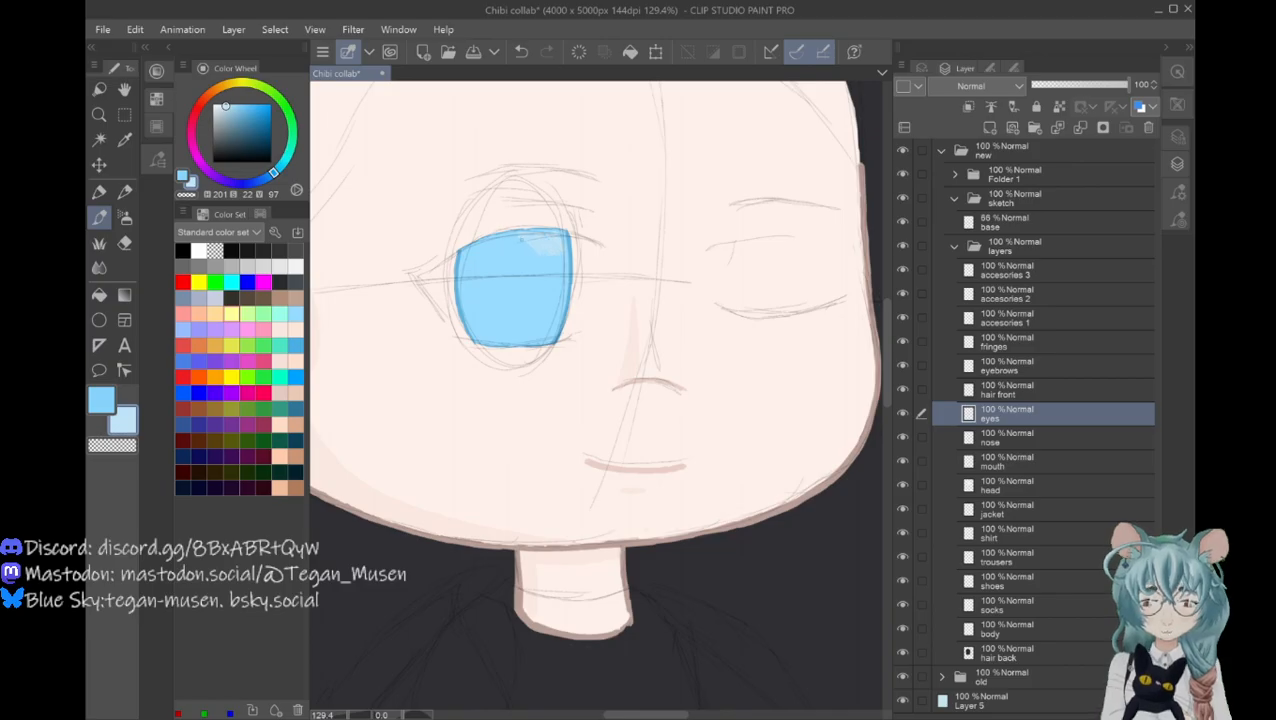
pyautogui.moveTo(517, 246); pyautogui.dragTo(514, 254)
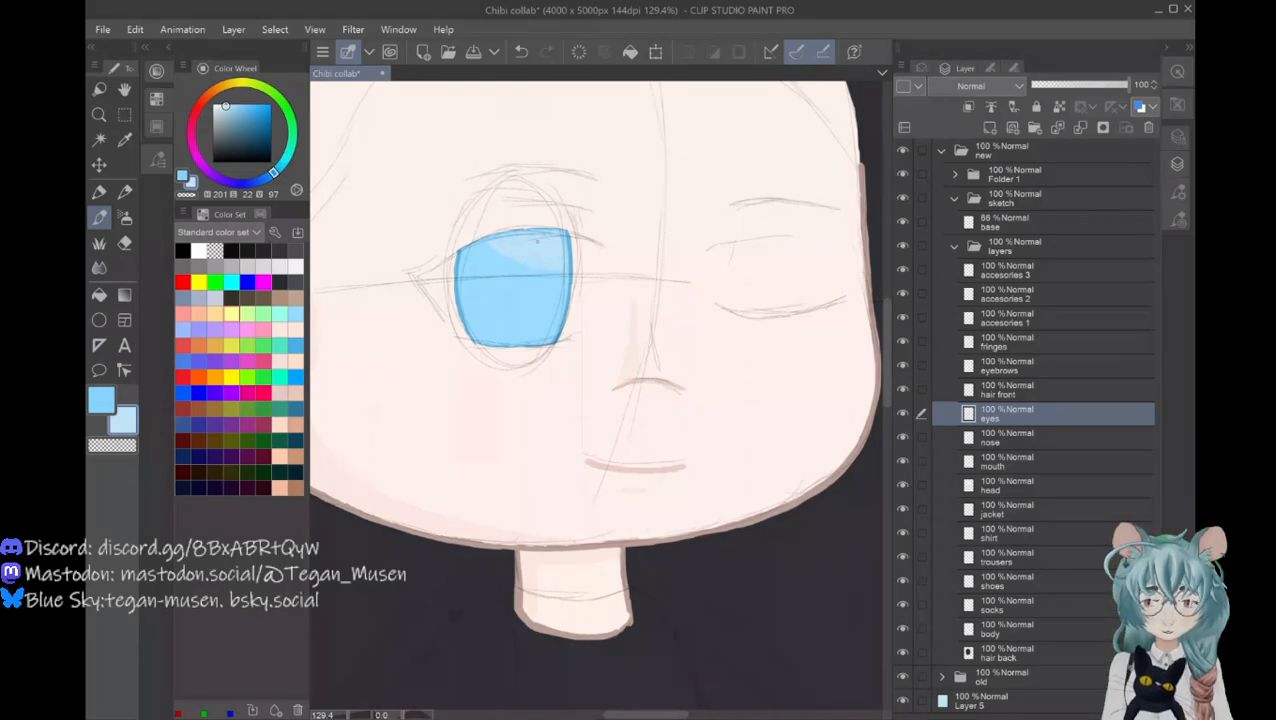
pyautogui.moveTo(487, 248); pyautogui.dragTo(478, 254)
pyautogui.hotkey('ctrl', 'z')
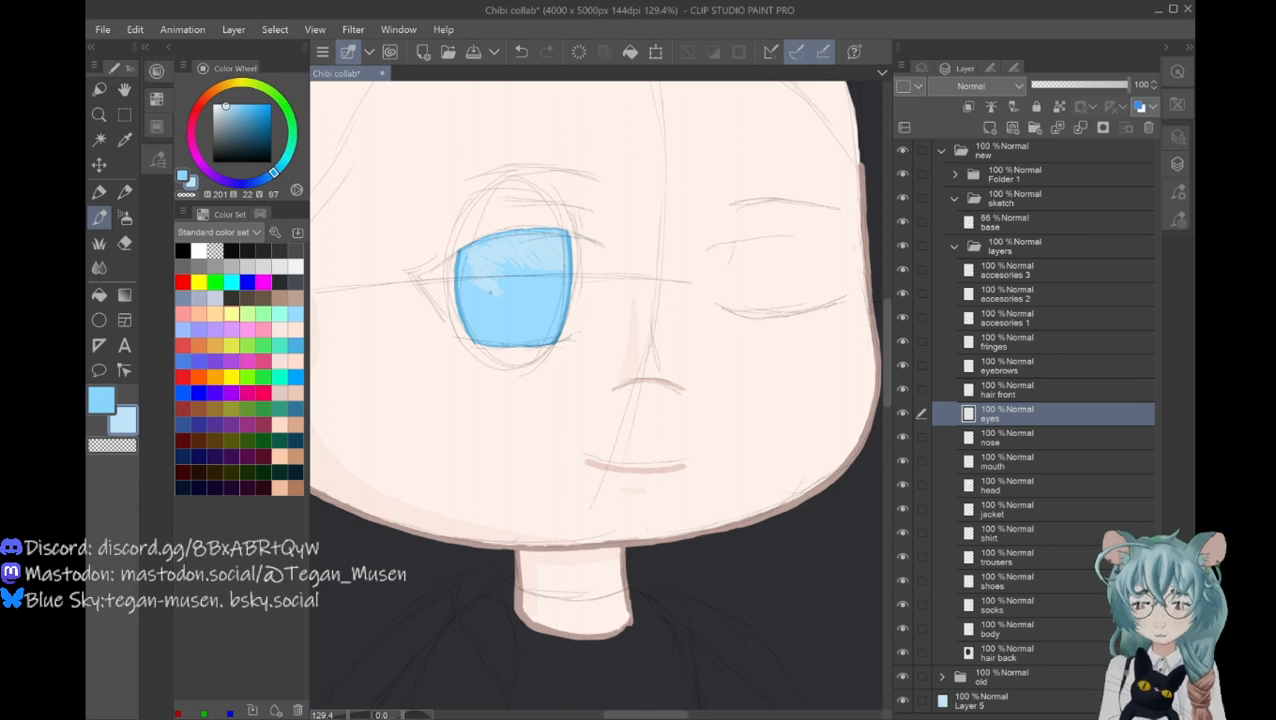
pyautogui.moveTo(474, 292); pyautogui.dragTo(495, 299)
# Step: Paint the main light blue back over parts of the iris and soften the patches with the Blend tool at size 12
pyautogui.press('x')
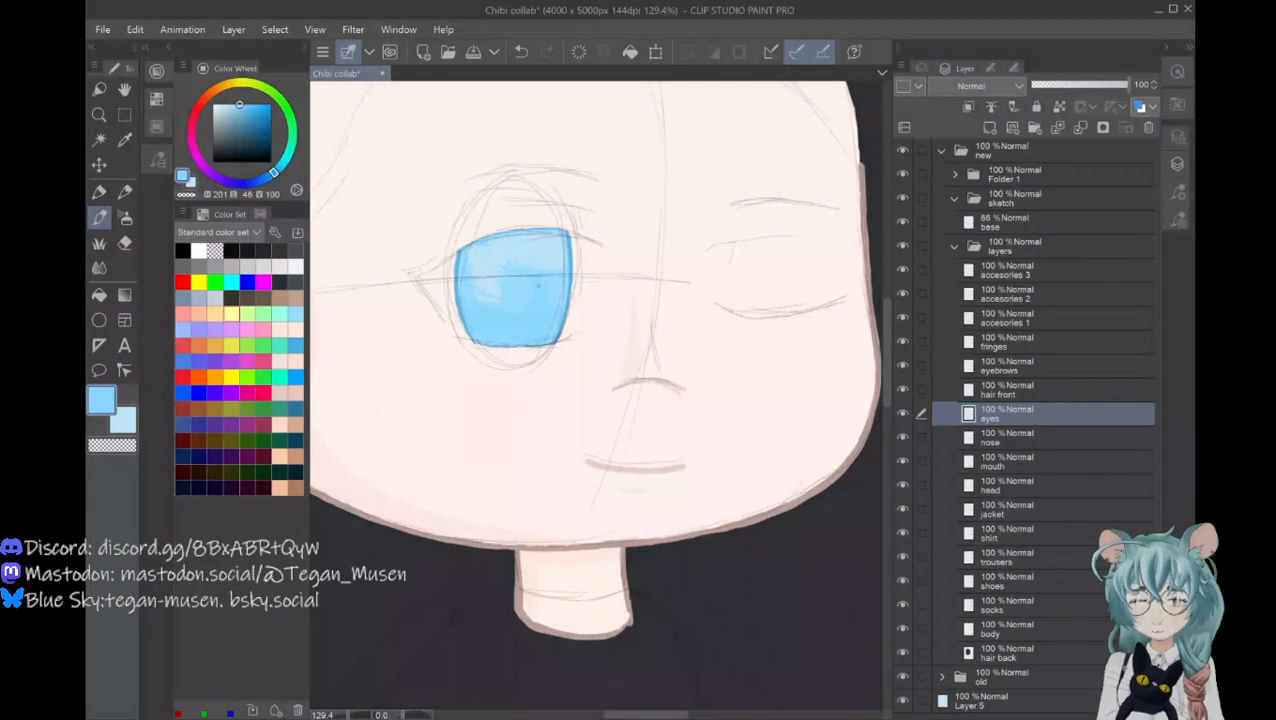
pyautogui.press('j')
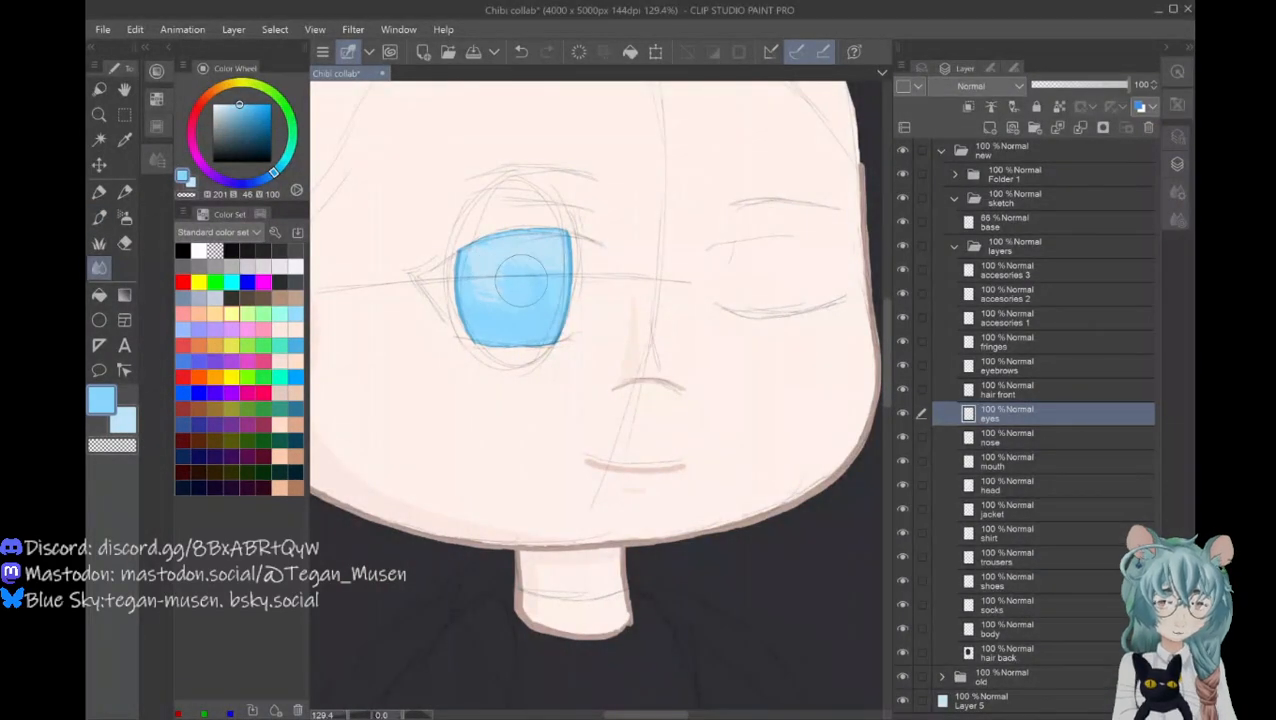
pyautogui.click(1177, 219)
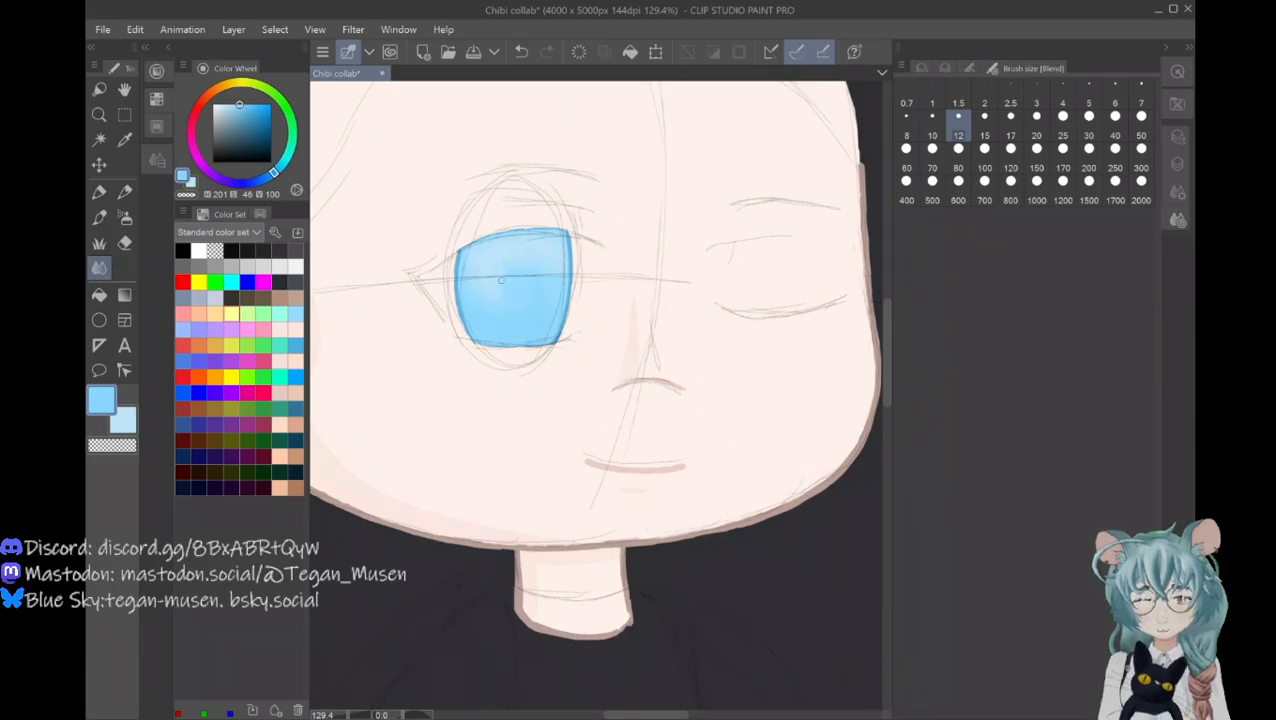
# Step: Paint small near-white glints at the iris's upper right and lower left, using hue 201, saturation 9, value 100
pyautogui.keyDown('alt'); pyautogui.click(489, 291); pyautogui.keyUp('alt')
pyautogui.press('b')
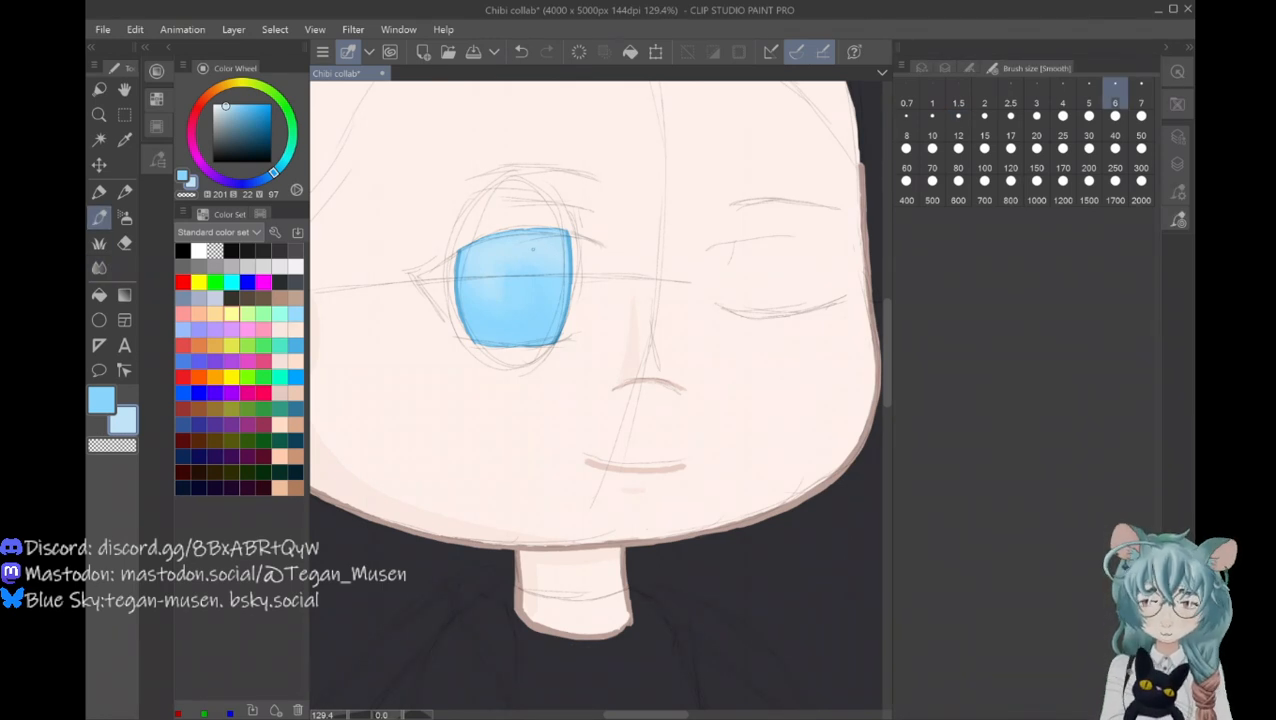
pyautogui.click(222, 109)
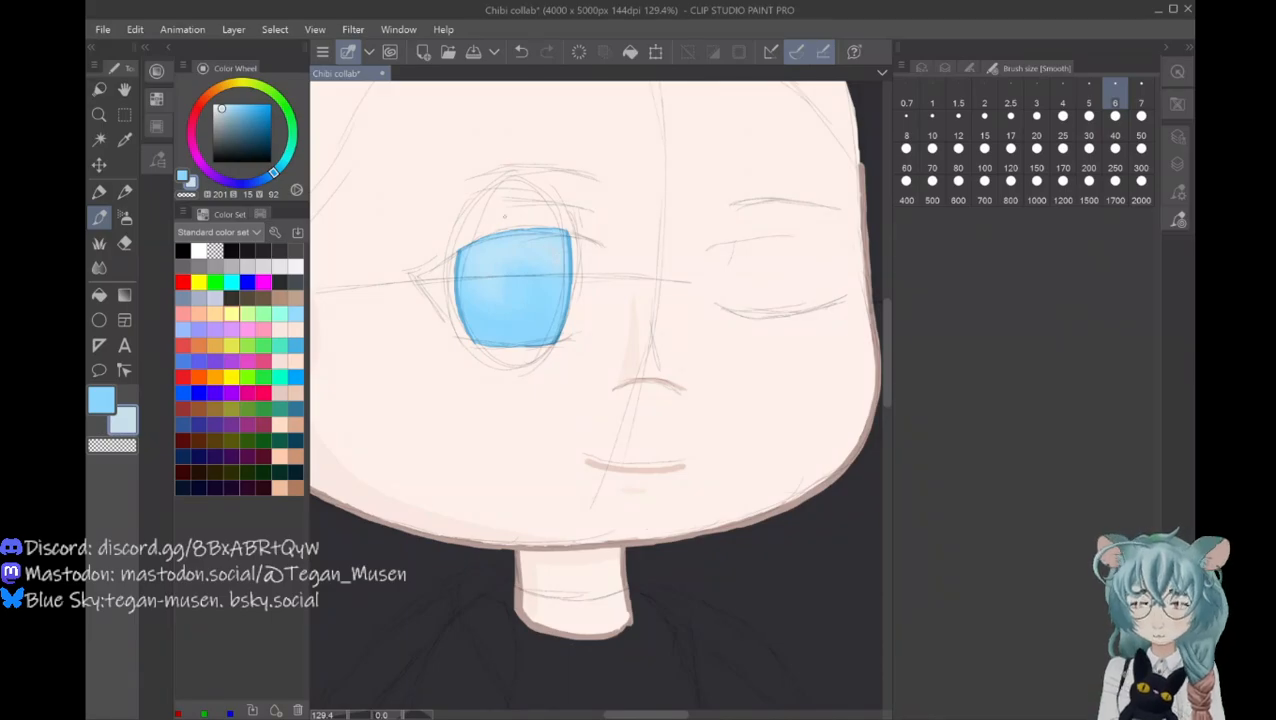
pyautogui.click(218, 104)
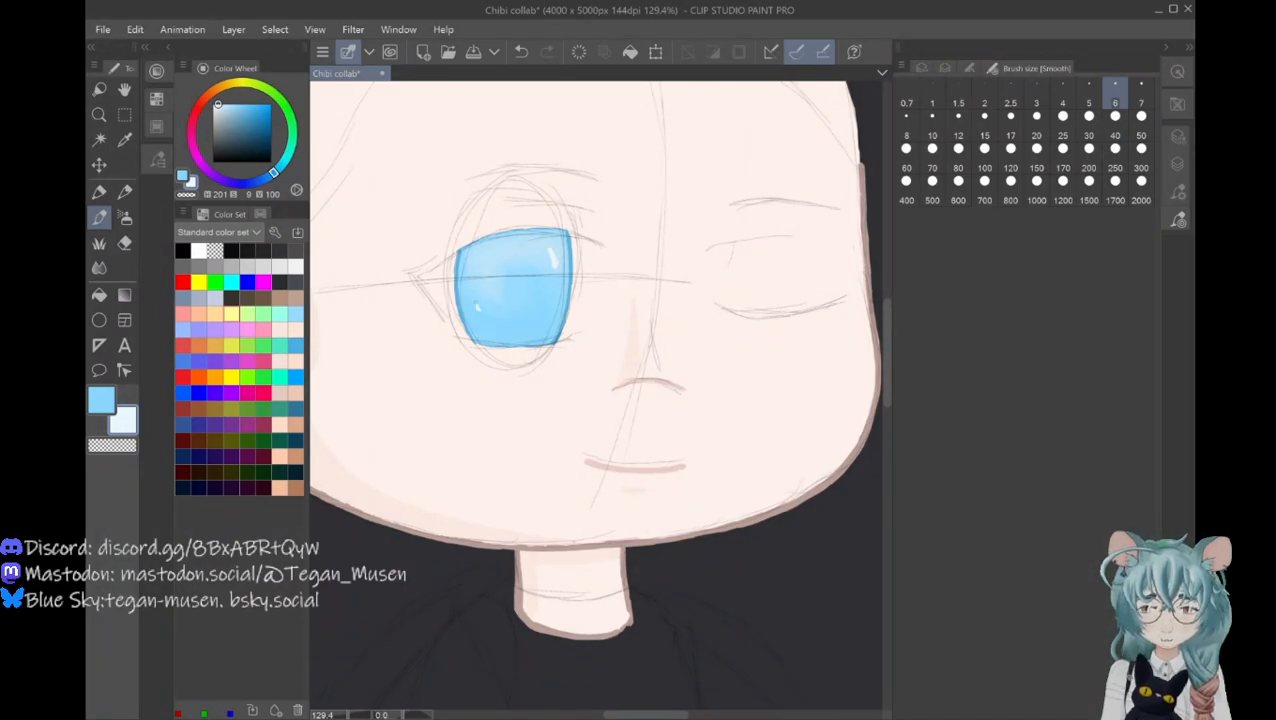
# Step: Shade the iris's bottom edge with a darker blue, hue 201, saturation 53, value 89, and blend the shading and glints into the iris
pyautogui.press('x')
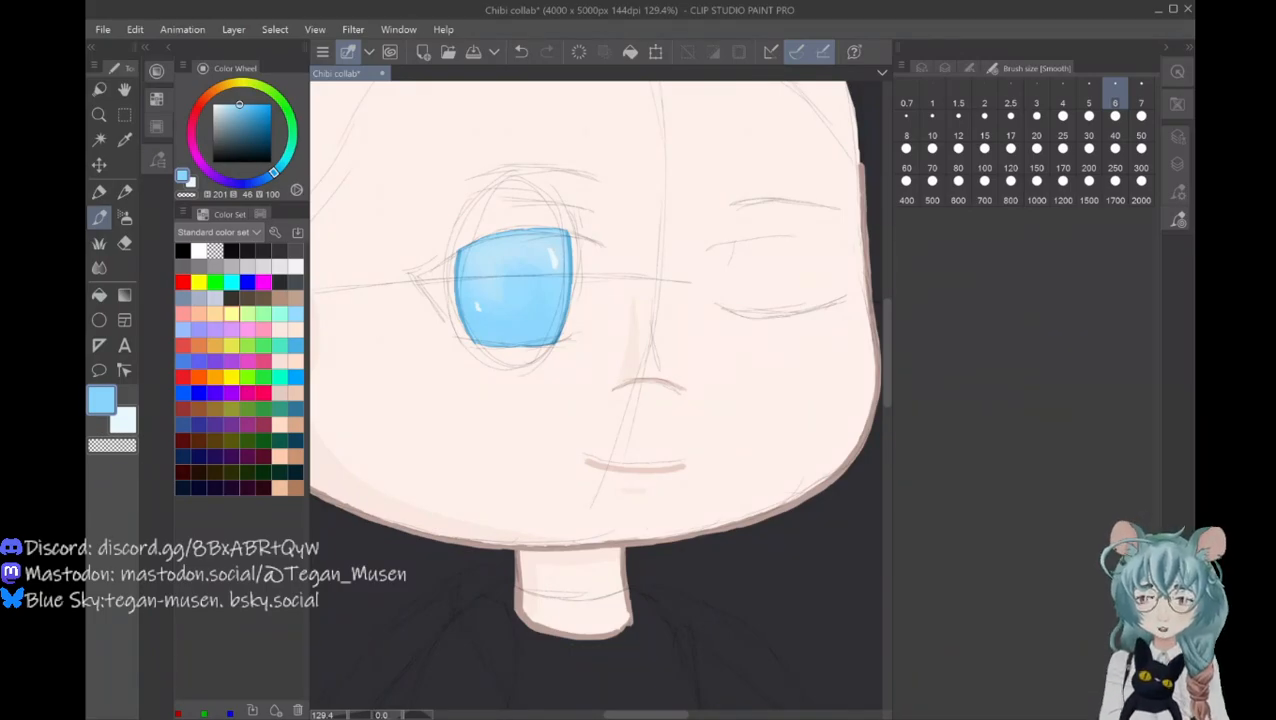
pyautogui.click(243, 110)
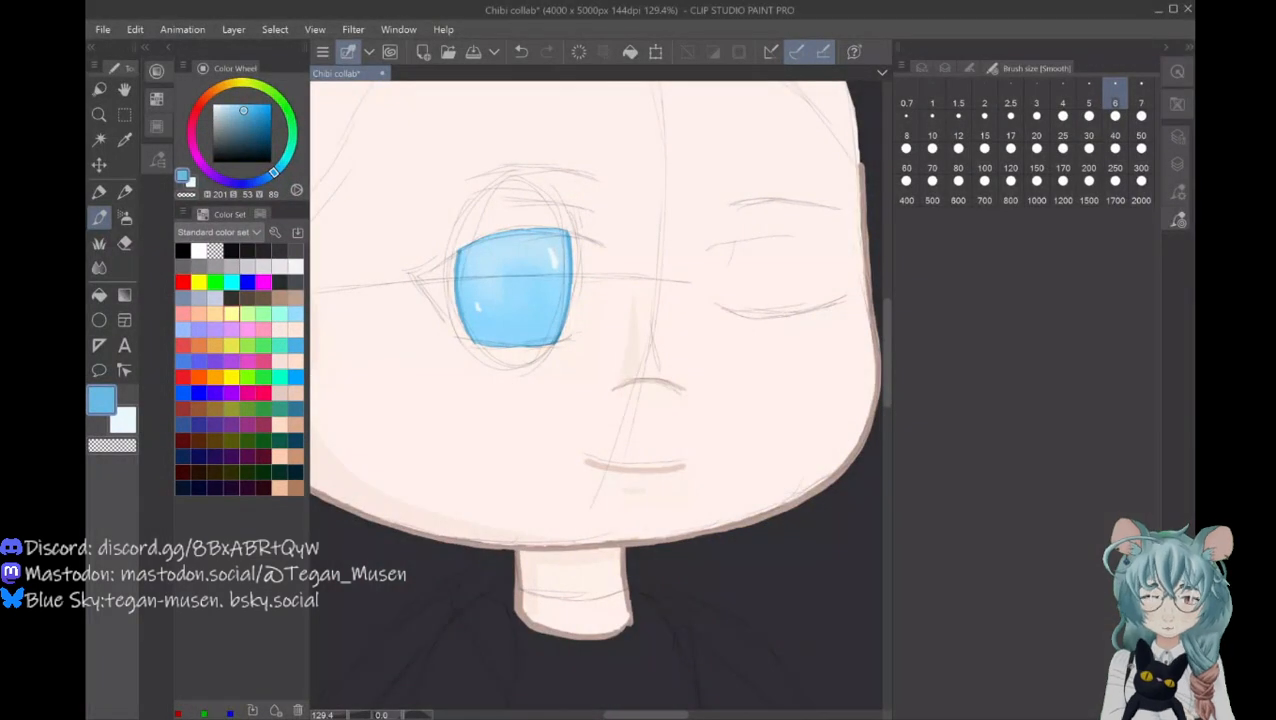
pyautogui.moveTo(538, 333)
pyautogui.mouseDown()
pyautogui.moveTo(477, 331)
pyautogui.moveTo(521, 332)
pyautogui.mouseUp()
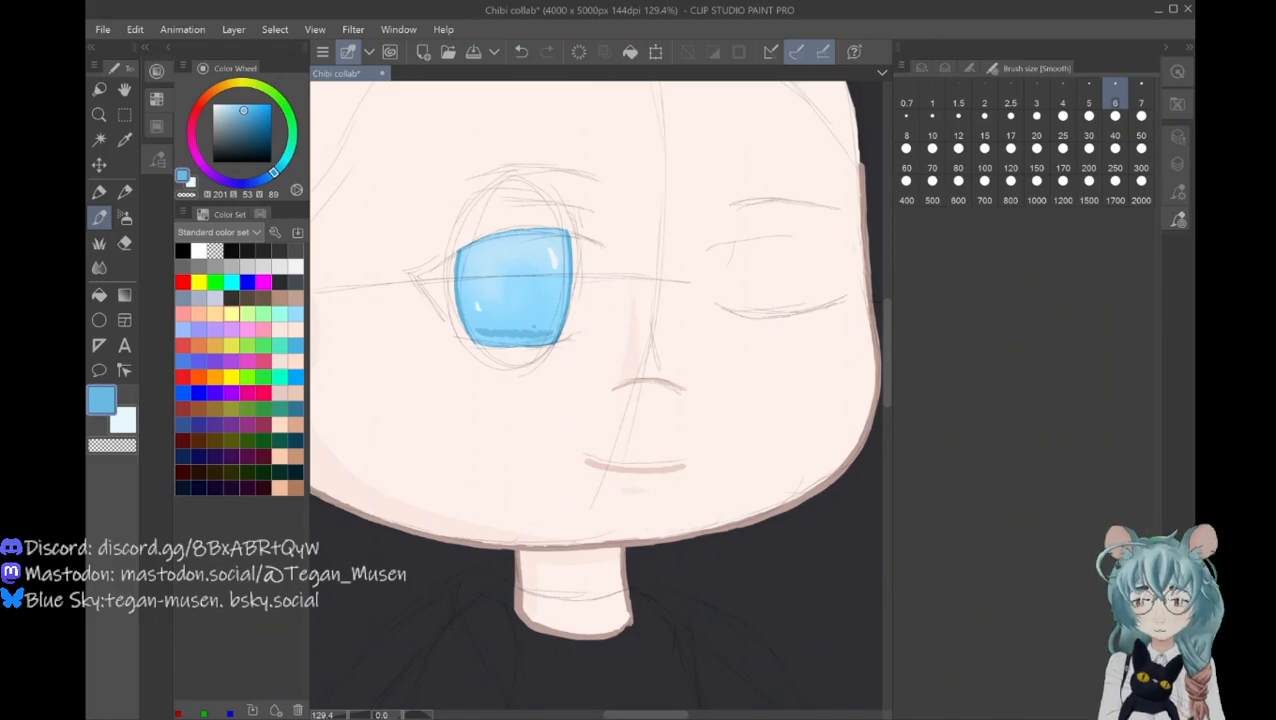
pyautogui.click(100, 267)
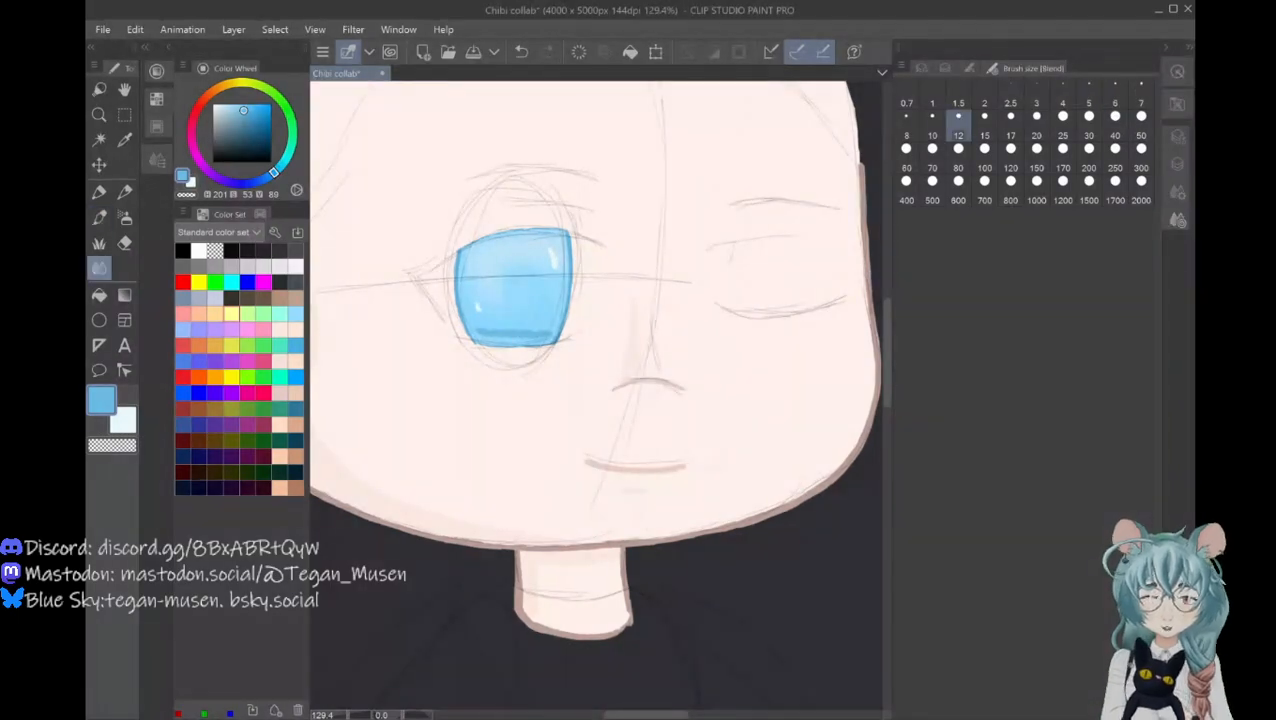
pyautogui.moveTo(530, 330); pyautogui.dragTo(491, 331)
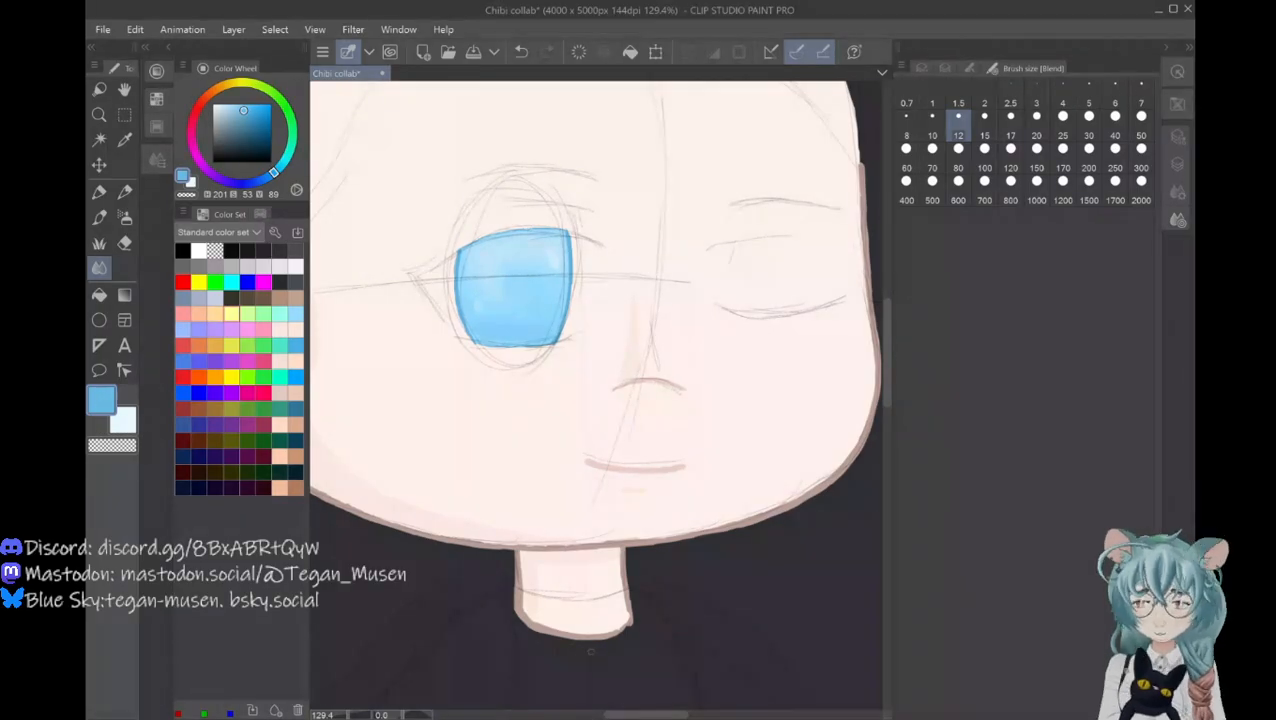
# Step: Sample the blue of the iris outline and draw a narrow oval pupil in the iris's centre, filling in its upper part
pyautogui.press('i')
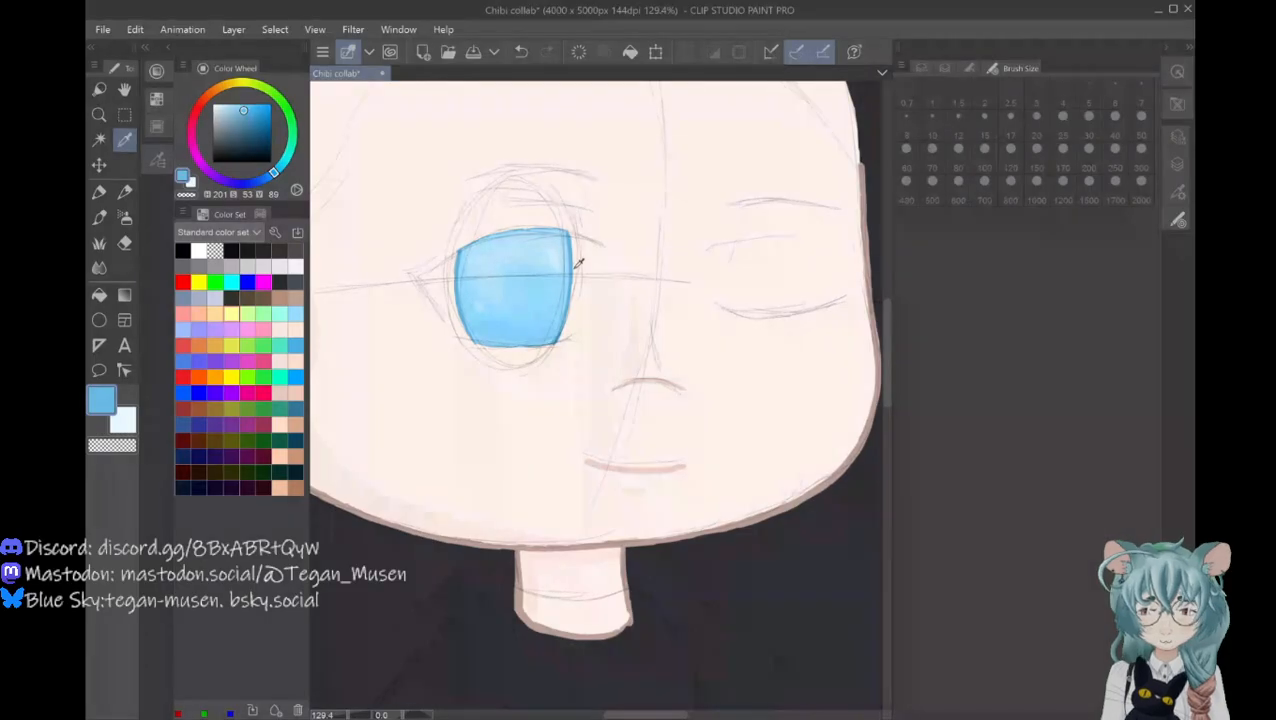
pyautogui.click(572, 262)
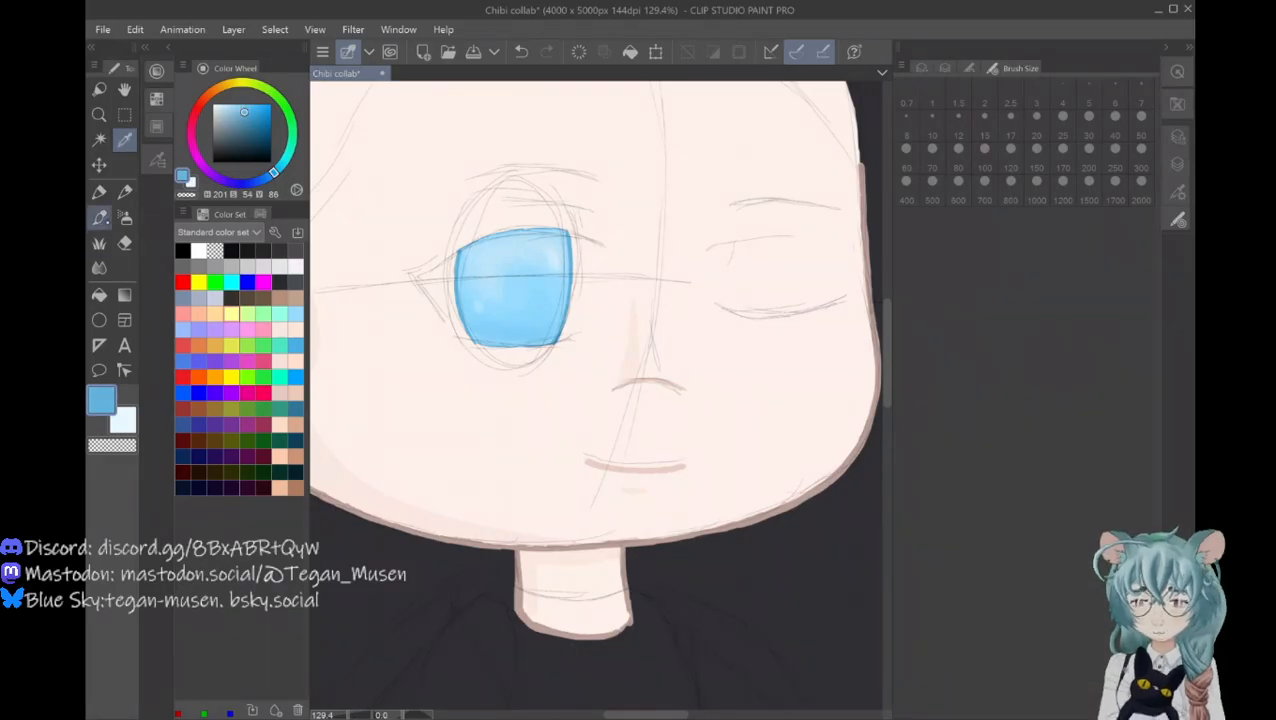
pyautogui.click(99, 218)
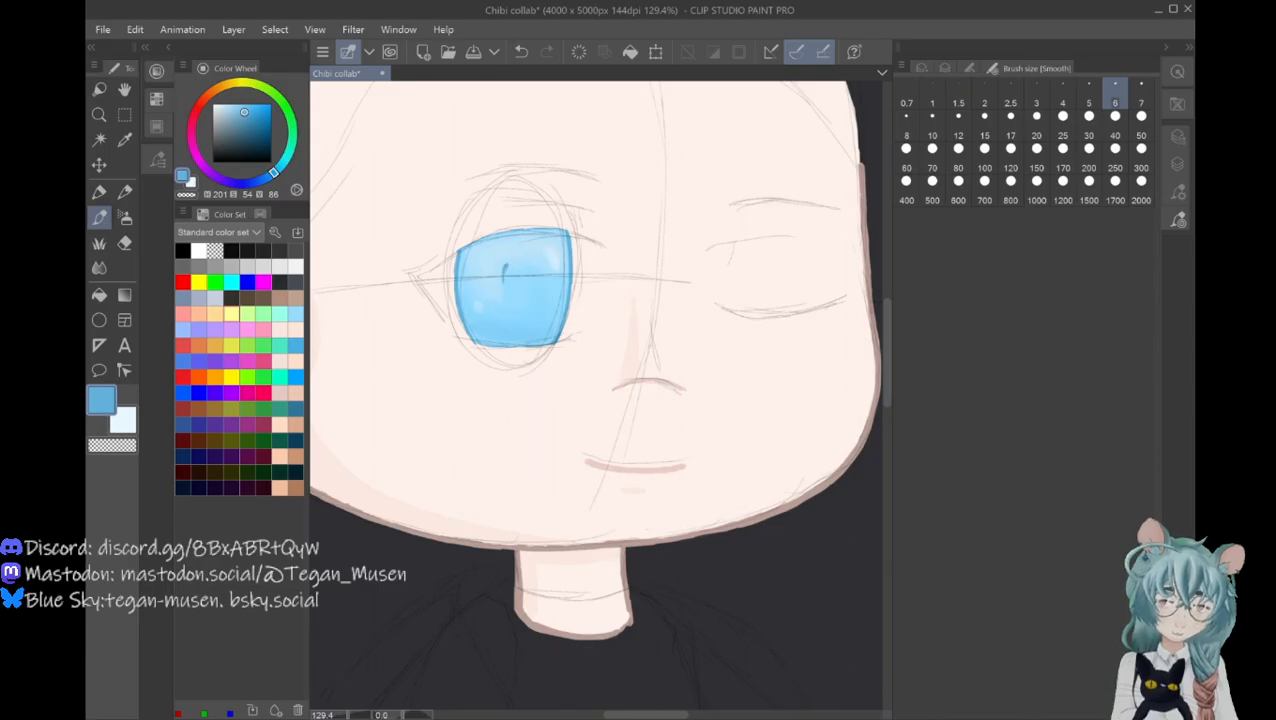
pyautogui.moveTo(506, 270)
pyautogui.mouseDown()
pyautogui.moveTo(518, 286)
pyautogui.moveTo(501, 290)
pyautogui.mouseUp()
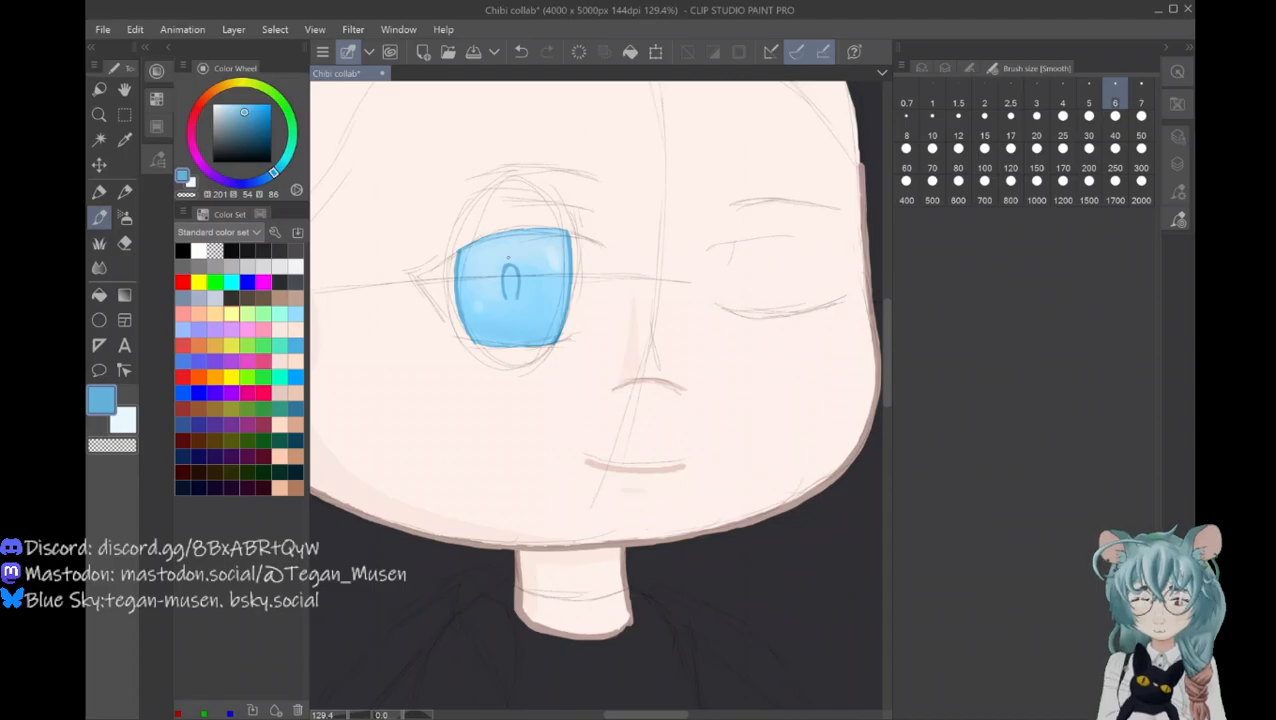
pyautogui.moveTo(507, 277); pyautogui.dragTo(513, 265)
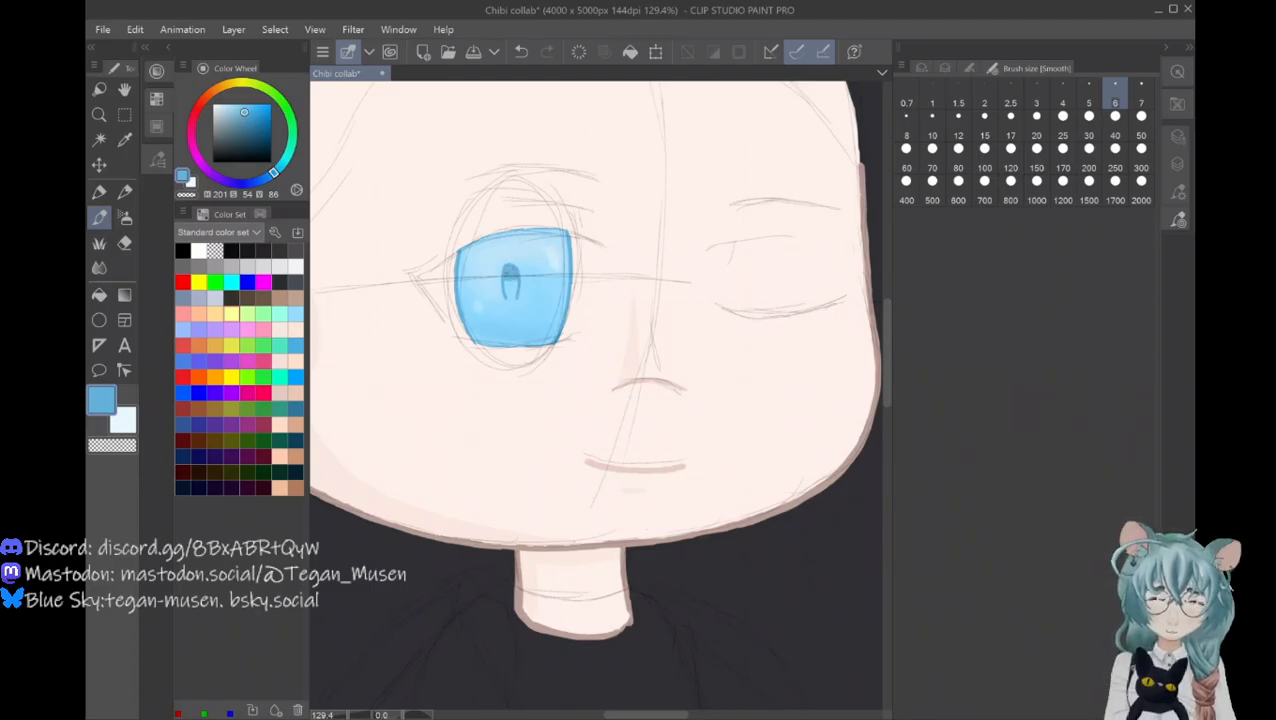
# Step: Fill the pupil with progressively darker blues, hue 201, saturation 57, value 73, followed by saturation 63, value 61
pyautogui.click(246, 119)
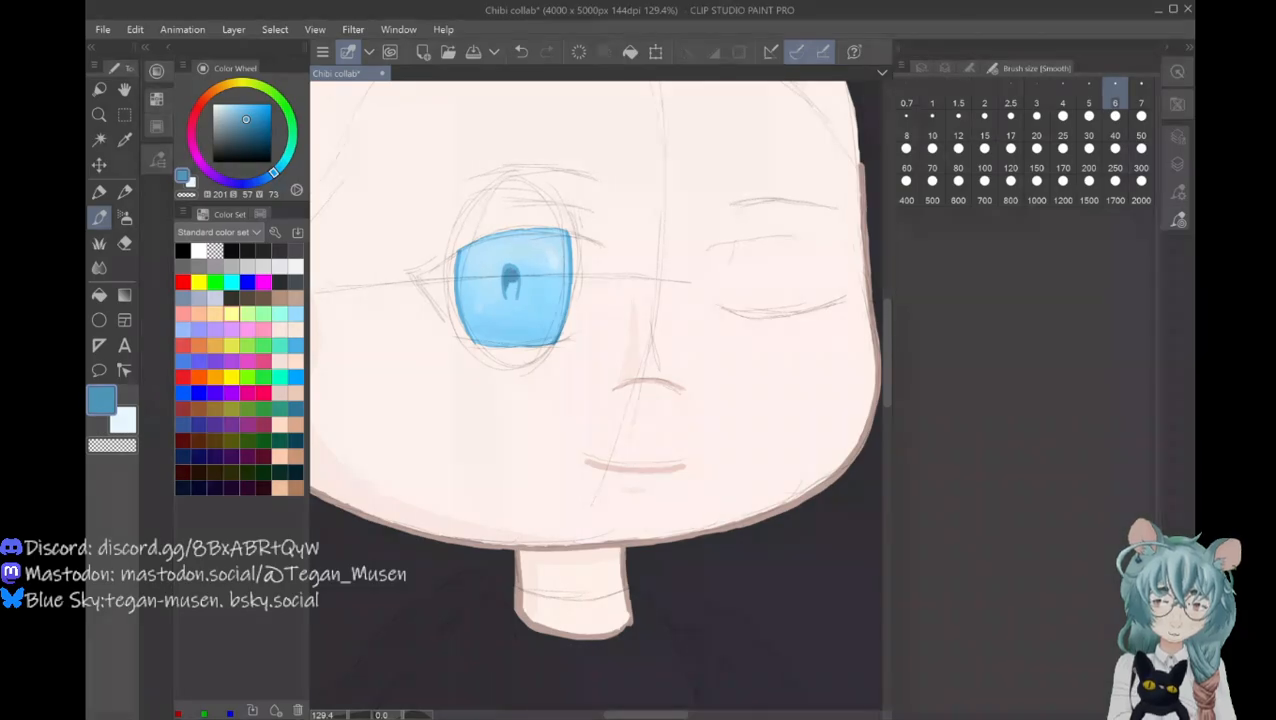
pyautogui.moveTo(511, 279); pyautogui.dragTo(513, 291)
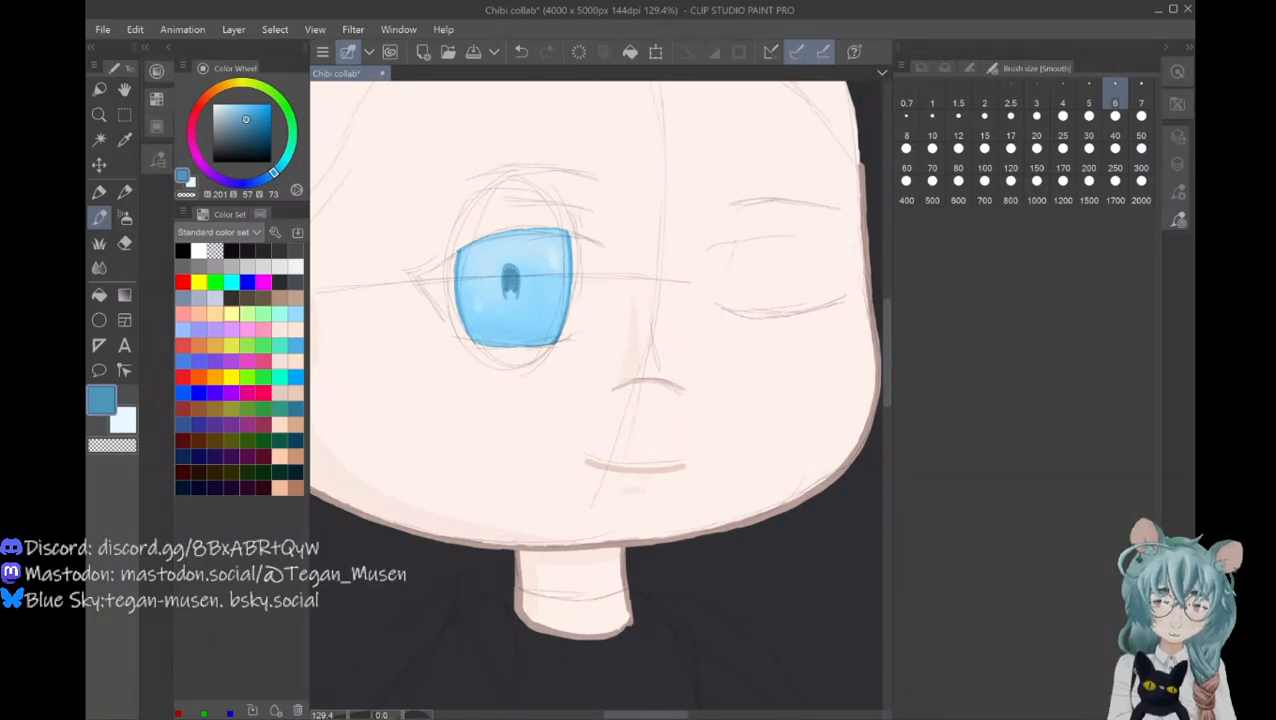
pyautogui.click(249, 127)
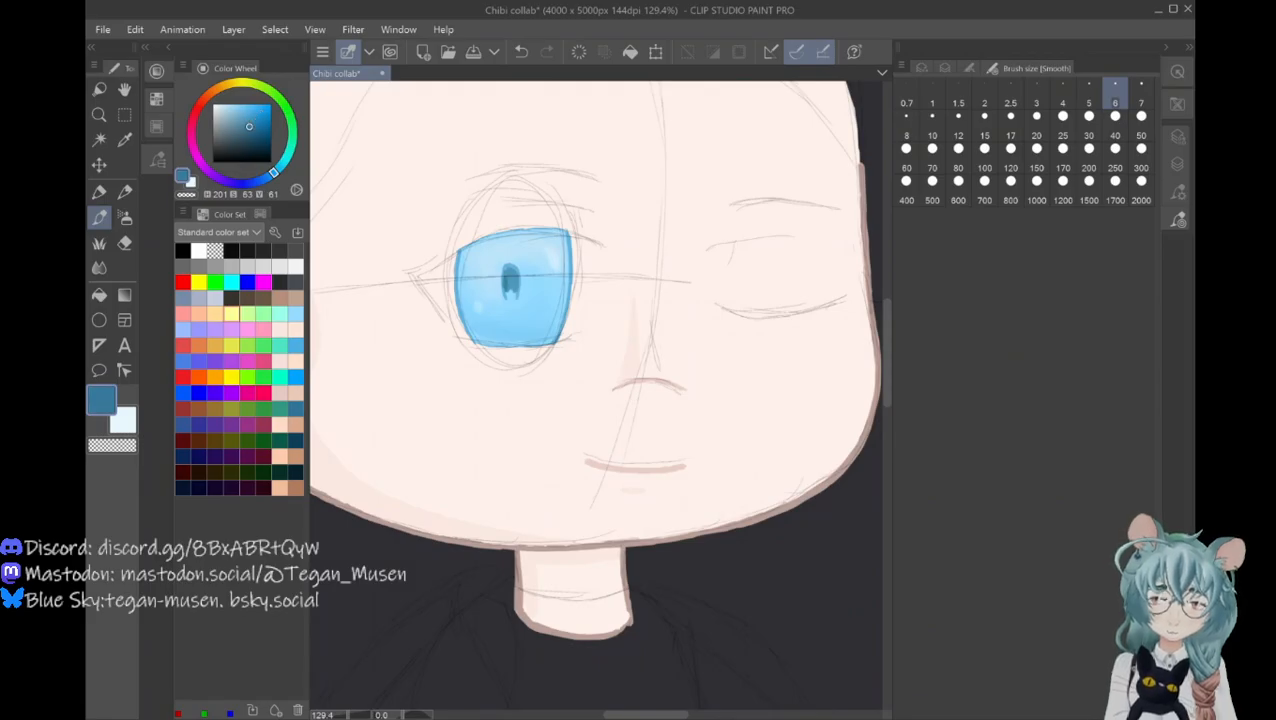
pyautogui.moveTo(505, 277); pyautogui.dragTo(506, 291)
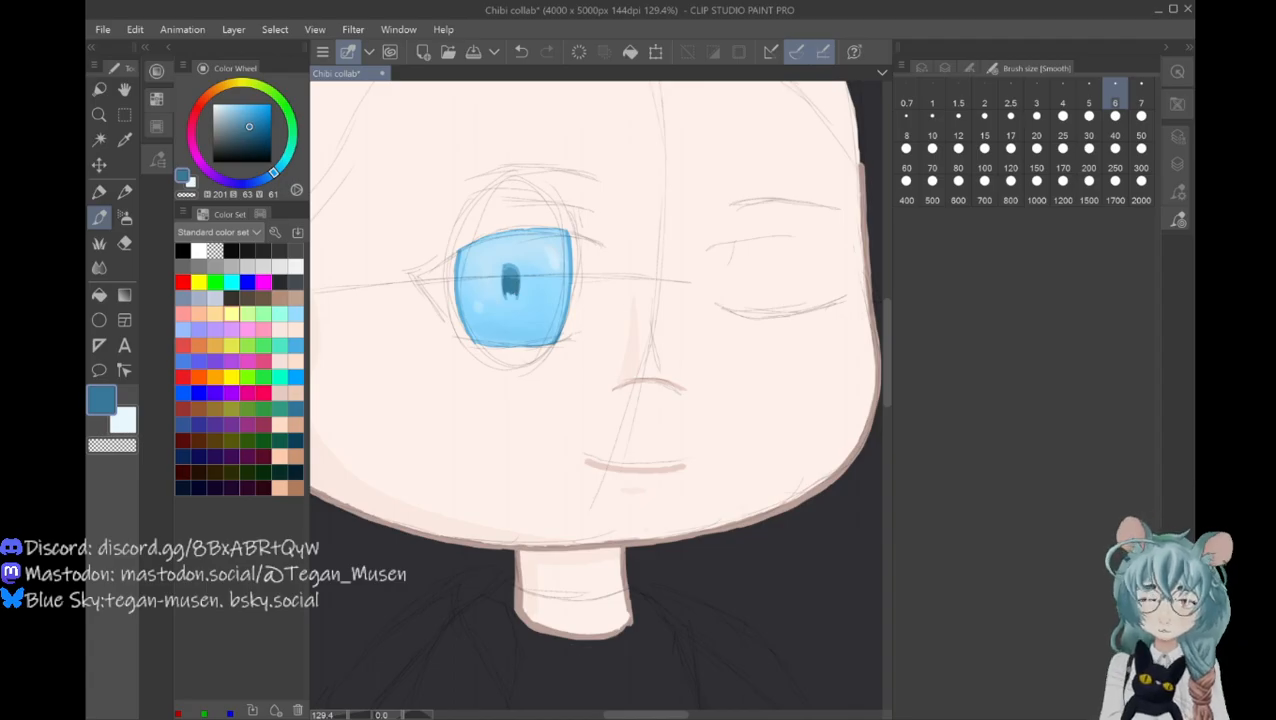
# Step: Deepen and outline the pupil with darker blues of hue 201, ending with a near-black navy at saturation 98, value 19
pyautogui.moveTo(257, 125); pyautogui.dragTo(251, 127)
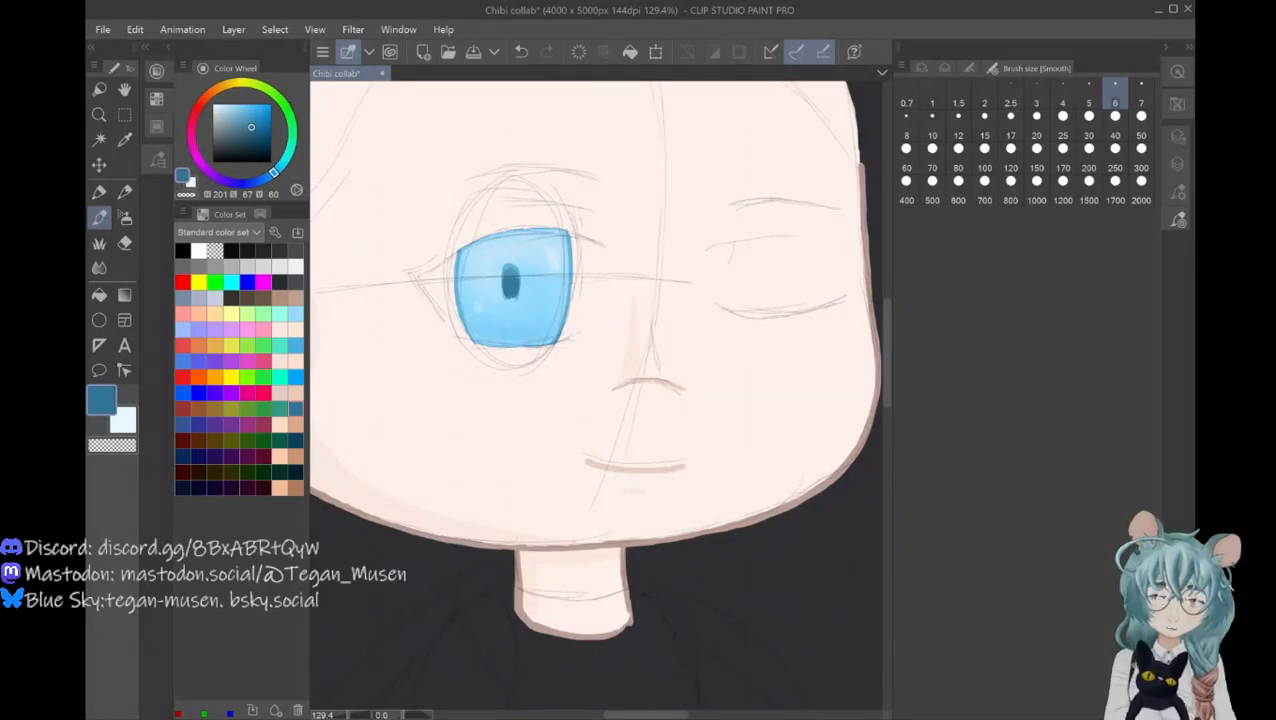
pyautogui.moveTo(251, 127); pyautogui.dragTo(258, 137)
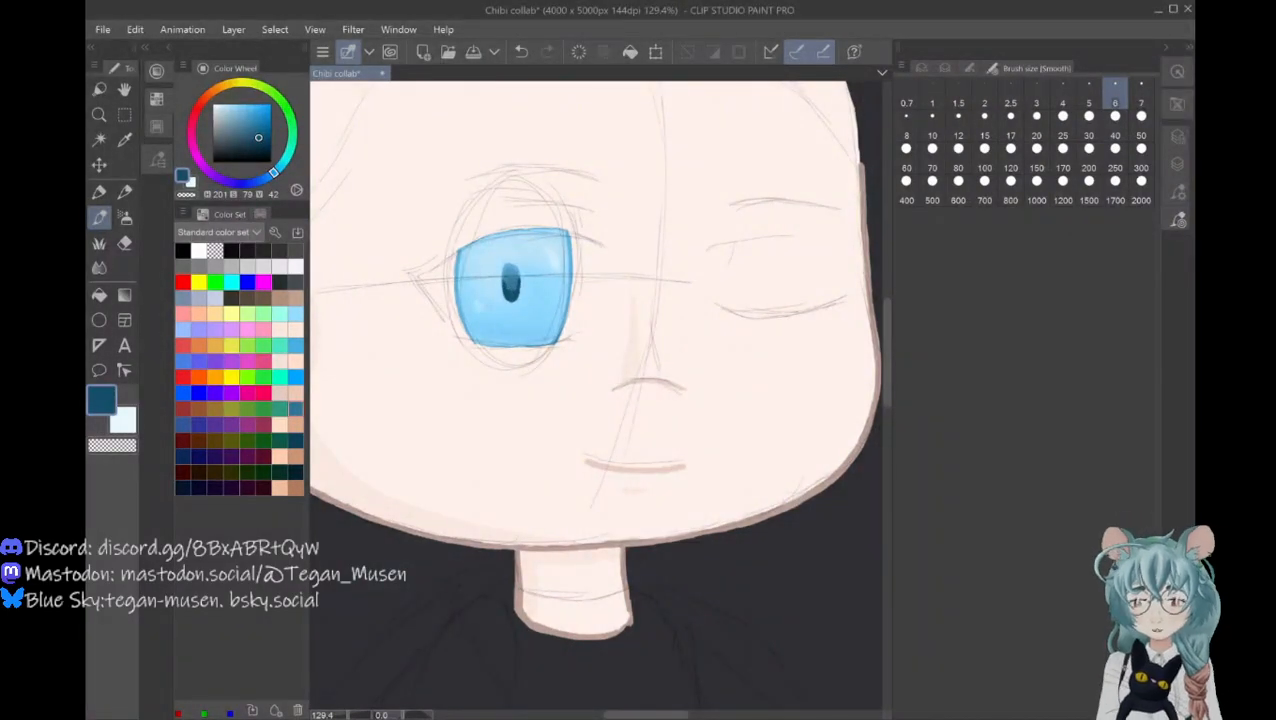
pyautogui.moveTo(258, 137); pyautogui.dragTo(269, 151)
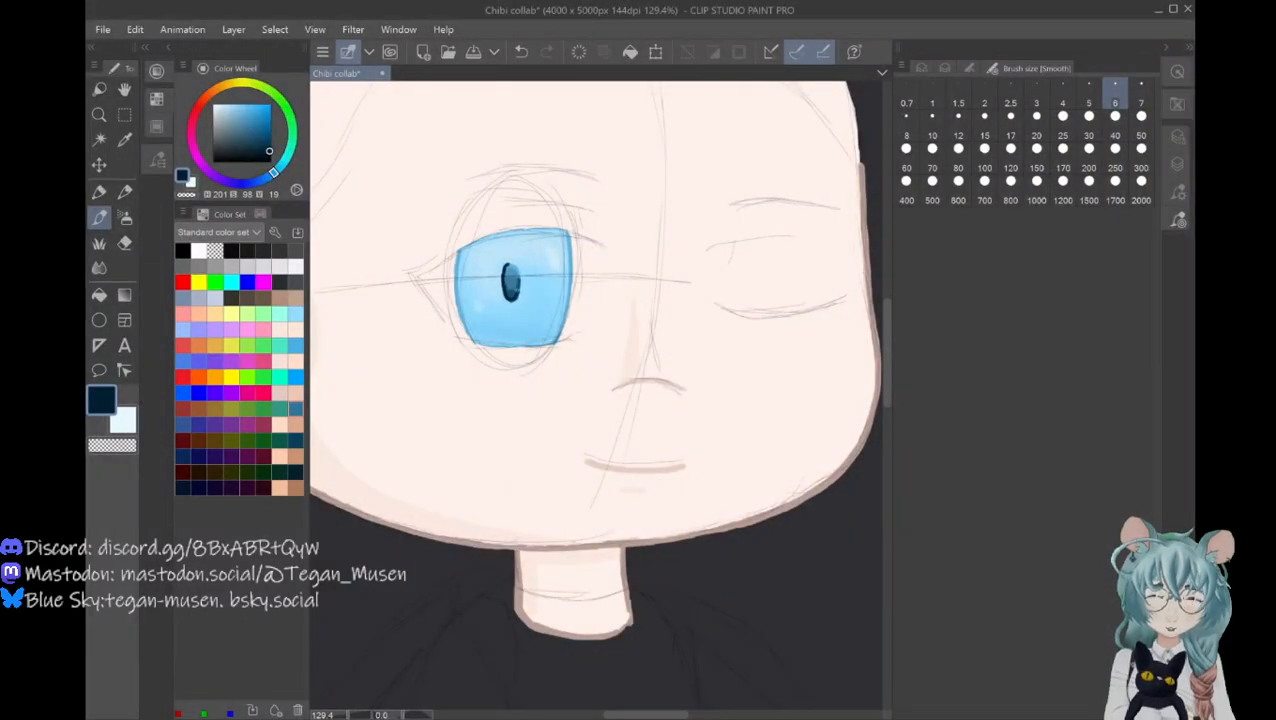
# Step: Blend the navy outline into the pupil's fill with the Blend tool for a smooth dark oval
pyautogui.press('j')
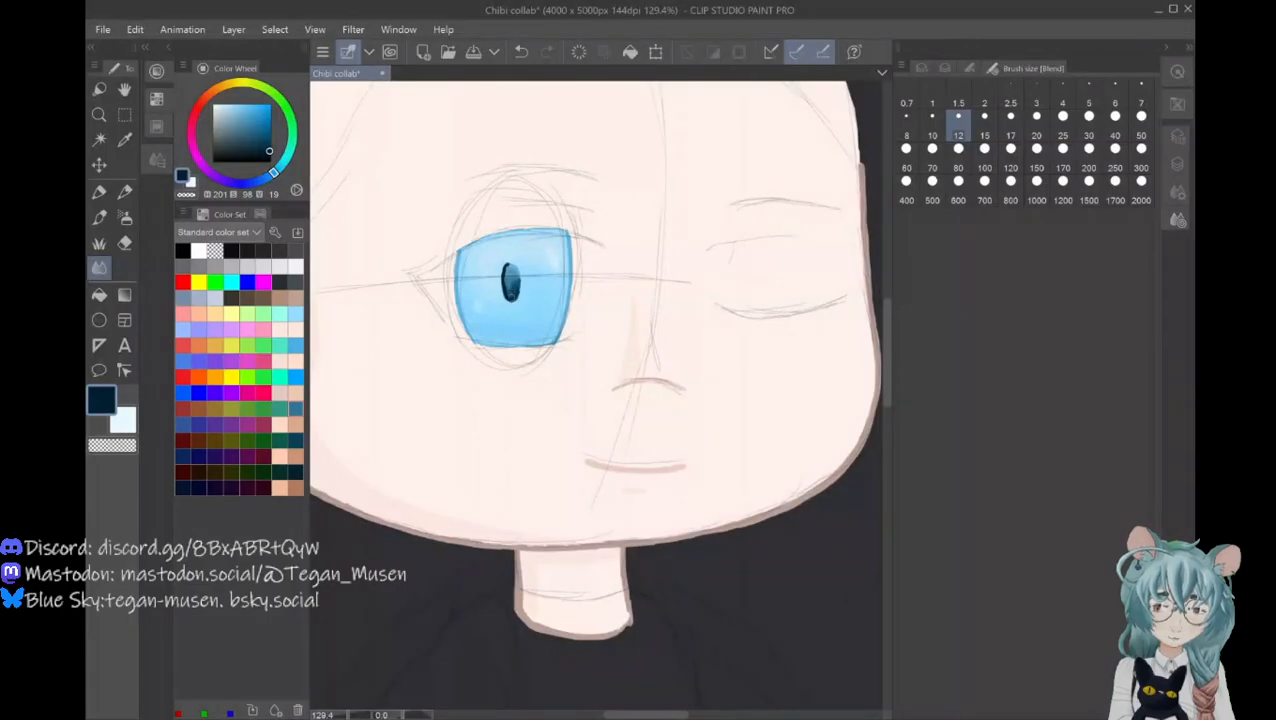
pyautogui.moveTo(507, 283); pyautogui.dragTo(506, 268)
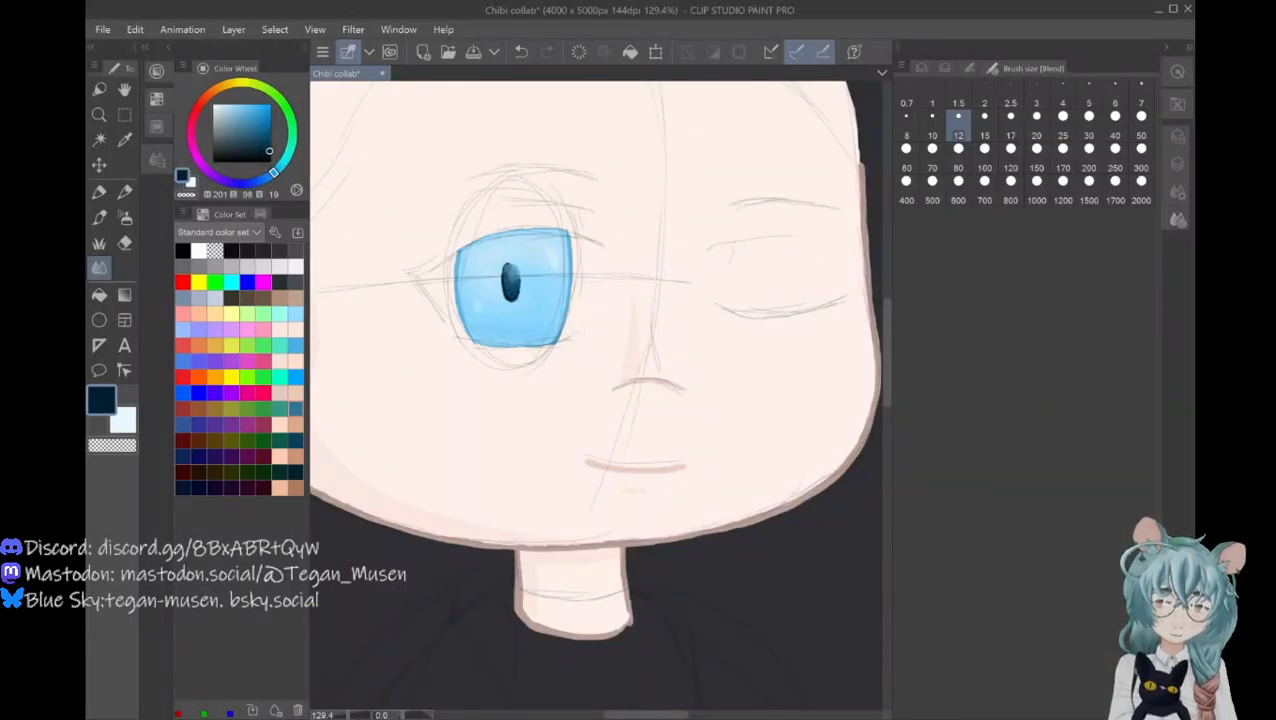
pyautogui.moveTo(506, 272); pyautogui.dragTo(508, 288)
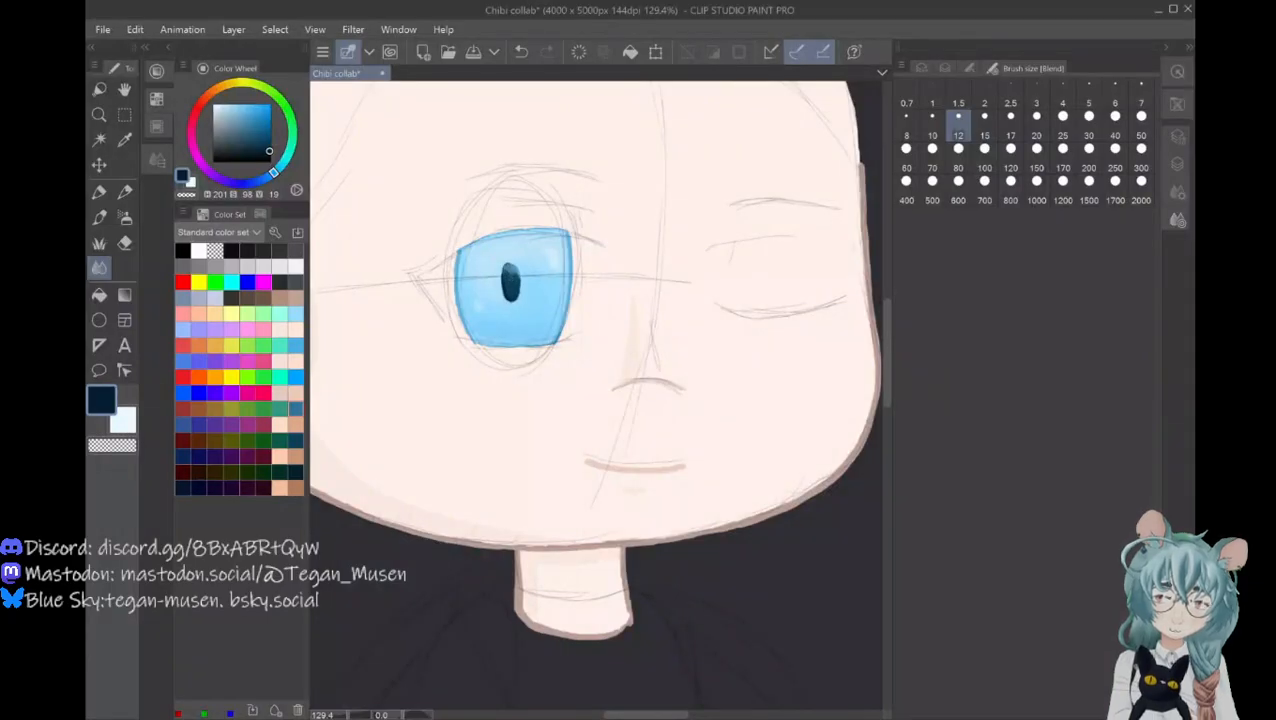
pyautogui.moveTo(506, 284); pyautogui.dragTo(510, 292)
pyautogui.moveTo(506, 277); pyautogui.dragTo(509, 286)
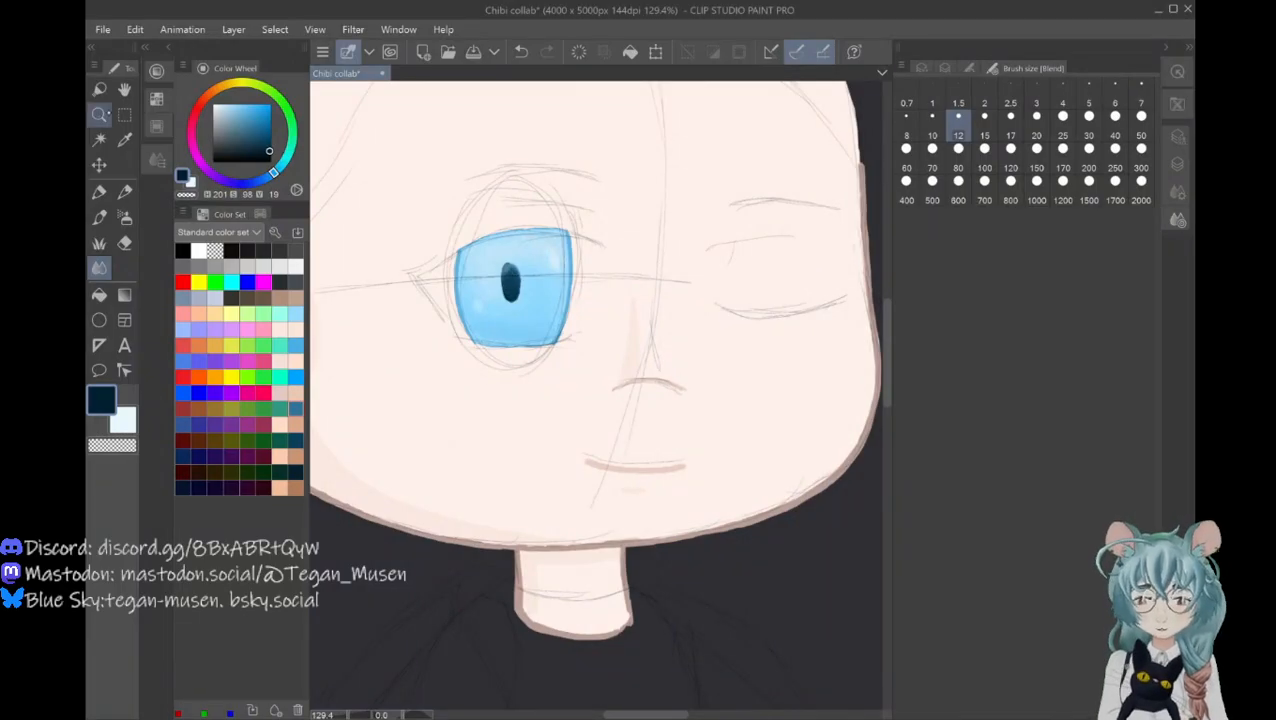
# Step: Sample the off-white swatch beside the character and add a new layer directly above the nose layer
pyautogui.click(99, 115)
pyautogui.moveTo(486, 346); pyautogui.dragTo(449, 354)
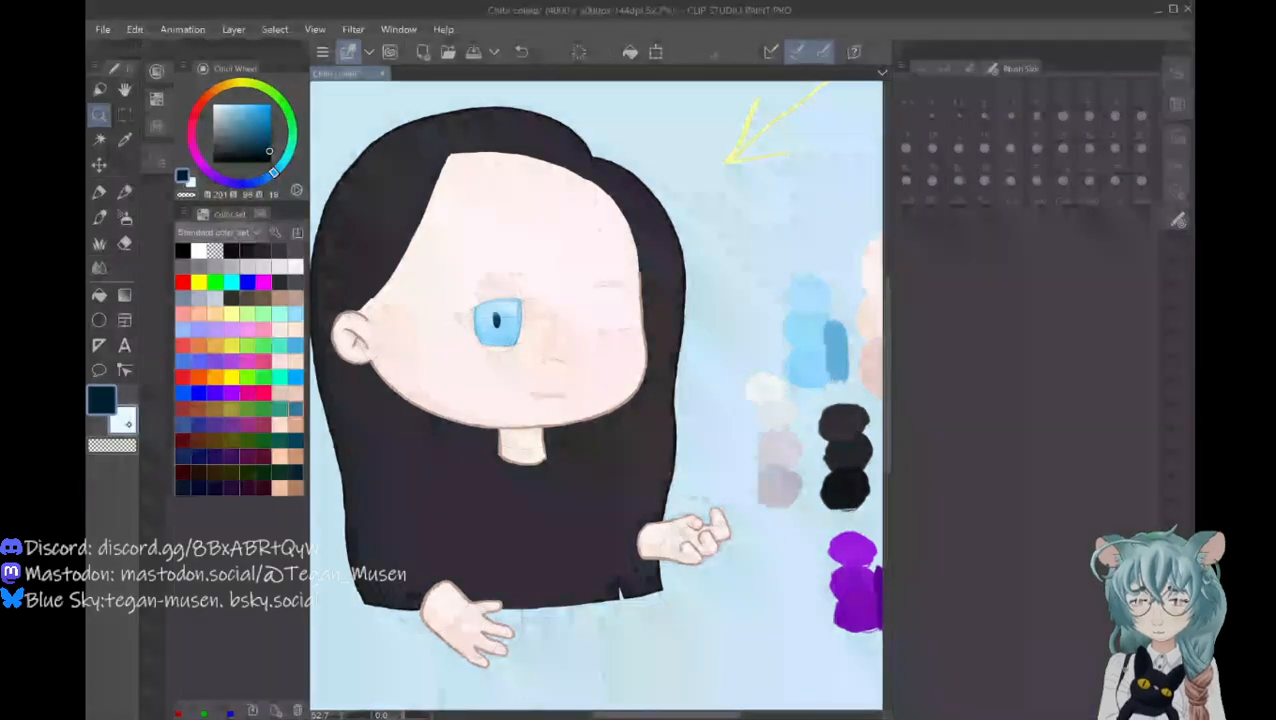
pyautogui.click(123, 420)
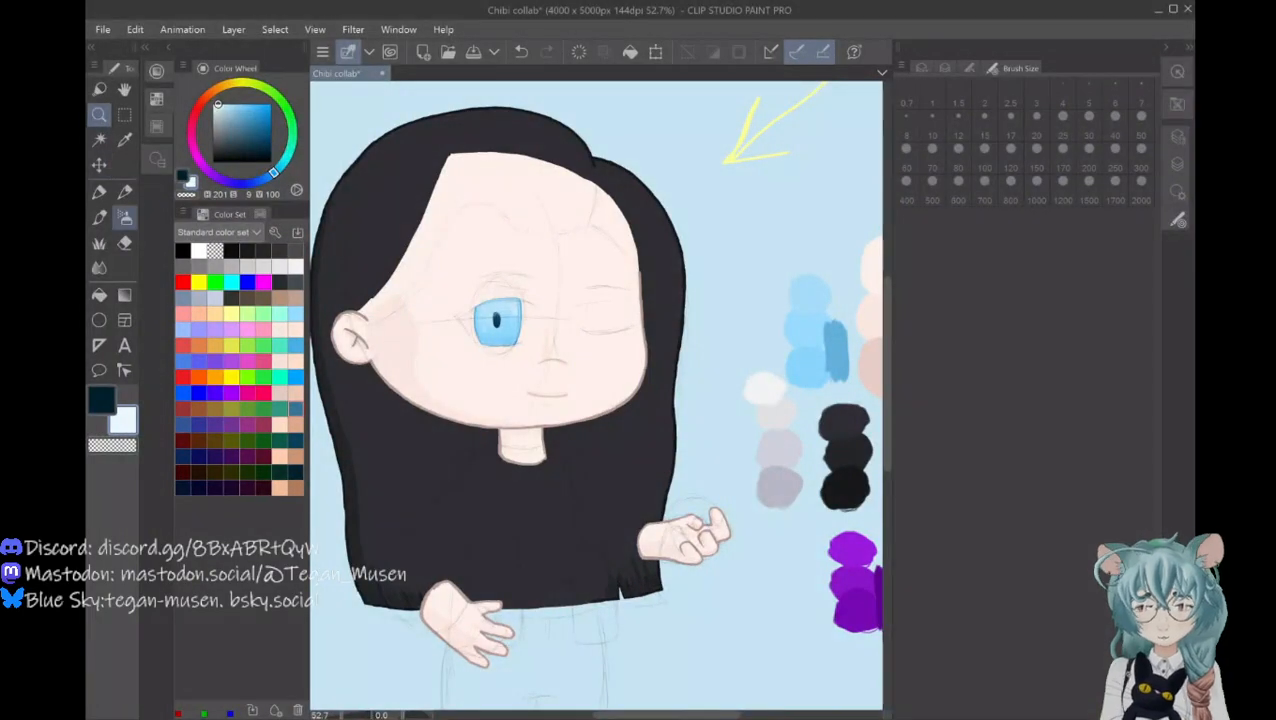
pyautogui.click(99, 217)
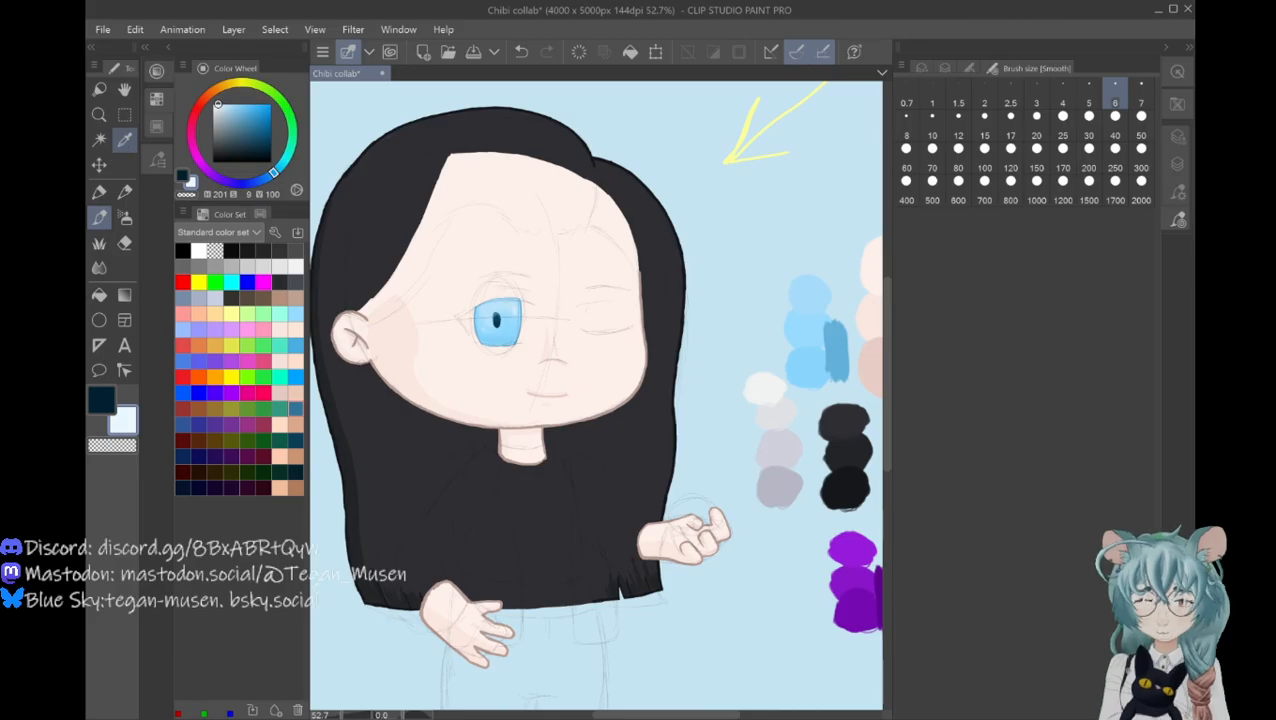
pyautogui.click(125, 140)
pyautogui.click(762, 382)
pyautogui.click(1177, 164)
pyautogui.click(998, 437)
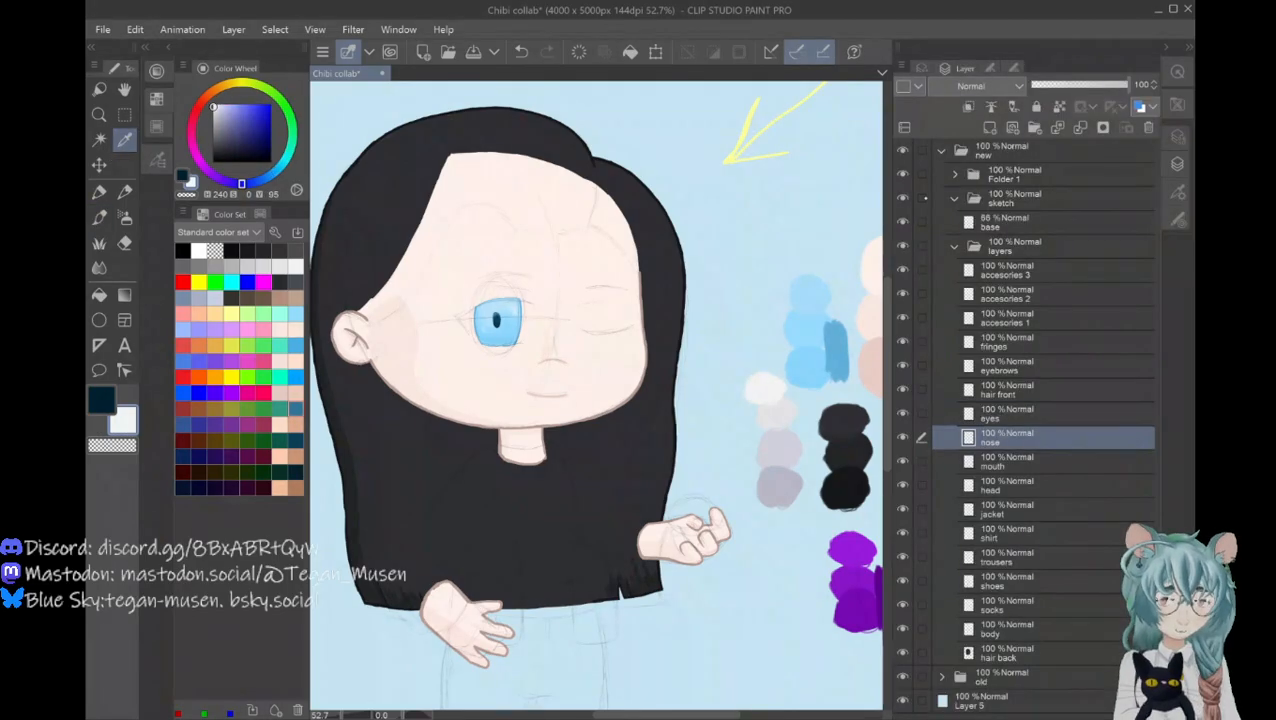
pyautogui.click(989, 128)
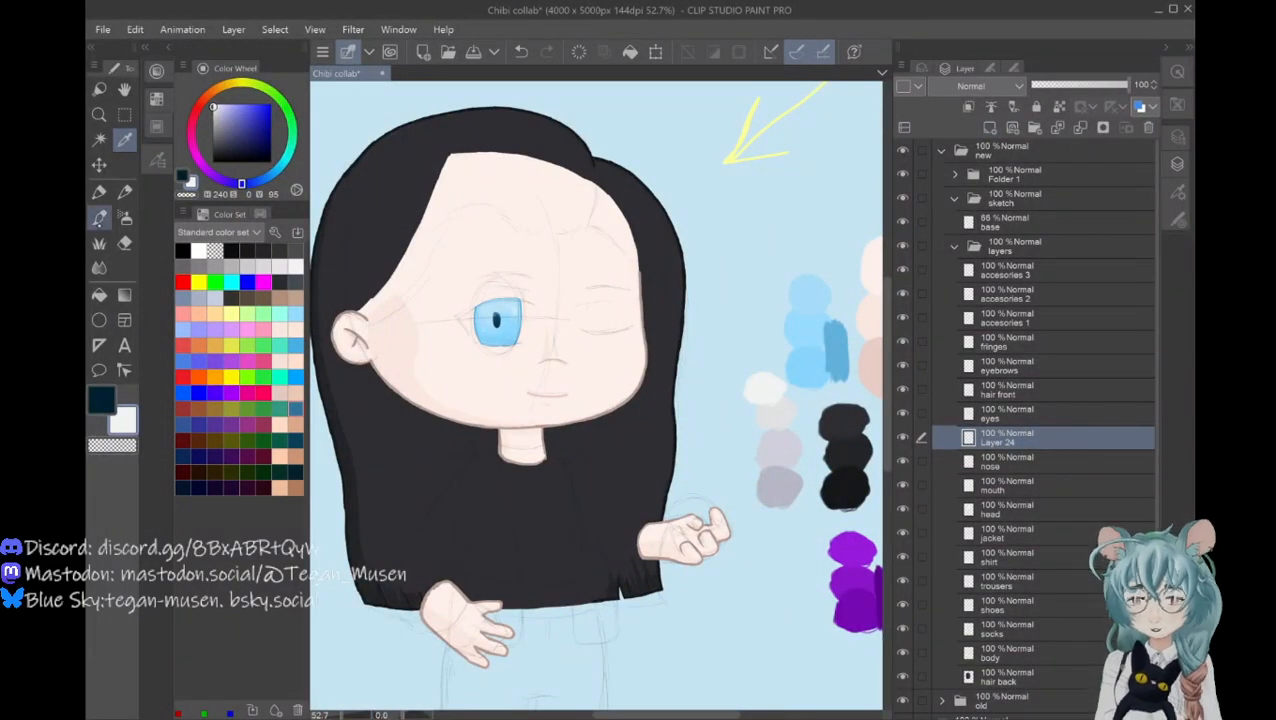
# Step: Paint the white of the eye on both sides of the iris in off-white, outlining the areas and filling them in
pyautogui.click(99, 217)
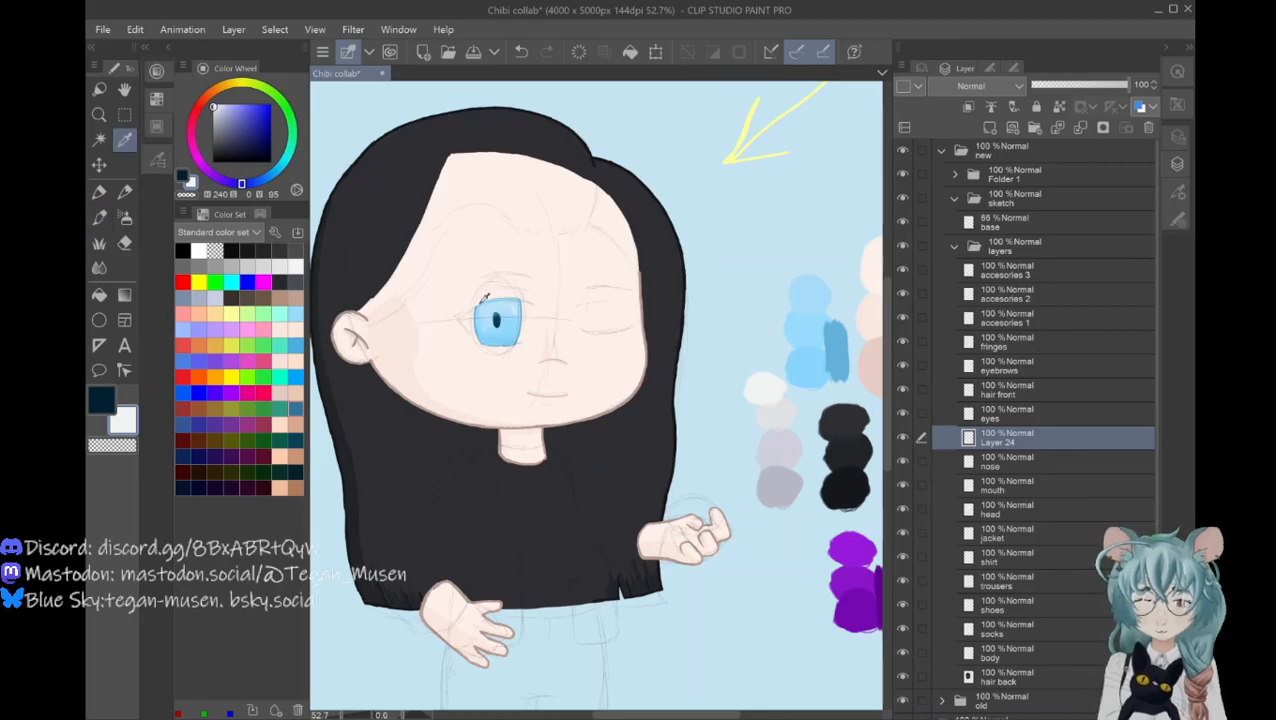
pyautogui.hotkey('ctrl', 'space')
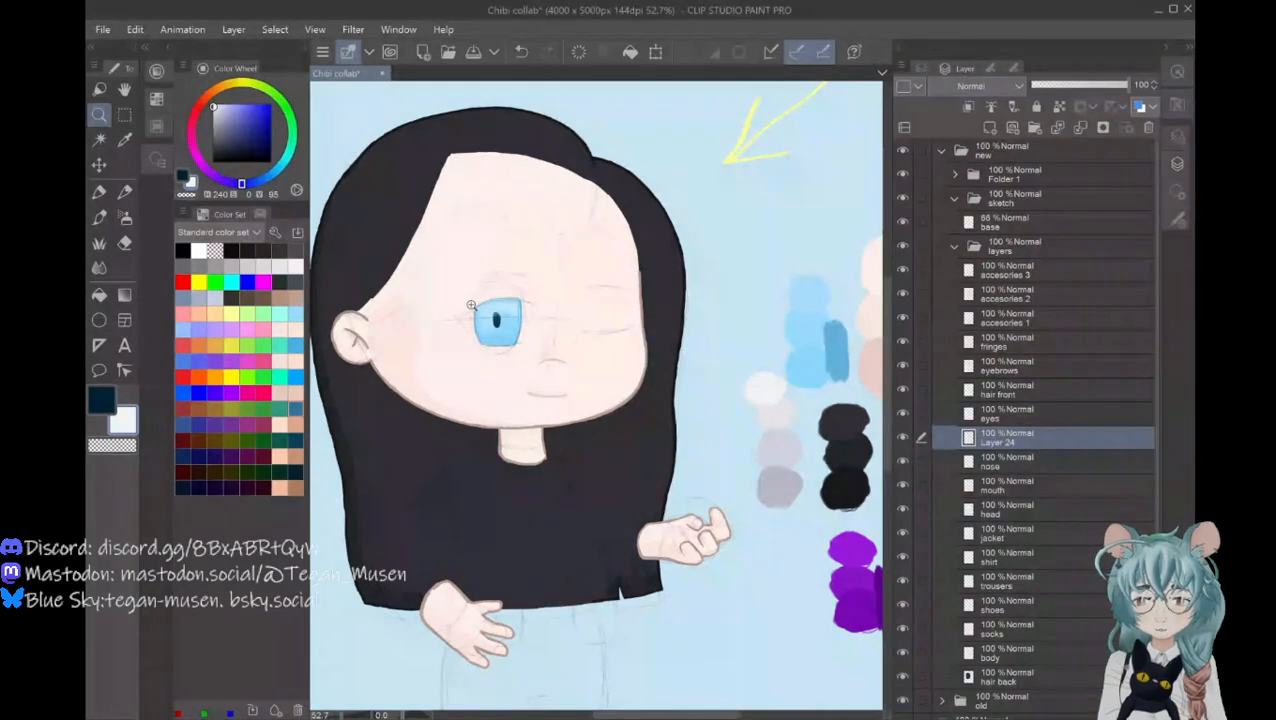
pyautogui.click(472, 300)
pyautogui.click(483, 320)
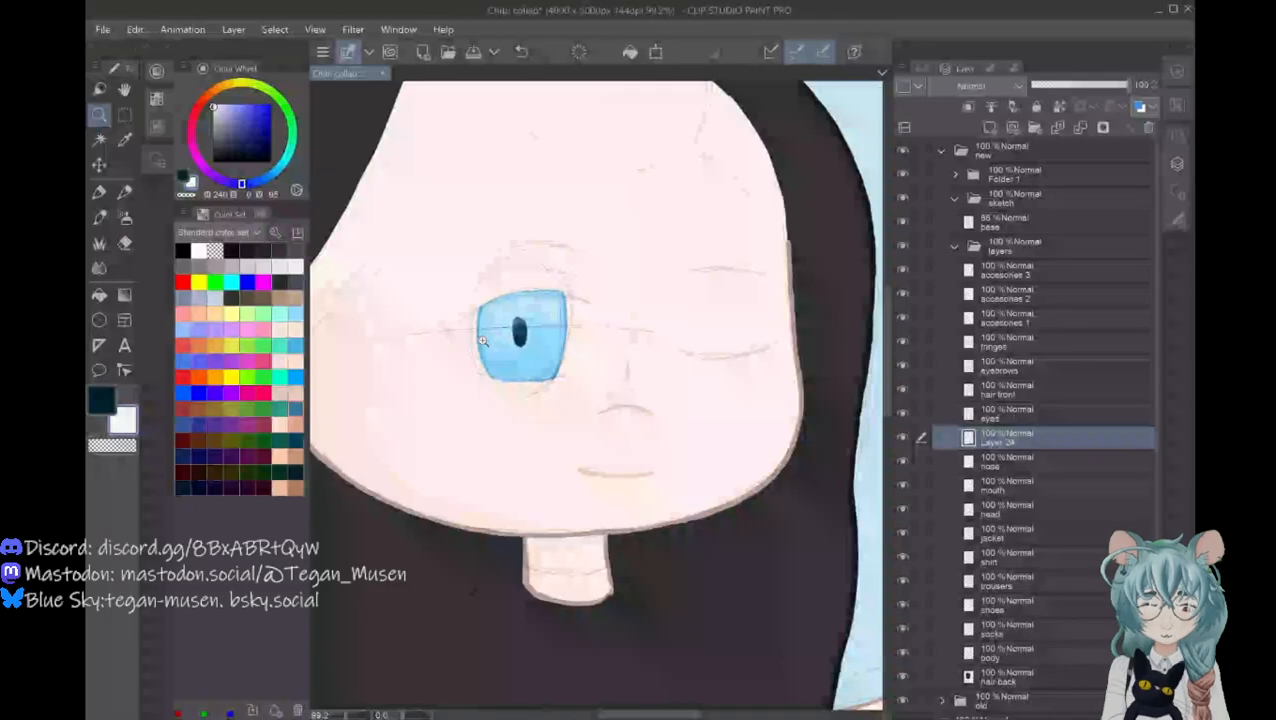
pyautogui.click(482, 340)
pyautogui.click(478, 348)
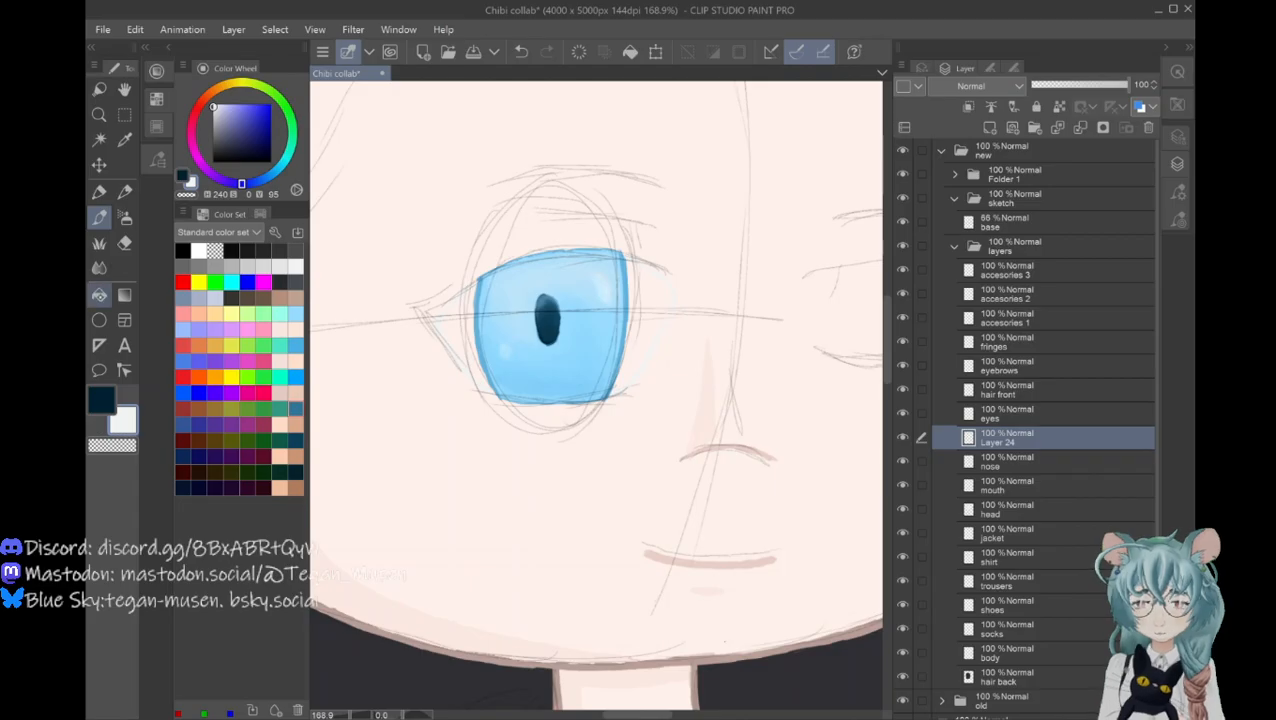
pyautogui.click(100, 295)
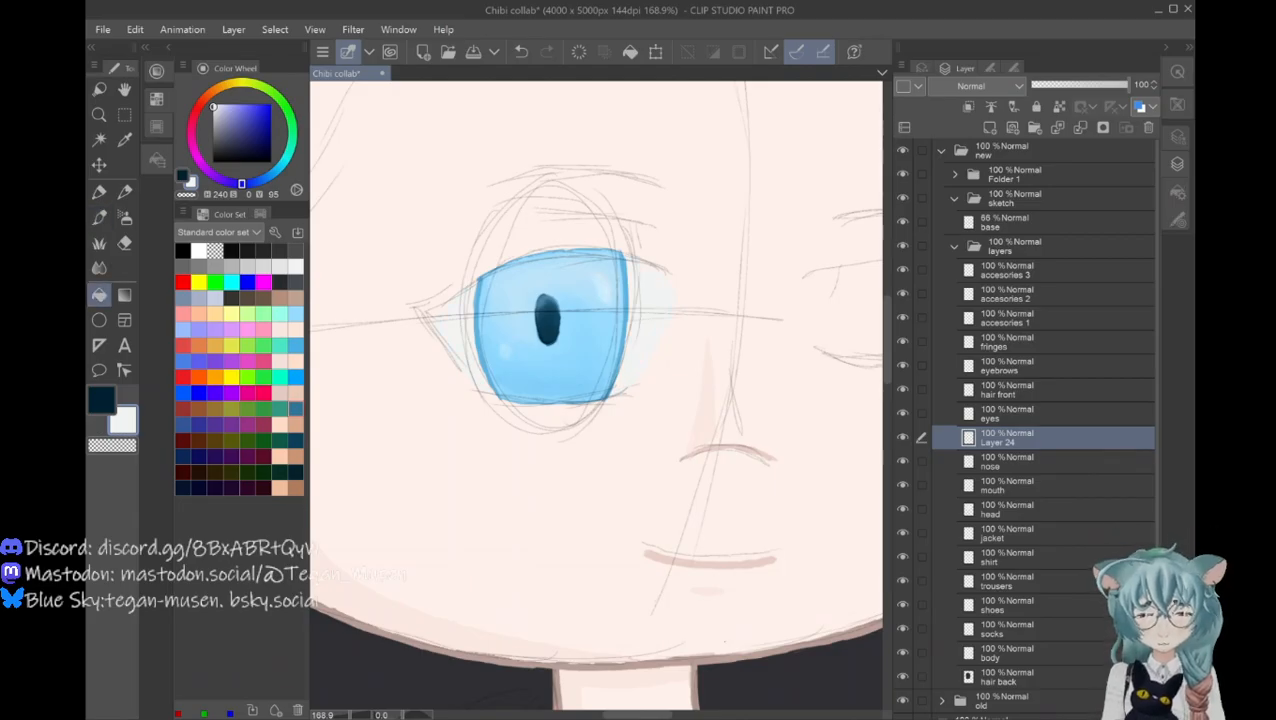
pyautogui.click(659, 289)
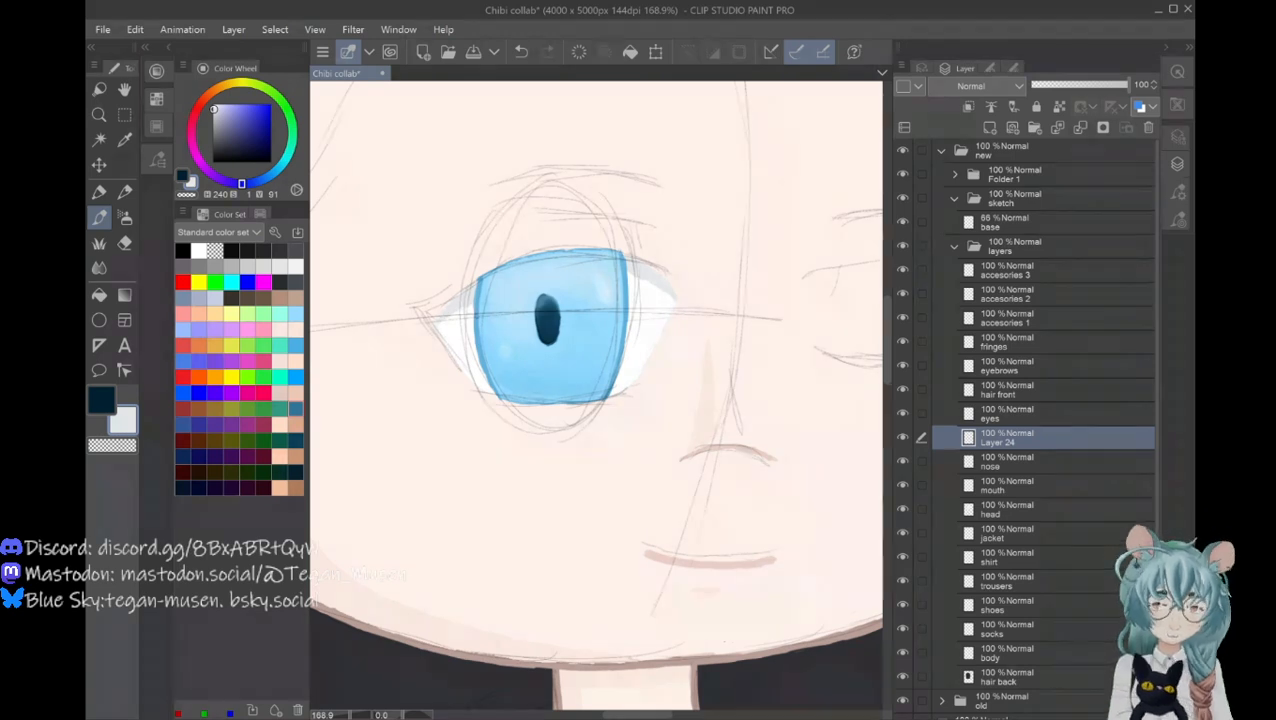
# Step: Clean up the edges of the eye white and blend its light grey shading, hue 240, saturation 1, value 91
pyautogui.click(124, 243)
pyautogui.click(99, 267)
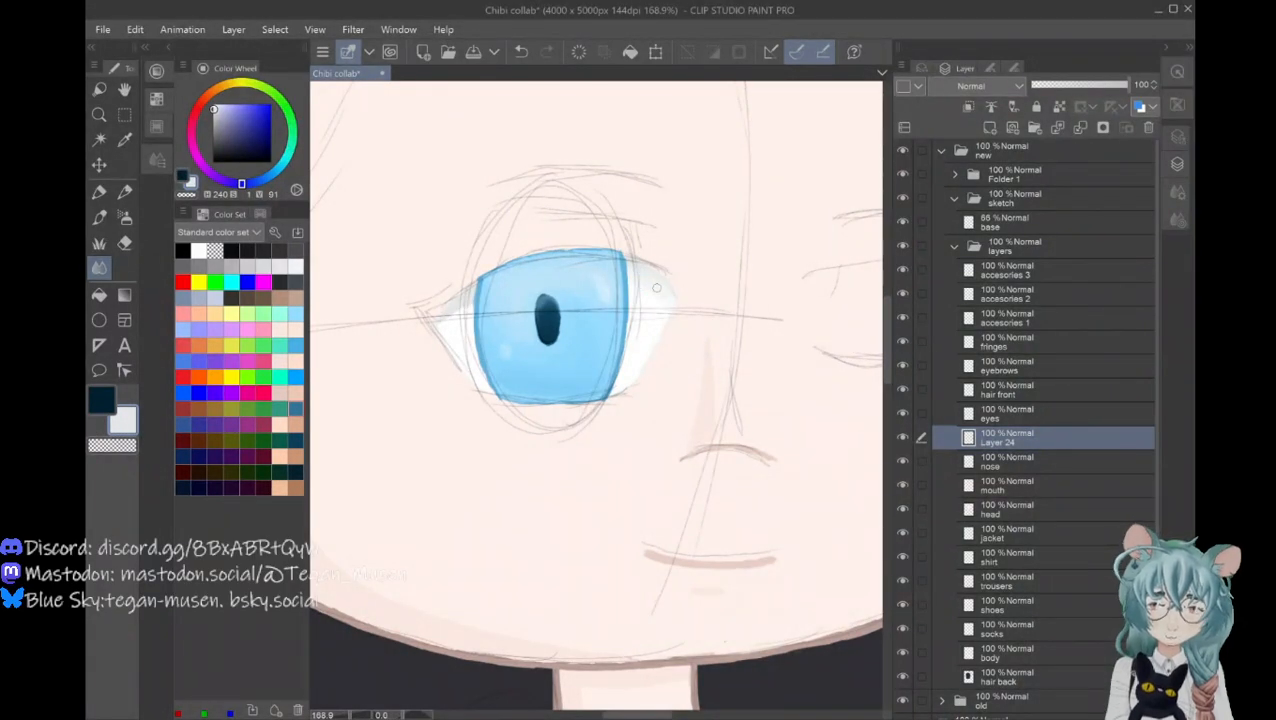
pyautogui.click(465, 322)
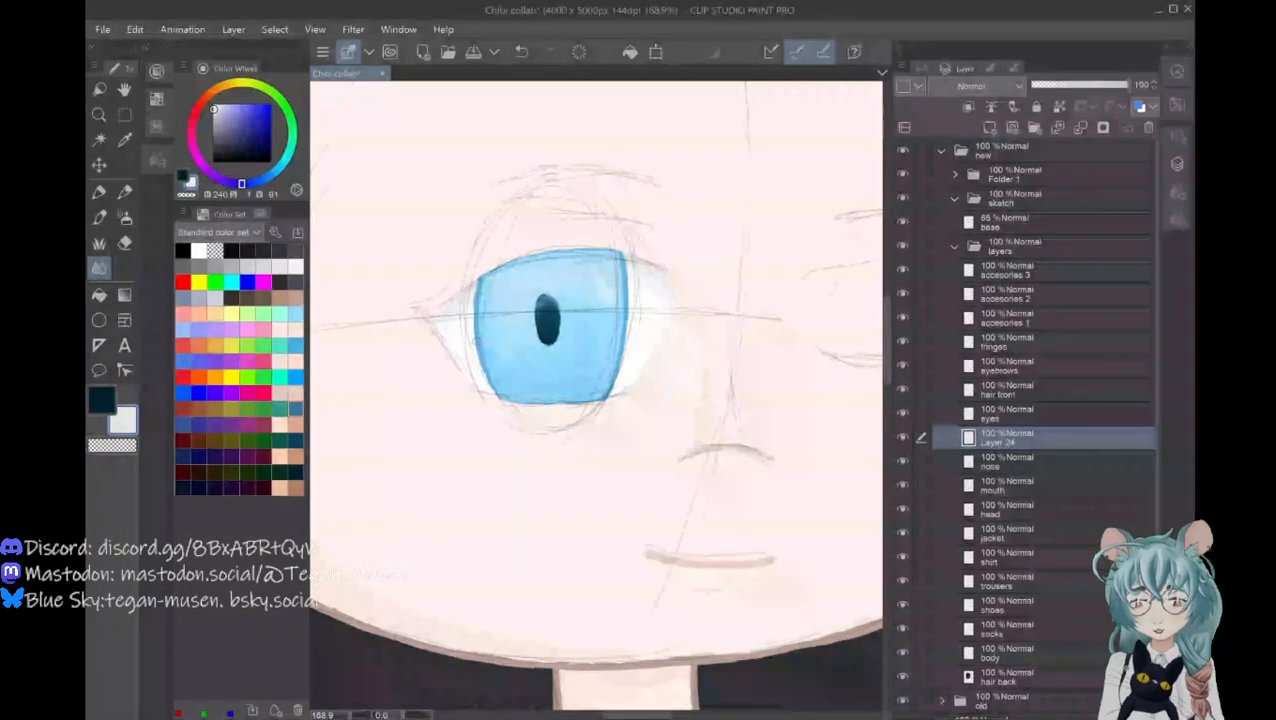
pyautogui.press('e')
pyautogui.press('j')
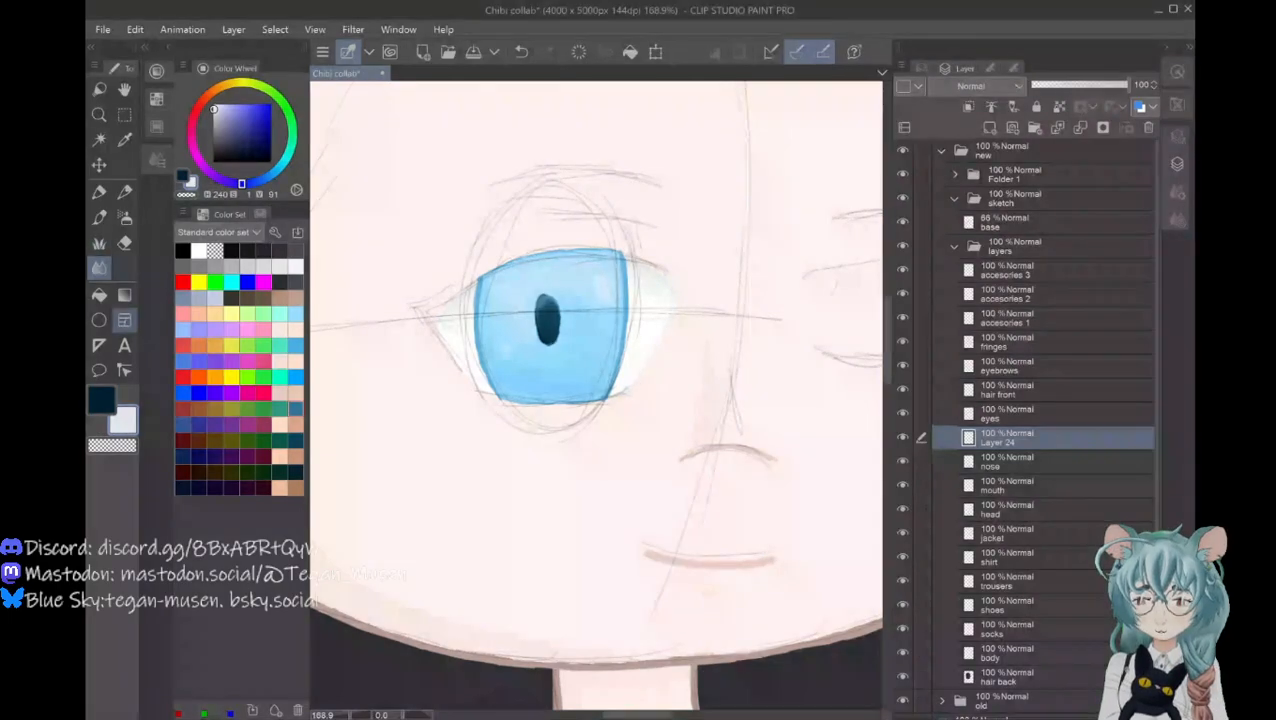
# Step: Shade the iris's upper edge on the eyes layer with the blue sampled from its outline, and blend the shading smooth
pyautogui.click(124, 140)
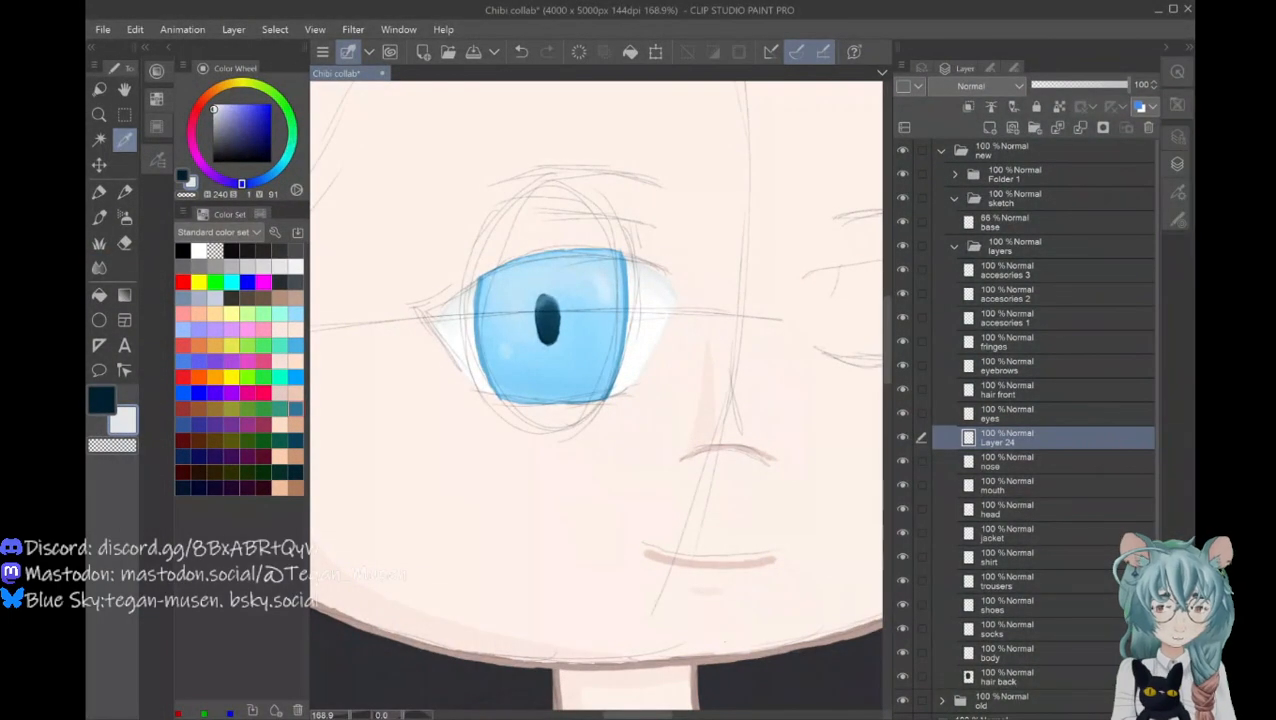
pyautogui.click(1042, 417)
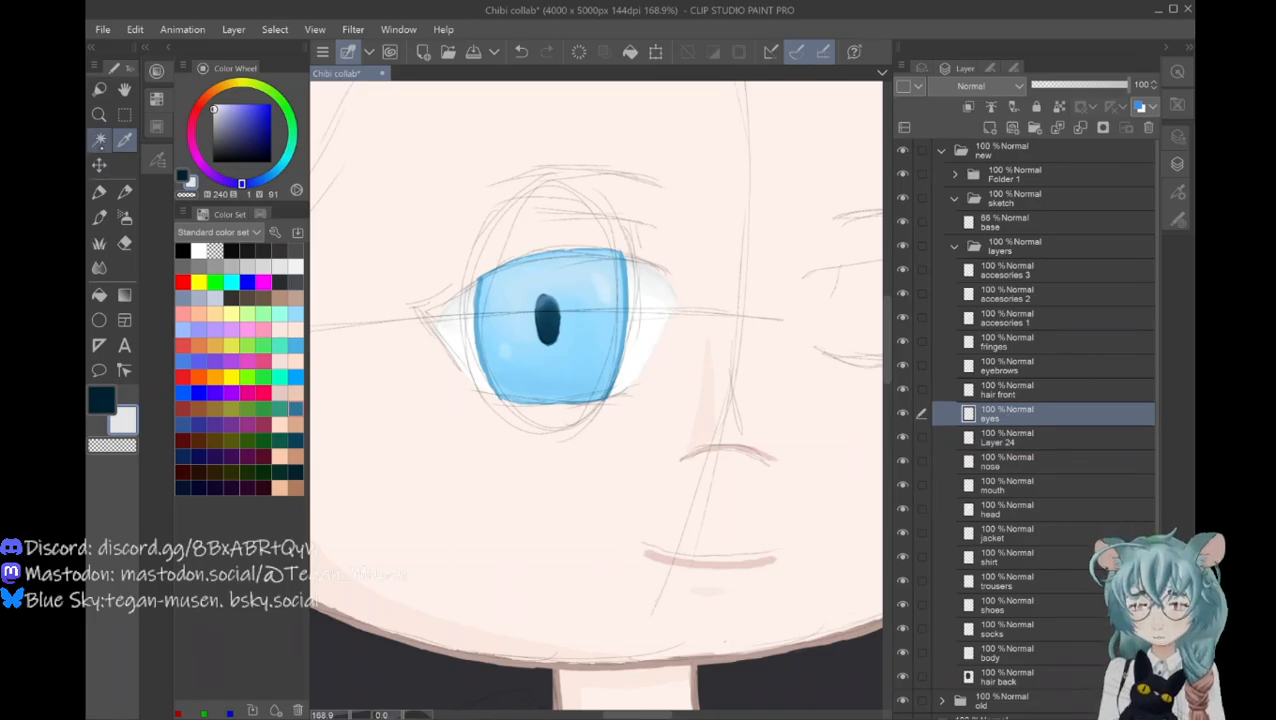
pyautogui.click(628, 263)
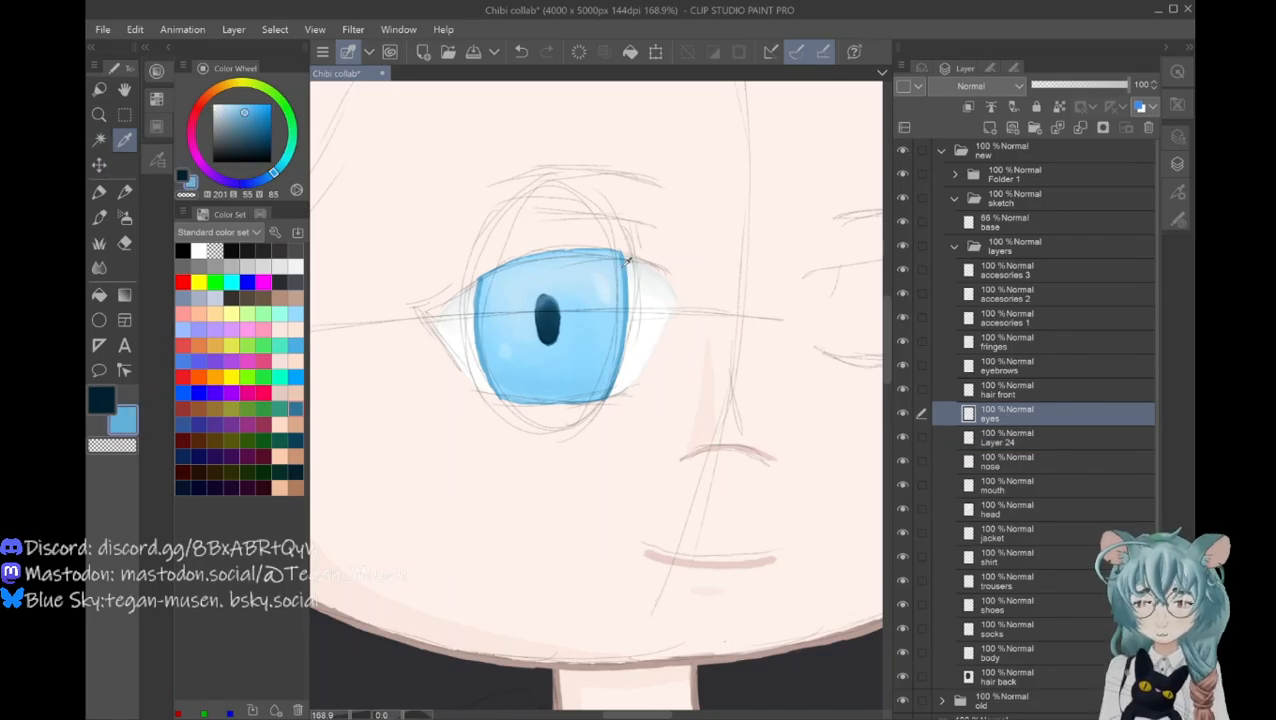
pyautogui.click(100, 218)
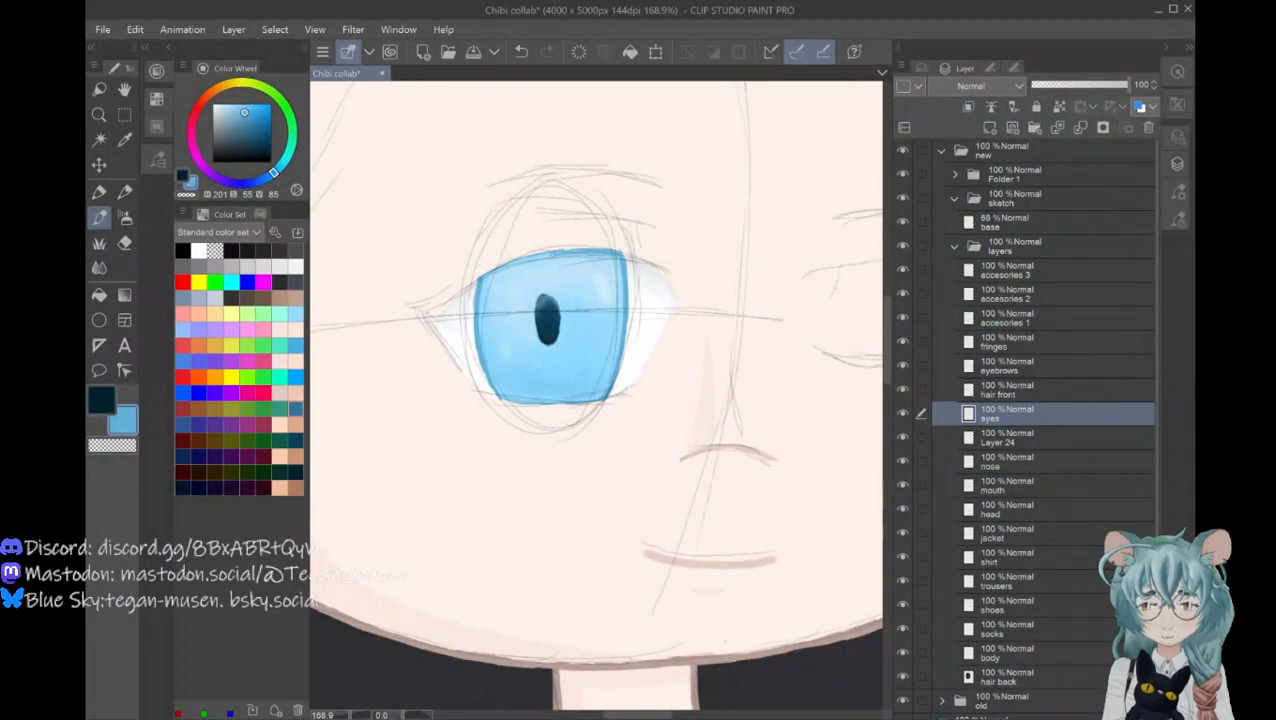
pyautogui.moveTo(566, 256)
pyautogui.mouseDown()
pyautogui.moveTo(492, 271)
pyautogui.moveTo(612, 258)
pyautogui.mouseUp()
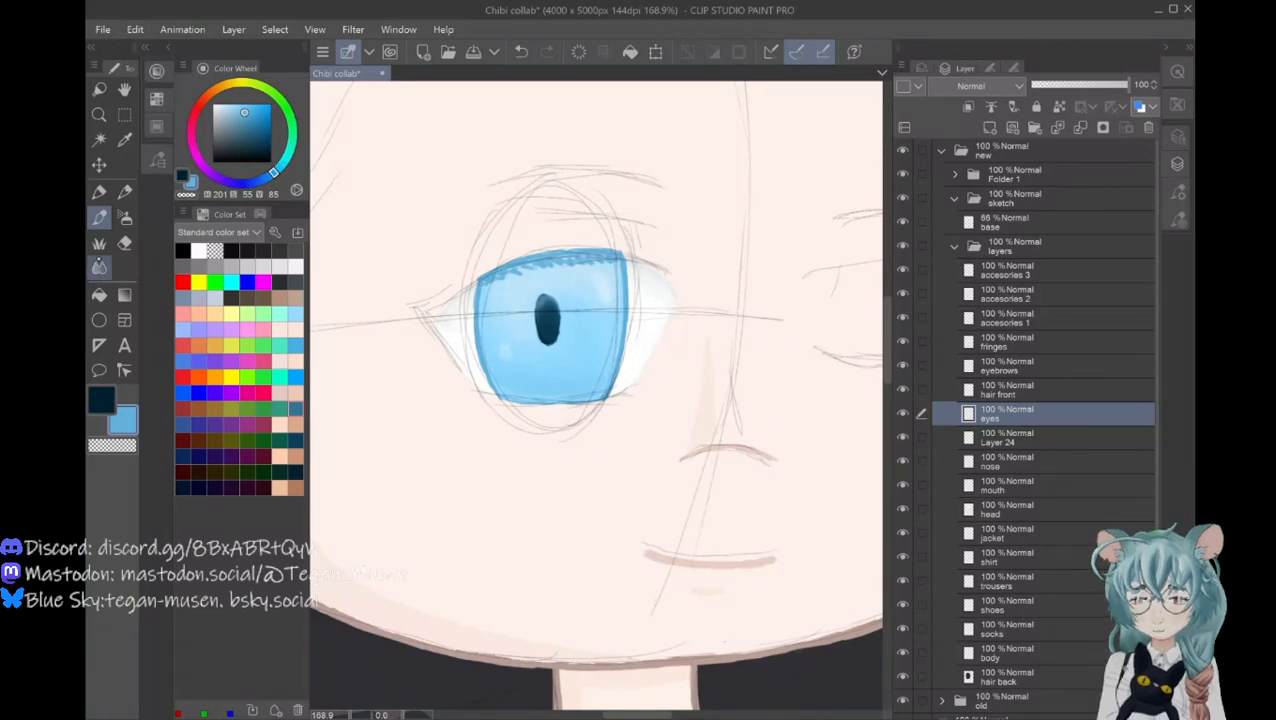
pyautogui.click(99, 268)
pyautogui.moveTo(485, 279)
pyautogui.mouseDown()
pyautogui.moveTo(488, 289)
pyautogui.moveTo(496, 276)
pyautogui.mouseUp()
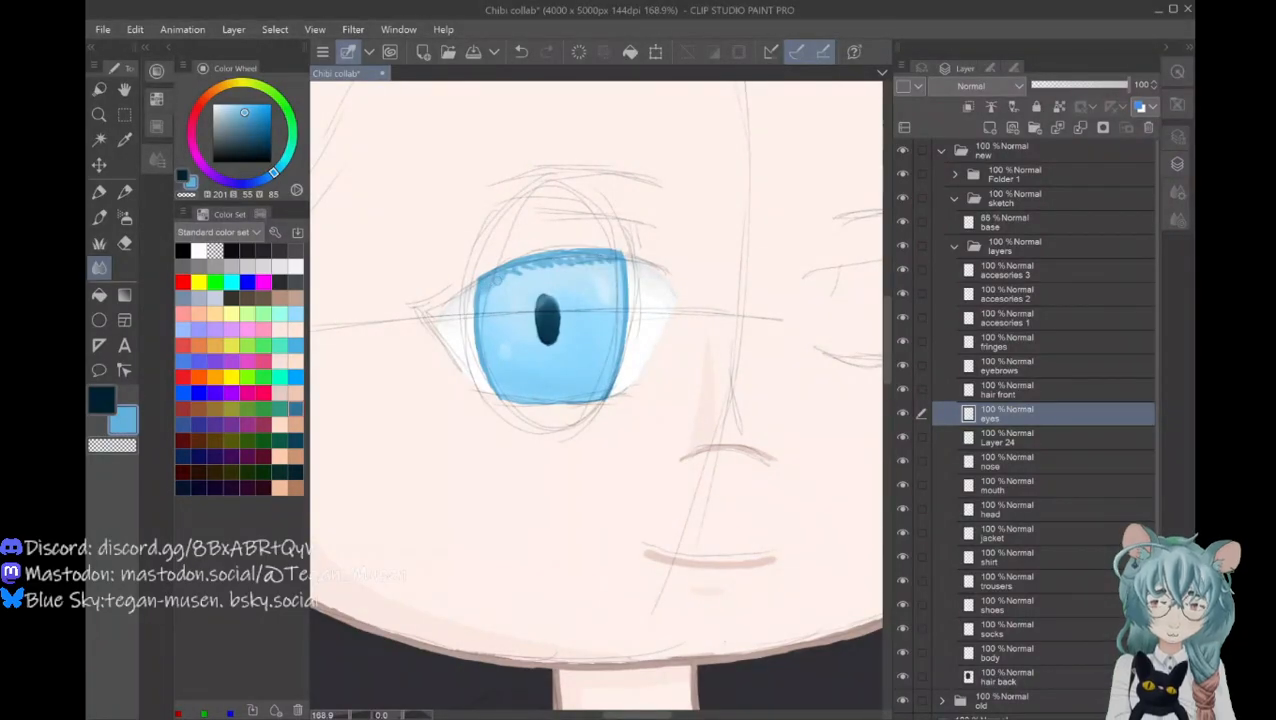
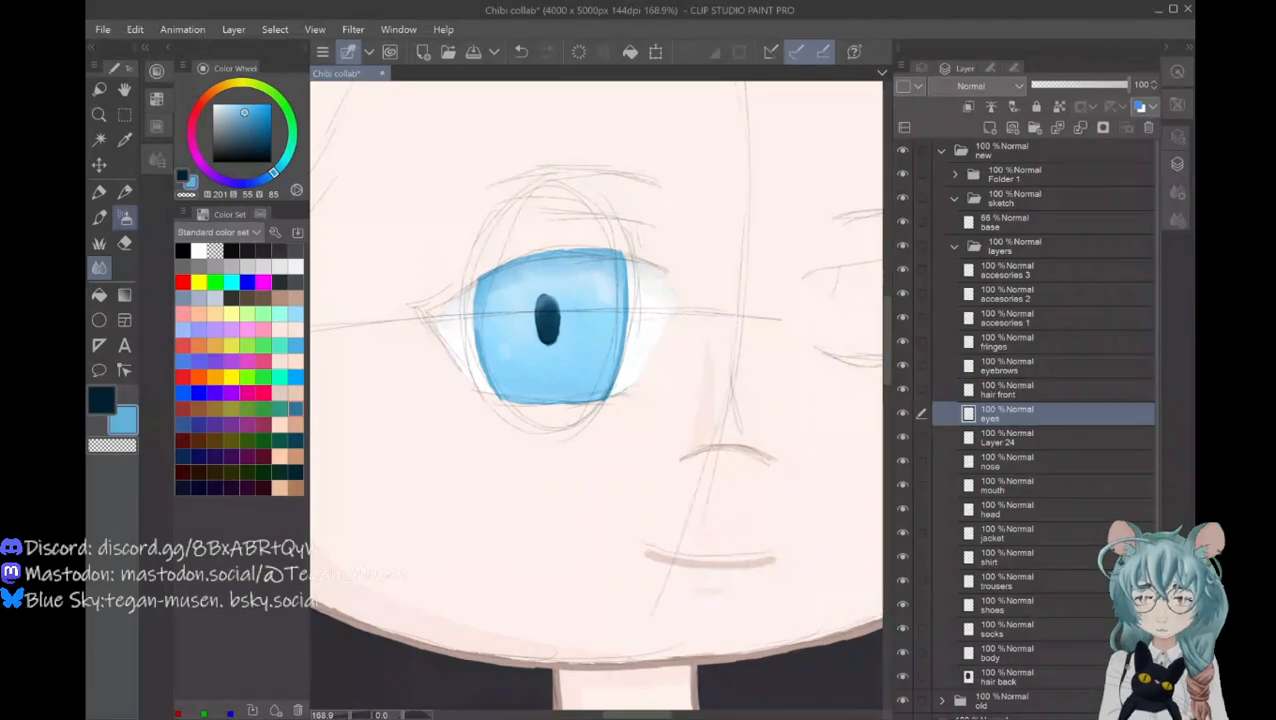
# Step: Add small pale blue highlights to the pupil with hue 201, saturation 10, value 97
pyautogui.press('b')
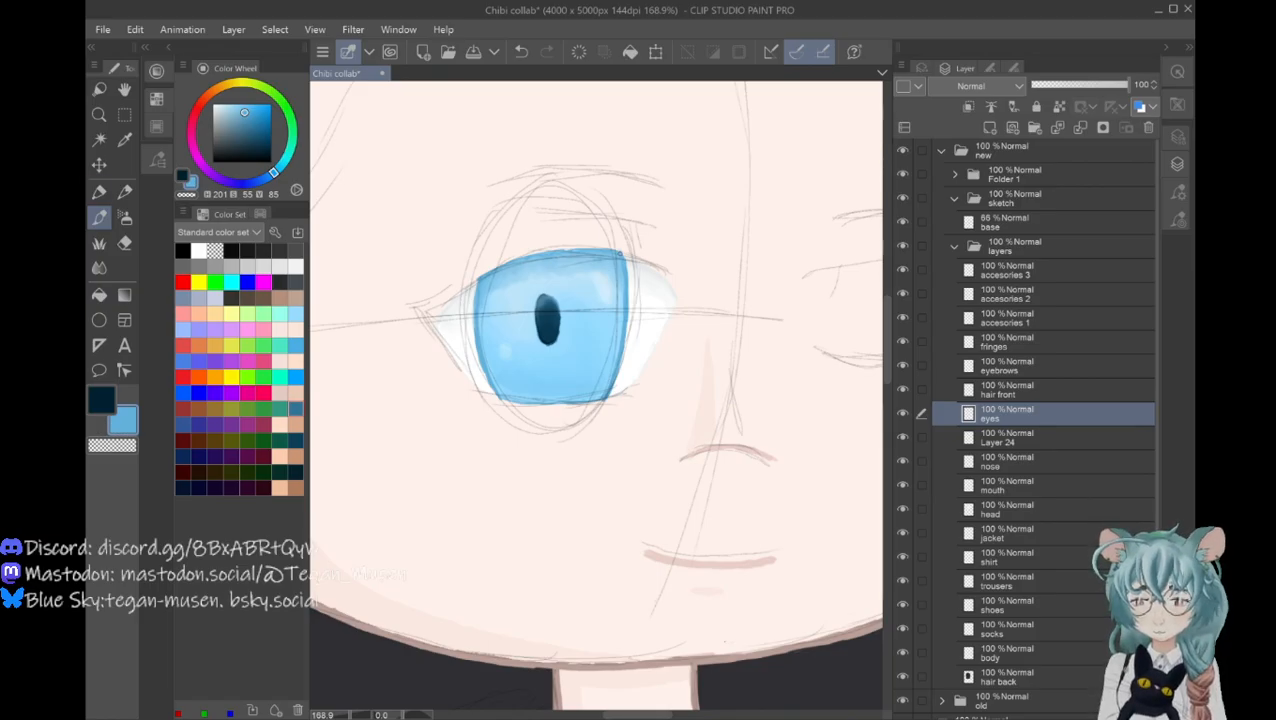
pyautogui.click(224, 101)
pyautogui.moveTo(222, 101); pyautogui.dragTo(218, 106)
pyautogui.click(124, 139)
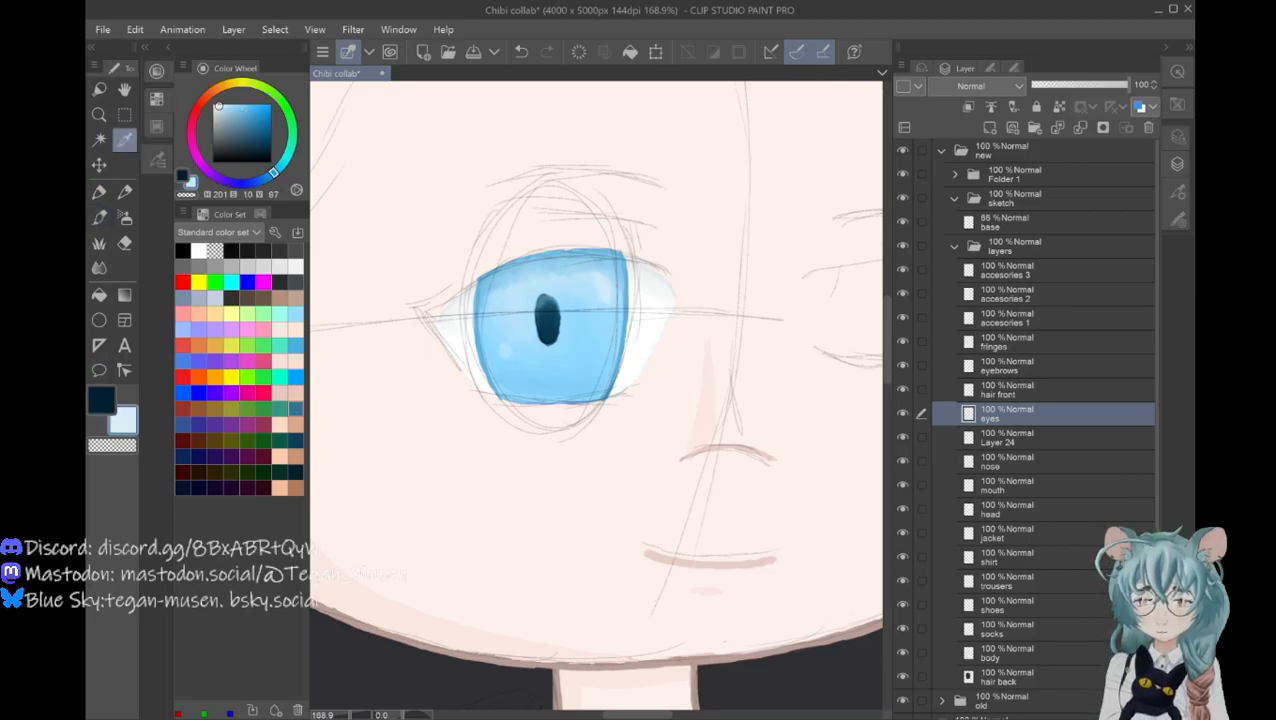
pyautogui.click(99, 216)
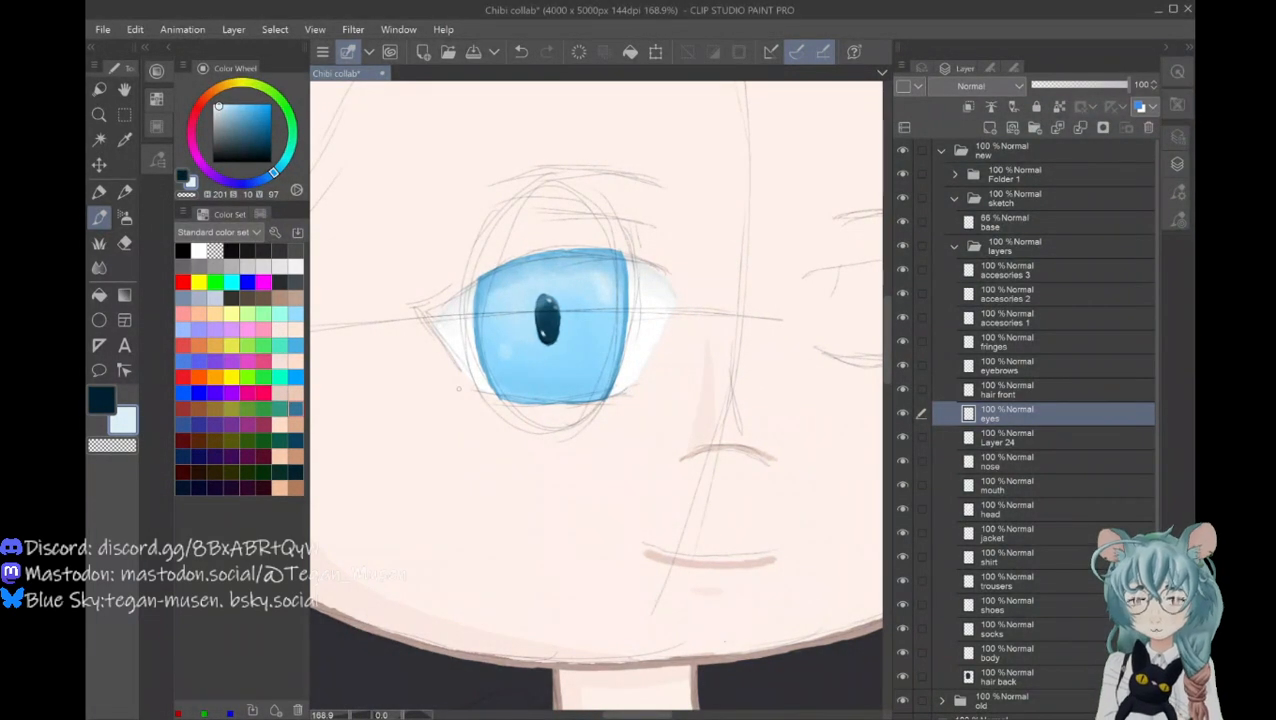
# Step: Set the drawing color to a near-black navy with hue 201, saturation 88, value 16
pyautogui.click(99, 113)
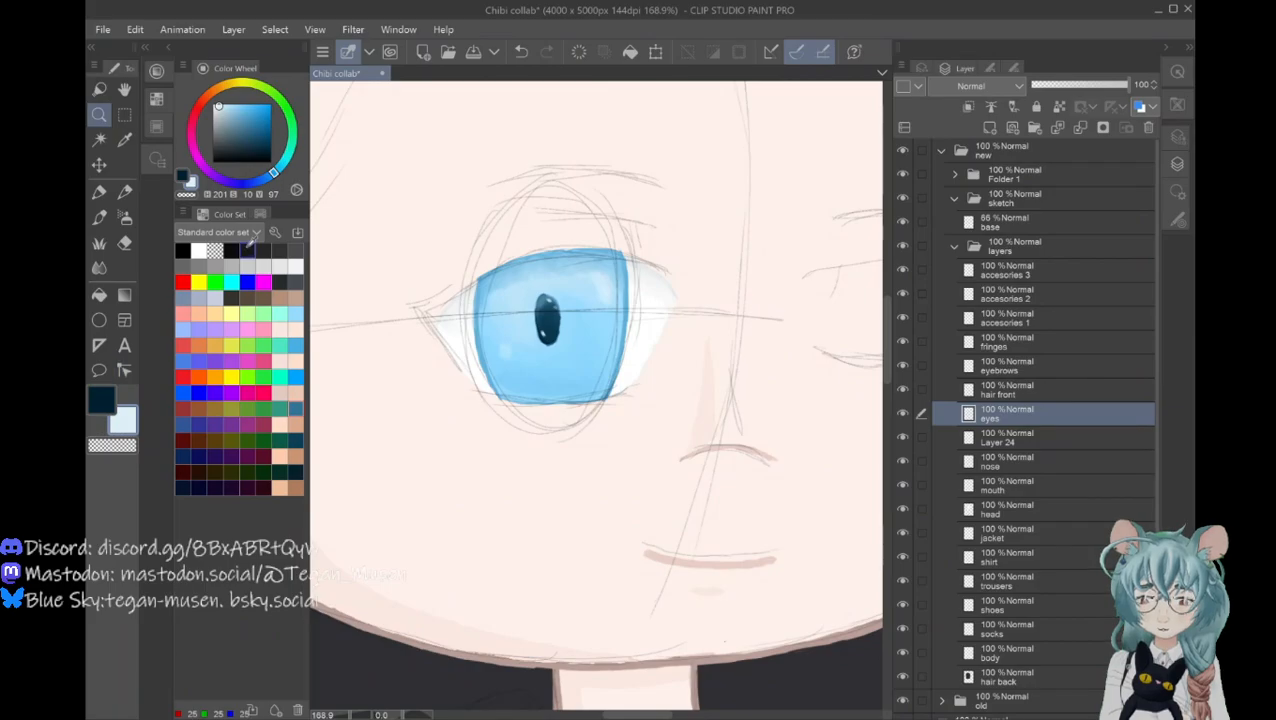
pyautogui.click(247, 250)
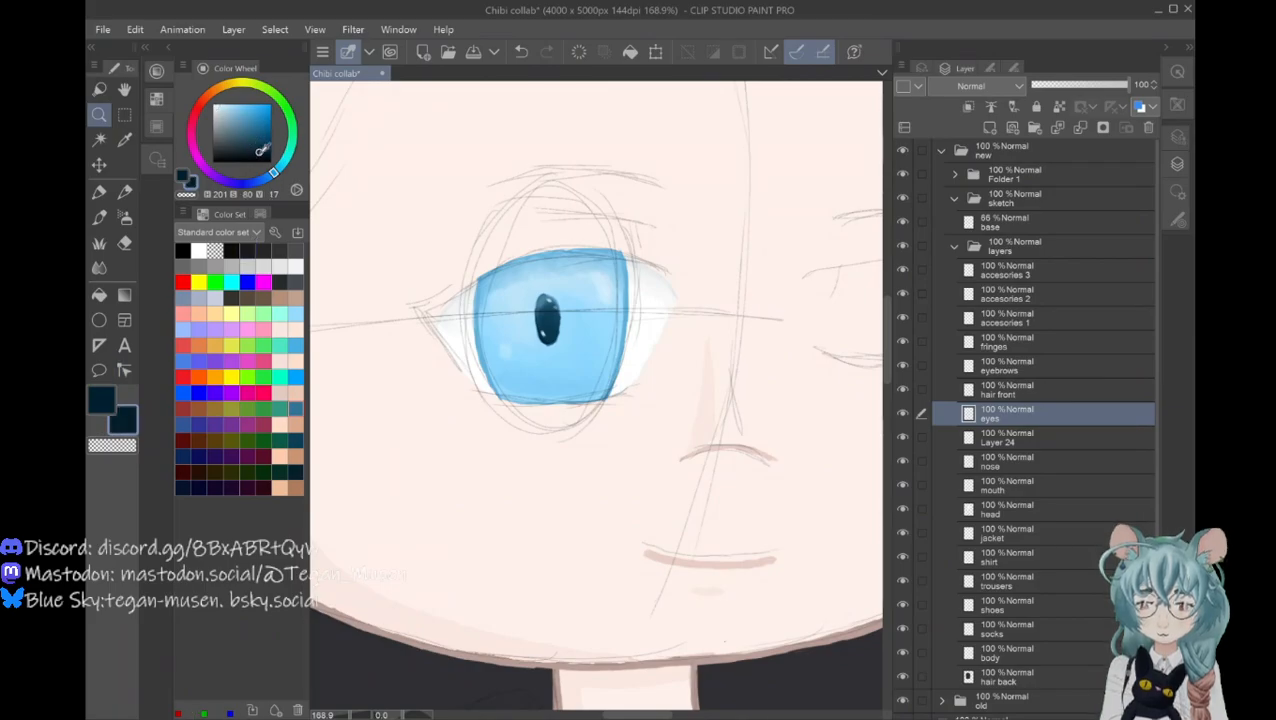
pyautogui.click(264, 152)
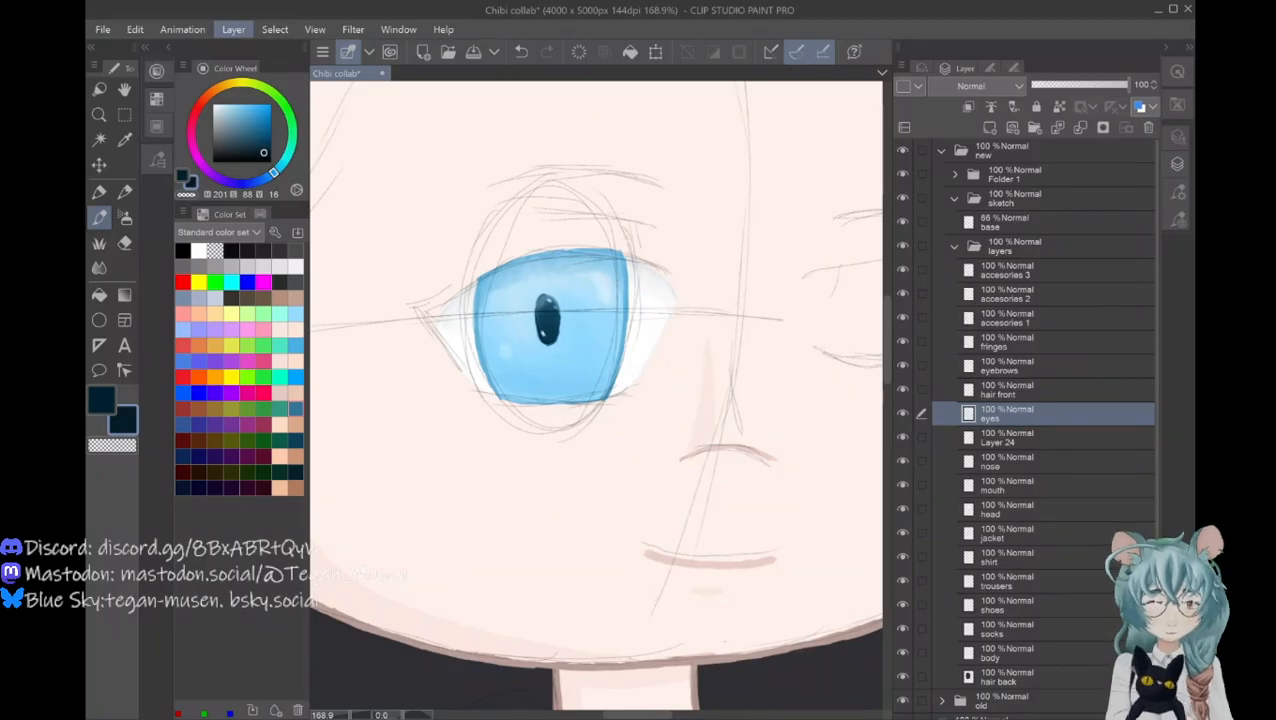
# Step: Merge the eyes layer down into the eye white layer and add a new layer above it
pyautogui.hotkey('ctrl', 'e')
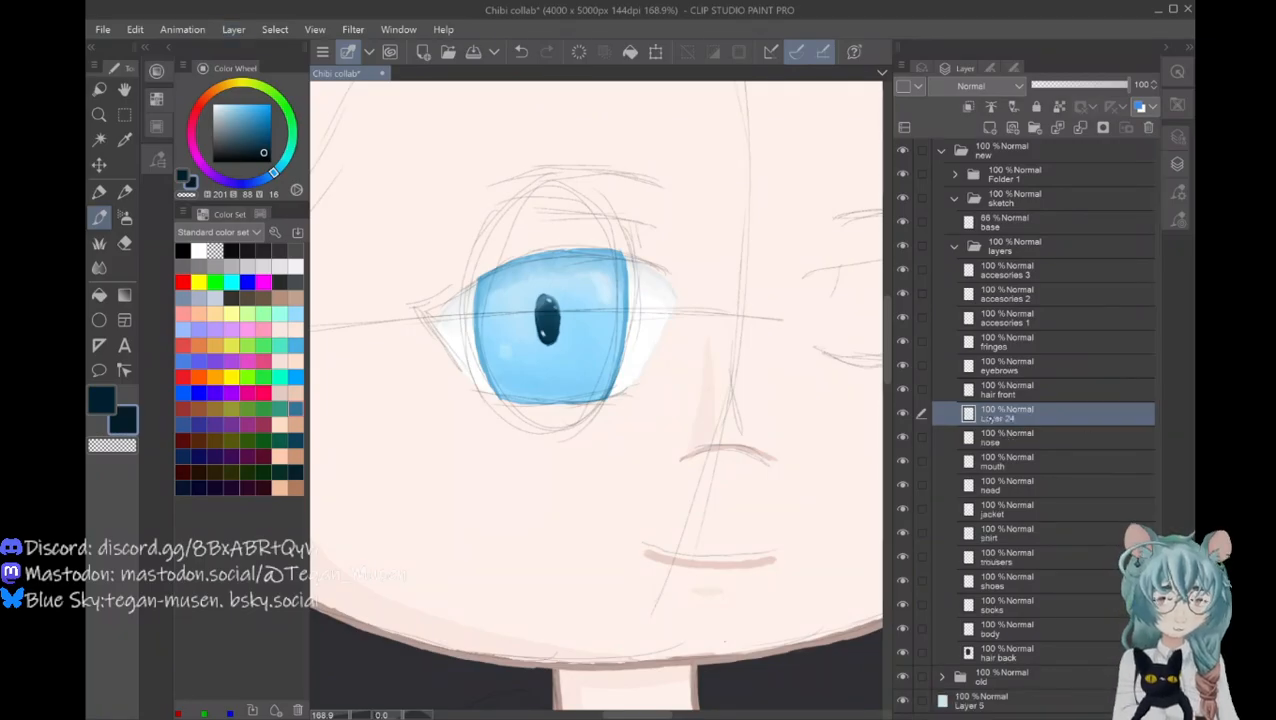
pyautogui.click(989, 128)
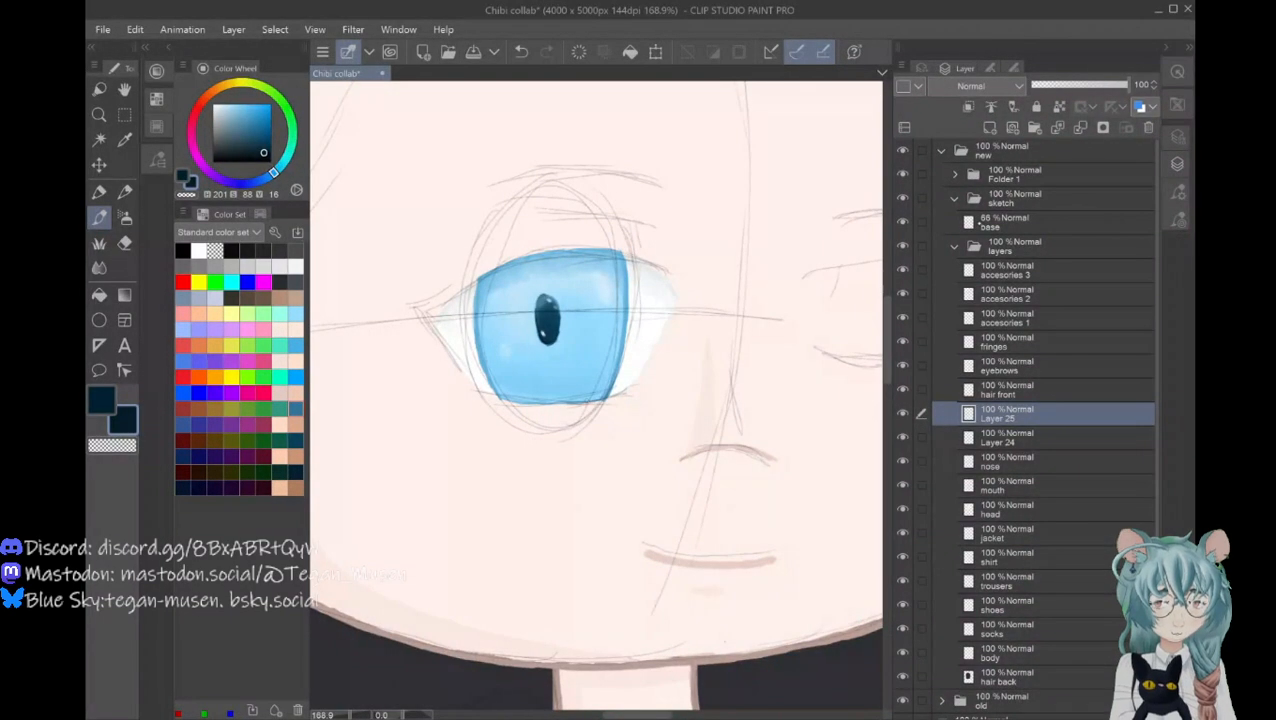
# Step: Reduce the base sketch layer's opacity to 10 and make the new layer above the merged eye the active one
pyautogui.click(1050, 220)
pyautogui.moveTo(1095, 84); pyautogui.dragTo(1036, 84)
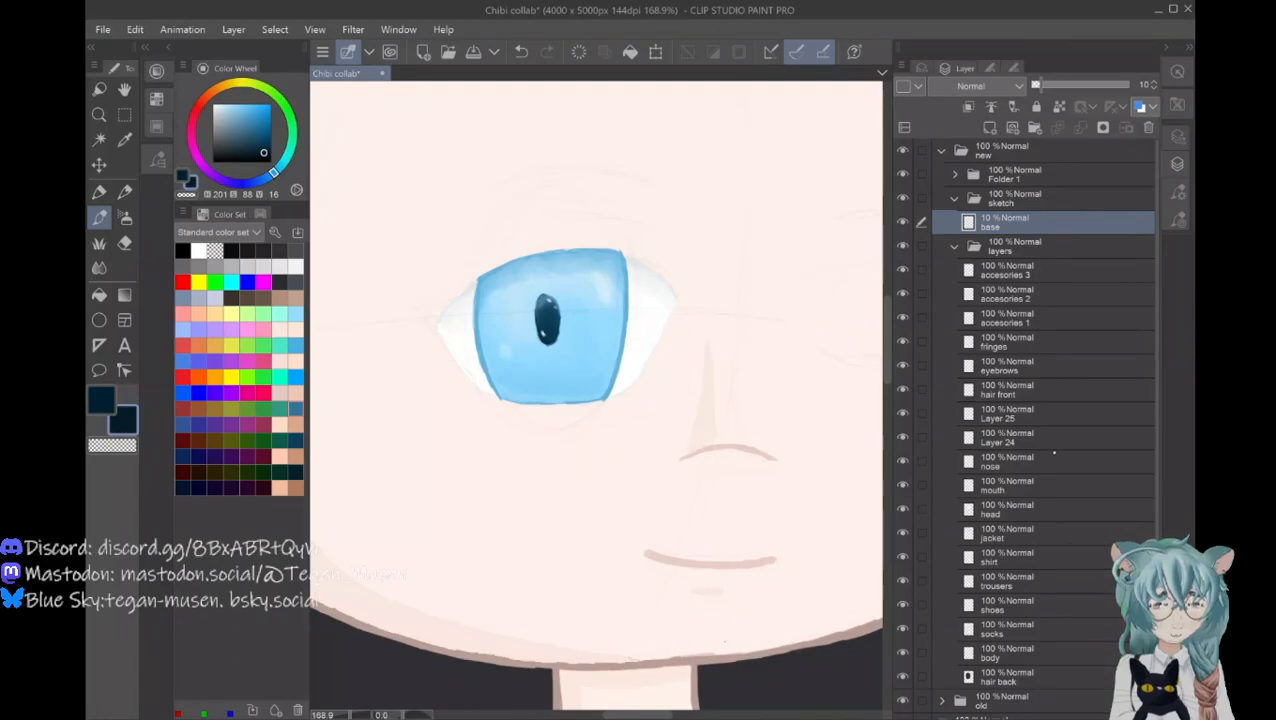
pyautogui.click(1048, 413)
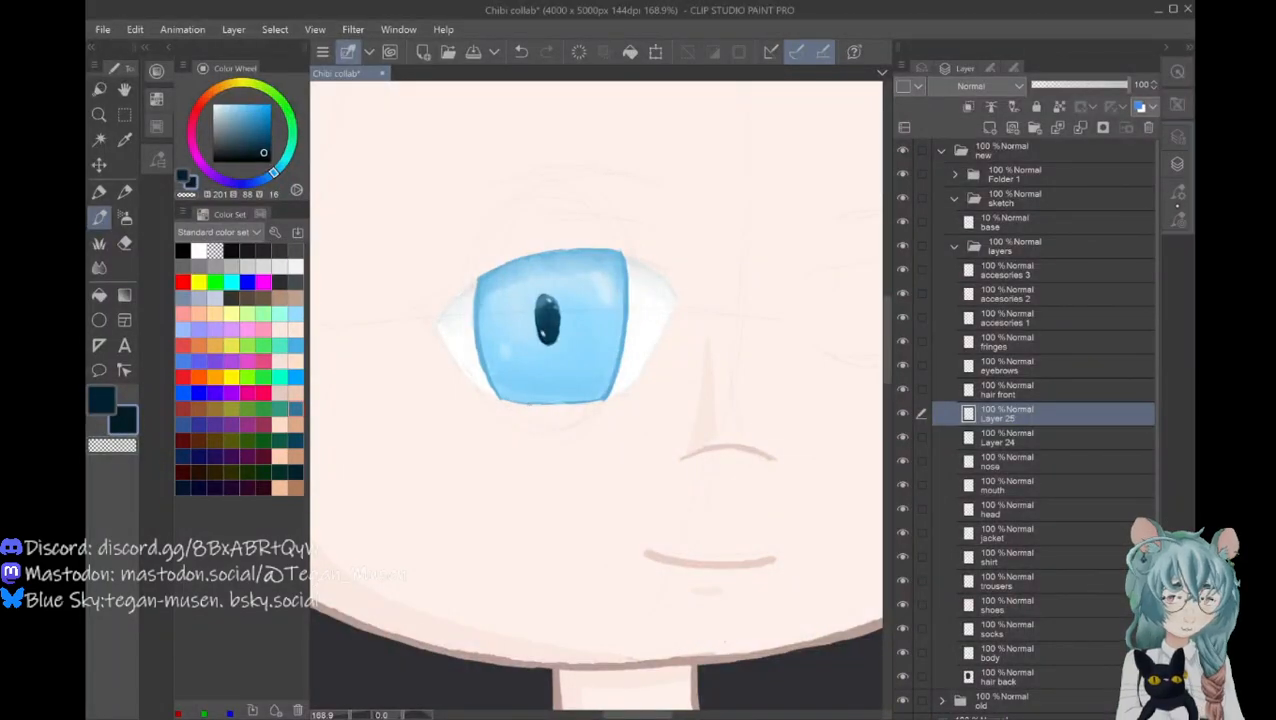
# Step: Set the Smooth brush size to 3 and draw a dark line along the lower edge of the iris
pyautogui.click(1178, 219)
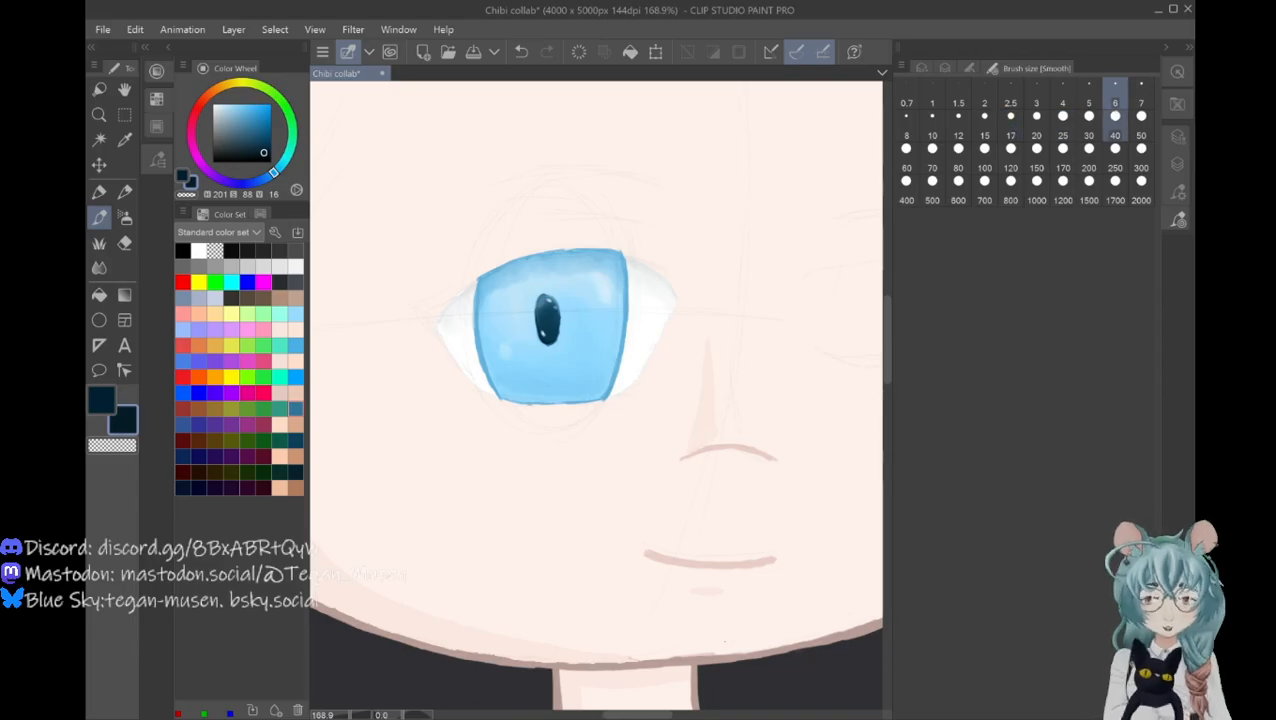
pyautogui.click(1036, 103)
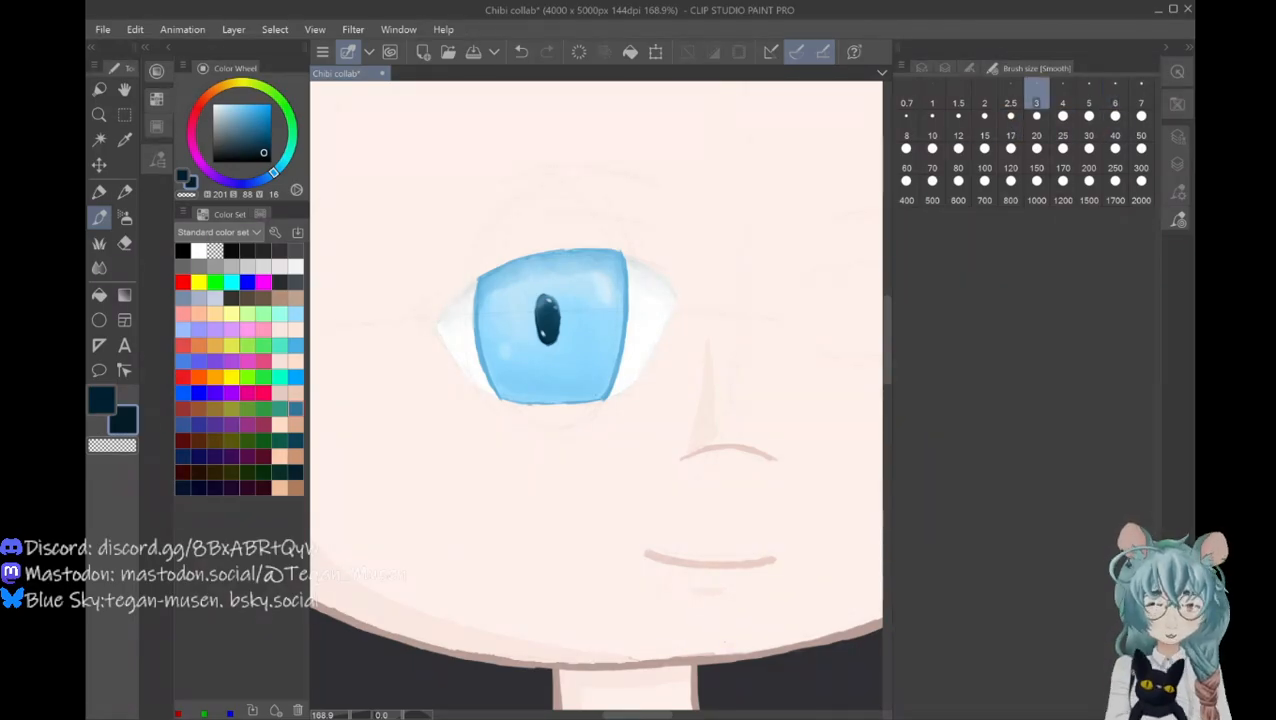
pyautogui.moveTo(725, 641); pyautogui.dragTo(487, 681)
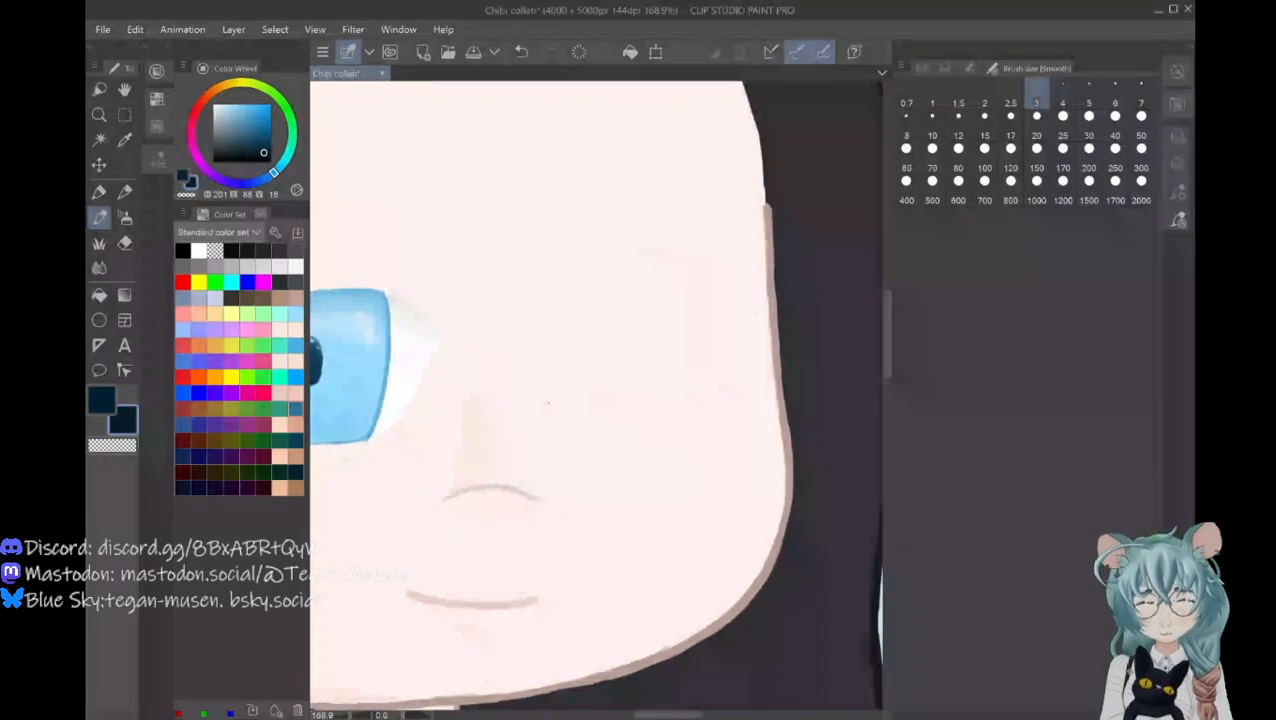
pyautogui.moveTo(667, 714); pyautogui.dragTo(646, 714)
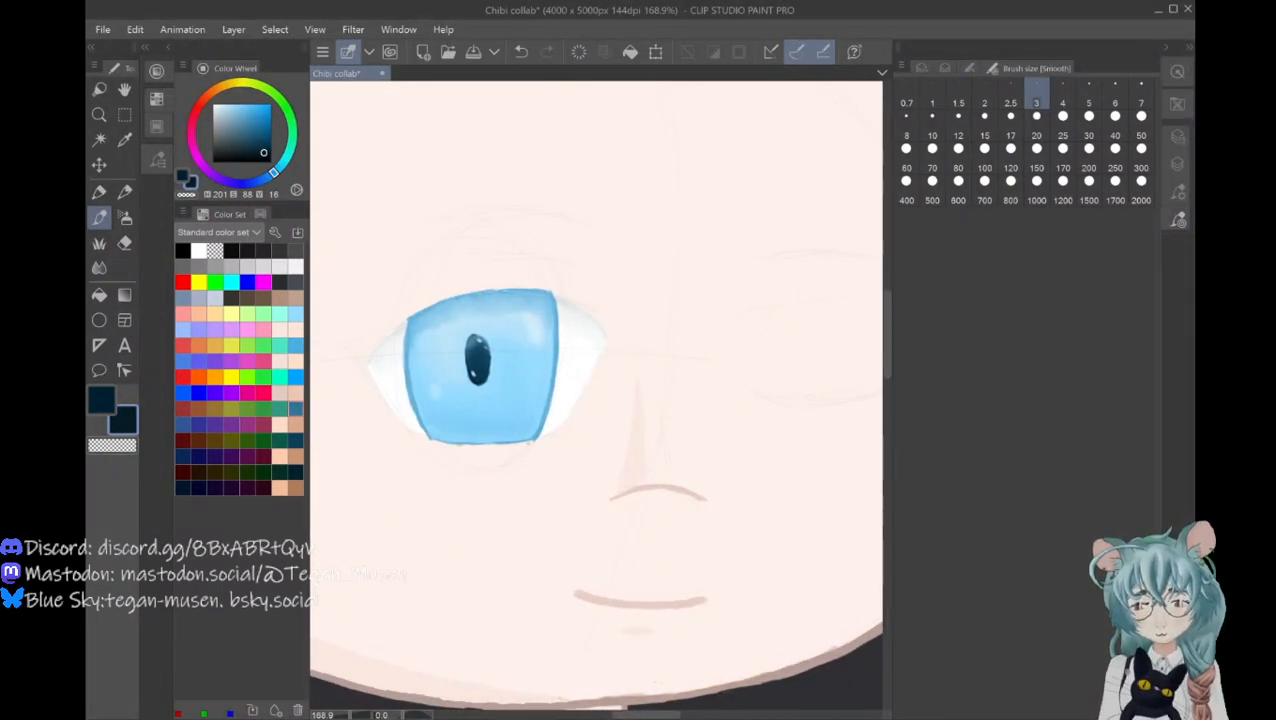
pyautogui.moveTo(529, 441); pyautogui.dragTo(413, 434)
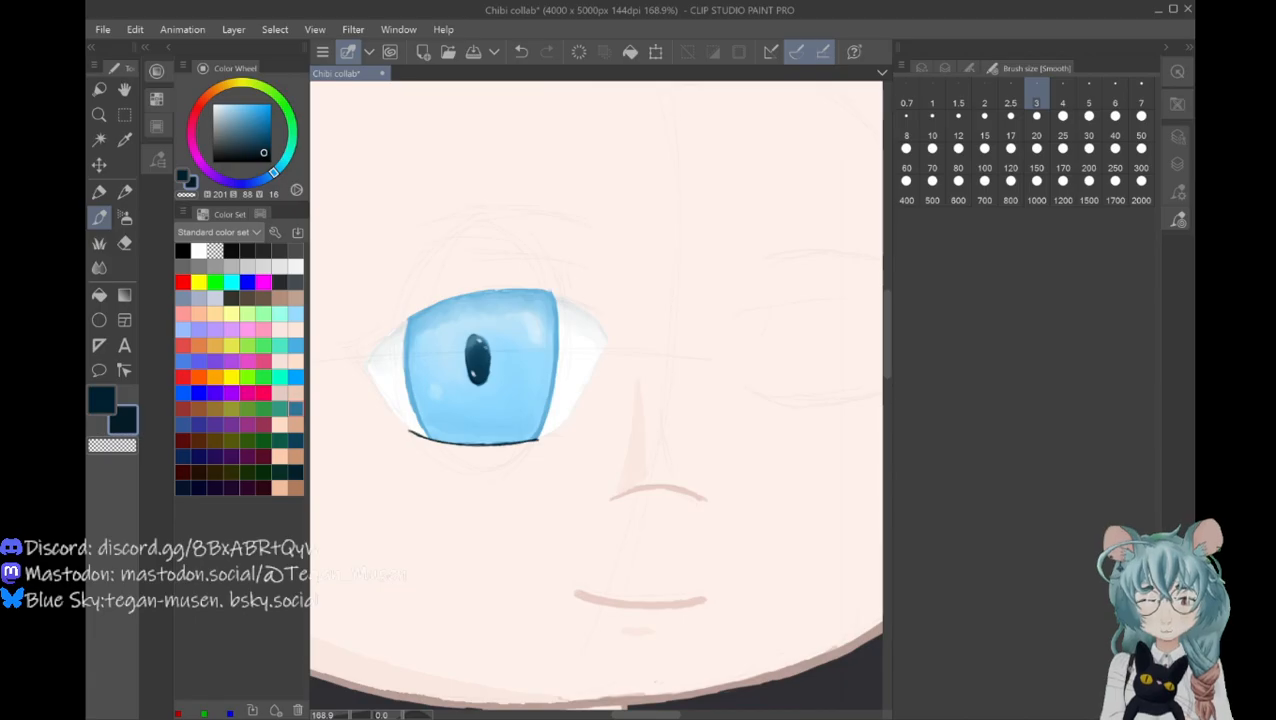
pyautogui.moveTo(396, 431); pyautogui.dragTo(425, 437)
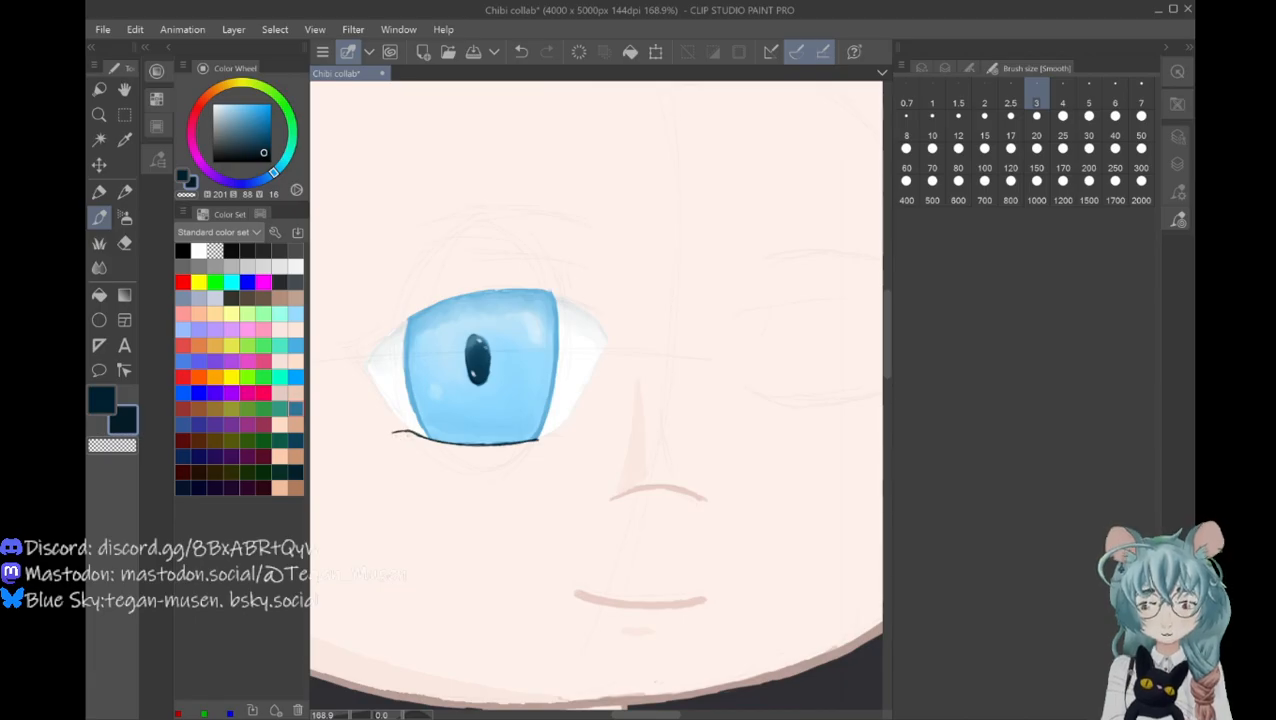
pyautogui.hotkey('ctrl', 'z')
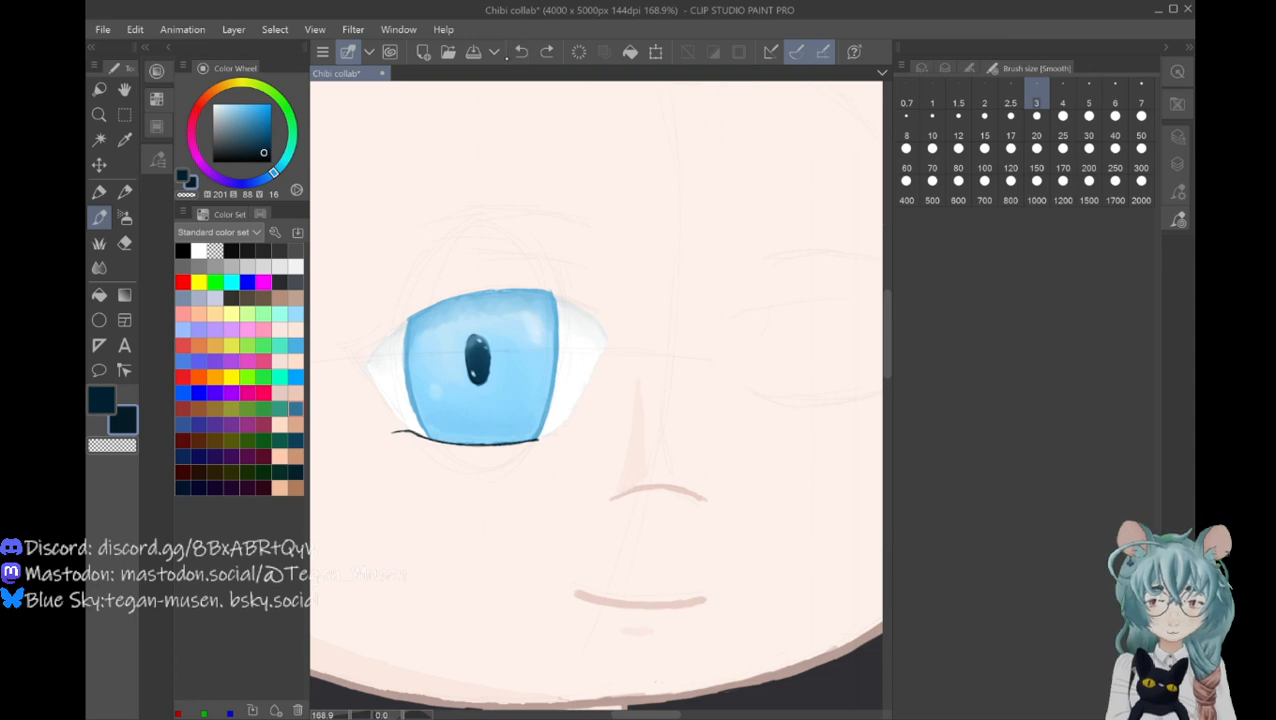
pyautogui.hotkey('ctrl', 'z')
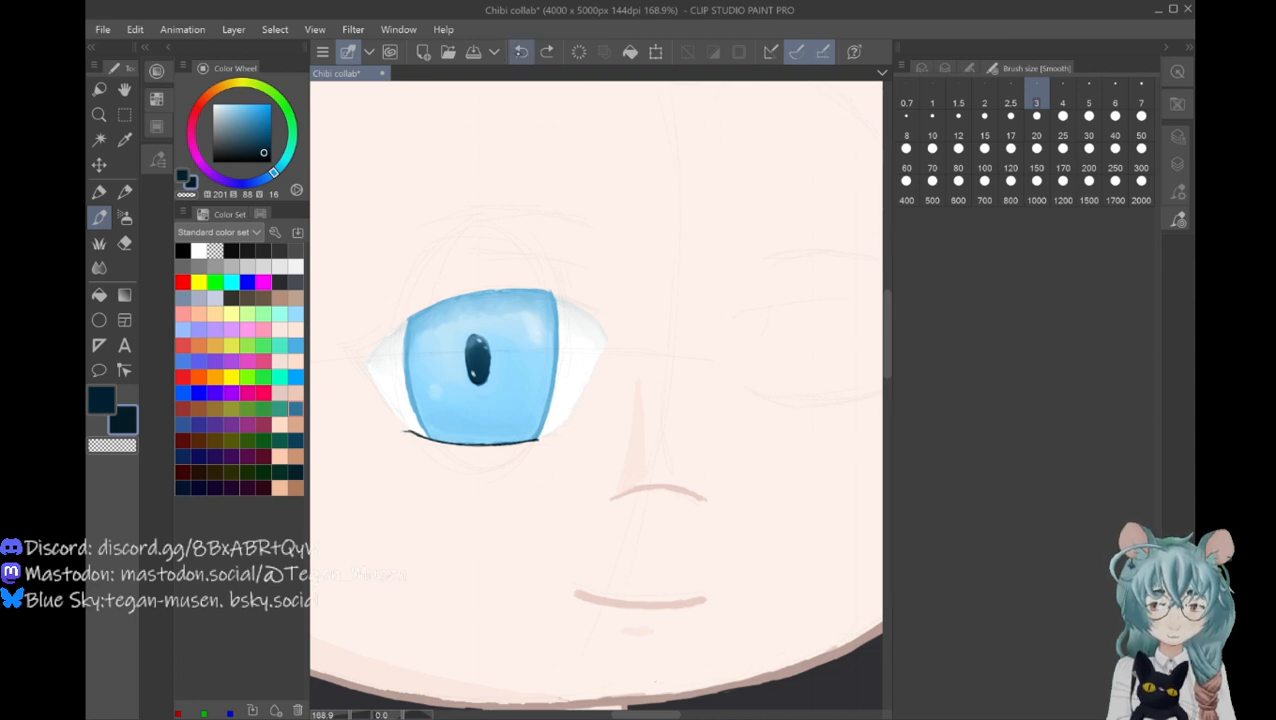
pyautogui.hotkey('ctrl', 'z')
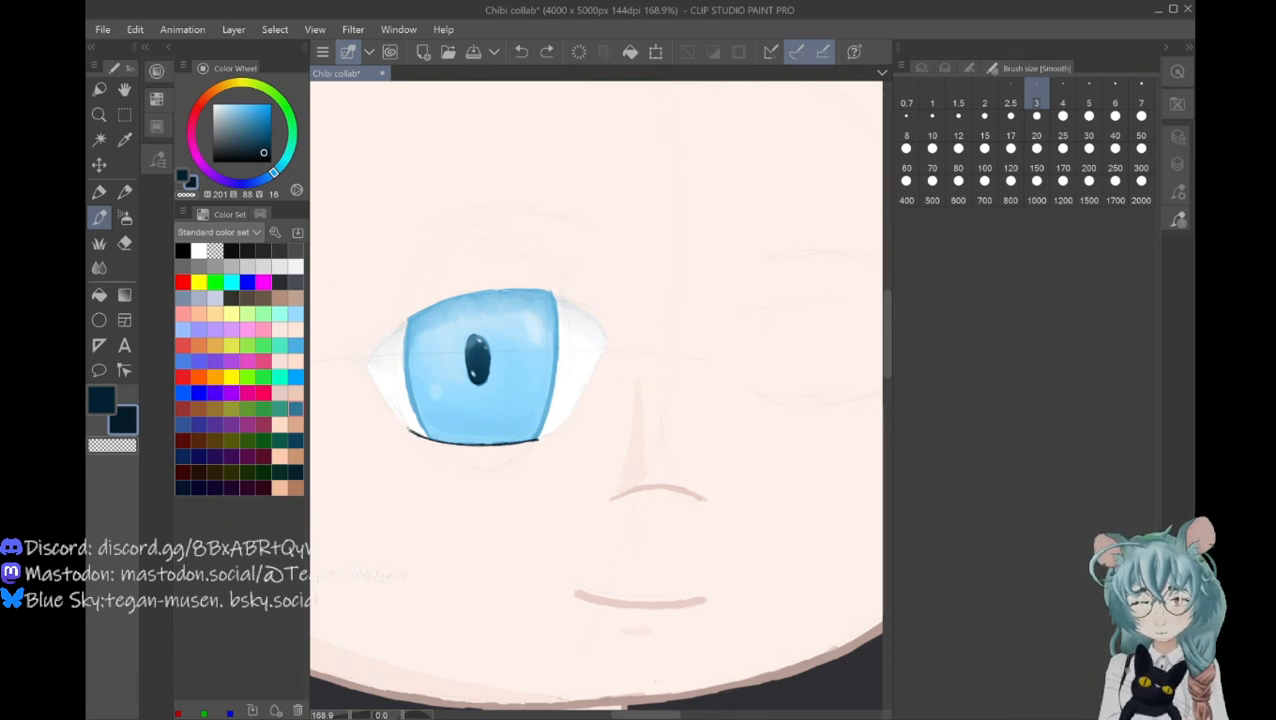
# Step: Outline the eye white's outer lower edge, the inner upper corner and the whole upper lid with thin dark lines
pyautogui.moveTo(416, 434); pyautogui.dragTo(363, 369)
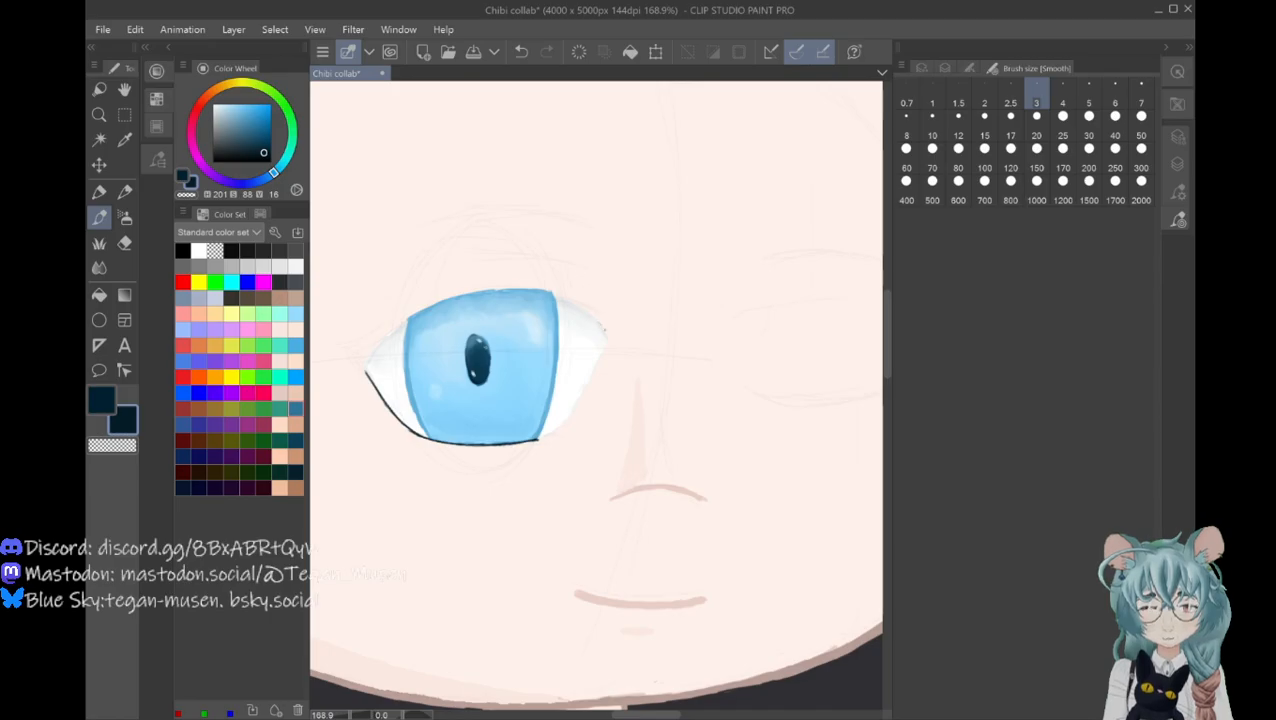
pyautogui.moveTo(609, 335); pyautogui.dragTo(584, 310)
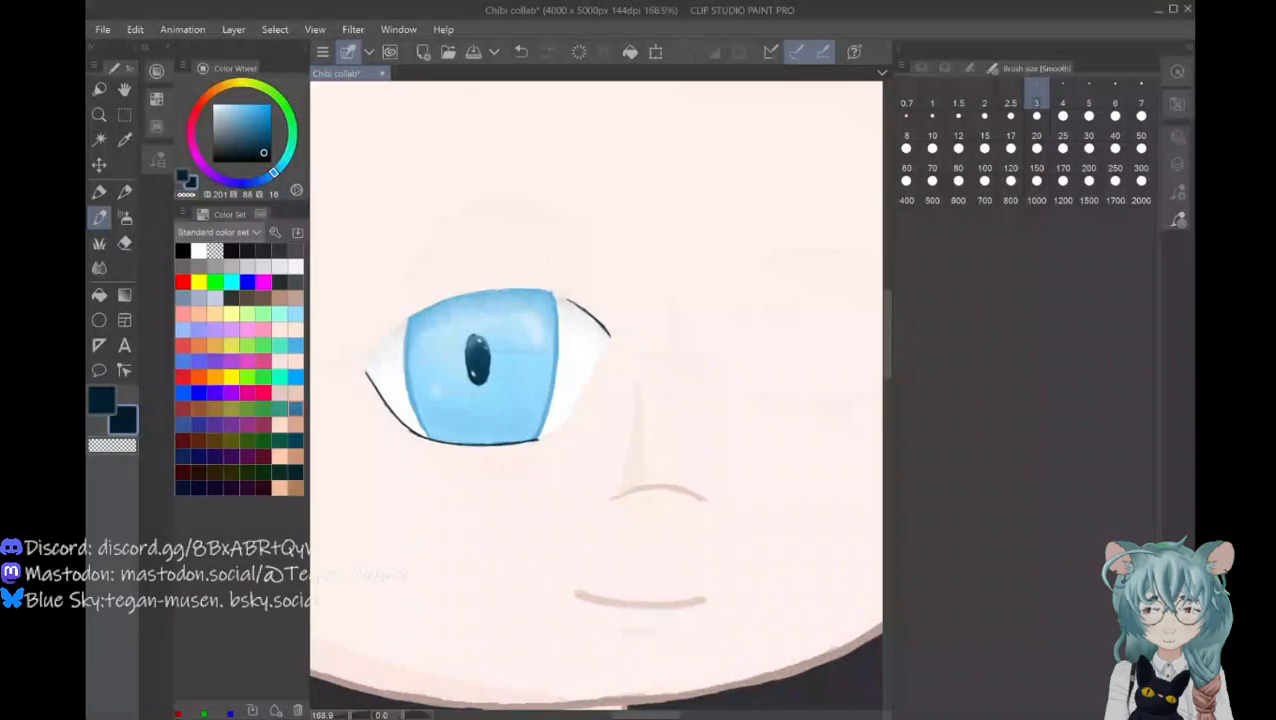
pyautogui.moveTo(582, 306)
pyautogui.mouseDown()
pyautogui.moveTo(542, 290)
pyautogui.moveTo(465, 291)
pyautogui.moveTo(410, 314)
pyautogui.moveTo(366, 360)
pyautogui.mouseUp()
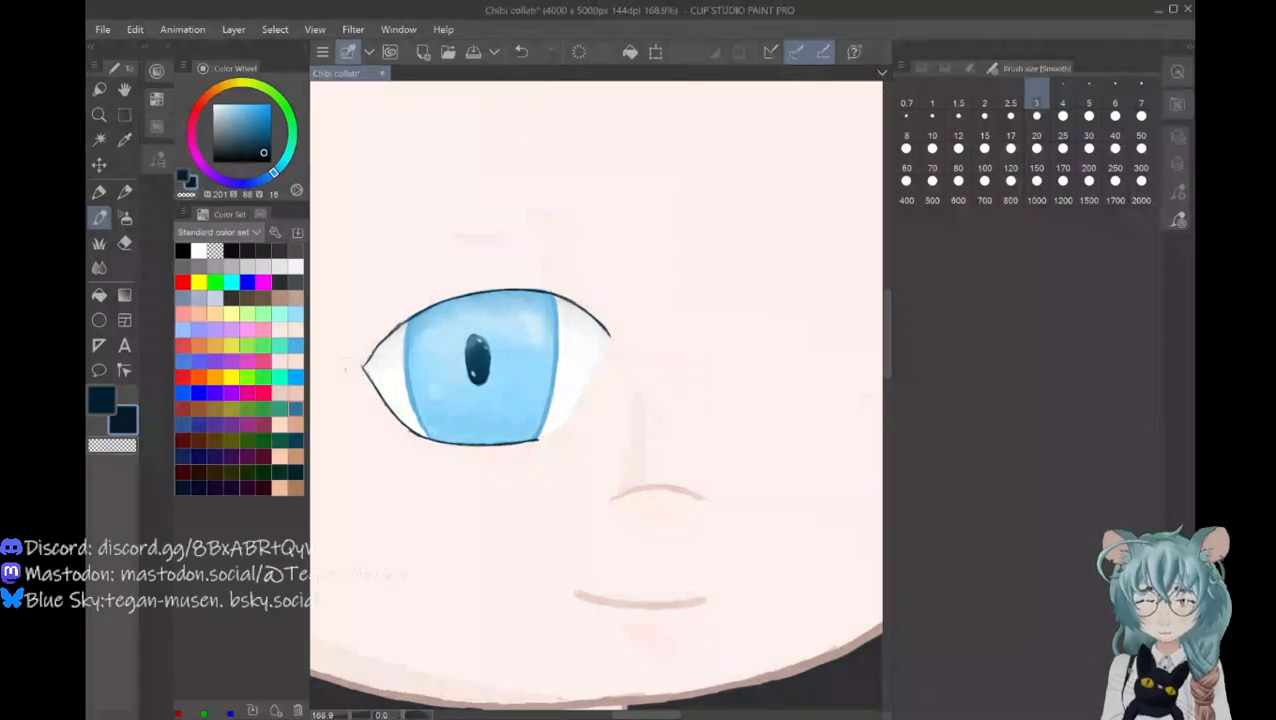
# Step: Sketch the outline of a thick upper lash line ending in a pointed wing beyond the eye's outer corner
pyautogui.moveTo(316, 345); pyautogui.dragTo(382, 400)
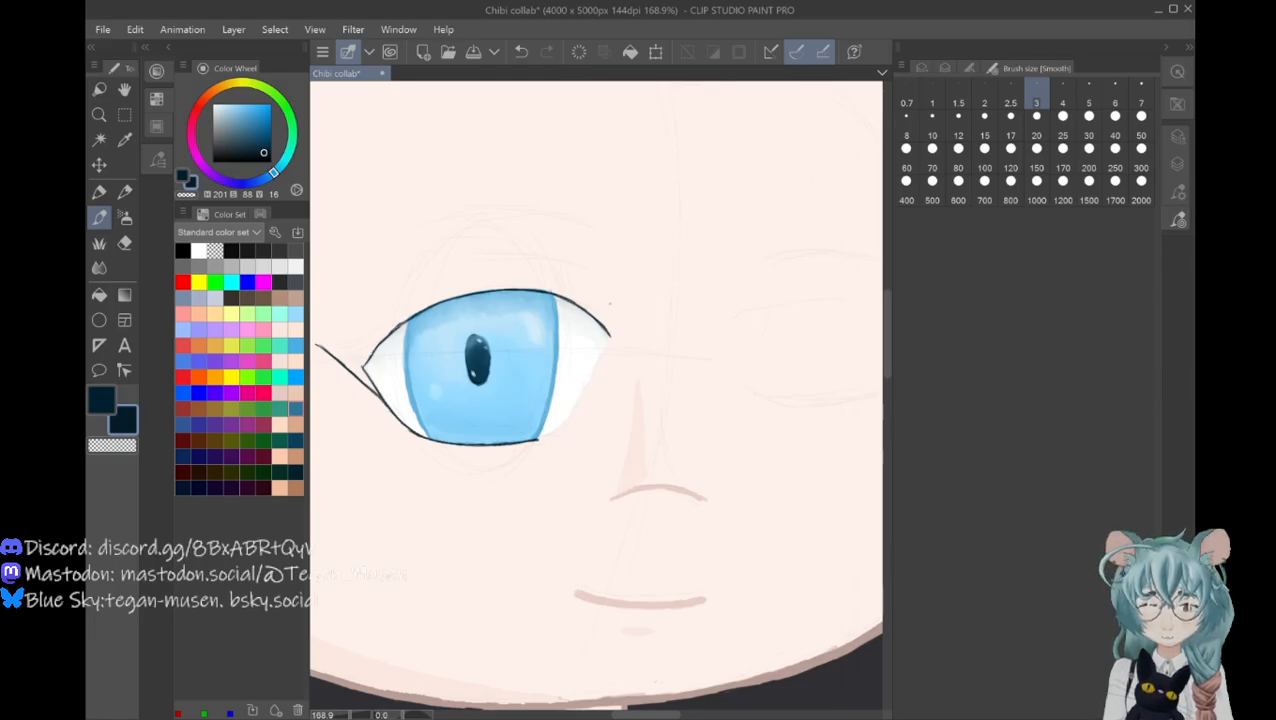
pyautogui.moveTo(594, 304)
pyautogui.mouseDown()
pyautogui.moveTo(518, 281)
pyautogui.moveTo(460, 282)
pyautogui.moveTo(314, 342)
pyautogui.mouseUp()
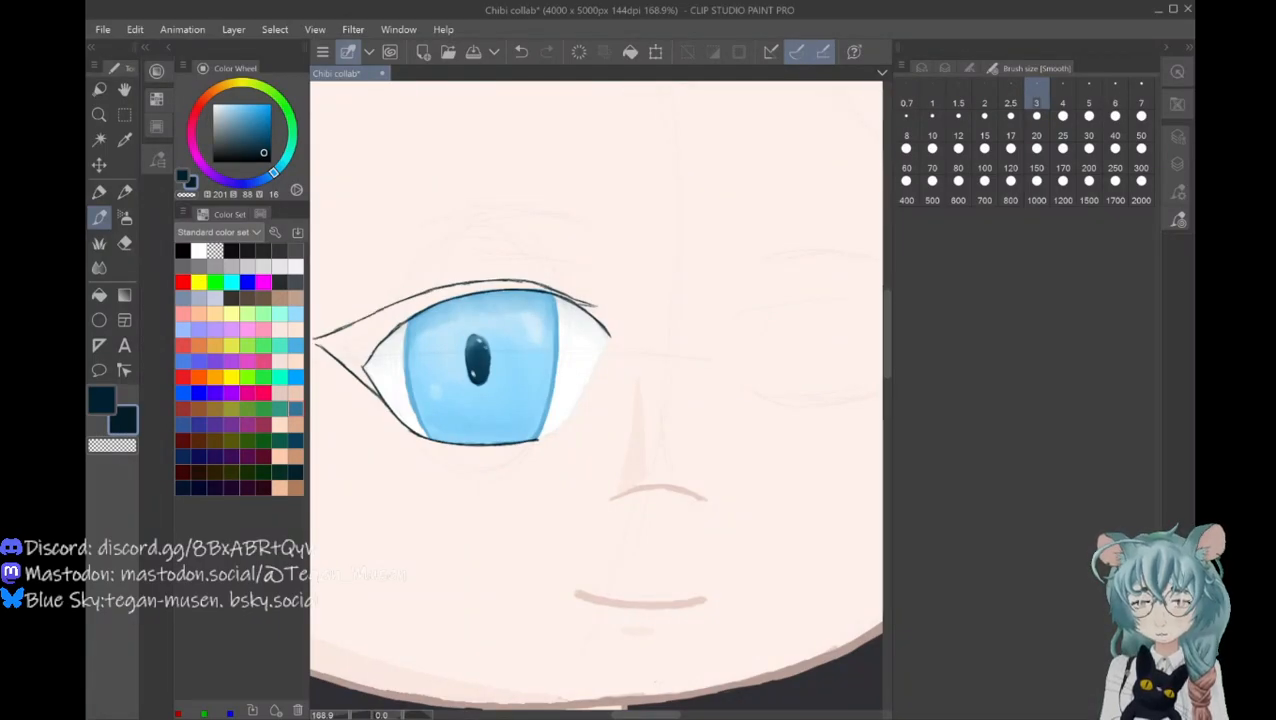
pyautogui.hscroll(-3, 596, 390)
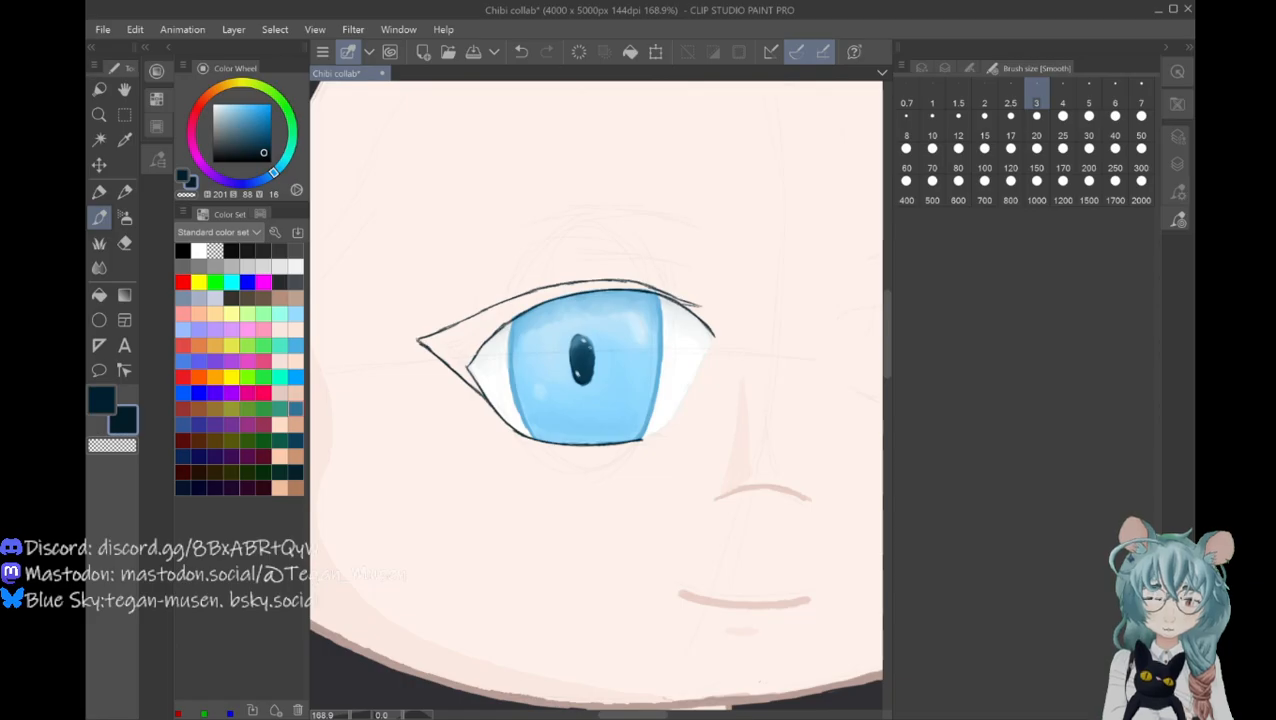
pyautogui.moveTo(421, 342); pyautogui.dragTo(409, 327)
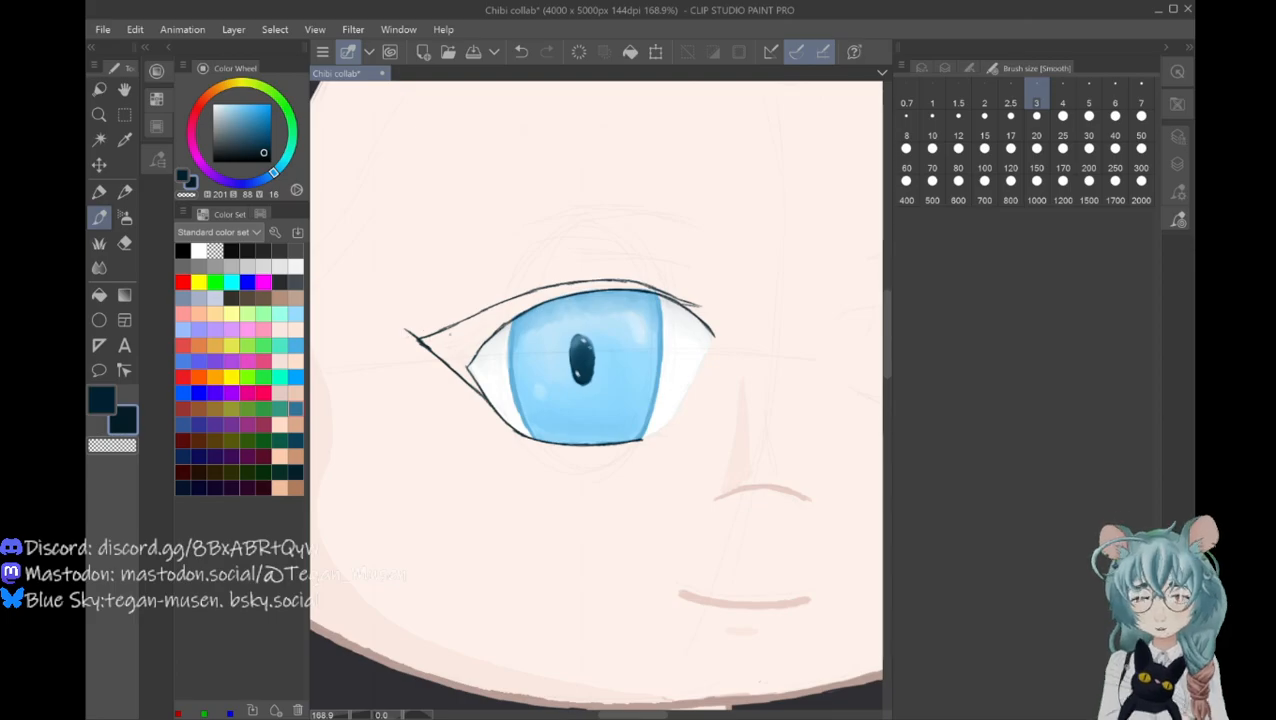
pyautogui.moveTo(457, 335); pyautogui.dragTo(404, 318)
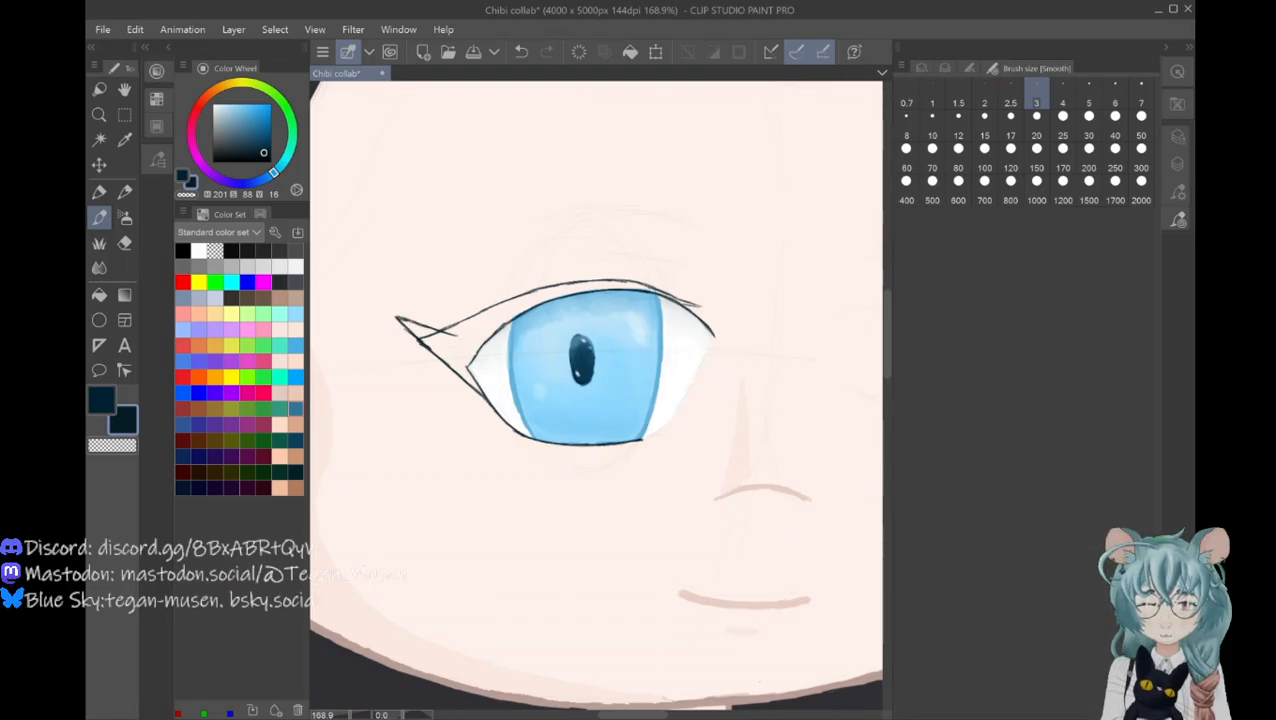
# Step: Erase the upper lash outline where it meets the wing, redraw a curved join, and extend the line's inner end
pyautogui.press('e')
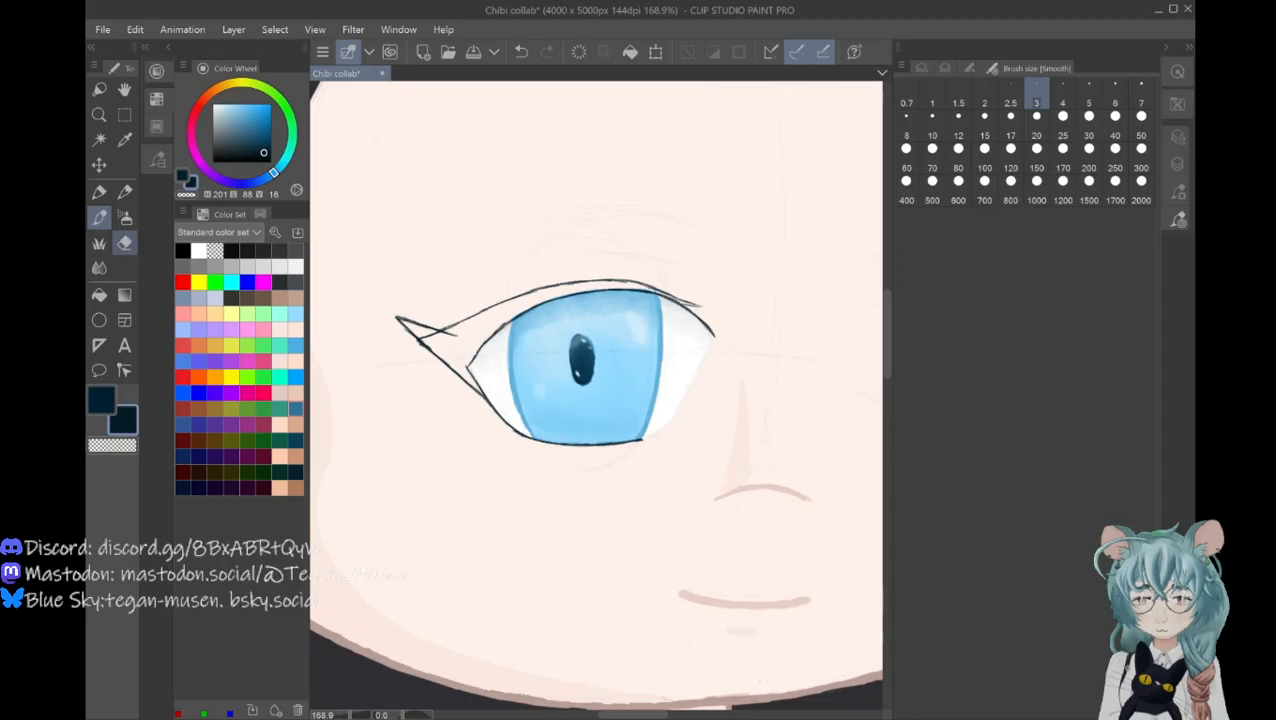
pyautogui.click(125, 243)
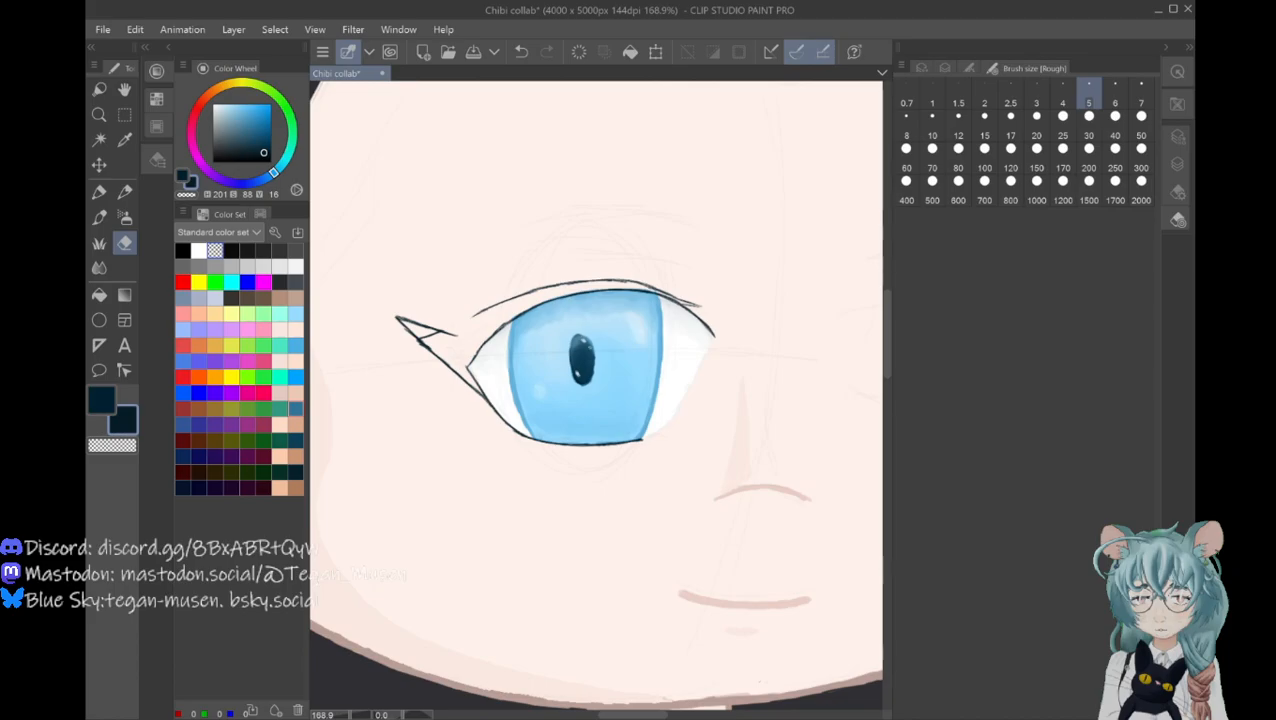
pyautogui.press('b')
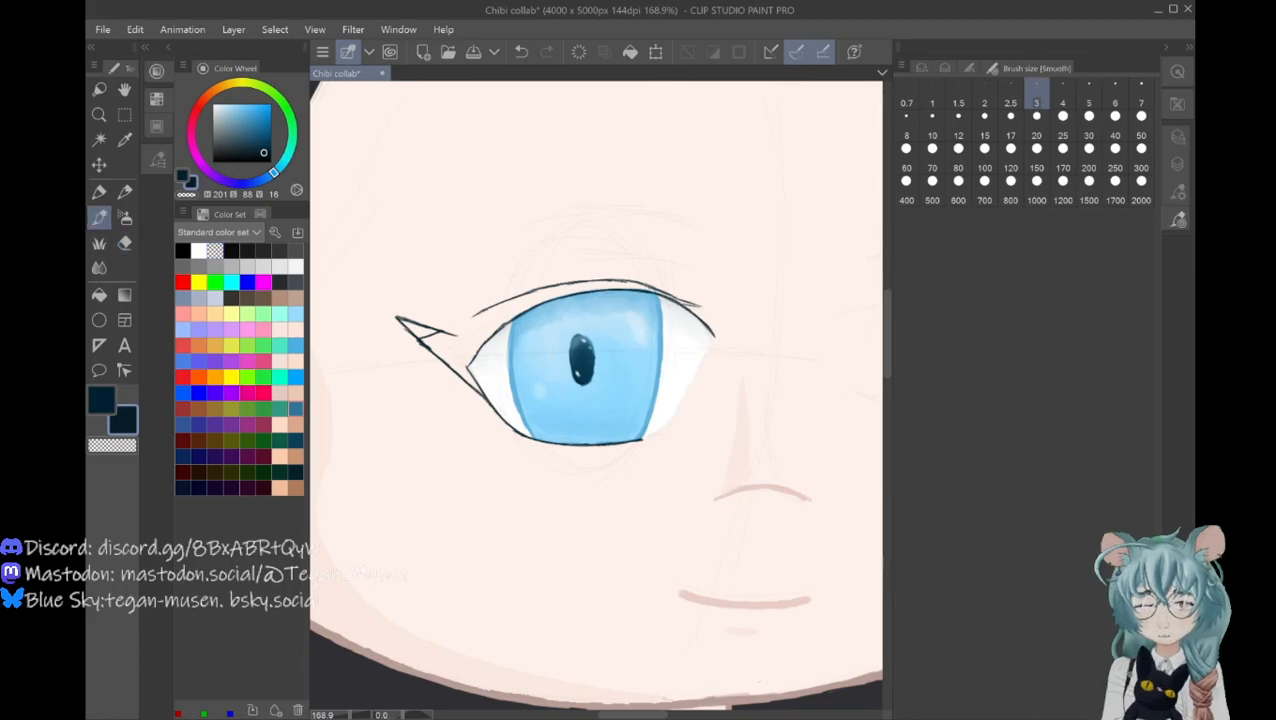
pyautogui.moveTo(446, 332); pyautogui.dragTo(486, 308)
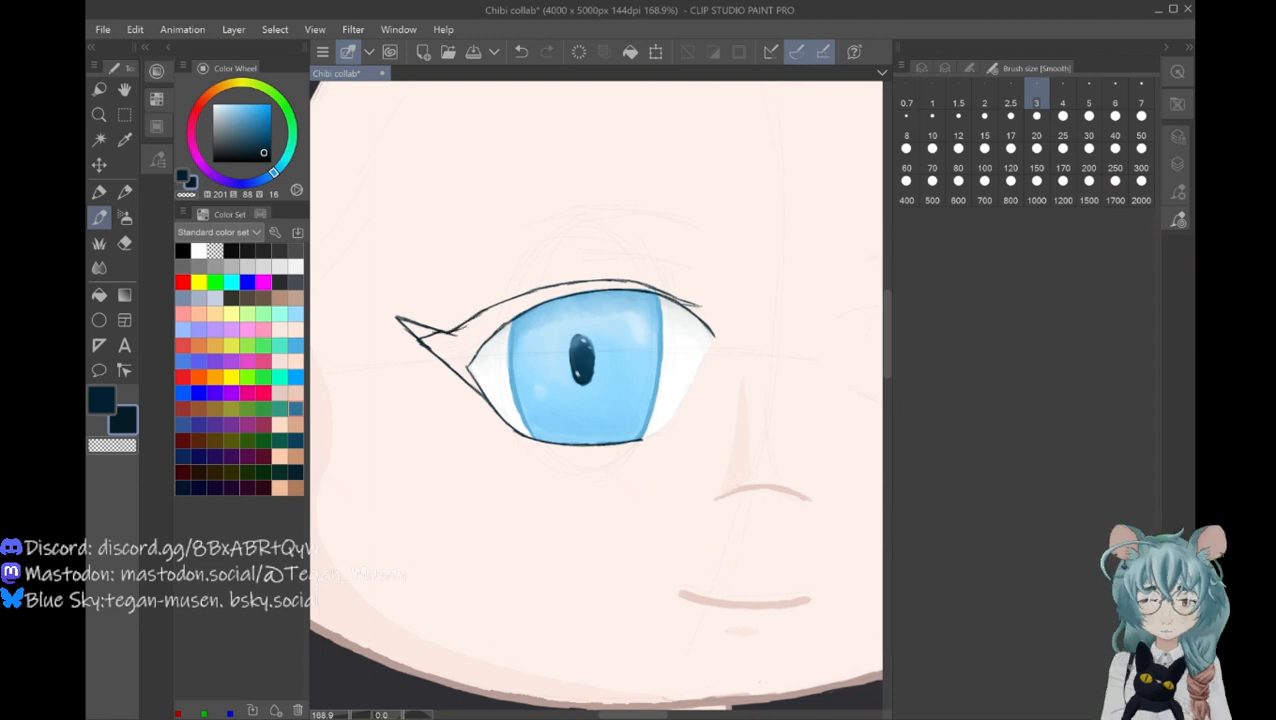
pyautogui.moveTo(660, 290); pyautogui.dragTo(706, 307)
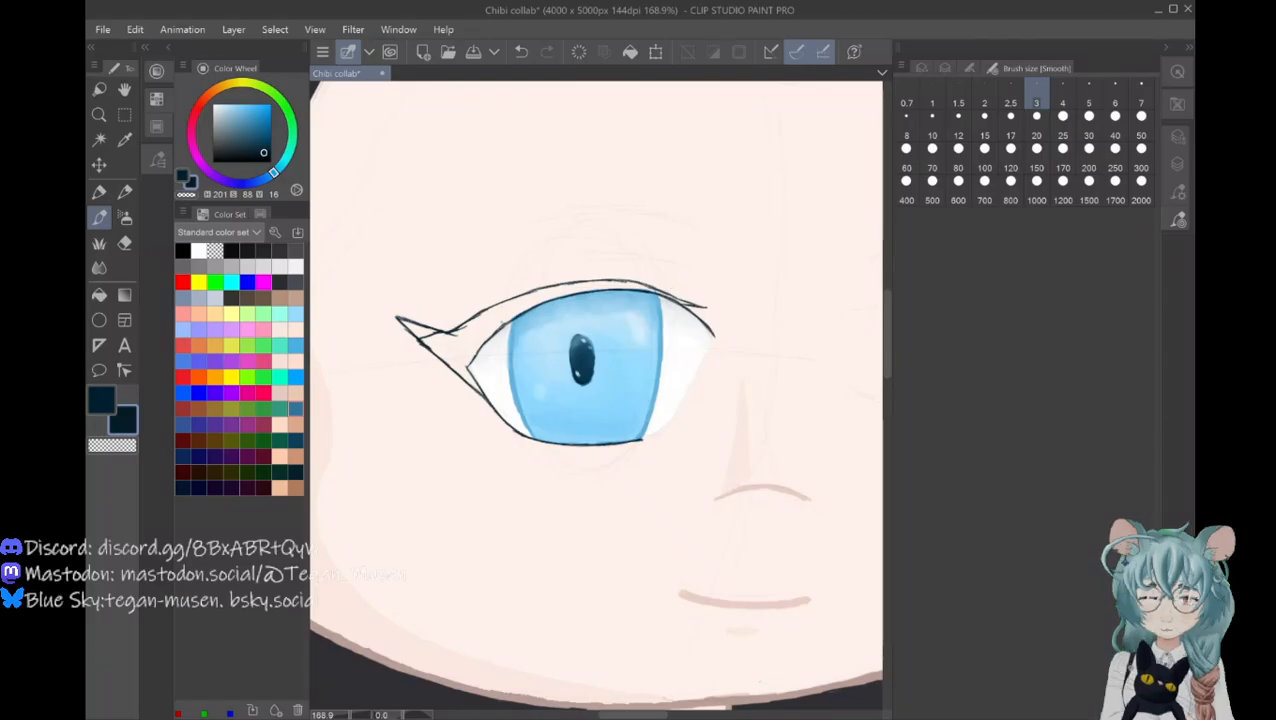
# Step: Draw small individual lashes along the outer upper lid, below the outer corner and under the iris's inner lower edge
pyautogui.moveTo(490, 322); pyautogui.dragTo(461, 313)
pyautogui.moveTo(533, 294); pyautogui.dragTo(508, 291)
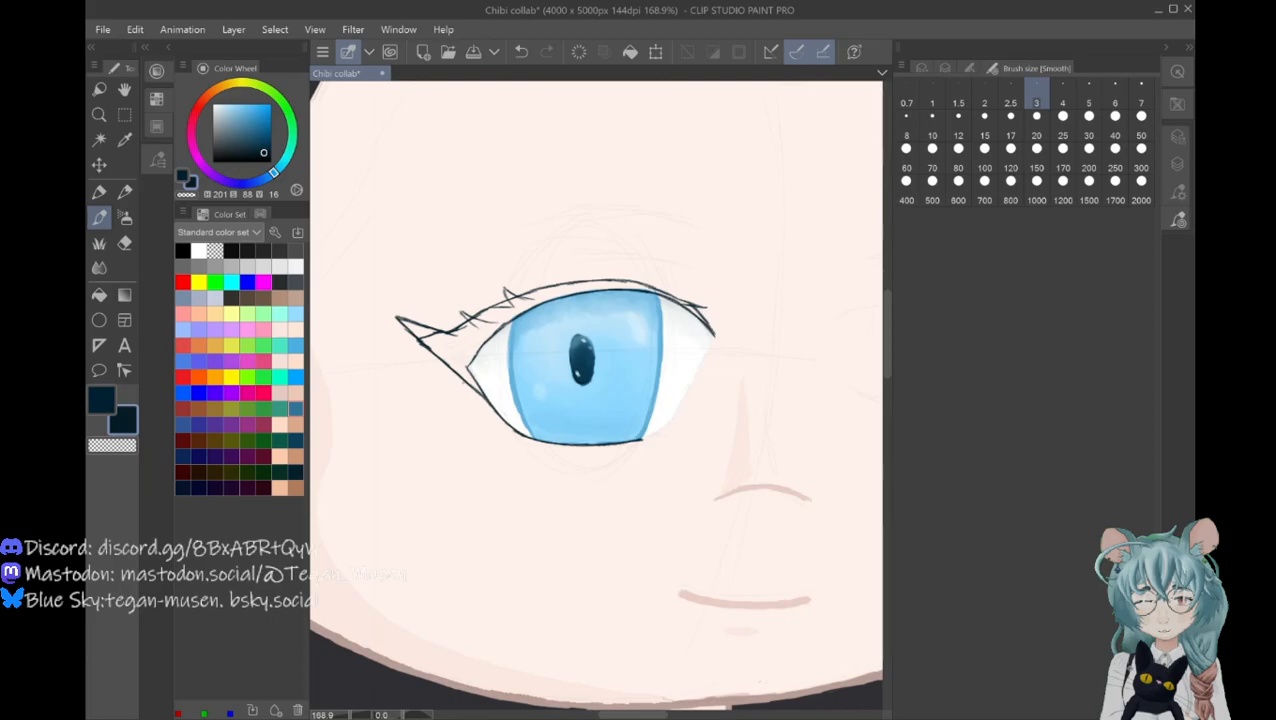
pyautogui.moveTo(486, 402); pyautogui.dragTo(471, 411)
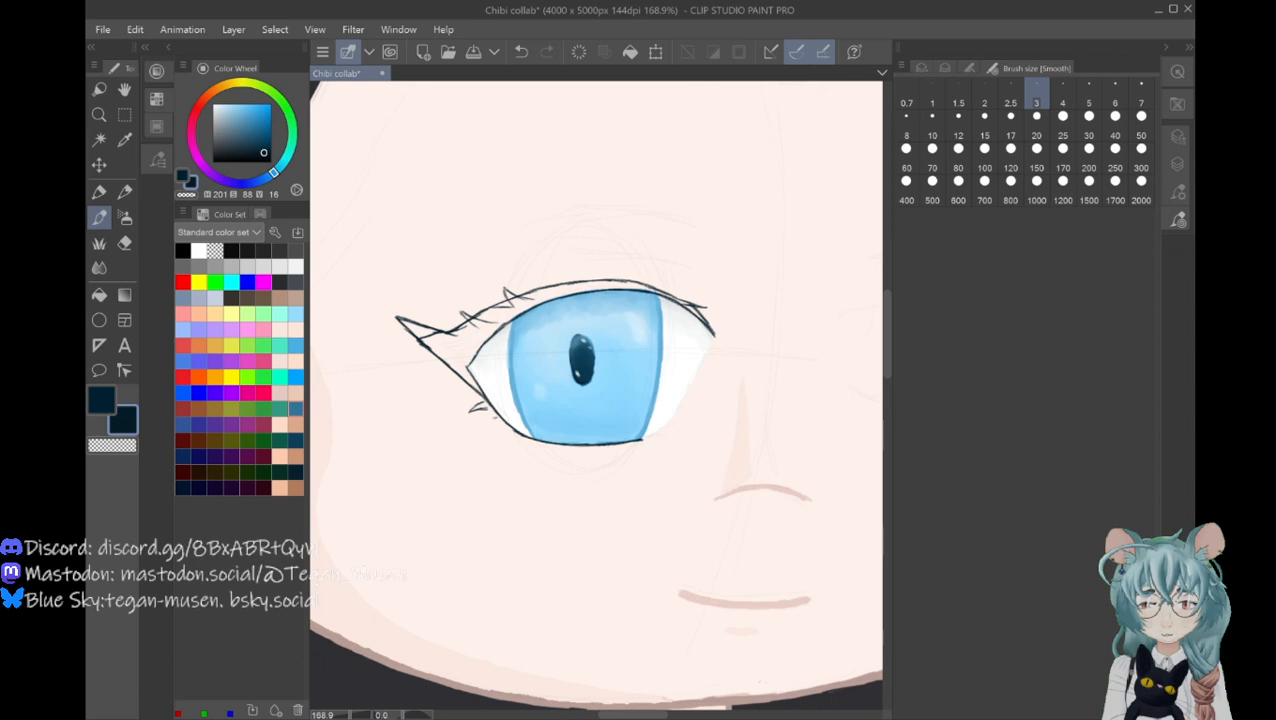
pyautogui.moveTo(502, 432); pyautogui.dragTo(481, 421)
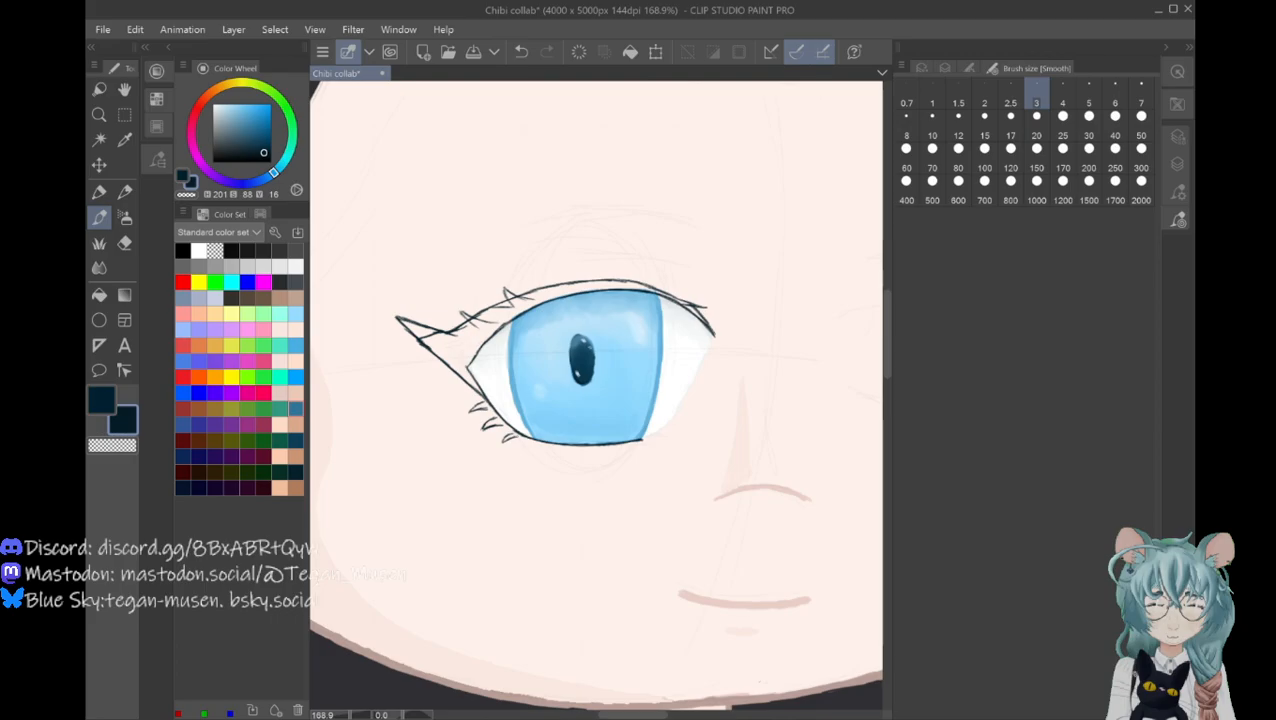
pyautogui.moveTo(634, 448); pyautogui.dragTo(612, 443)
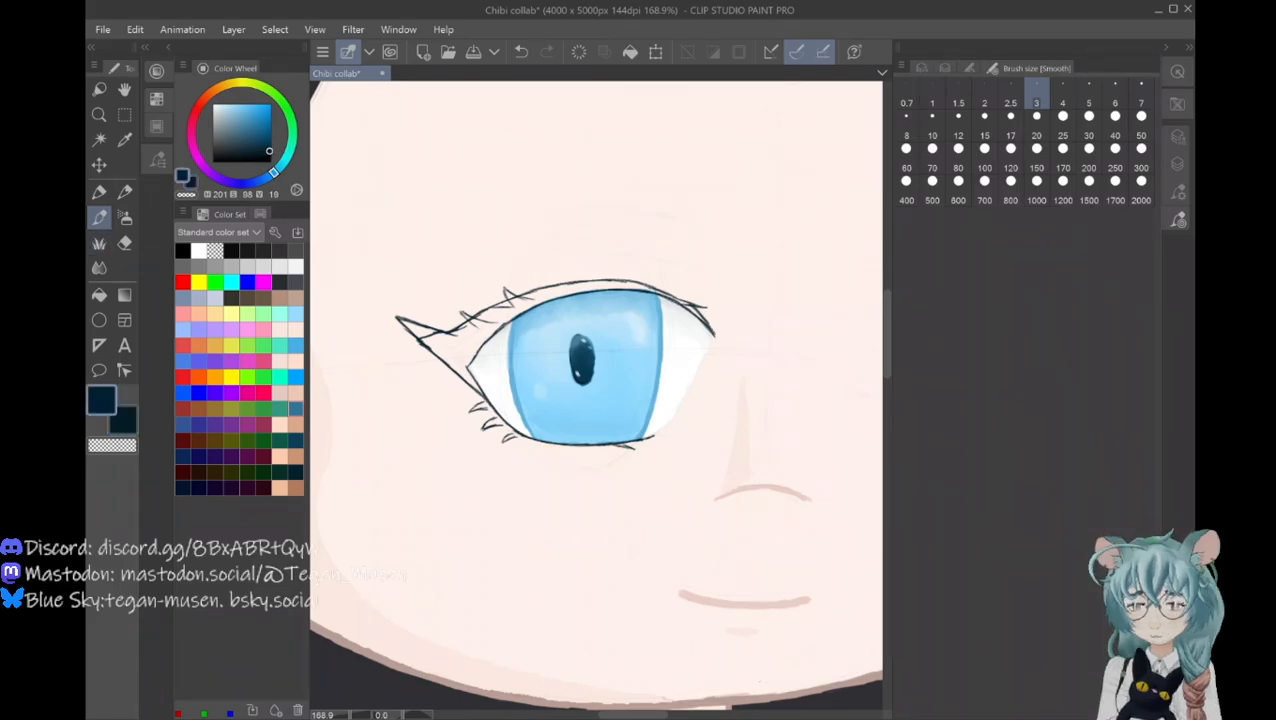
# Step: Fill the lash wing with dark navy (hue 201, saturation 98, value 19) at brush size 6 and clean its edges with the eraser
pyautogui.press('x')
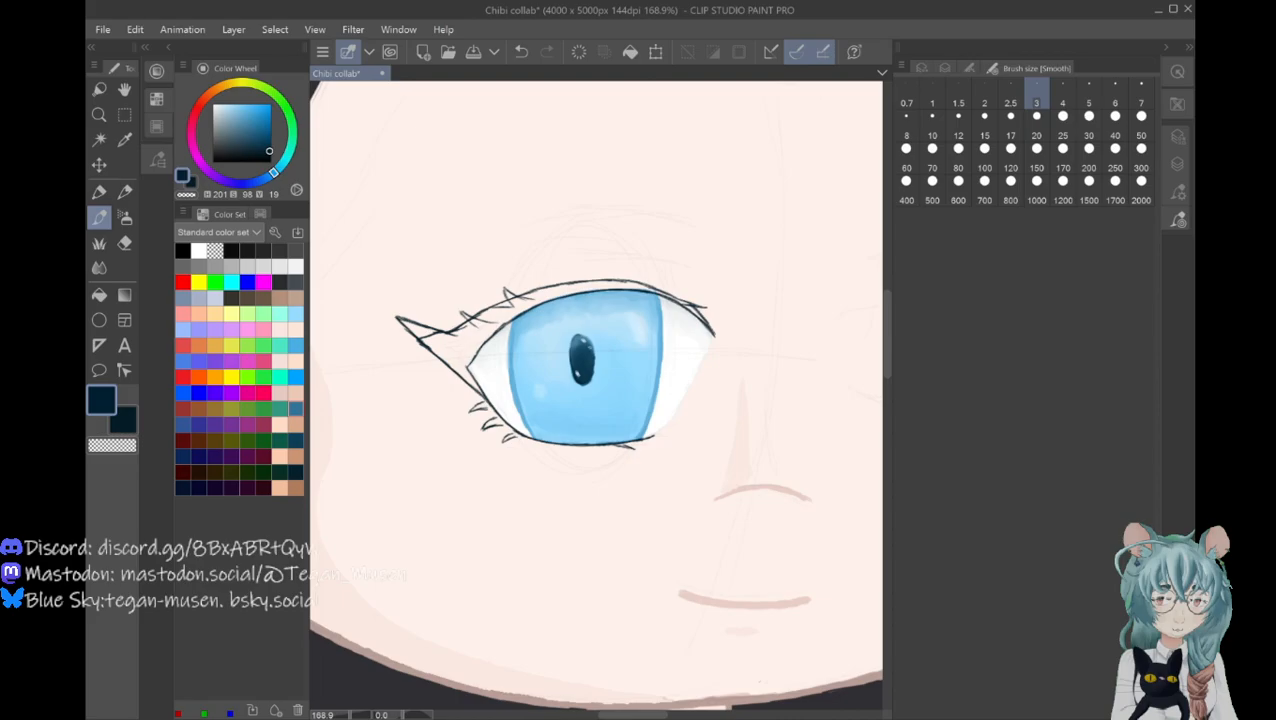
pyautogui.press(']')
pyautogui.press(']')
pyautogui.press(']')
pyautogui.moveTo(455, 355); pyautogui.dragTo(475, 384)
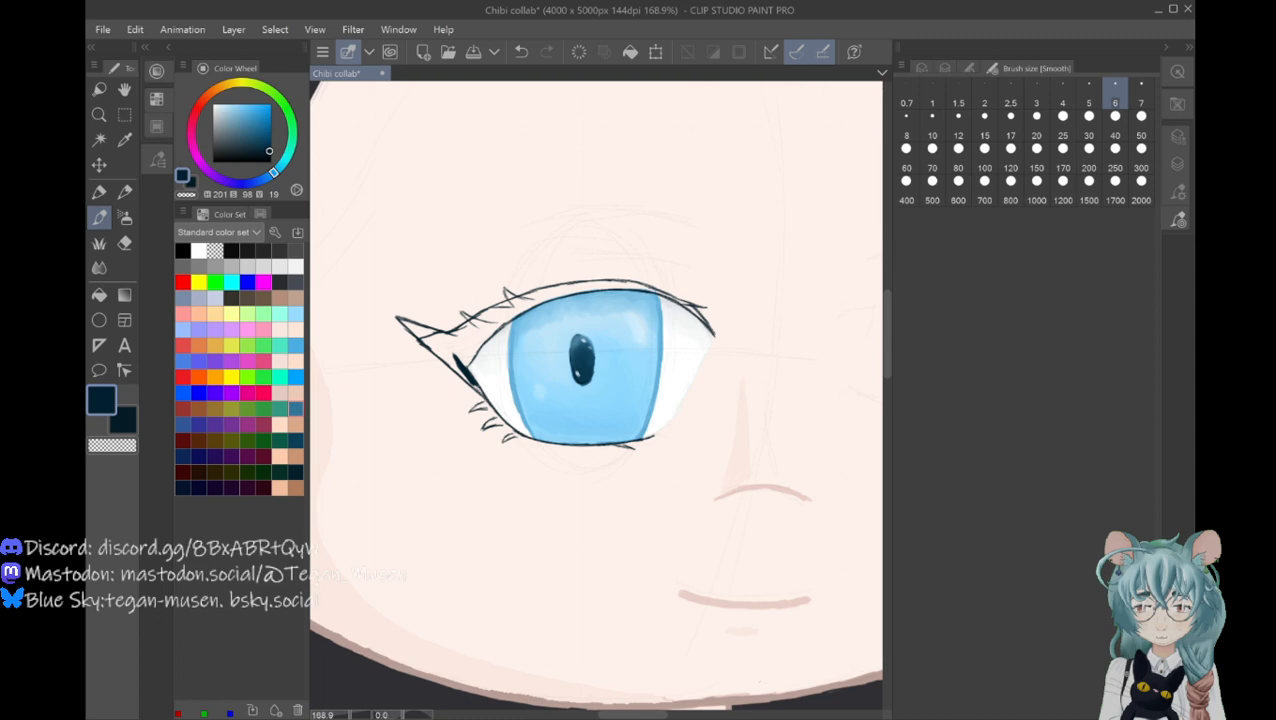
pyautogui.moveTo(400, 320); pyautogui.dragTo(486, 400)
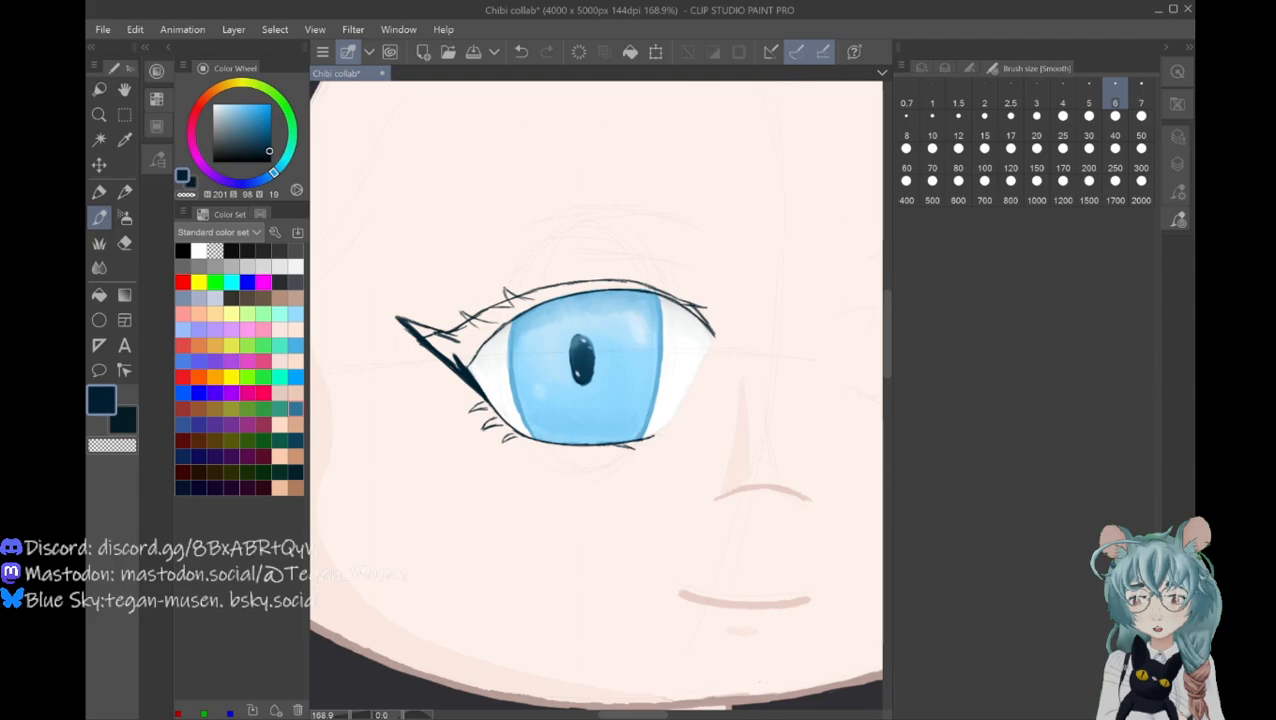
pyautogui.moveTo(405, 320); pyautogui.dragTo(462, 360)
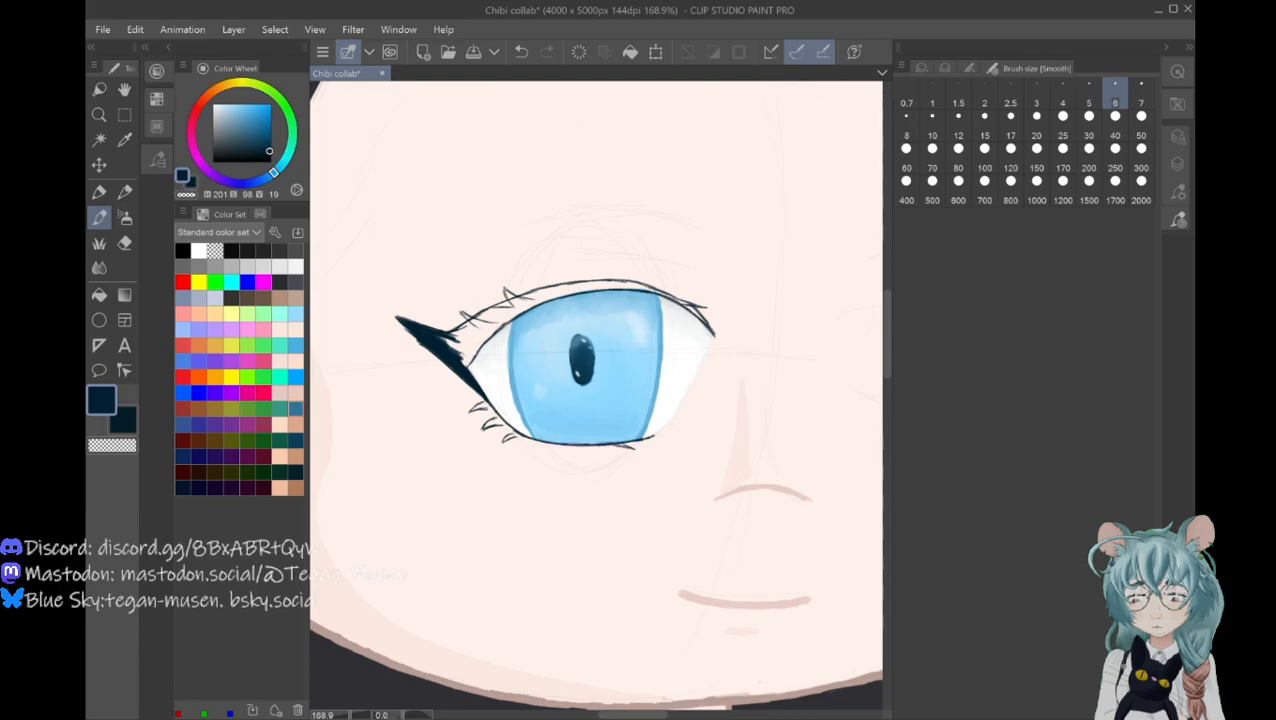
pyautogui.press('e')
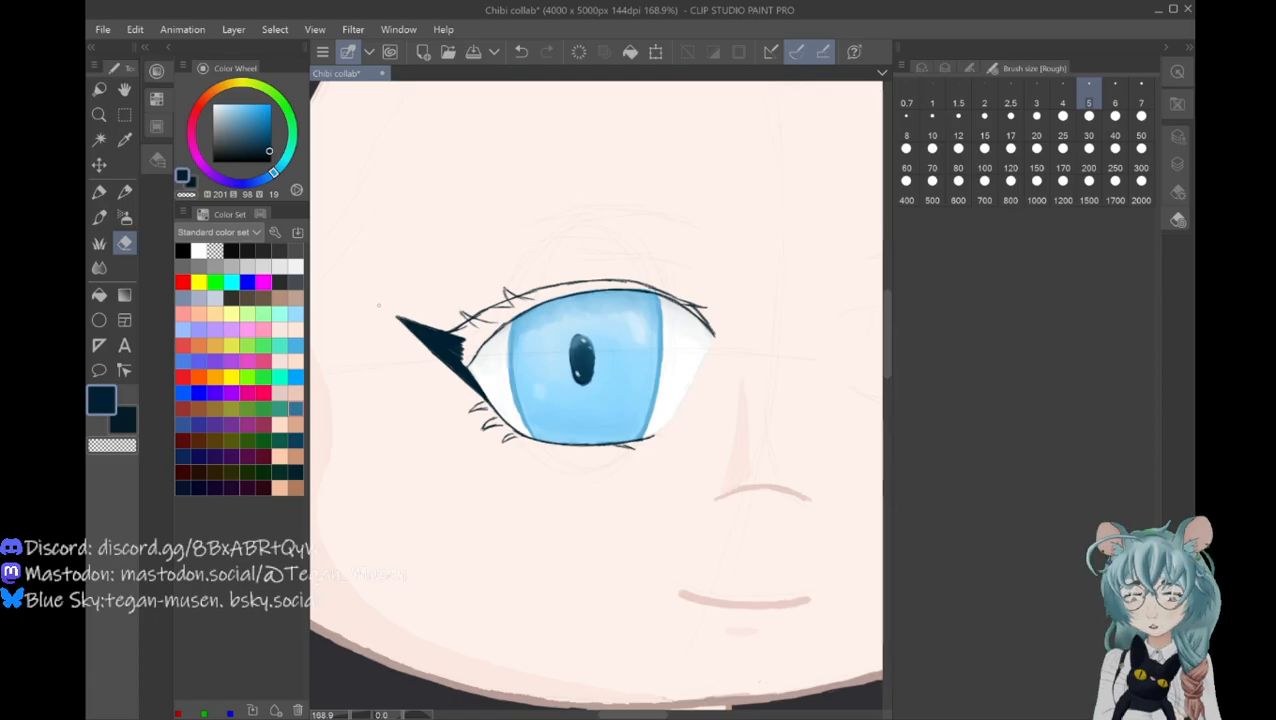
pyautogui.press('b')
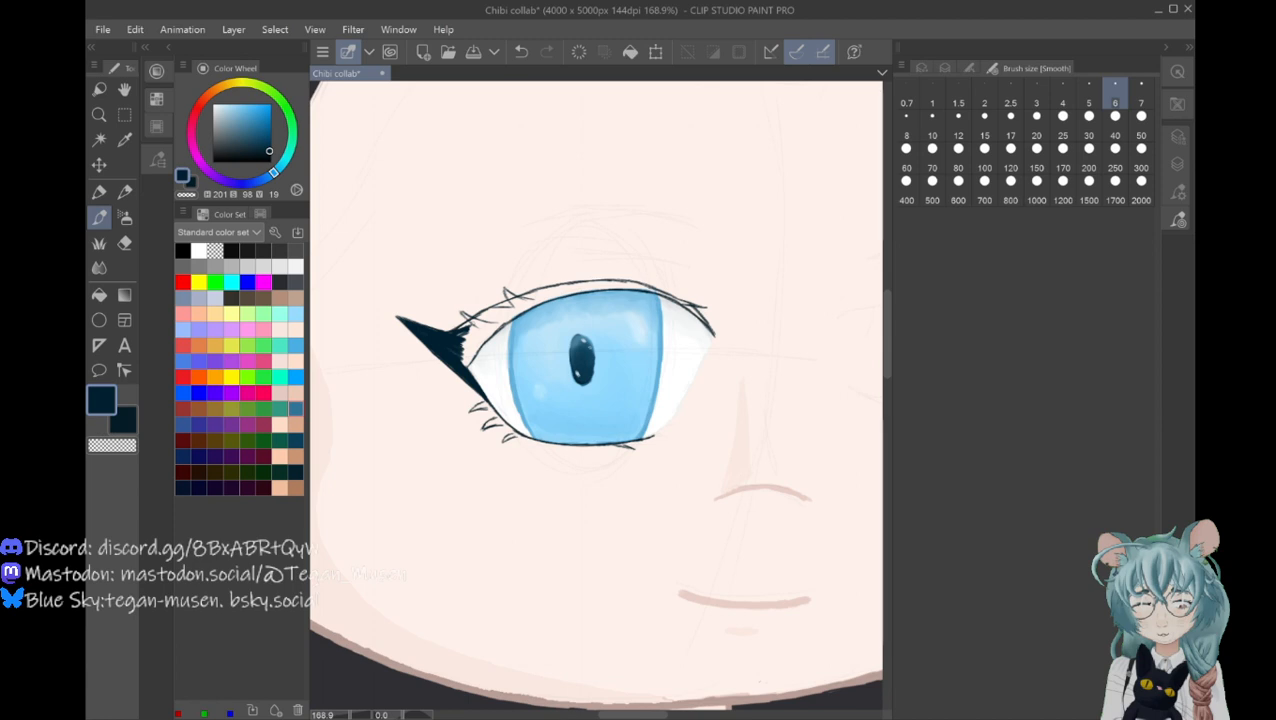
# Step: Fill the upper lash line with solid dark navy from the wing across the top of the iris to the inner end
pyautogui.moveTo(456, 330); pyautogui.dragTo(552, 288)
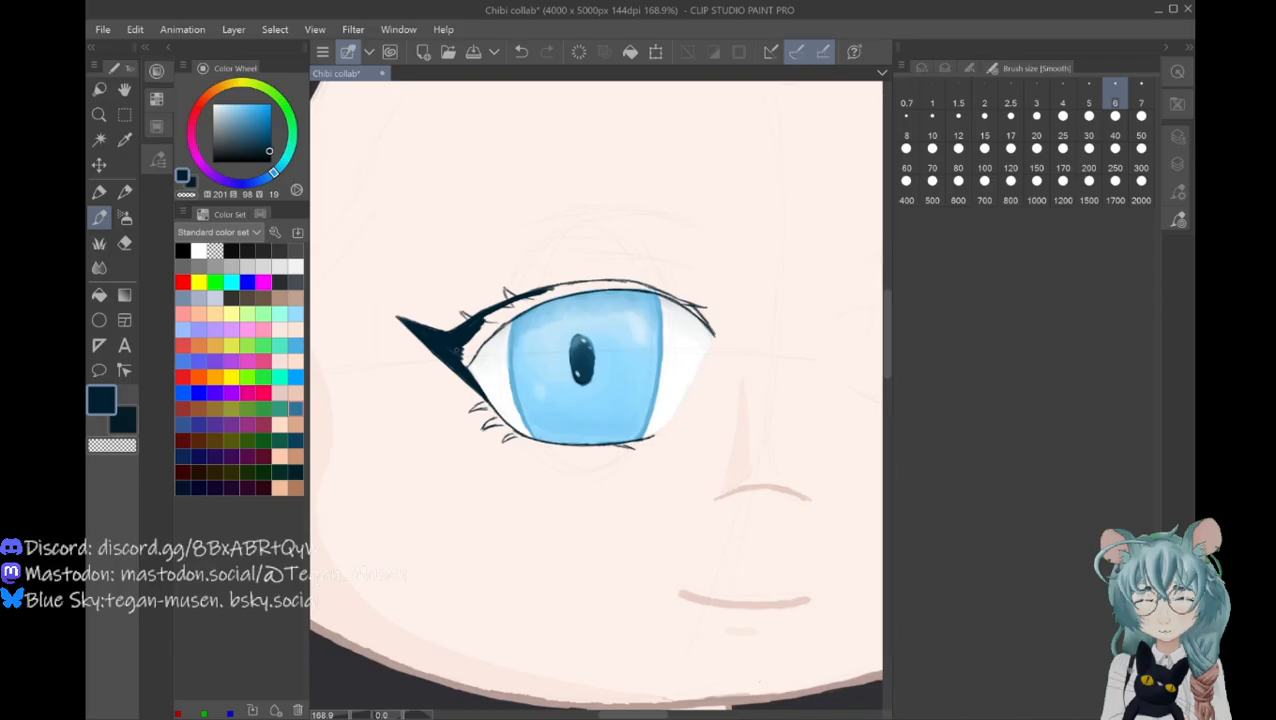
pyautogui.moveTo(458, 350); pyautogui.dragTo(500, 308)
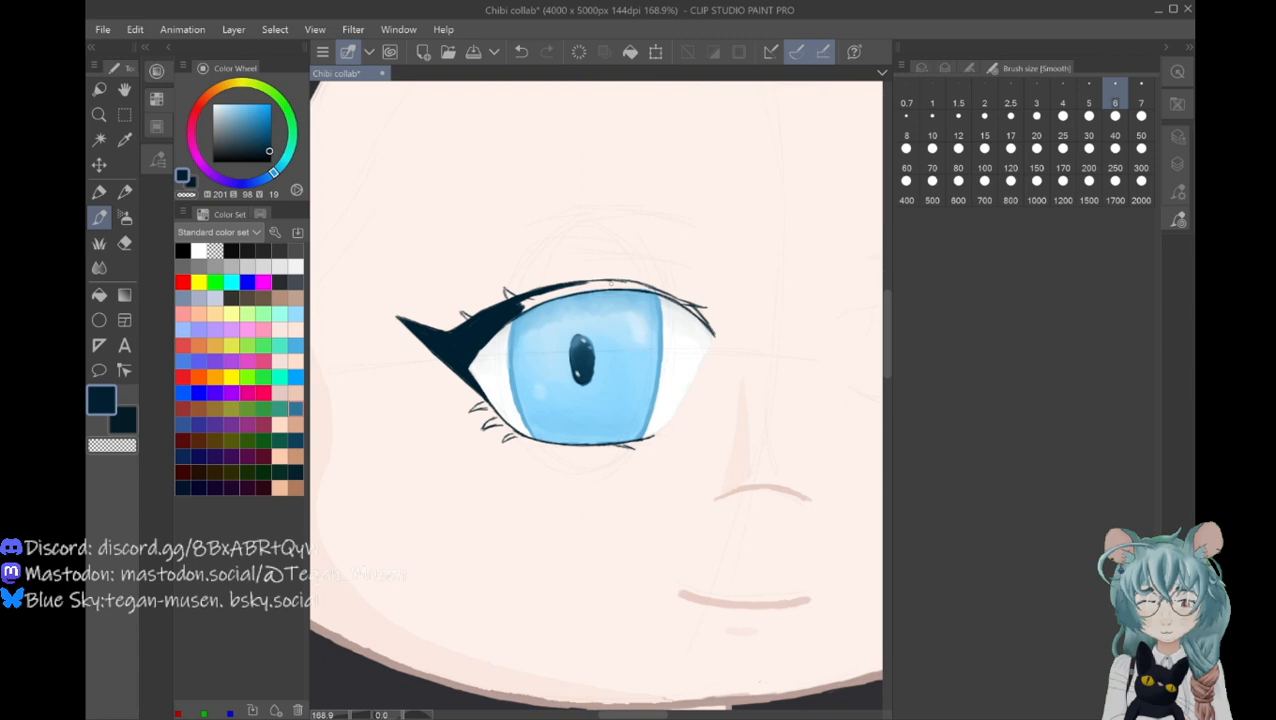
pyautogui.moveTo(520, 292); pyautogui.dragTo(626, 283)
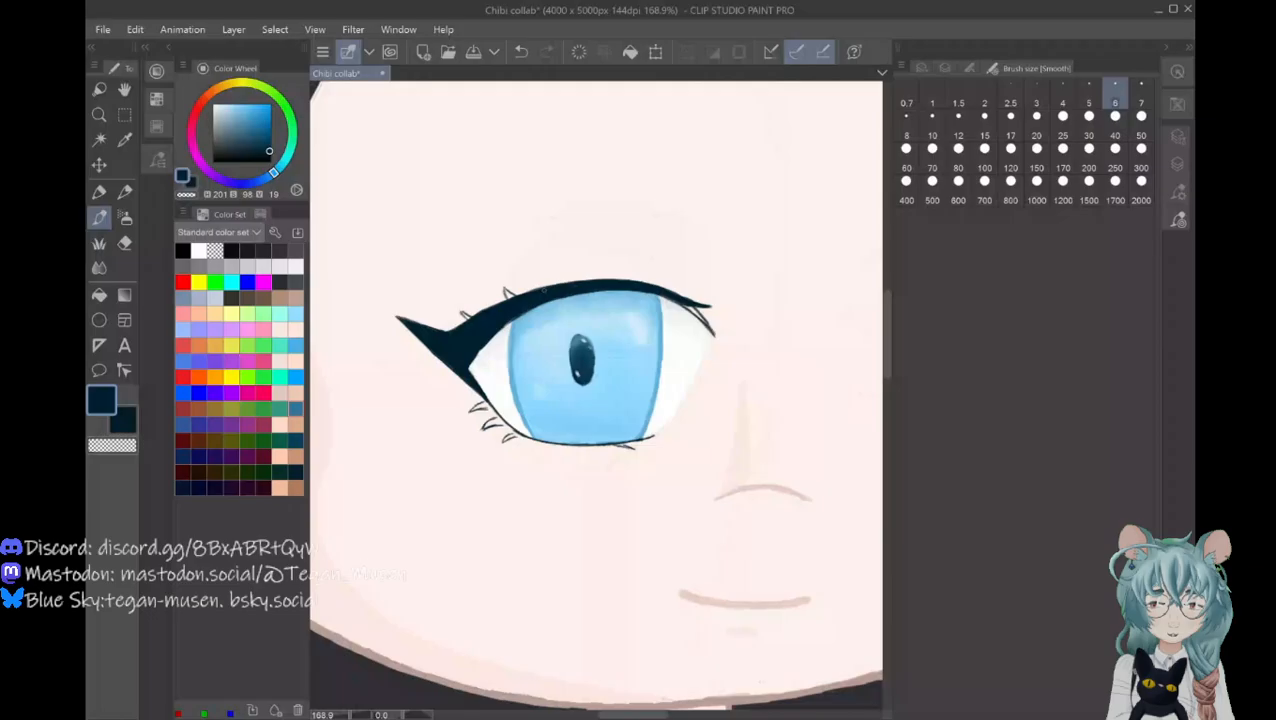
# Step: Fill the open eye's upper lashes, inner corner lash and lower lashes with solid dark navy
pyautogui.moveTo(522, 295); pyautogui.dragTo(502, 288)
pyautogui.moveTo(478, 318); pyautogui.dragTo(459, 310)
pyautogui.moveTo(688, 304); pyautogui.dragTo(711, 330)
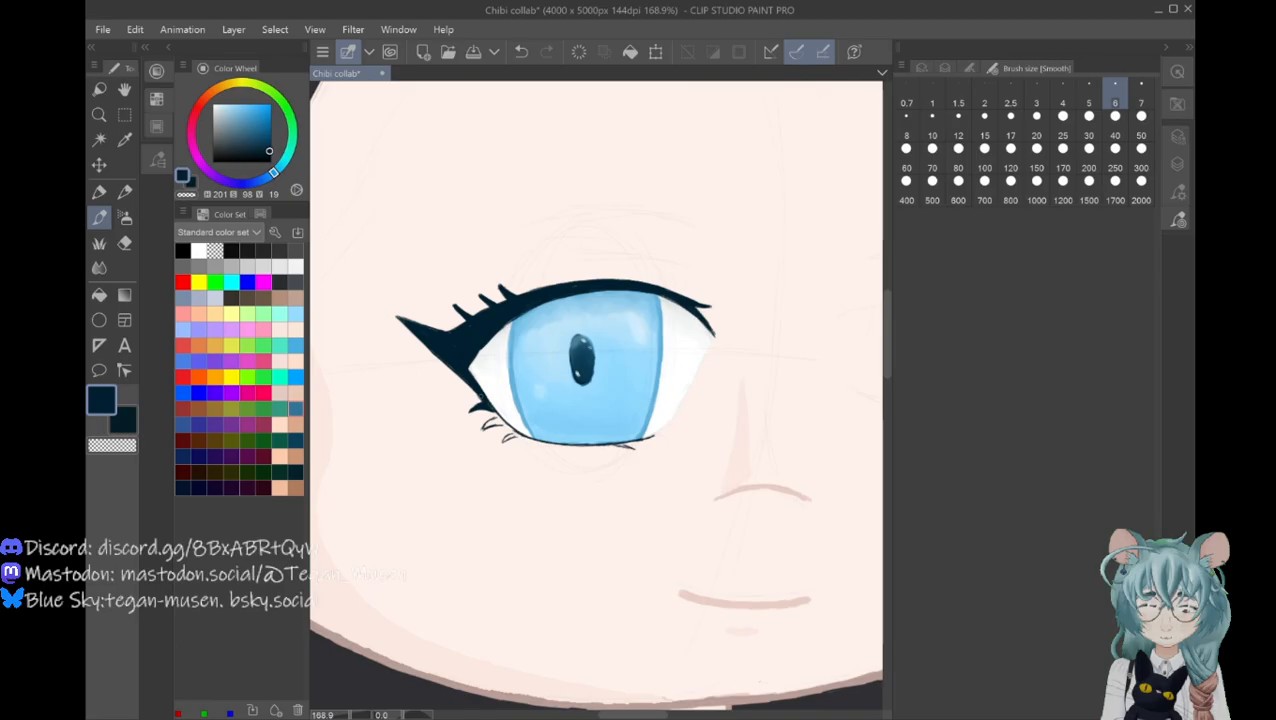
pyautogui.moveTo(502, 421); pyautogui.dragTo(483, 430)
pyautogui.moveTo(616, 445); pyautogui.dragTo(633, 448)
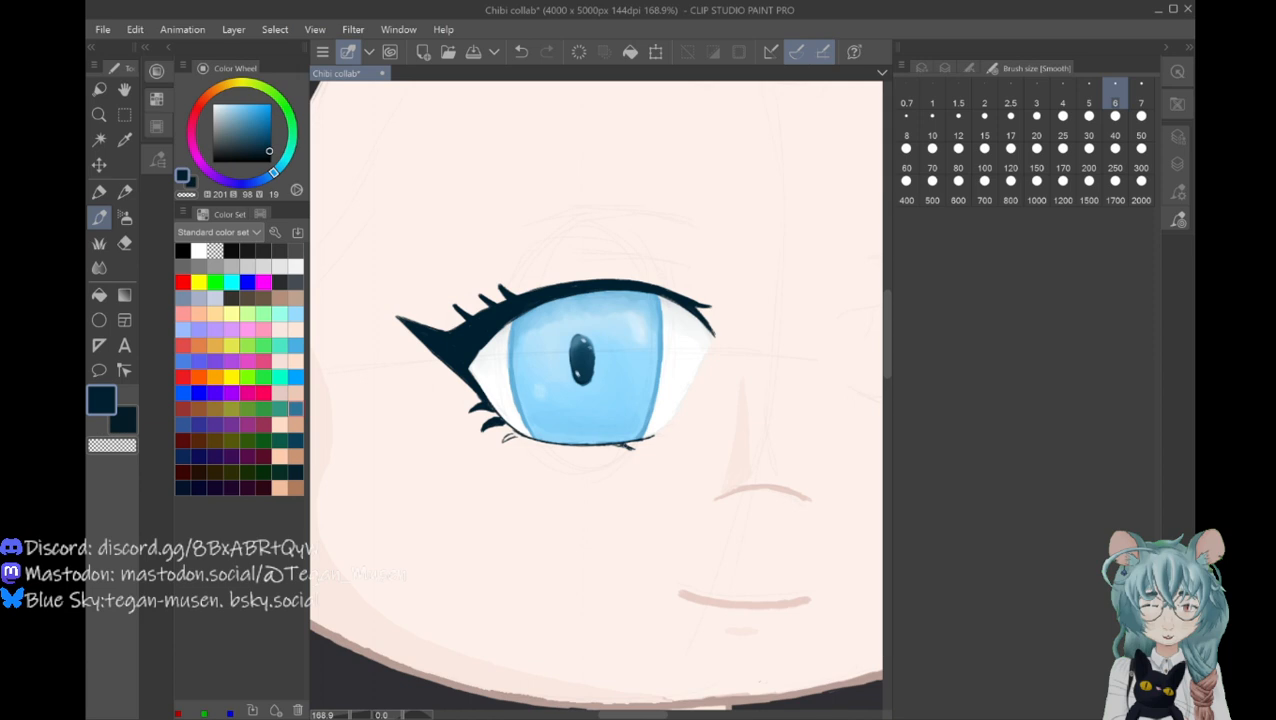
pyautogui.moveTo(610, 445); pyautogui.dragTo(637, 452)
pyautogui.moveTo(521, 435); pyautogui.dragTo(503, 442)
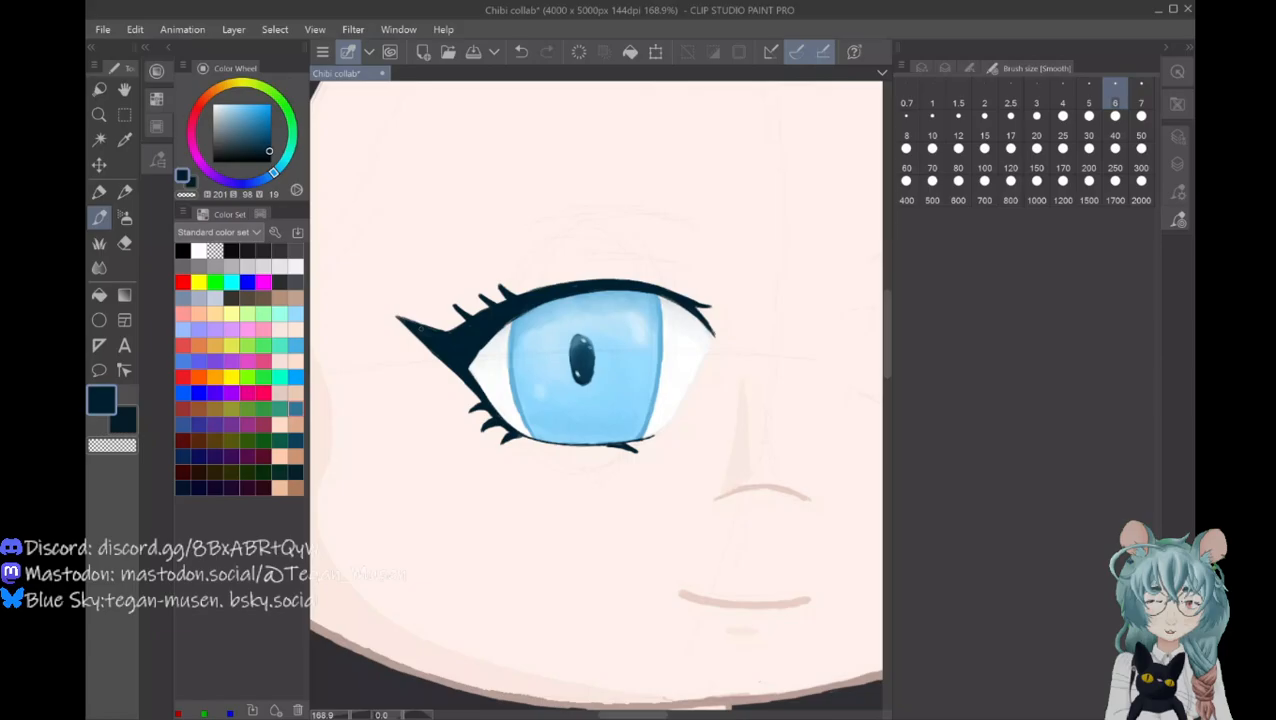
# Step: Thicken the open eye's lower lid line and reinforce the outer upper lashes with a darker navy (hue 201, saturation 95, value 12)
pyautogui.moveTo(454, 326); pyautogui.dragTo(470, 308)
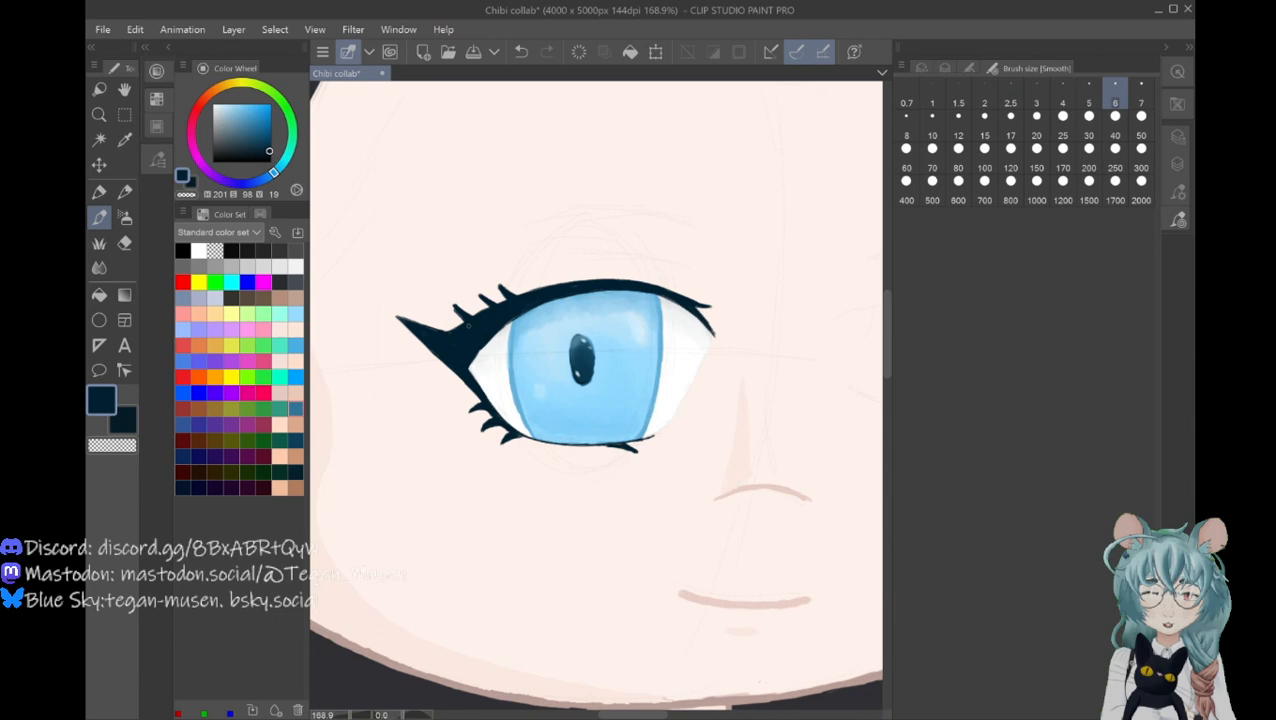
pyautogui.moveTo(514, 434); pyautogui.dragTo(654, 437)
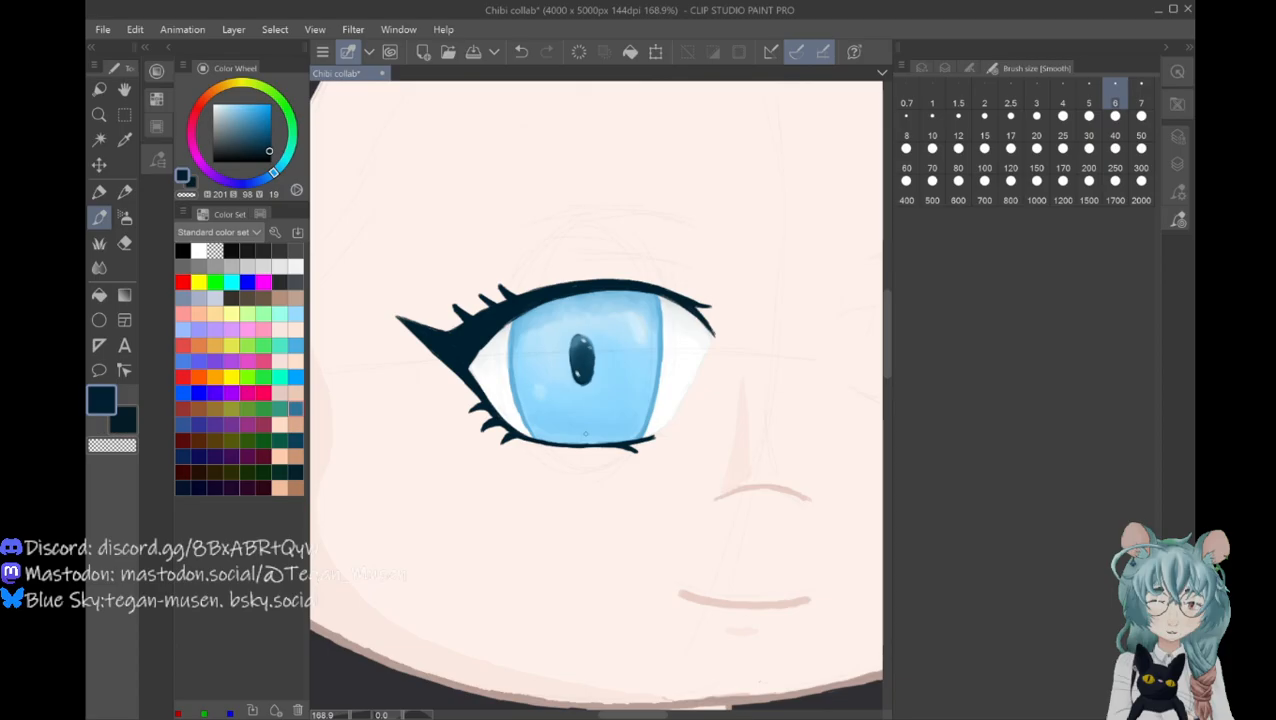
pyautogui.press('x')
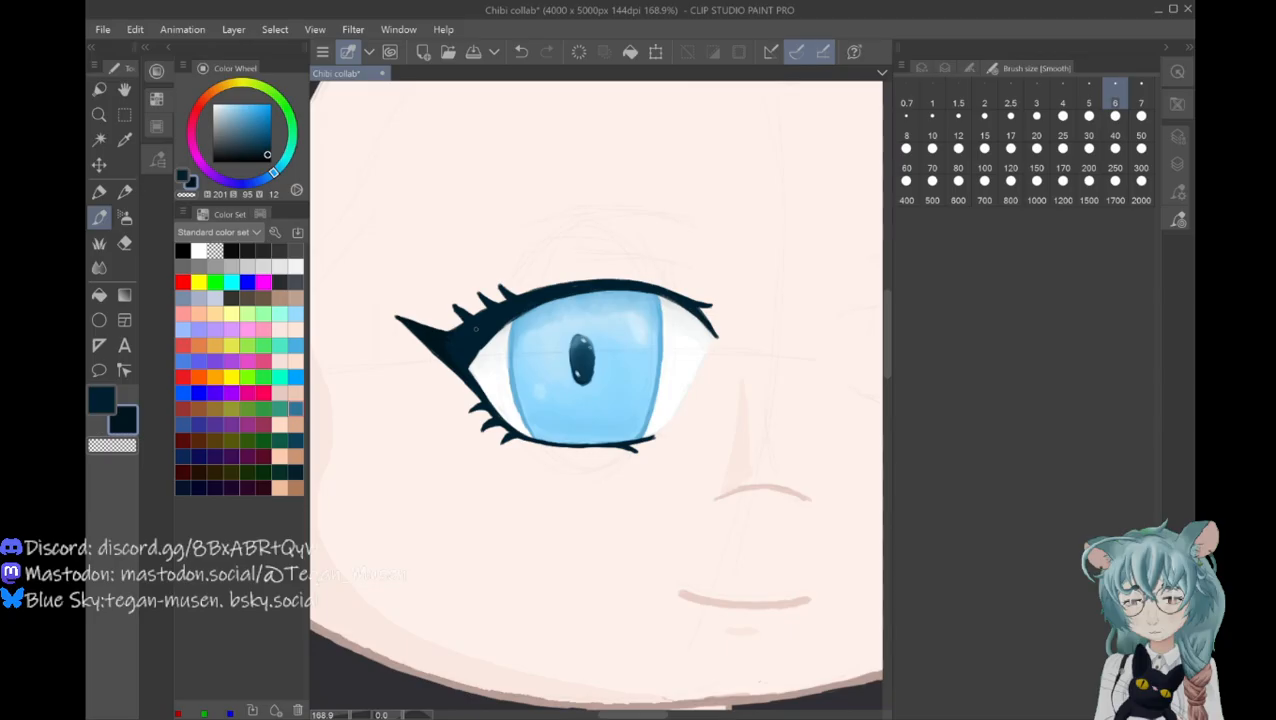
pyautogui.moveTo(464, 320); pyautogui.dragTo(448, 302)
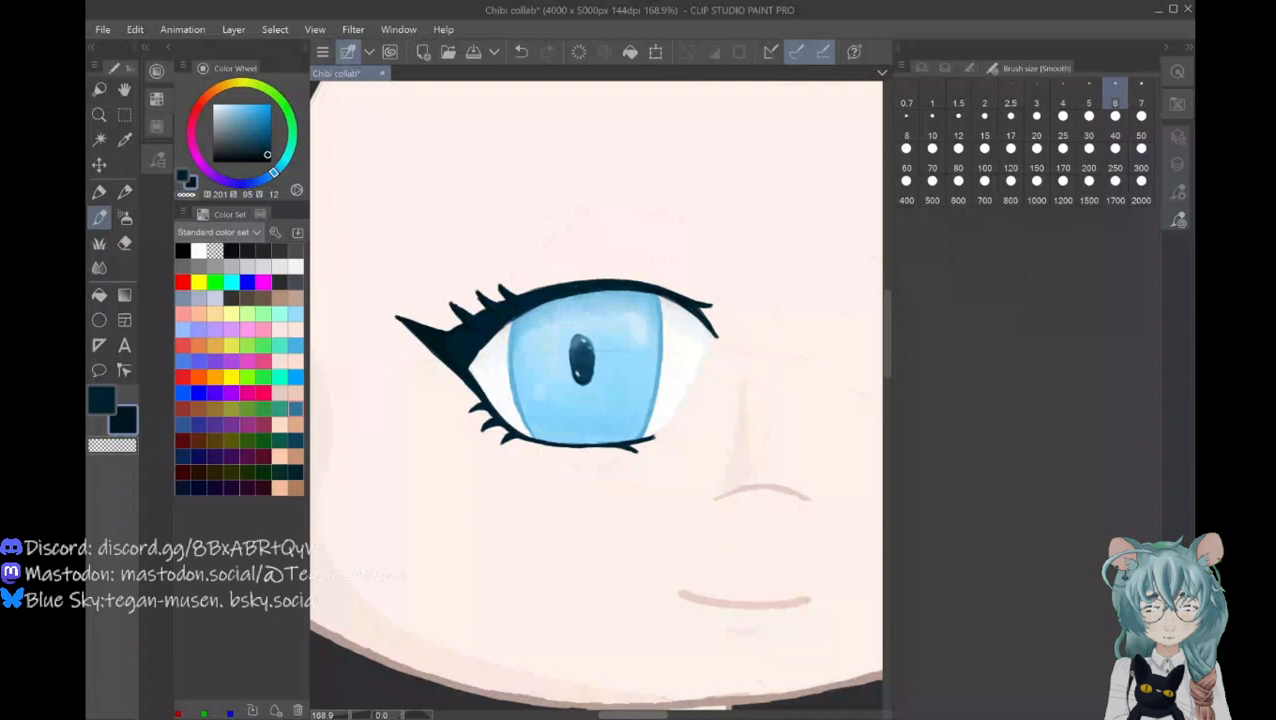
# Step: Outline the winking eye as a downward-curved lid with an outer wing and small lashes, in navy (hue 201, saturation 98, value 19) at brush size 3
pyautogui.hscroll(3, 596, 400)
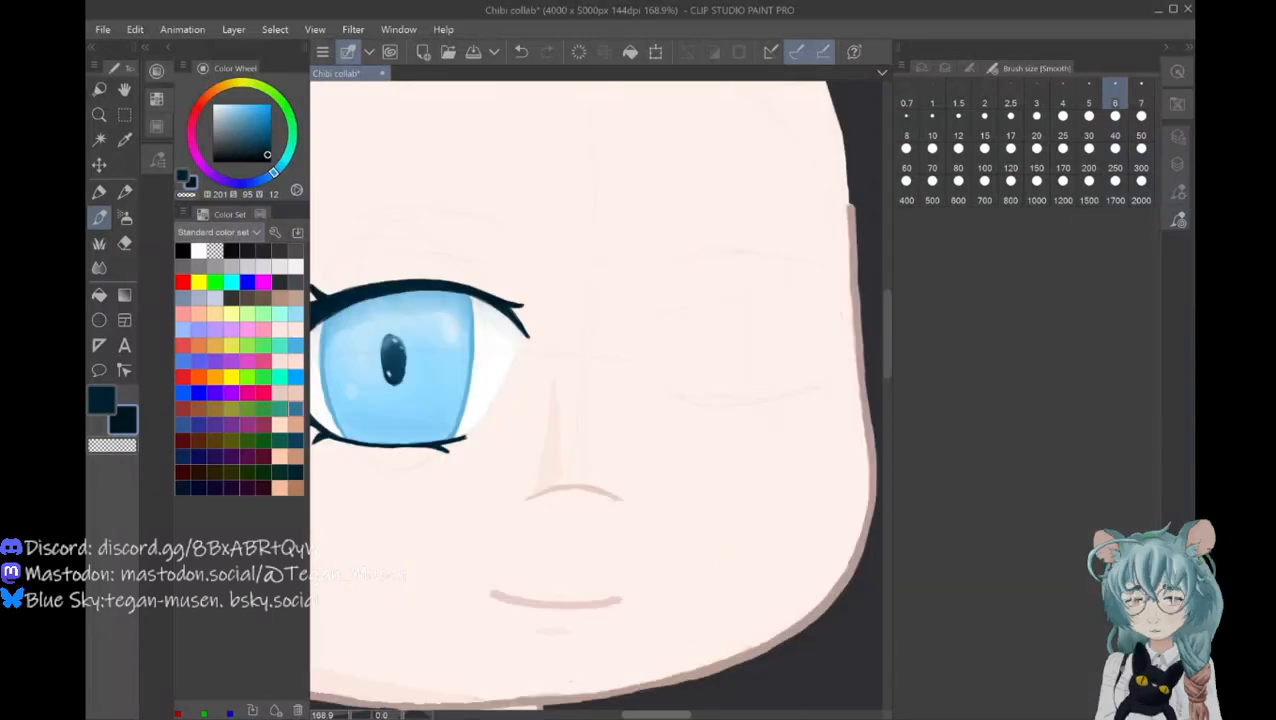
pyautogui.press('x')
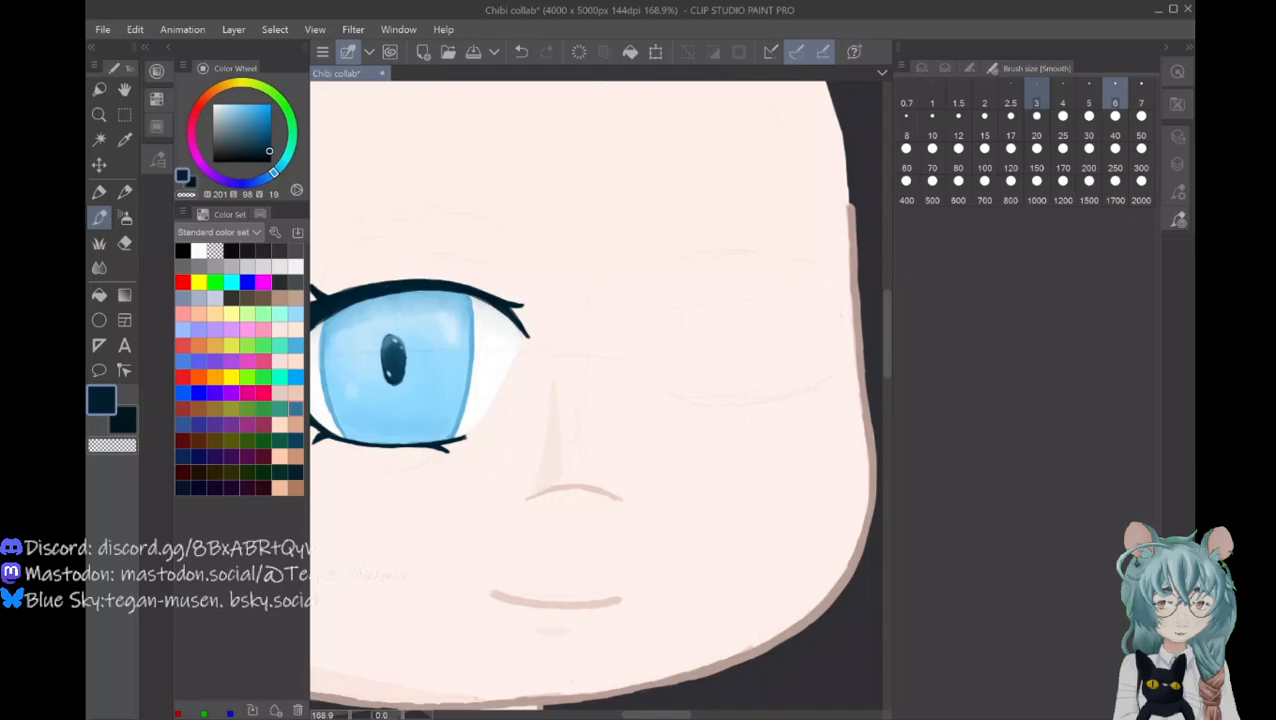
pyautogui.moveTo(664, 391); pyautogui.dragTo(692, 398)
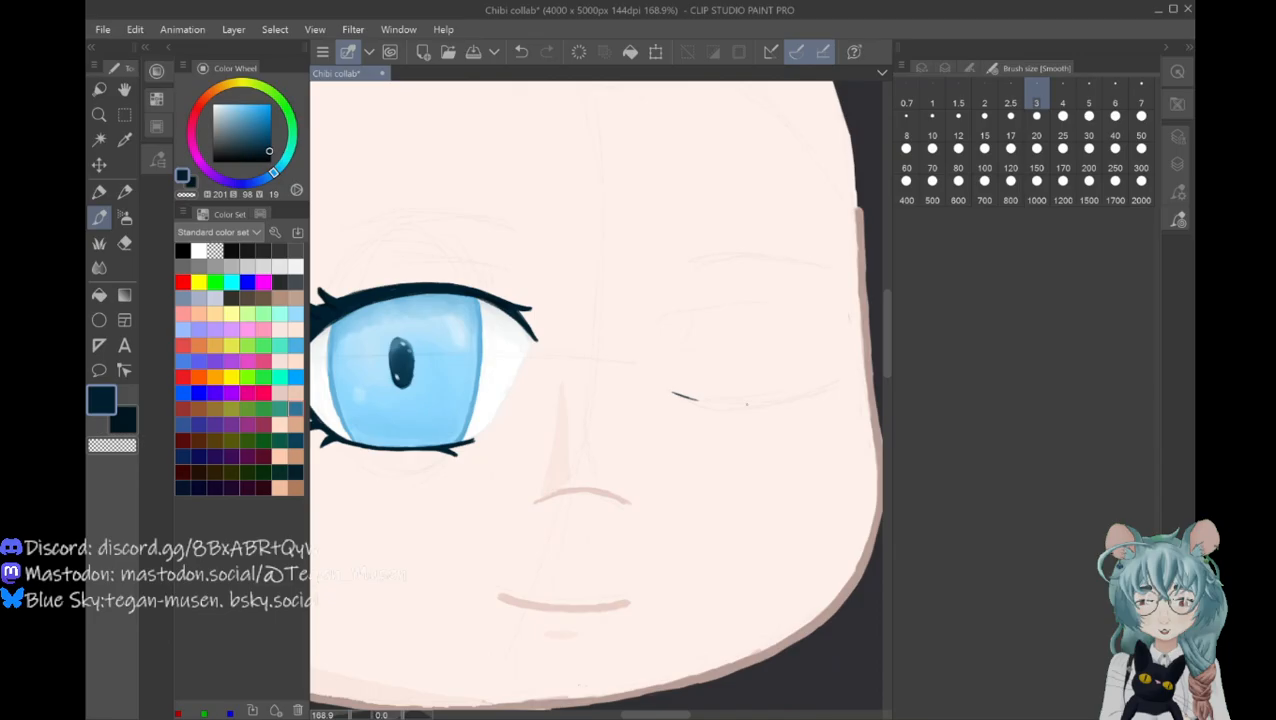
pyautogui.moveTo(746, 404); pyautogui.dragTo(780, 401)
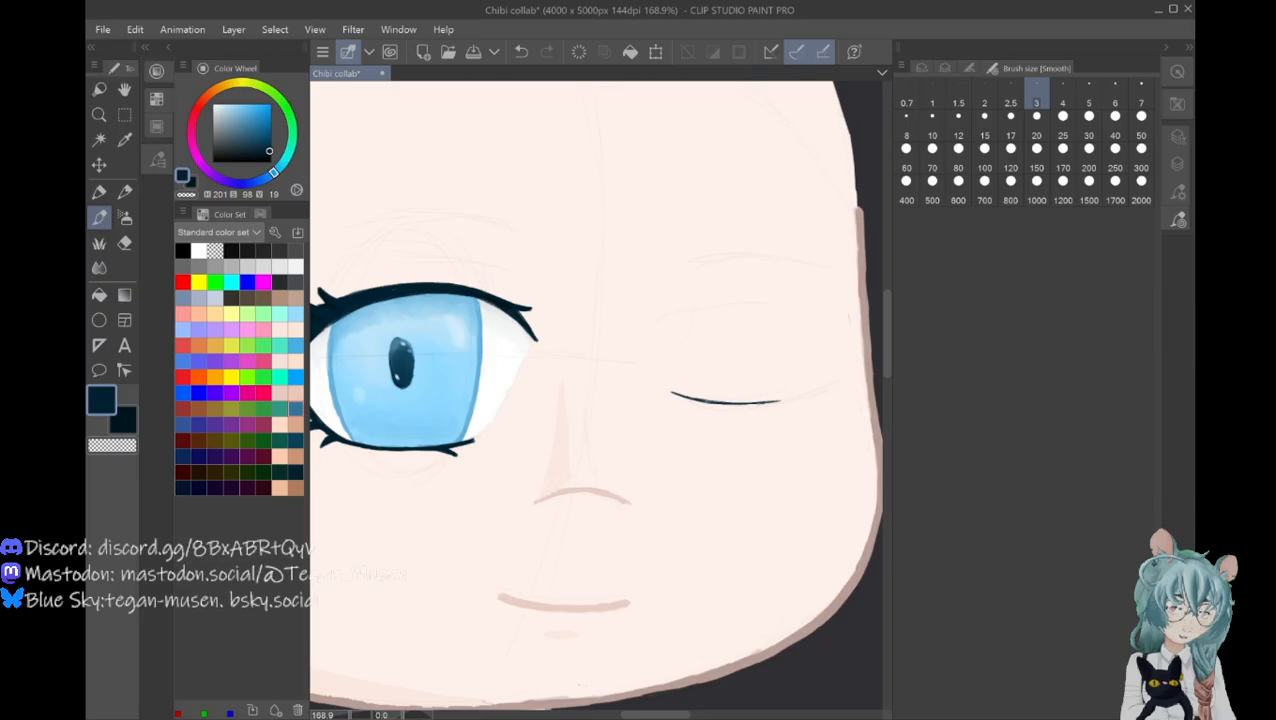
pyautogui.moveTo(760, 402); pyautogui.dragTo(838, 352)
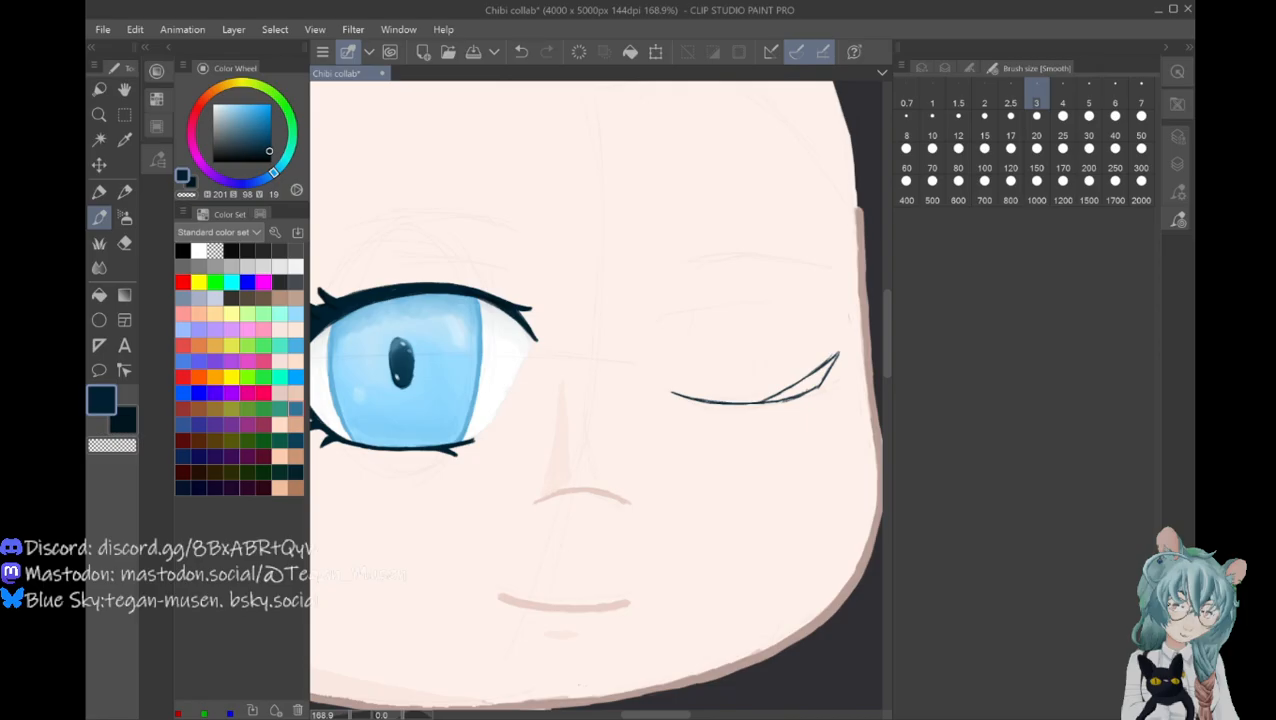
pyautogui.moveTo(806, 385); pyautogui.dragTo(813, 396)
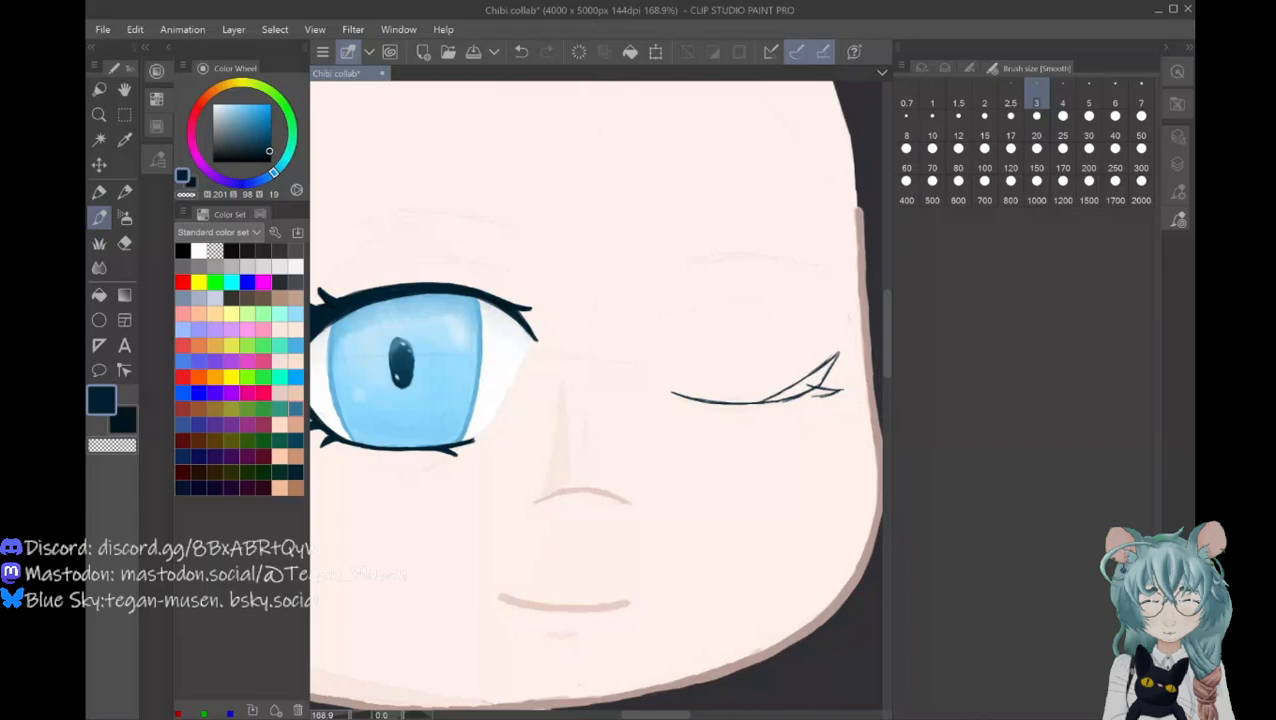
pyautogui.moveTo(822, 392); pyautogui.dragTo(782, 401)
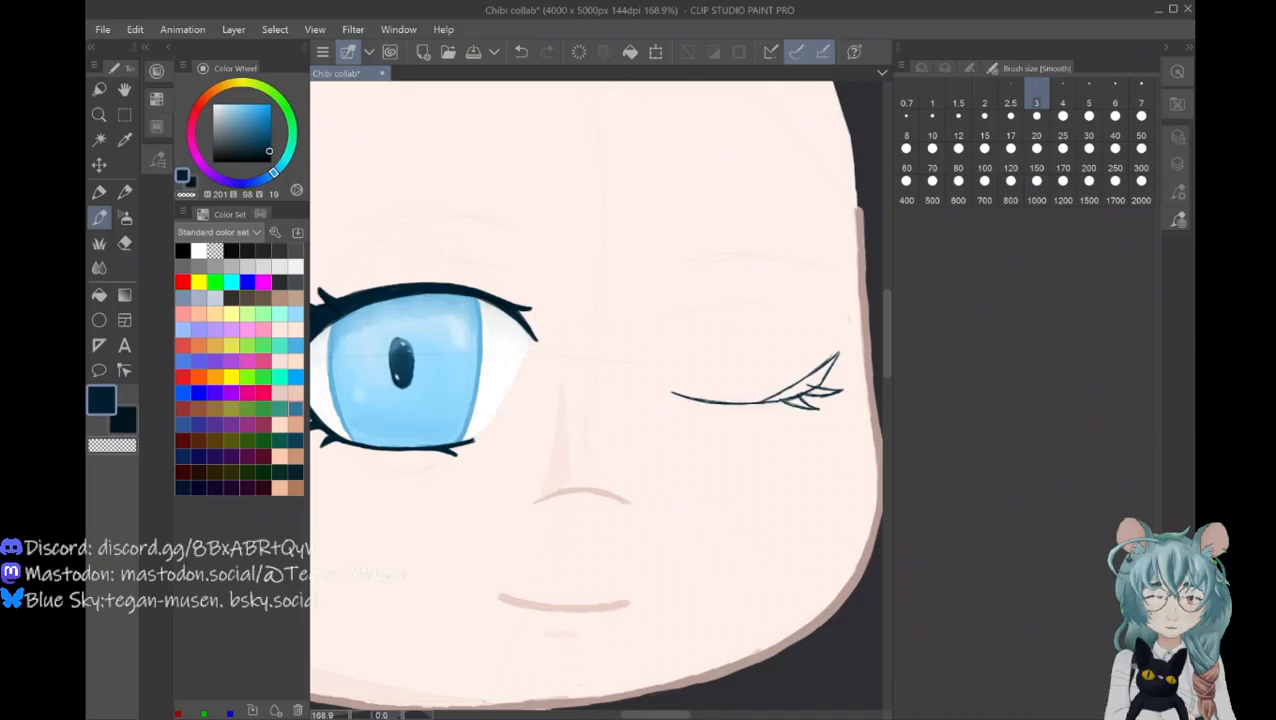
# Step: Add a small pointed lash at the winking eye's inner corner and thicken the curved lid line
pyautogui.moveTo(704, 402); pyautogui.dragTo(668, 397)
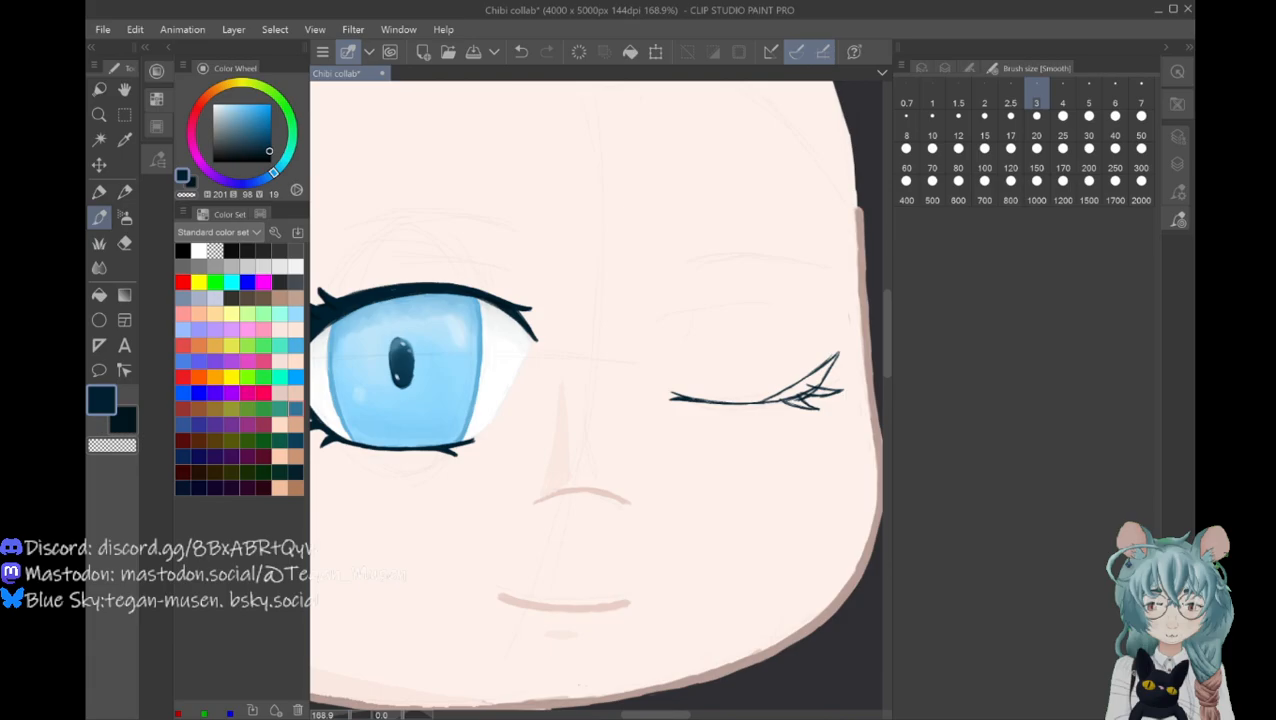
pyautogui.moveTo(714, 399); pyautogui.dragTo(667, 396)
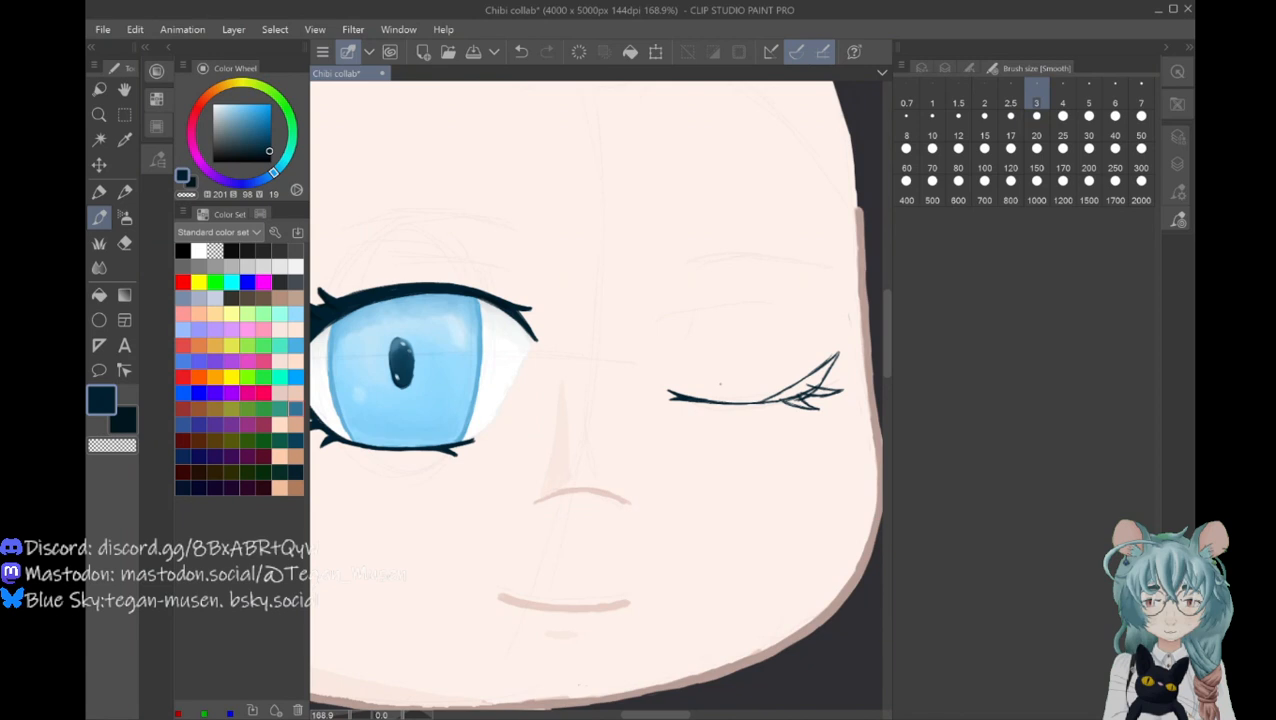
pyautogui.moveTo(688, 402); pyautogui.dragTo(748, 405)
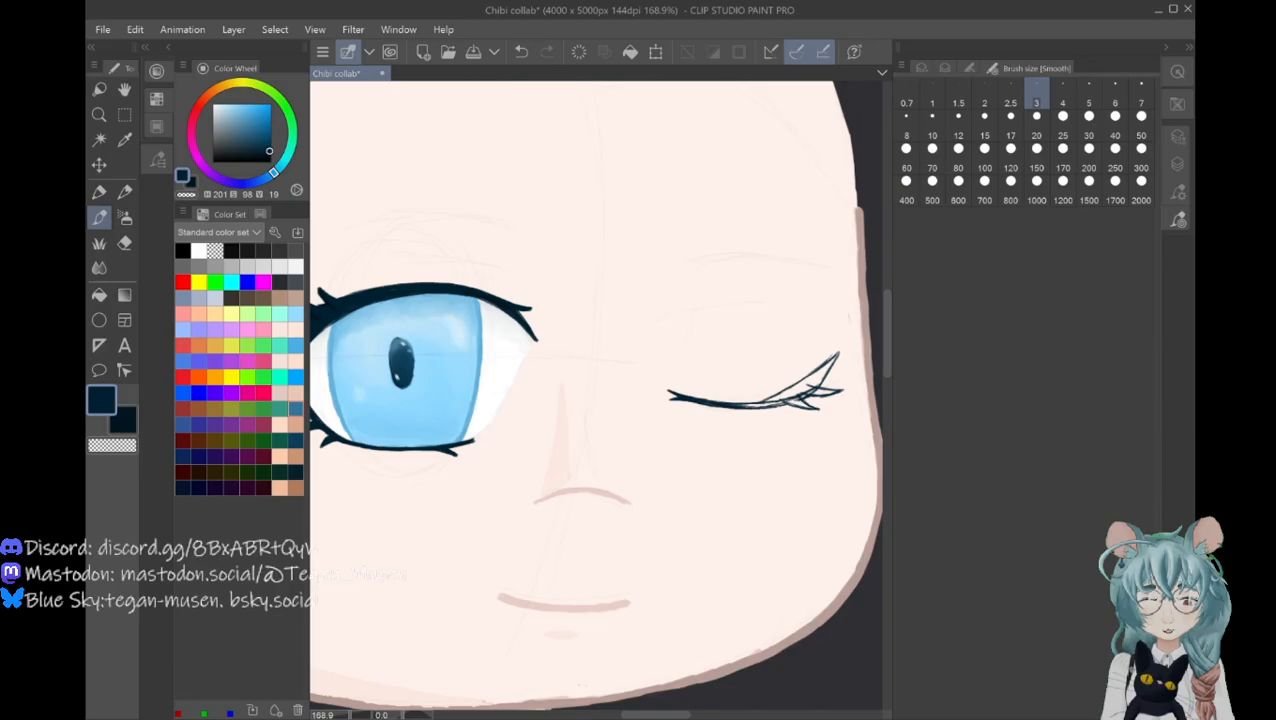
# Step: Fill the winking eye's outer lashes and wing with solid navy and extend the wing tip in the darker navy
pyautogui.moveTo(765, 405); pyautogui.dragTo(808, 406)
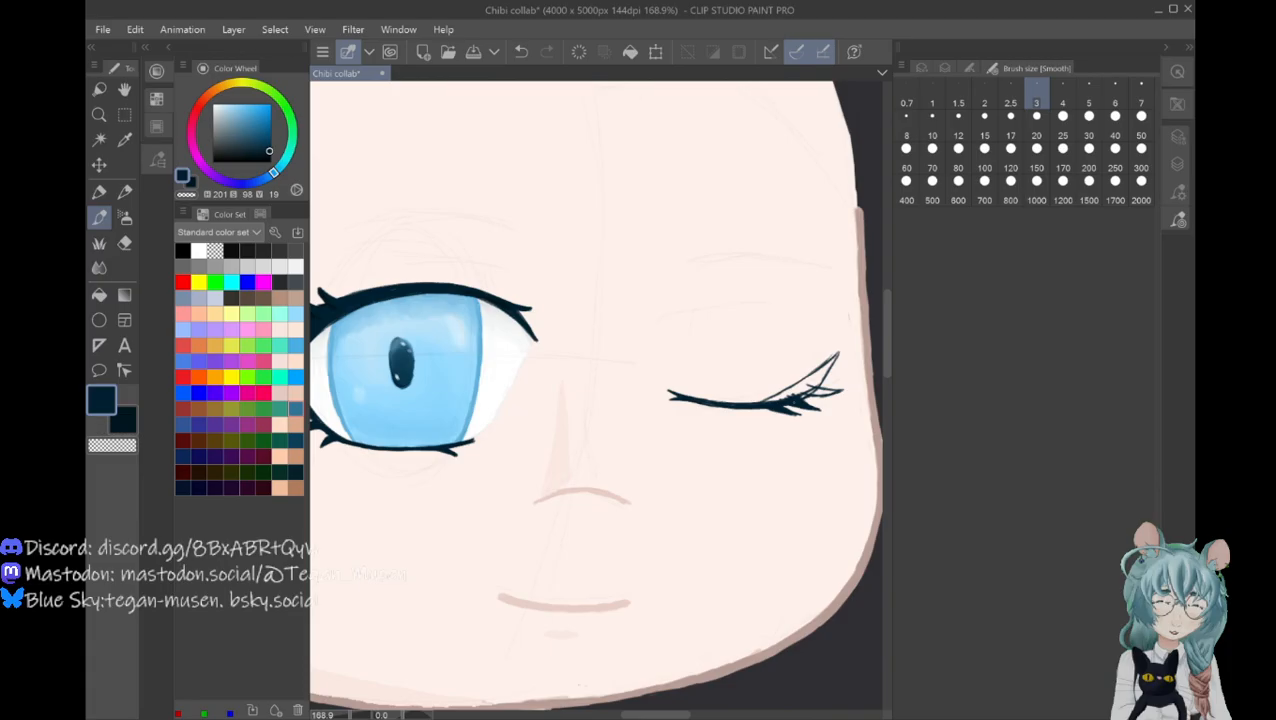
pyautogui.moveTo(813, 390); pyautogui.dragTo(833, 392)
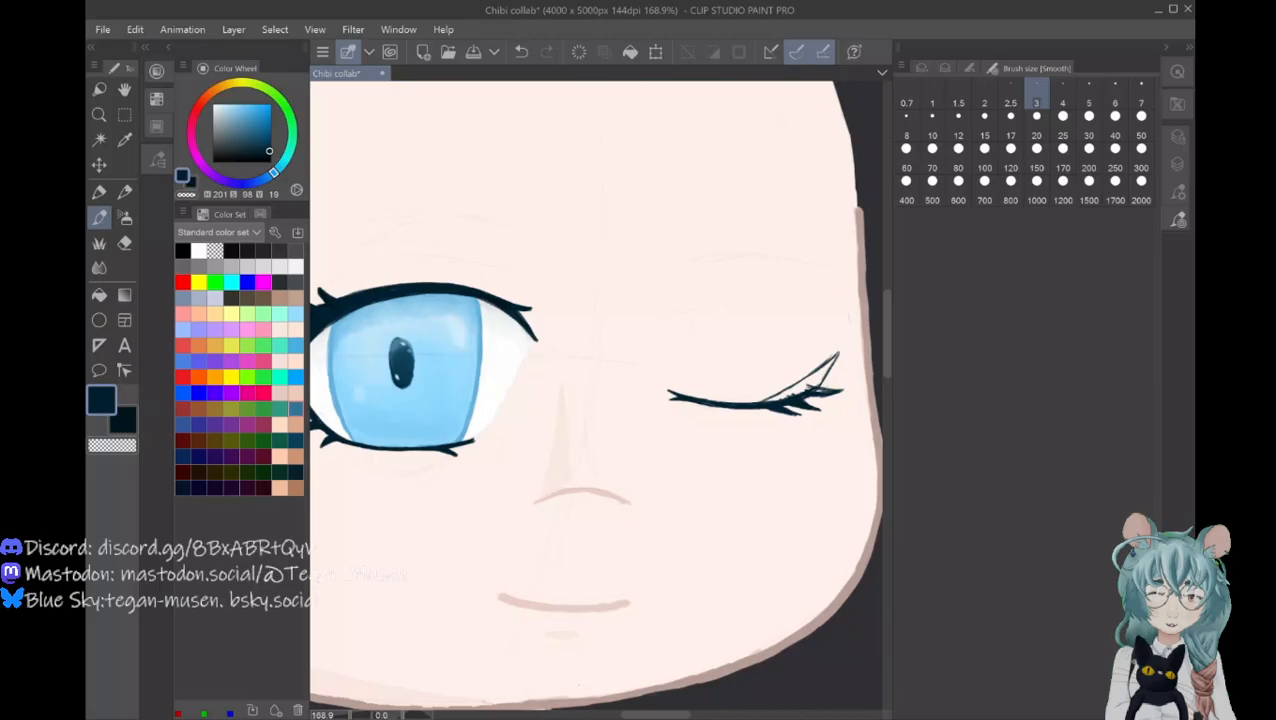
pyautogui.moveTo(766, 399); pyautogui.dragTo(824, 382)
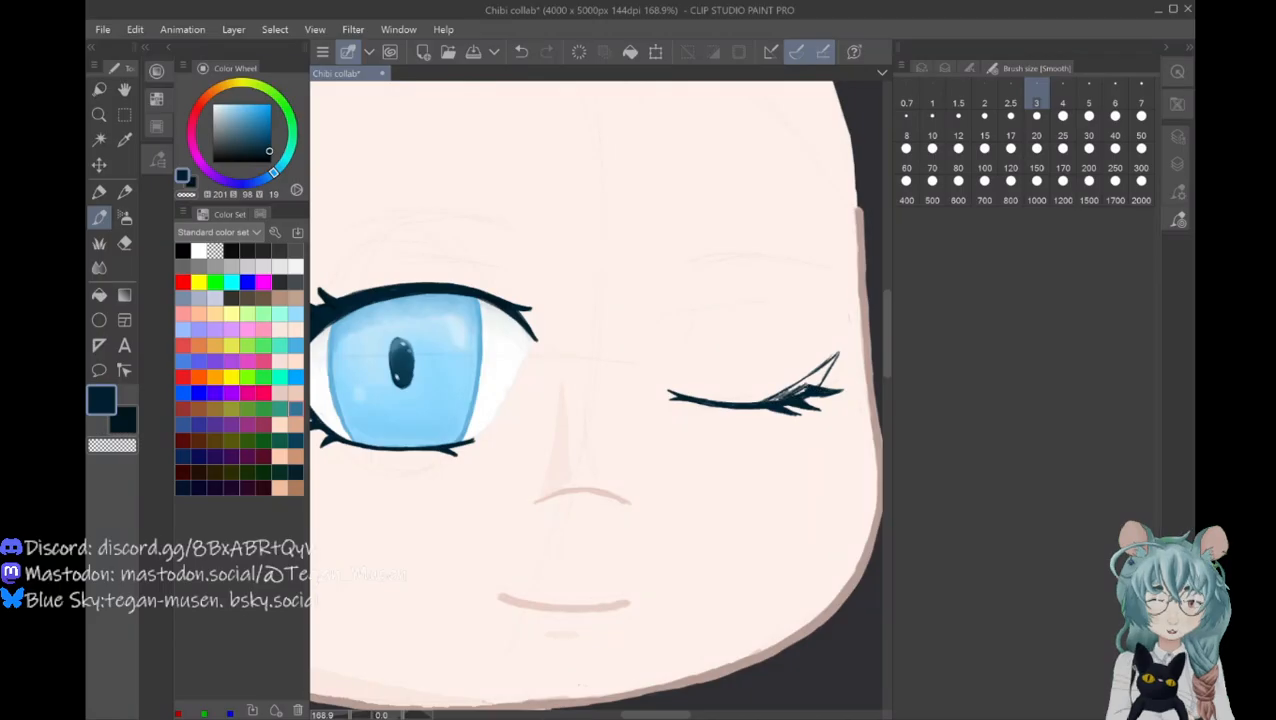
pyautogui.moveTo(764, 401); pyautogui.dragTo(783, 391)
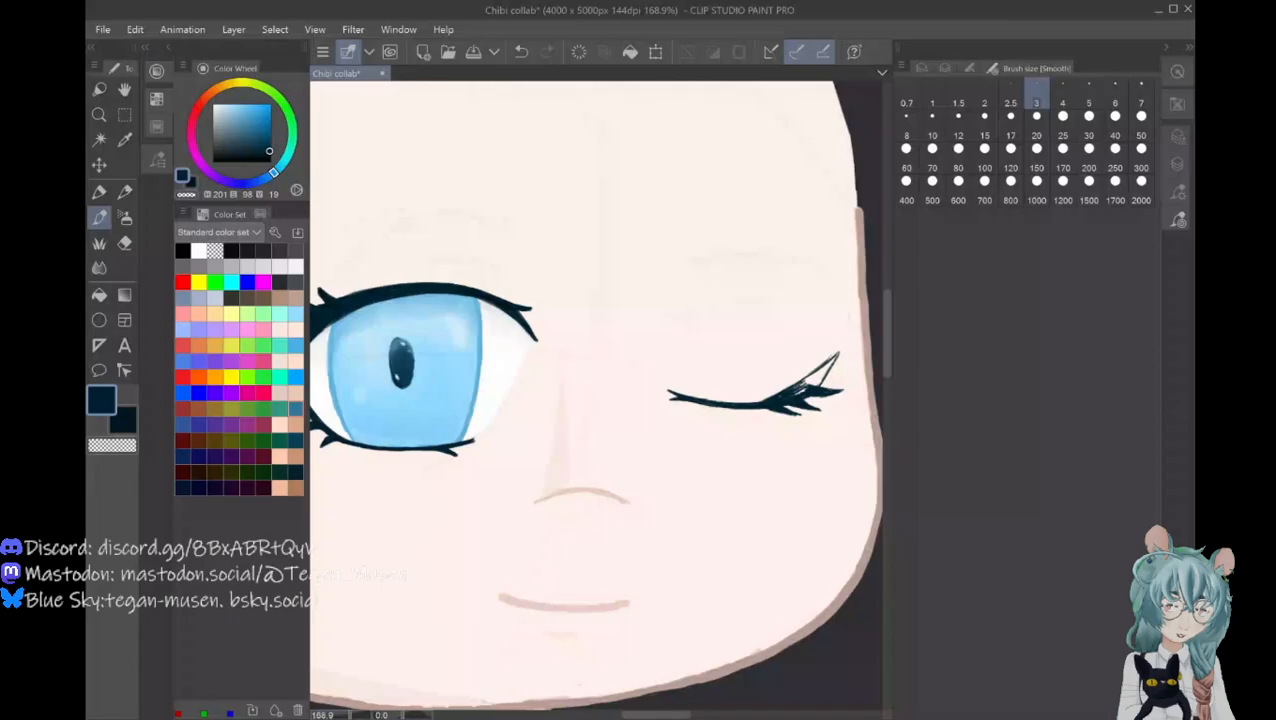
pyautogui.moveTo(803, 386); pyautogui.dragTo(835, 359)
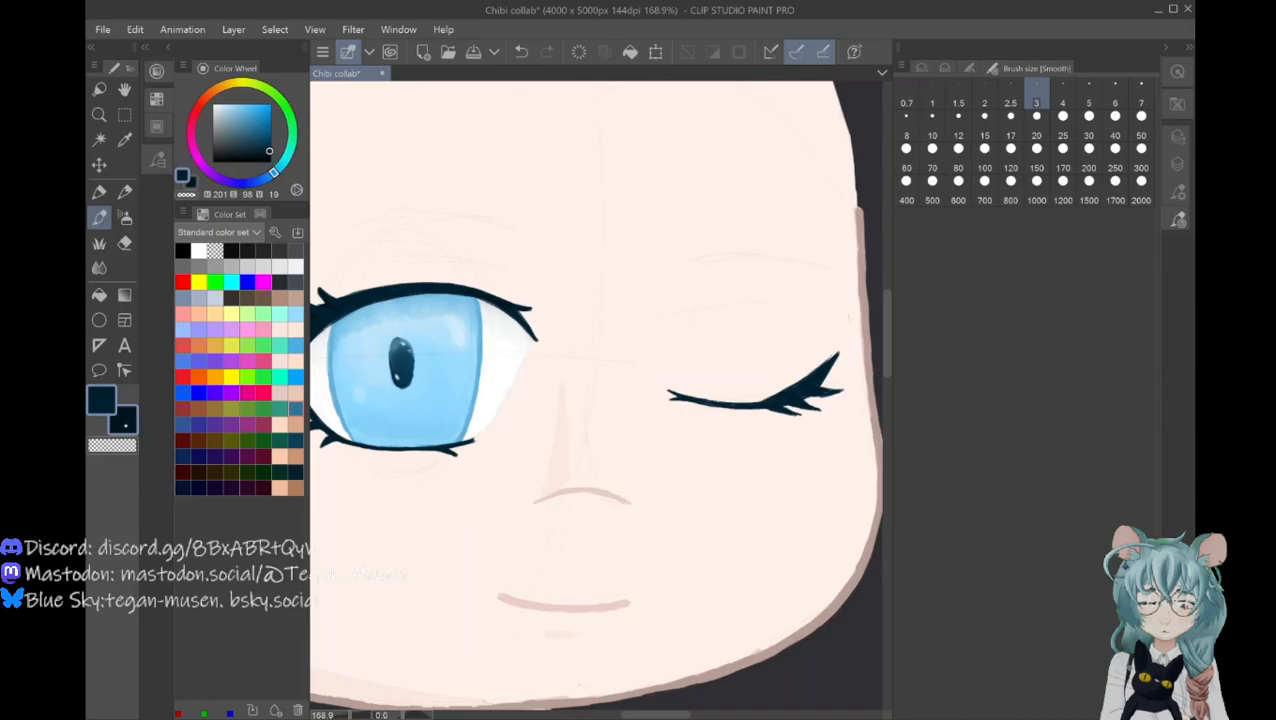
pyautogui.click(124, 421)
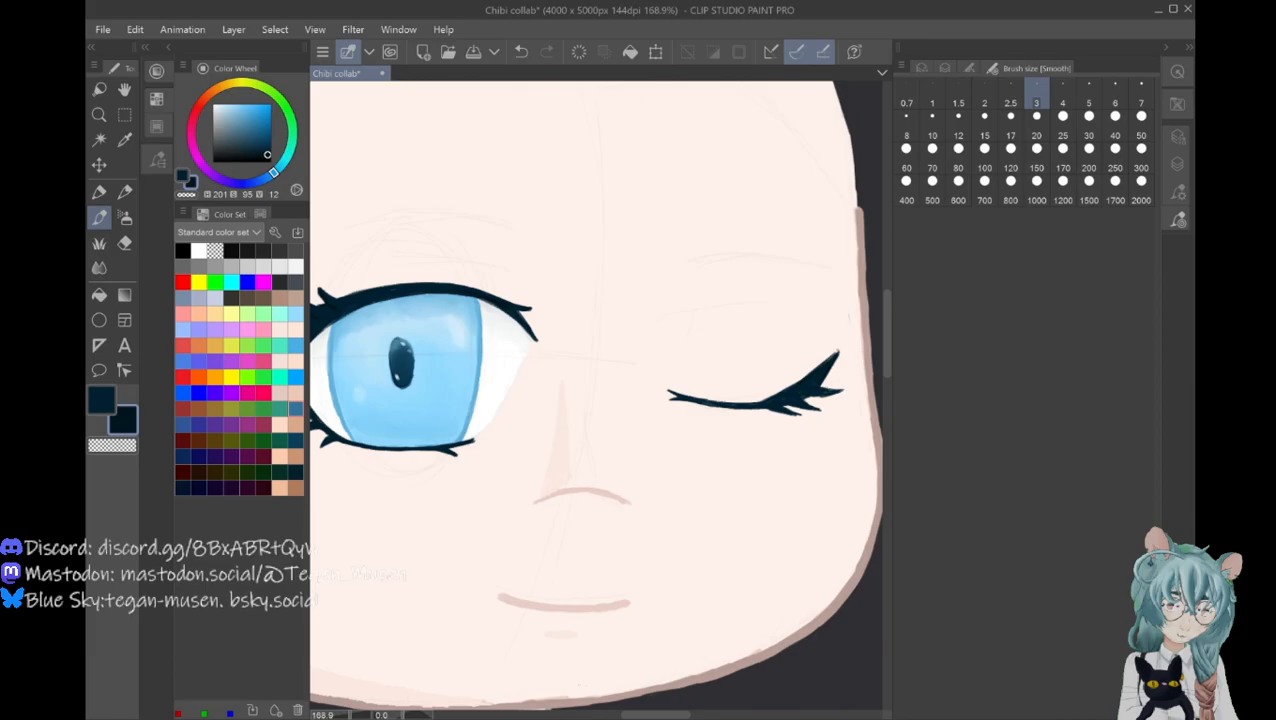
pyautogui.moveTo(830, 360); pyautogui.dragTo(840, 346)
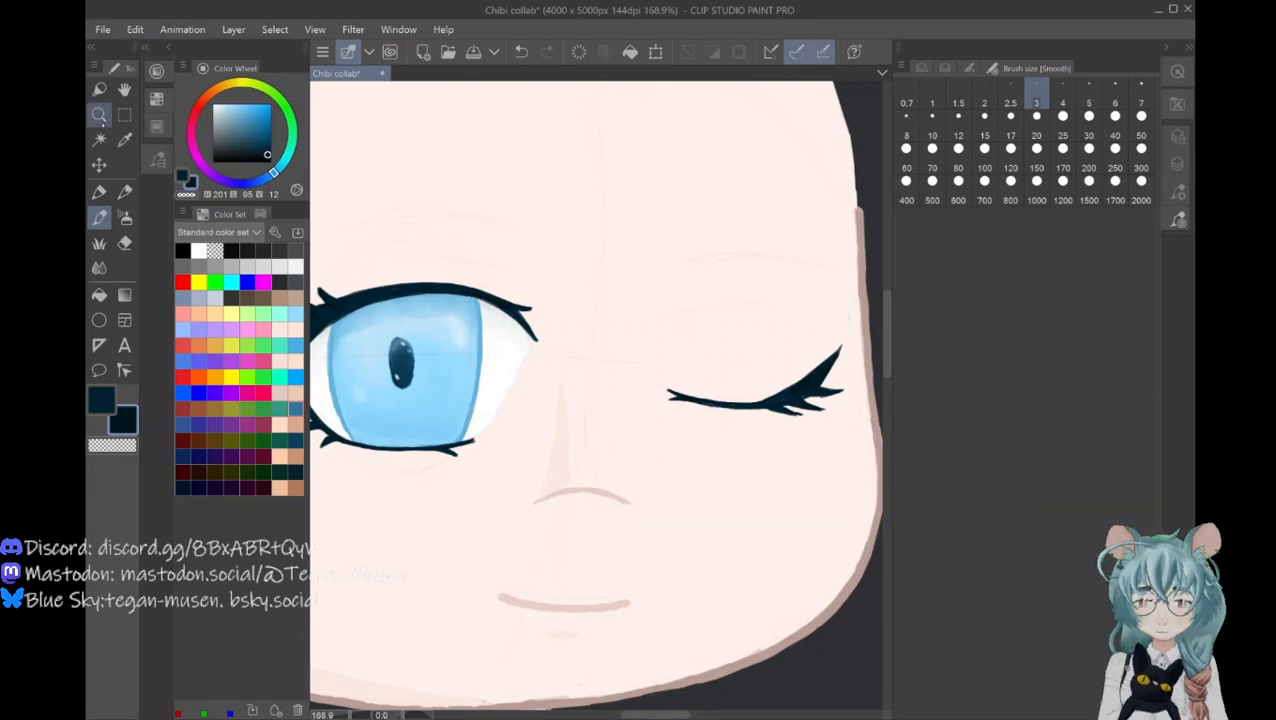
# Step: Sample the middle skin tone (hue 12, saturation 10, value 98) from the canvas swatches and make the head layer active
pyautogui.click(102, 121)
pyautogui.moveTo(574, 418); pyautogui.dragTo(512, 438)
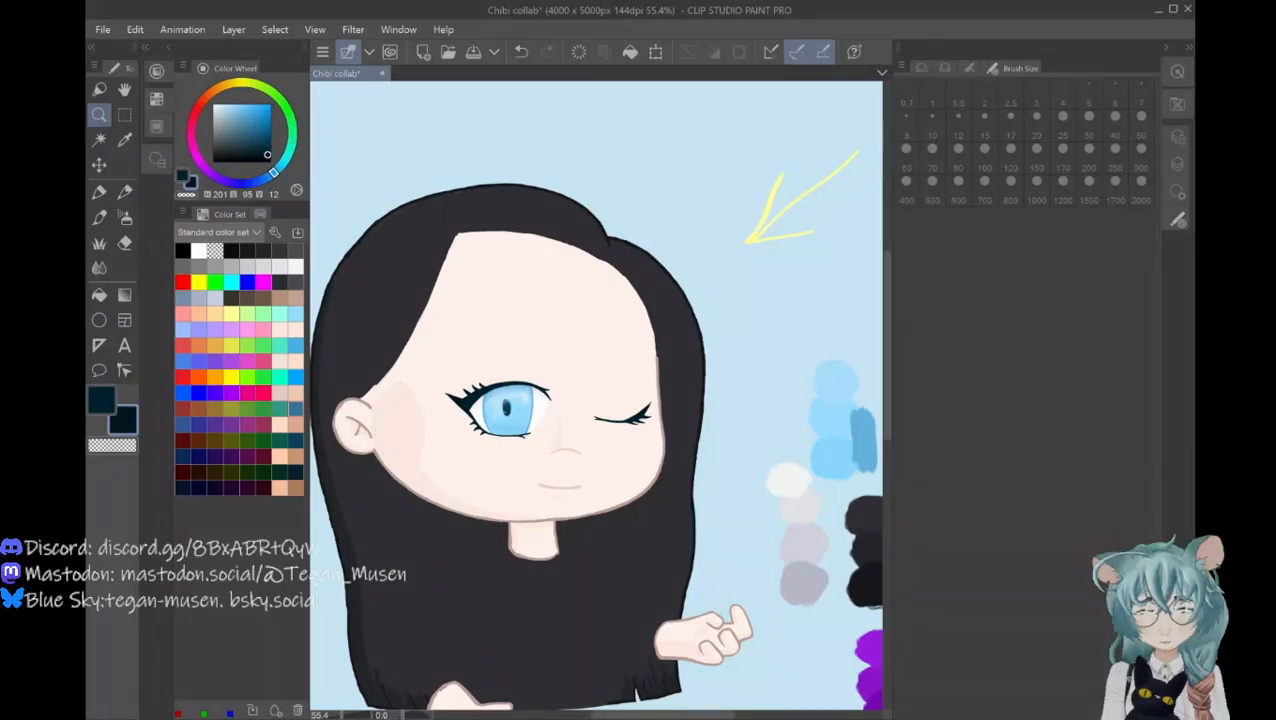
pyautogui.moveTo(662, 715); pyautogui.dragTo(682, 715)
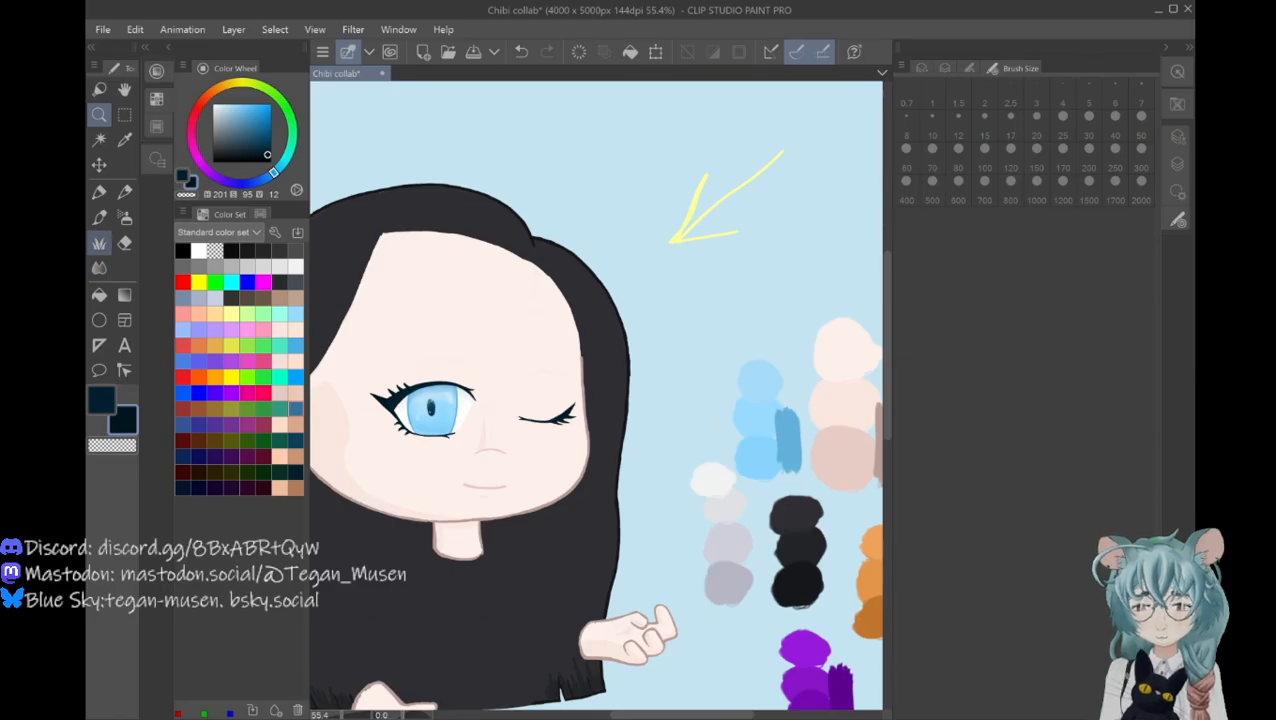
pyautogui.click(99, 217)
pyautogui.click(125, 140)
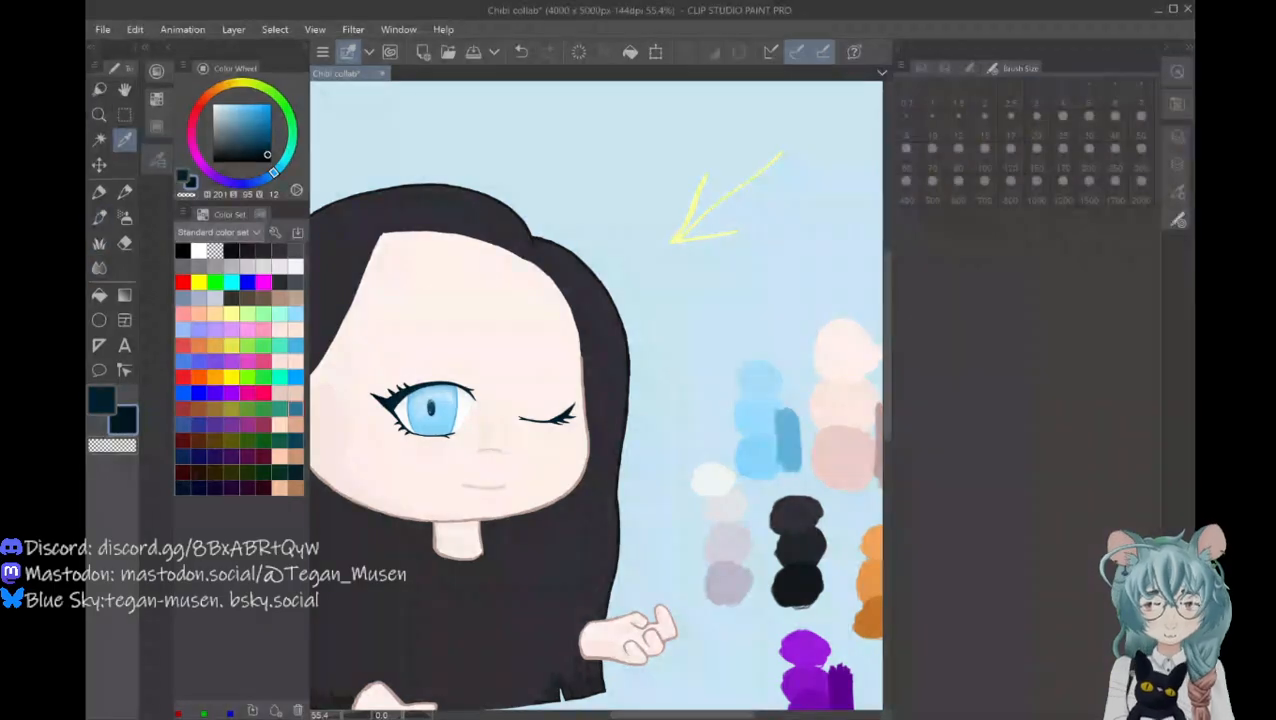
pyautogui.click(837, 396)
pyautogui.click(1177, 164)
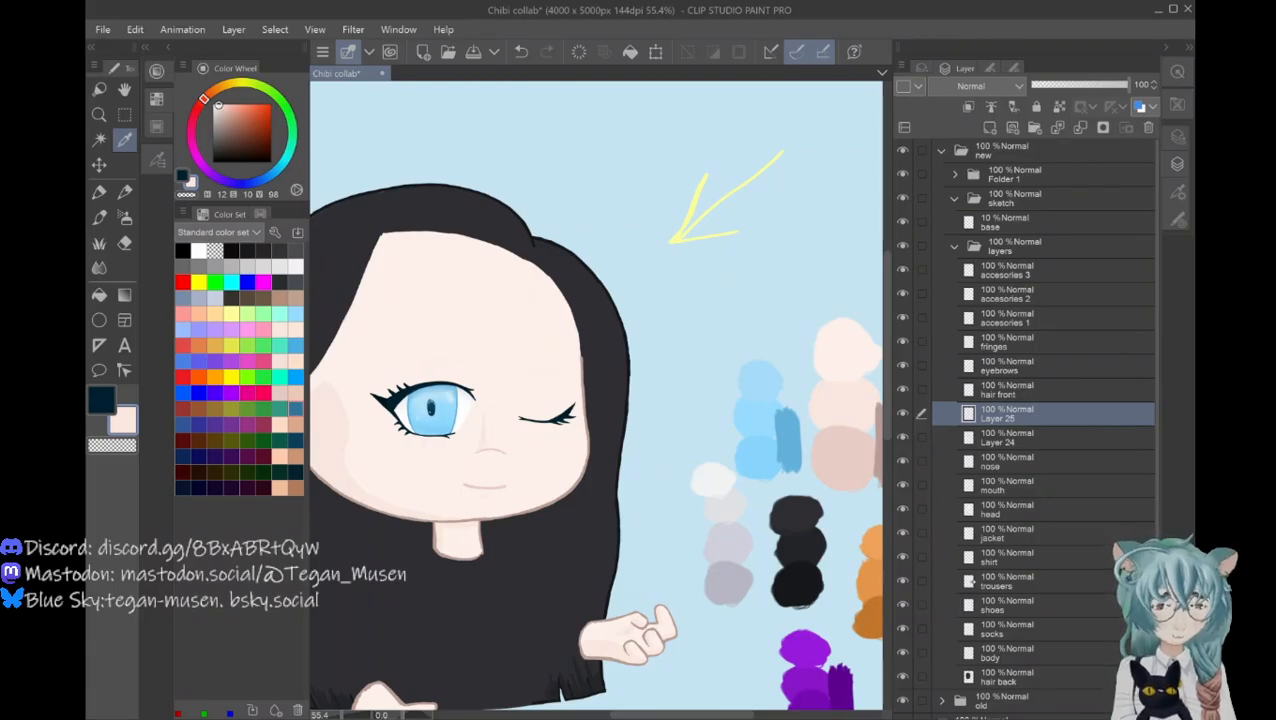
pyautogui.click(1052, 515)
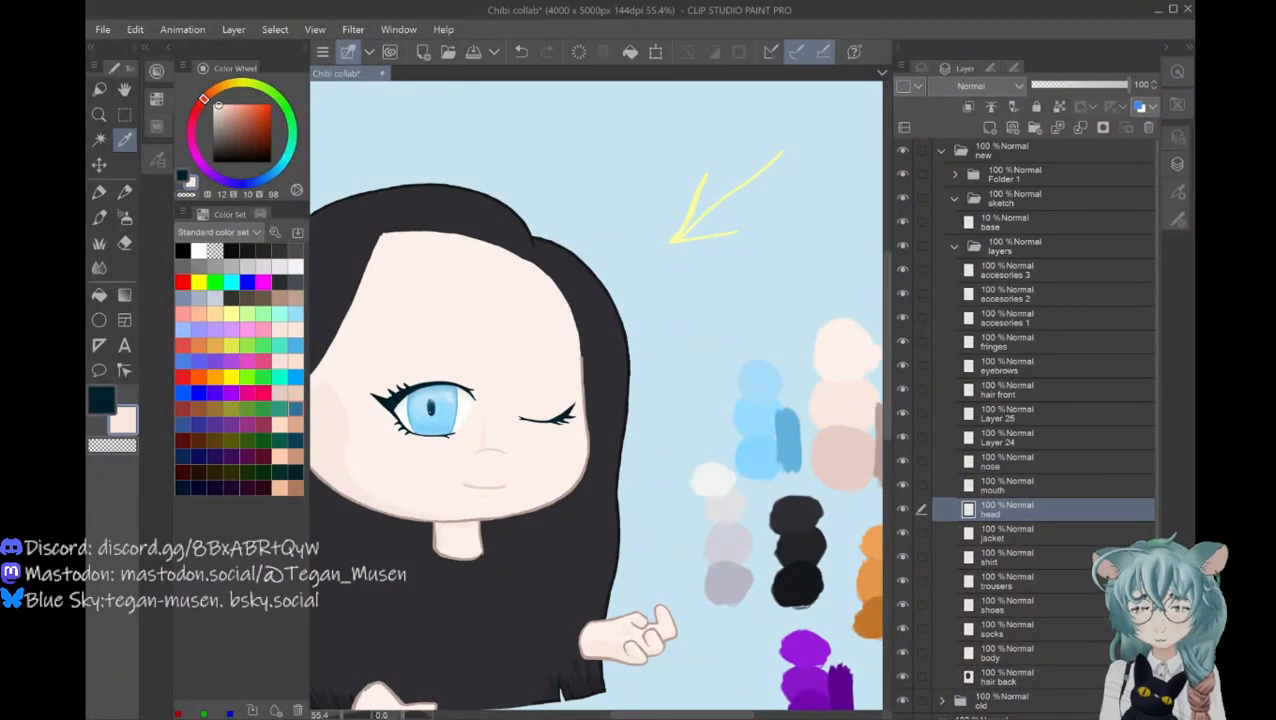
# Step: Inspect both eyes, the mouth, jaw and forehead of the face up close, and undo the last stroke
pyautogui.moveTo(682, 715); pyautogui.dragTo(669, 715)
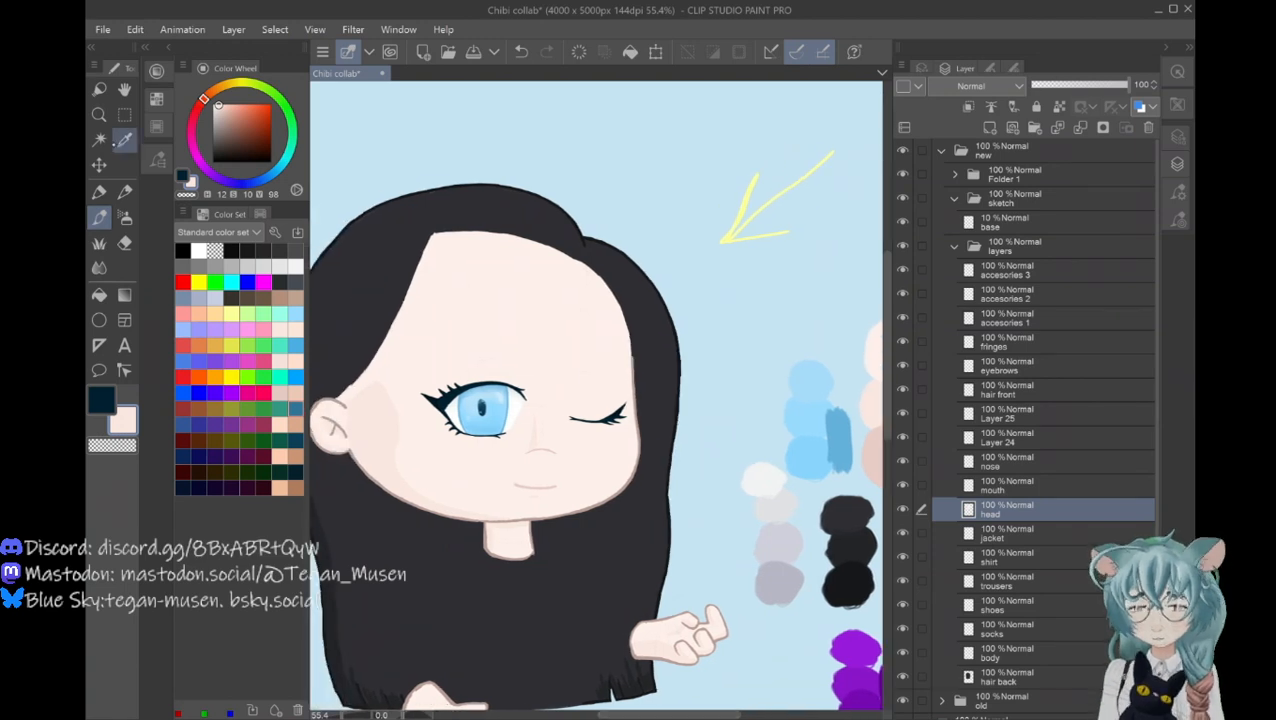
pyautogui.click(99, 113)
pyautogui.moveTo(462, 368); pyautogui.dragTo(490, 377)
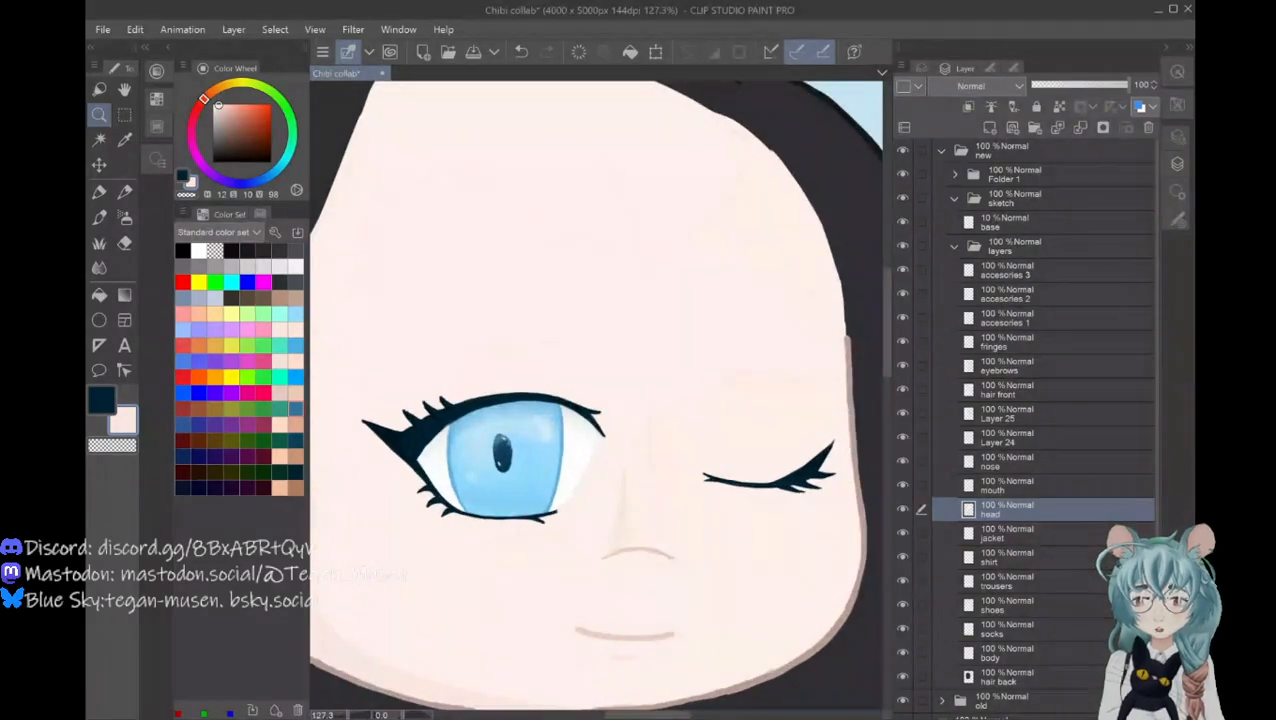
pyautogui.press('p')
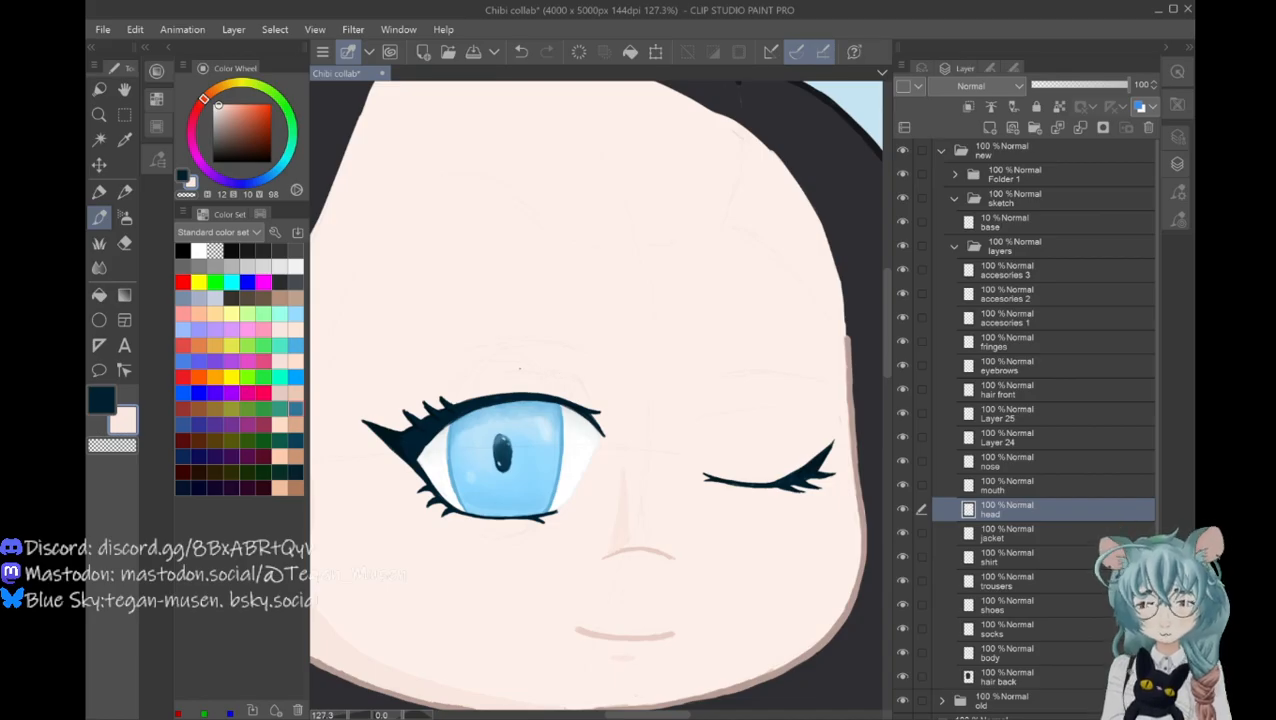
pyautogui.moveTo(497, 373); pyautogui.dragTo(615, 55)
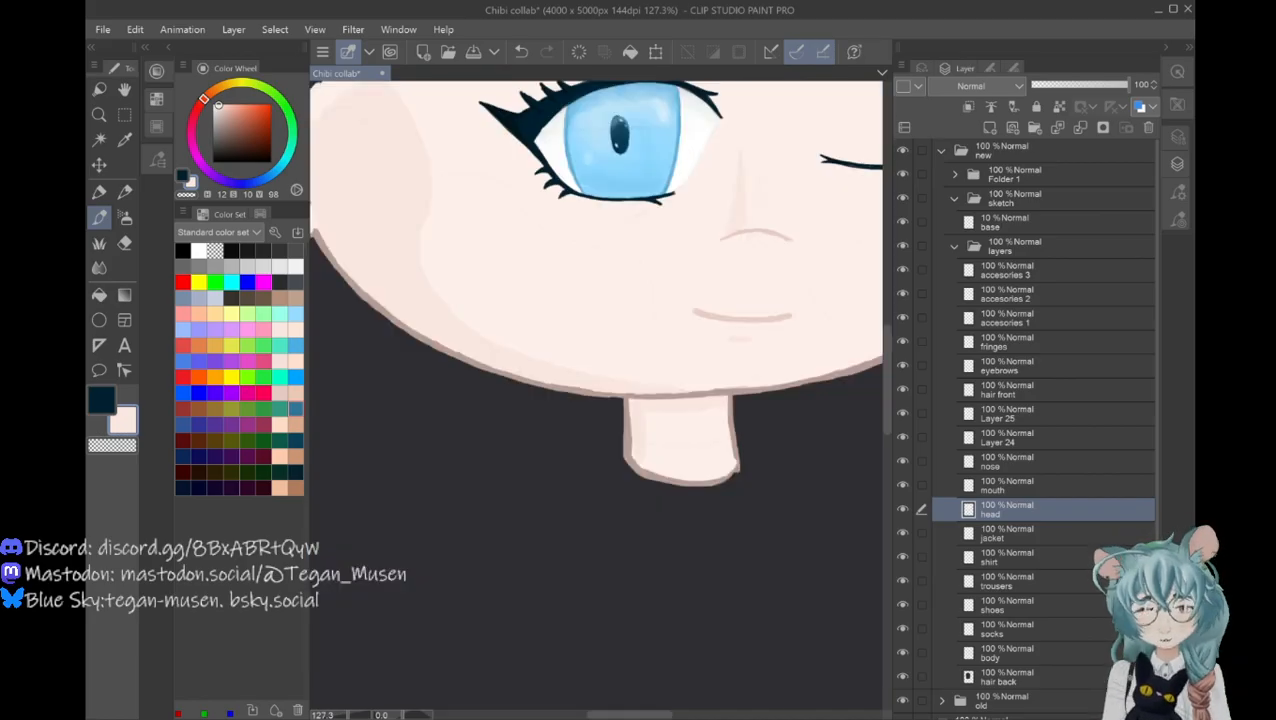
pyautogui.moveTo(887, 379); pyautogui.dragTo(887, 332)
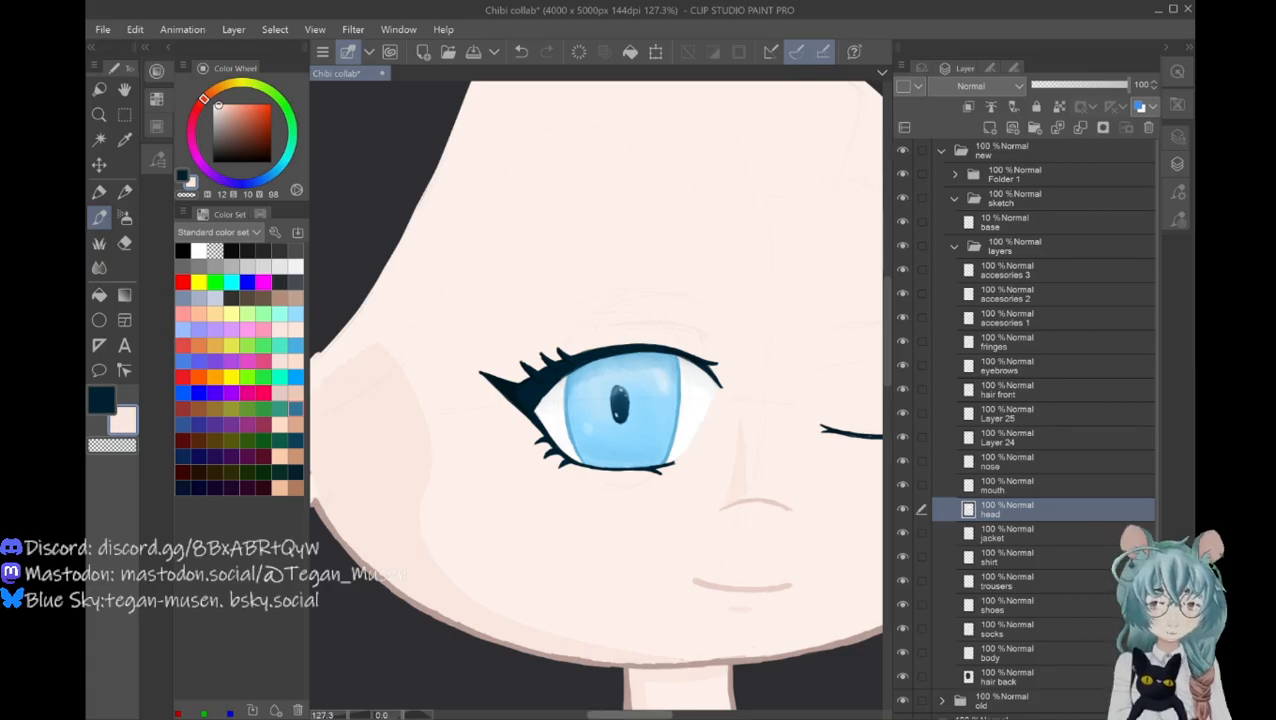
pyautogui.moveTo(646, 714); pyautogui.dragTo(667, 714)
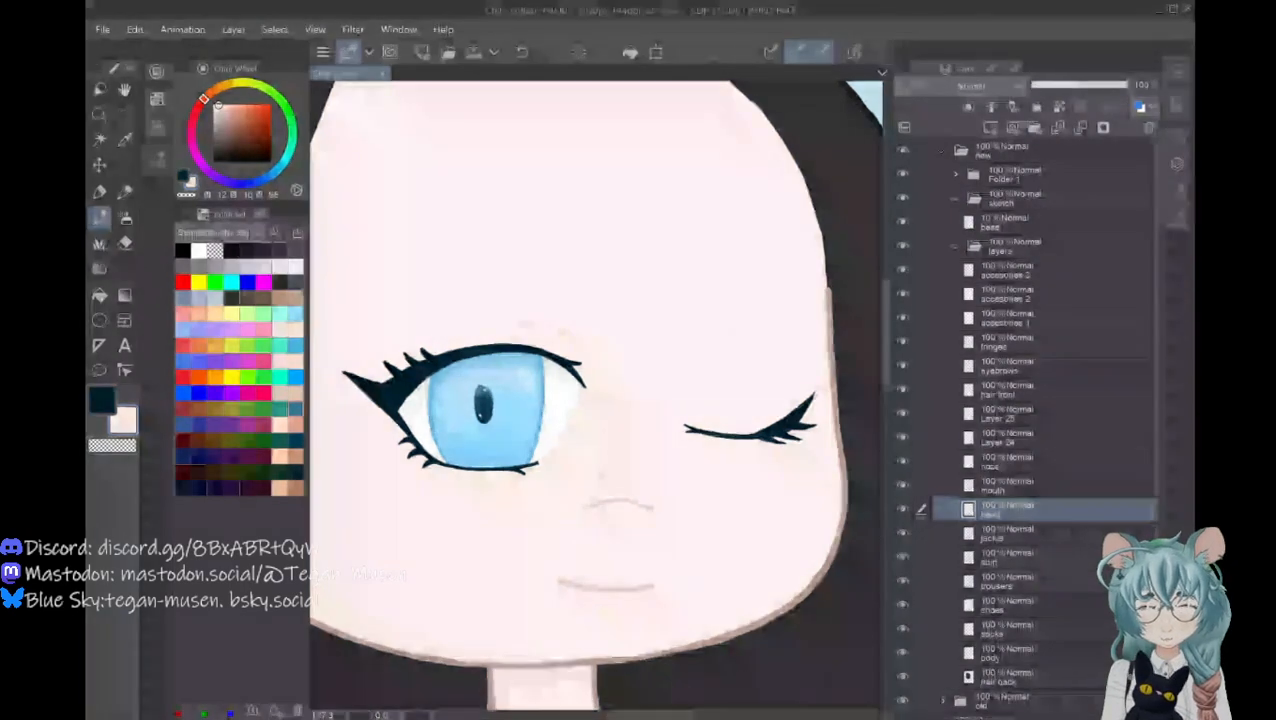
pyautogui.moveTo(702, 371); pyautogui.dragTo(517, 403)
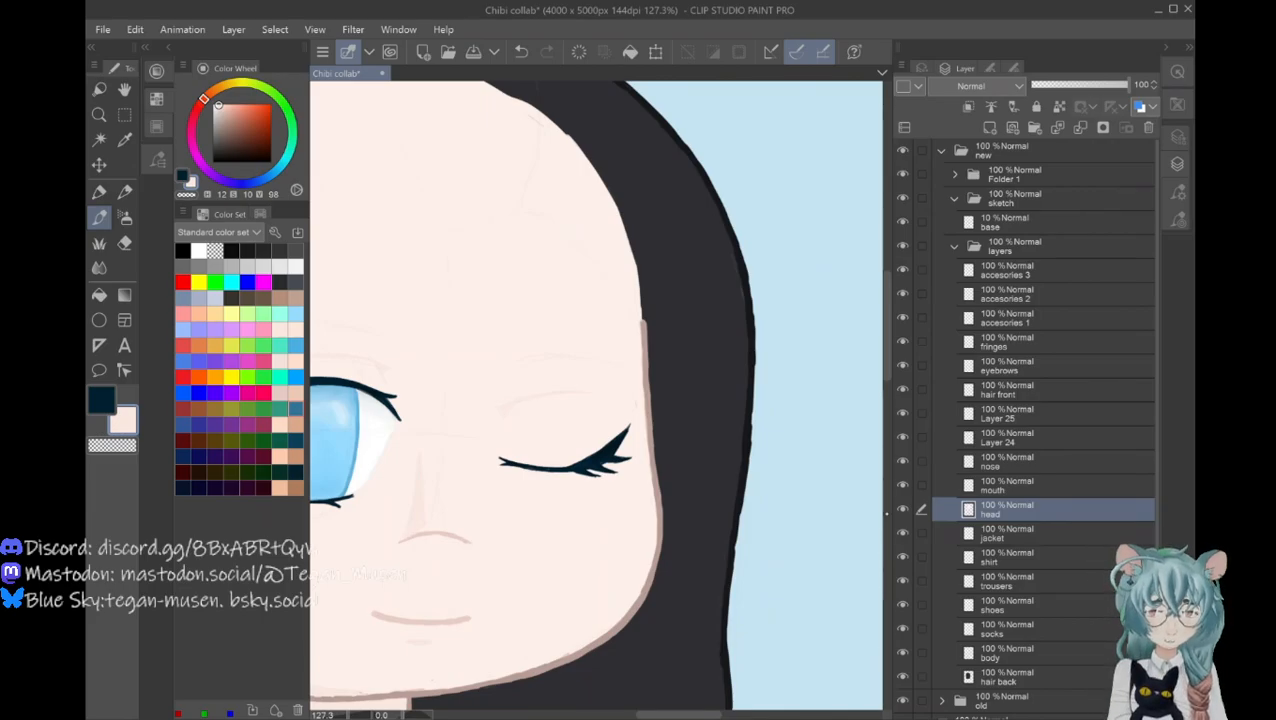
pyautogui.scroll(3, 884, 330)
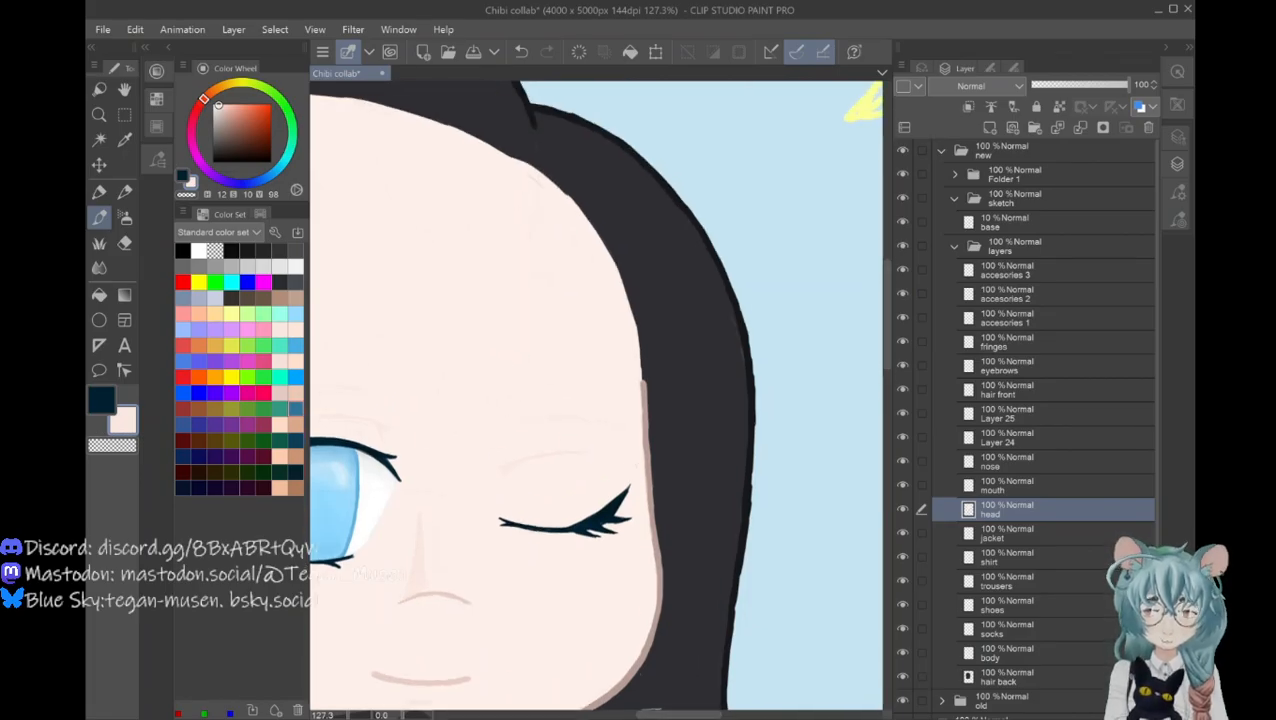
pyautogui.hotkey('ctrl', 'z')
pyautogui.moveTo(672, 715); pyautogui.dragTo(646, 715)
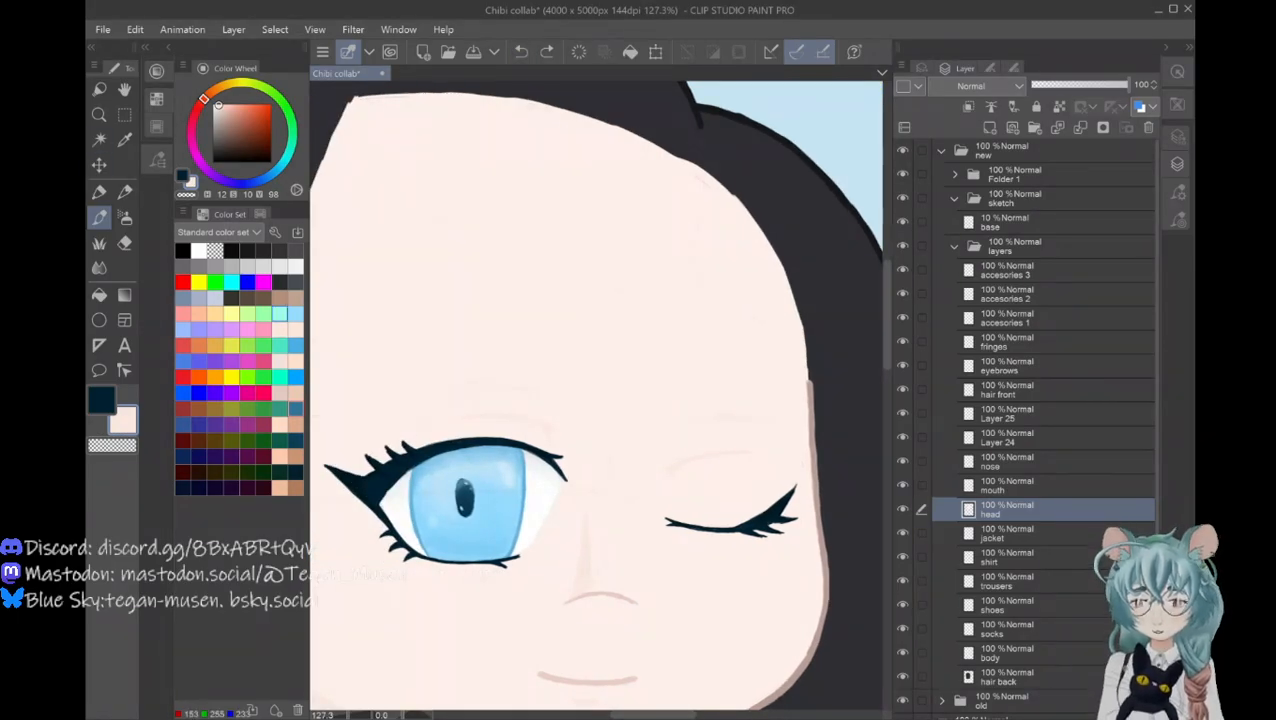
# Step: Make the hair front layer active and sample the top and middle dark hair swatches as main colour (250, 11, 21) and sub colour (240, 14, 11)
pyautogui.click(99, 115)
pyautogui.moveTo(408, 401)
pyautogui.mouseDown()
pyautogui.moveTo(393, 391)
pyautogui.moveTo(380, 403)
pyautogui.moveTo(390, 427)
pyautogui.mouseUp()
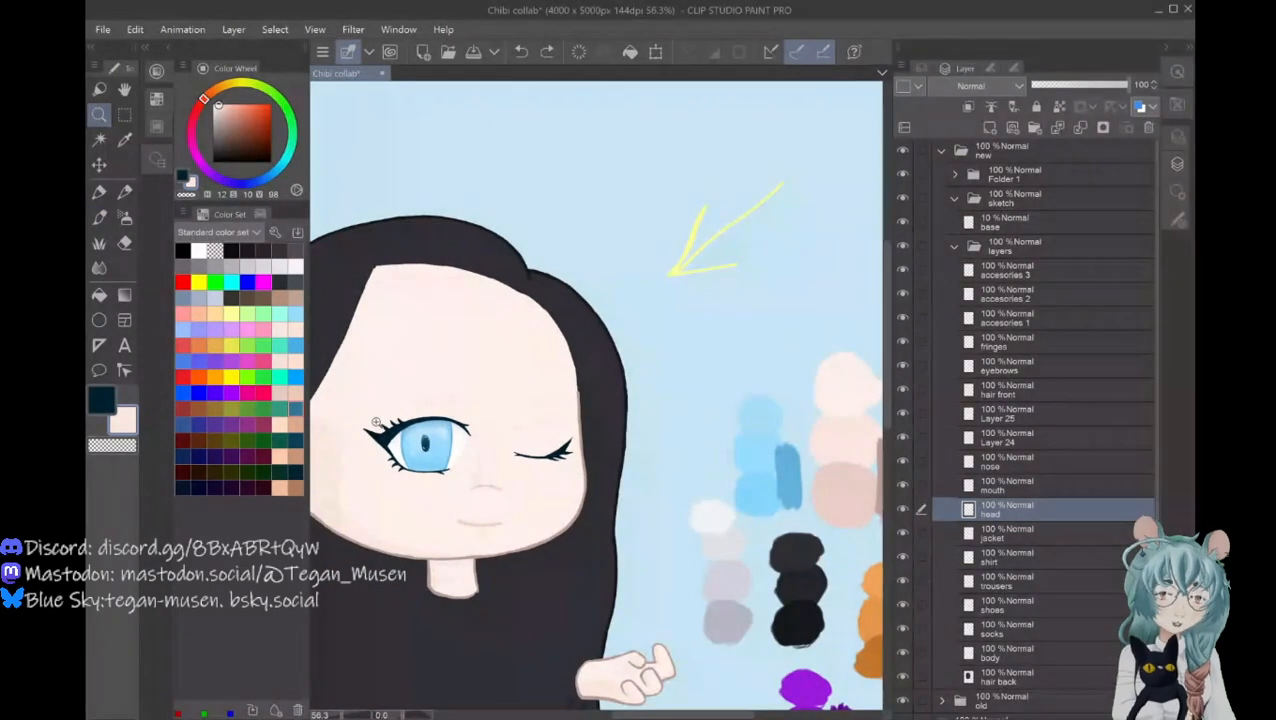
pyautogui.moveTo(370, 510); pyautogui.dragTo(354, 508)
pyautogui.moveTo(886, 393); pyautogui.dragTo(886, 429)
pyautogui.moveTo(690, 714); pyautogui.dragTo(666, 714)
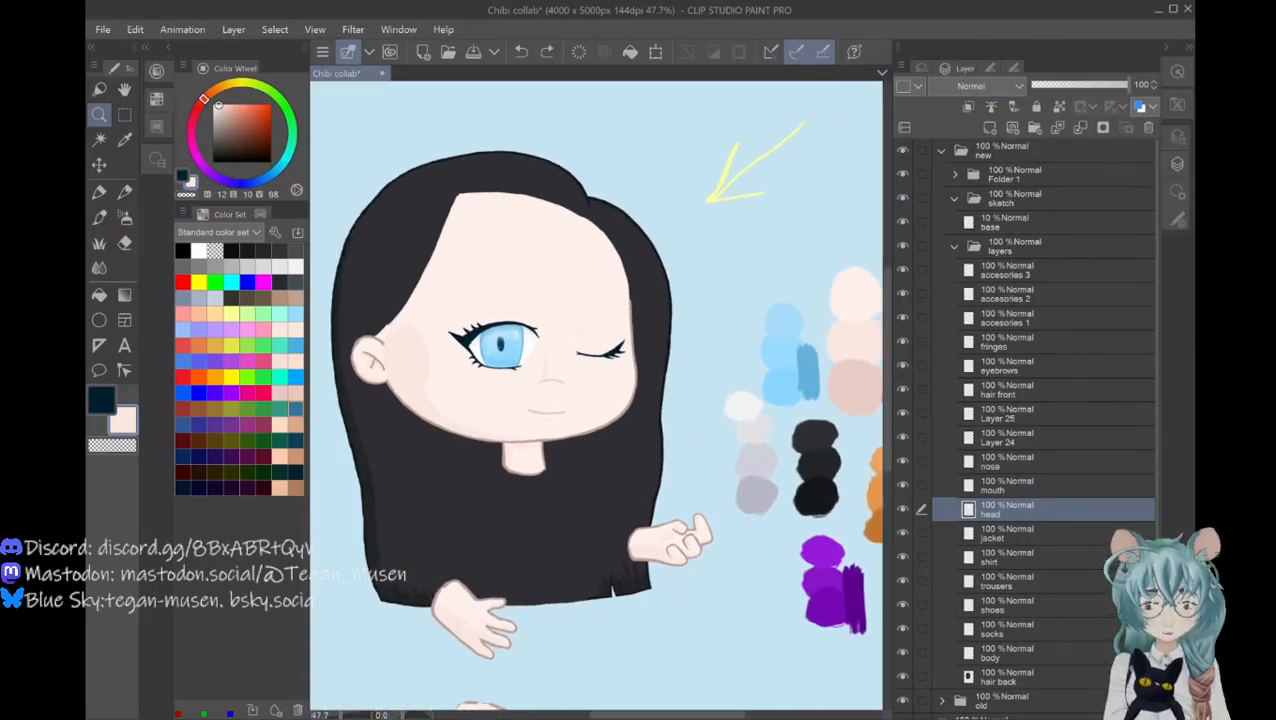
pyautogui.moveTo(887, 394)
pyautogui.mouseDown()
pyautogui.moveTo(887, 457)
pyautogui.moveTo(886, 345)
pyautogui.mouseUp()
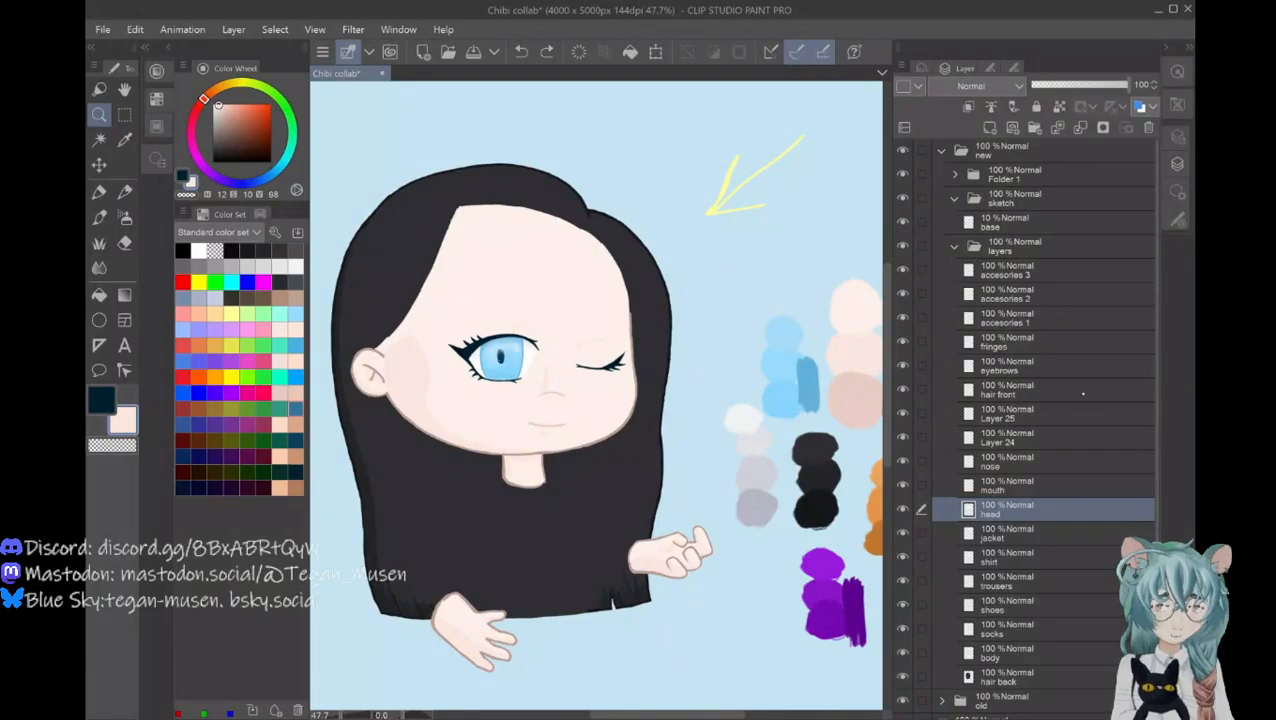
pyautogui.click(1040, 390)
pyautogui.press('x')
pyautogui.press('i')
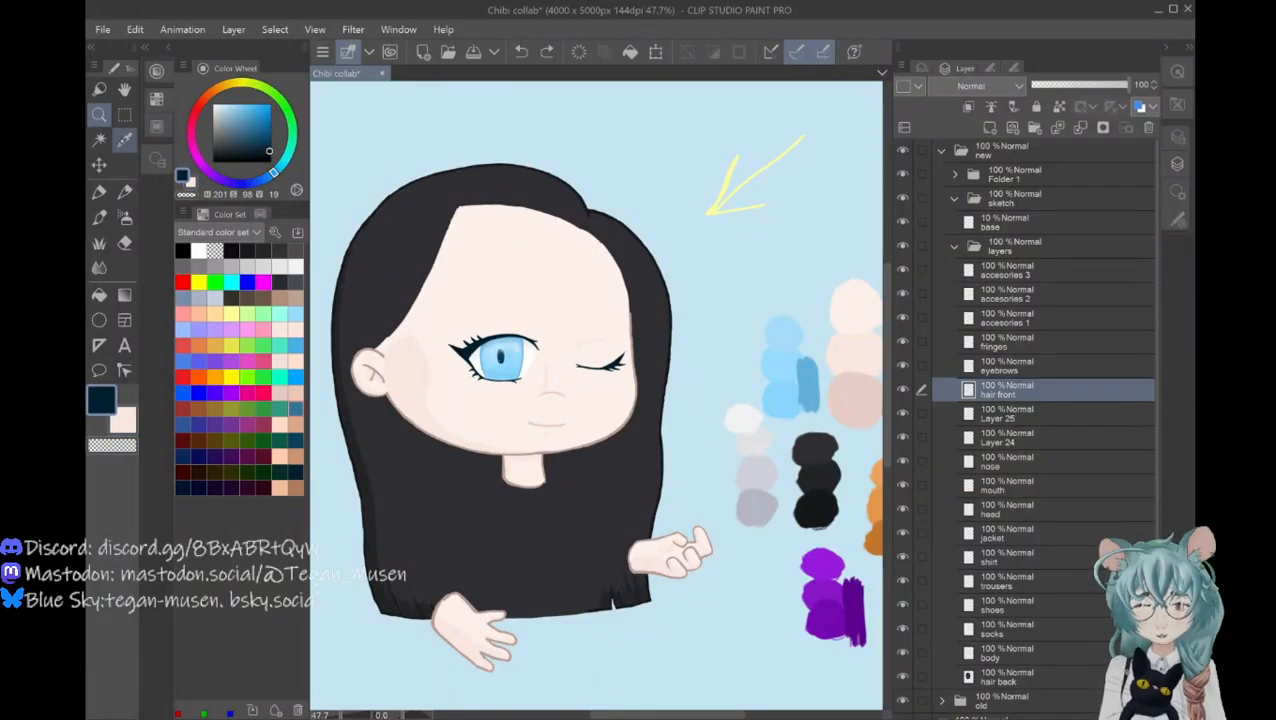
pyautogui.click(814, 441)
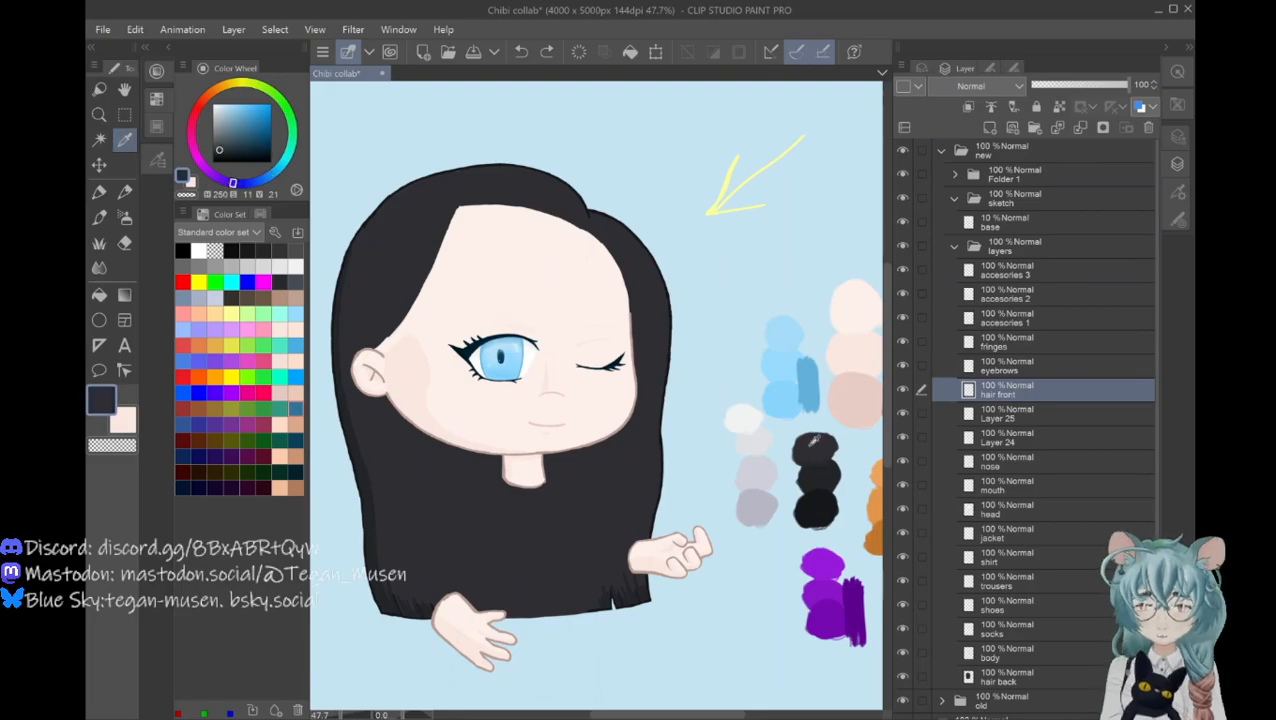
pyautogui.press('x')
pyautogui.click(819, 478)
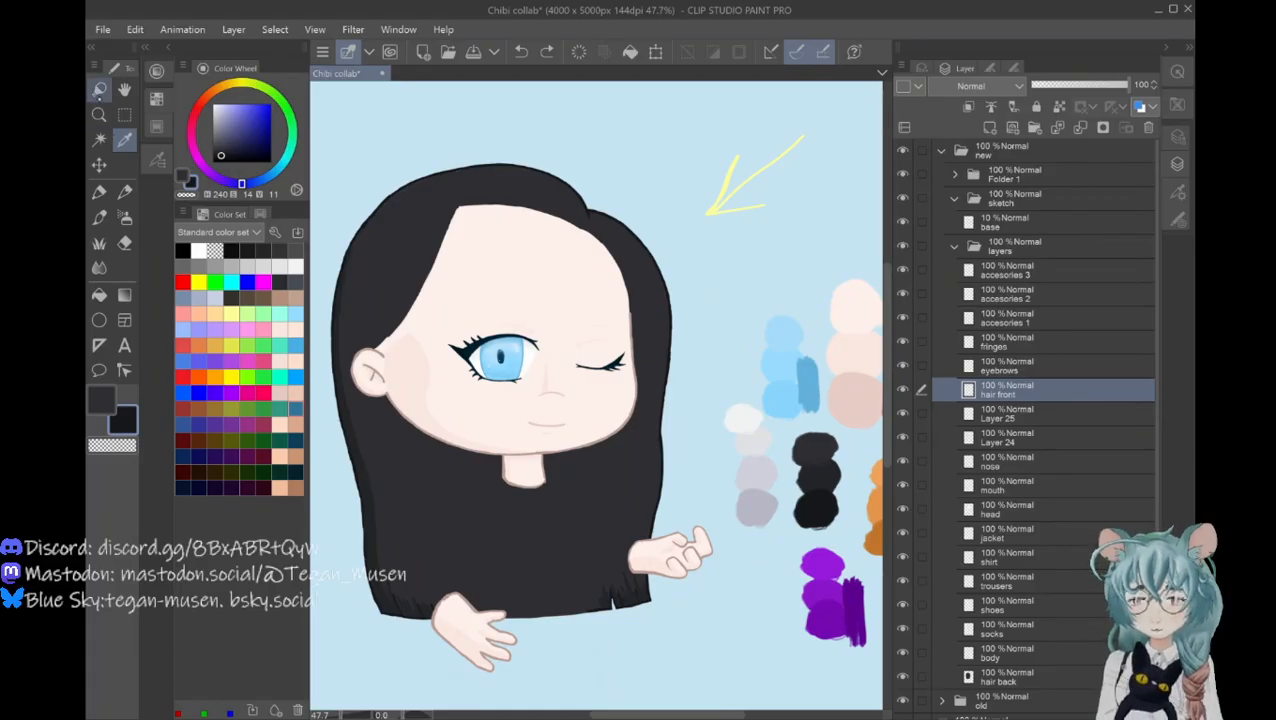
# Step: Raise the opacity of the base layer in the sketch folder to 59%
pyautogui.click(99, 115)
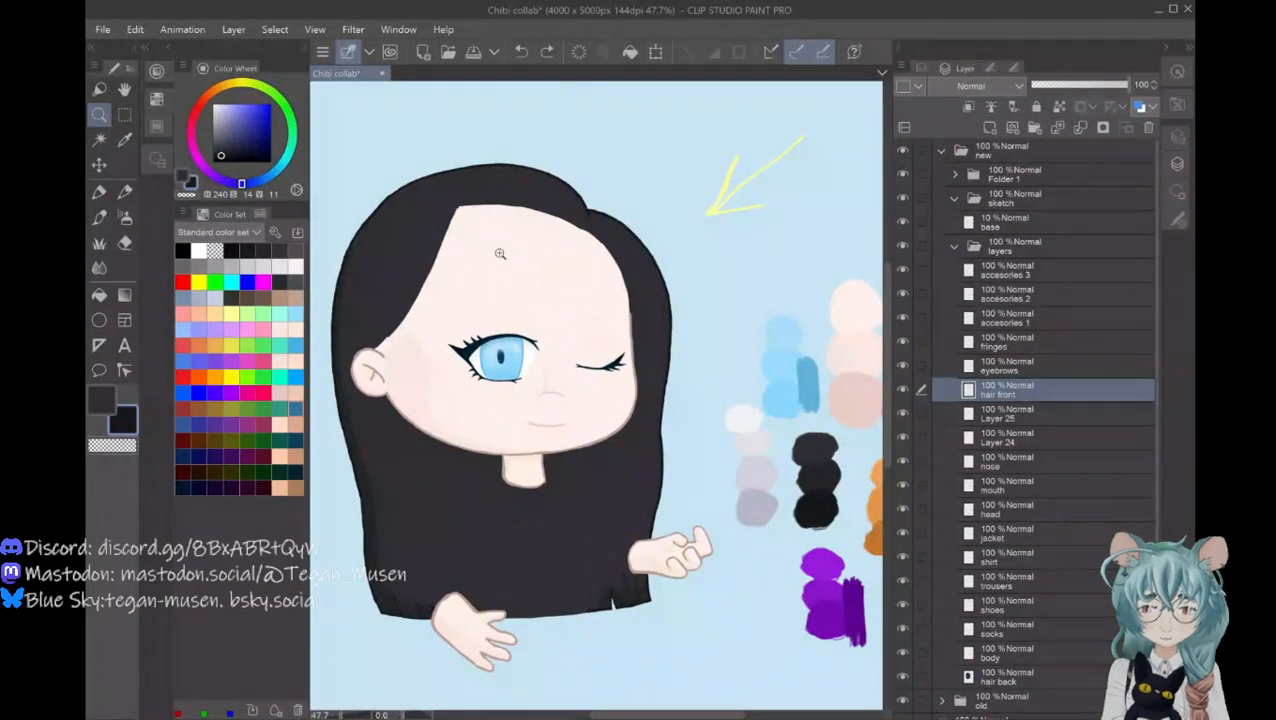
pyautogui.click(458, 285)
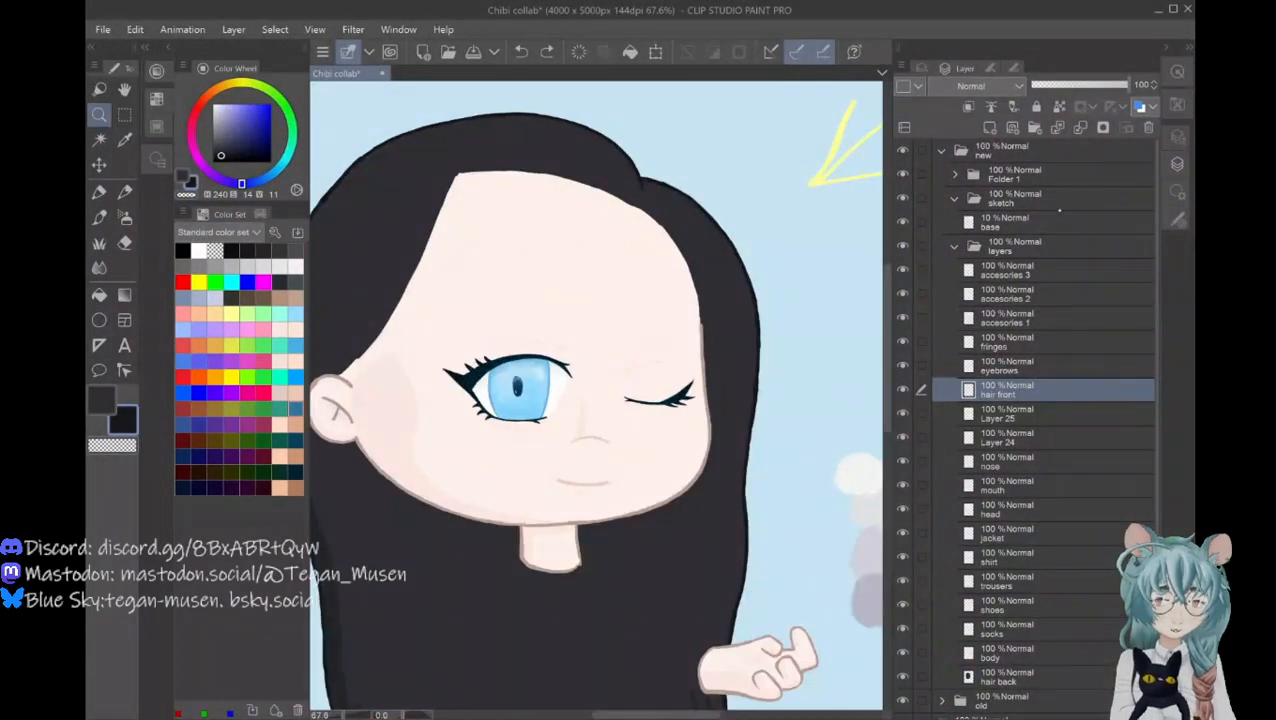
pyautogui.click(1062, 205)
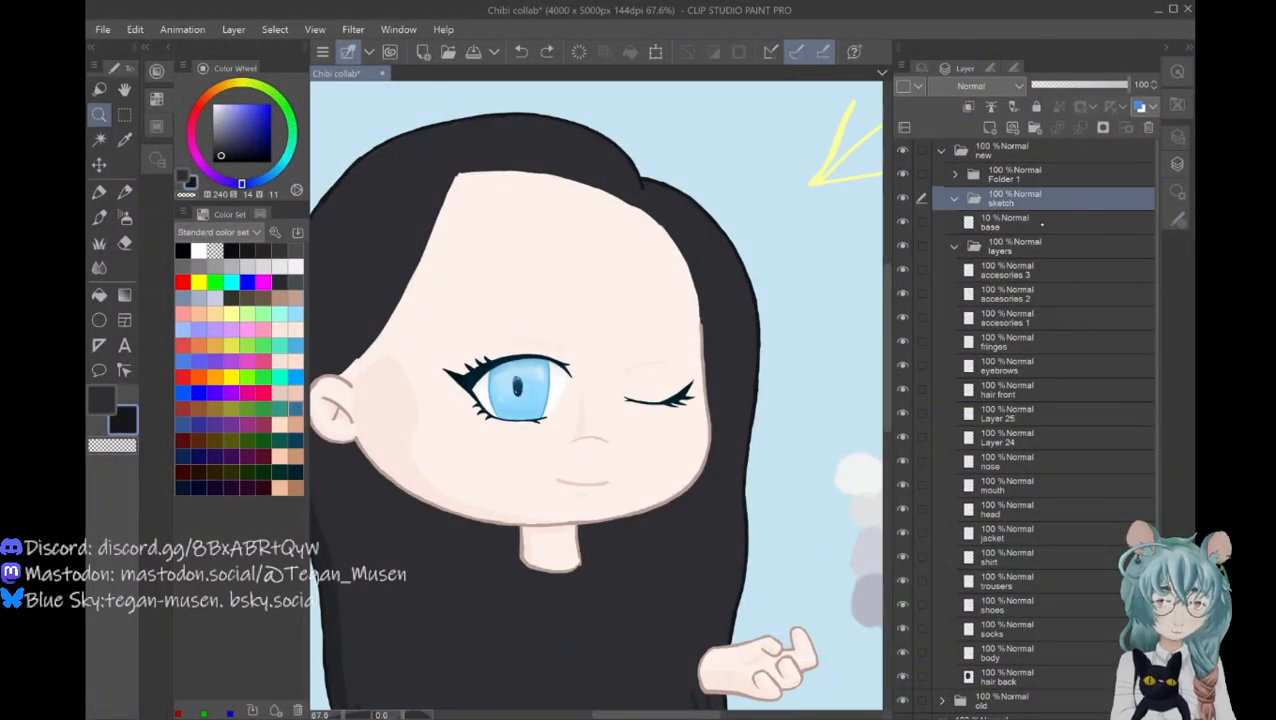
pyautogui.click(1042, 225)
pyautogui.click(1071, 88)
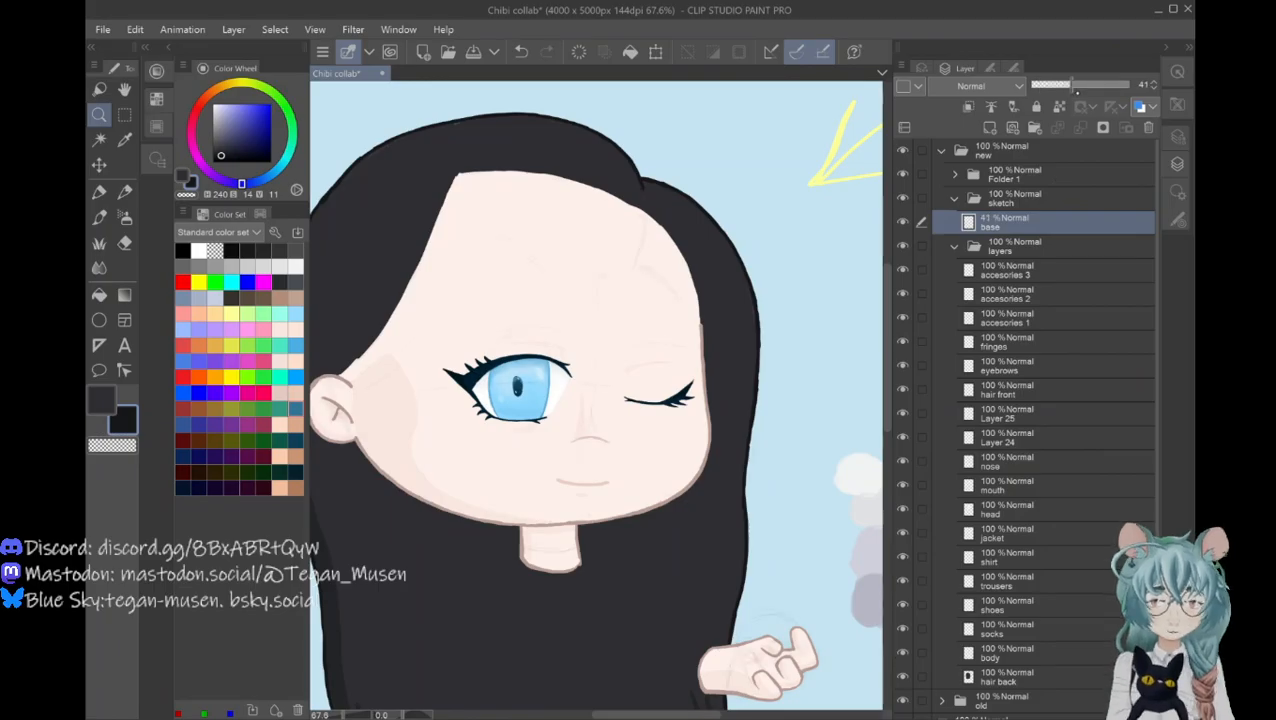
pyautogui.click(1090, 88)
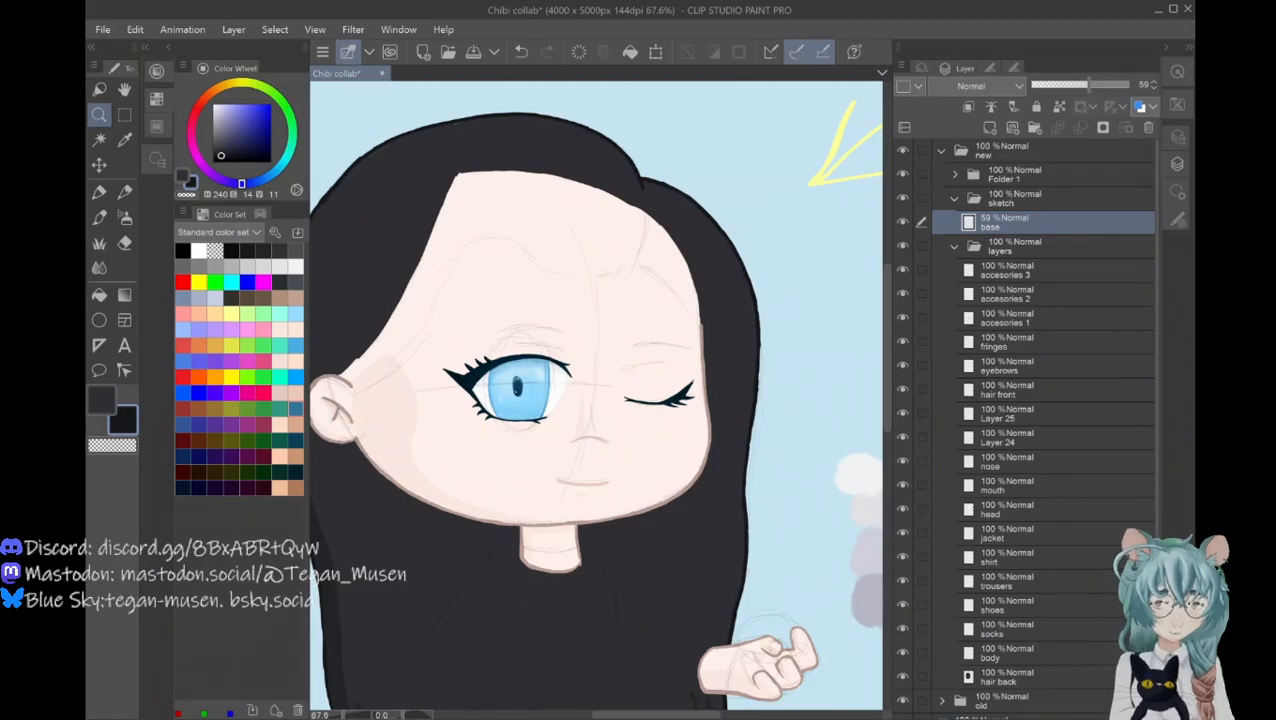
# Step: On the hair front layer, draw the hairline from the parting down to the winking eye's temple, using the lighter dark tone at brush size 15
pyautogui.click(1040, 390)
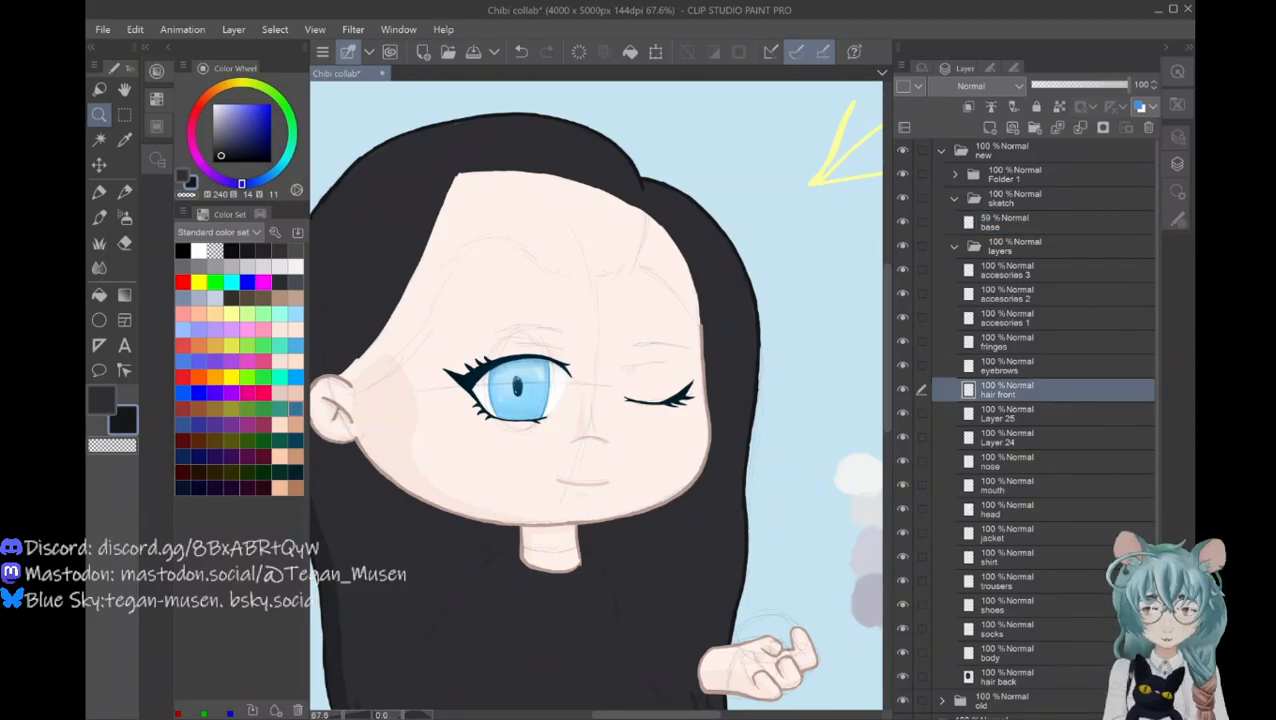
pyautogui.press('x')
pyautogui.press('p')
pyautogui.press('b')
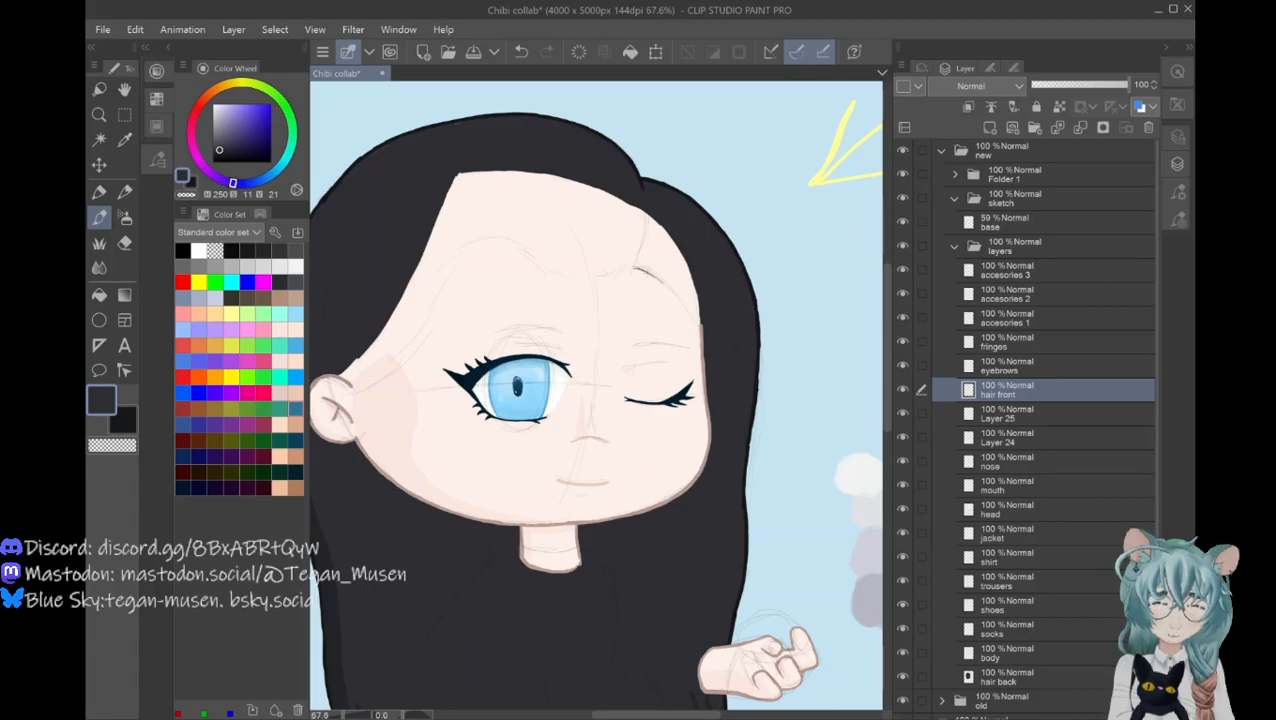
pyautogui.click(1175, 190)
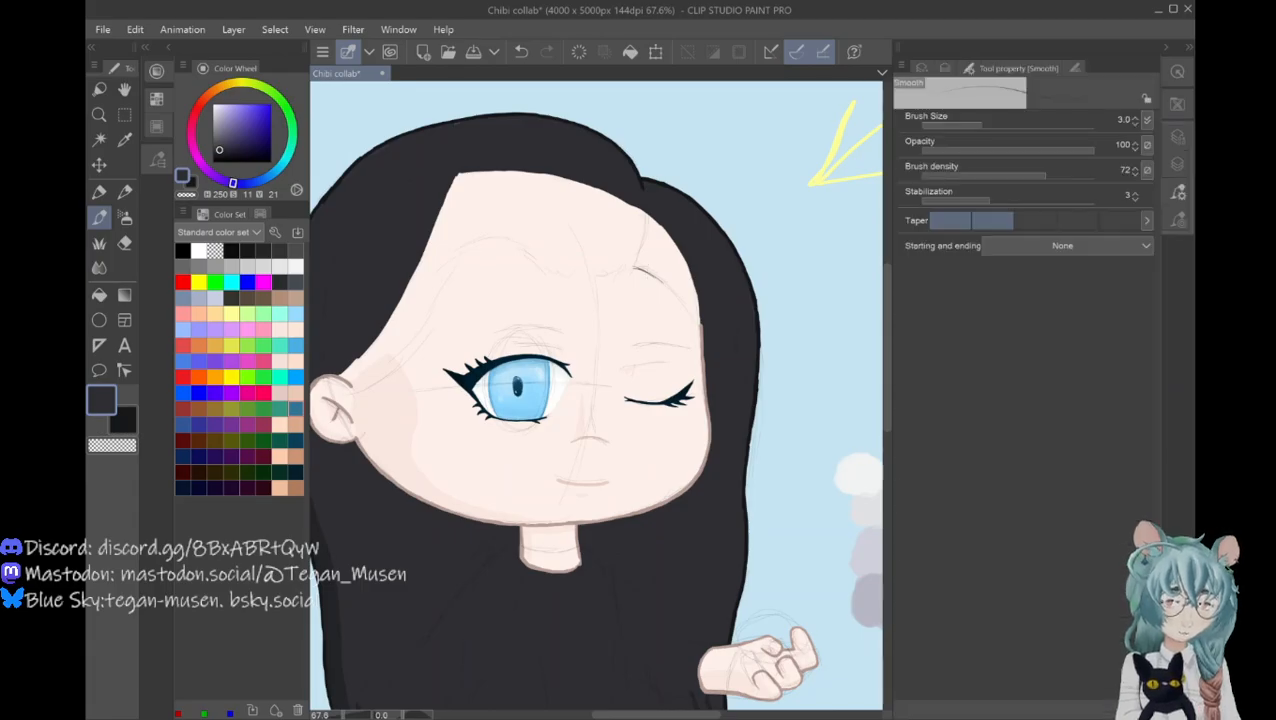
pyautogui.click(1176, 220)
pyautogui.click(958, 126)
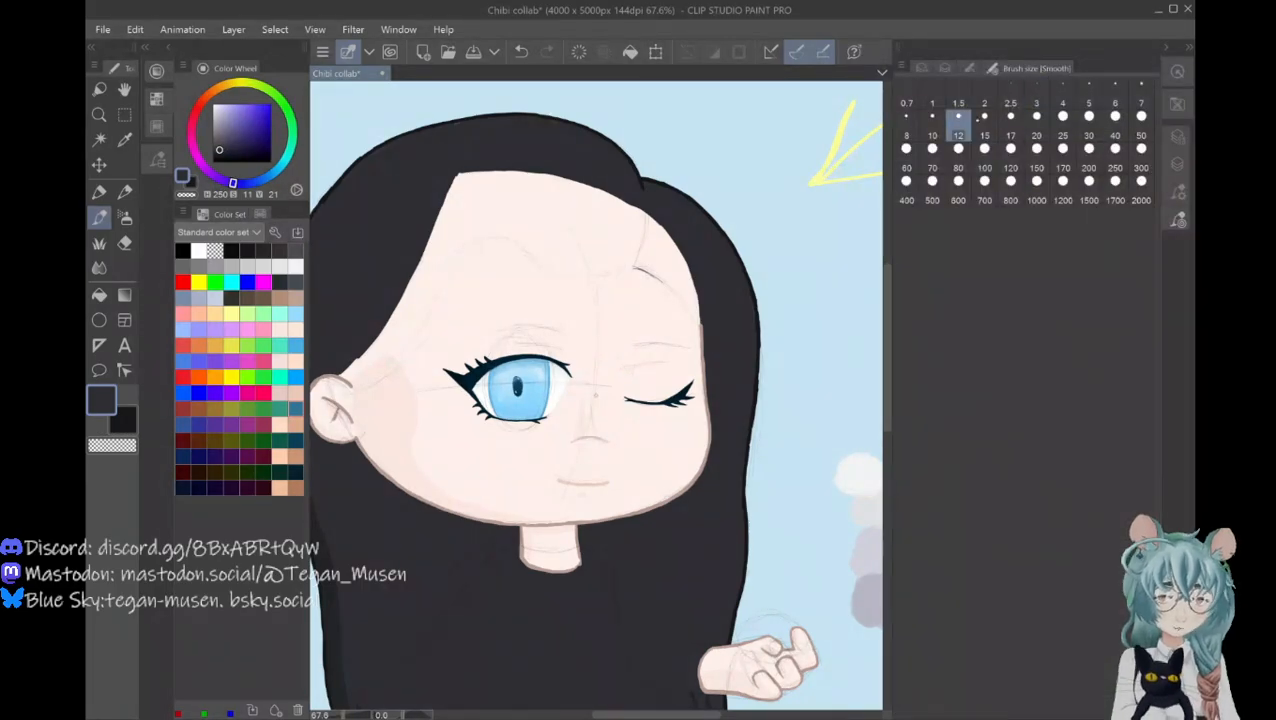
pyautogui.click(984, 126)
pyautogui.click(1173, 163)
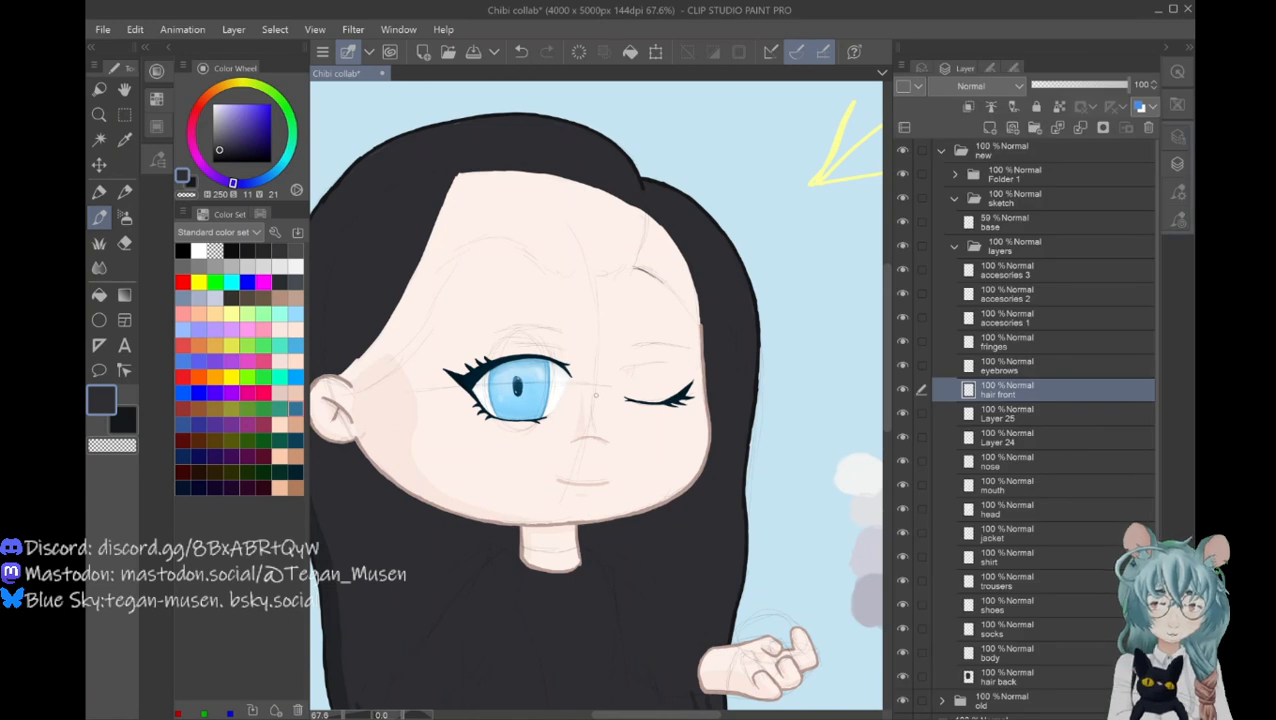
pyautogui.moveTo(631, 268)
pyautogui.mouseDown()
pyautogui.moveTo(675, 290)
pyautogui.moveTo(702, 334)
pyautogui.moveTo(680, 302)
pyautogui.mouseUp()
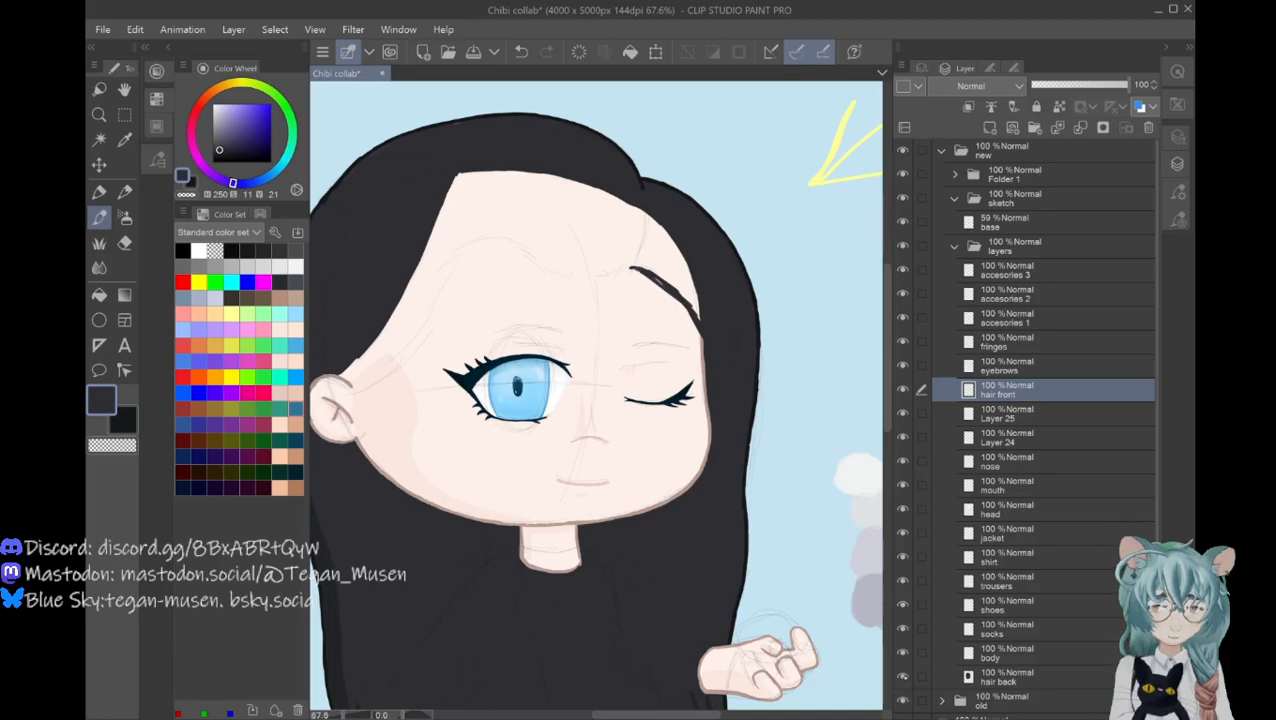
# Step: Hide the hair back layer, outline the front hair from the temple over the crown, and start the hairline above the ear
pyautogui.click(902, 675)
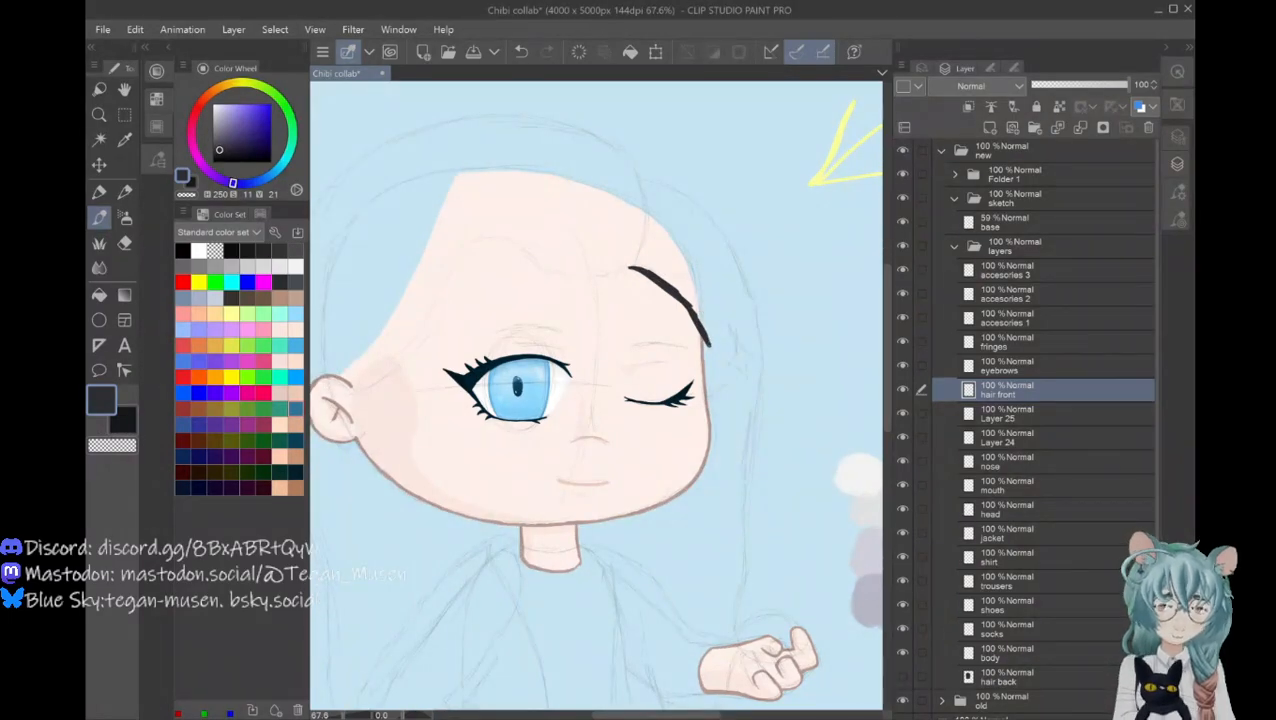
pyautogui.moveTo(710, 348)
pyautogui.mouseDown()
pyautogui.moveTo(715, 364)
pyautogui.moveTo(701, 257)
pyautogui.moveTo(706, 268)
pyautogui.moveTo(666, 212)
pyautogui.moveTo(545, 164)
pyautogui.moveTo(450, 172)
pyautogui.mouseUp()
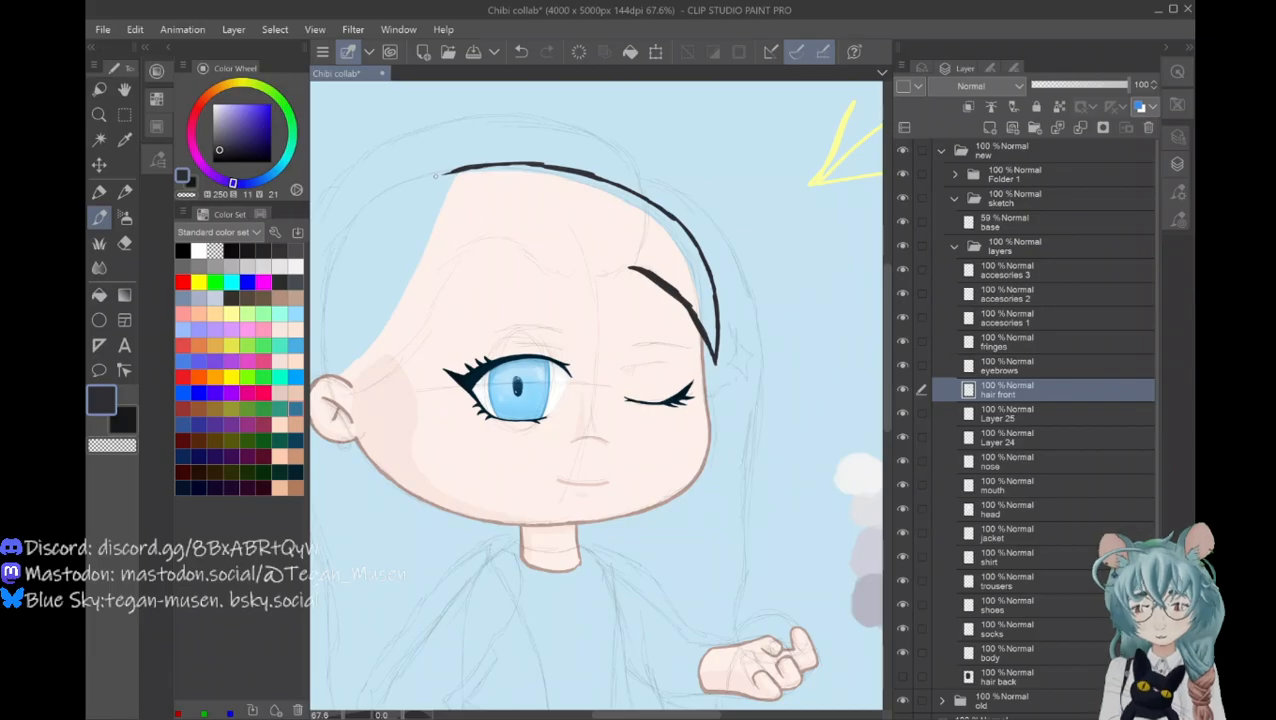
pyautogui.moveTo(331, 373); pyautogui.dragTo(370, 386)
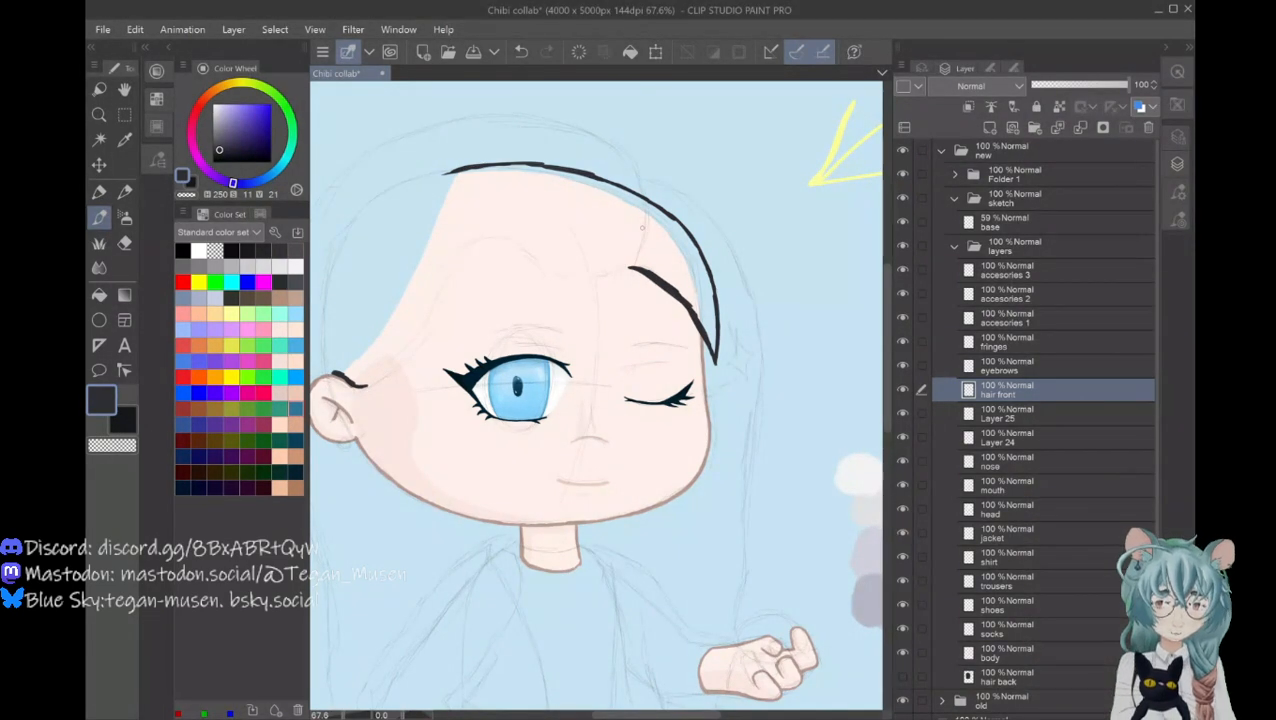
# Step: Draw the parting line, the jagged hairline across the forehead and its curve above the open eye down to the ear
pyautogui.moveTo(645, 216)
pyautogui.mouseDown()
pyautogui.moveTo(623, 272)
pyautogui.moveTo(544, 276)
pyautogui.mouseUp()
pyautogui.moveTo(550, 266)
pyautogui.mouseDown()
pyautogui.moveTo(540, 276)
pyautogui.moveTo(528, 256)
pyautogui.mouseUp()
pyautogui.moveTo(536, 262); pyautogui.dragTo(494, 240)
pyautogui.moveTo(506, 244)
pyautogui.mouseDown()
pyautogui.moveTo(482, 236)
pyautogui.moveTo(454, 258)
pyautogui.mouseUp()
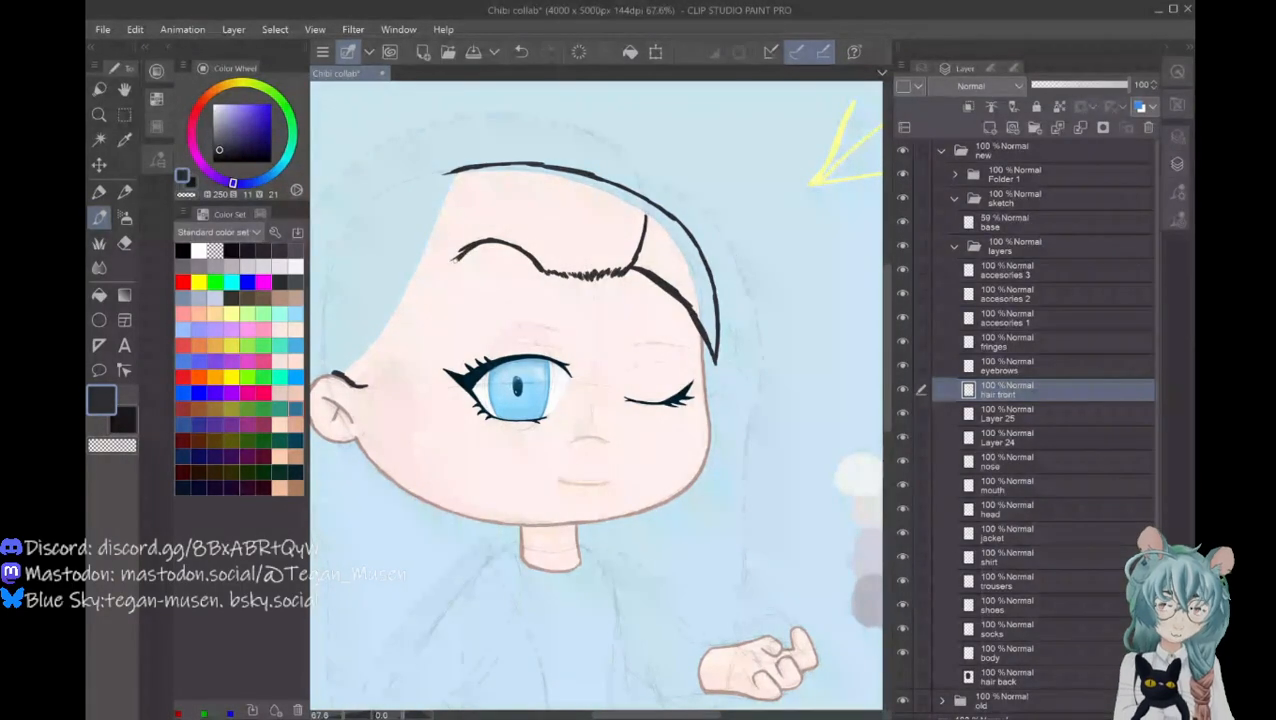
pyautogui.moveTo(458, 256)
pyautogui.mouseDown()
pyautogui.moveTo(394, 374)
pyautogui.moveTo(345, 384)
pyautogui.mouseUp()
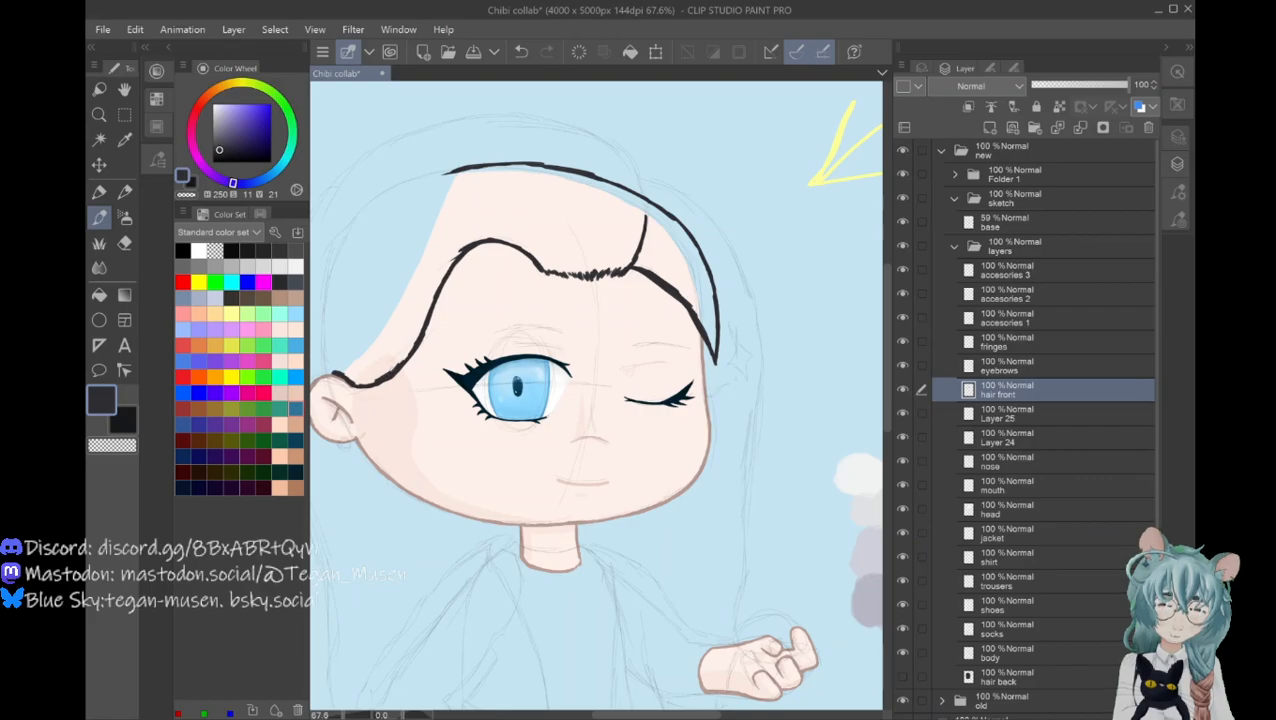
# Step: Close the outer hair outline between the crown and the ear, and fill the front hair with the dark tone
pyautogui.moveTo(334, 374); pyautogui.dragTo(366, 296)
pyautogui.moveTo(446, 172); pyautogui.dragTo(360, 308)
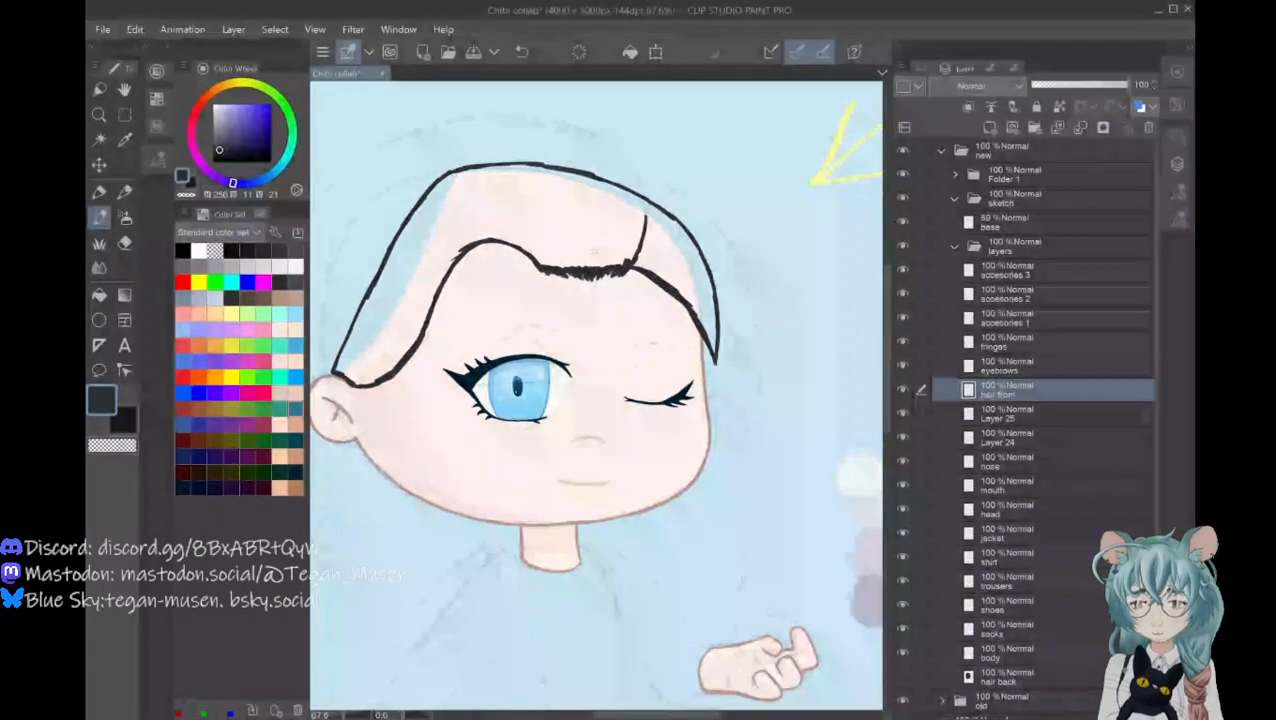
pyautogui.press('g')
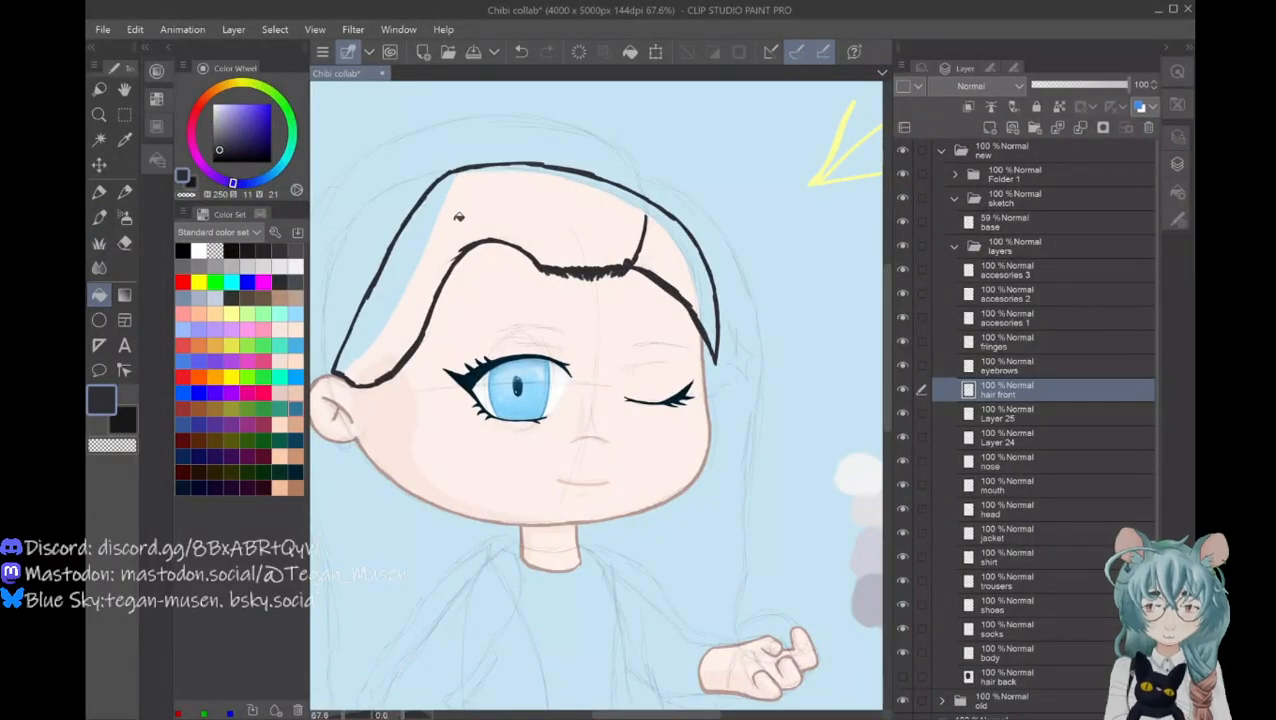
pyautogui.click(530, 212)
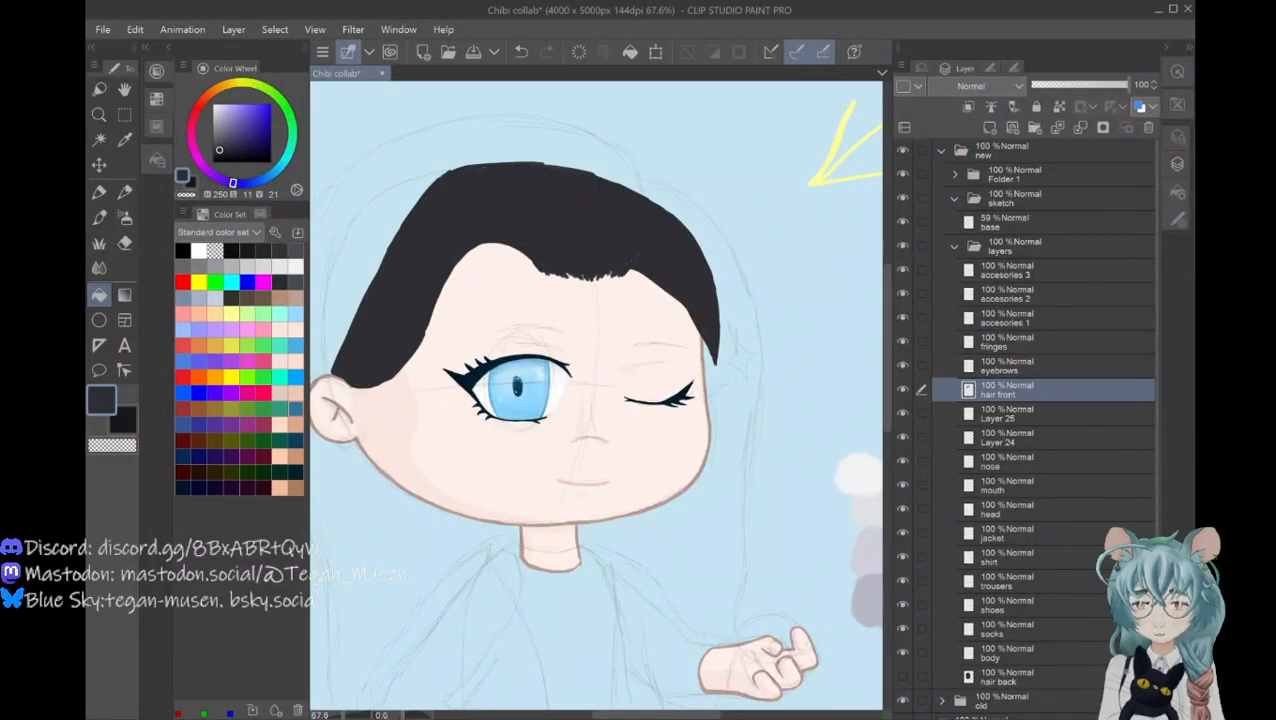
pyautogui.press('p')
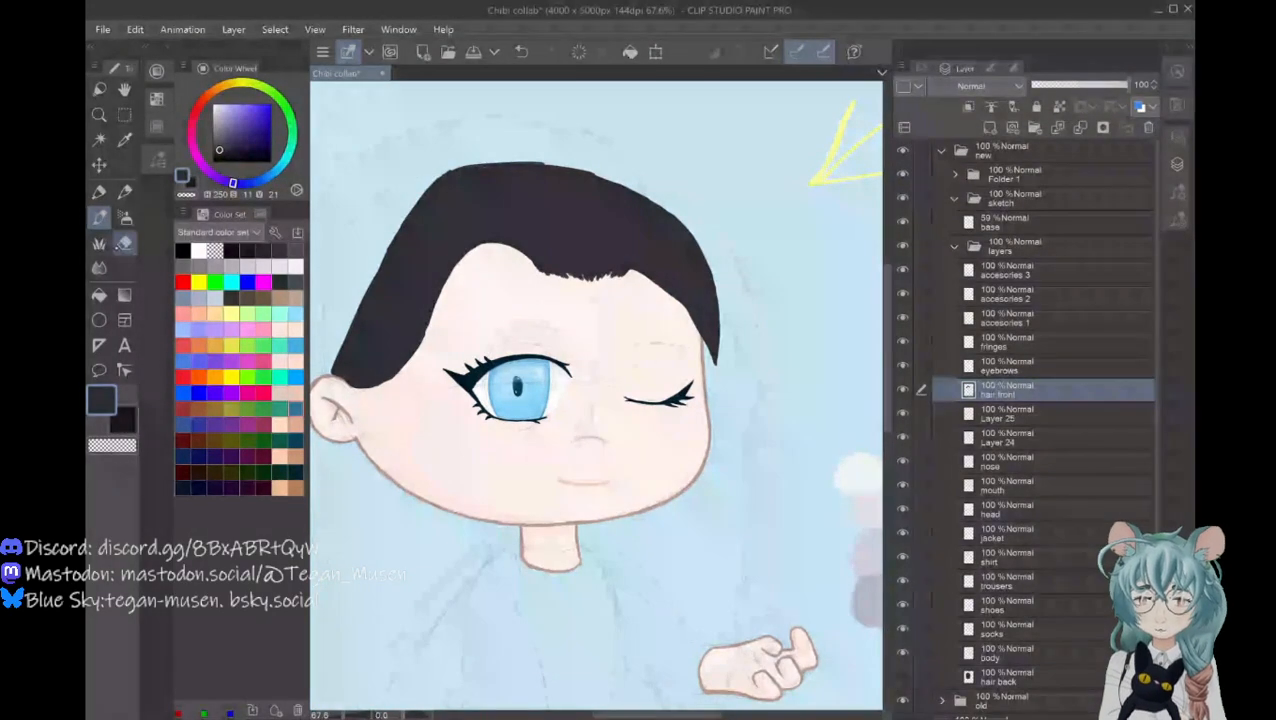
# Step: Line the front hair's parting, its forehead hairline and both temples with the darker tone, and show the hair back layer
pyautogui.press('e')
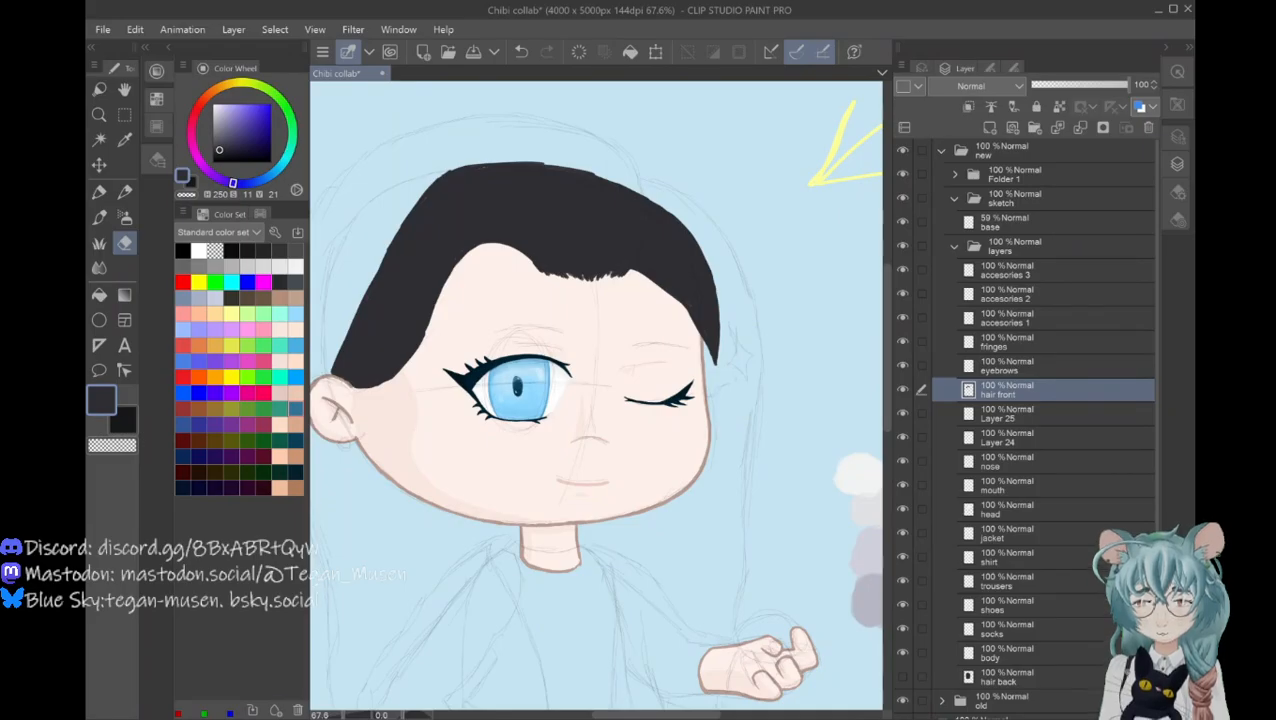
pyautogui.click(124, 420)
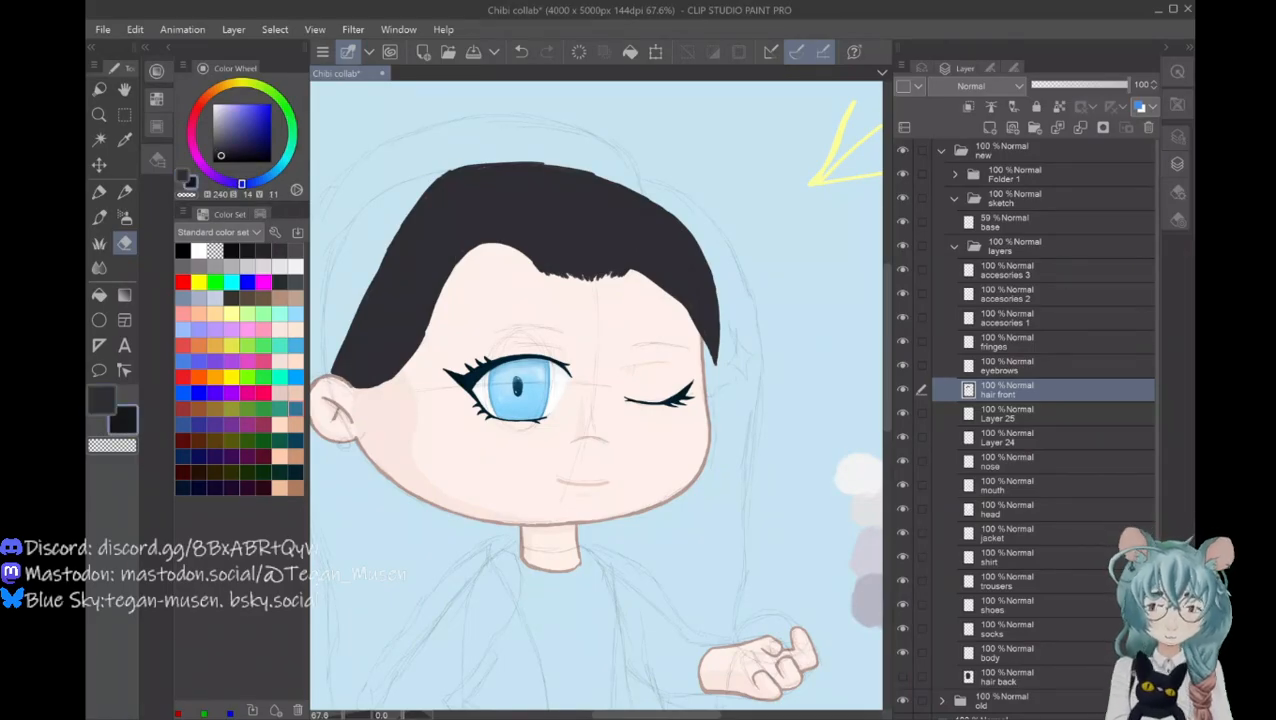
pyautogui.click(99, 217)
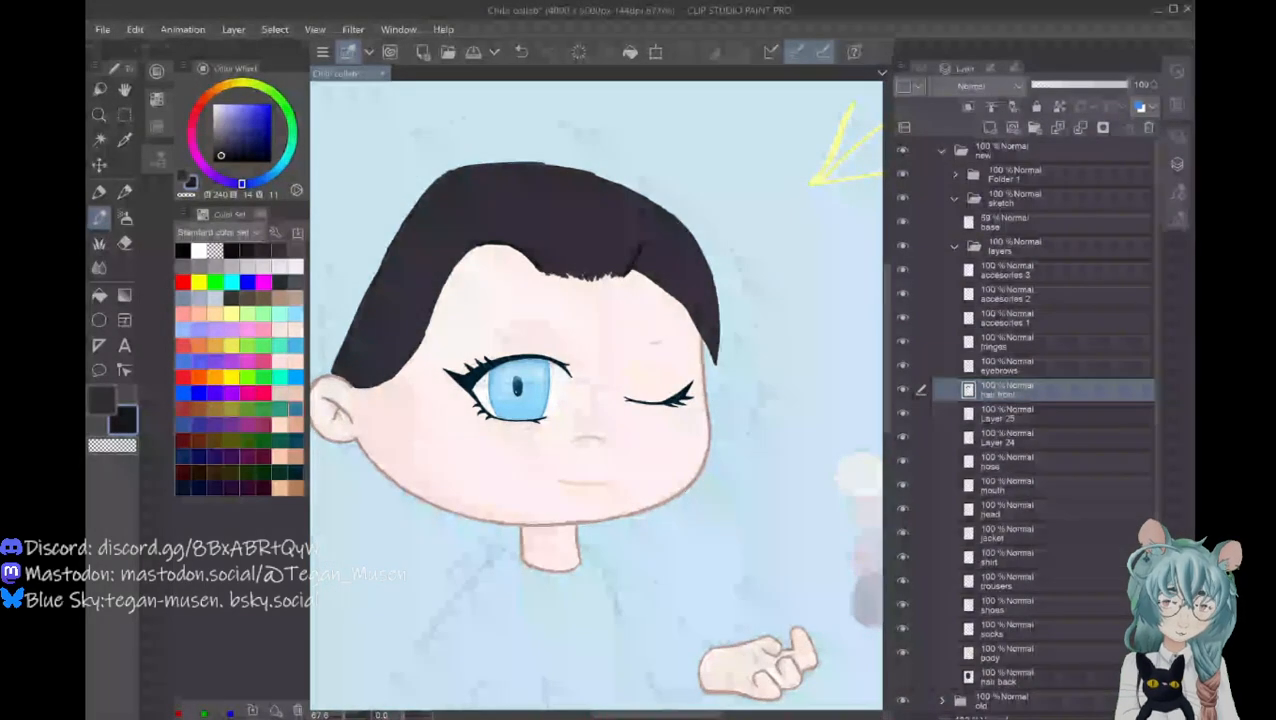
pyautogui.moveTo(642, 222)
pyautogui.mouseDown()
pyautogui.moveTo(630, 166)
pyautogui.moveTo(612, 150)
pyautogui.mouseUp()
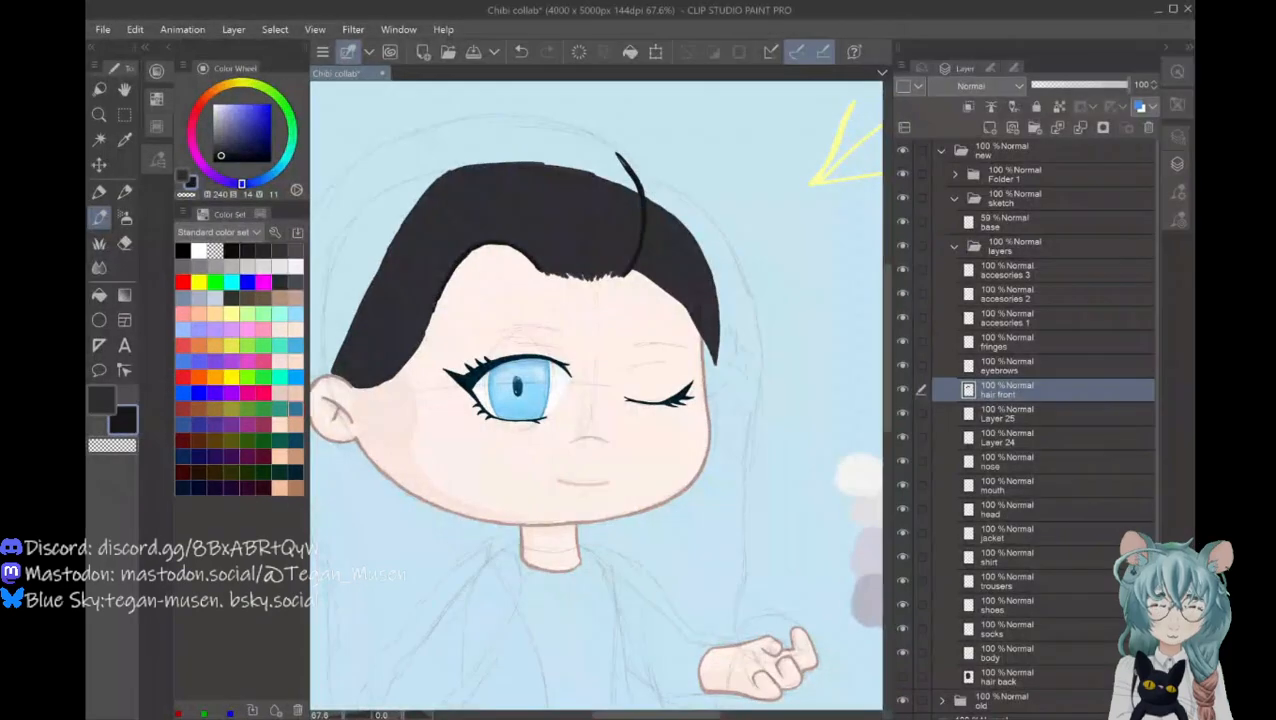
pyautogui.moveTo(433, 308)
pyautogui.mouseDown()
pyautogui.moveTo(407, 361)
pyautogui.moveTo(359, 388)
pyautogui.mouseUp()
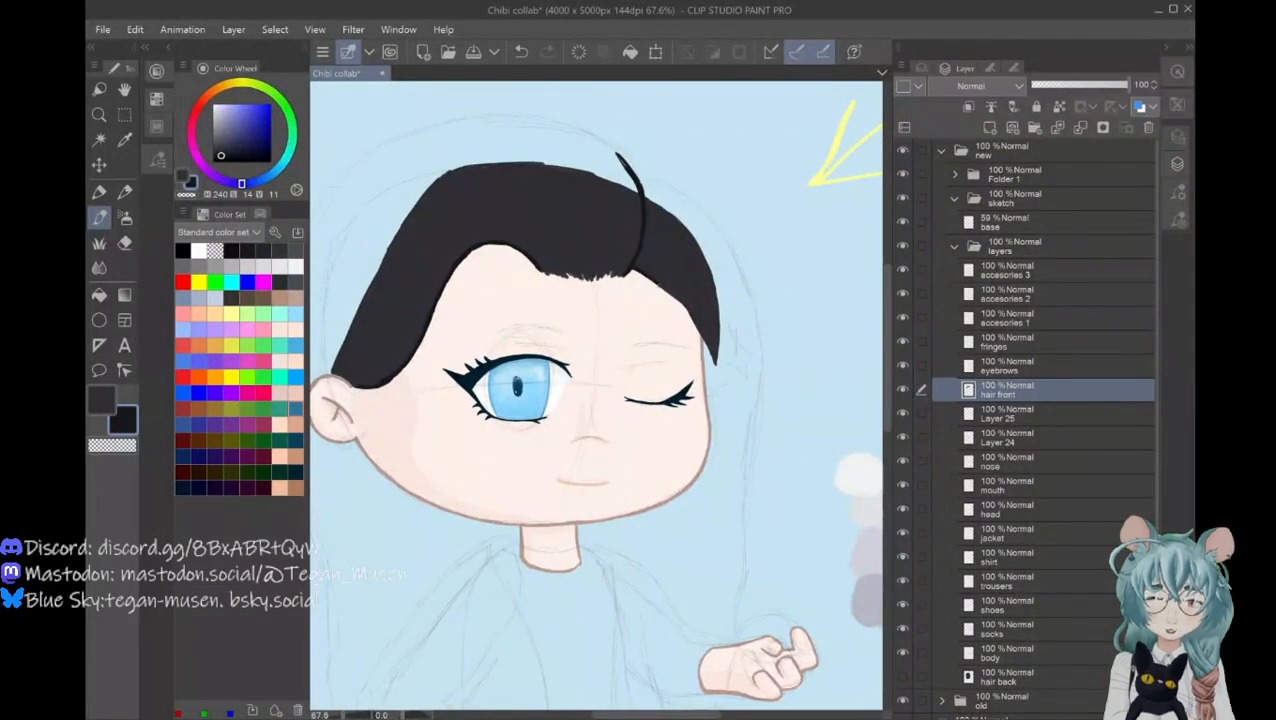
pyautogui.moveTo(668, 292); pyautogui.dragTo(705, 338)
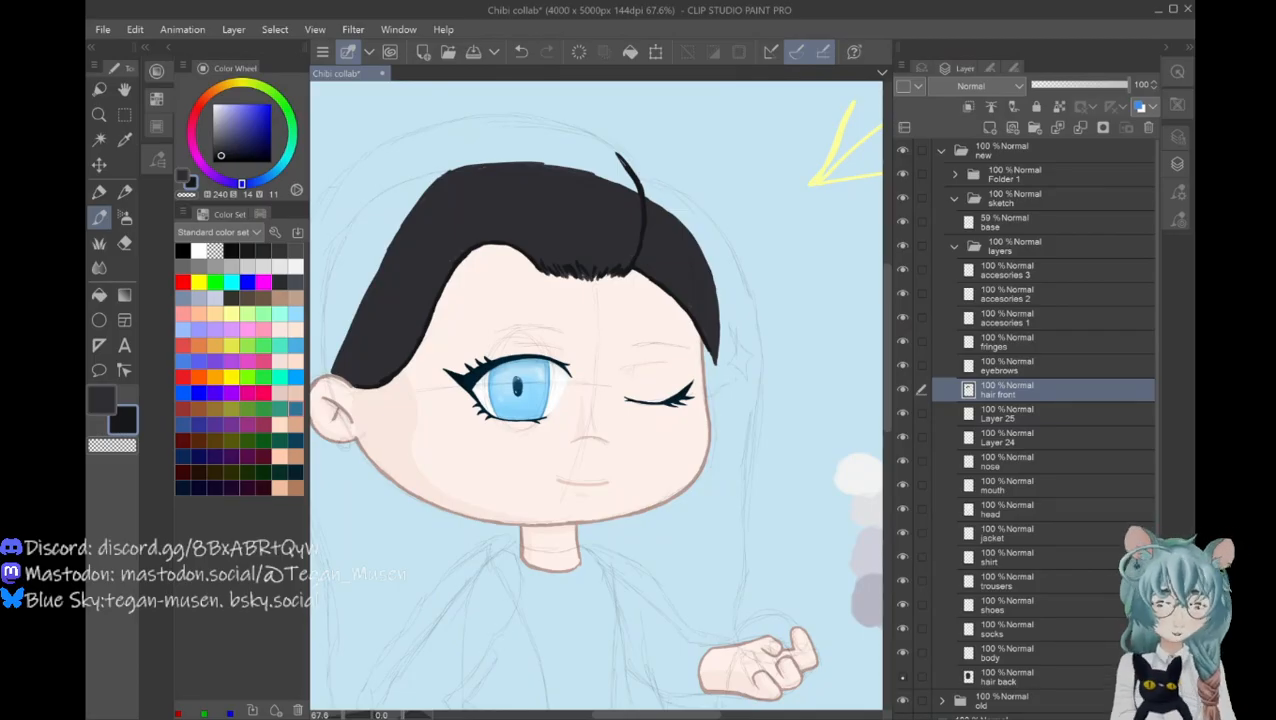
pyautogui.click(903, 677)
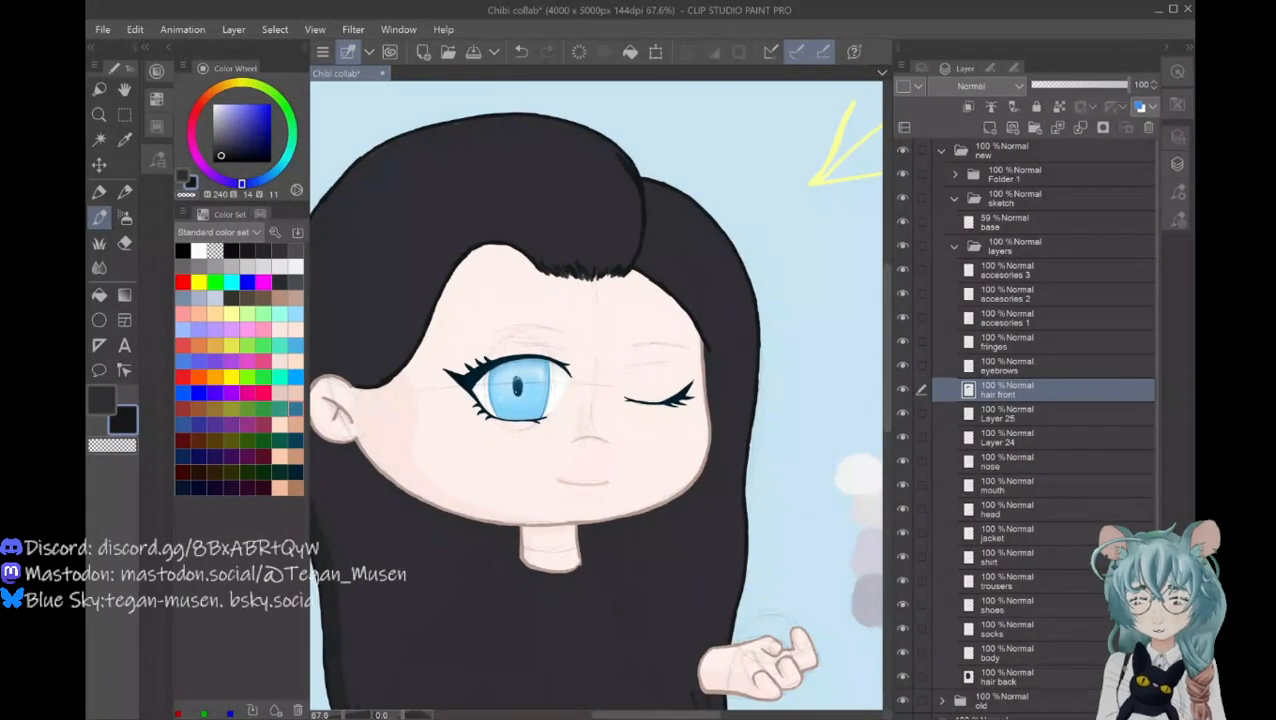
# Step: Erase the stray edge at the upper end of the parting line and return to the lighter dark tone
pyautogui.click(112, 398)
pyautogui.press('e')
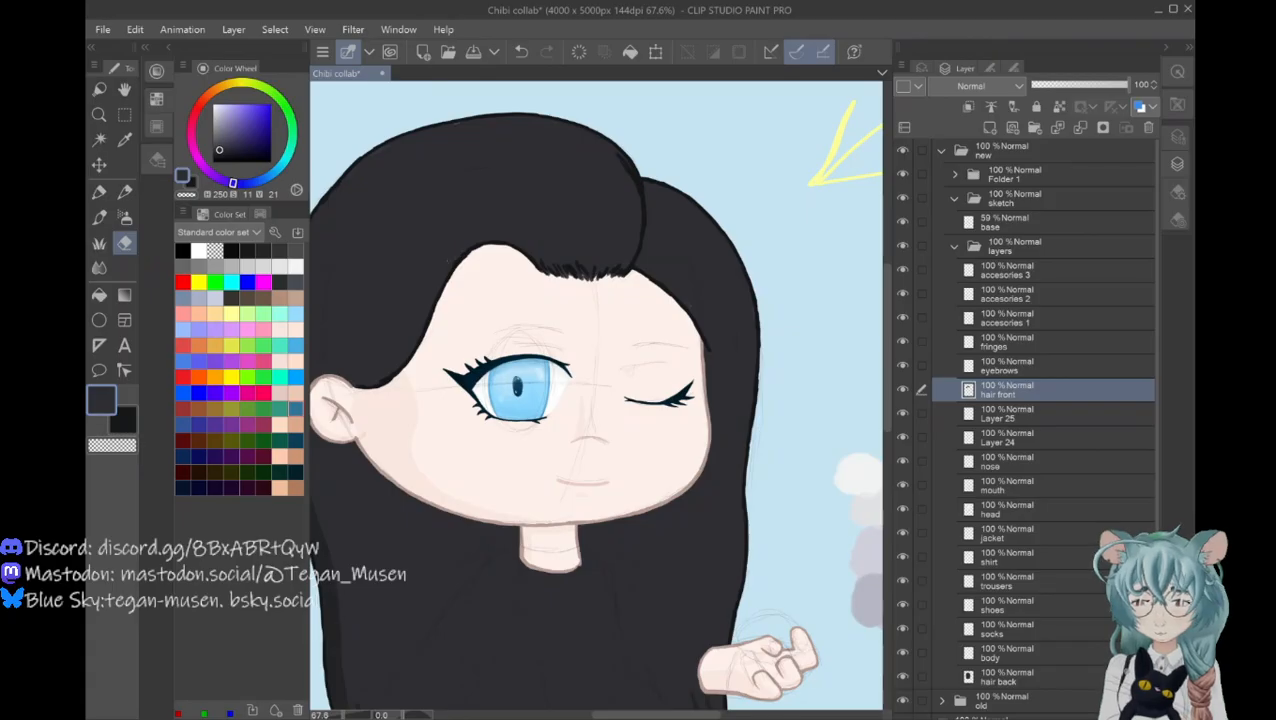
pyautogui.press('p')
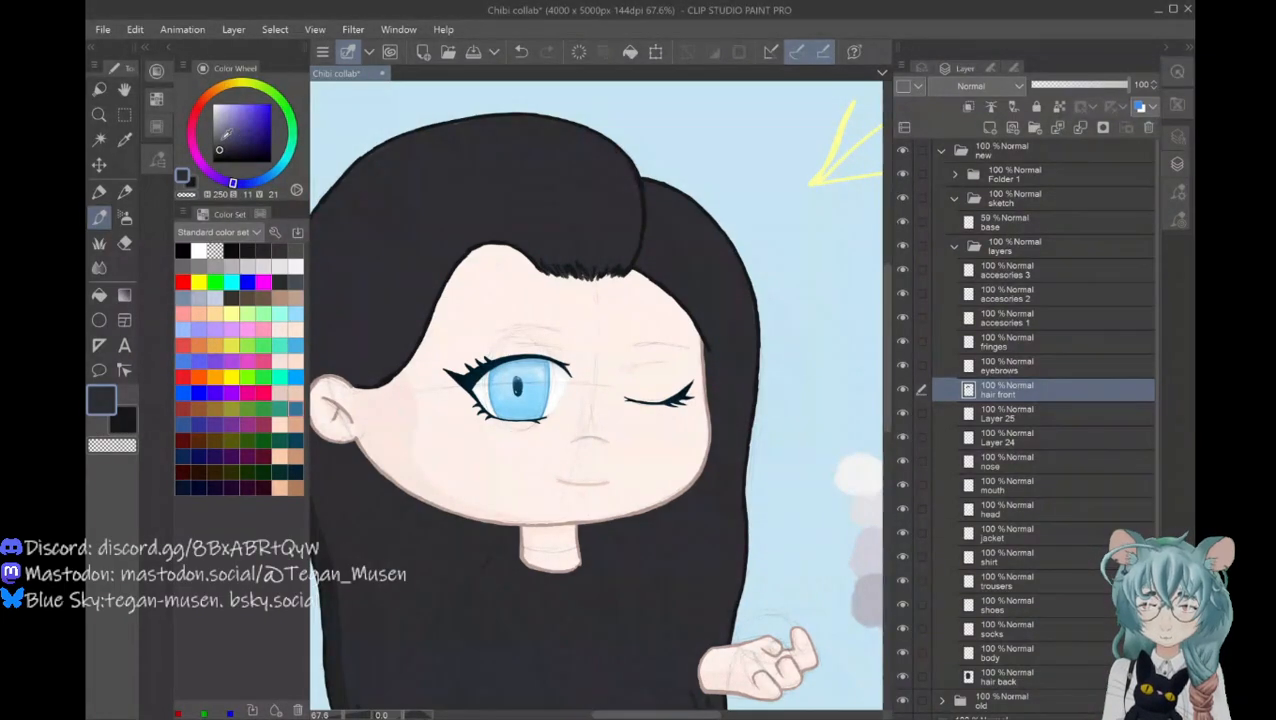
# Step: With a pale lavender (hue 250, saturation 5, value 93) at brush size 3, stroke a highlight onto the hair above the winking eye
pyautogui.click(218, 142)
pyautogui.click(219, 146)
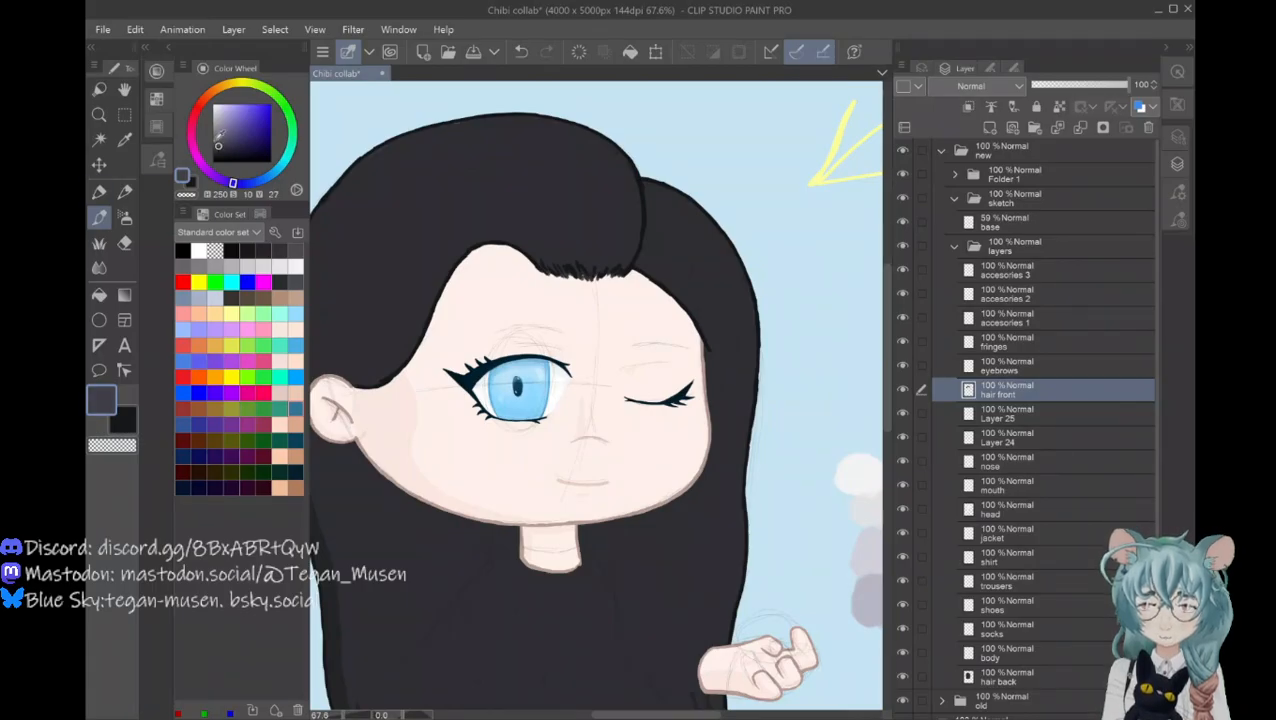
pyautogui.click(217, 139)
pyautogui.click(214, 122)
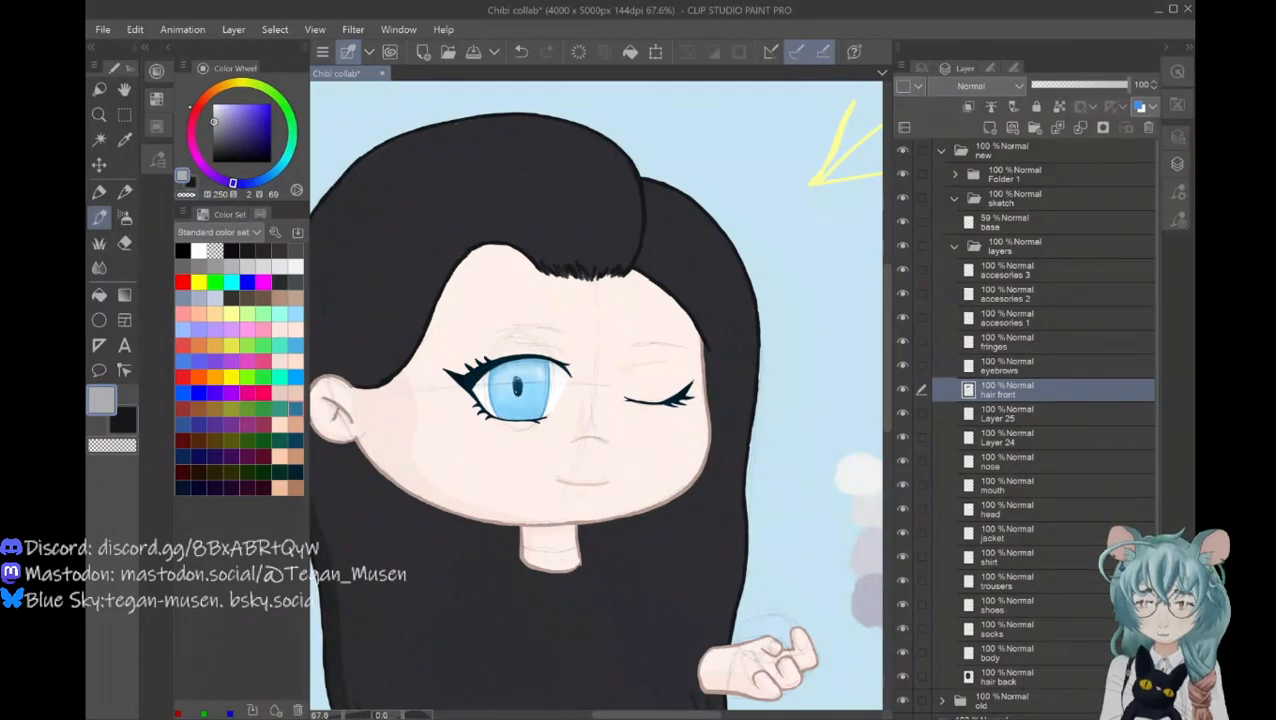
pyautogui.click(216, 106)
pyautogui.click(218, 105)
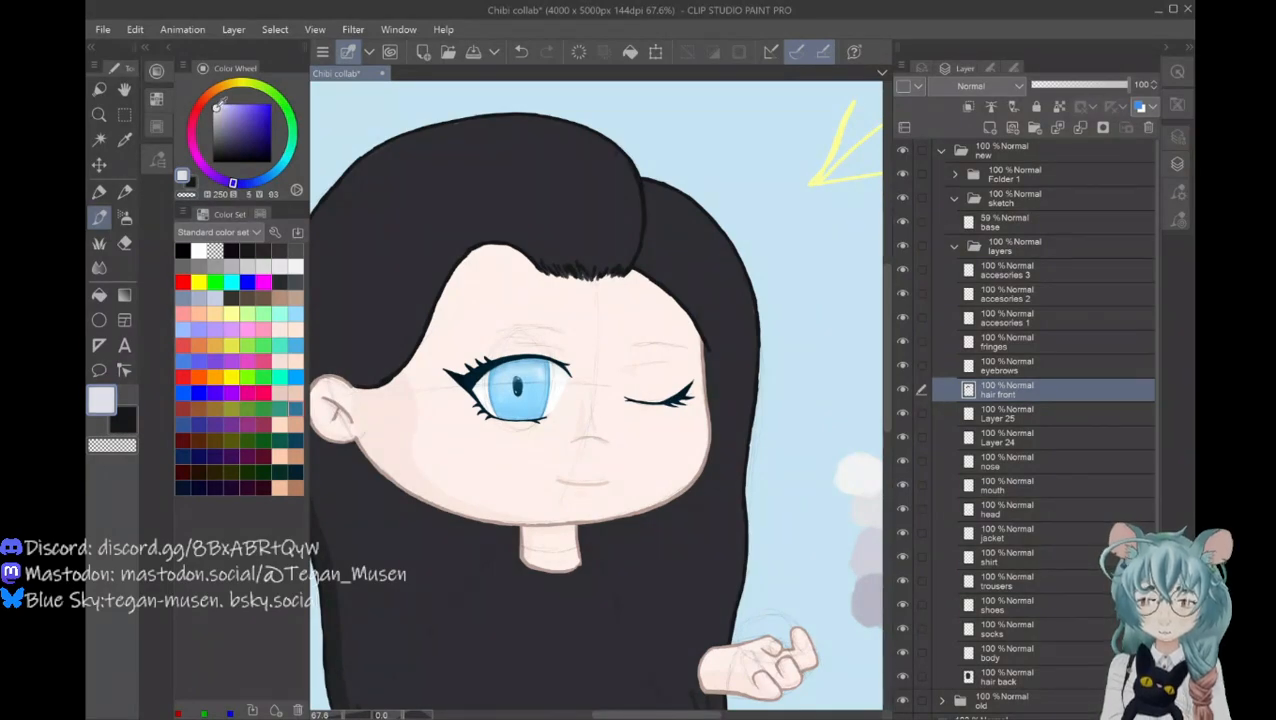
pyautogui.click(217, 102)
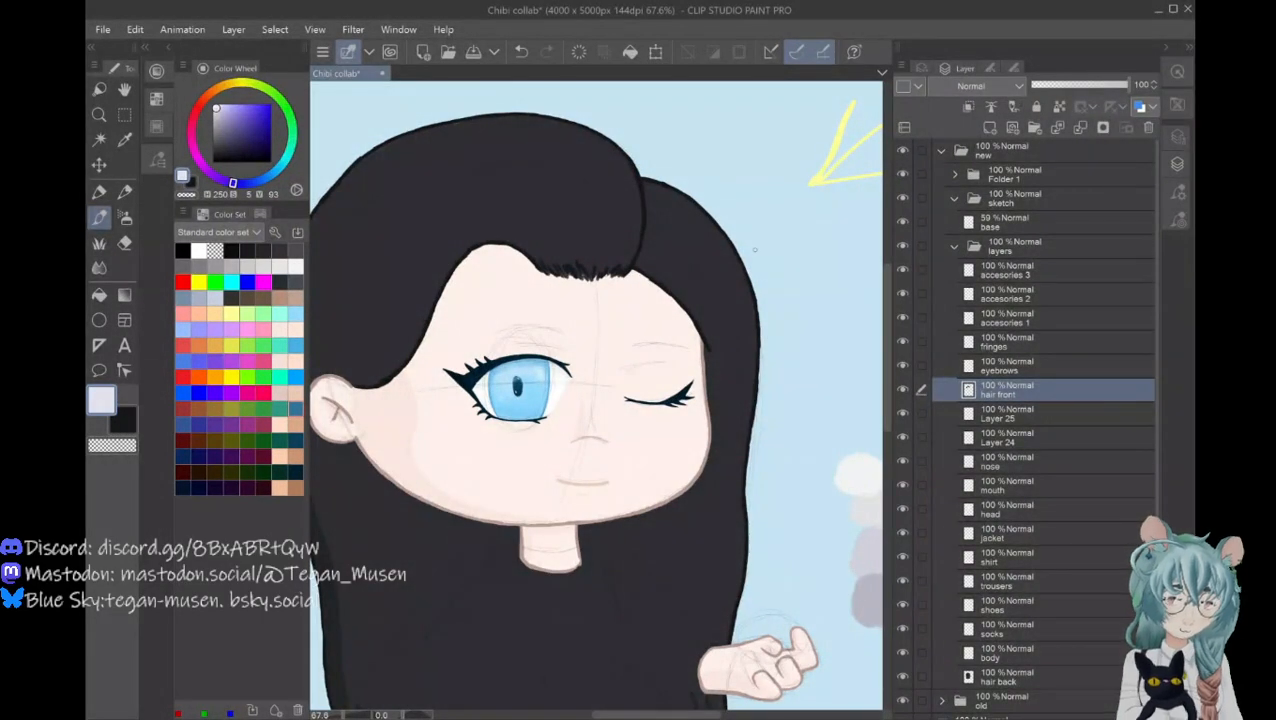
pyautogui.click(1178, 192)
pyautogui.click(1178, 219)
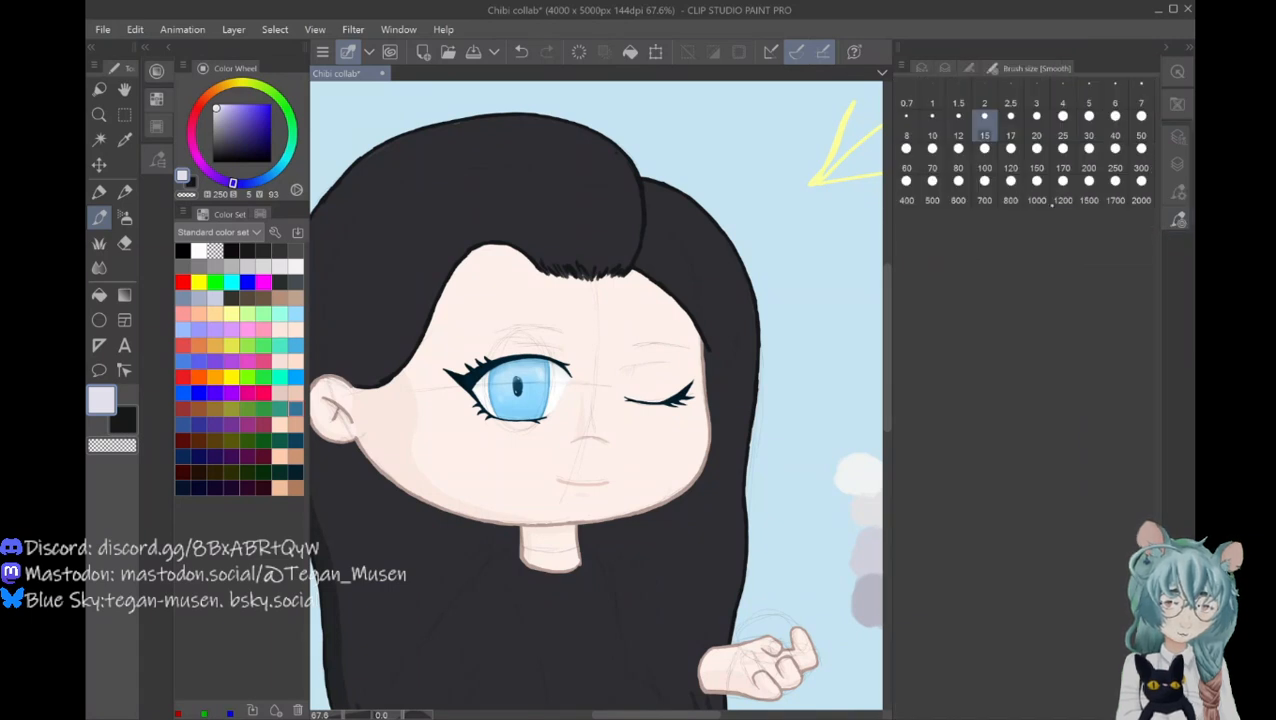
pyautogui.click(1037, 100)
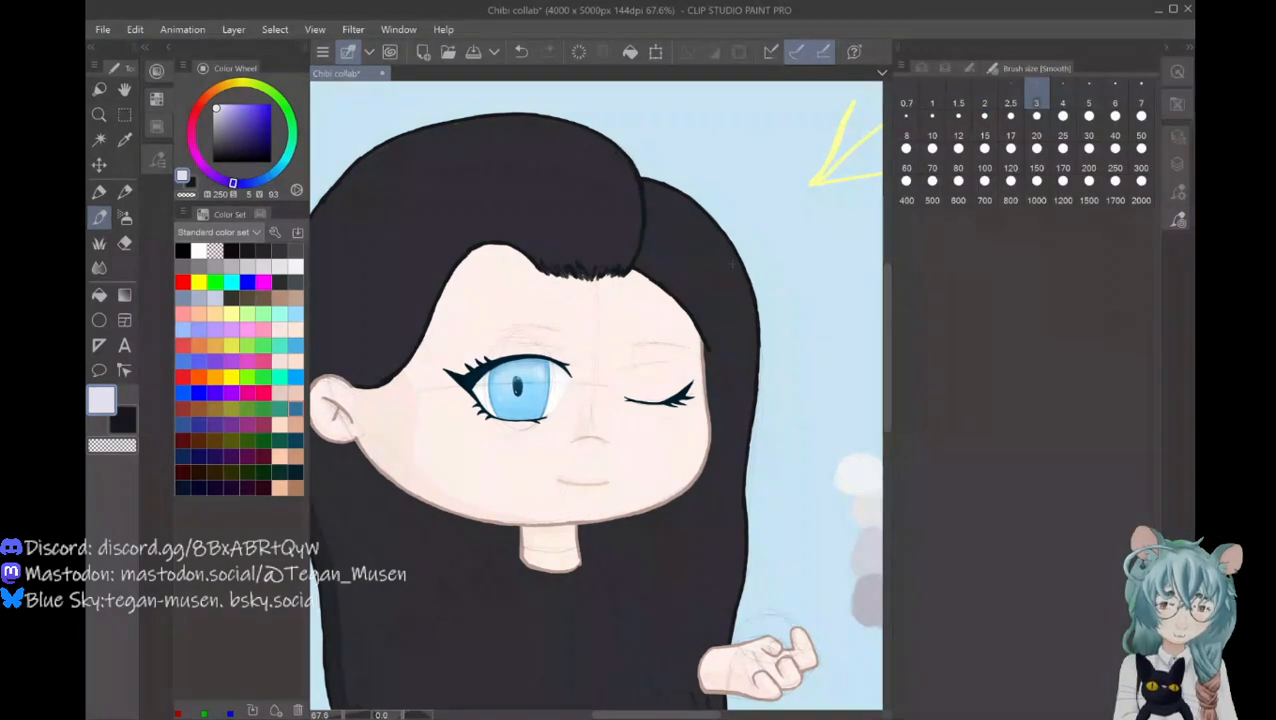
pyautogui.moveTo(731, 261); pyautogui.dragTo(706, 239)
pyautogui.moveTo(727, 274); pyautogui.dragTo(709, 233)
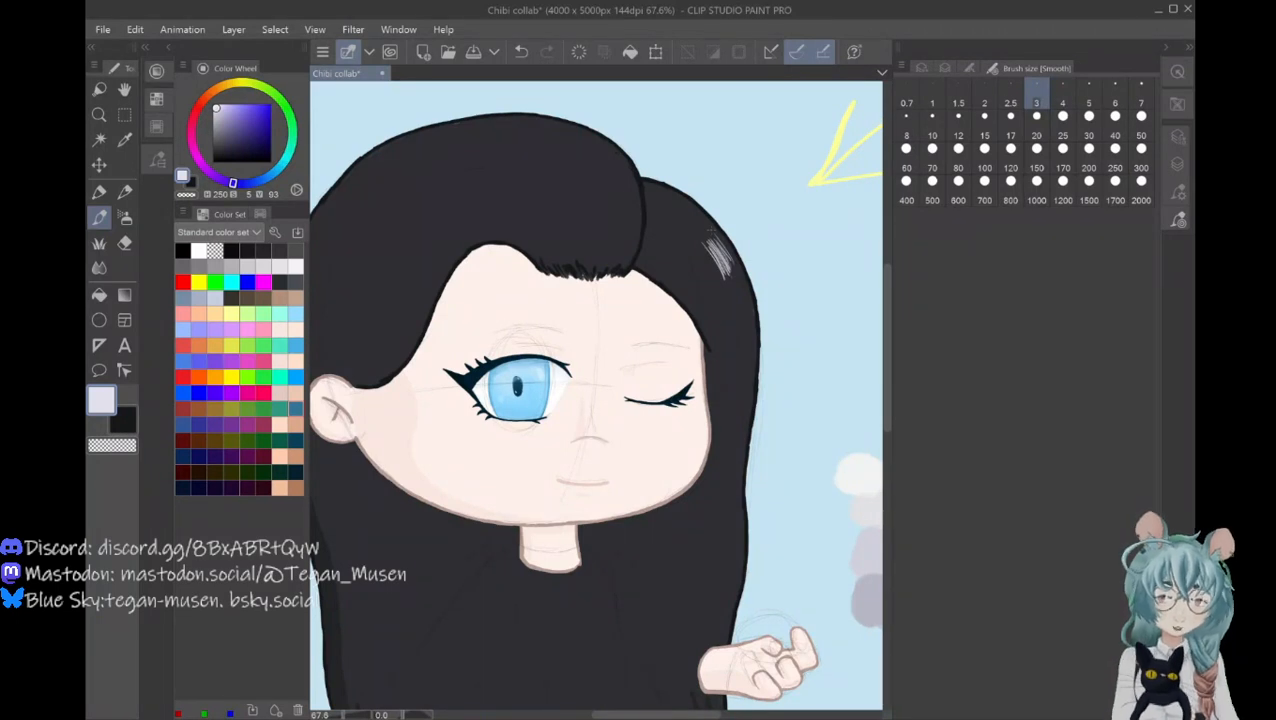
# Step: Add fine highlight strokes beside the parting, at the temple above the ear and on the long hair above the raised hand
pyautogui.moveTo(629, 193); pyautogui.dragTo(613, 168)
pyautogui.moveTo(616, 192); pyautogui.dragTo(608, 170)
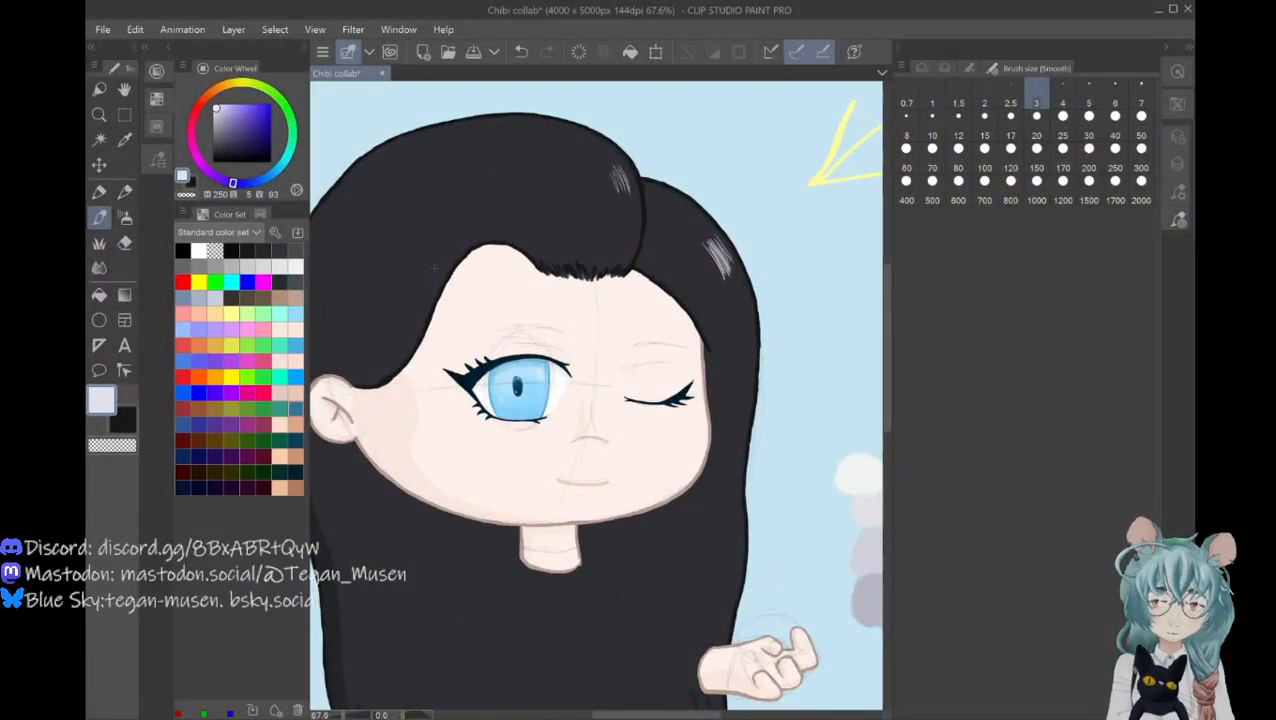
pyautogui.moveTo(432, 281); pyautogui.dragTo(420, 301)
pyautogui.moveTo(428, 281); pyautogui.dragTo(406, 304)
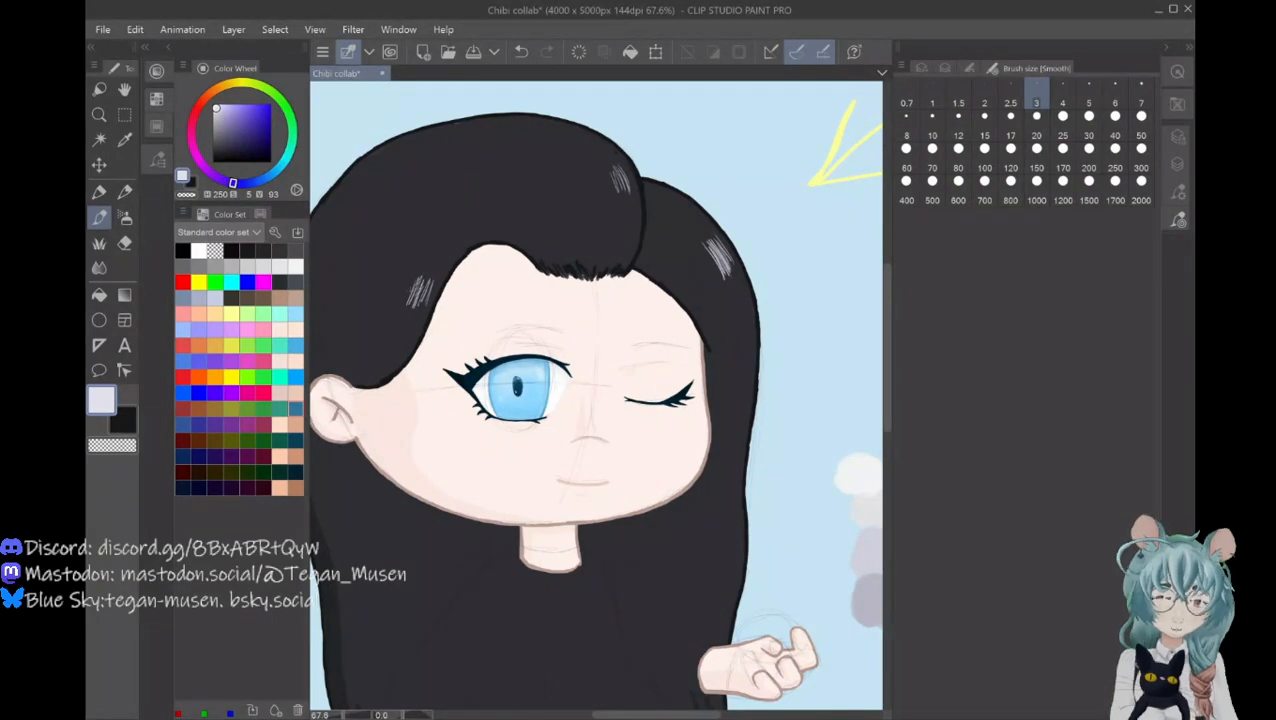
pyautogui.moveTo(737, 556); pyautogui.dragTo(731, 594)
pyautogui.moveTo(734, 550)
pyautogui.mouseDown()
pyautogui.moveTo(728, 593)
pyautogui.moveTo(724, 576)
pyautogui.mouseUp()
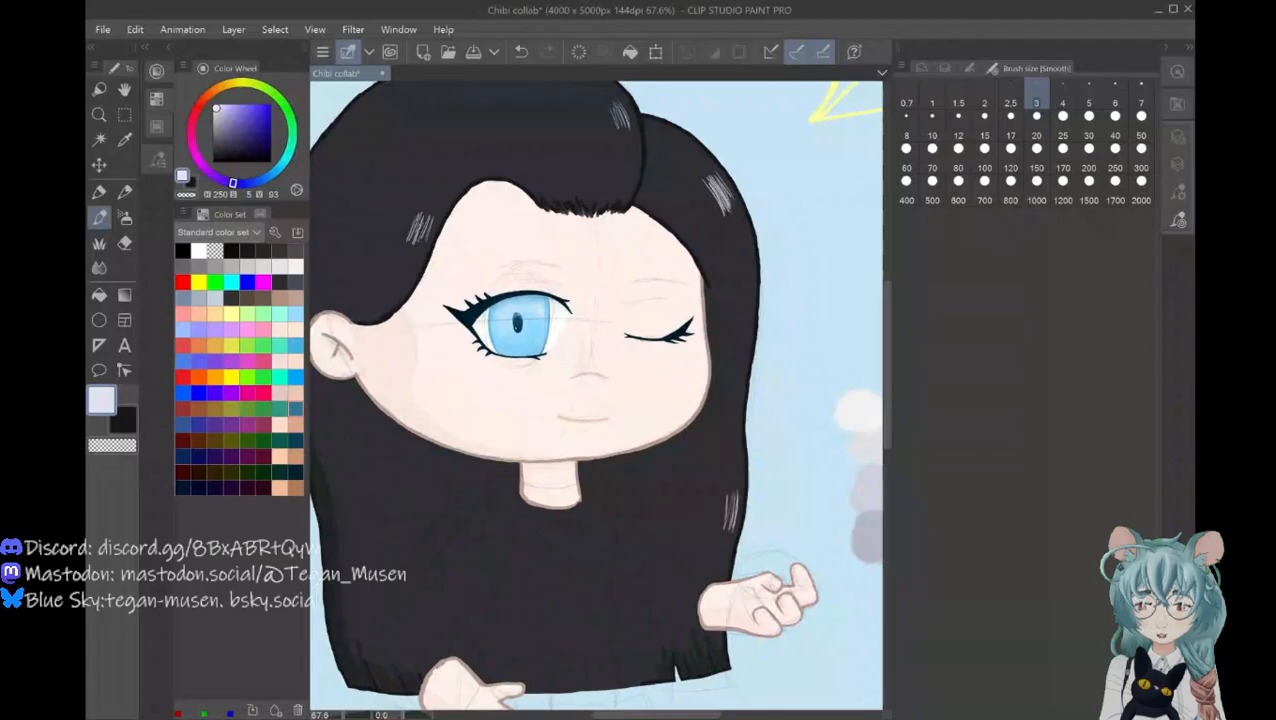
# Step: On the hair back layer, draw strands beneath the jaw and along the hair's hem with the darker tone at brush size 15
pyautogui.click(123, 418)
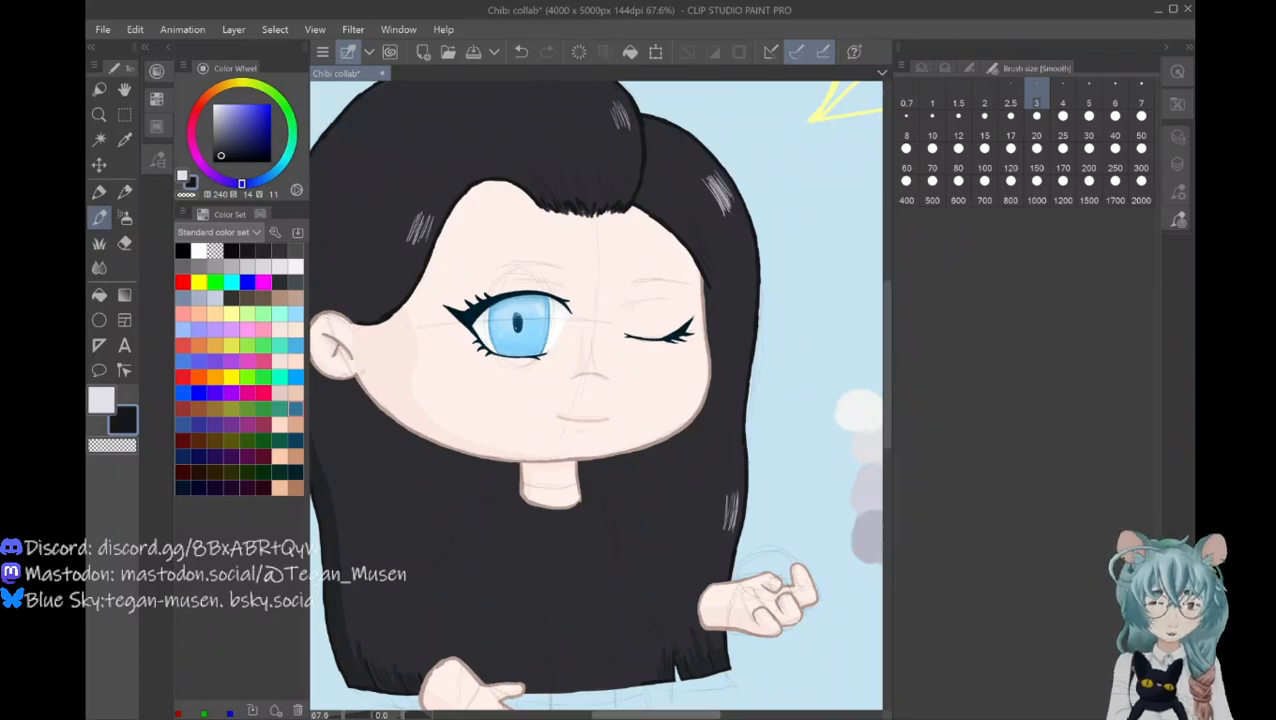
pyautogui.moveTo(655, 714); pyautogui.dragTo(641, 714)
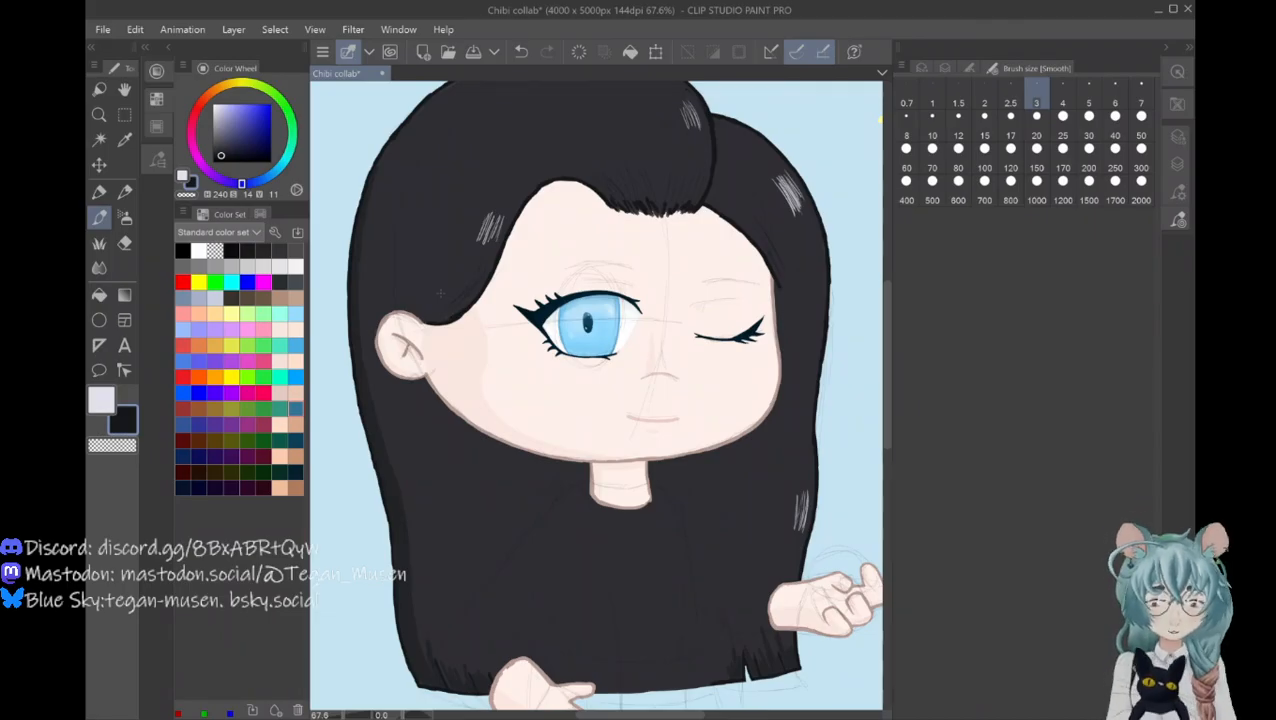
pyautogui.click(1177, 164)
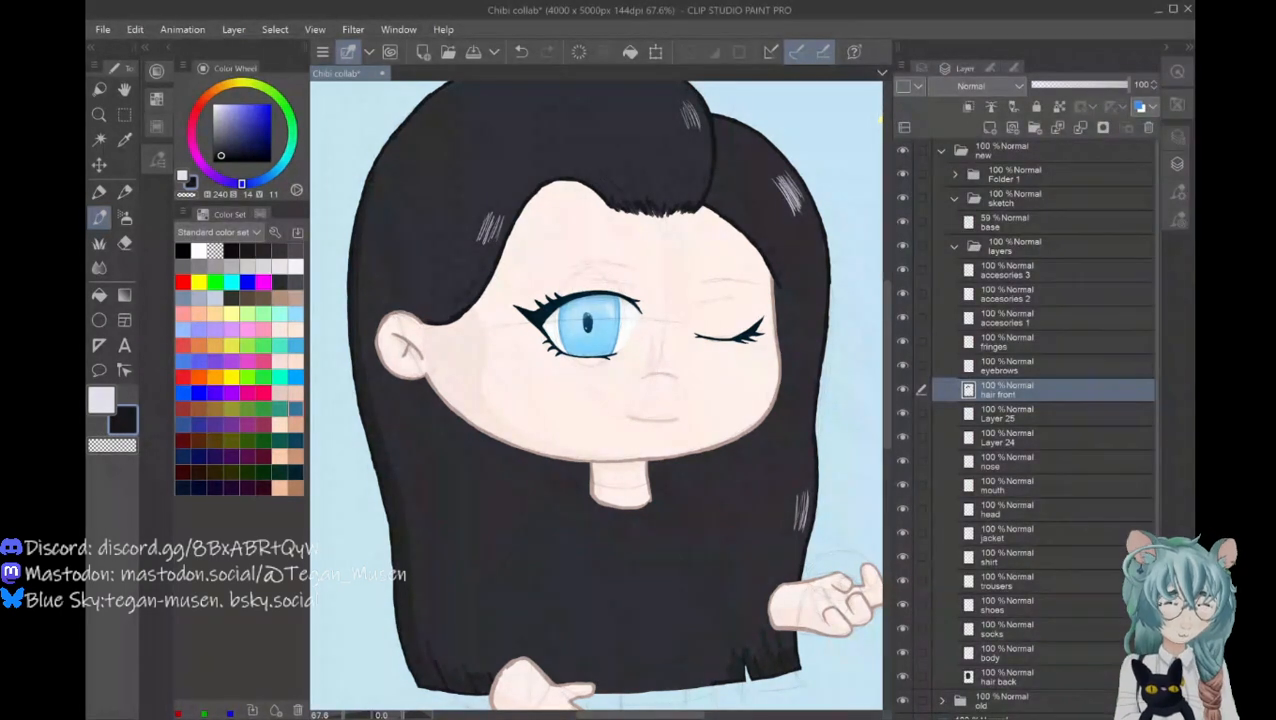
pyautogui.click(1006, 676)
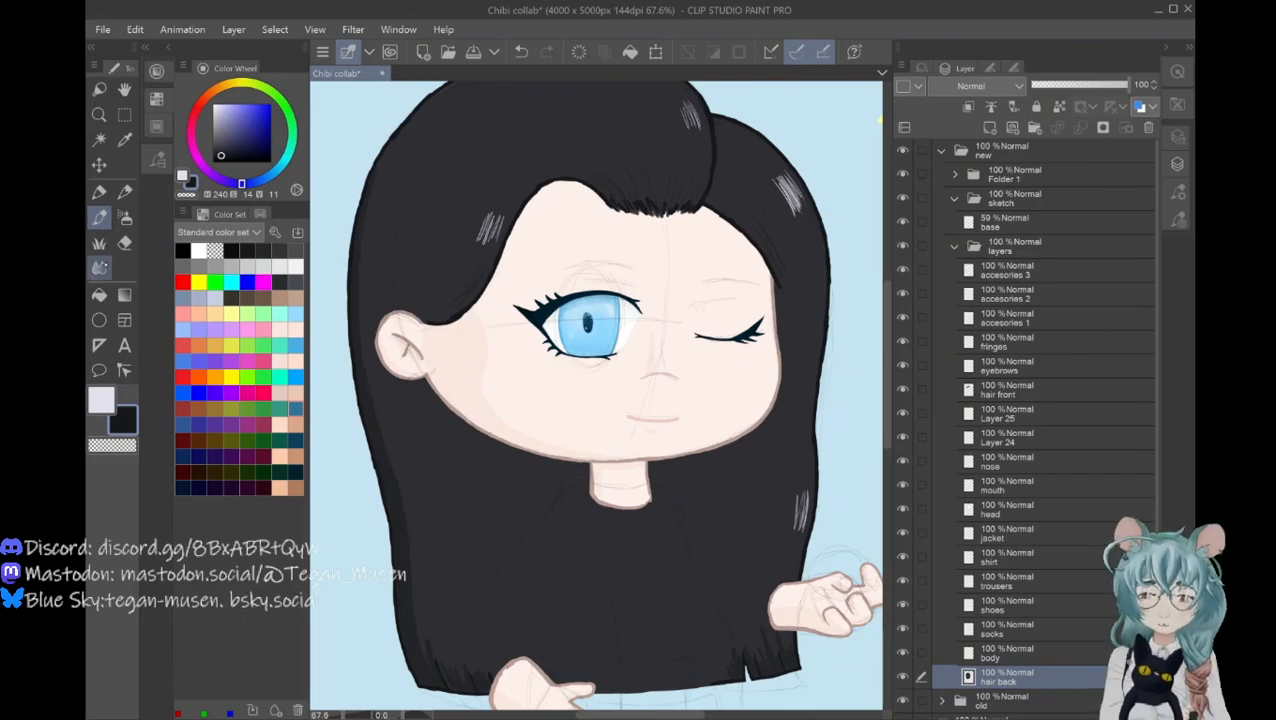
pyautogui.press('e')
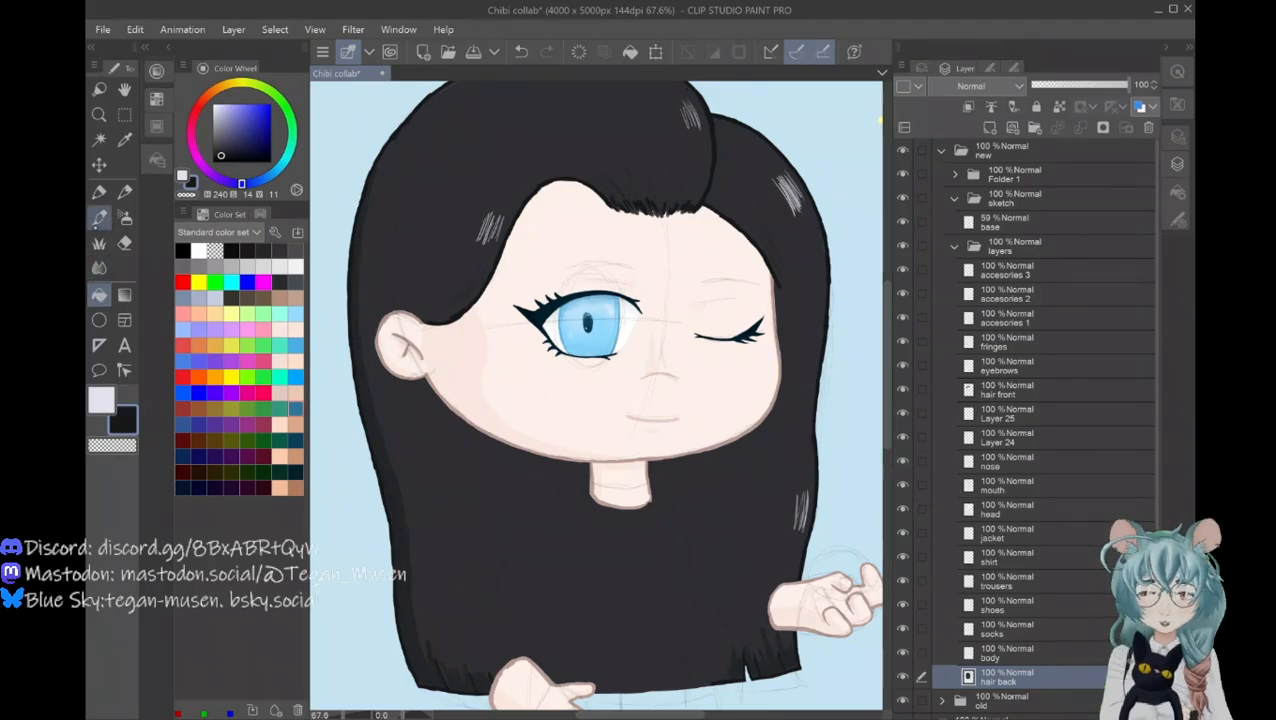
pyautogui.click(99, 216)
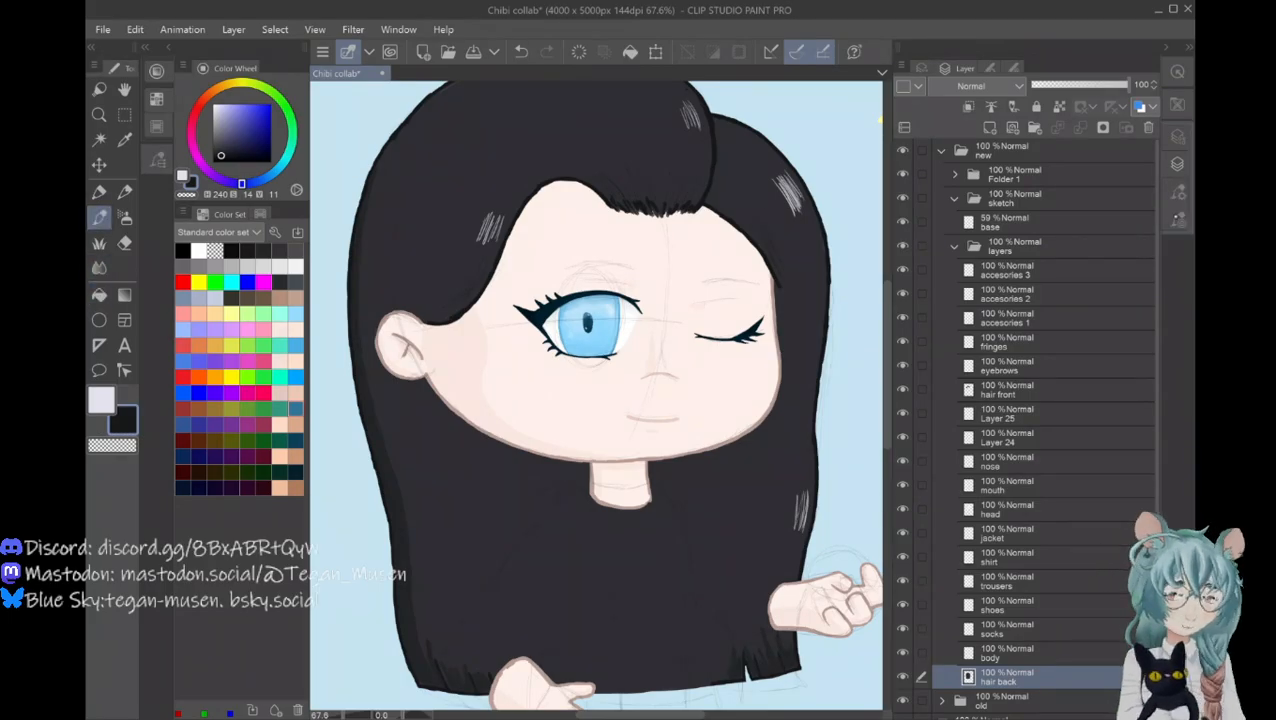
pyautogui.click(1178, 219)
pyautogui.click(984, 116)
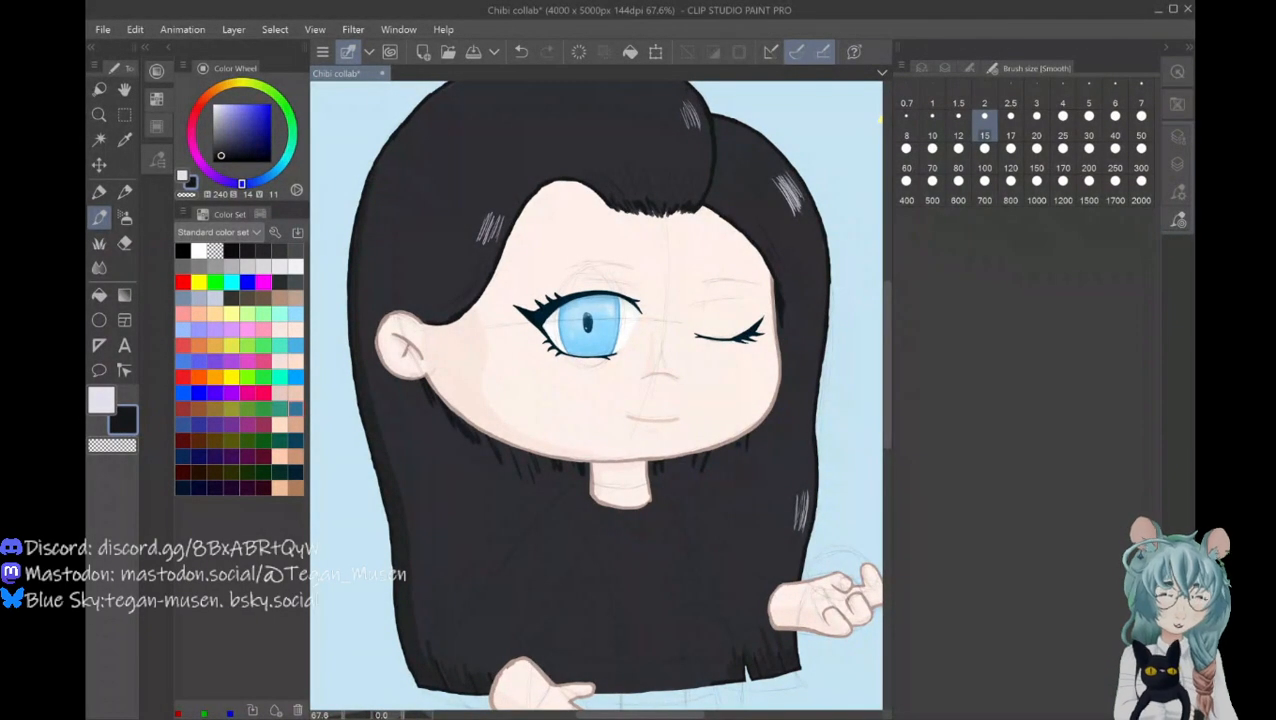
pyautogui.scroll(-2, 884, 388)
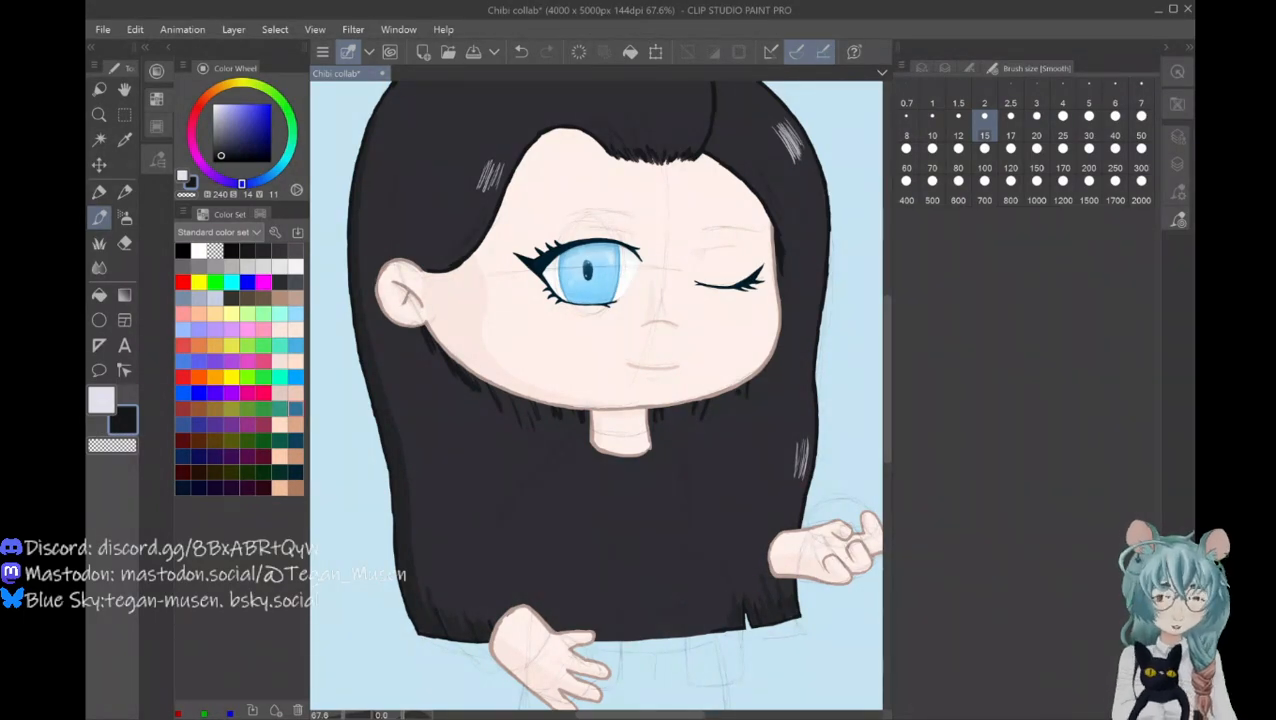
pyautogui.scroll(1, 885, 435)
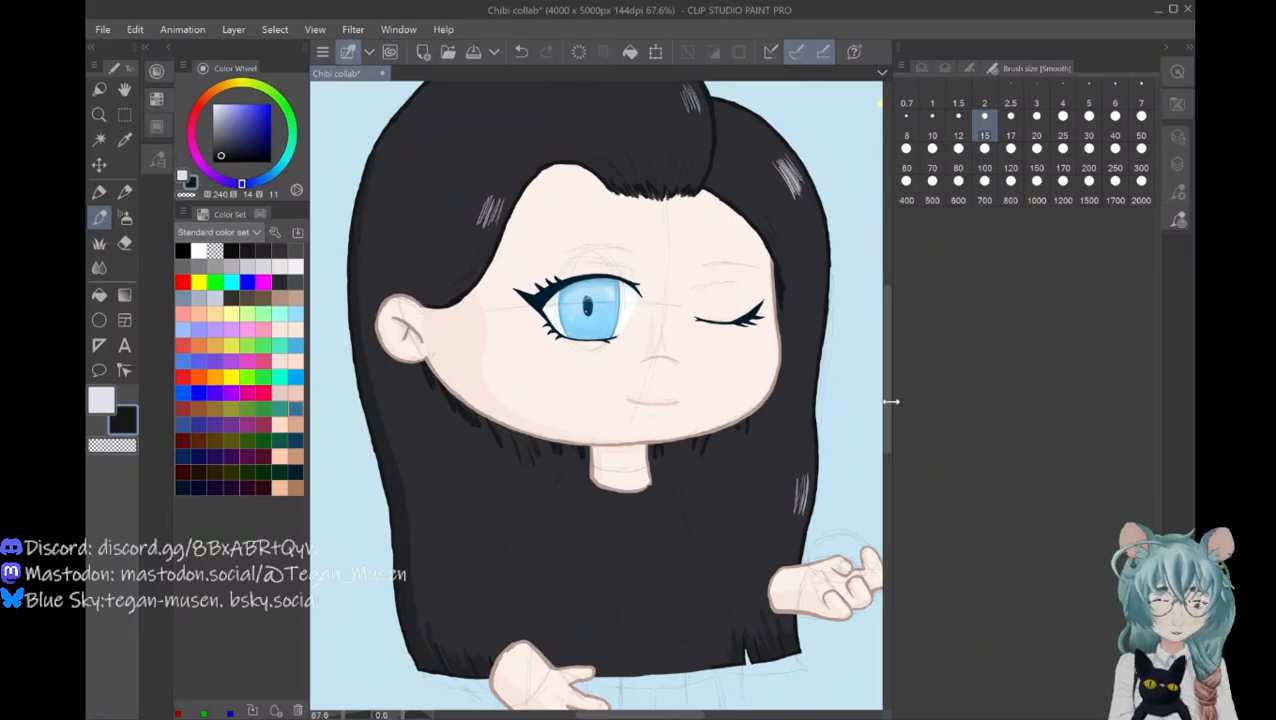
pyautogui.scroll(-2, 596, 395)
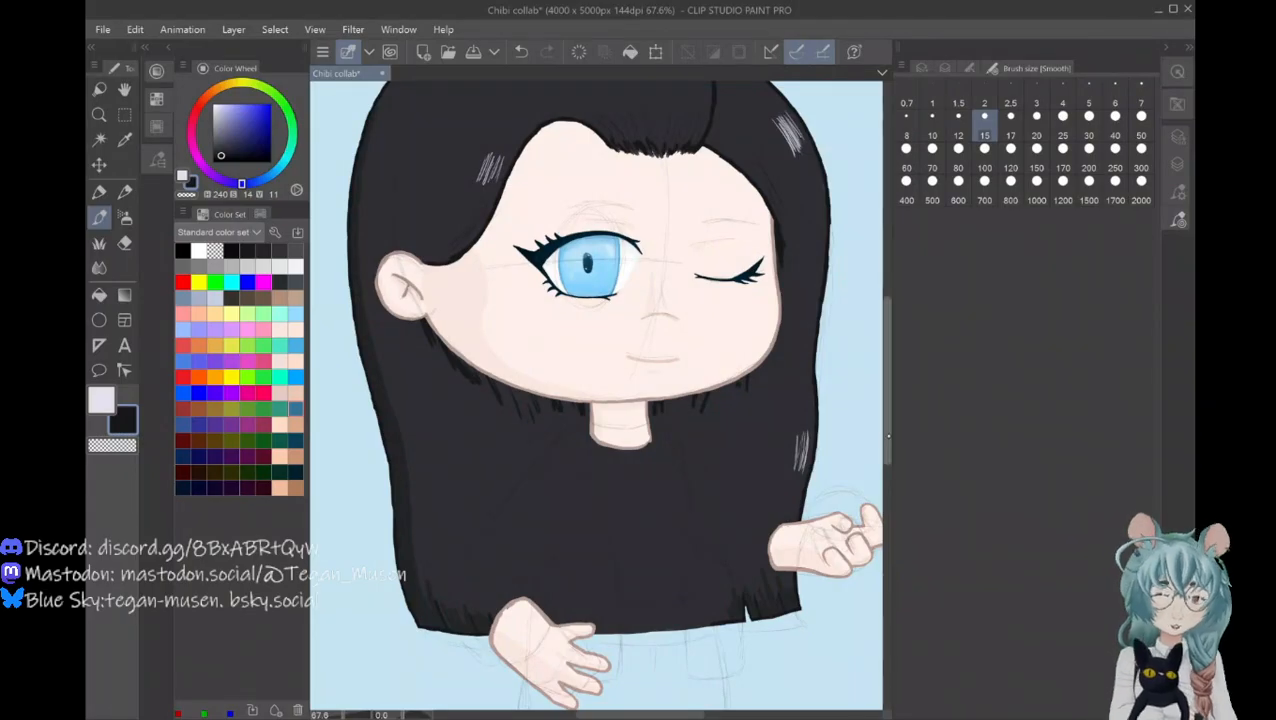
pyautogui.scroll(-2, 596, 395)
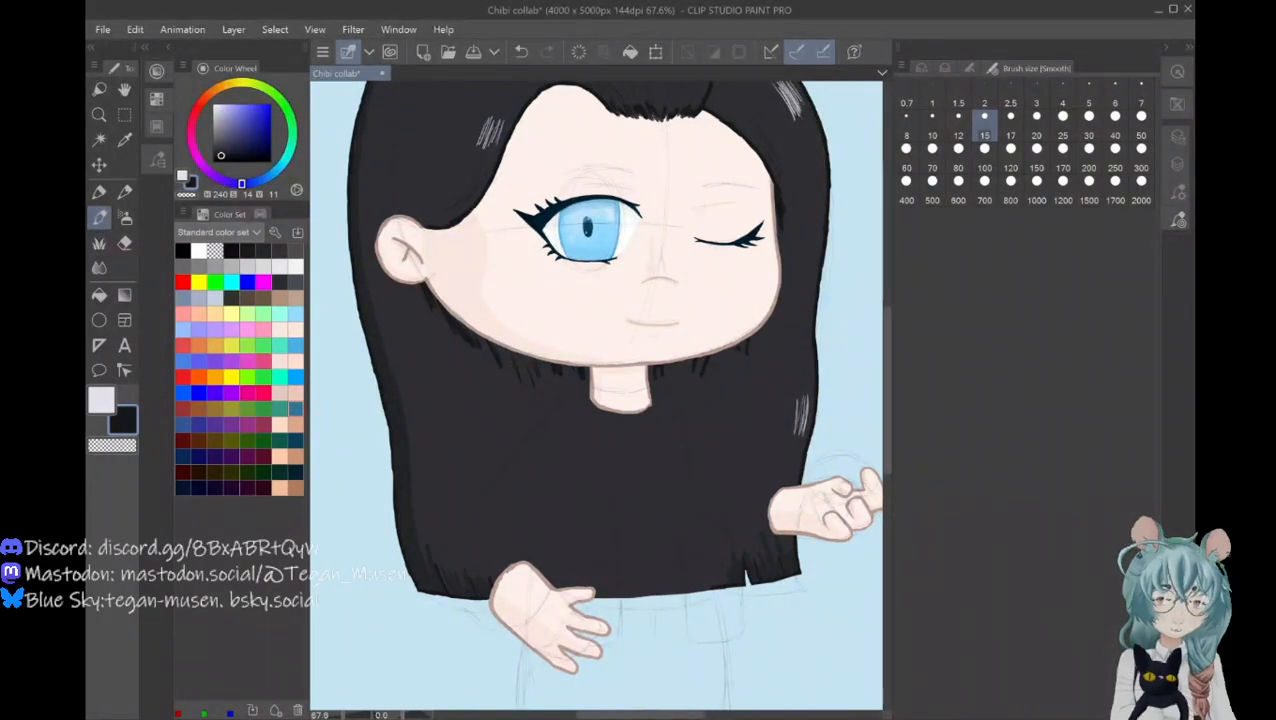
# Step: Select the body layer and sample the palest skin tone from the skin swatches beside the character
pyautogui.click(1178, 191)
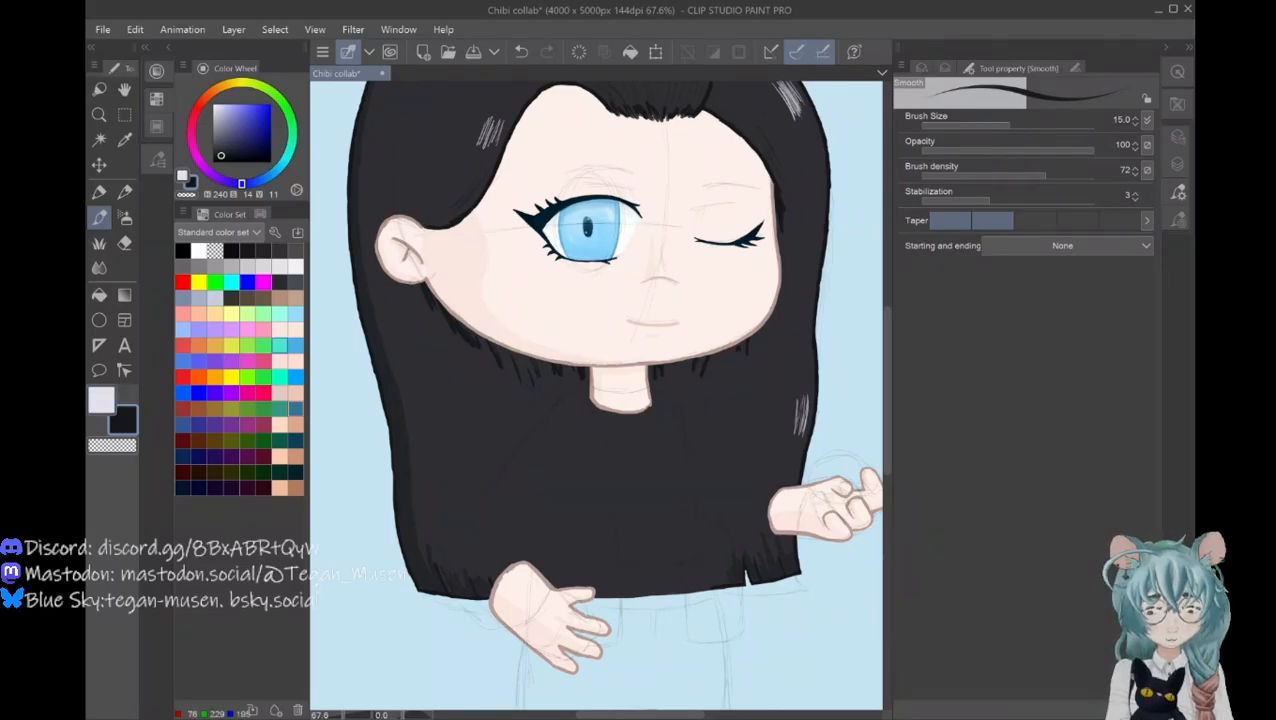
pyautogui.moveTo(641, 714); pyautogui.dragTo(709, 714)
pyautogui.click(1177, 219)
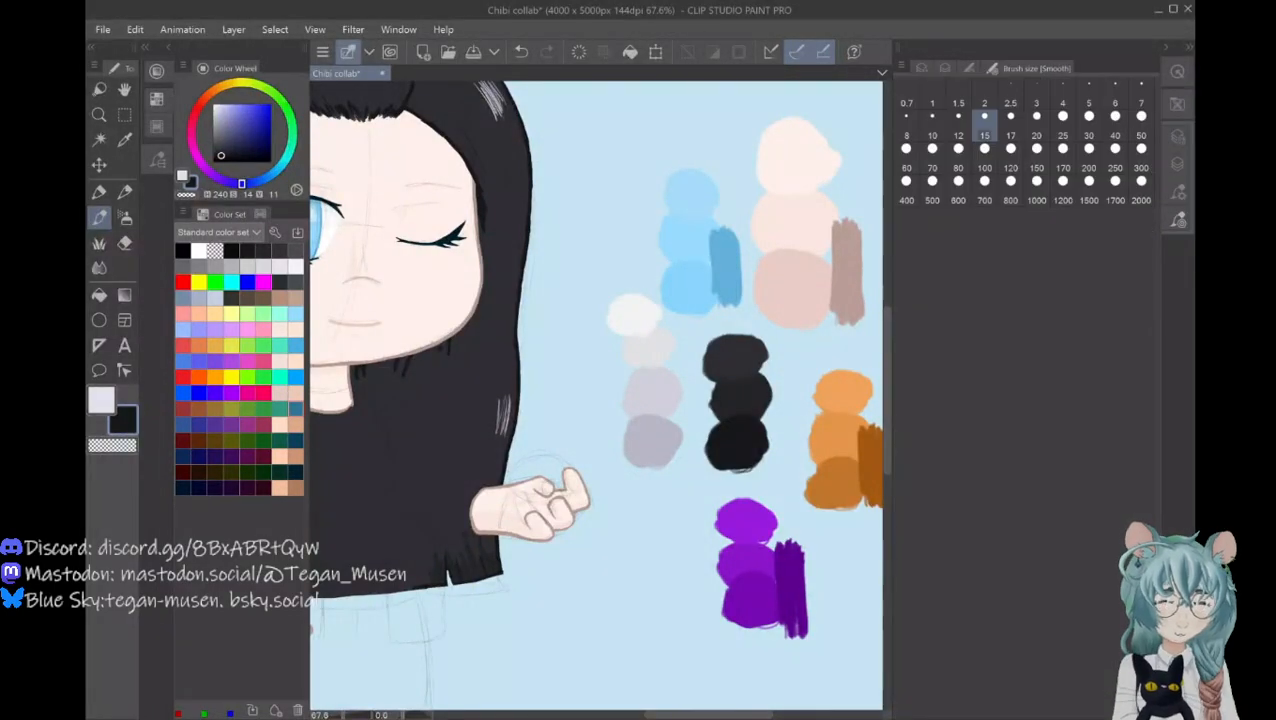
pyautogui.click(1177, 164)
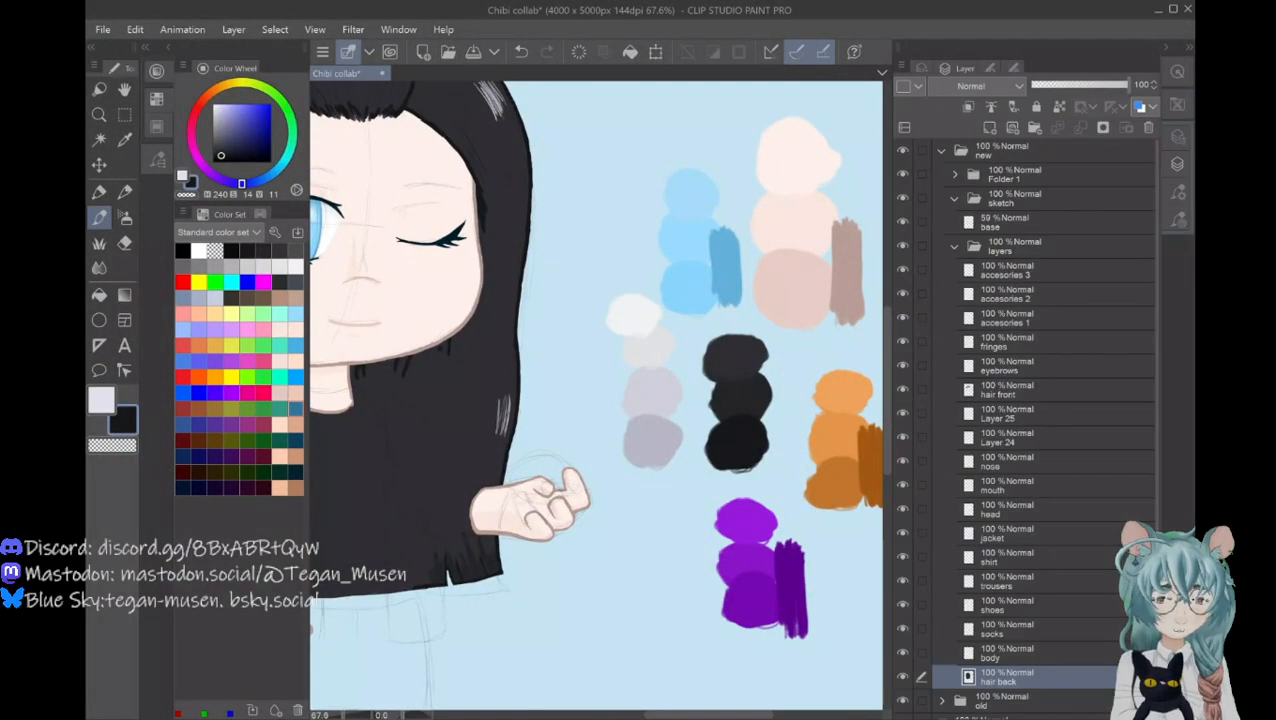
pyautogui.click(1019, 655)
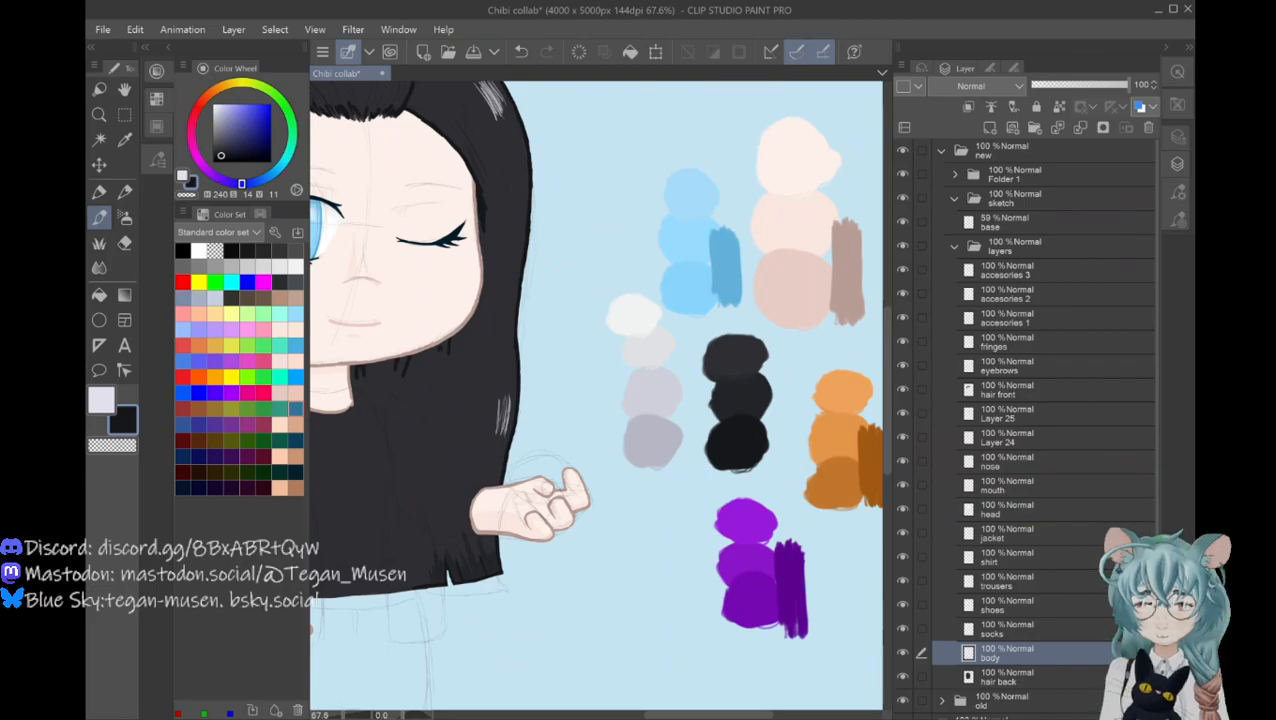
pyautogui.click(125, 140)
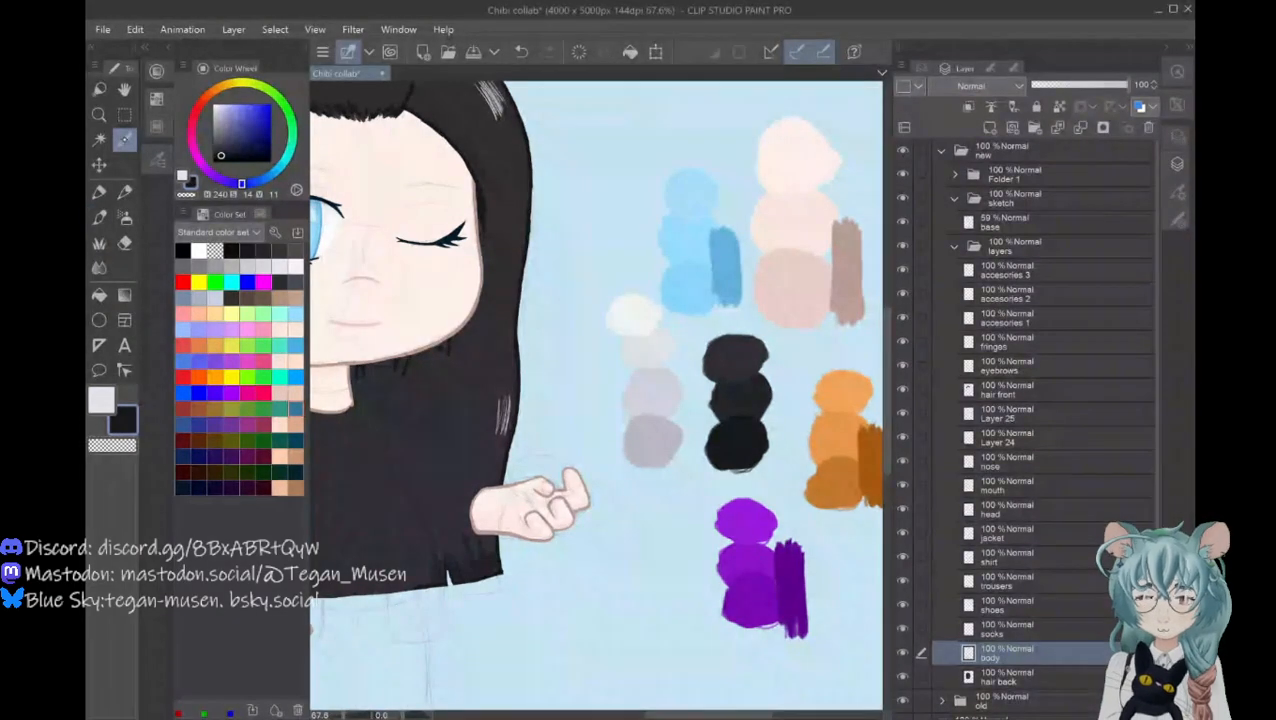
pyautogui.click(793, 161)
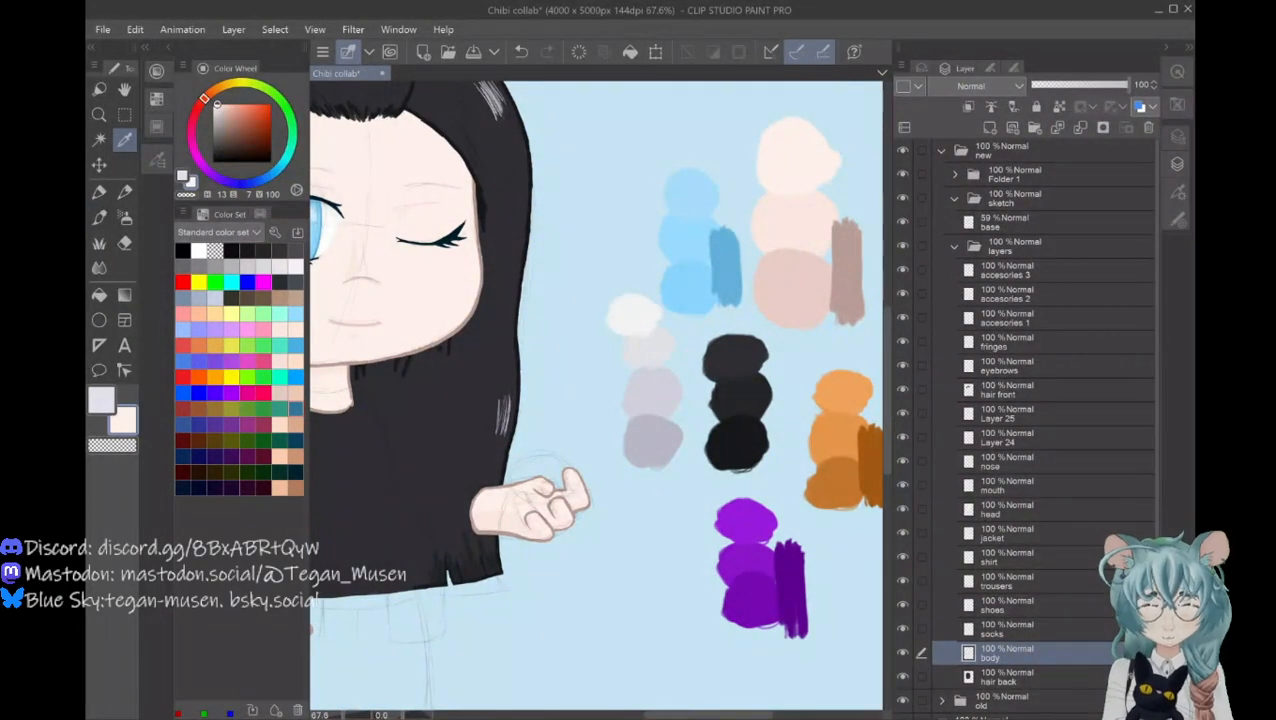
# Step: Outline a rectangular midriff patch between the hands across the hair's hem and fill it with the pale skin tone
pyautogui.moveTo(709, 715); pyautogui.dragTo(677, 715)
pyautogui.press('b')
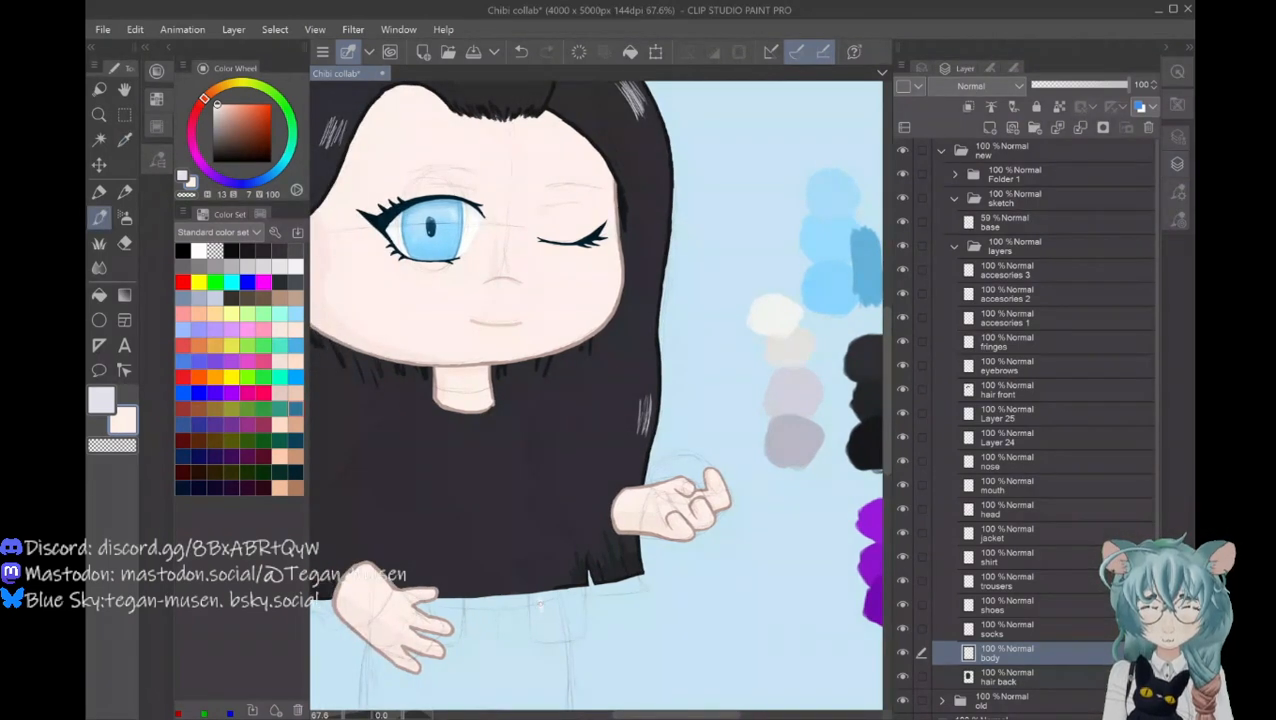
pyautogui.moveTo(540, 604); pyautogui.dragTo(533, 555)
pyautogui.moveTo(445, 610)
pyautogui.mouseDown()
pyautogui.moveTo(447, 556)
pyautogui.moveTo(446, 577)
pyautogui.mouseUp()
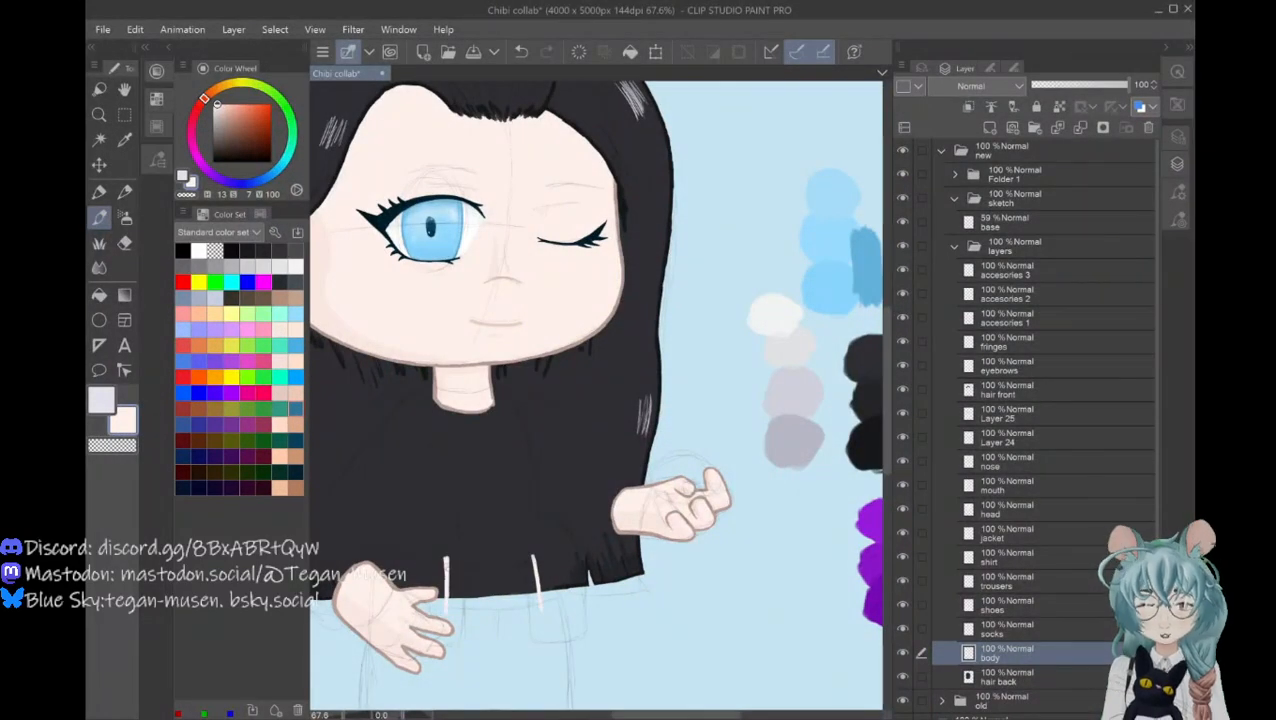
pyautogui.moveTo(533, 553); pyautogui.dragTo(444, 553)
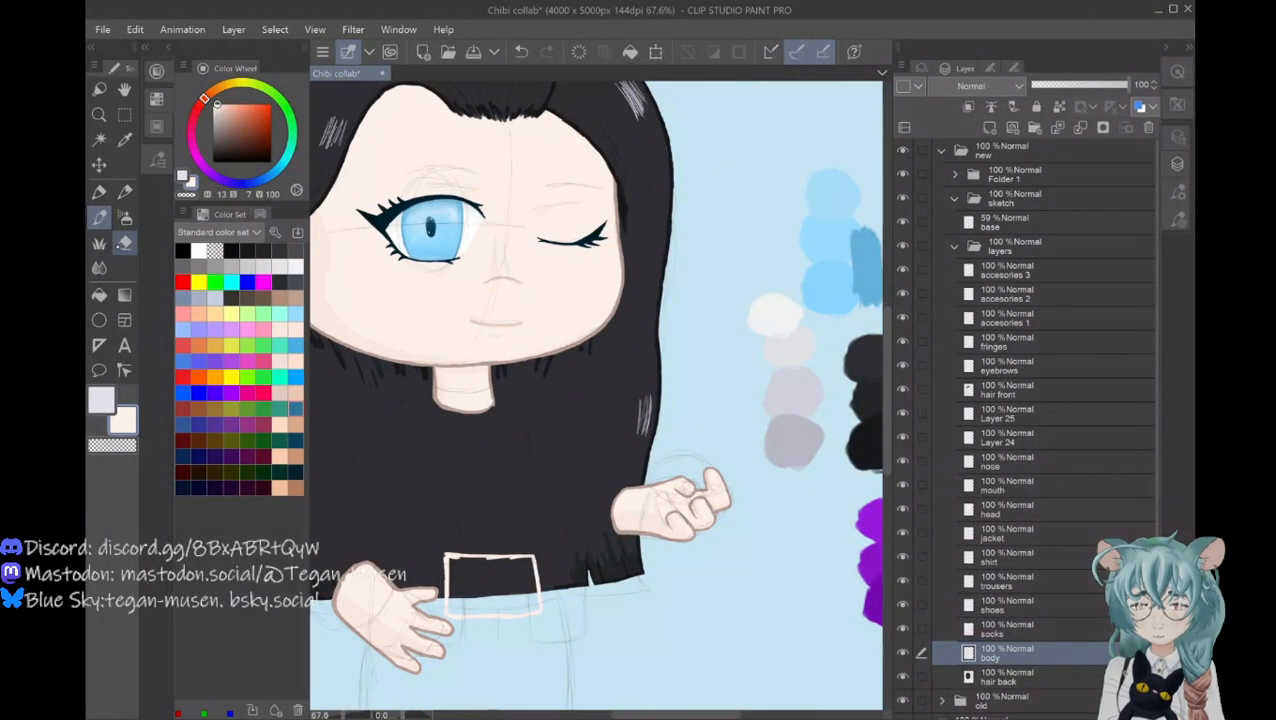
pyautogui.click(99, 294)
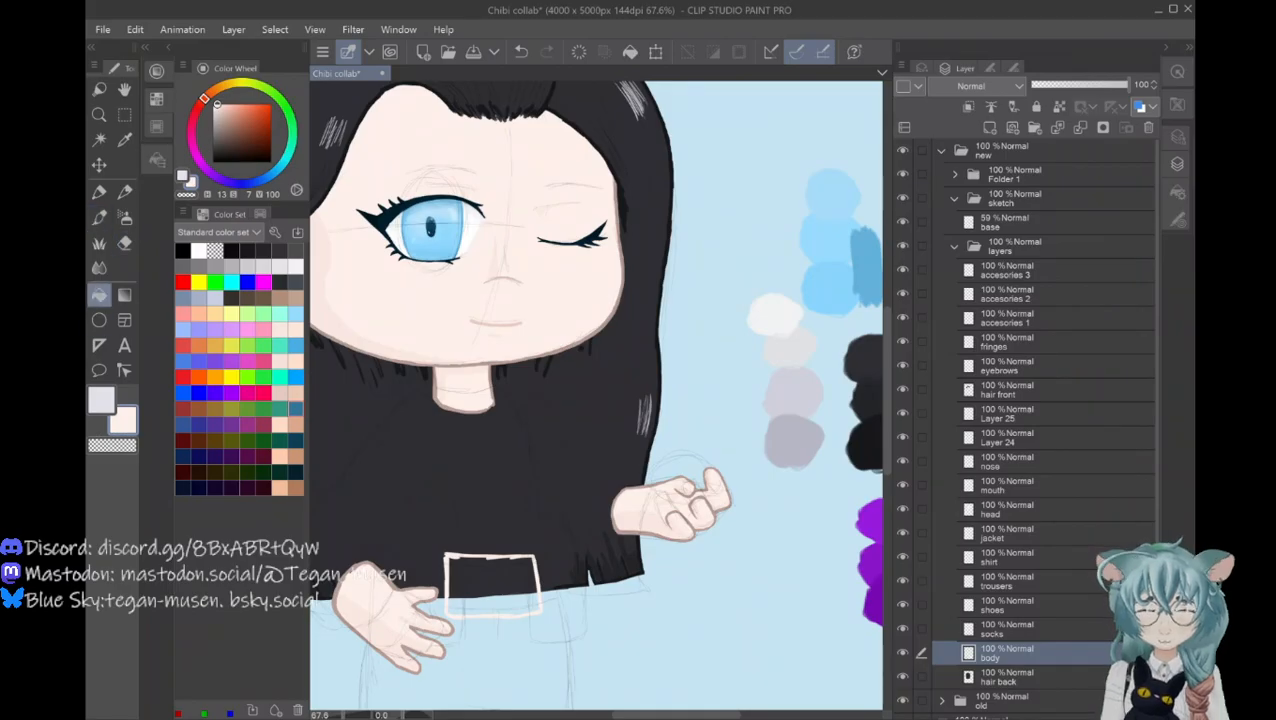
pyautogui.click(490, 570)
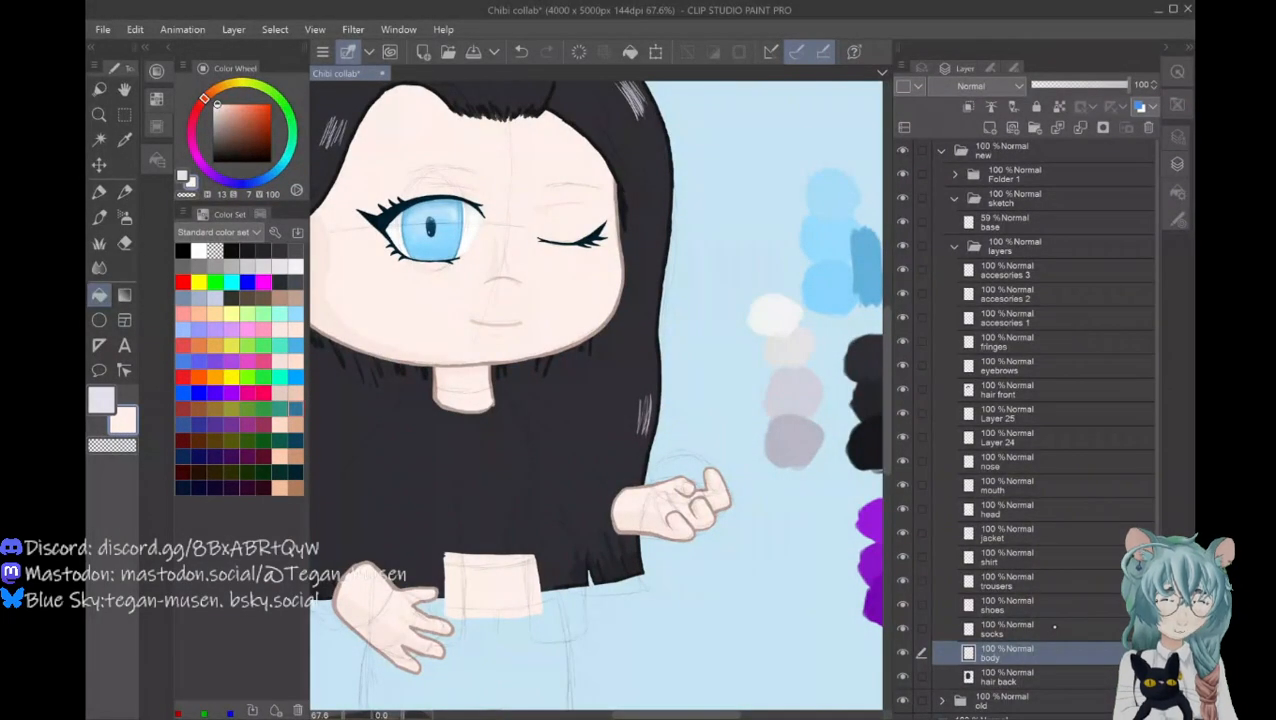
# Step: Select the shoes layer and sample dark tones from the black swatches for the brush
pyautogui.click(1049, 605)
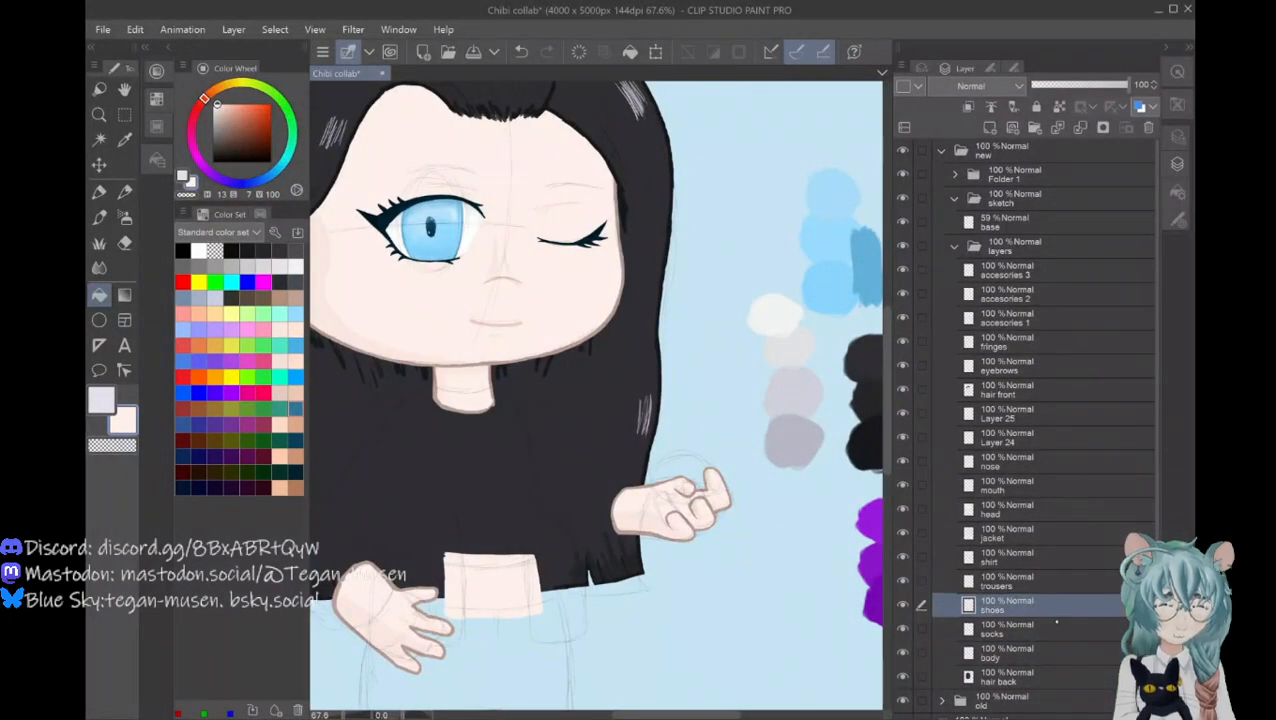
pyautogui.scroll(-6, 596, 394)
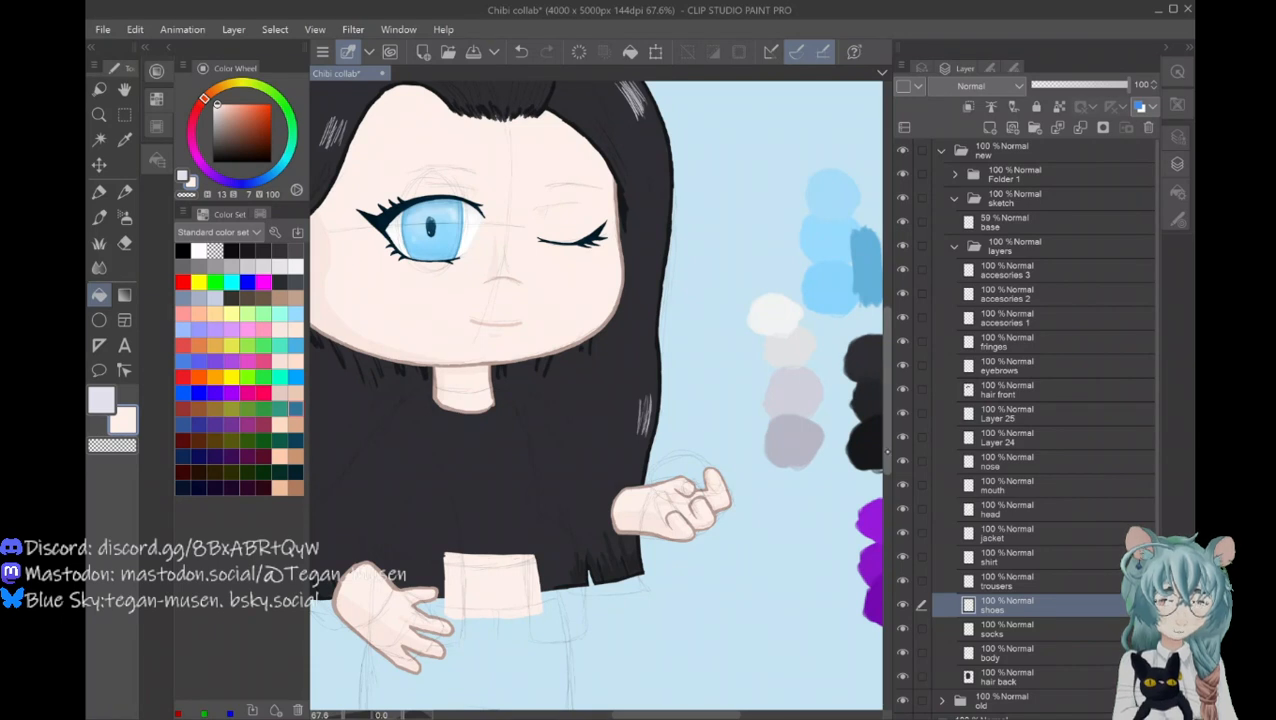
pyautogui.scroll(-3, 596, 394)
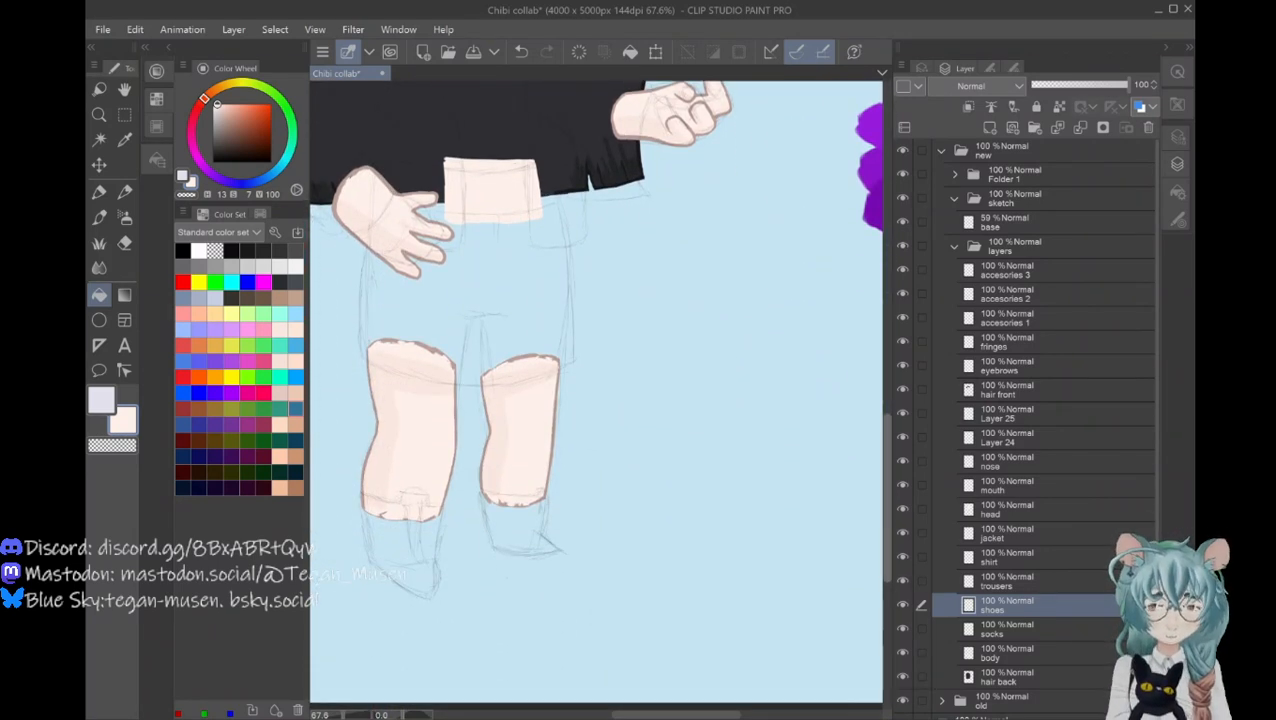
pyautogui.hscroll(3, 596, 394)
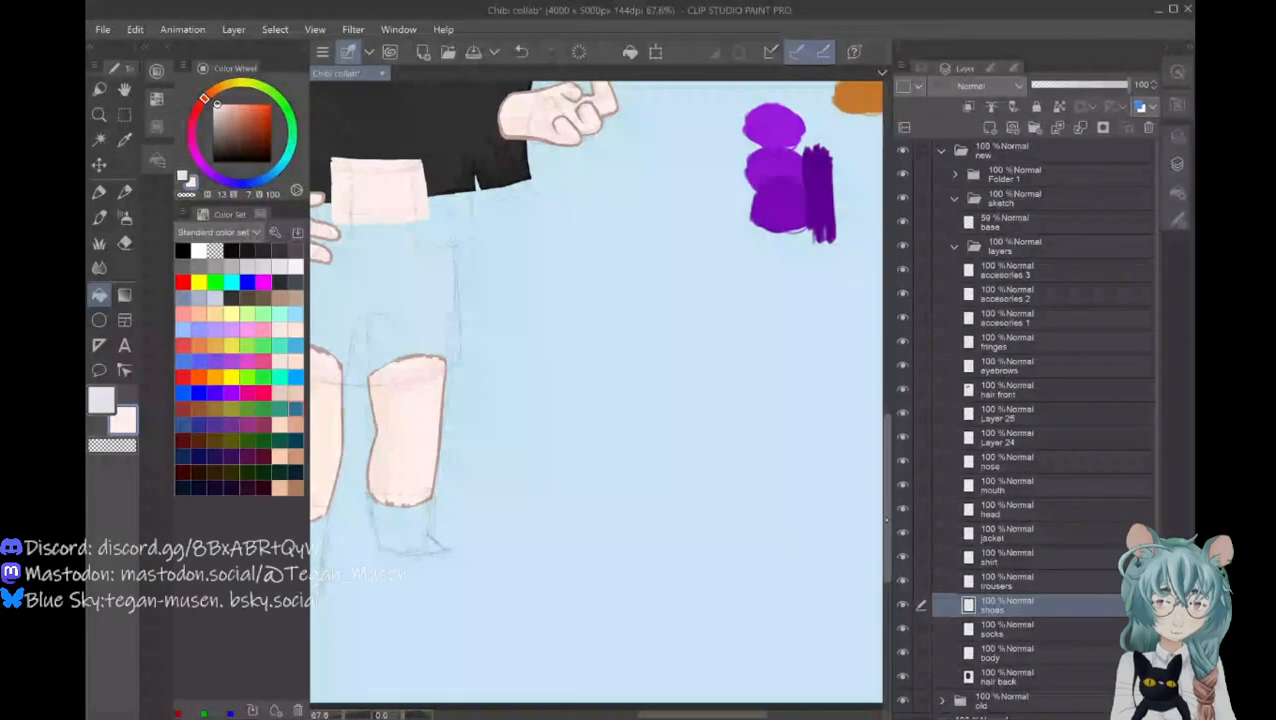
pyautogui.scroll(4, 596, 394)
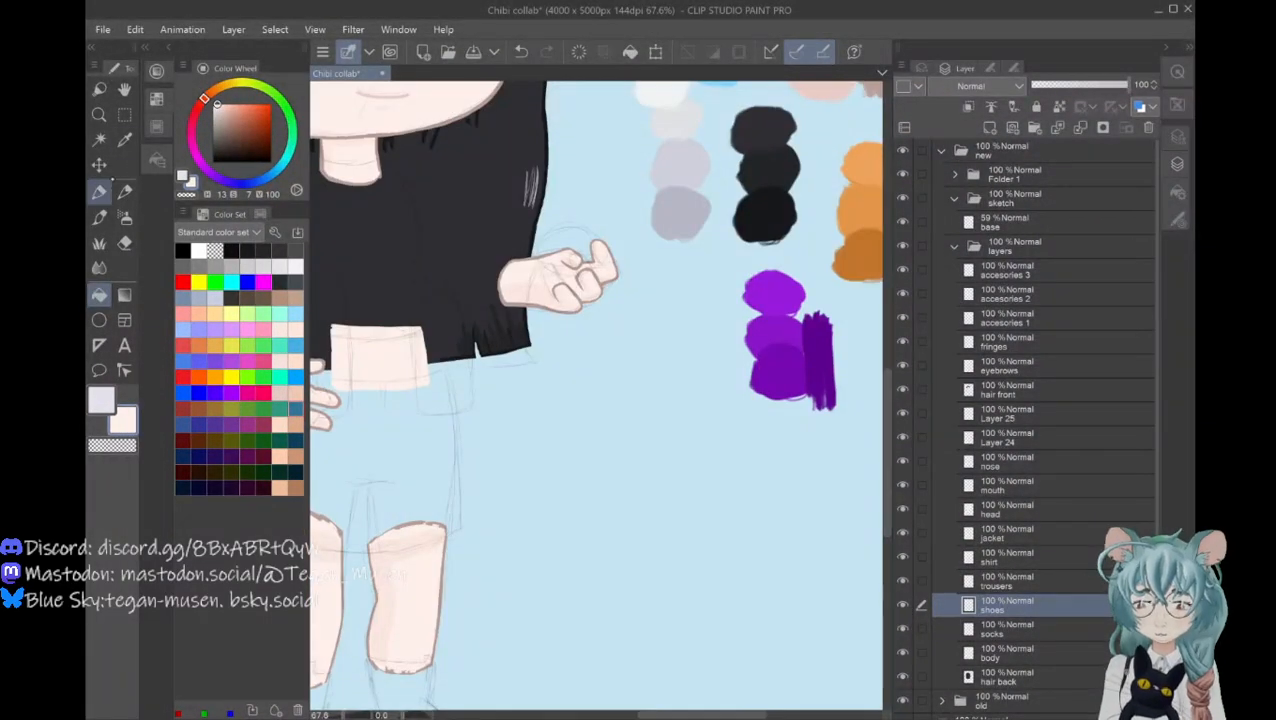
pyautogui.click(125, 140)
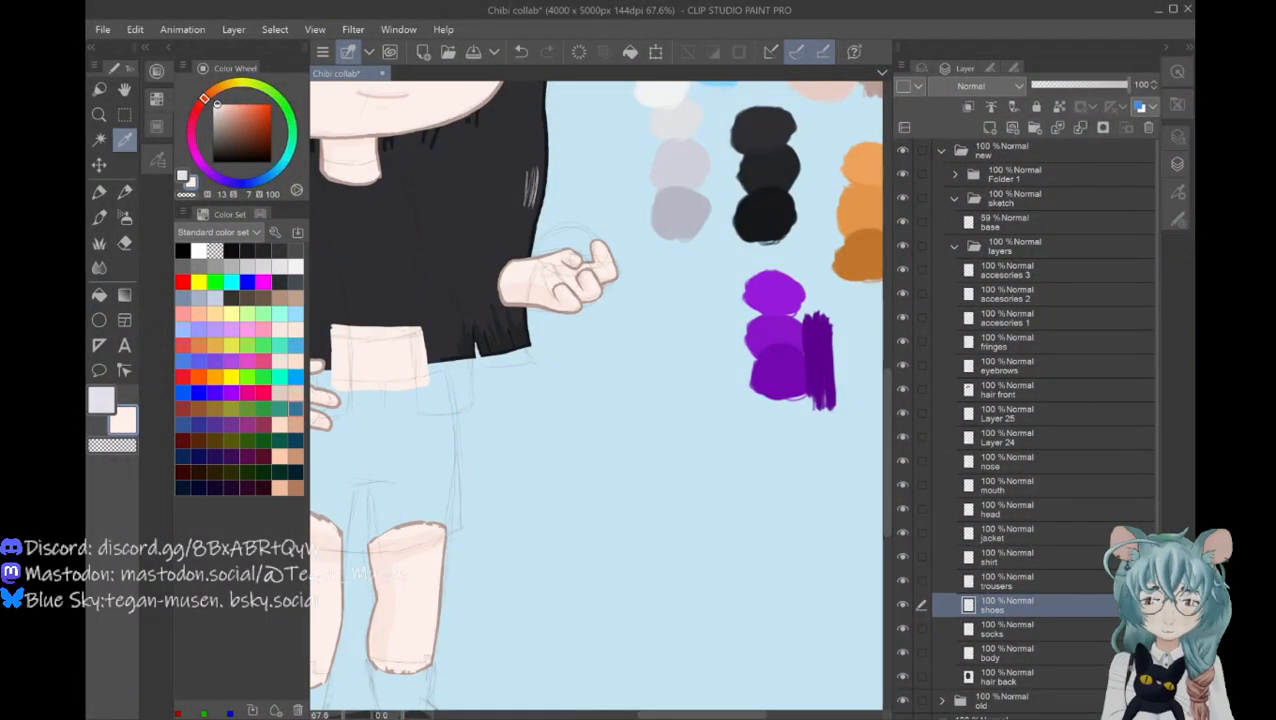
pyautogui.click(743, 137)
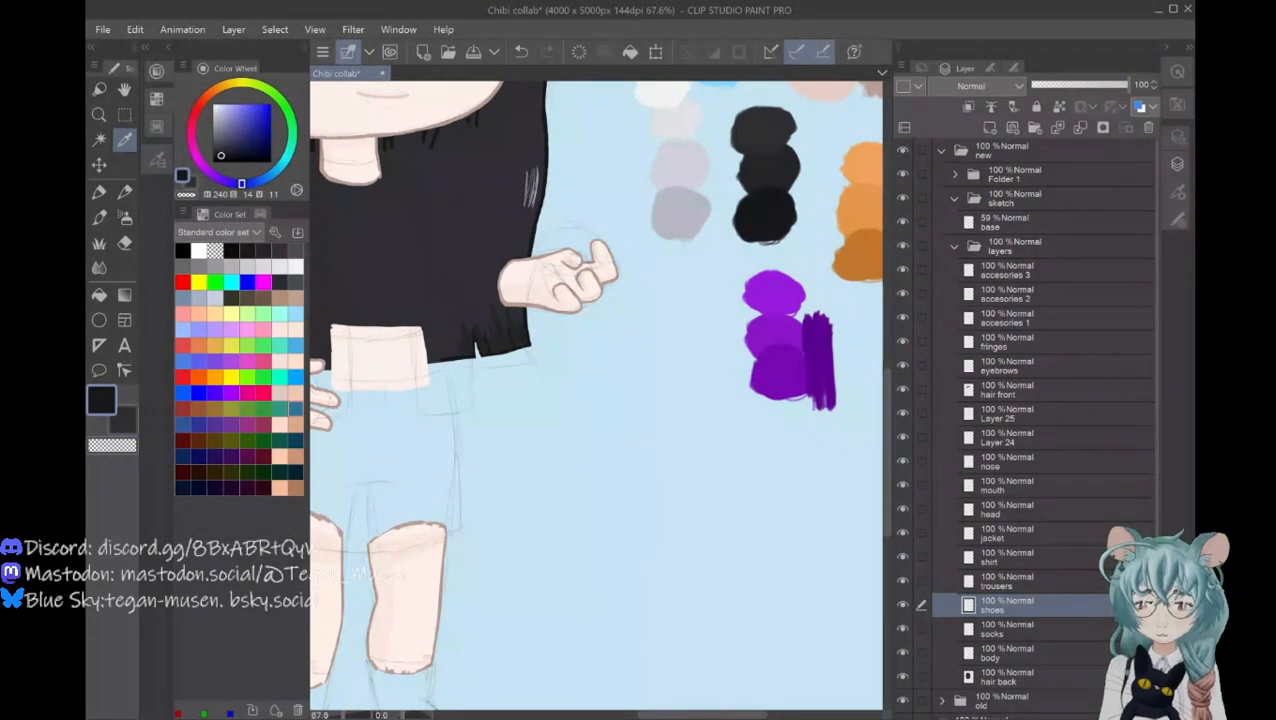
pyautogui.click(99, 217)
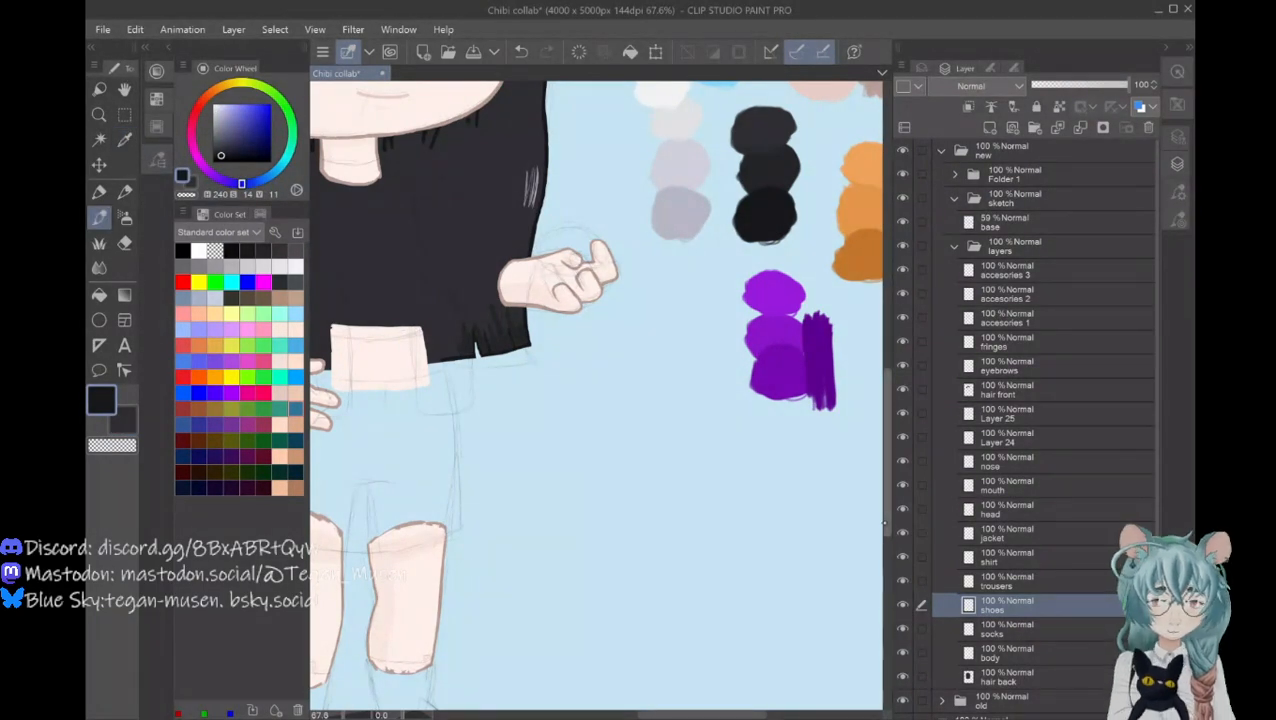
# Step: With the lighter dark tone (hue 250, saturation 11, value 21), draw both side edges of the shoe beneath the wider leg
pyautogui.scroll(-3, 596, 395)
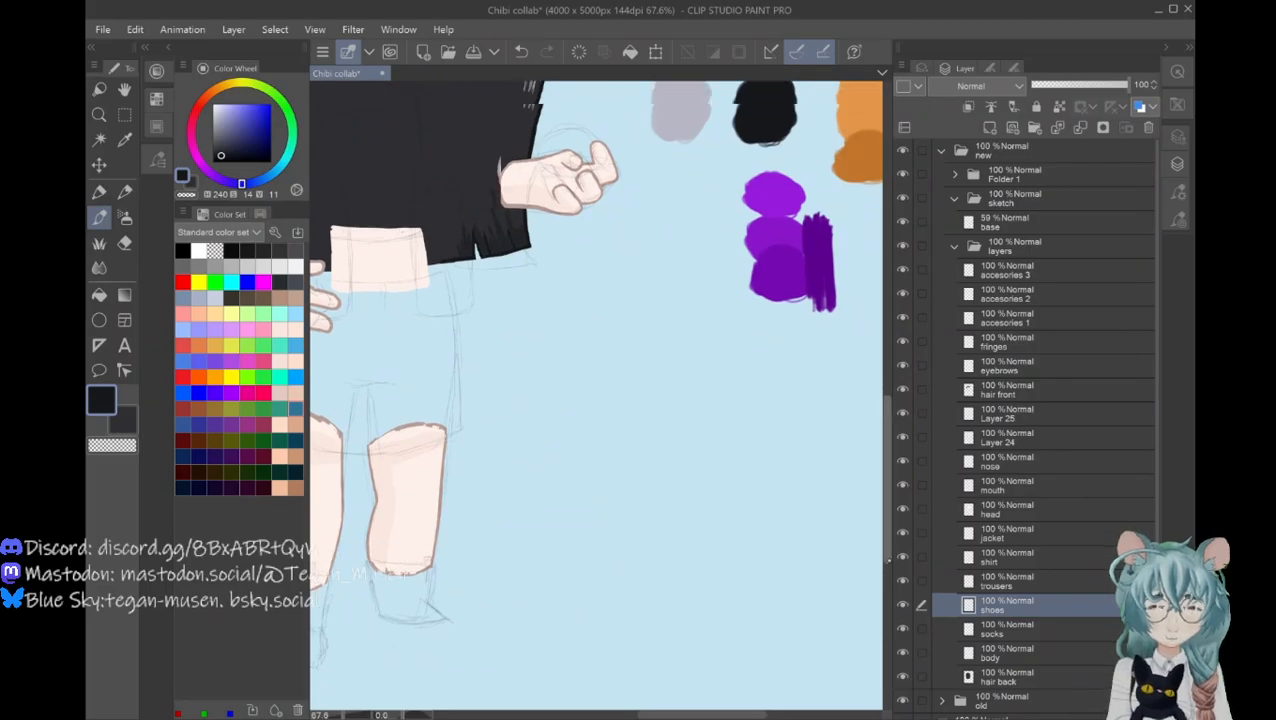
pyautogui.scroll(-1, 676, 663)
pyautogui.hscroll(-3, 596, 395)
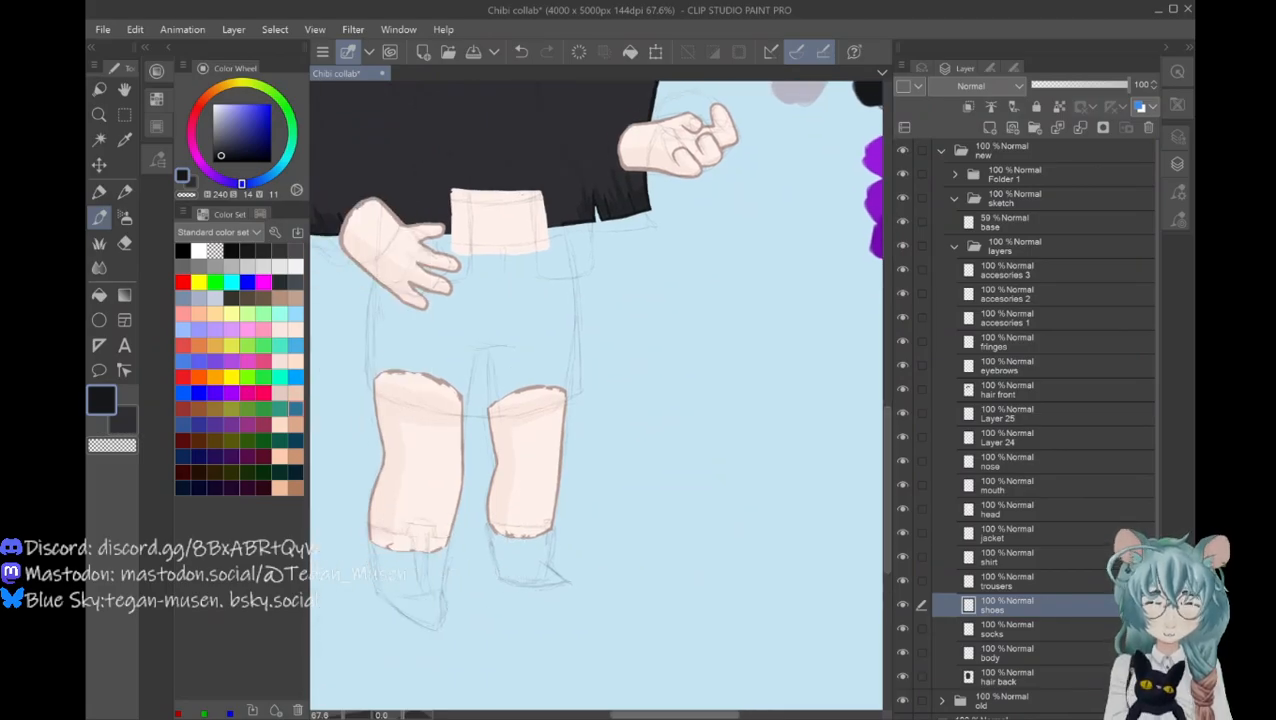
pyautogui.hscroll(-2, 596, 395)
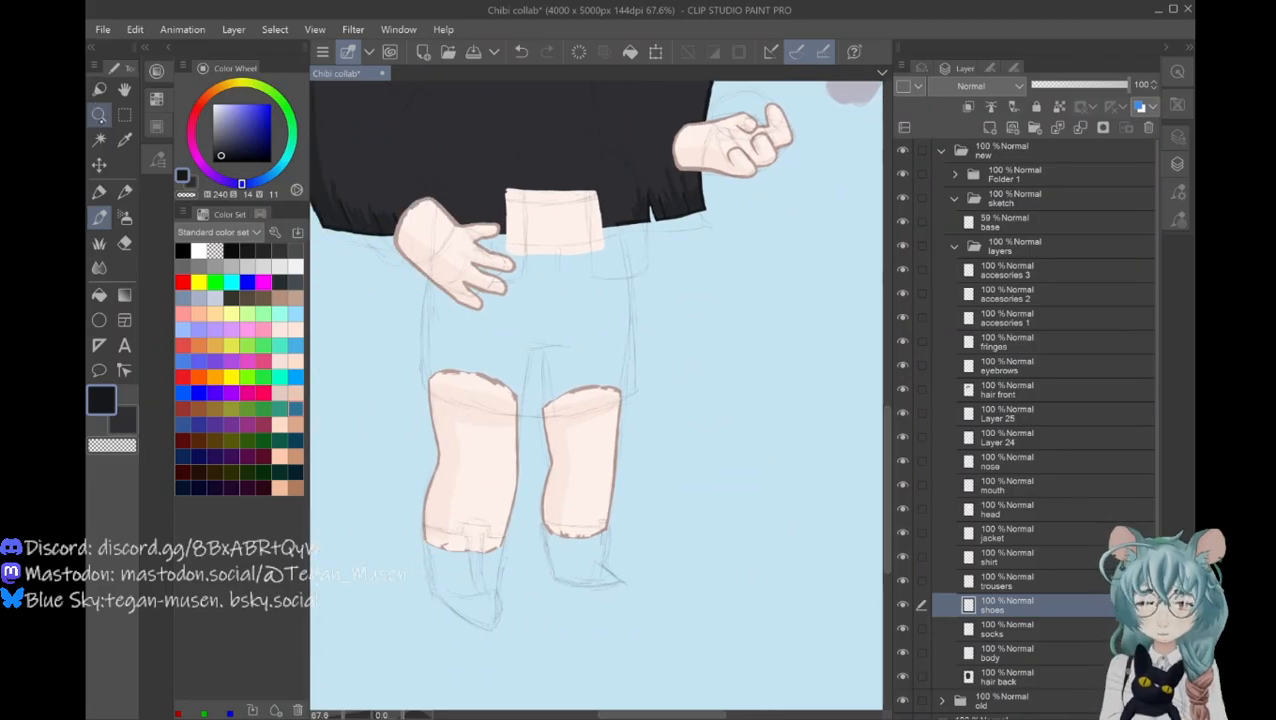
pyautogui.click(99, 113)
pyautogui.moveTo(507, 580); pyautogui.dragTo(528, 591)
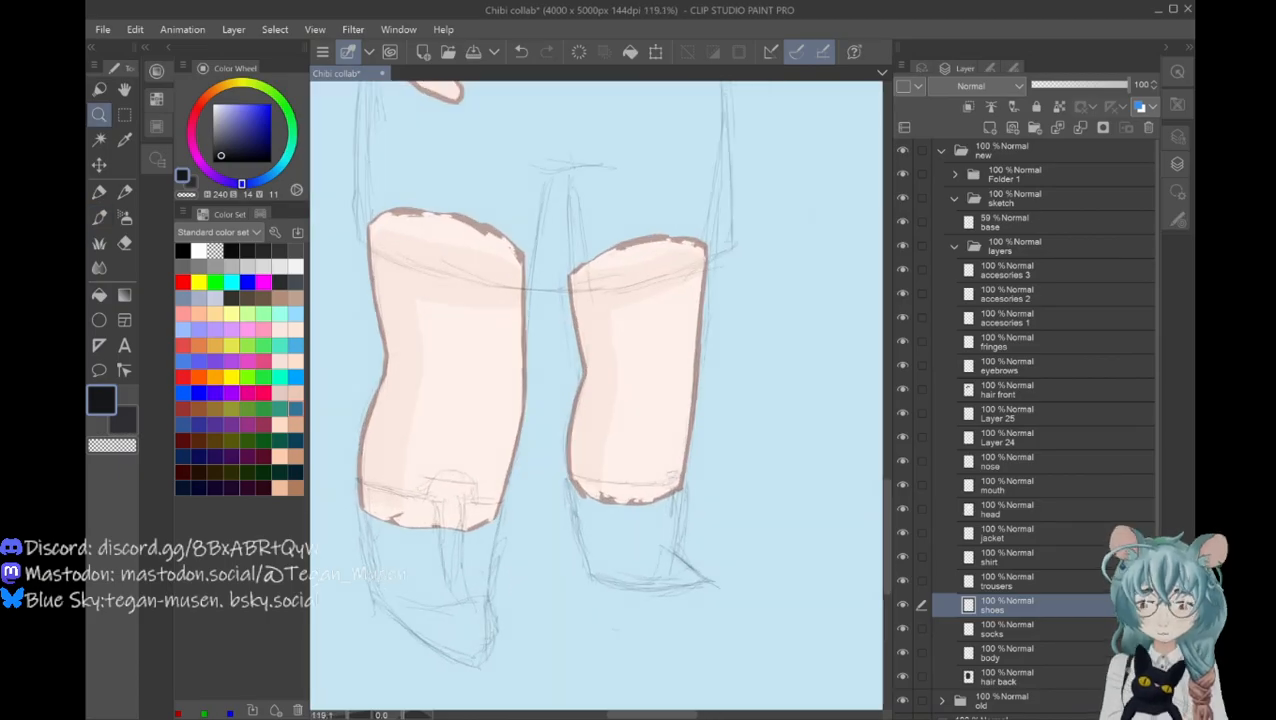
pyautogui.click(122, 419)
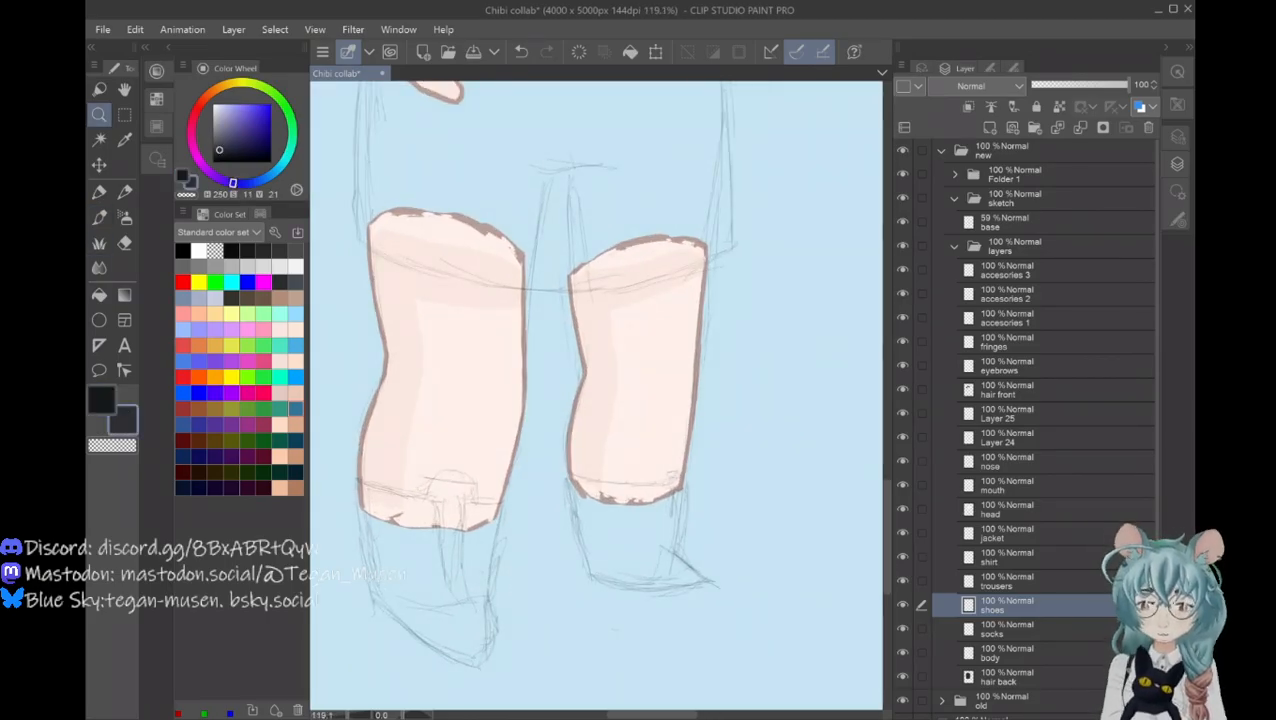
pyautogui.click(99, 217)
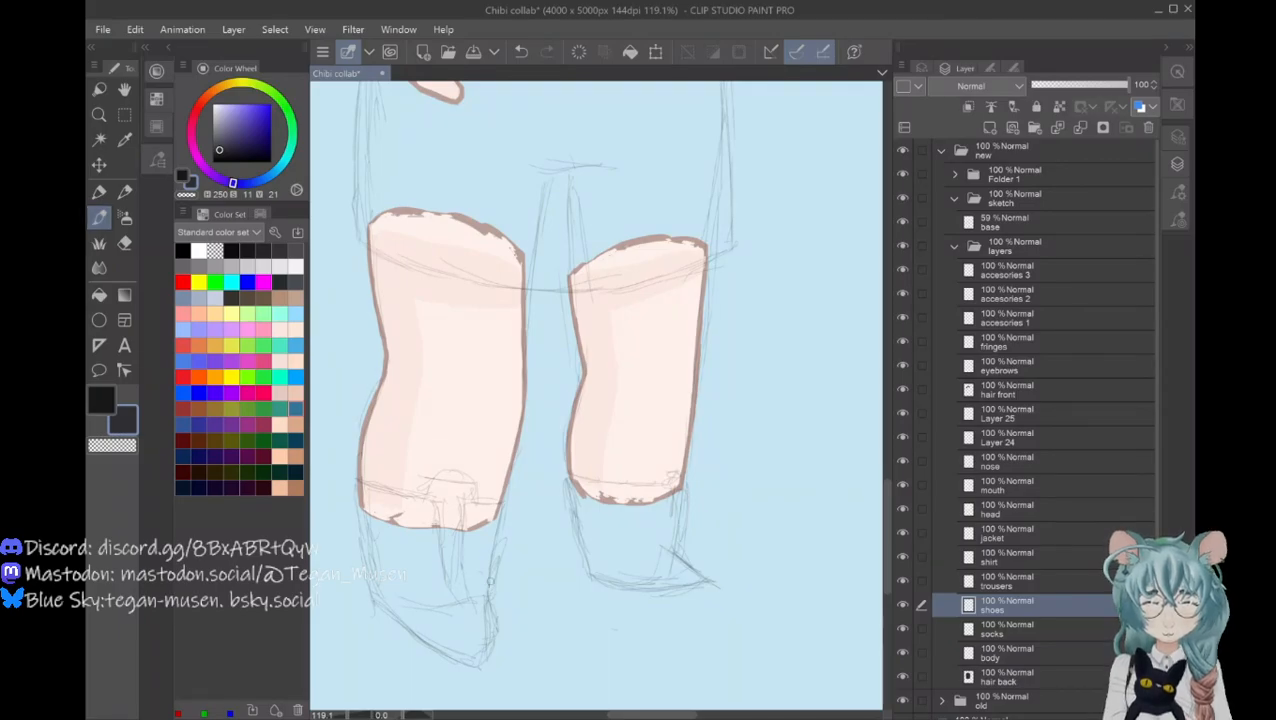
pyautogui.moveTo(489, 592)
pyautogui.mouseDown()
pyautogui.moveTo(500, 500)
pyautogui.moveTo(485, 593)
pyautogui.mouseUp()
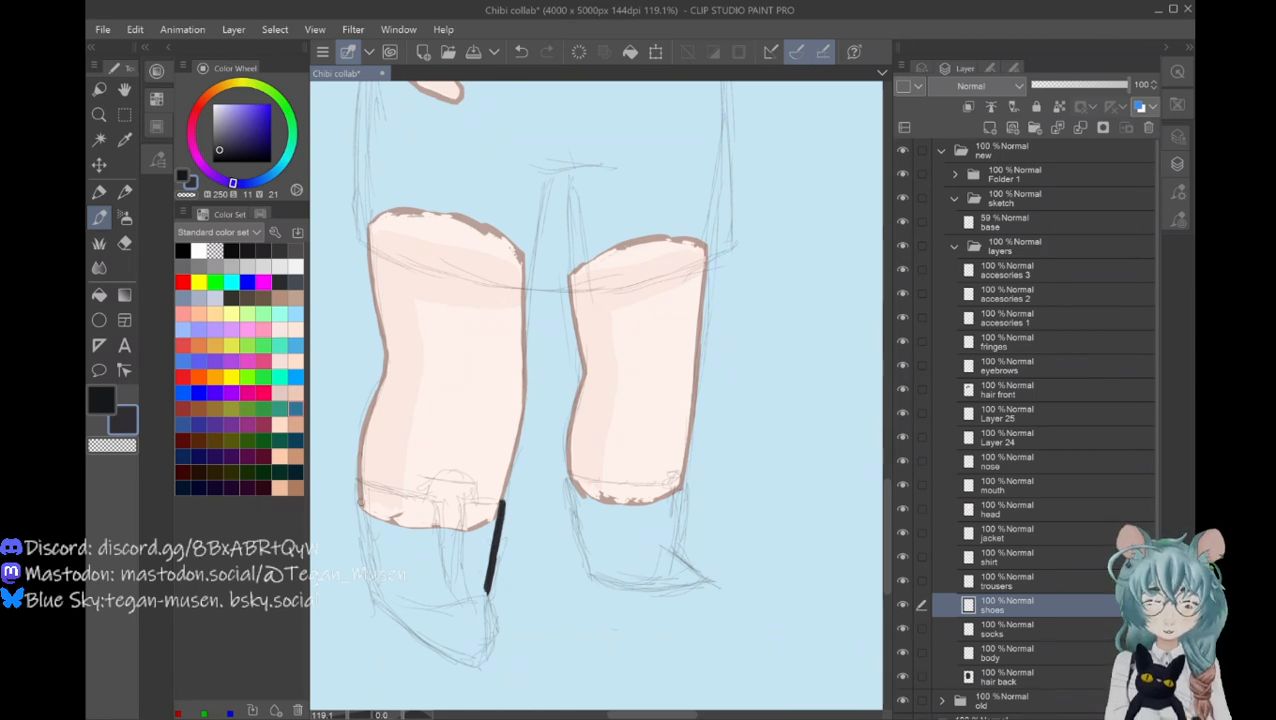
pyautogui.moveTo(358, 485); pyautogui.dragTo(378, 597)
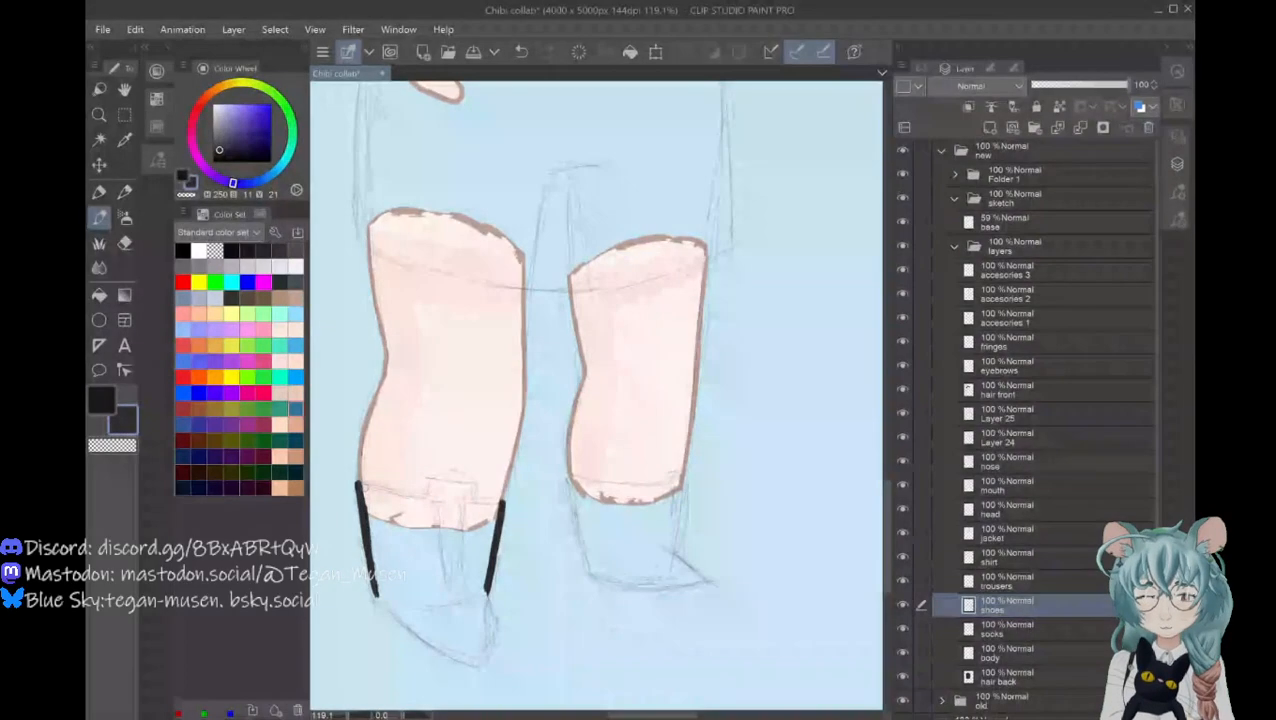
# Step: Draw the shoe's upper edge with a central gap, two vertical tongue lines and a curved tab bridging them
pyautogui.moveTo(359, 484); pyautogui.dragTo(392, 496)
pyautogui.moveTo(374, 492)
pyautogui.mouseDown()
pyautogui.moveTo(501, 502)
pyautogui.moveTo(467, 506)
pyautogui.mouseUp()
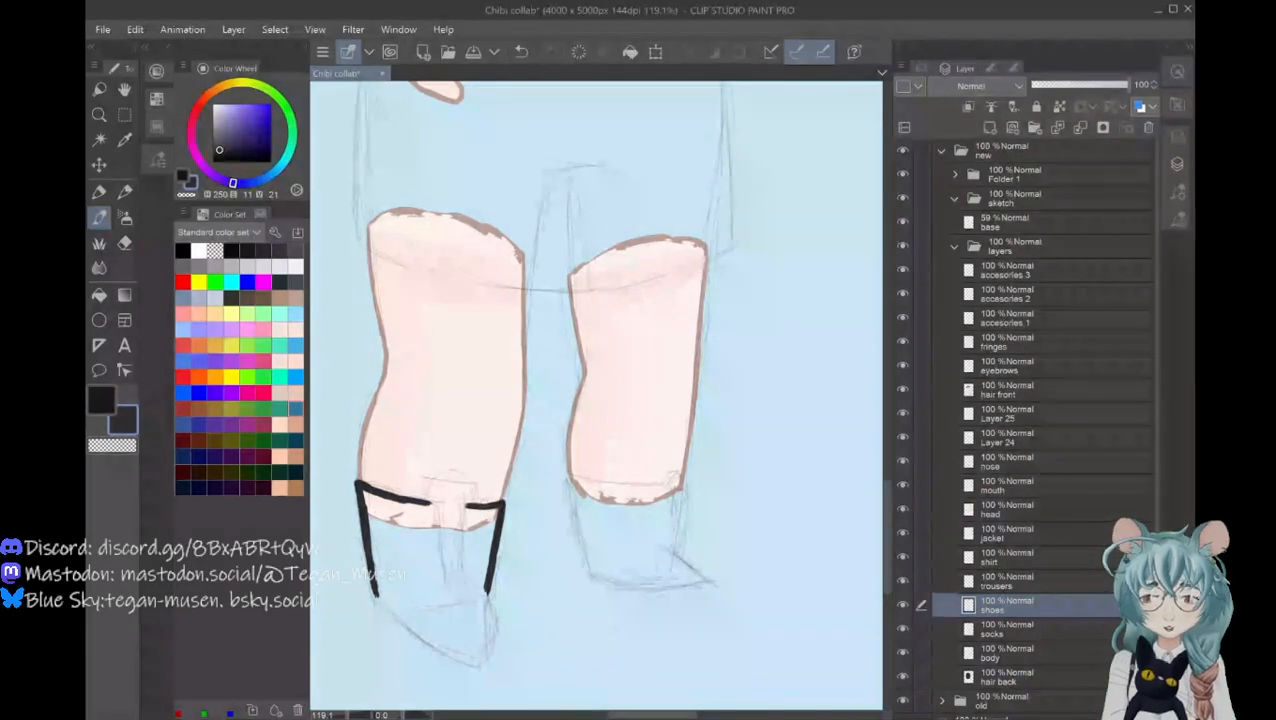
pyautogui.moveTo(426, 502); pyautogui.dragTo(435, 512)
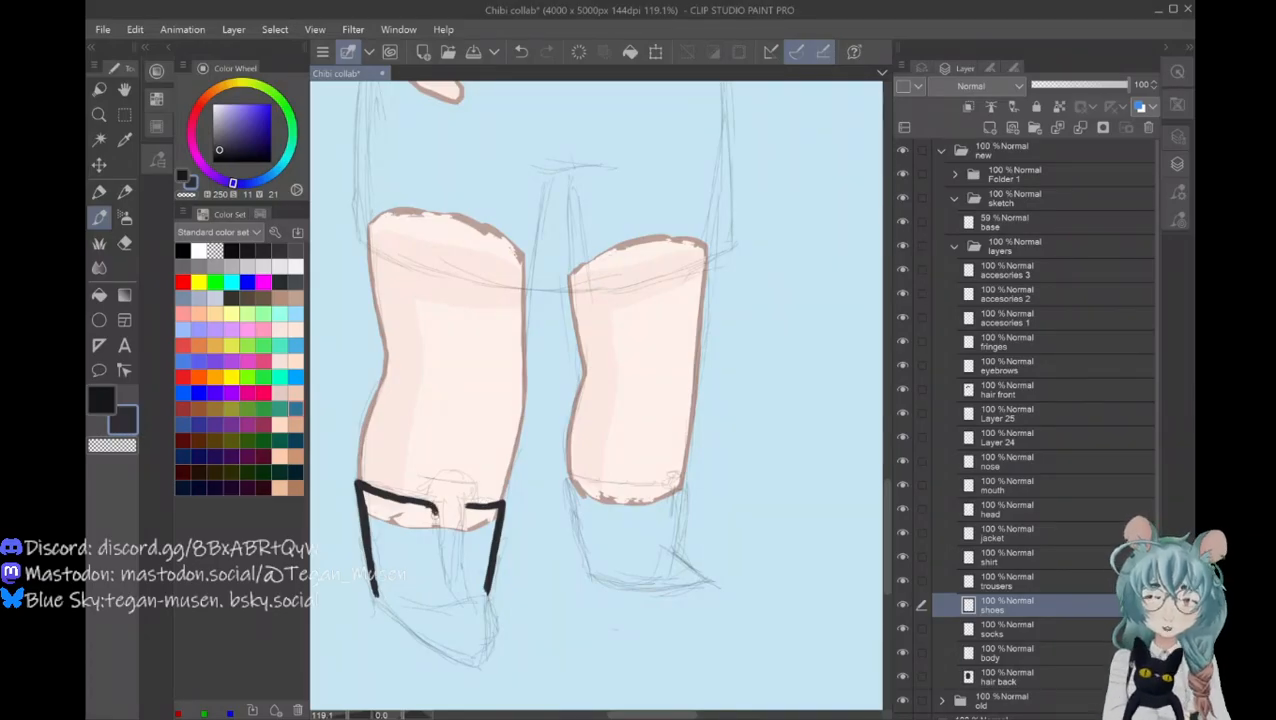
pyautogui.moveTo(464, 504); pyautogui.dragTo(464, 560)
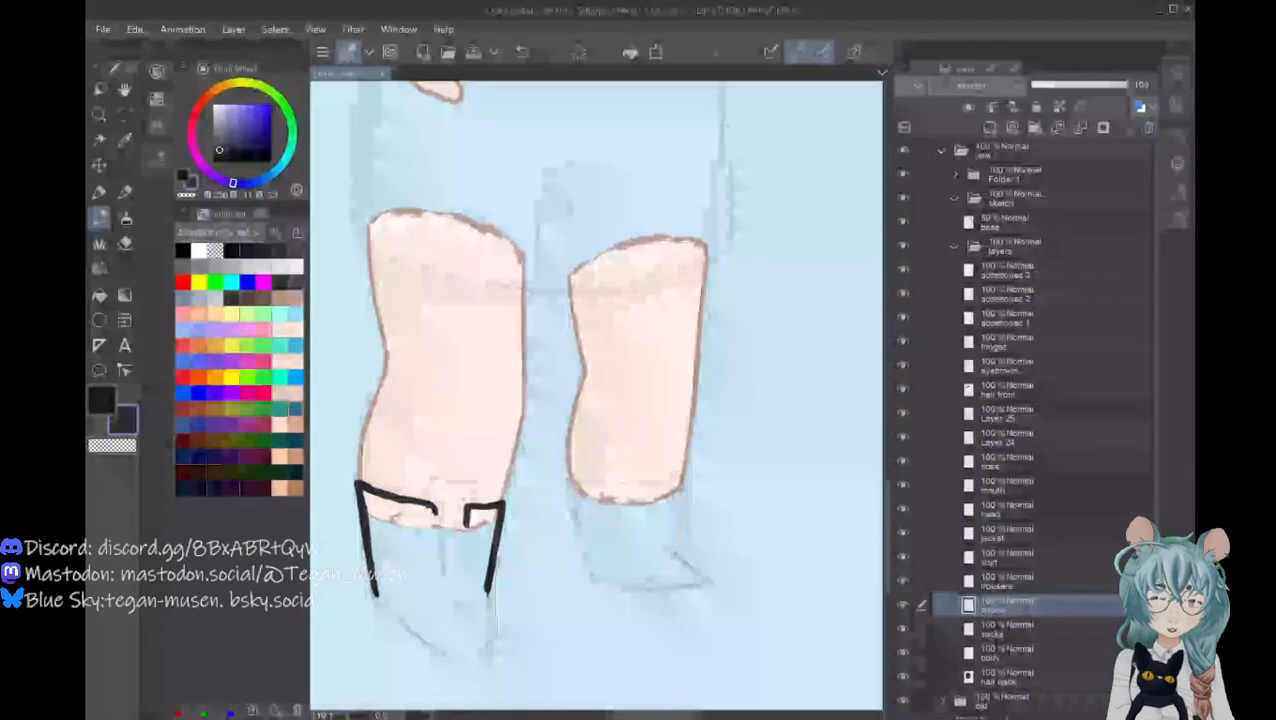
pyautogui.moveTo(435, 506); pyautogui.dragTo(437, 560)
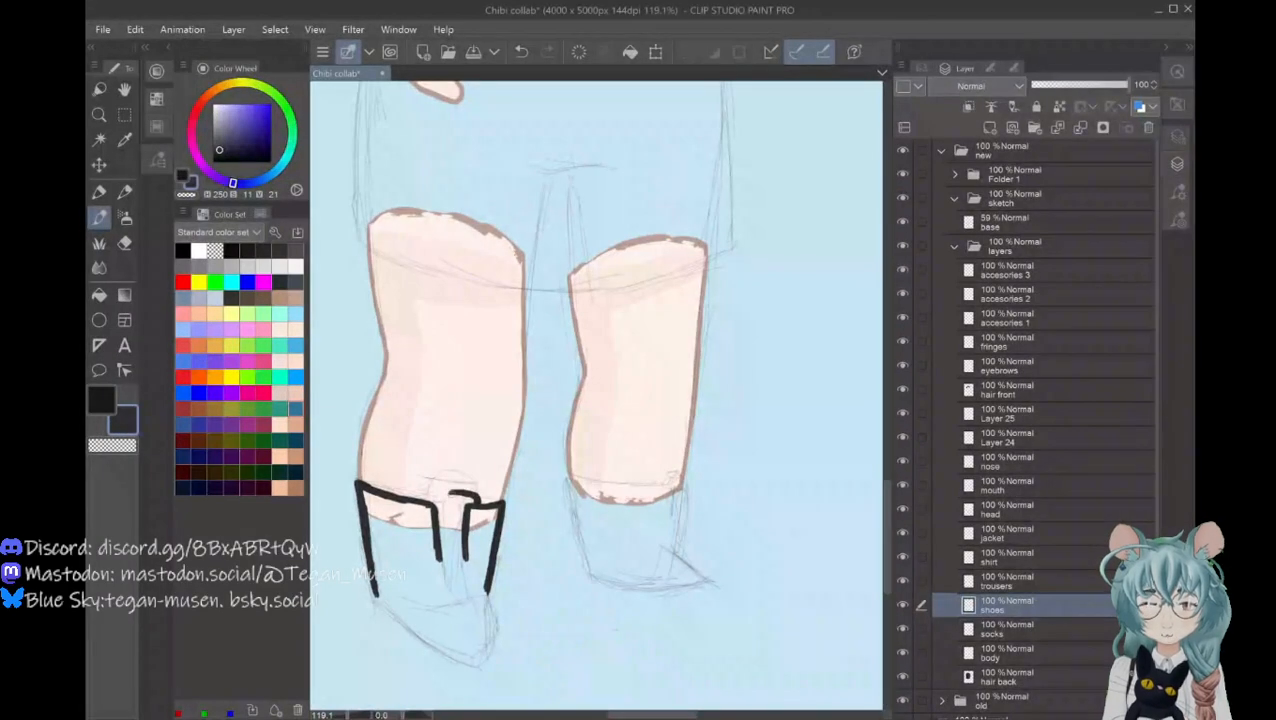
pyautogui.moveTo(458, 491); pyautogui.dragTo(419, 503)
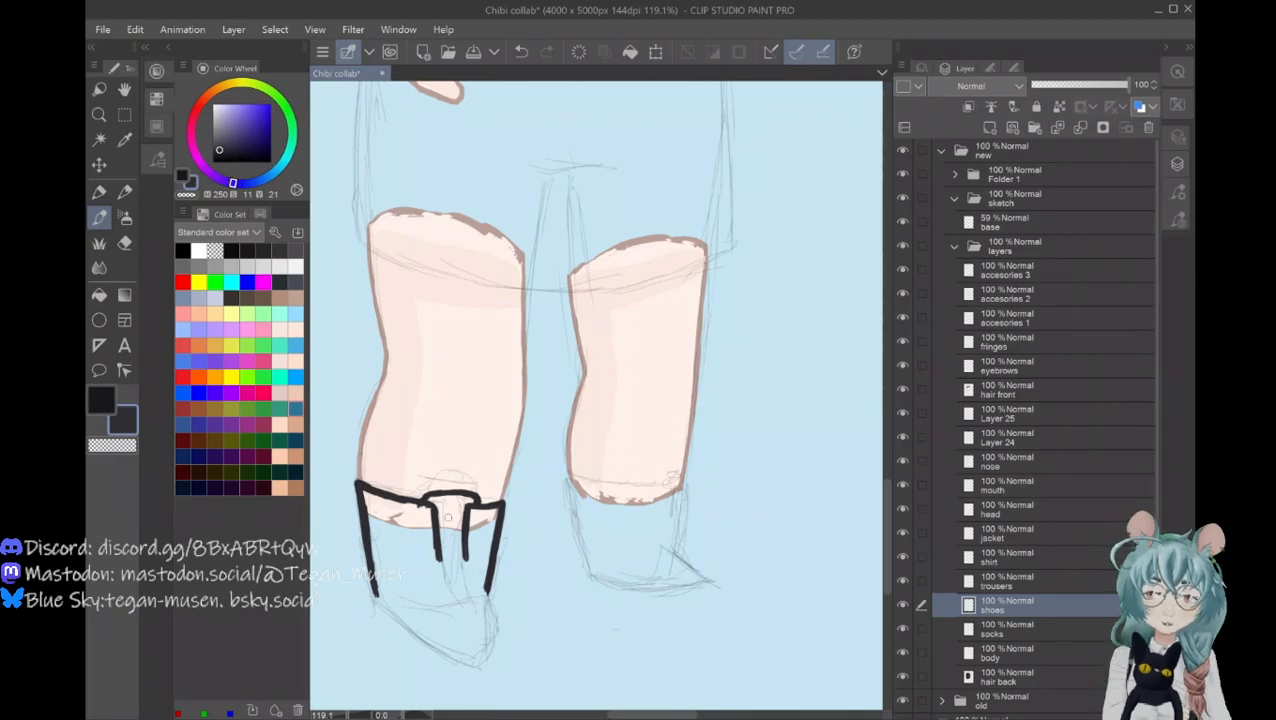
# Step: Close the shoe outline with a slanted sole line down to the pointed toe and up the inner edge
pyautogui.moveTo(376, 594)
pyautogui.mouseDown()
pyautogui.moveTo(448, 658)
pyautogui.moveTo(480, 665)
pyautogui.mouseUp()
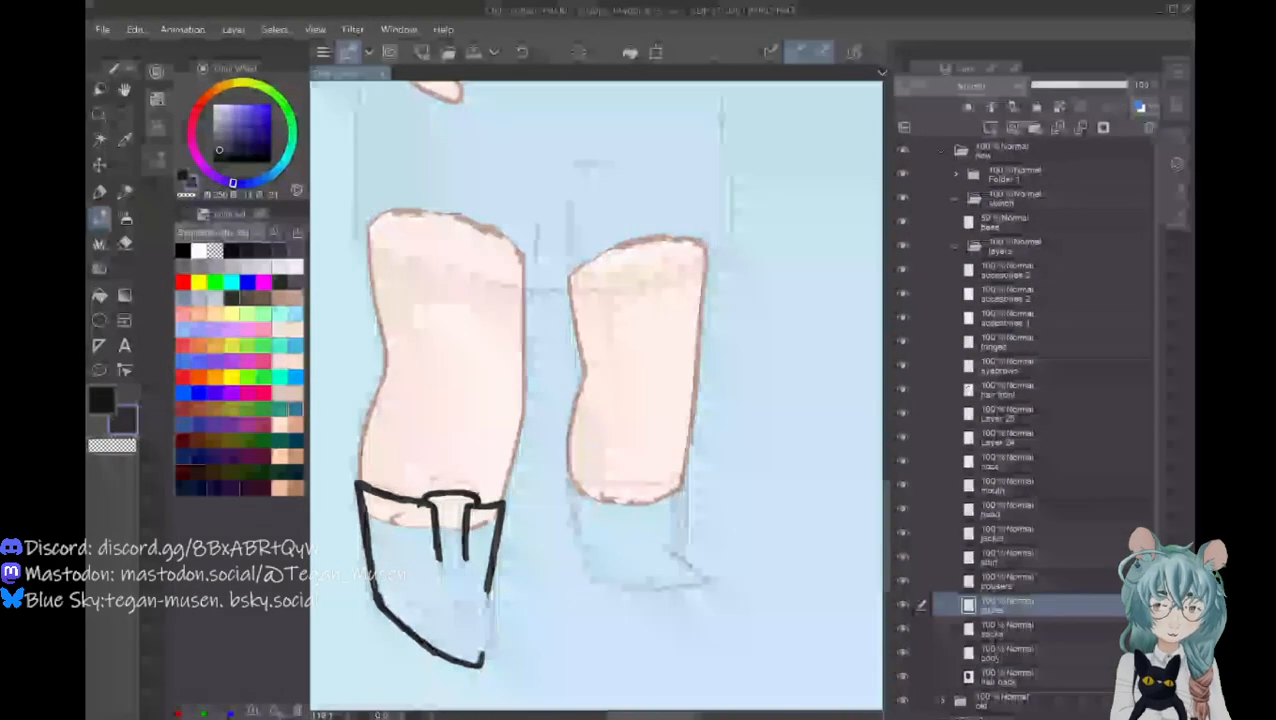
pyautogui.moveTo(481, 665)
pyautogui.mouseDown()
pyautogui.moveTo(485, 597)
pyautogui.moveTo(486, 632)
pyautogui.mouseUp()
pyautogui.moveTo(486, 580); pyautogui.dragTo(478, 662)
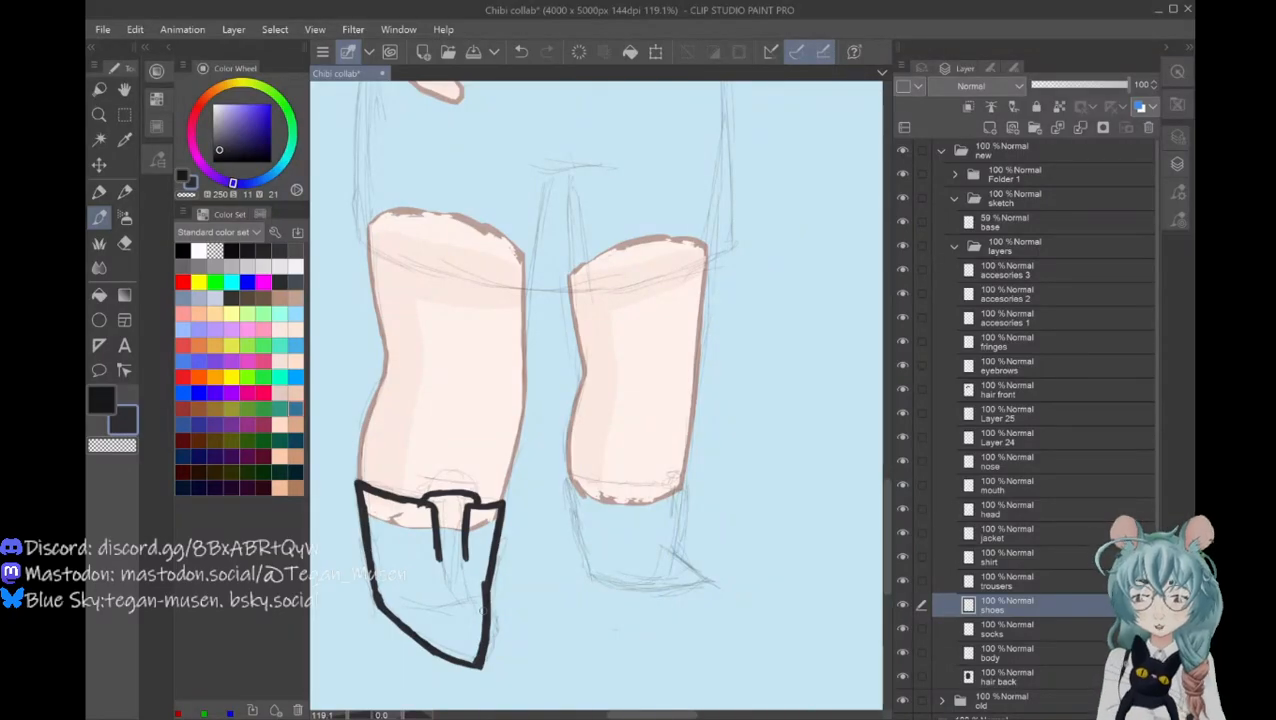
pyautogui.press('e')
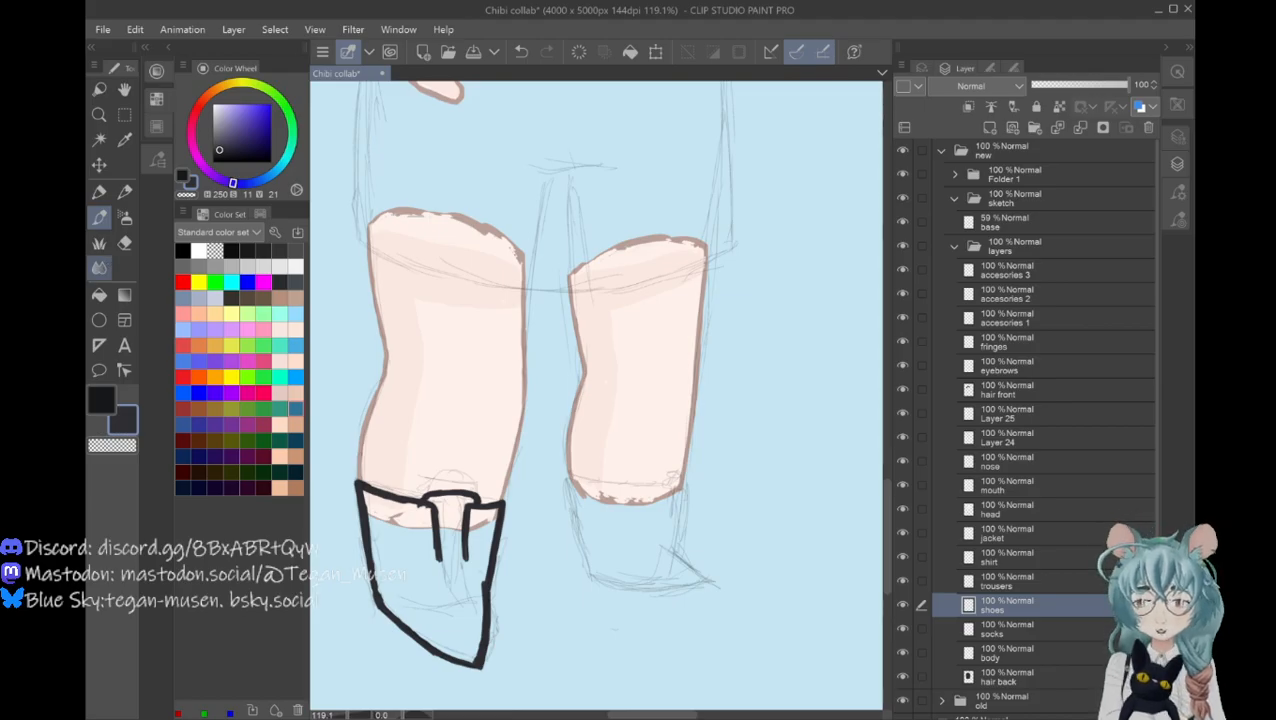
# Step: Fill the wider leg's shoe with the lighter dark tone and brush over its inner lines and sole edge
pyautogui.click(99, 267)
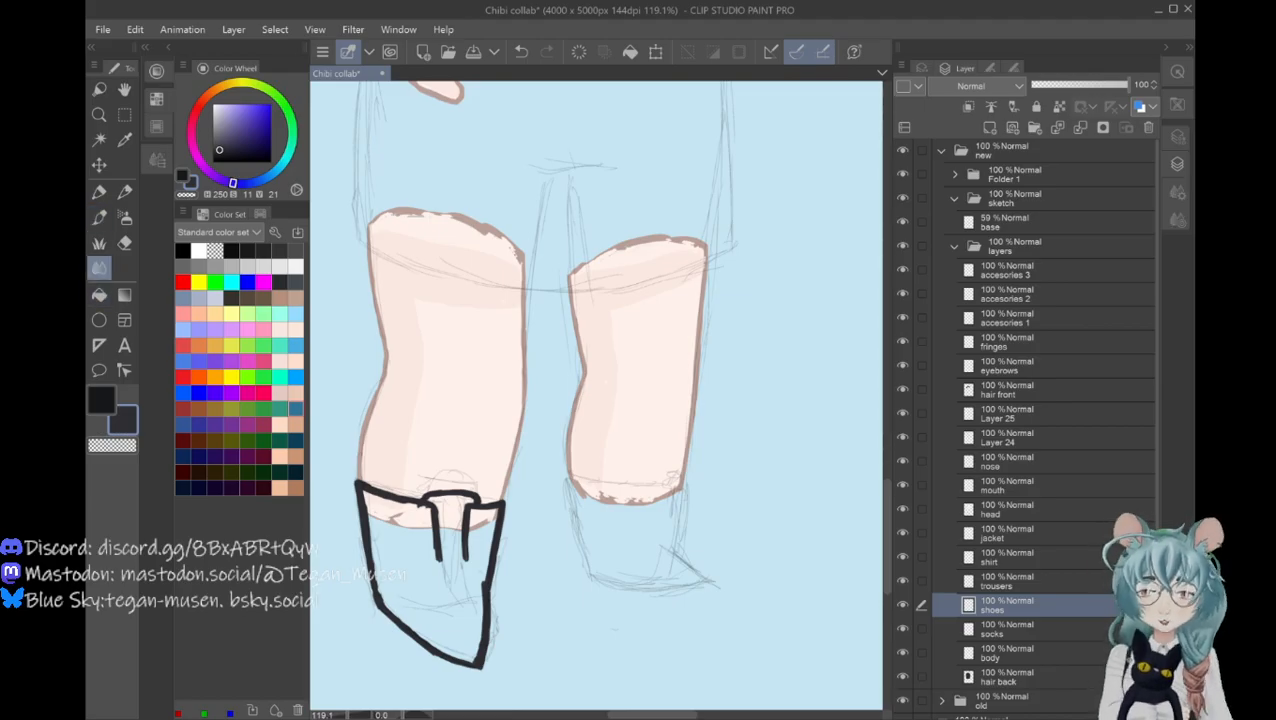
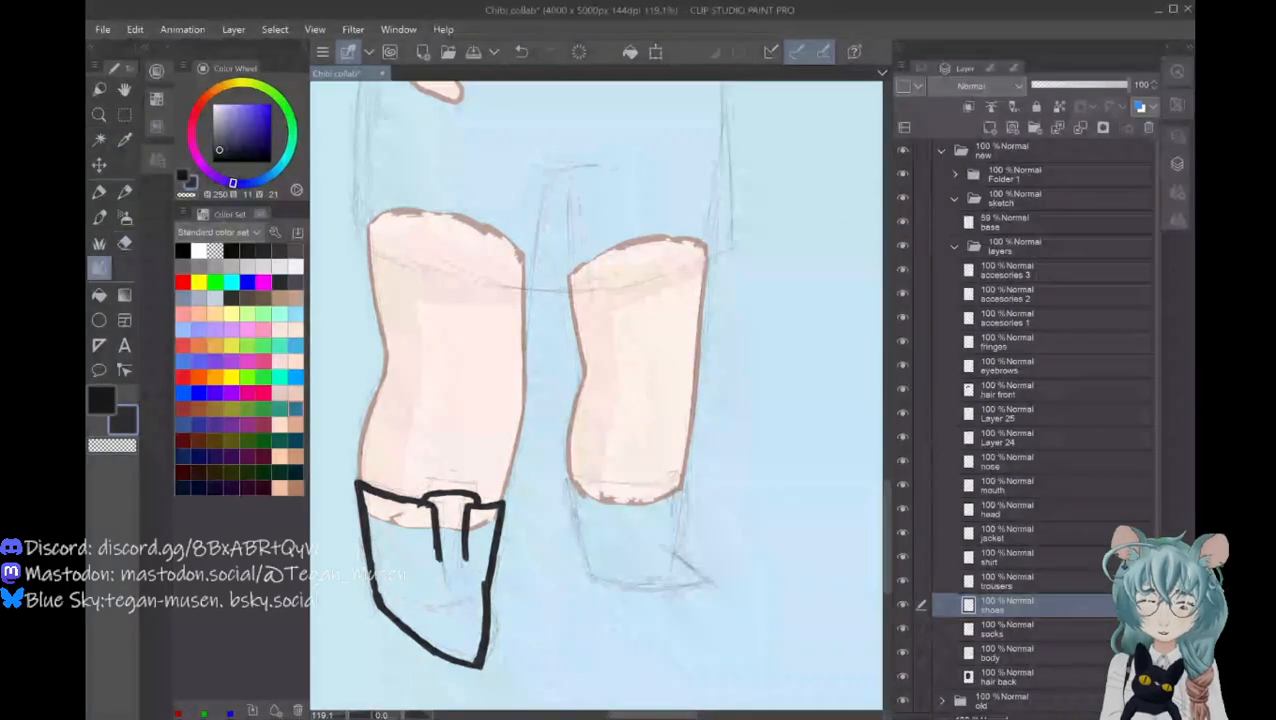
pyautogui.click(99, 294)
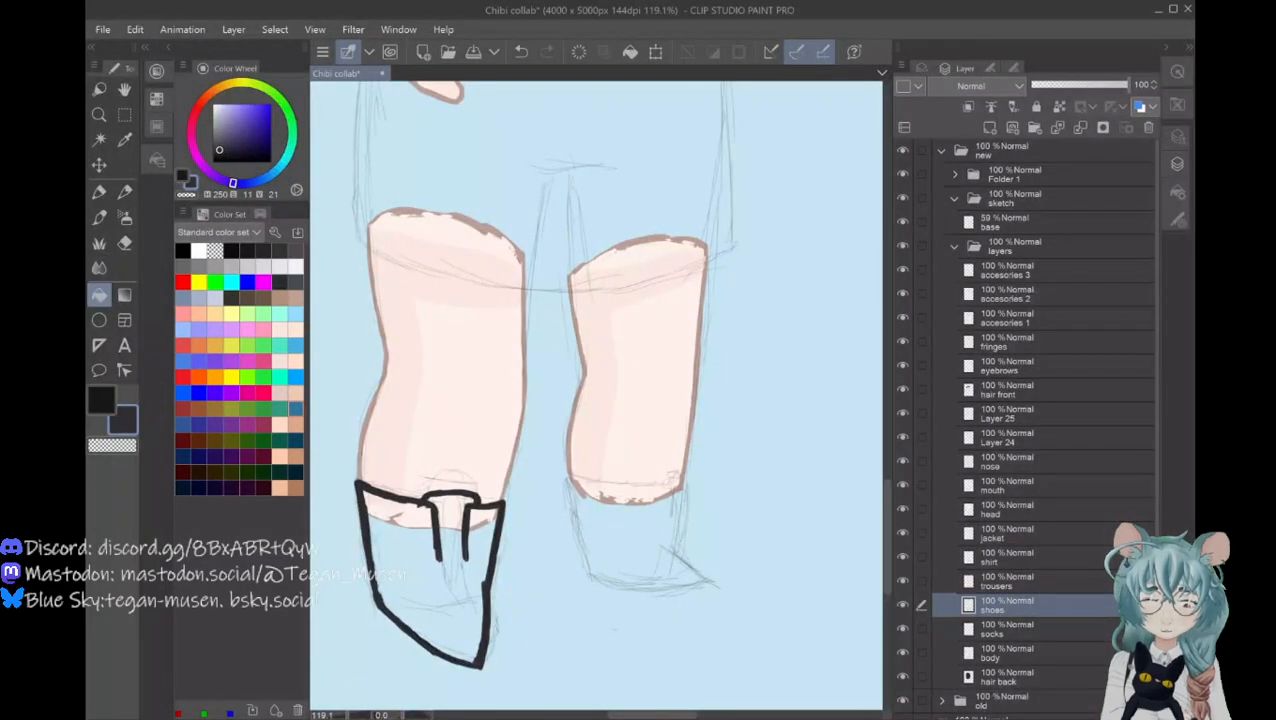
pyautogui.click(411, 544)
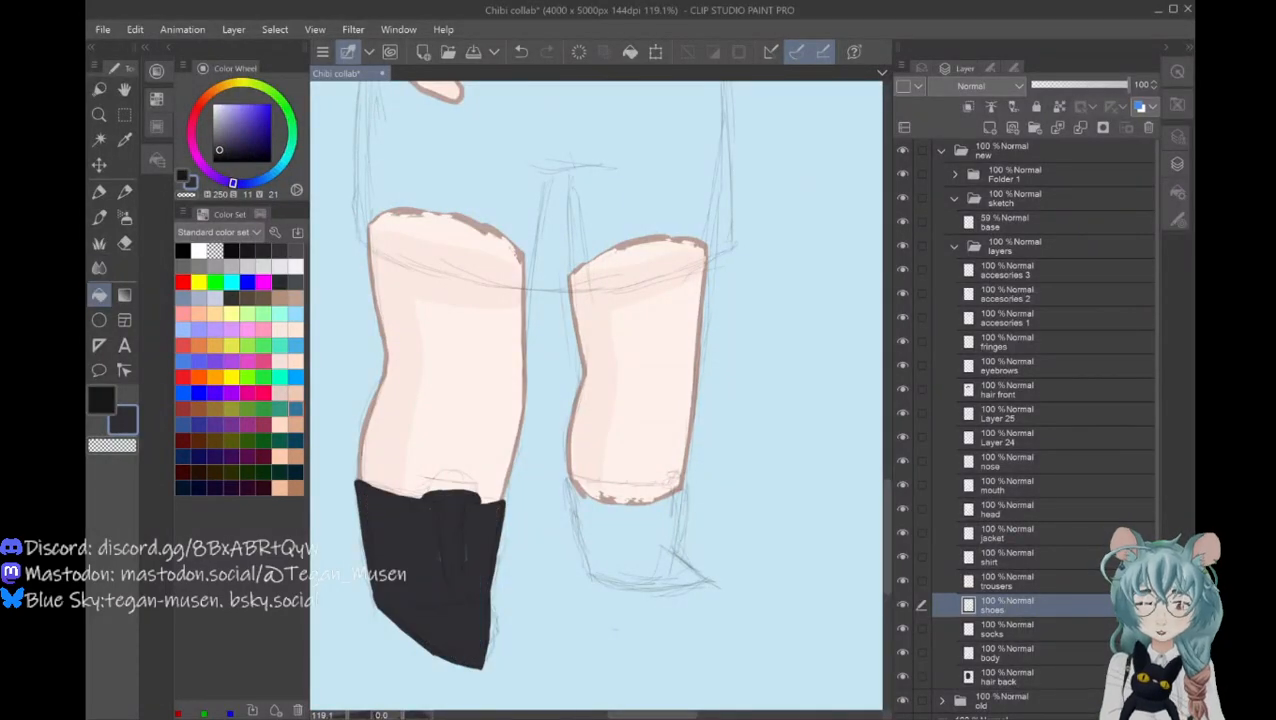
pyautogui.click(99, 216)
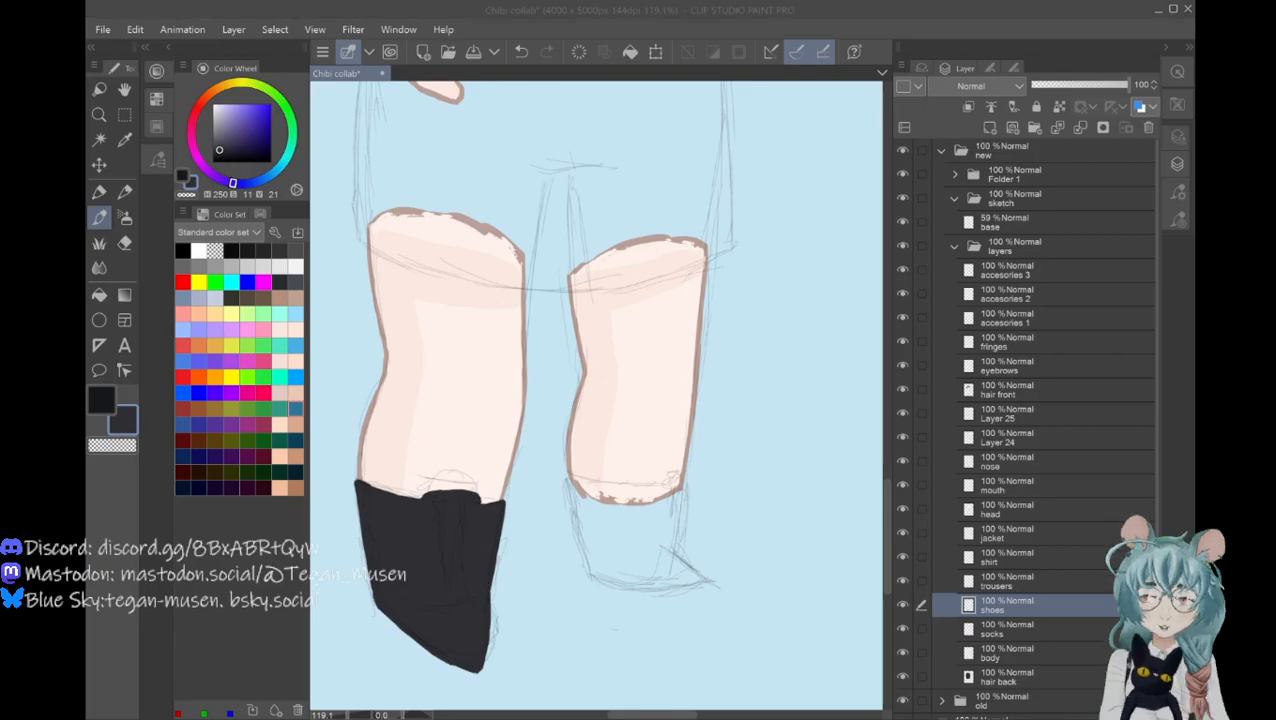
pyautogui.click(449, 660)
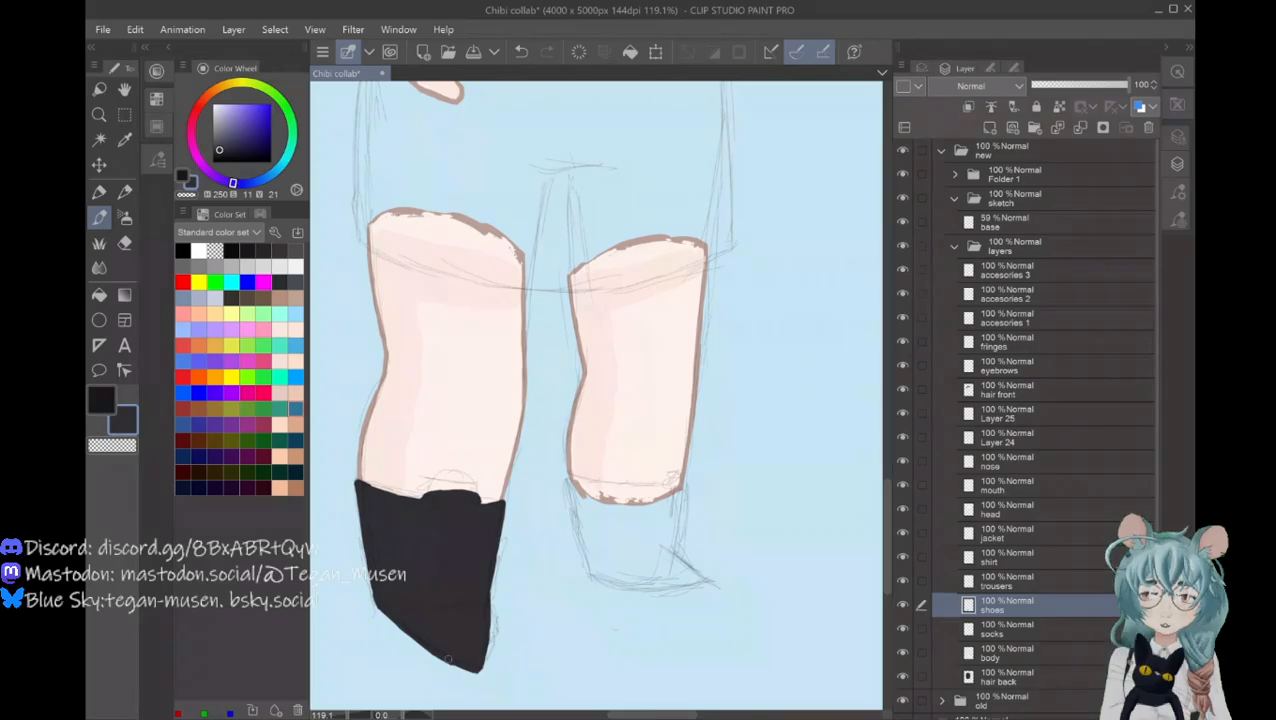
# Step: With the darker tone (hue 240, saturation 14, value 11), draw the filled shoe's two tongue lines, upper edge and curved tab
pyautogui.press('x')
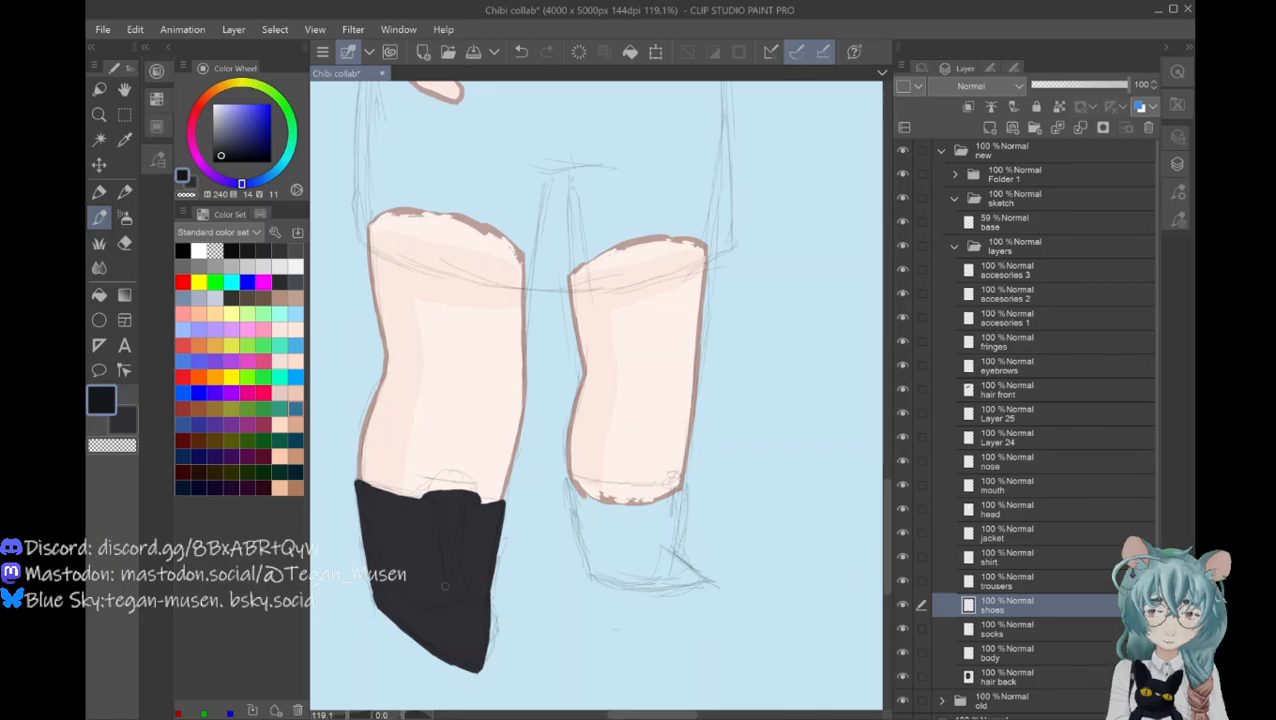
pyautogui.moveTo(435, 504); pyautogui.dragTo(446, 582)
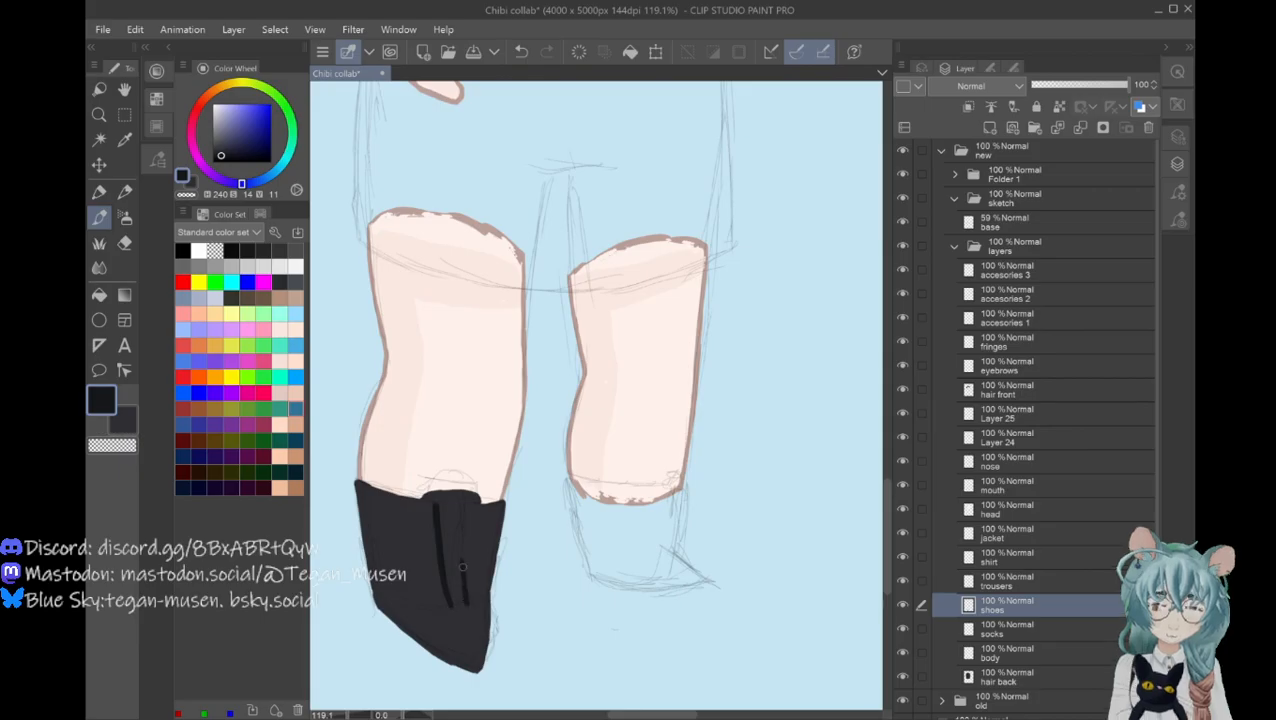
pyautogui.moveTo(462, 566); pyautogui.dragTo(462, 504)
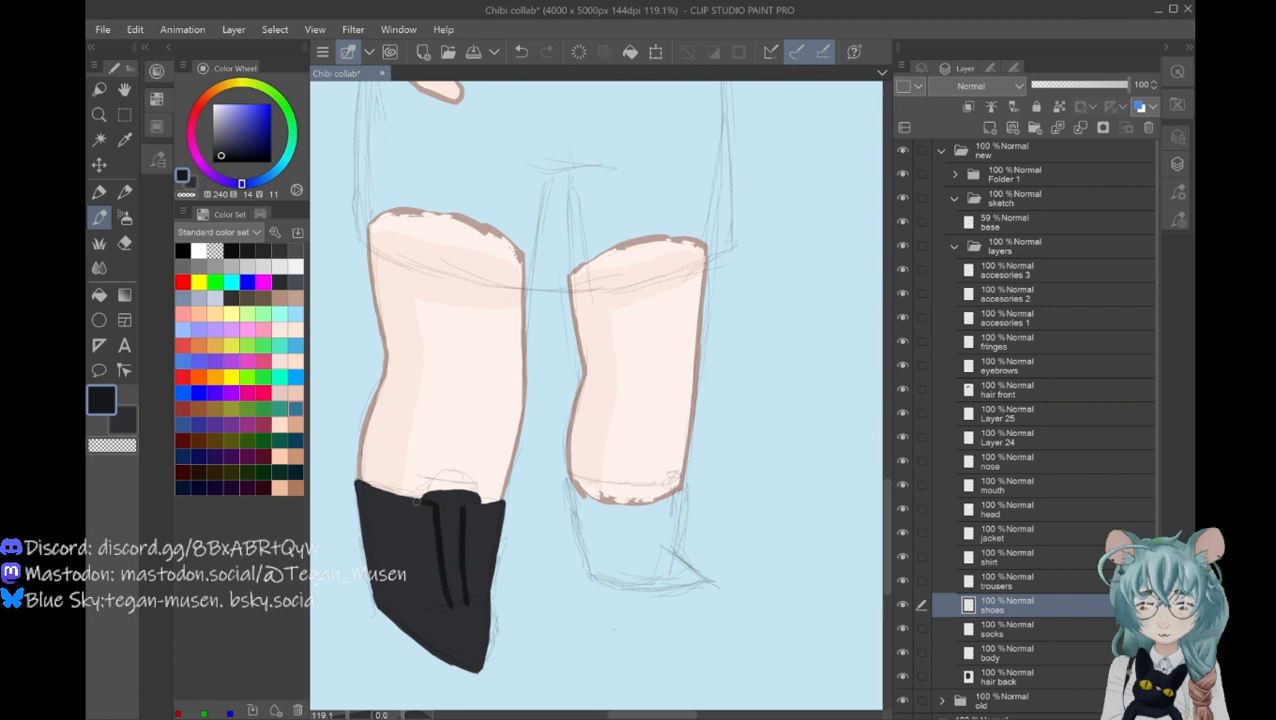
pyautogui.moveTo(416, 498); pyautogui.dragTo(360, 484)
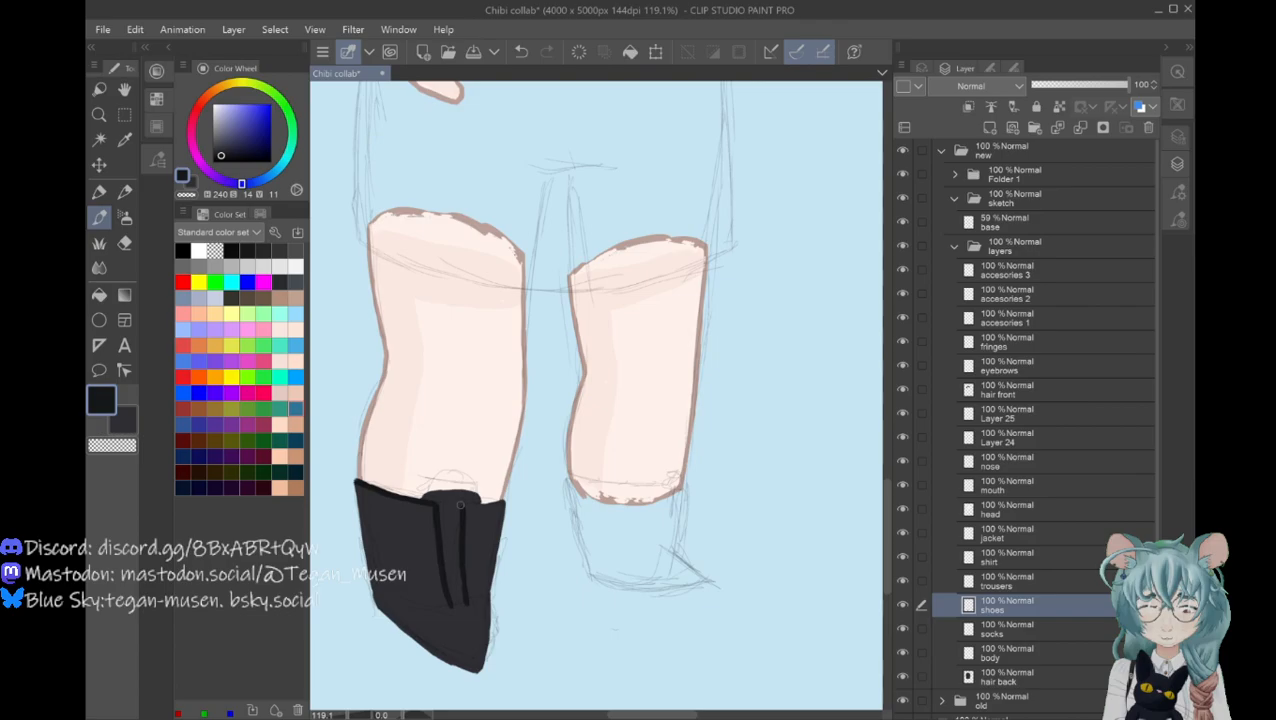
pyautogui.moveTo(460, 505); pyautogui.dragTo(421, 494)
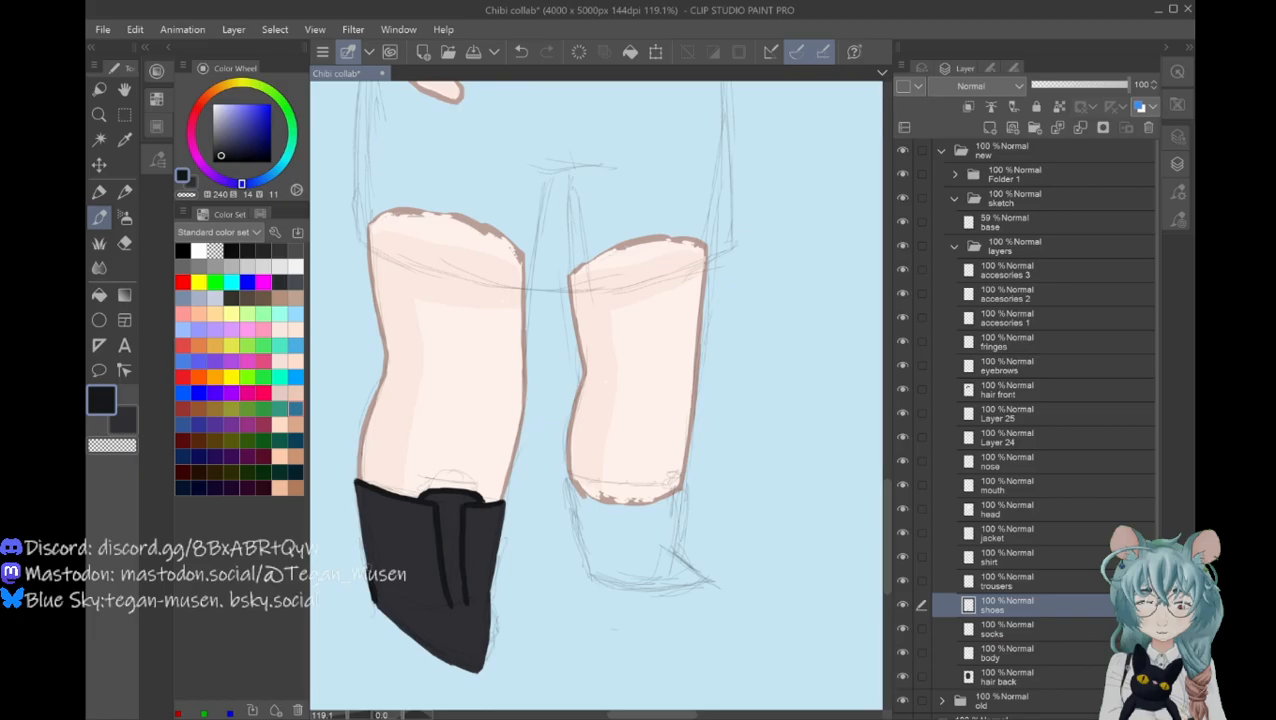
# Step: Outline the same shoe's sides, slanted sole and toe in the darker tone, and draw zigzag laces along the tongue
pyautogui.moveTo(353, 480); pyautogui.dragTo(371, 568)
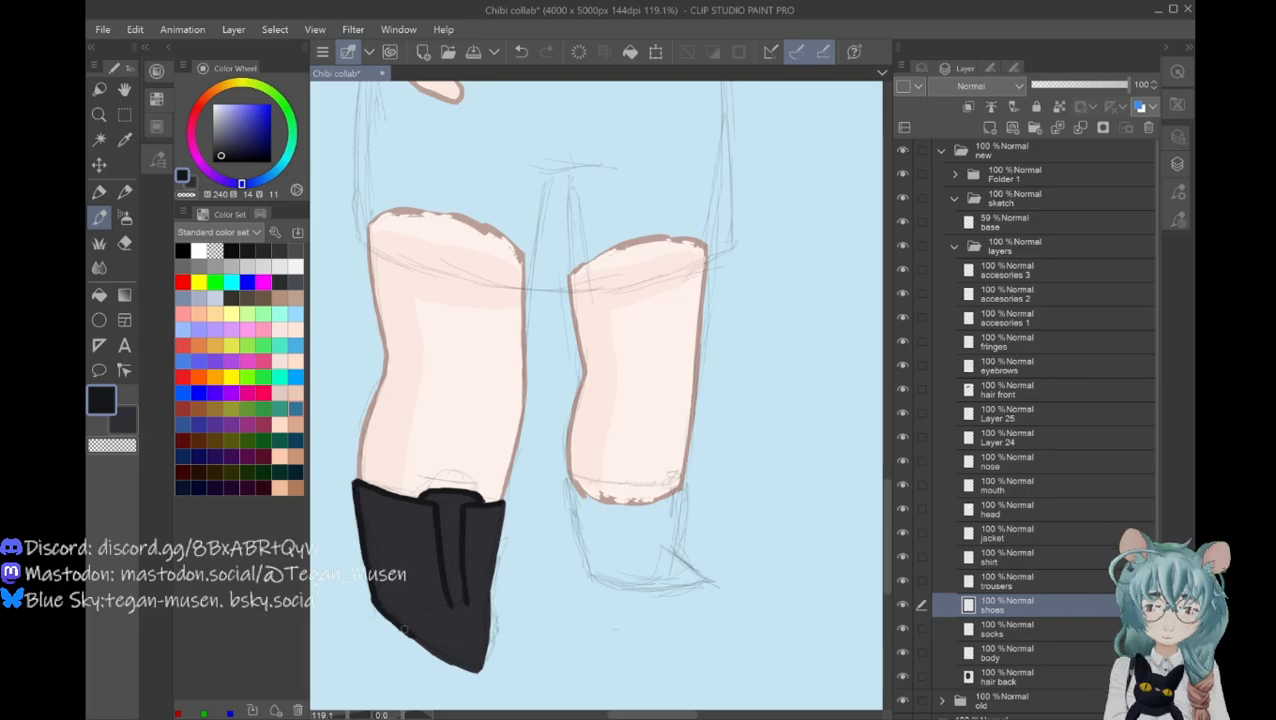
pyautogui.moveTo(404, 629); pyautogui.dragTo(450, 660)
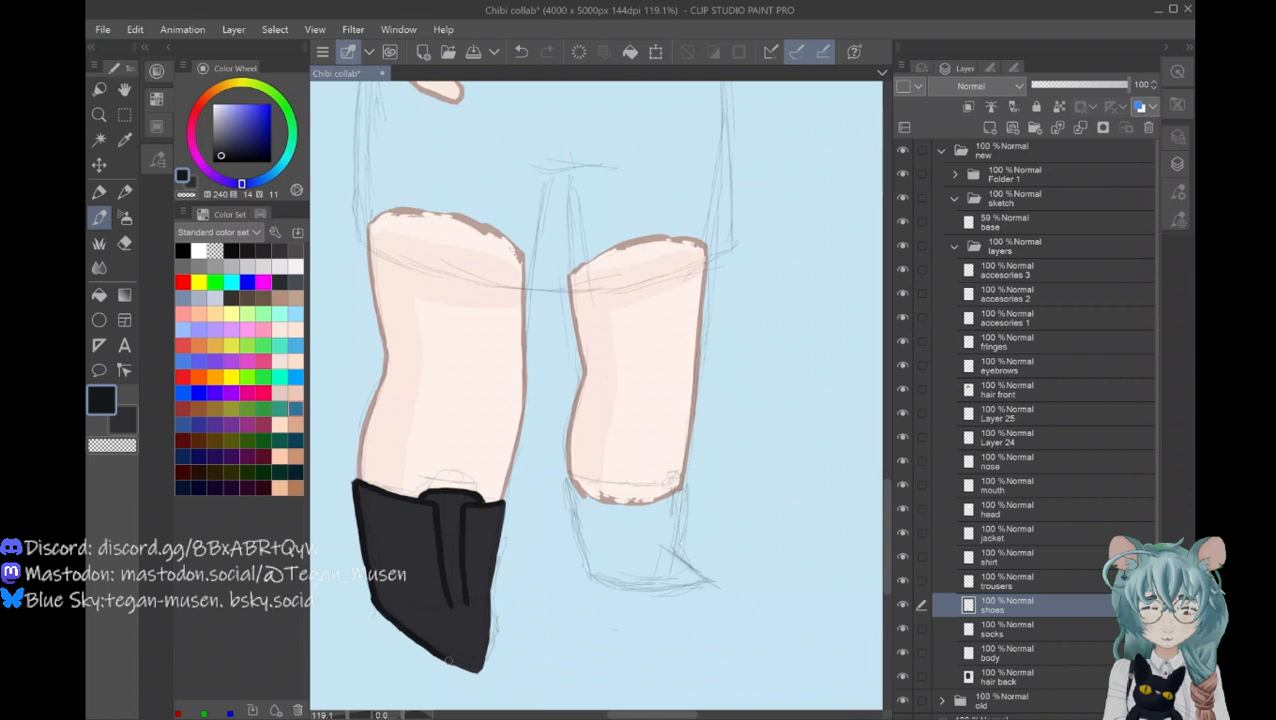
pyautogui.moveTo(448, 660); pyautogui.dragTo(481, 668)
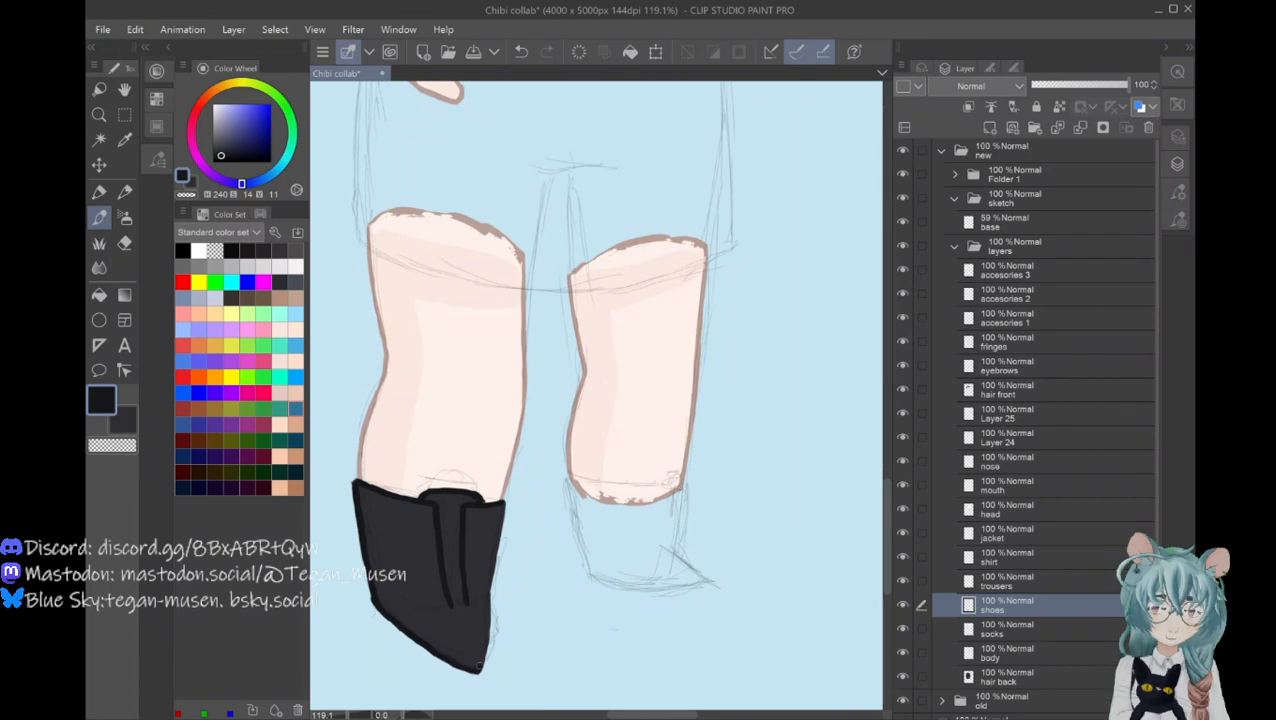
pyautogui.moveTo(480, 665); pyautogui.dragTo(489, 590)
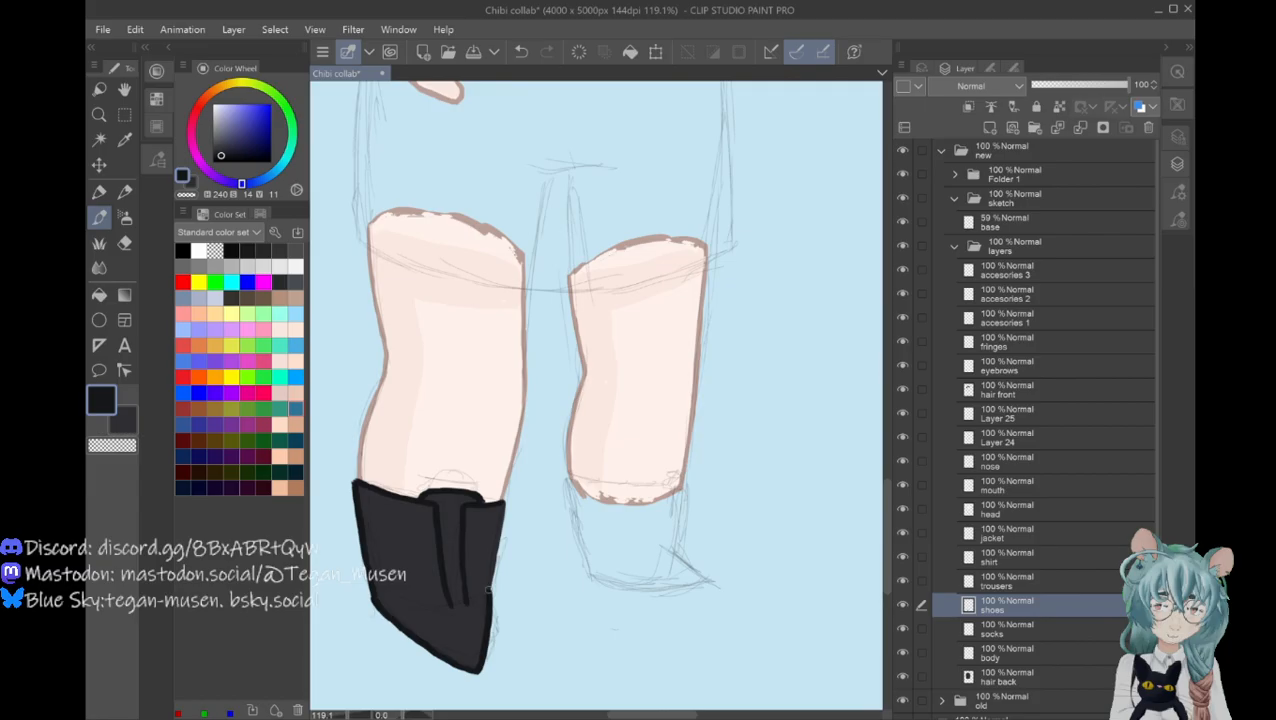
pyautogui.moveTo(489, 590); pyautogui.dragTo(500, 505)
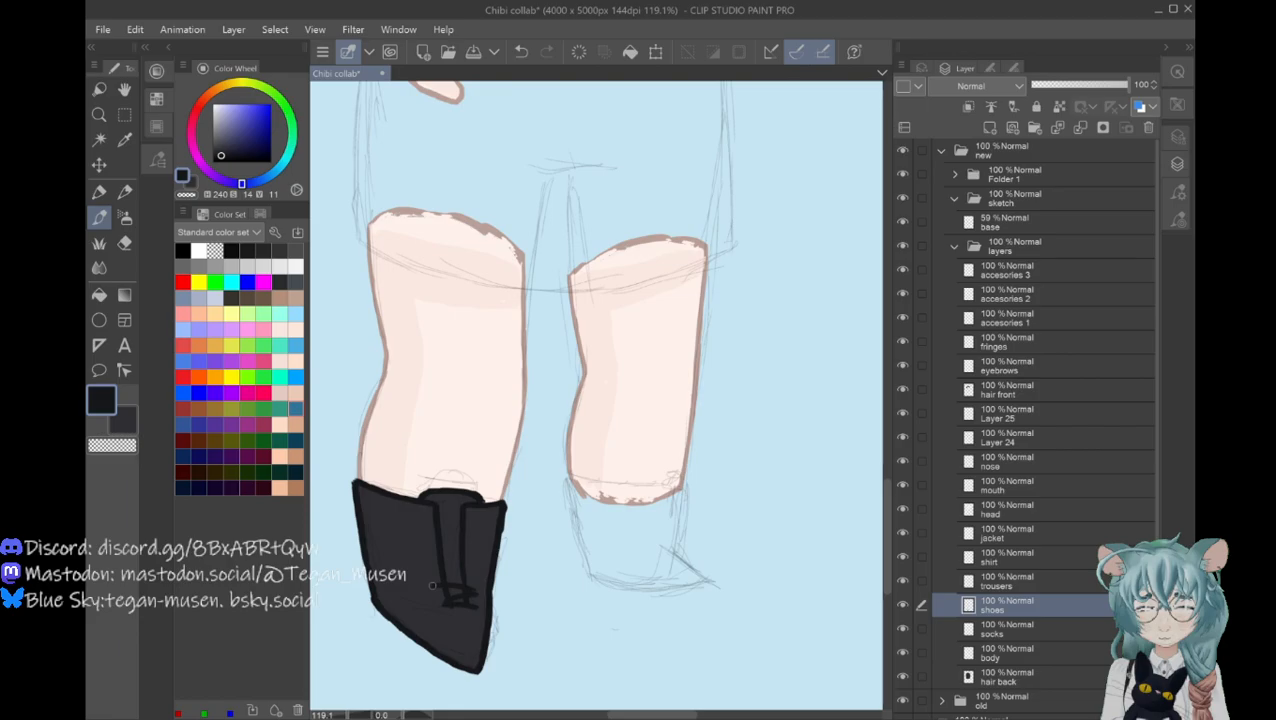
pyautogui.moveTo(433, 586); pyautogui.dragTo(452, 516)
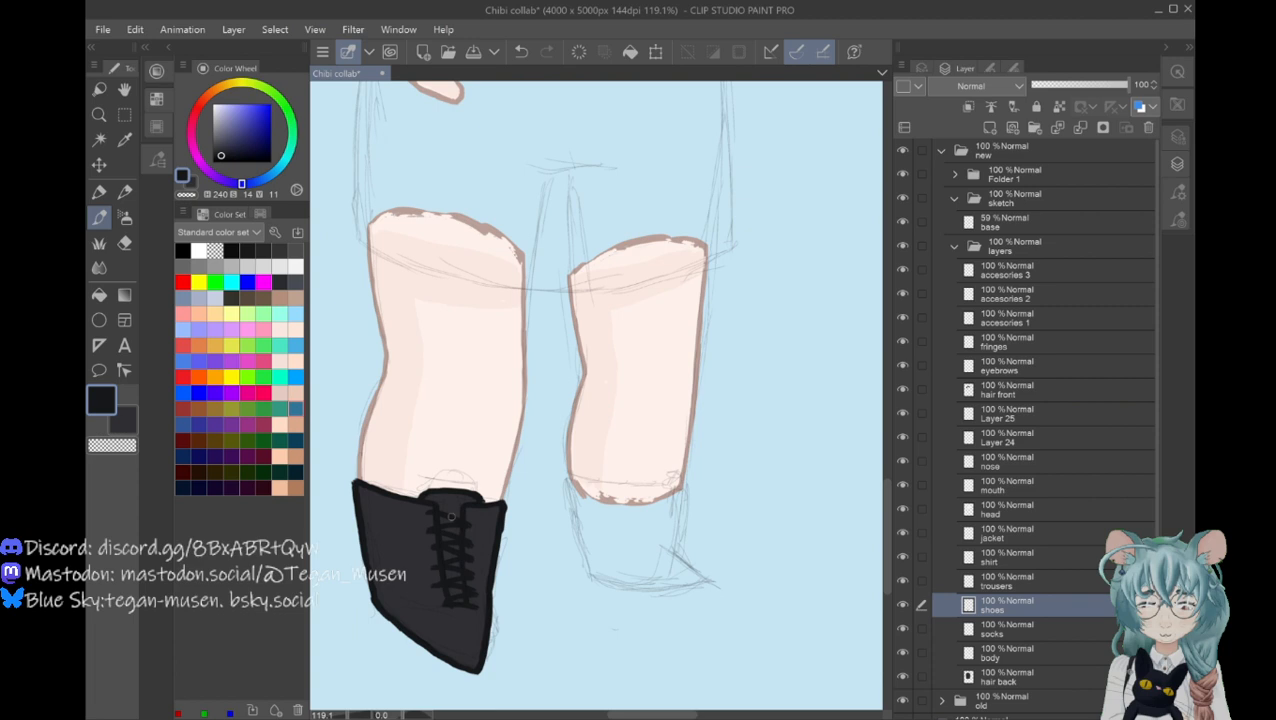
# Step: With the lighter dark tone (hue 250, saturation 11, value 21), outline the narrower leg's shoe along its top, both sides and pointed toe
pyautogui.press('x')
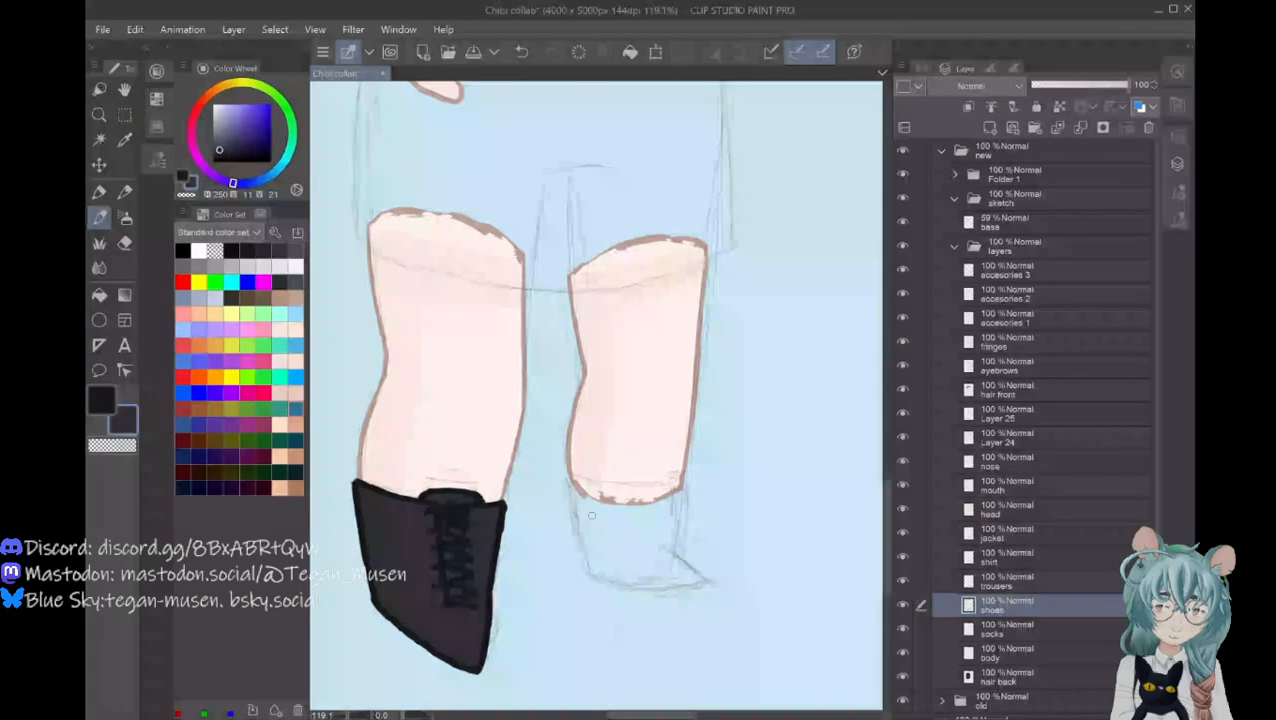
pyautogui.moveTo(567, 475); pyautogui.dragTo(587, 572)
pyautogui.moveTo(677, 484); pyautogui.dragTo(679, 500)
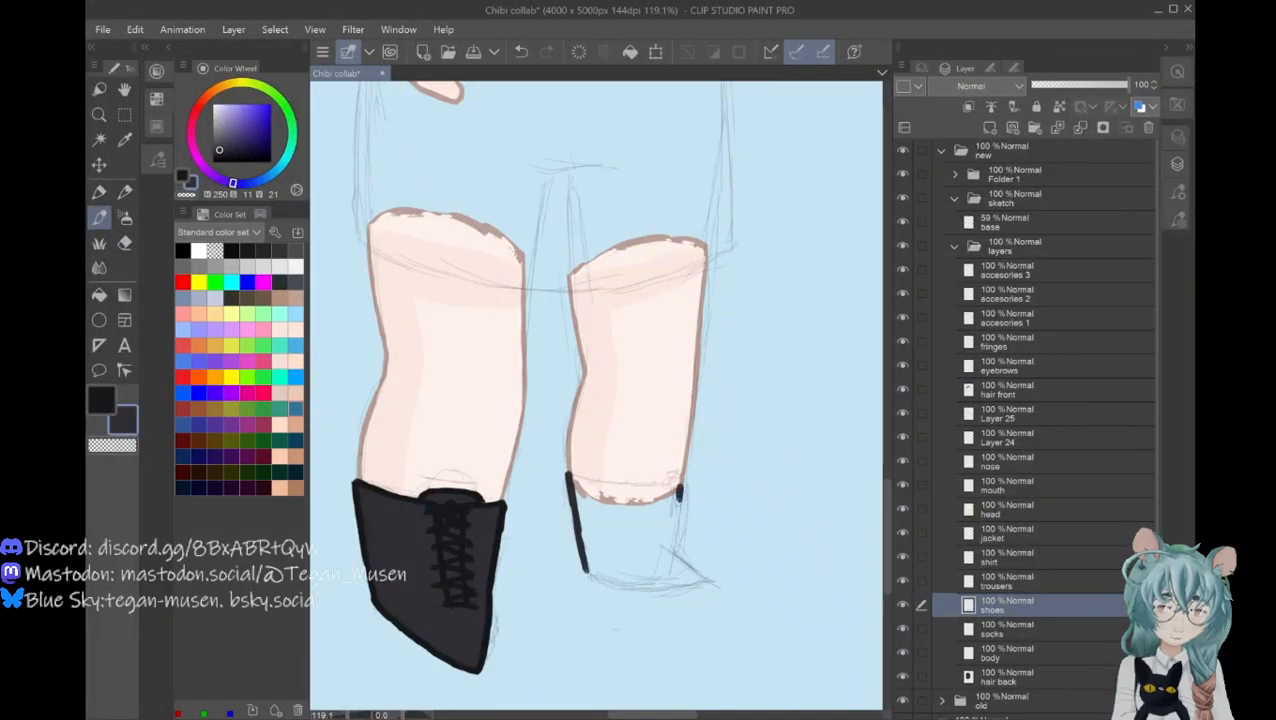
pyautogui.moveTo(677, 488); pyautogui.dragTo(670, 550)
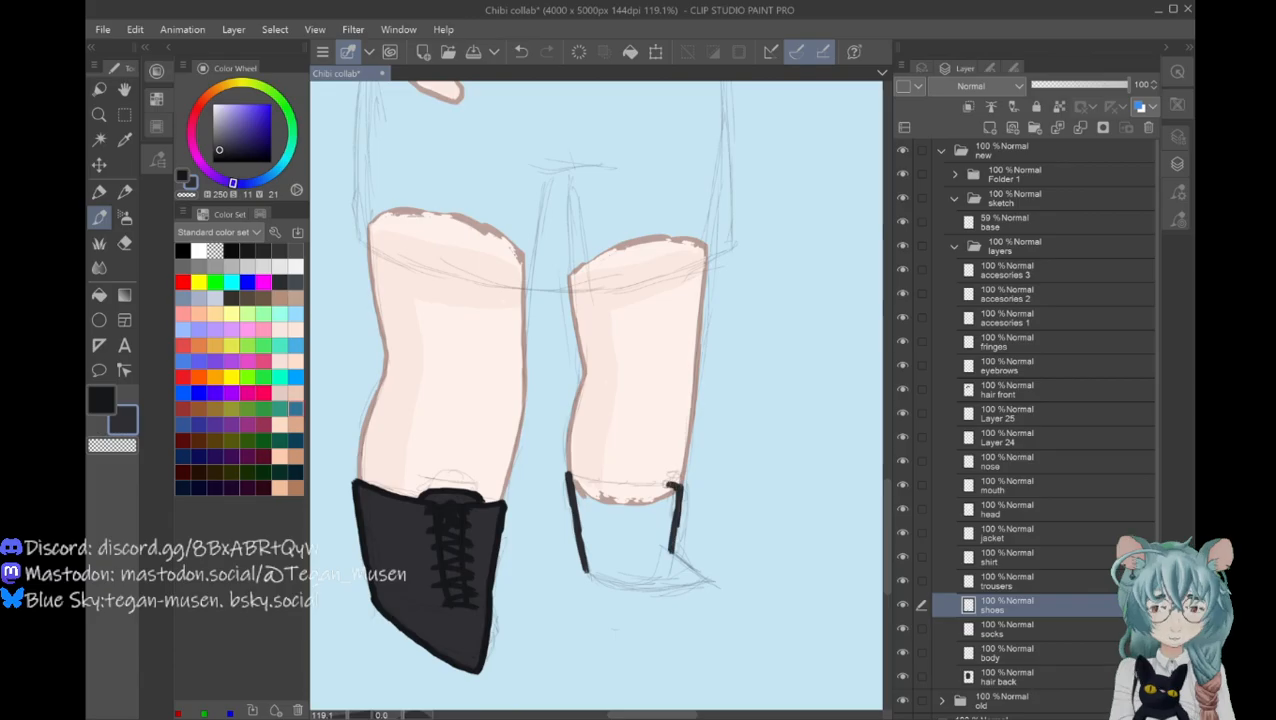
pyautogui.moveTo(630, 488); pyautogui.dragTo(680, 484)
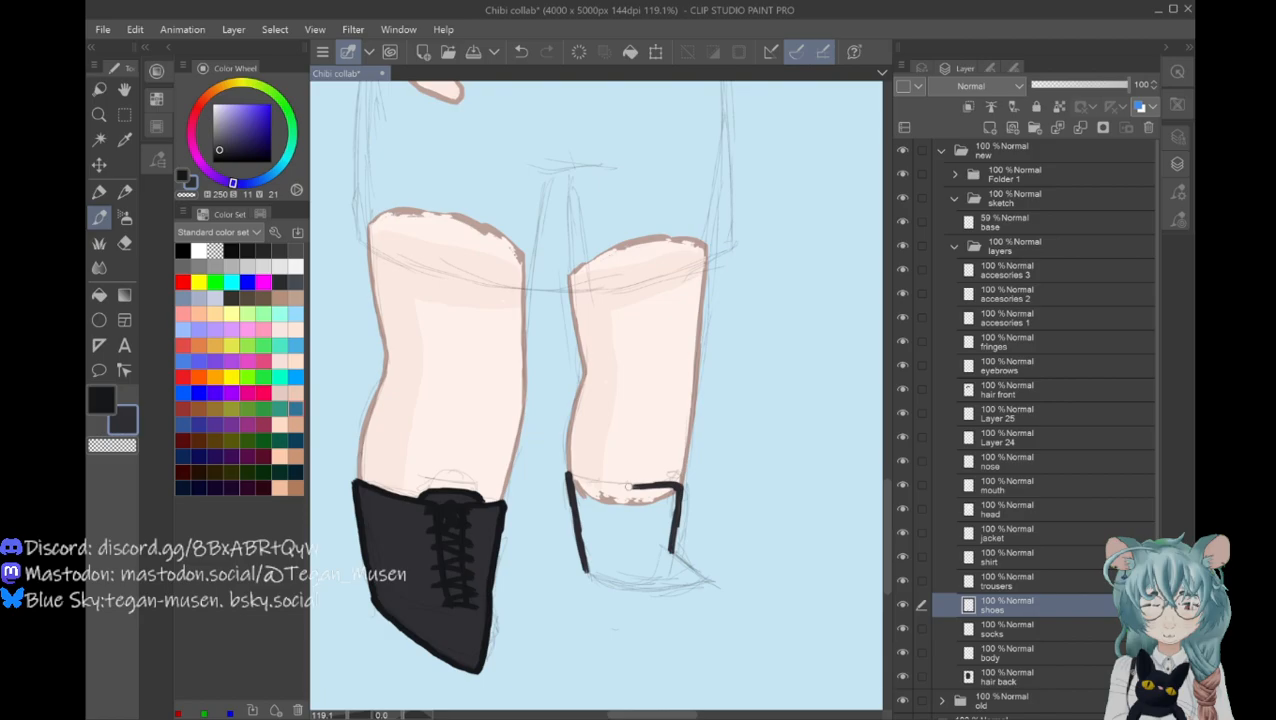
pyautogui.moveTo(630, 487); pyautogui.dragTo(568, 476)
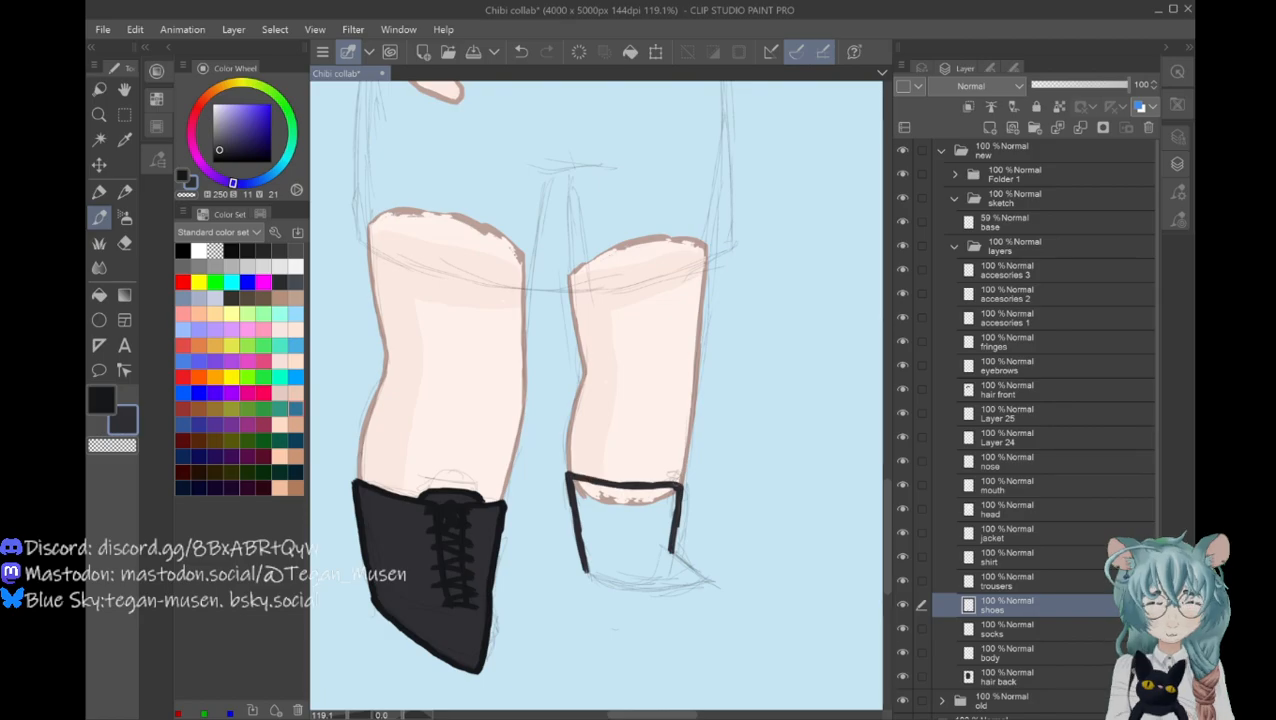
pyautogui.moveTo(675, 484); pyautogui.dragTo(686, 485)
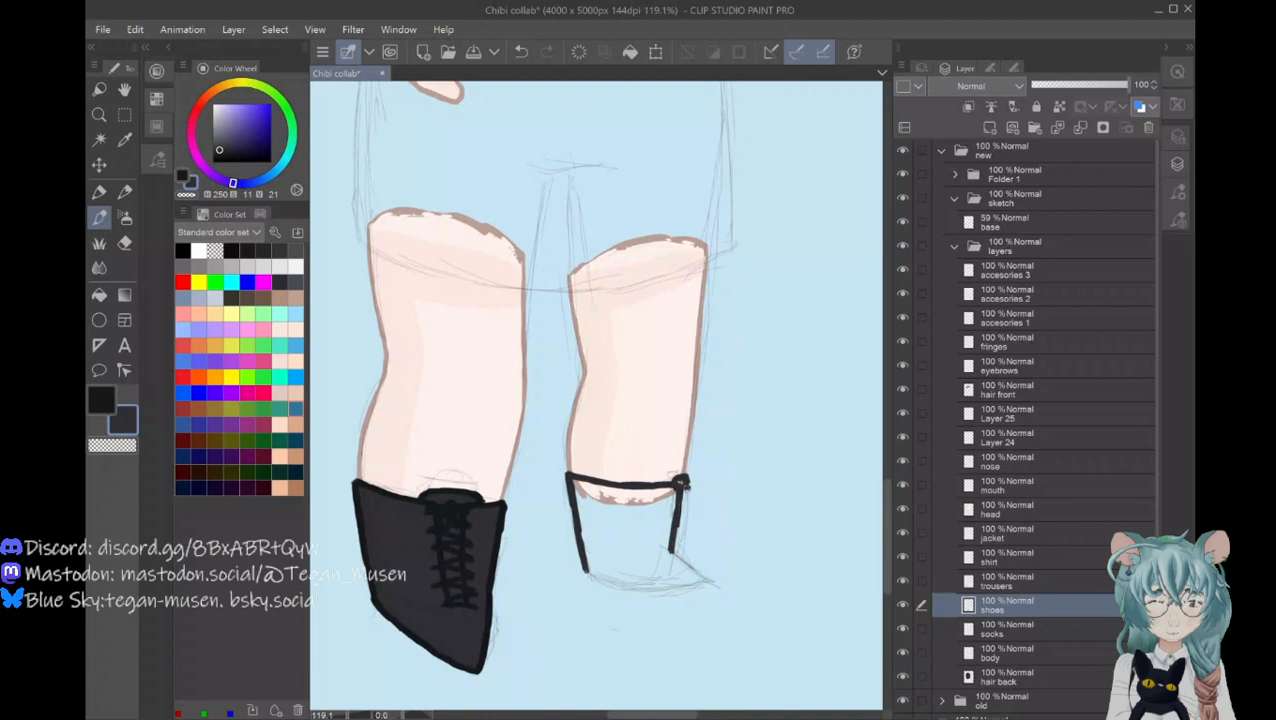
pyautogui.moveTo(681, 483); pyautogui.dragTo(706, 580)
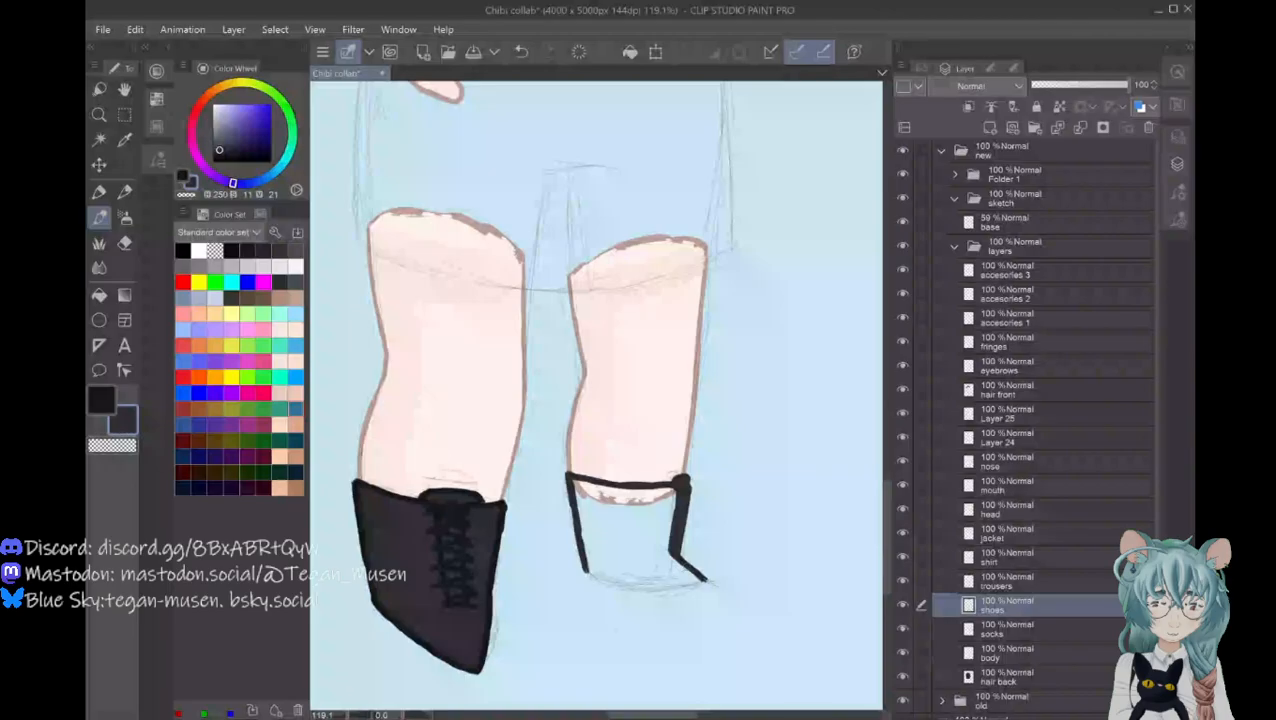
# Step: Paint the second shoe's sole and interior solid, and line its edges with the darker tone (hue 240, saturation 14, value 11)
pyautogui.moveTo(584, 570); pyautogui.dragTo(626, 584)
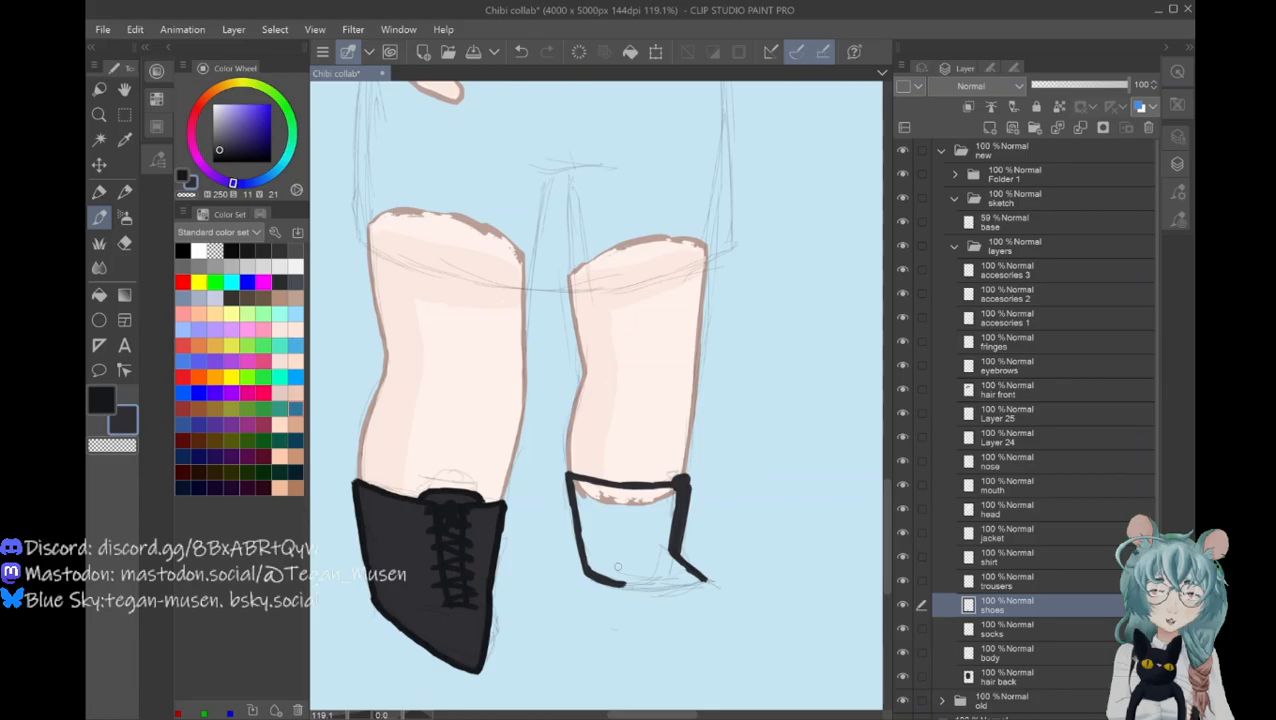
pyautogui.moveTo(617, 566); pyautogui.dragTo(705, 583)
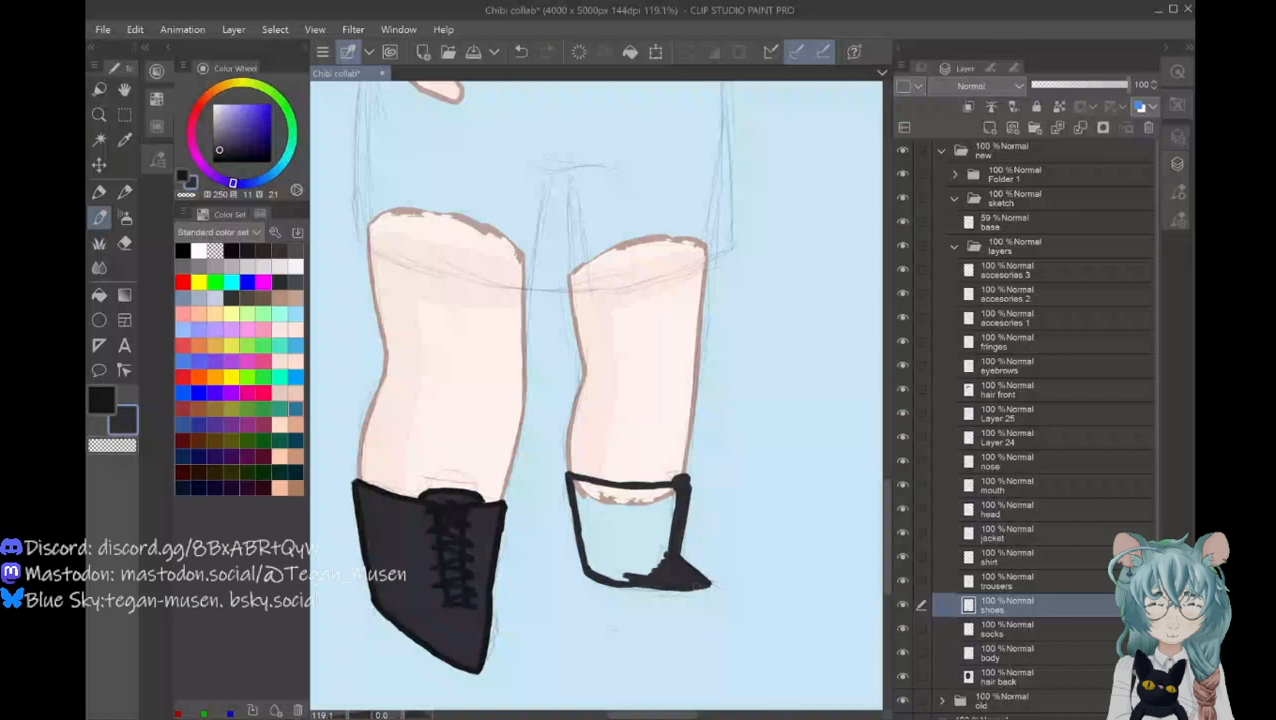
pyautogui.moveTo(588, 574)
pyautogui.mouseDown()
pyautogui.moveTo(655, 562)
pyautogui.moveTo(655, 548)
pyautogui.mouseUp()
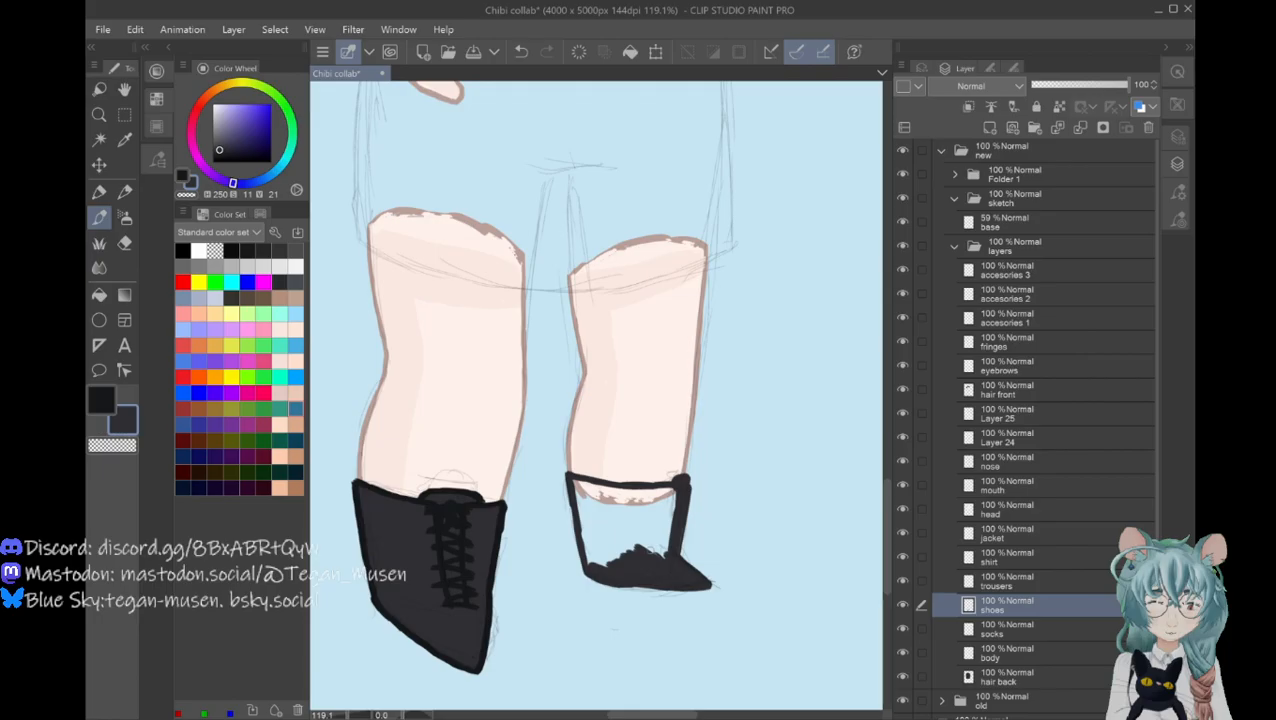
pyautogui.moveTo(652, 552)
pyautogui.mouseDown()
pyautogui.moveTo(668, 500)
pyautogui.moveTo(660, 541)
pyautogui.mouseUp()
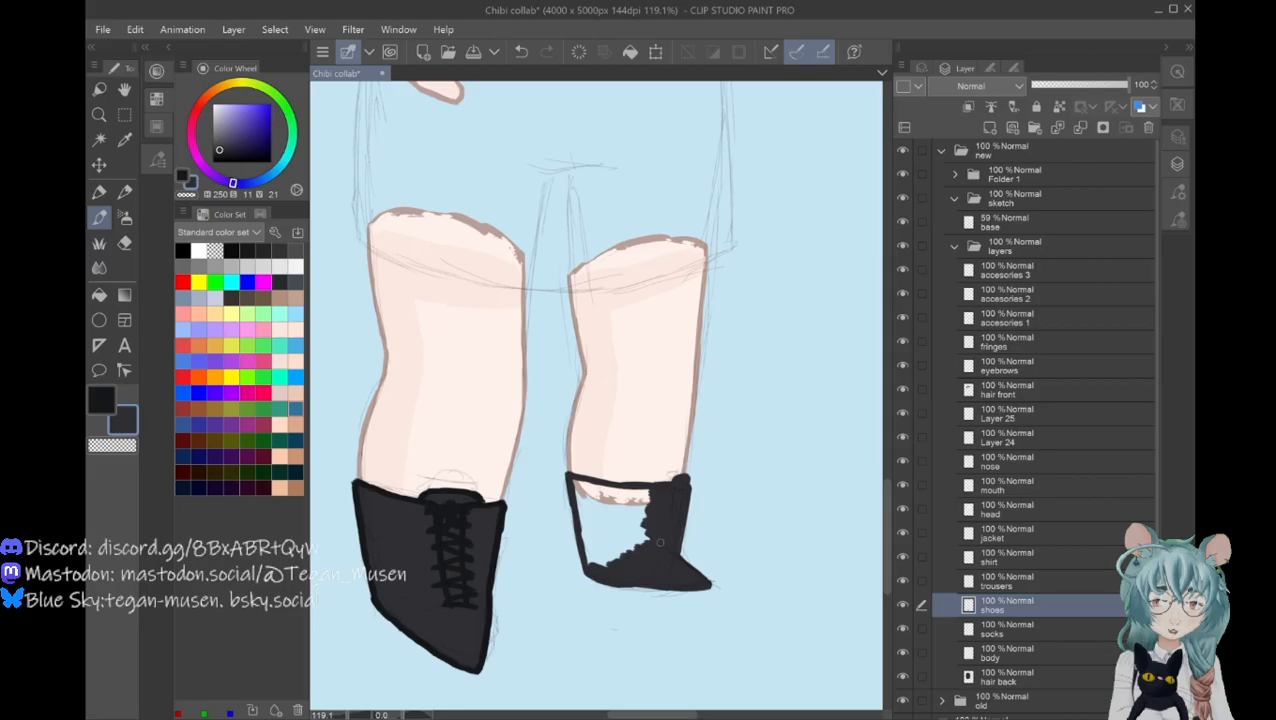
pyautogui.moveTo(659, 541); pyautogui.dragTo(644, 533)
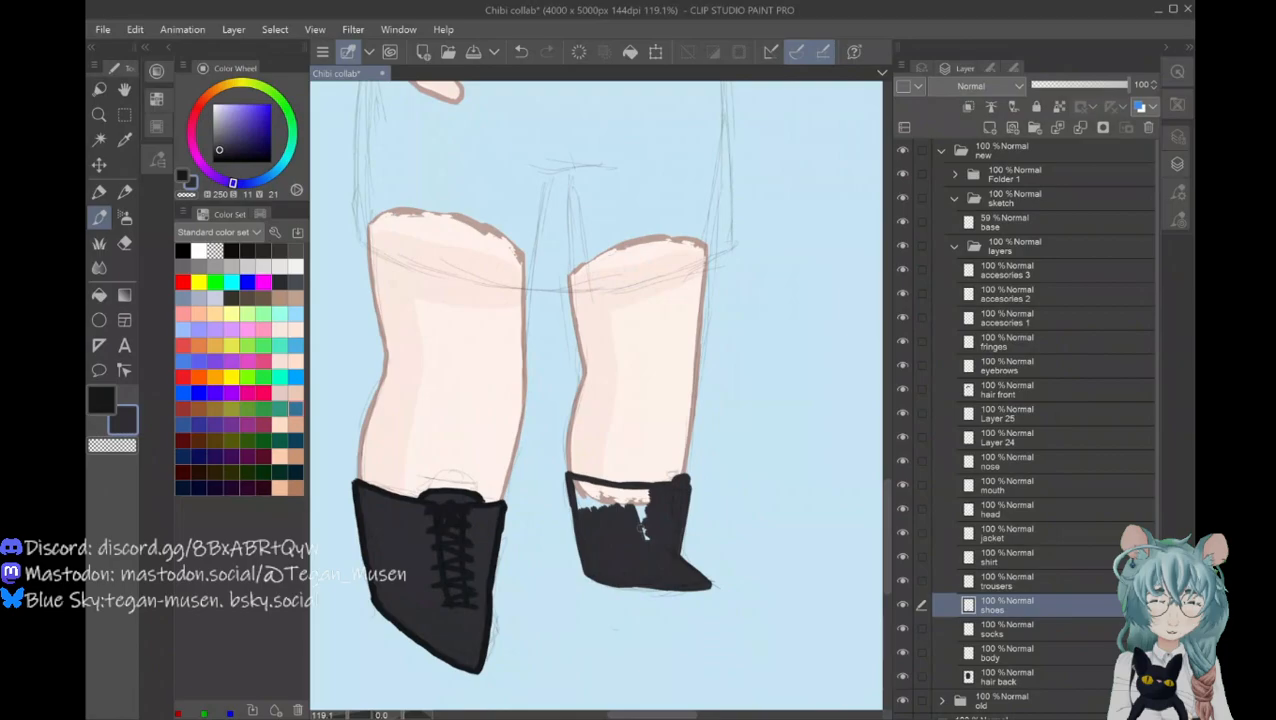
pyautogui.moveTo(643, 533); pyautogui.dragTo(625, 502)
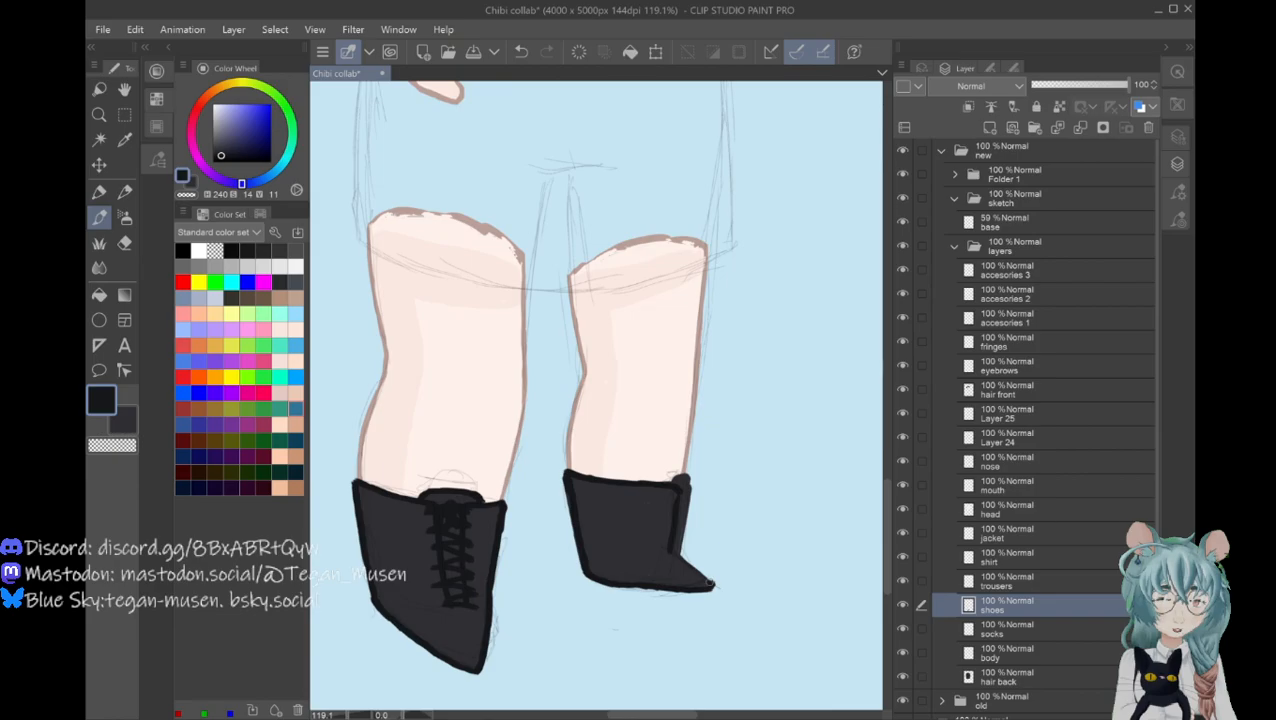
pyautogui.moveTo(710, 580); pyautogui.dragTo(667, 527)
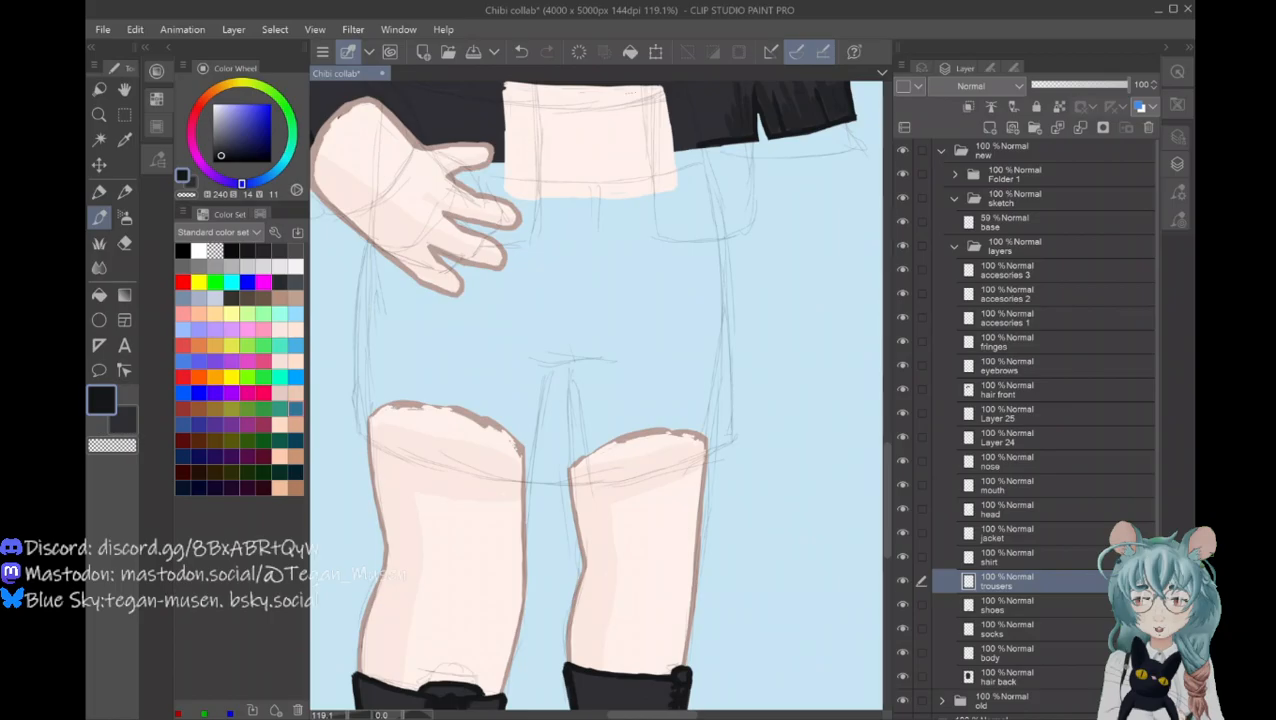
# Step: On the trousers layer, outline the shorts' waist, sides and hem in off-white (hue 240, saturation 0, value 95) and fill the shape
pyautogui.press('x')
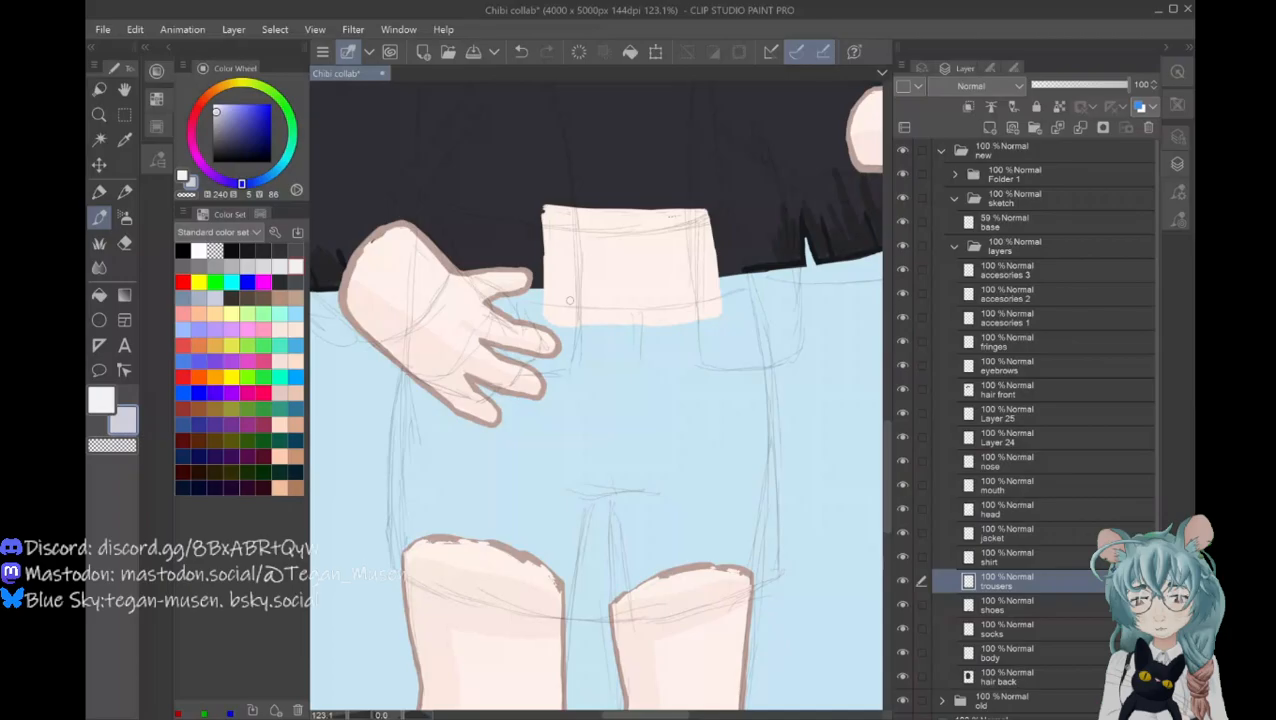
pyautogui.moveTo(400, 365); pyautogui.dragTo(394, 580)
pyautogui.moveTo(745, 292); pyautogui.dragTo(768, 523)
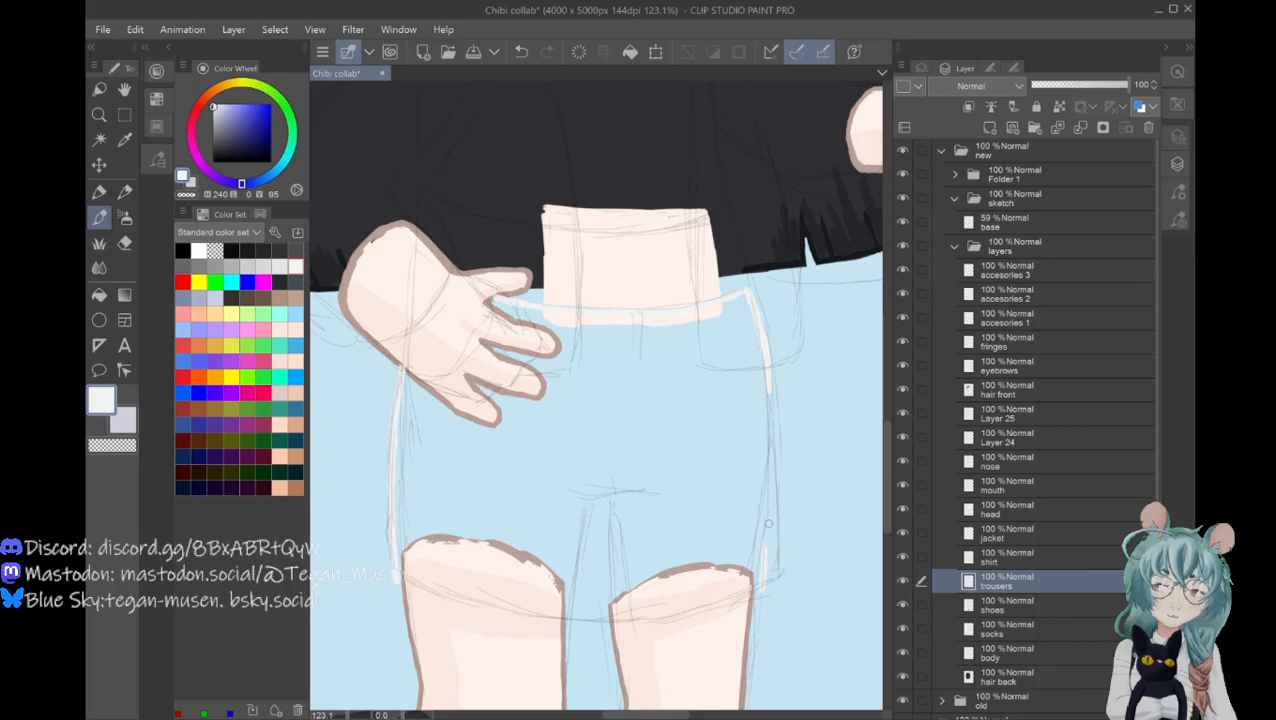
pyautogui.moveTo(768, 523); pyautogui.dragTo(769, 386)
pyautogui.moveTo(400, 583); pyautogui.dragTo(456, 599)
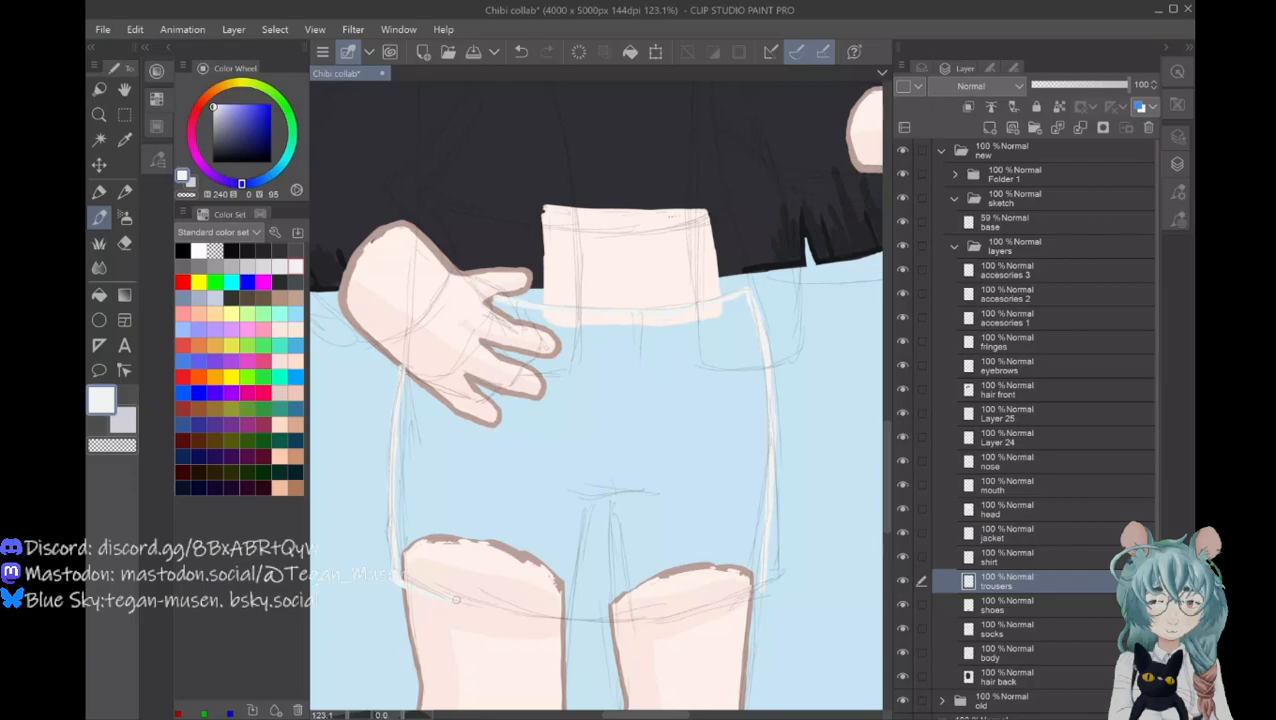
pyautogui.press('g')
pyautogui.click(456, 599)
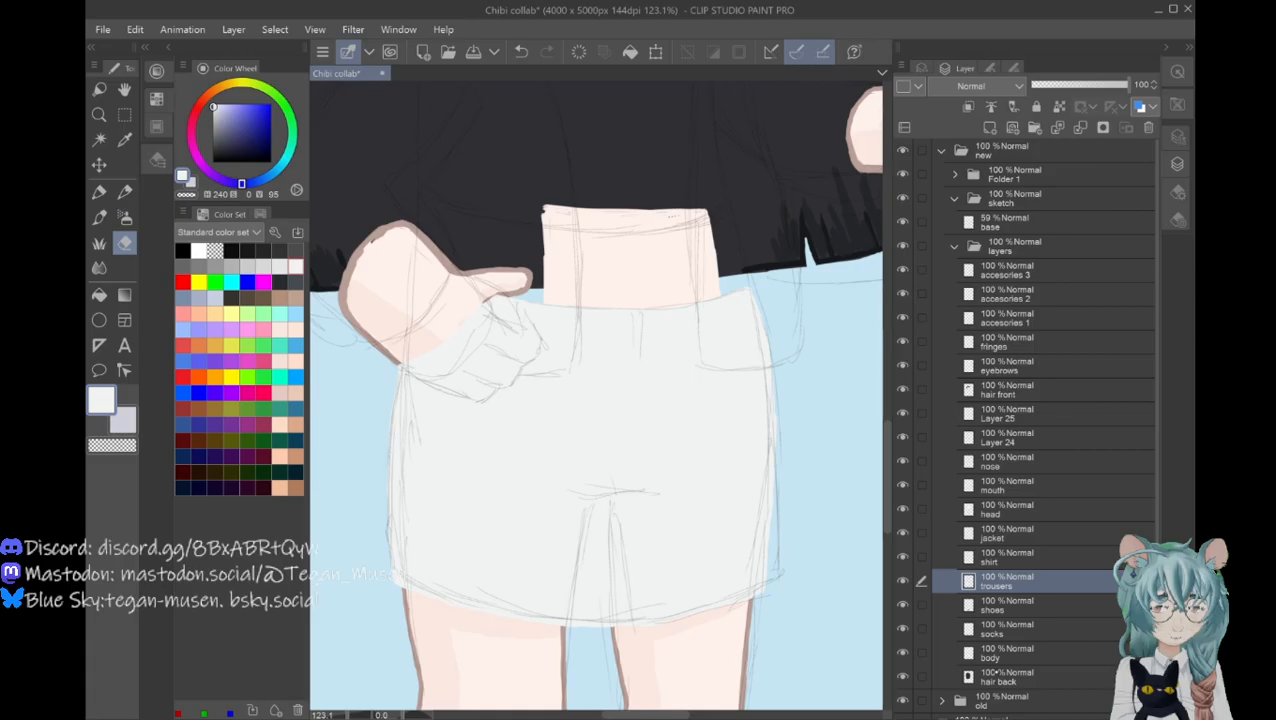
# Step: Lasso the hand's fingers on the body layer, duplicate them to a new layer, and place that layer directly above the shirt layer
pyautogui.click(997, 657)
pyautogui.press('m')
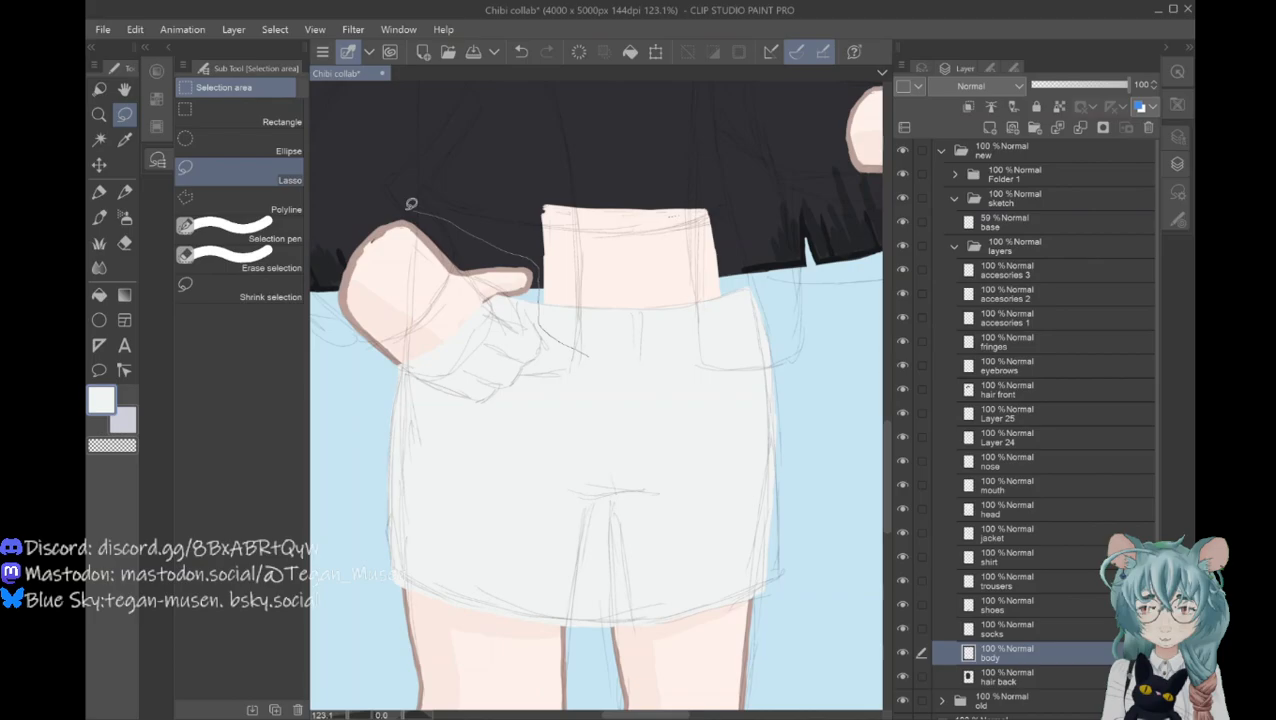
pyautogui.moveTo(411, 204); pyautogui.dragTo(540, 285)
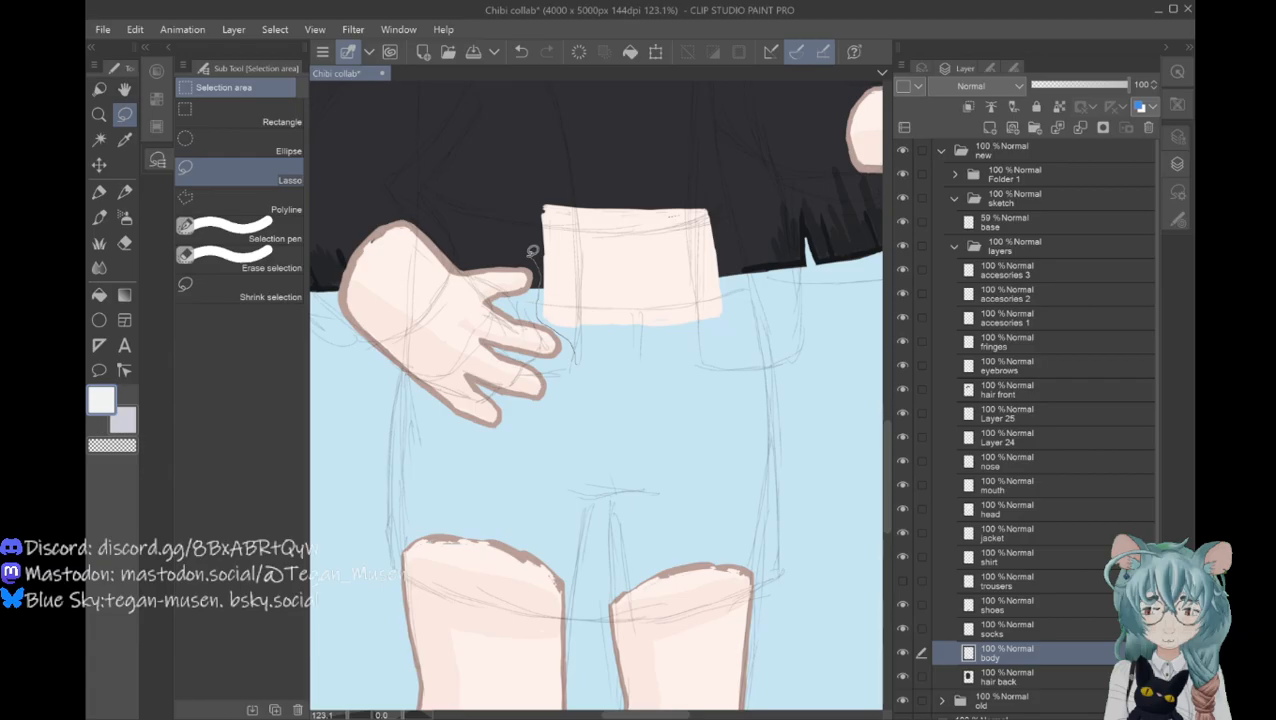
pyautogui.moveTo(529, 257); pyautogui.dragTo(574, 362)
pyautogui.hotkey('ctrl', 'c')
pyautogui.hotkey('ctrl', 'v')
pyautogui.moveTo(1020, 652); pyautogui.dragTo(1020, 546)
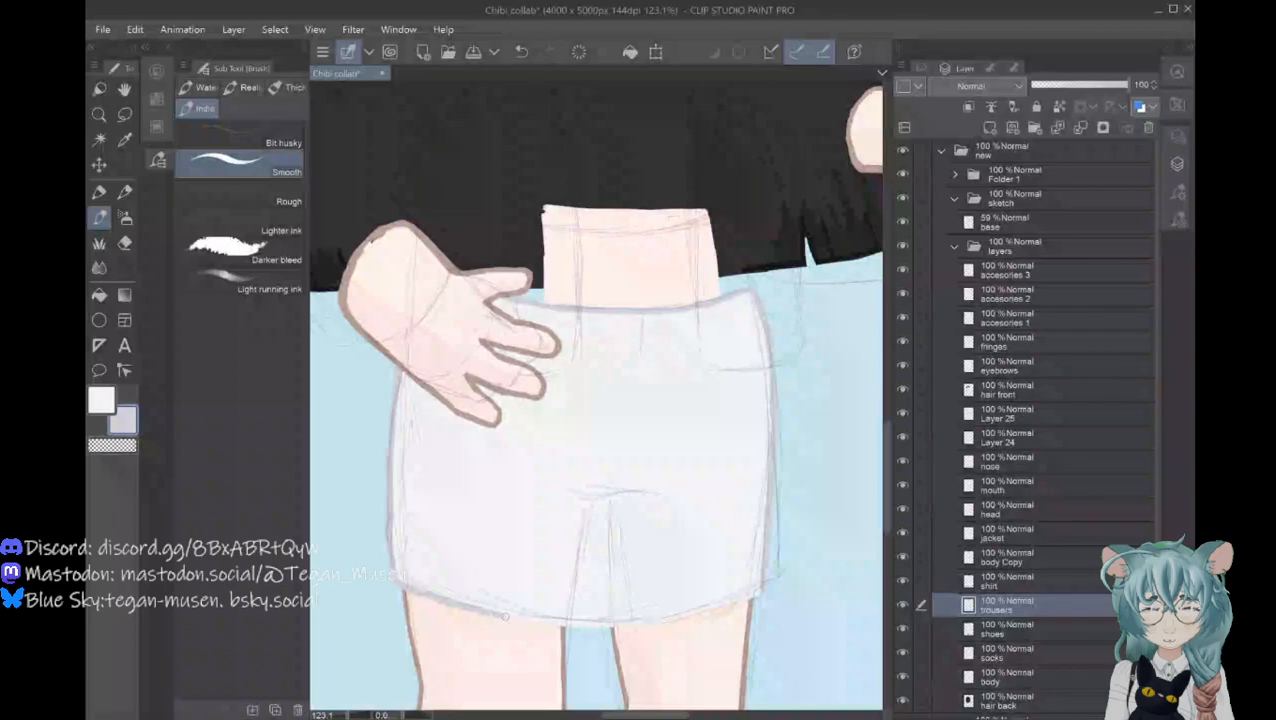
# Step: On the trousers layer, clean up the shorts' pale lavender-grey outline and draw a short vertical fly line down from the waistband
pyautogui.press('e')
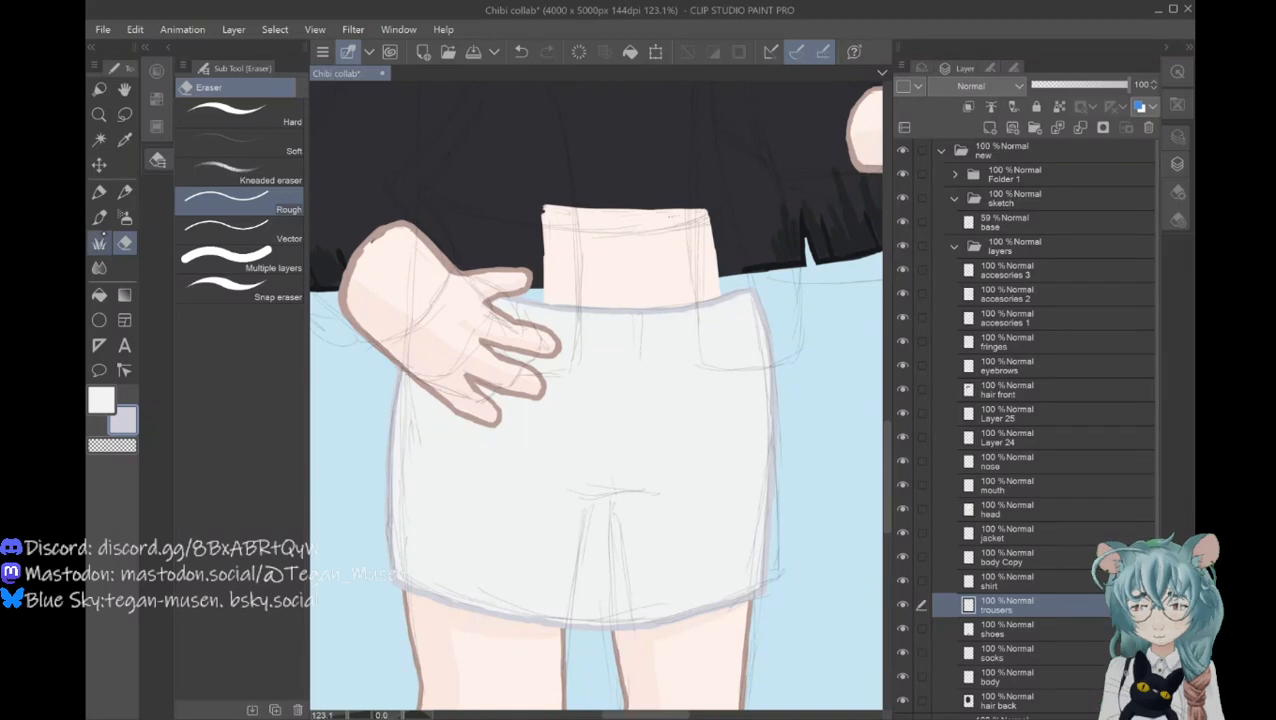
pyautogui.click(99, 218)
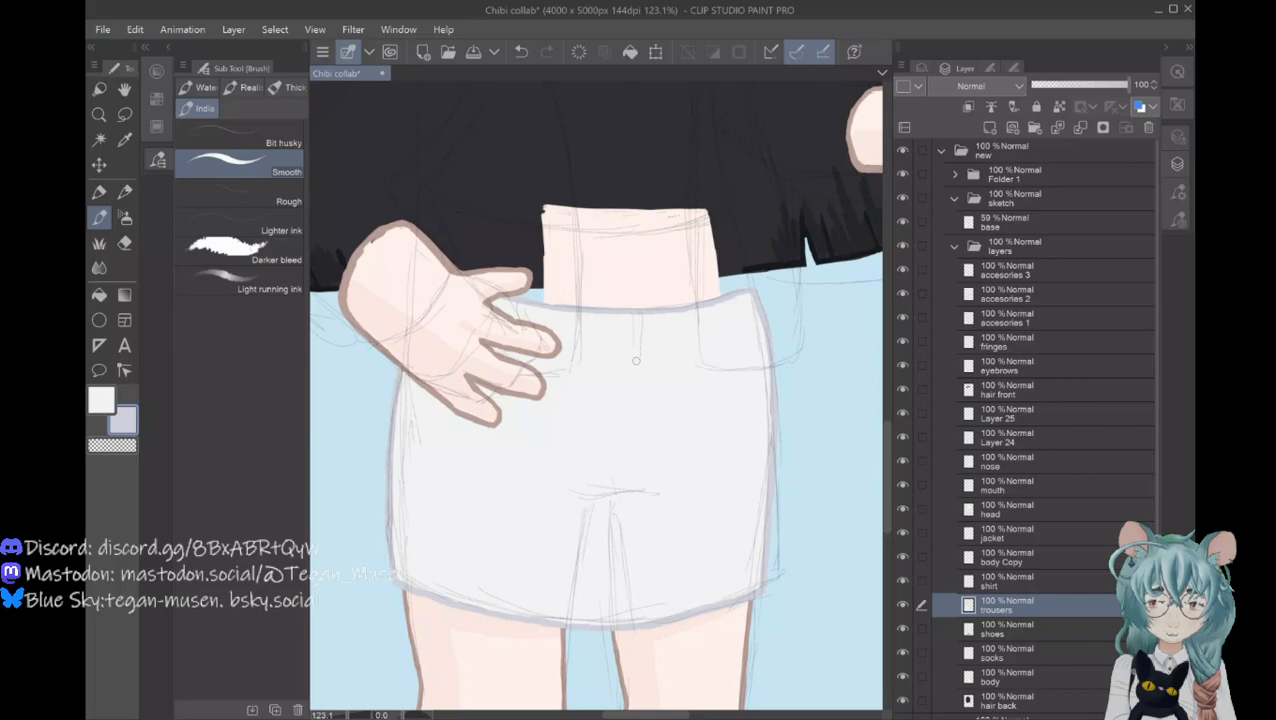
pyautogui.hotkey('ctrl', 'z')
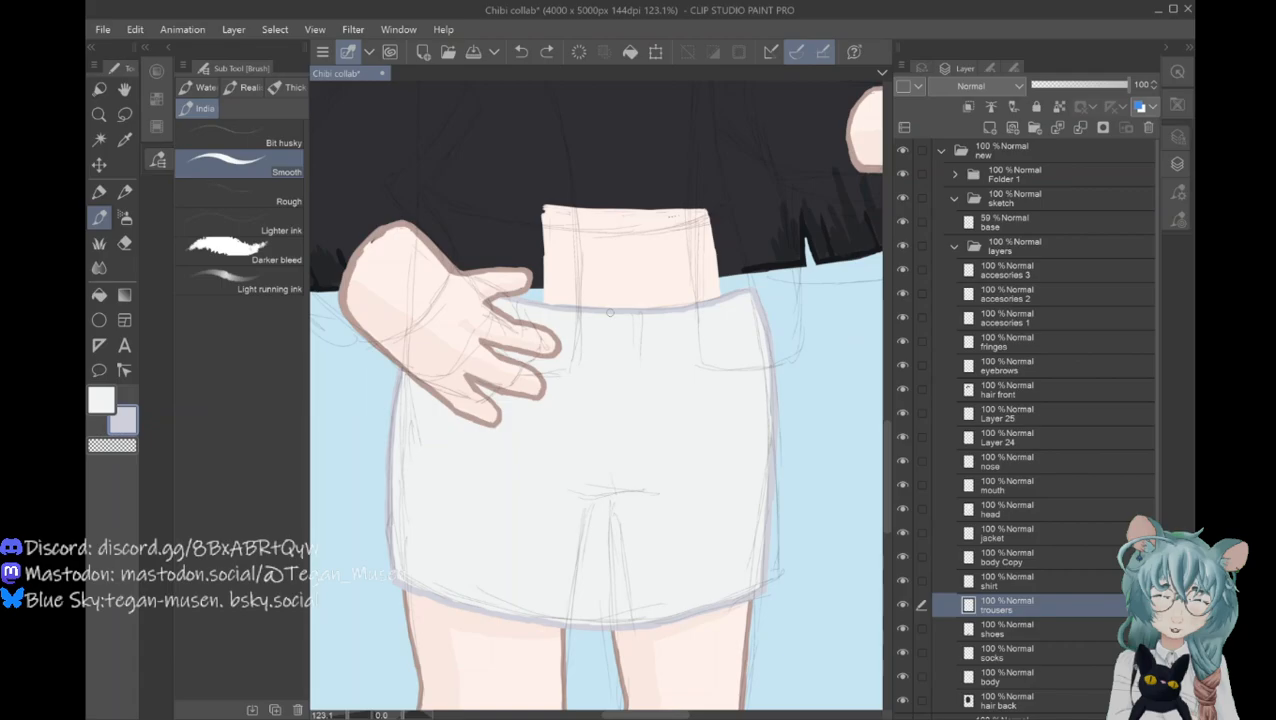
pyautogui.press('e')
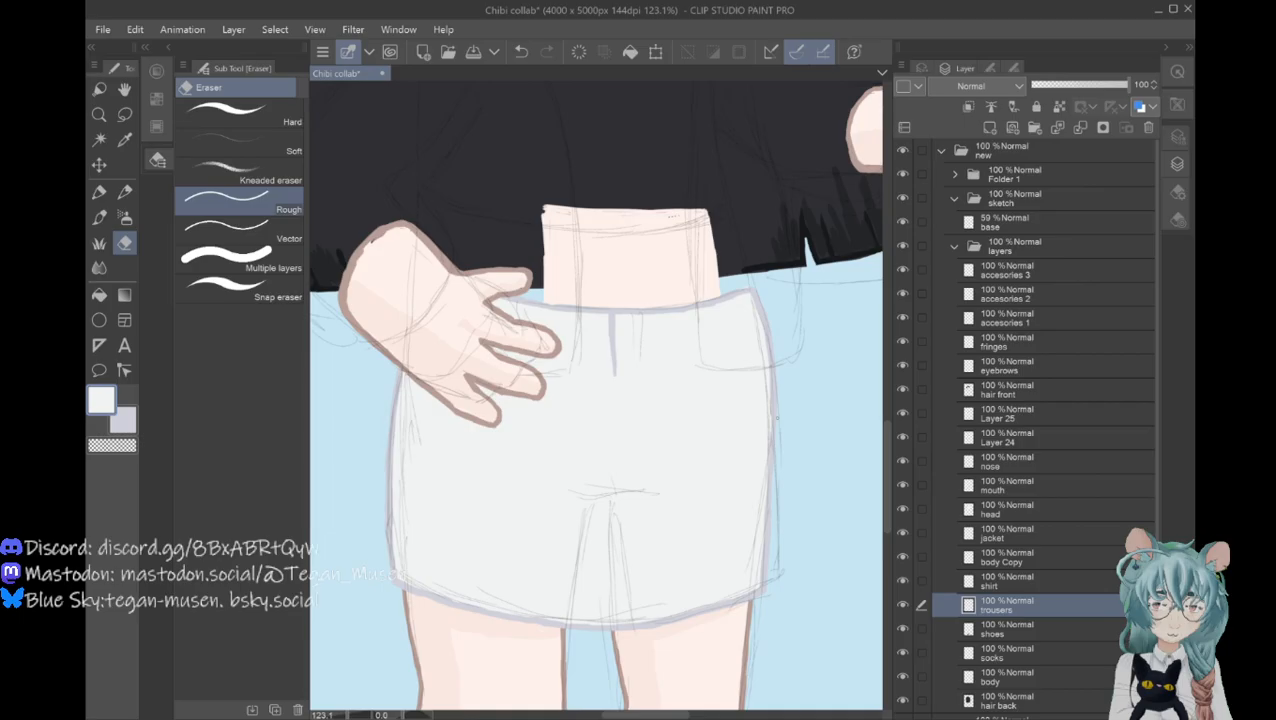
# Step: Choose a mid grey (hue 187, saturation 1, value 63) and paint a small button beside the fly just below the waistband
pyautogui.scroll(1, 596, 400)
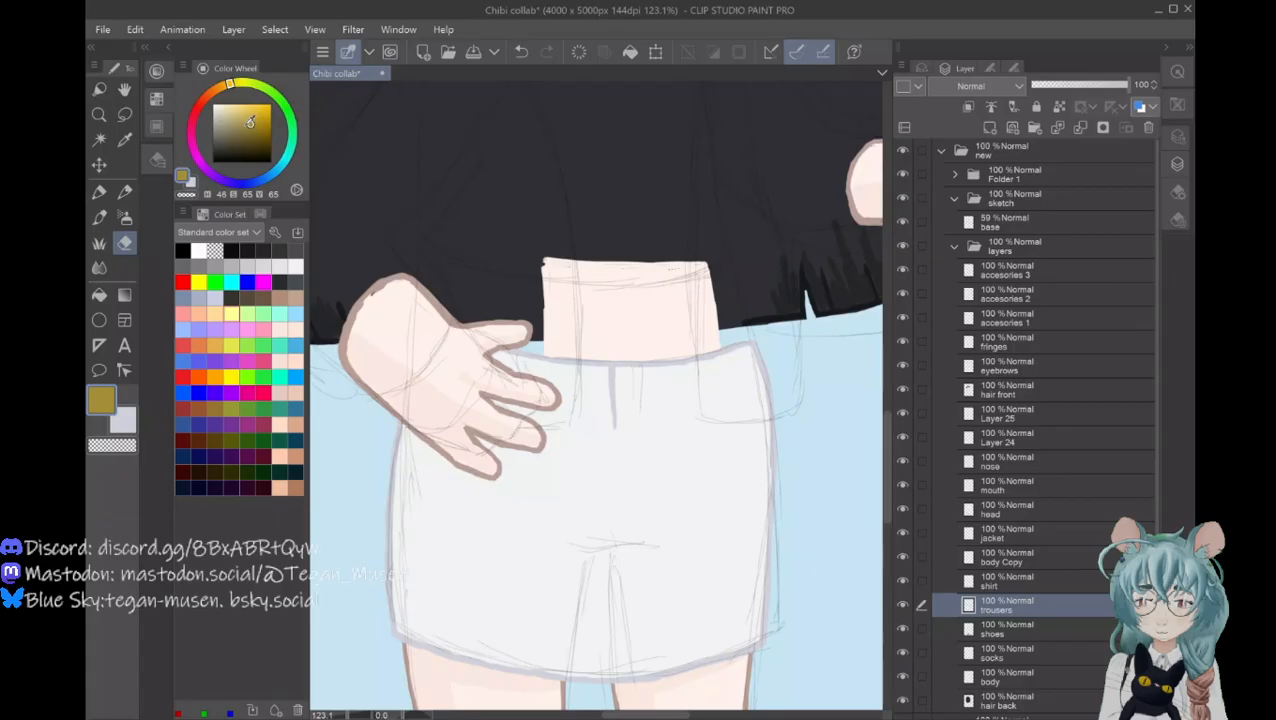
pyautogui.click(281, 165)
pyautogui.click(214, 119)
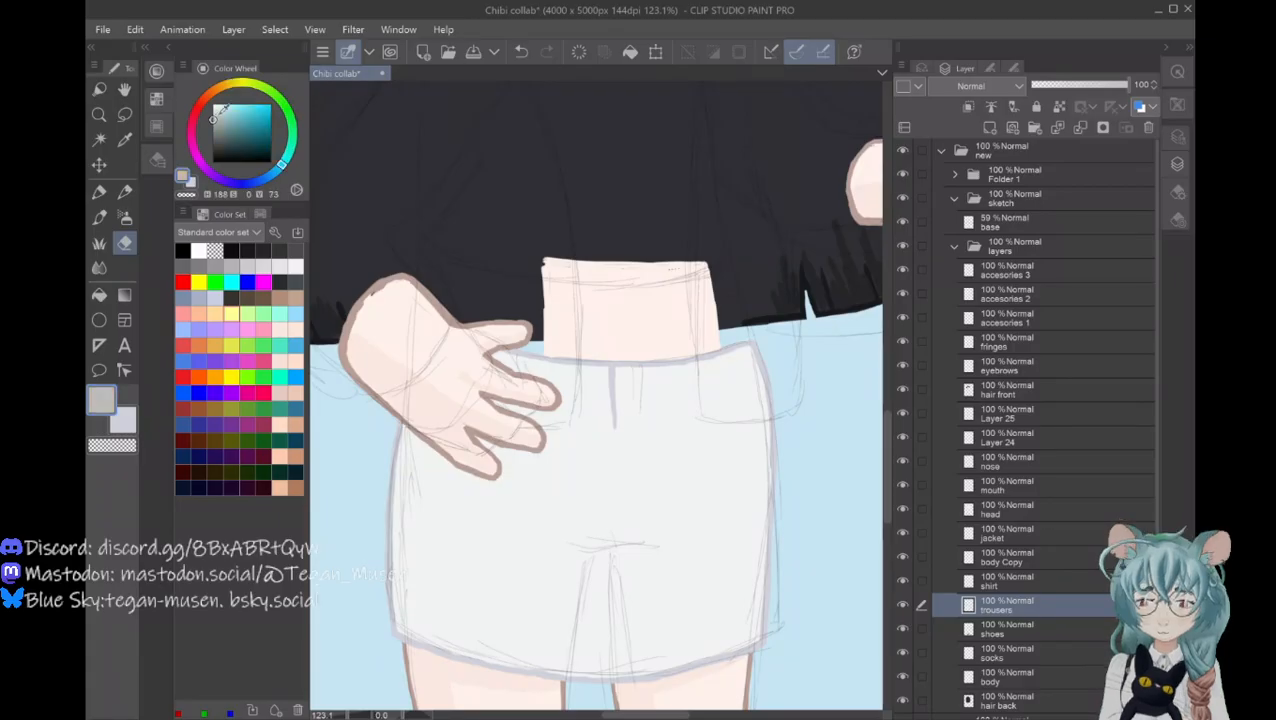
pyautogui.click(233, 83)
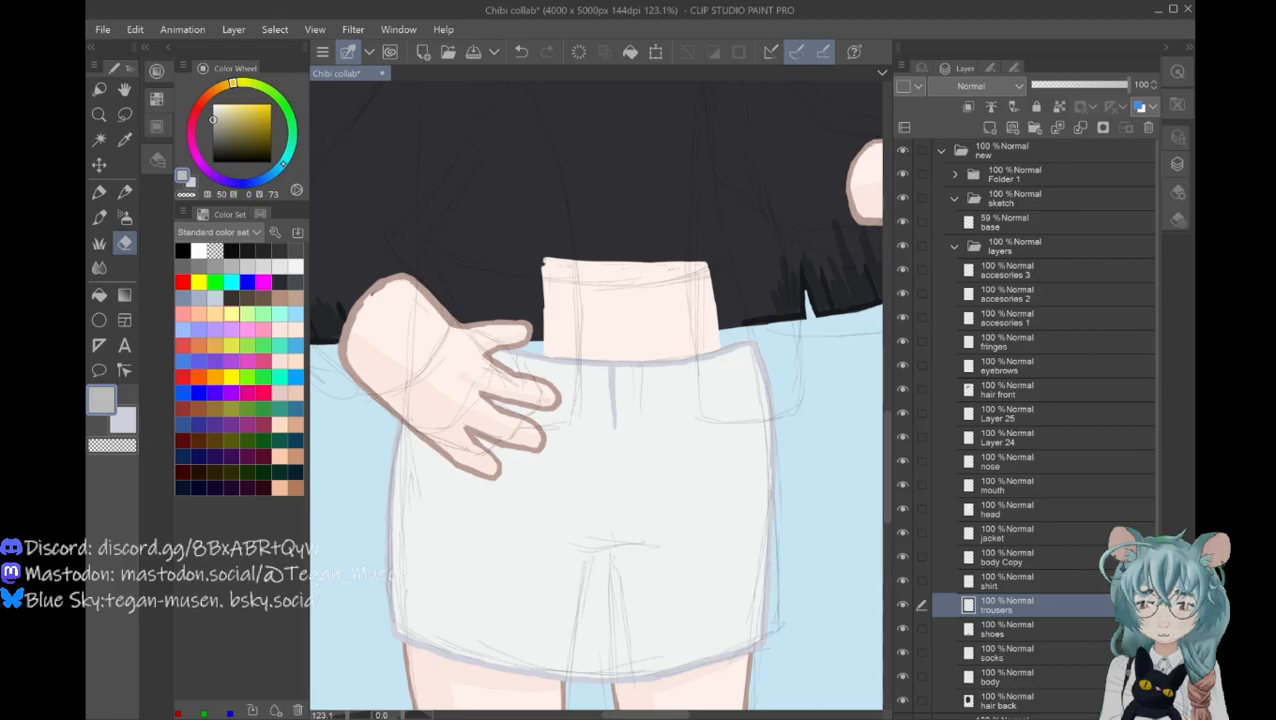
pyautogui.click(283, 163)
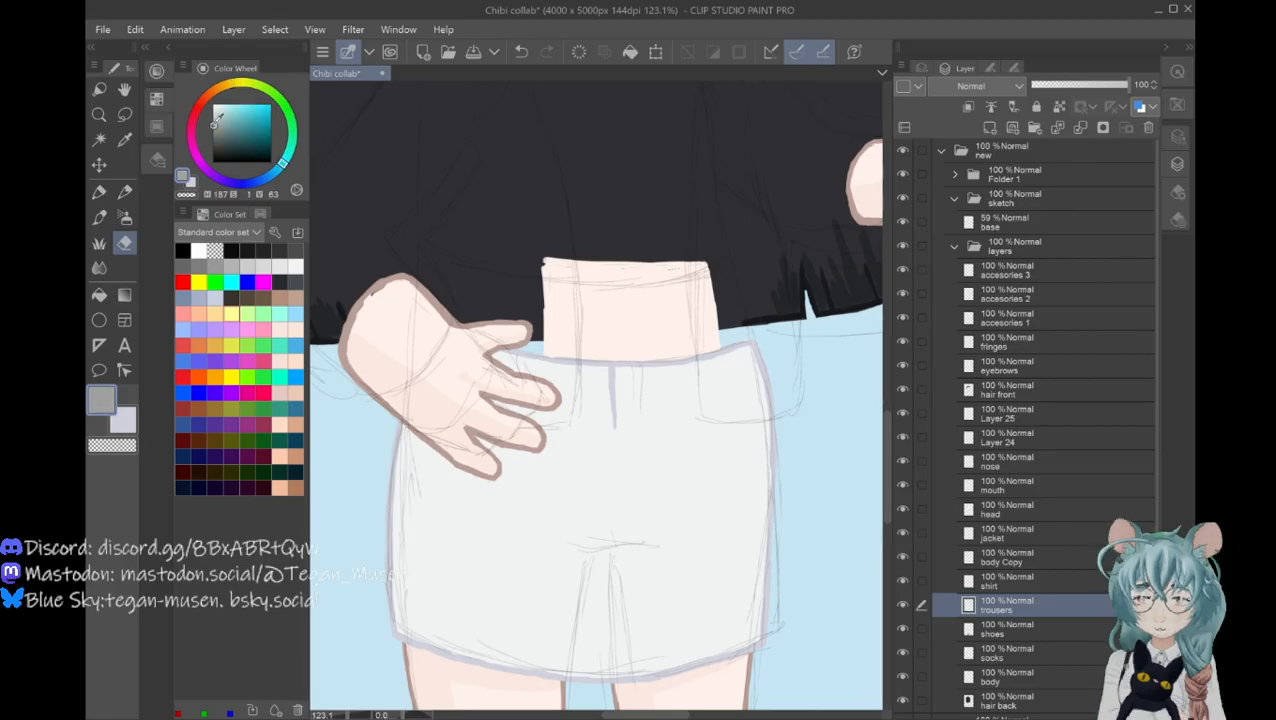
pyautogui.press('b')
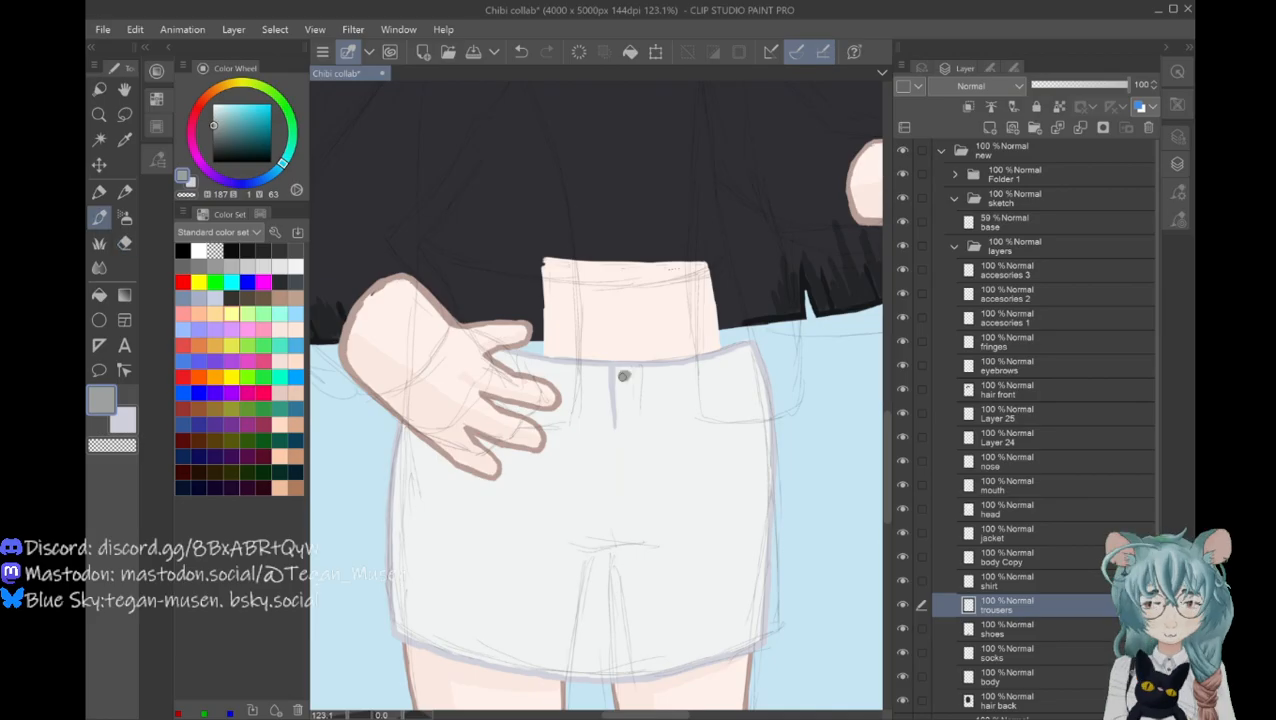
# Step: On the shirt layer, draw both shoulder lines plus the armhole and side above the open hand in dark tone (hue 250, saturation 11, value 21)
pyautogui.hotkey('ctrl', 'space')
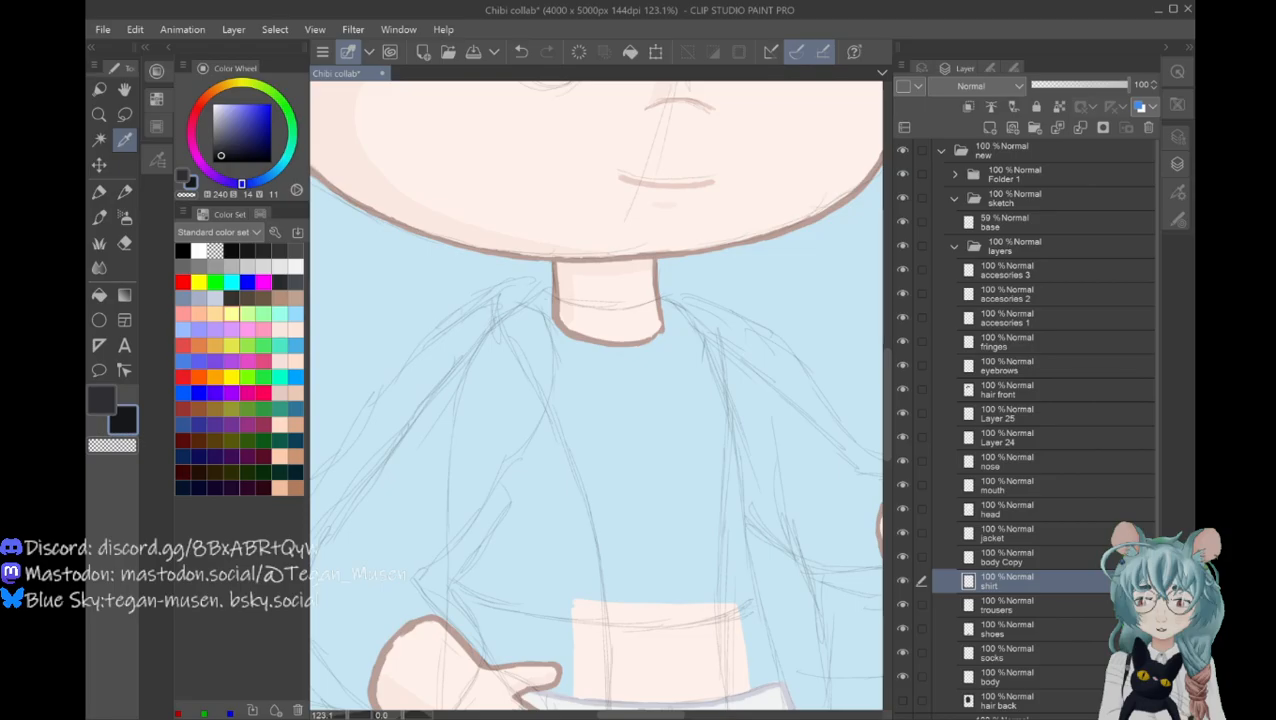
pyautogui.press('p')
pyautogui.press('x')
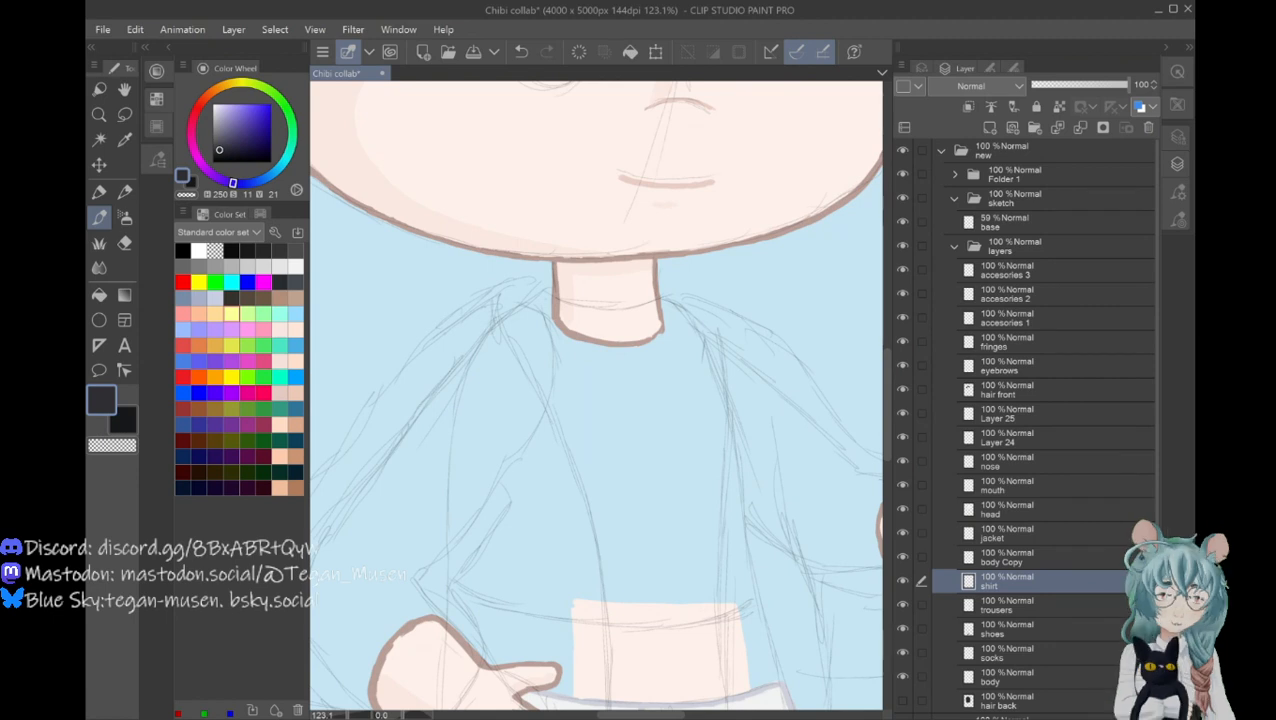
pyautogui.moveTo(534, 305); pyautogui.dragTo(551, 299)
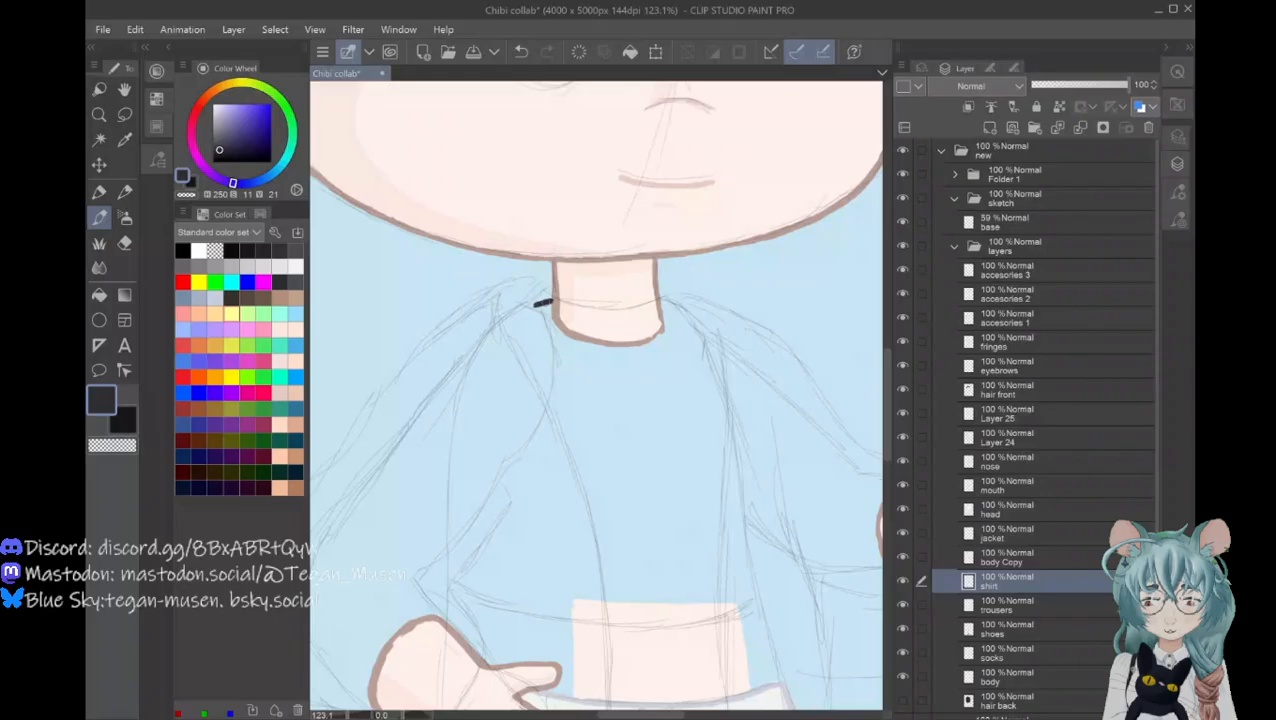
pyautogui.moveTo(535, 305); pyautogui.dragTo(540, 412)
pyautogui.moveTo(660, 300); pyautogui.dragTo(693, 313)
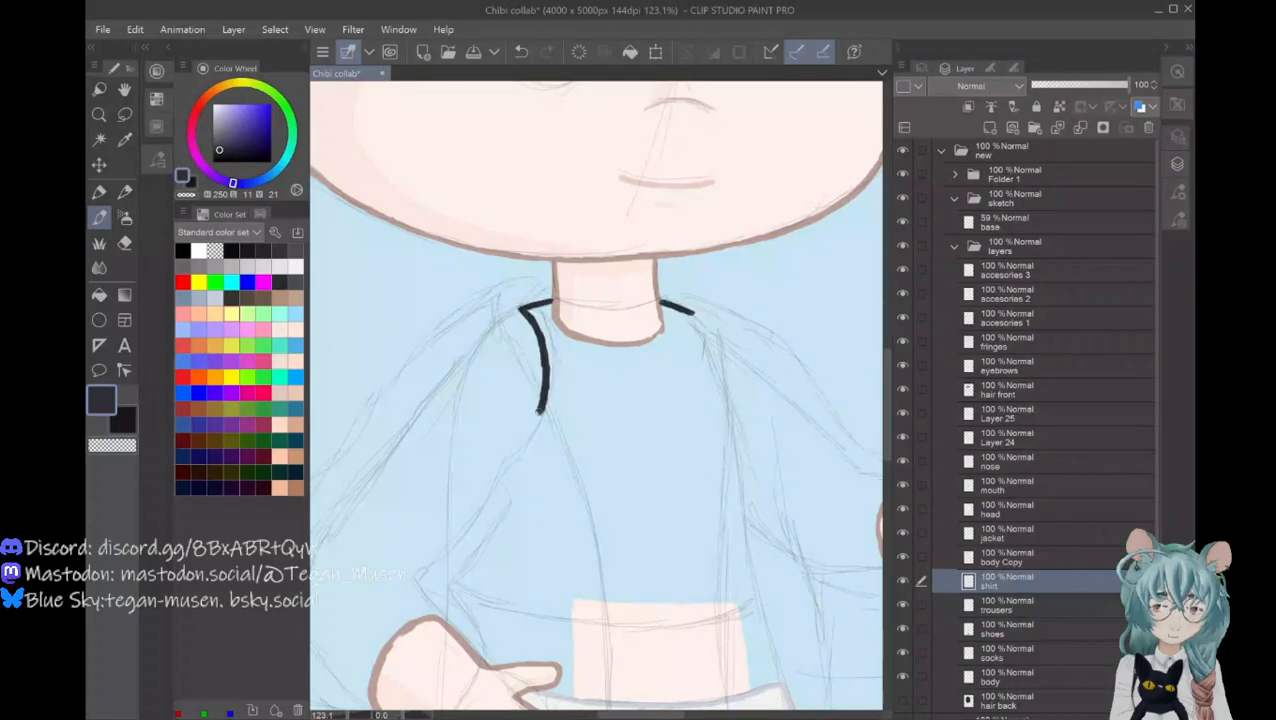
pyautogui.moveTo(540, 412); pyautogui.dragTo(503, 460)
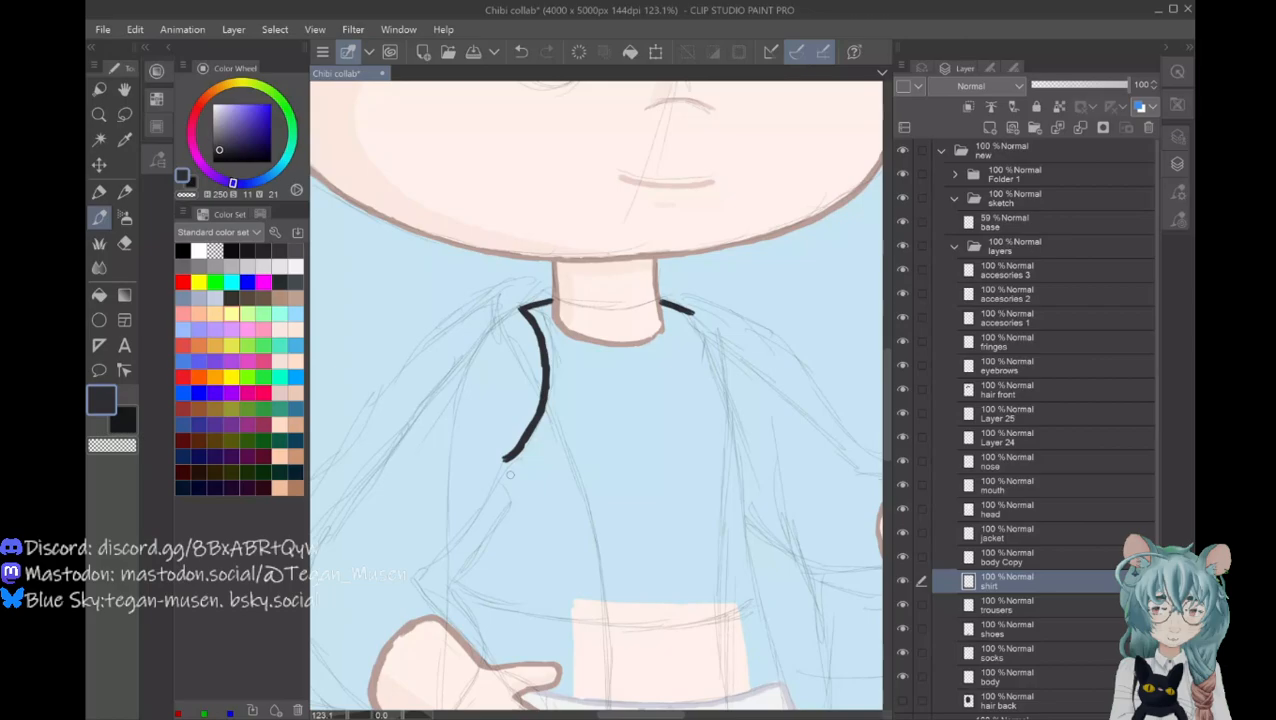
pyautogui.moveTo(504, 462); pyautogui.dragTo(472, 590)
# Step: Draw the shirt's opposite side as a continuous curve between the hem corner and the shoulder
pyautogui.moveTo(745, 550); pyautogui.dragTo(755, 600)
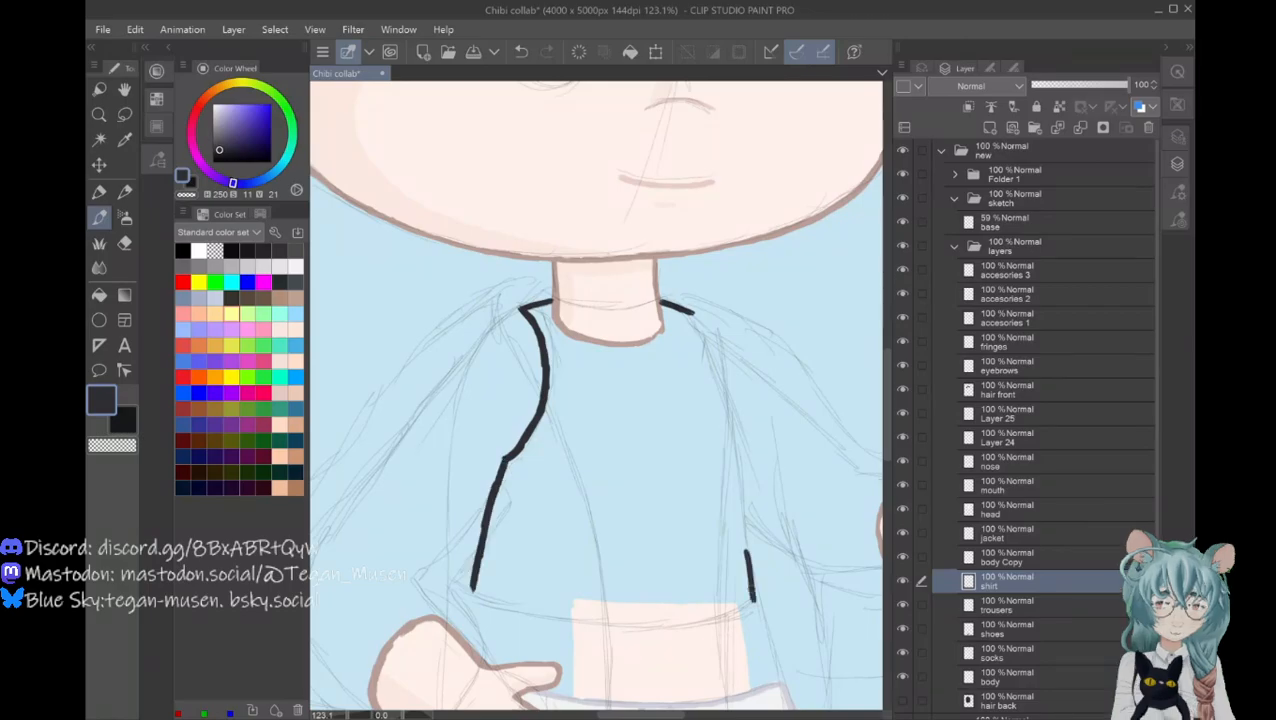
pyautogui.moveTo(737, 455); pyautogui.dragTo(746, 552)
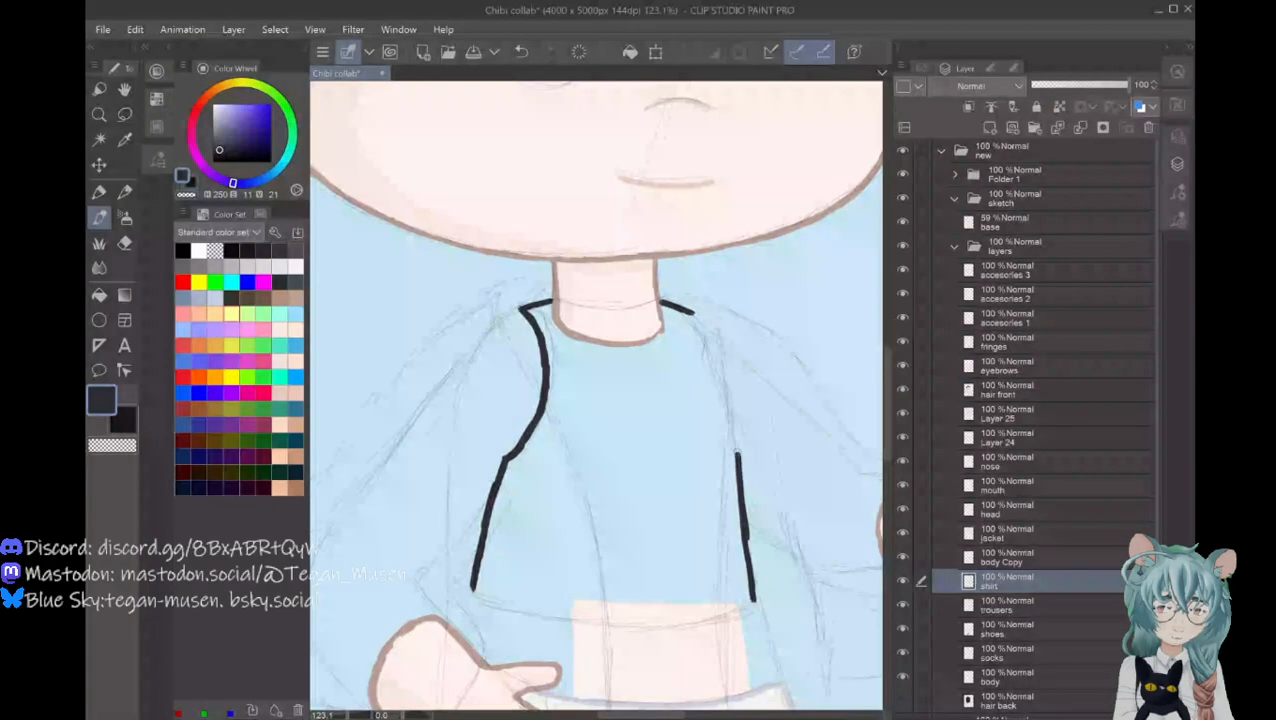
pyautogui.moveTo(718, 368); pyautogui.dragTo(736, 442)
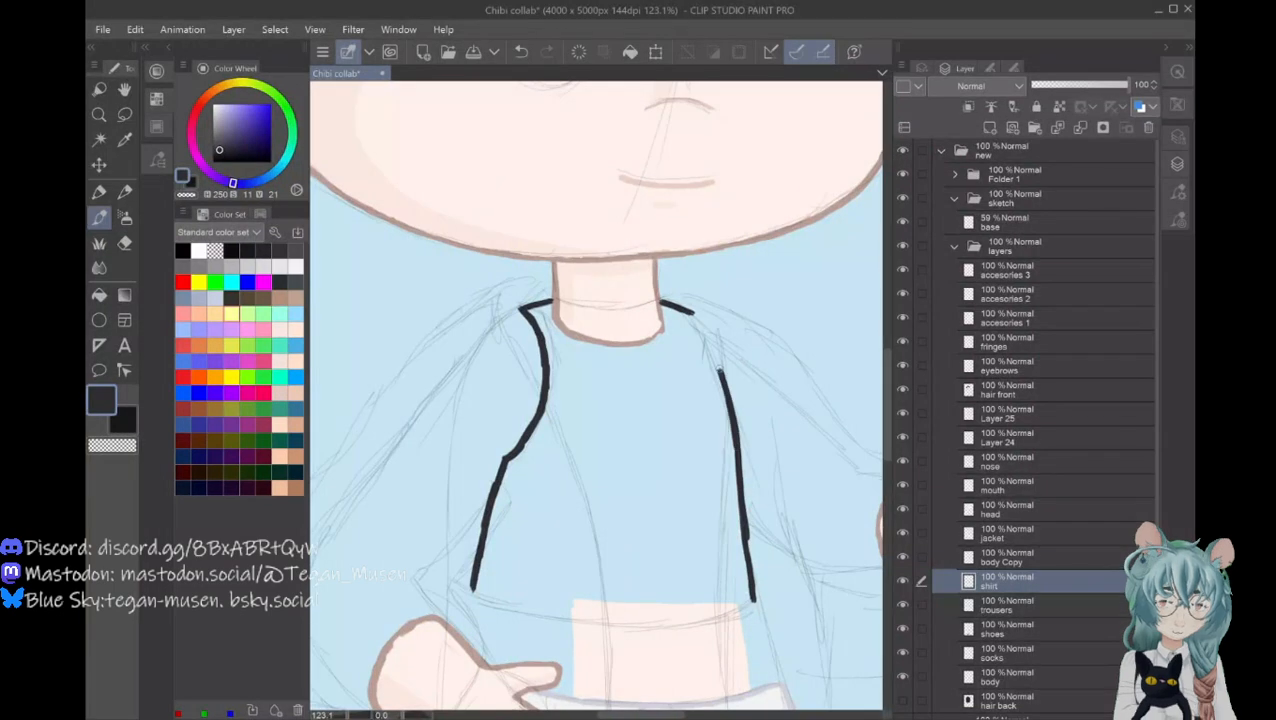
pyautogui.moveTo(690, 311); pyautogui.dragTo(720, 372)
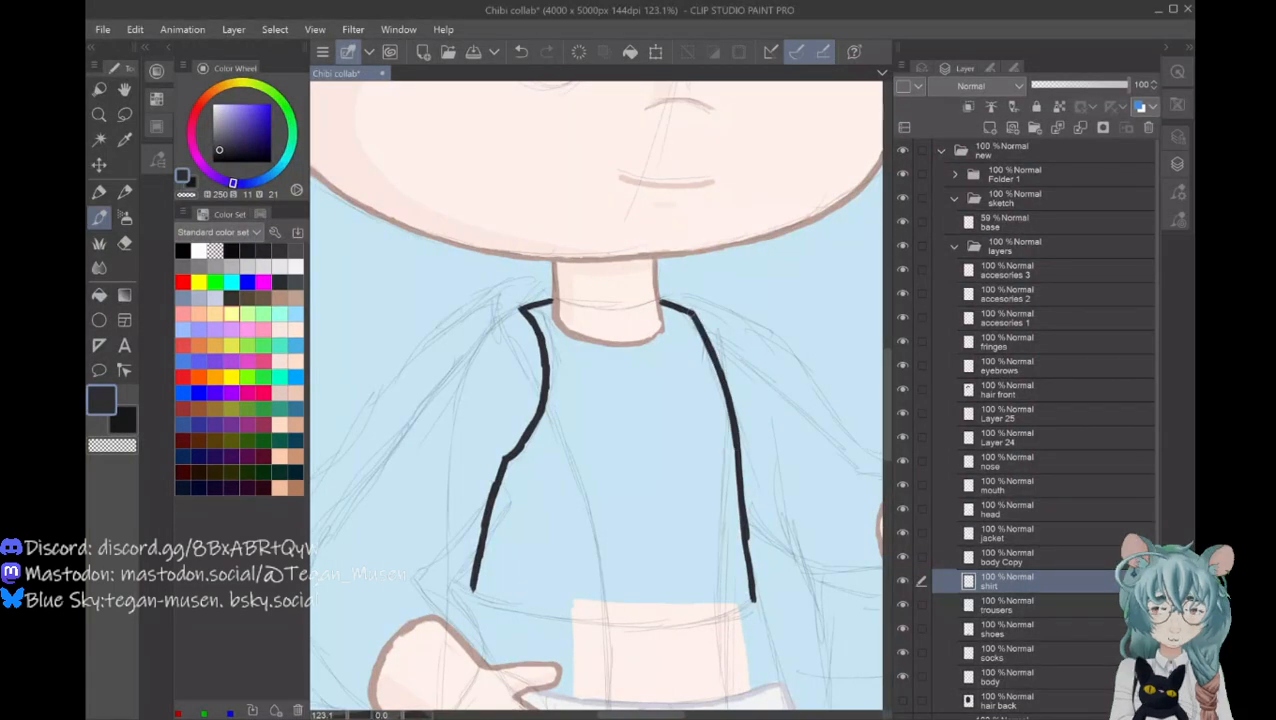
# Step: Close the shirt outline with a curved hem across the midriff and a rounded neckline around the neck base
pyautogui.moveTo(472, 590); pyautogui.dragTo(522, 610)
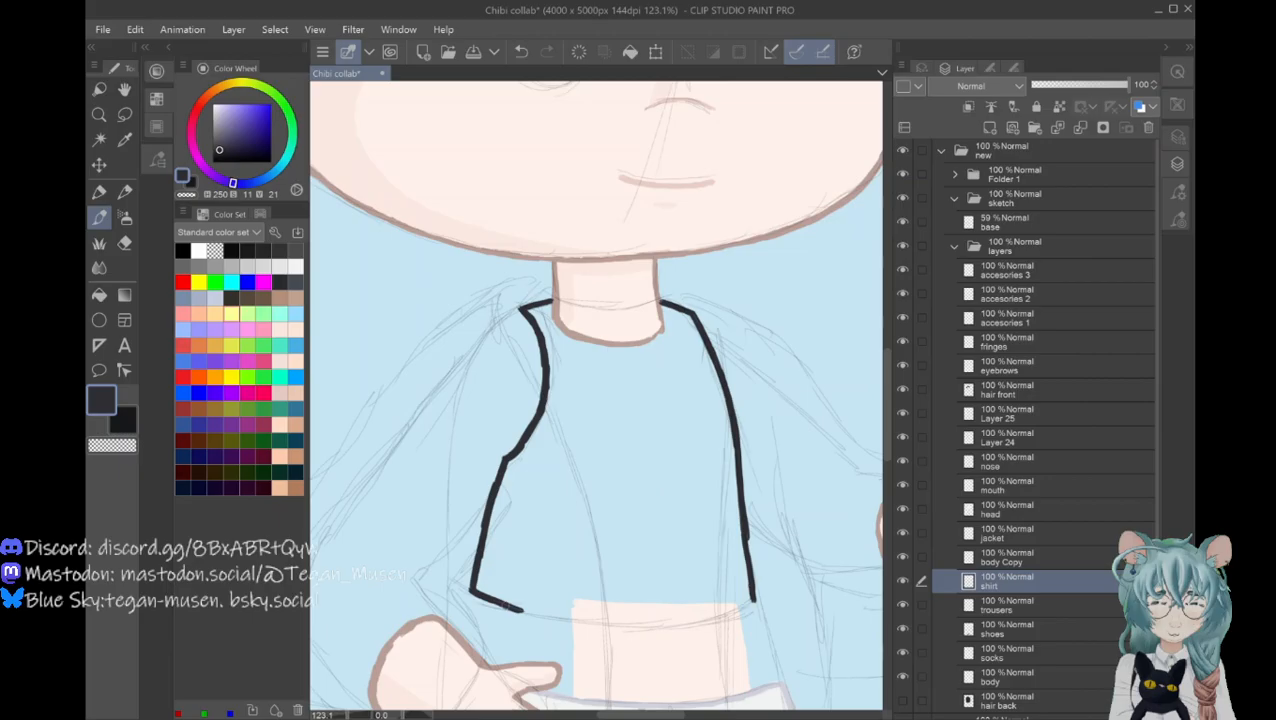
pyautogui.moveTo(505, 605); pyautogui.dragTo(753, 600)
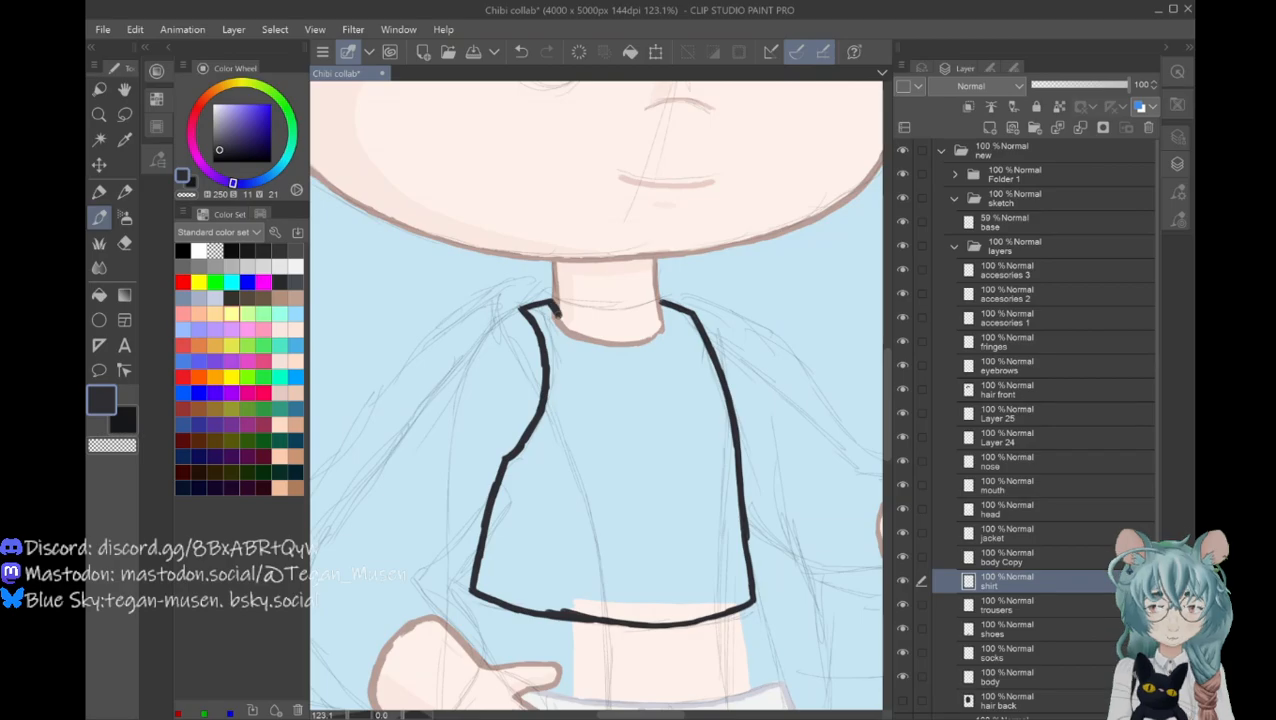
pyautogui.moveTo(553, 312); pyautogui.dragTo(600, 346)
pyautogui.moveTo(660, 303); pyautogui.dragTo(662, 336)
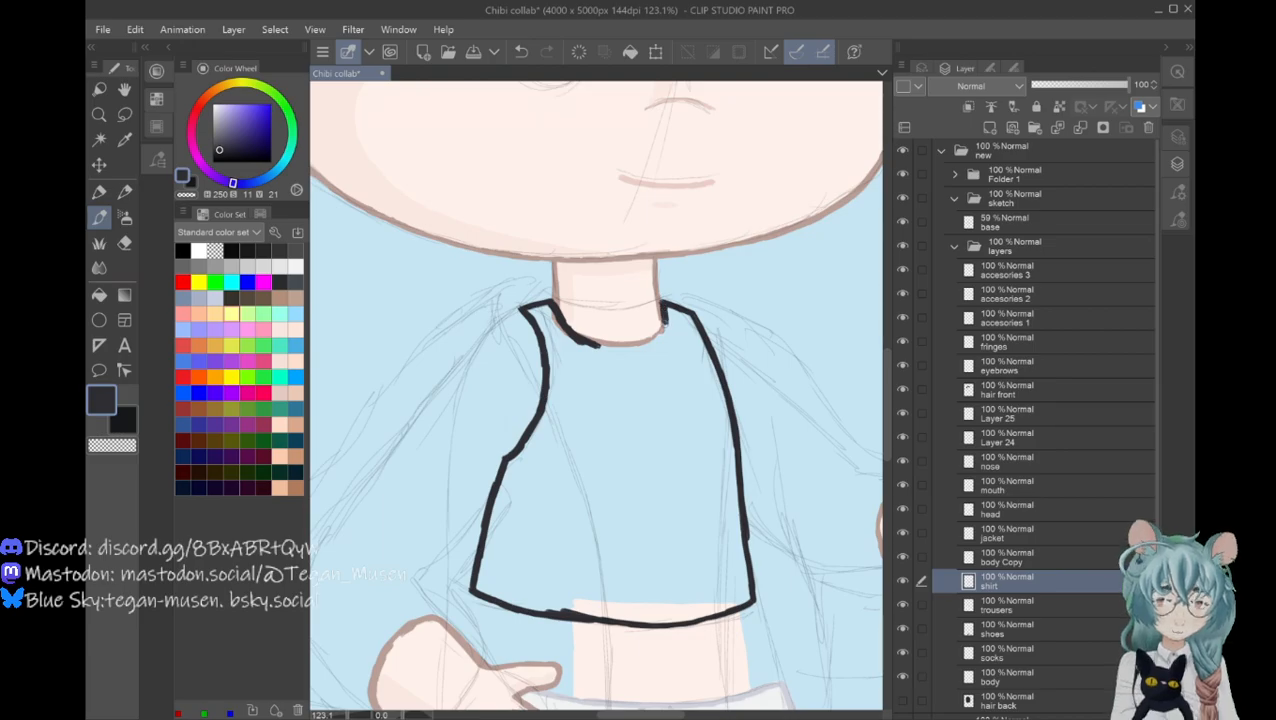
pyautogui.moveTo(662, 318); pyautogui.dragTo(650, 341)
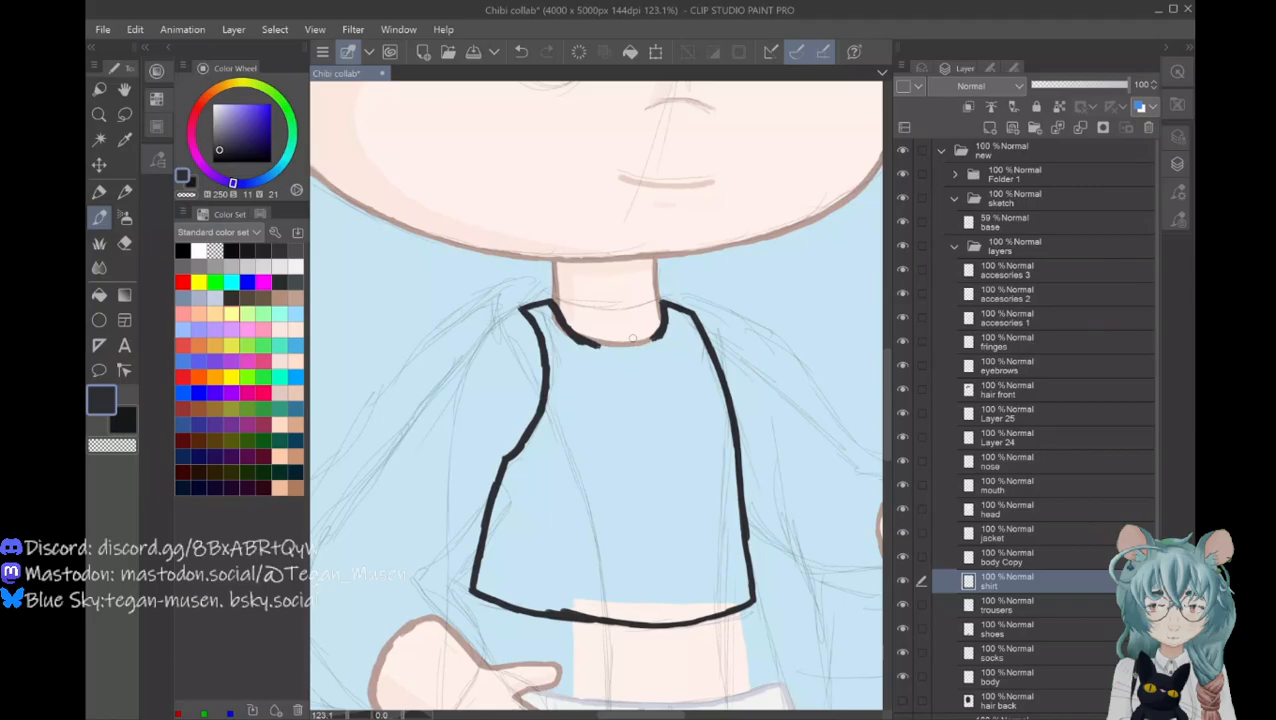
pyautogui.moveTo(632, 338); pyautogui.dragTo(600, 343)
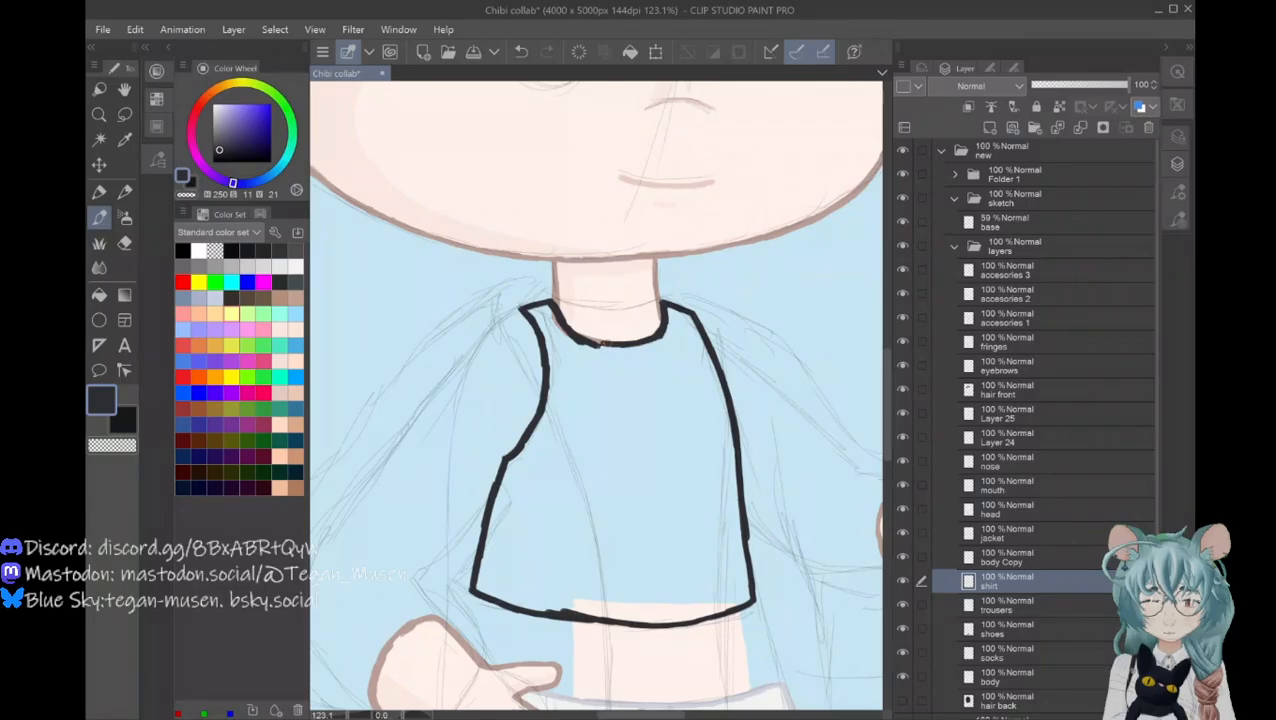
pyautogui.moveTo(603, 343); pyautogui.dragTo(568, 326)
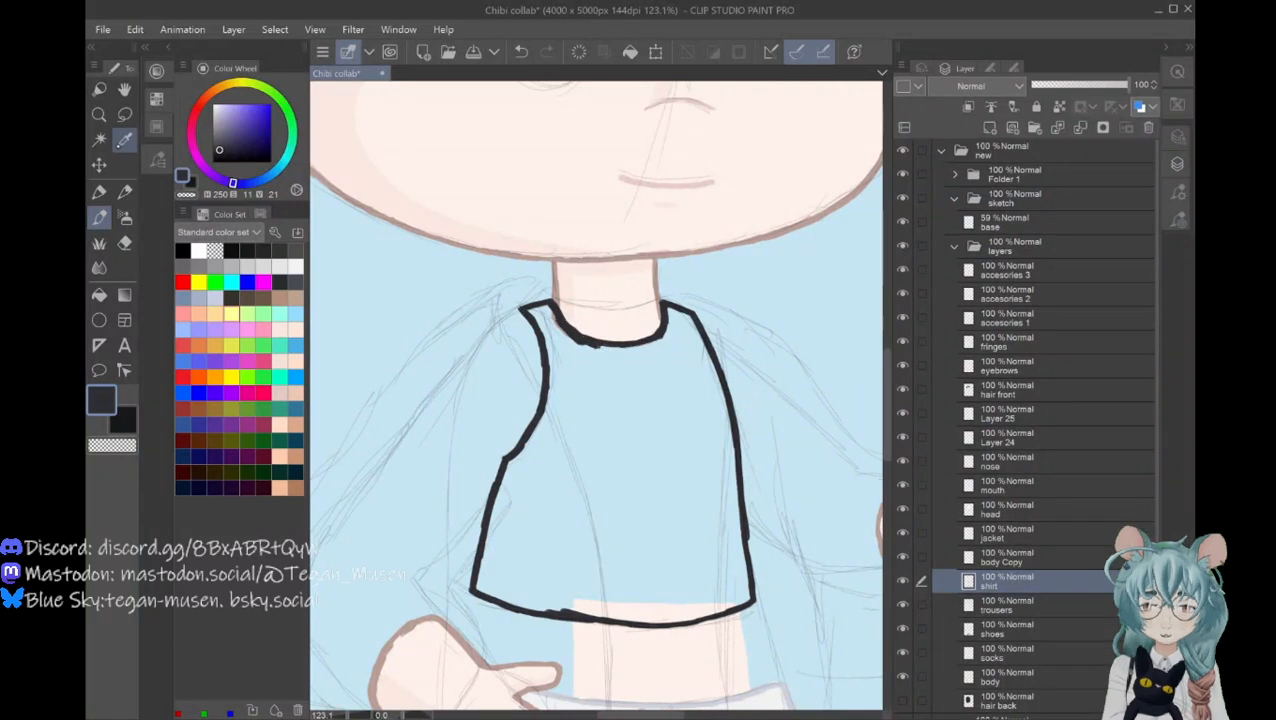
# Step: Fill the shirt with the dark tone and paint over the gaps left along its neckline and edges
pyautogui.click(99, 295)
pyautogui.click(630, 450)
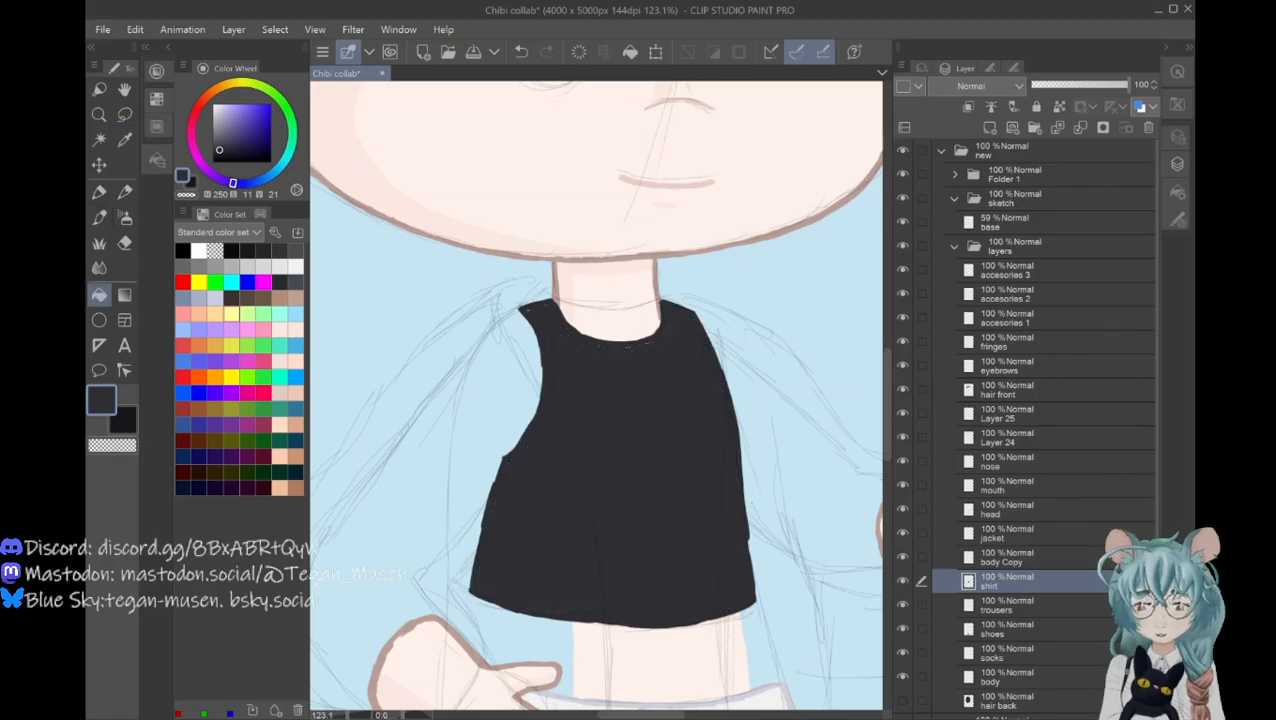
pyautogui.press('b')
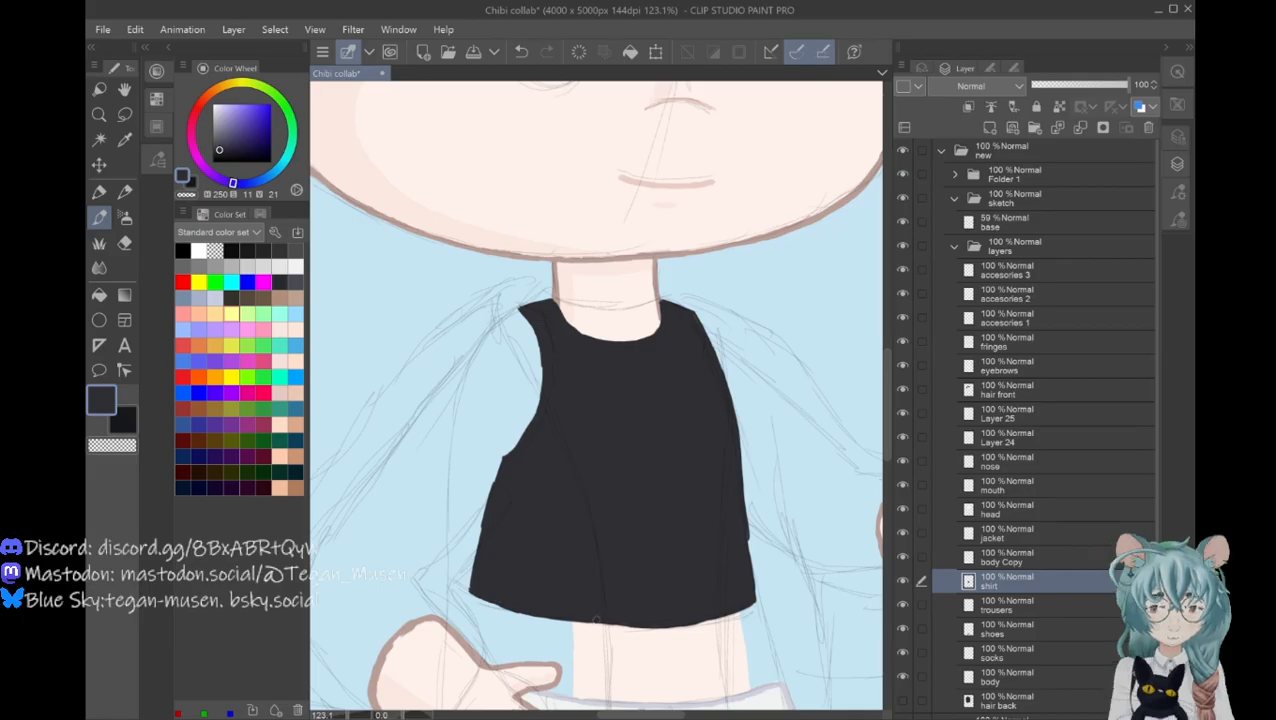
# Step: Line the shirt's neckline, armhole, sides and hem with the darker tone (hue 240, saturation 14, value 11), and trim the hem's lower edge
pyautogui.click(118, 420)
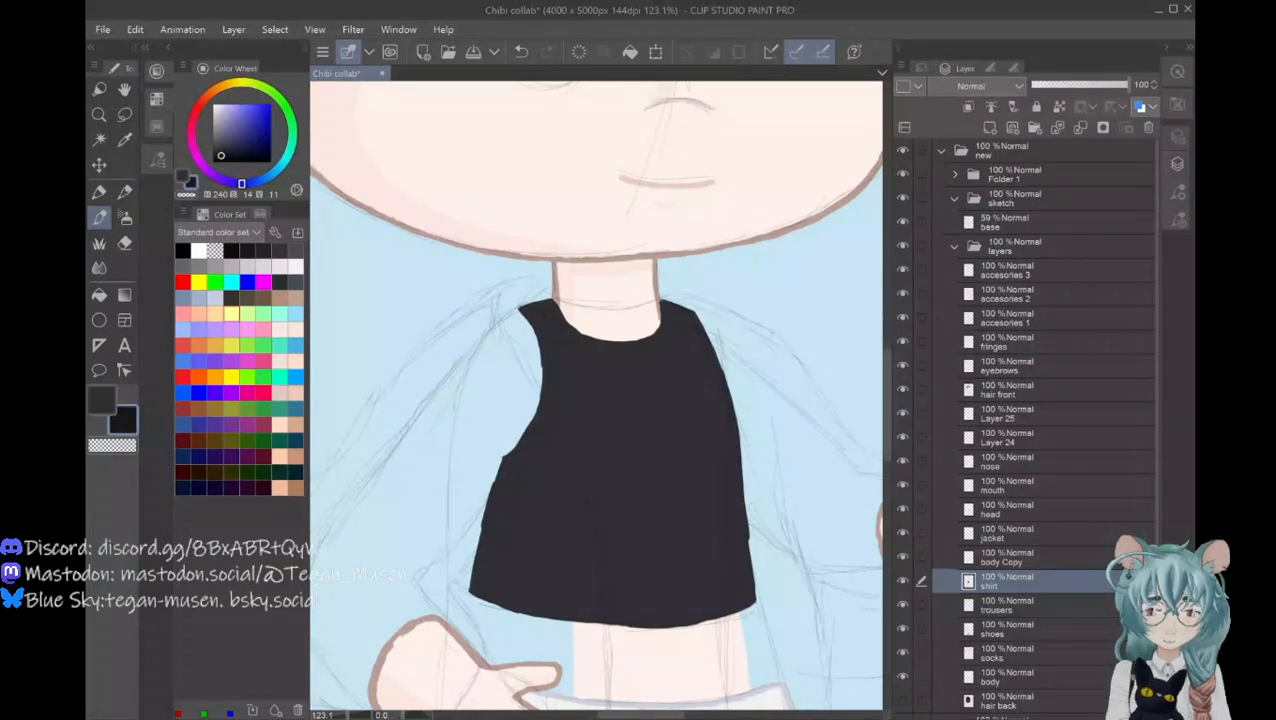
pyautogui.moveTo(534, 418)
pyautogui.mouseDown()
pyautogui.moveTo(542, 354)
pyautogui.moveTo(545, 377)
pyautogui.moveTo(517, 308)
pyautogui.moveTo(531, 296)
pyautogui.moveTo(518, 307)
pyautogui.moveTo(554, 300)
pyautogui.moveTo(589, 339)
pyautogui.moveTo(657, 299)
pyautogui.mouseUp()
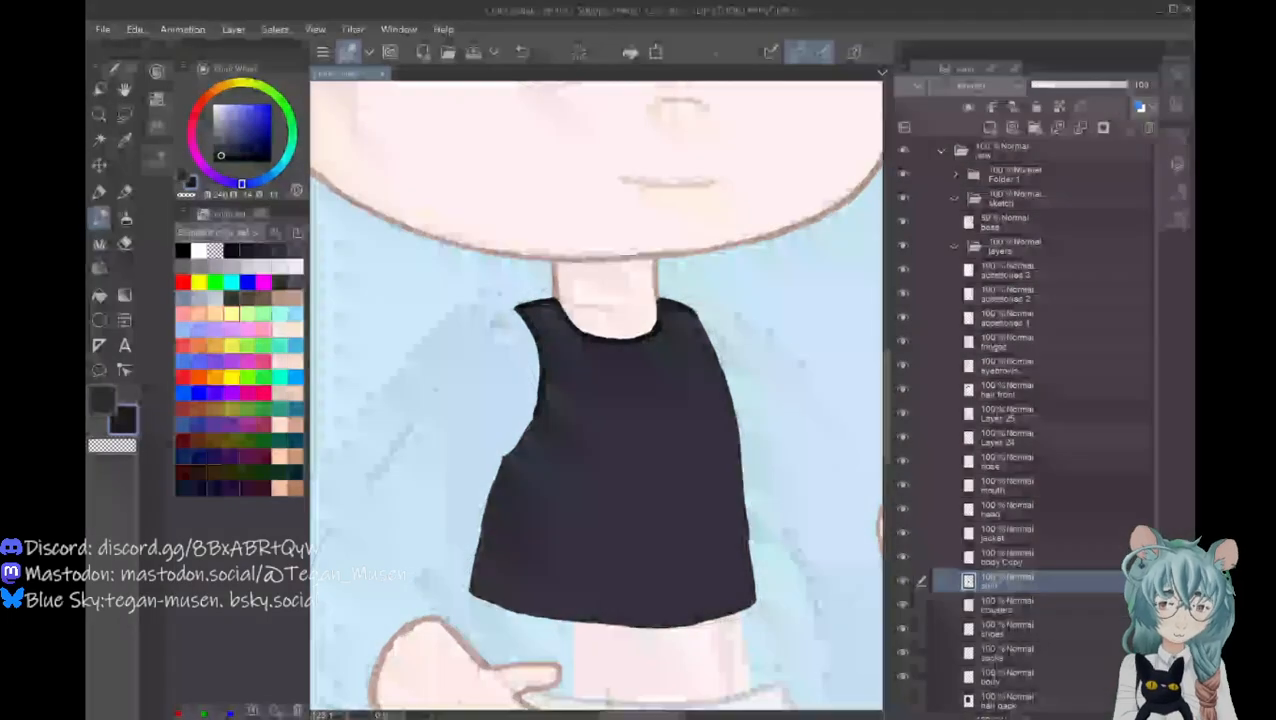
pyautogui.moveTo(718, 357)
pyautogui.mouseDown()
pyautogui.moveTo(740, 483)
pyautogui.moveTo(740, 444)
pyautogui.moveTo(749, 585)
pyautogui.mouseUp()
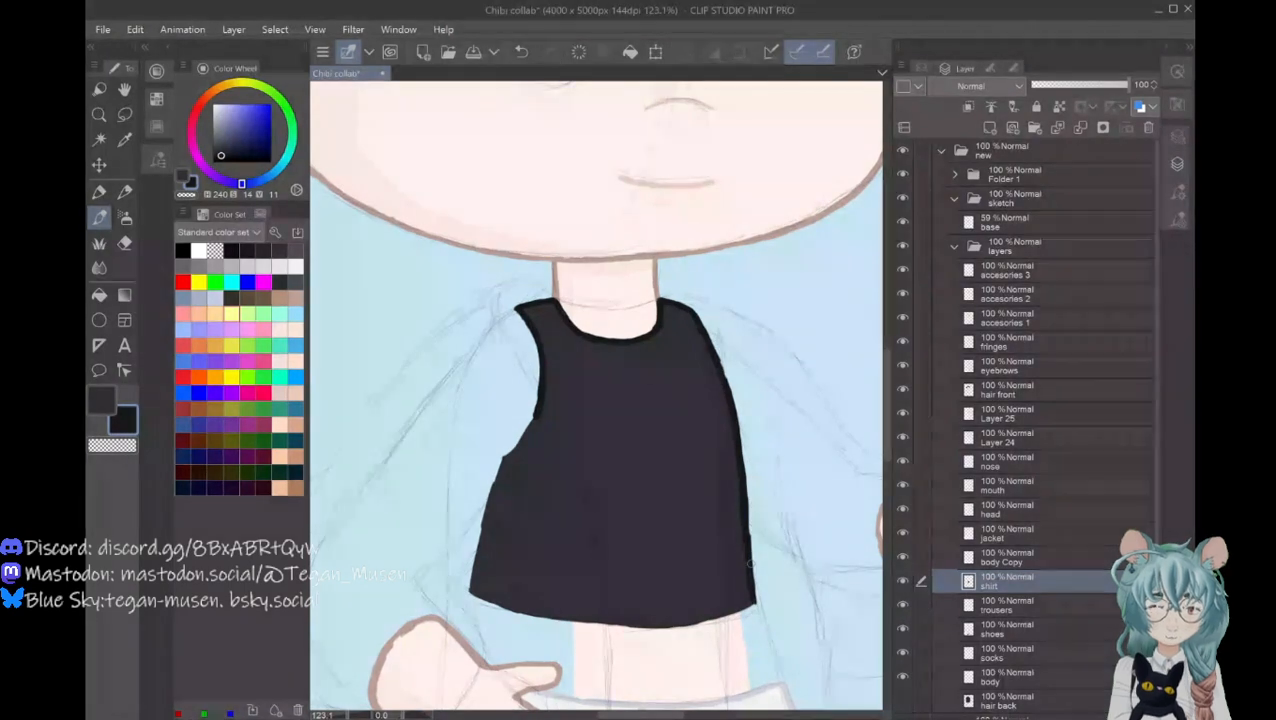
pyautogui.moveTo(537, 408); pyautogui.dragTo(498, 462)
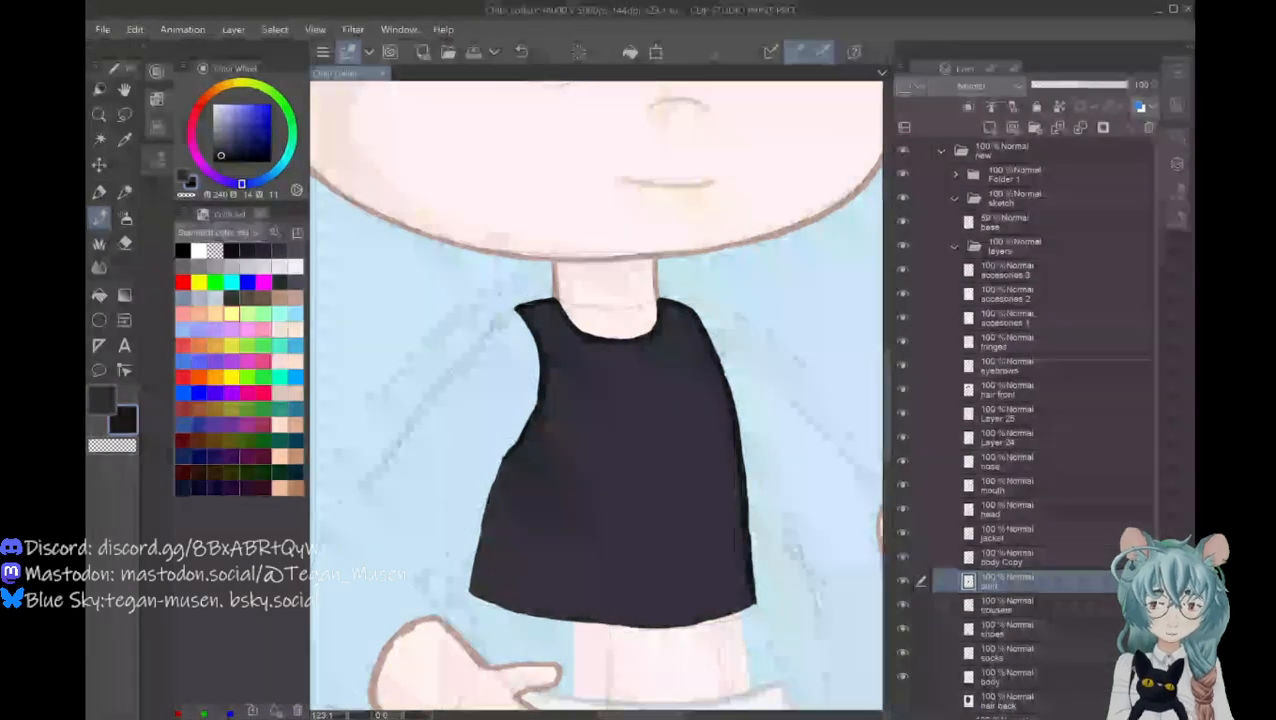
pyautogui.moveTo(483, 526)
pyautogui.mouseDown()
pyautogui.moveTo(488, 599)
pyautogui.moveTo(474, 590)
pyautogui.moveTo(526, 610)
pyautogui.moveTo(476, 592)
pyautogui.moveTo(619, 622)
pyautogui.moveTo(606, 622)
pyautogui.moveTo(753, 603)
pyautogui.mouseUp()
pyautogui.click(124, 243)
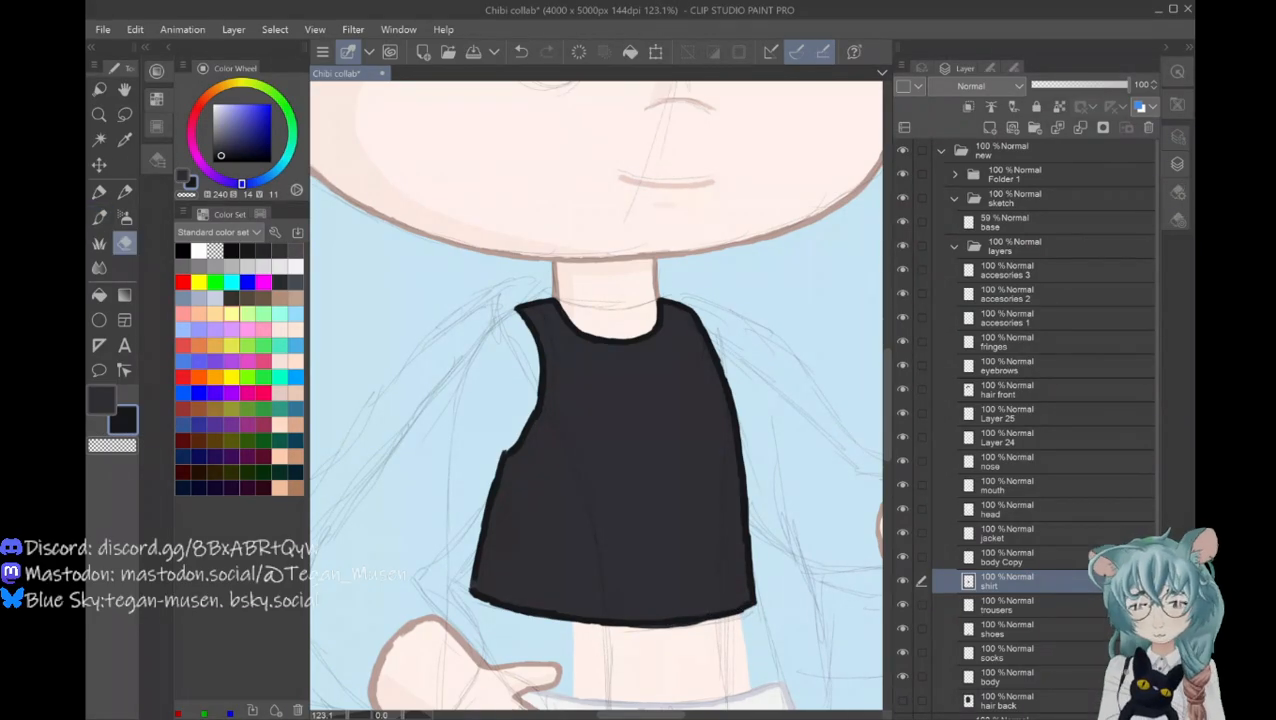
pyautogui.moveTo(701, 623); pyautogui.dragTo(641, 628)
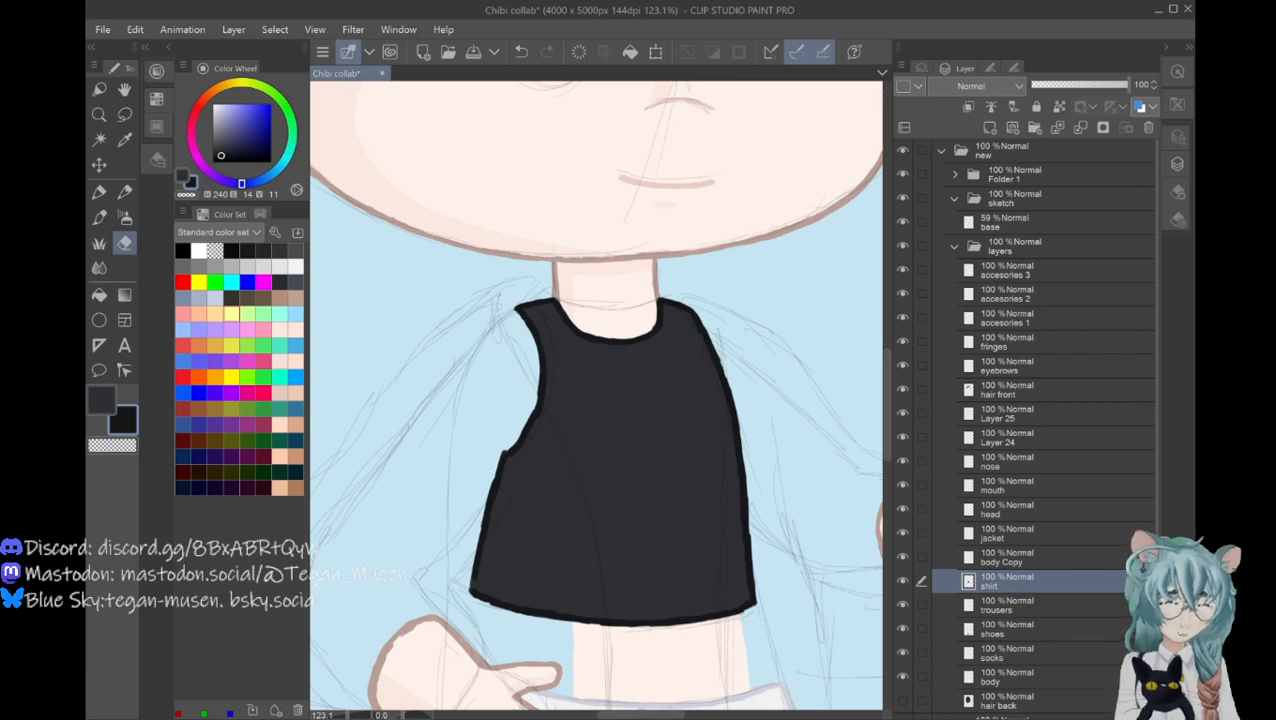
# Step: Switch to the body layer and sample the light skin colour (hue 13, saturation 7, value 100) from the face
pyautogui.click(1021, 681)
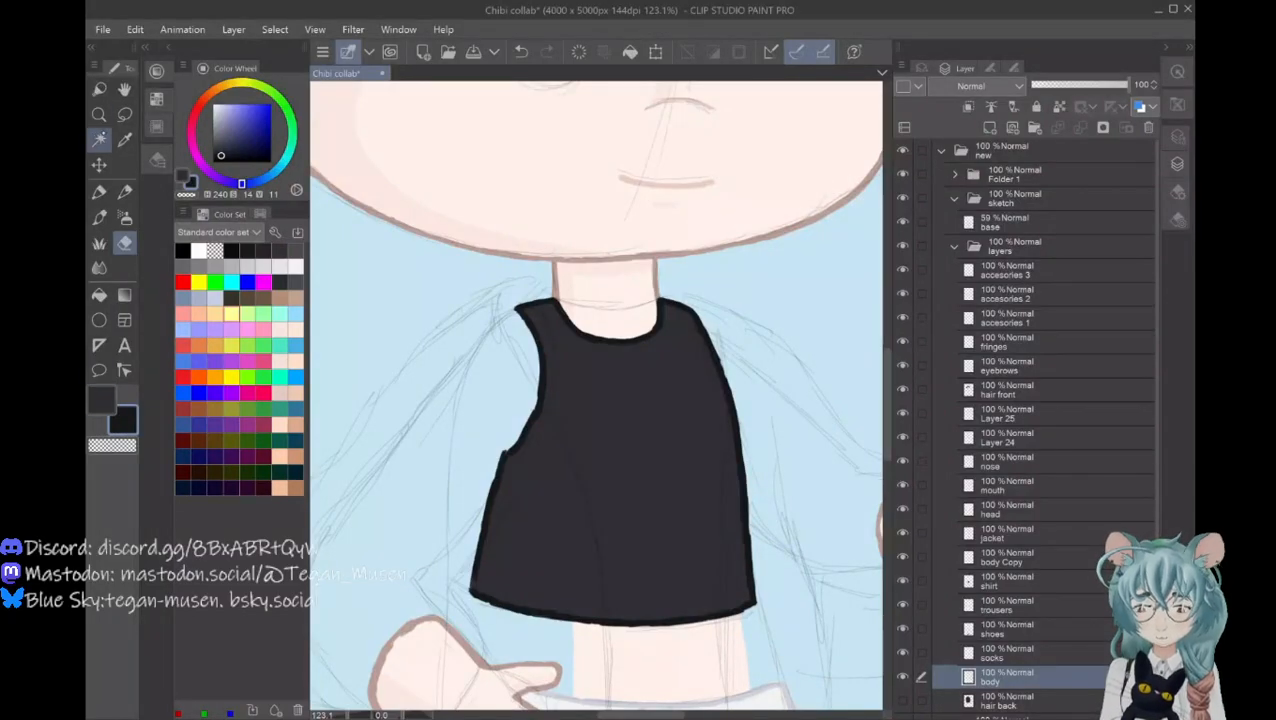
pyautogui.click(124, 140)
pyautogui.click(550, 167)
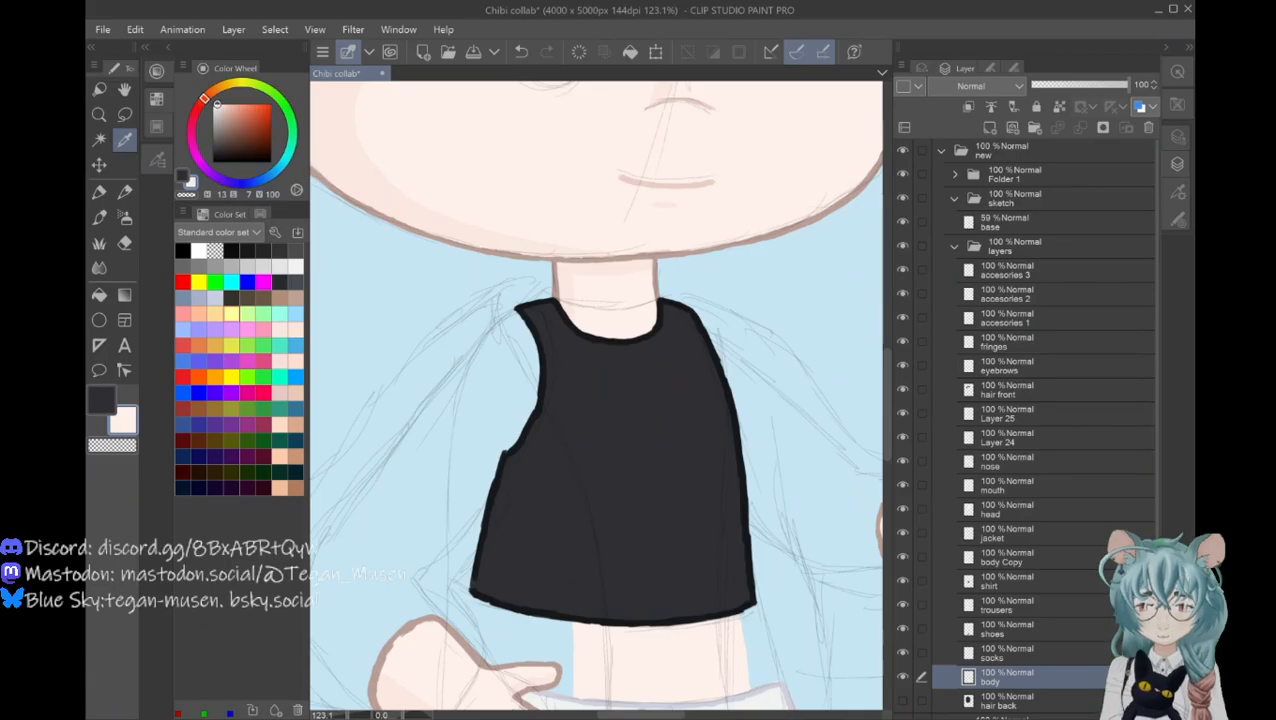
# Step: Paint the bare shoulders beside both armholes of the black top with the light skin colour on the body layer
pyautogui.click(99, 217)
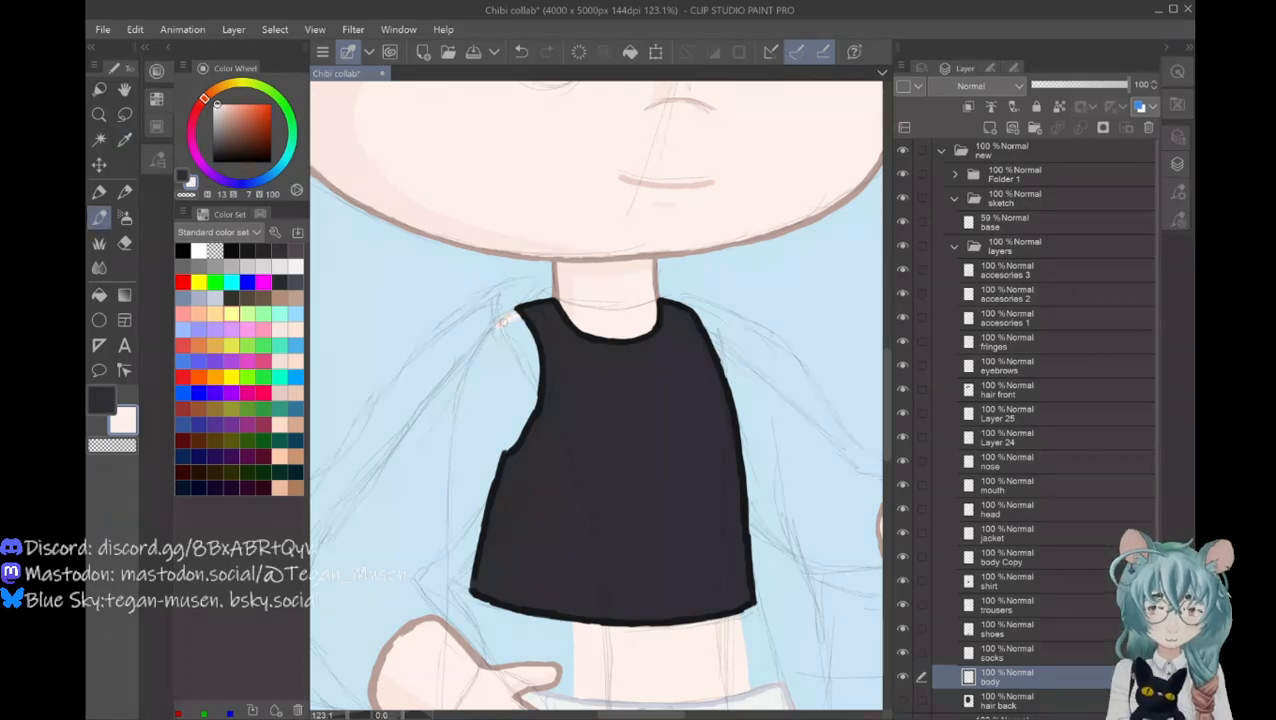
pyautogui.moveTo(506, 338)
pyautogui.mouseDown()
pyautogui.moveTo(482, 345)
pyautogui.moveTo(524, 328)
pyautogui.moveTo(514, 316)
pyautogui.moveTo(540, 377)
pyautogui.moveTo(512, 372)
pyautogui.moveTo(496, 398)
pyautogui.moveTo(486, 356)
pyautogui.moveTo(523, 404)
pyautogui.moveTo(534, 372)
pyautogui.mouseUp()
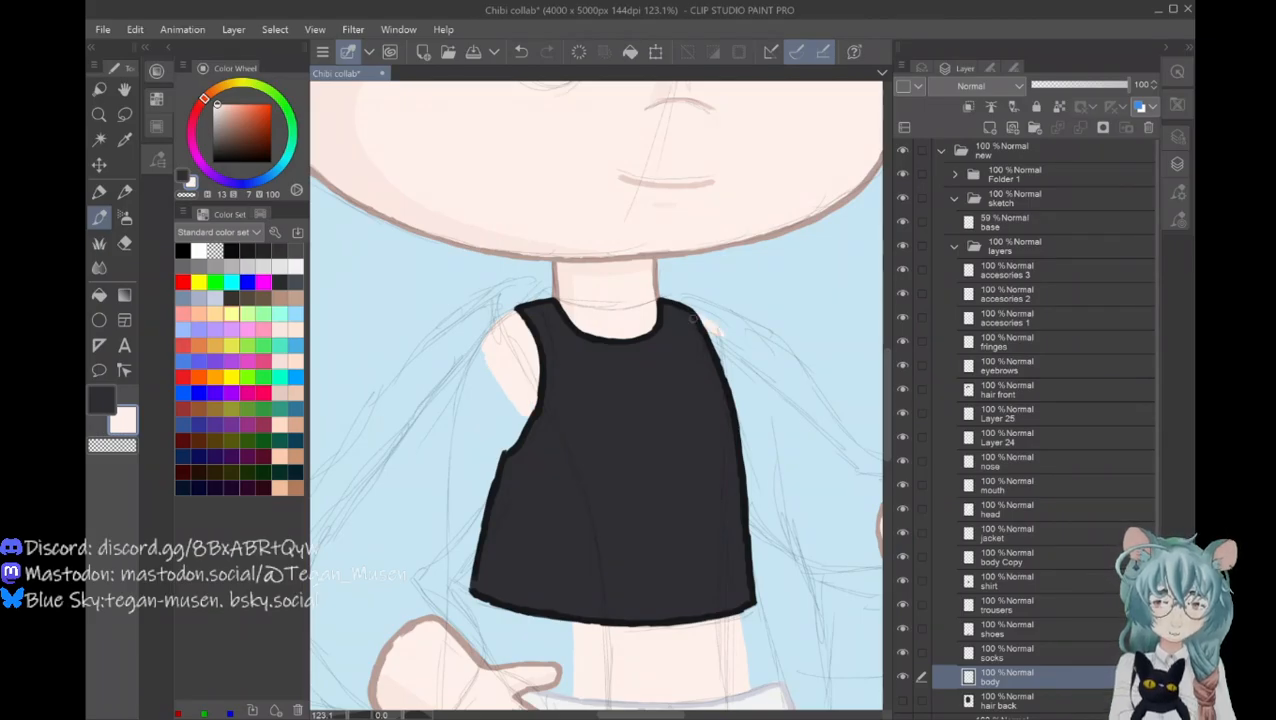
pyautogui.moveTo(718, 338); pyautogui.dragTo(735, 386)
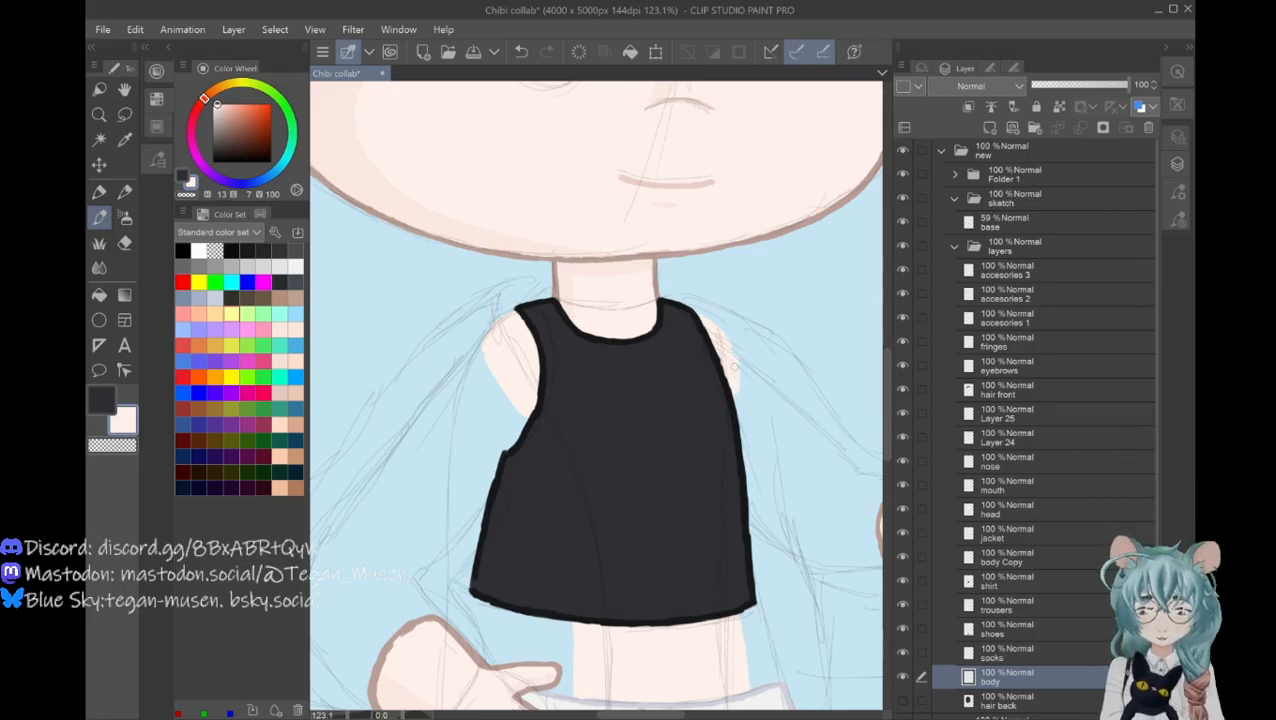
# Step: Sample the slightly darker skin tone and brush shading onto both shoulders beside the top
pyautogui.click(125, 140)
pyautogui.click(732, 366)
pyautogui.click(100, 217)
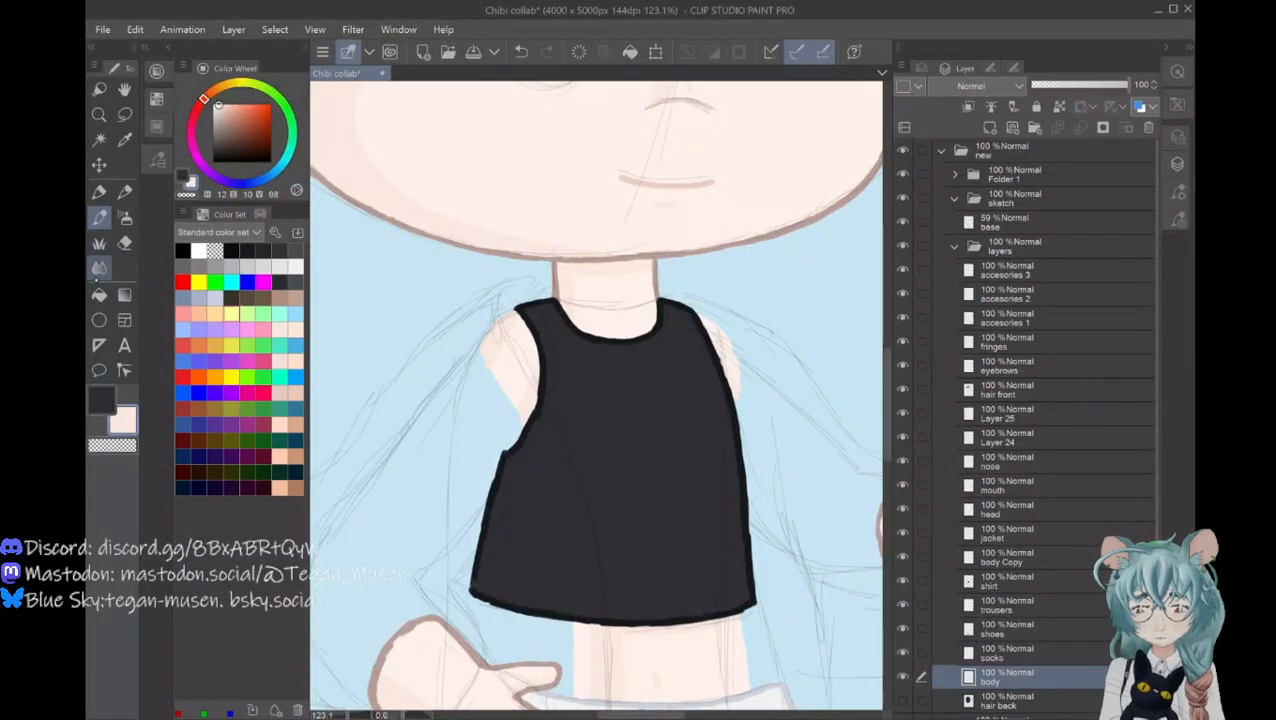
# Step: Sample the brownish skin line colour and outline the upper edge of both shoulders
pyautogui.click(124, 370)
pyautogui.click(124, 139)
pyautogui.click(385, 209)
pyautogui.click(99, 267)
pyautogui.click(99, 217)
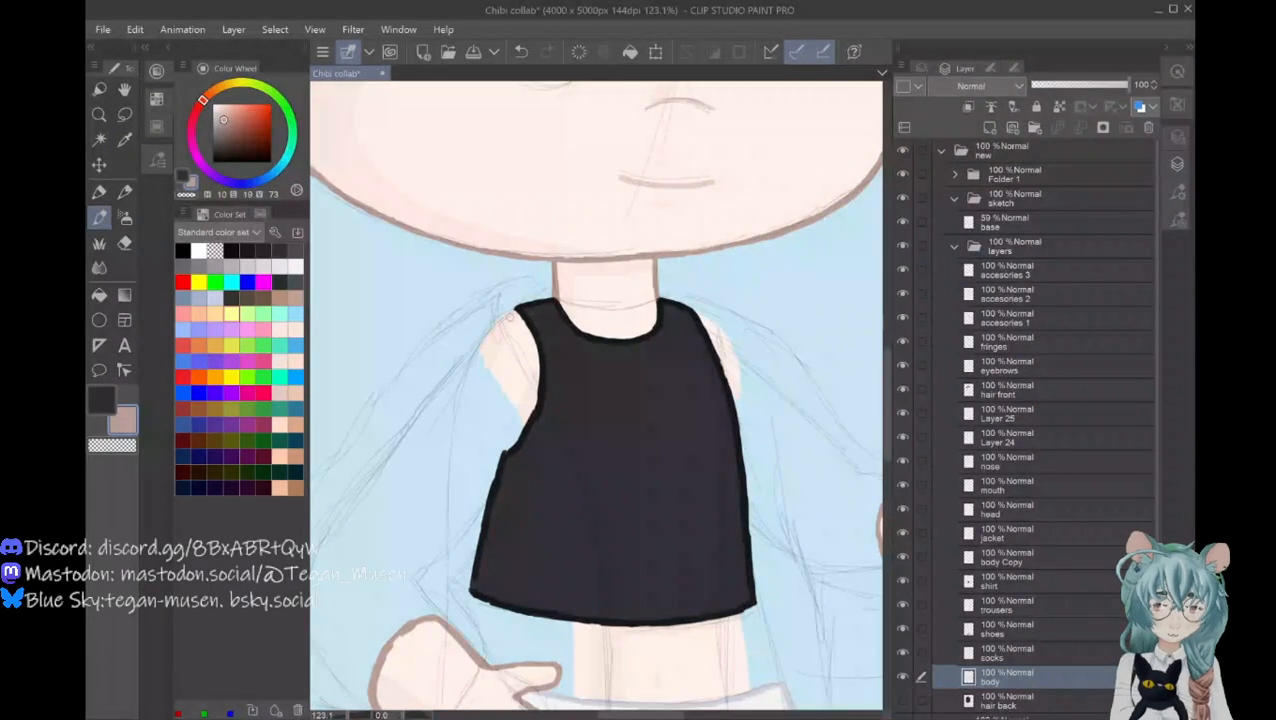
pyautogui.moveTo(516, 311); pyautogui.dragTo(484, 340)
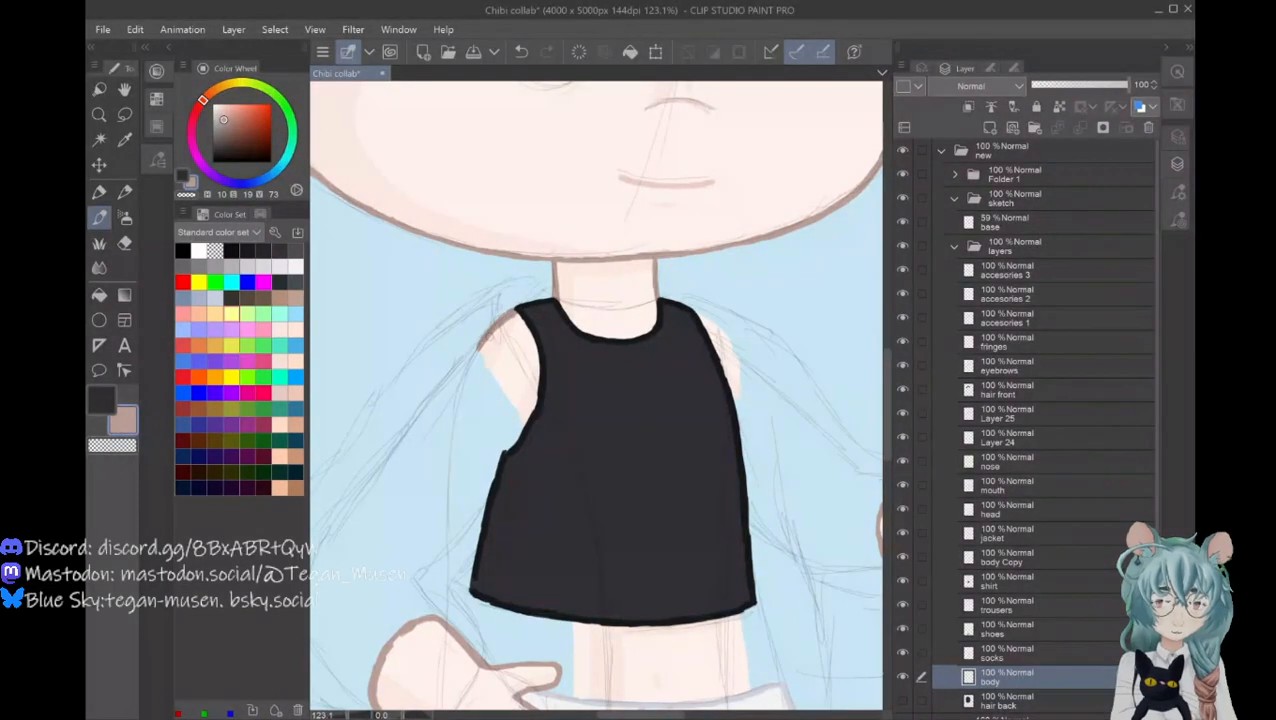
pyautogui.moveTo(731, 341); pyautogui.dragTo(695, 314)
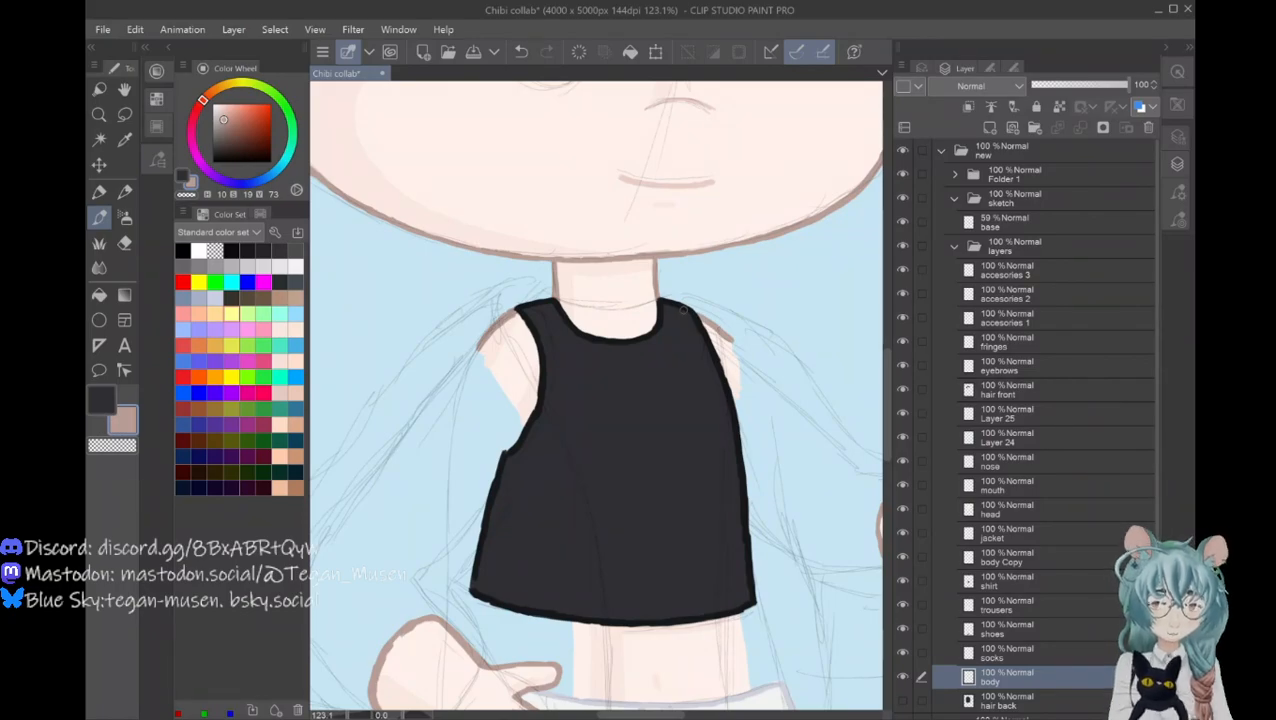
# Step: Switch to the main drawing colour and sample the near-black shade from the black palette swatches beside the character
pyautogui.press('x')
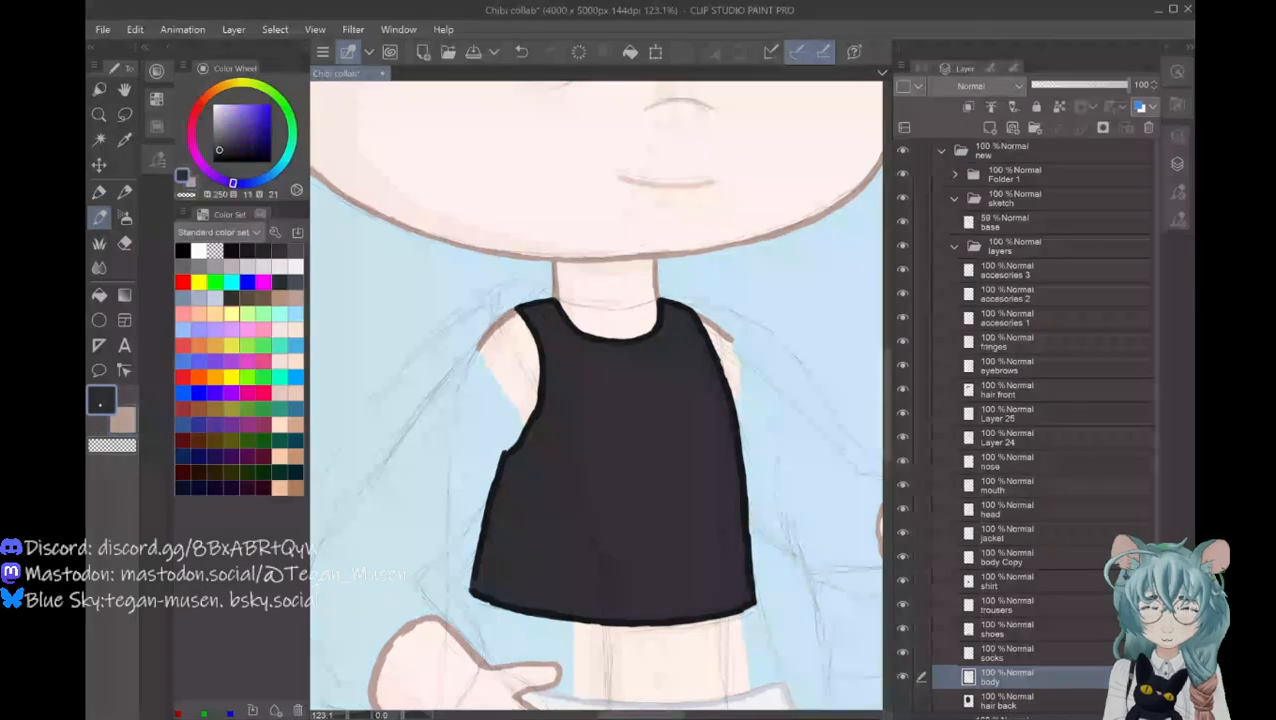
pyautogui.moveTo(641, 714); pyautogui.dragTo(656, 714)
pyautogui.press('i')
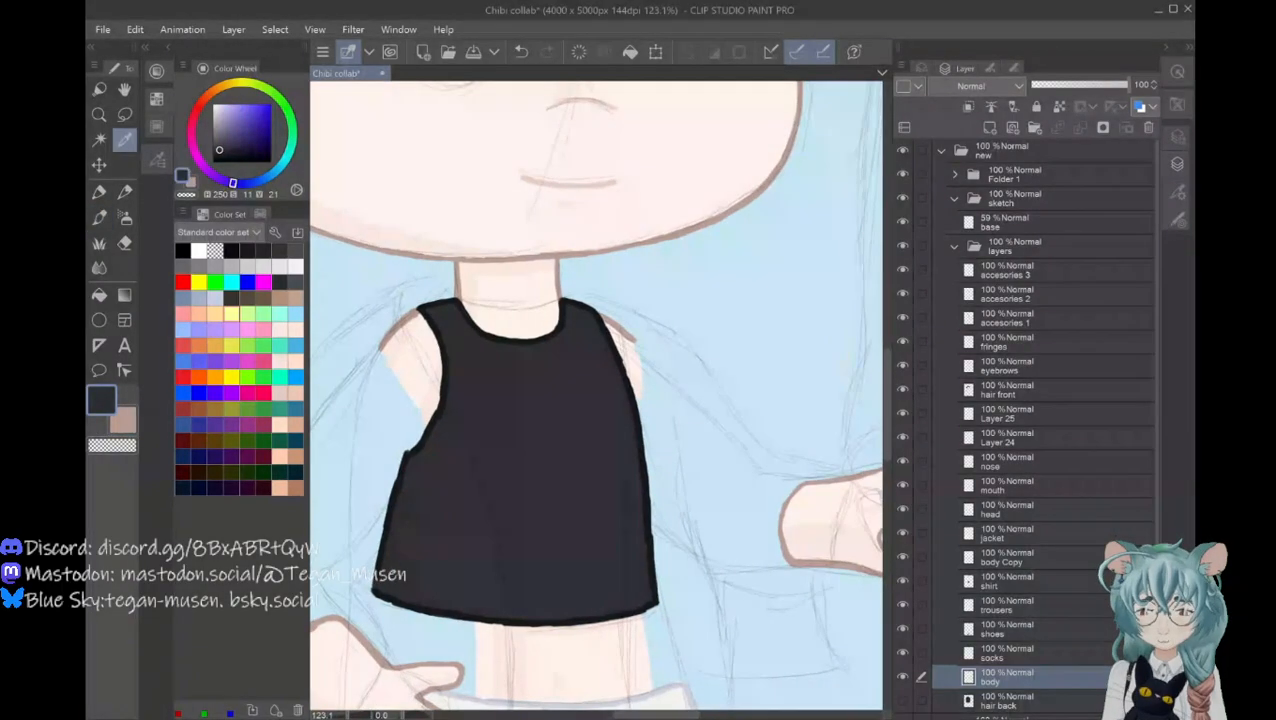
pyautogui.click(632, 702)
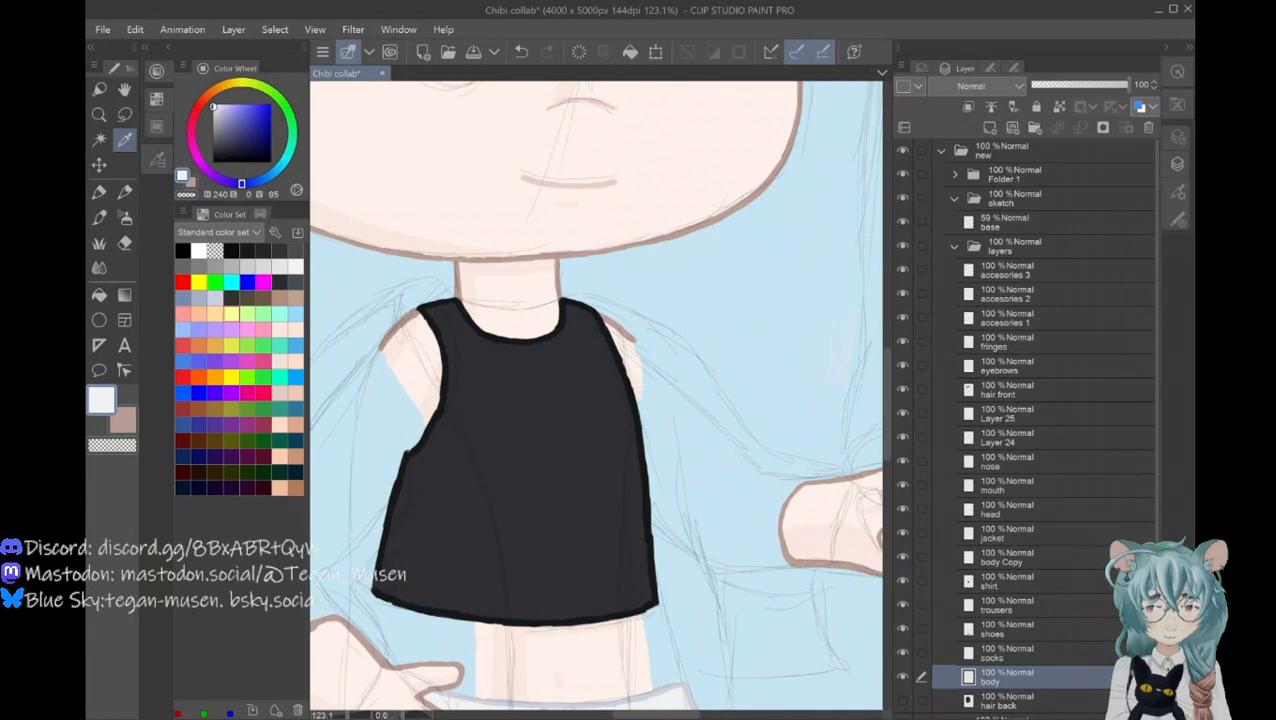
pyautogui.moveTo(655, 715); pyautogui.dragTo(717, 715)
pyautogui.keyDown('alt'); pyautogui.click(856, 323); pyautogui.keyUp('alt')
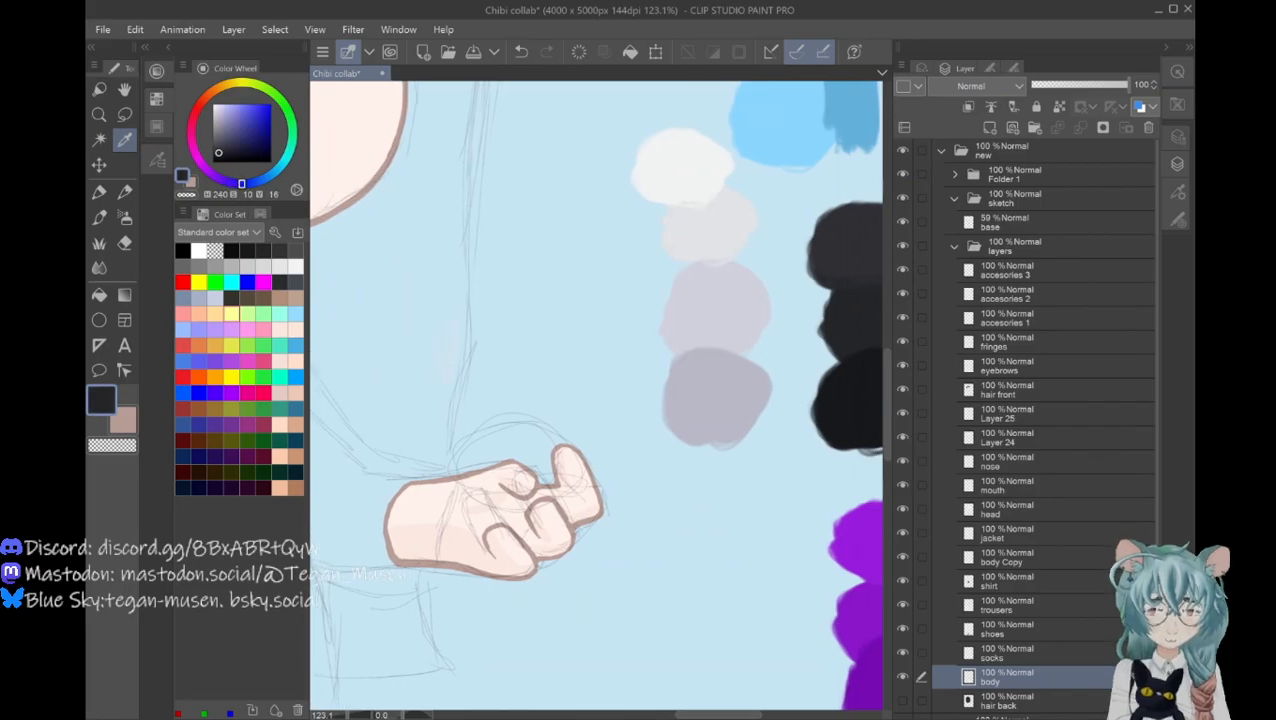
pyautogui.moveTo(715, 715); pyautogui.dragTo(643, 715)
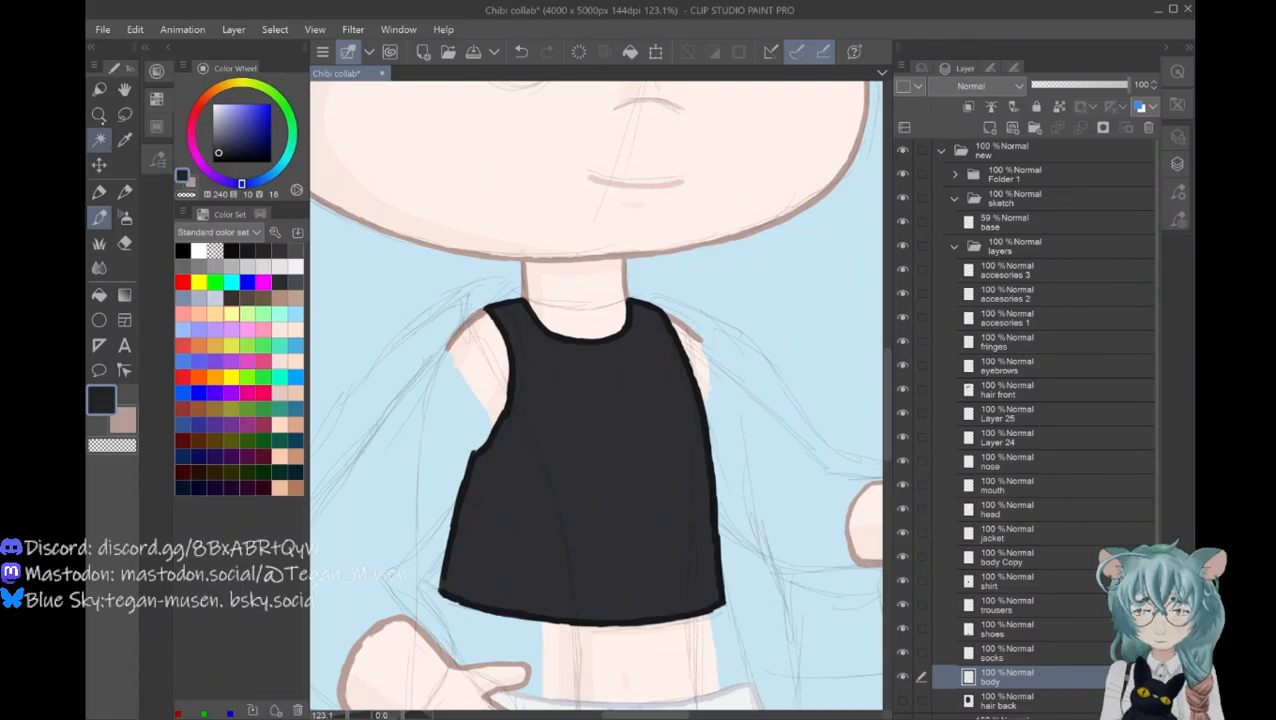
# Step: Examine the whole chibi character, checking how the shoulders and black top look against the hair
pyautogui.click(99, 113)
pyautogui.scroll(-2, 416, 529)
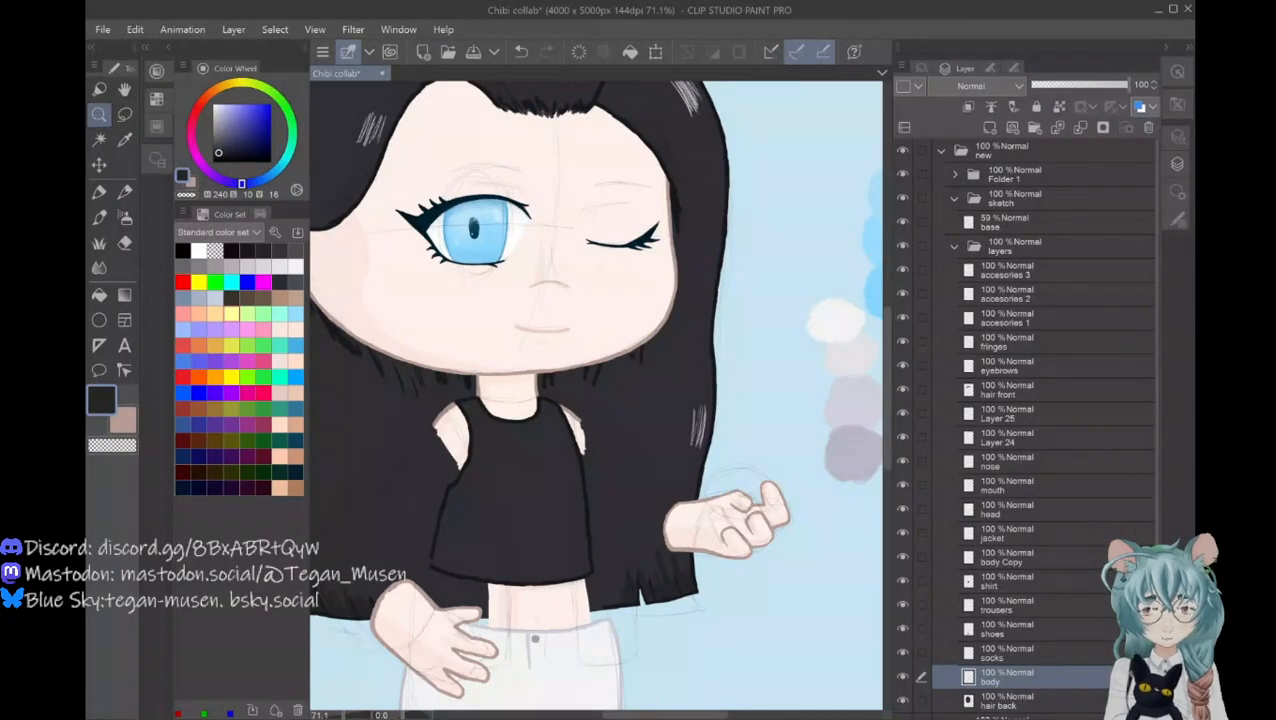
pyautogui.click(433, 526)
pyautogui.scroll(-2, 433, 526)
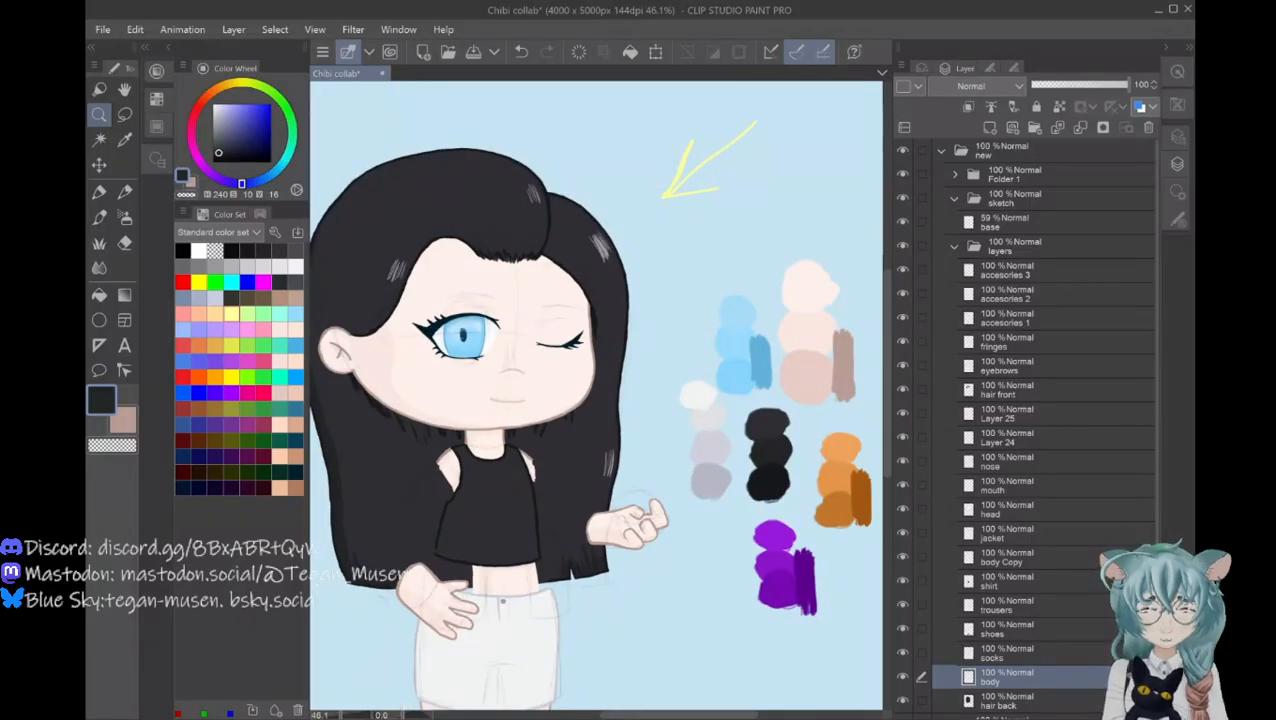
pyautogui.scroll(-2, 628, 595)
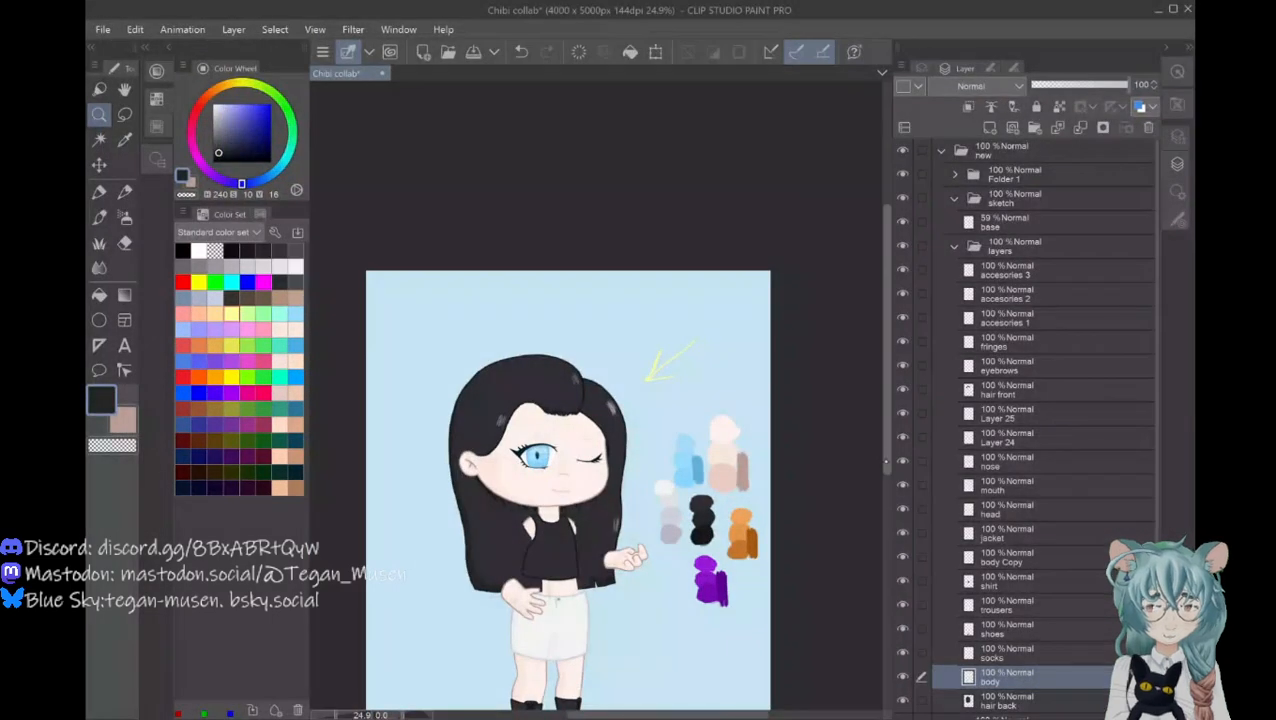
pyautogui.moveTo(886, 370); pyautogui.dragTo(886, 396)
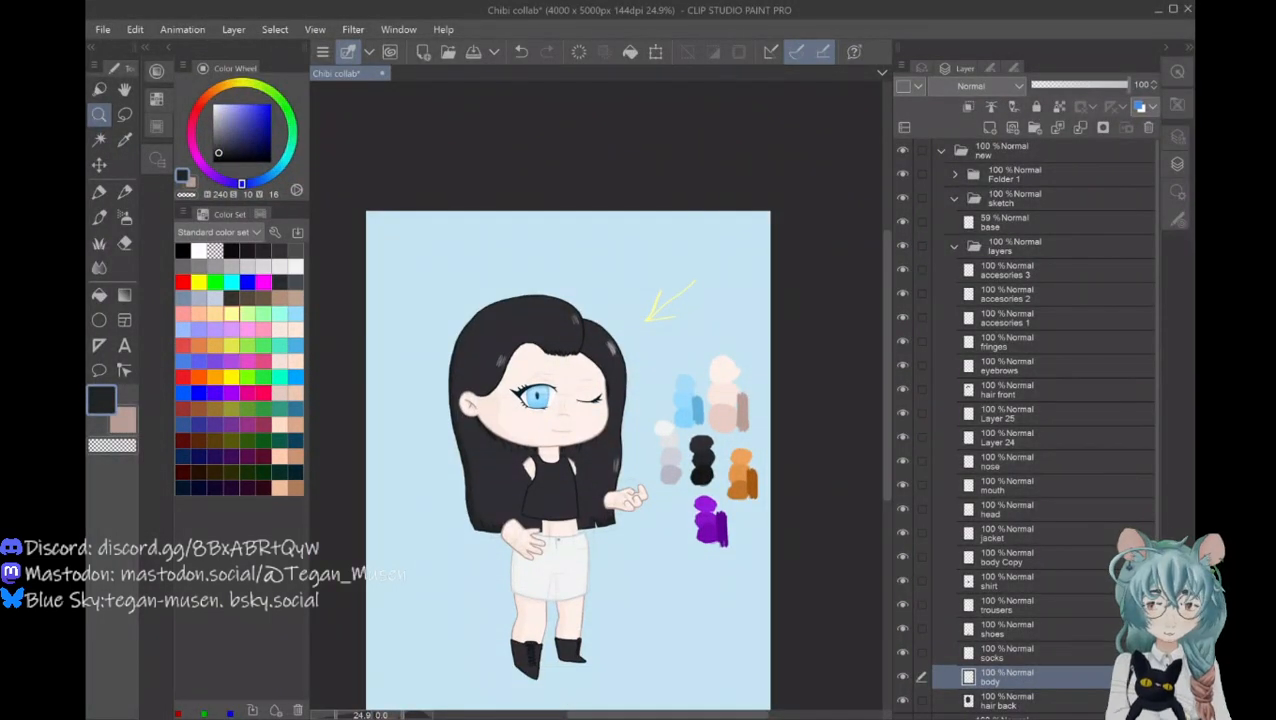
pyautogui.scroll(2, 525, 505)
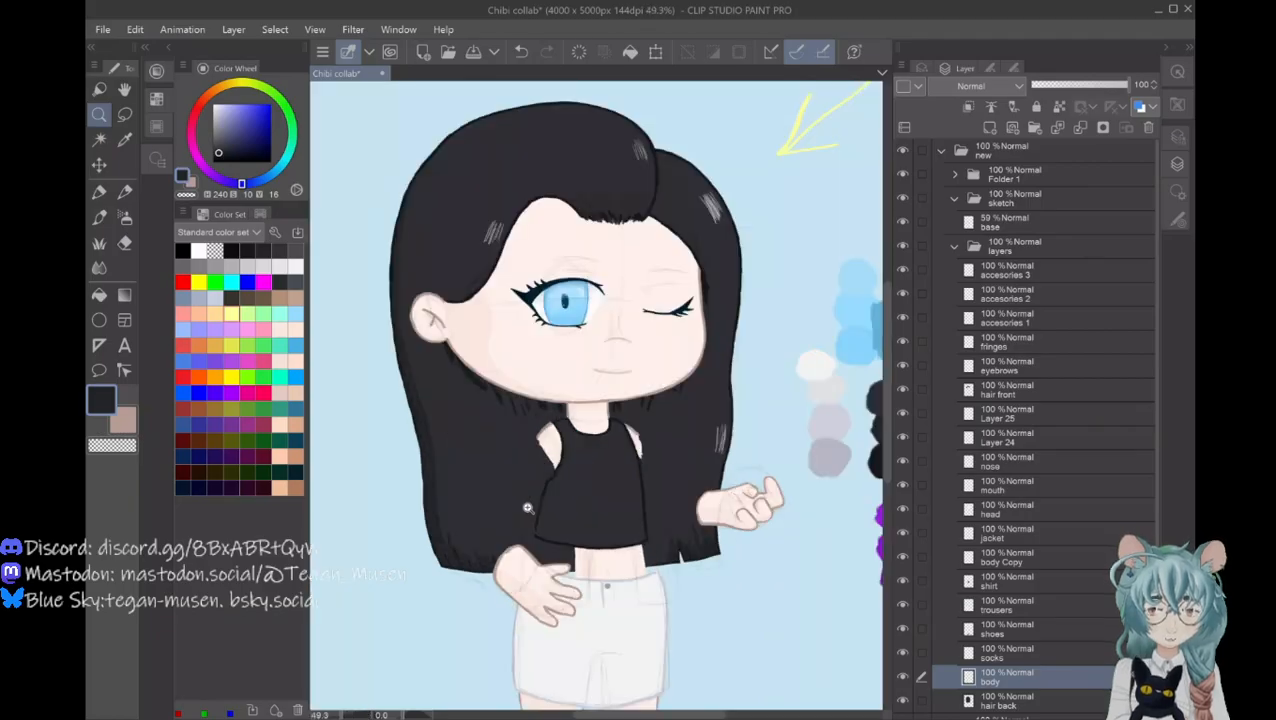
pyautogui.scroll(-1, 527, 508)
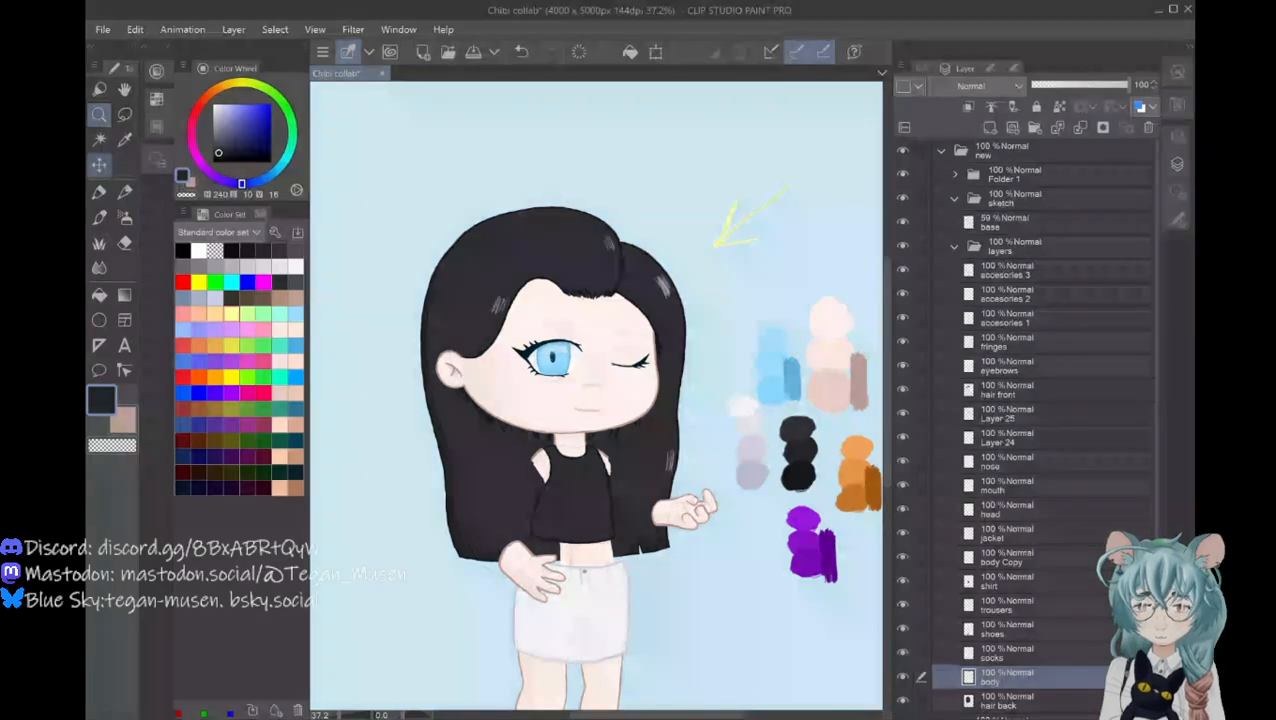
pyautogui.click(100, 217)
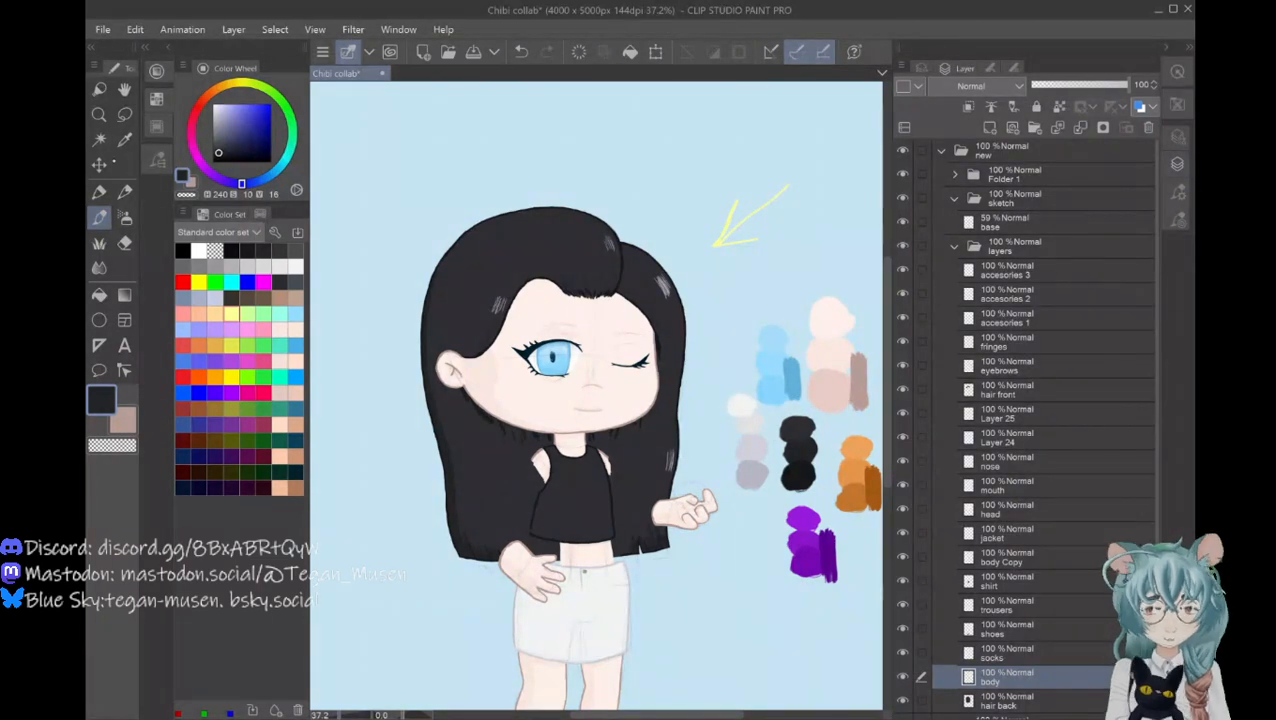
# Step: Compare the black top with and without the back hair, leave the hair back layer hidden and ready the brush
pyautogui.click(903, 700)
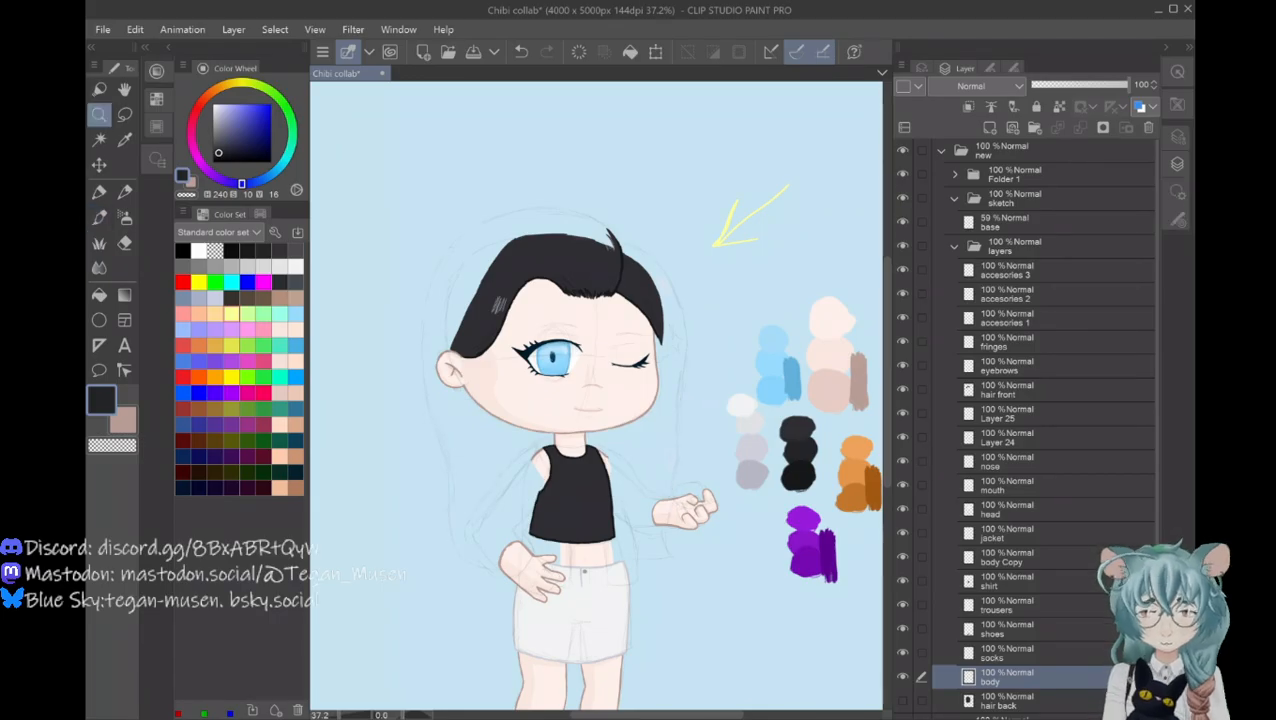
pyautogui.scroll(2, 558, 538)
pyautogui.scroll(4, 560, 542)
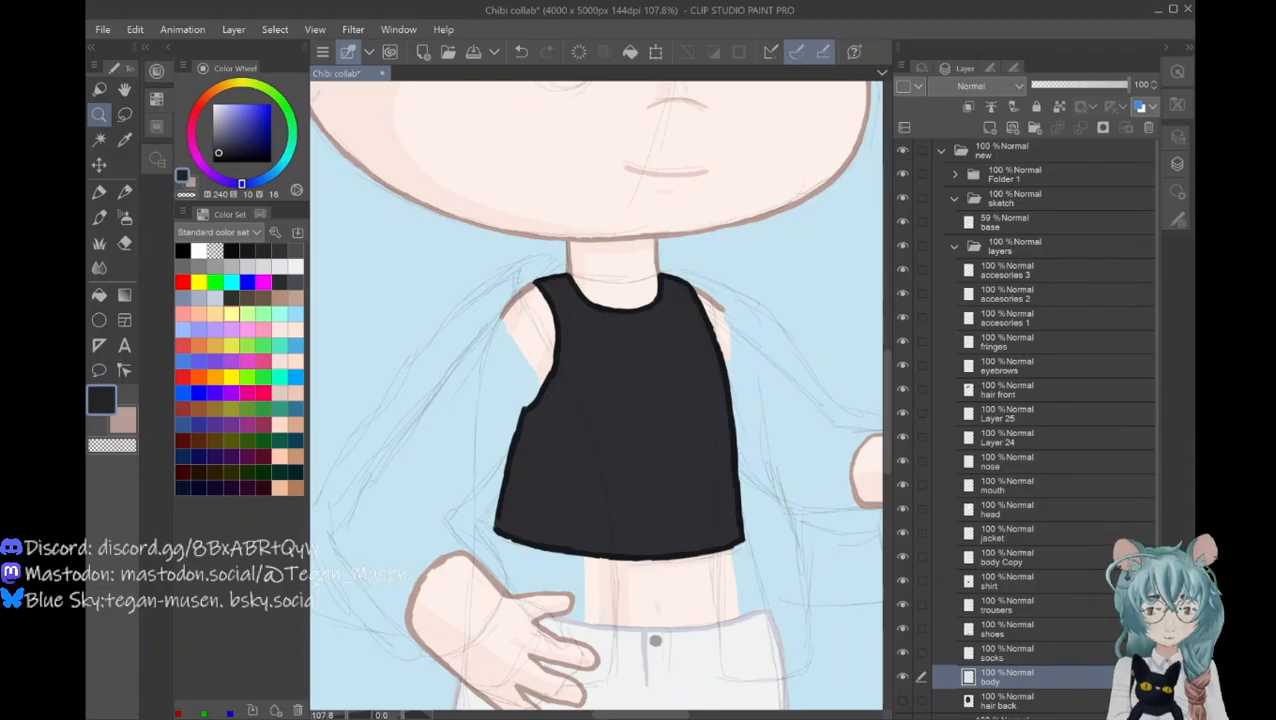
pyautogui.click(903, 701)
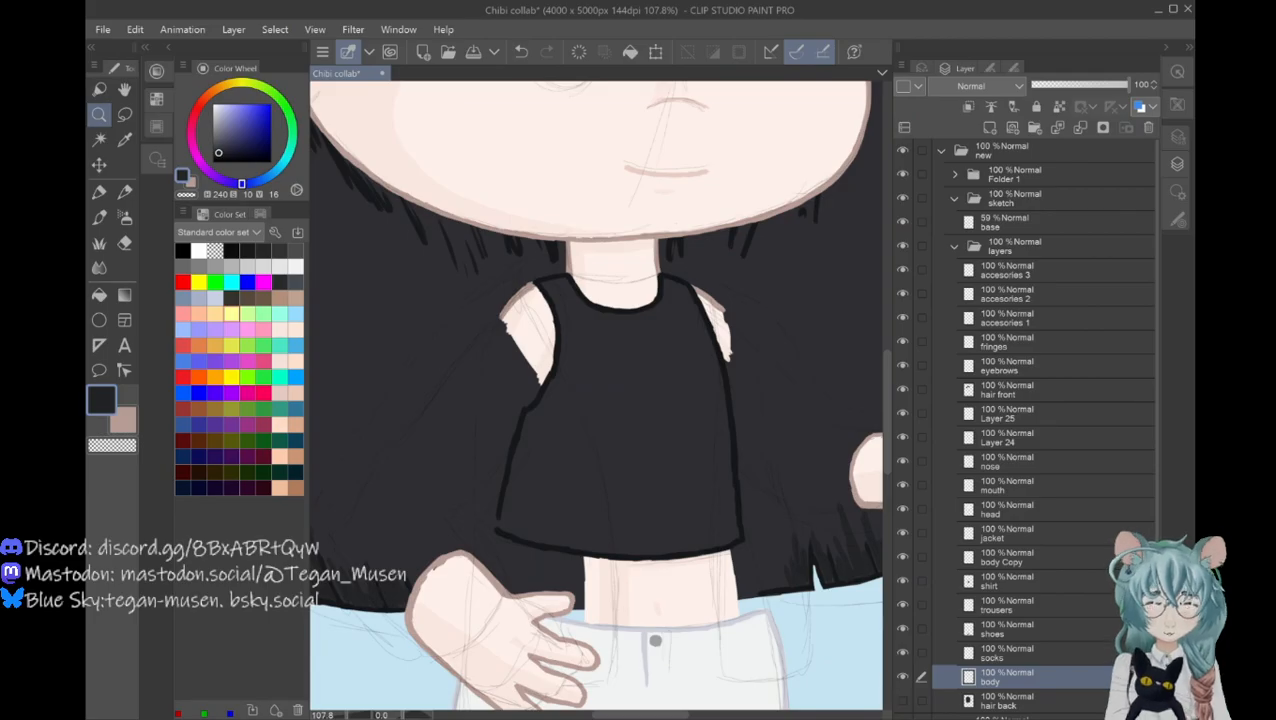
pyautogui.click(903, 701)
pyautogui.press('b')
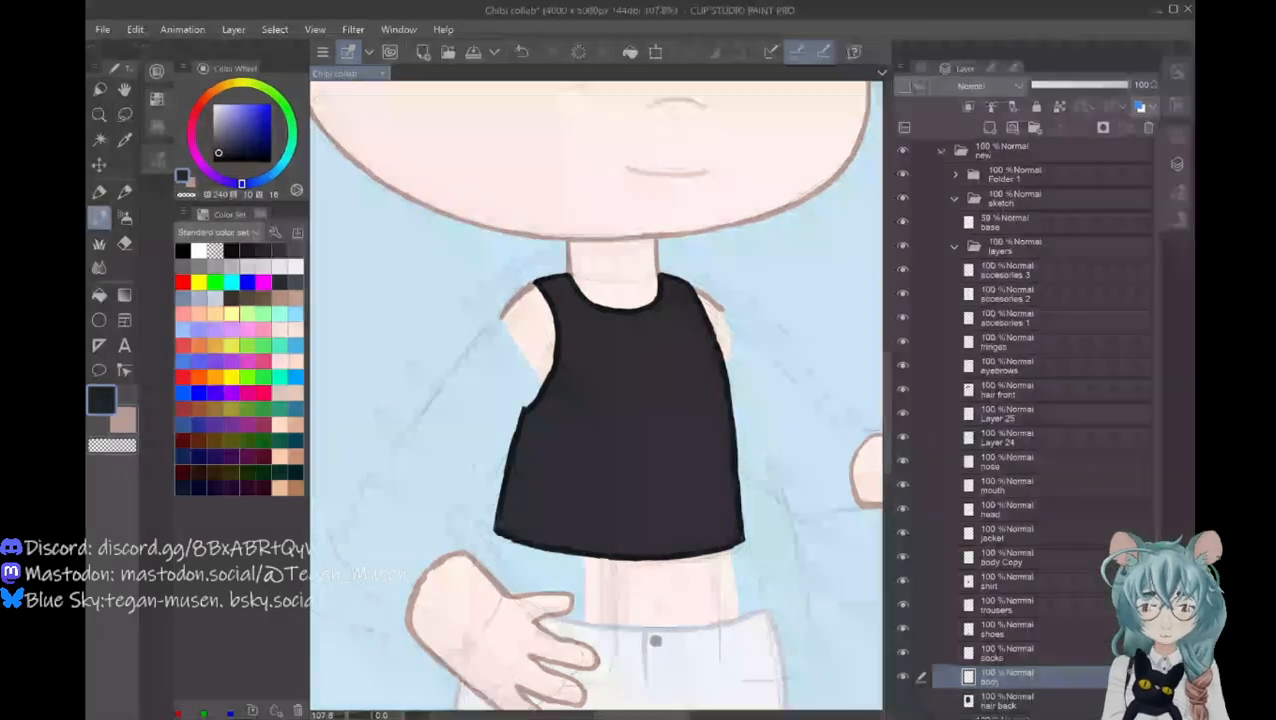
# Step: Toggle the shirt and body layers' visibility to check which holds the dark strokes, and make the shirt layer active
pyautogui.click(903, 580)
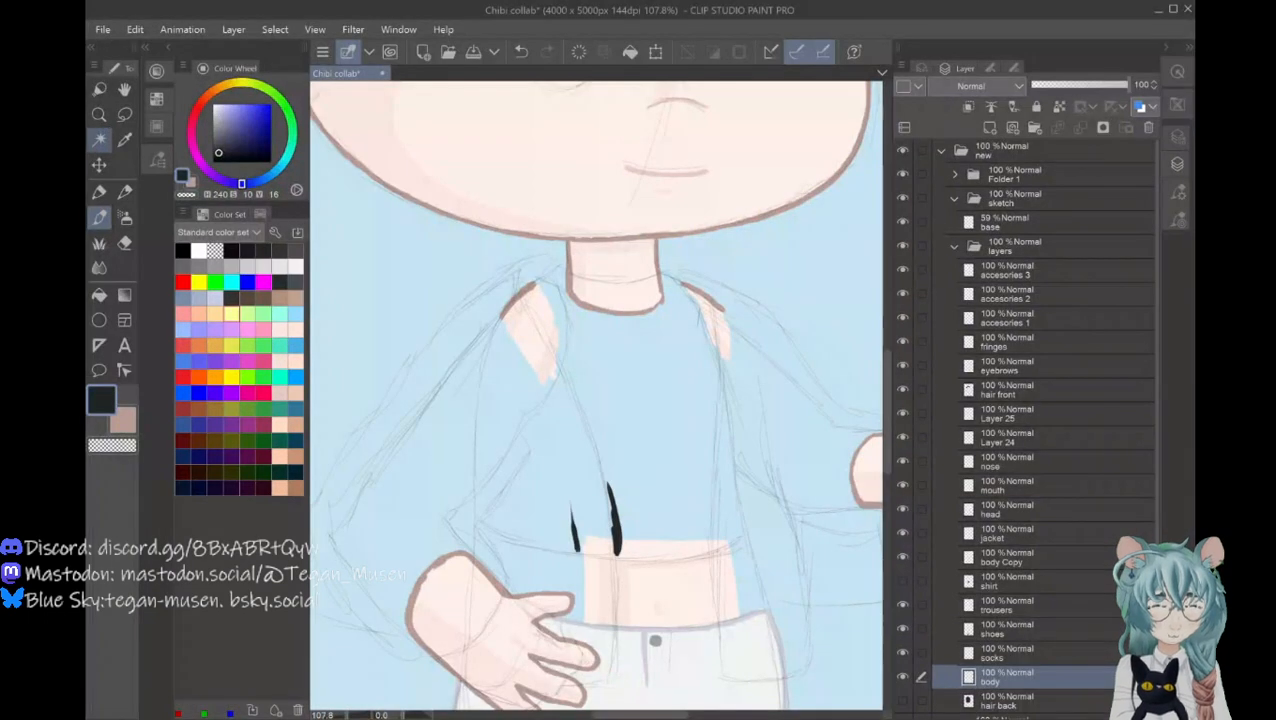
pyautogui.click(903, 677)
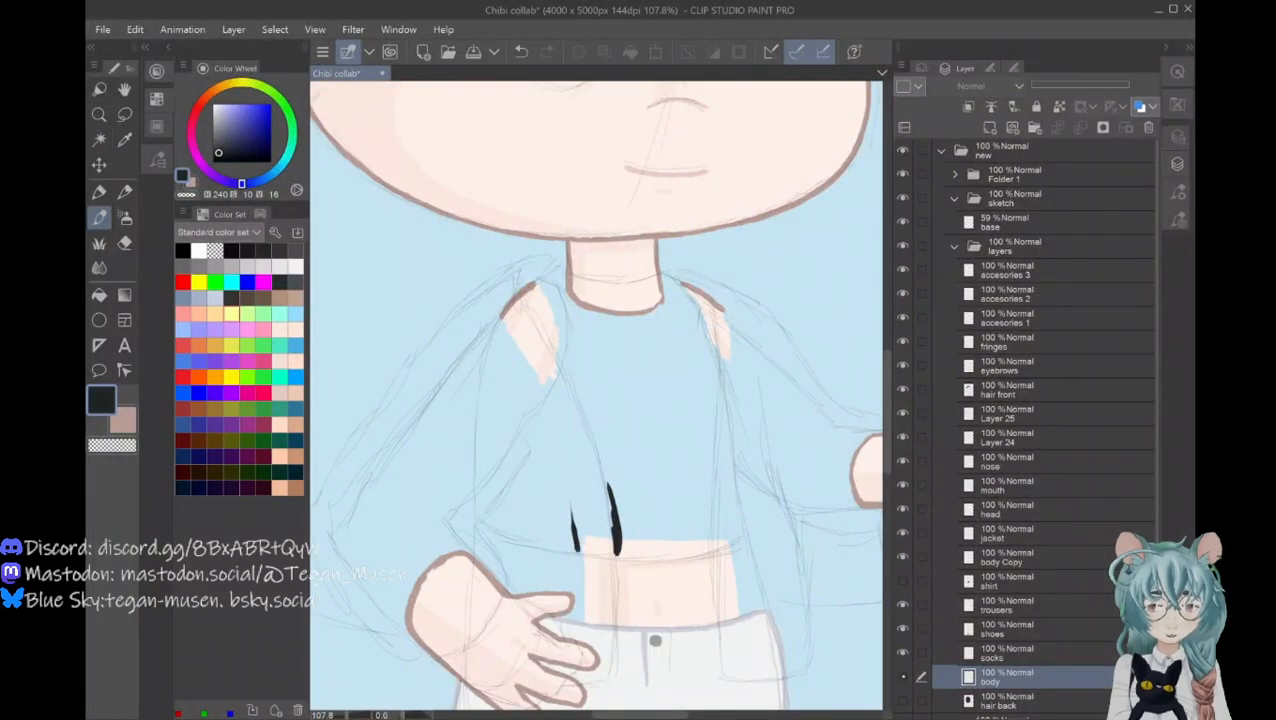
pyautogui.click(903, 677)
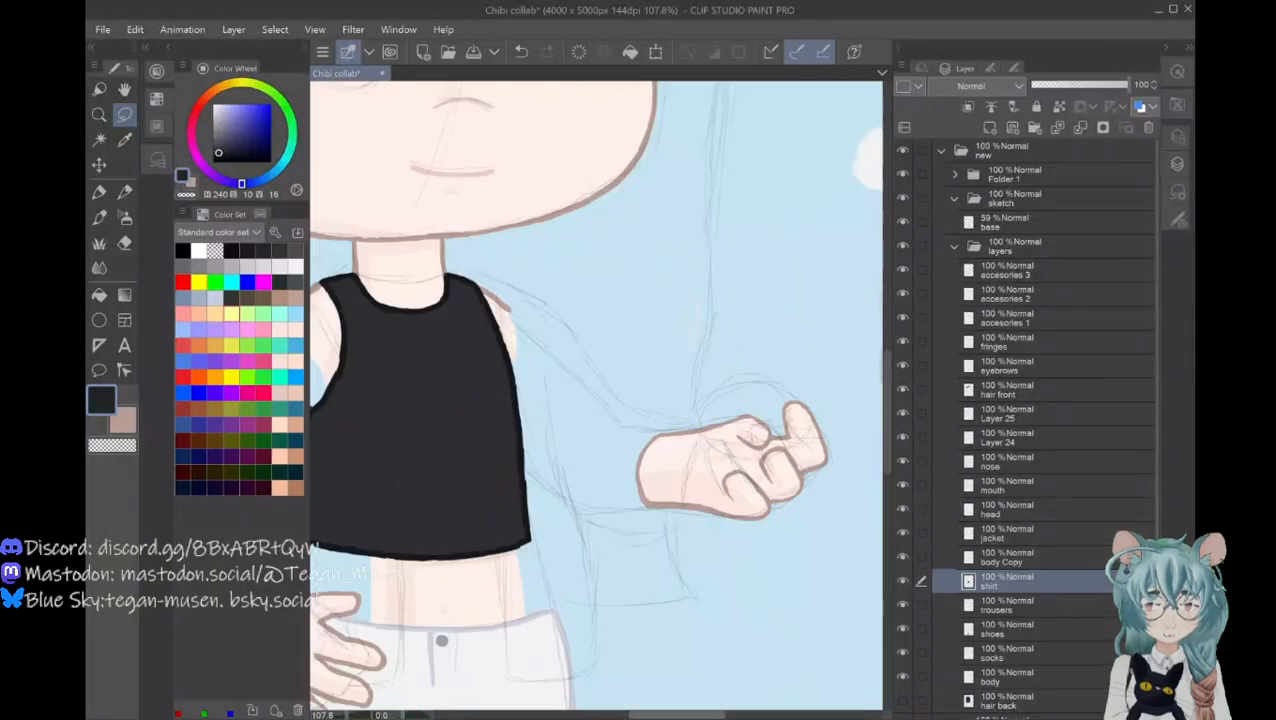
# Step: Paint a near-black shadow with a curved edge over the lower part of the black top, on the side nearest the open hand
pyautogui.moveTo(676, 715); pyautogui.dragTo(711, 715)
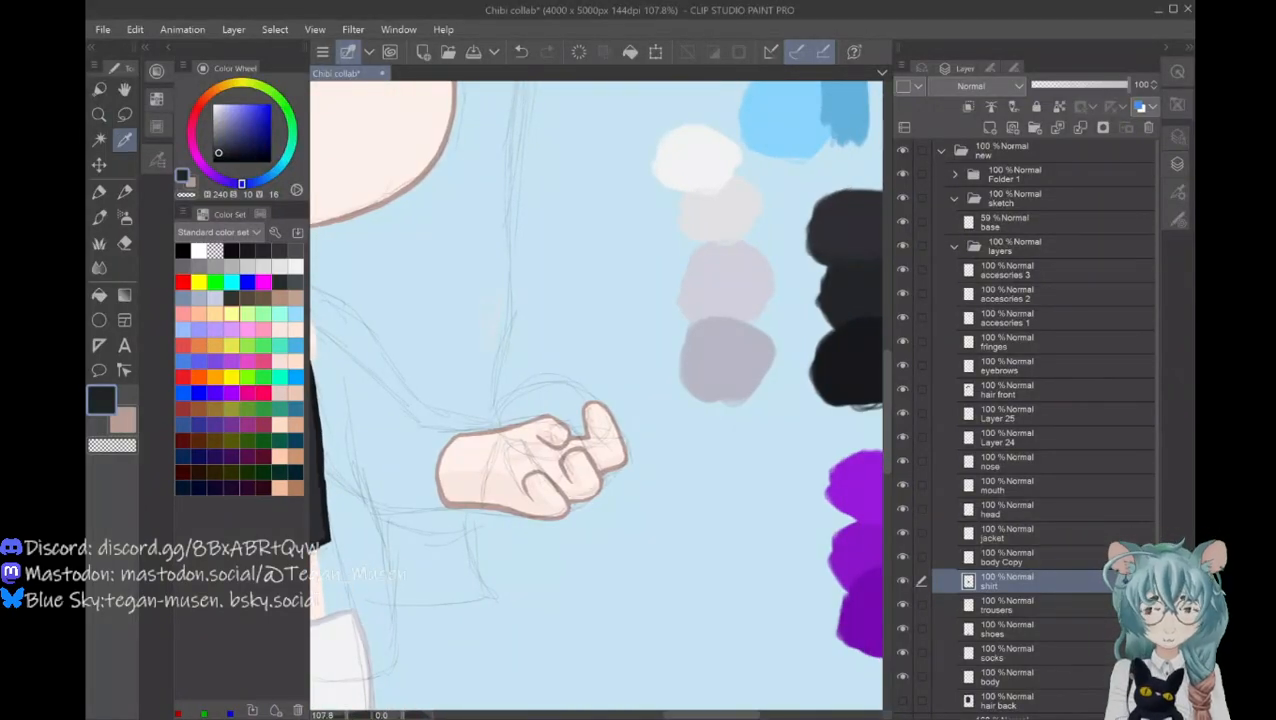
pyautogui.moveTo(711, 715); pyautogui.dragTo(648, 715)
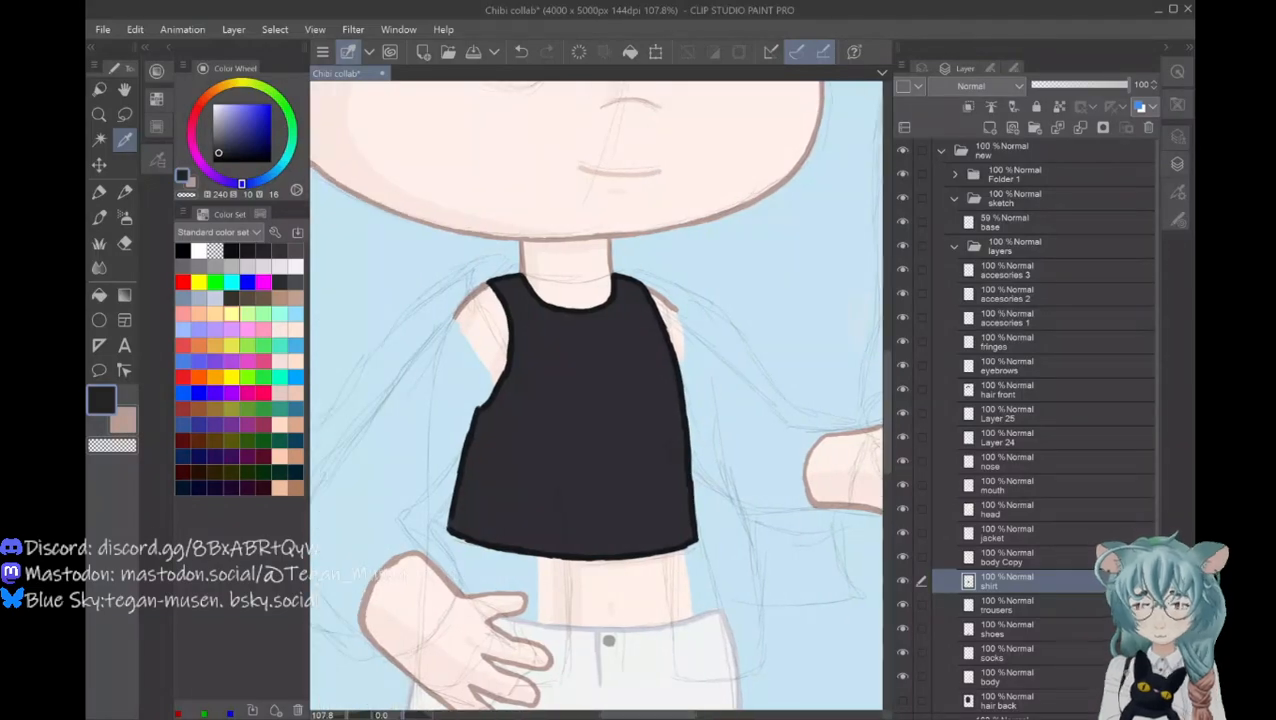
pyautogui.click(99, 216)
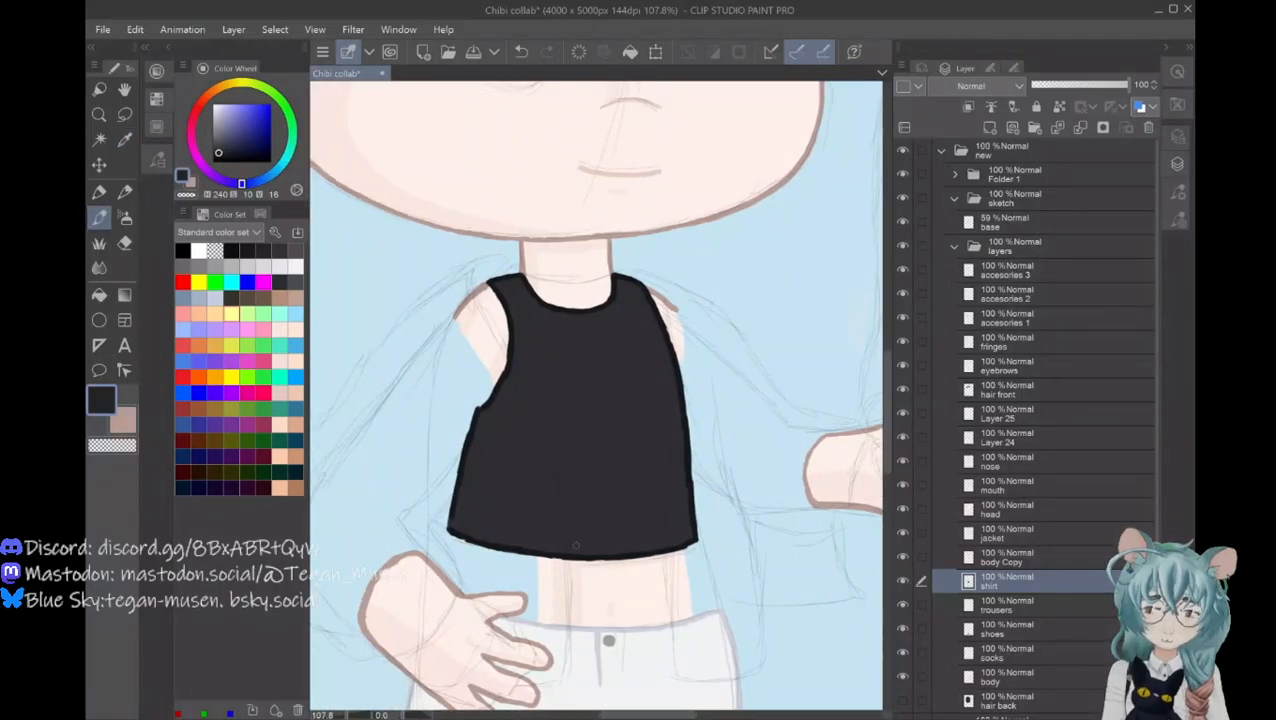
pyautogui.moveTo(574, 523)
pyautogui.mouseDown()
pyautogui.moveTo(568, 465)
pyautogui.moveTo(572, 499)
pyautogui.mouseUp()
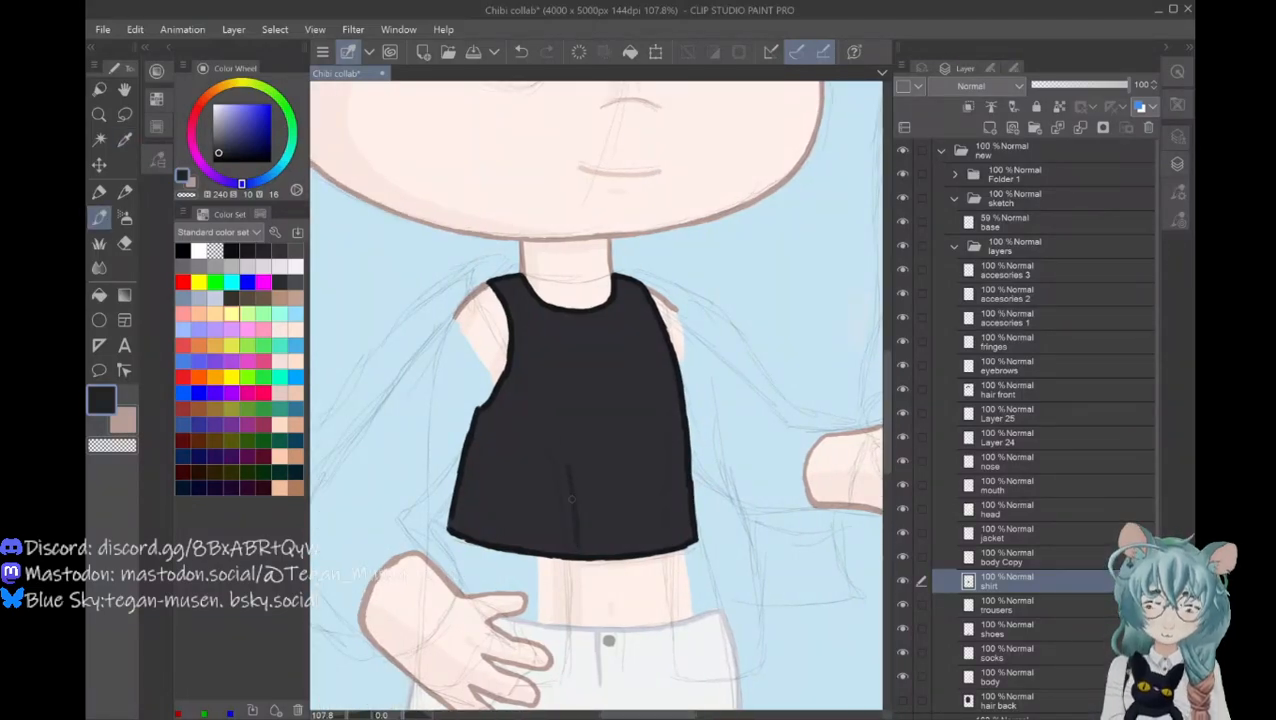
pyautogui.moveTo(557, 434)
pyautogui.mouseDown()
pyautogui.moveTo(555, 414)
pyautogui.moveTo(556, 436)
pyautogui.moveTo(540, 416)
pyautogui.mouseUp()
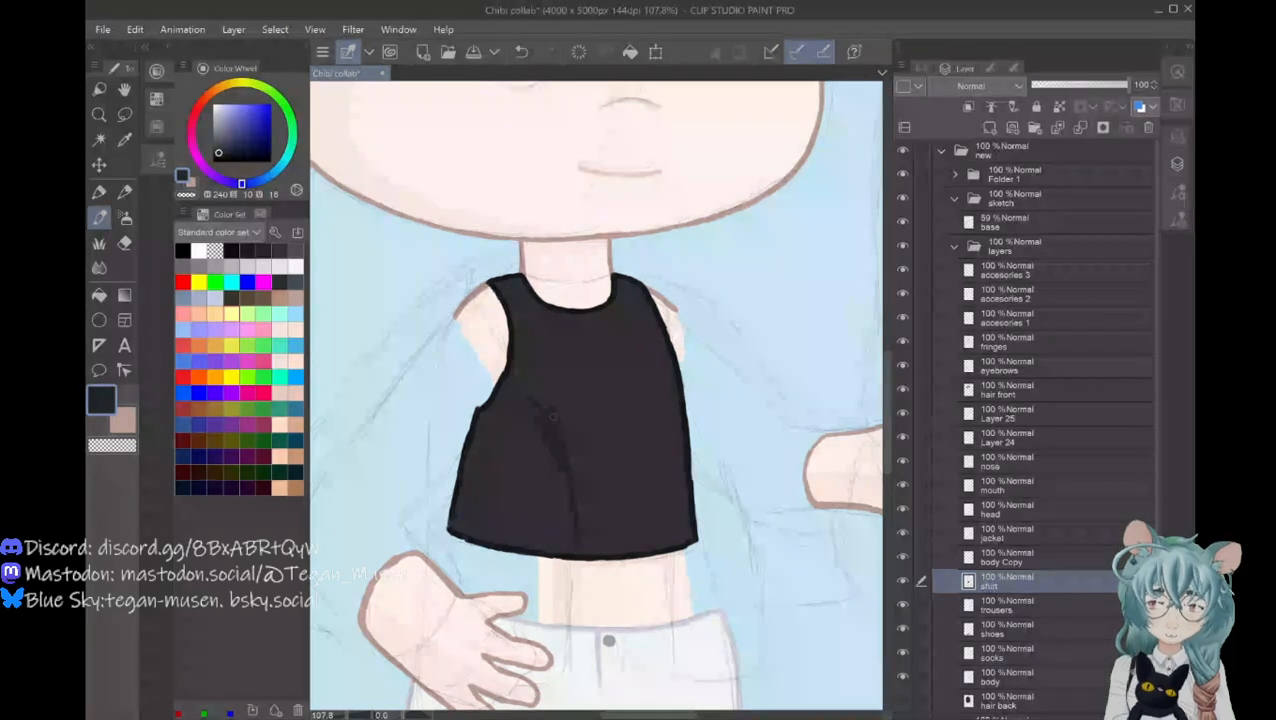
pyautogui.moveTo(520, 394)
pyautogui.mouseDown()
pyautogui.moveTo(567, 447)
pyautogui.moveTo(563, 437)
pyautogui.mouseUp()
pyautogui.moveTo(574, 508); pyautogui.dragTo(580, 525)
pyautogui.moveTo(560, 472)
pyautogui.mouseDown()
pyautogui.moveTo(508, 390)
pyautogui.moveTo(556, 480)
pyautogui.moveTo(524, 446)
pyautogui.moveTo(538, 469)
pyautogui.moveTo(519, 459)
pyautogui.moveTo(556, 502)
pyautogui.mouseUp()
pyautogui.moveTo(515, 465)
pyautogui.mouseDown()
pyautogui.moveTo(557, 522)
pyautogui.moveTo(504, 487)
pyautogui.moveTo(558, 532)
pyautogui.moveTo(504, 536)
pyautogui.mouseUp()
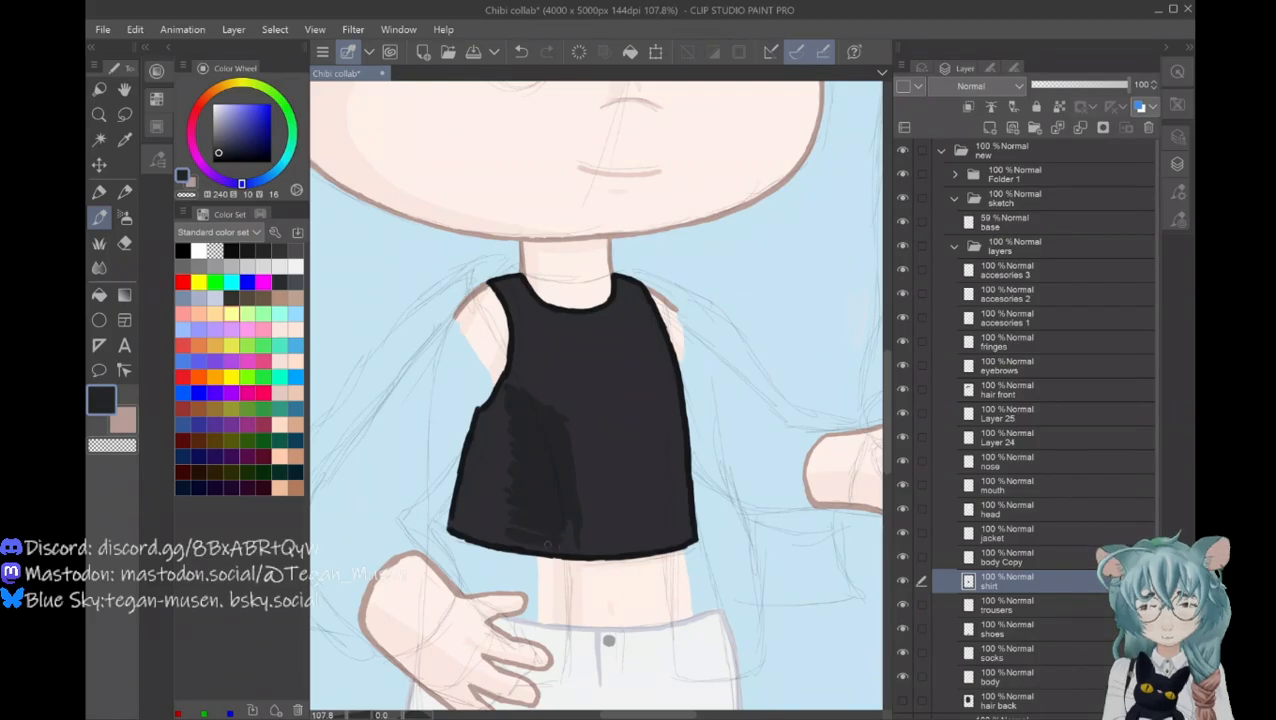
pyautogui.moveTo(573, 516); pyautogui.dragTo(572, 548)
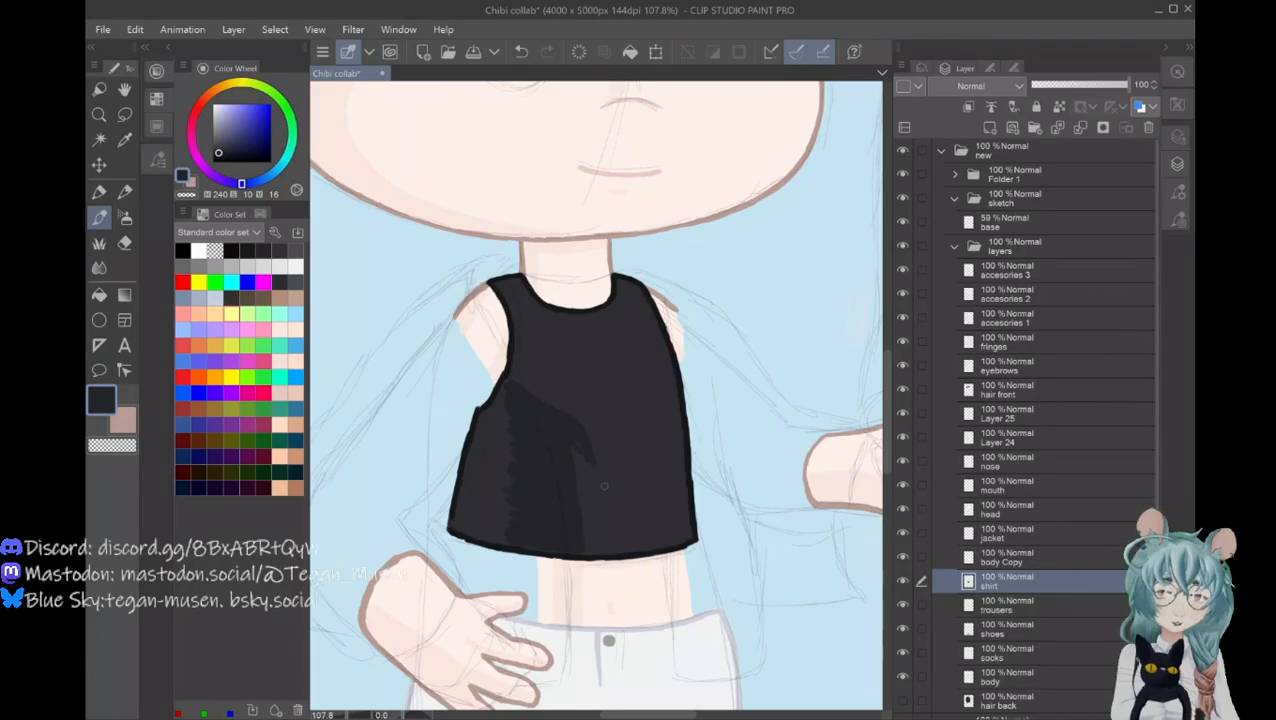
pyautogui.moveTo(590, 458); pyautogui.dragTo(601, 536)
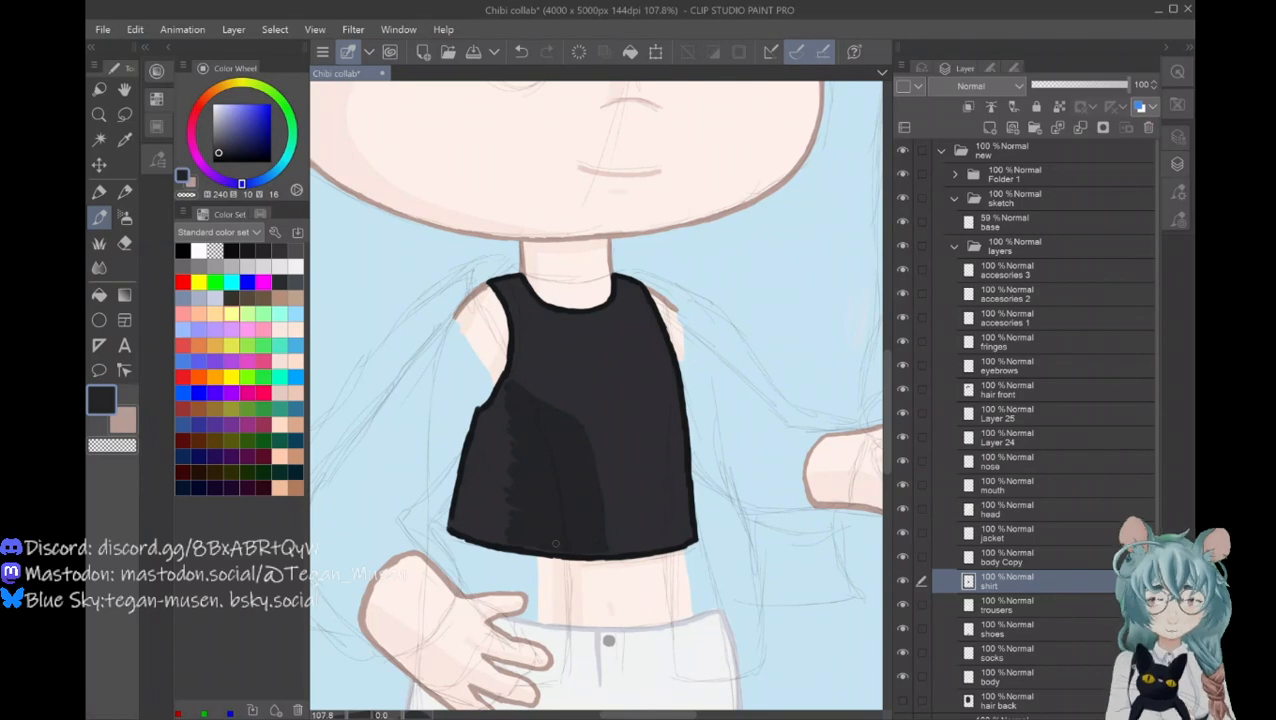
pyautogui.moveTo(480, 530)
pyautogui.mouseDown()
pyautogui.moveTo(521, 518)
pyautogui.moveTo(485, 499)
pyautogui.moveTo(489, 520)
pyautogui.moveTo(503, 525)
pyautogui.moveTo(509, 501)
pyautogui.moveTo(486, 475)
pyautogui.moveTo(509, 429)
pyautogui.mouseUp()
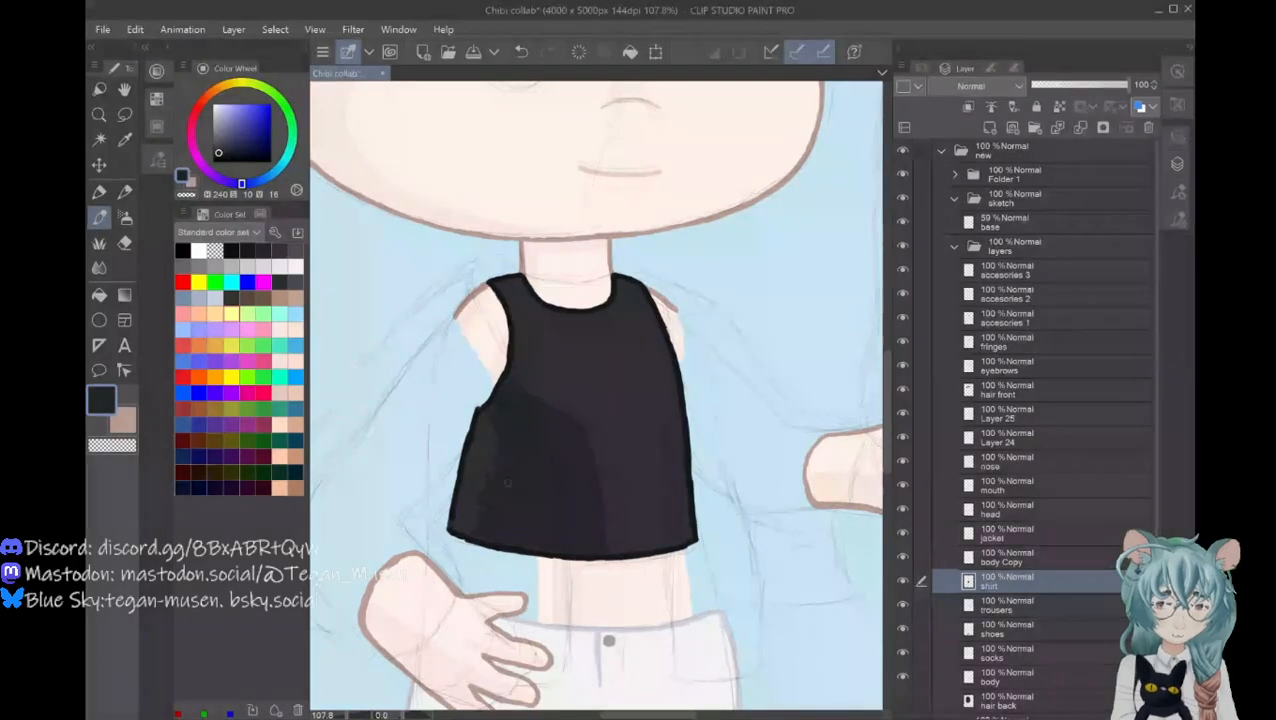
# Step: Shade the black top's edge away from the open hand, then make the jacket layer active and hide the shirt
pyautogui.moveTo(666, 444); pyautogui.dragTo(666, 410)
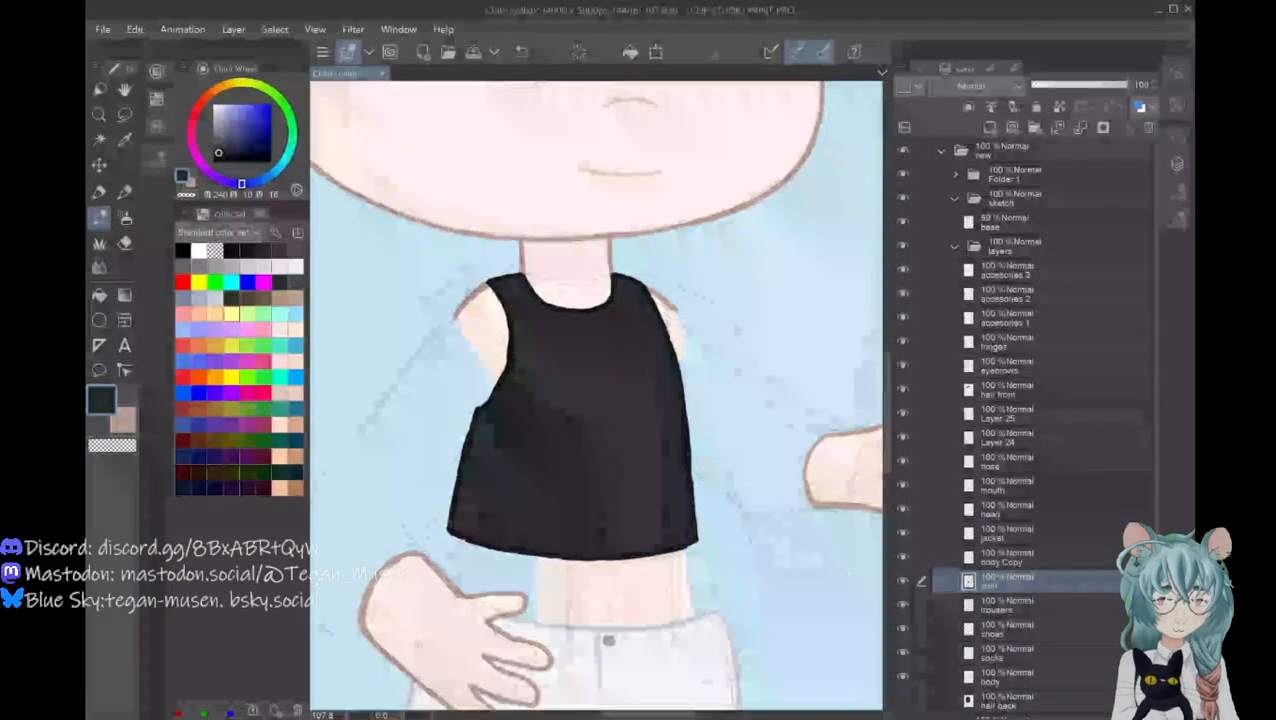
pyautogui.click(1042, 533)
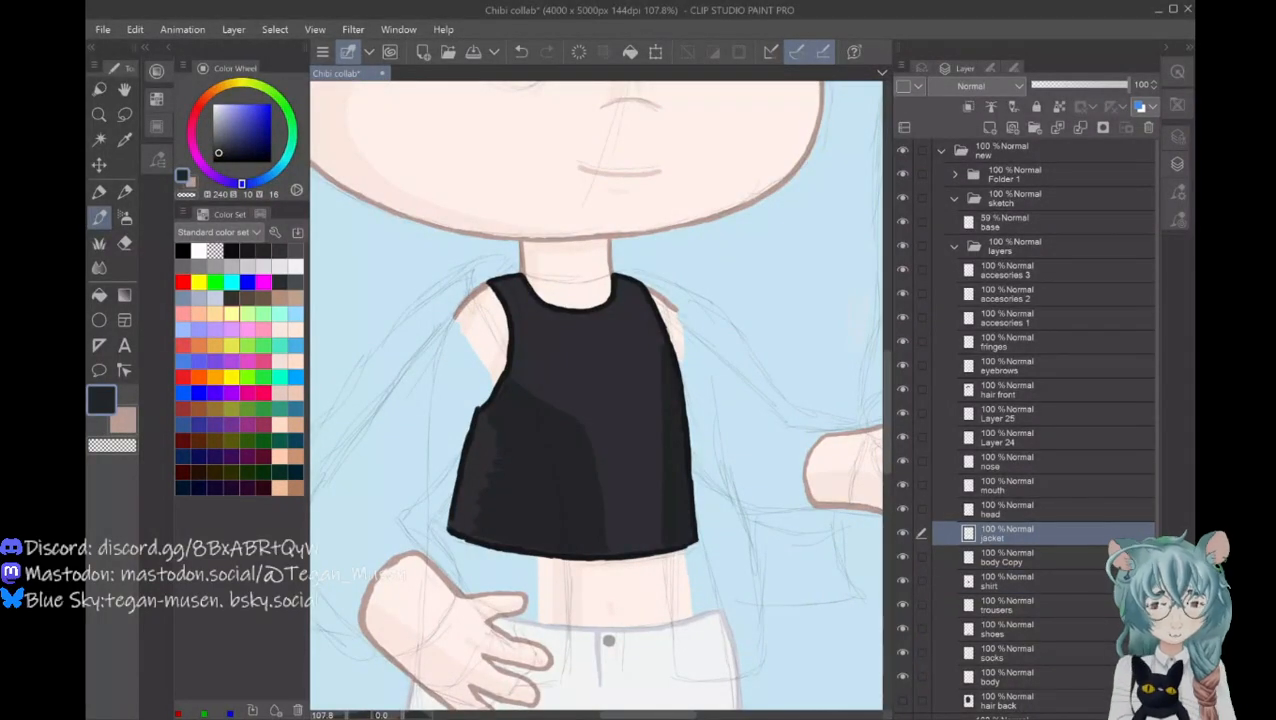
pyautogui.click(902, 580)
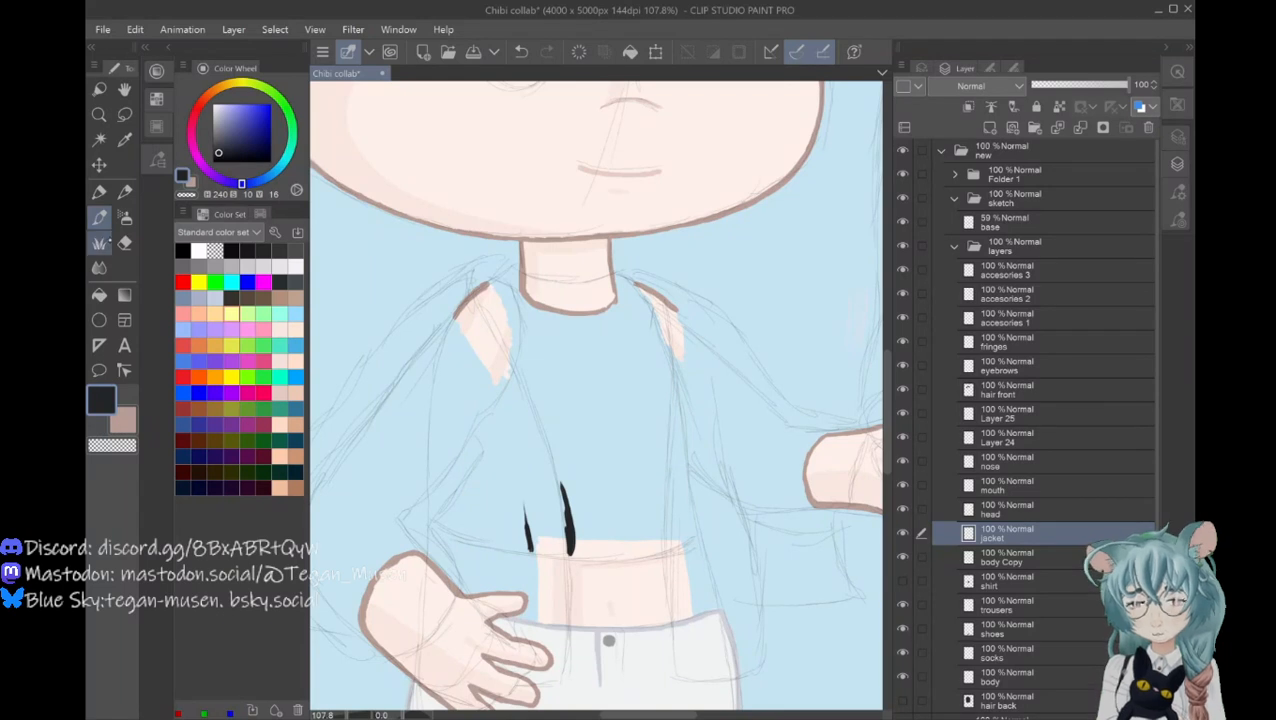
# Step: Sample the lightest of the three black palette swatches as main colour and the darkest as secondary colour
pyautogui.moveTo(650, 714); pyautogui.dragTo(735, 714)
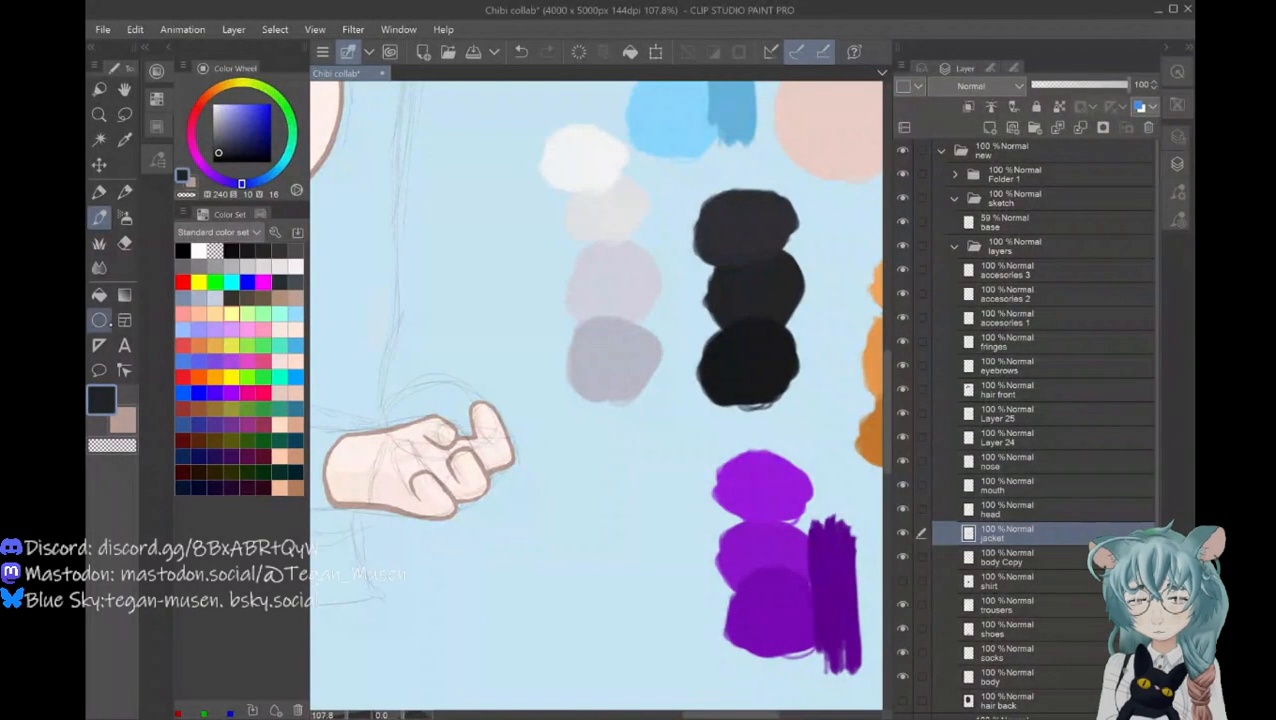
pyautogui.click(125, 141)
pyautogui.click(745, 215)
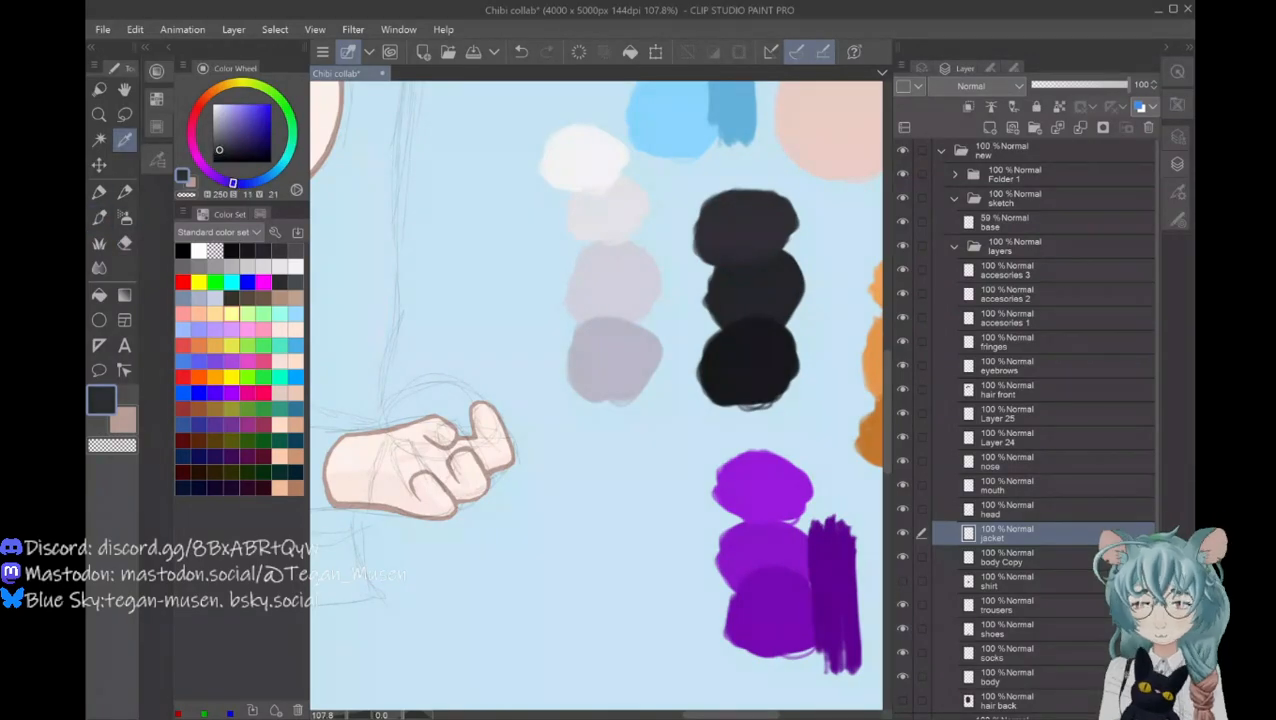
pyautogui.click(124, 421)
pyautogui.click(757, 370)
pyautogui.click(103, 403)
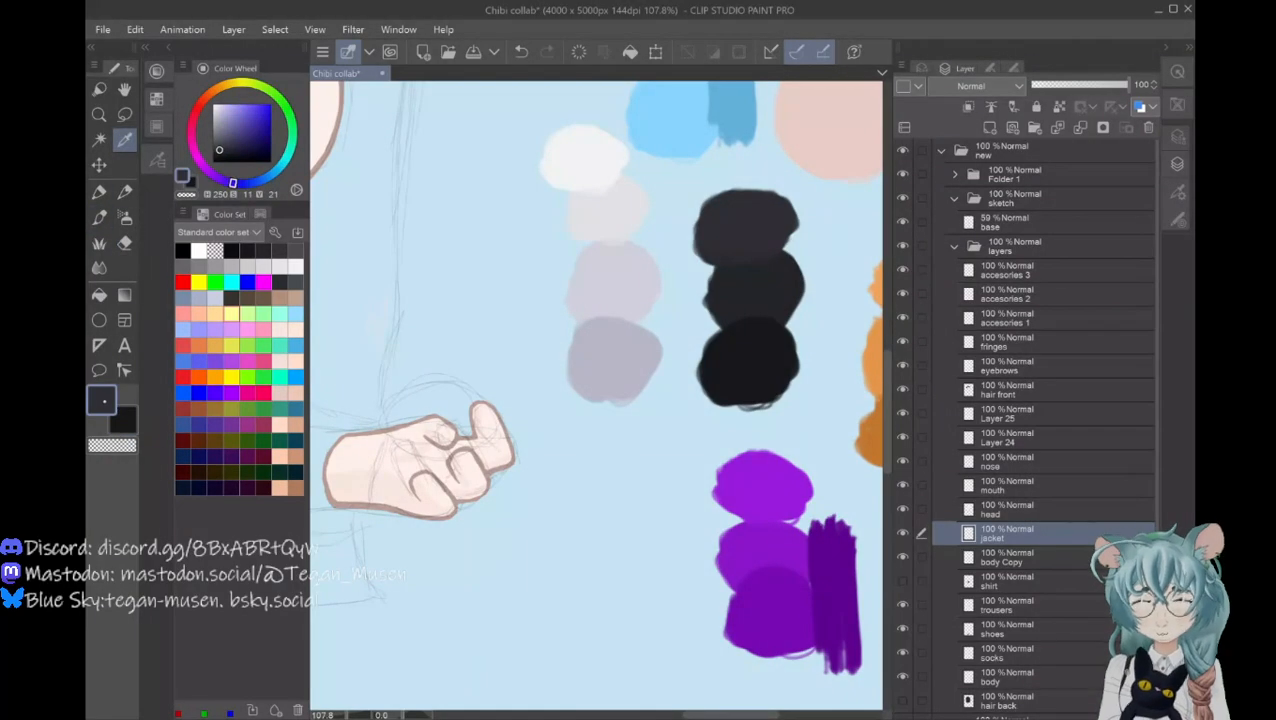
pyautogui.moveTo(730, 715); pyautogui.dragTo(655, 715)
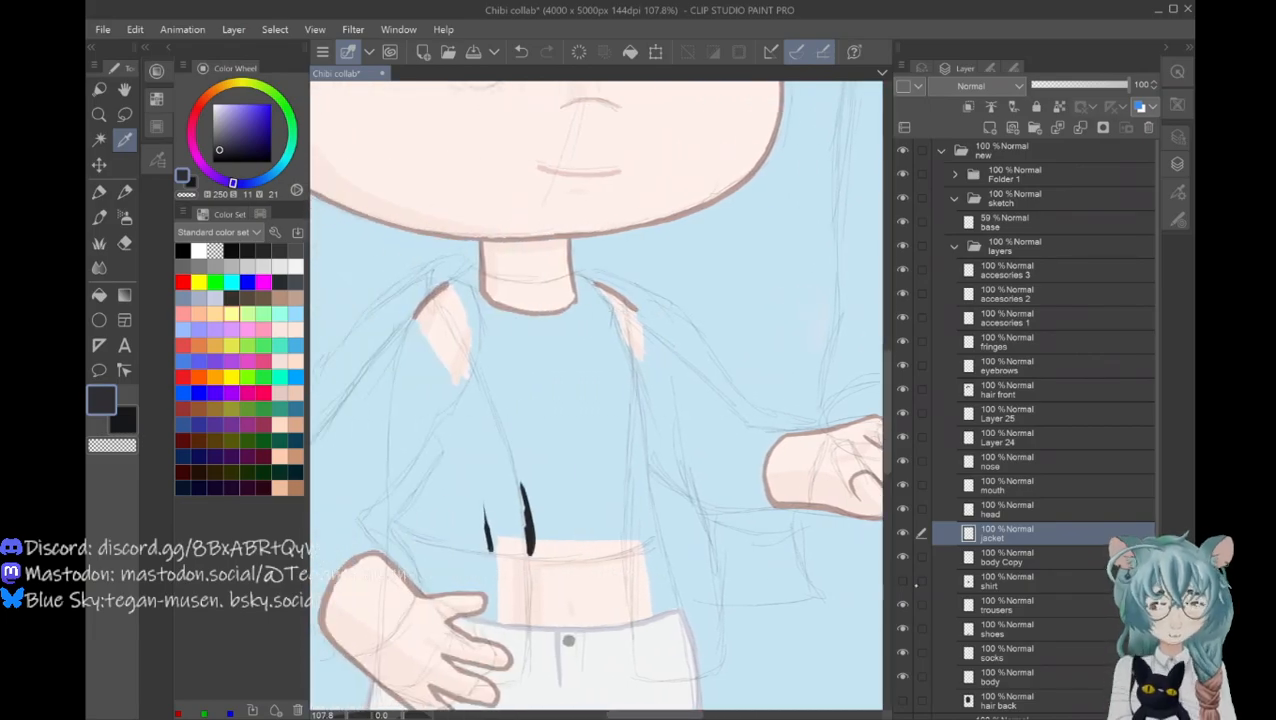
# Step: Draw the jacket's front opening edge nearest the open hand, from shoulder to trousers, and move the jacket layer below body Copy
pyautogui.click(99, 217)
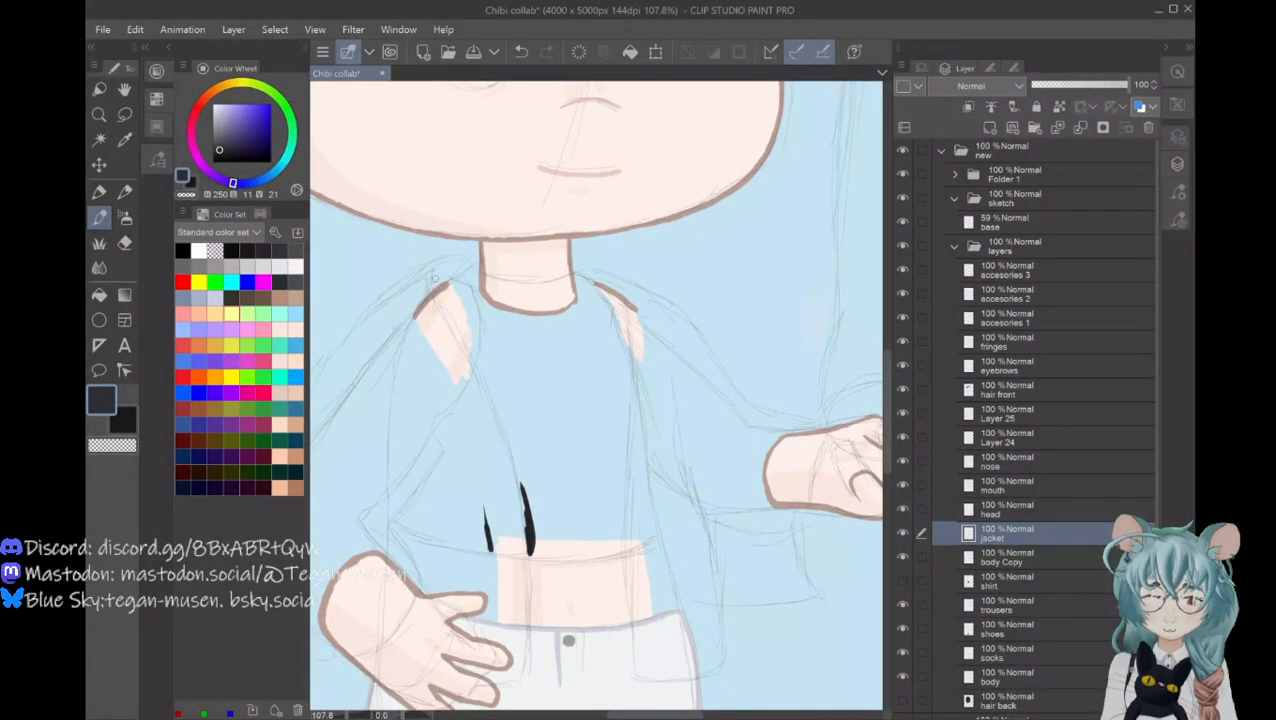
pyautogui.moveTo(436, 274)
pyautogui.mouseDown()
pyautogui.moveTo(432, 317)
pyautogui.moveTo(483, 360)
pyautogui.moveTo(503, 412)
pyautogui.mouseUp()
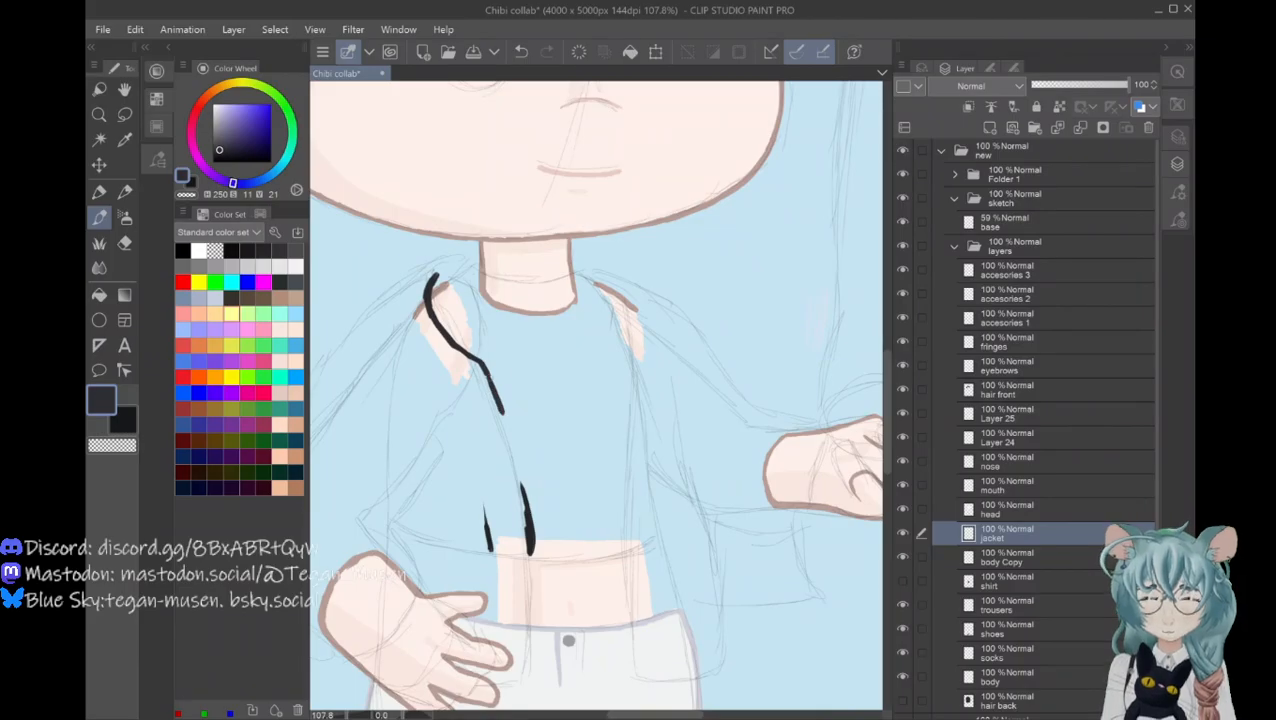
pyautogui.moveTo(503, 412)
pyautogui.mouseDown()
pyautogui.moveTo(519, 485)
pyautogui.moveTo(519, 620)
pyautogui.mouseUp()
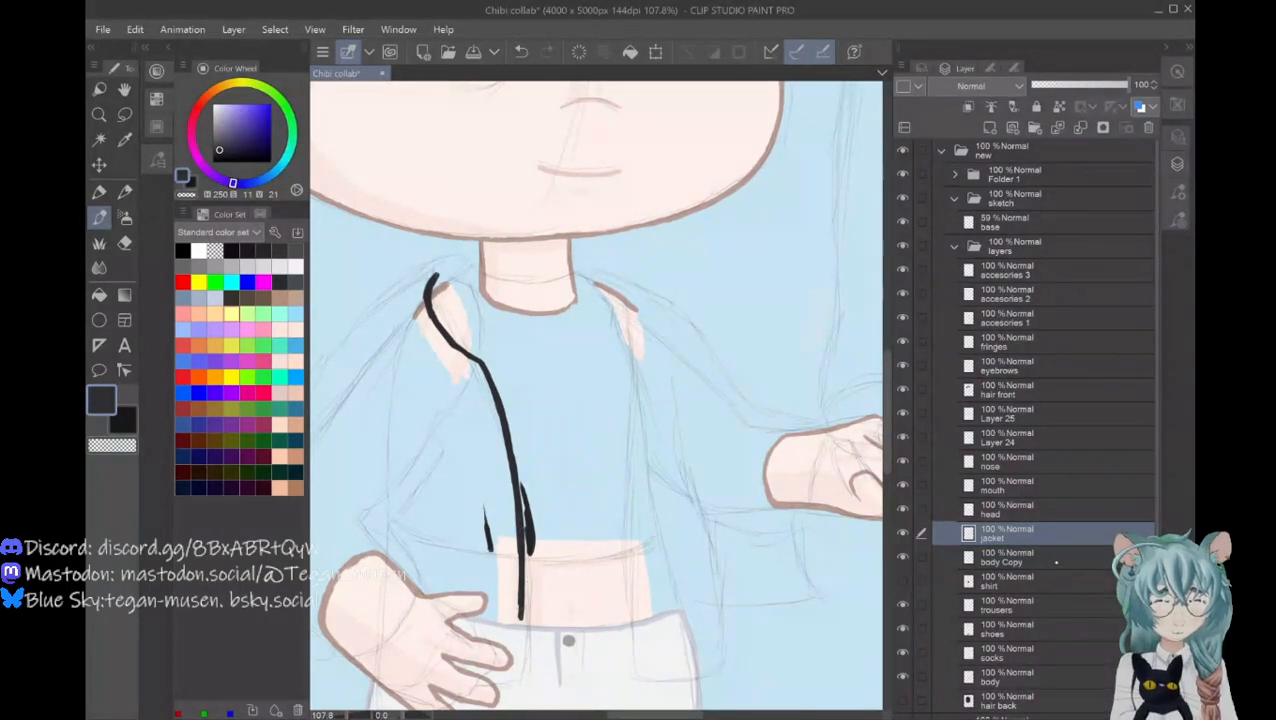
pyautogui.moveTo(1056, 562); pyautogui.dragTo(1040, 524)
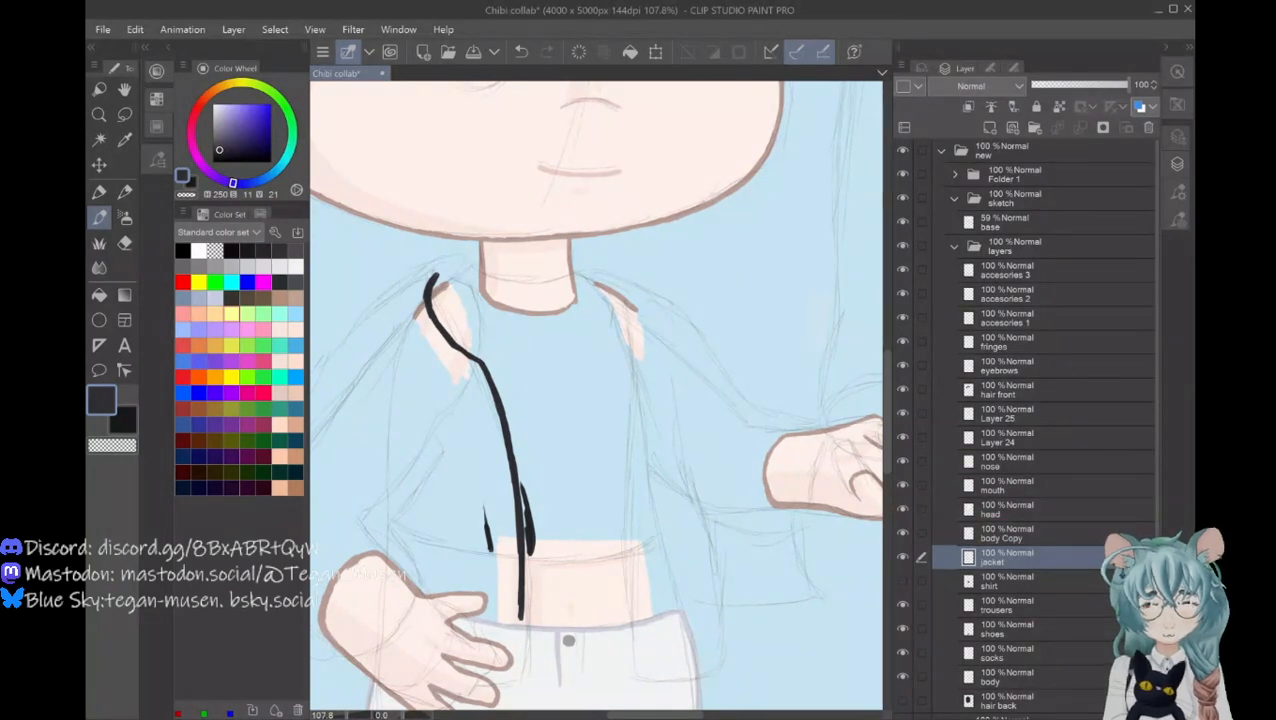
pyautogui.moveTo(521, 604); pyautogui.dragTo(514, 682)
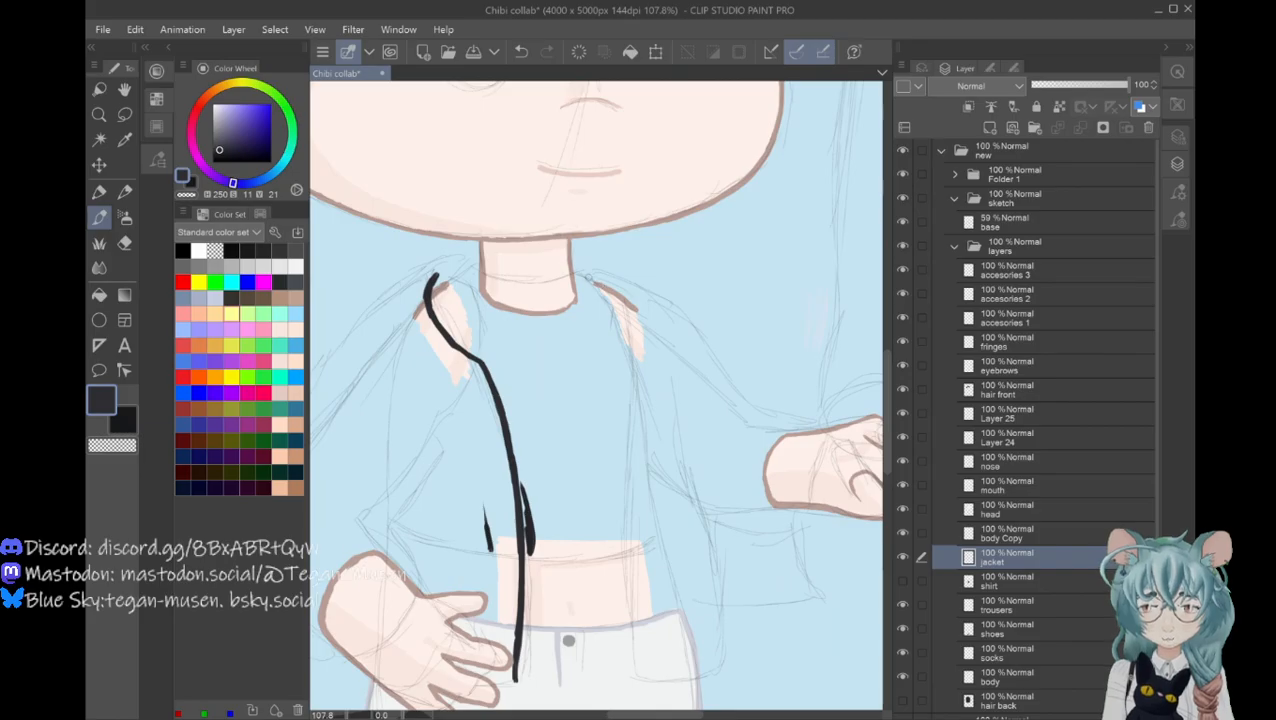
pyautogui.keyDown('alt'); pyautogui.click(588, 279); pyautogui.keyUp('alt')
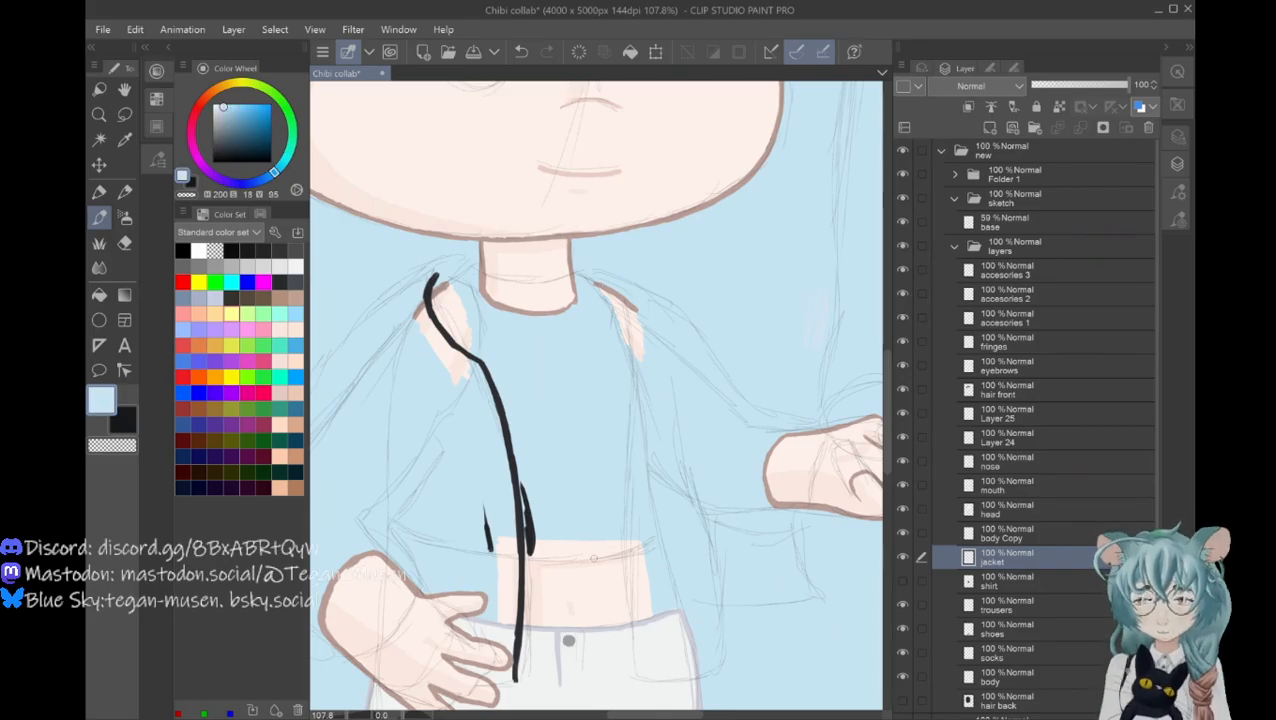
pyautogui.click(125, 140)
pyautogui.click(455, 332)
pyautogui.press('p')
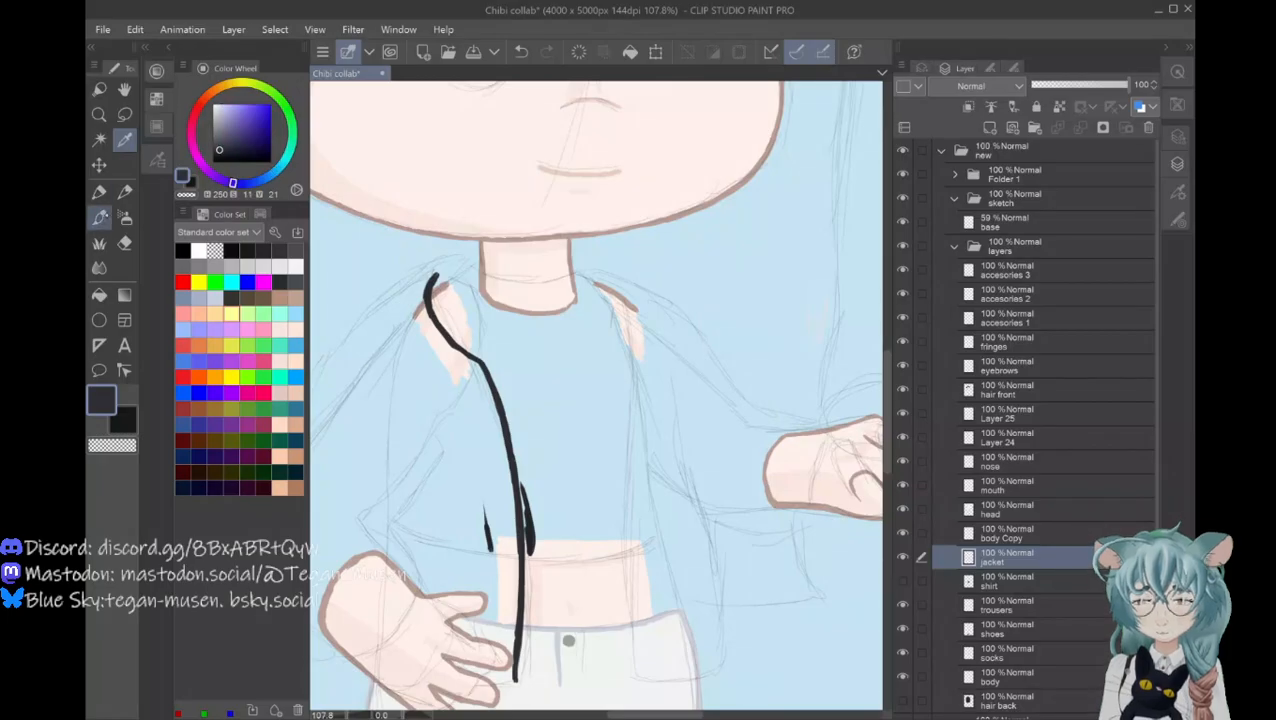
# Step: Extend the jacket's neckline on both sides and draw the second front opening edge, showing the shirt layer only as a guide
pyautogui.moveTo(437, 275); pyautogui.dragTo(469, 269)
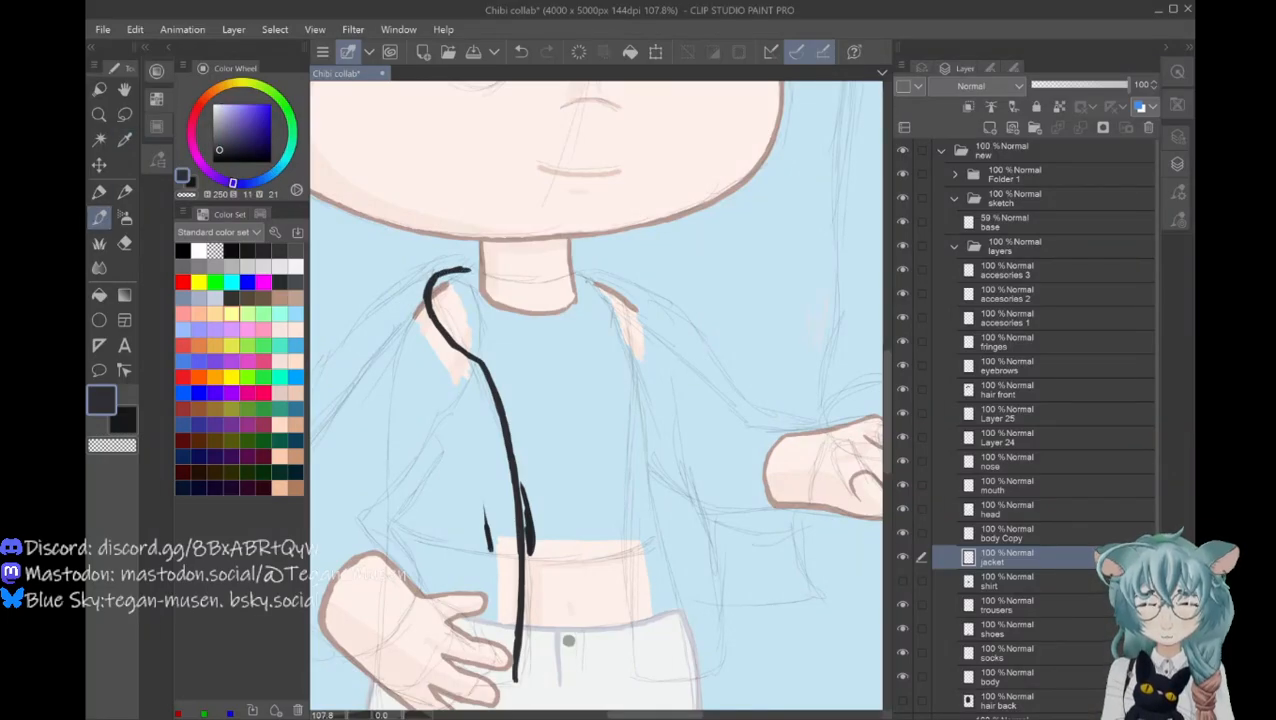
pyautogui.moveTo(582, 276); pyautogui.dragTo(608, 282)
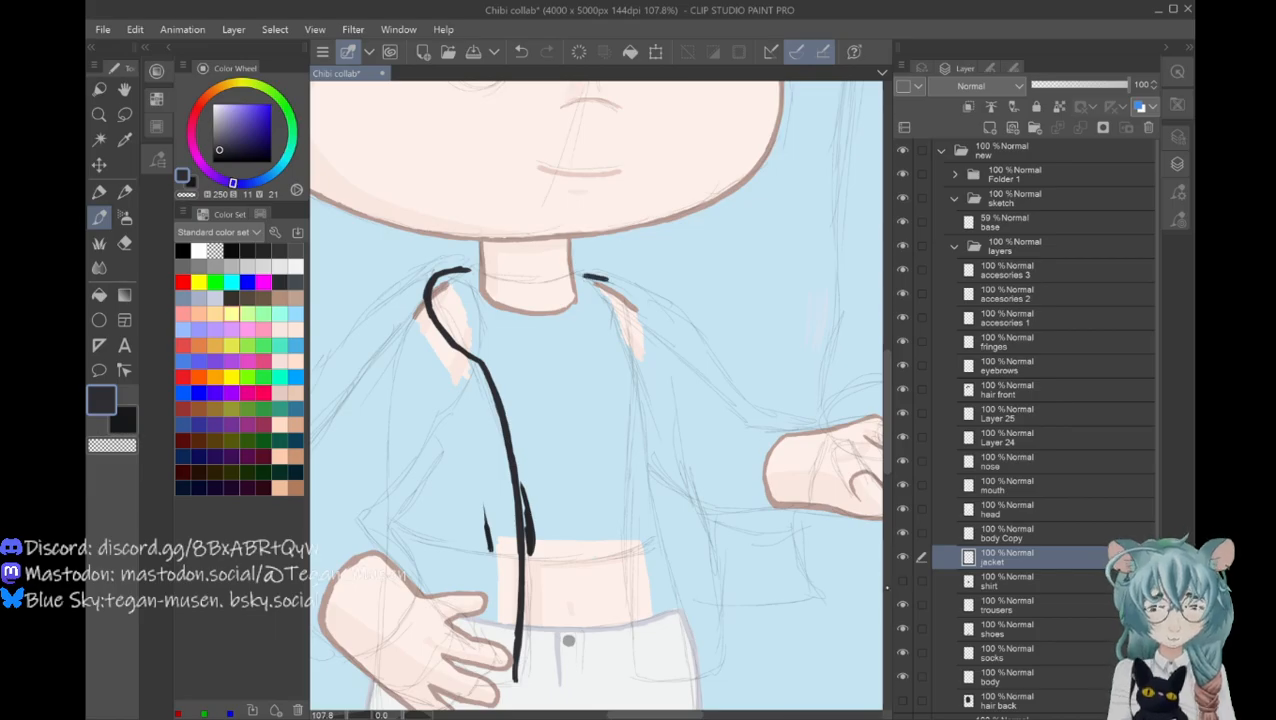
pyautogui.click(903, 579)
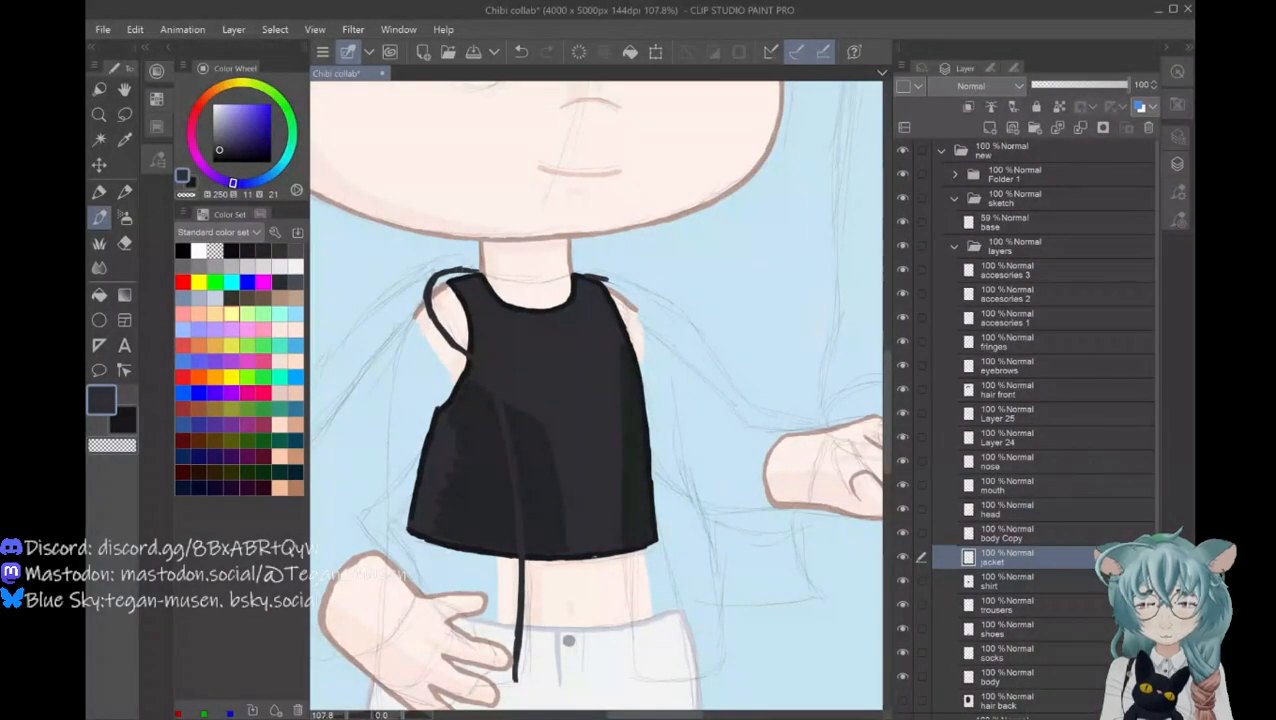
pyautogui.moveTo(576, 272)
pyautogui.mouseDown()
pyautogui.moveTo(626, 296)
pyautogui.moveTo(630, 350)
pyautogui.mouseUp()
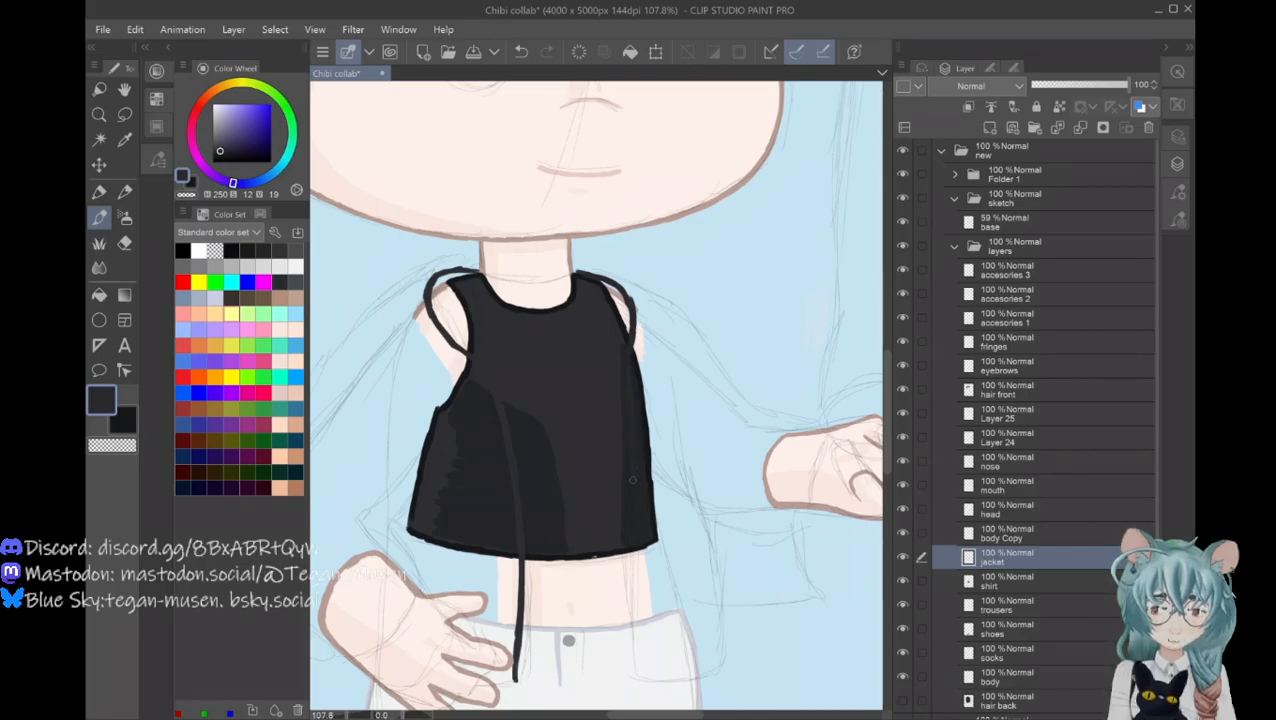
pyautogui.moveTo(632, 548); pyautogui.dragTo(627, 665)
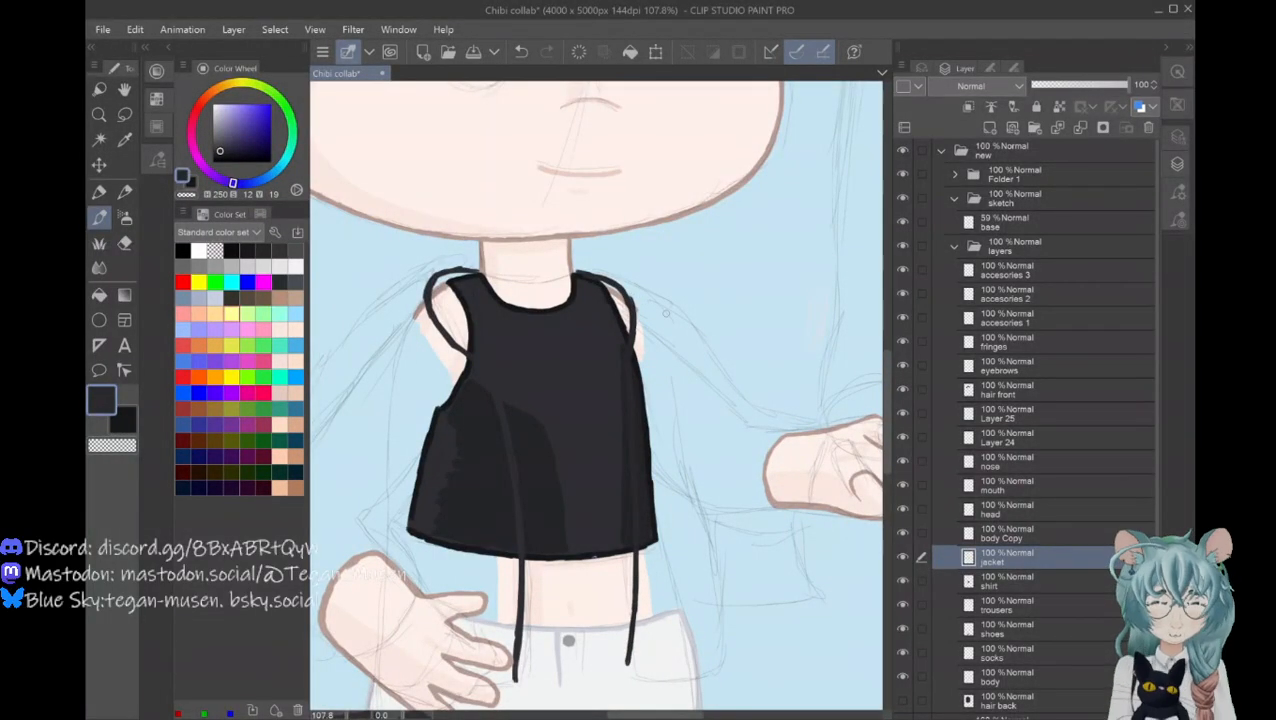
pyautogui.click(903, 581)
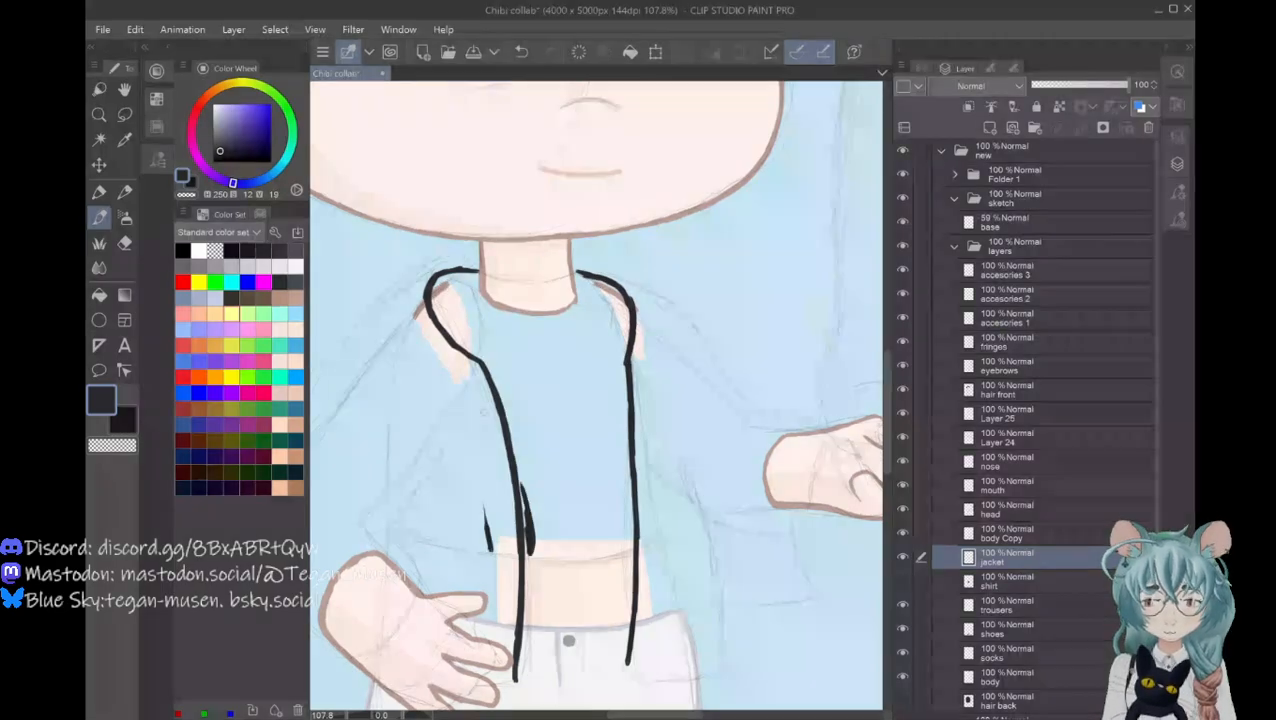
# Step: Draw an angled inner line beside each front opening edge and the collar's outer outline on both sides of the neck
pyautogui.moveTo(486, 407)
pyautogui.mouseDown()
pyautogui.moveTo(473, 475)
pyautogui.moveTo(500, 607)
pyautogui.mouseUp()
pyautogui.moveTo(647, 618)
pyautogui.mouseDown()
pyautogui.moveTo(671, 462)
pyautogui.moveTo(645, 410)
pyautogui.moveTo(664, 344)
pyautogui.mouseUp()
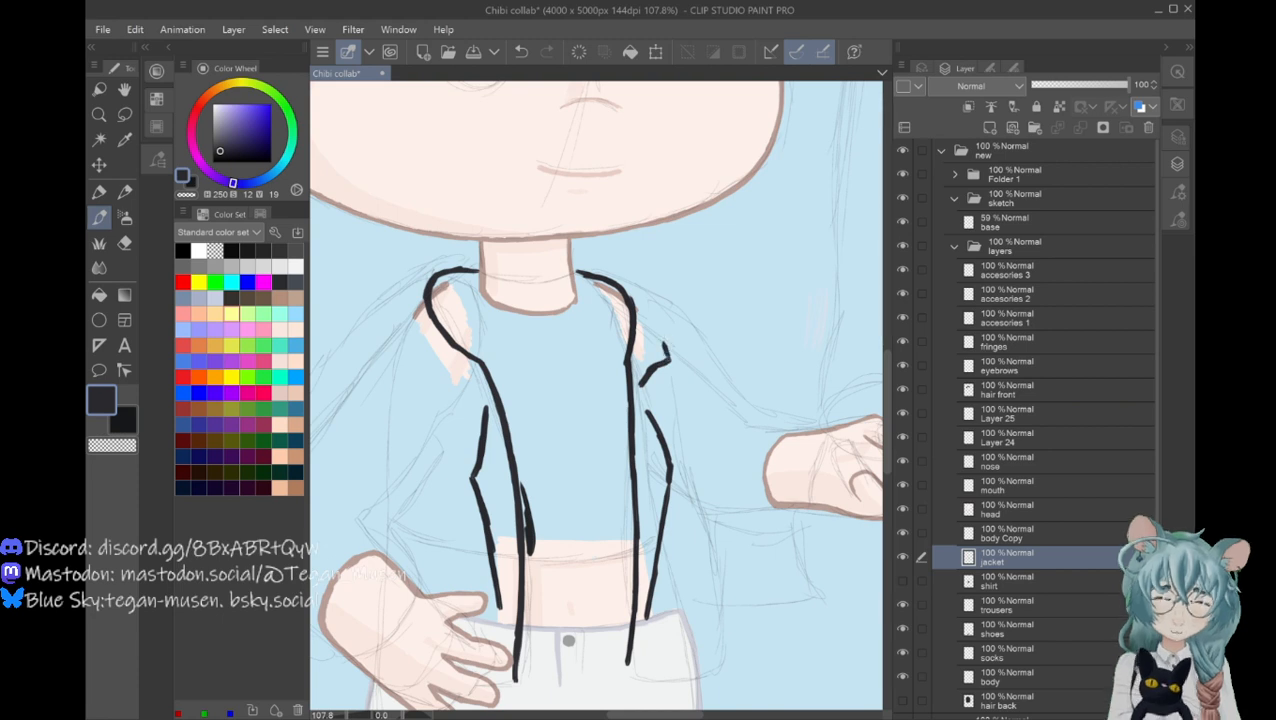
pyautogui.moveTo(651, 298); pyautogui.dragTo(668, 354)
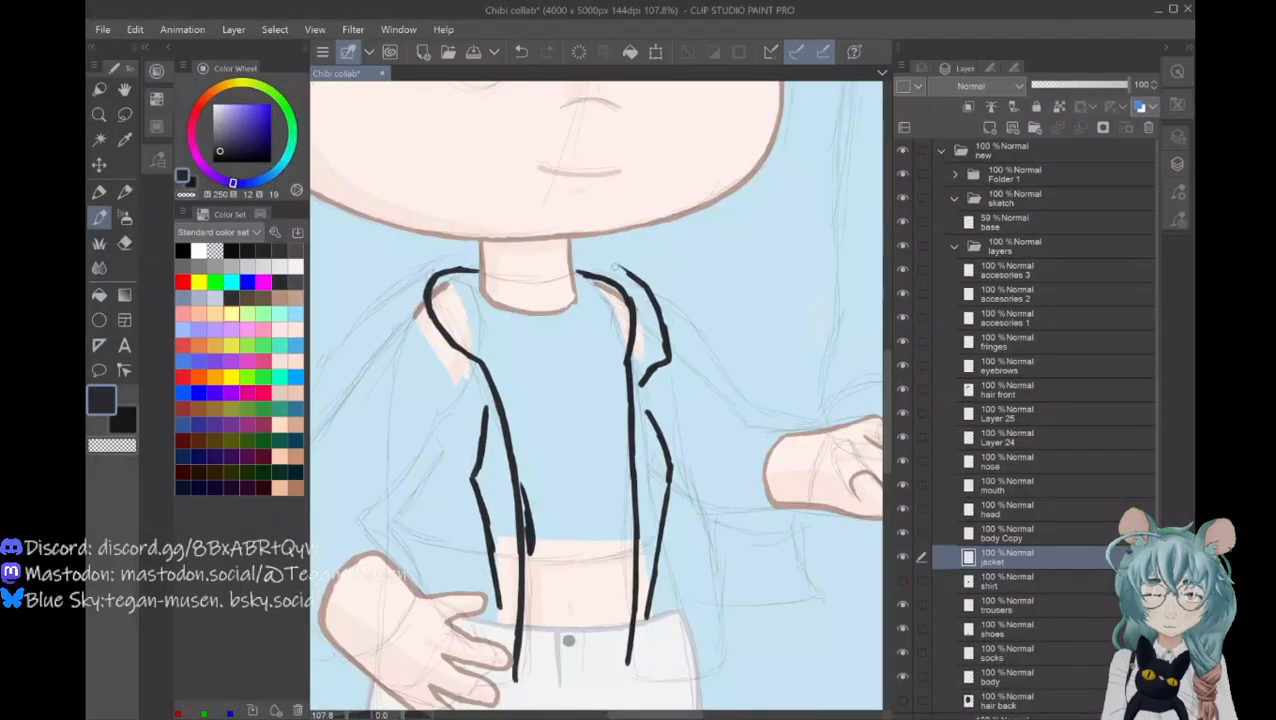
pyautogui.moveTo(578, 258); pyautogui.dragTo(630, 272)
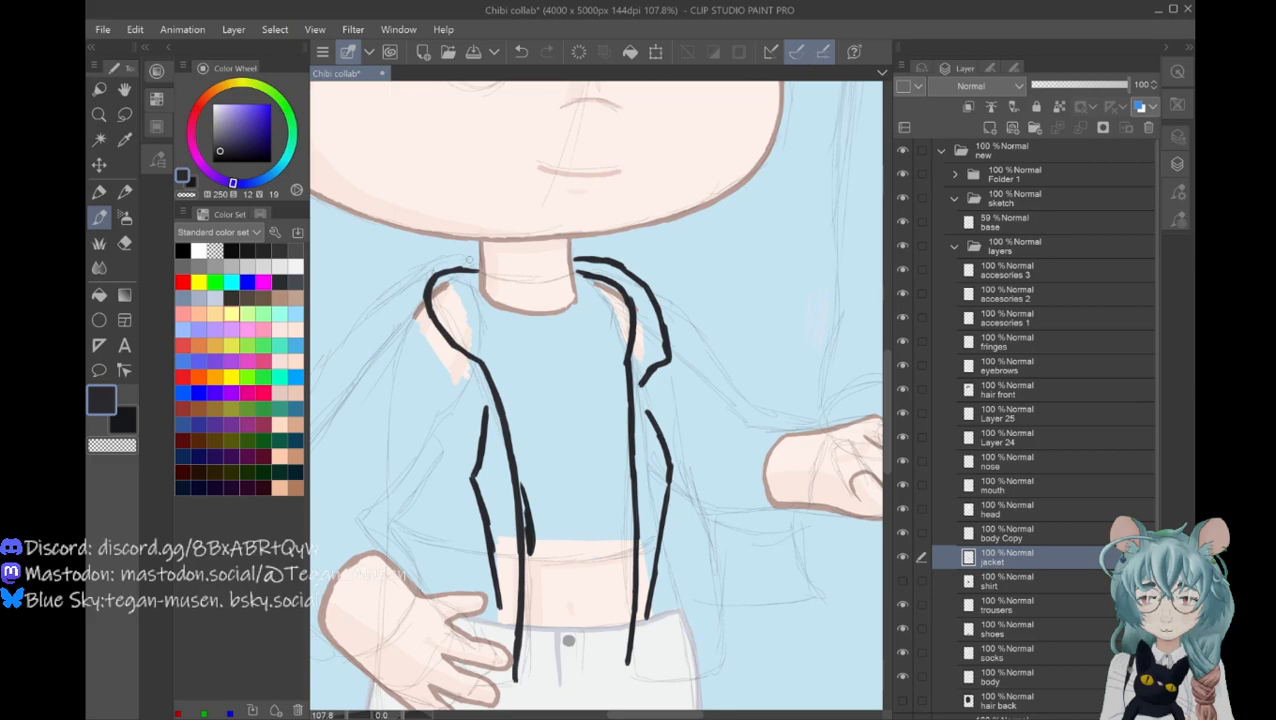
pyautogui.moveTo(448, 260)
pyautogui.mouseDown()
pyautogui.moveTo(478, 258)
pyautogui.moveTo(410, 268)
pyautogui.moveTo(400, 303)
pyautogui.moveTo(437, 384)
pyautogui.moveTo(480, 395)
pyautogui.mouseUp()
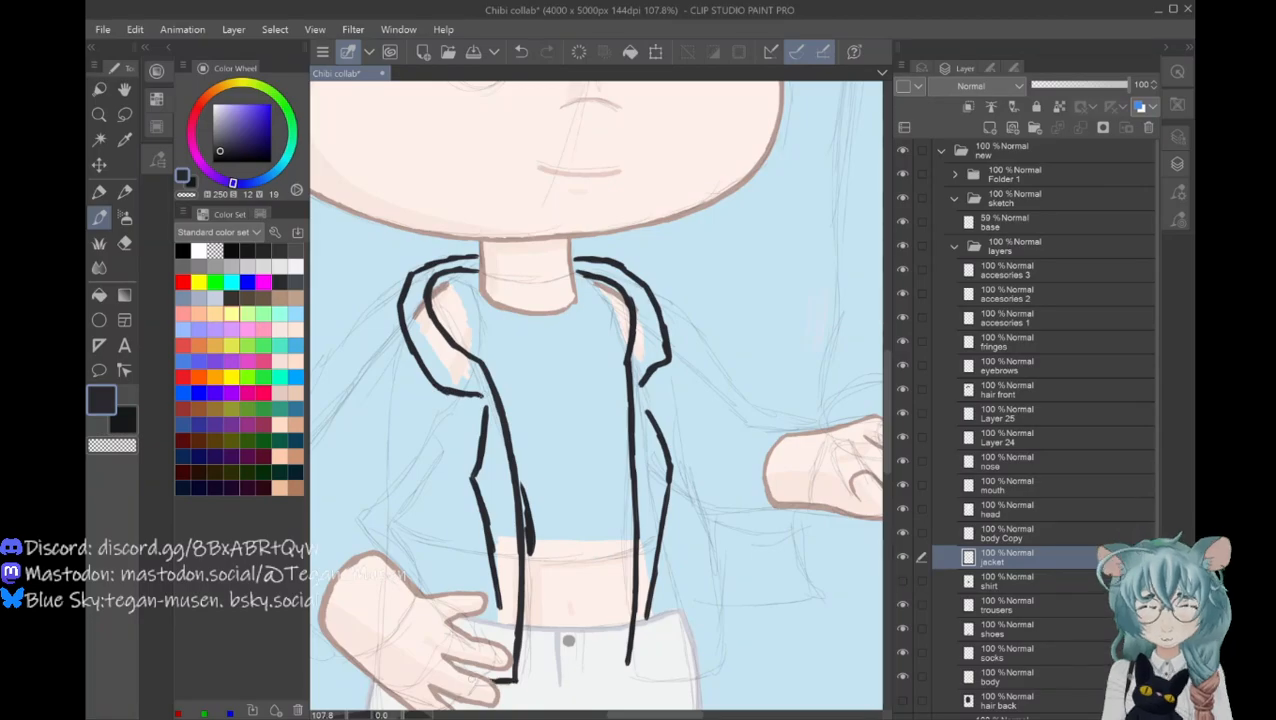
# Step: Draw the jacket's hem on both front panels with short slanted lines above it, hiding the body Copy layer to see behind the hand
pyautogui.moveTo(628, 663); pyautogui.dragTo(650, 677)
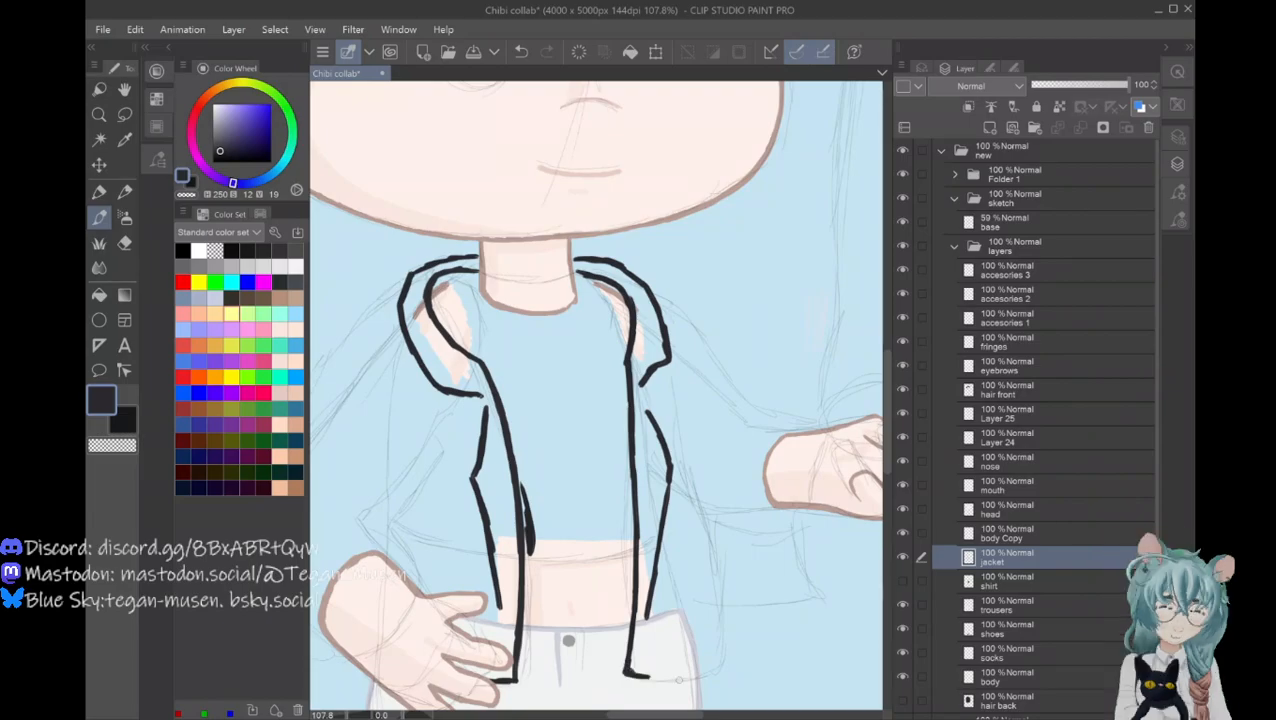
pyautogui.moveTo(683, 594); pyautogui.dragTo(704, 643)
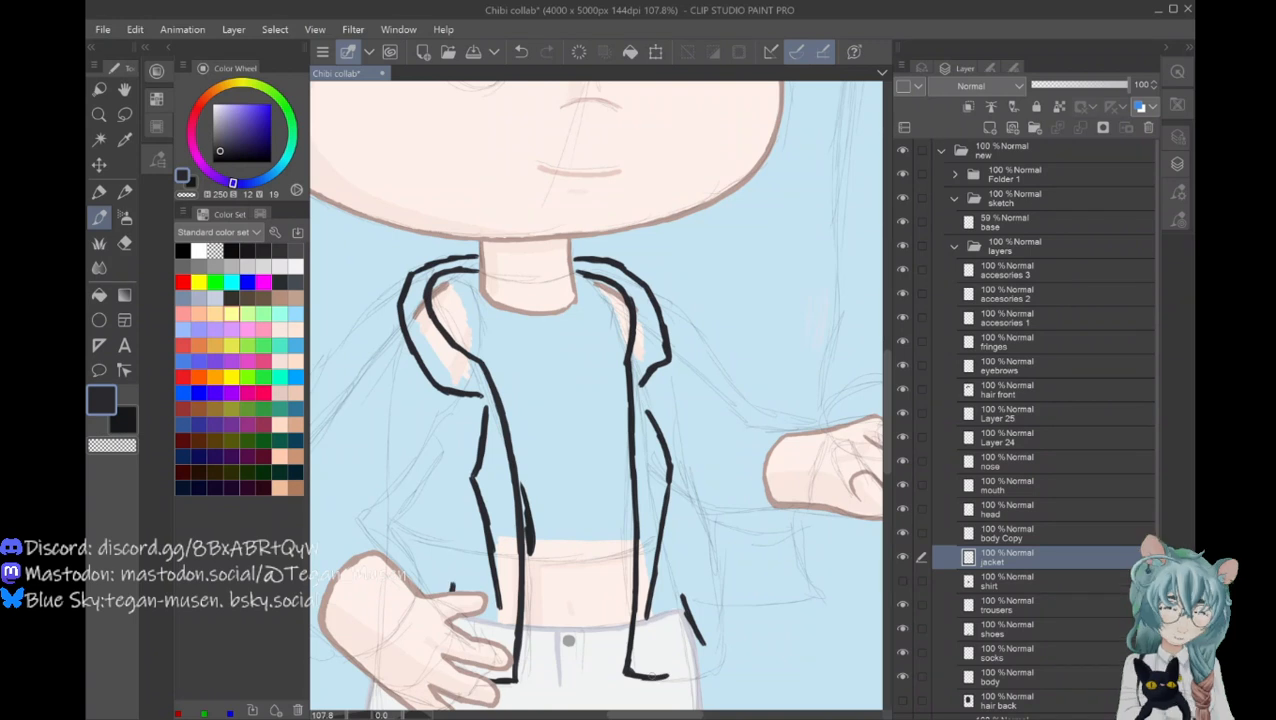
pyautogui.moveTo(645, 676); pyautogui.dragTo(718, 659)
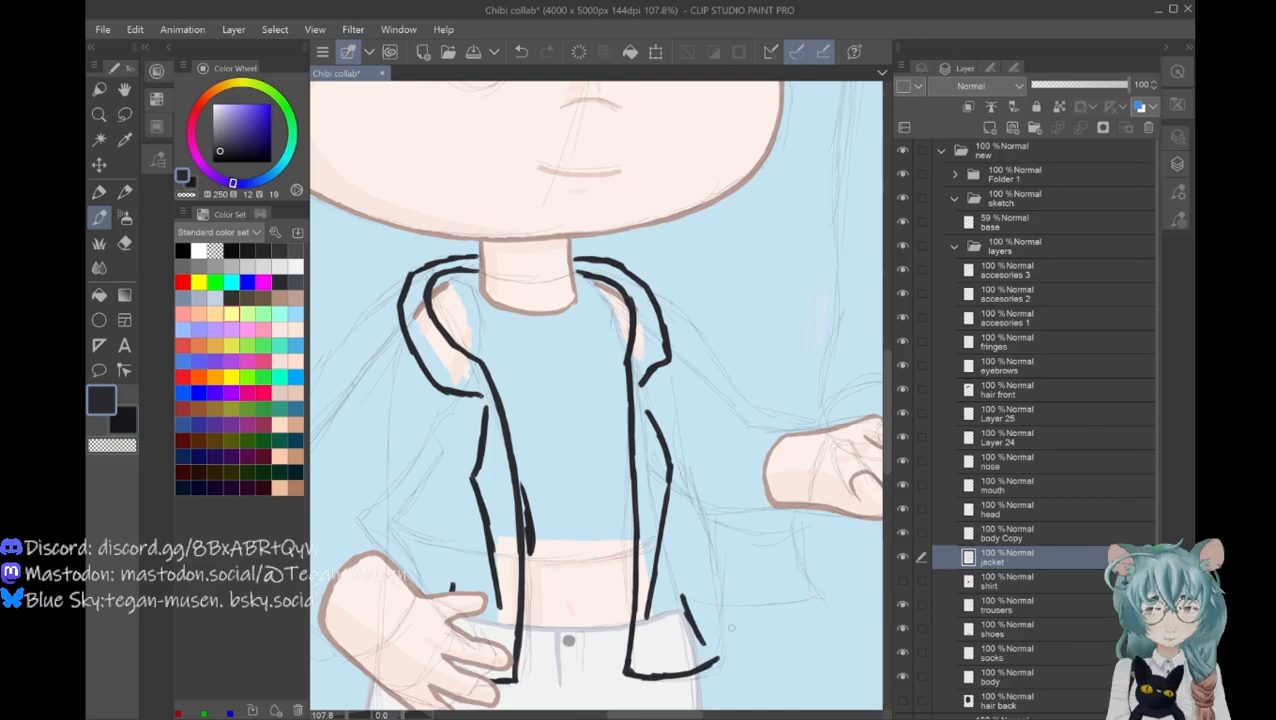
pyautogui.hscroll(-2, 731, 628)
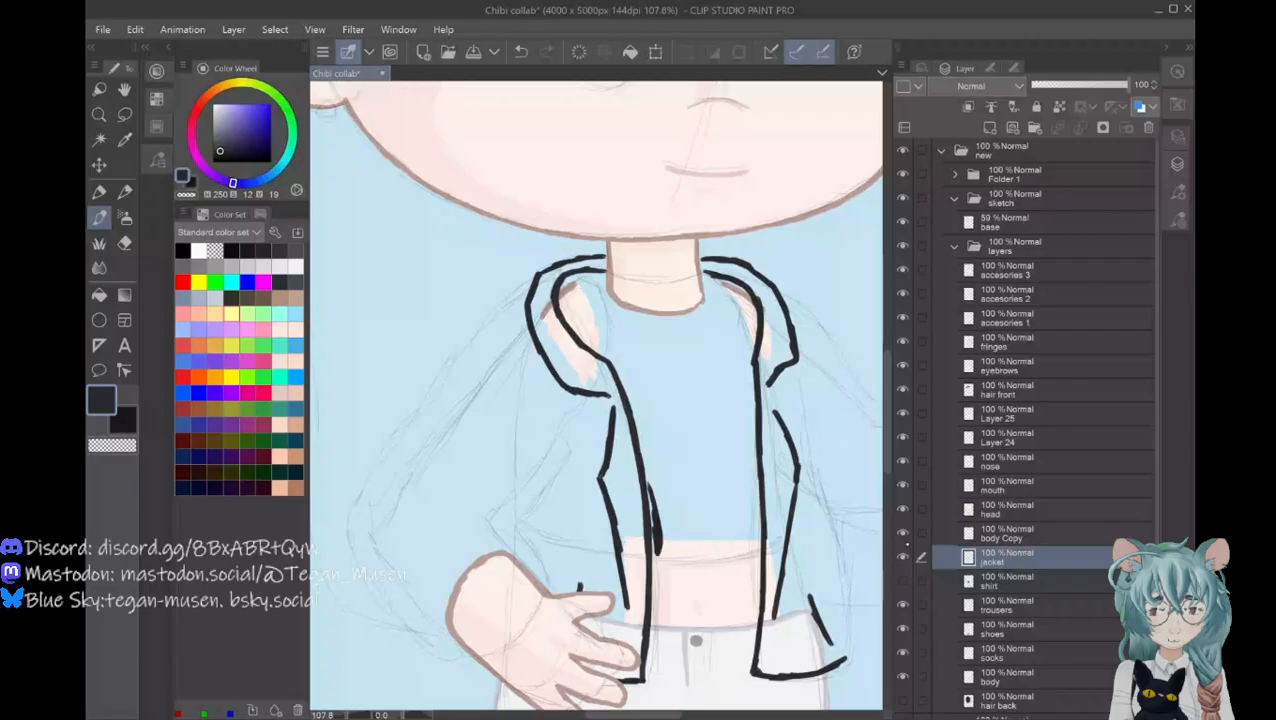
pyautogui.click(904, 536)
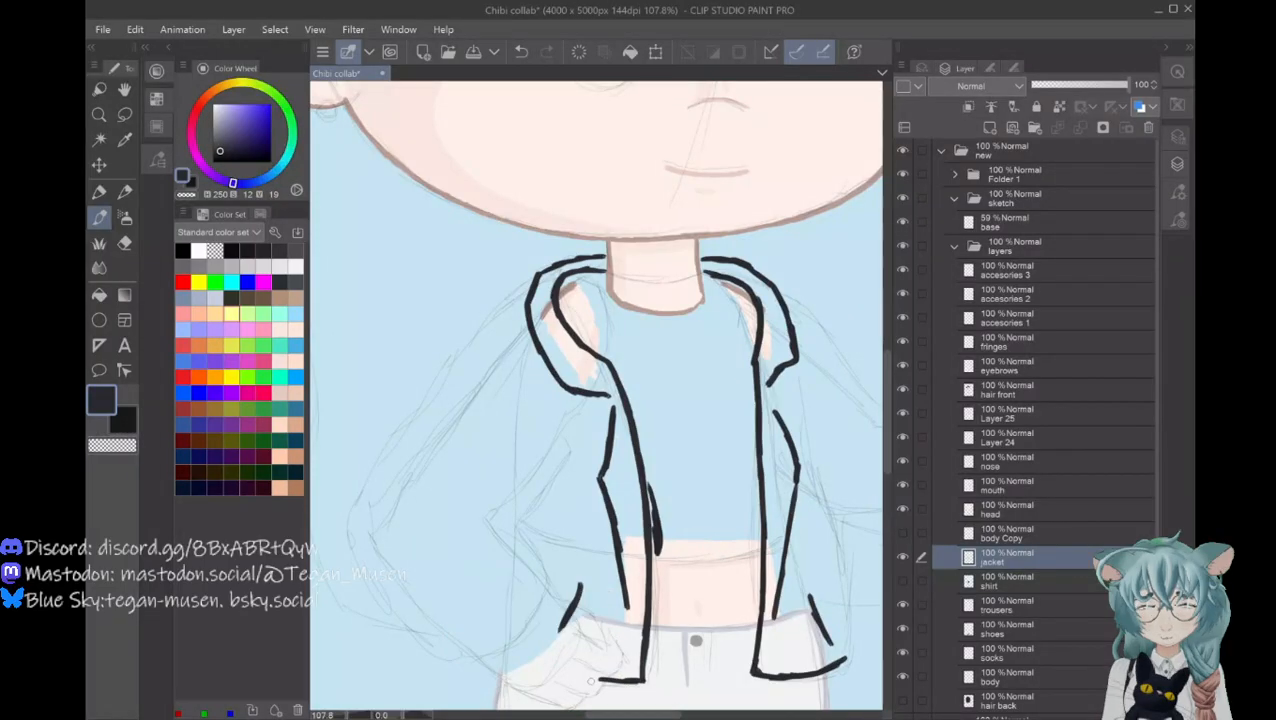
pyautogui.moveTo(591, 681); pyautogui.dragTo(503, 659)
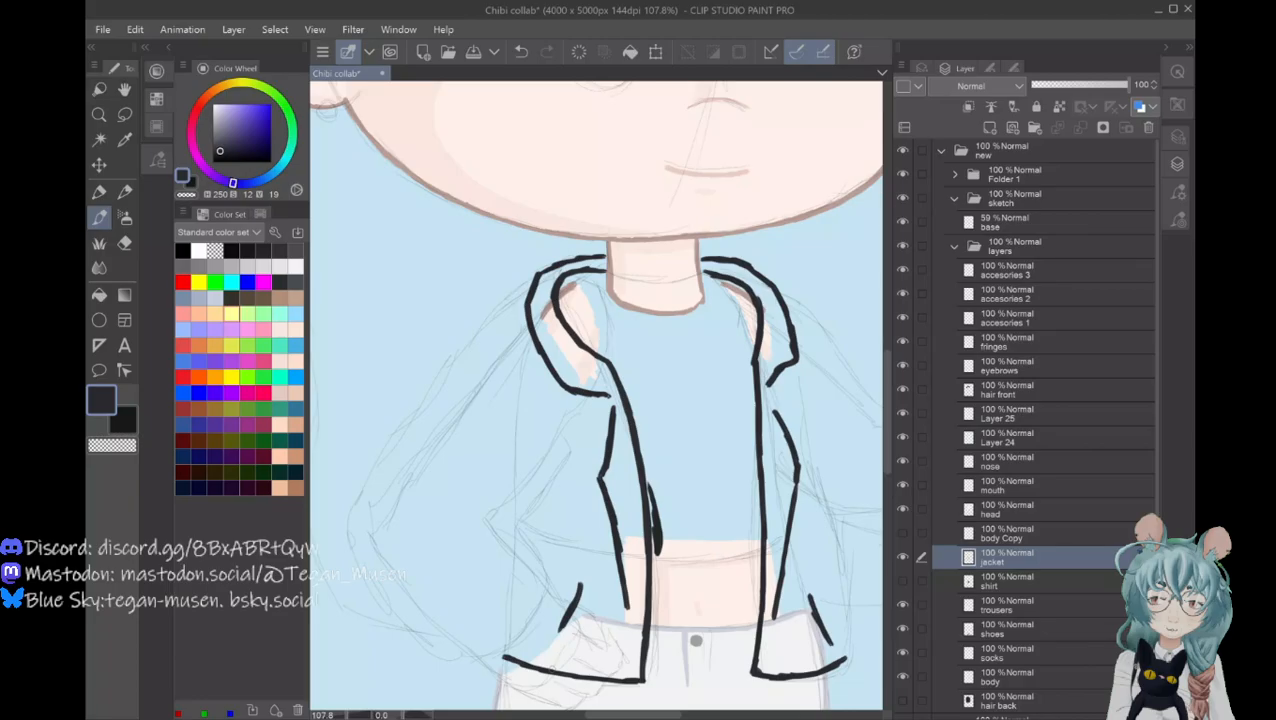
# Step: Draw the jacket's outer side edges from the hem to the armpits and curve them over both shoulders to the collar
pyautogui.moveTo(499, 657)
pyautogui.mouseDown()
pyautogui.moveTo(492, 597)
pyautogui.moveTo(520, 452)
pyautogui.mouseUp()
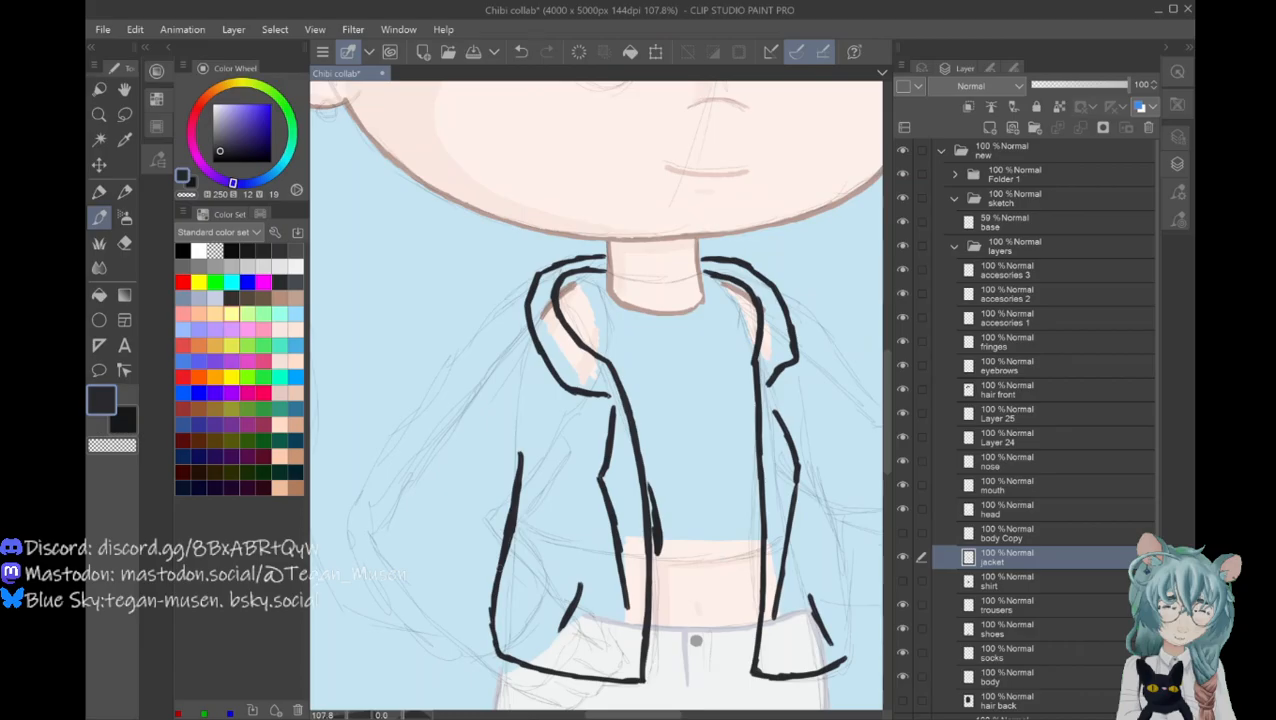
pyautogui.moveTo(824, 462); pyautogui.dragTo(840, 650)
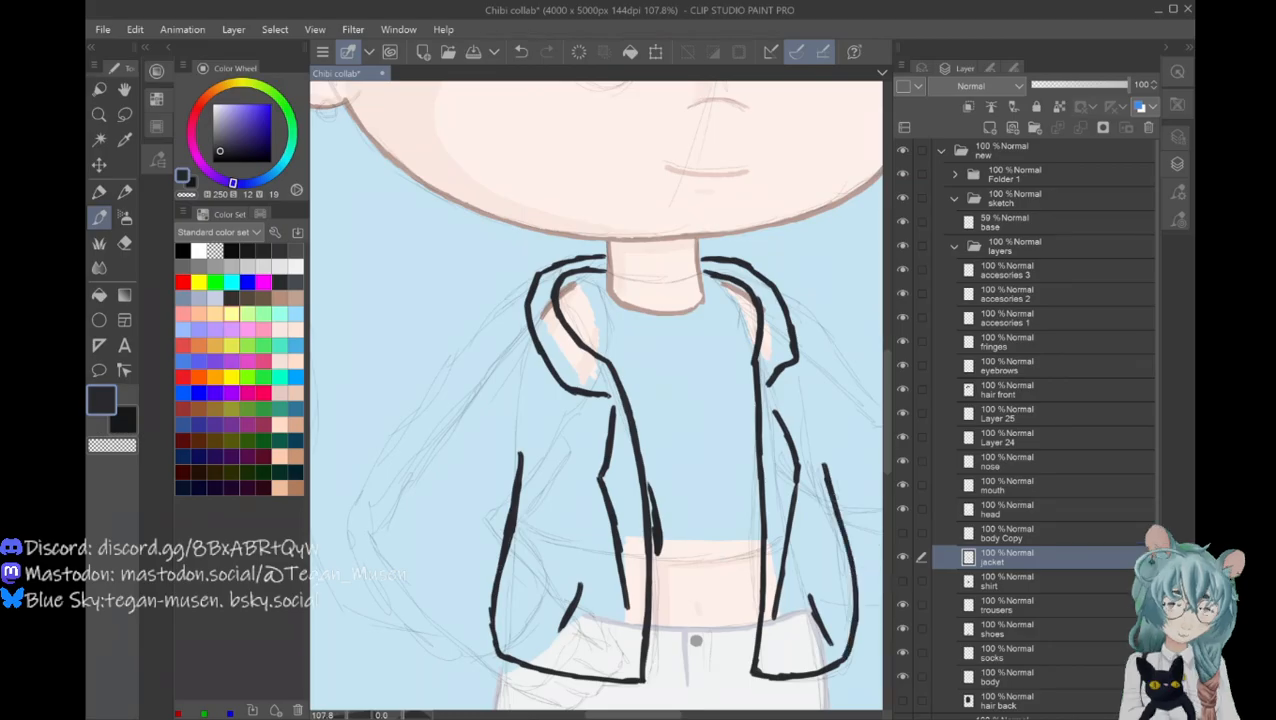
pyautogui.moveTo(830, 347); pyautogui.dragTo(823, 462)
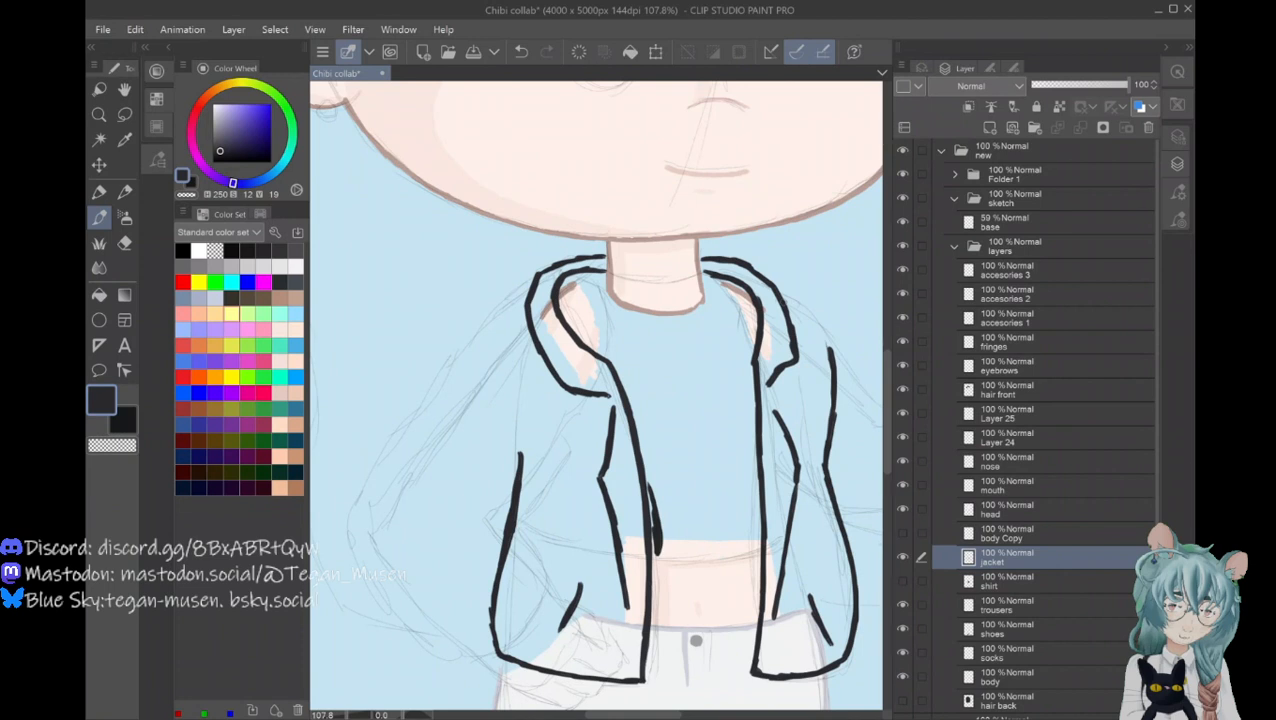
pyautogui.moveTo(784, 298); pyautogui.dragTo(831, 350)
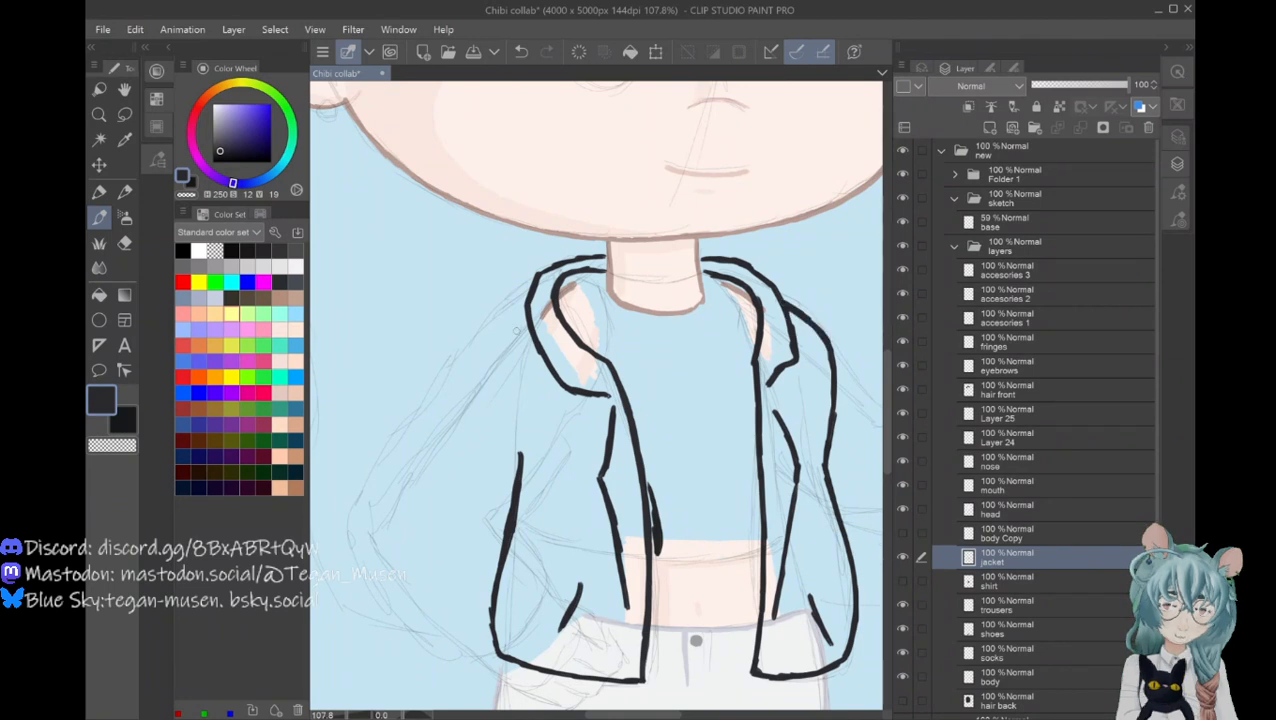
pyautogui.moveTo(527, 298)
pyautogui.mouseDown()
pyautogui.moveTo(480, 338)
pyautogui.moveTo(519, 463)
pyautogui.mouseUp()
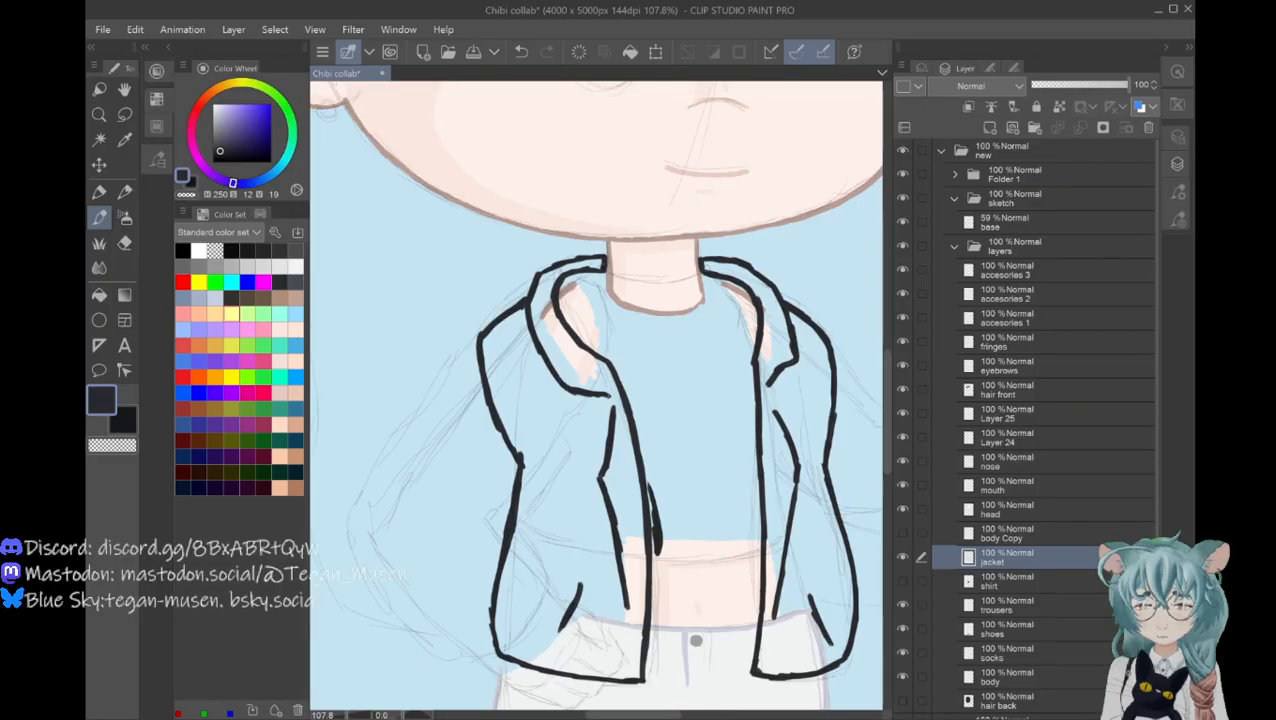
# Step: Fill both of the jacket's outlined front panels with the very dark blue-grey, covering collar and shoulders
pyautogui.press('g')
pyautogui.click(560, 480)
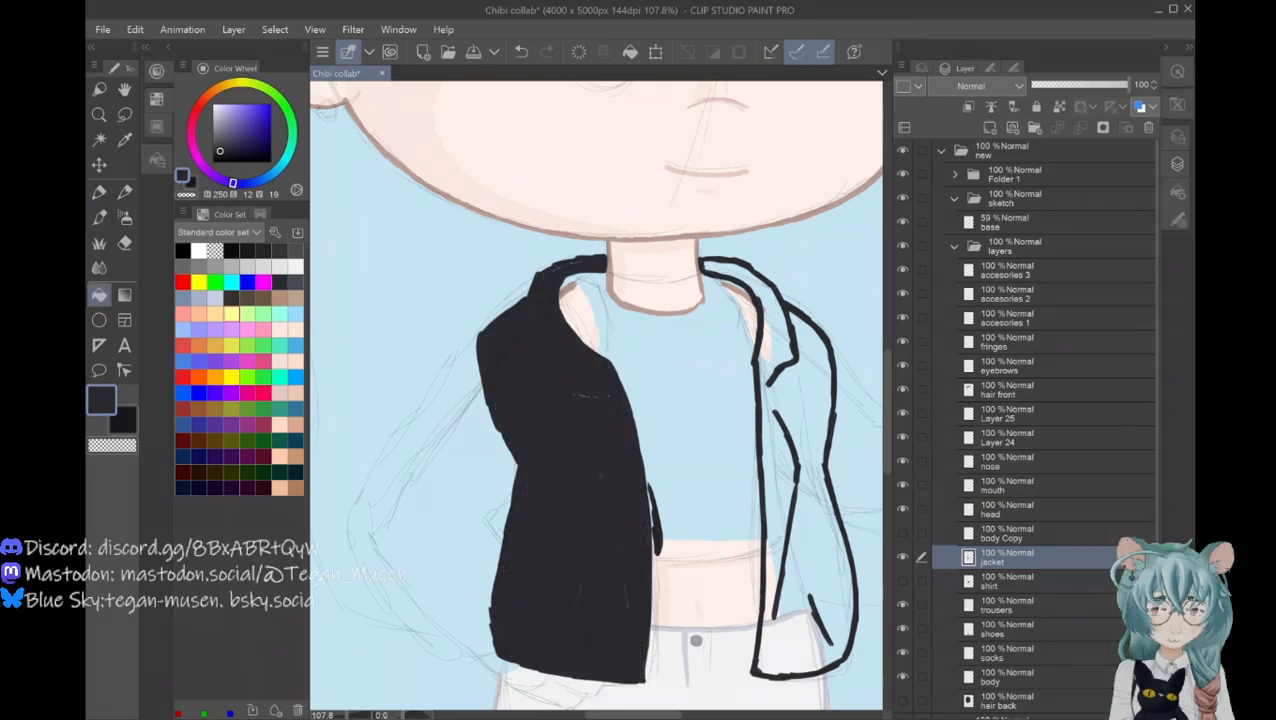
pyautogui.click(812, 500)
# Step: Retrace the left front panel's opening edge and collar edges over the fill in near-black (H 240, S 14, V 11)
pyautogui.press('x')
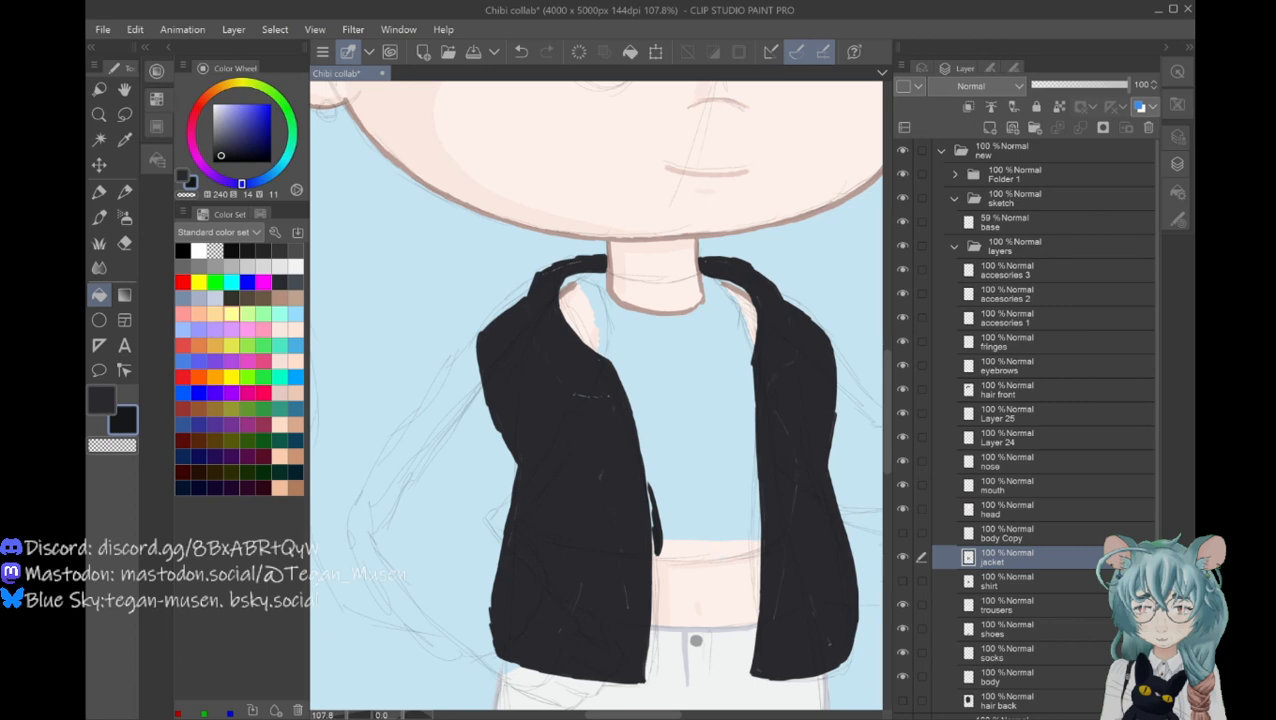
pyautogui.press('p')
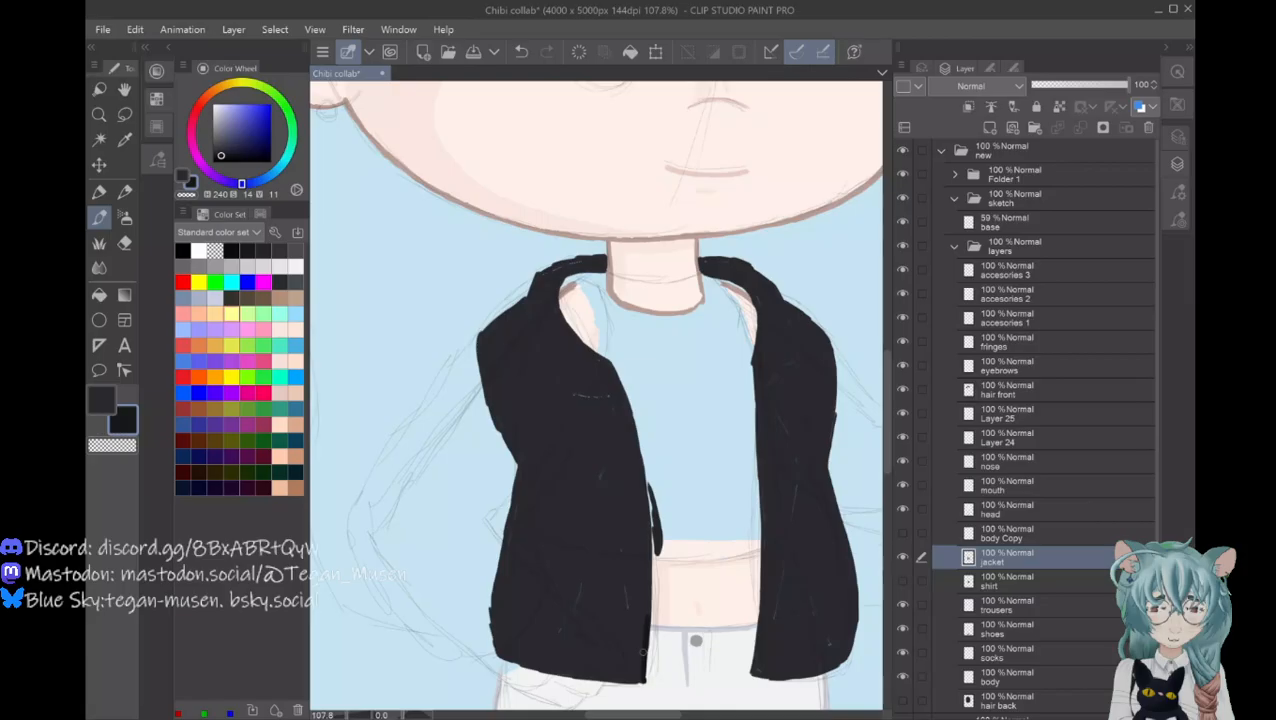
pyautogui.moveTo(643, 652); pyautogui.dragTo(647, 506)
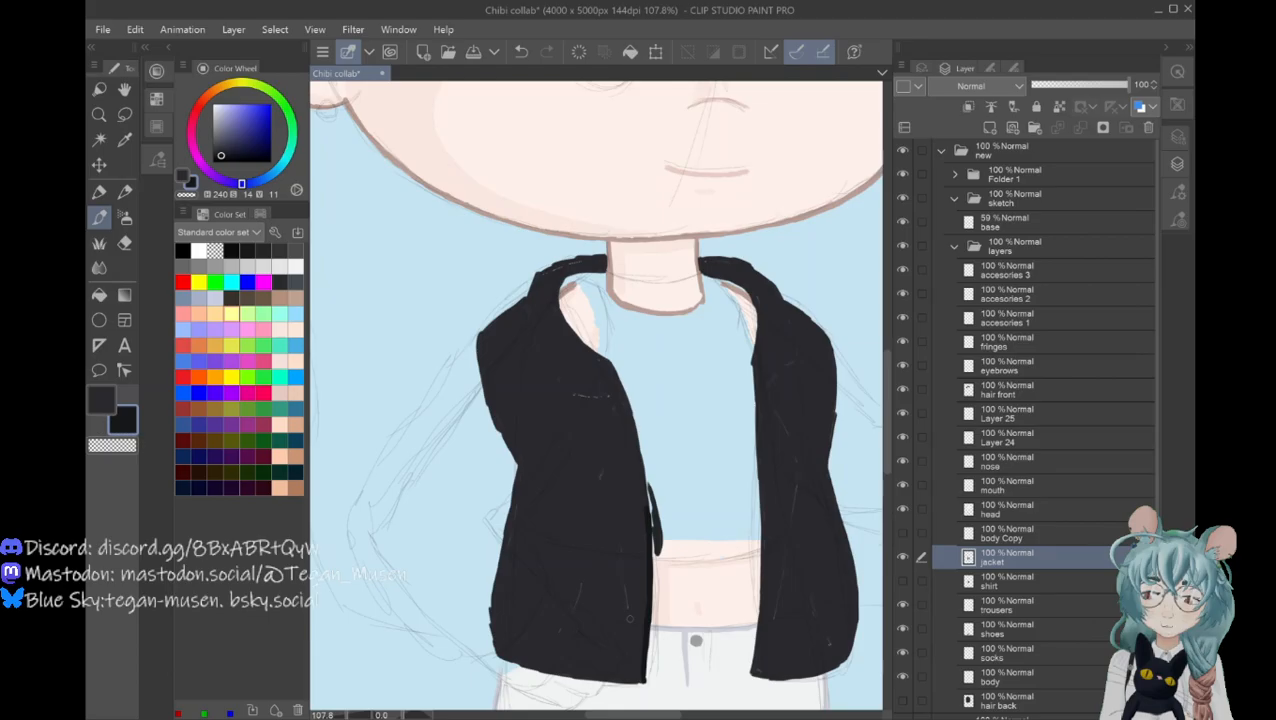
pyautogui.moveTo(648, 504); pyautogui.dragTo(625, 400)
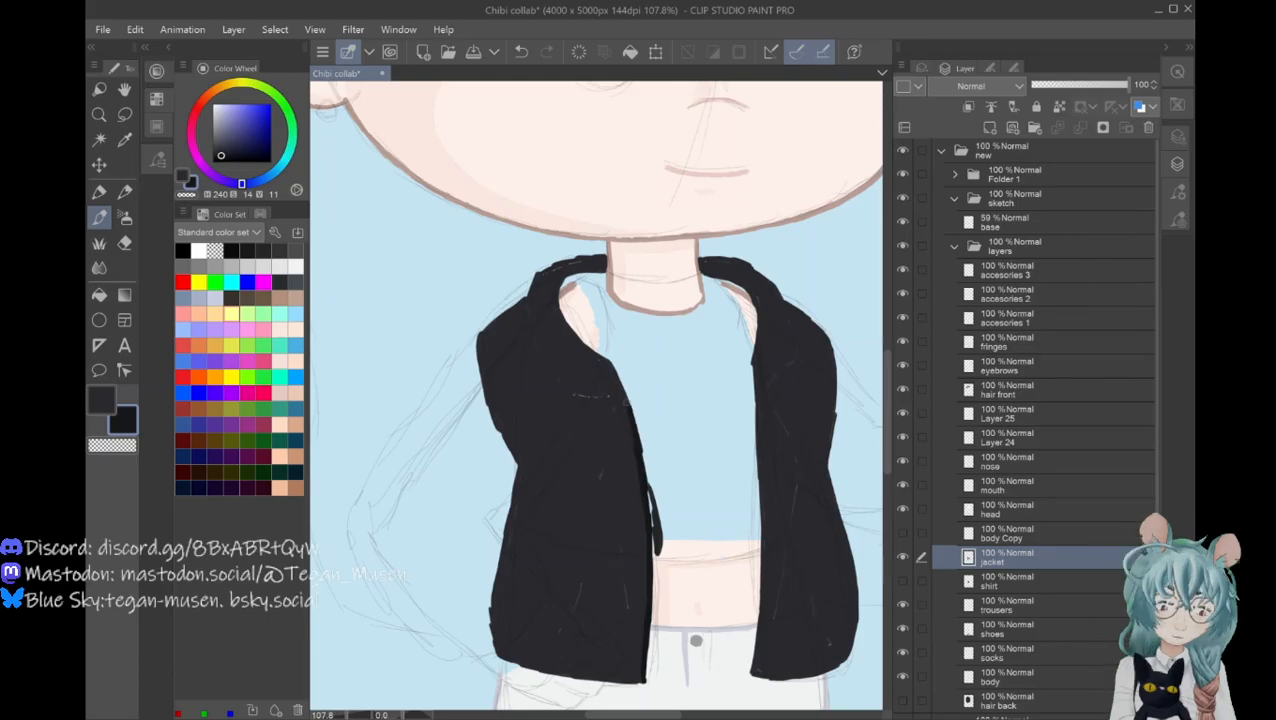
pyautogui.moveTo(627, 402); pyautogui.dragTo(580, 340)
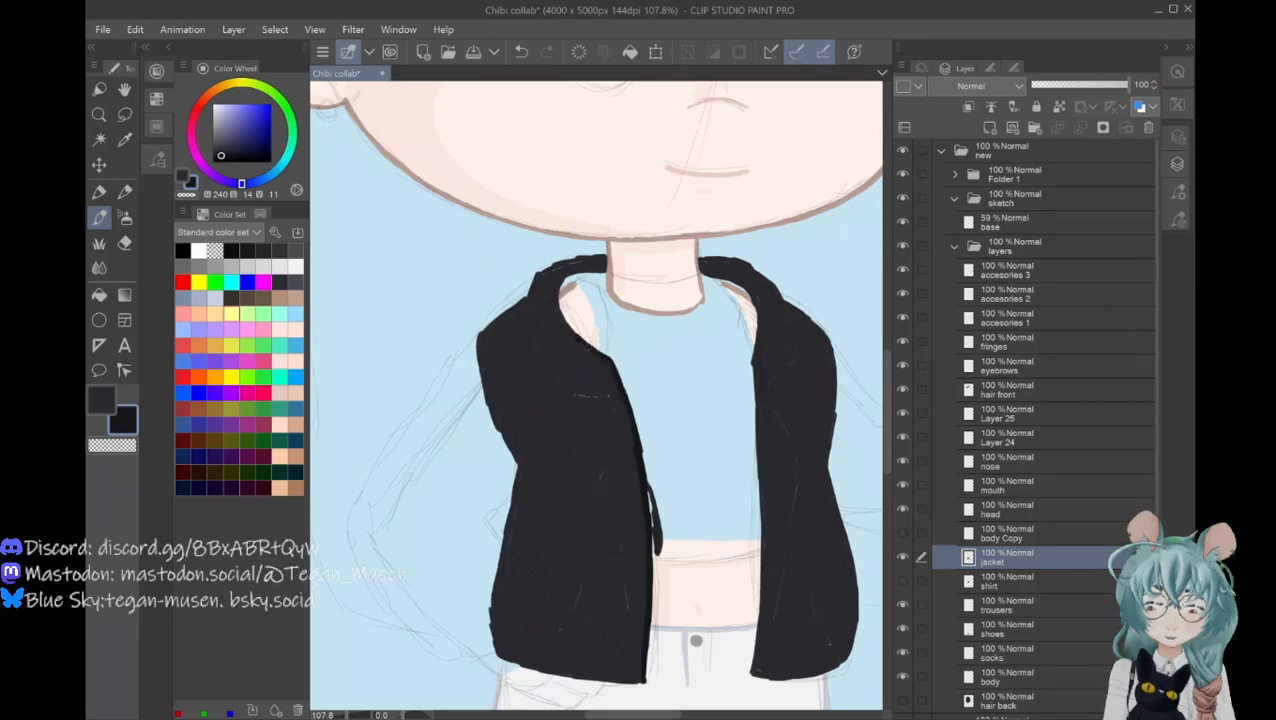
pyautogui.moveTo(575, 333); pyautogui.dragTo(556, 275)
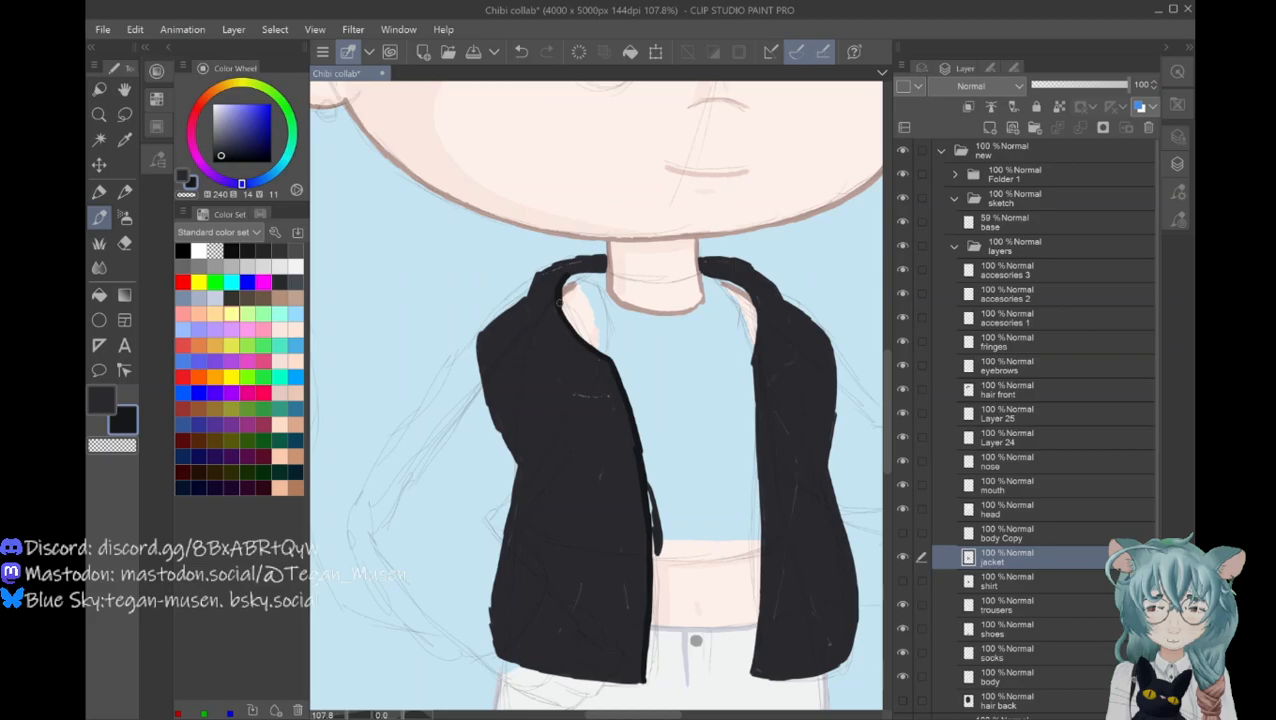
pyautogui.moveTo(560, 303); pyautogui.dragTo(604, 260)
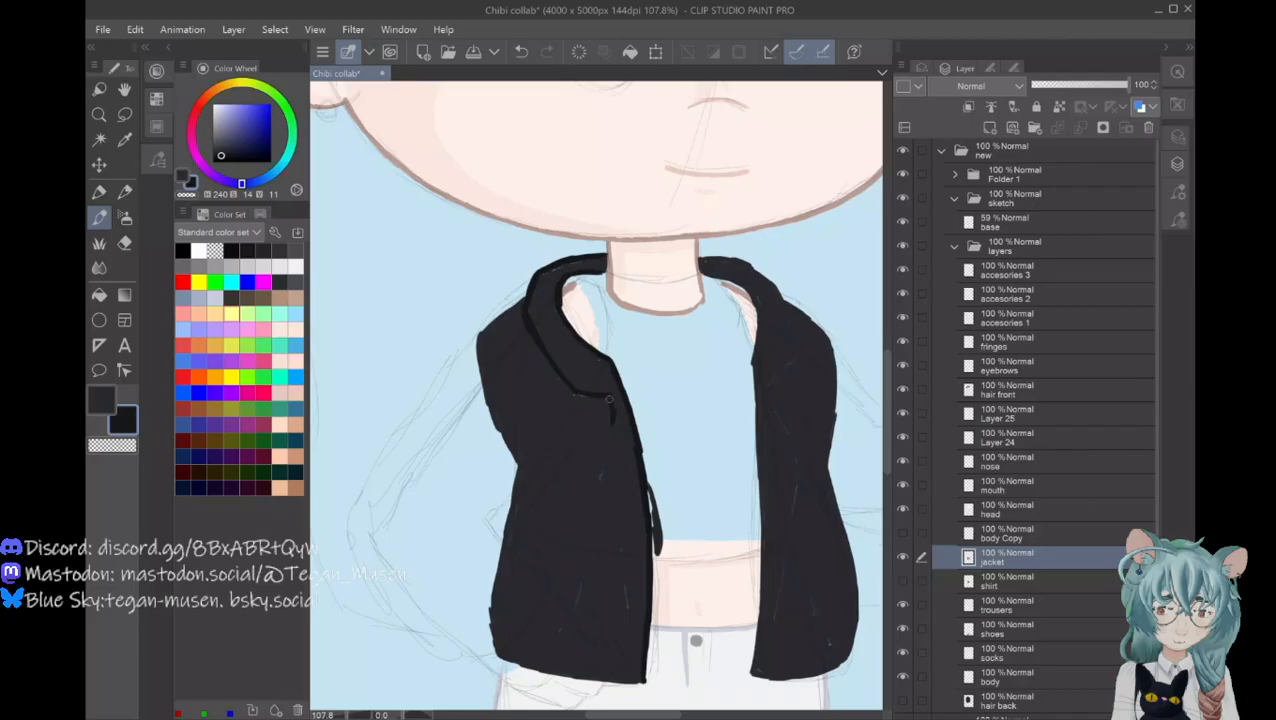
# Step: Draw the left panel's angled inner line down from the collar tip and retrace its hem and lower side edge in near-black
pyautogui.moveTo(608, 400); pyautogui.dragTo(630, 584)
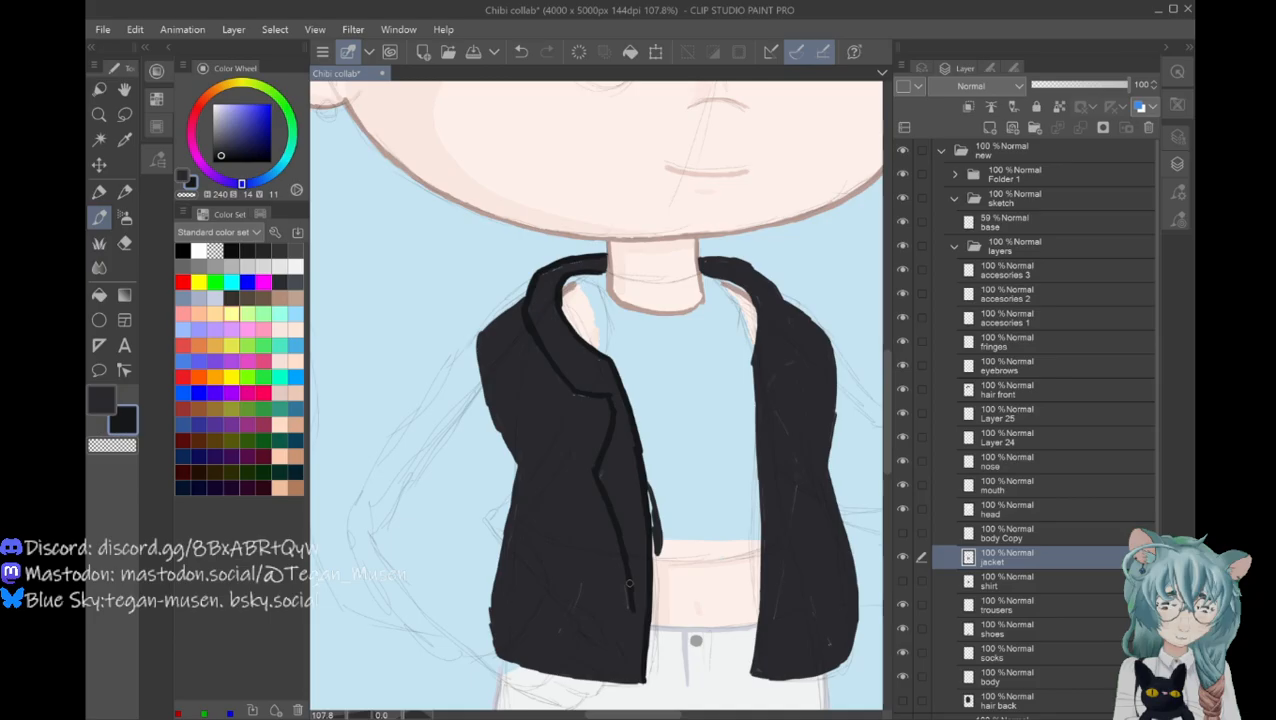
pyautogui.moveTo(629, 583); pyautogui.dragTo(634, 637)
pyautogui.moveTo(499, 656); pyautogui.dragTo(643, 682)
pyautogui.moveTo(514, 492); pyautogui.dragTo(490, 626)
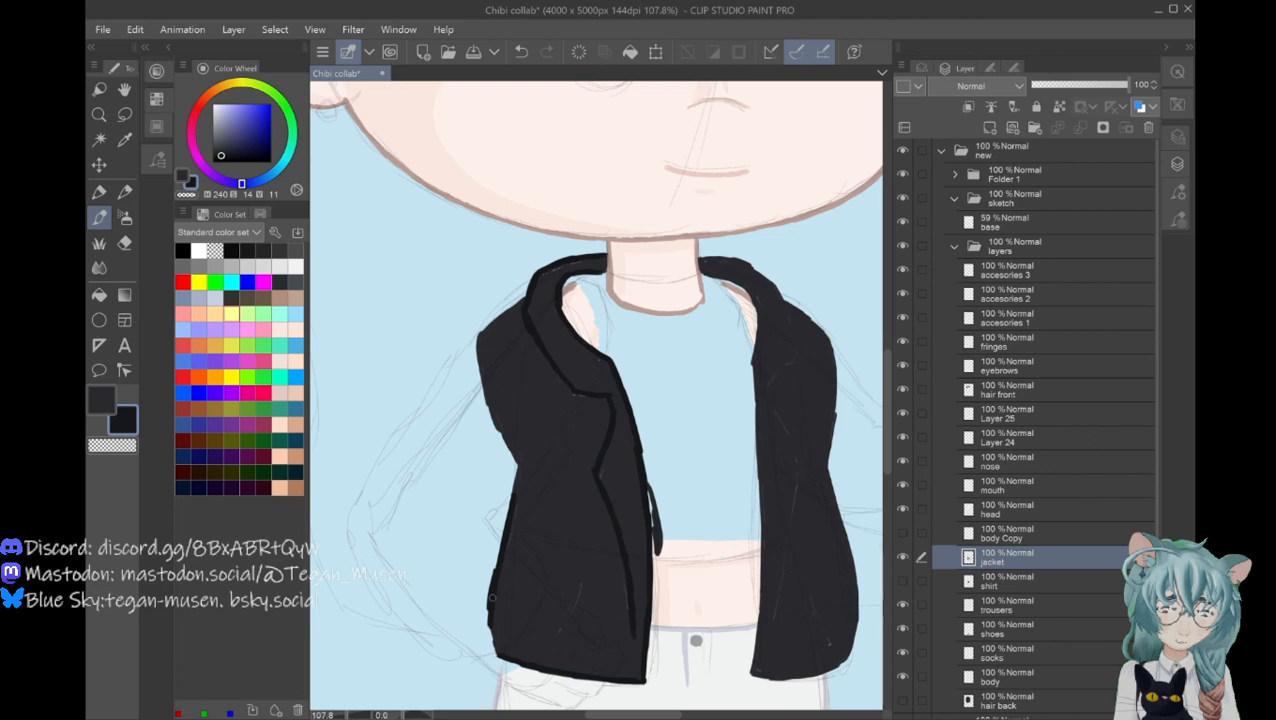
# Step: Retrace the right front panel's opening edge and collar in near-black and draw its angled inner line down from the collar tip
pyautogui.moveTo(749, 675); pyautogui.dragTo(757, 386)
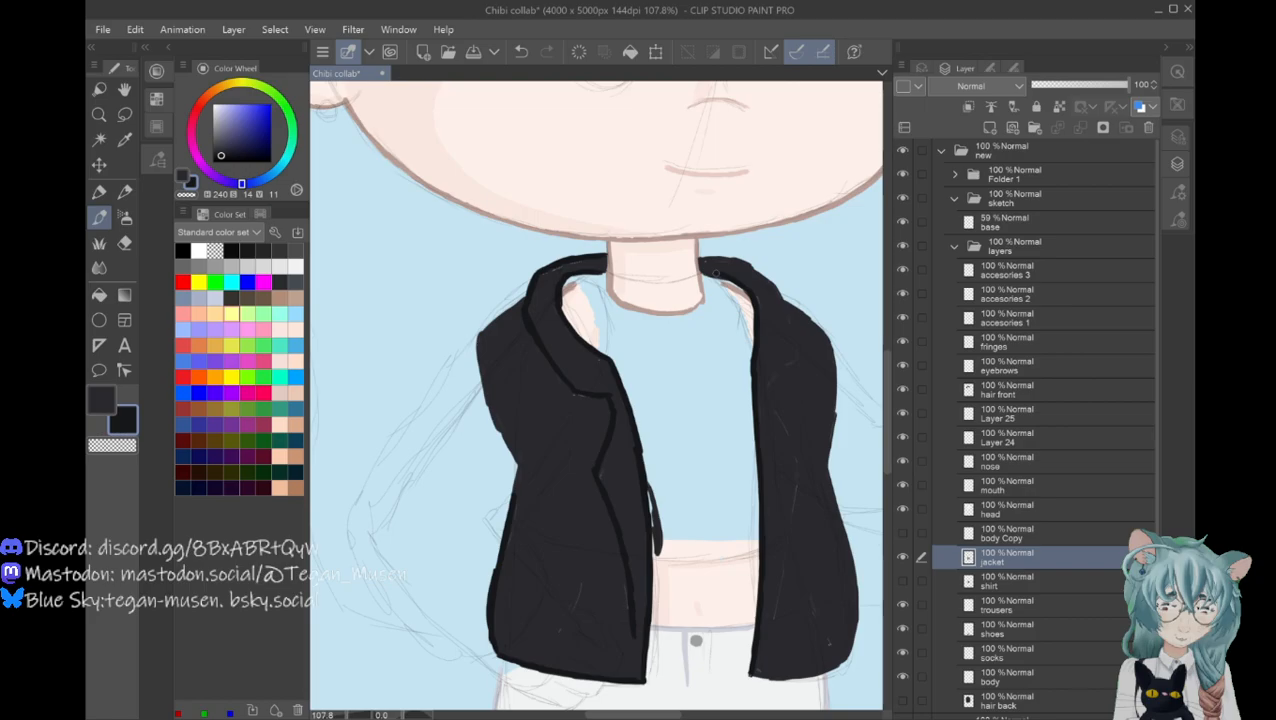
pyautogui.moveTo(716, 271); pyautogui.dragTo(772, 286)
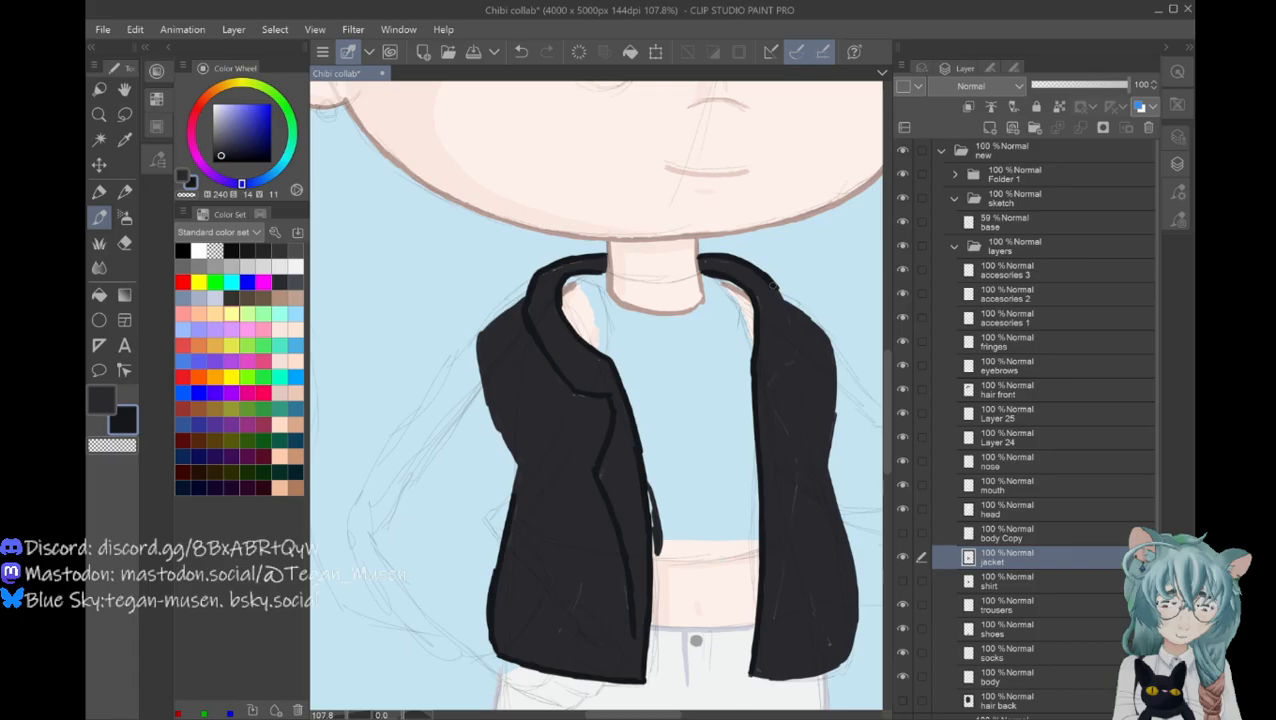
pyautogui.moveTo(771, 285); pyautogui.dragTo(788, 325)
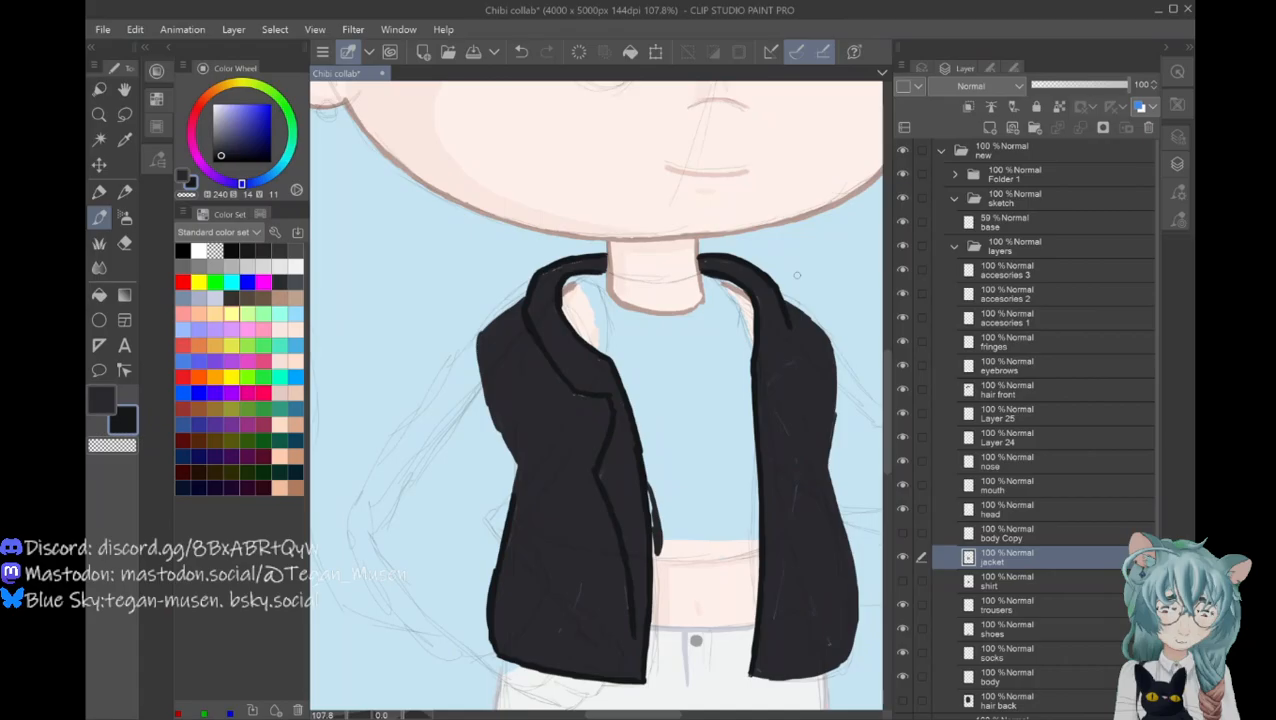
pyautogui.moveTo(795, 330); pyautogui.dragTo(785, 520)
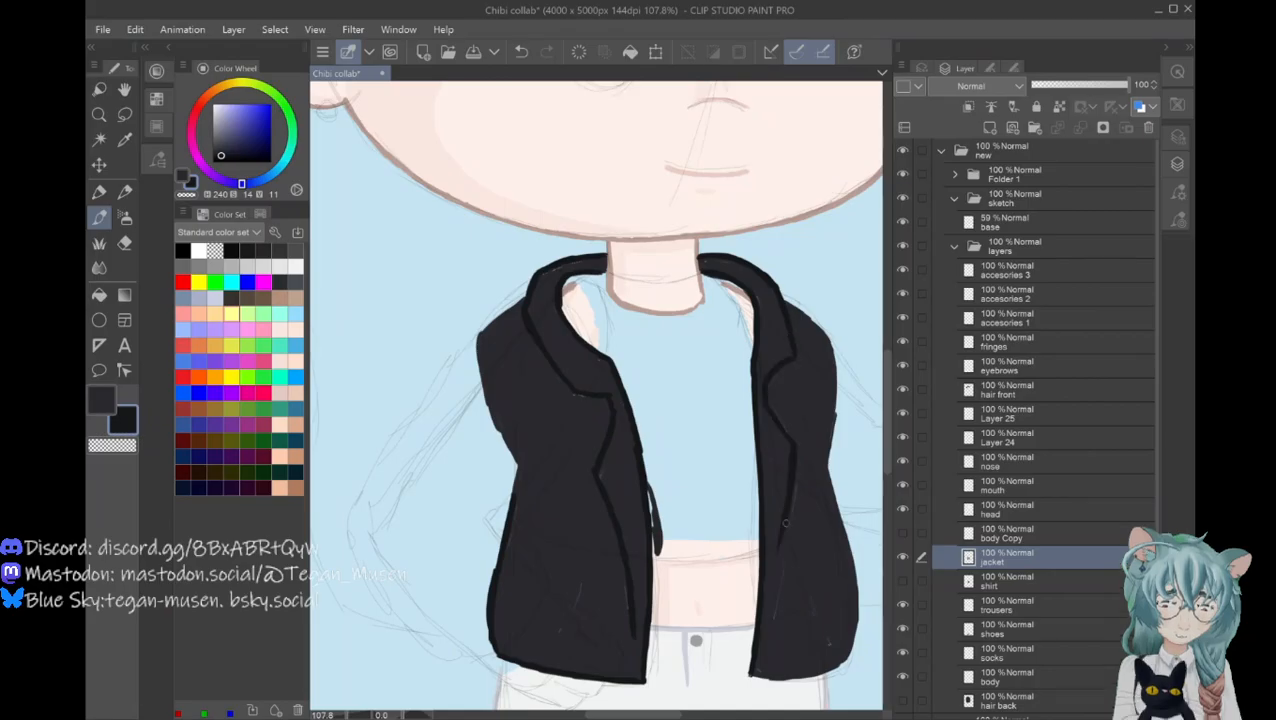
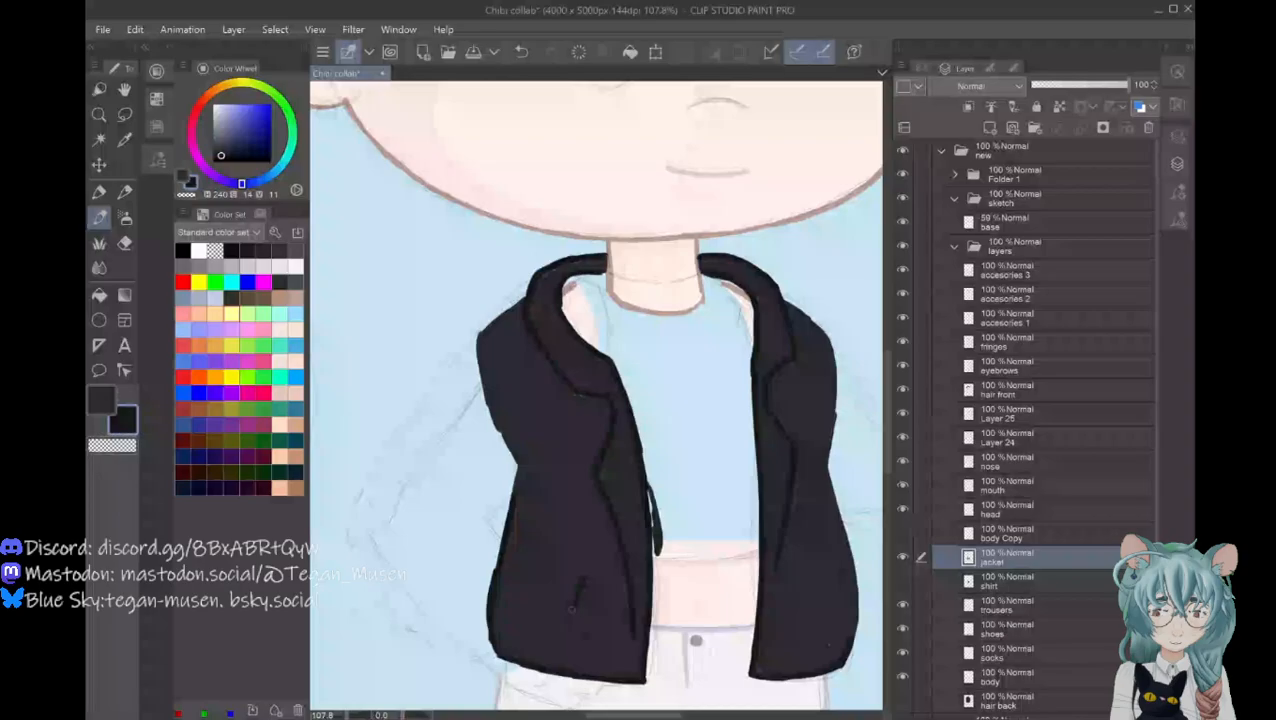
# Step: Draw a short slanted fold line above each panel's hem and retrace the right panel's outer side edge in near-black
pyautogui.moveTo(572, 609); pyautogui.dragTo(556, 636)
pyautogui.moveTo(808, 592); pyautogui.dragTo(832, 645)
pyautogui.moveTo(857, 640); pyautogui.dragTo(834, 503)
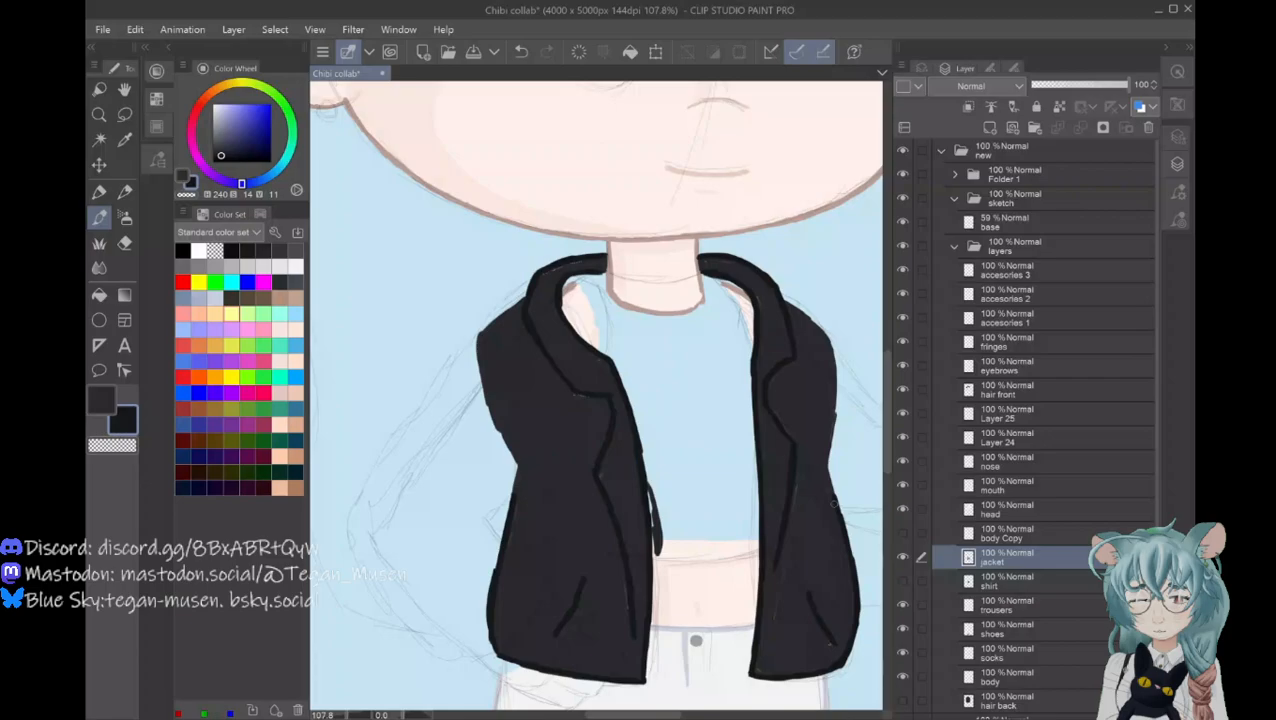
# Step: Touch up the jacket's dark fill, show the shirt layer, and add small grey buttons on the collar and both front edges
pyautogui.press('x')
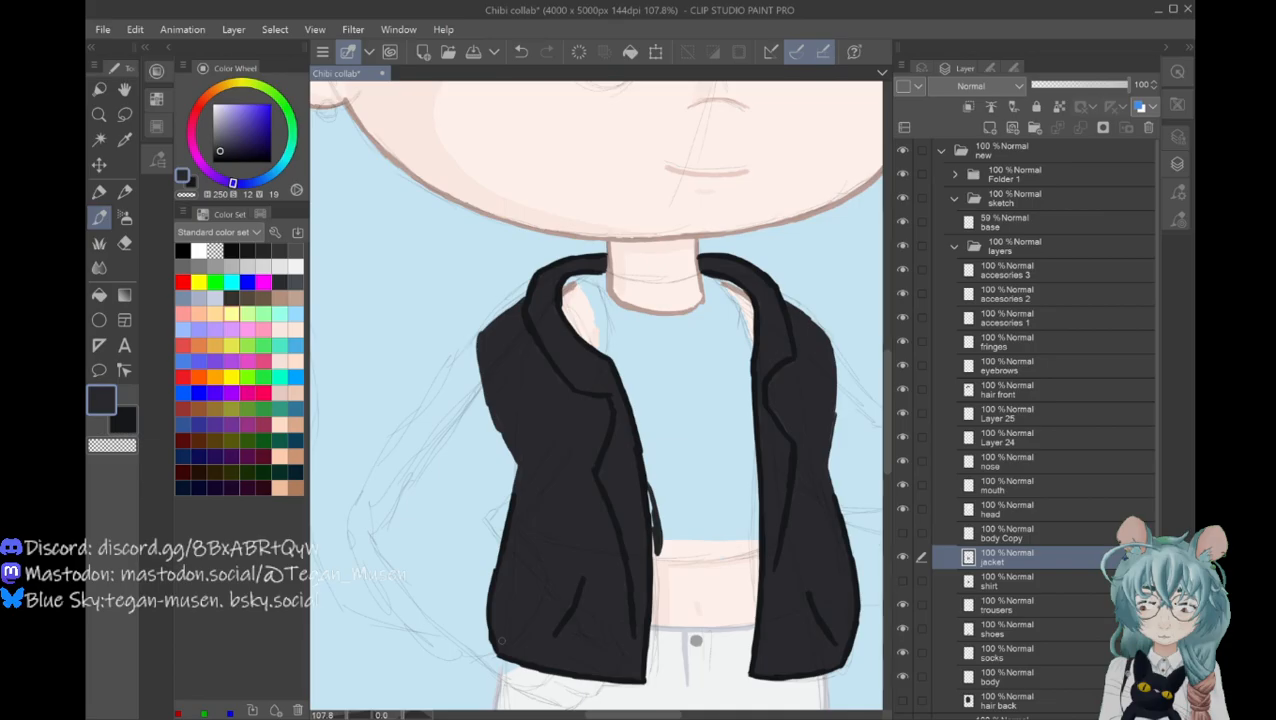
pyautogui.press('e')
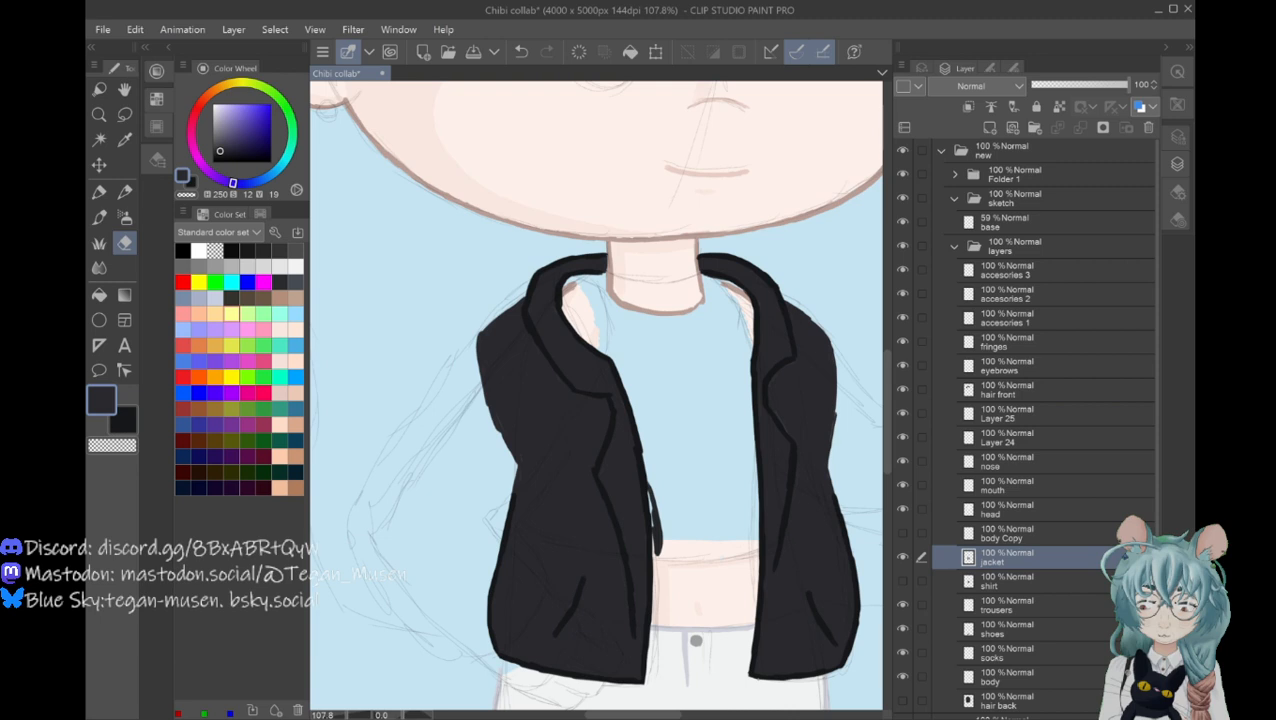
pyautogui.hotkey('ctrl', 'z')
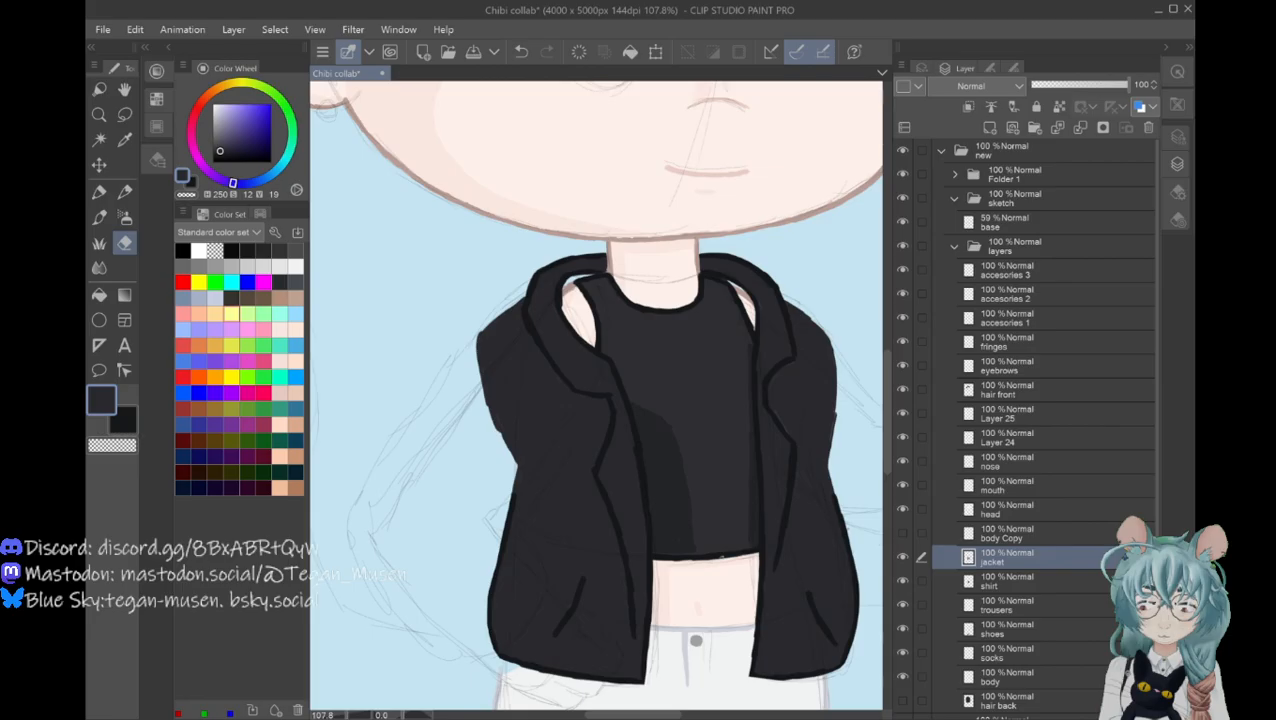
pyautogui.press('p')
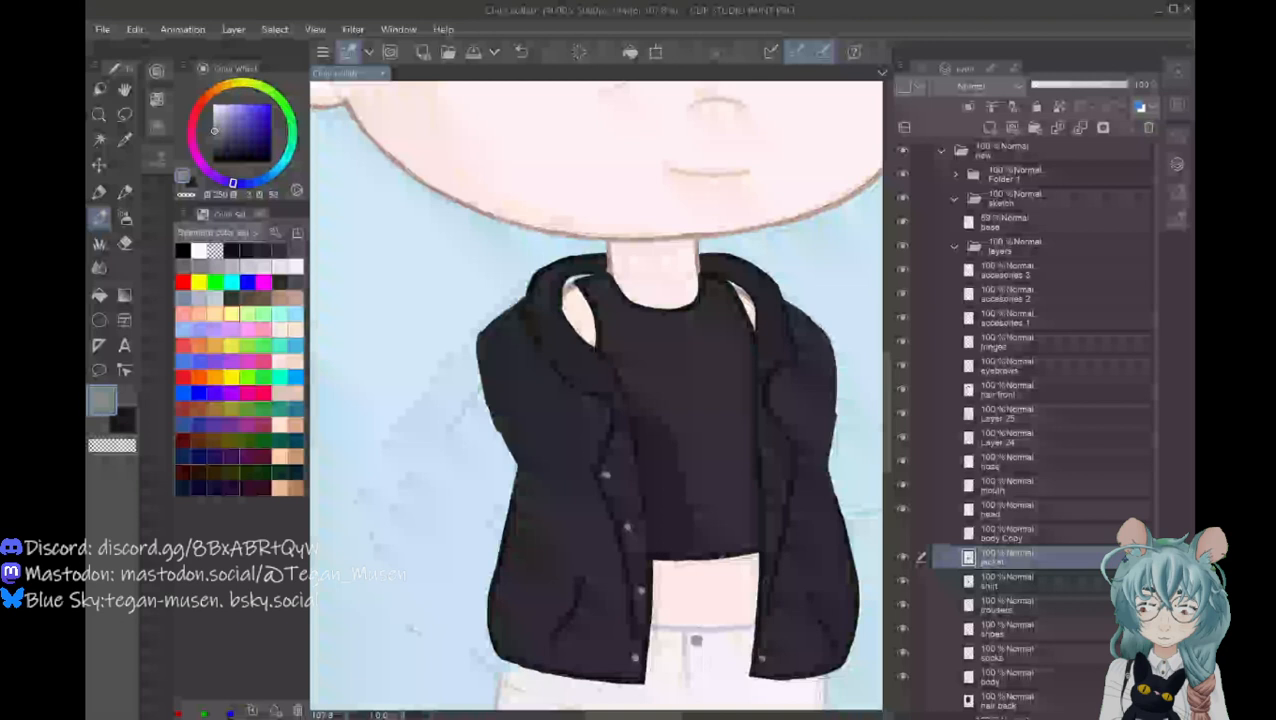
# Step: Paint the upper sleeve areas on both sides of the jacket purple (H 279, S 90, V 79), checking them with the sketch hidden
pyautogui.press('x')
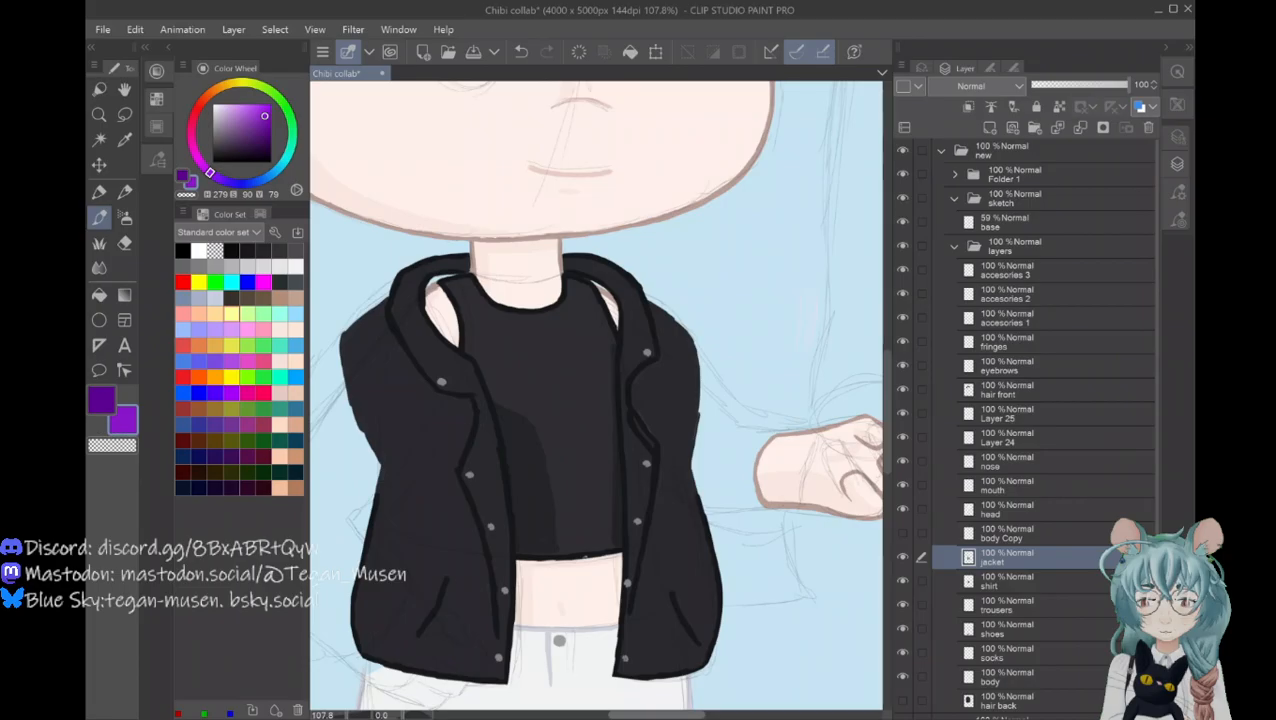
pyautogui.moveTo(373, 446); pyautogui.dragTo(454, 479)
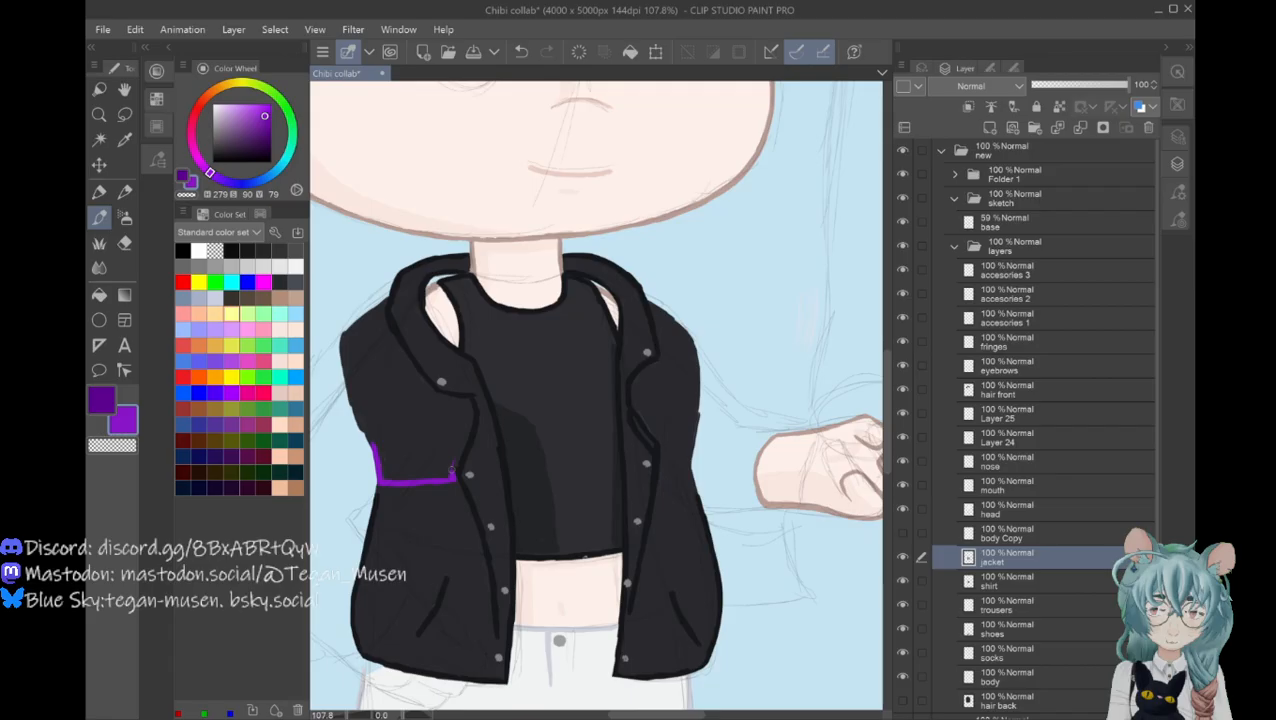
pyautogui.moveTo(452, 468); pyautogui.dragTo(341, 340)
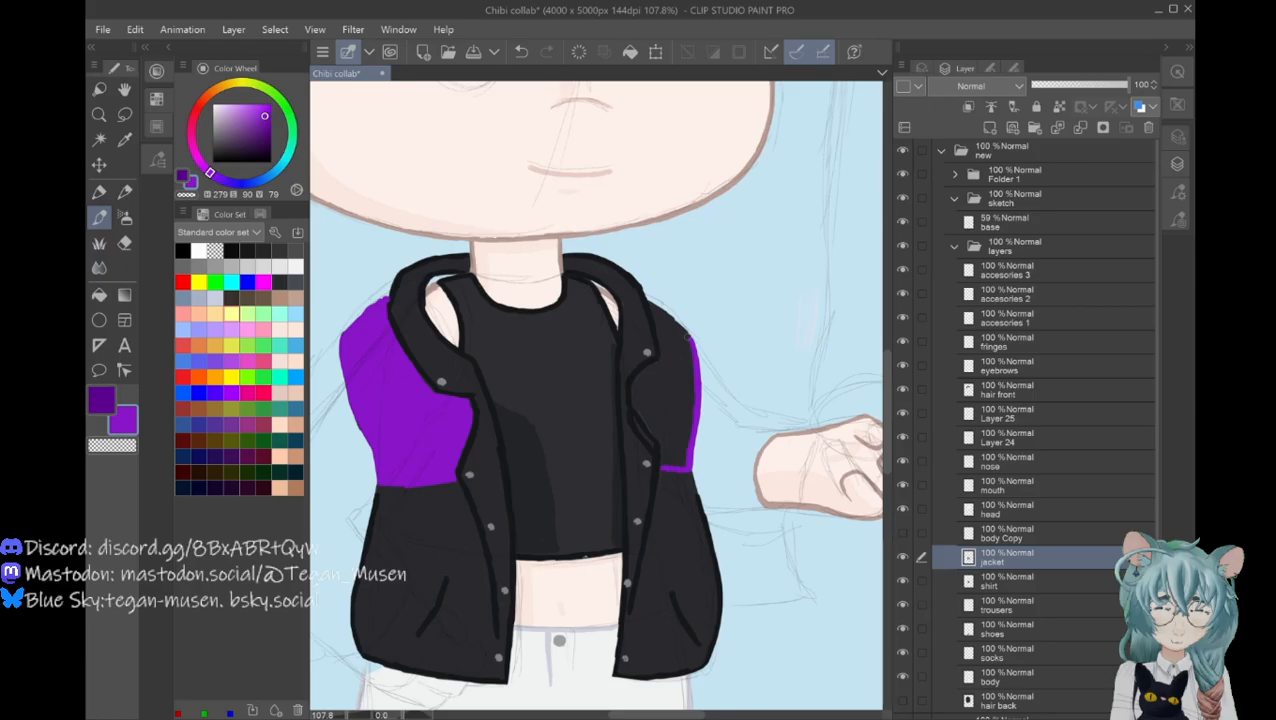
pyautogui.moveTo(666, 462); pyautogui.dragTo(635, 384)
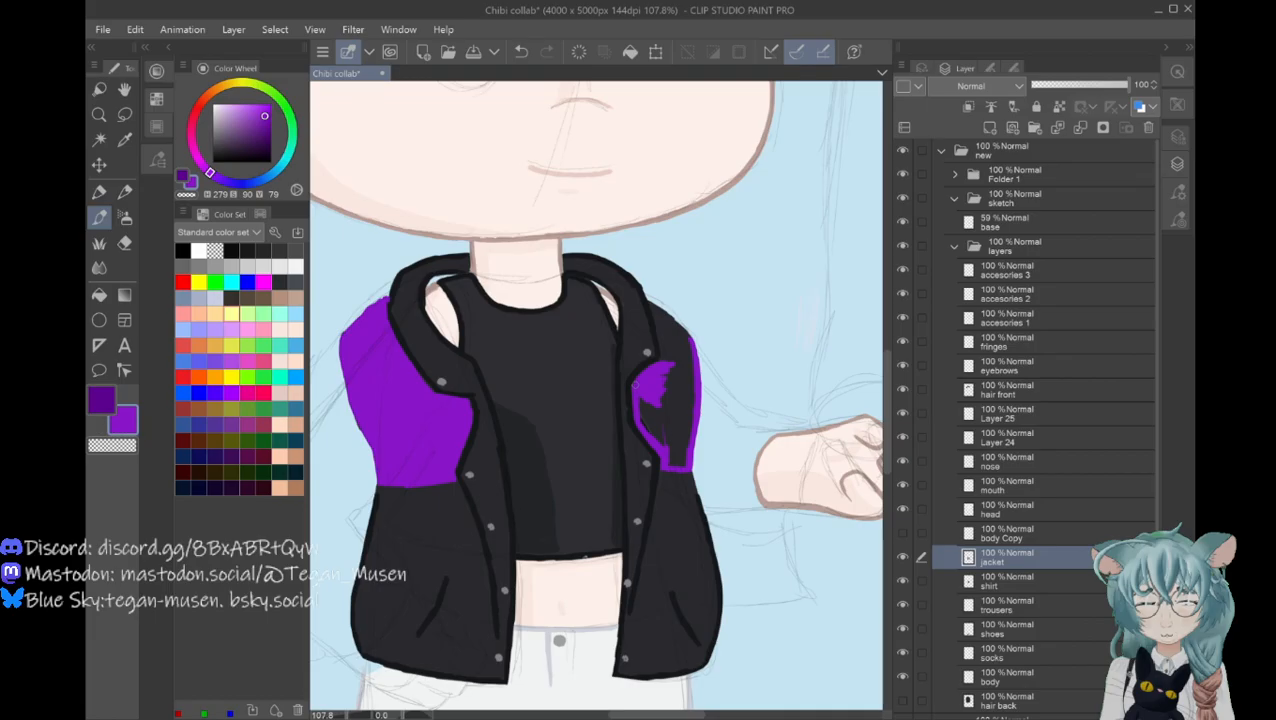
pyautogui.moveTo(635, 385); pyautogui.dragTo(663, 350)
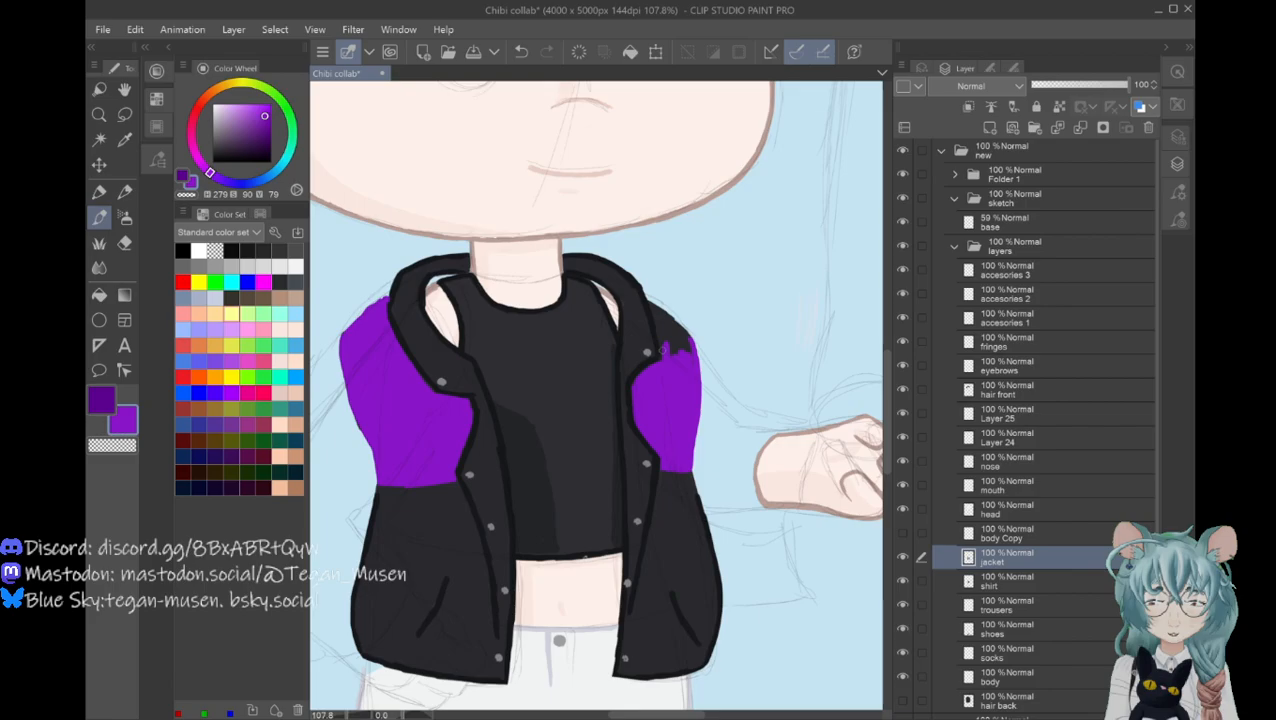
pyautogui.scroll(-2, 596, 395)
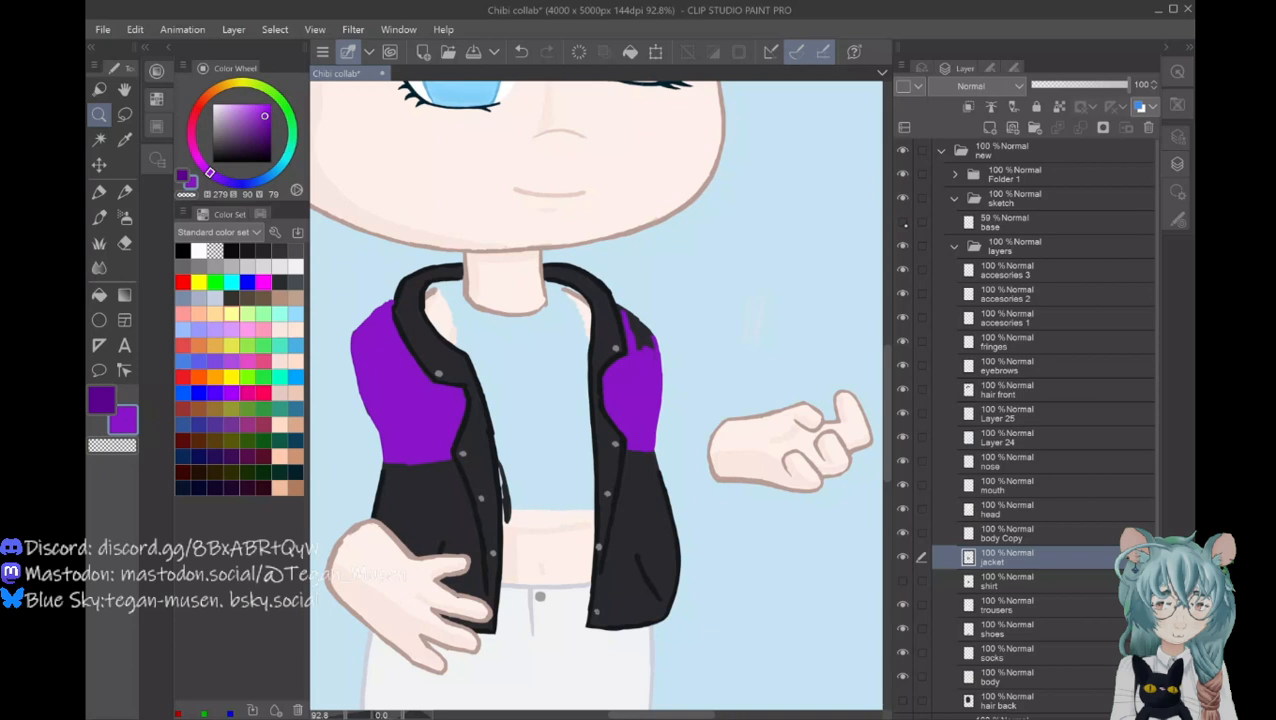
pyautogui.click(903, 221)
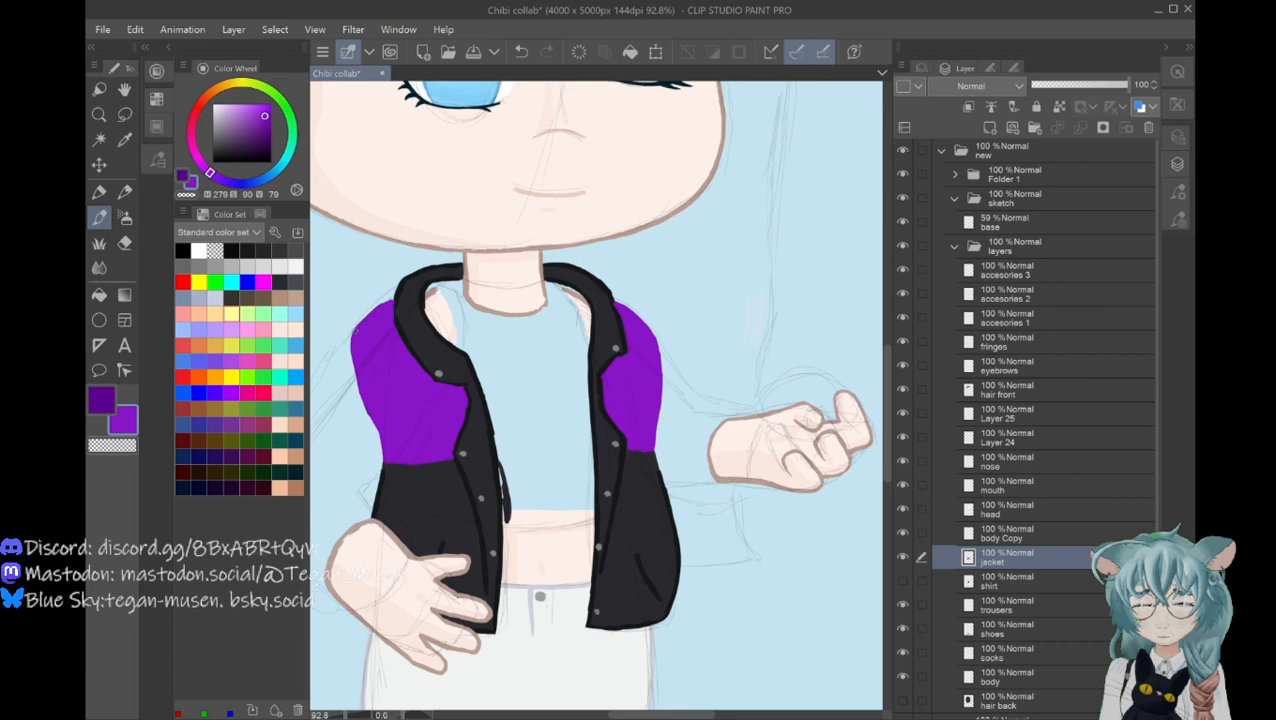
# Step: Outline the sleeves' shoulders in dark purple and redraw the near-black edge between the left sleeve and the front panel
pyautogui.click(269, 129)
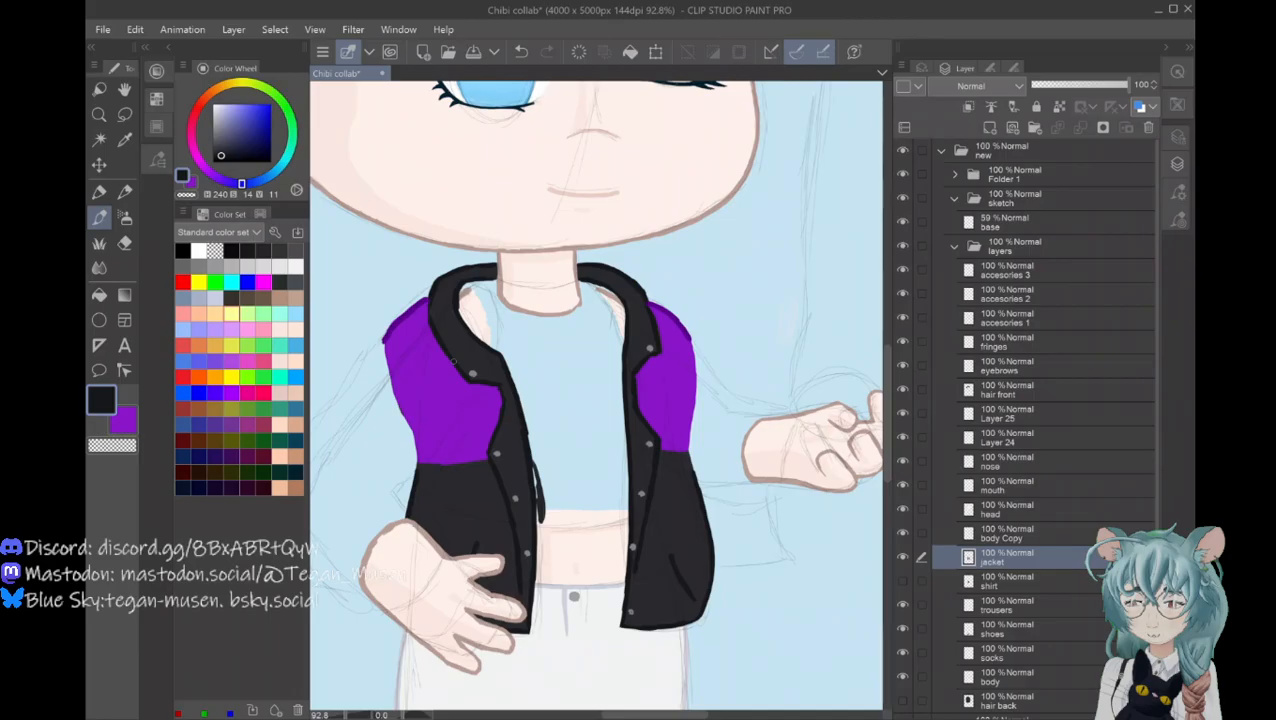
pyautogui.moveTo(498, 388); pyautogui.dragTo(488, 456)
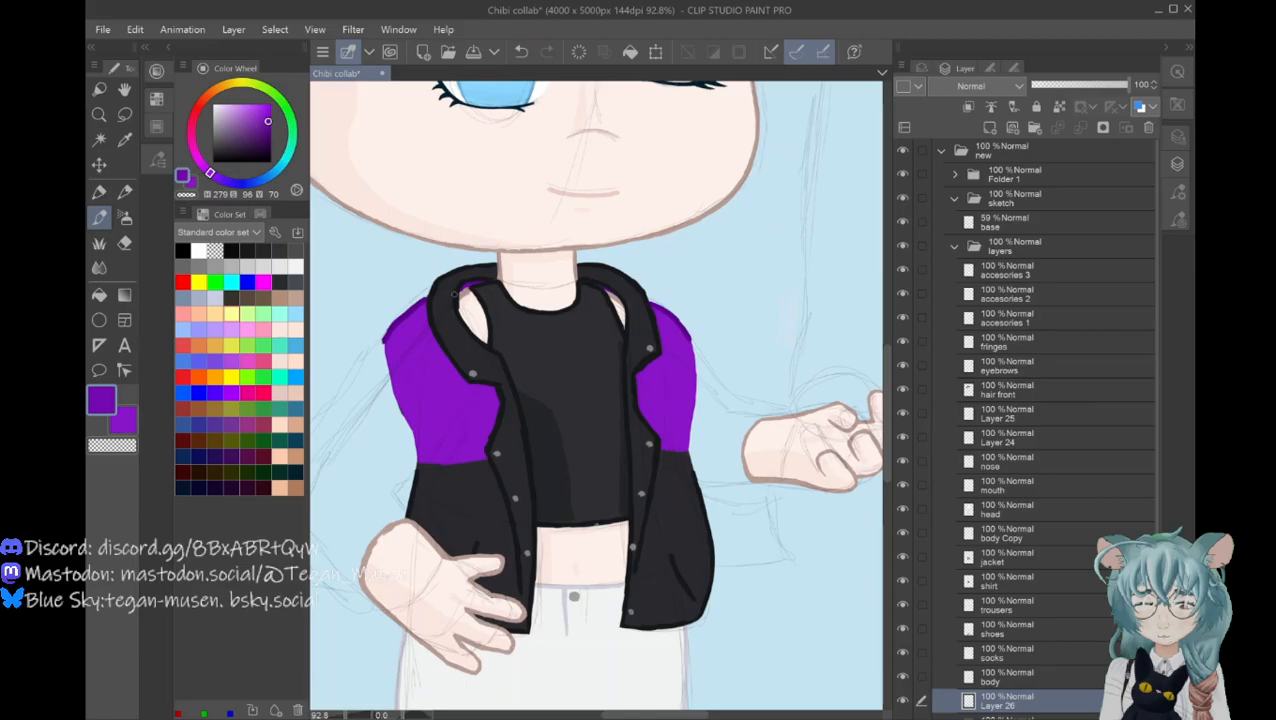
# Step: On the jacket layer, draw and fill the raised arm's sleeve down to the wrist in the sampled purple, redoing the cuff line
pyautogui.click(1010, 558)
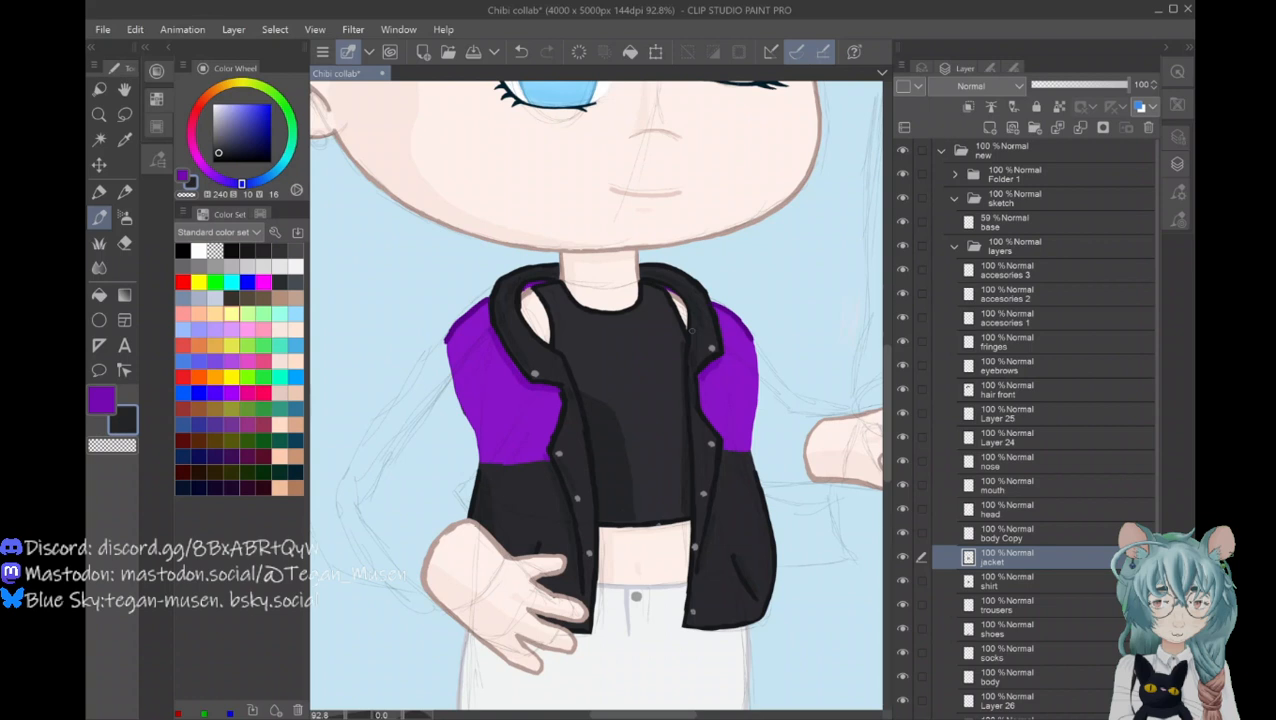
pyautogui.keyDown('alt'); pyautogui.click(728, 345); pyautogui.keyUp('alt')
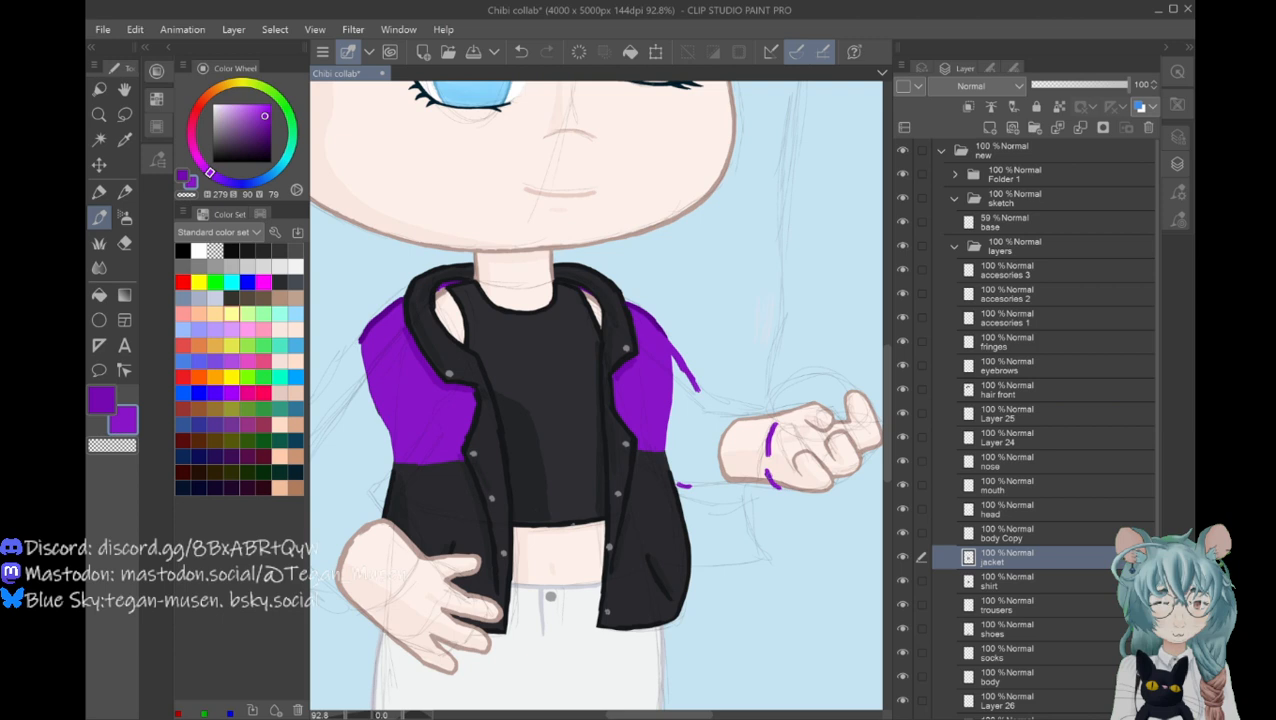
pyautogui.hotkey('ctrl', 'z')
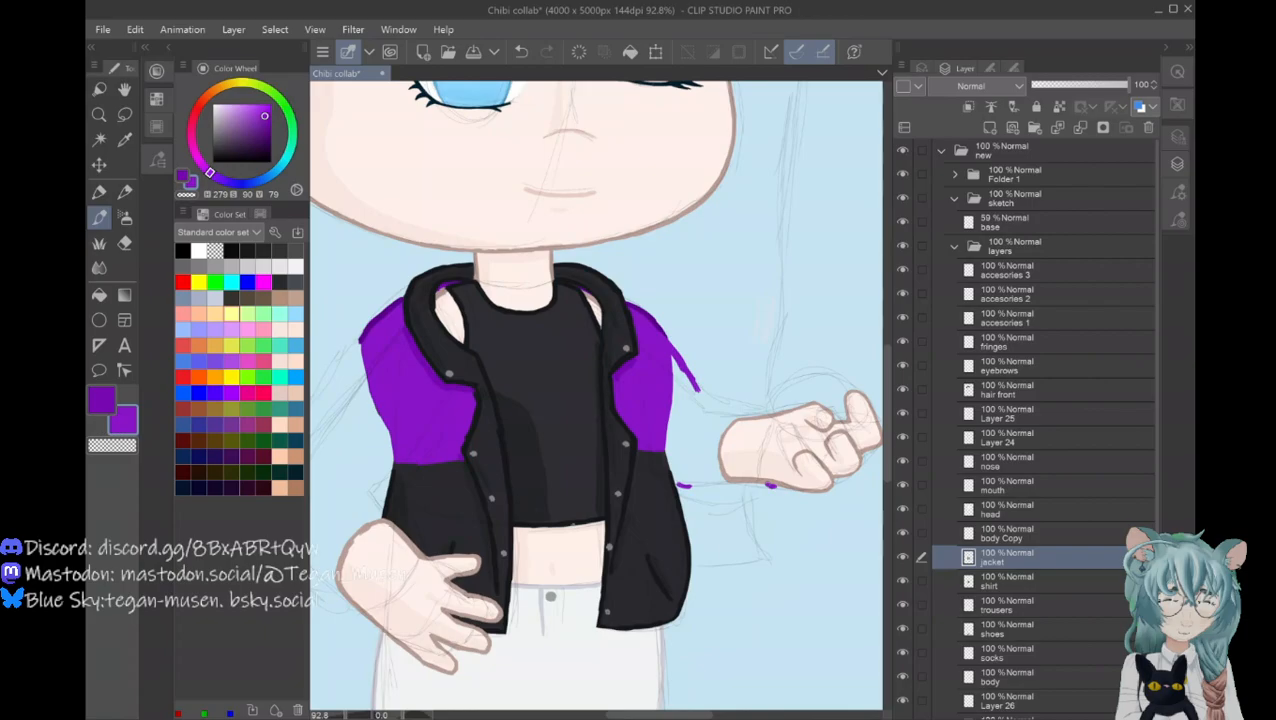
pyautogui.moveTo(772, 412); pyautogui.dragTo(760, 486)
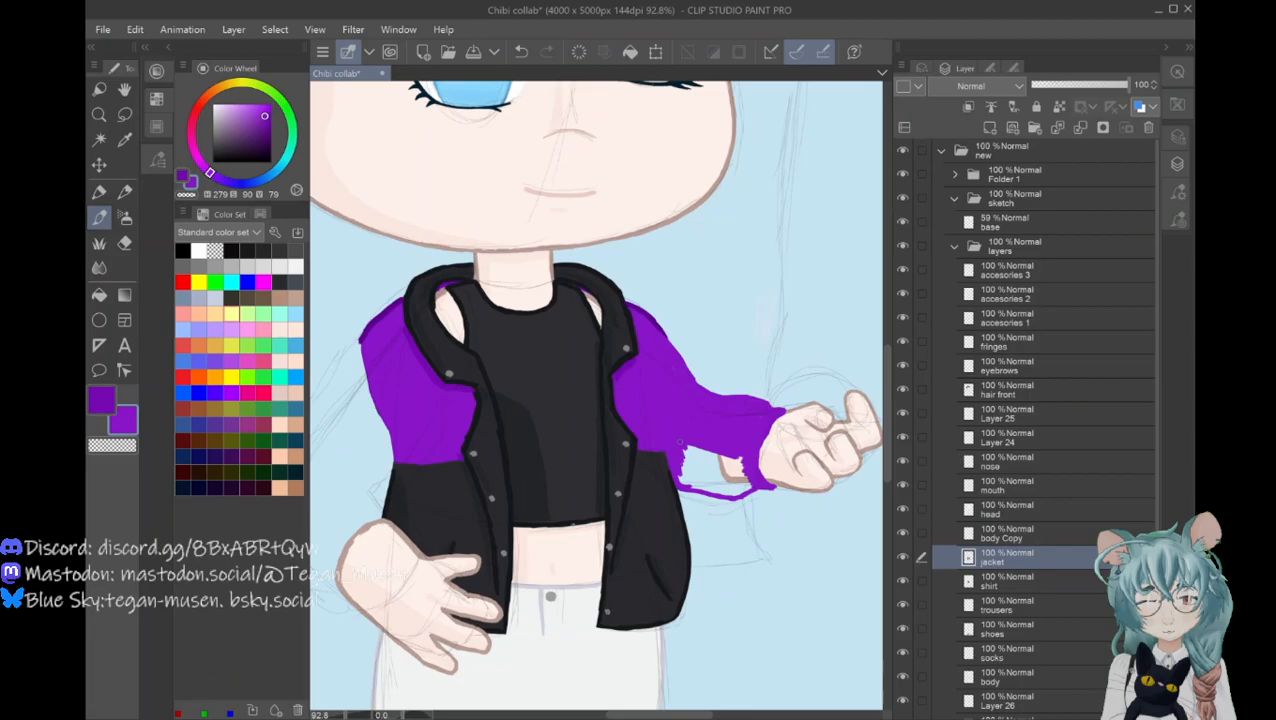
pyautogui.moveTo(680, 441); pyautogui.dragTo(746, 484)
# Step: Shade the raised arm's sleeve in darker purple and outline its edges and cuff gathers in deep purple (H 278, S 99, V 57)
pyautogui.press('x')
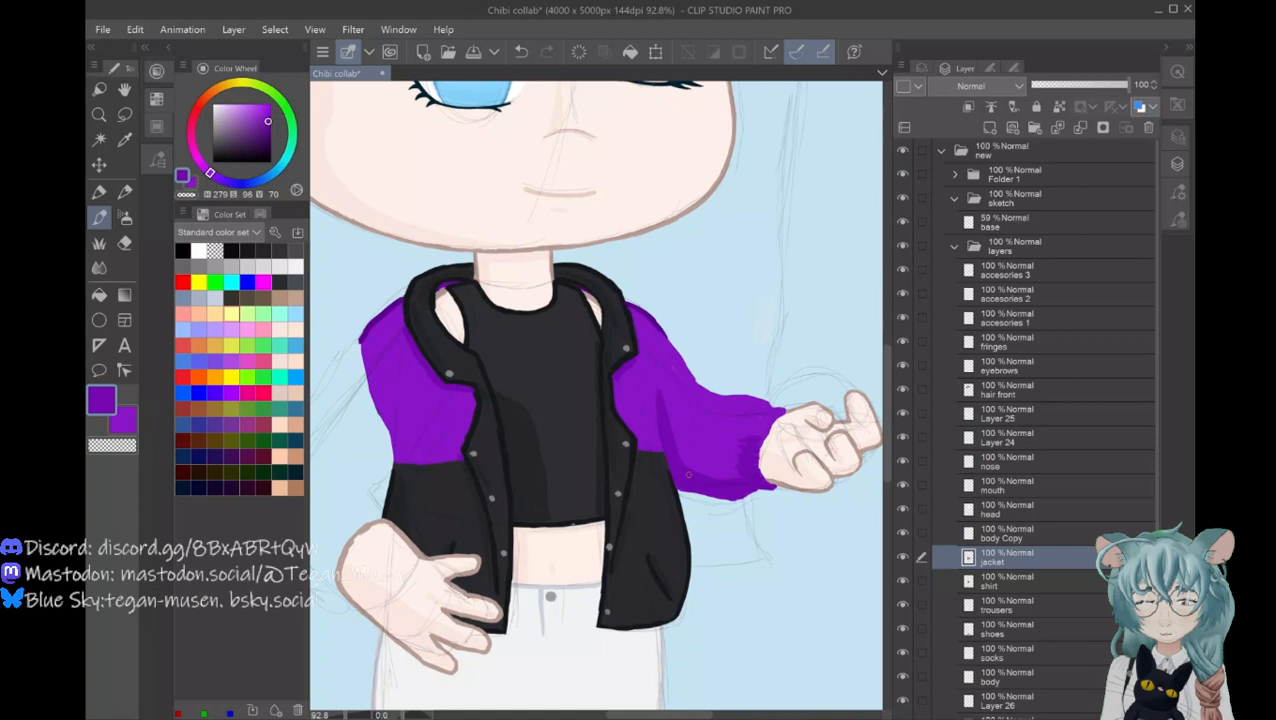
pyautogui.click(269, 128)
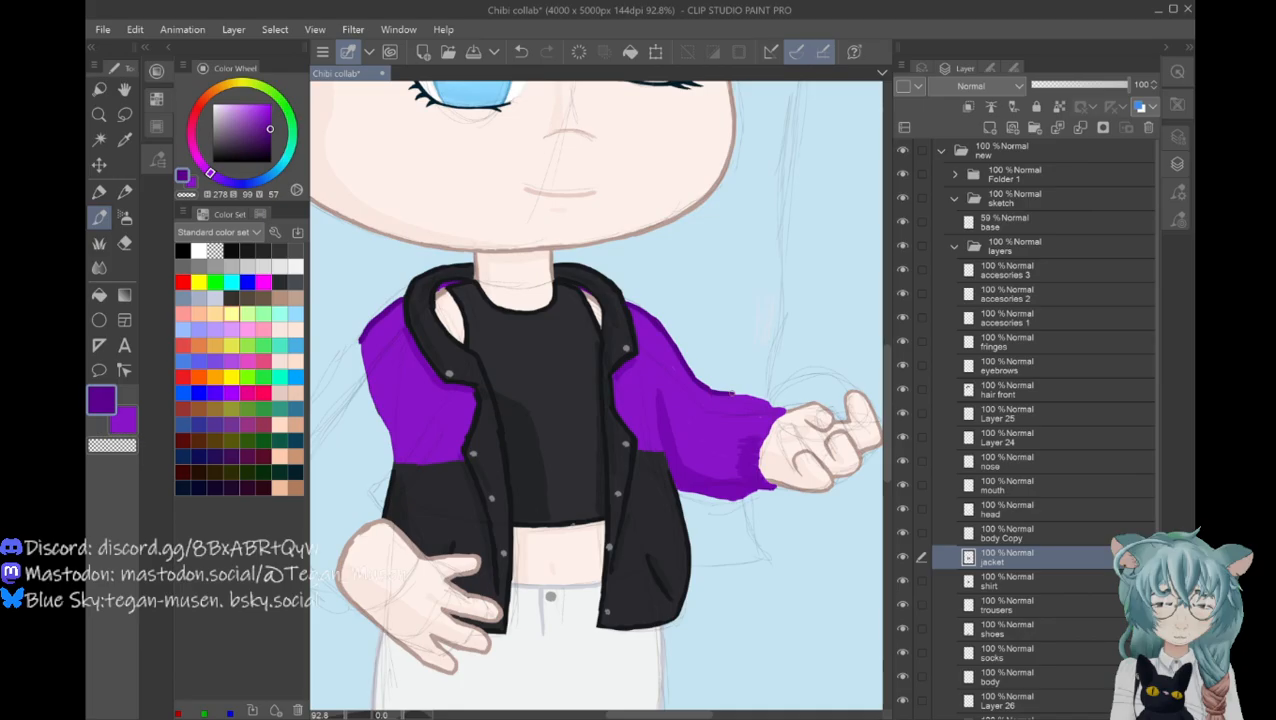
pyautogui.moveTo(732, 393); pyautogui.dragTo(785, 410)
pyautogui.moveTo(766, 406); pyautogui.dragTo(737, 476)
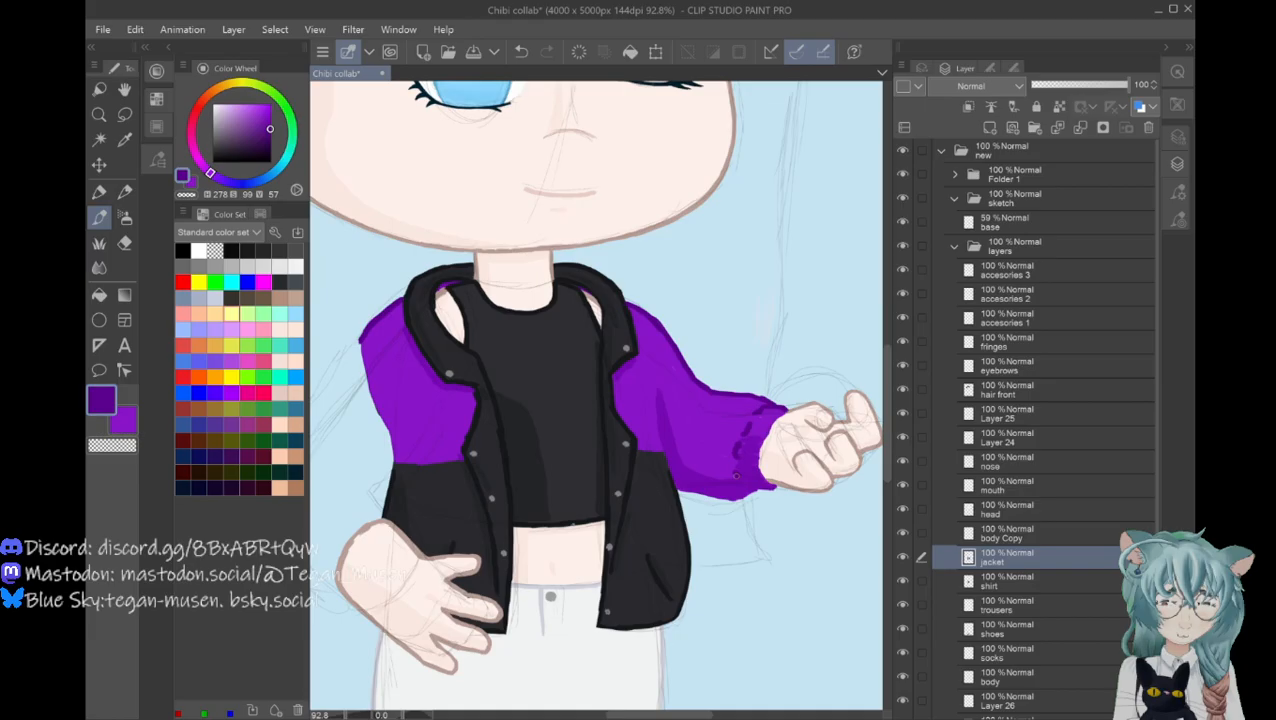
pyautogui.moveTo(775, 427); pyautogui.dragTo(770, 487)
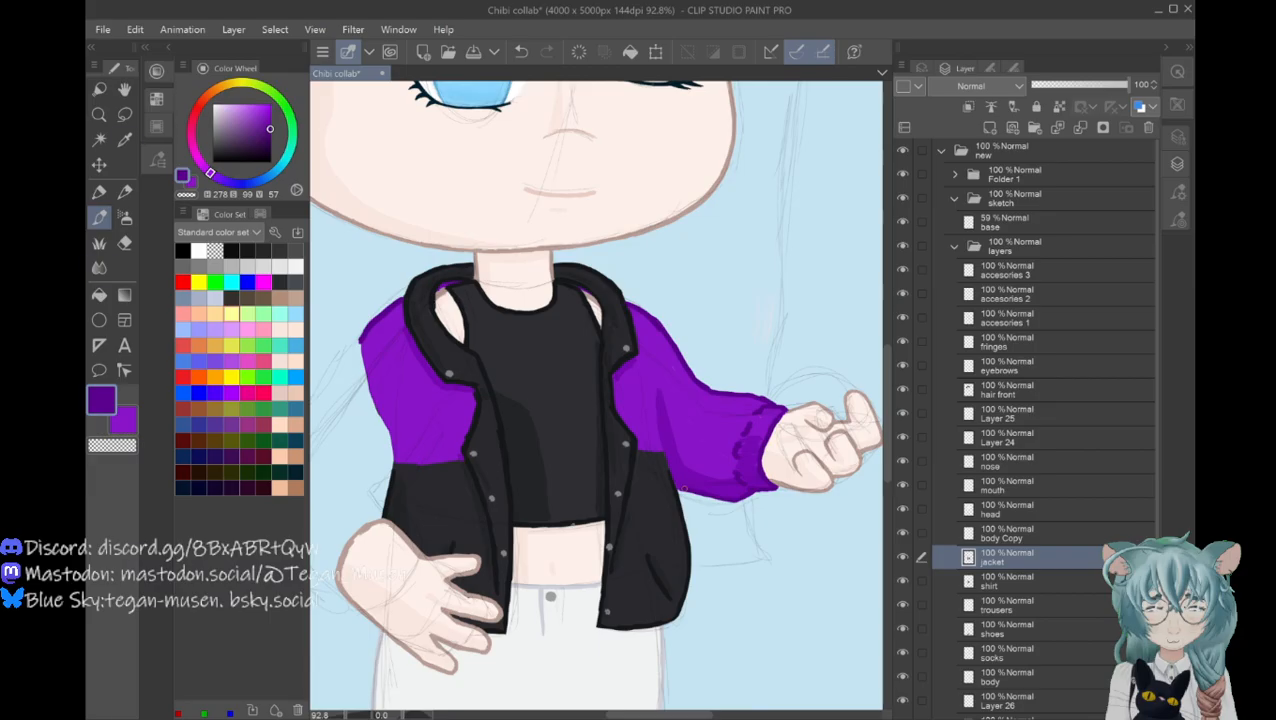
# Step: On a new layer above body Copy, draw and fill the hip arm's sleeve down to the wrist in purple (H 279, S 90, V 79)
pyautogui.click(123, 420)
pyautogui.click(125, 140)
pyautogui.click(655, 500)
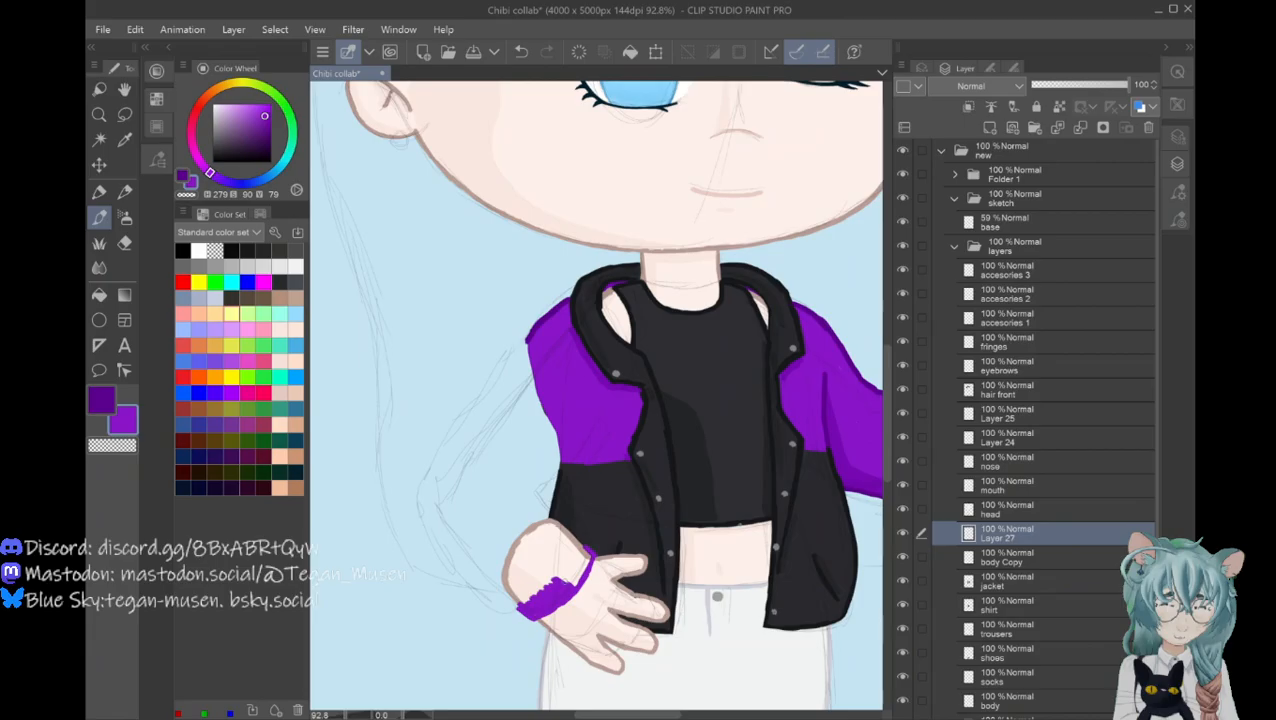
pyautogui.moveTo(558, 583); pyautogui.dragTo(583, 547)
pyautogui.moveTo(524, 609); pyautogui.dragTo(481, 600)
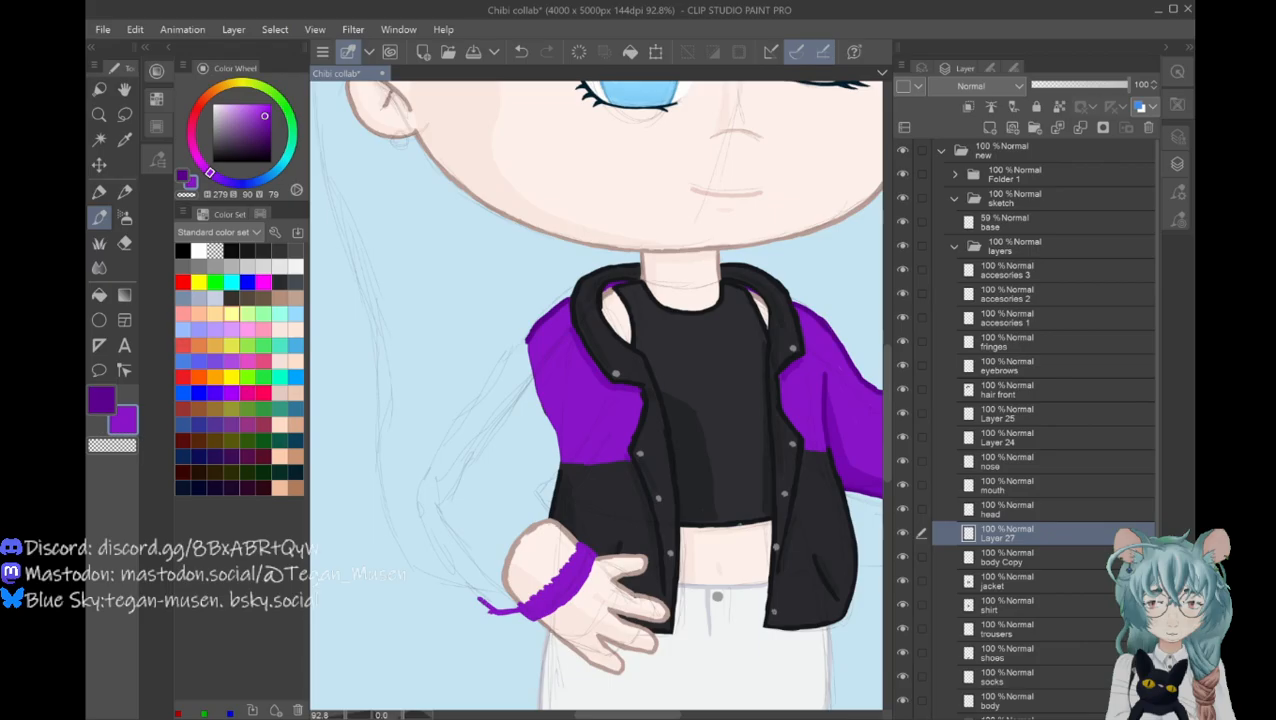
pyautogui.moveTo(588, 545); pyautogui.dragTo(520, 478)
pyautogui.moveTo(537, 461); pyautogui.dragTo(555, 483)
pyautogui.moveTo(567, 464); pyautogui.dragTo(549, 491)
pyautogui.moveTo(486, 606); pyautogui.dragTo(417, 498)
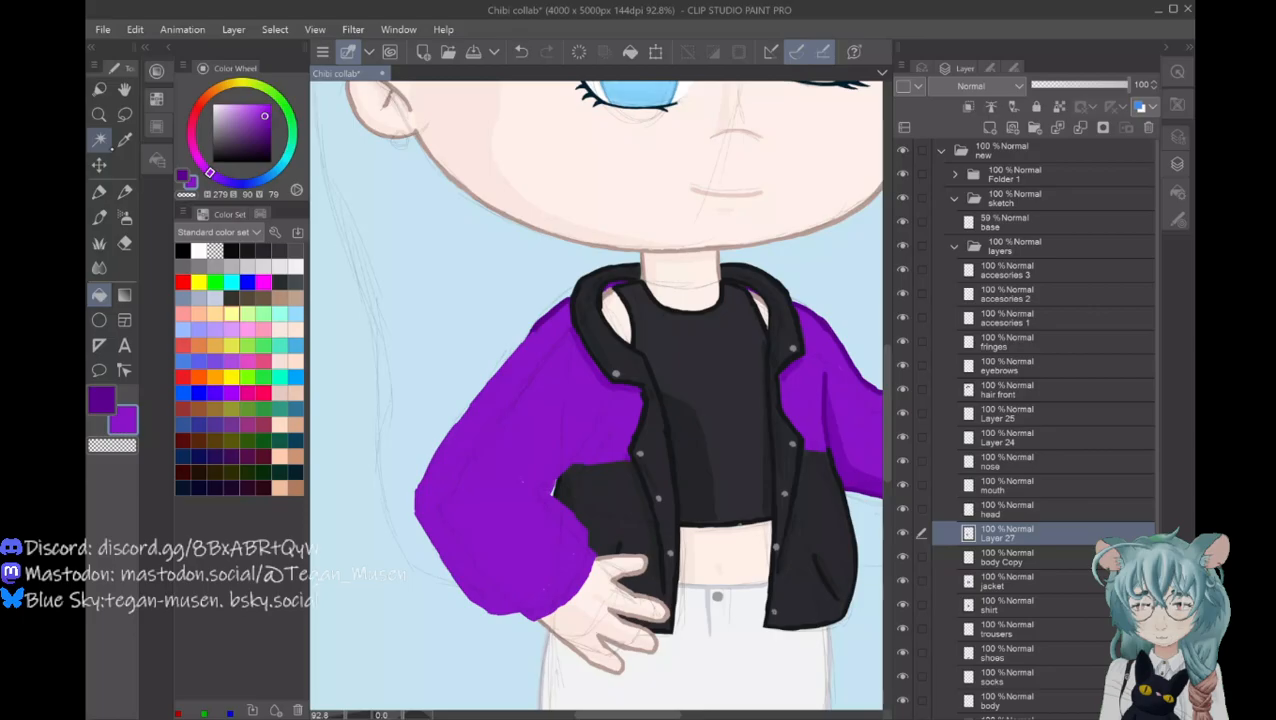
# Step: Shade the hip arm's sleeve along the outer elbow, folds and cuff in darker purple (H 279, S 96, V 70)
pyautogui.click(99, 217)
pyautogui.click(268, 121)
pyautogui.moveTo(524, 610); pyautogui.dragTo(557, 587)
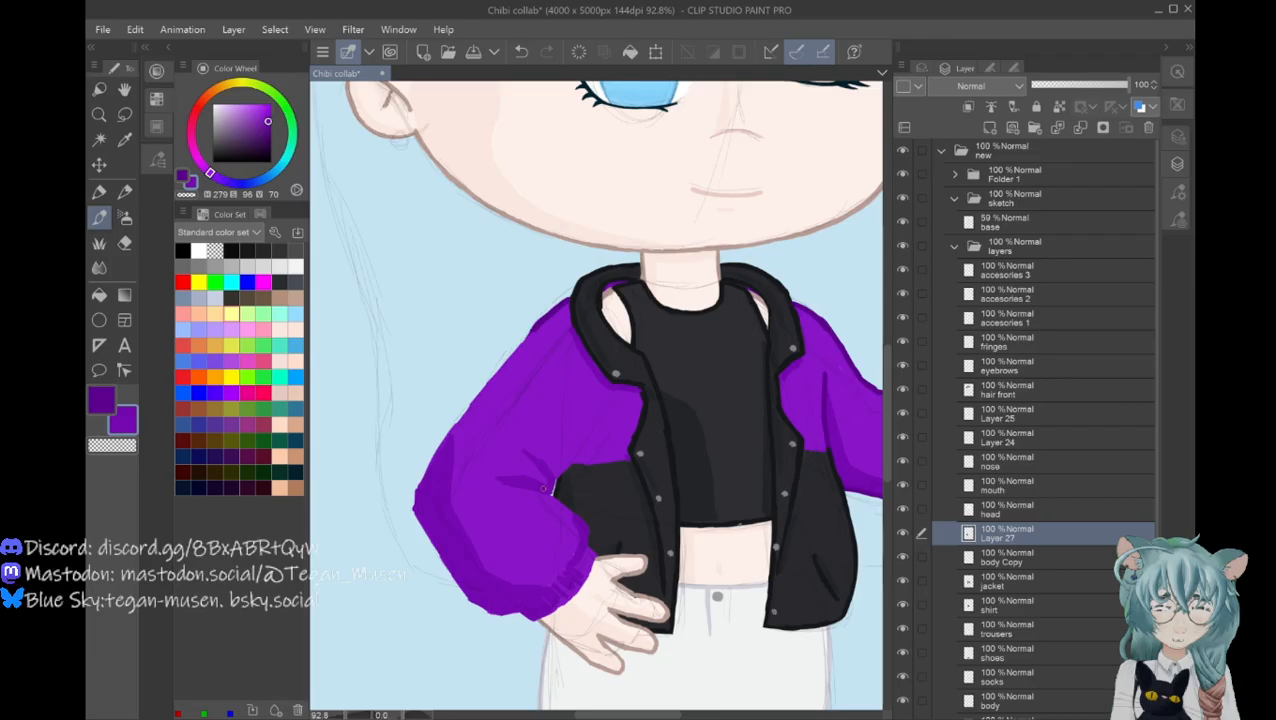
# Step: Draw the hip sleeve's fold lines, cuff gathers and outer outline up to the shoulder in deep purple (H 278, S 99, V 57)
pyautogui.click(269, 128)
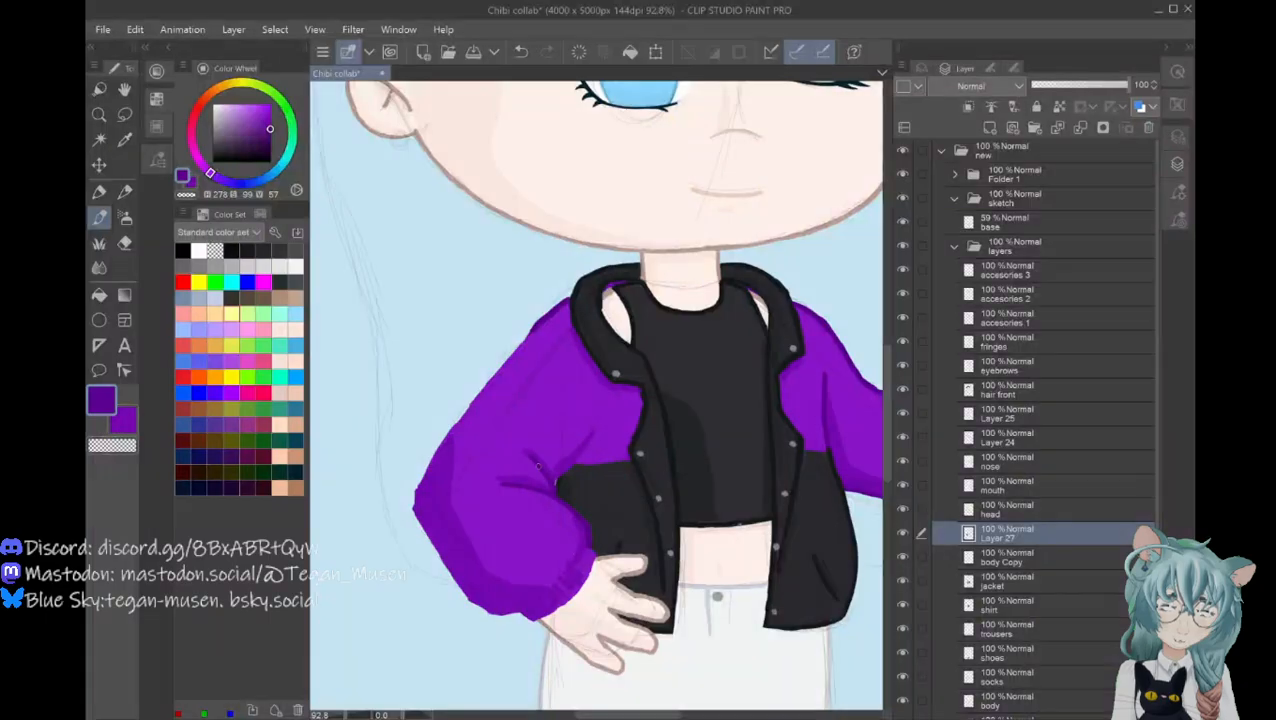
pyautogui.moveTo(530, 452); pyautogui.dragTo(538, 466)
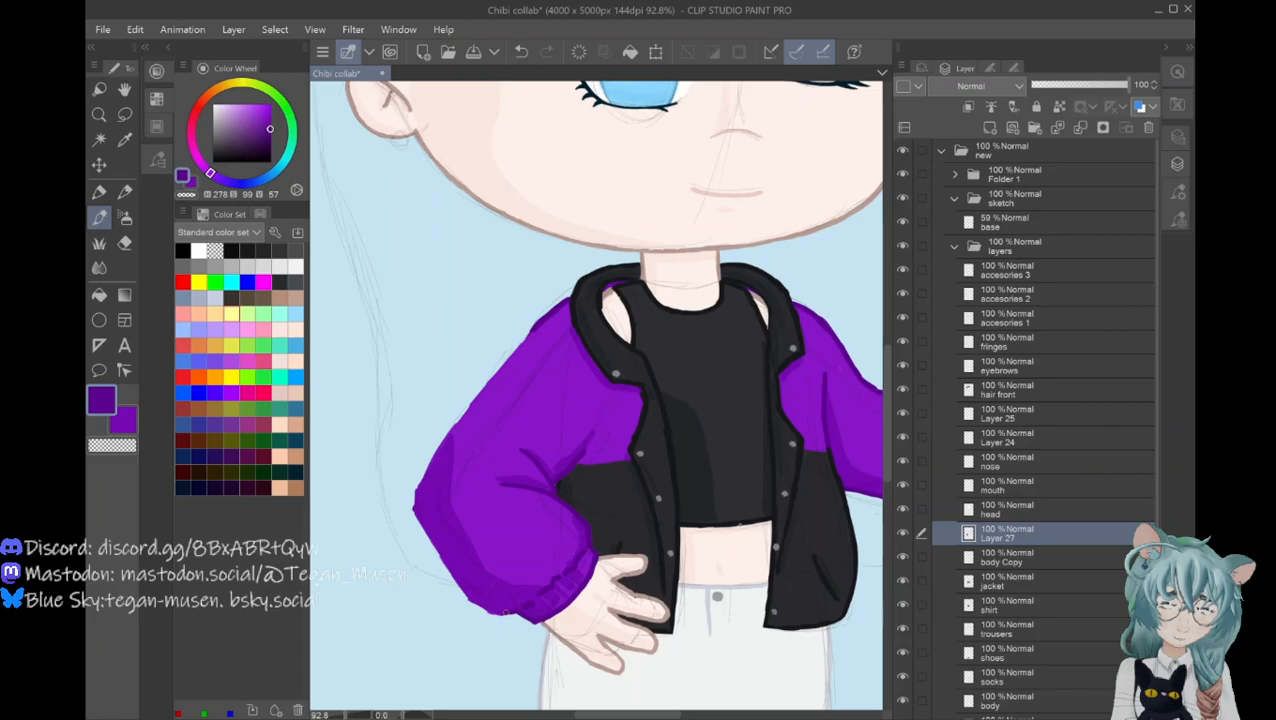
pyautogui.moveTo(425, 590); pyautogui.dragTo(438, 463)
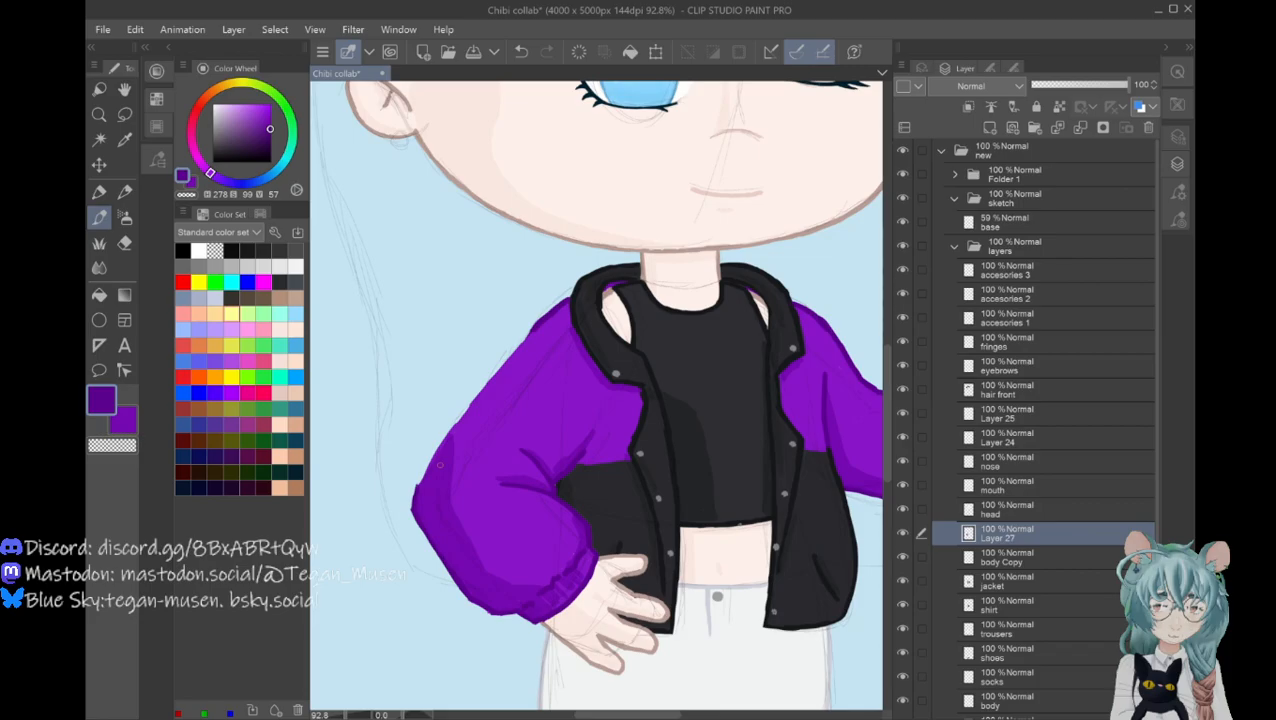
pyautogui.moveTo(439, 464); pyautogui.dragTo(540, 322)
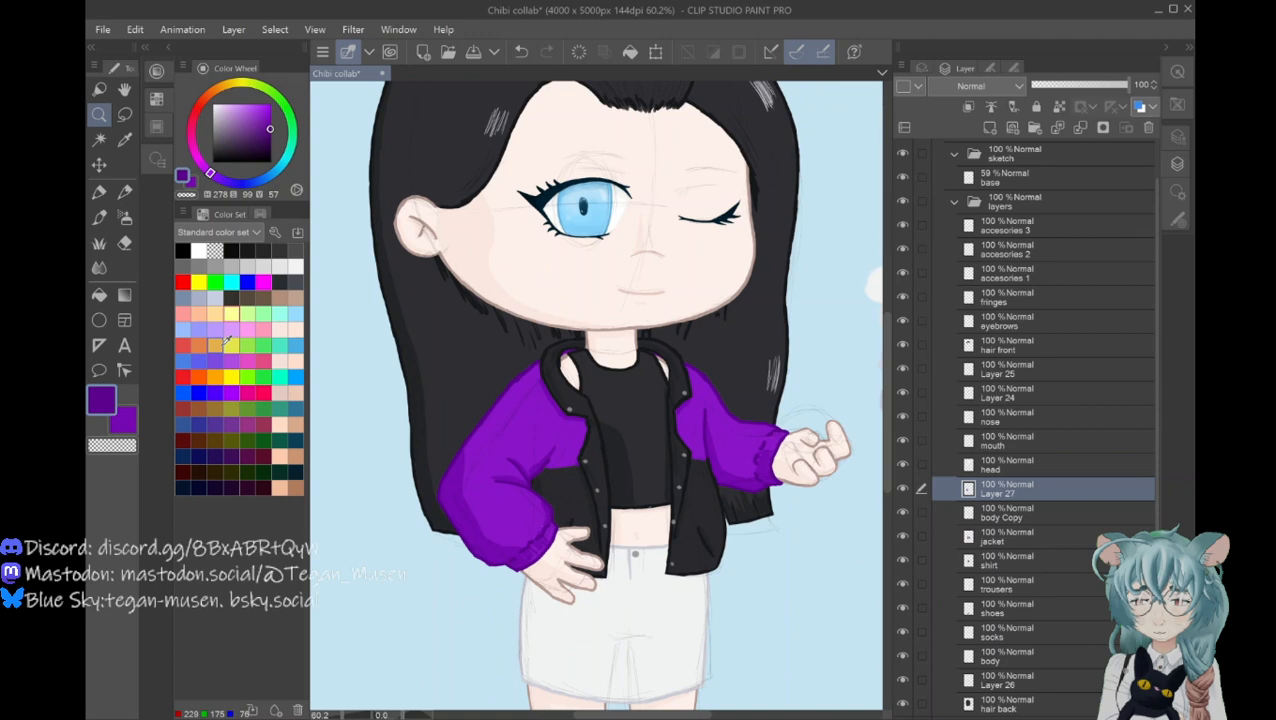
pyautogui.click(222, 344)
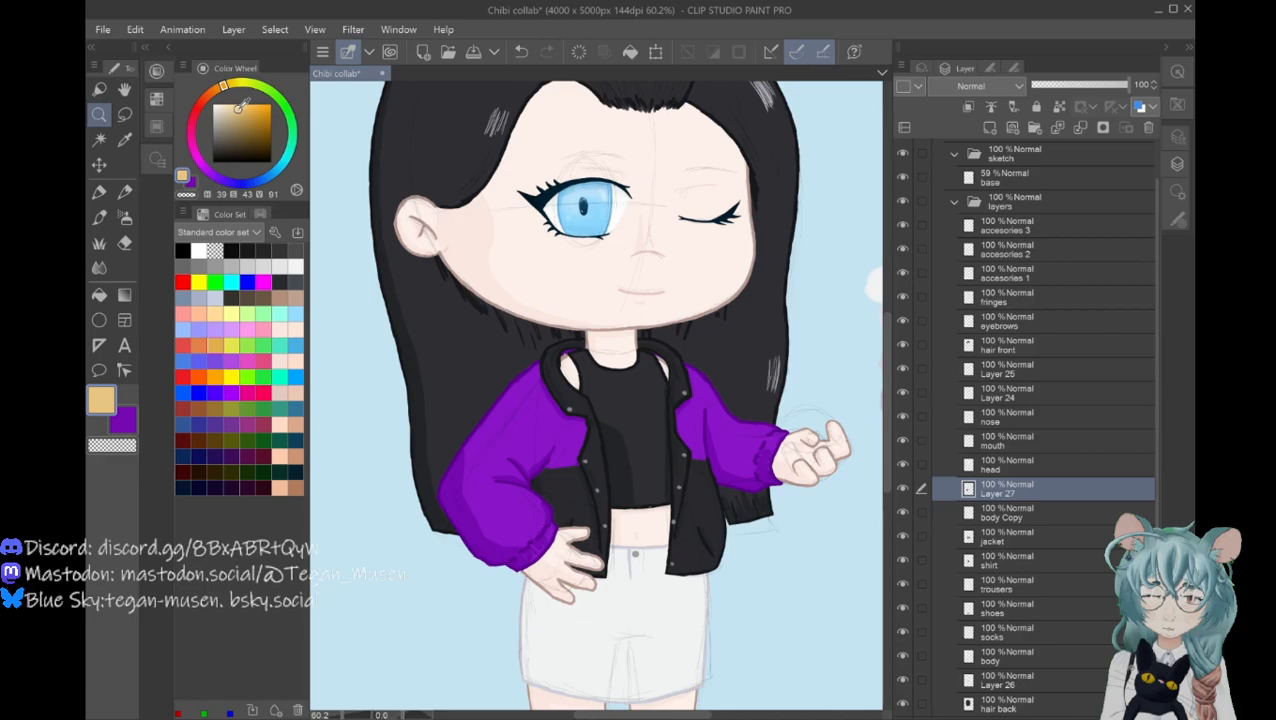
pyautogui.click(239, 109)
pyautogui.press('b')
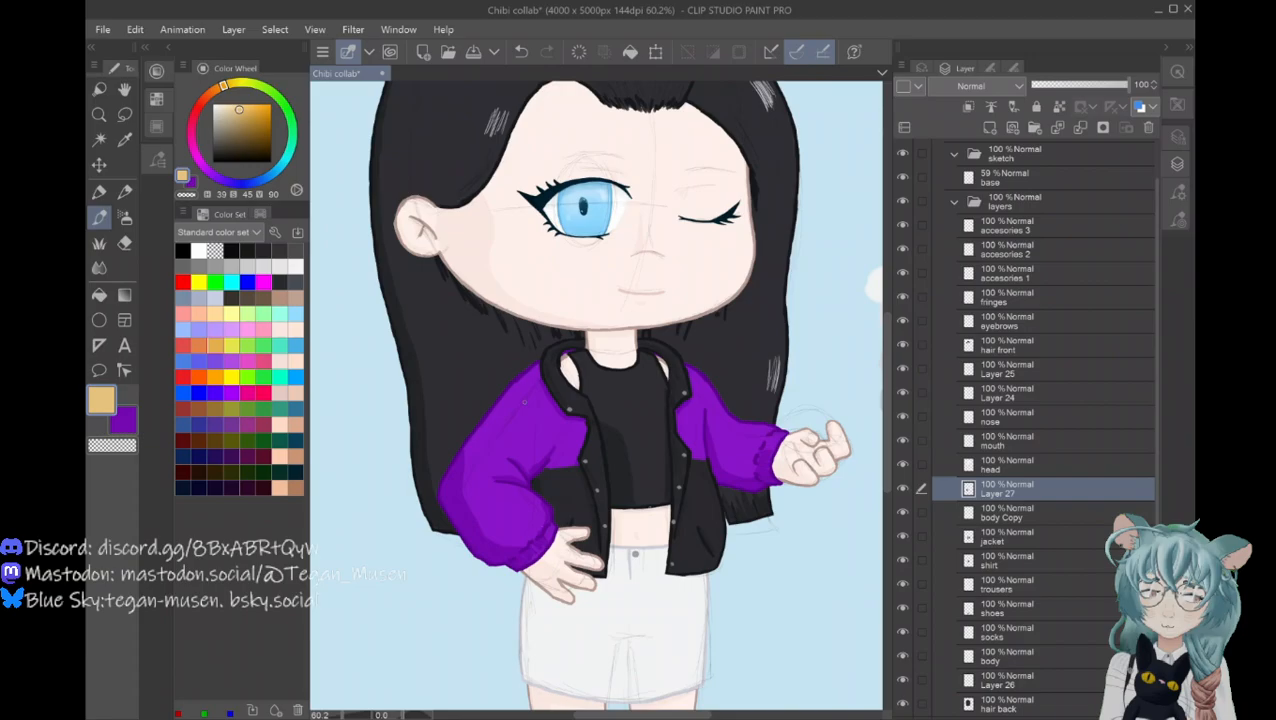
pyautogui.moveTo(525, 401); pyautogui.dragTo(503, 400)
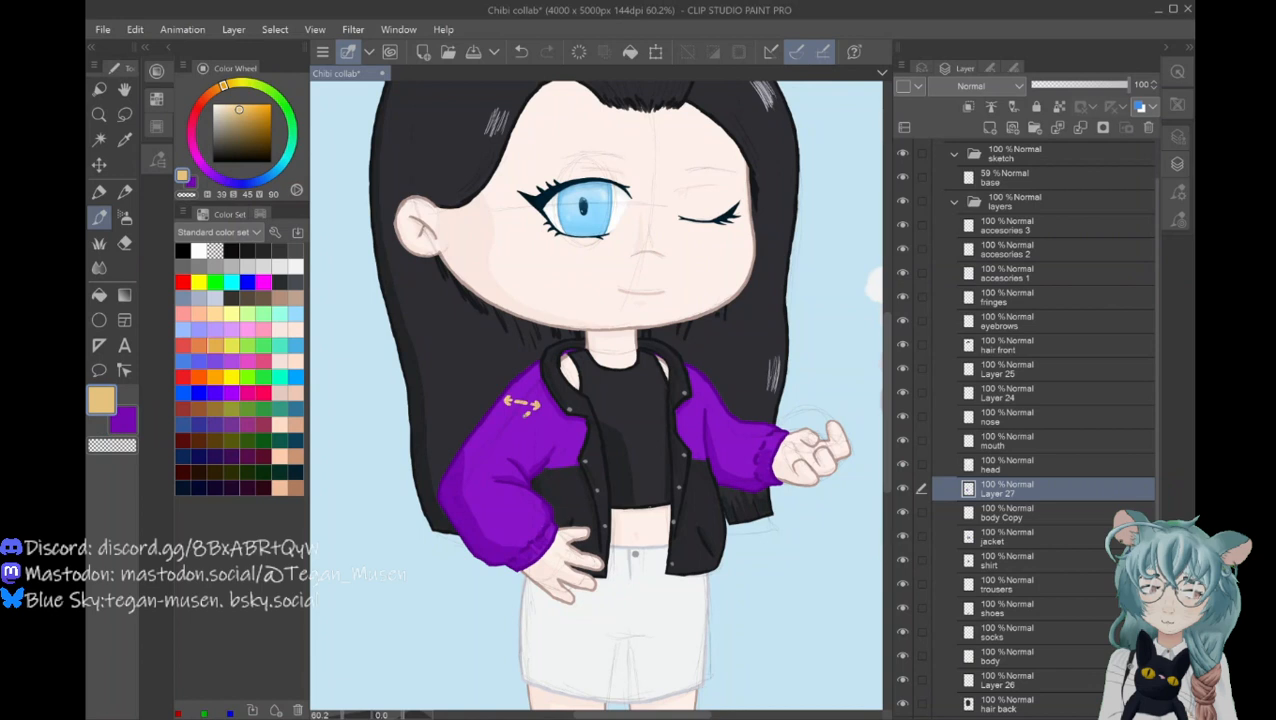
pyautogui.click(521, 52)
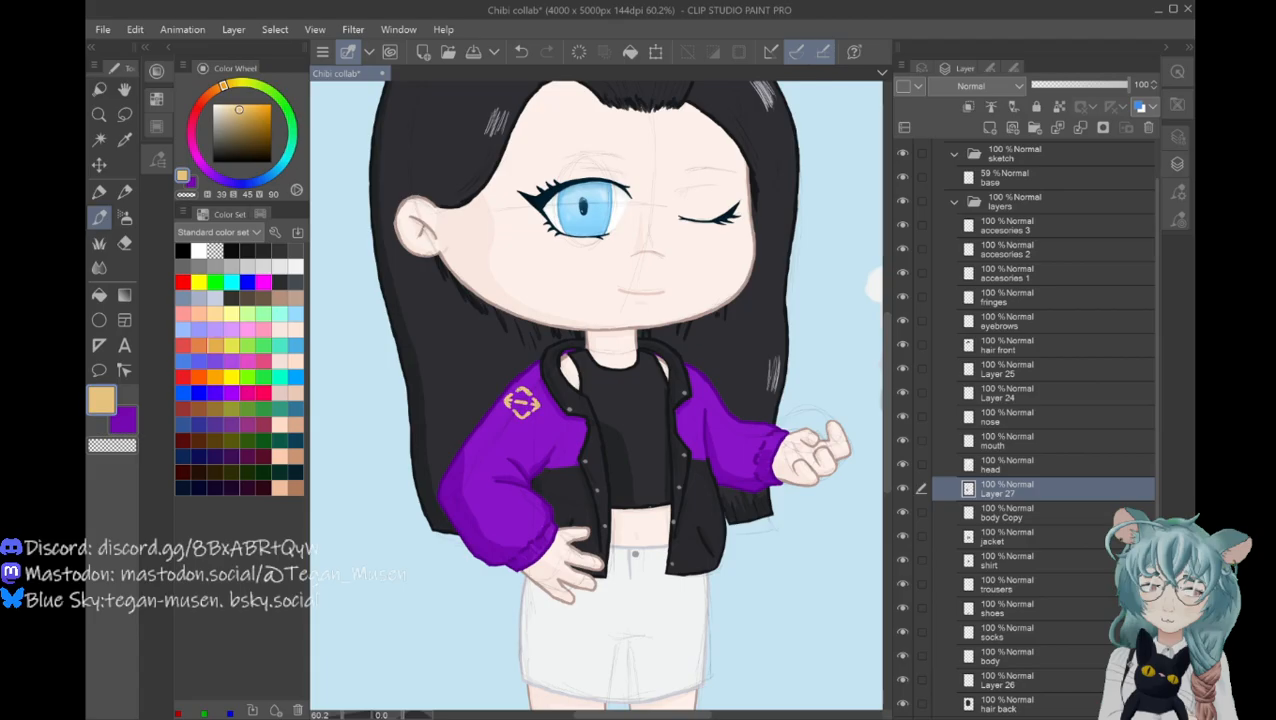
pyautogui.hotkey('ctrl', 'z')
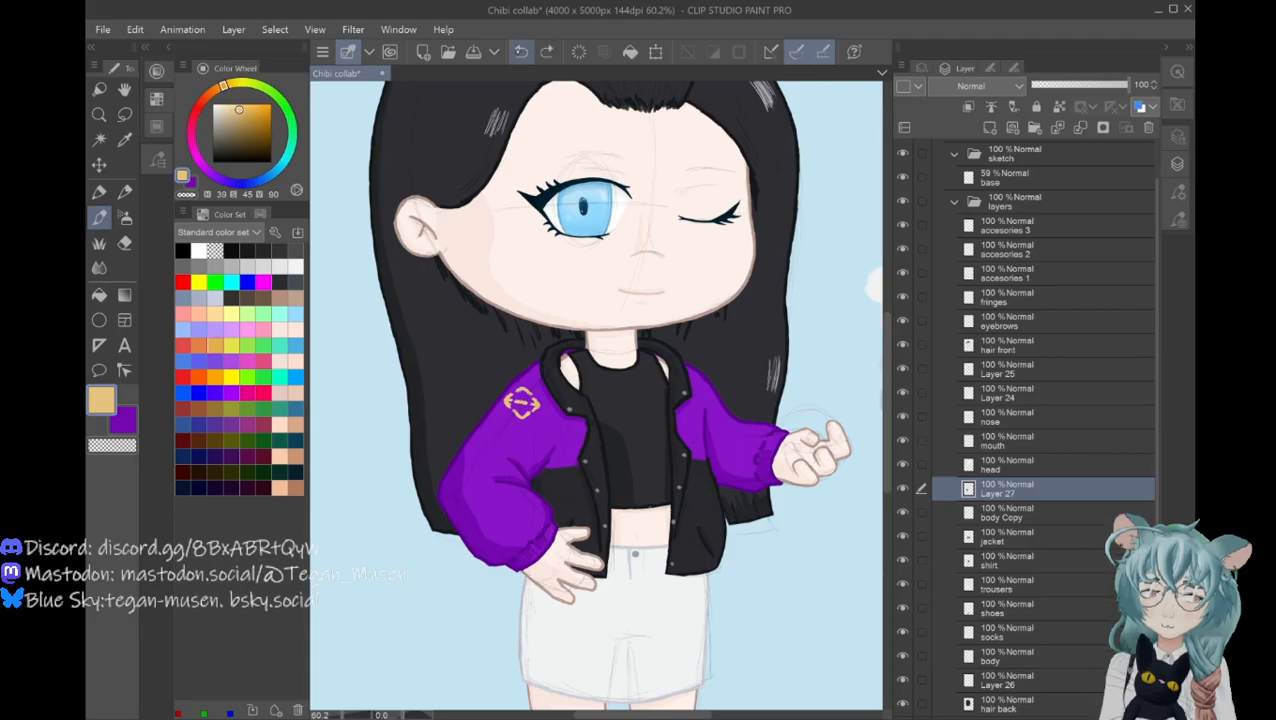
pyautogui.hotkey('ctrl', 'z')
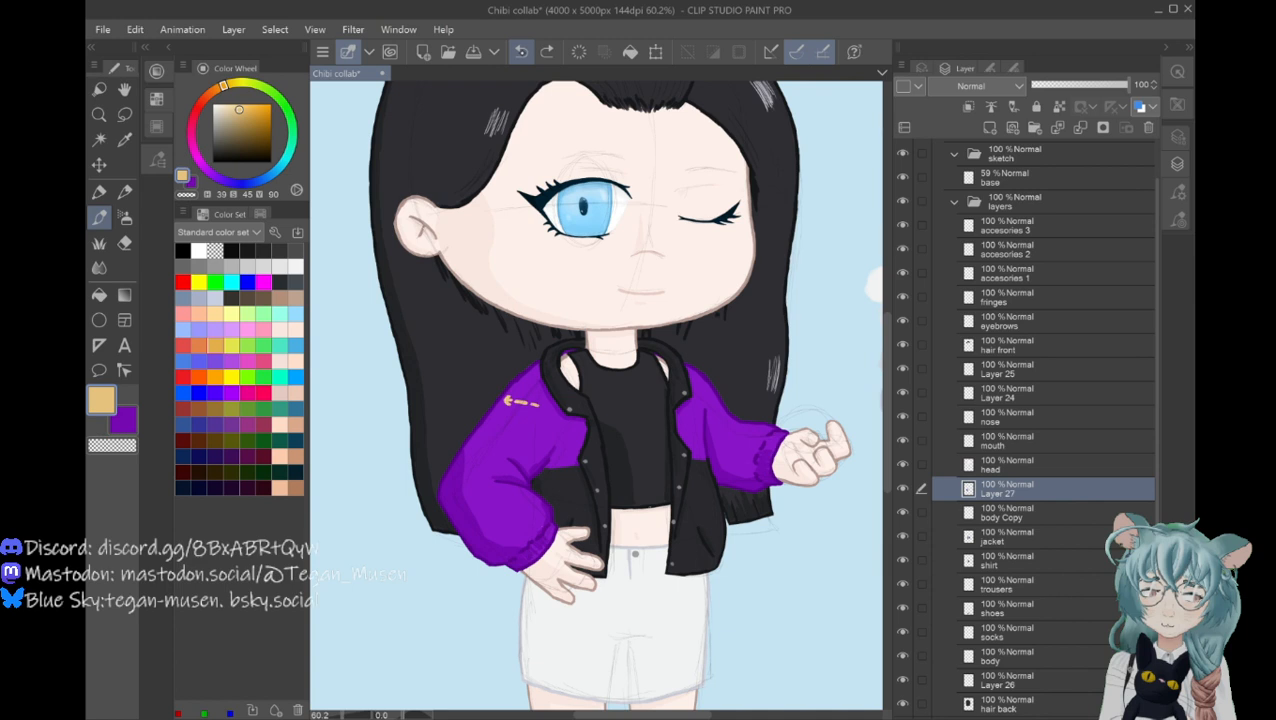
pyautogui.hotkey('ctrl', 'z')
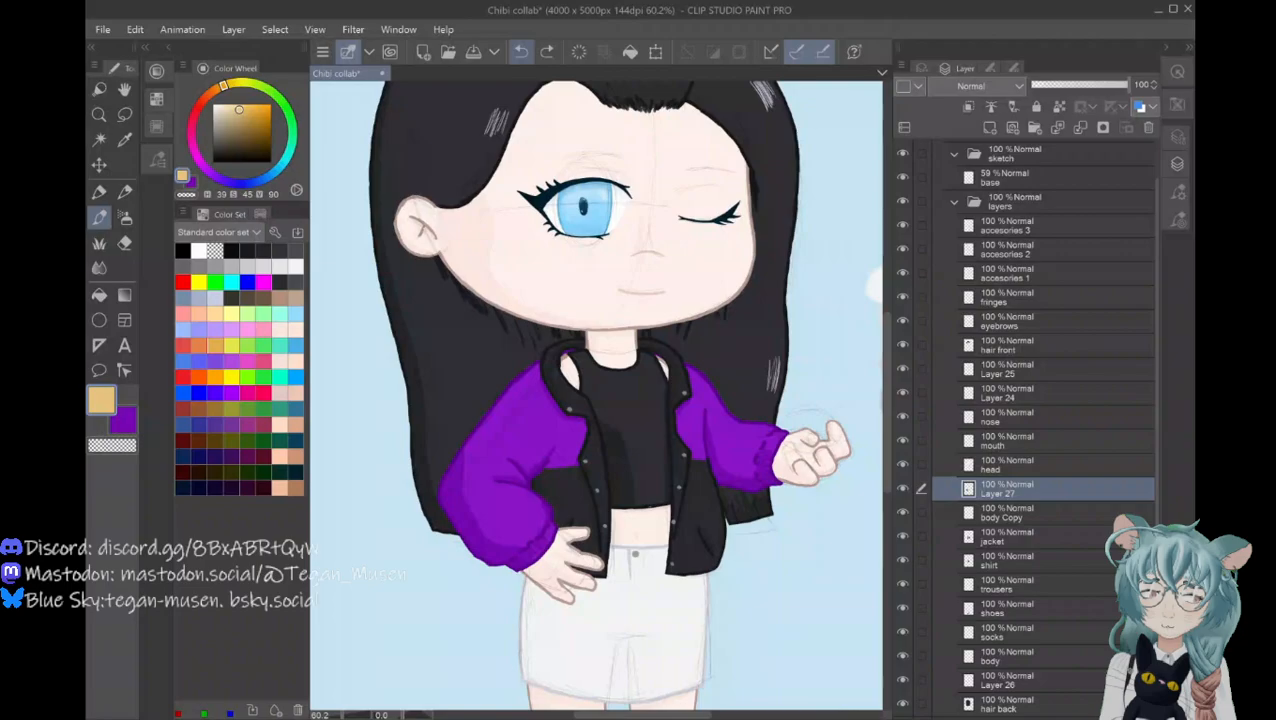
# Step: In cream (H 39, S 12, V 95), paint a small emblem's central bar and outward arrowhead on the hip sleeve's shoulder, and start the inner arrowhead
pyautogui.click(220, 106)
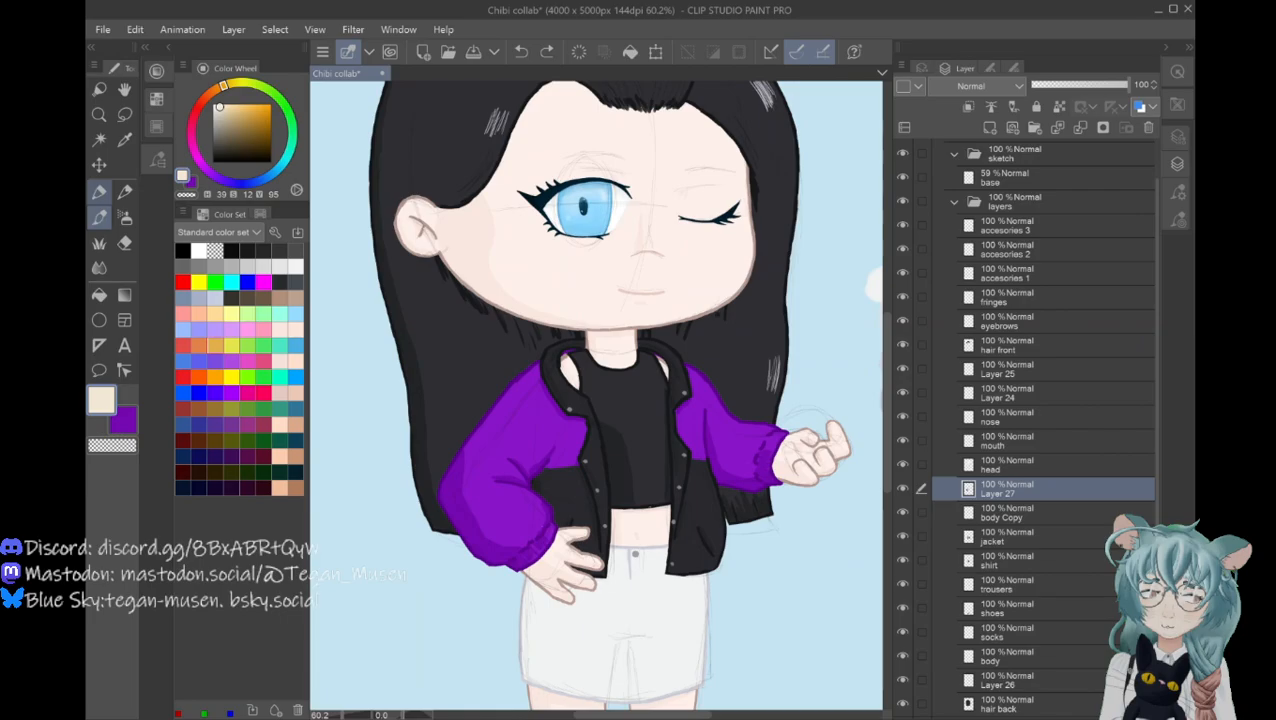
pyautogui.click(1014, 68)
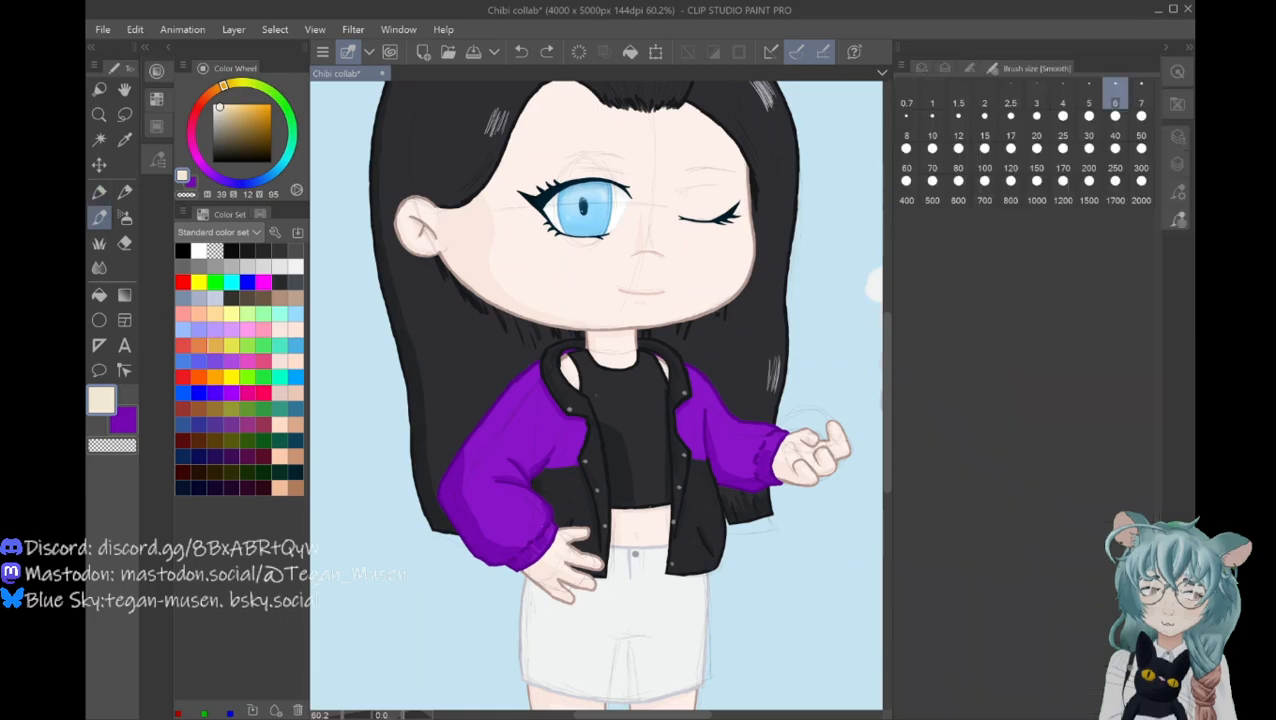
pyautogui.hotkey('ctrl', 'space')
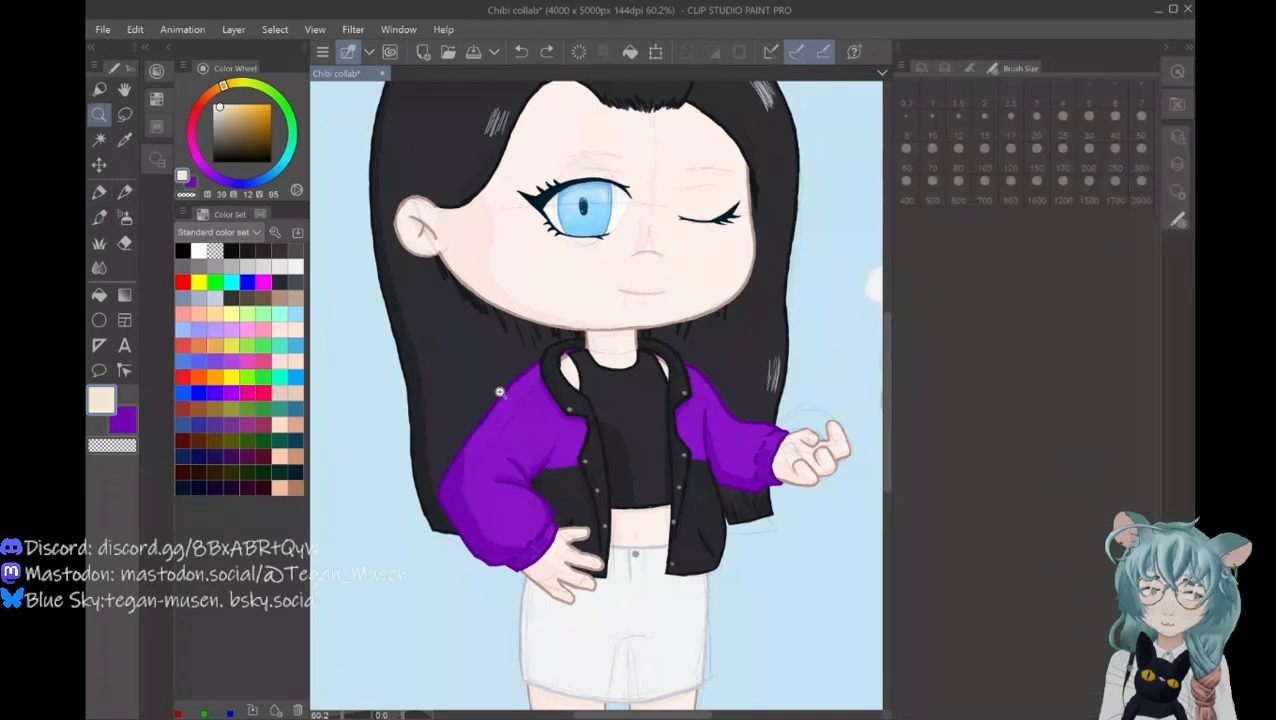
pyautogui.moveTo(499, 392); pyautogui.dragTo(521, 404)
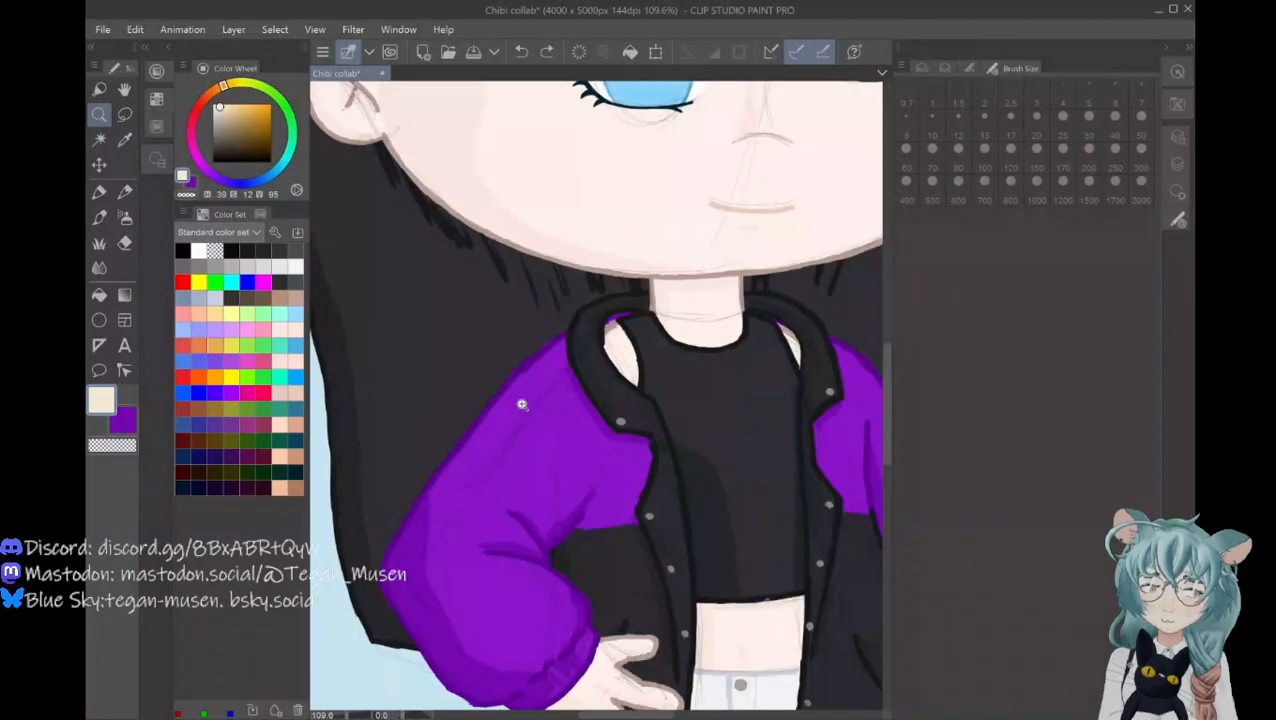
pyautogui.click(521, 404)
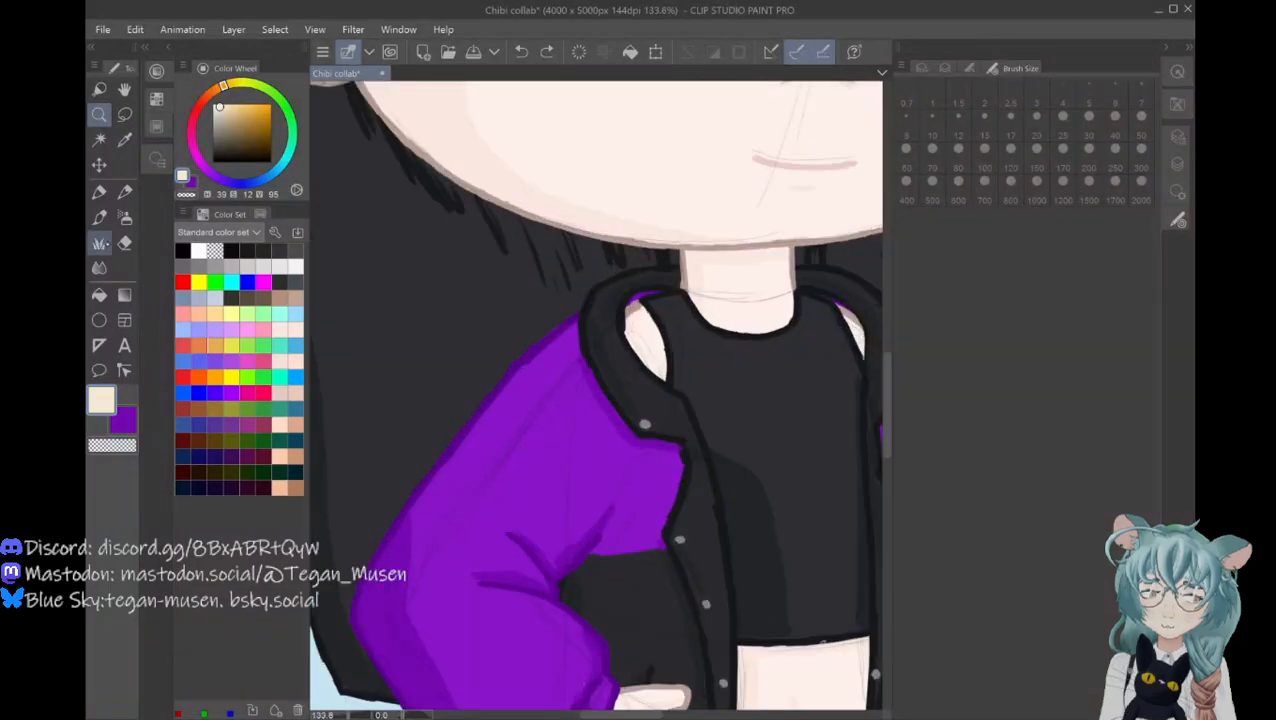
pyautogui.click(100, 218)
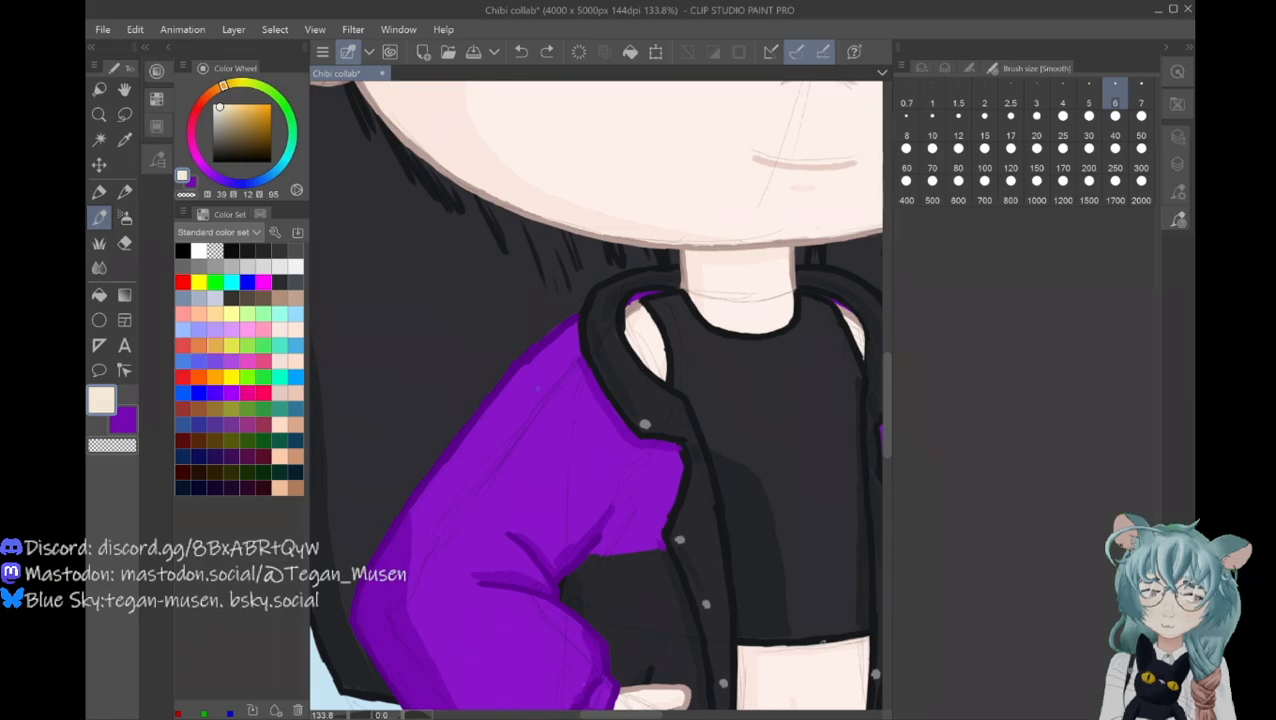
pyautogui.moveTo(516, 390); pyautogui.dragTo(538, 392)
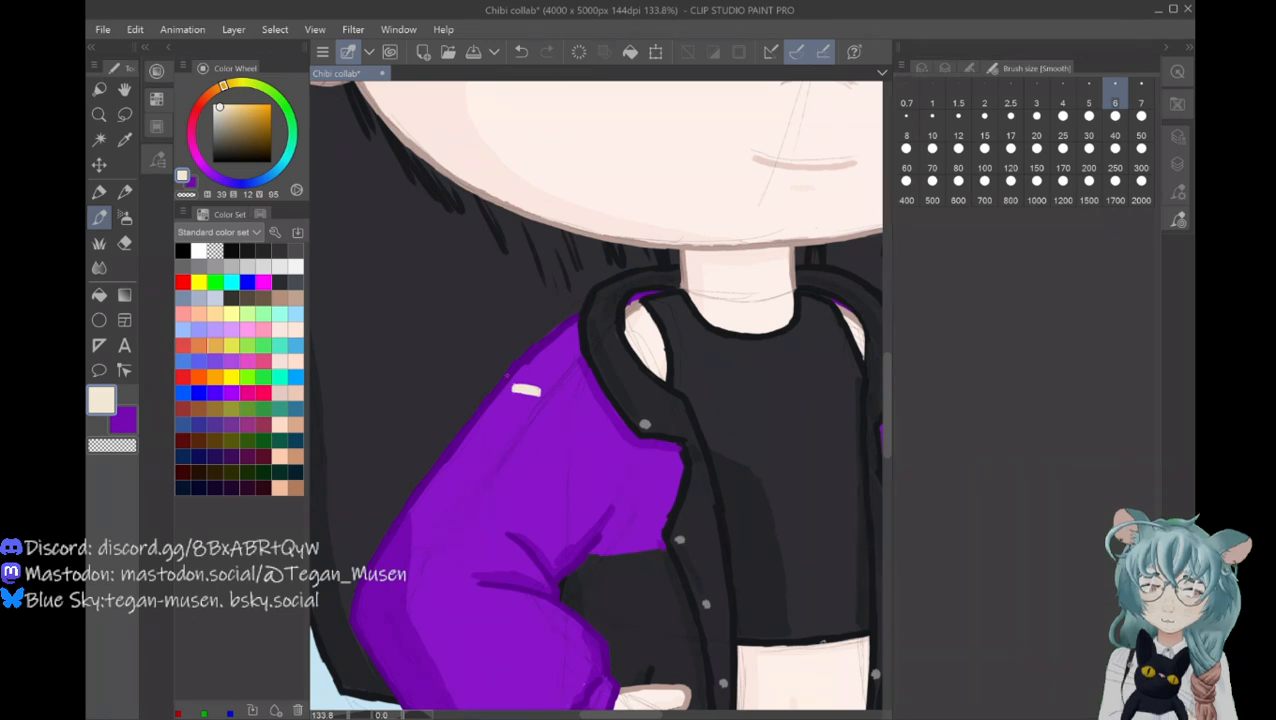
pyautogui.moveTo(505, 386); pyautogui.dragTo(509, 389)
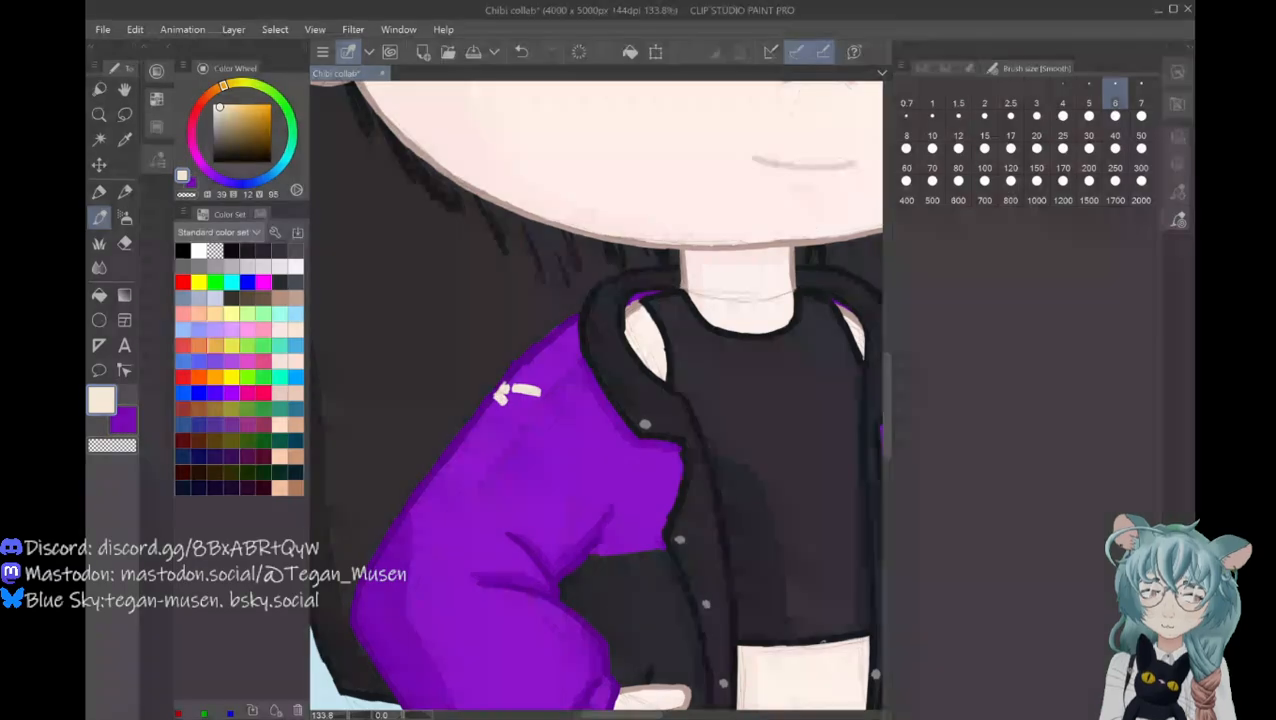
pyautogui.moveTo(546, 387)
pyautogui.mouseDown()
pyautogui.moveTo(546, 399)
pyautogui.moveTo(558, 390)
pyautogui.mouseUp()
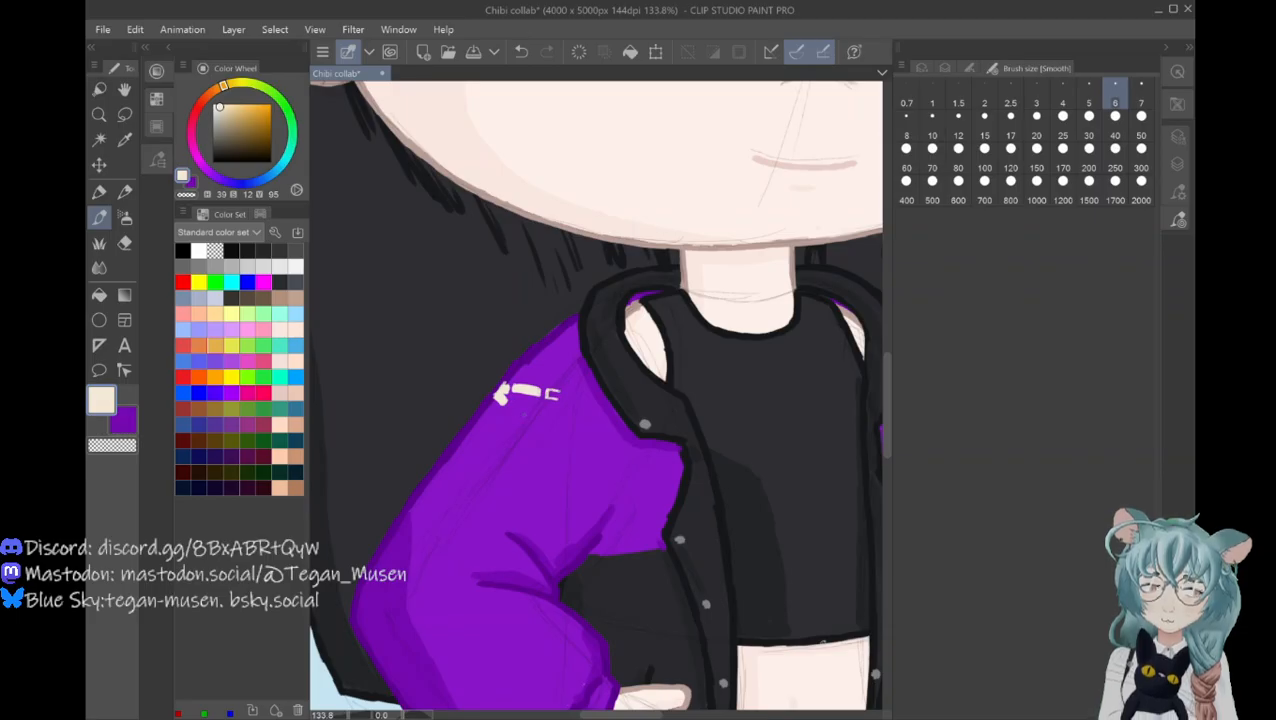
# Step: Complete the shoulder emblem's inner arrowhead and add the broken diamond outline above and below the bar in cream
pyautogui.moveTo(548, 397); pyautogui.dragTo(555, 412)
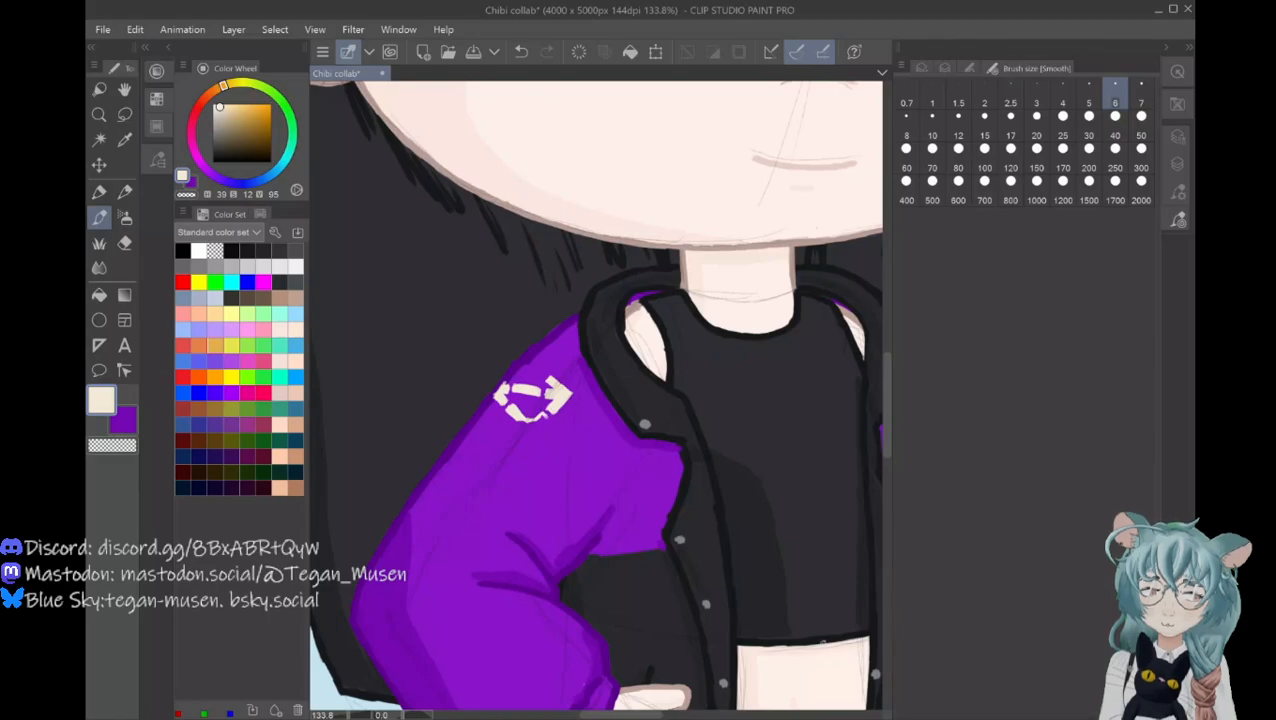
pyautogui.moveTo(543, 419)
pyautogui.mouseDown()
pyautogui.moveTo(519, 422)
pyautogui.moveTo(538, 417)
pyautogui.mouseUp()
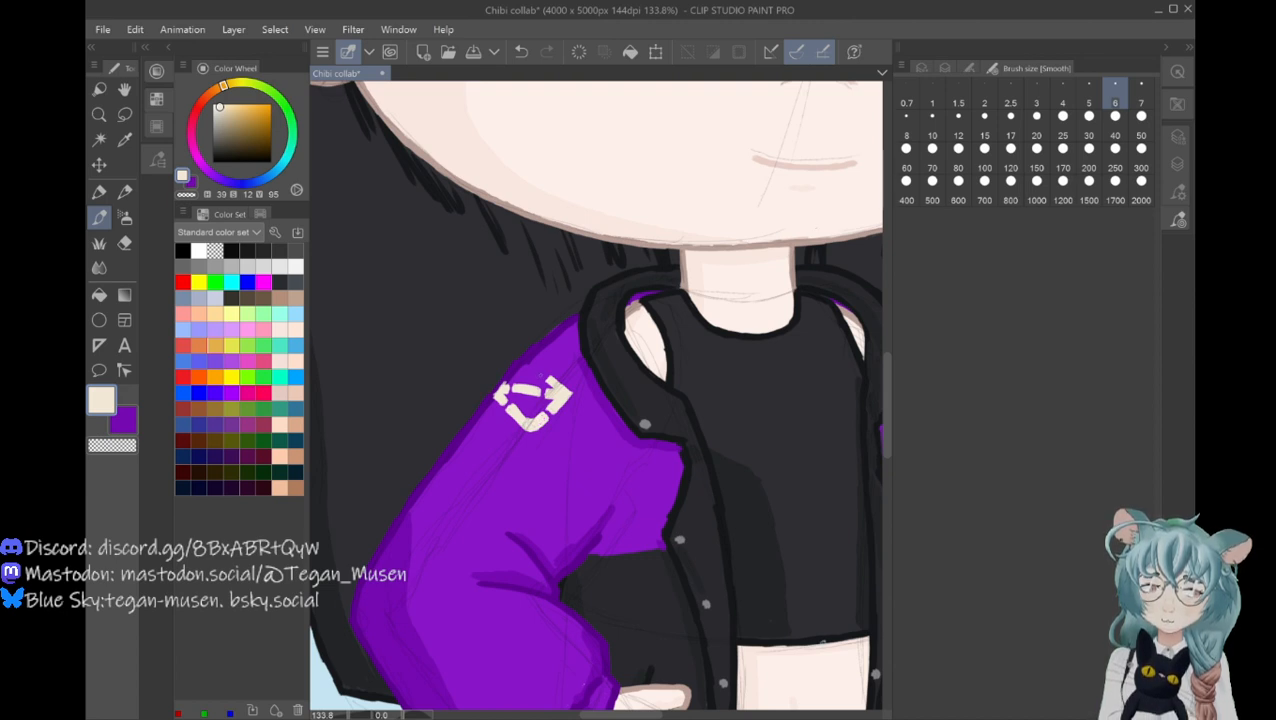
pyautogui.moveTo(542, 377)
pyautogui.mouseDown()
pyautogui.moveTo(525, 356)
pyautogui.moveTo(520, 365)
pyautogui.mouseUp()
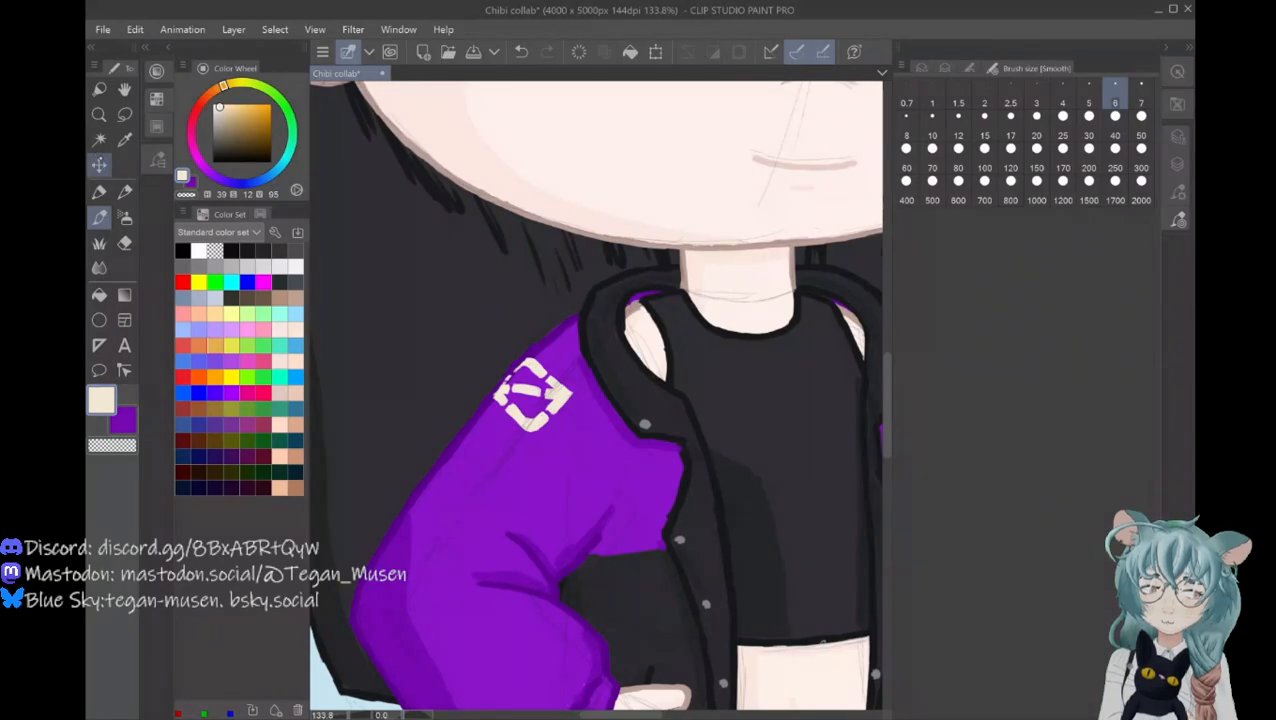
pyautogui.click(99, 113)
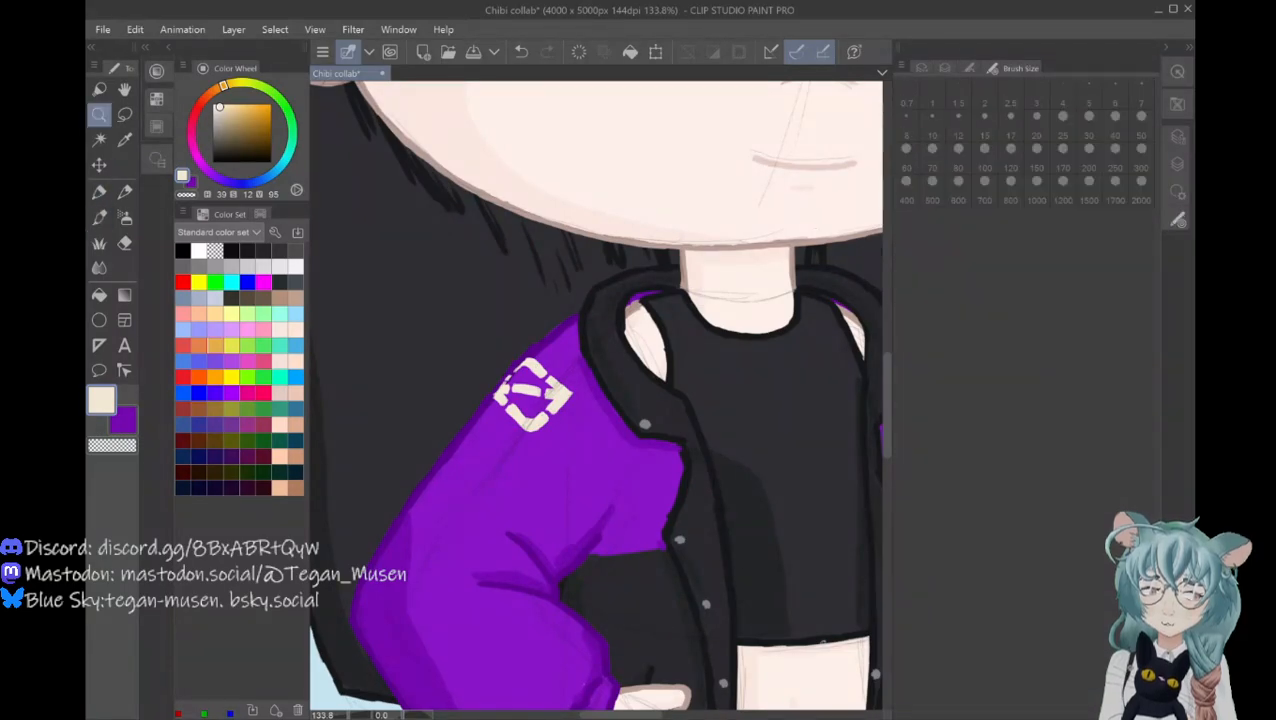
pyautogui.keyDown('alt'); pyautogui.click(471, 502); pyautogui.keyUp('alt')
pyautogui.keyDown('alt'); pyautogui.click(476, 520); pyautogui.keyUp('alt')
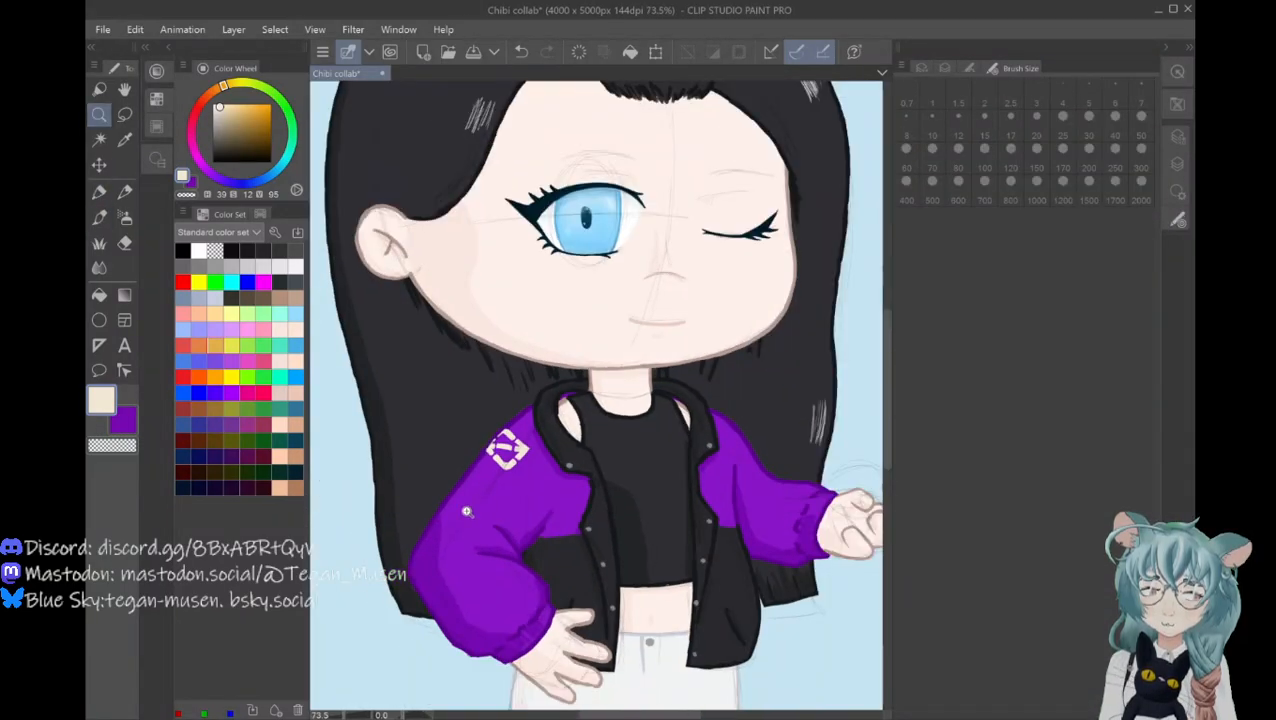
pyautogui.keyDown('alt'); pyautogui.click(478, 524); pyautogui.keyUp('alt')
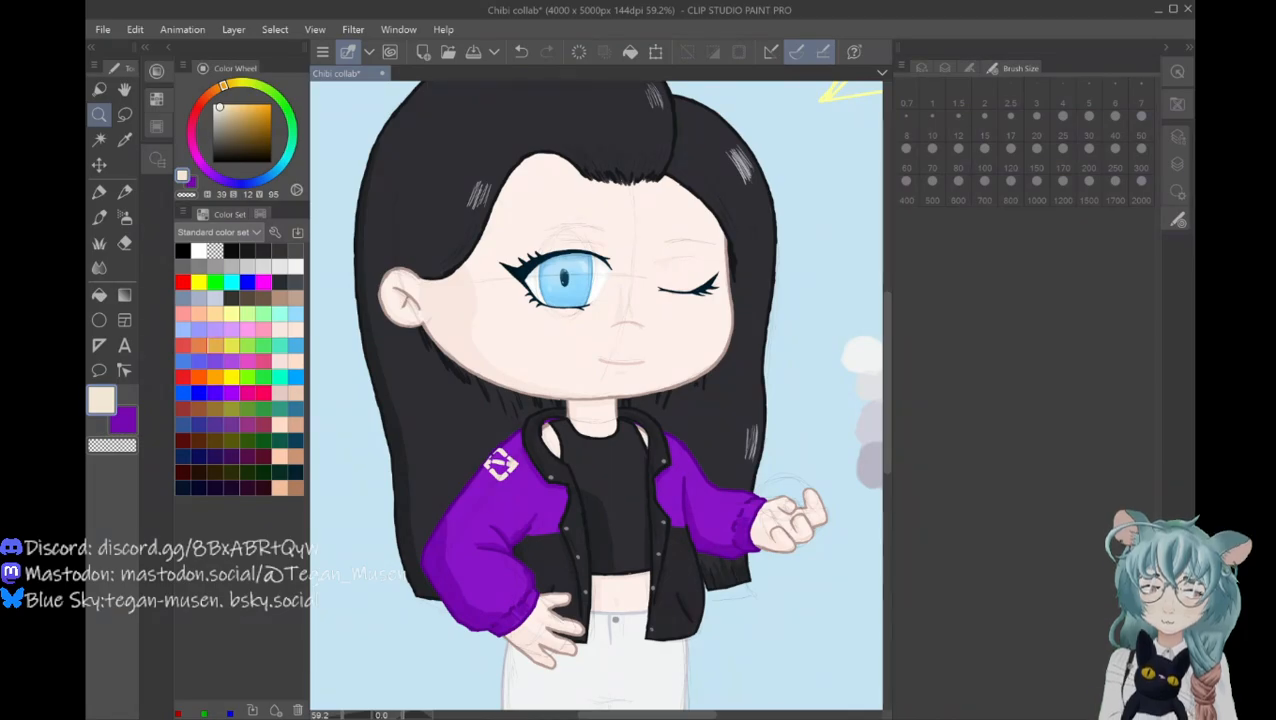
pyautogui.click(99, 217)
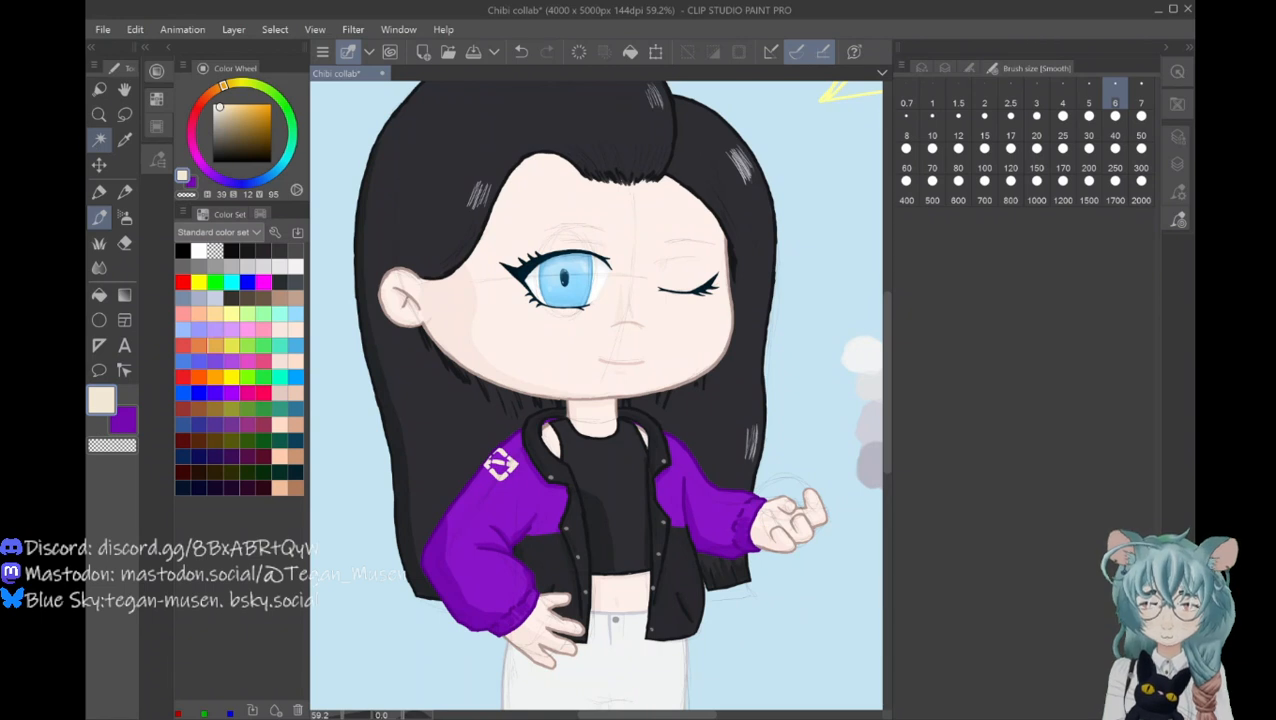
# Step: Paint a solid cream band (H 39, S 12, V 95) across both front panels of the jacket, where the purple chest meets the black
pyautogui.click(99, 114)
pyautogui.moveTo(669, 480); pyautogui.dragTo(685, 489)
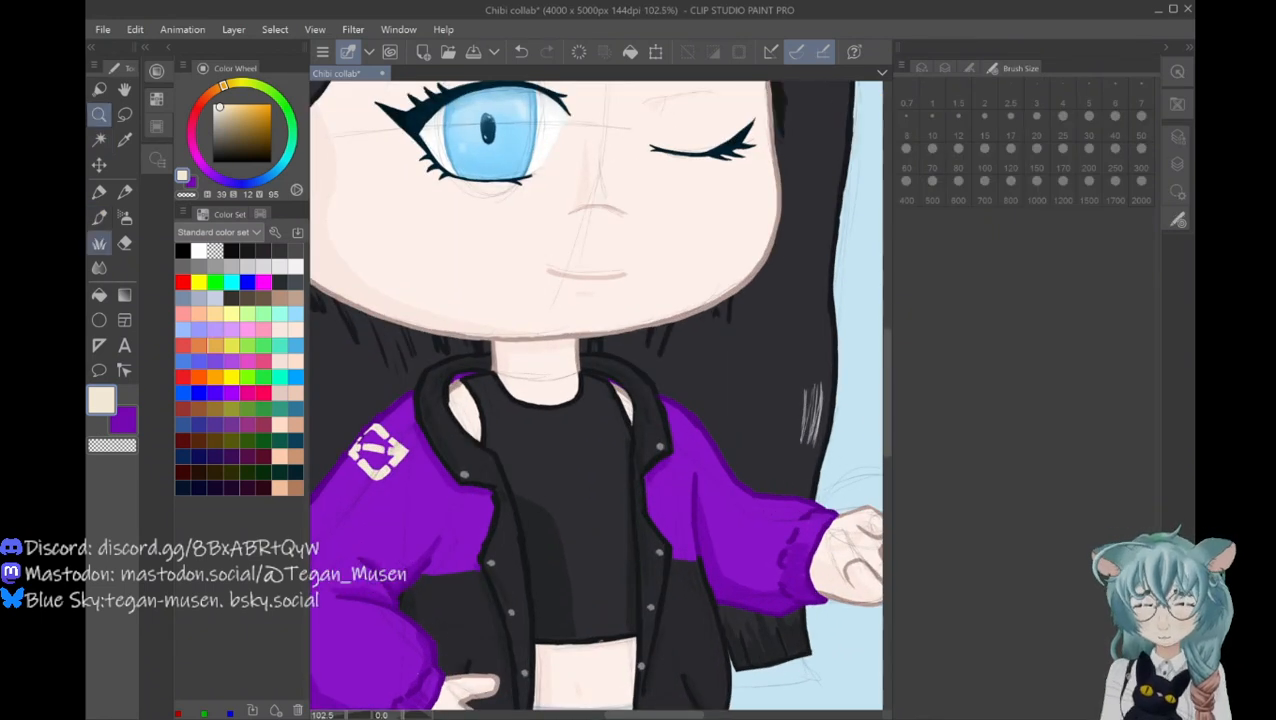
pyautogui.click(99, 216)
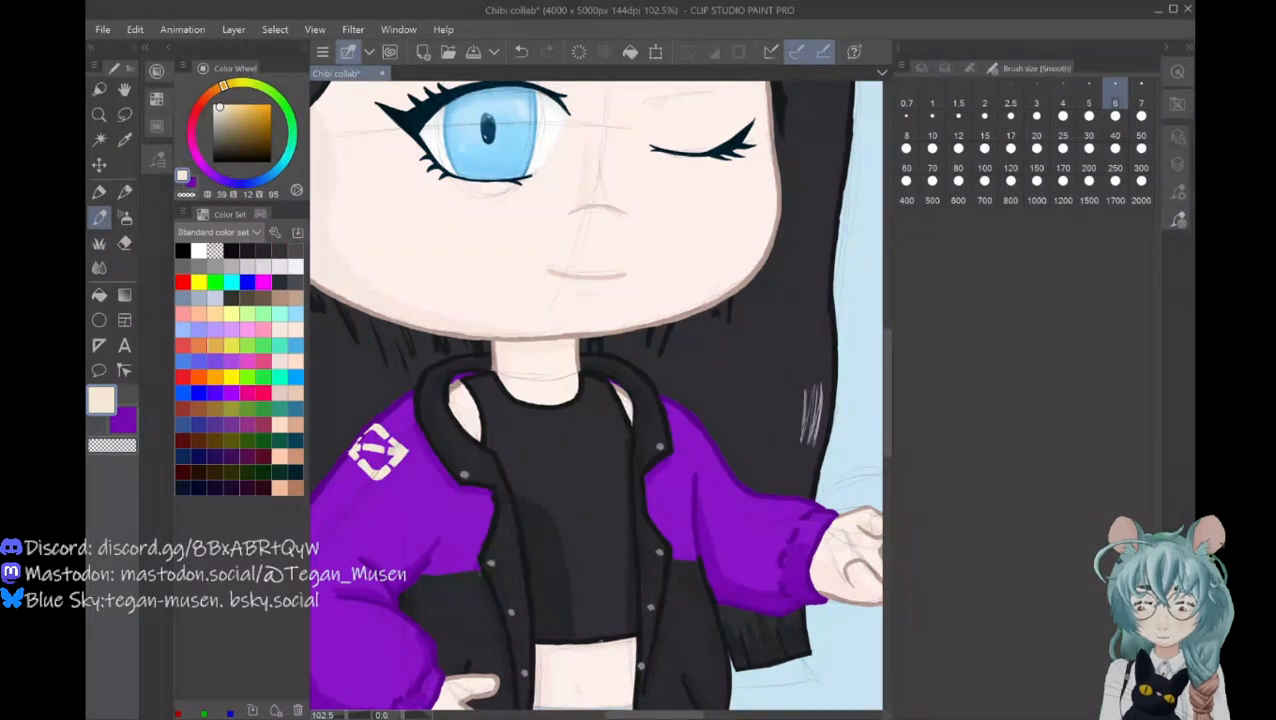
pyautogui.moveTo(482, 575)
pyautogui.mouseDown()
pyautogui.moveTo(418, 579)
pyautogui.moveTo(462, 565)
pyautogui.moveTo(434, 565)
pyautogui.moveTo(483, 577)
pyautogui.mouseUp()
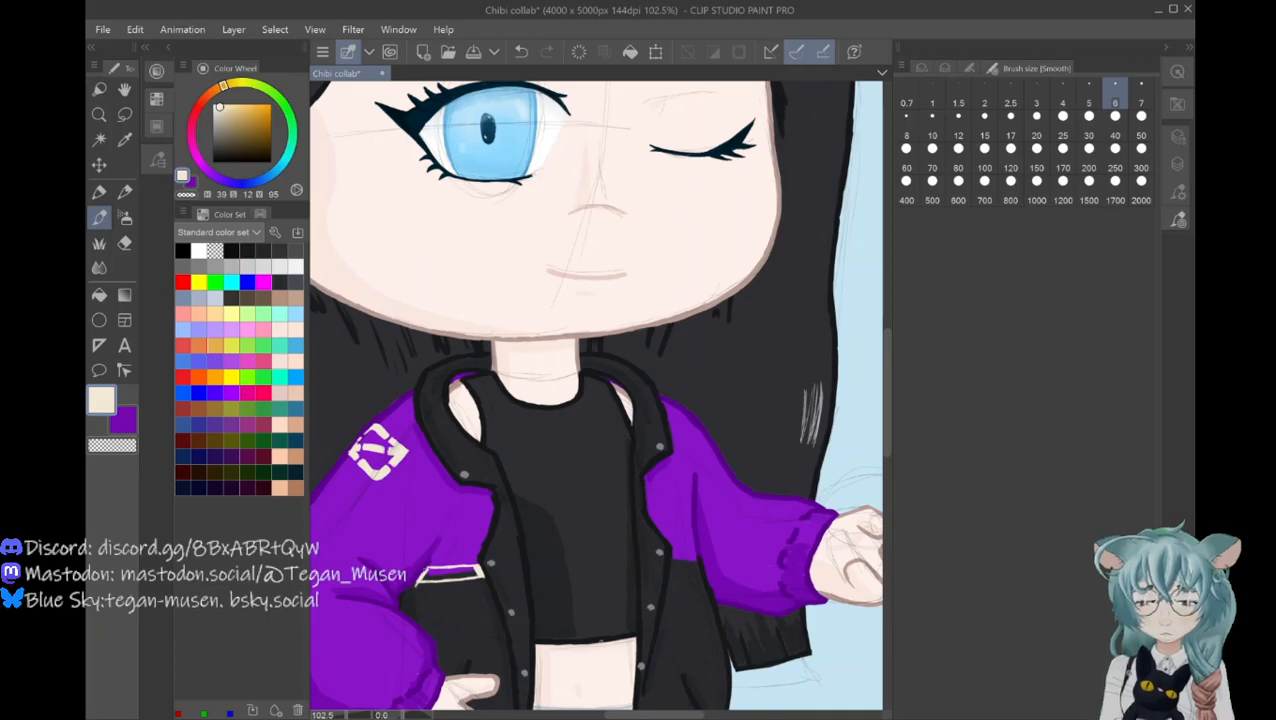
pyautogui.click(521, 52)
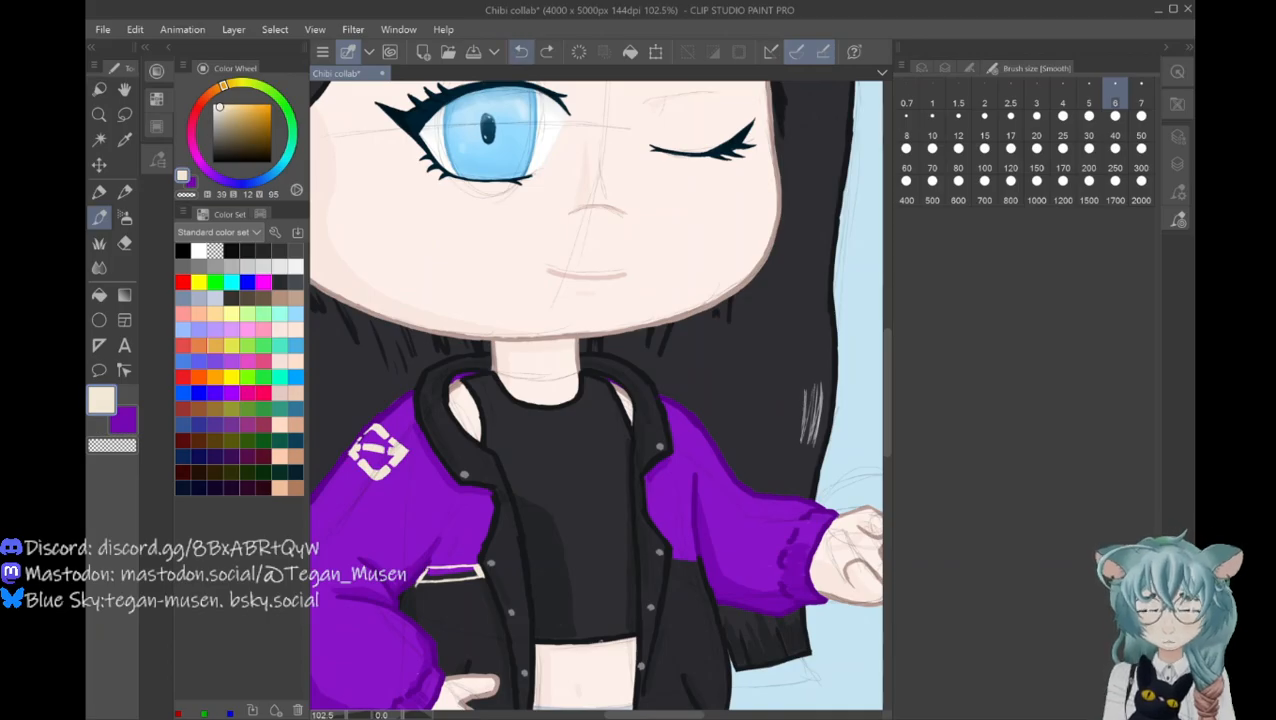
pyautogui.click(519, 53)
pyautogui.click(518, 53)
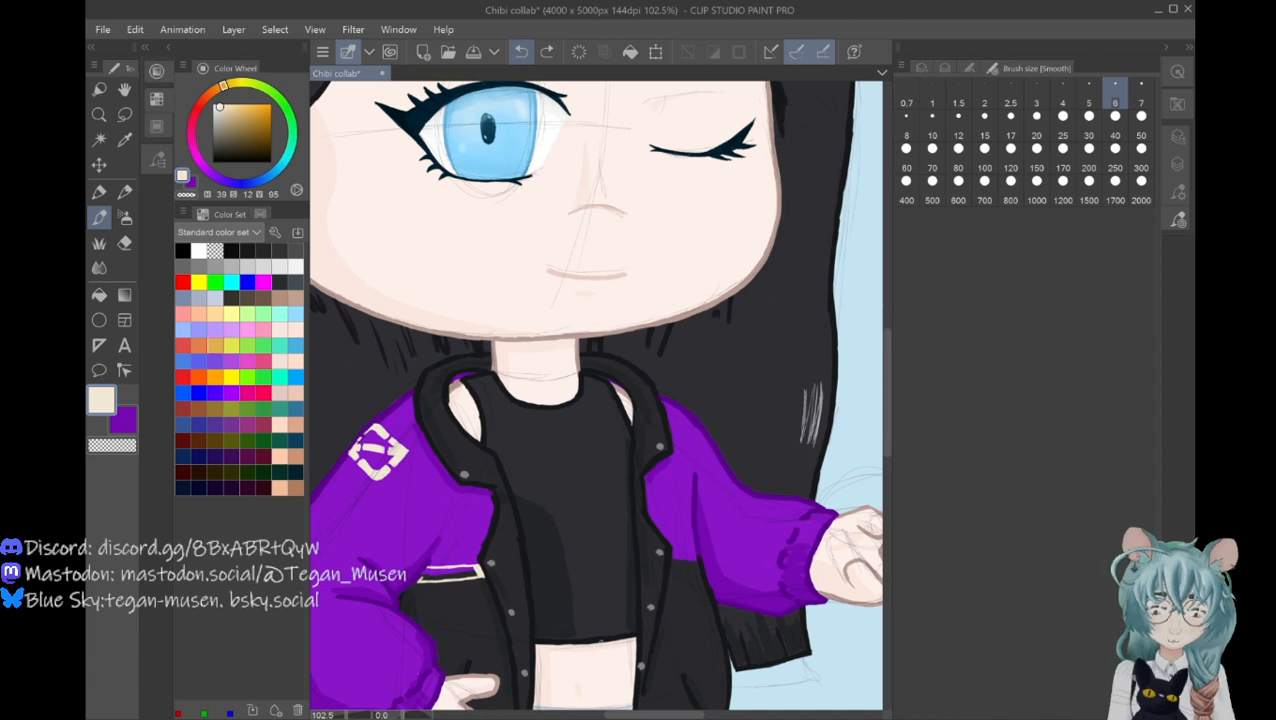
pyautogui.moveTo(427, 566); pyautogui.dragTo(420, 579)
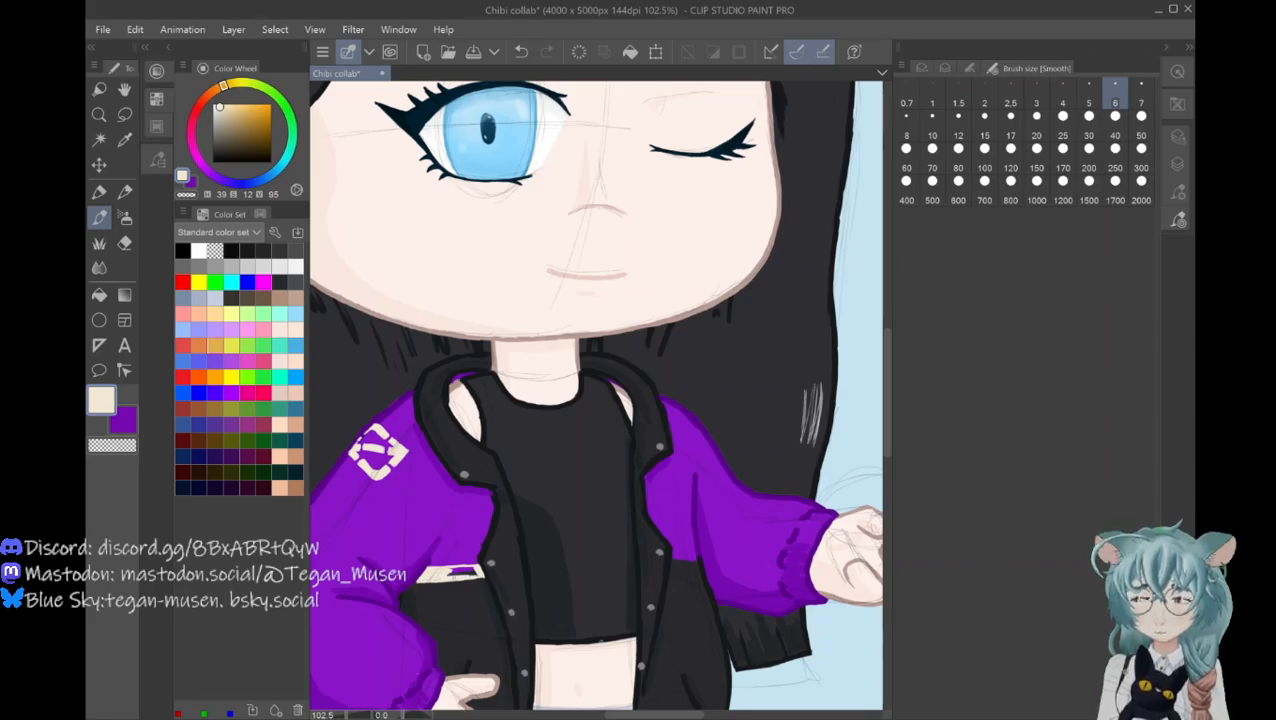
pyautogui.moveTo(450, 572); pyautogui.dragTo(473, 566)
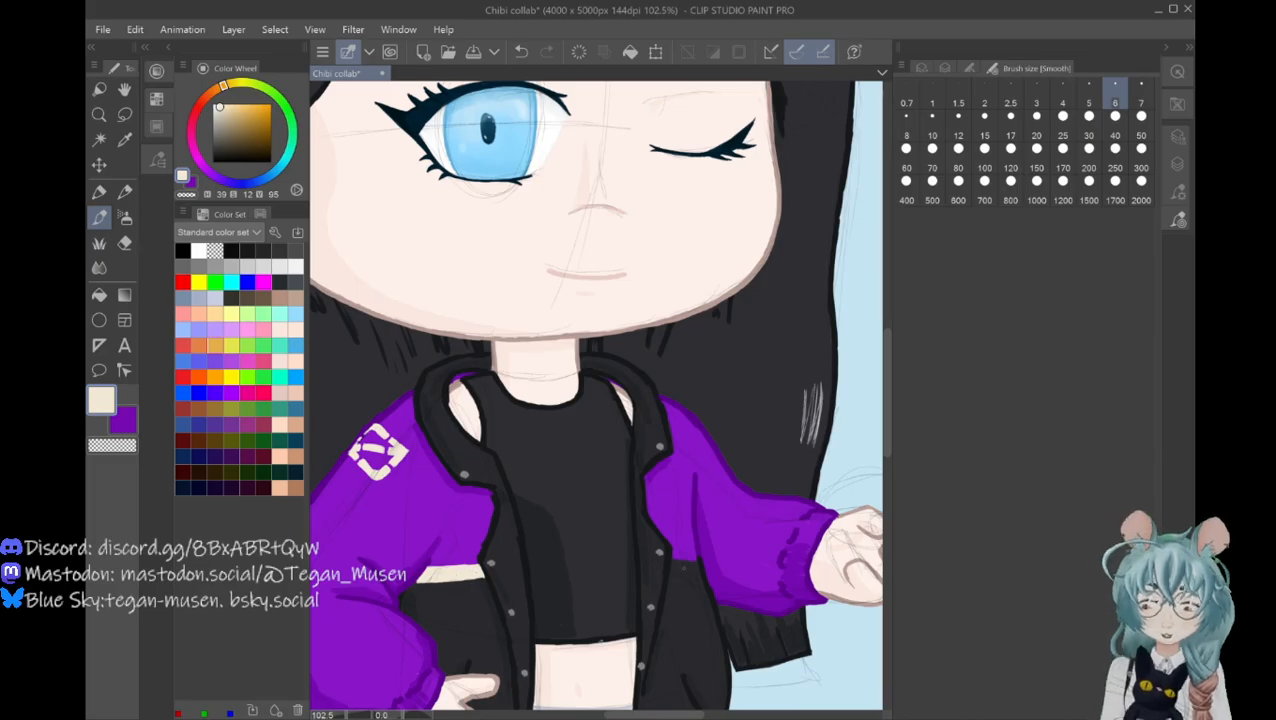
pyautogui.moveTo(686, 557)
pyautogui.mouseDown()
pyautogui.moveTo(697, 558)
pyautogui.moveTo(685, 566)
pyautogui.mouseUp()
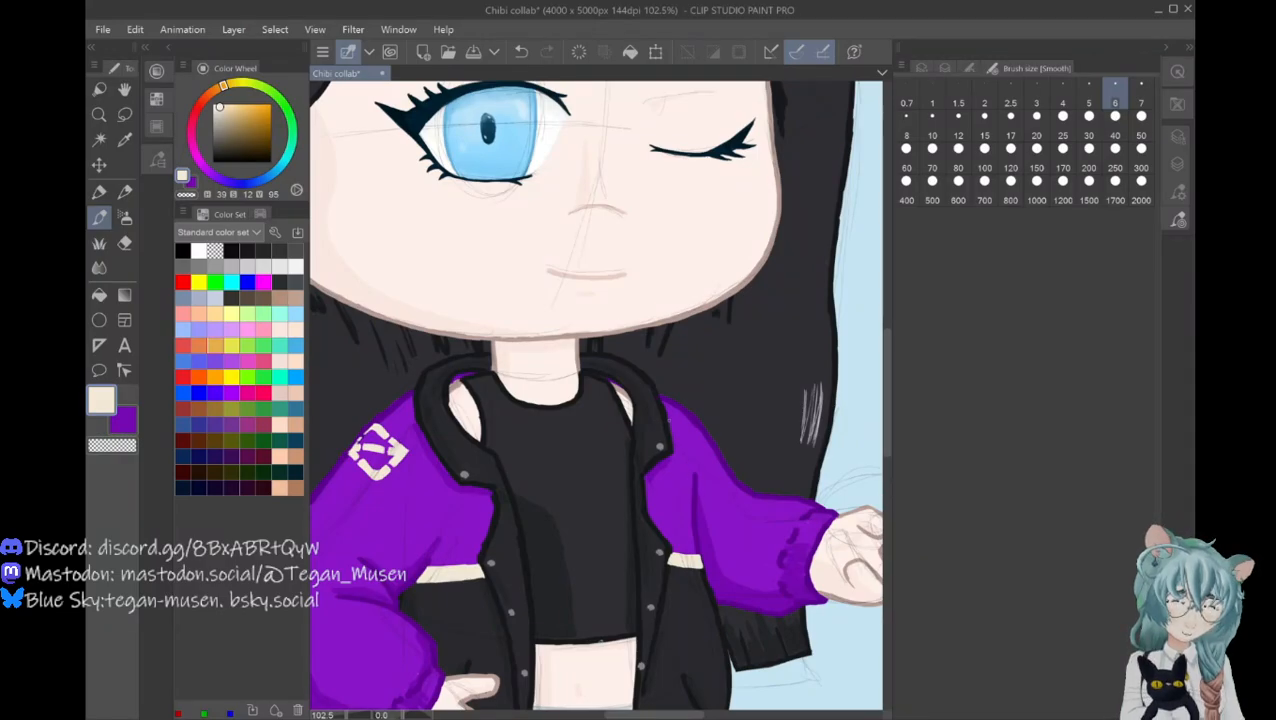
# Step: Outline a cream patch on the raised arm's shoulder beside the collar and fill it in
pyautogui.moveTo(670, 423); pyautogui.dragTo(693, 445)
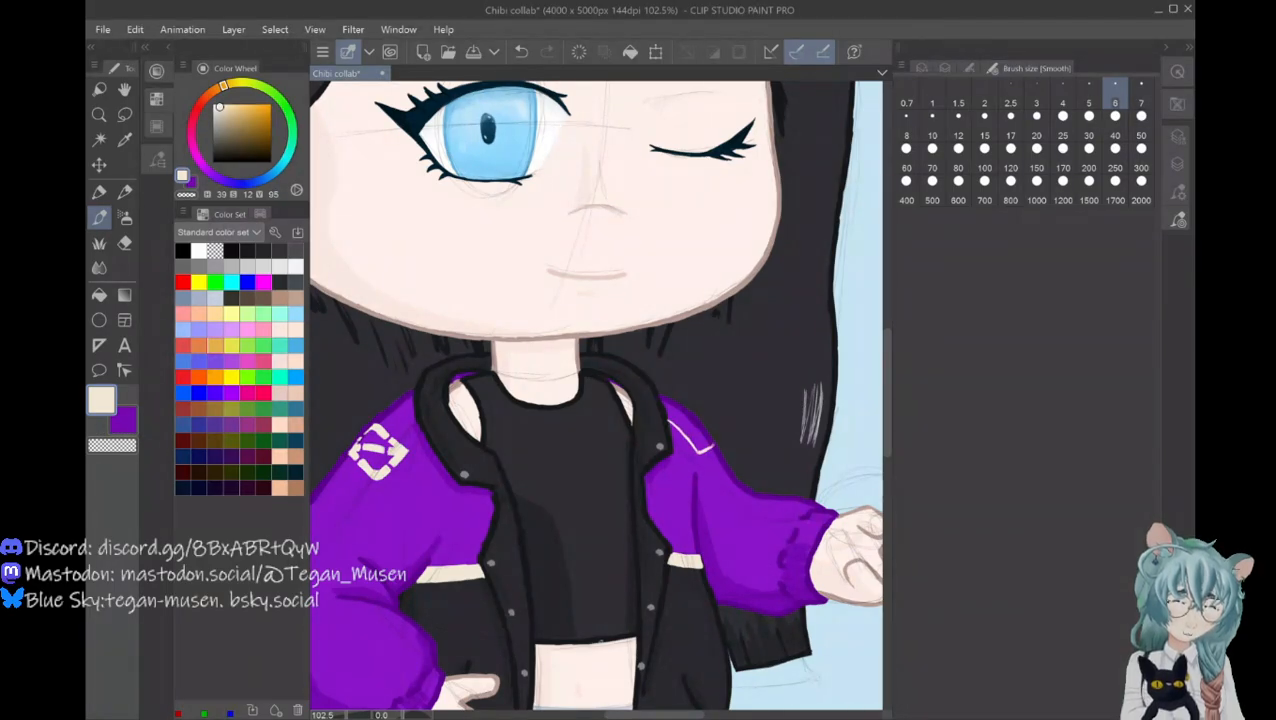
pyautogui.moveTo(707, 433); pyautogui.dragTo(713, 439)
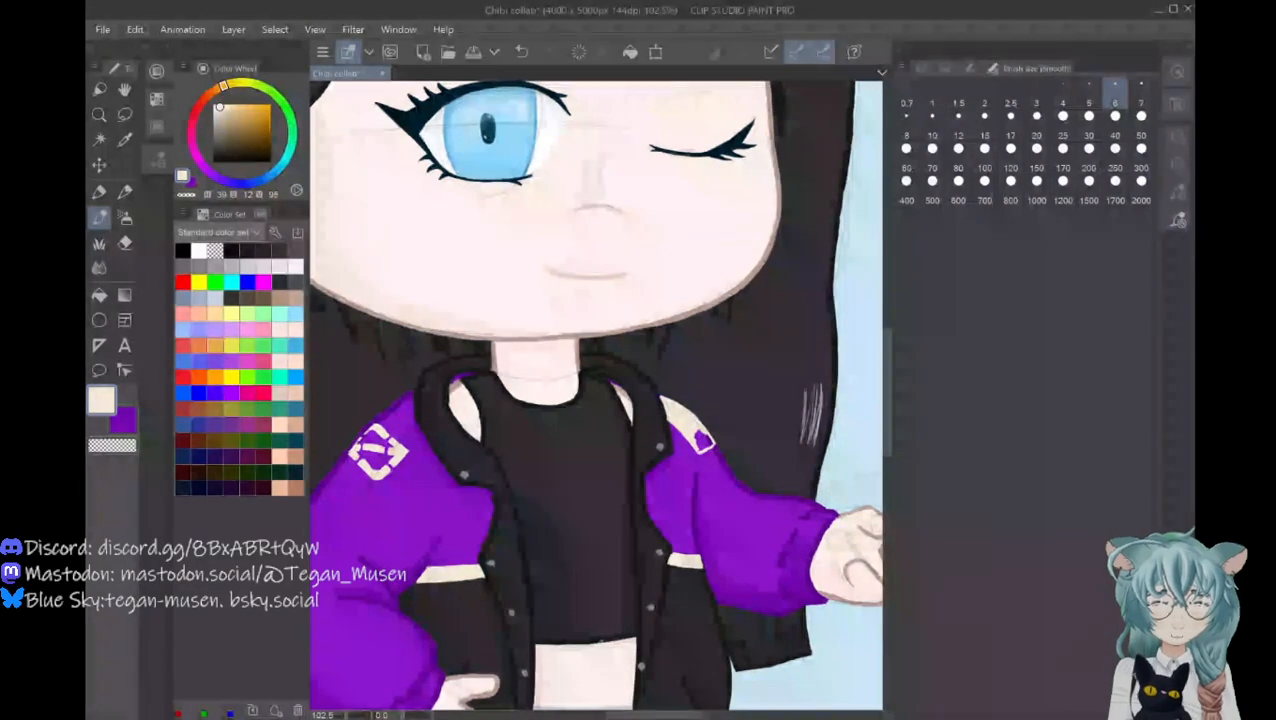
pyautogui.moveTo(694, 446); pyautogui.dragTo(708, 432)
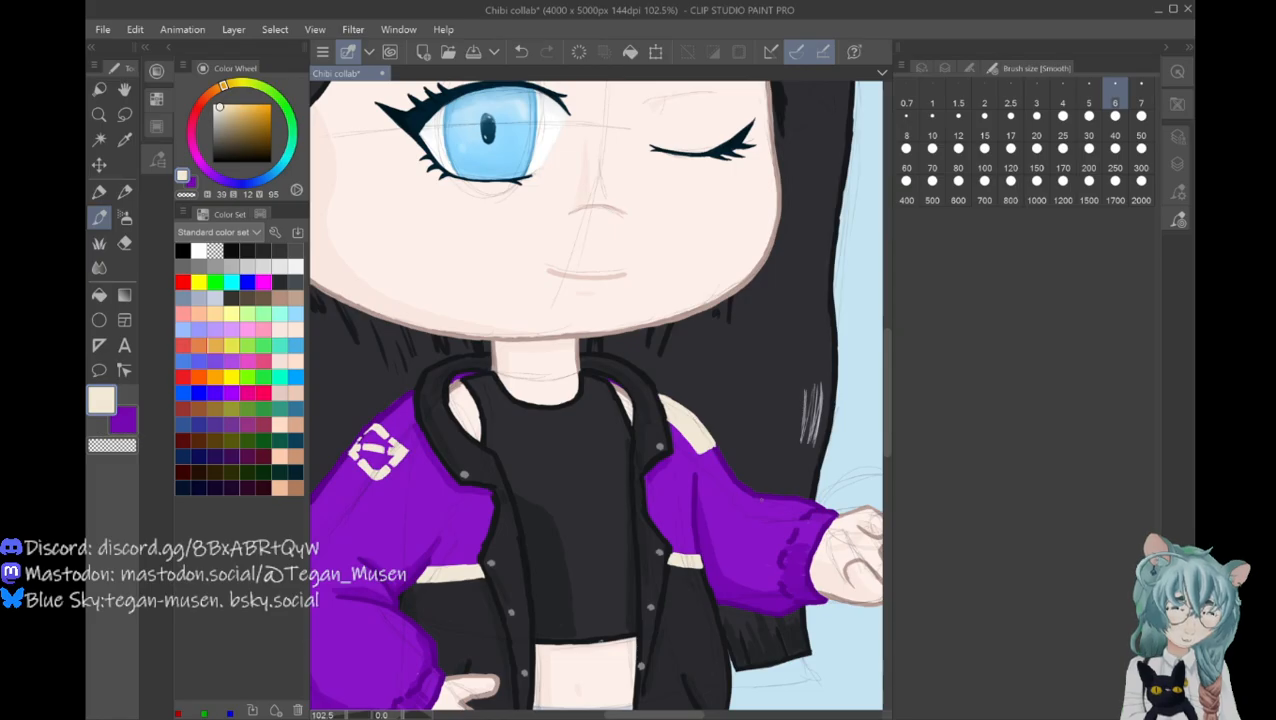
pyautogui.moveTo(763, 492)
pyautogui.mouseDown()
pyautogui.moveTo(739, 548)
pyautogui.moveTo(752, 603)
pyautogui.mouseUp()
pyautogui.click(521, 52)
pyautogui.click(520, 51)
pyautogui.click(520, 51)
pyautogui.click(520, 51)
pyautogui.click(520, 51)
pyautogui.click(520, 51)
pyautogui.click(520, 51)
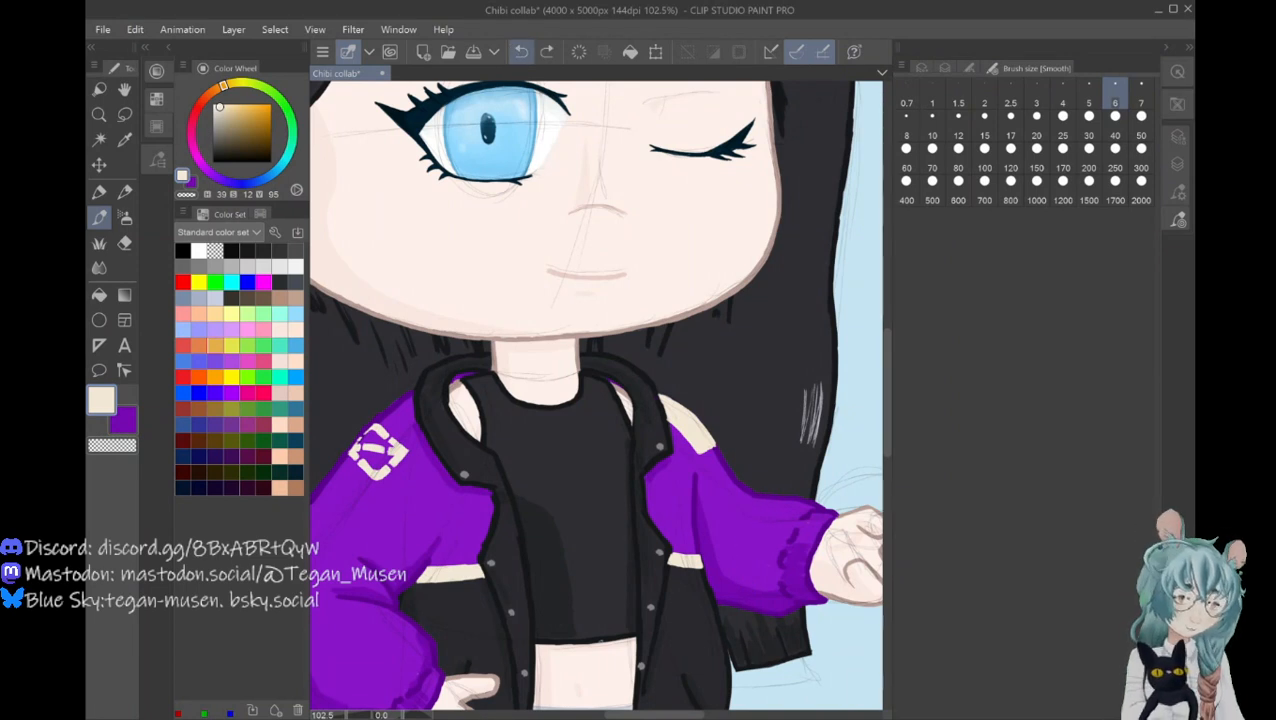
pyautogui.click(520, 51)
# Step: Draw a curved cream band around the raised arm's forearm above the cuff and fill it in
pyautogui.moveTo(767, 496)
pyautogui.mouseDown()
pyautogui.moveTo(732, 565)
pyautogui.moveTo(743, 608)
pyautogui.mouseUp()
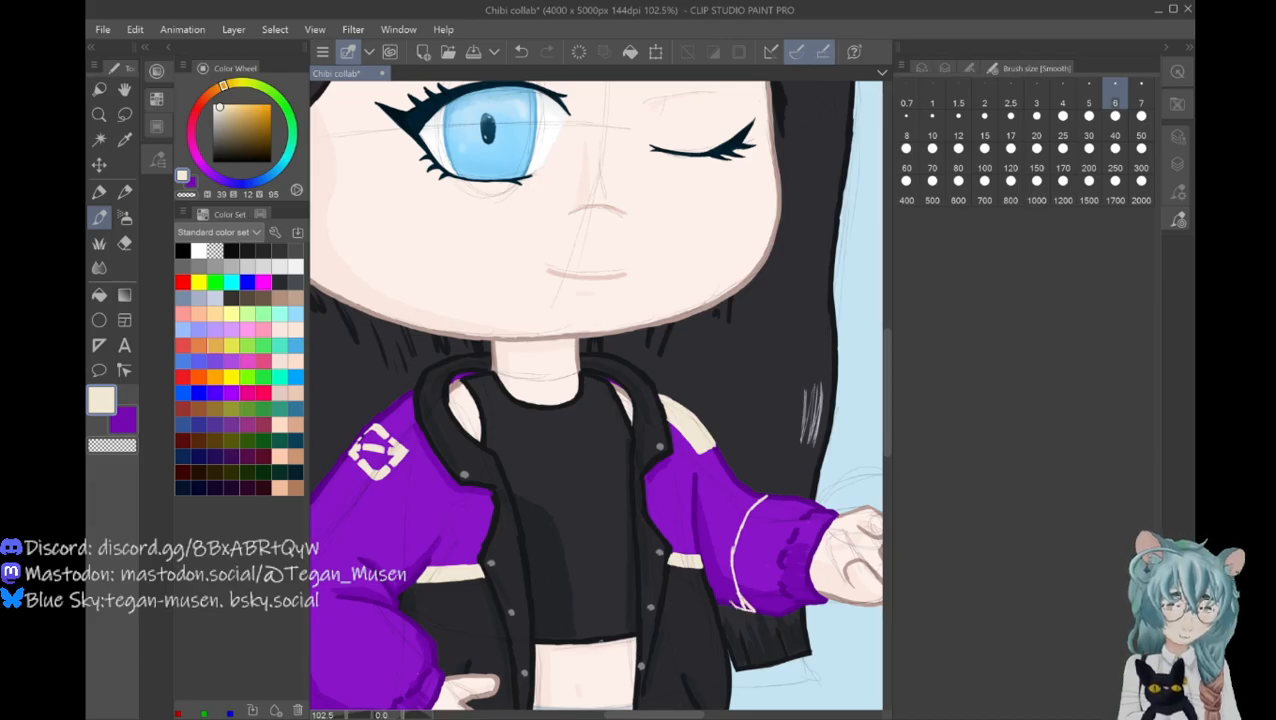
pyautogui.moveTo(722, 598)
pyautogui.mouseDown()
pyautogui.moveTo(716, 556)
pyautogui.moveTo(735, 501)
pyautogui.mouseUp()
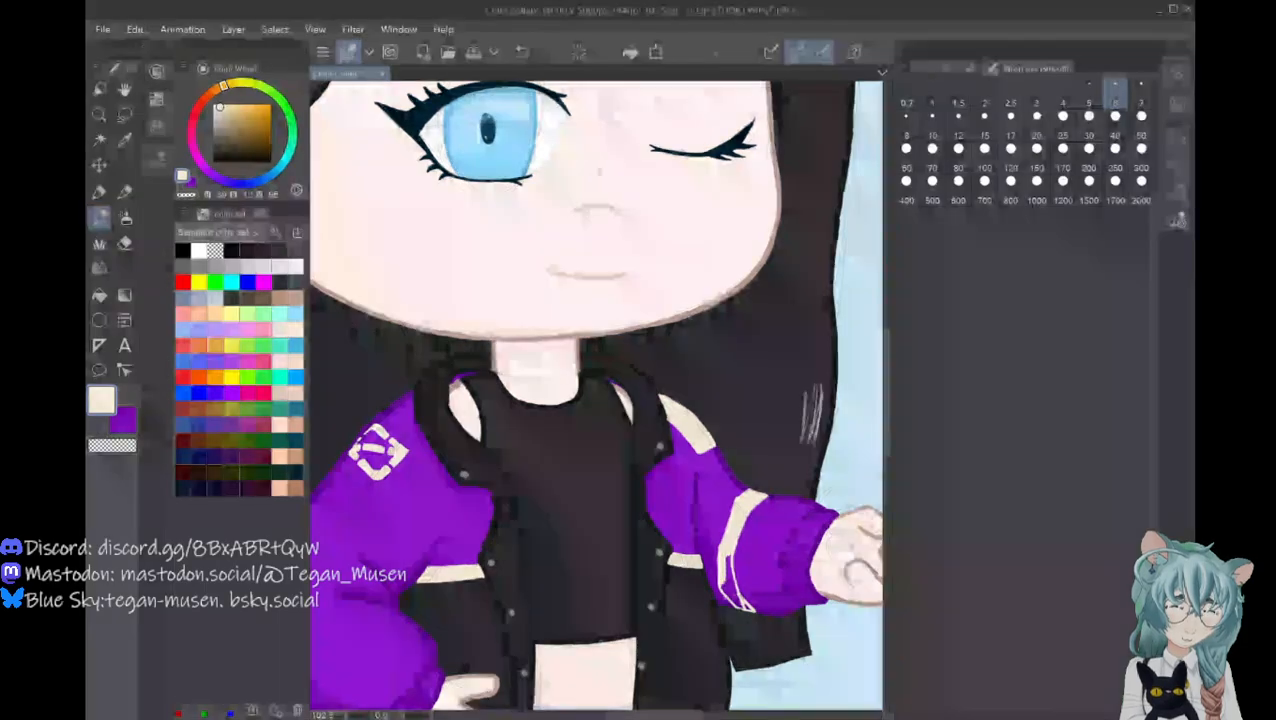
pyautogui.moveTo(732, 566); pyautogui.dragTo(731, 600)
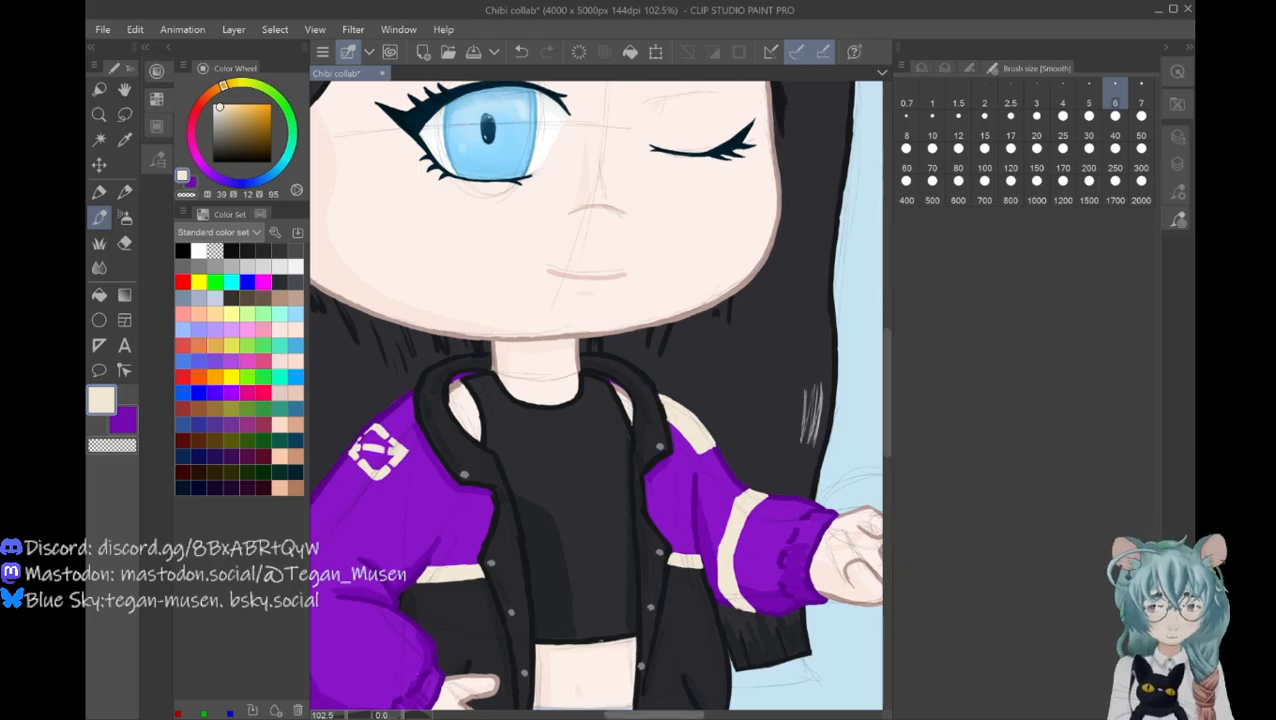
# Step: Outline a curved cream band around the hip arm's forearm above the cuff and fill it in completely
pyautogui.hscroll(-4, 596, 395)
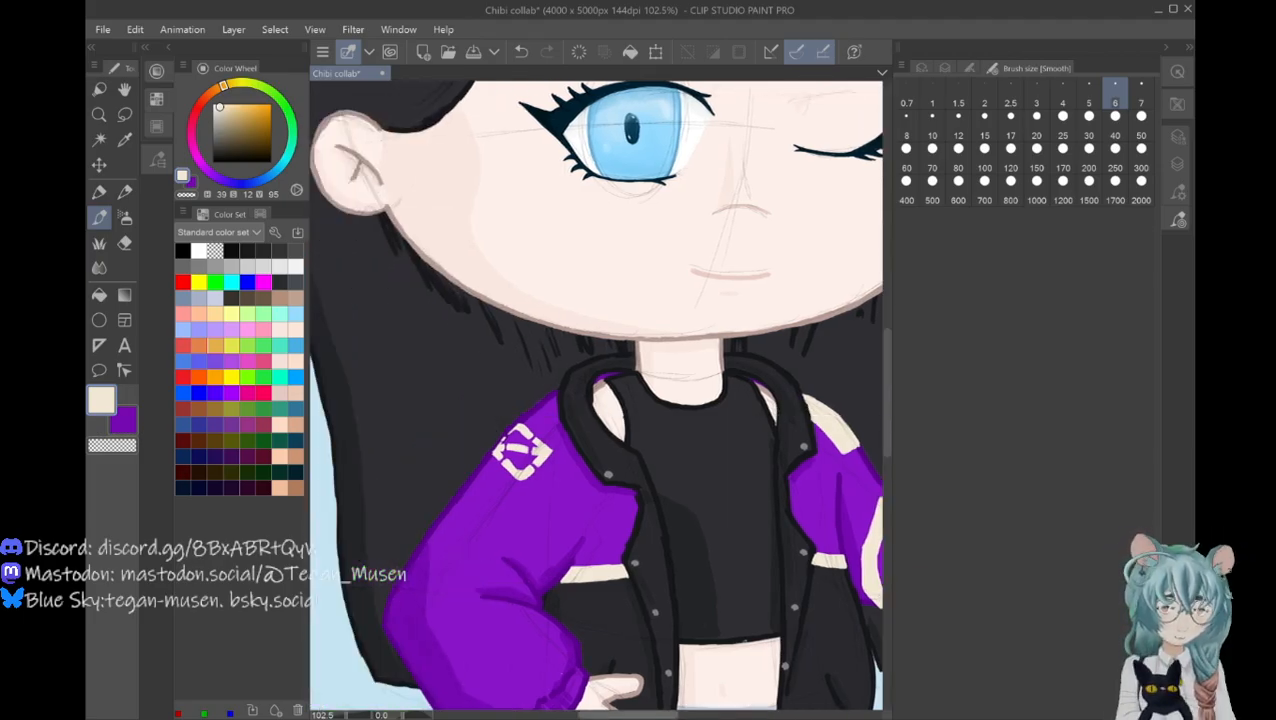
pyautogui.scroll(-1, 596, 395)
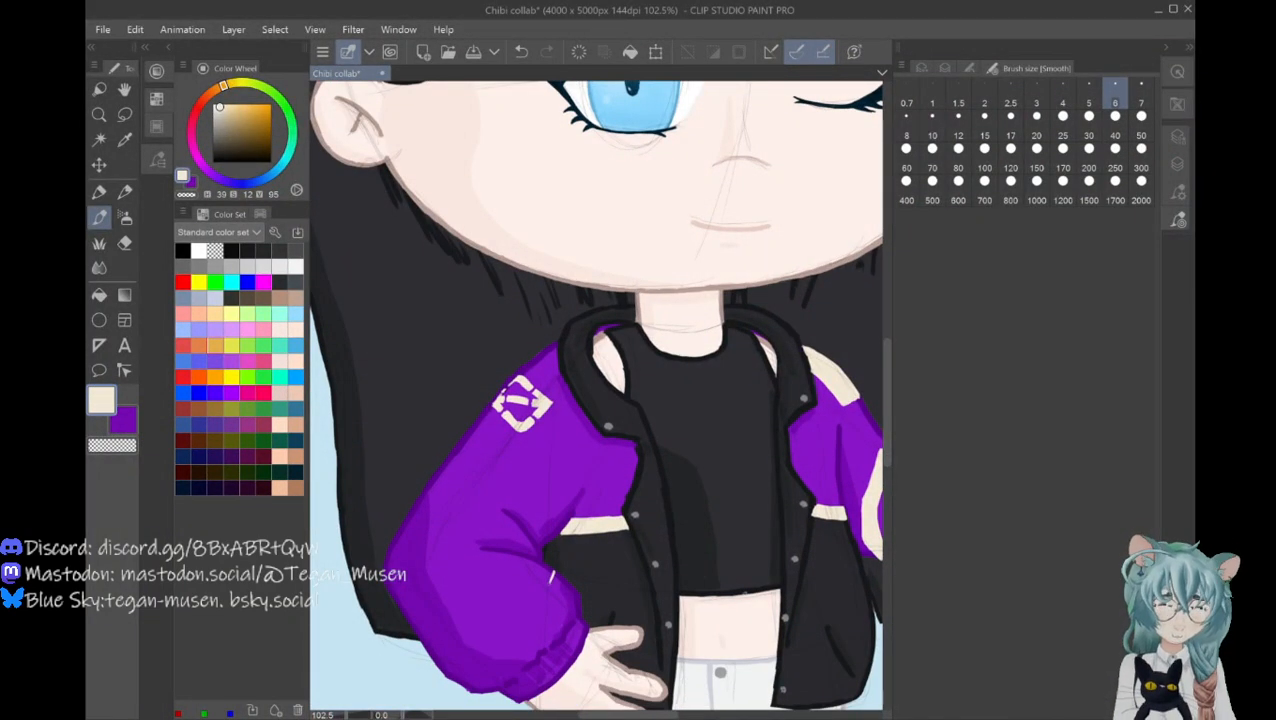
pyautogui.moveTo(545, 588)
pyautogui.mouseDown()
pyautogui.moveTo(486, 628)
pyautogui.moveTo(416, 638)
pyautogui.moveTo(406, 624)
pyautogui.mouseUp()
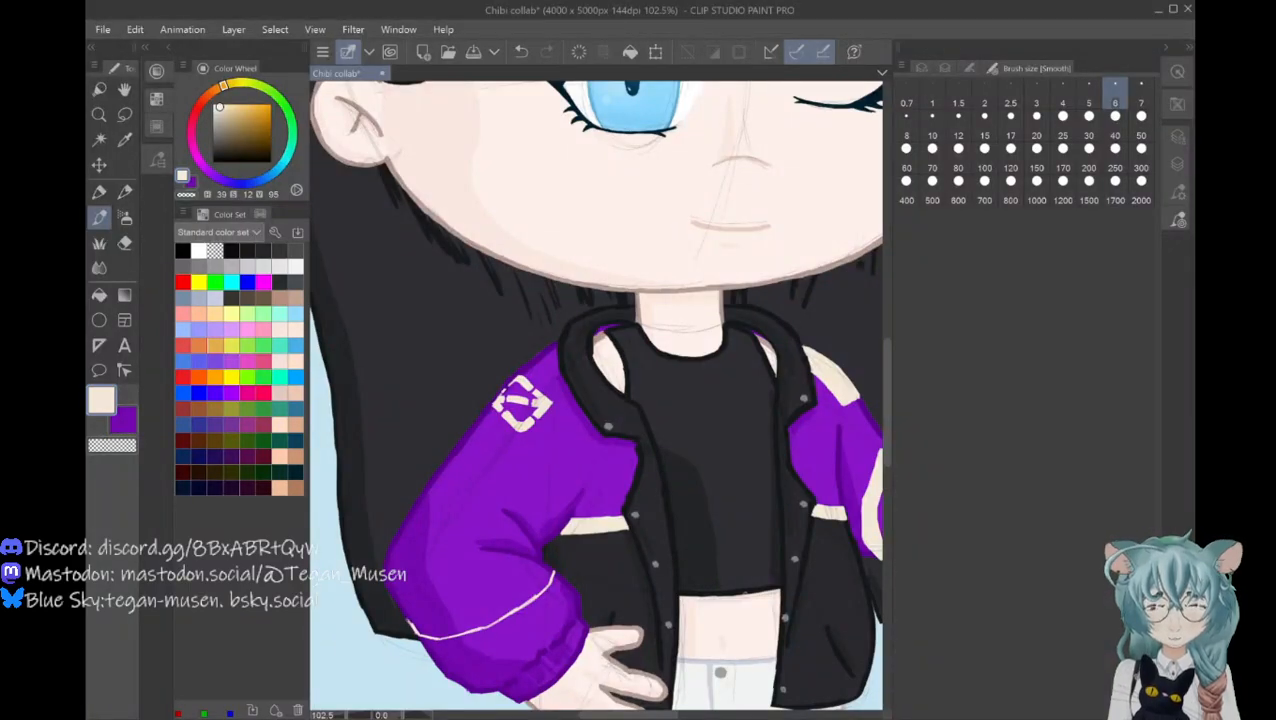
pyautogui.moveTo(554, 572)
pyautogui.mouseDown()
pyautogui.moveTo(532, 560)
pyautogui.moveTo(447, 614)
pyautogui.mouseUp()
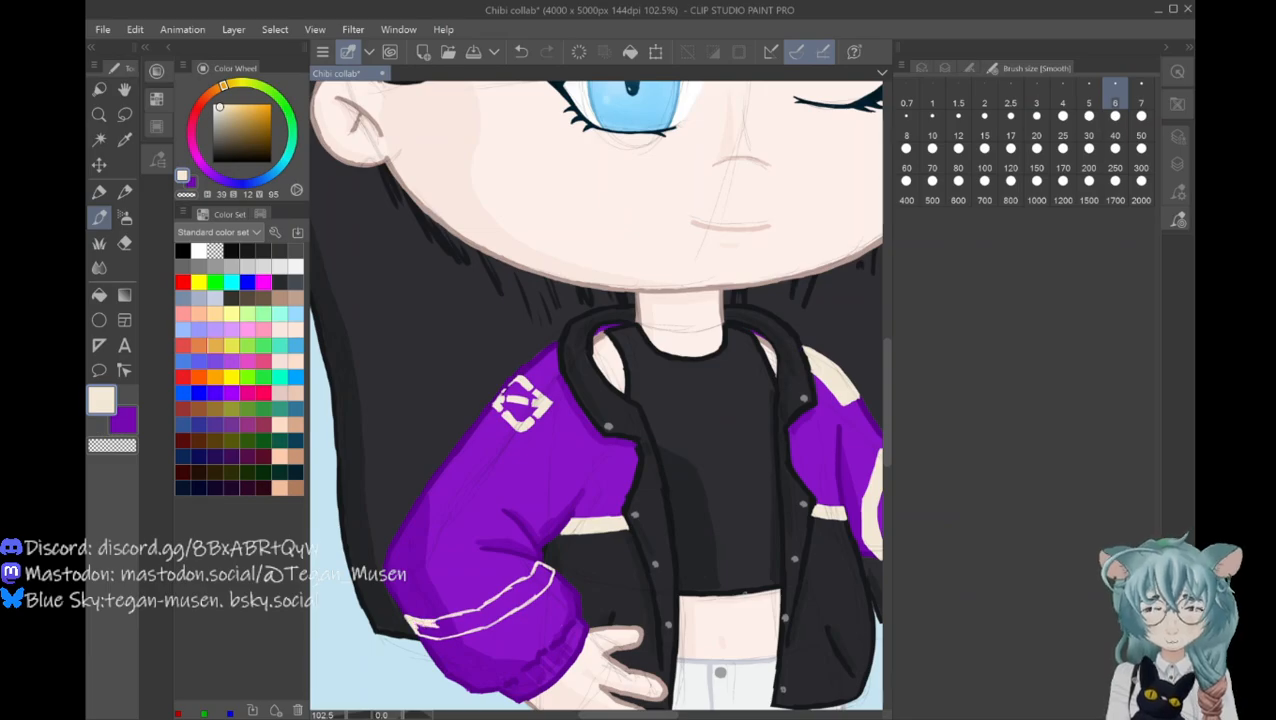
pyautogui.moveTo(418, 624); pyautogui.dragTo(442, 635)
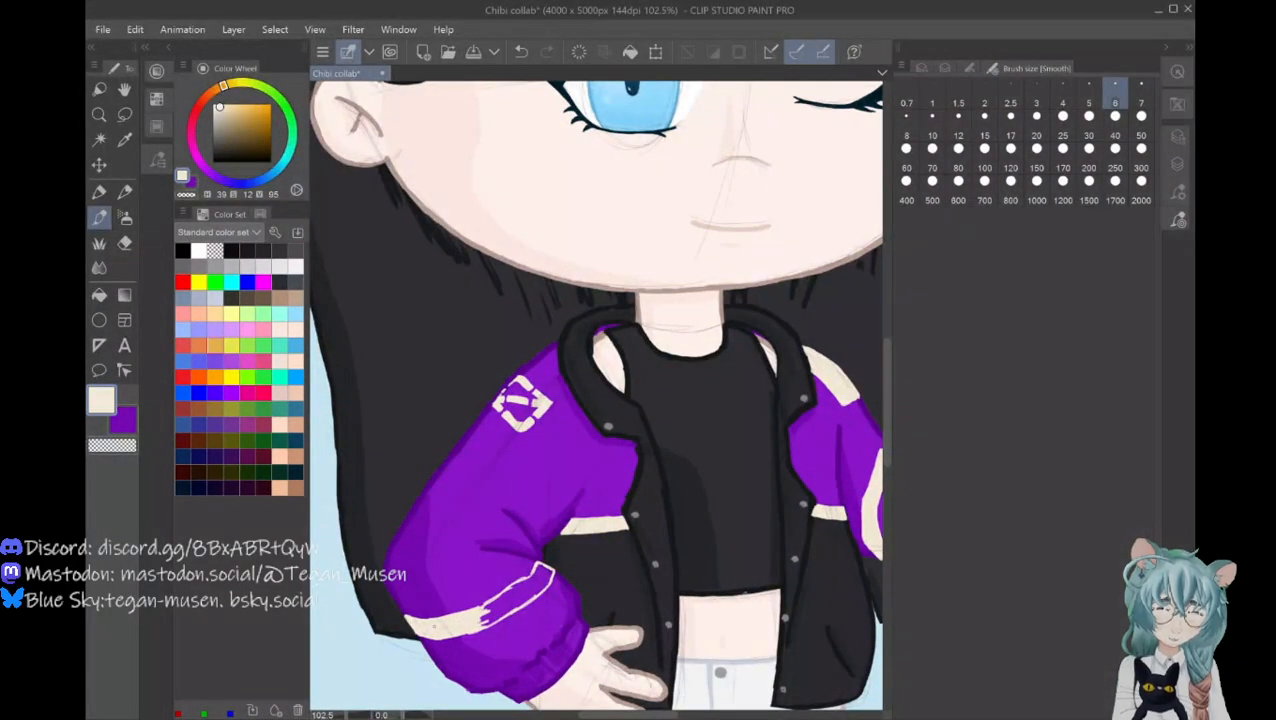
pyautogui.moveTo(478, 620); pyautogui.dragTo(527, 576)
pyautogui.moveTo(511, 585)
pyautogui.mouseDown()
pyautogui.moveTo(529, 573)
pyautogui.moveTo(519, 579)
pyautogui.mouseUp()
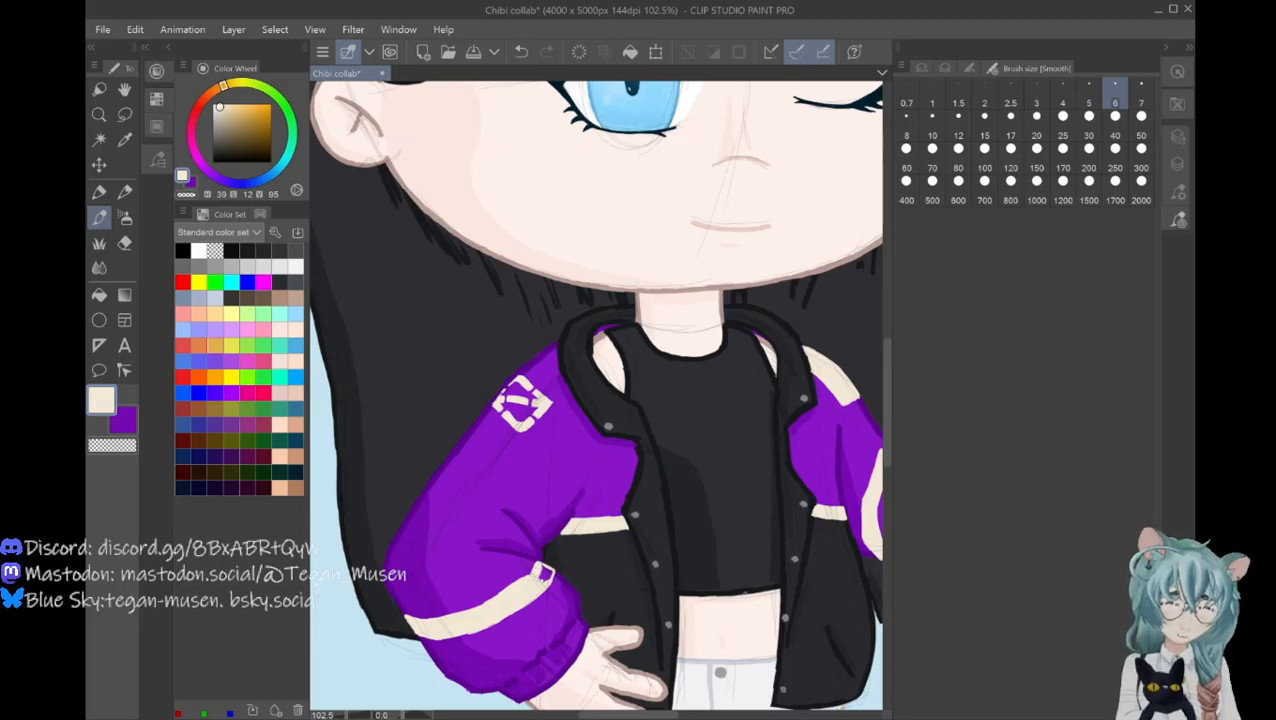
pyautogui.moveTo(540, 567); pyautogui.dragTo(548, 574)
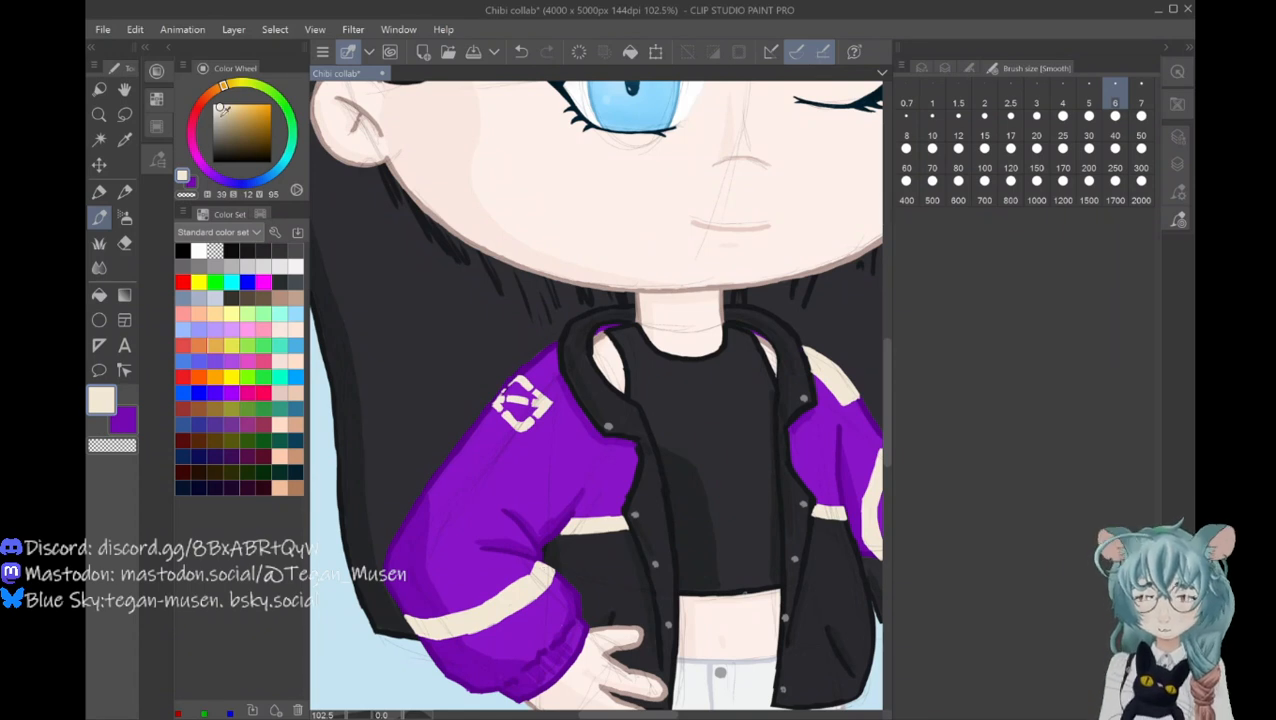
# Step: Shade the shadowed parts of the cream jacket bands in darker greyish beige (H 39, S 8, V 76)
pyautogui.click(220, 112)
pyautogui.click(217, 117)
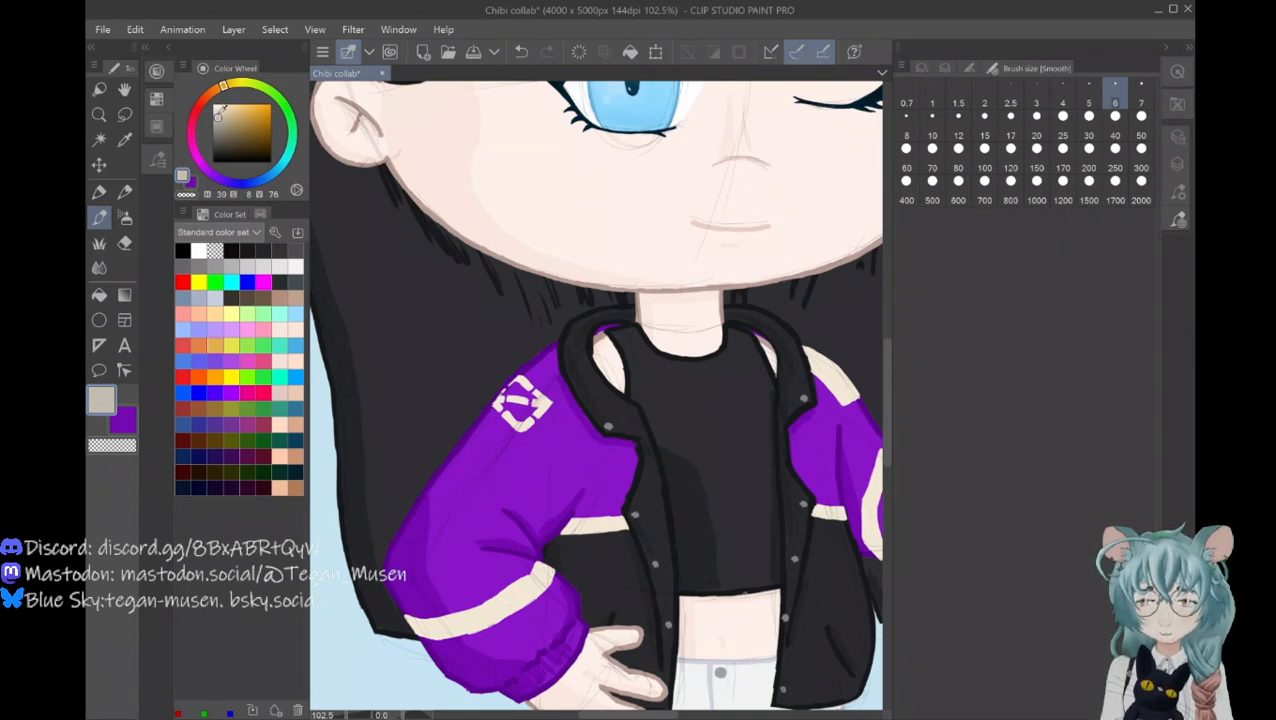
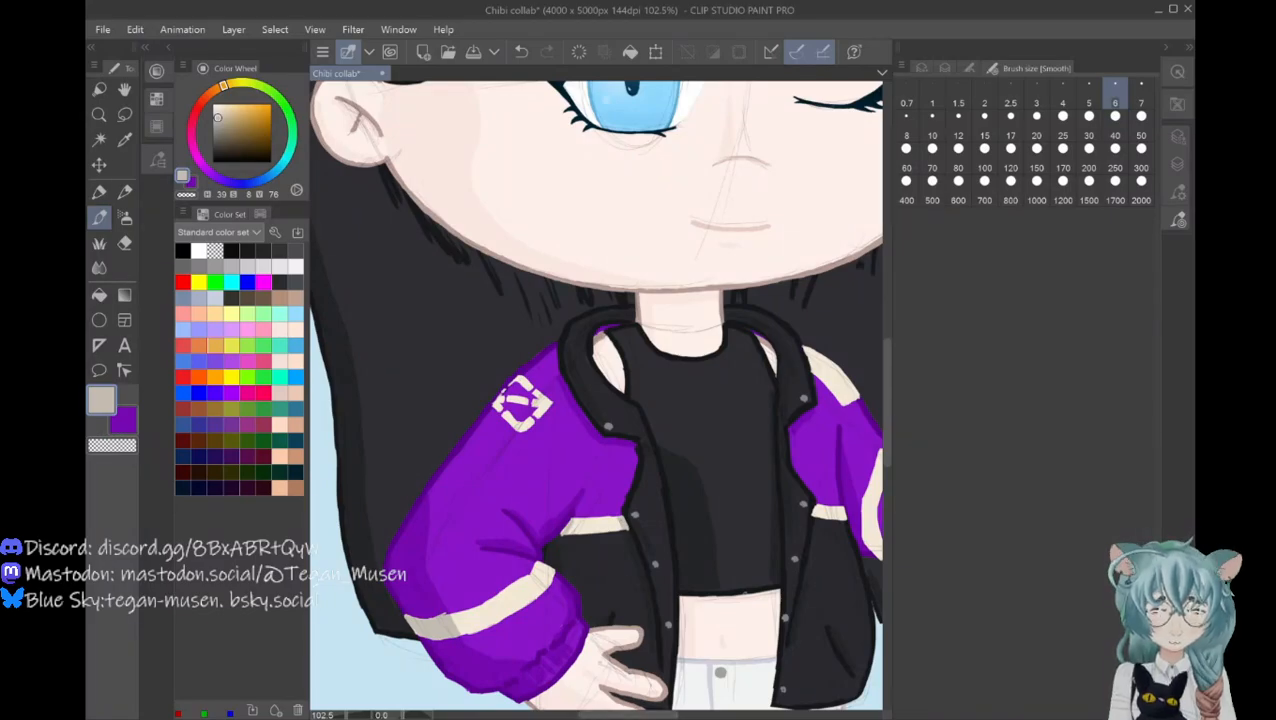
pyautogui.hscroll(3, 596, 400)
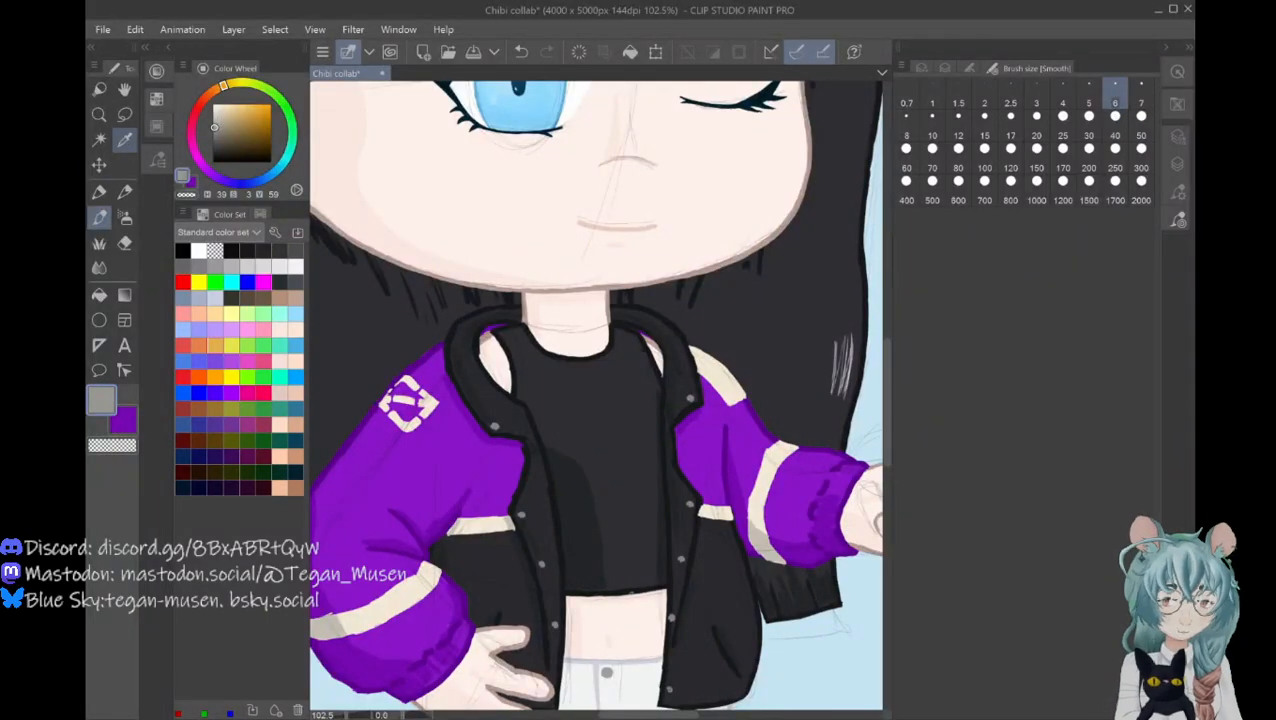
# Step: Outline the edges of the cream bands and patches on the jacket in grey (H 39, S 3, V 59) with brush size 6
pyautogui.click(125, 140)
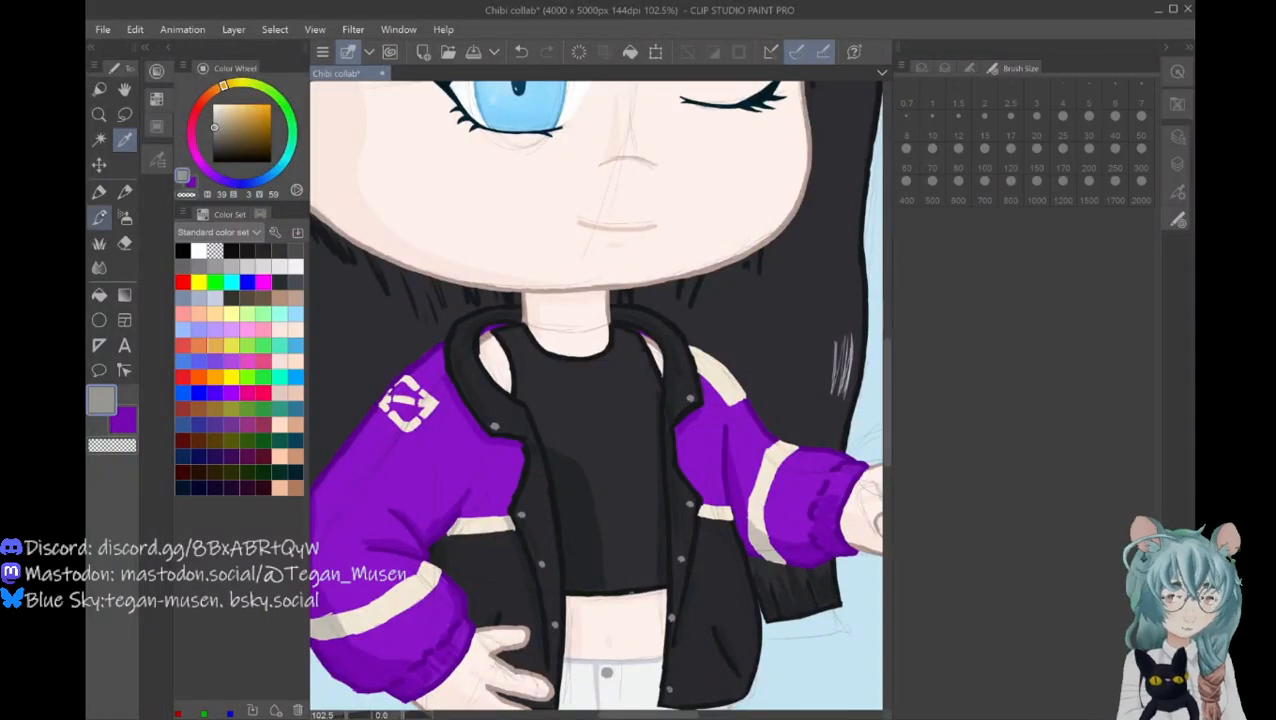
pyautogui.click(99, 217)
pyautogui.click(985, 124)
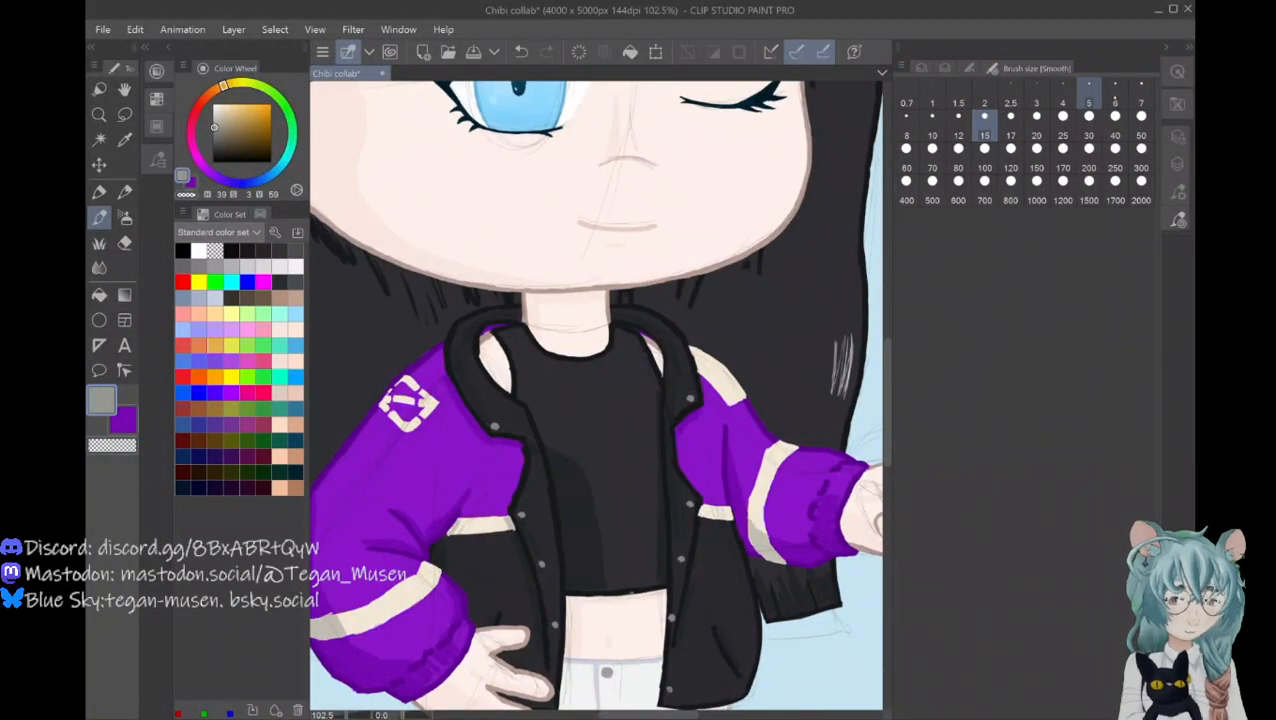
pyautogui.click(1115, 110)
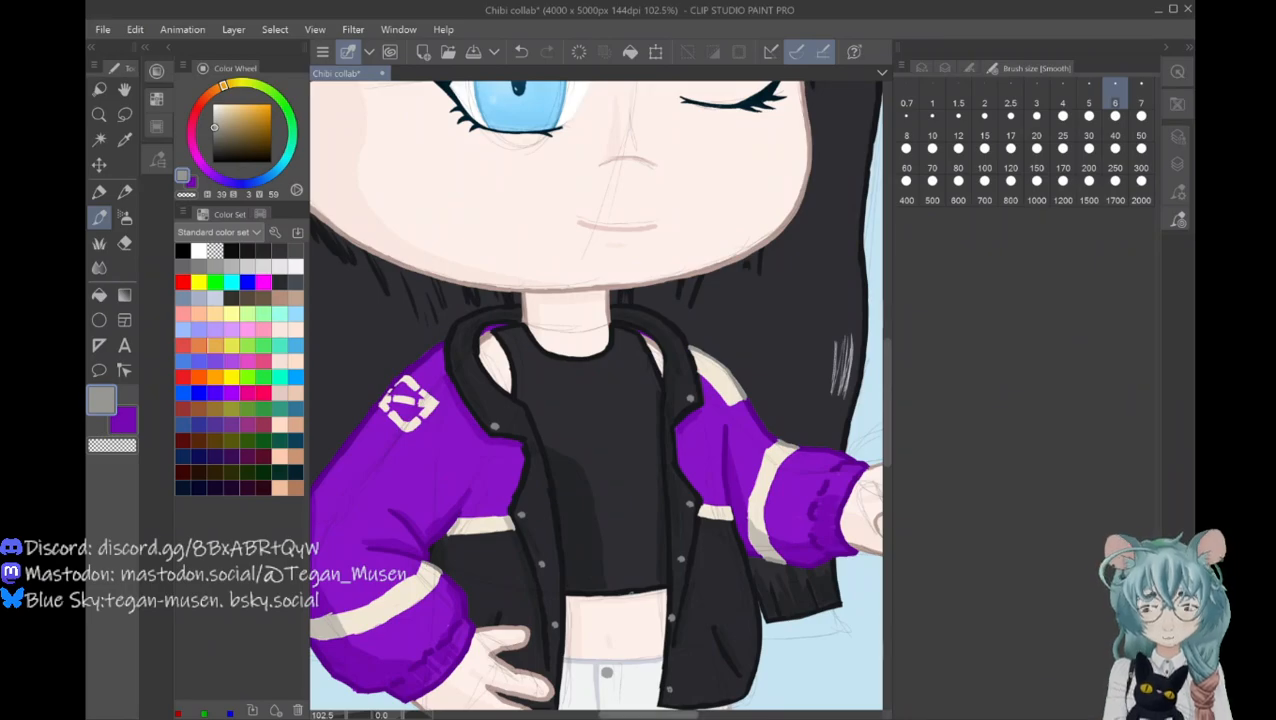
pyautogui.moveTo(648, 714); pyautogui.dragTo(626, 714)
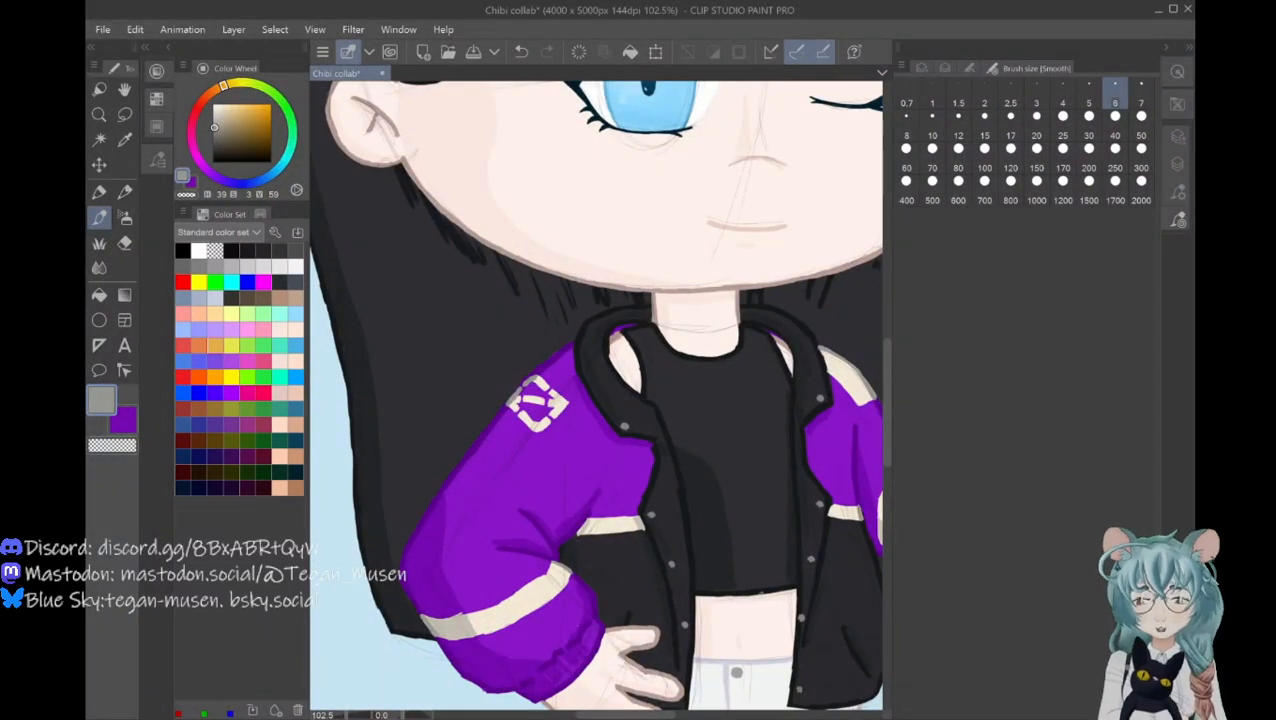
pyautogui.click(99, 115)
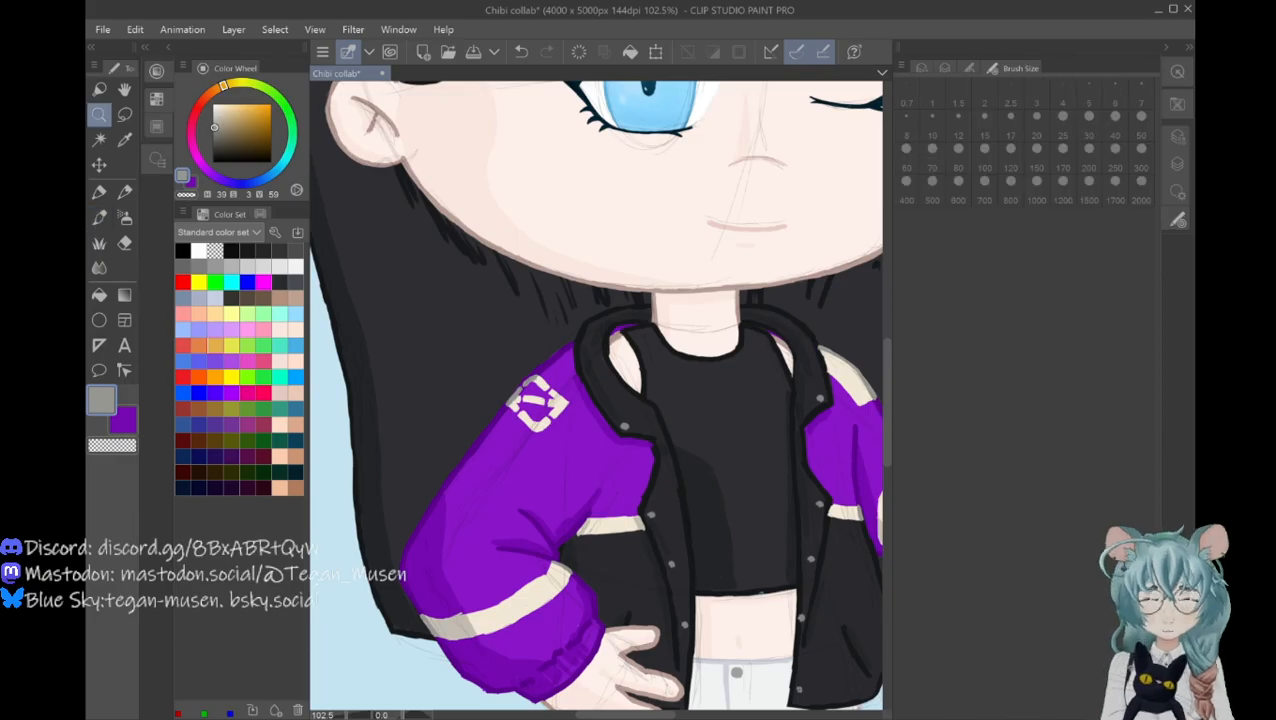
pyautogui.scroll(-2, 429, 515)
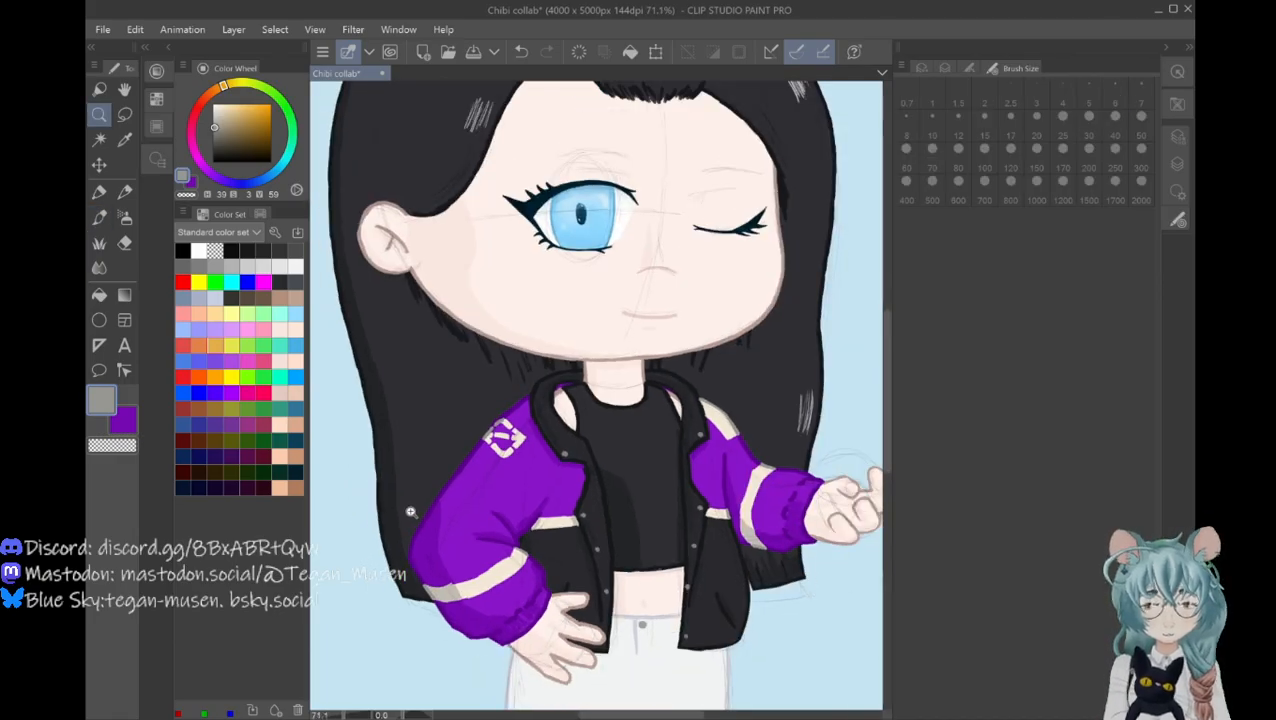
pyautogui.scroll(-1, 410, 512)
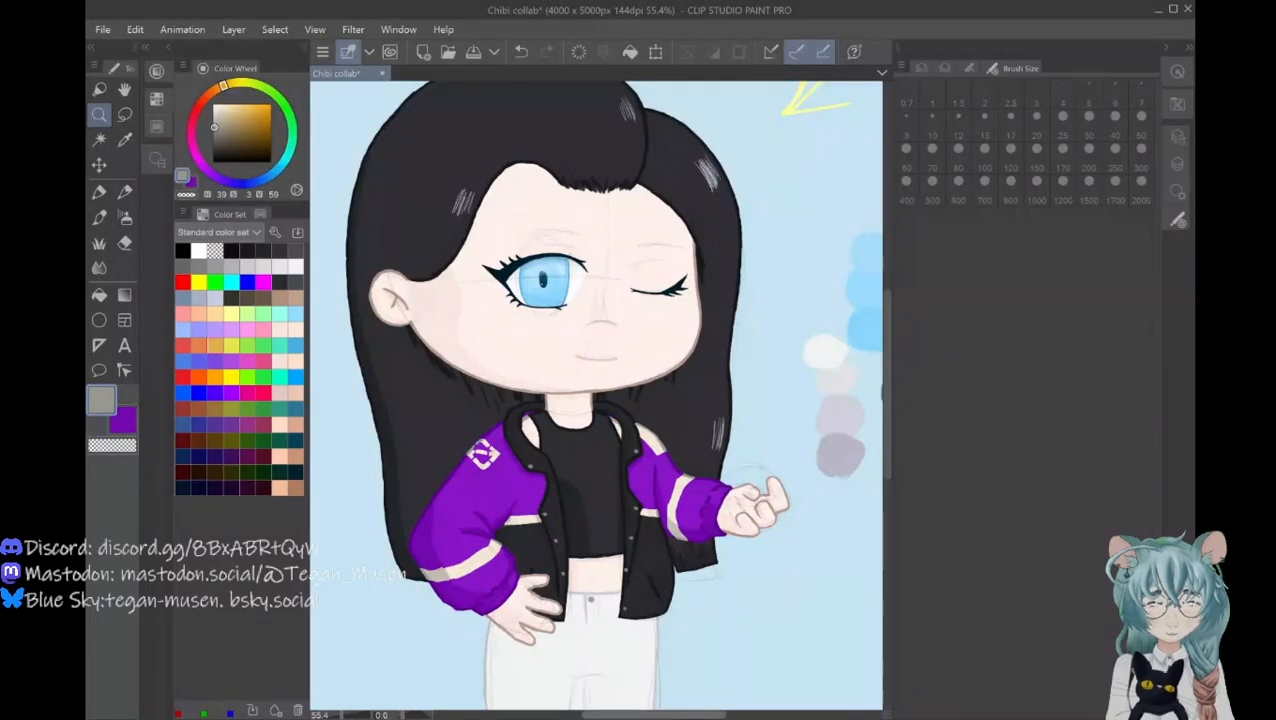
pyautogui.hscroll(2, 596, 396)
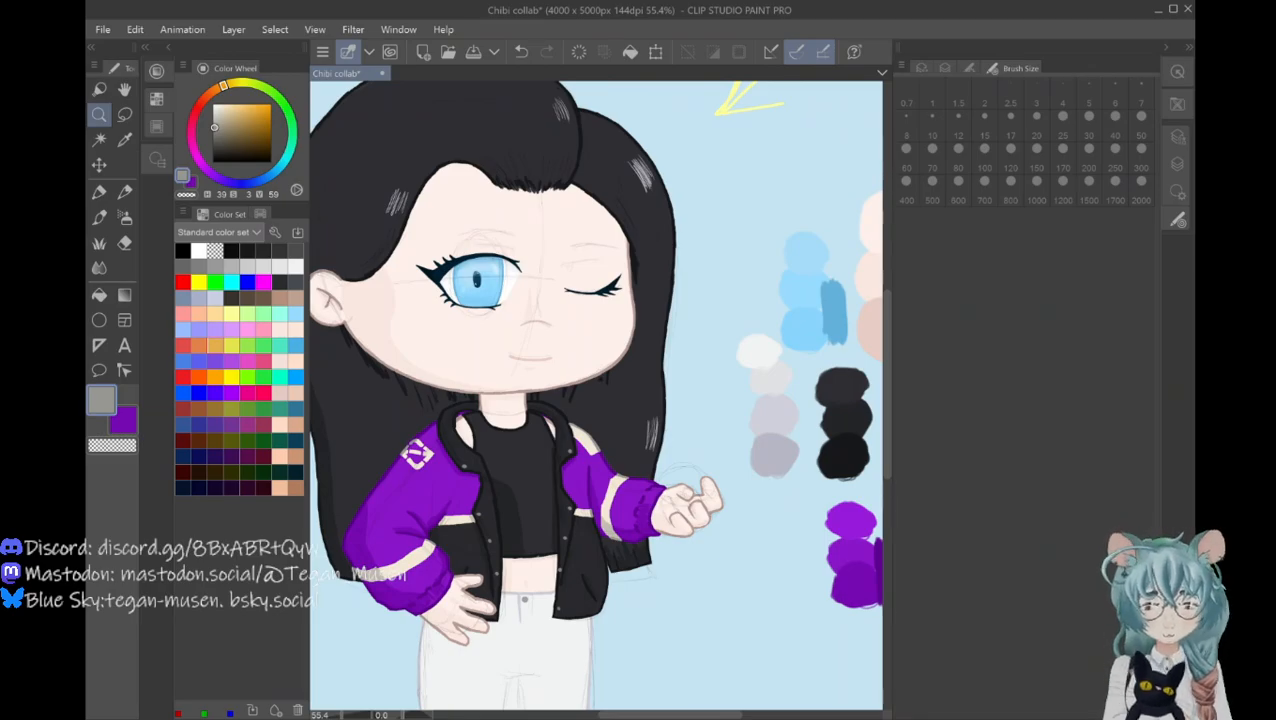
pyautogui.moveTo(668, 714); pyautogui.dragTo(657, 714)
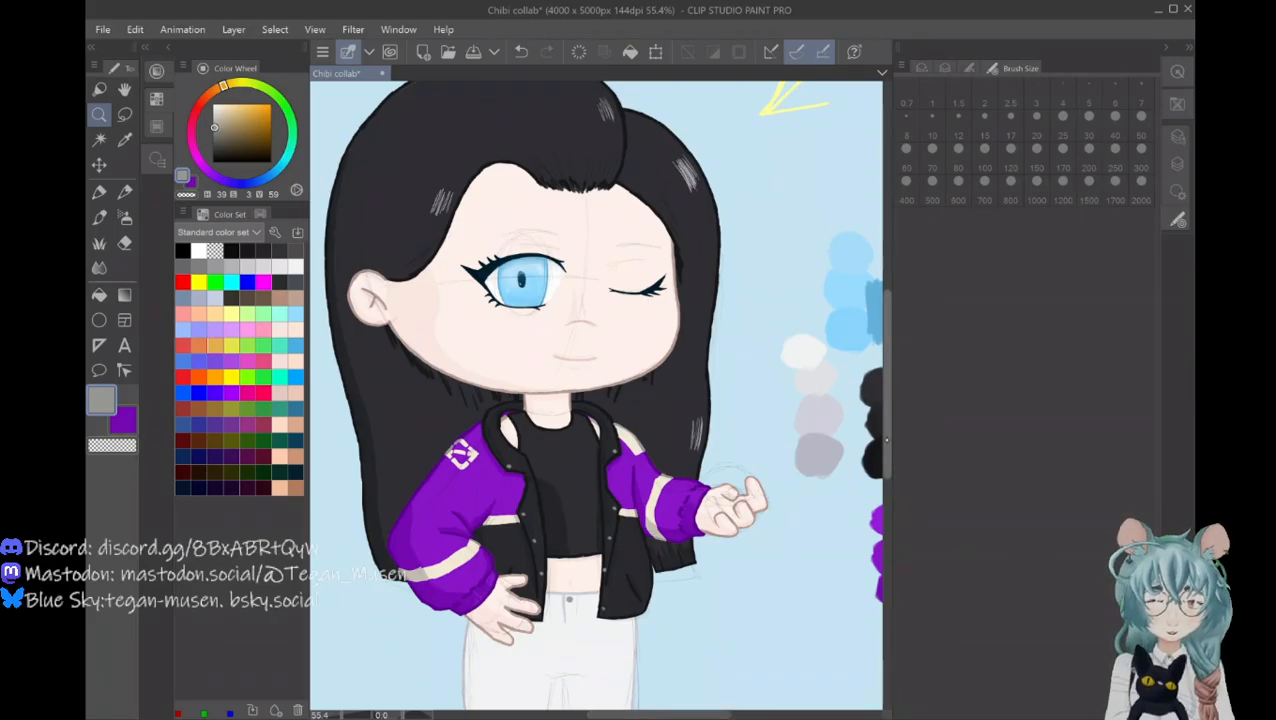
pyautogui.scroll(2, 890, 435)
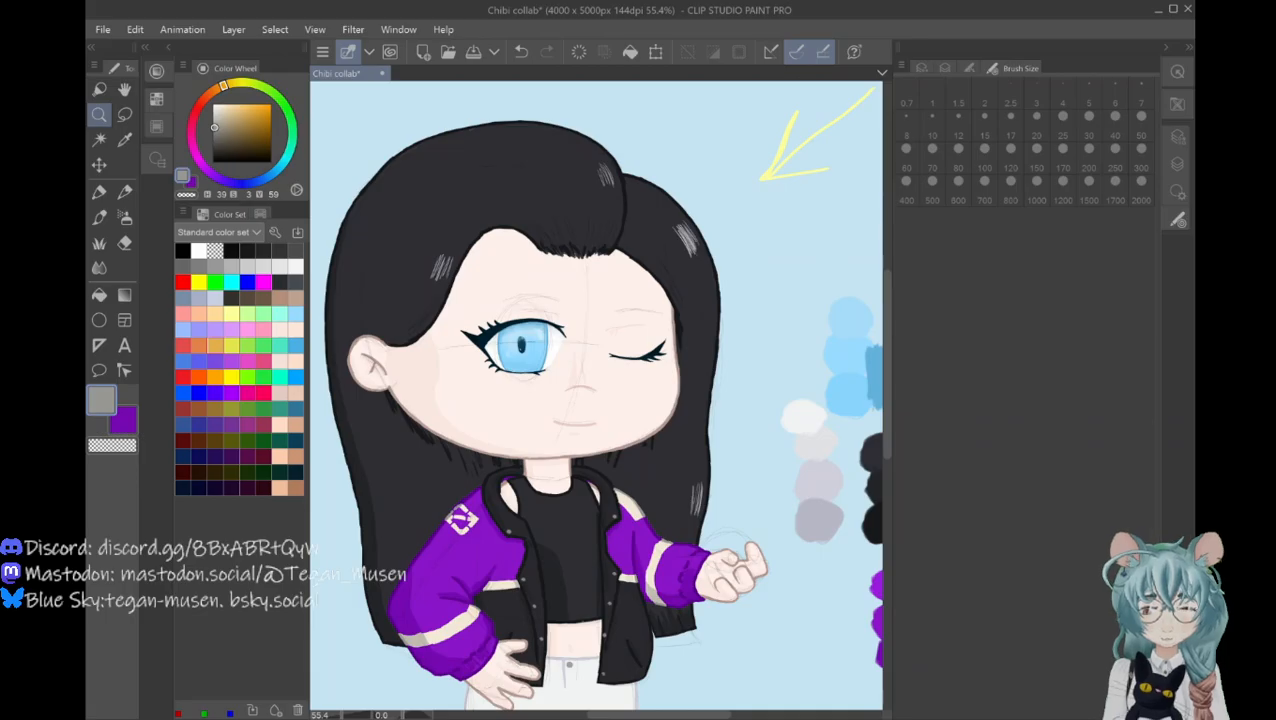
# Step: Sample the hip arm band's cream as the secondary colour and its beige shading (H 37, S 8, V 76) as the main colour
pyautogui.moveTo(658, 715); pyautogui.dragTo(640, 715)
pyautogui.moveTo(886, 452); pyautogui.dragTo(886, 440)
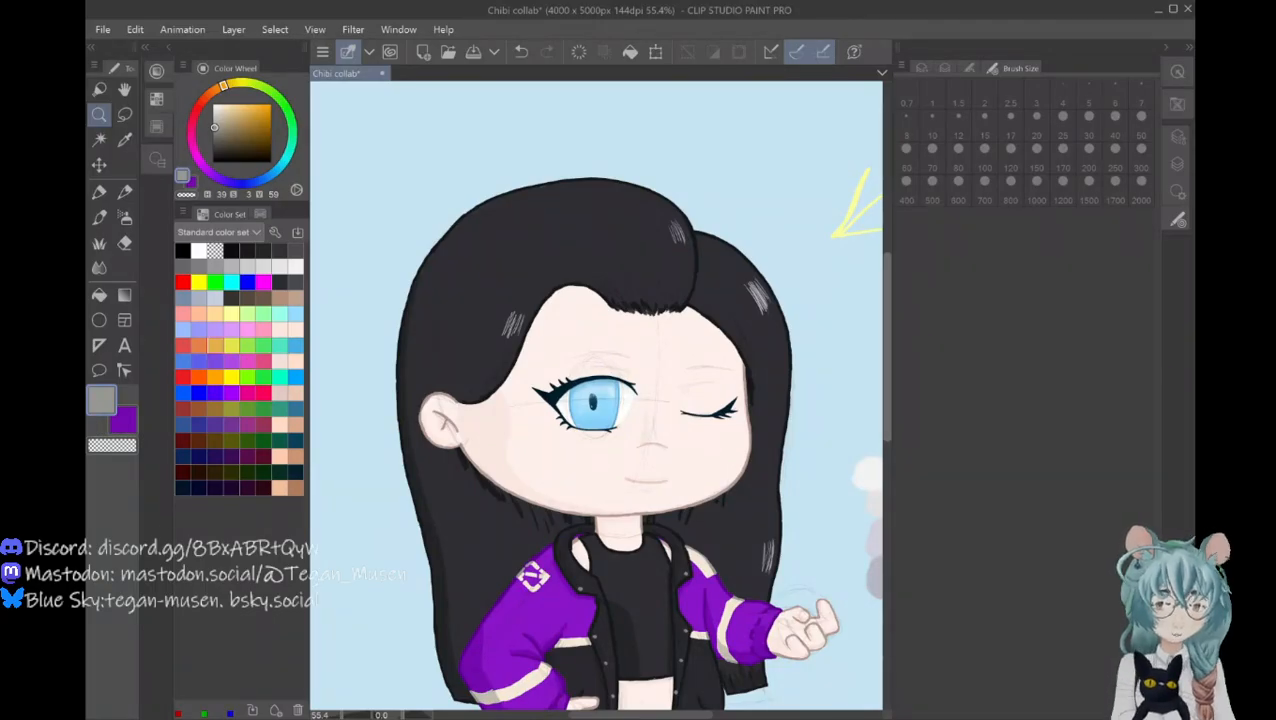
pyautogui.moveTo(886, 399); pyautogui.dragTo(886, 408)
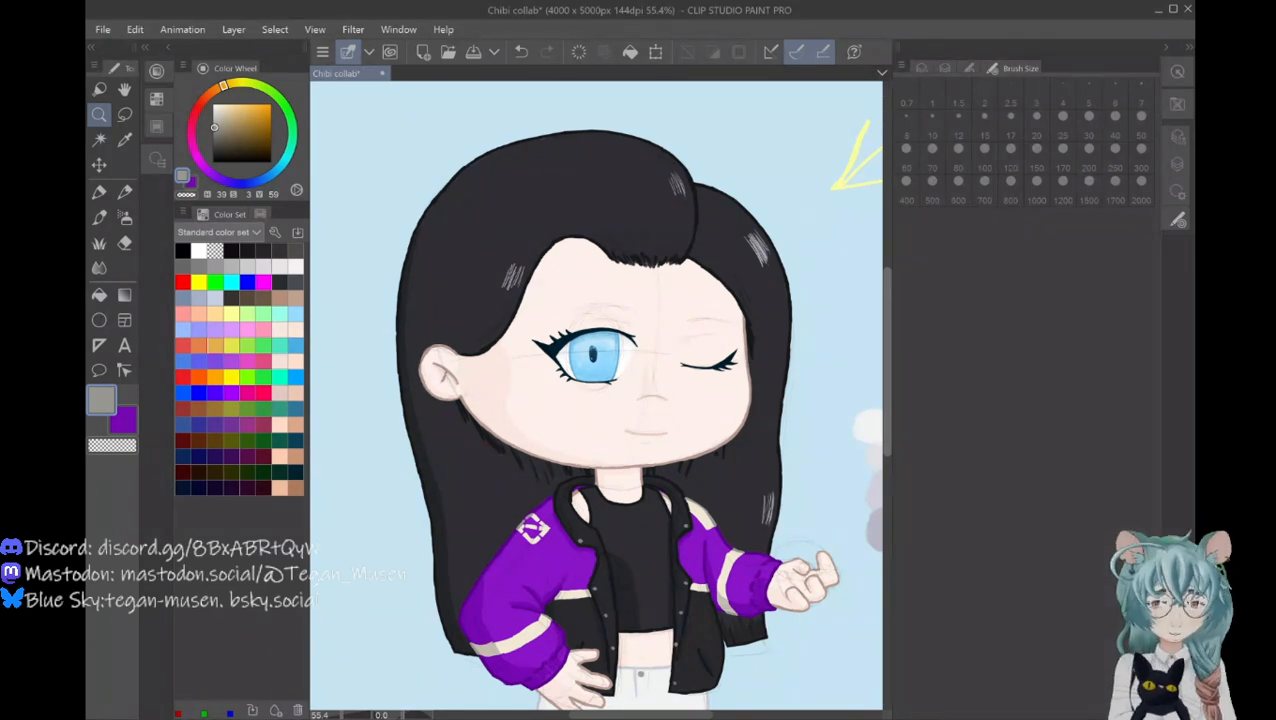
pyautogui.scroll(-3, 596, 395)
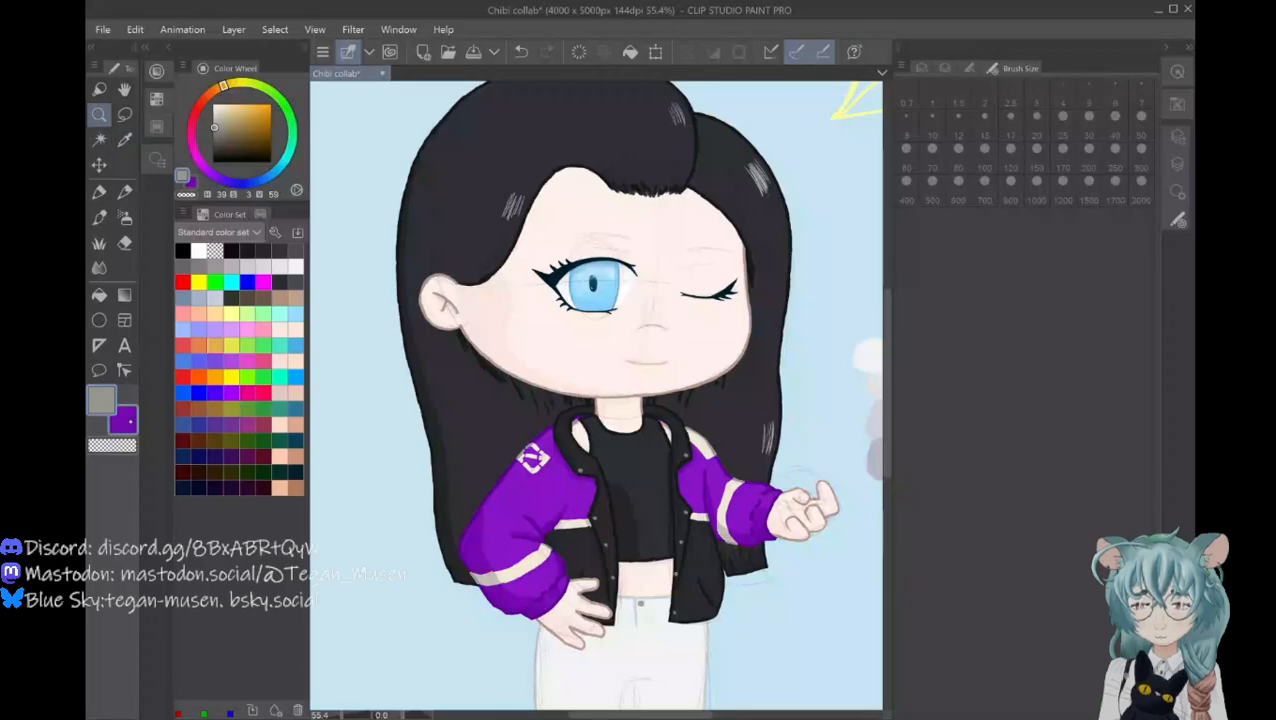
pyautogui.click(132, 418)
pyautogui.click(125, 140)
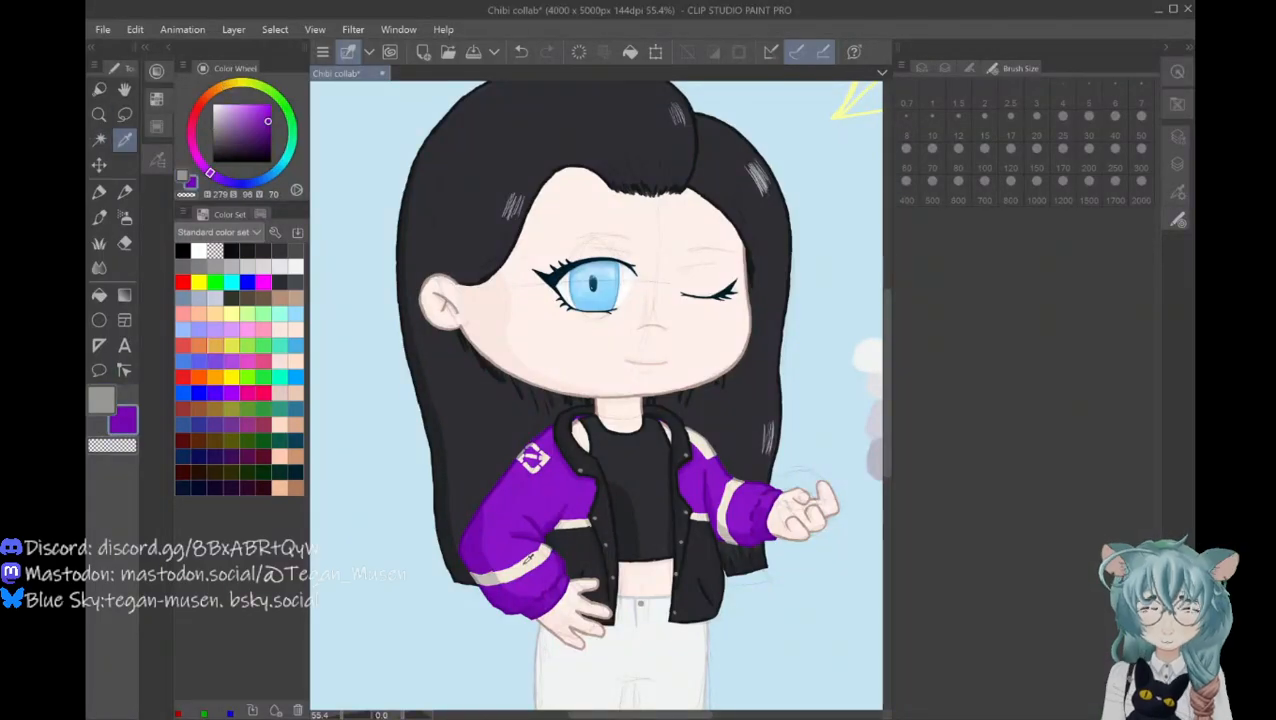
pyautogui.click(527, 560)
pyautogui.click(102, 400)
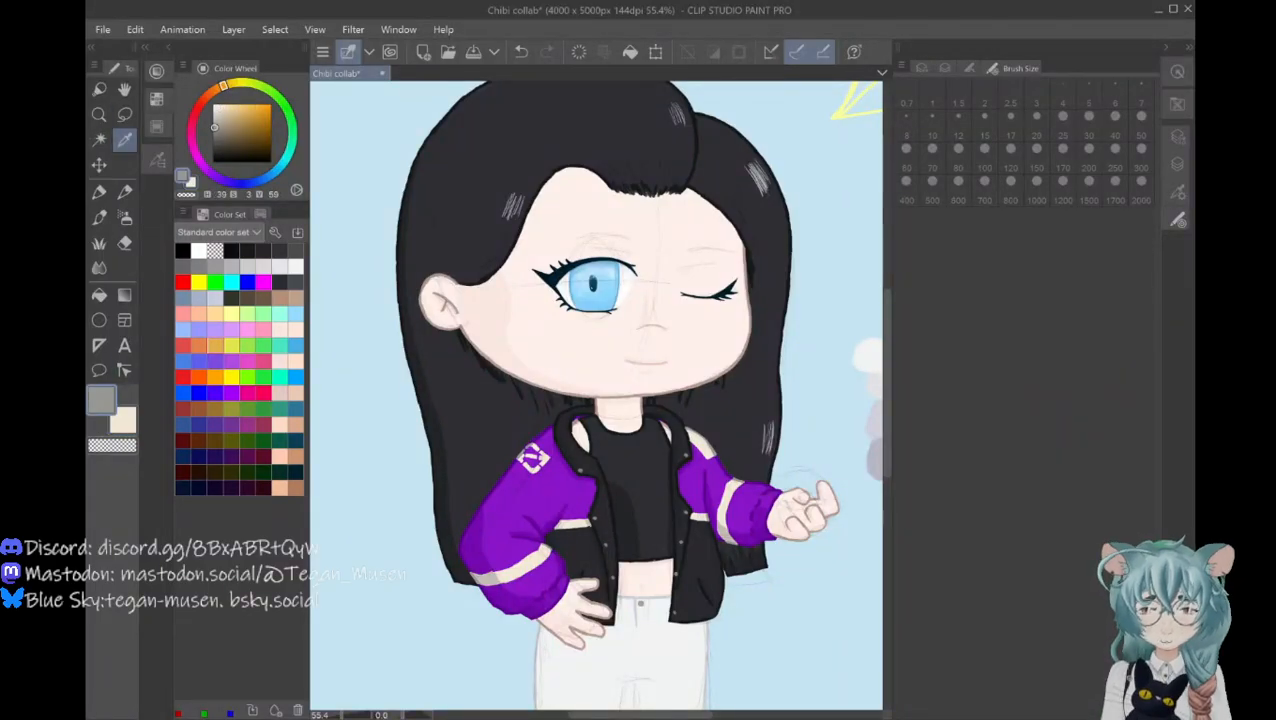
pyautogui.click(482, 568)
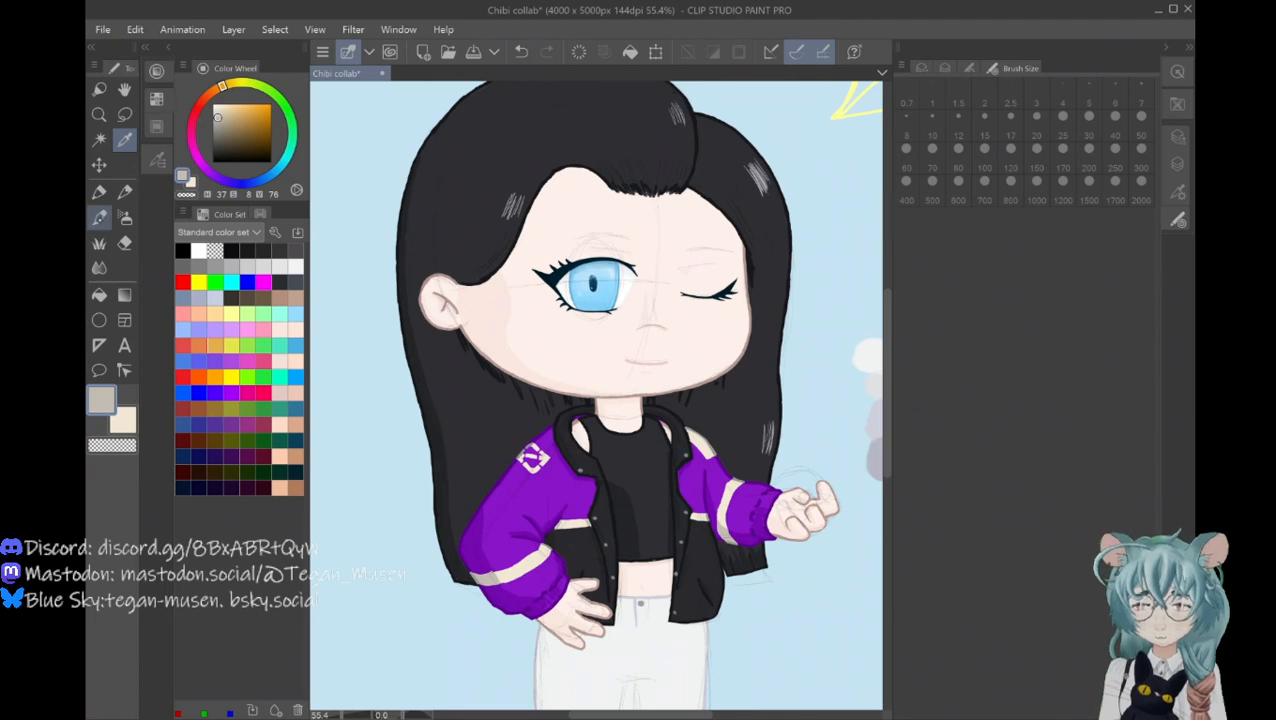
pyautogui.click(99, 114)
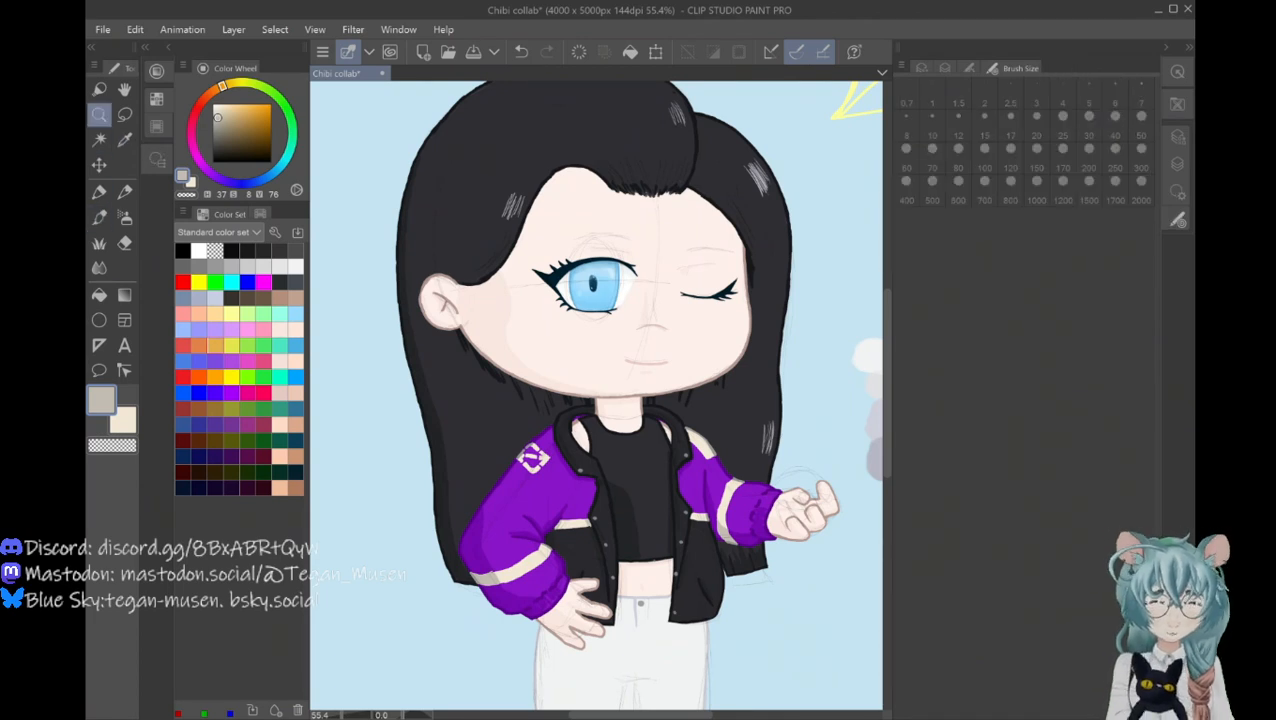
# Step: Letter "-S" in cream (H 39, S 12, V 95) with brush size 6 above the cream chest stripe on the hip-arm side
pyautogui.moveTo(558, 497); pyautogui.dragTo(581, 510)
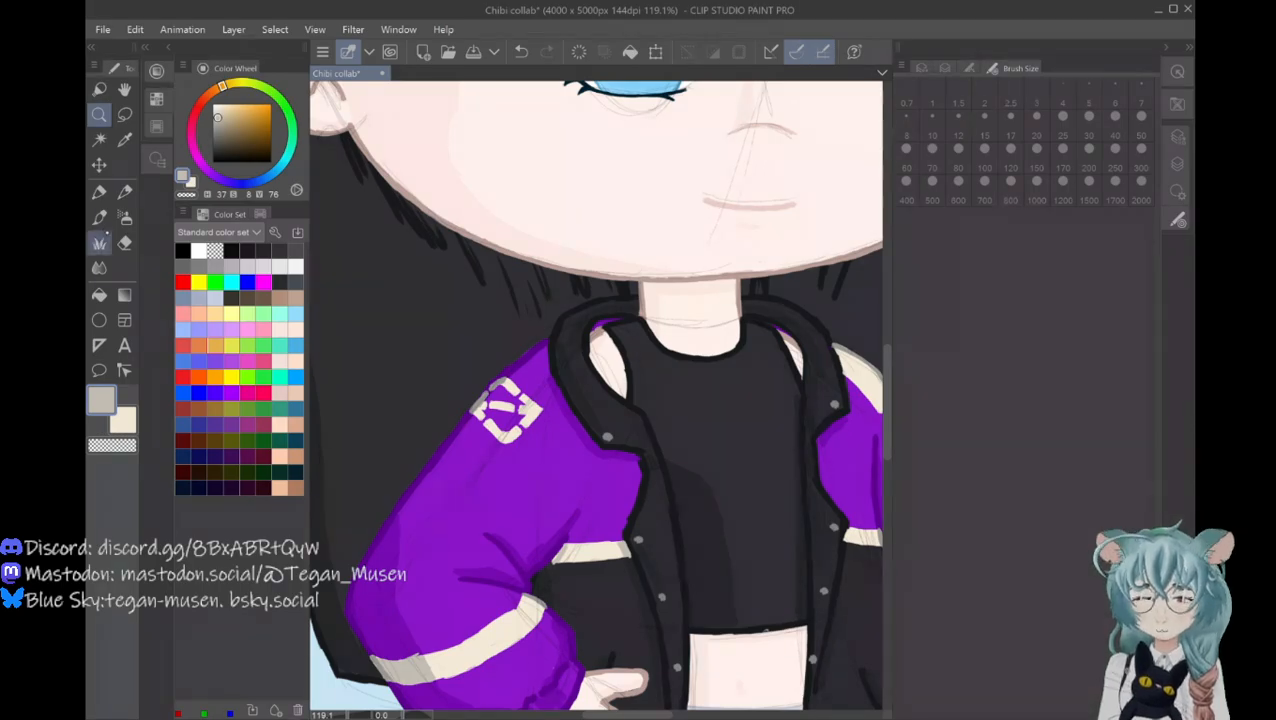
pyautogui.click(99, 217)
pyautogui.click(125, 421)
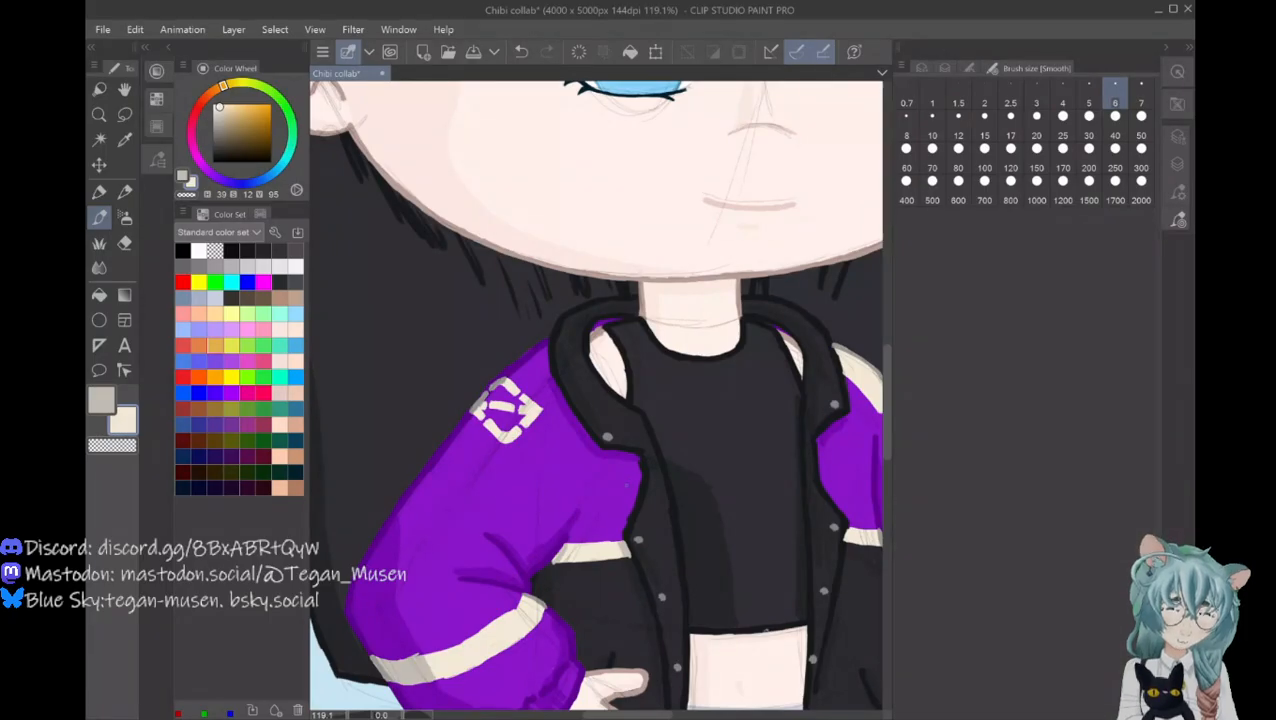
pyautogui.moveTo(630, 483)
pyautogui.mouseDown()
pyautogui.moveTo(612, 487)
pyautogui.moveTo(611, 504)
pyautogui.moveTo(627, 502)
pyautogui.mouseUp()
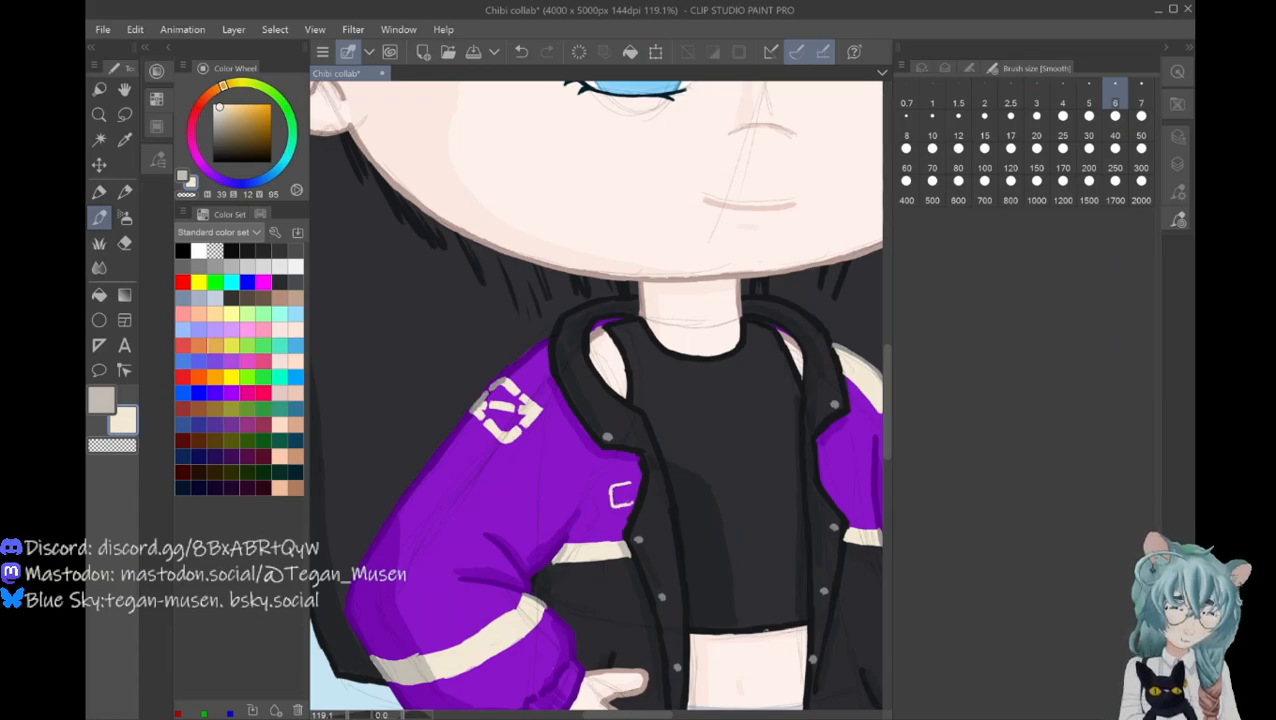
pyautogui.moveTo(610, 523)
pyautogui.mouseDown()
pyautogui.moveTo(624, 523)
pyautogui.moveTo(599, 507)
pyautogui.mouseUp()
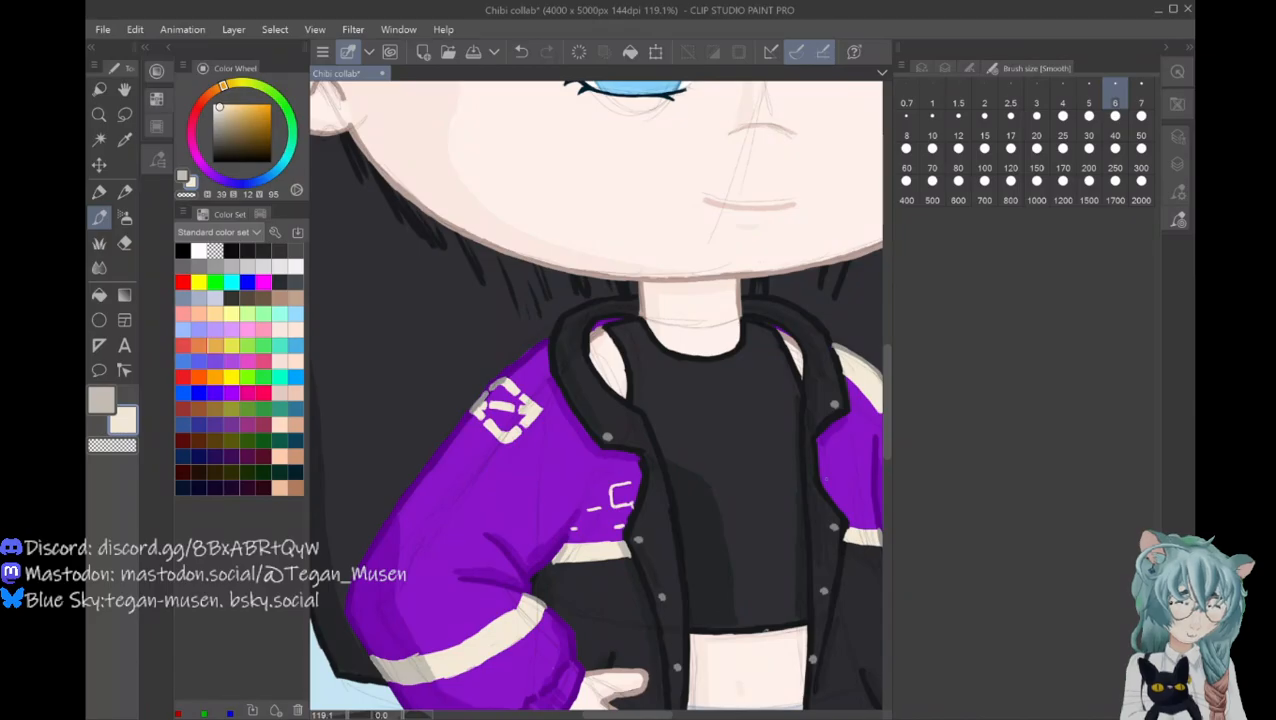
# Step: Letter "POF" in cream across the purple chest area on the raised-arm side and thicken the strokes of the lettering
pyautogui.moveTo(826, 477); pyautogui.dragTo(833, 492)
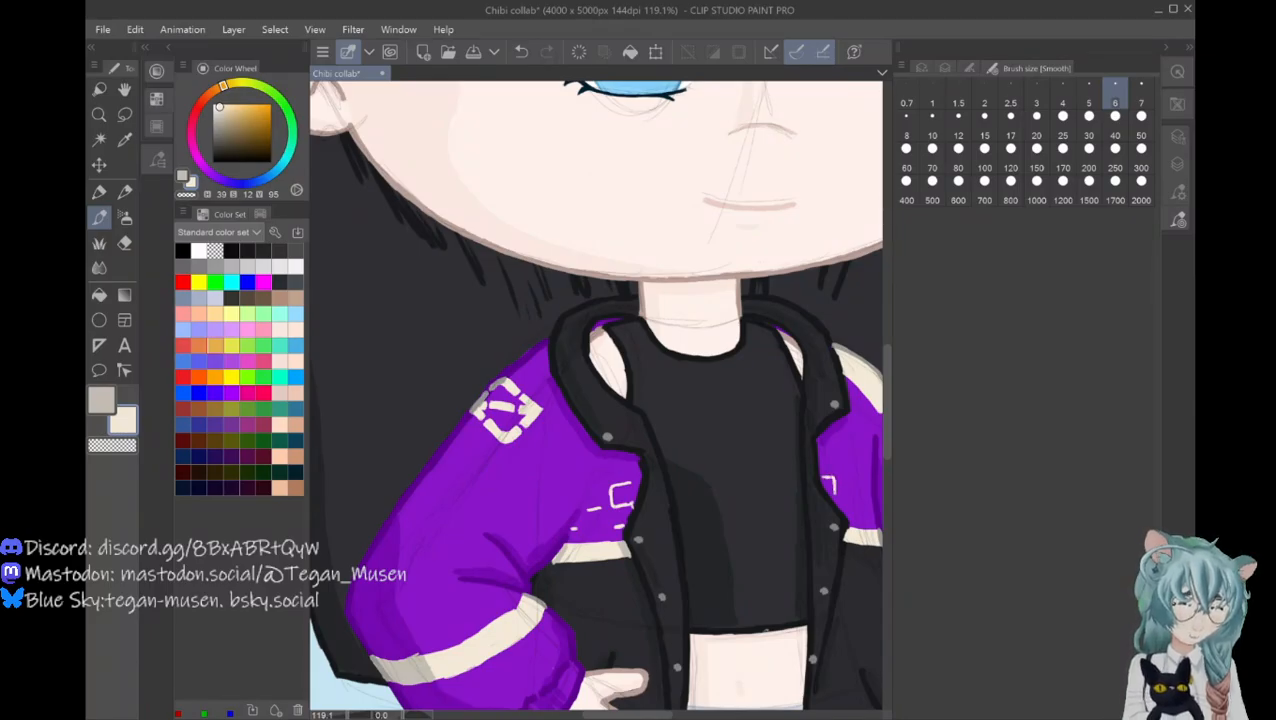
pyautogui.moveTo(840, 478)
pyautogui.mouseDown()
pyautogui.moveTo(852, 478)
pyautogui.moveTo(844, 508)
pyautogui.moveTo(859, 513)
pyautogui.moveTo(857, 481)
pyautogui.moveTo(858, 495)
pyautogui.mouseUp()
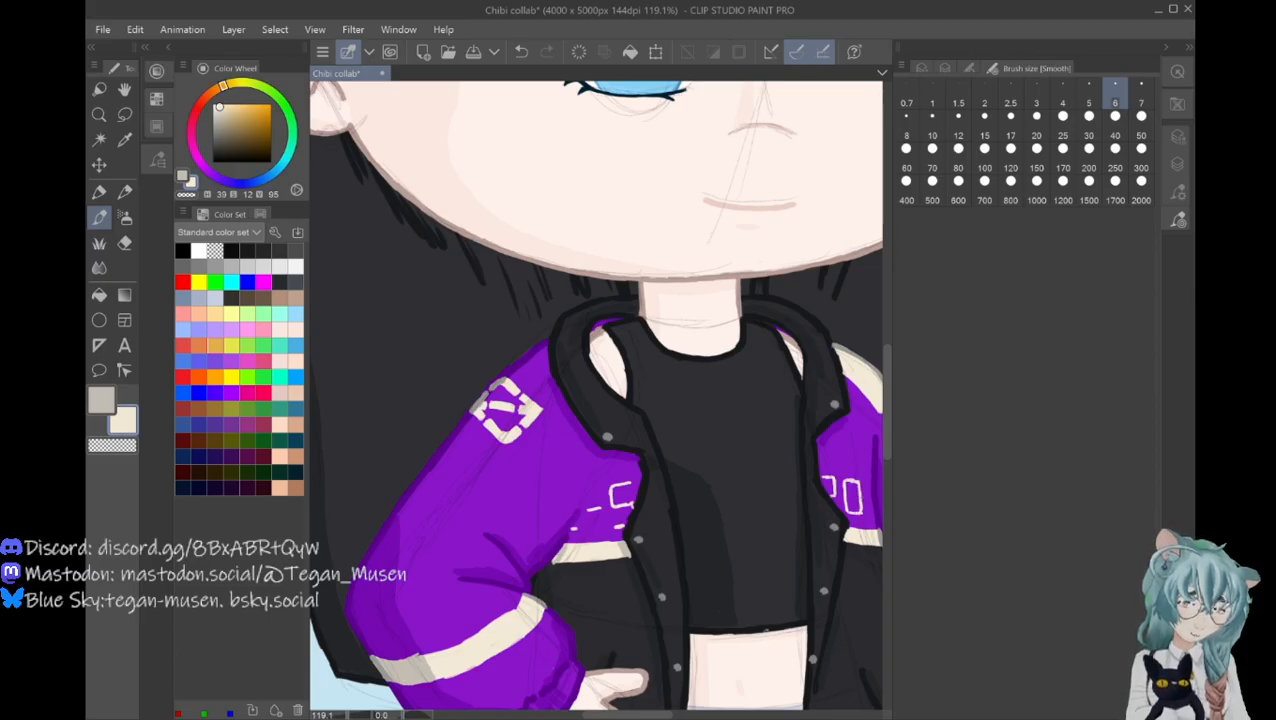
pyautogui.moveTo(865, 478)
pyautogui.mouseDown()
pyautogui.moveTo(869, 514)
pyautogui.moveTo(875, 497)
pyautogui.mouseUp()
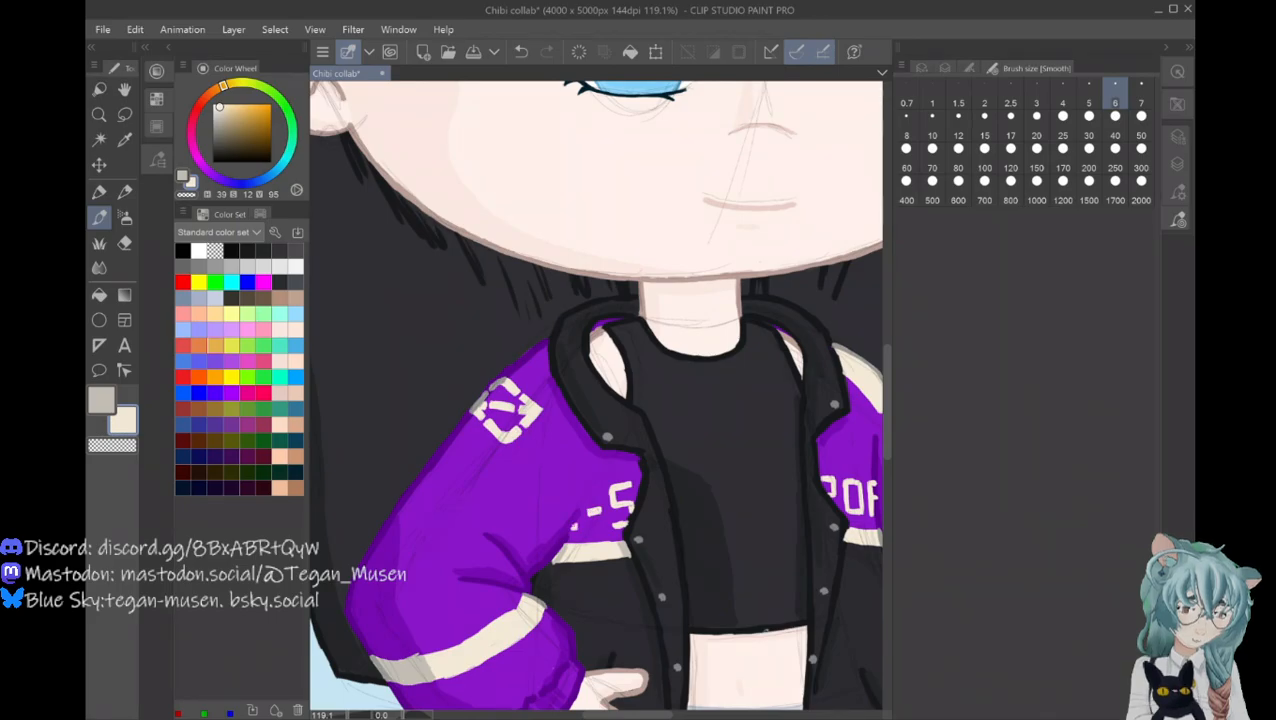
# Step: Sample the jacket's near-black outline (H 240, S 14, V 11) and dark charcoal (H 250, S 12, V 19) as the drawing colours
pyautogui.press('x')
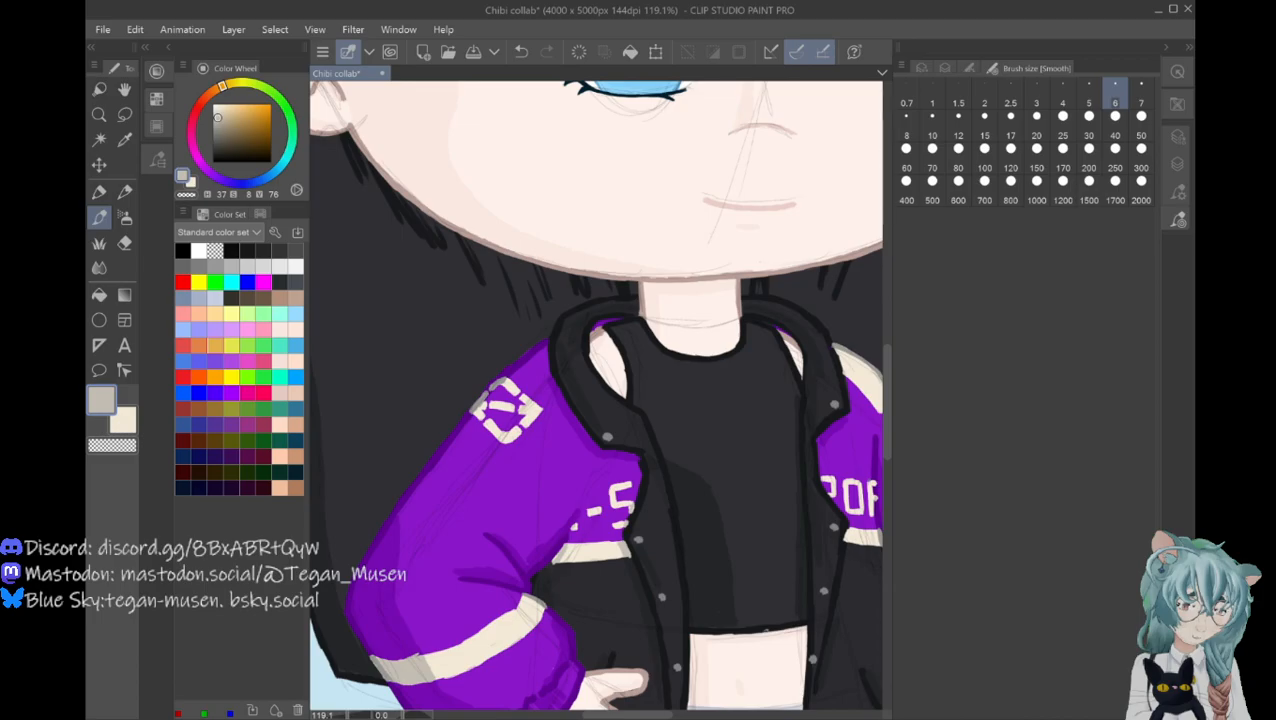
pyautogui.keyDown('alt'); pyautogui.click(480, 403); pyautogui.keyUp('alt')
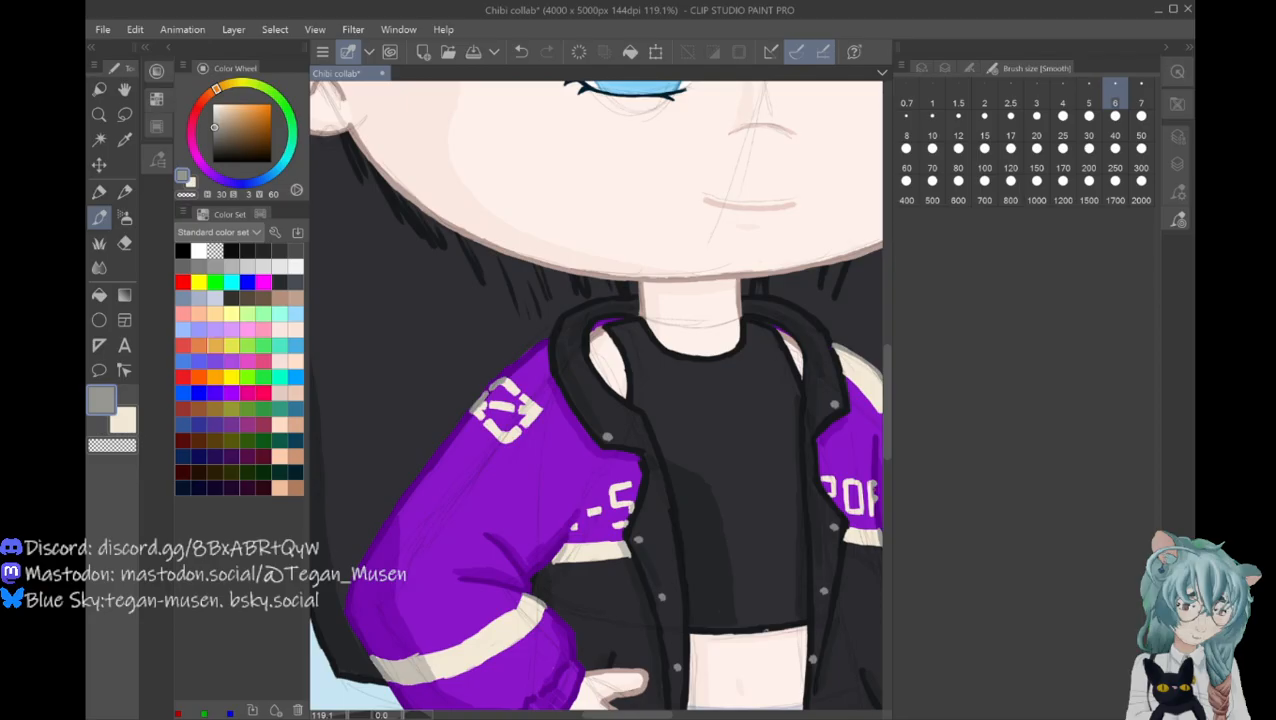
pyautogui.keyDown('alt'); pyautogui.click(655, 470); pyautogui.keyUp('alt')
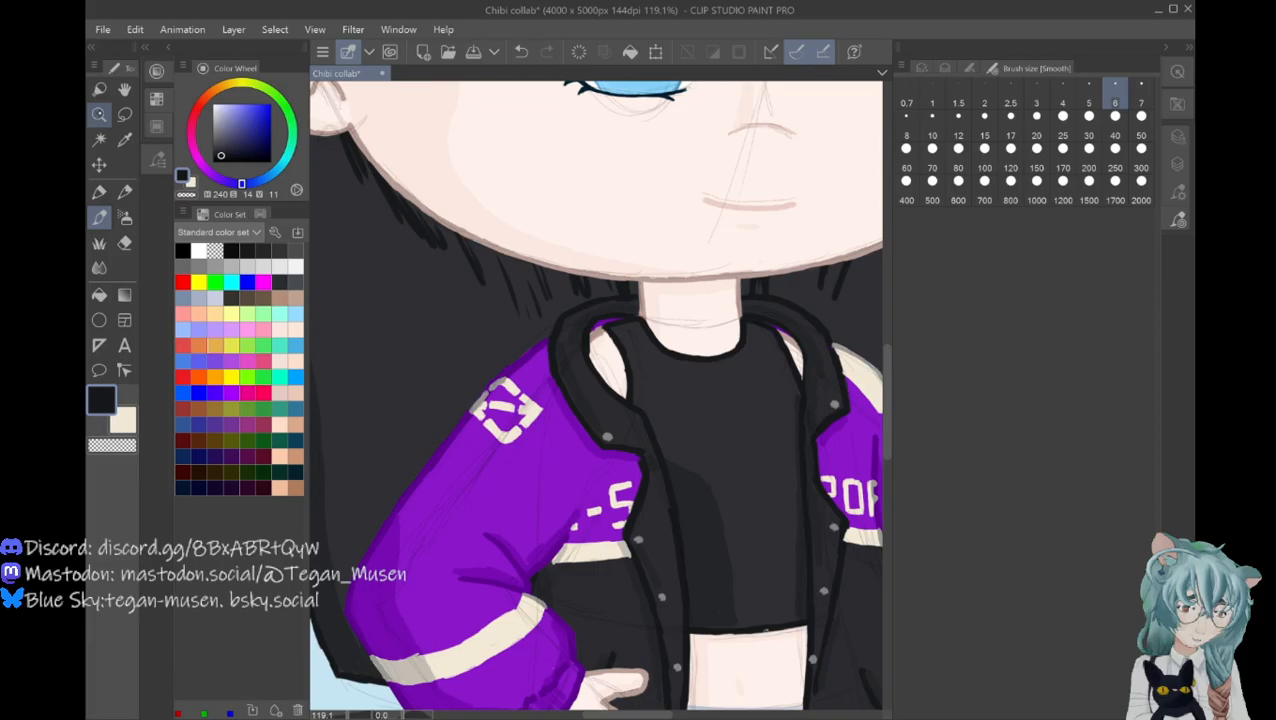
pyautogui.scroll(-5, 596, 400)
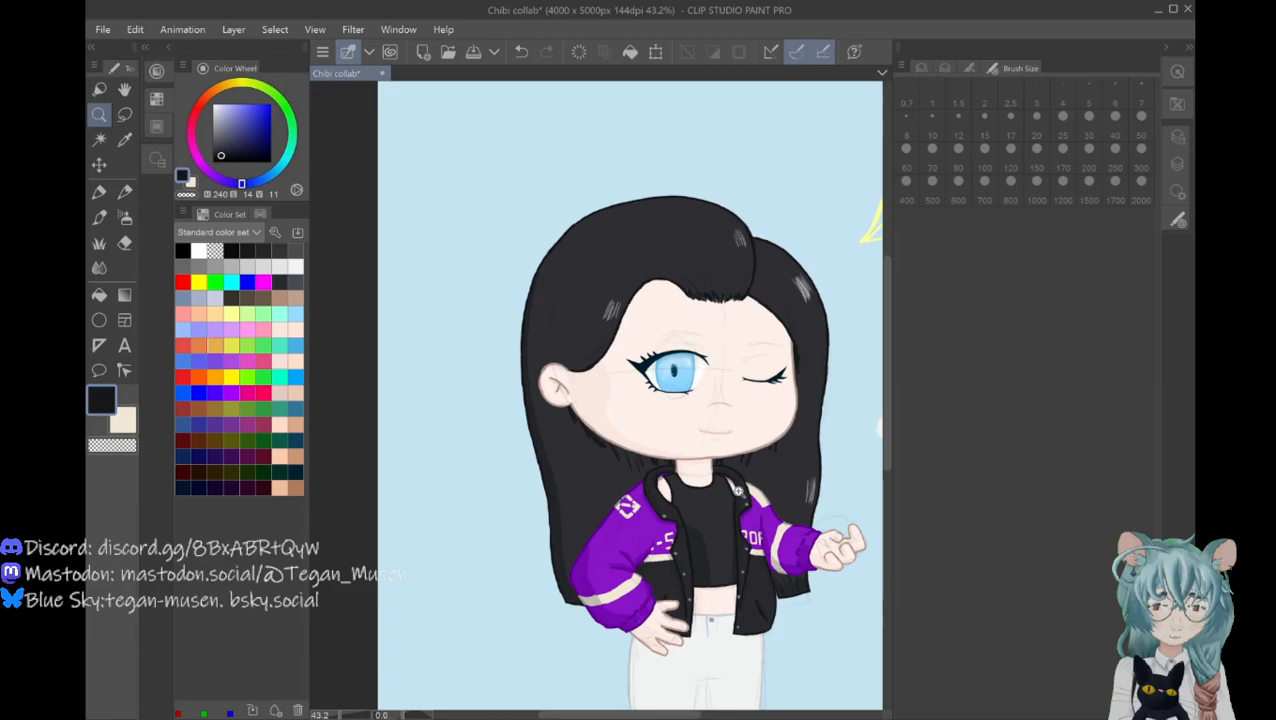
pyautogui.moveTo(738, 491); pyautogui.dragTo(840, 491)
pyautogui.press('x')
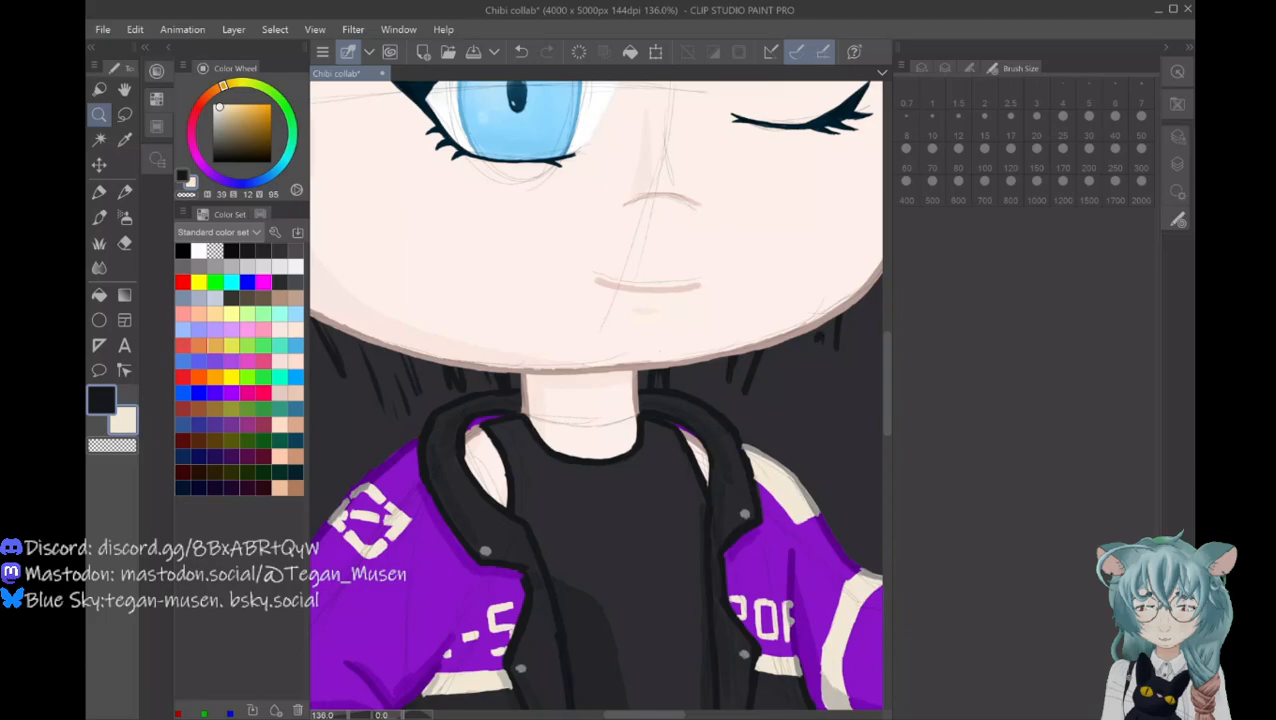
pyautogui.press('b')
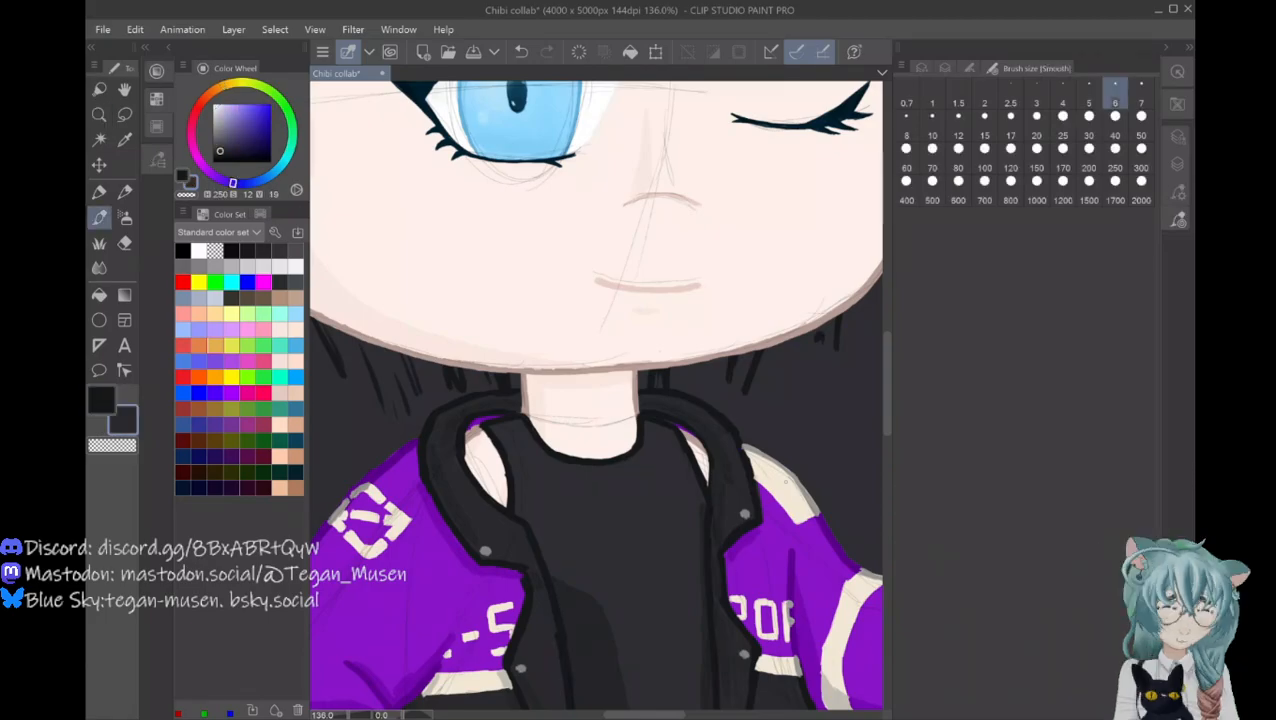
pyautogui.moveTo(786, 494); pyautogui.dragTo(797, 513)
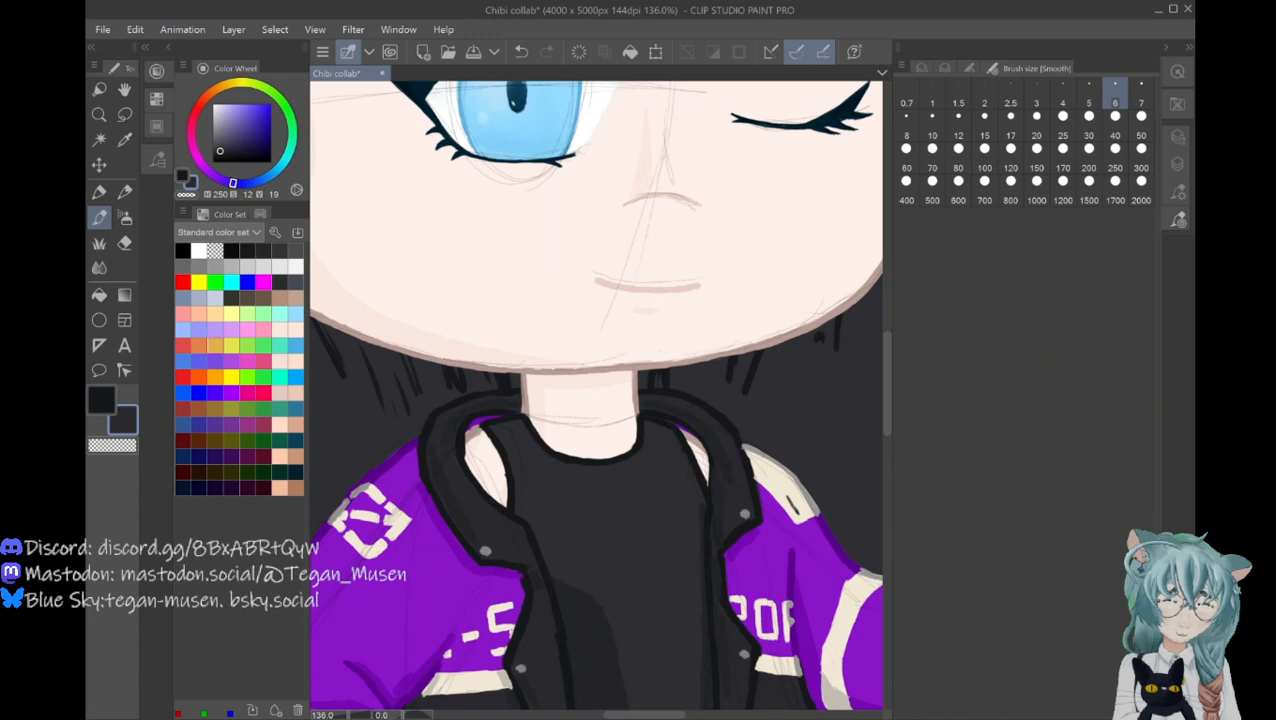
pyautogui.moveTo(752, 470); pyautogui.dragTo(795, 506)
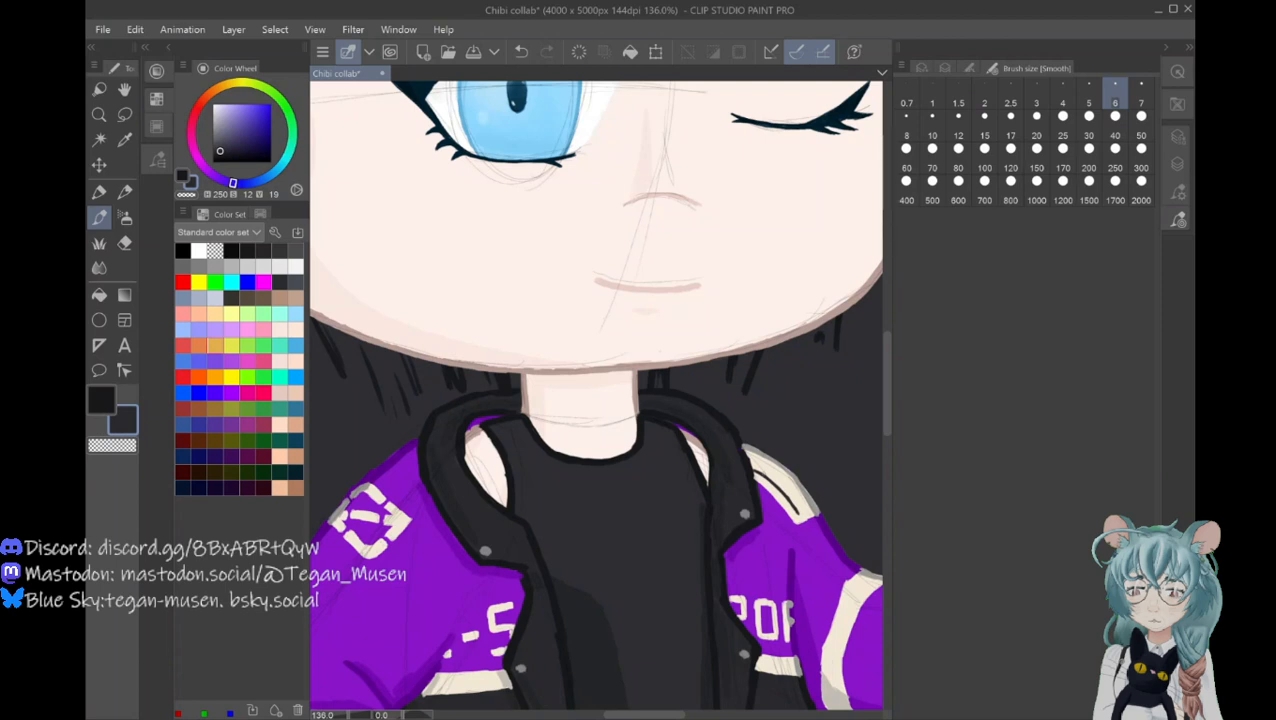
pyautogui.hotkey('ctrl', 'z')
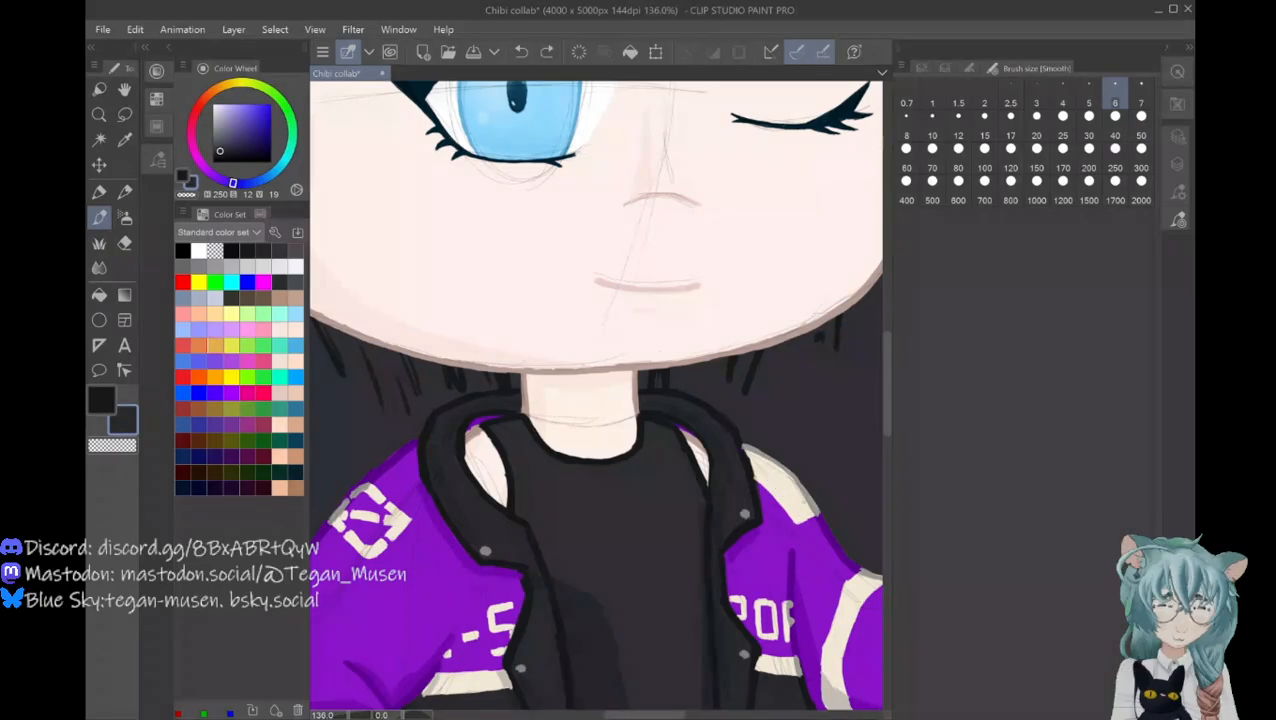
# Step: Draw a small dark spade-like emblem on the raised arm's cream shoulder patch, fill it in and add dark marks near the patch's ends
pyautogui.hotkey('ctrl', 'y')
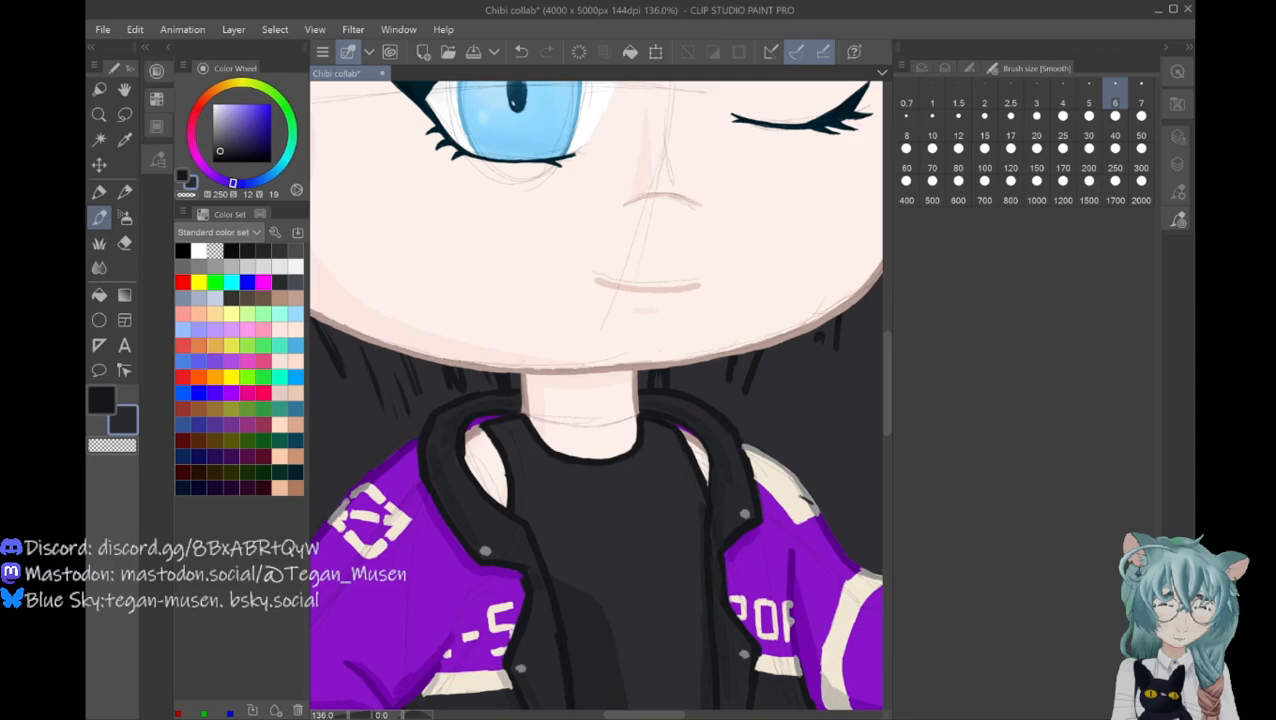
pyautogui.moveTo(784, 470); pyautogui.dragTo(798, 494)
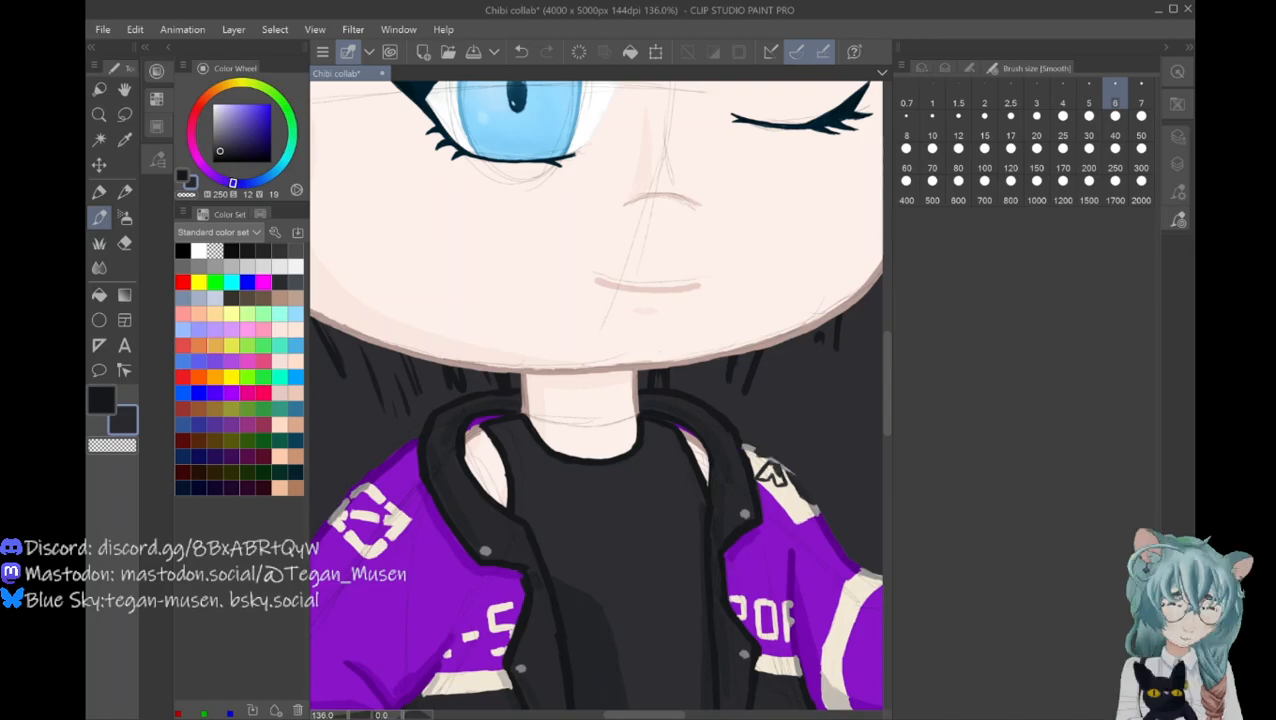
pyautogui.moveTo(769, 469); pyautogui.dragTo(777, 479)
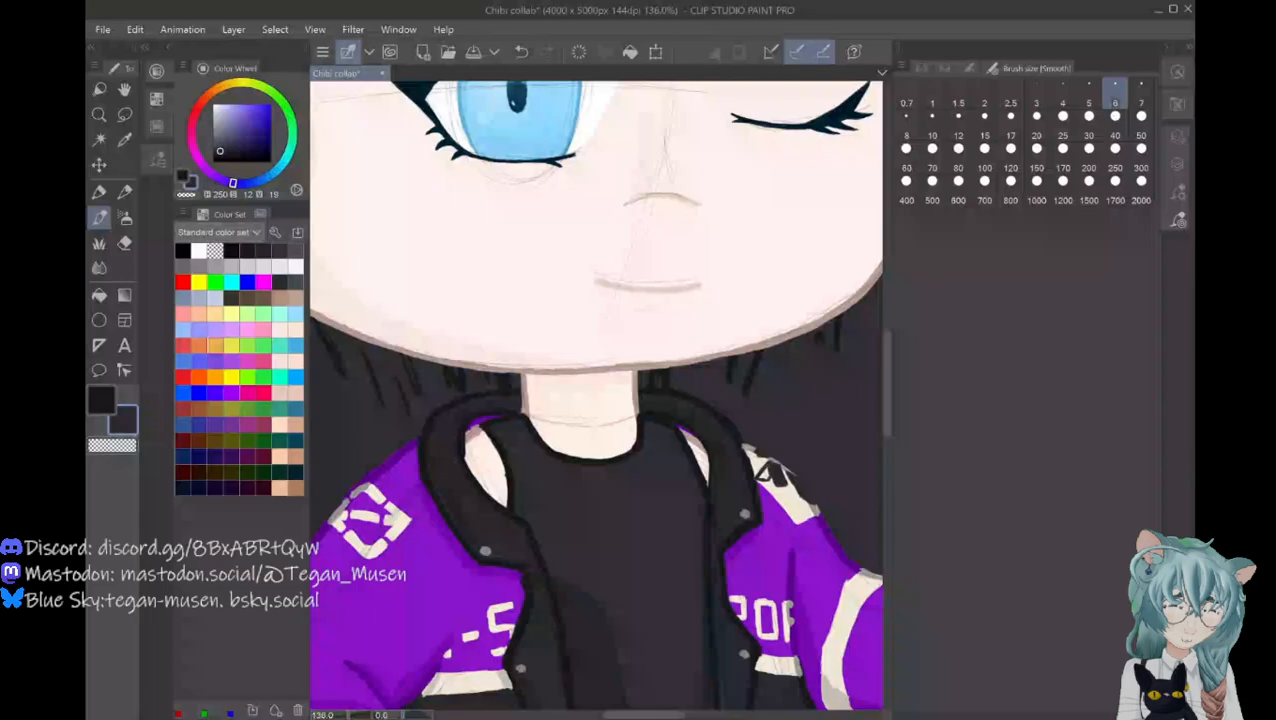
pyautogui.press('x')
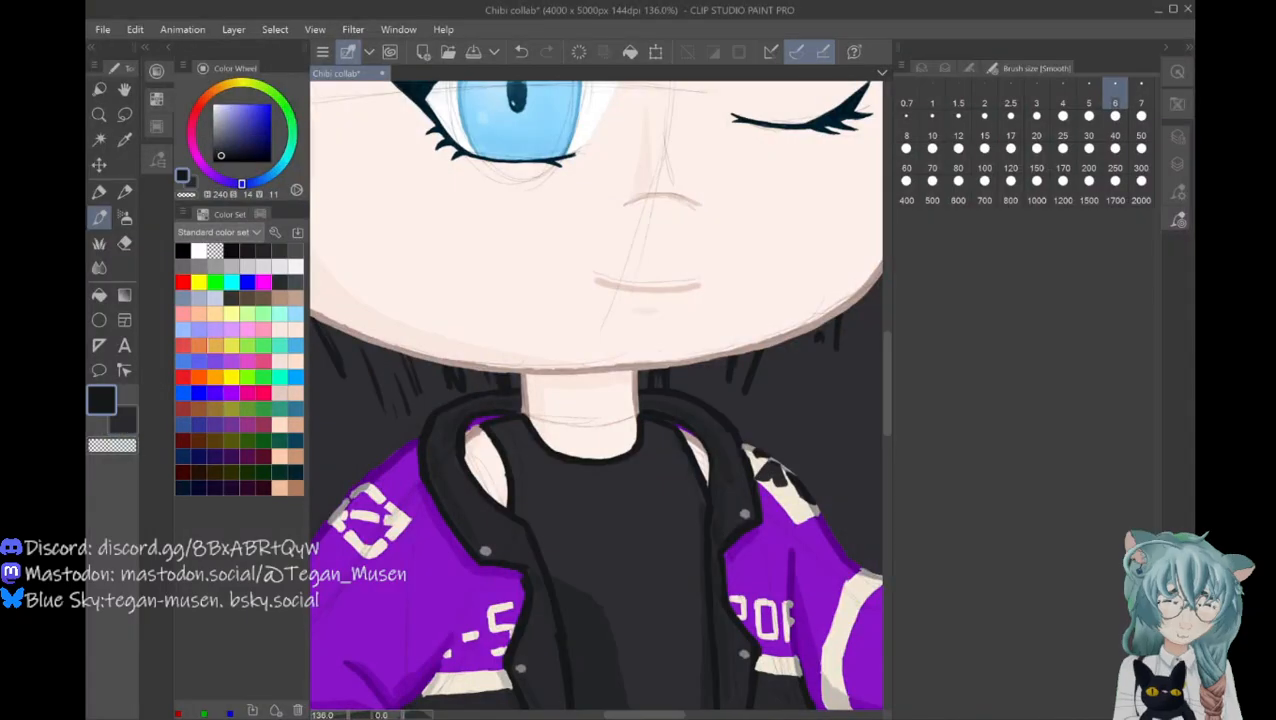
# Step: Draw a tapered, arched dark eyebrow above the open eye on the eyebrows layer and reshape it to reach further outward
pyautogui.press('w')
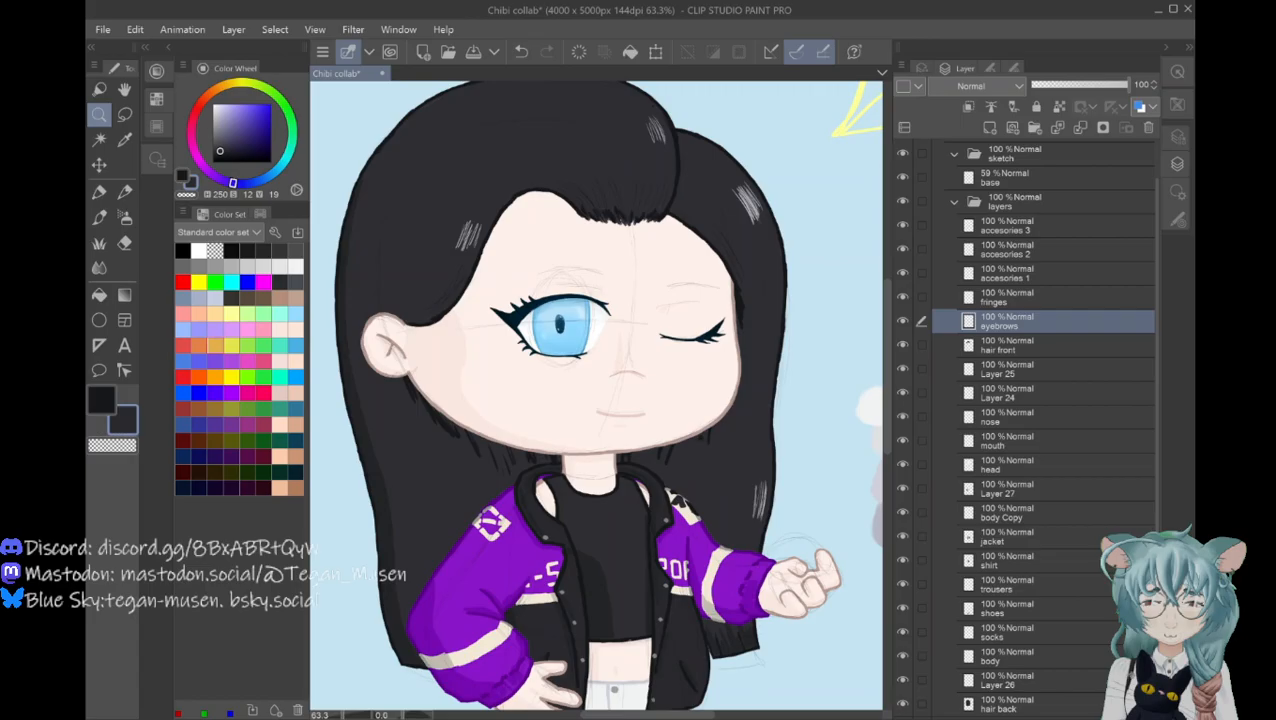
pyautogui.moveTo(583, 267); pyautogui.dragTo(640, 267)
pyautogui.moveTo(618, 274); pyautogui.dragTo(615, 277)
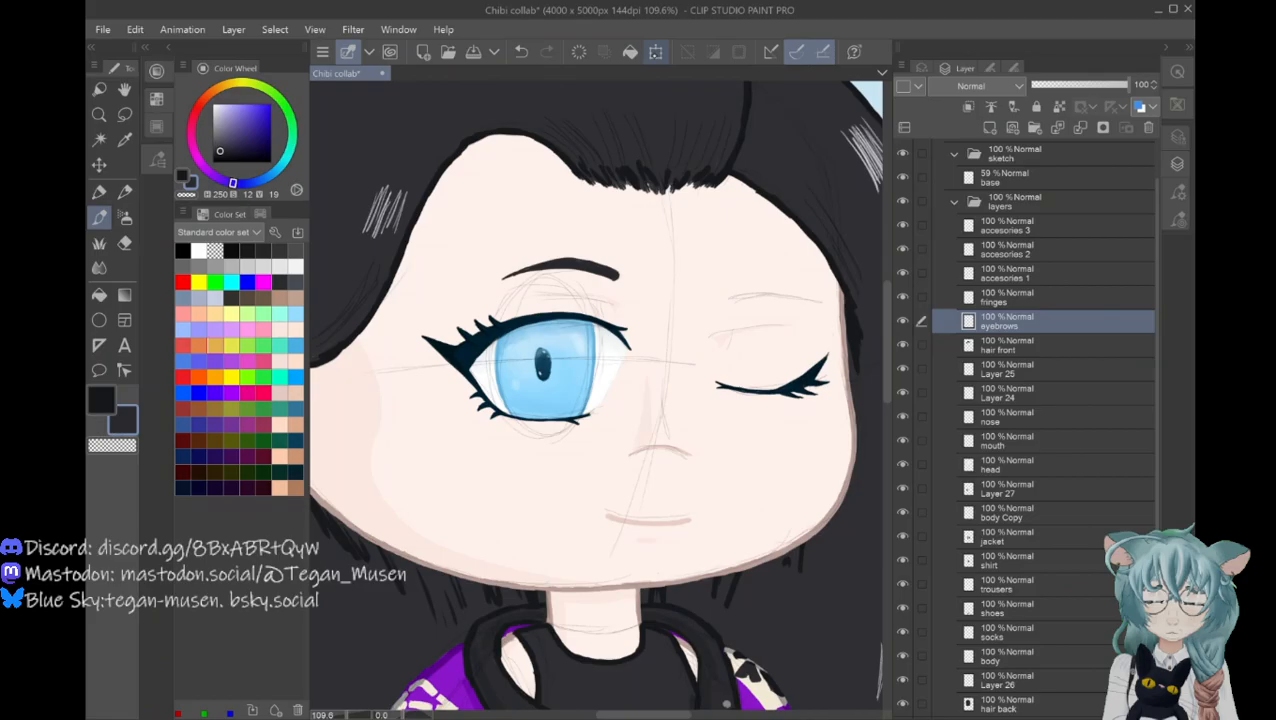
pyautogui.click(656, 52)
pyautogui.press('e')
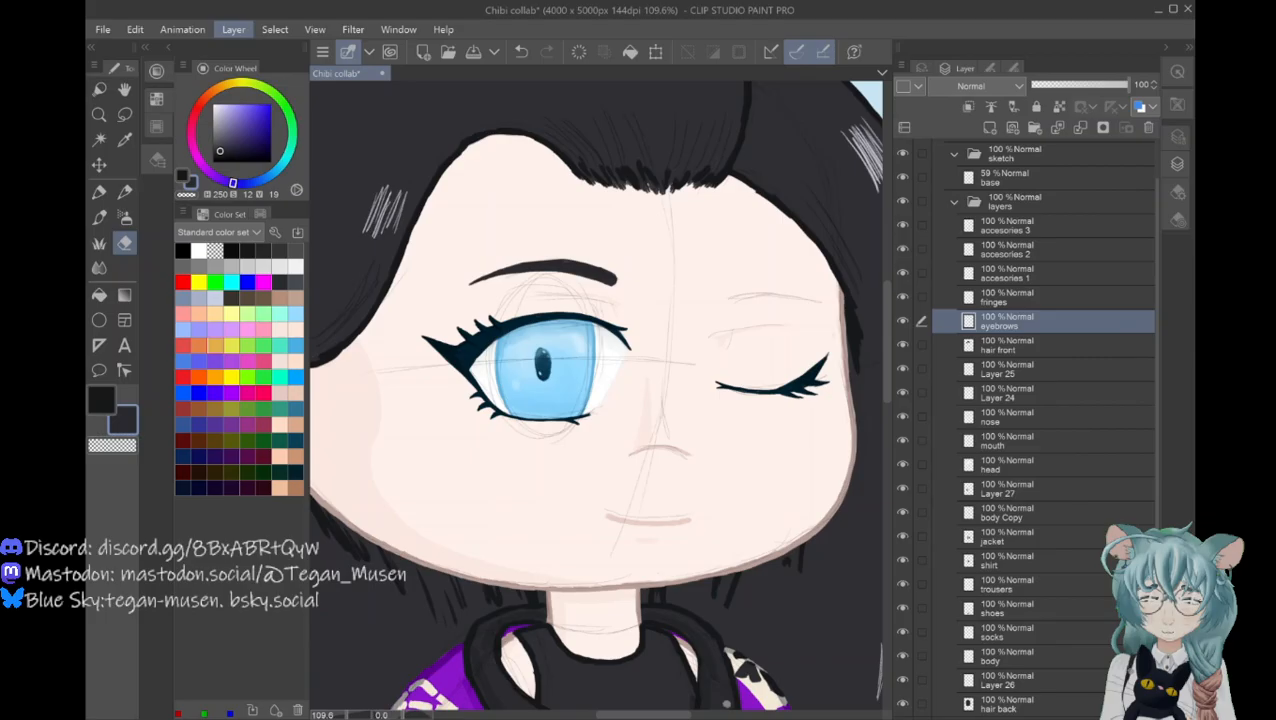
# Step: Place a mirrored copy of the eyebrow above the winking eye, shorten it to fit the face, and undo the last trim of its tip
pyautogui.hotkey('ctrl', 't')
pyautogui.moveTo(545, 272); pyautogui.dragTo(768, 296)
pyautogui.moveTo(840, 296); pyautogui.dragTo(832, 296)
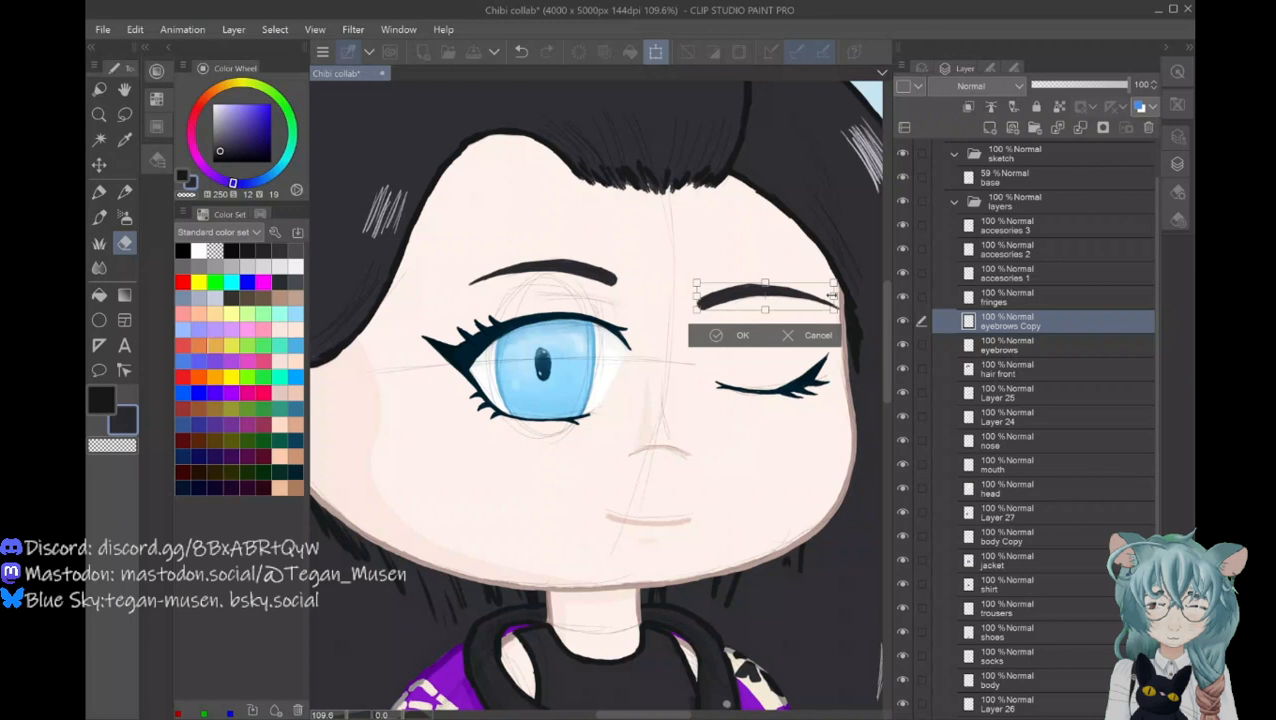
pyautogui.press('Return')
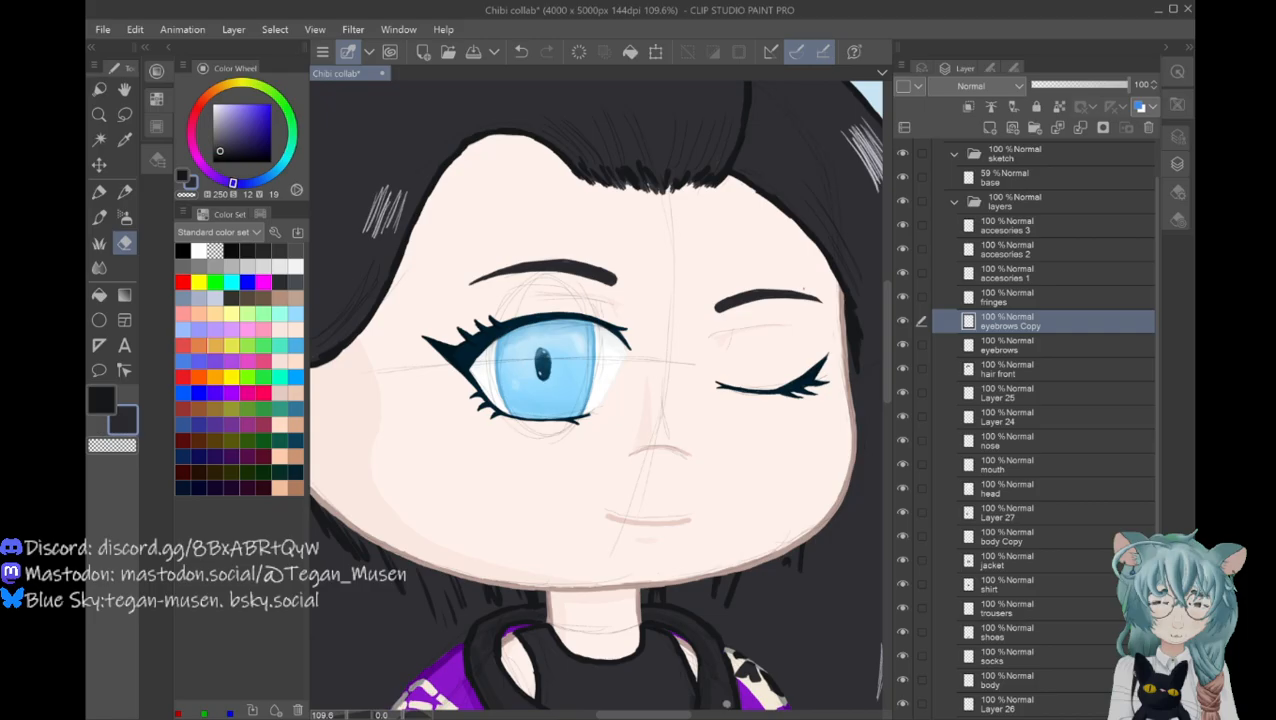
pyautogui.hotkey('ctrl', 'z')
pyautogui.press('b')
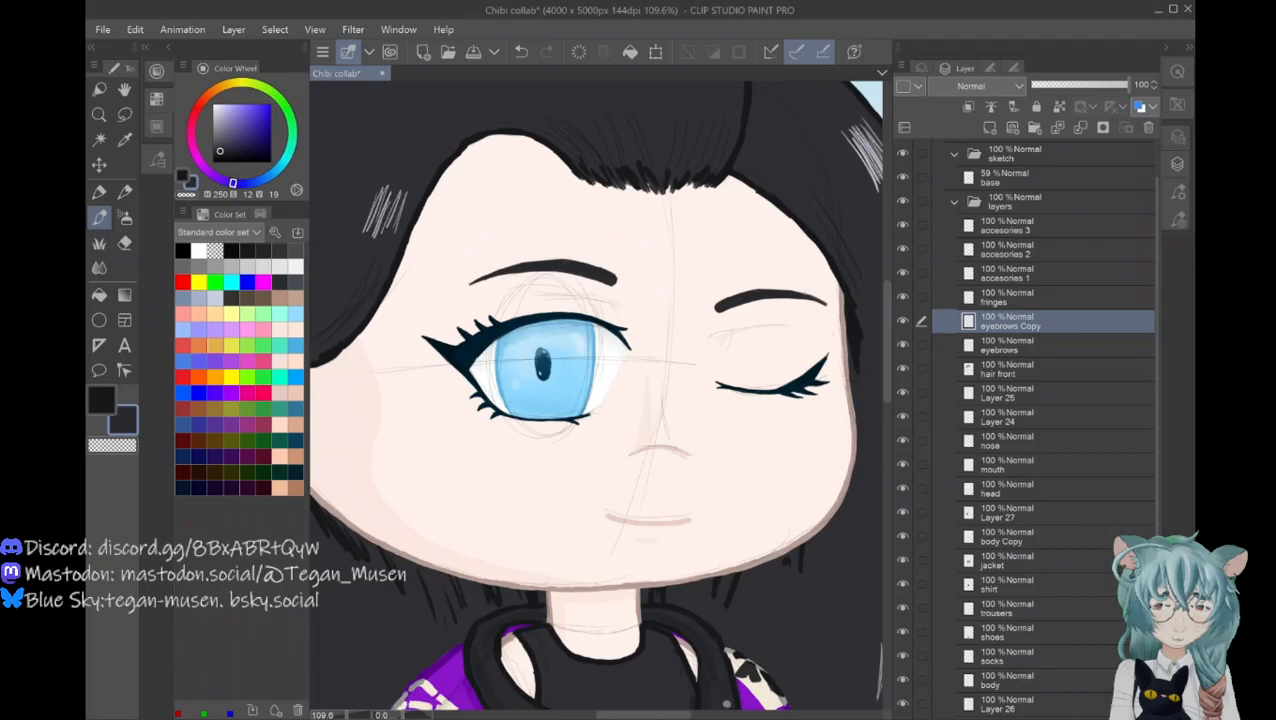
# Step: On the accesories 1 layer, sample a grey (H 221, S 5, V 57) and outline the round stud earring on the earlobe
pyautogui.press('e')
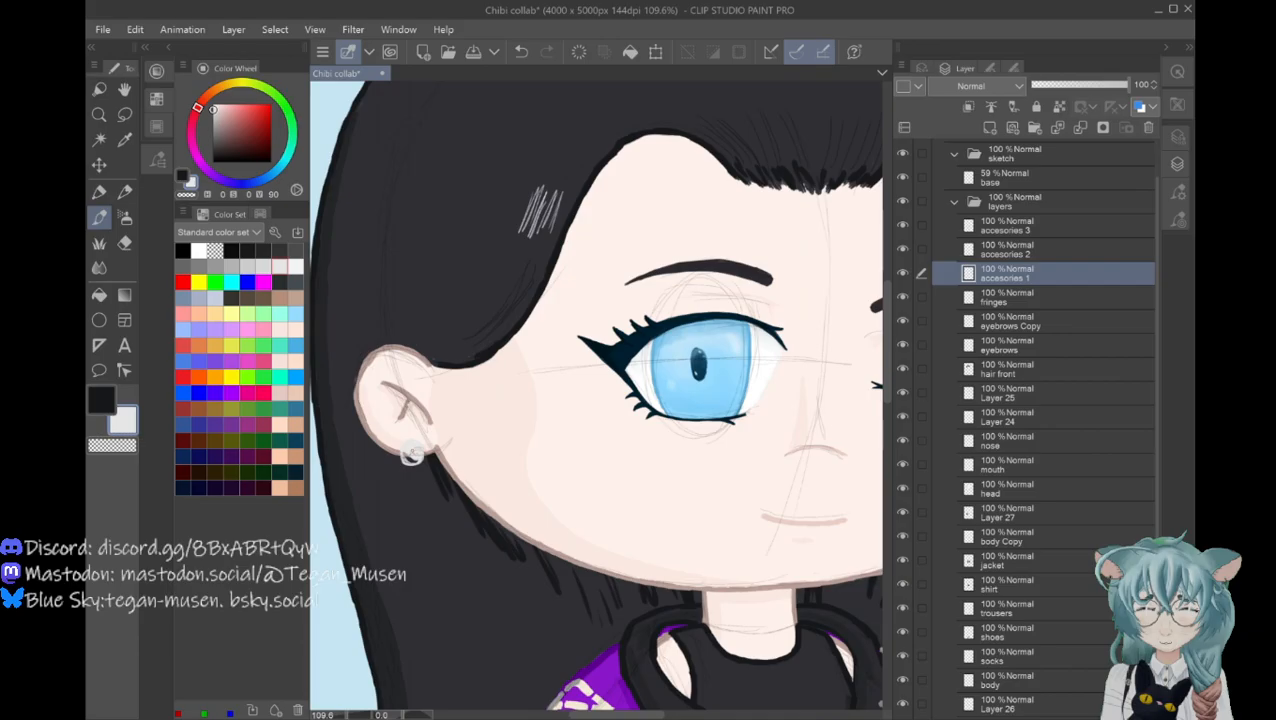
pyautogui.keyDown('alt'); pyautogui.click(411, 455); pyautogui.keyUp('alt')
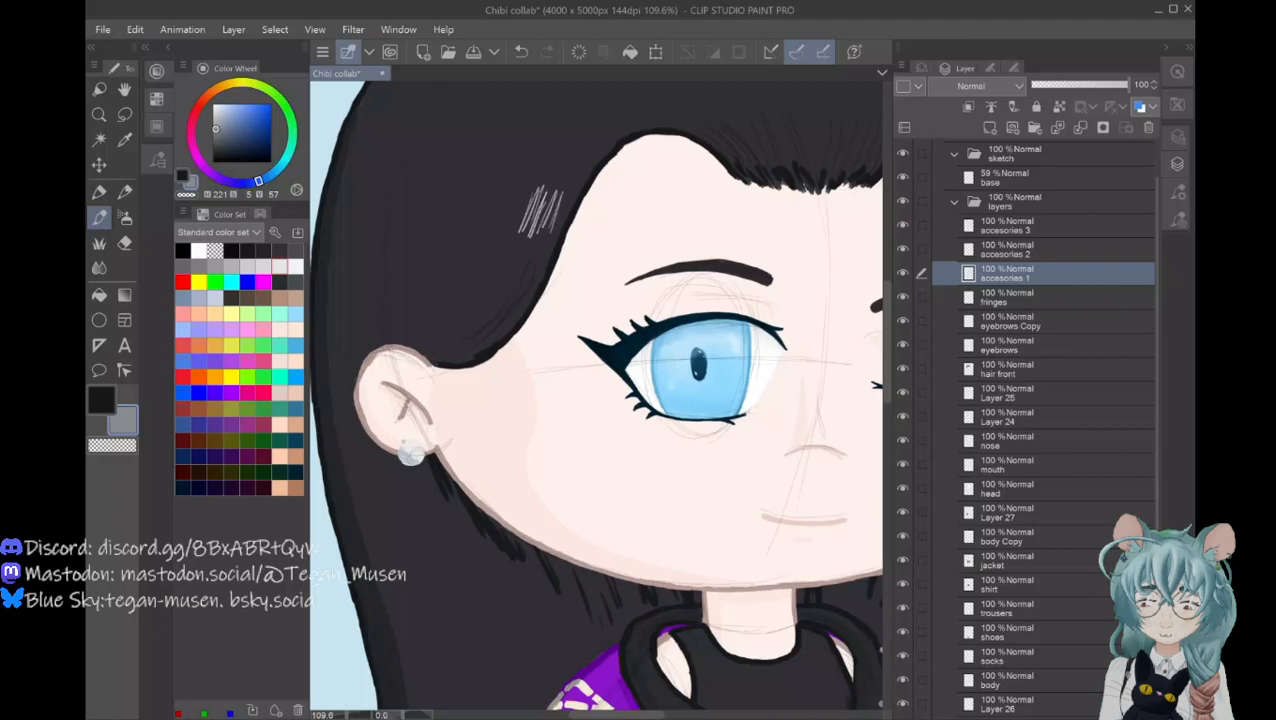
pyautogui.moveTo(402, 445); pyautogui.dragTo(421, 447)
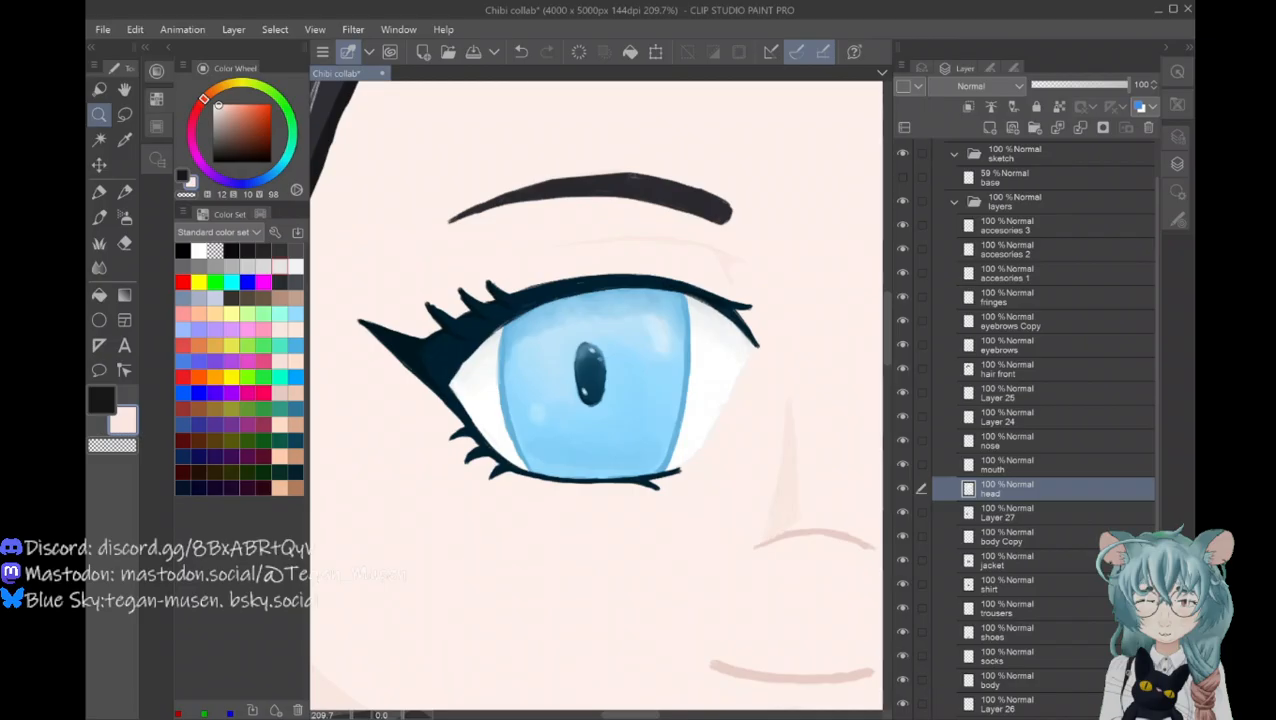
# Step: On the head layer, shade both upper eyelids and the forehead beneath the hairline in pale skin tone (H 12, S 10, V 98)
pyautogui.moveTo(473, 347); pyautogui.dragTo(443, 348)
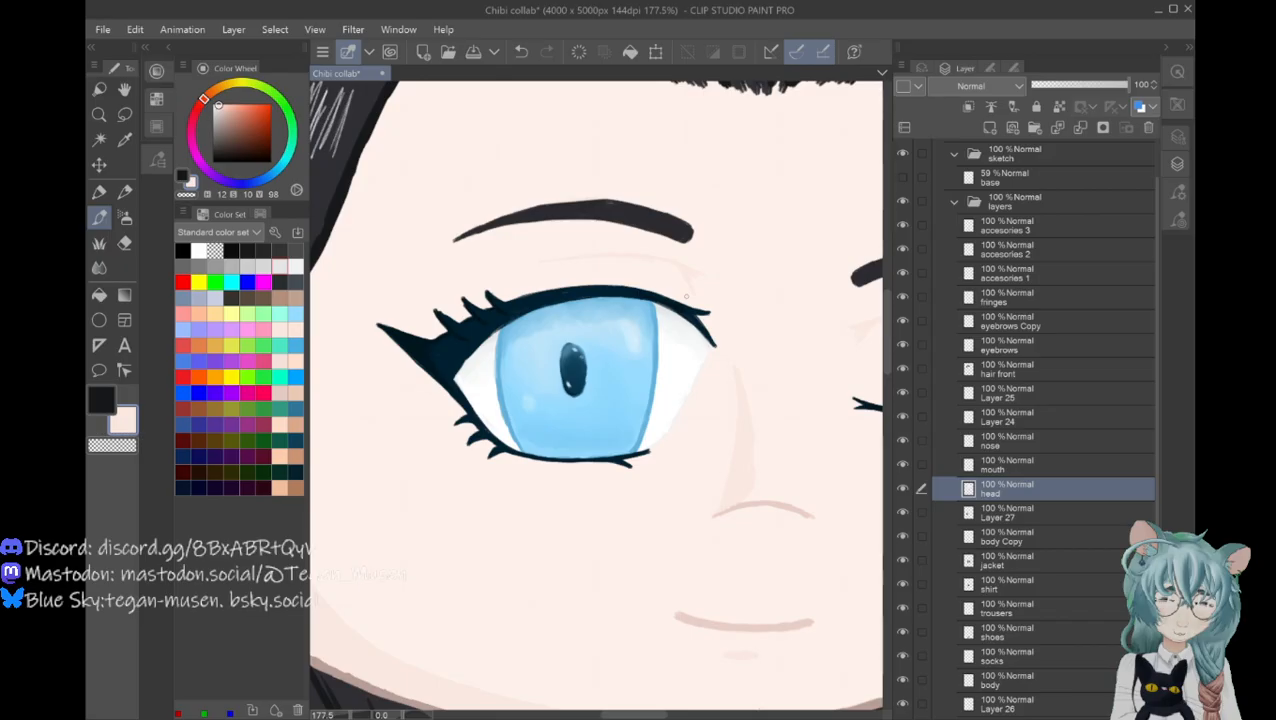
pyautogui.hscroll(2, 686, 296)
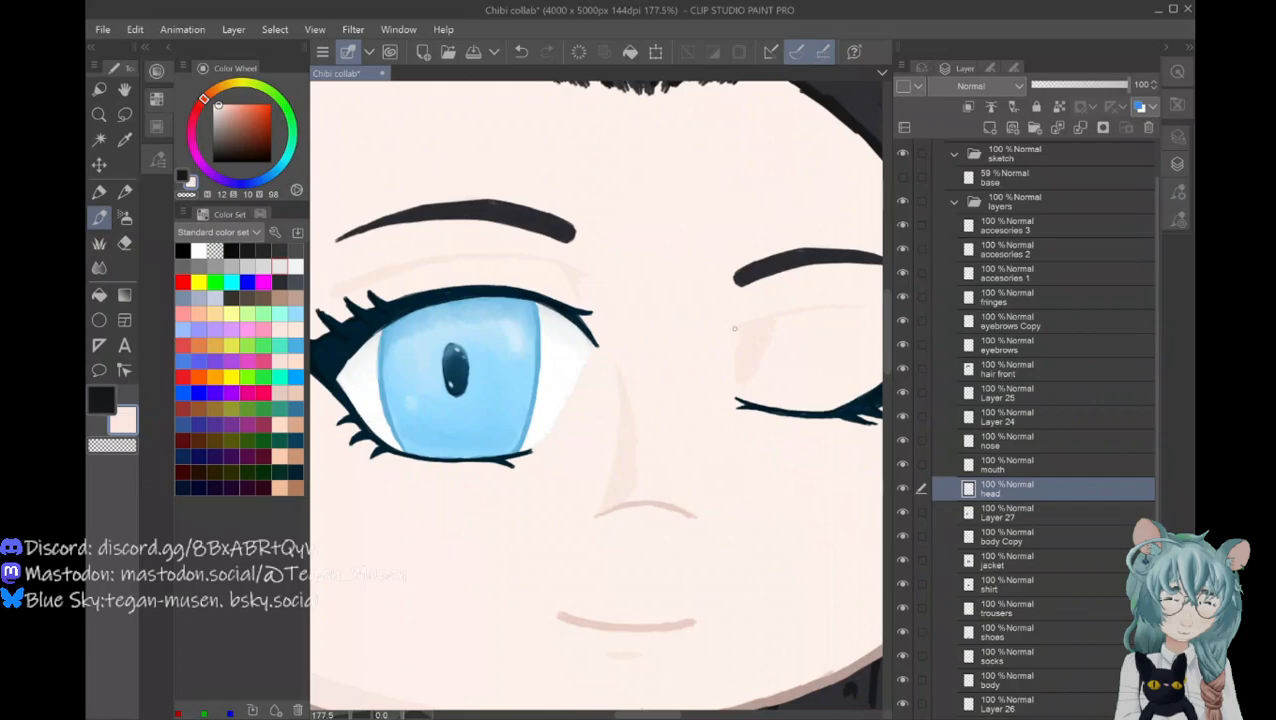
pyautogui.scroll(3, 734, 328)
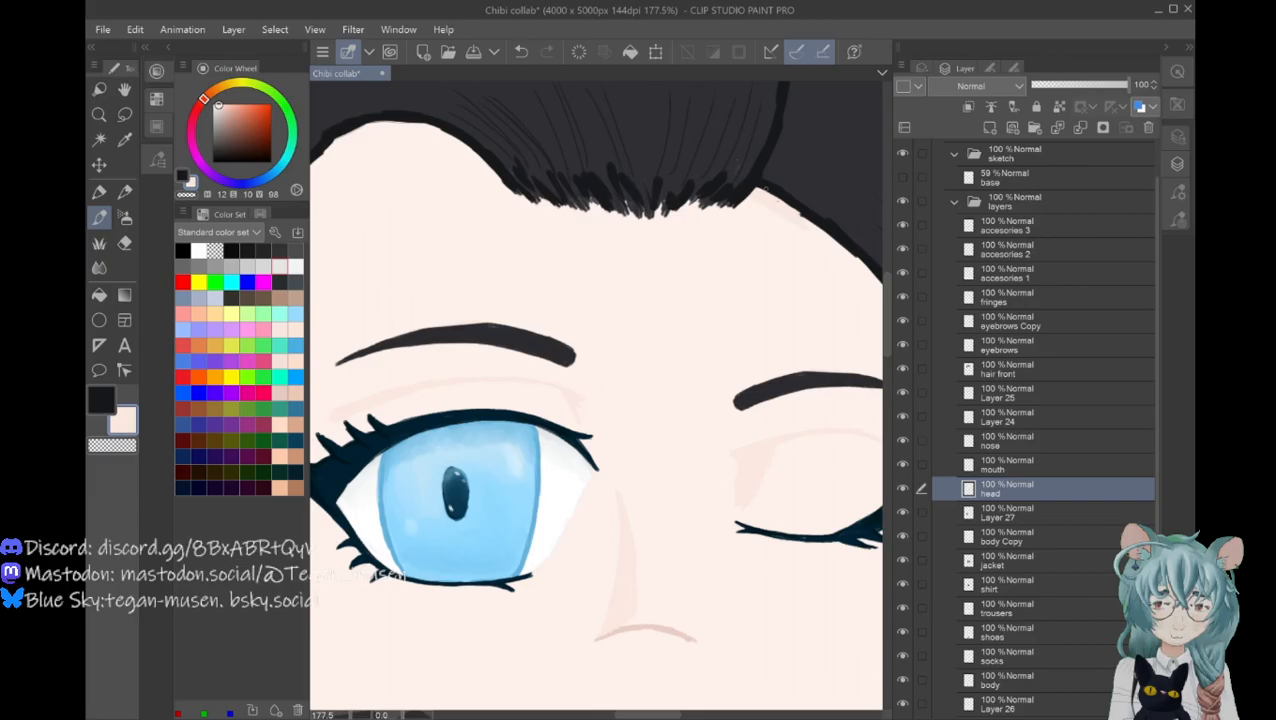
pyautogui.moveTo(779, 210); pyautogui.dragTo(597, 210)
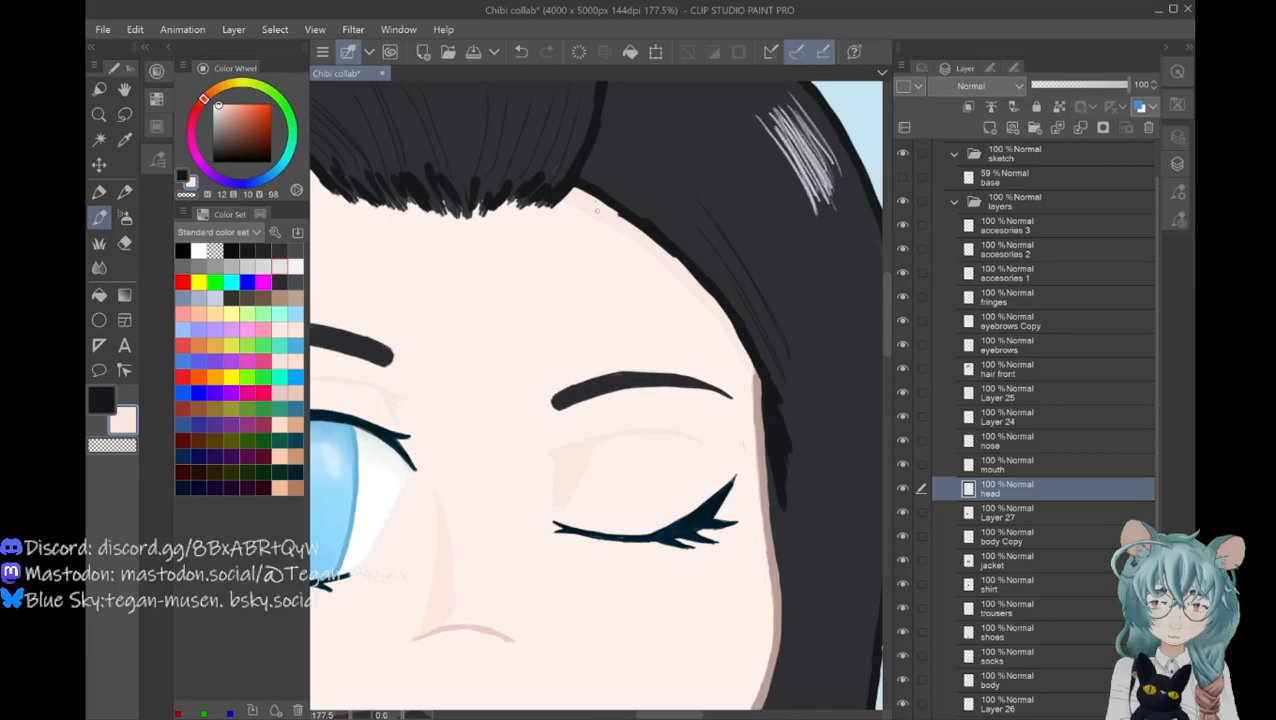
pyautogui.hscroll(-5, 597, 210)
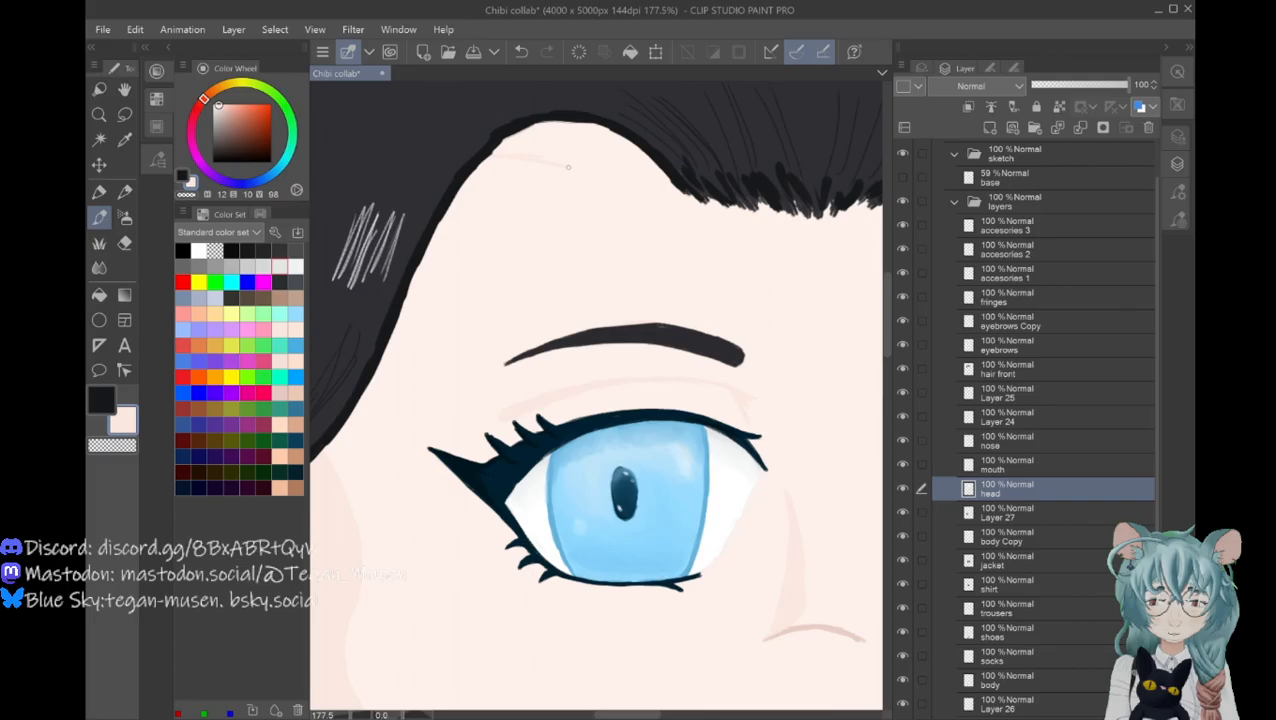
pyautogui.moveTo(568, 167); pyautogui.dragTo(396, 167)
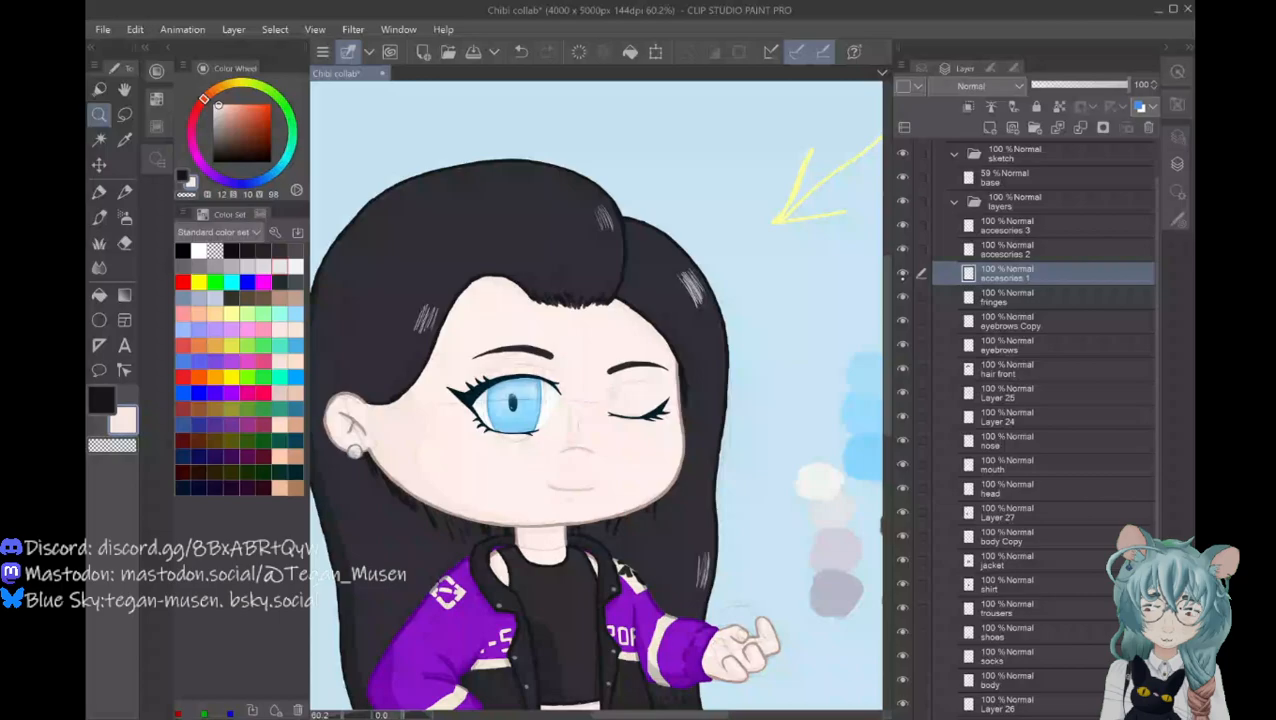
pyautogui.click(902, 491)
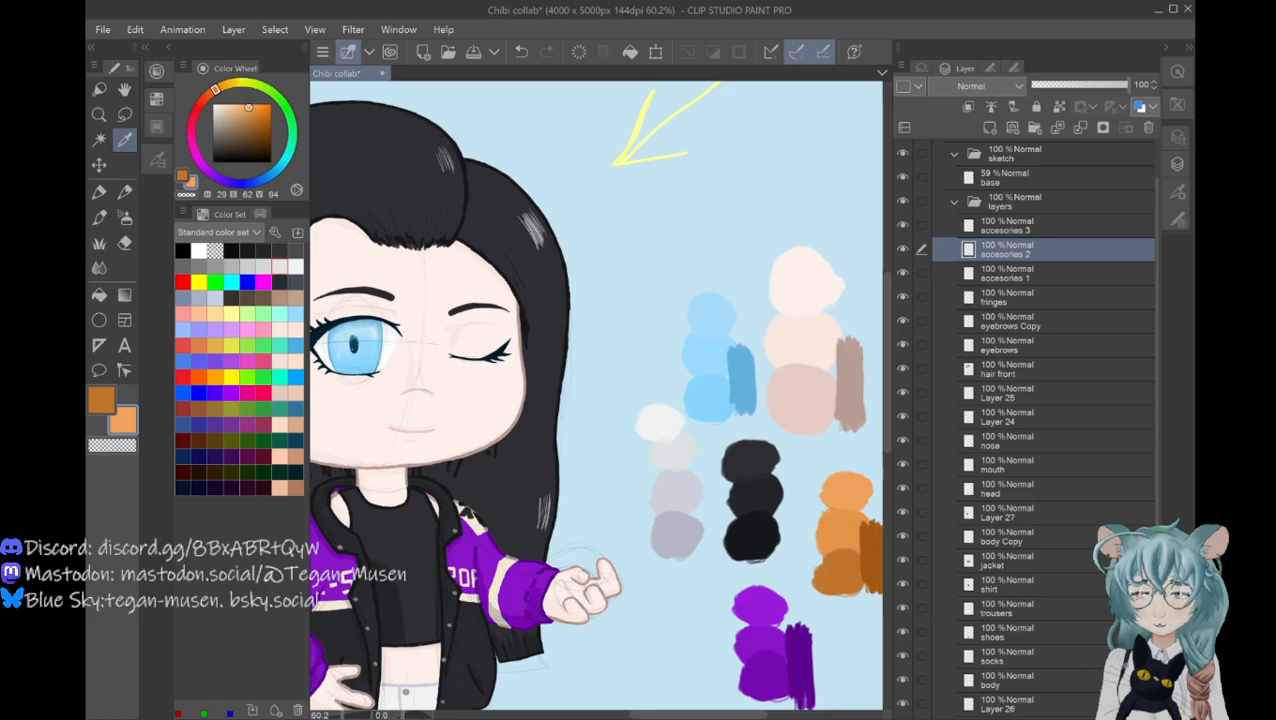
# Step: On the accesories 2 layer, paint a filled light orange circle (H 29, S 62, V 94) over the raised hand with brush size 15 and adjust its placement
pyautogui.scroll(5, 544, 587)
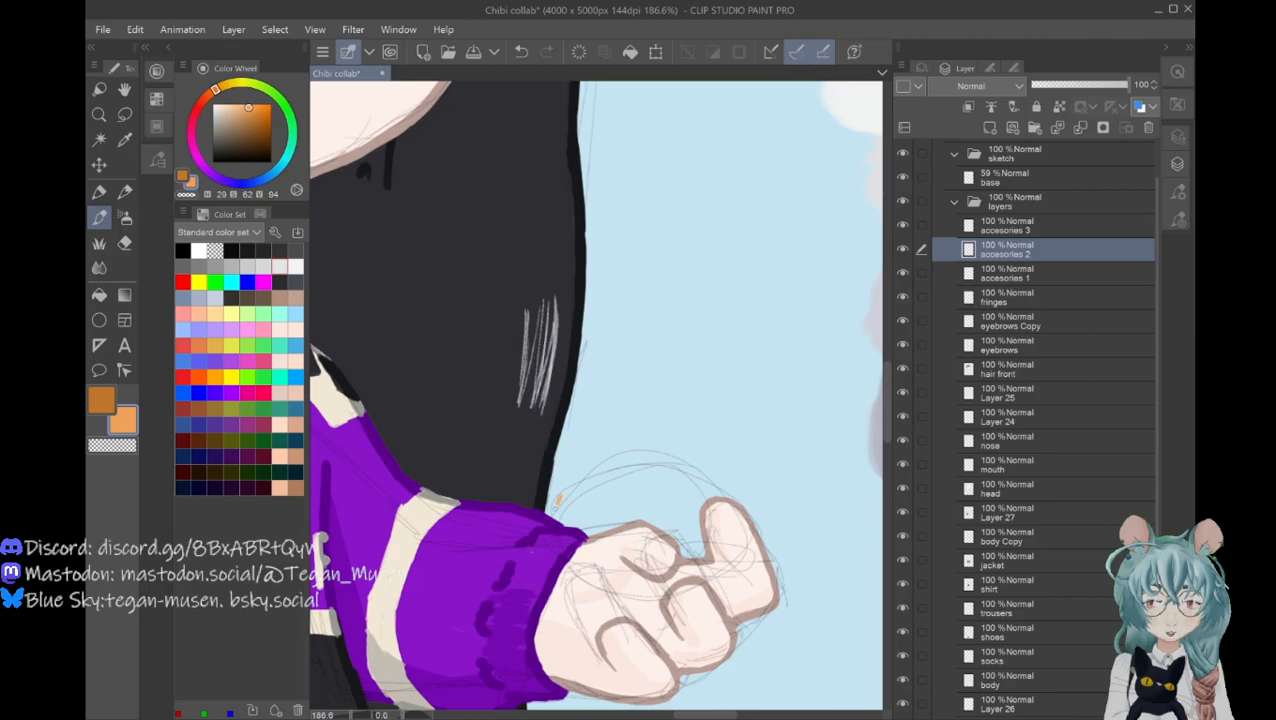
pyautogui.moveTo(558, 497); pyautogui.dragTo(605, 597)
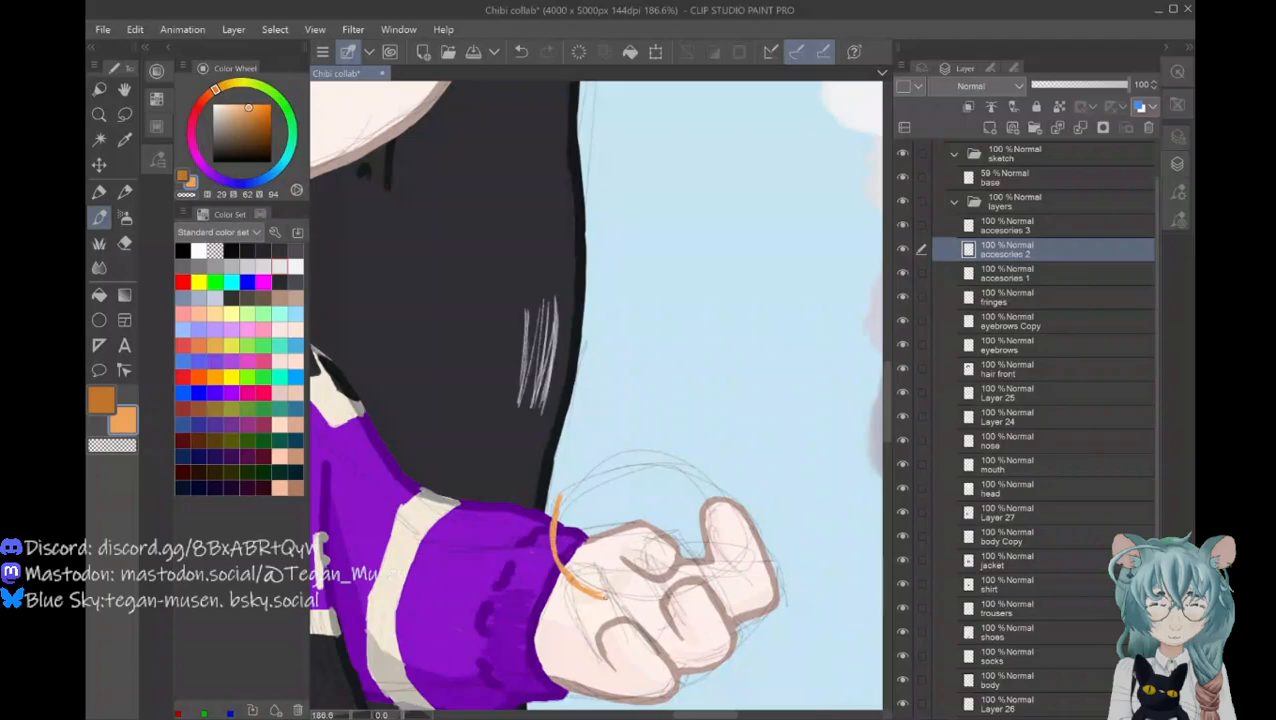
pyautogui.moveTo(585, 462); pyautogui.dragTo(560, 495)
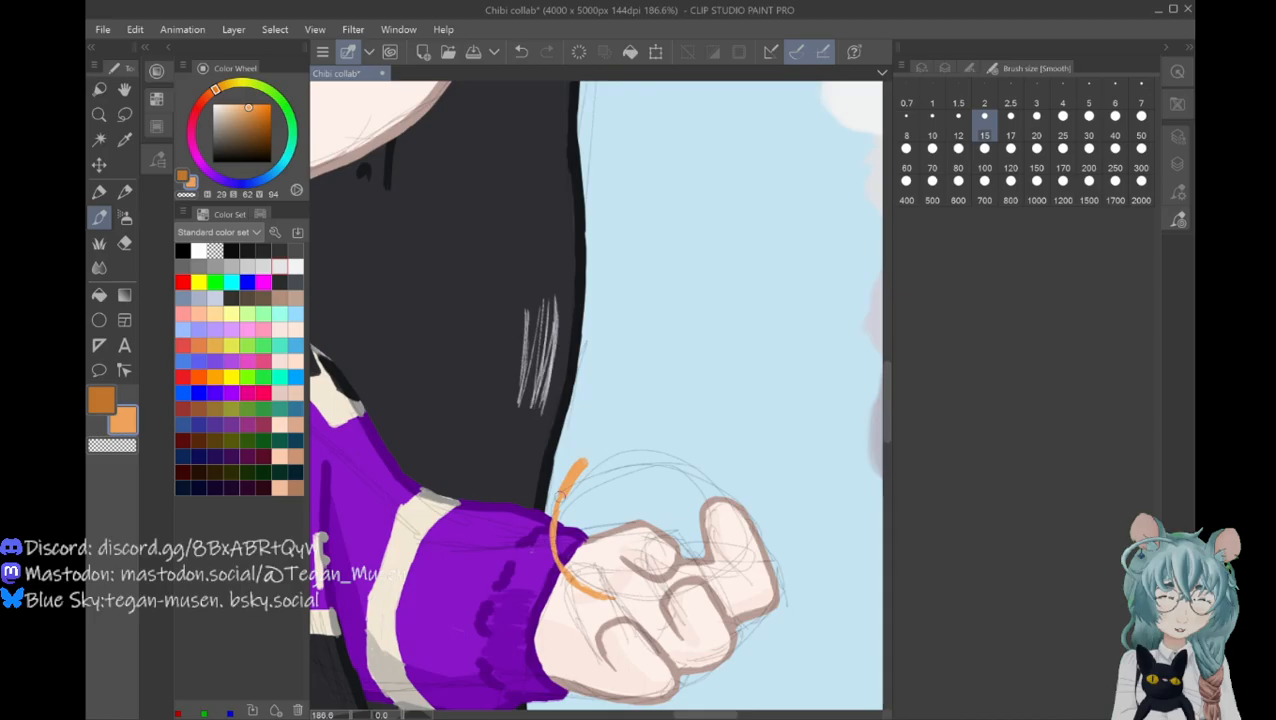
pyautogui.moveTo(583, 462); pyautogui.dragTo(725, 490)
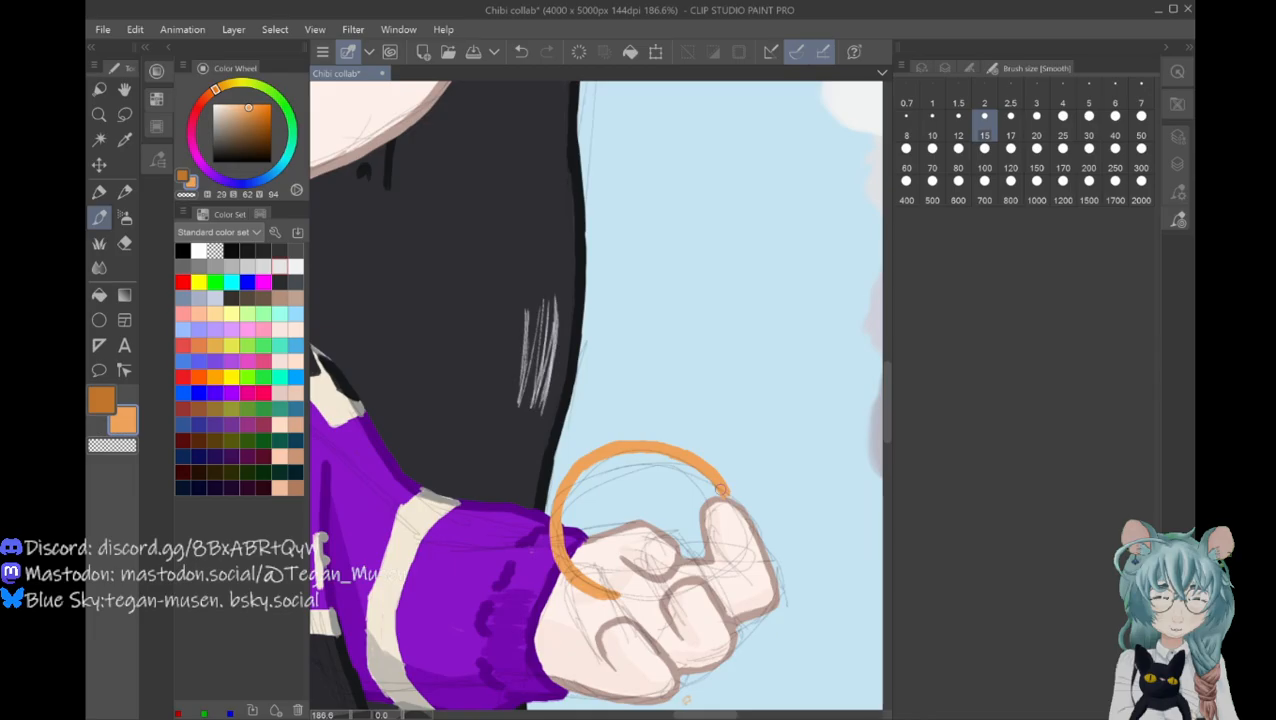
pyautogui.moveTo(725, 490); pyautogui.dragTo(655, 597)
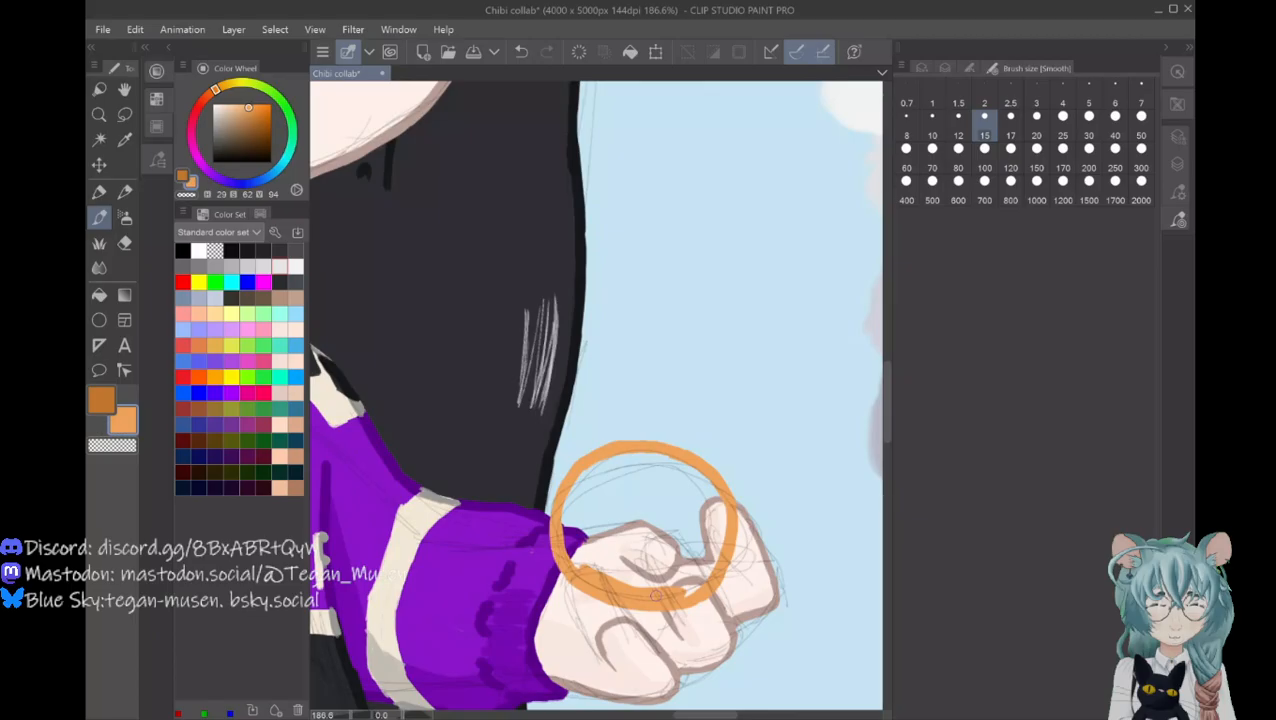
pyautogui.moveTo(655, 595); pyautogui.dragTo(611, 465)
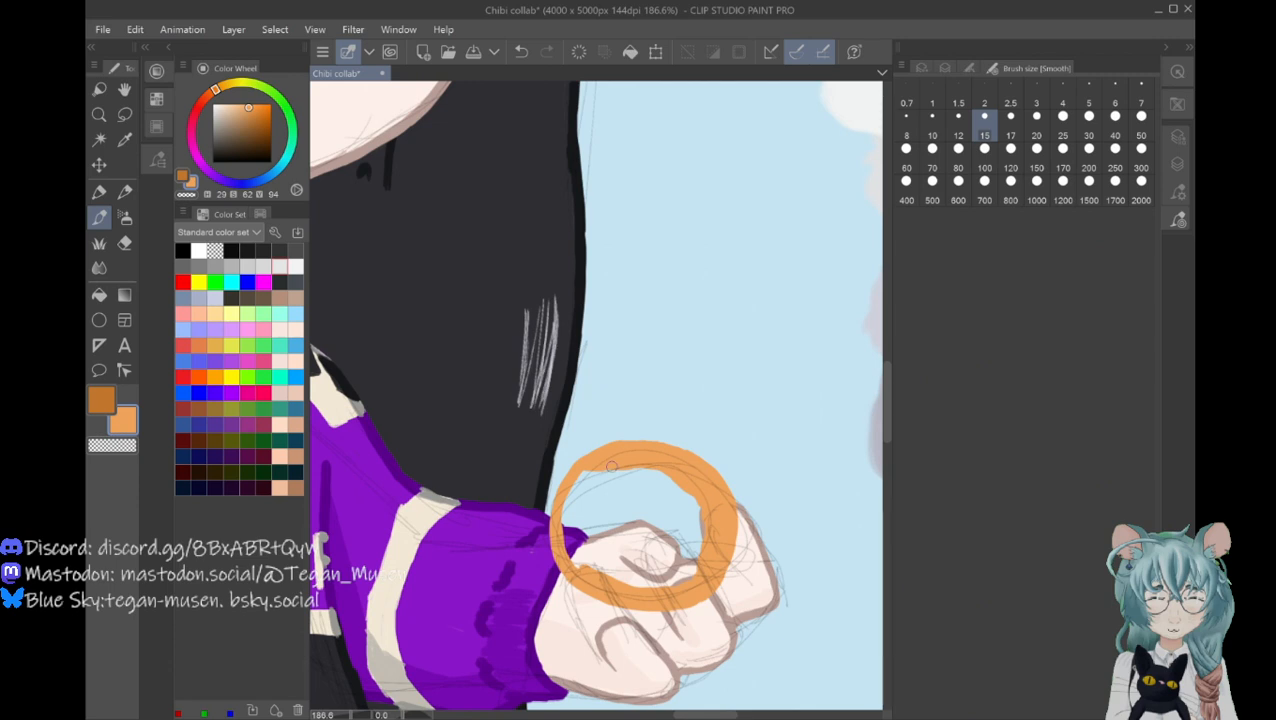
pyautogui.moveTo(611, 465); pyautogui.dragTo(716, 485)
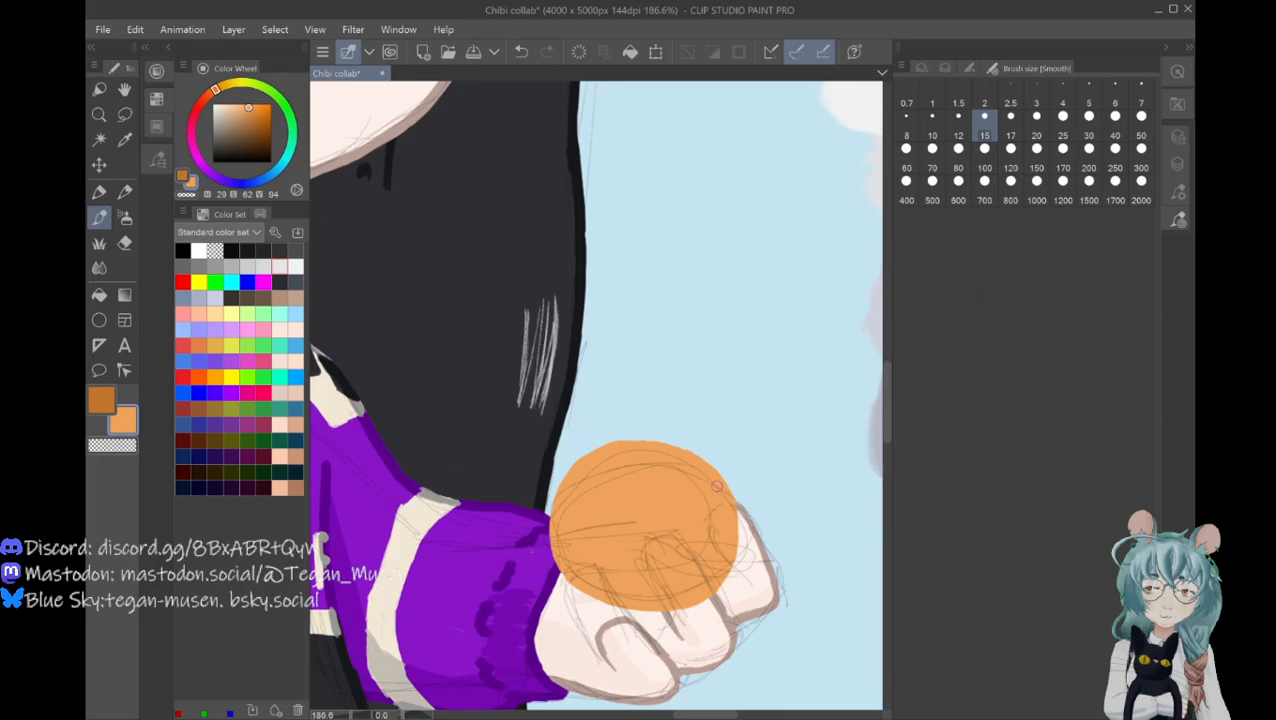
pyautogui.hotkey('ctrl', 't')
pyautogui.moveTo(564, 487); pyautogui.dragTo(551, 502)
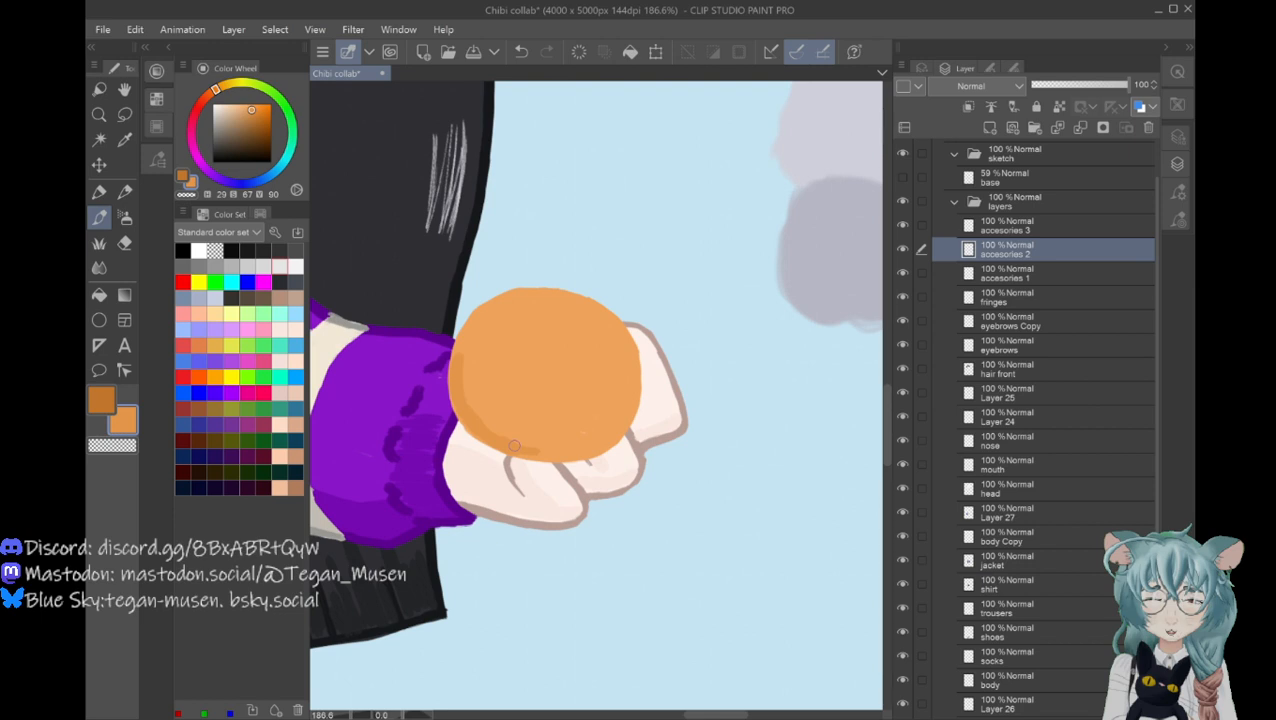
# Step: Shade the orange's lower edge with H 29, S 67, V 90 and outline the fruit in darker orange (H 29, S 76, V 76)
pyautogui.moveTo(513, 445); pyautogui.dragTo(466, 383)
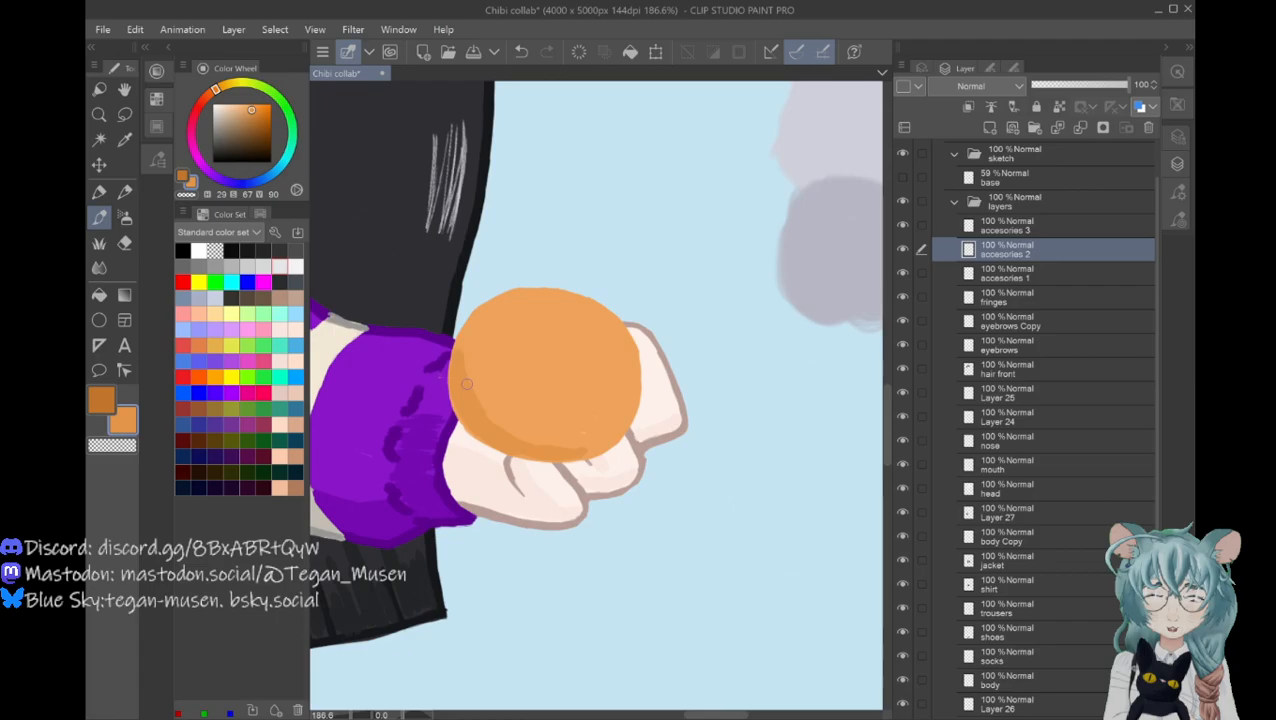
pyautogui.moveTo(466, 383); pyautogui.dragTo(493, 438)
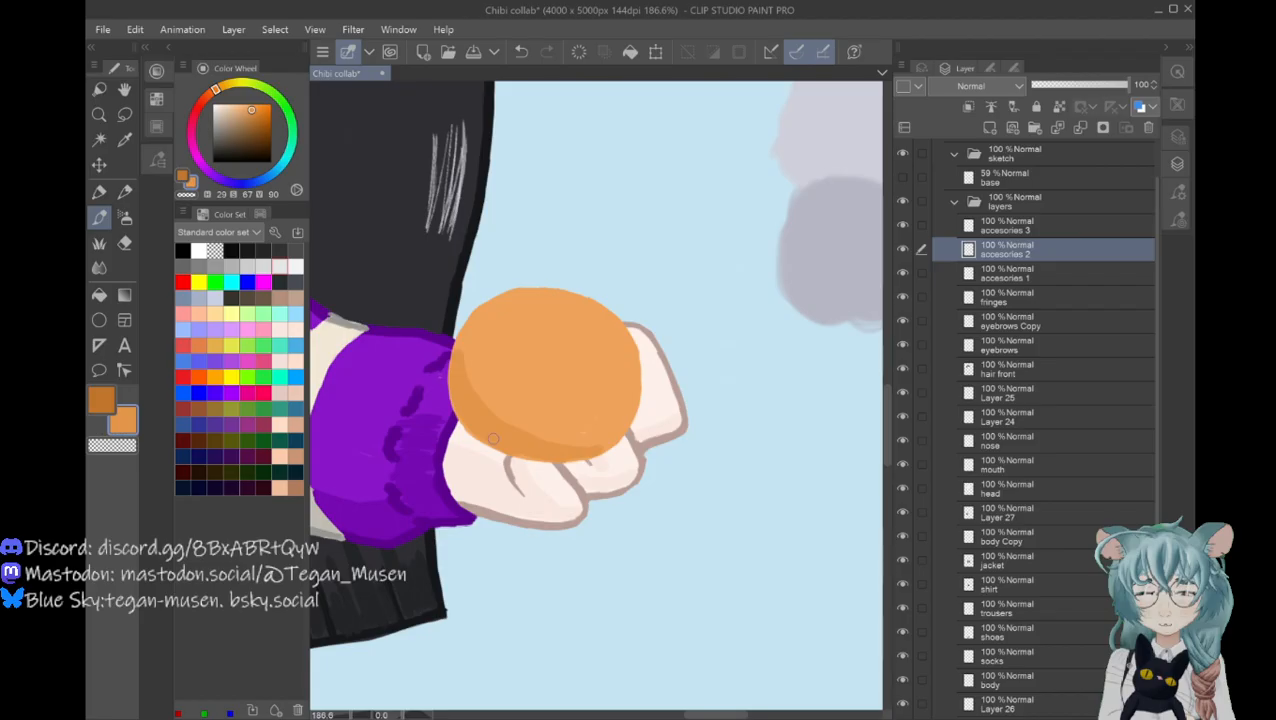
pyautogui.press('x')
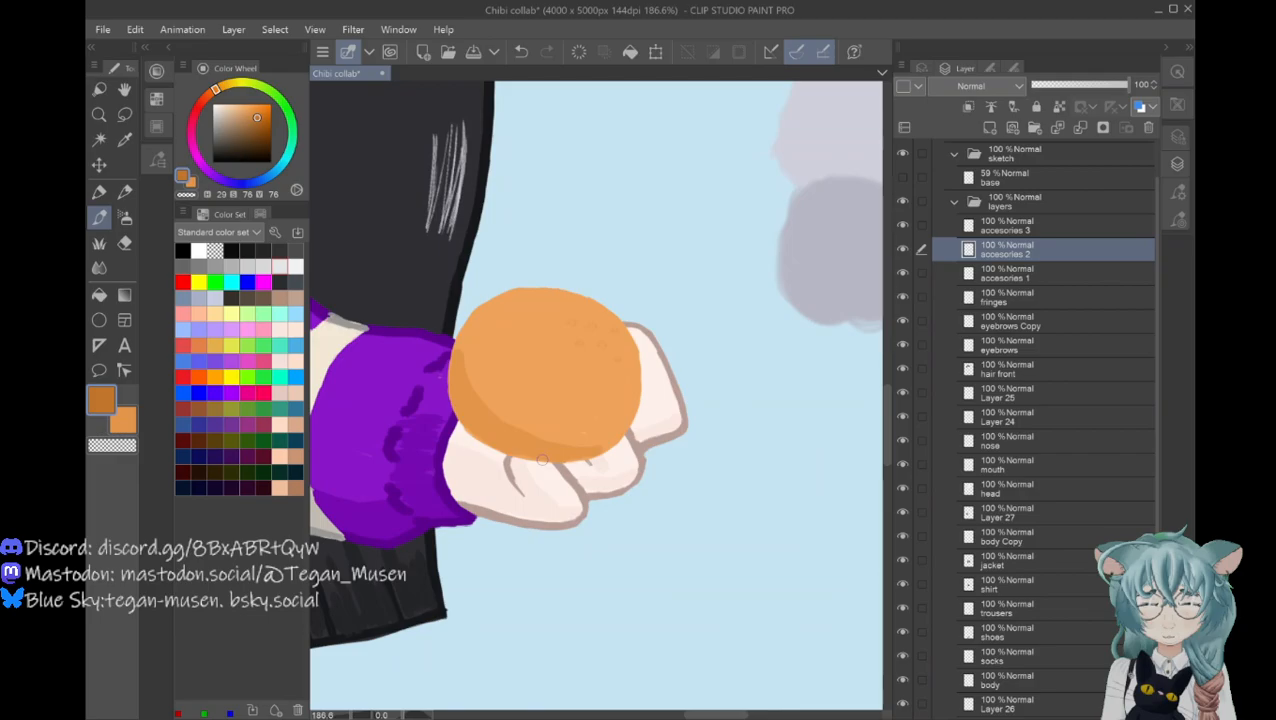
pyautogui.moveTo(468, 314); pyautogui.dragTo(607, 297)
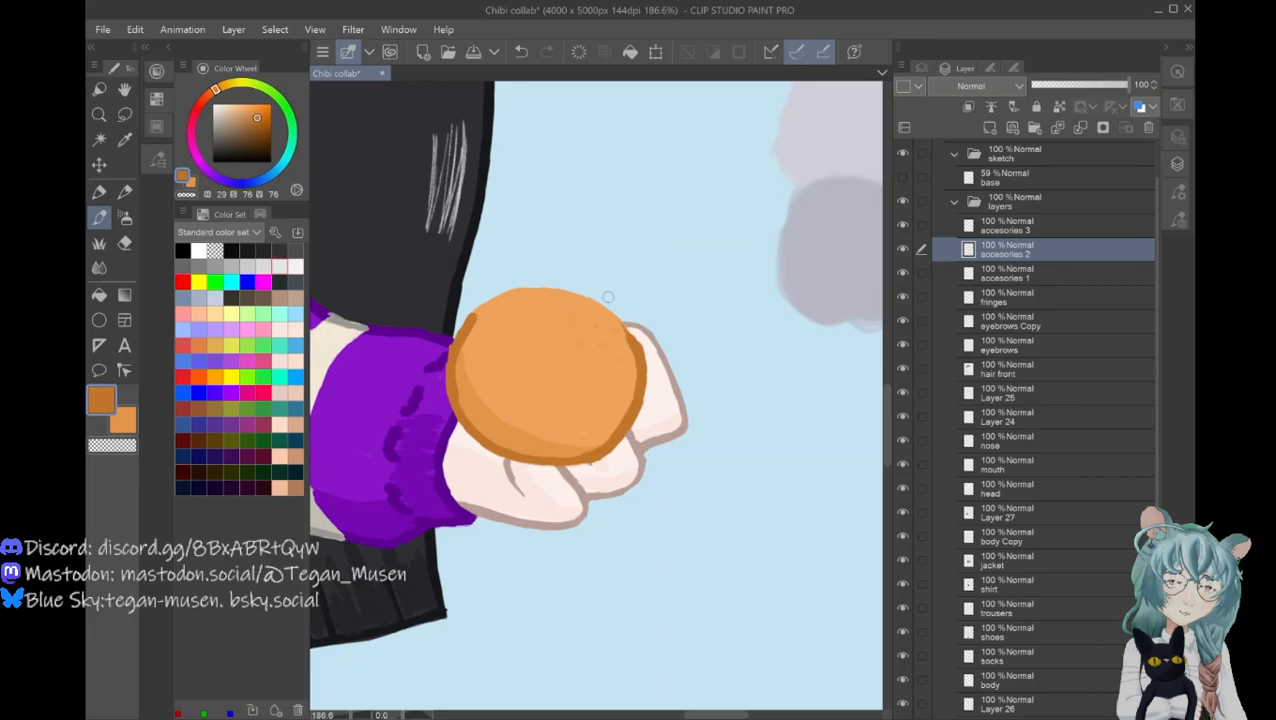
pyautogui.moveTo(607, 302); pyautogui.dragTo(624, 332)
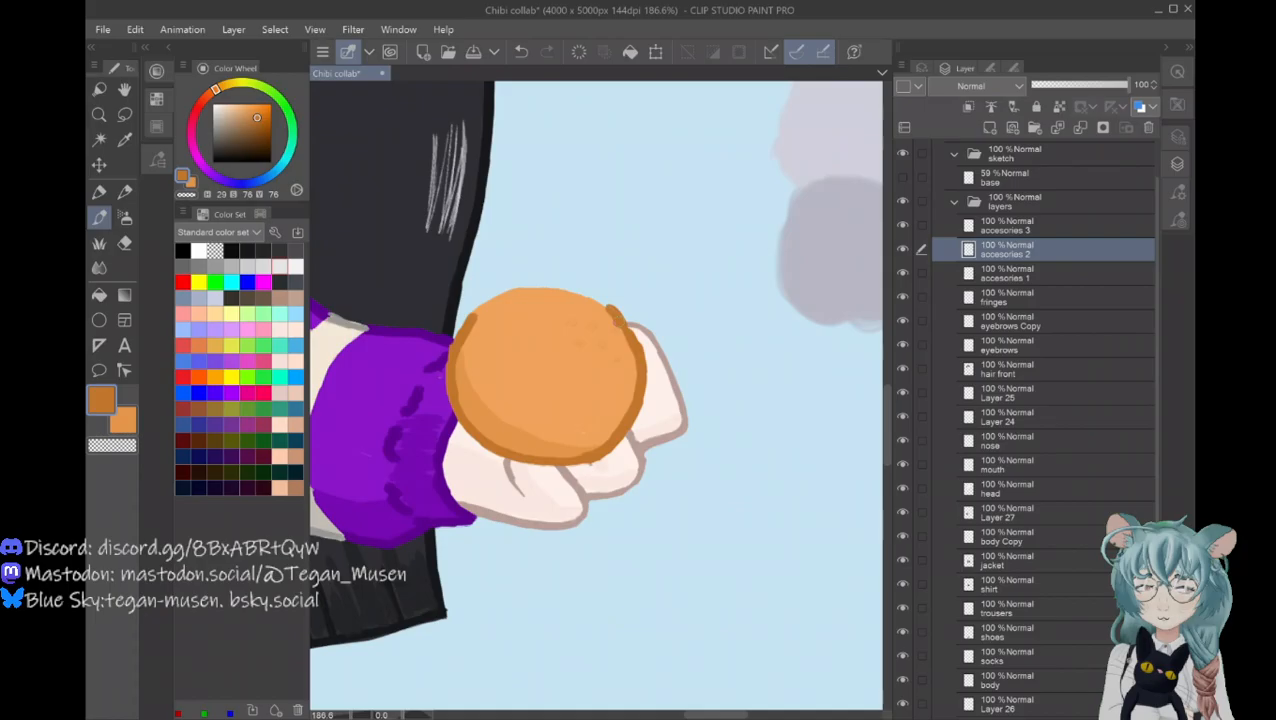
pyautogui.press('e')
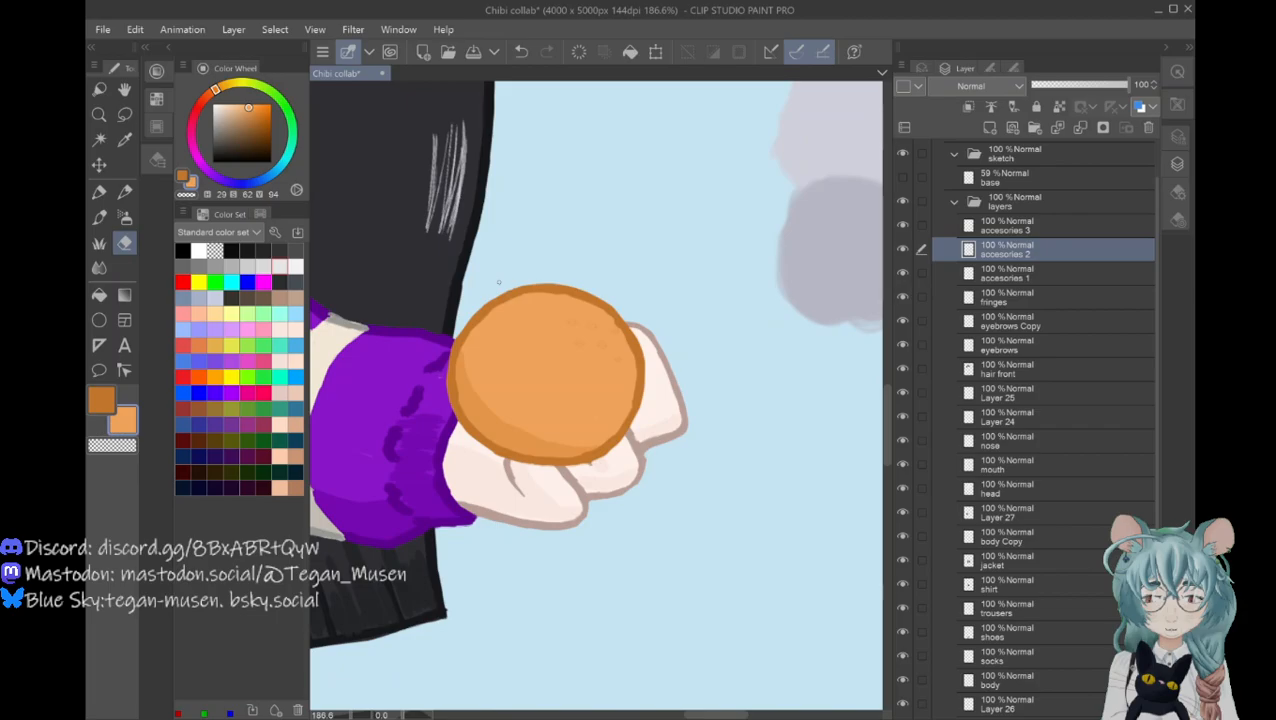
# Step: Paint a green stem and leaf (H 129, S 67, V 60) atop the orange and detail them in darker green (H 129, S 73, V 45) with brush size 6
pyautogui.press('p')
pyautogui.moveTo(550, 291); pyautogui.dragTo(537, 278)
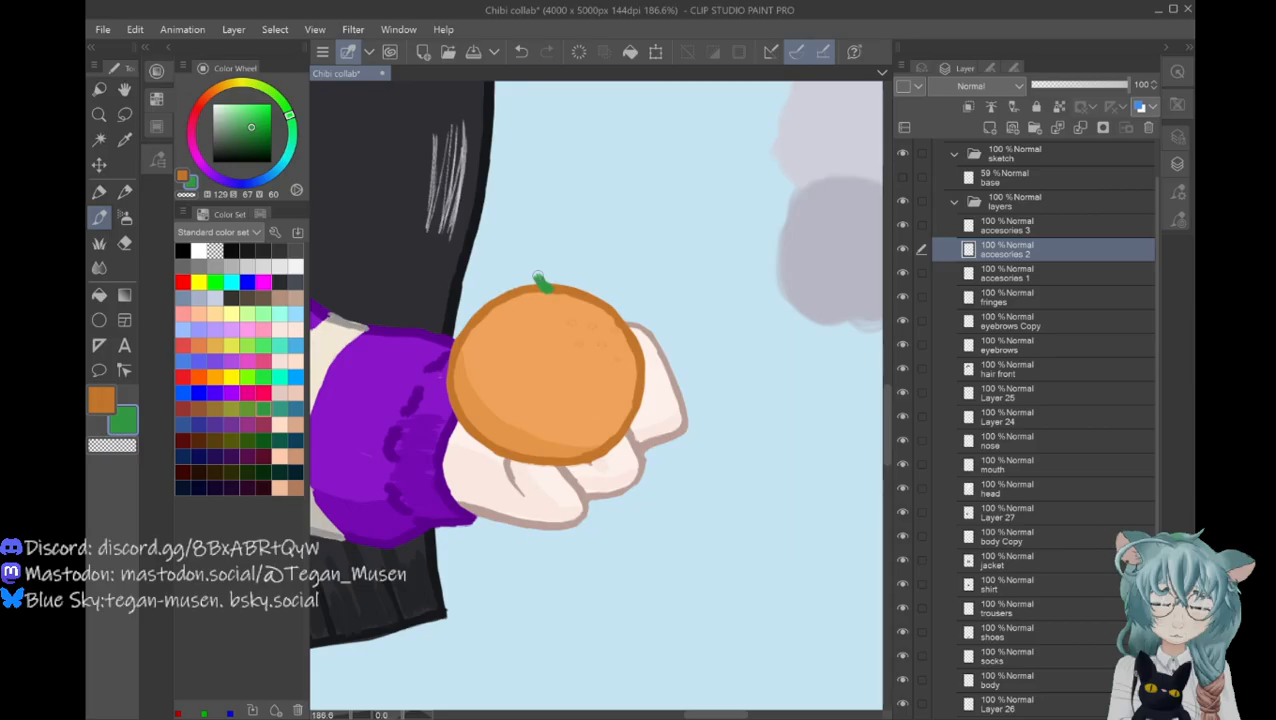
pyautogui.moveTo(537, 277); pyautogui.dragTo(586, 248)
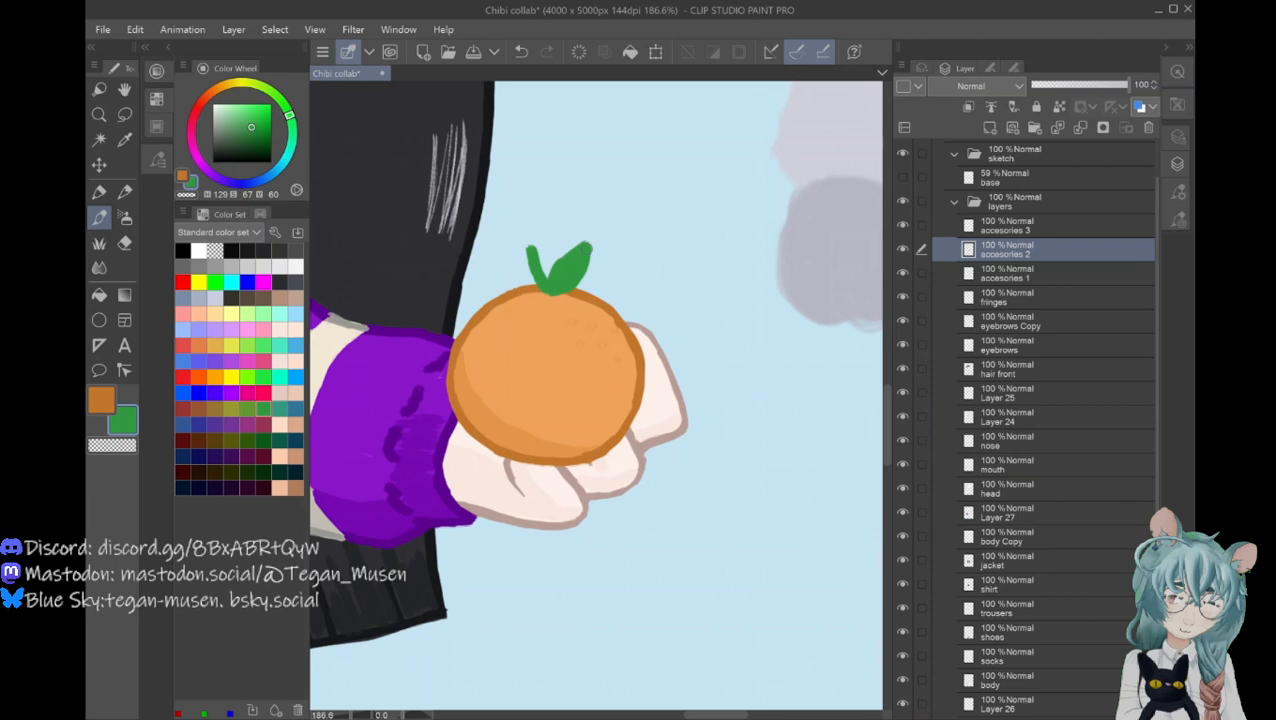
pyautogui.click(254, 135)
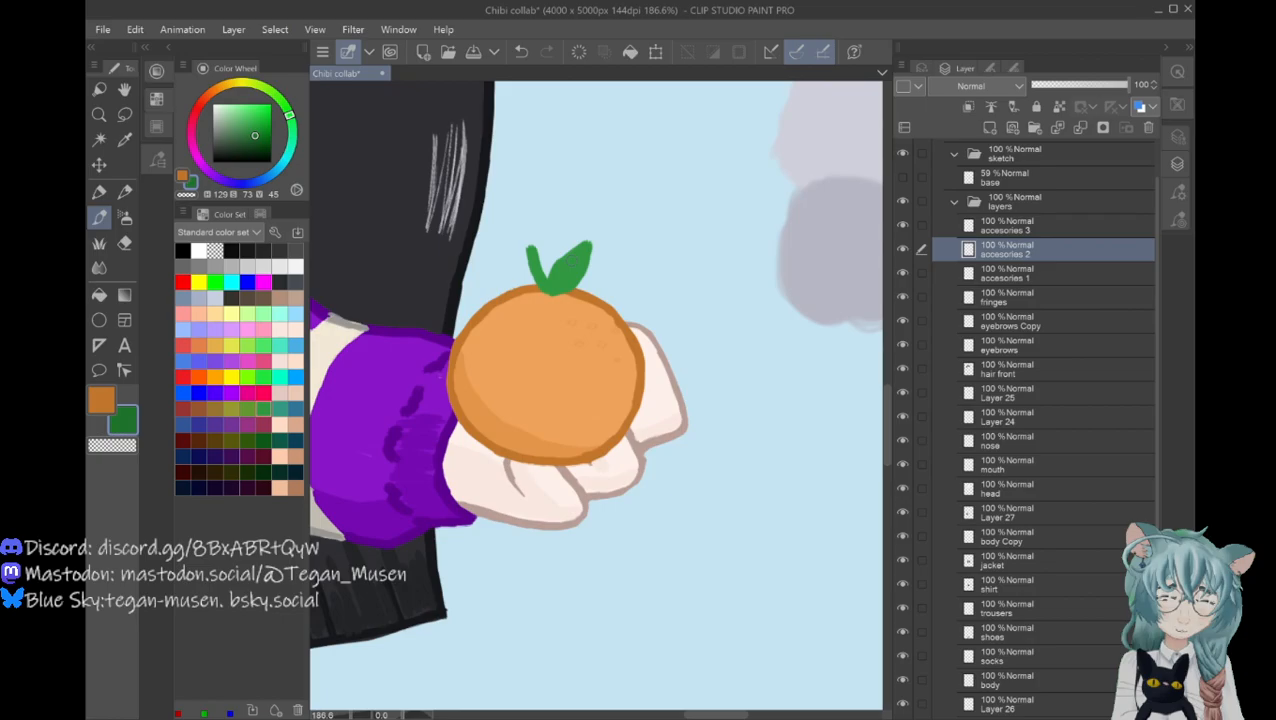
pyautogui.click(1178, 220)
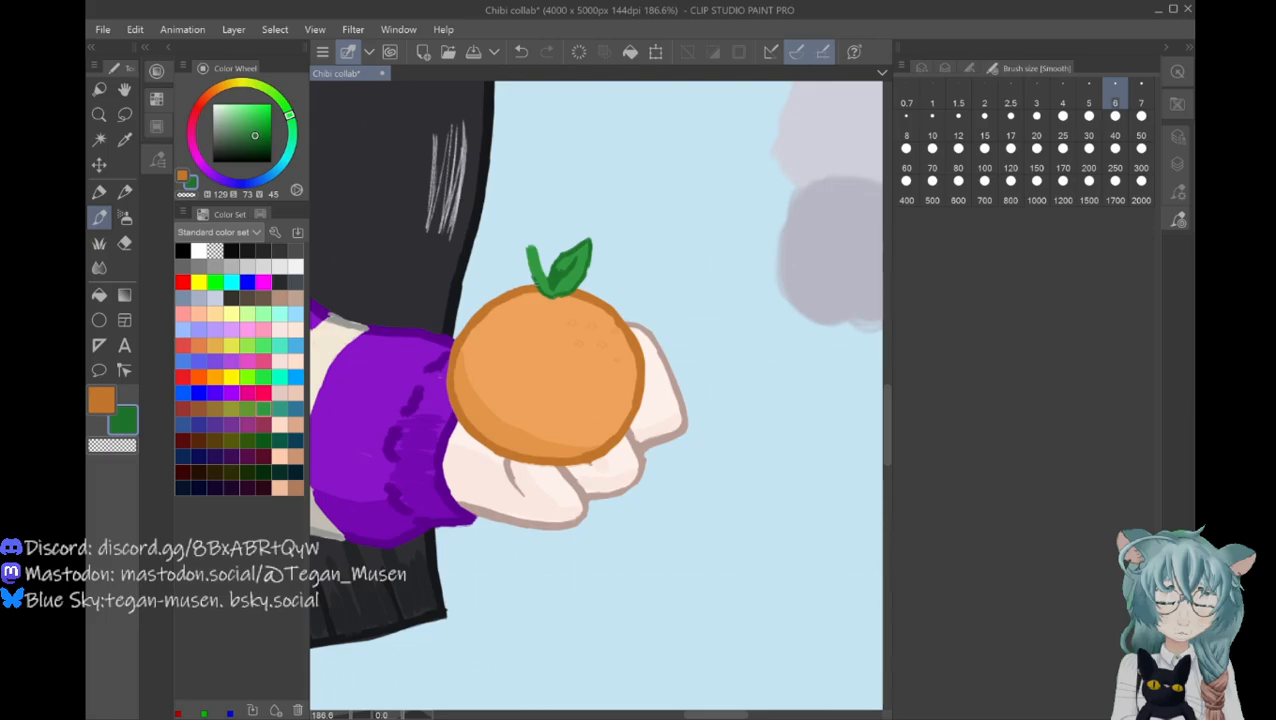
pyautogui.moveTo(538, 285); pyautogui.dragTo(535, 247)
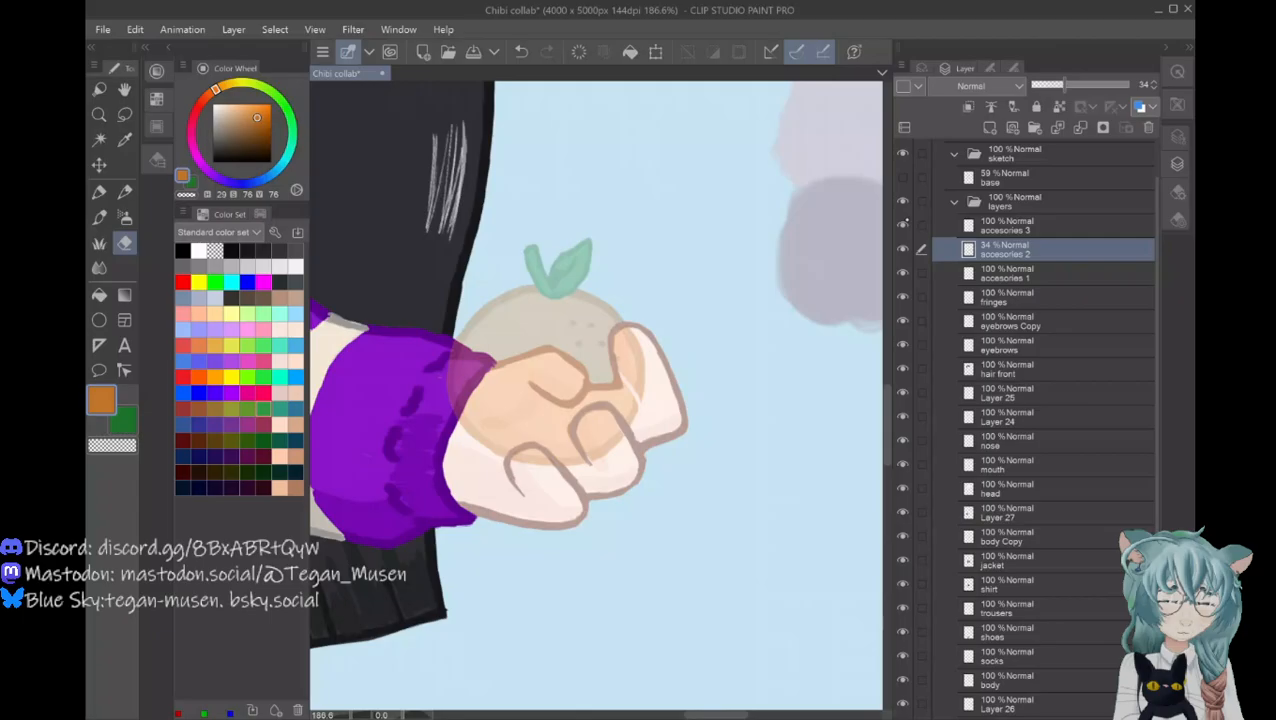
# Step: Restore the accesories 2 layer to 100% opacity and erase the orange where it covers the fingers, so the hand grips the fruit
pyautogui.moveTo(1064, 85); pyautogui.dragTo(1128, 85)
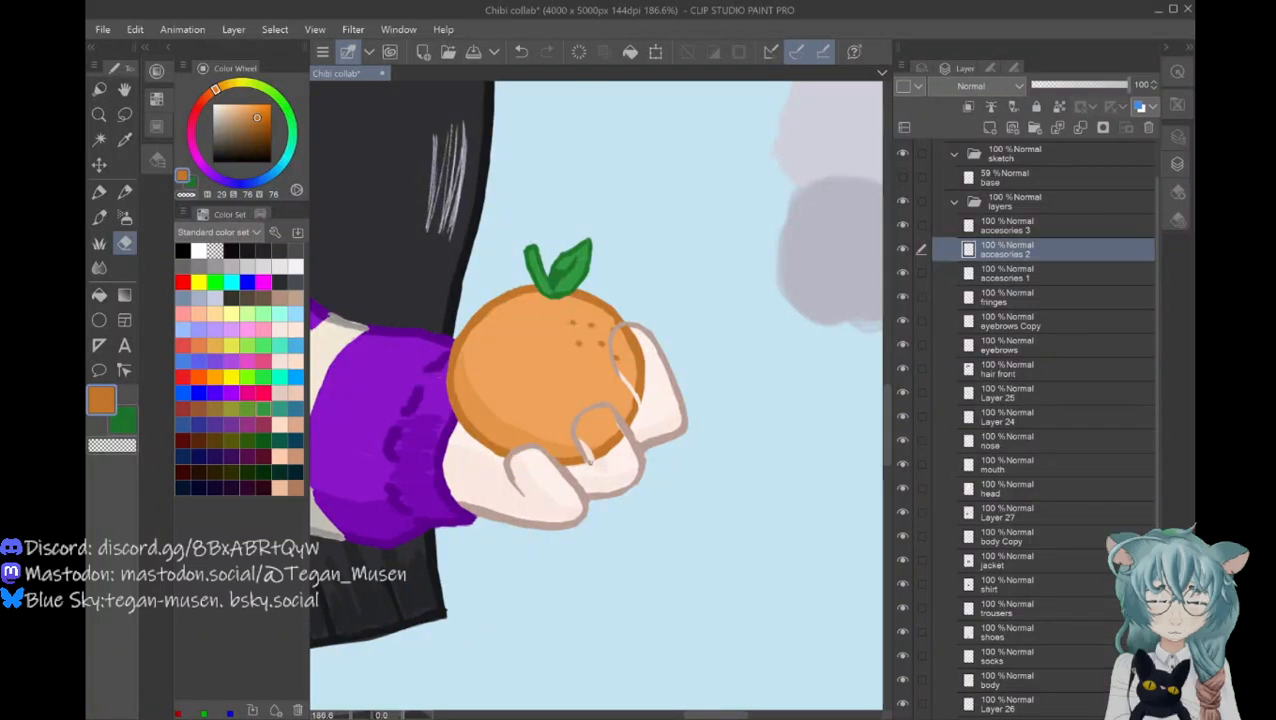
pyautogui.moveTo(590, 461); pyautogui.dragTo(601, 428)
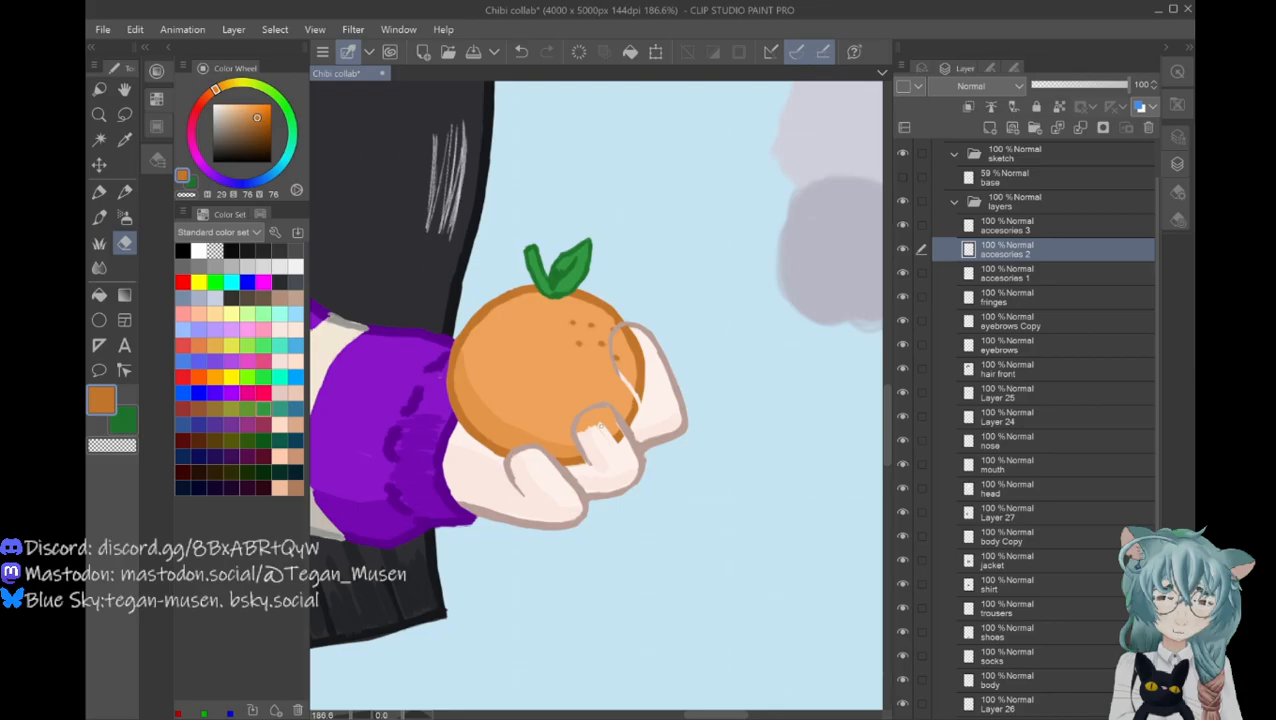
pyautogui.moveTo(600, 428); pyautogui.dragTo(622, 375)
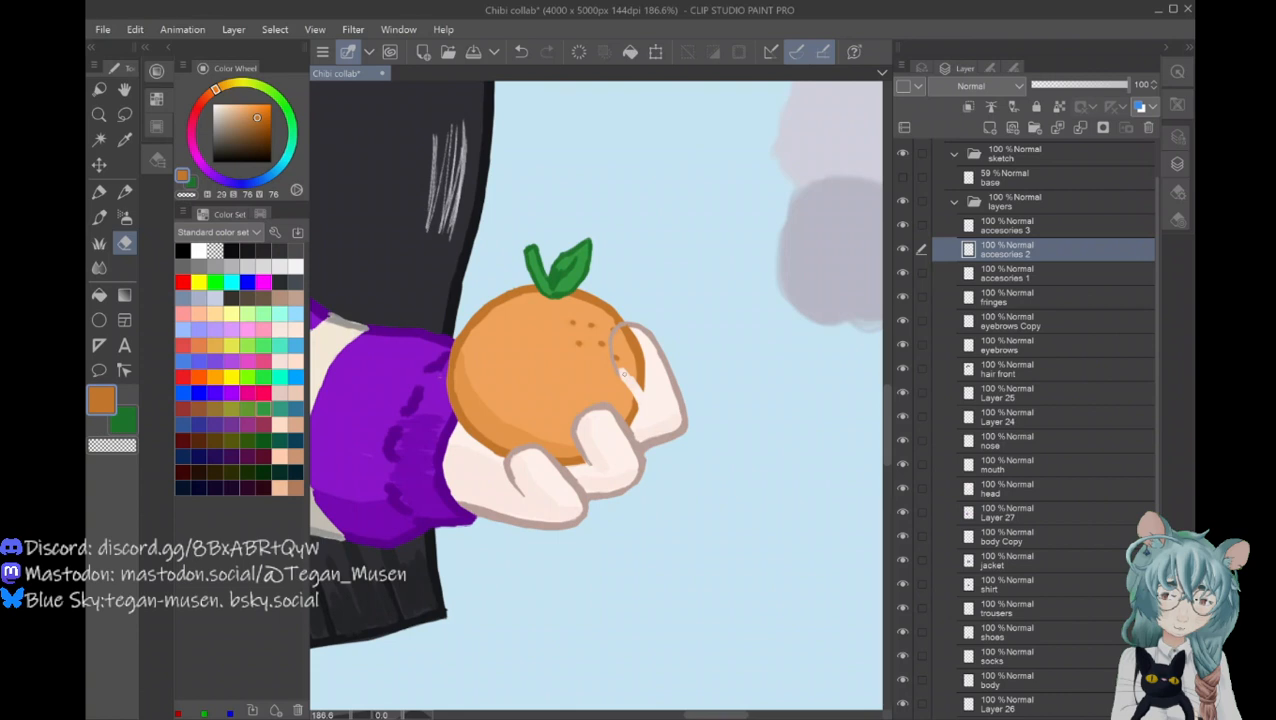
pyautogui.moveTo(623, 373); pyautogui.dragTo(630, 358)
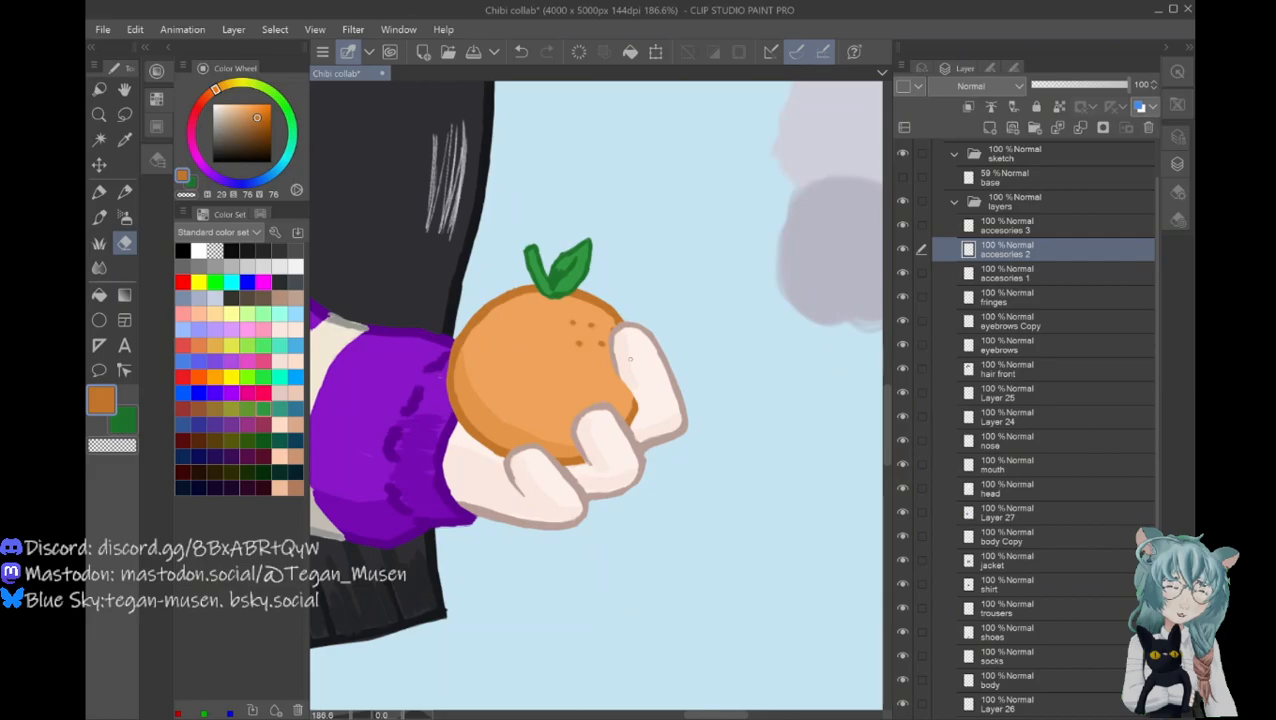
pyautogui.hotkey('ctrl', 'space')
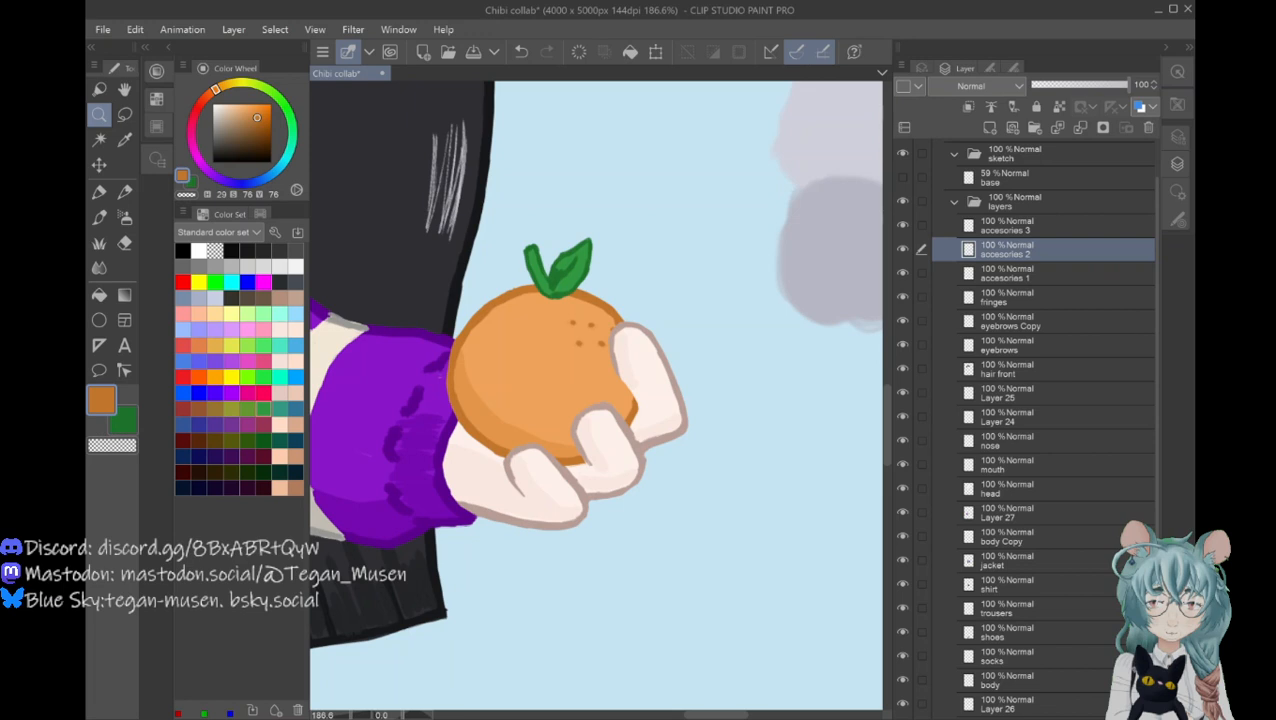
pyautogui.hotkey('ctrl', '0')
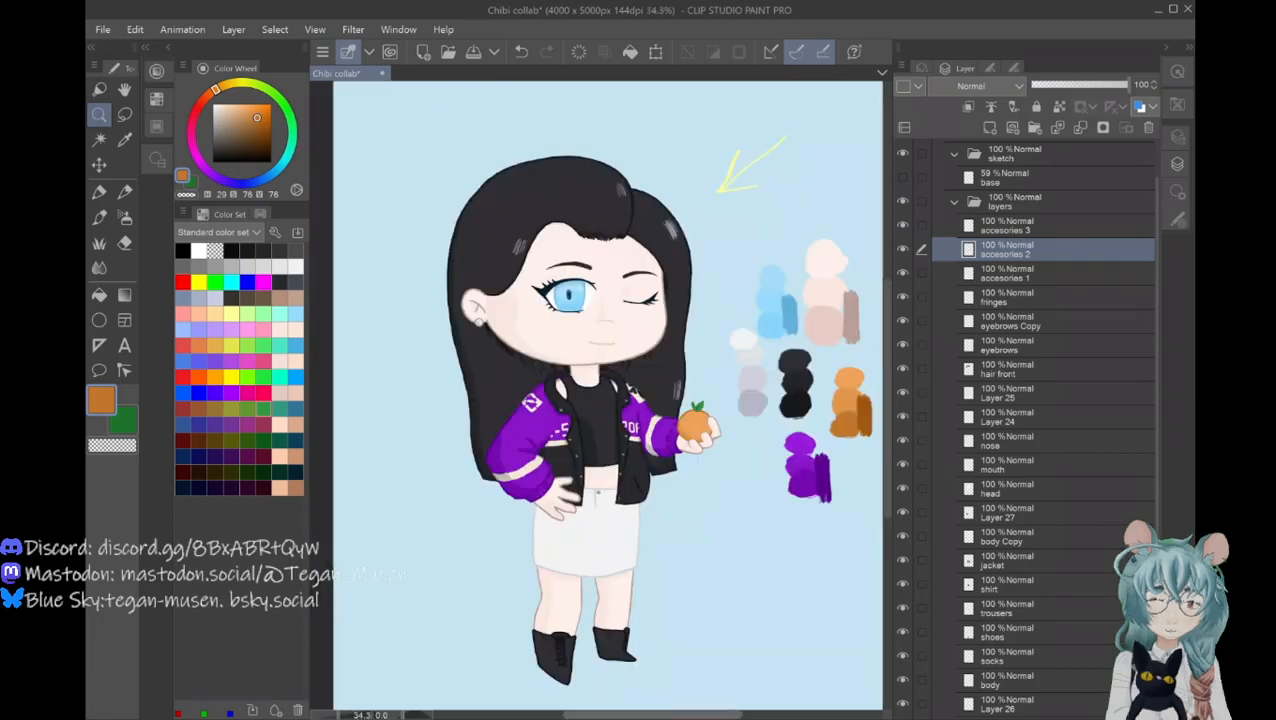
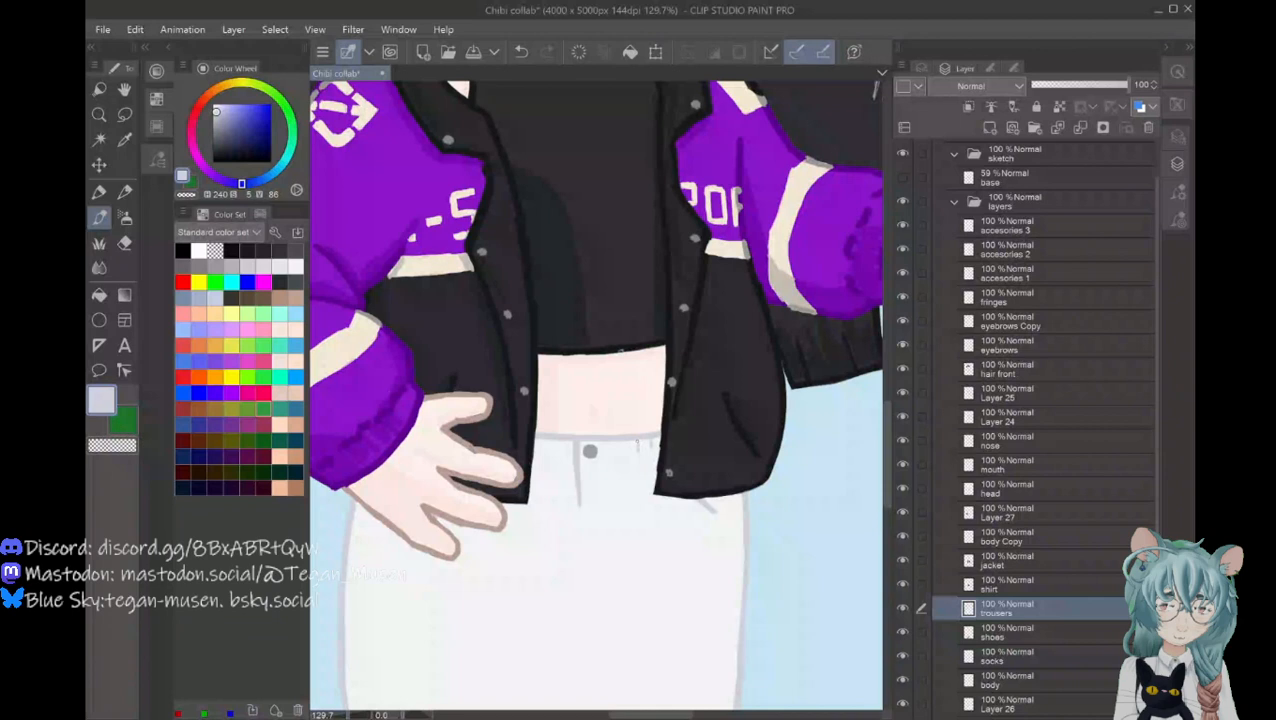
# Step: Sample the light grey (H 240, S 1, V 90) from the grey palette swatches for shading the skirt on the trousers layer
pyautogui.hotkey('ctrl', 'space')
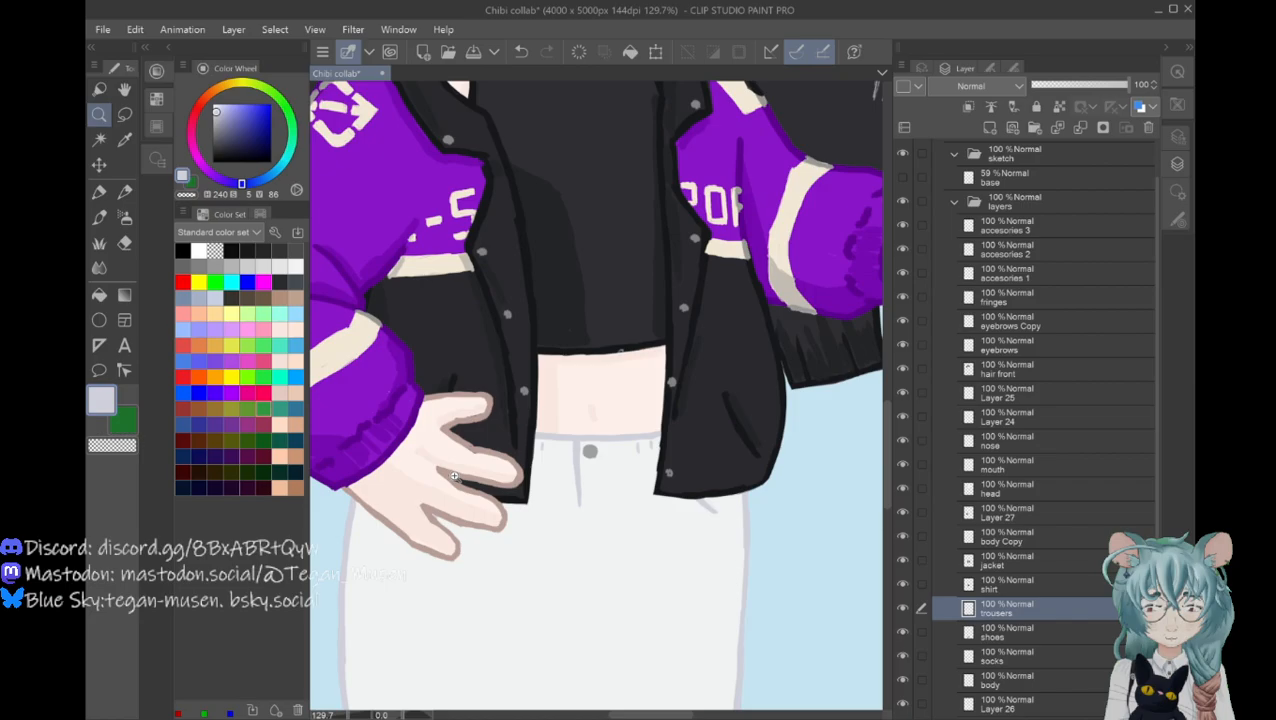
pyautogui.scroll(-5, 454, 476)
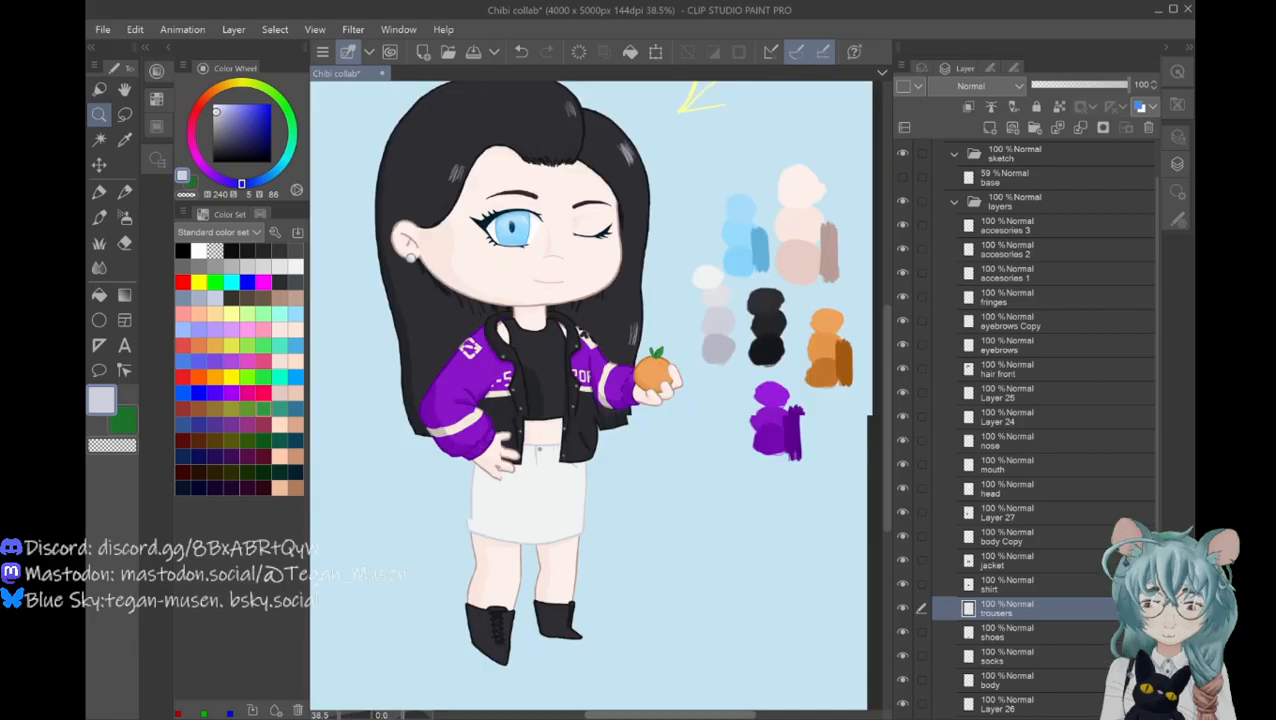
pyautogui.moveTo(590, 395); pyautogui.dragTo(594, 395)
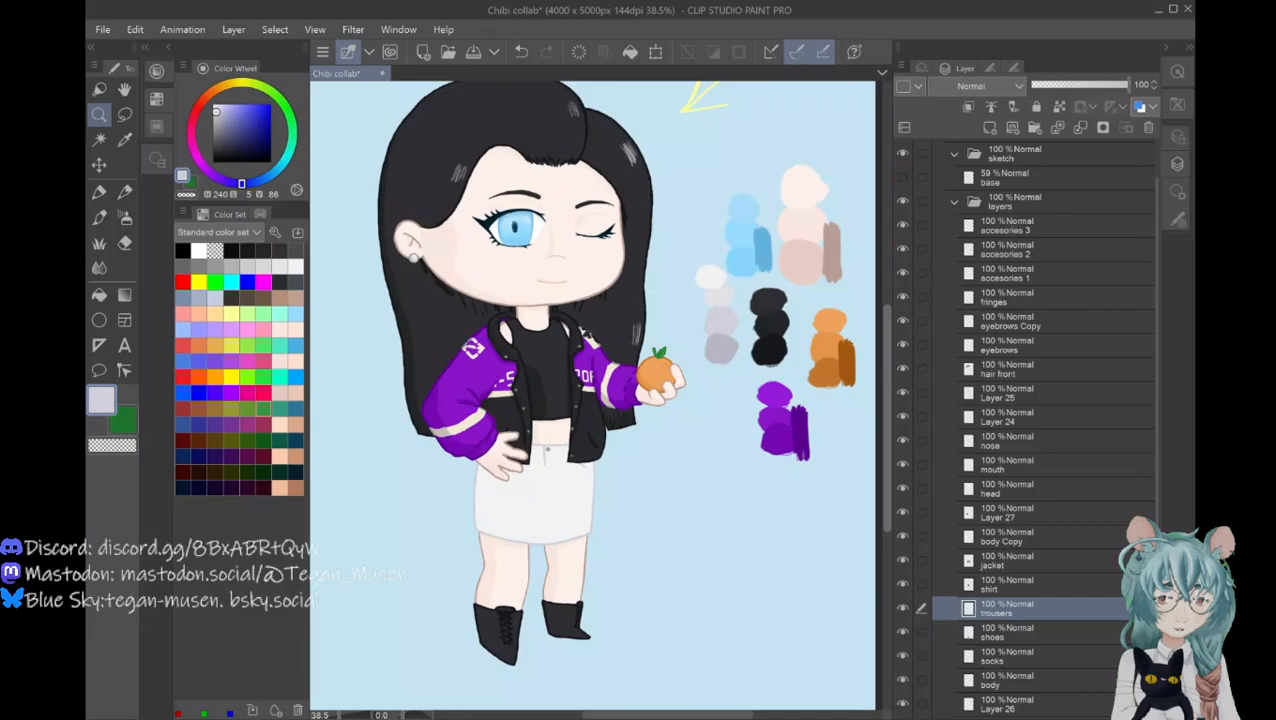
pyautogui.scroll(1, 592, 395)
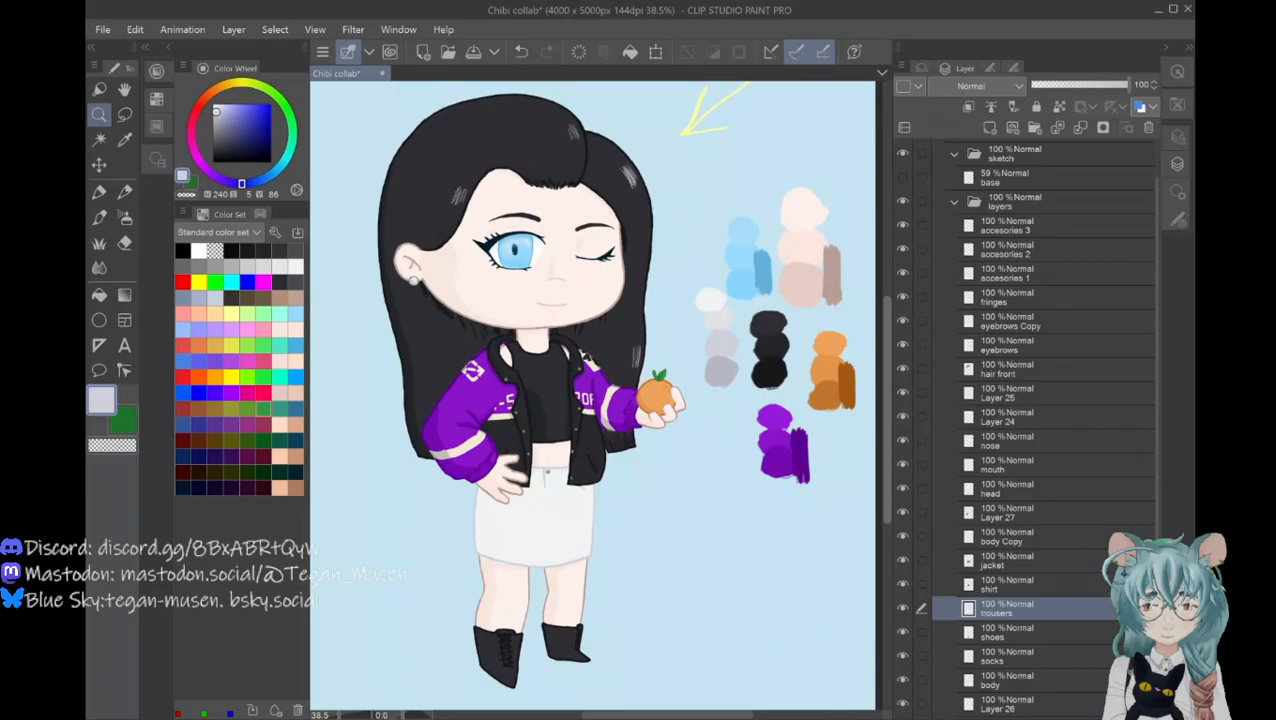
pyautogui.keyDown('alt'); pyautogui.click(719, 319); pyautogui.keyUp('alt')
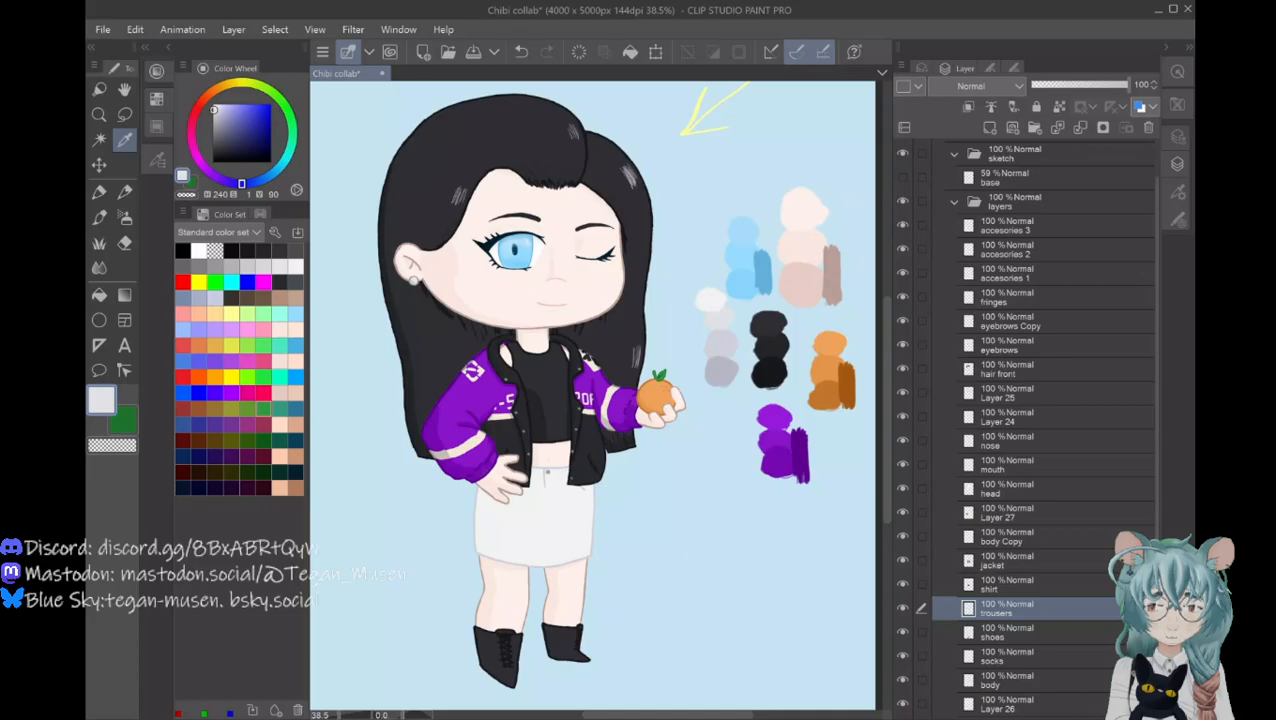
pyautogui.moveTo(489, 530); pyautogui.dragTo(565, 532)
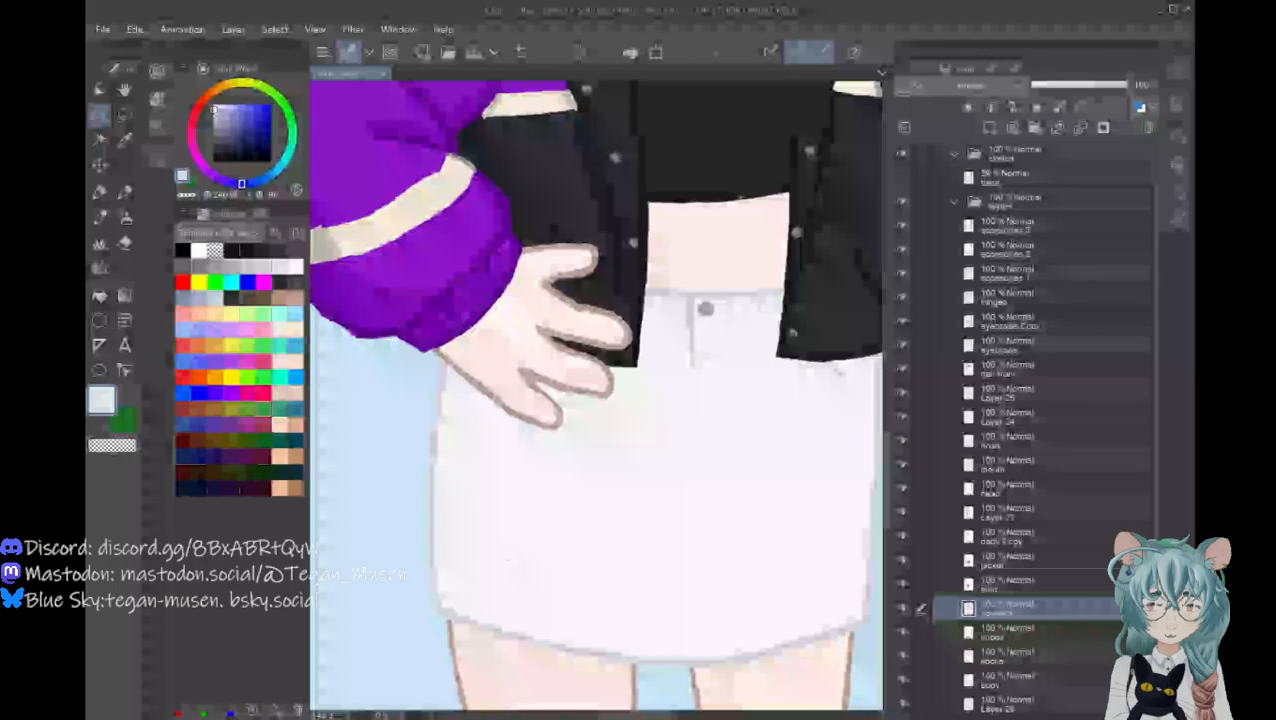
pyautogui.press('p')
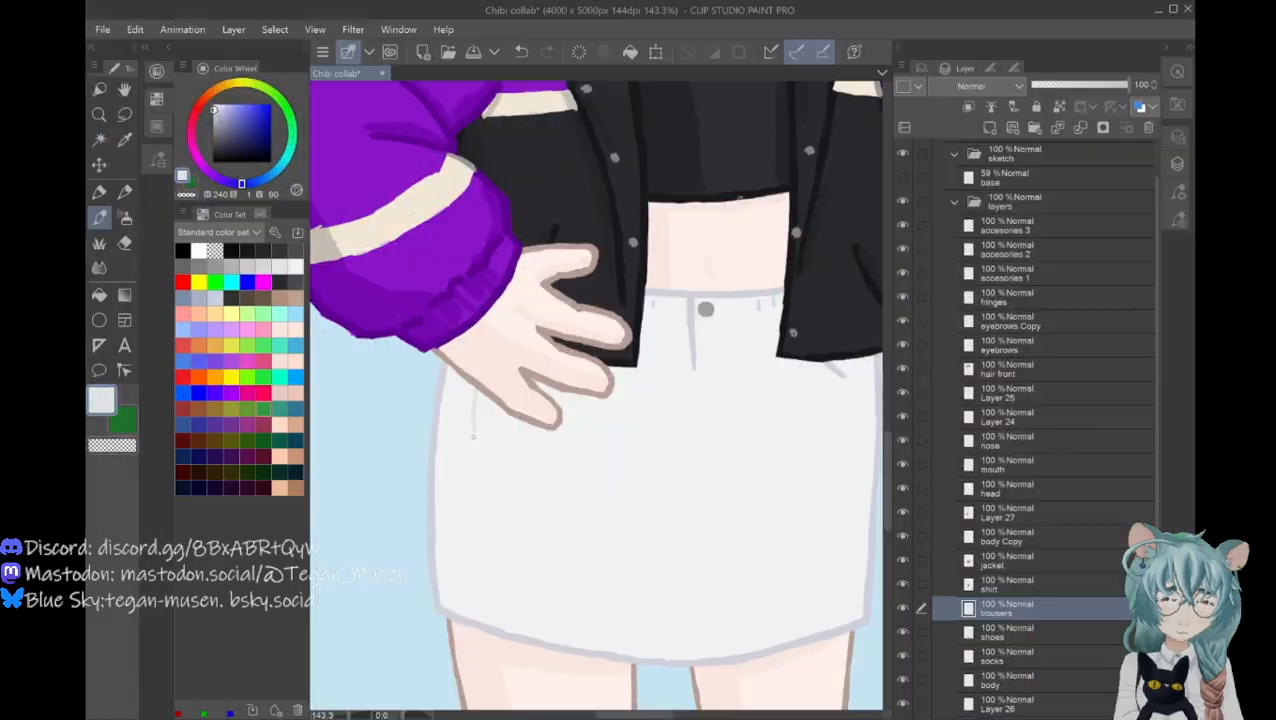
# Step: Try light grey zigzag folds down the skirt's side and a diagonal crease across its front, and undo these strokes
pyautogui.moveTo(473, 436)
pyautogui.mouseDown()
pyautogui.moveTo(493, 457)
pyautogui.moveTo(462, 446)
pyautogui.mouseUp()
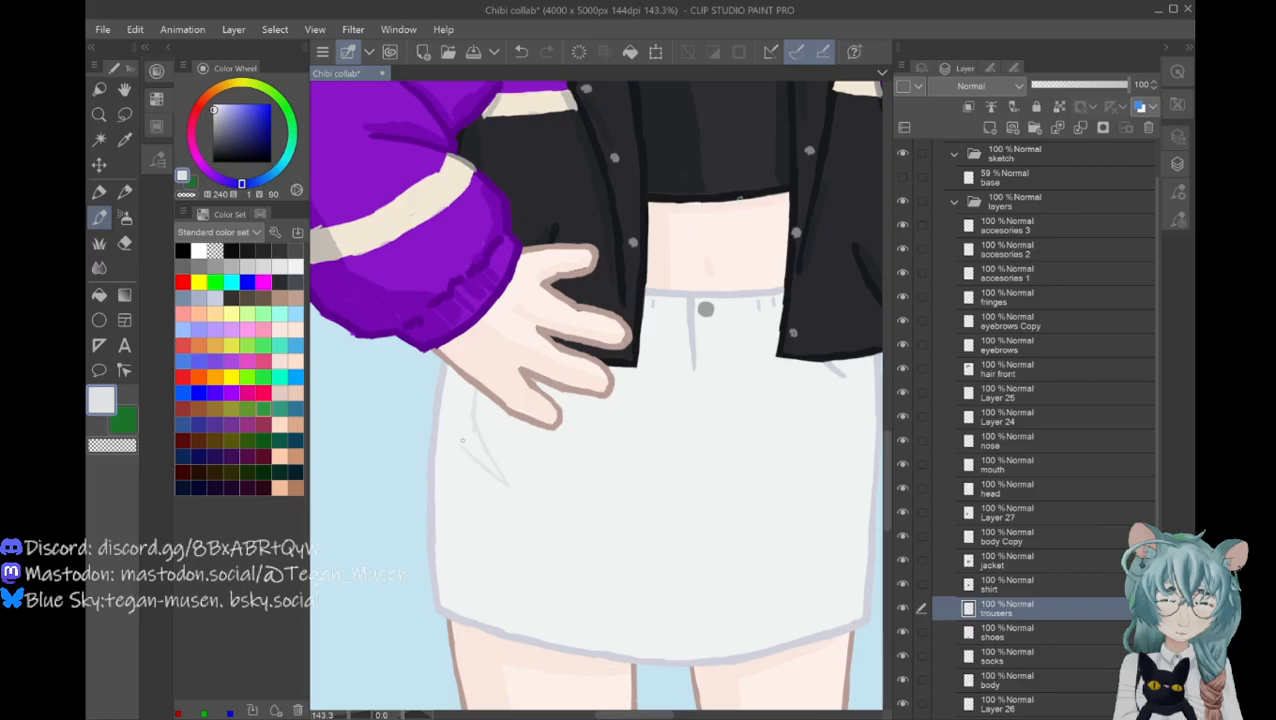
pyautogui.moveTo(468, 460); pyautogui.dragTo(508, 575)
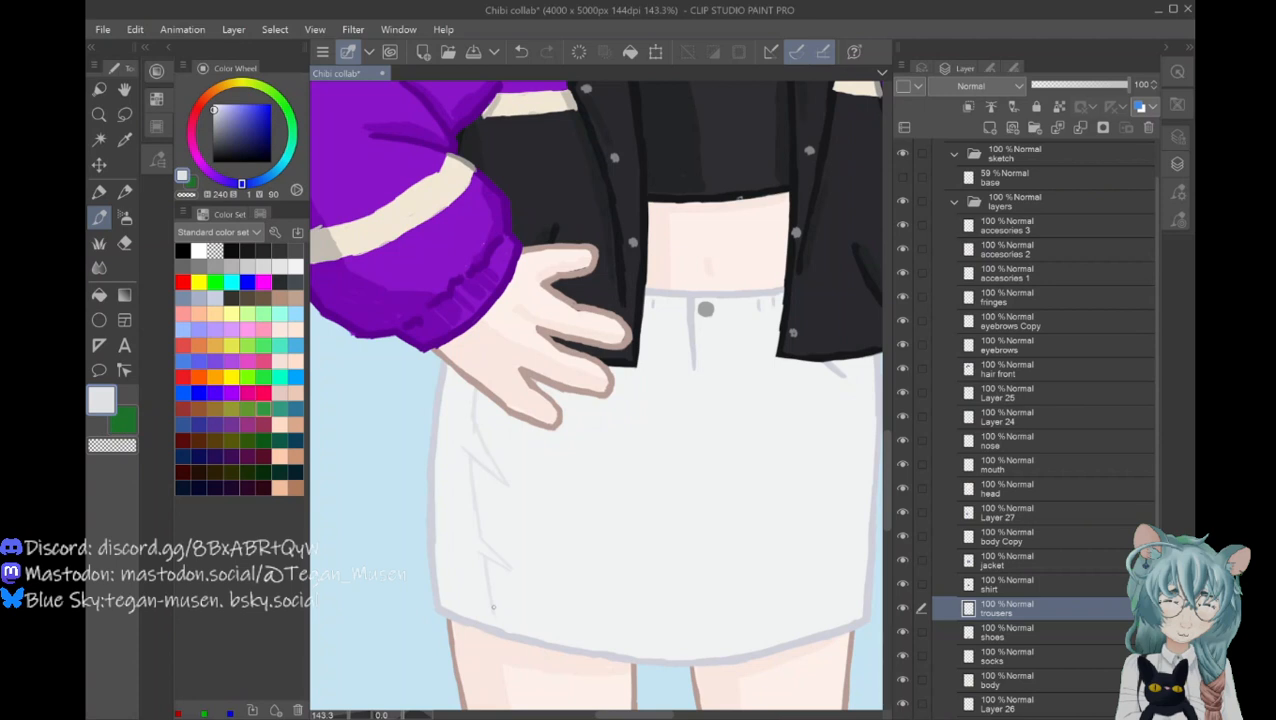
pyautogui.moveTo(782, 484); pyautogui.dragTo(662, 441)
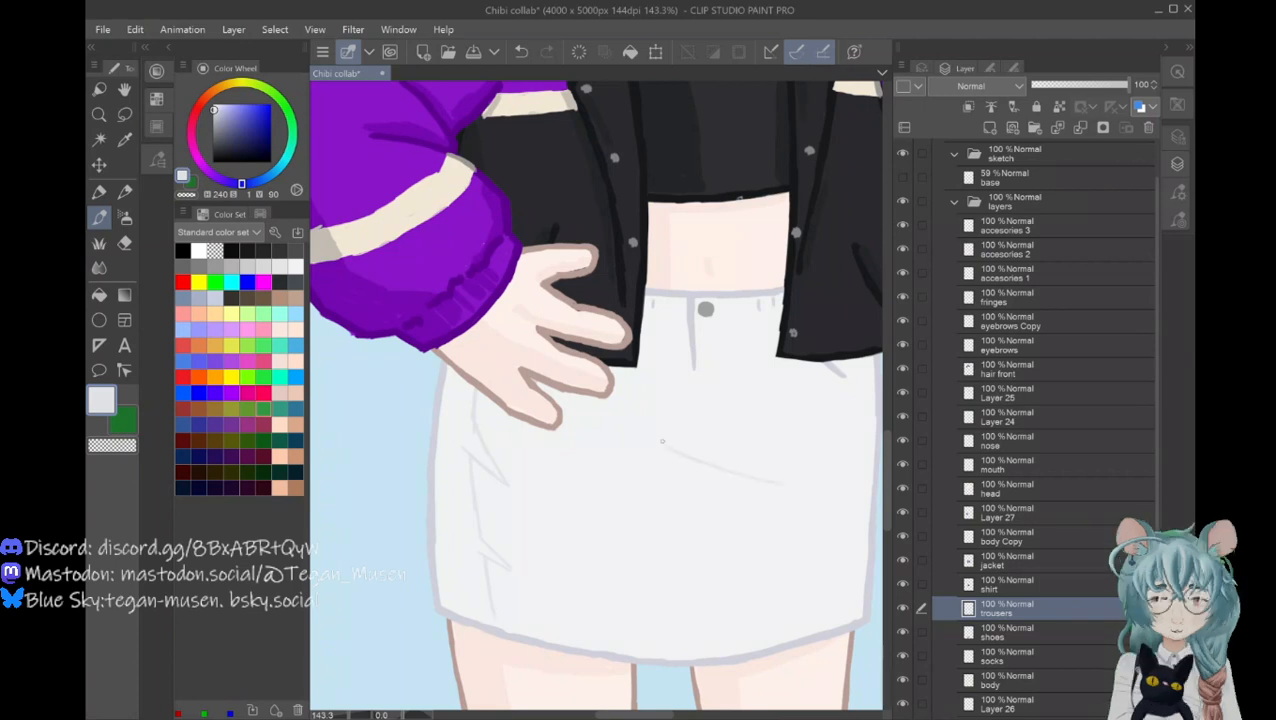
pyautogui.hotkey('ctrl', 'z')
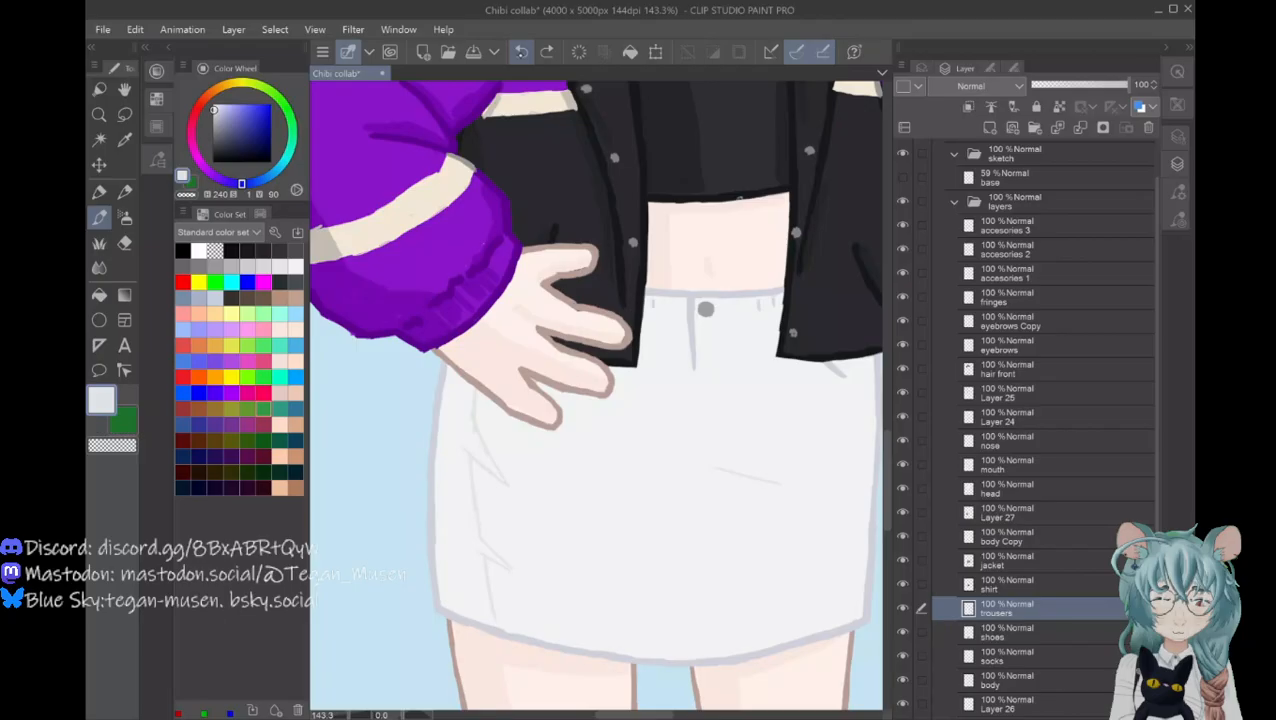
pyautogui.click(521, 52)
# Step: Draw a light grey fold line with small notches down the skirt's side beneath the hand, and paint two tapered diagonal creases across its front
pyautogui.moveTo(475, 394); pyautogui.dragTo(467, 445)
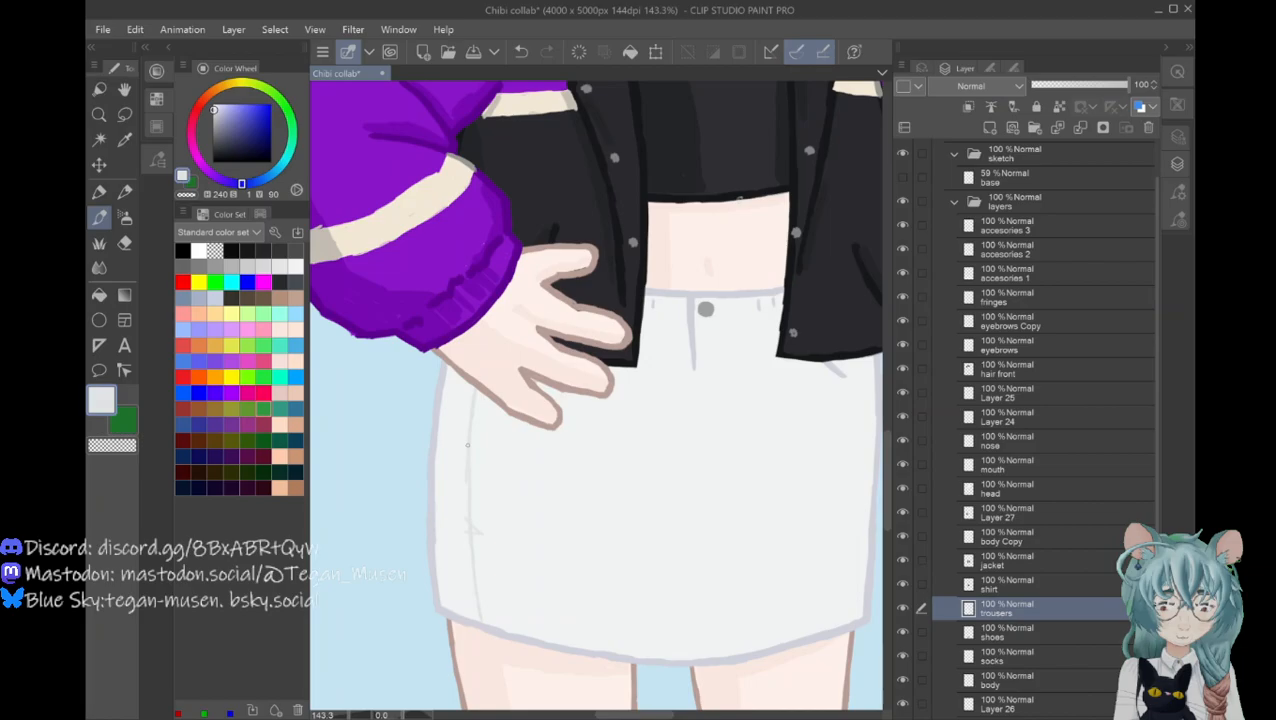
pyautogui.moveTo(469, 434); pyautogui.dragTo(483, 453)
pyautogui.moveTo(788, 475); pyautogui.dragTo(683, 438)
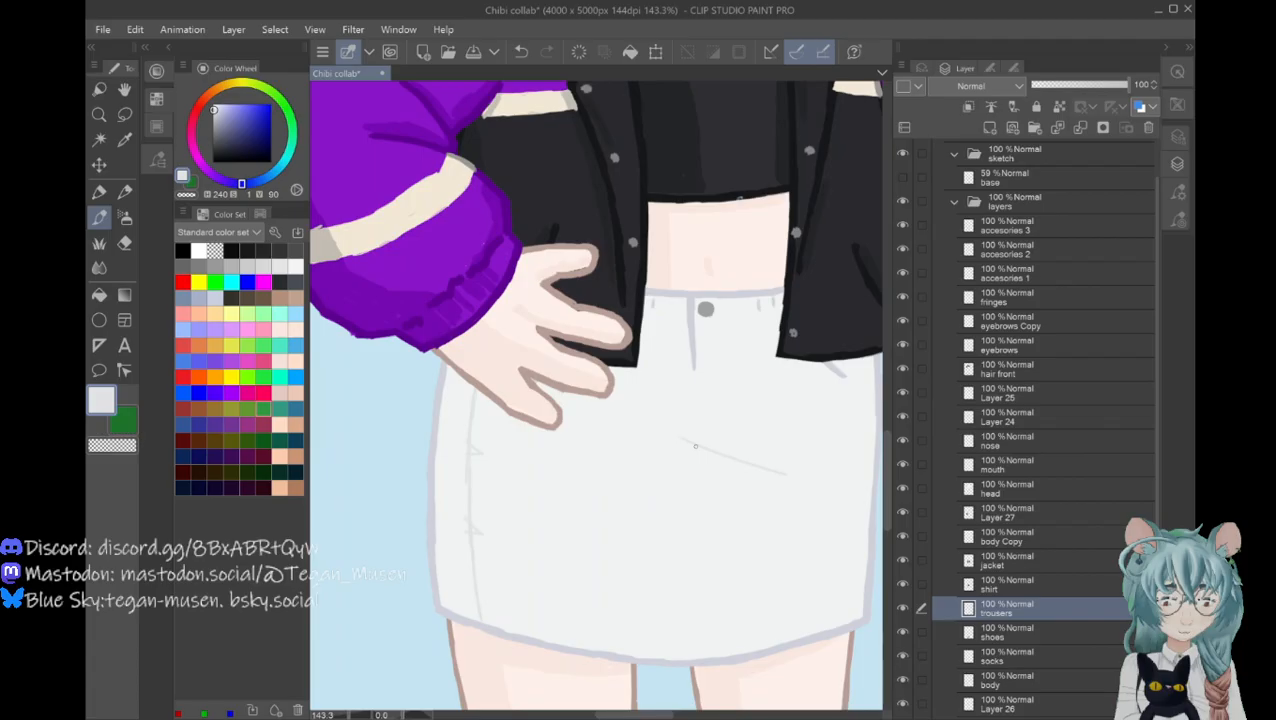
pyautogui.moveTo(648, 422); pyautogui.dragTo(686, 462)
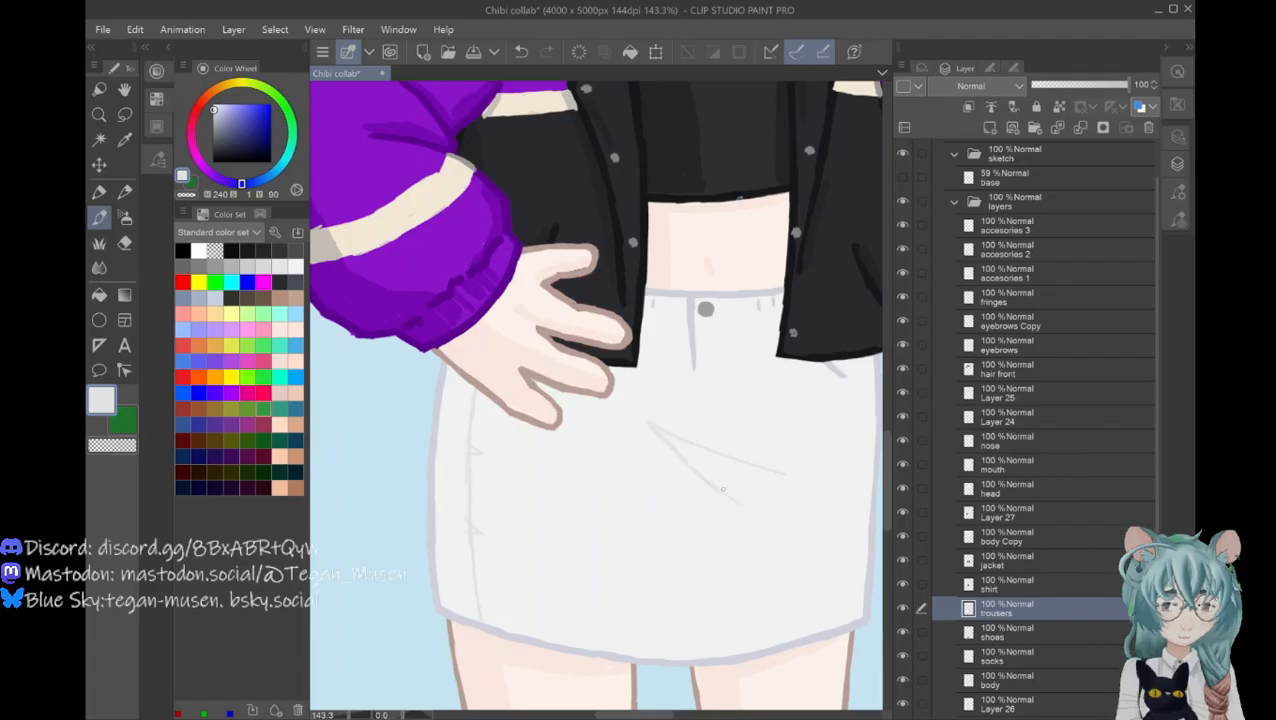
pyautogui.moveTo(776, 474); pyautogui.dragTo(684, 450)
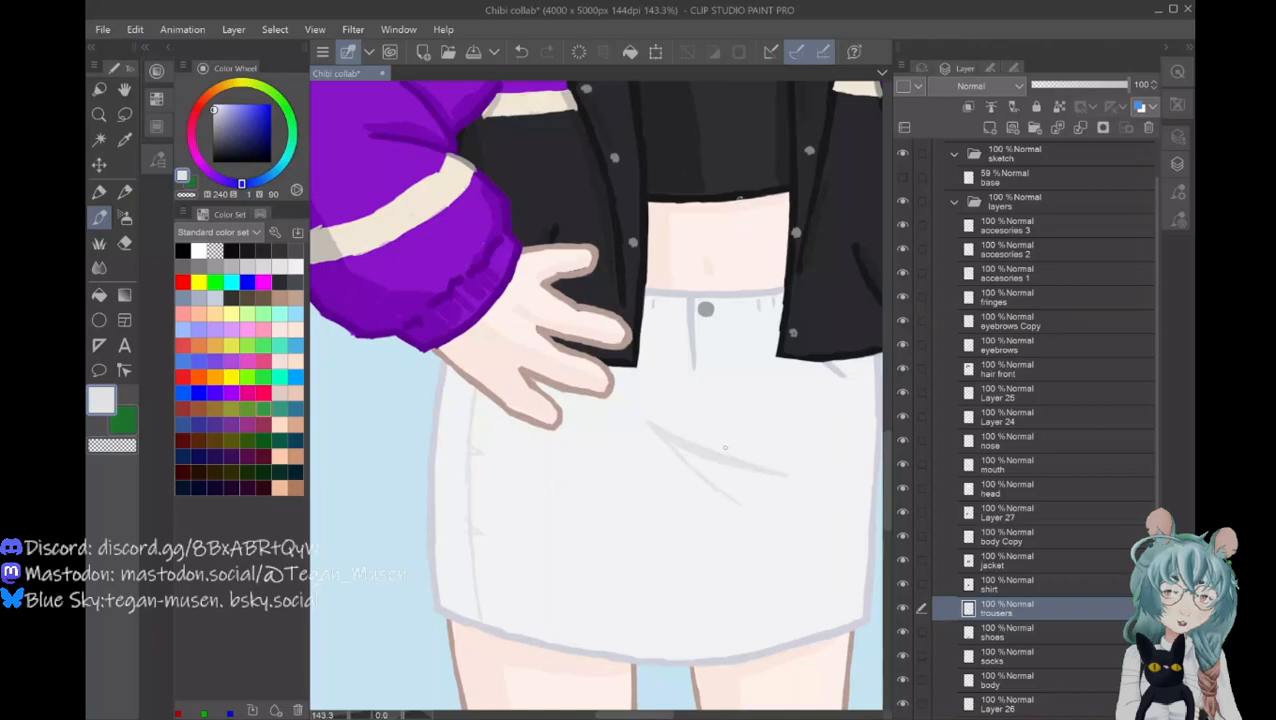
pyautogui.moveTo(686, 451); pyautogui.dragTo(742, 502)
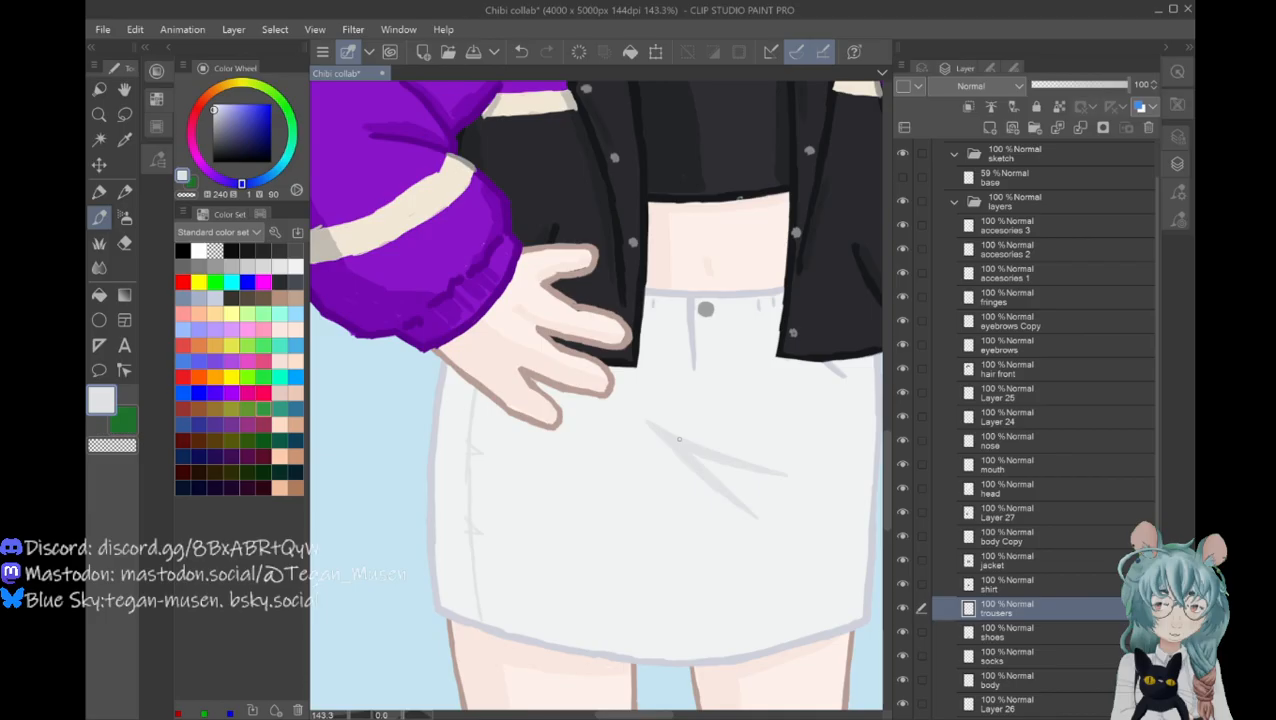
# Step: Fill the strip between the skirt's outer edge and the side fold line with light grey shading, from the hand down to the hem
pyautogui.moveTo(466, 426); pyautogui.dragTo(471, 382)
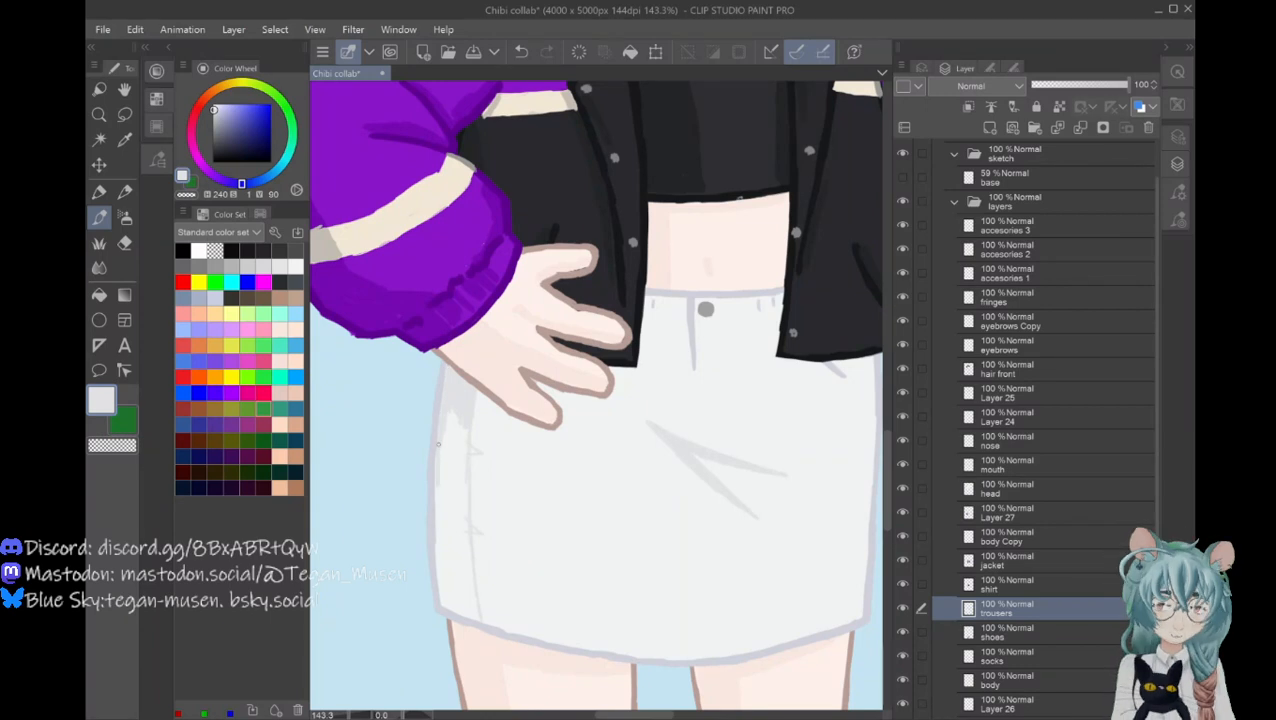
pyautogui.moveTo(438, 444); pyautogui.dragTo(450, 413)
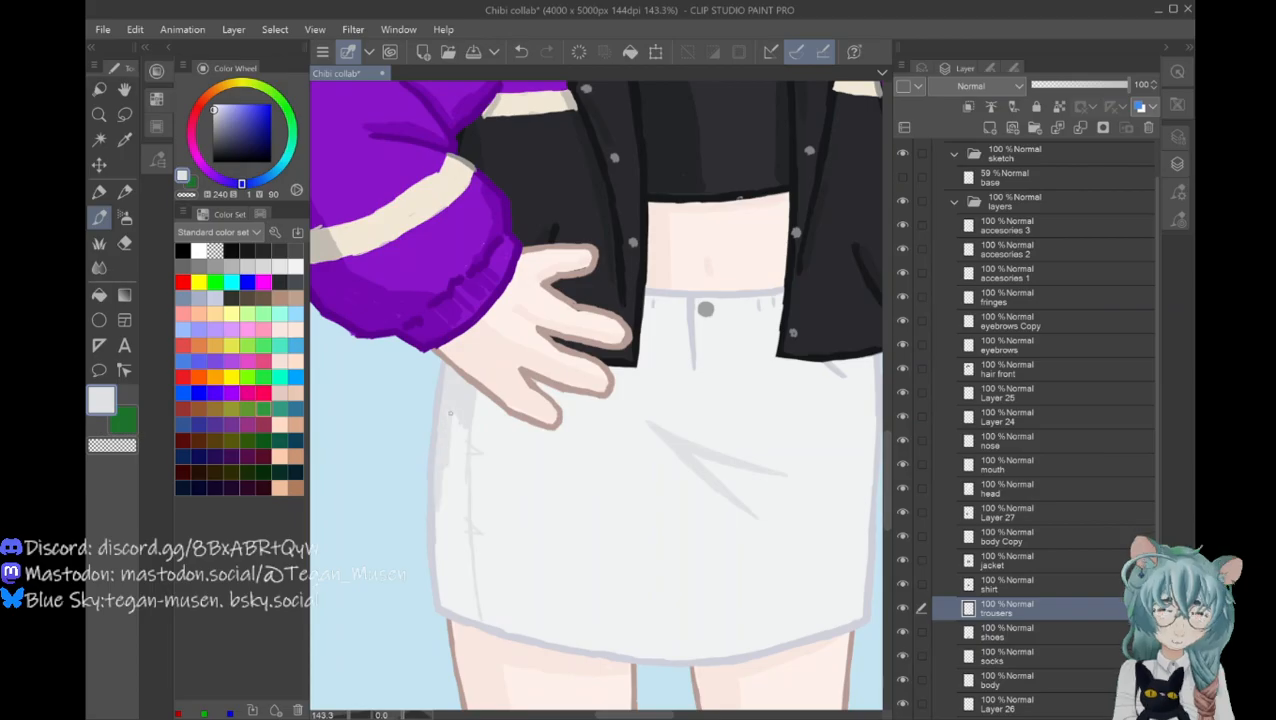
pyautogui.moveTo(452, 413); pyautogui.dragTo(462, 490)
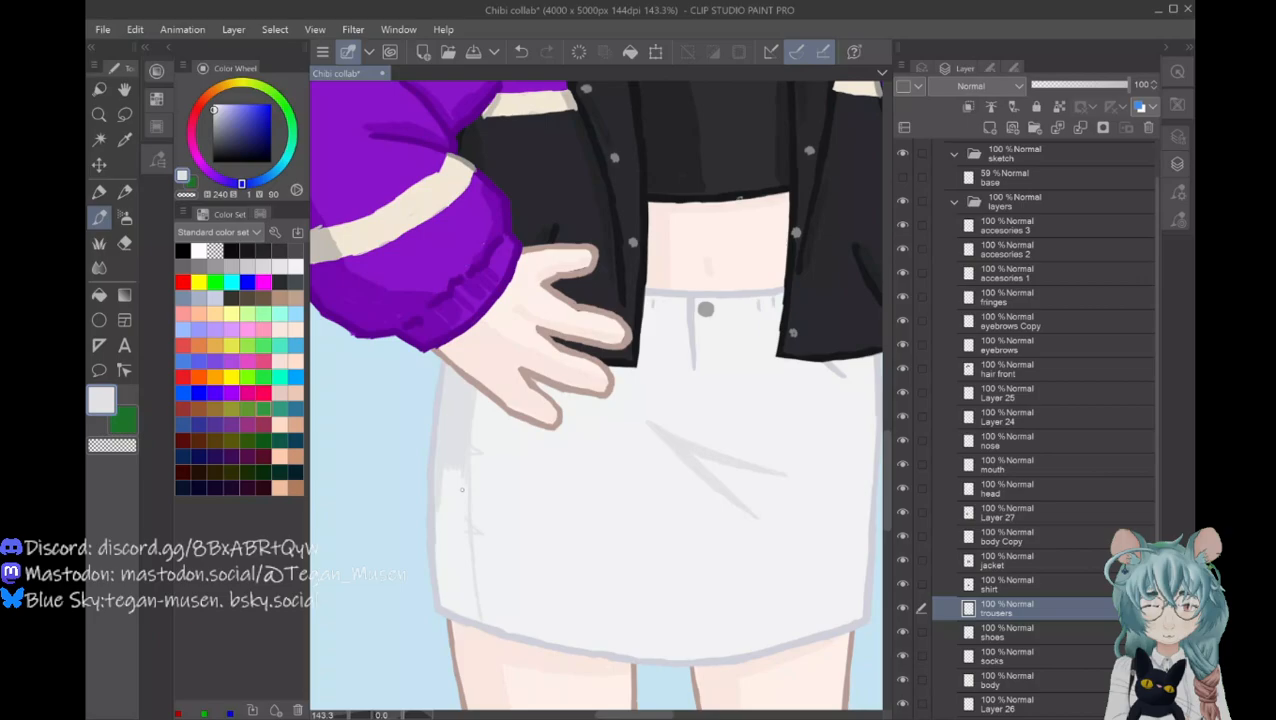
pyautogui.moveTo(462, 490); pyautogui.dragTo(435, 538)
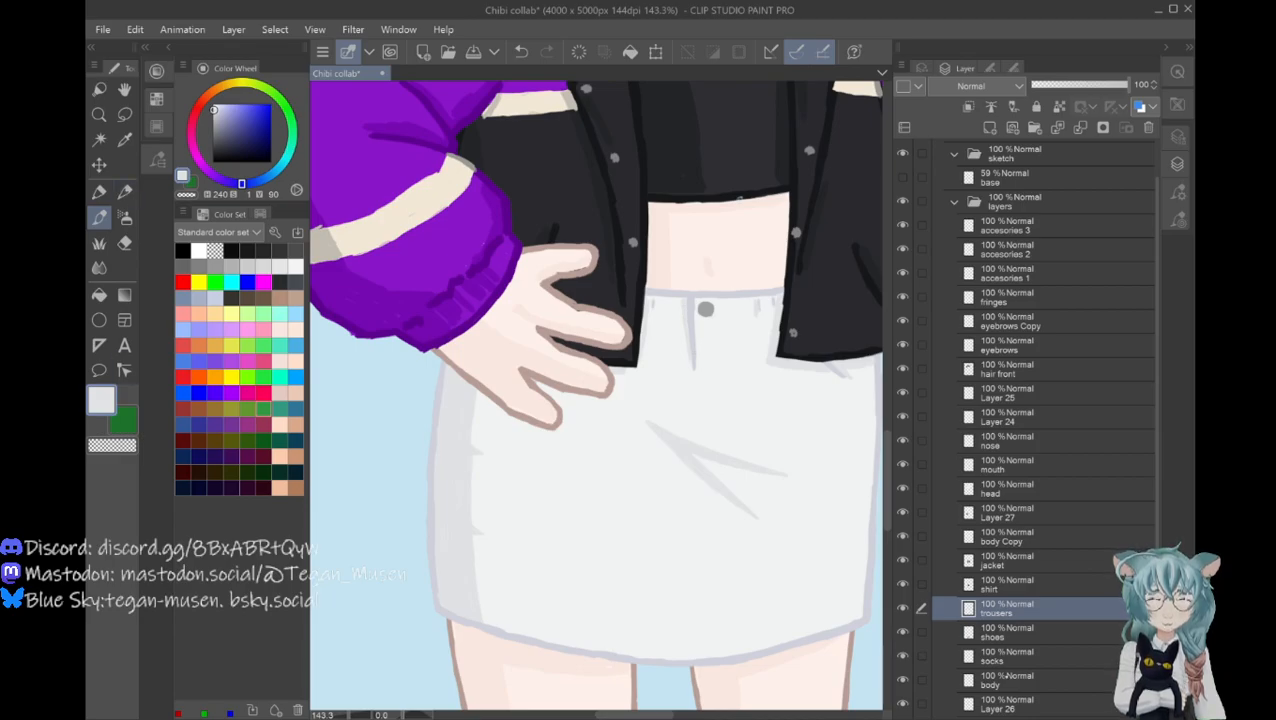
# Step: On the body layer, sample the midriff's skin tone (H 12, S 10, V 98) as the brush colour
pyautogui.click(1005, 680)
pyautogui.click(125, 140)
pyautogui.click(666, 232)
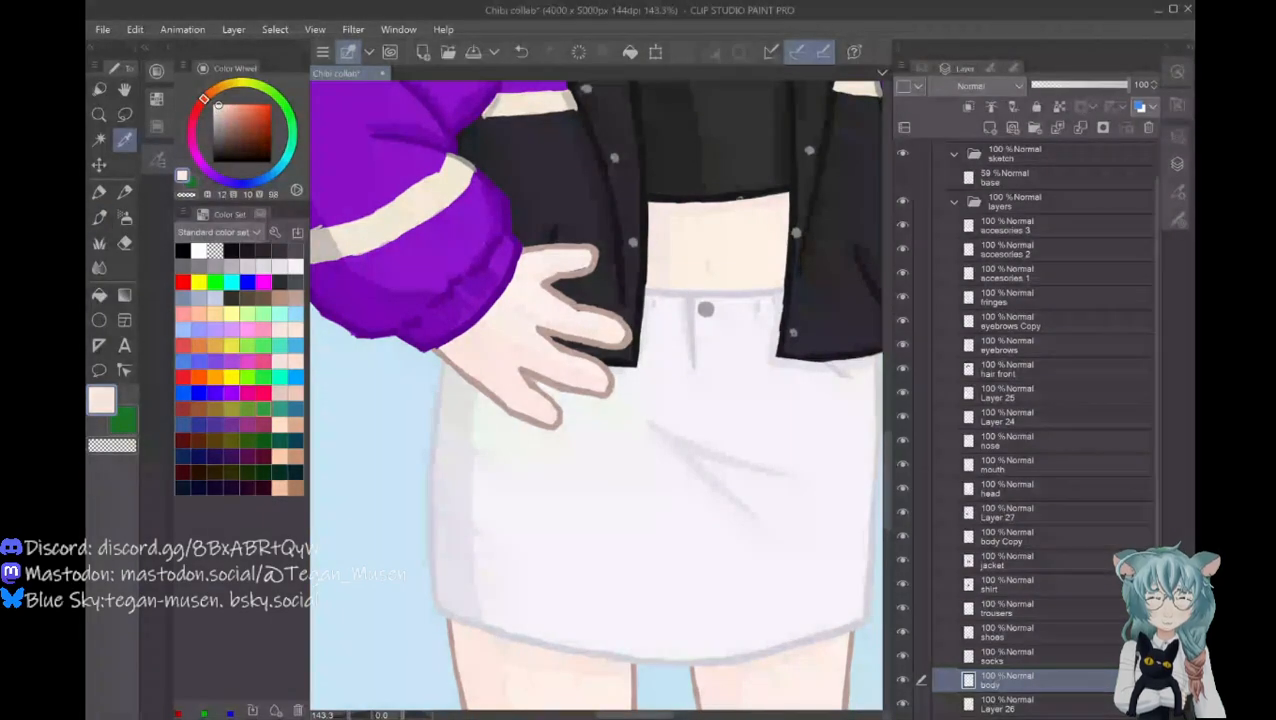
pyautogui.click(99, 217)
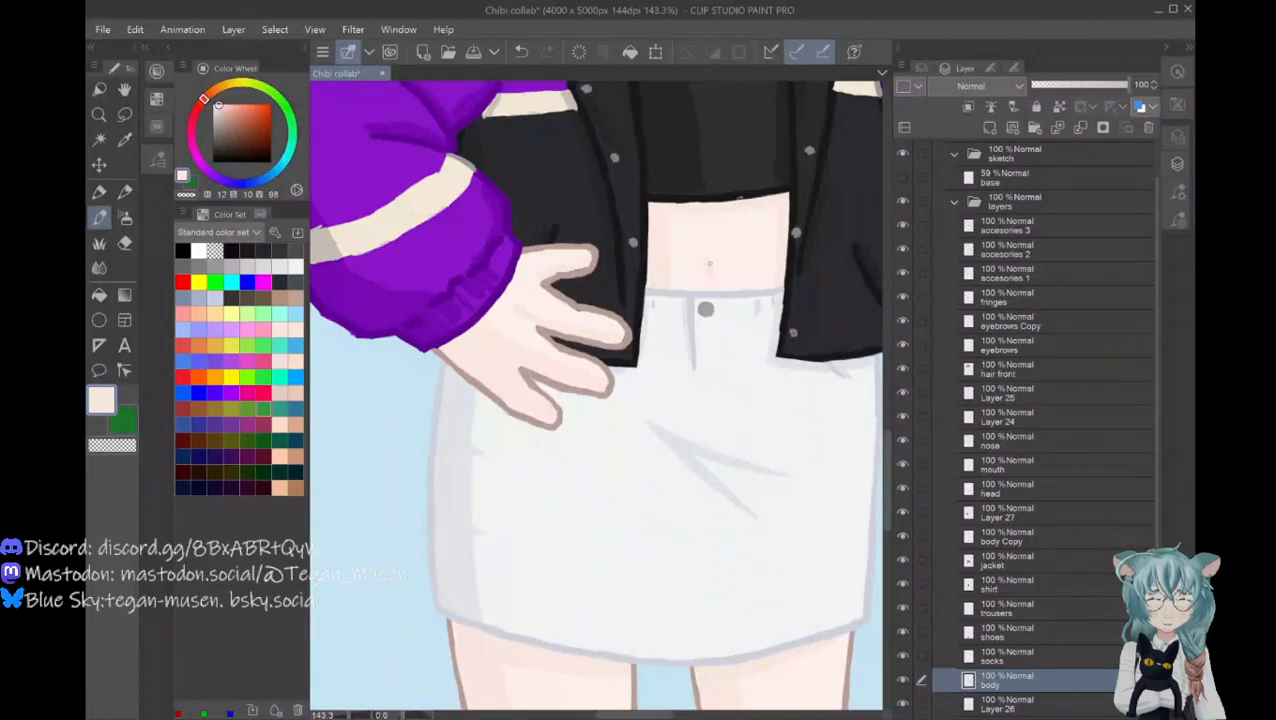
# Step: Review the whole character and toggle the visibility of Layer 24 and Layer 25 off and on to check what each contains
pyautogui.hotkey('ctrl', 'space')
pyautogui.scroll(-2, 430, 501)
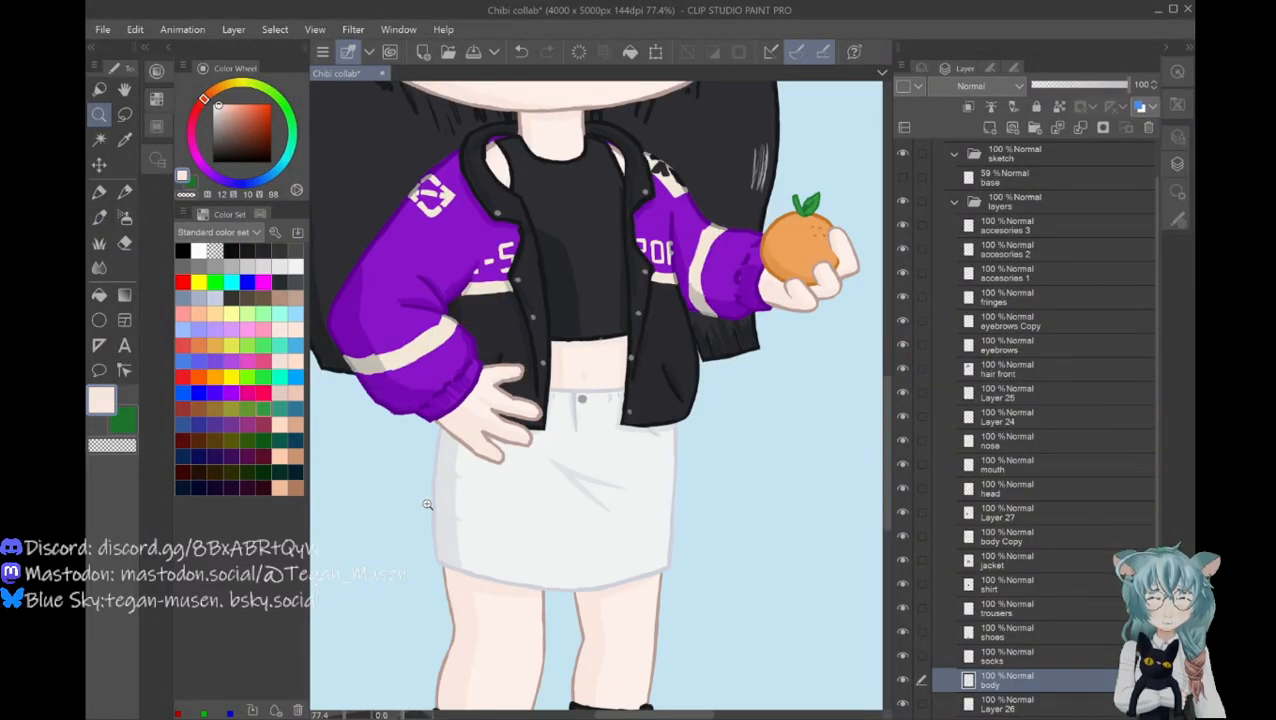
pyautogui.scroll(-2, 409, 497)
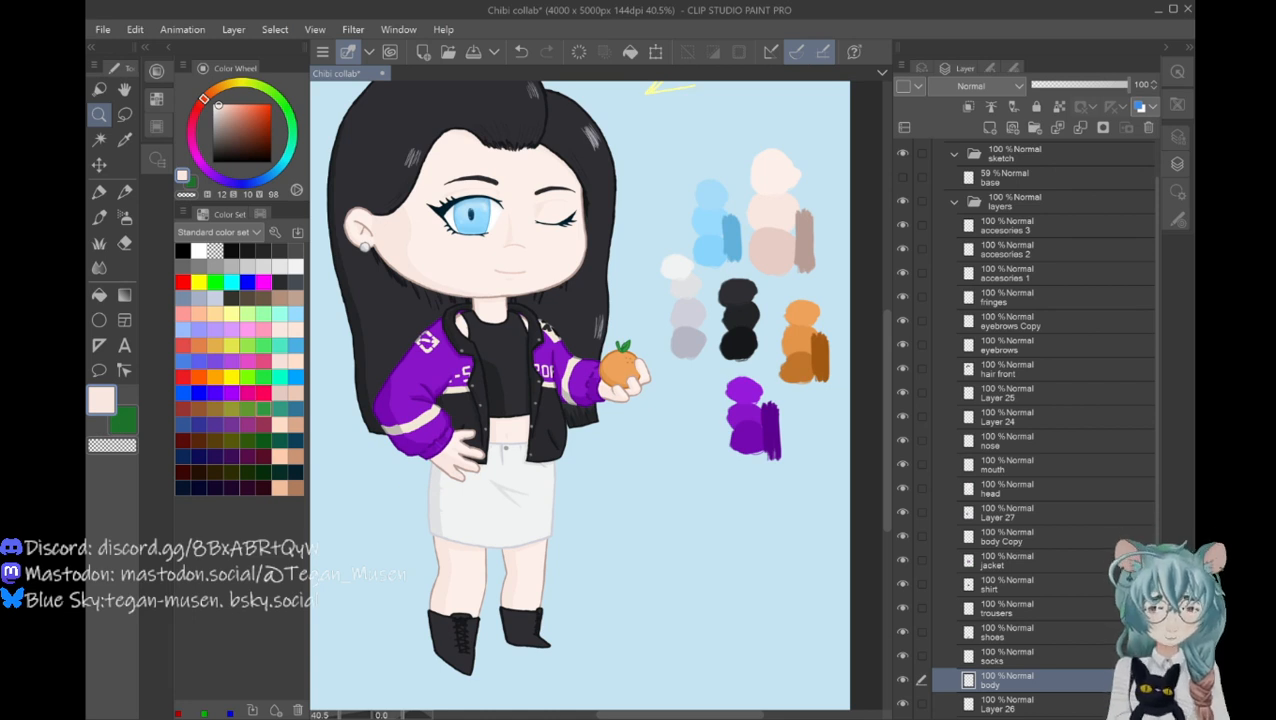
pyautogui.moveTo(676, 714); pyautogui.dragTo(648, 714)
pyautogui.moveTo(887, 420); pyautogui.dragTo(887, 404)
pyautogui.moveTo(650, 714); pyautogui.dragTo(644, 714)
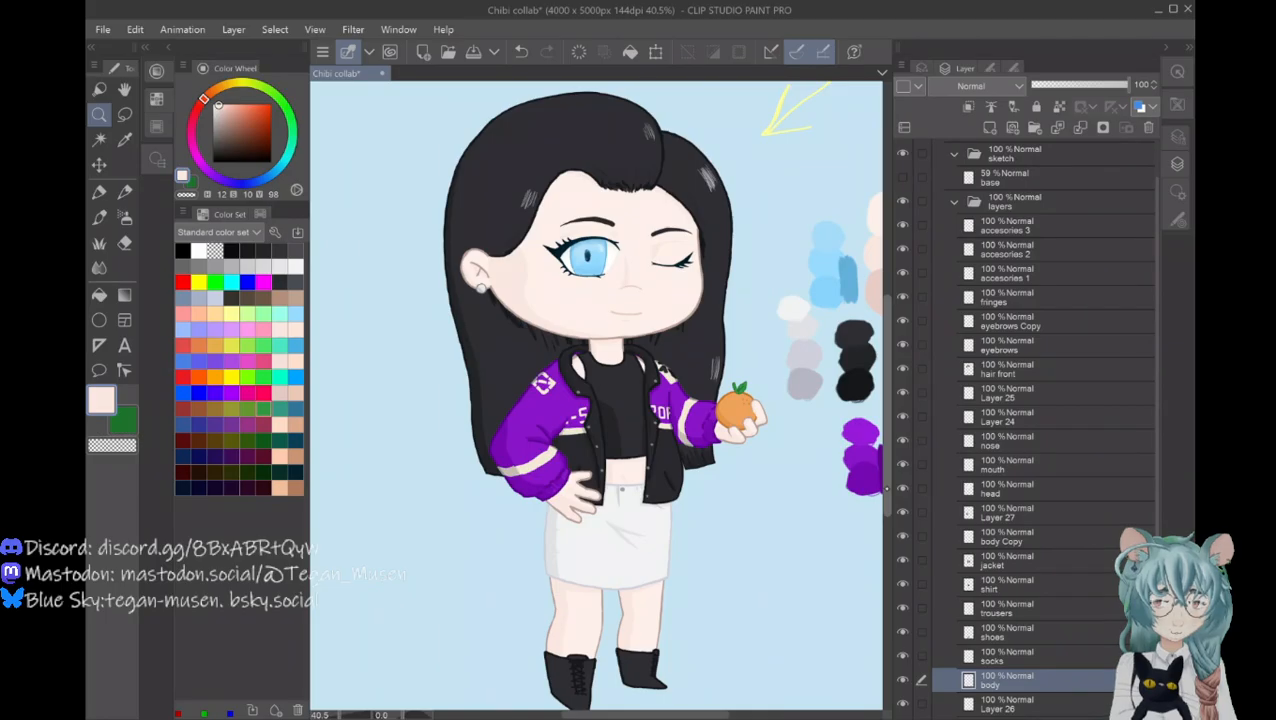
pyautogui.moveTo(886, 489); pyautogui.dragTo(886, 493)
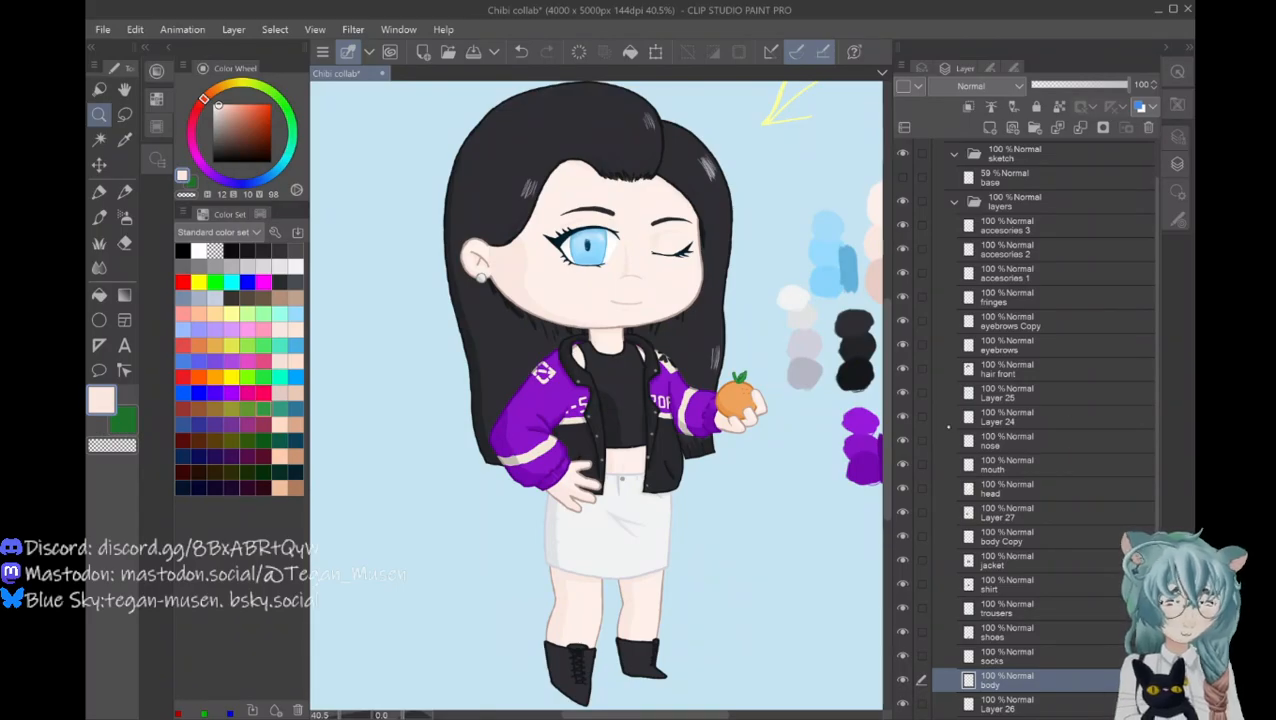
pyautogui.click(904, 418)
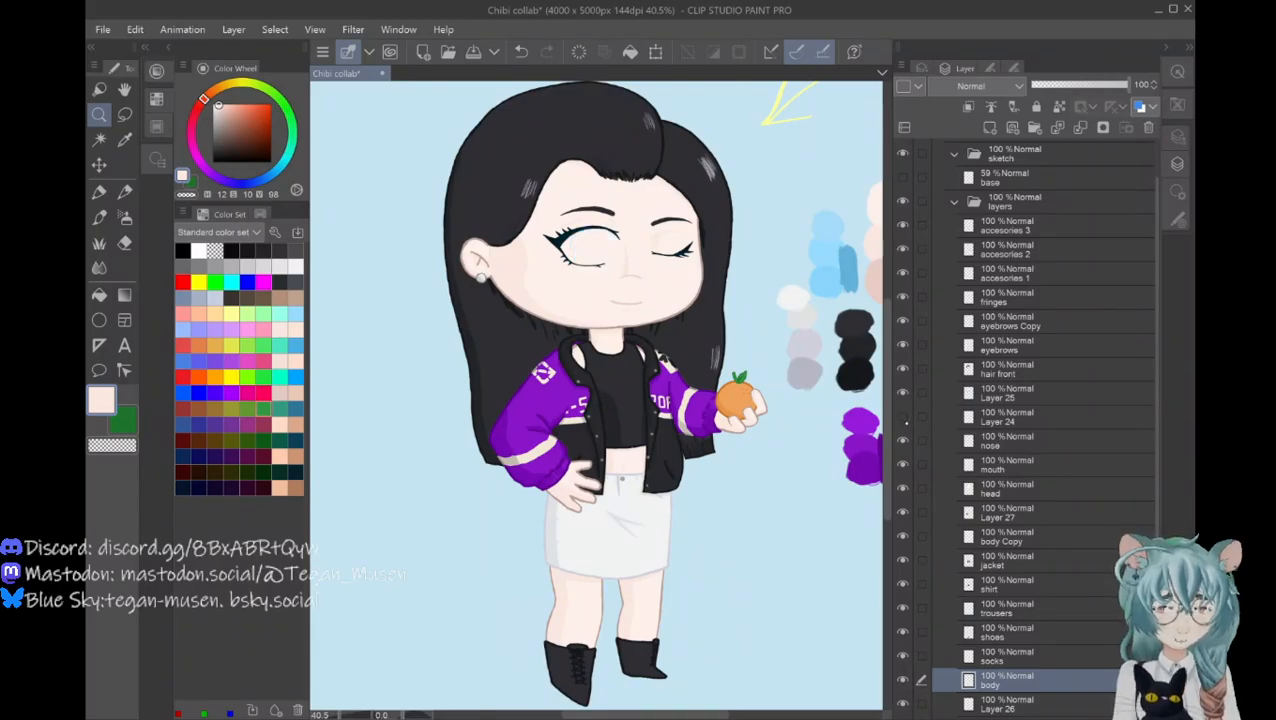
pyautogui.click(904, 418)
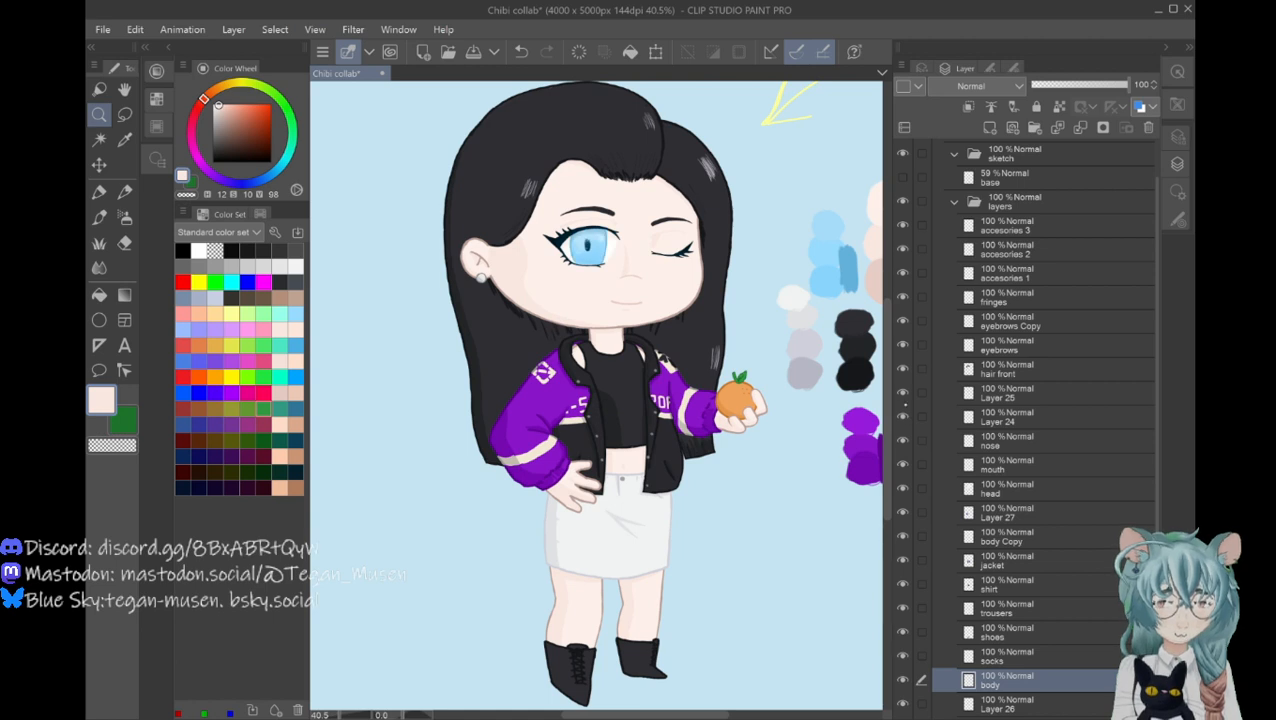
pyautogui.click(904, 394)
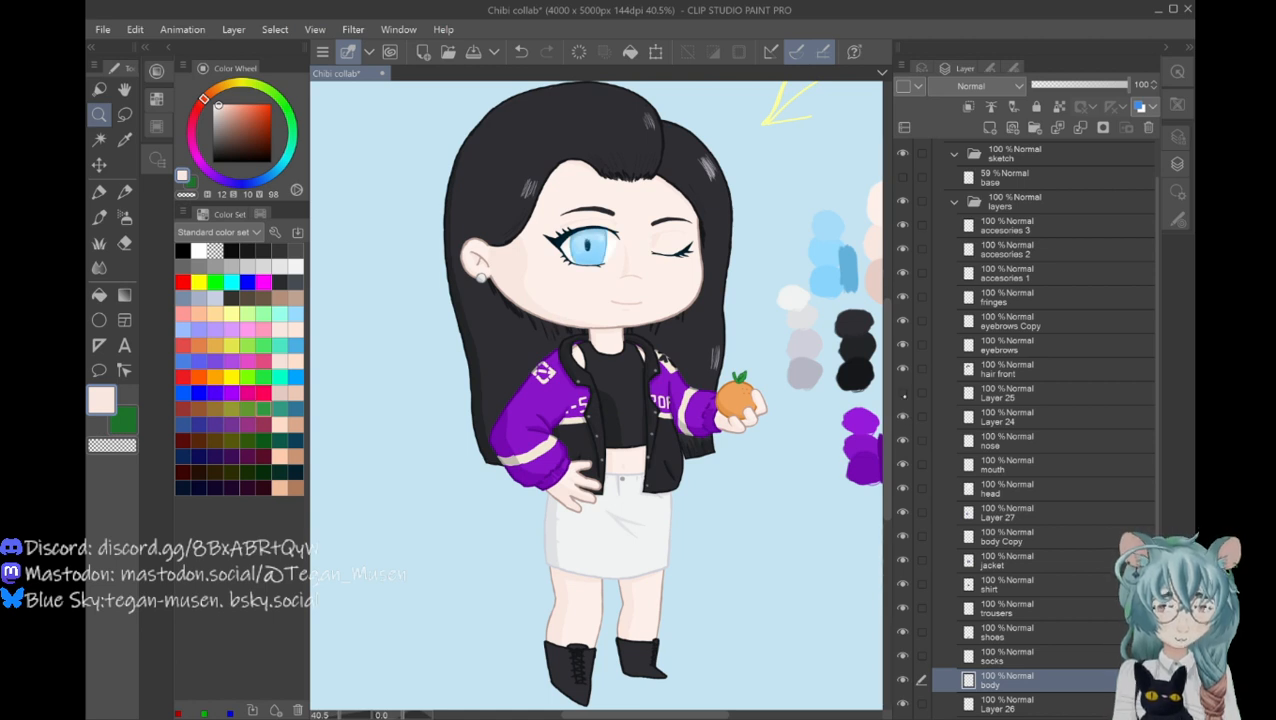
pyautogui.click(904, 395)
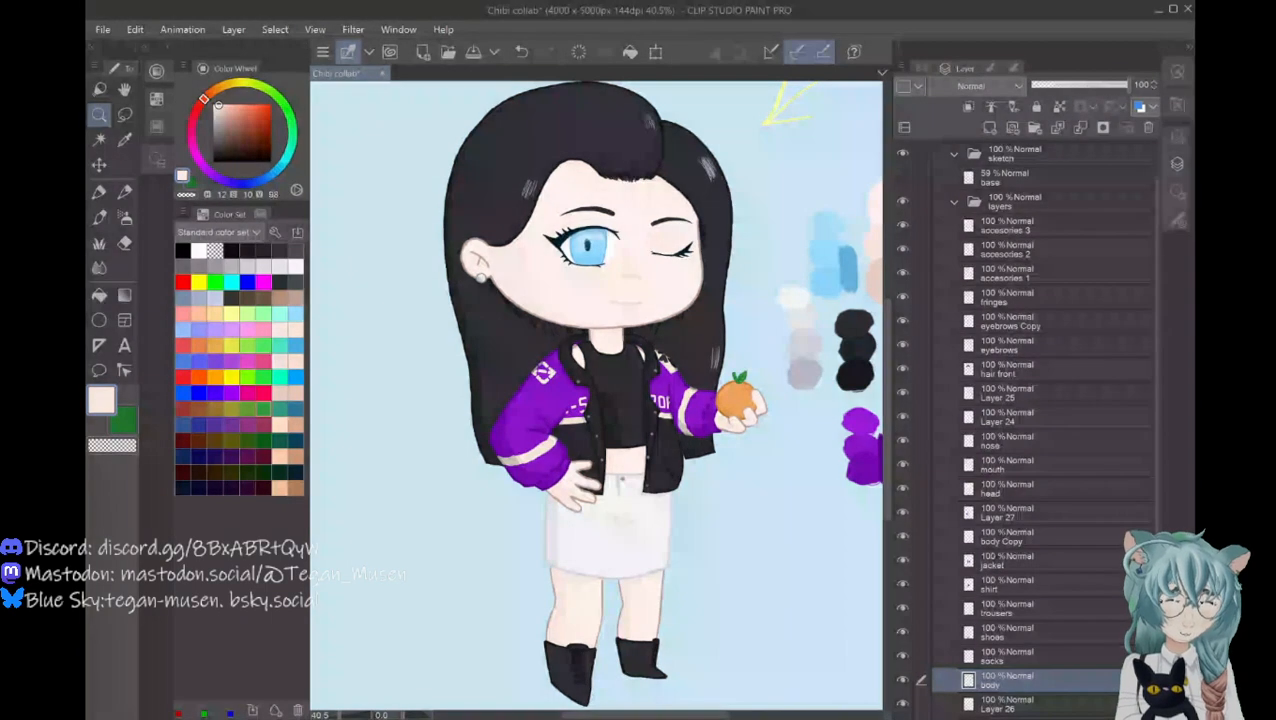
# Step: On the fringes layer, sample the dark skin swatch (H 10, S 19, V 73) and dot small freckles beneath both eyes
pyautogui.click(1046, 372)
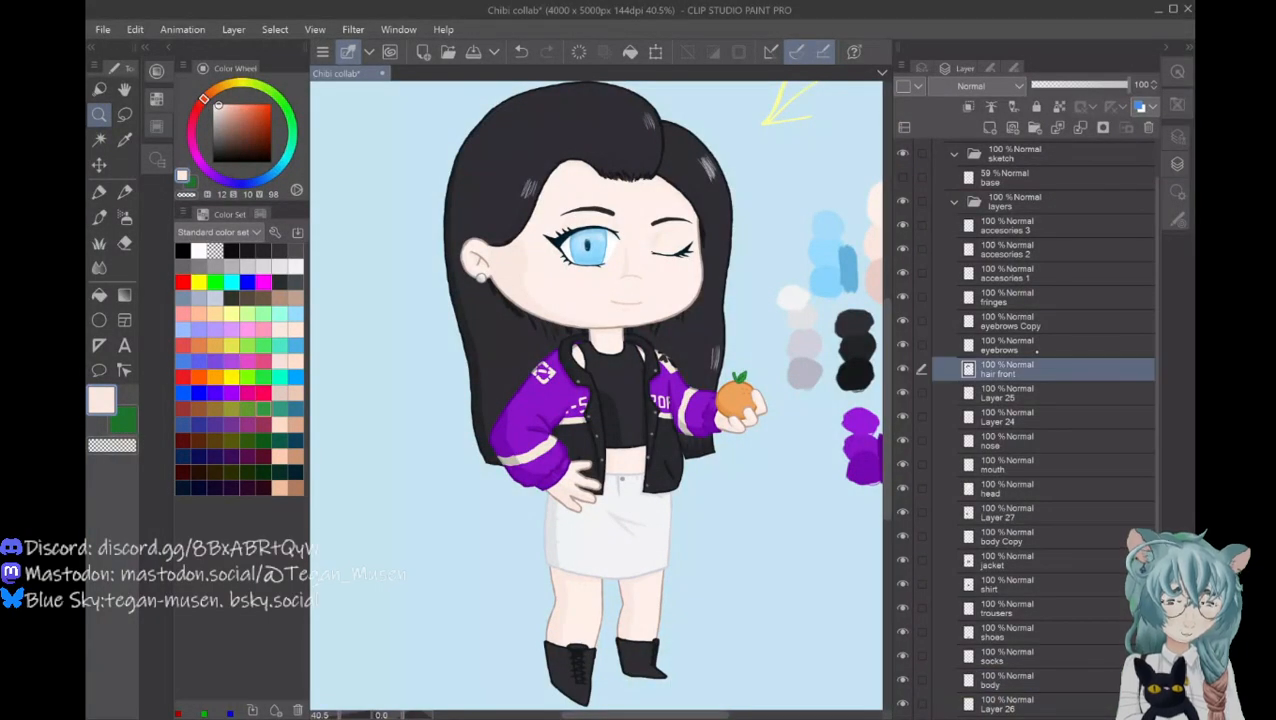
pyautogui.click(1045, 298)
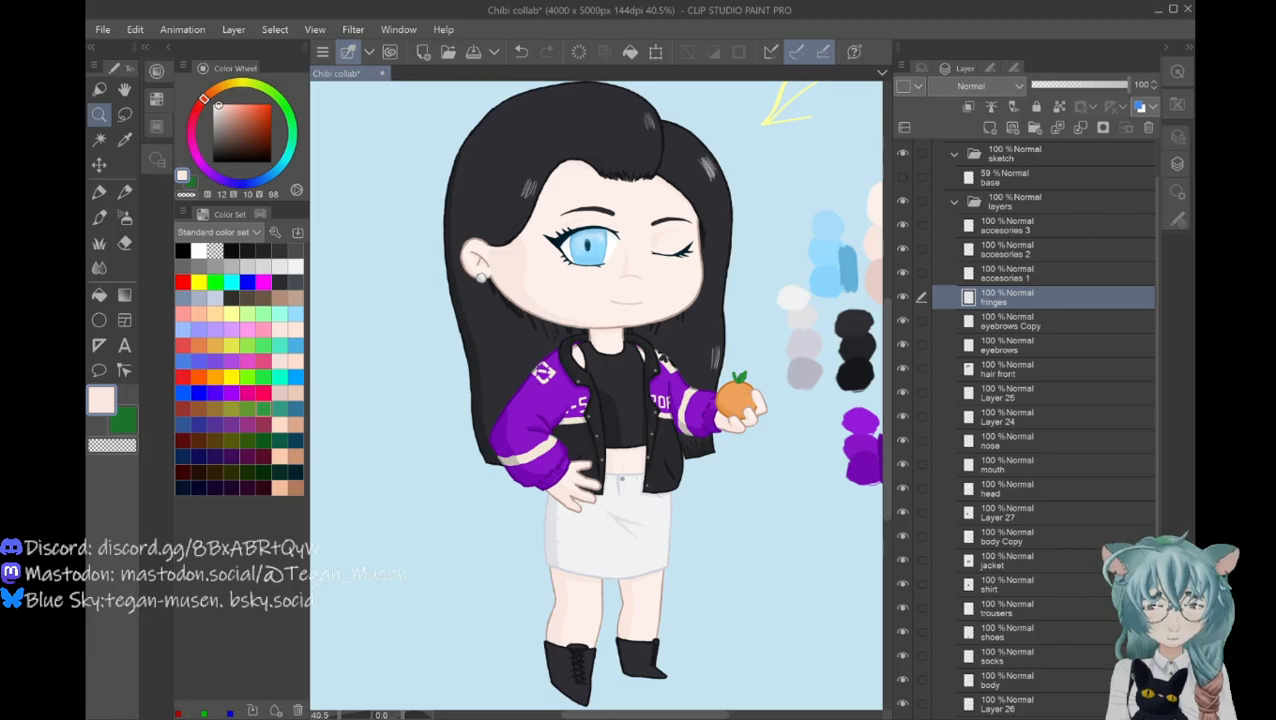
pyautogui.moveTo(645, 715); pyautogui.dragTo(672, 715)
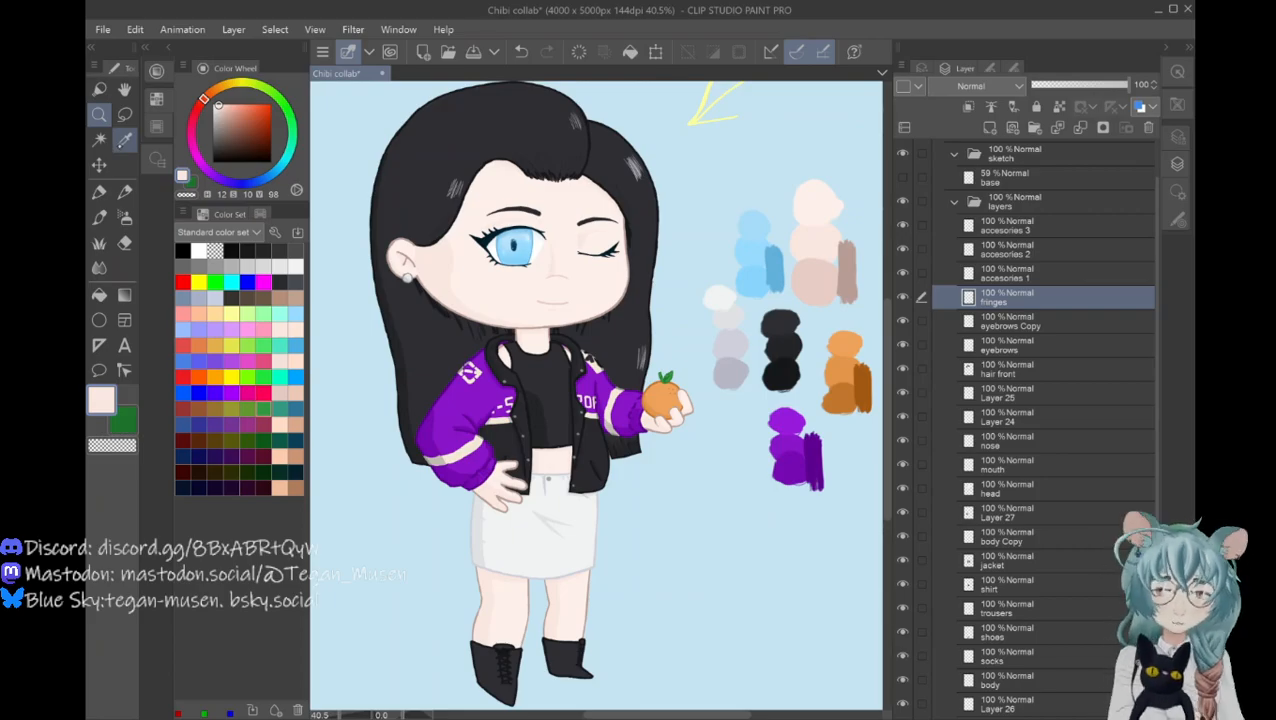
pyautogui.click(124, 139)
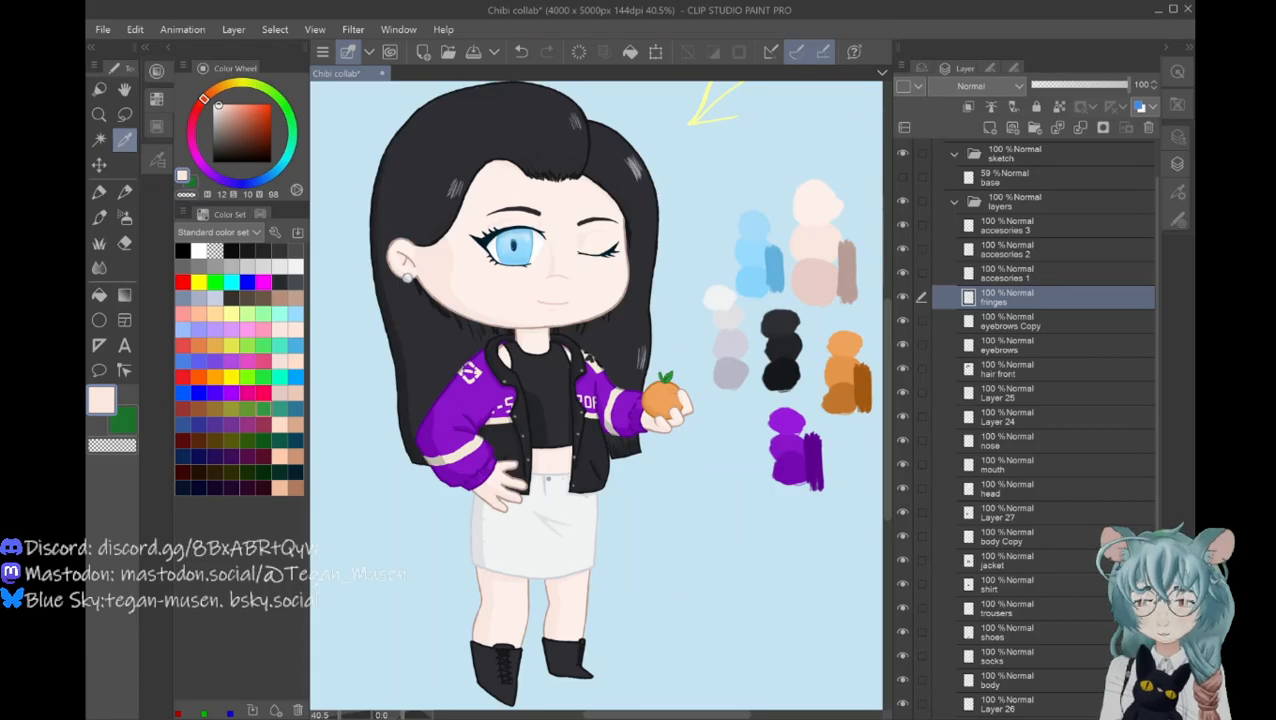
pyautogui.click(848, 272)
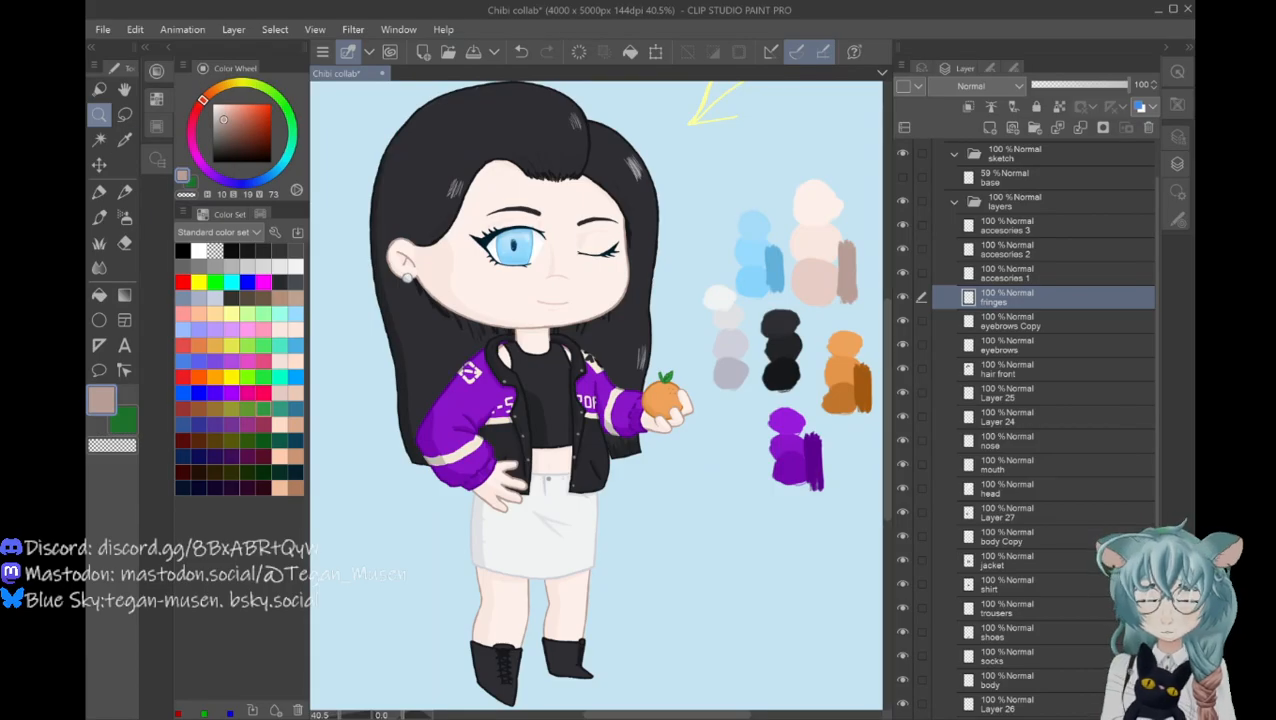
pyautogui.moveTo(539, 276); pyautogui.dragTo(620, 274)
pyautogui.click(456, 273)
pyautogui.click(500, 286)
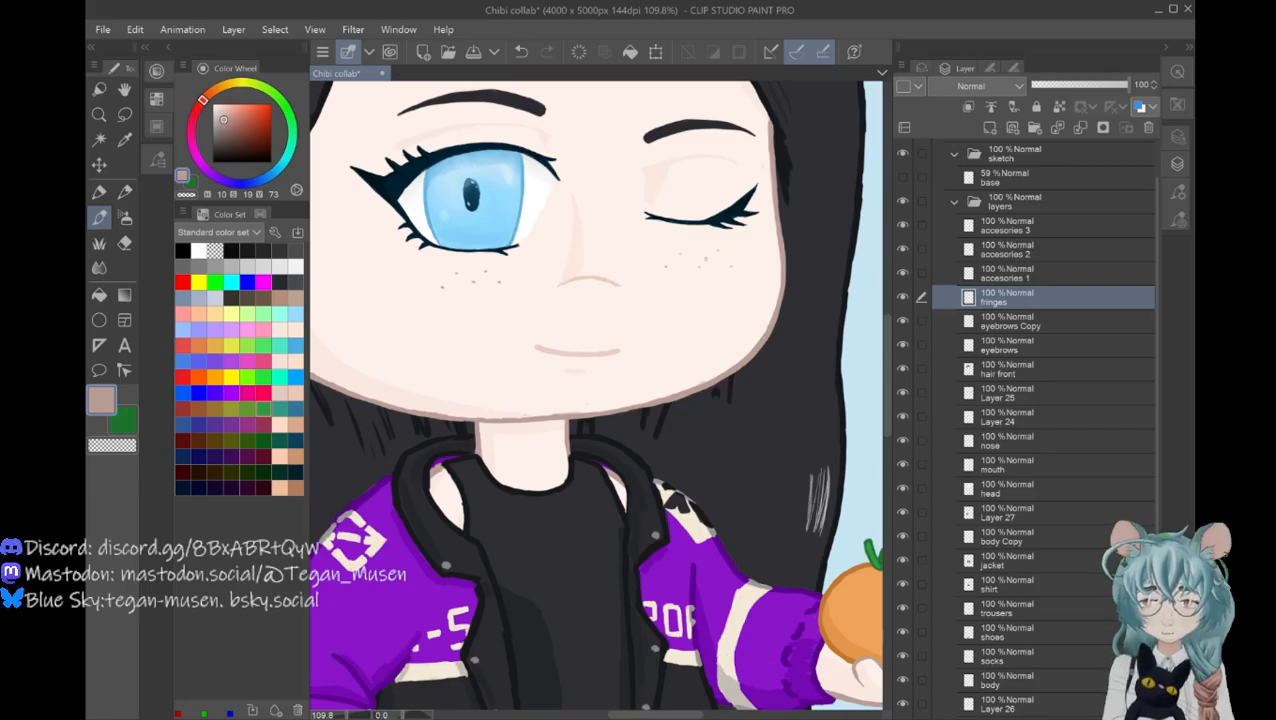
pyautogui.click(99, 115)
pyautogui.moveTo(492, 393); pyautogui.dragTo(463, 415)
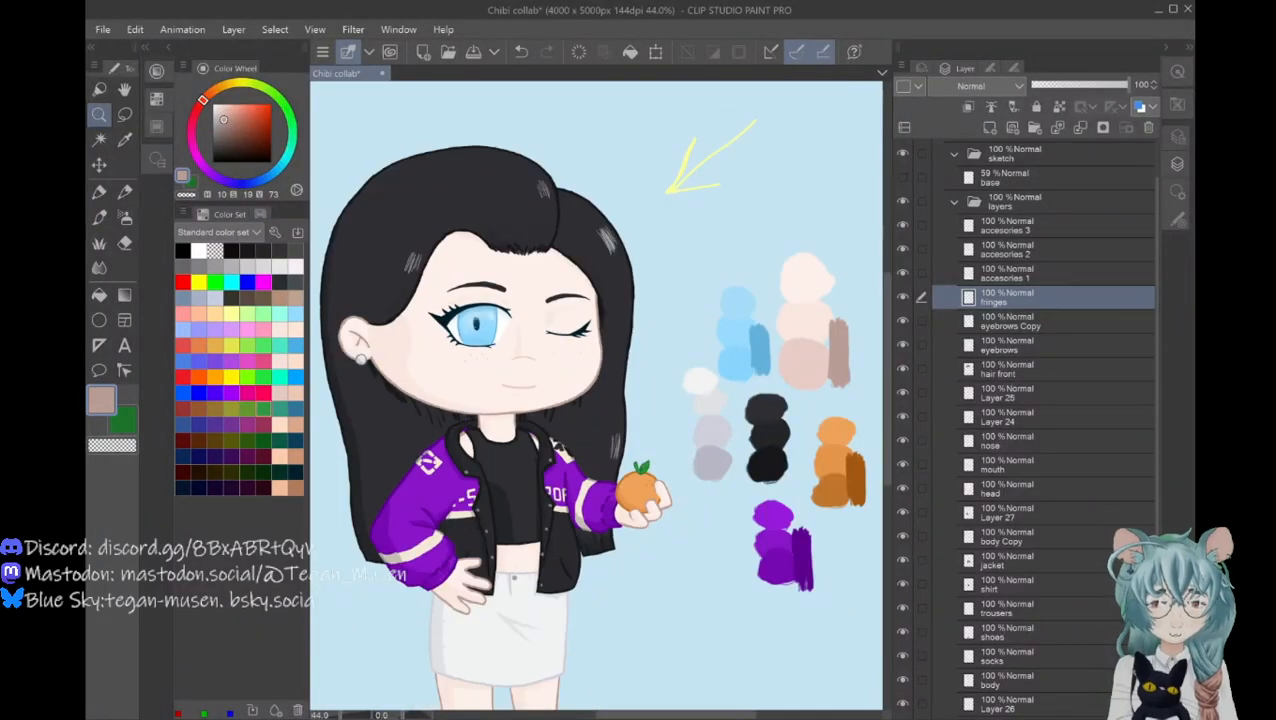
# Step: Collapse the sketch folder and hide both it and Folder 1, clearing the colour swatches from the canvas
pyautogui.scroll(-2, 882, 404)
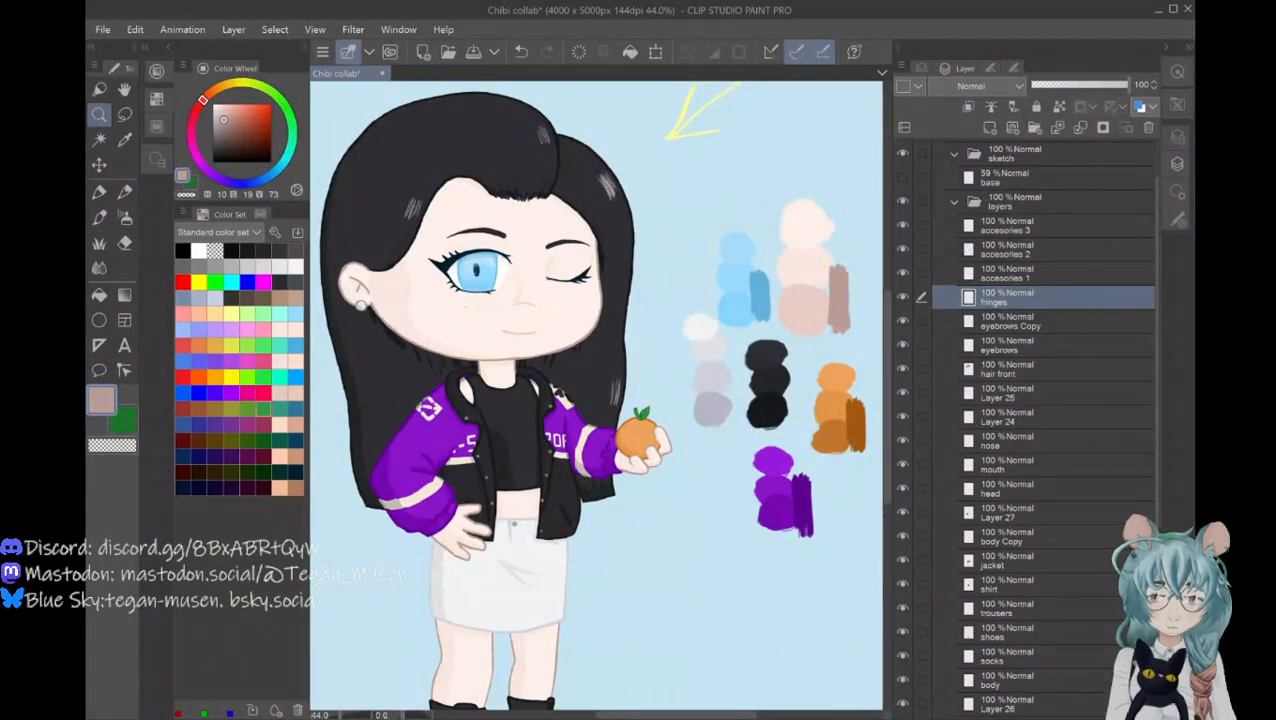
pyautogui.click(382, 436)
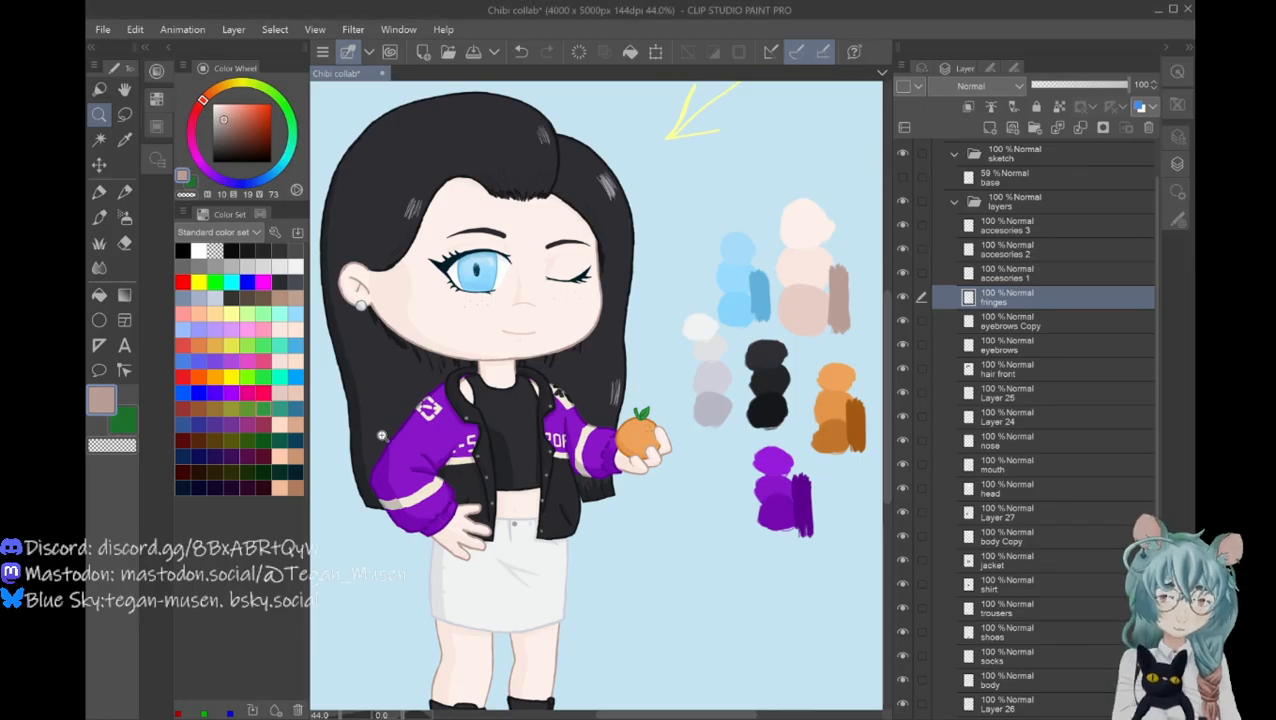
pyautogui.scroll(-1, 382, 436)
pyautogui.moveTo(887, 460); pyautogui.dragTo(887, 467)
pyautogui.moveTo(682, 715); pyautogui.dragTo(659, 715)
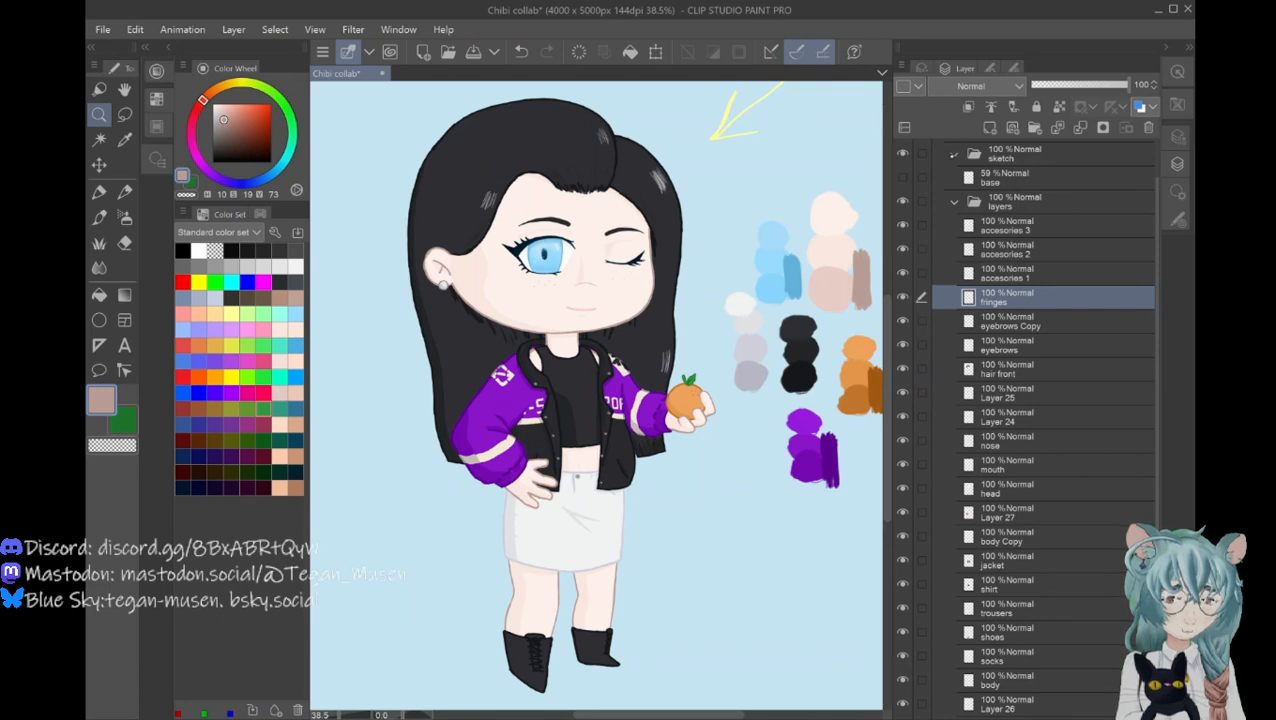
pyautogui.click(951, 154)
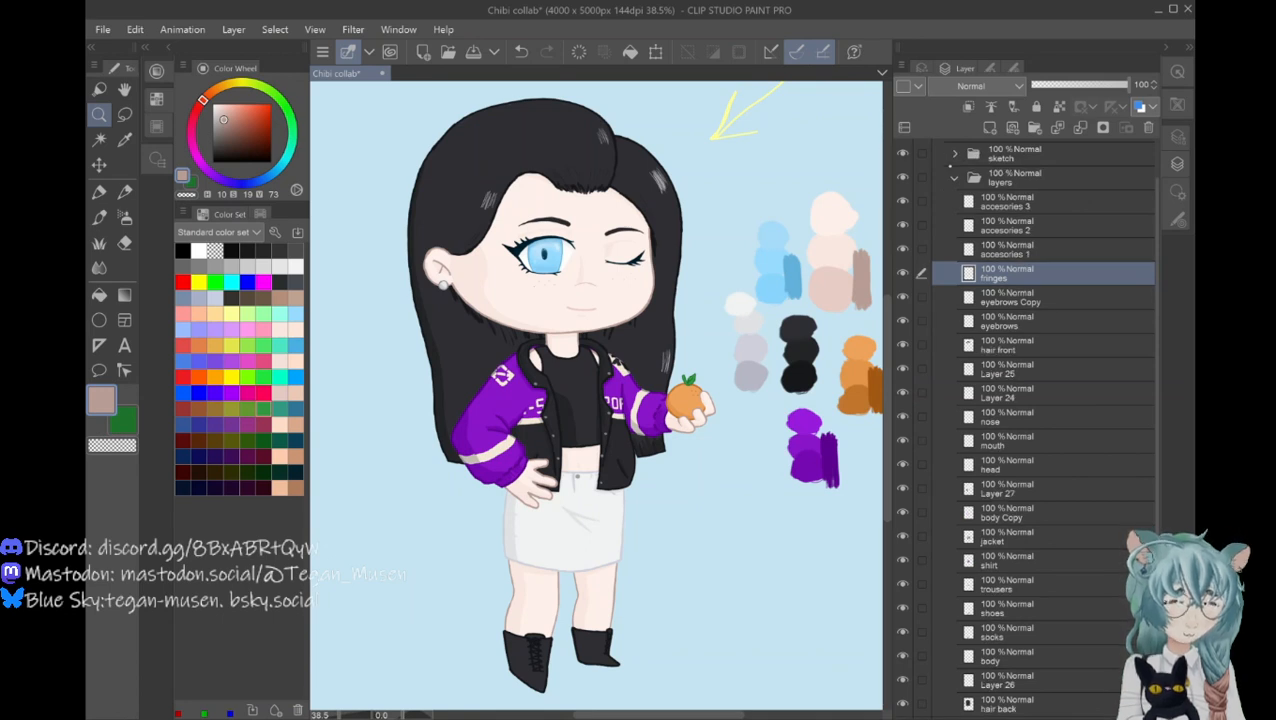
pyautogui.scroll(3, 1040, 400)
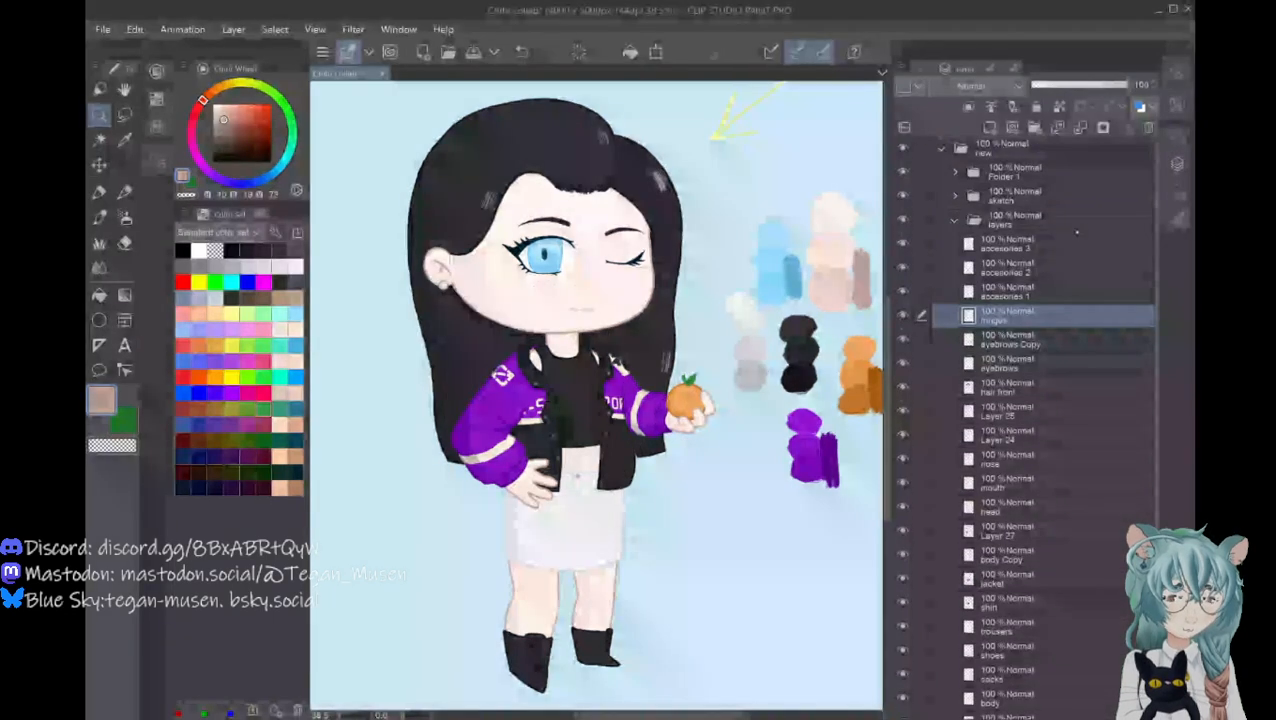
pyautogui.click(902, 193)
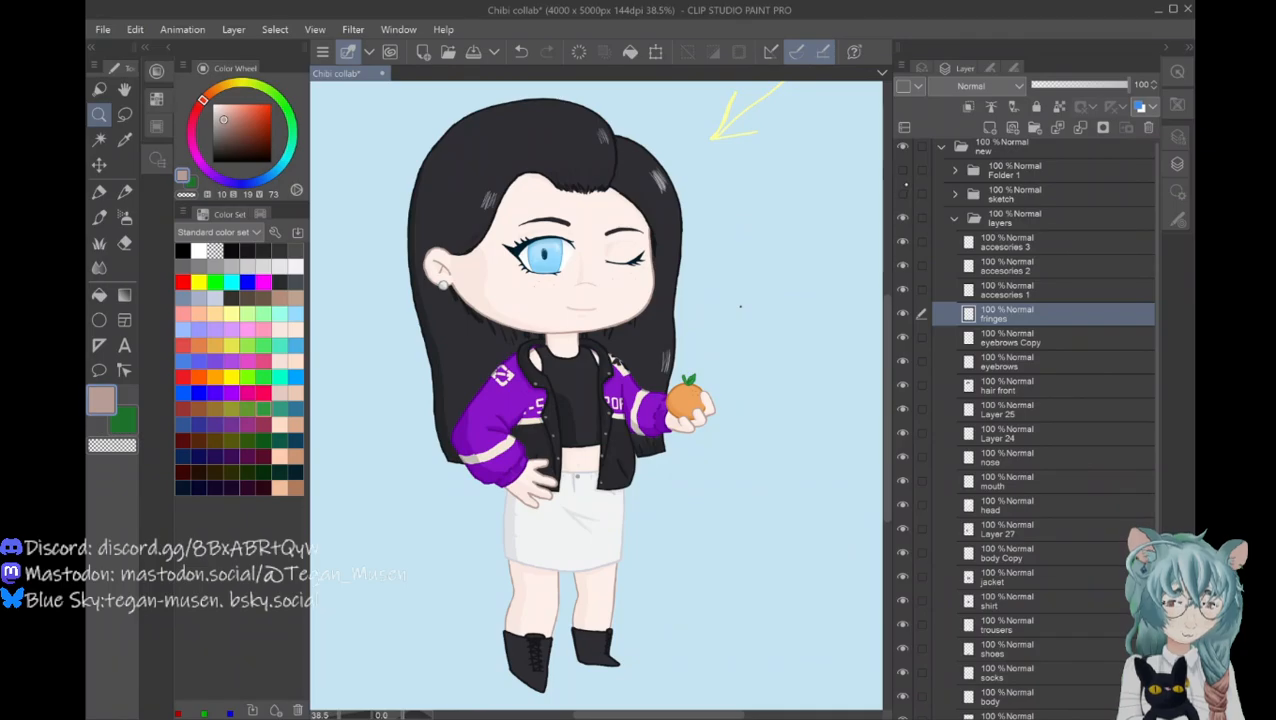
pyautogui.click(957, 195)
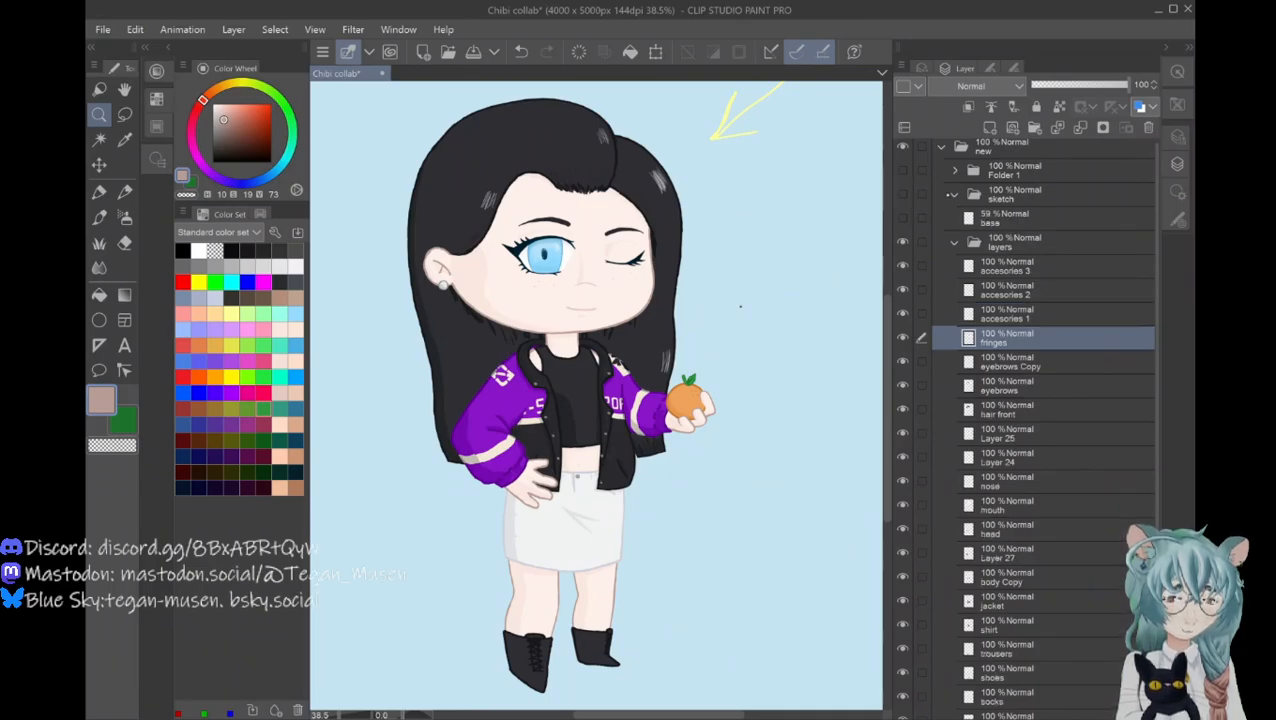
pyautogui.click(957, 195)
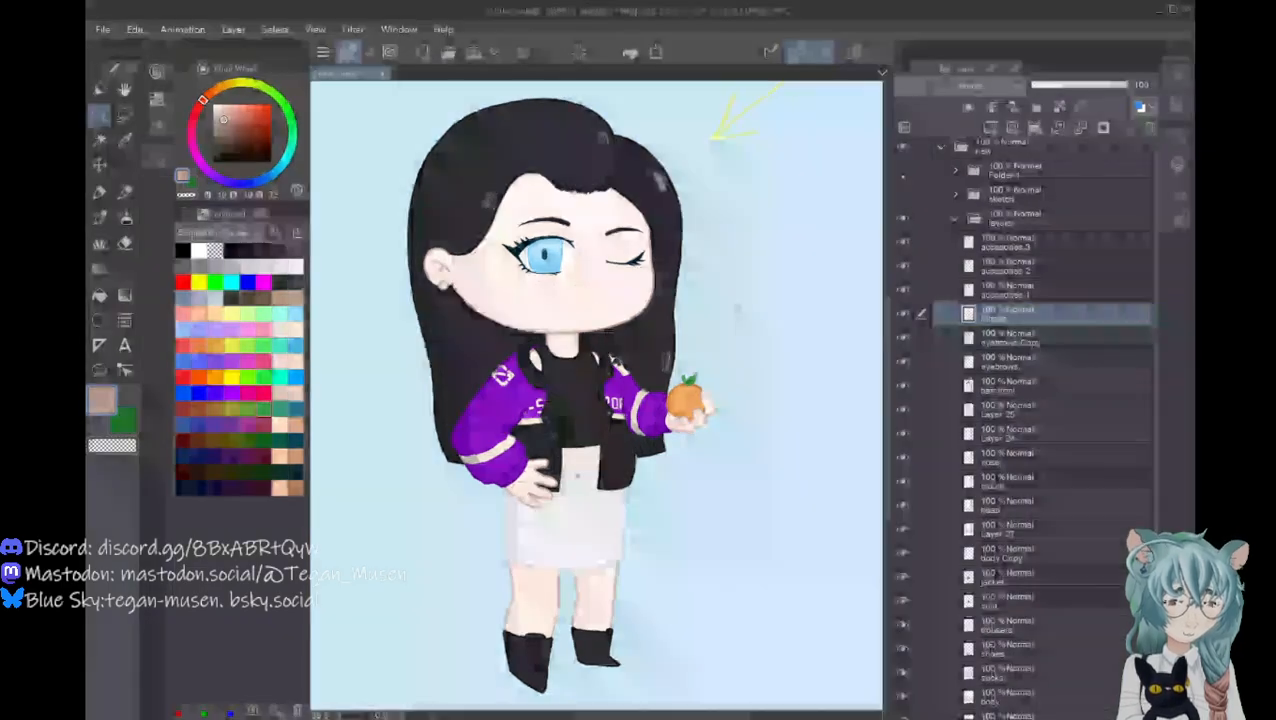
# Step: On the body layer, erase the yellow arrow and the stray dot in the background beside the character with a size 120 rough eraser
pyautogui.scroll(-3, 1157, 330)
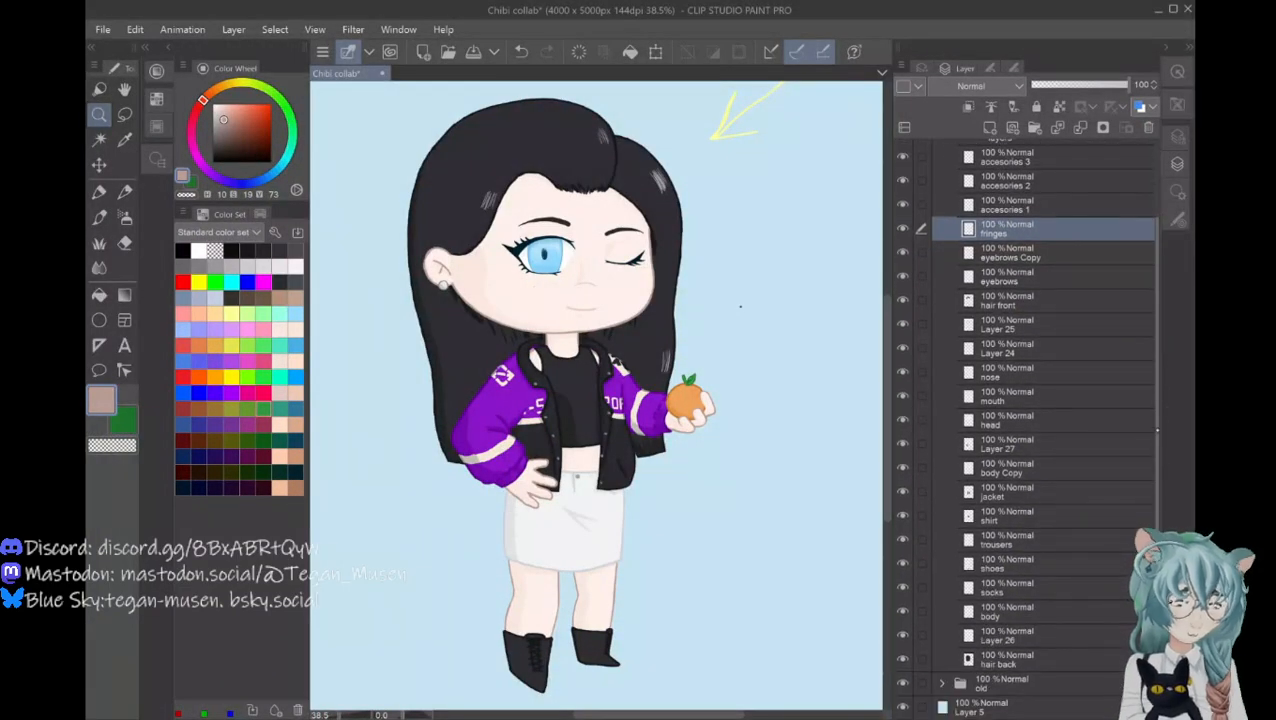
pyautogui.scroll(3, 1157, 377)
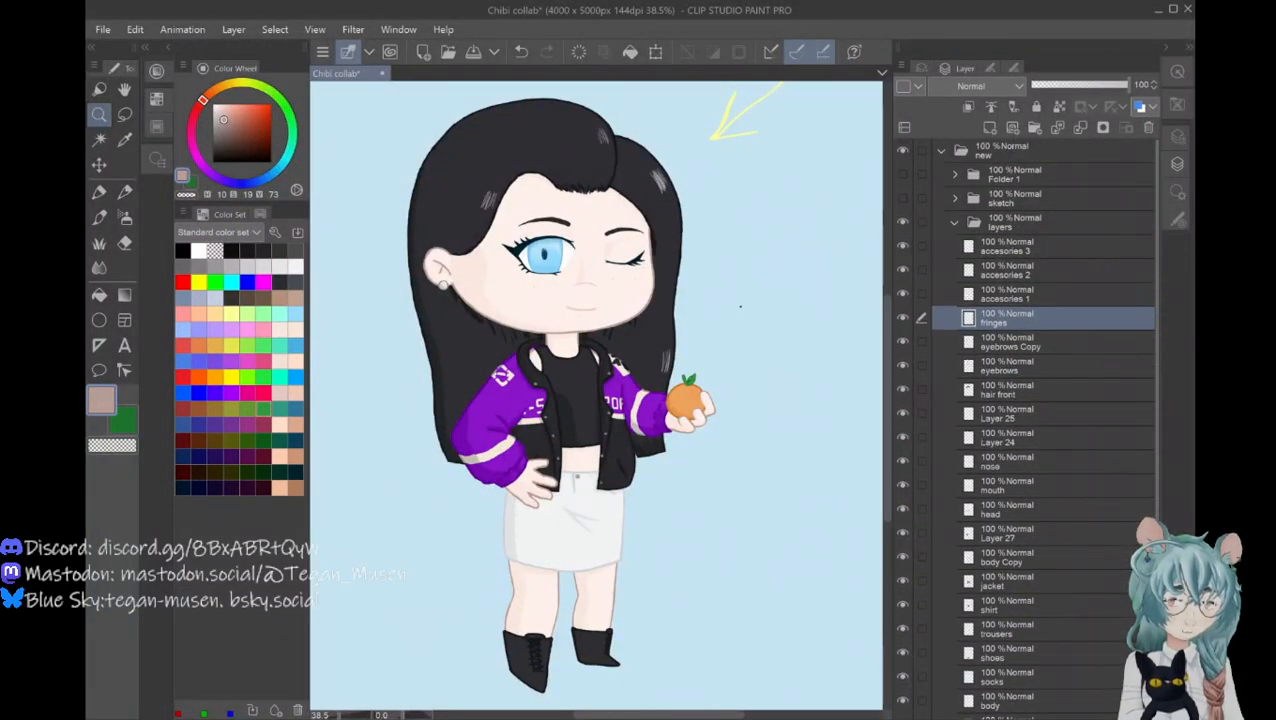
pyautogui.click(954, 222)
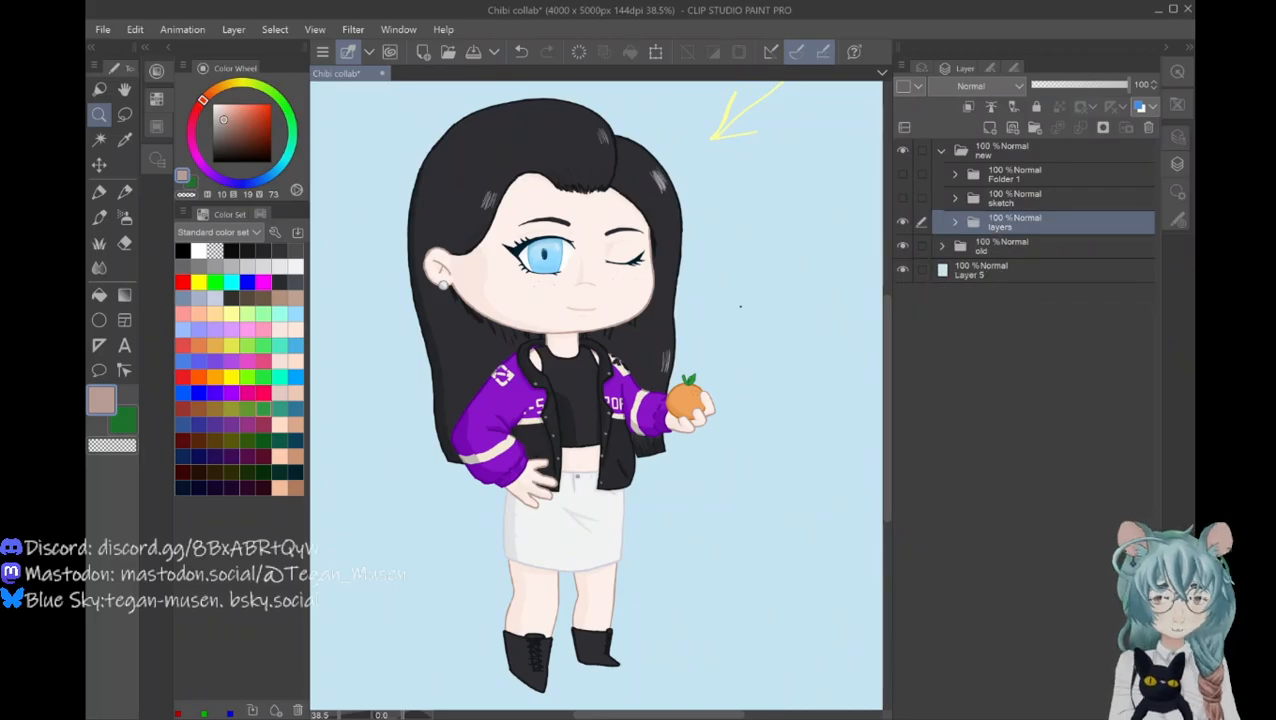
pyautogui.moveTo(886, 424); pyautogui.dragTo(886, 407)
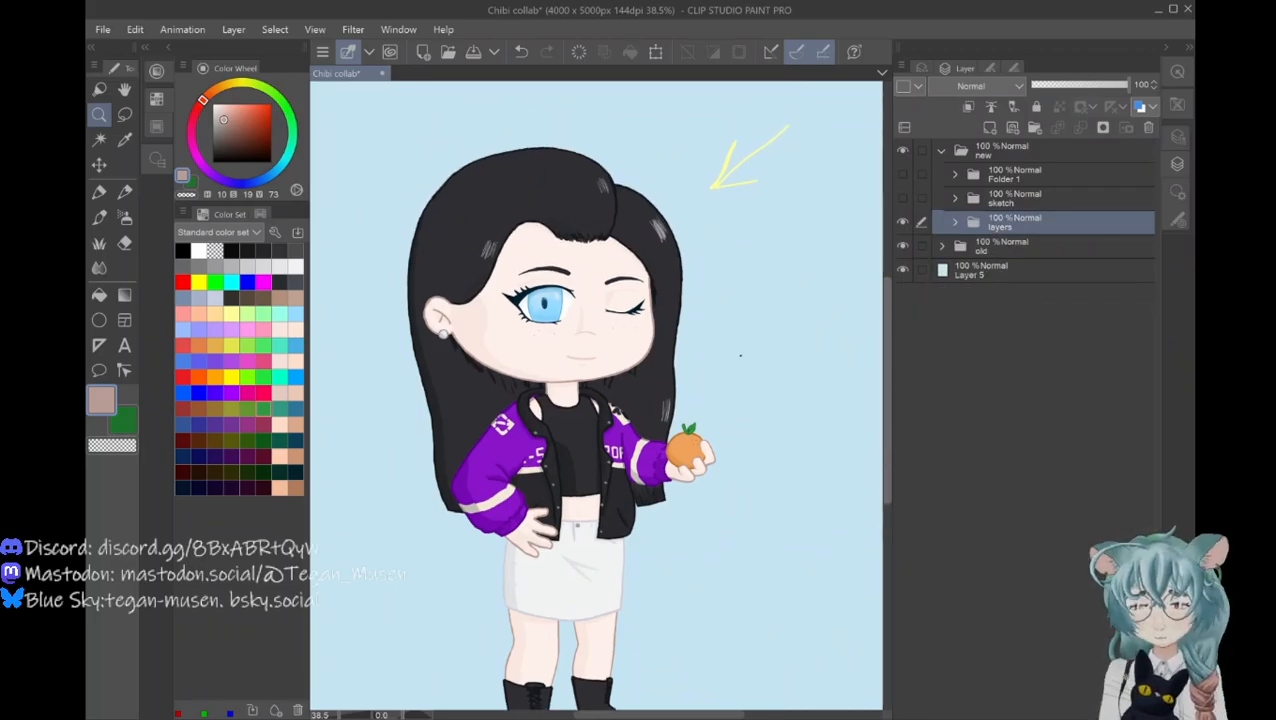
pyautogui.click(125, 244)
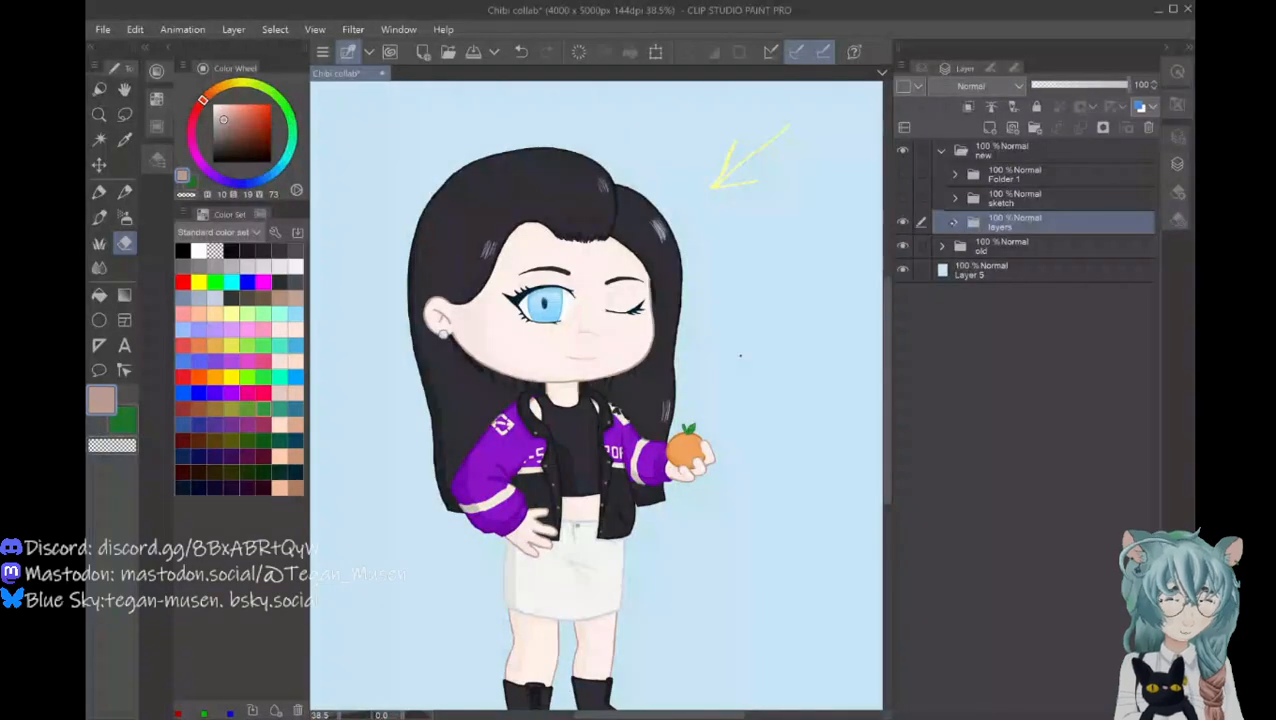
pyautogui.click(954, 222)
pyautogui.click(1008, 701)
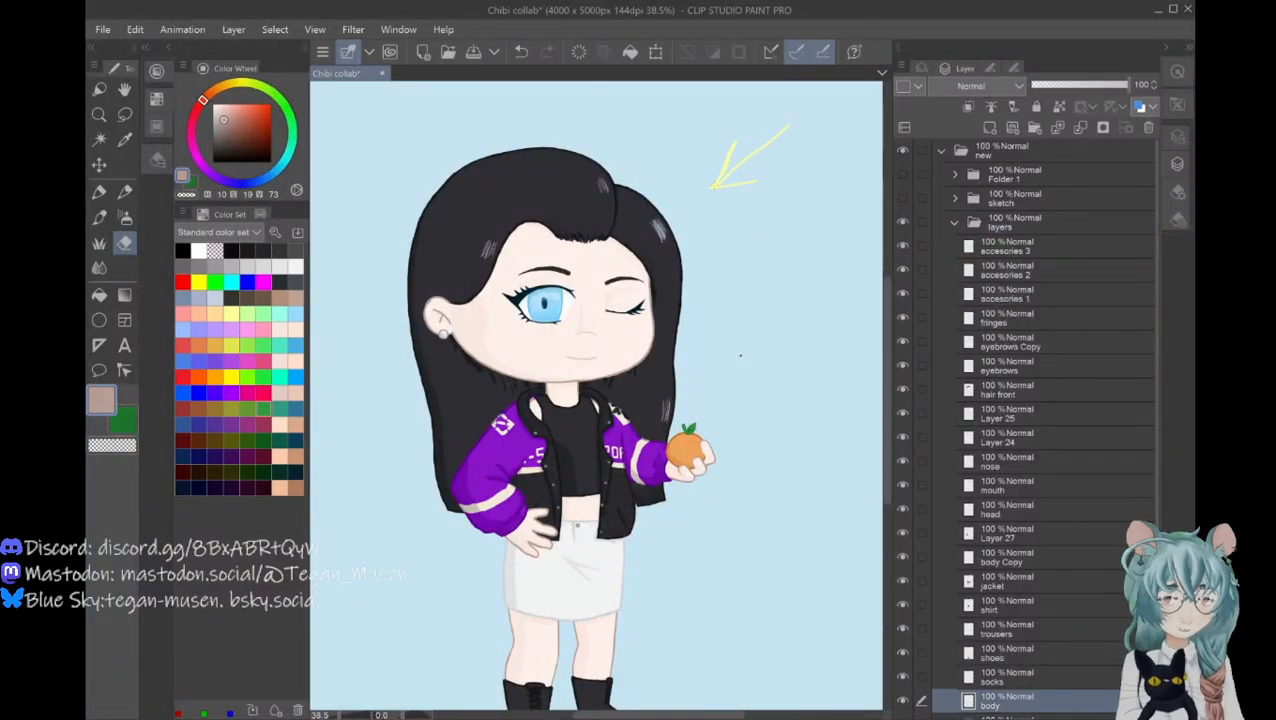
pyautogui.click(1177, 219)
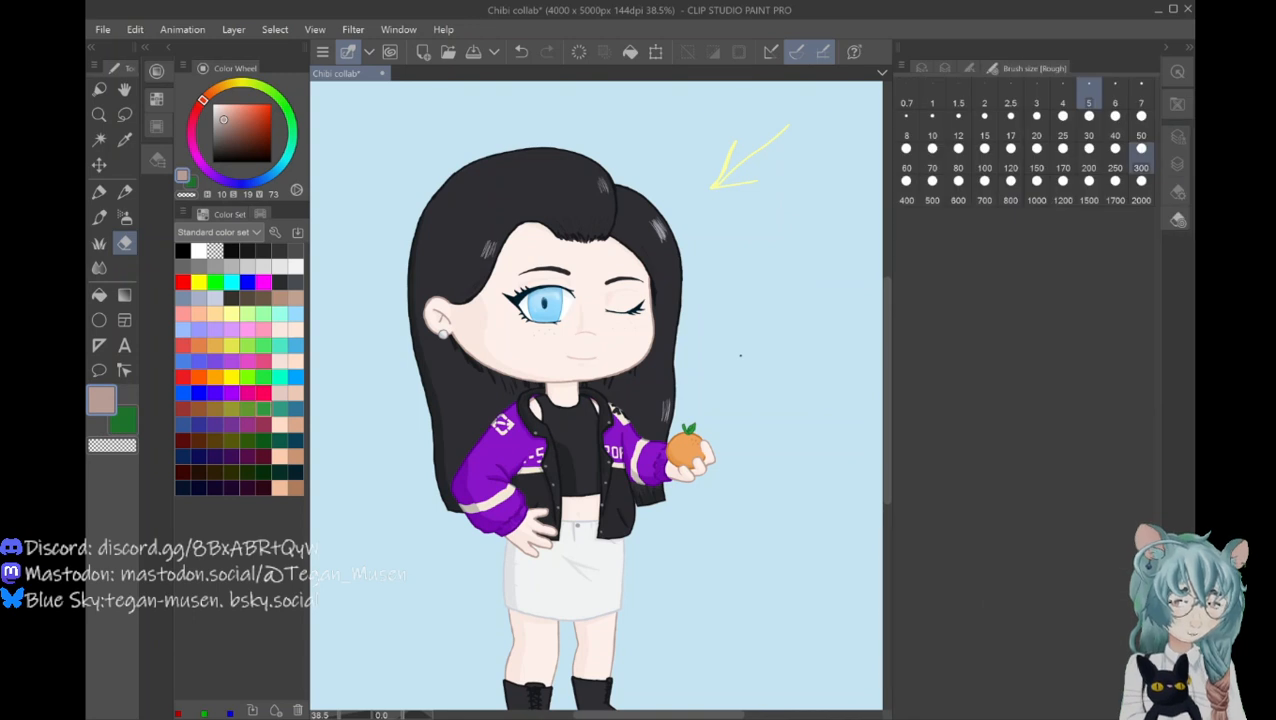
pyautogui.click(1010, 155)
pyautogui.moveTo(714, 184)
pyautogui.mouseDown()
pyautogui.moveTo(731, 147)
pyautogui.moveTo(718, 189)
pyautogui.moveTo(780, 122)
pyautogui.mouseUp()
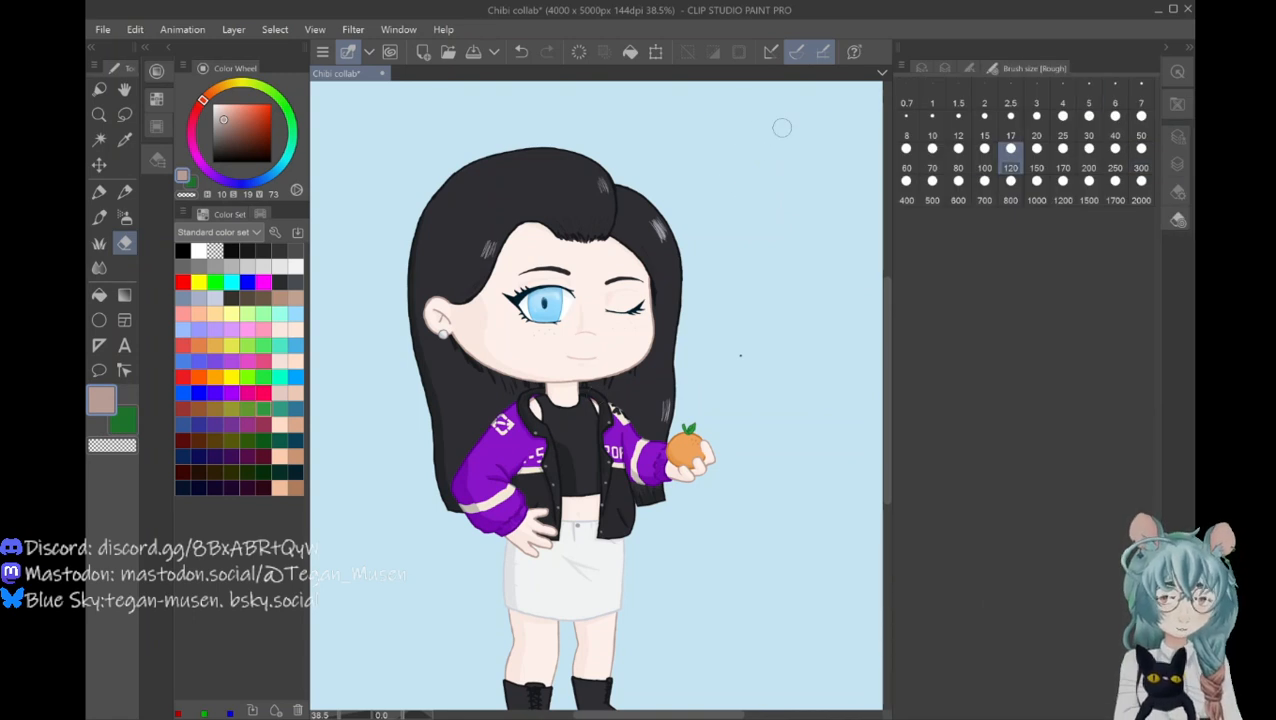
pyautogui.moveTo(743, 375); pyautogui.dragTo(741, 312)
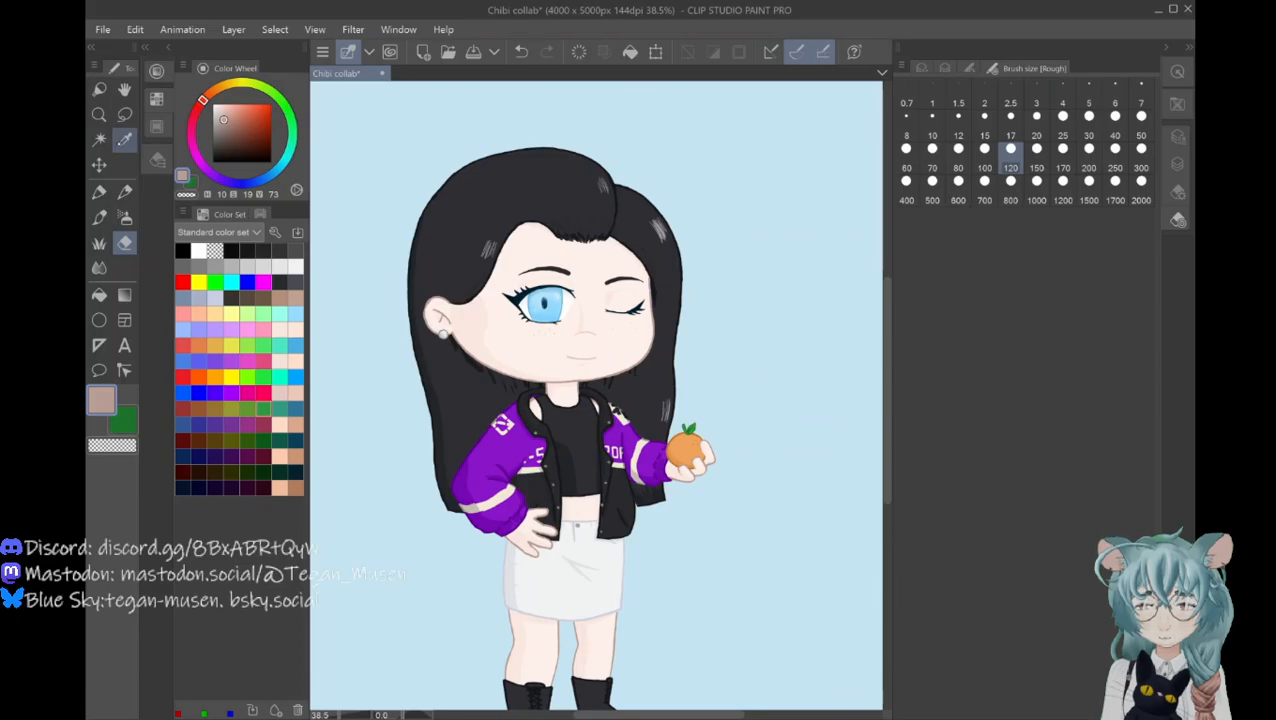
# Step: Review the character with the whole canvas in view and collapse the layers folder
pyautogui.click(99, 115)
pyautogui.keyDown('alt'); pyautogui.click(371, 446); pyautogui.keyUp('alt')
pyautogui.moveTo(680, 714); pyautogui.dragTo(647, 714)
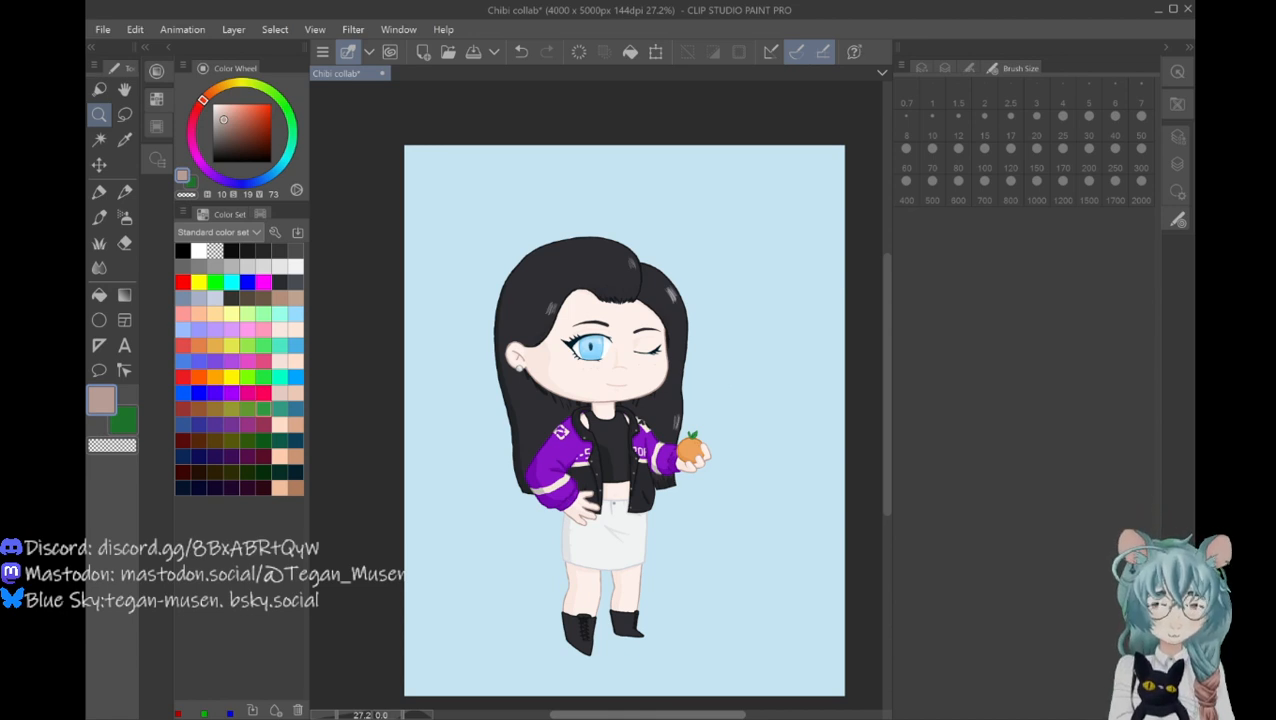
pyautogui.hscroll(-1, 600, 400)
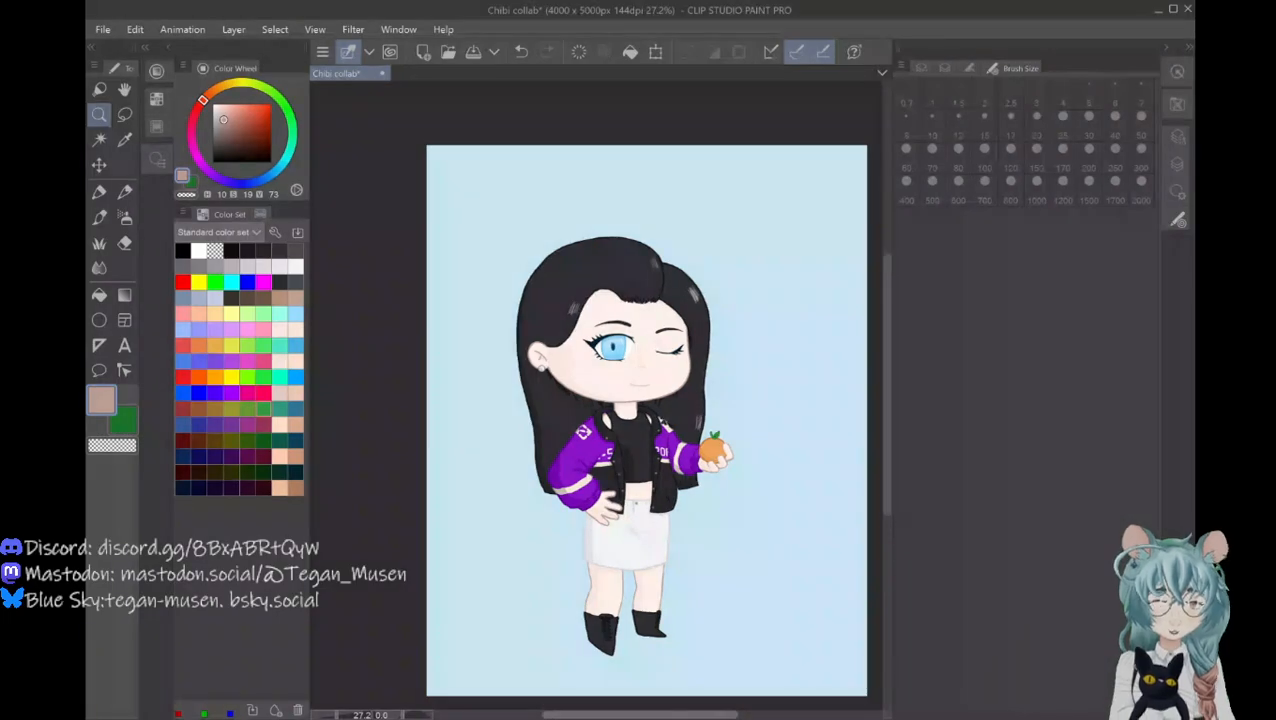
pyautogui.hscroll(1, 638, 420)
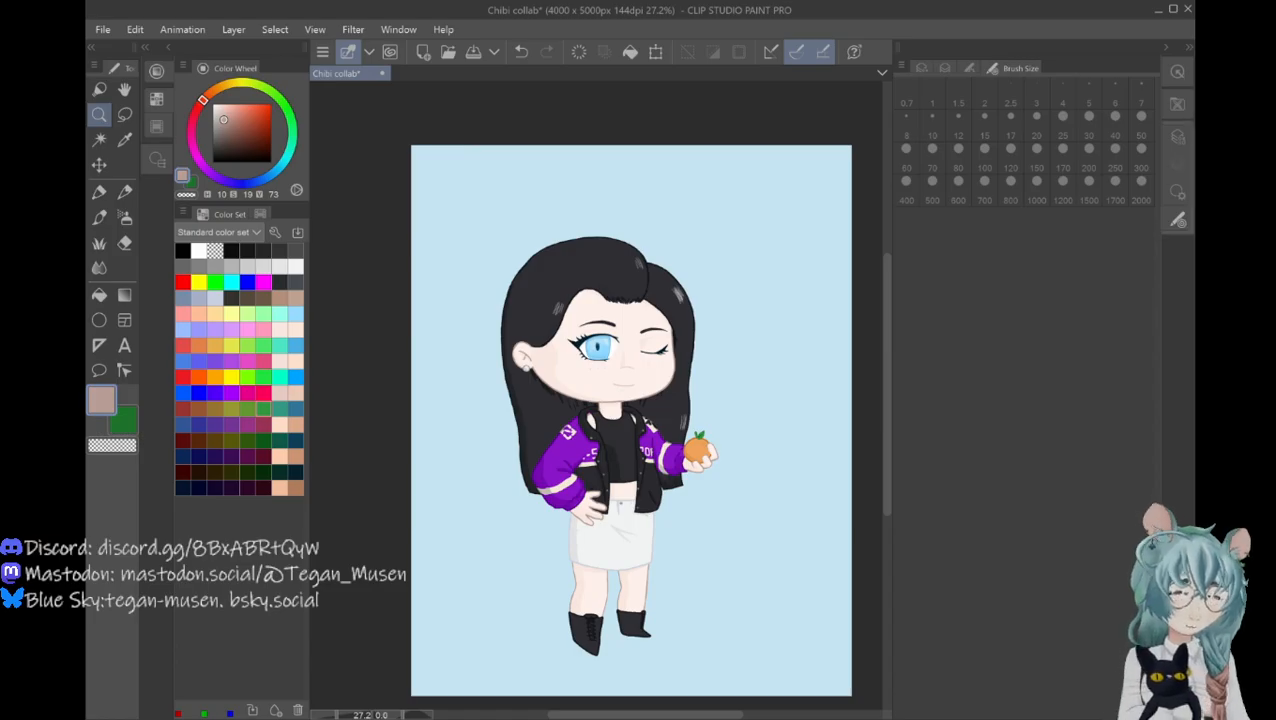
pyautogui.click(1177, 164)
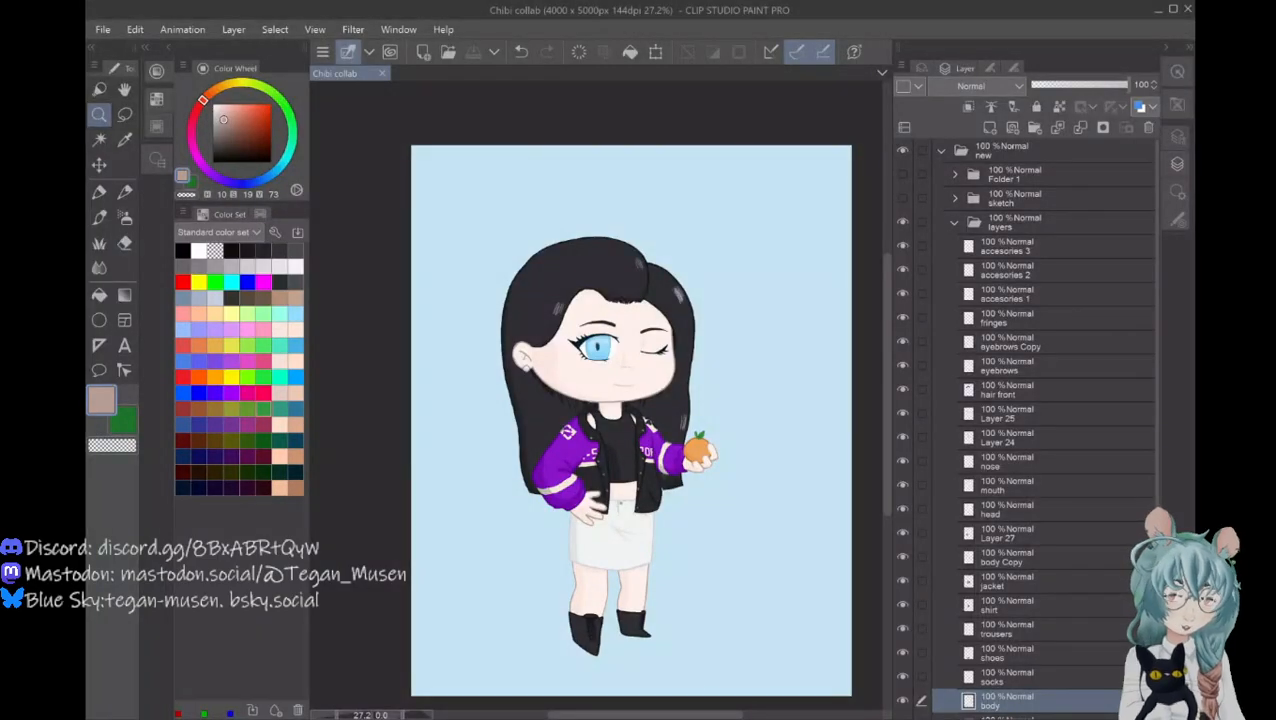
pyautogui.click(954, 223)
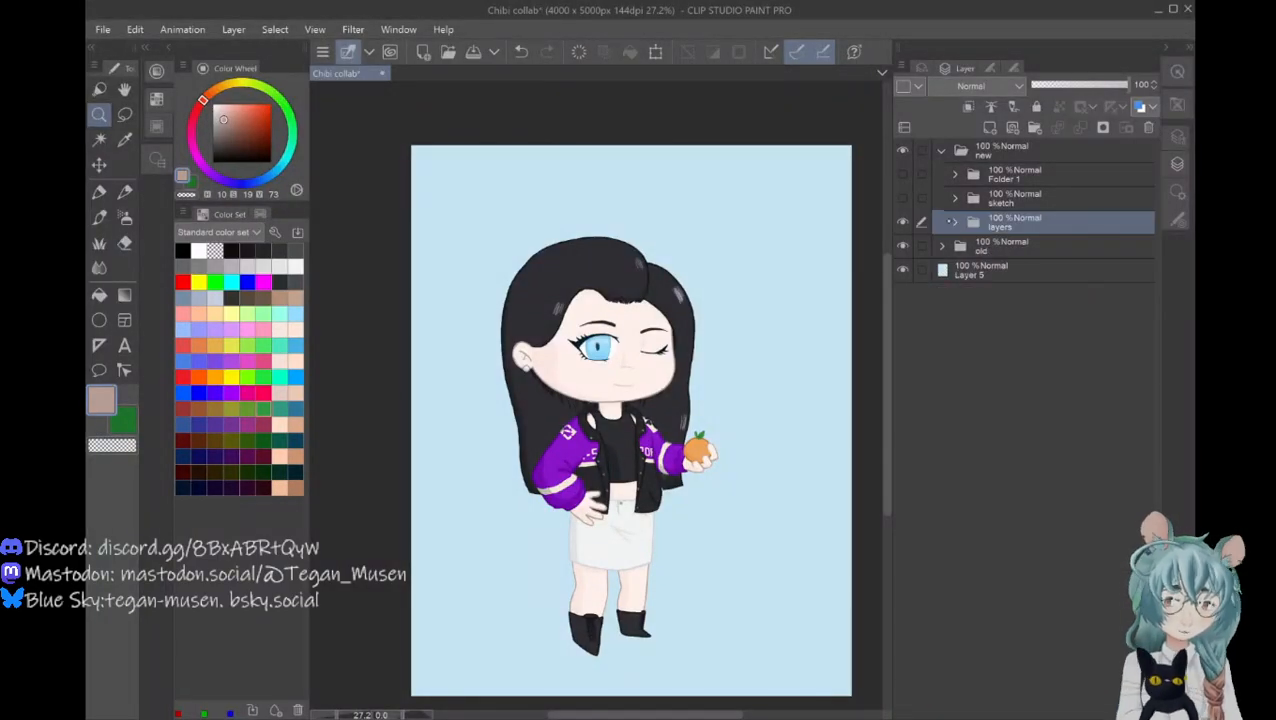